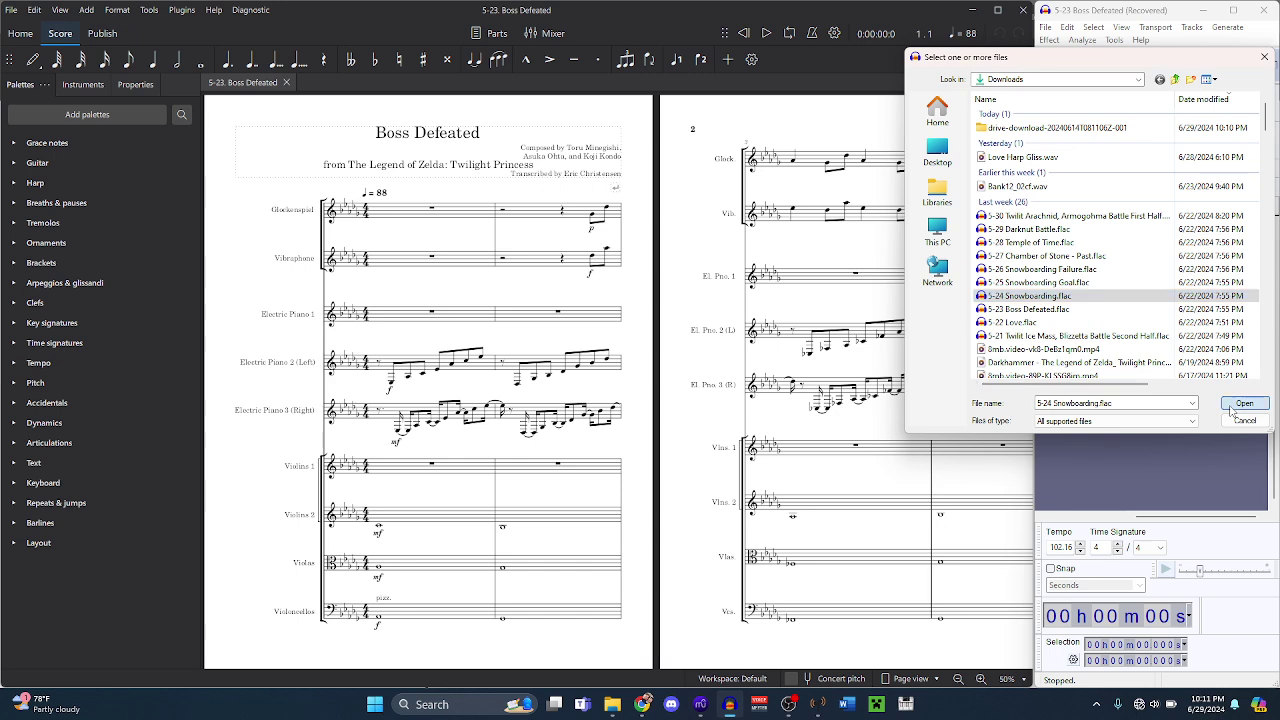
- Play the 5-24 Snowboarding audio and search the Twilight Princess music tracks page in the browser for "snowboard"
key("space")
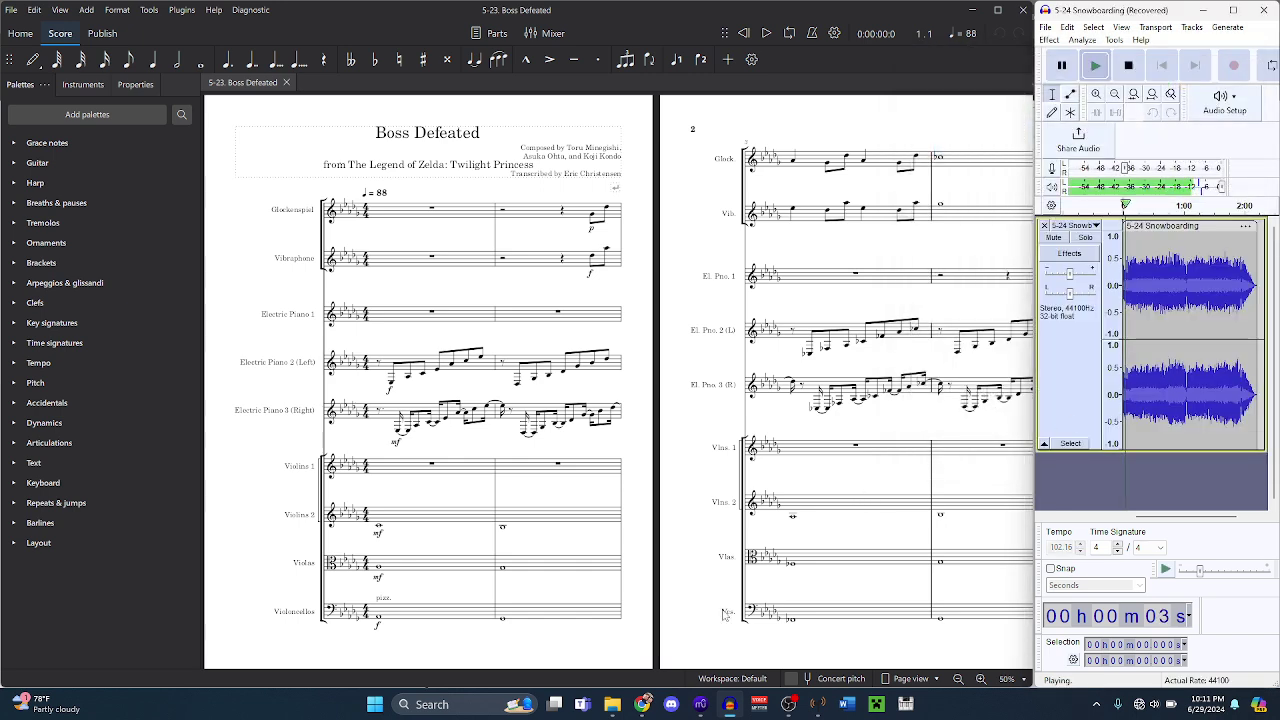
left_click(644, 705)
key("ctrl+f")
type("snowboard")
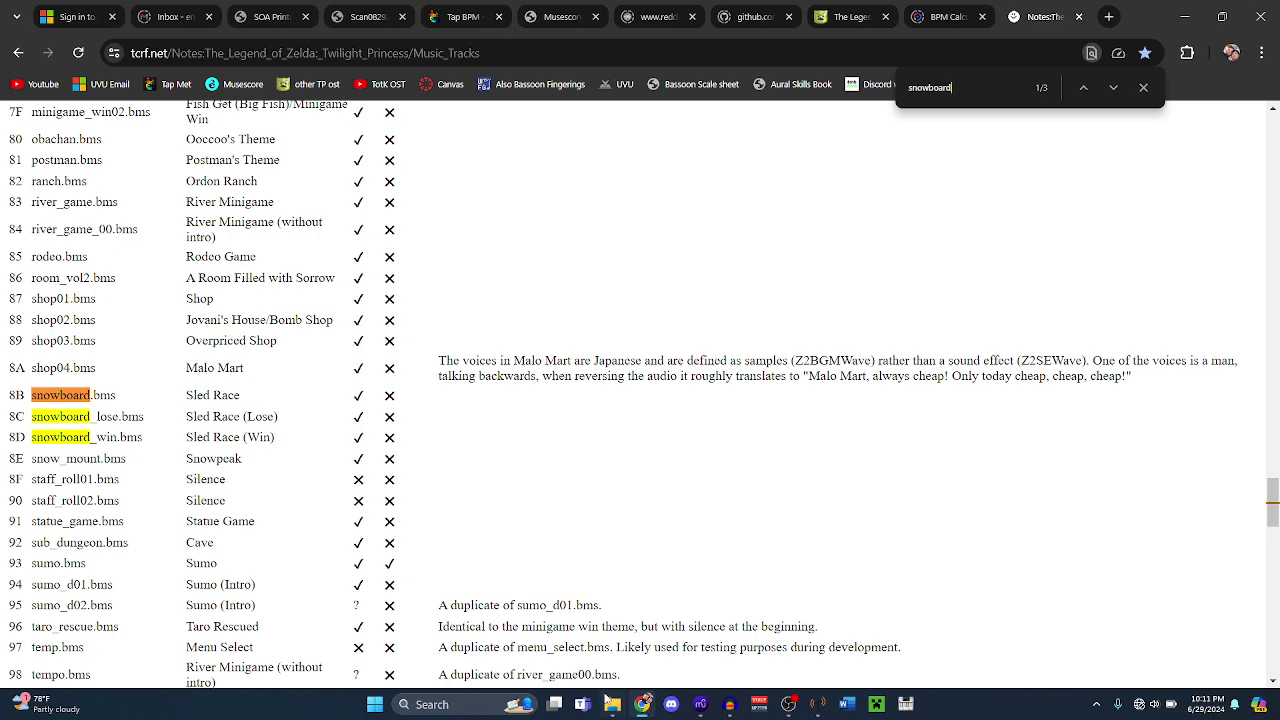
- Open snowboard.bms.mid from the drive-download folder in MuseScore and bring Audacity up beside it
left_click(612, 704)
left_click(521, 460)
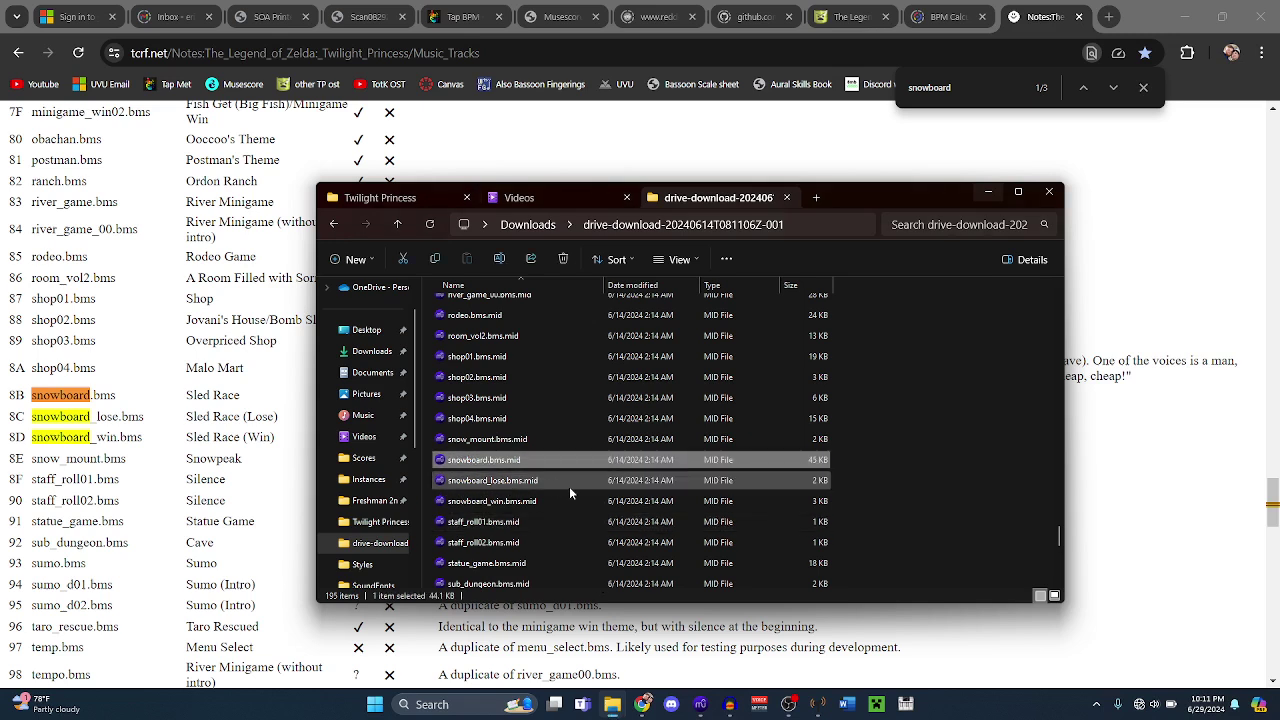
double_click(537, 460)
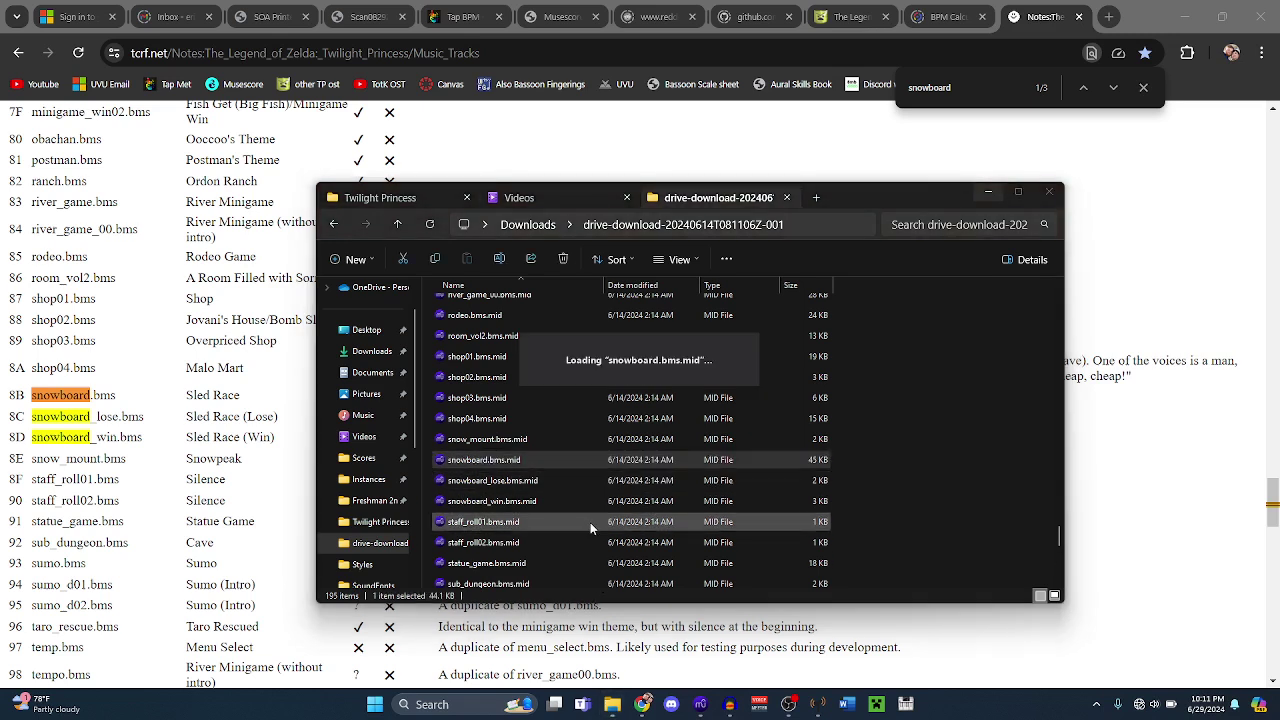
mouse_move(703, 700)
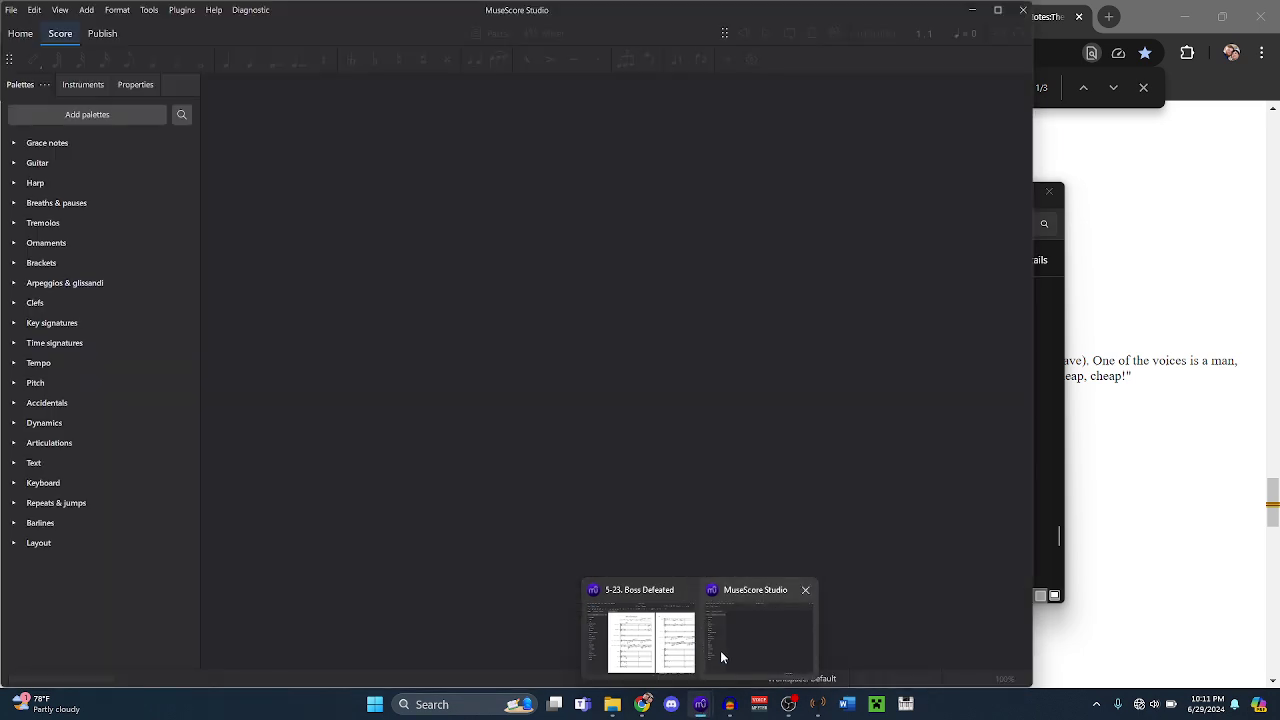
left_click(722, 657)
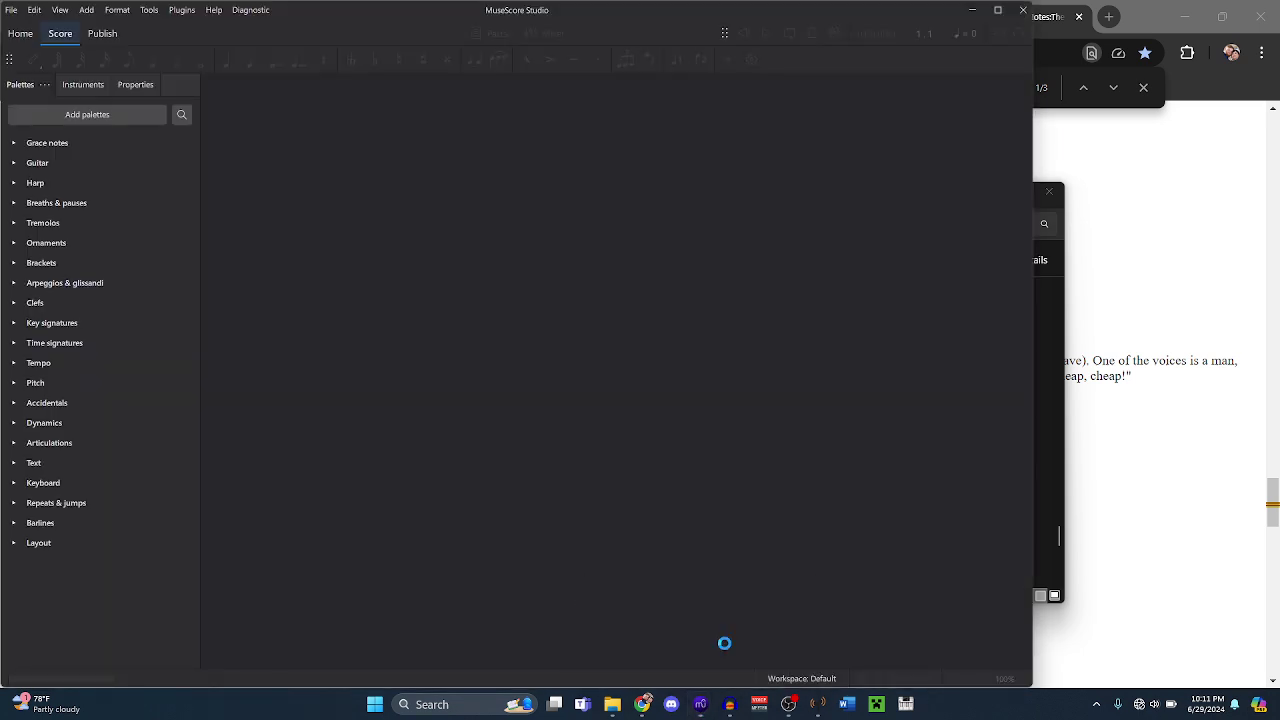
mouse_move(729, 704)
left_click(736, 630)
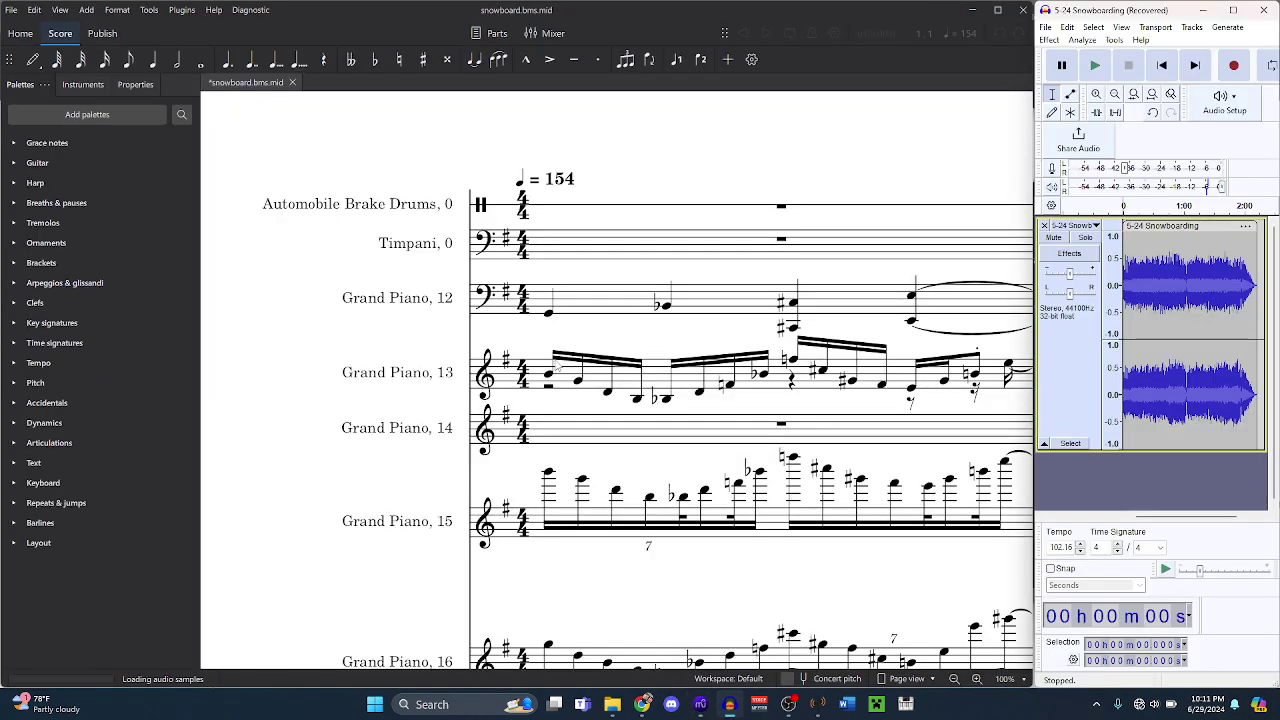
- Play the imported score from the first note of the Grand Piano, 13 staff and show the mixer
left_click(549, 375)
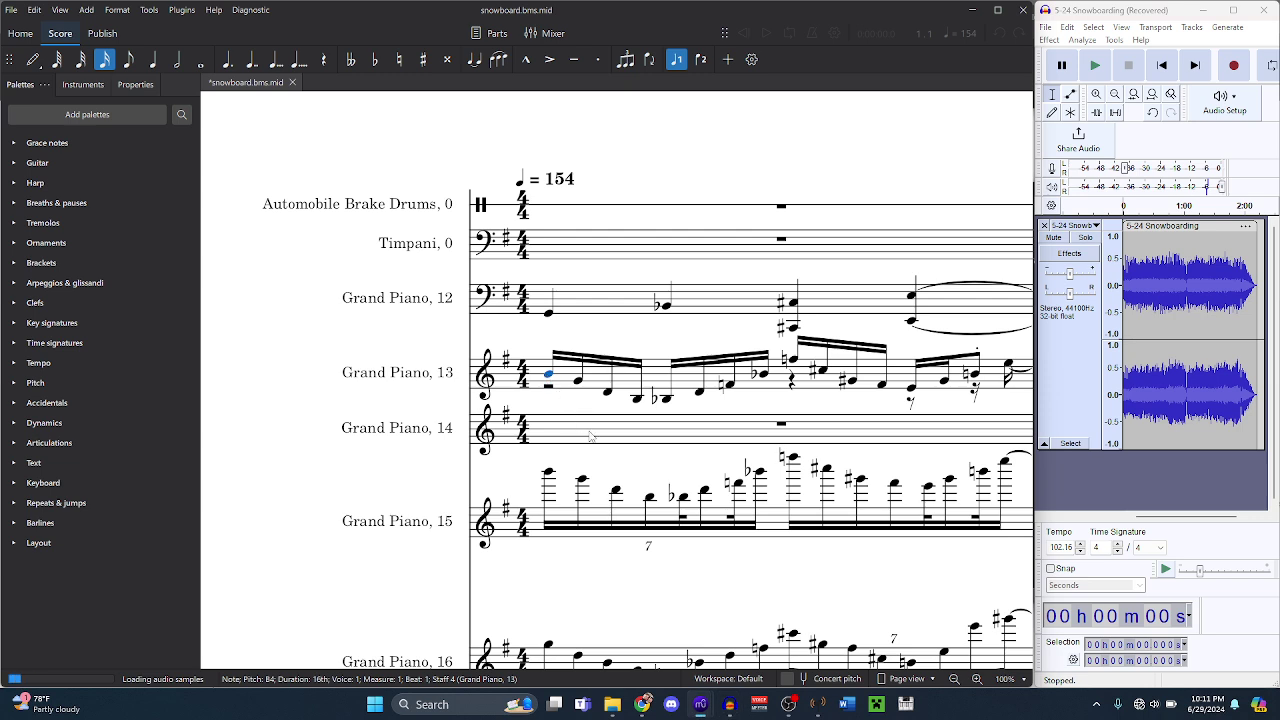
scroll(590, 436, "down", 3)
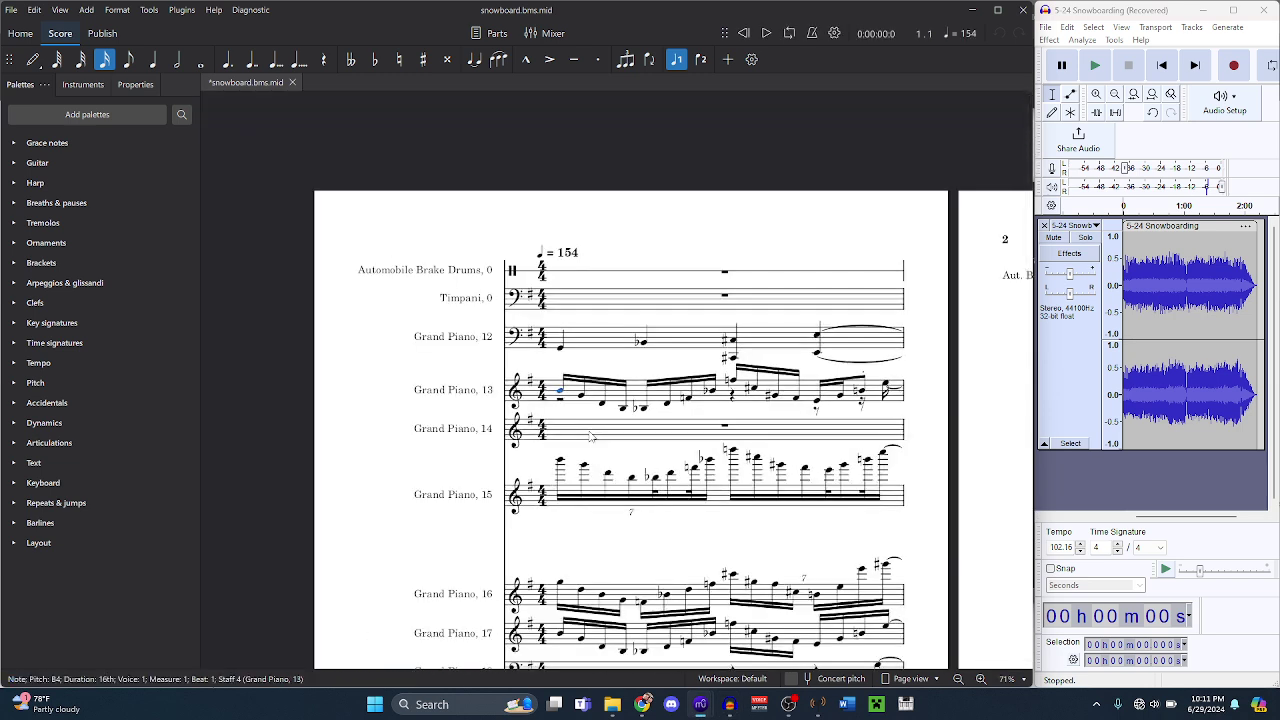
key("space")
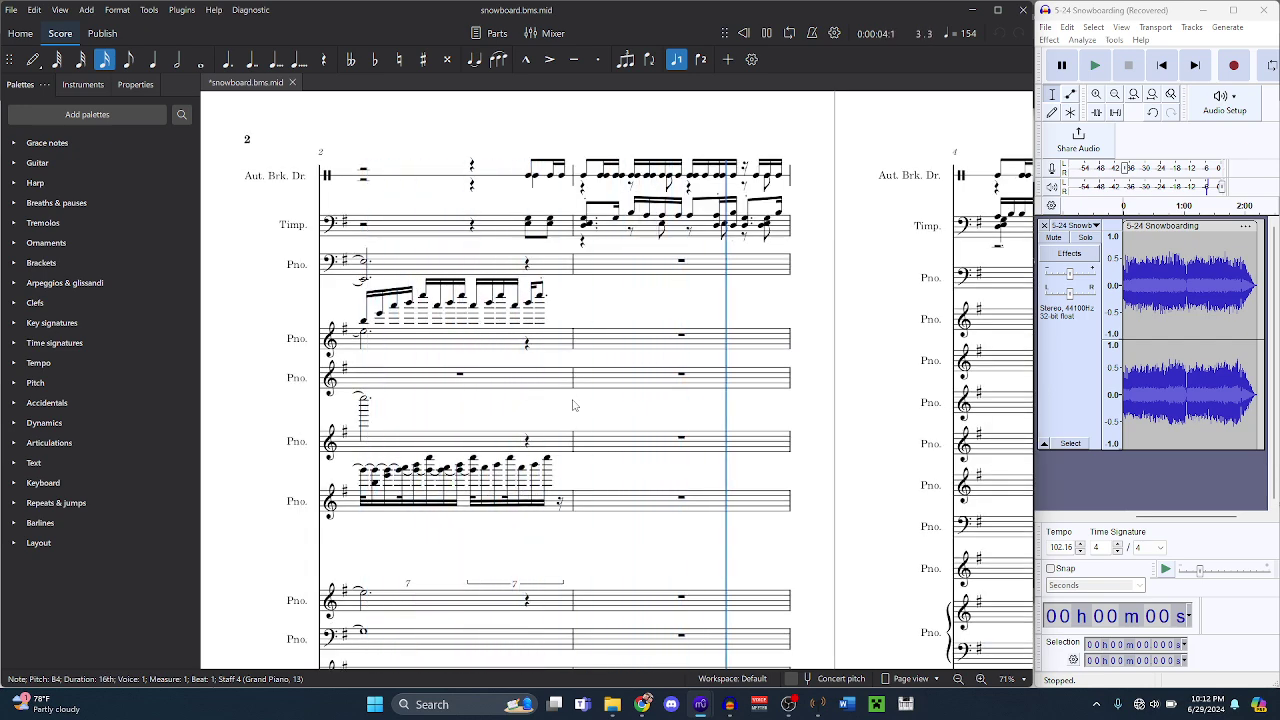
key("ctrl+minus")
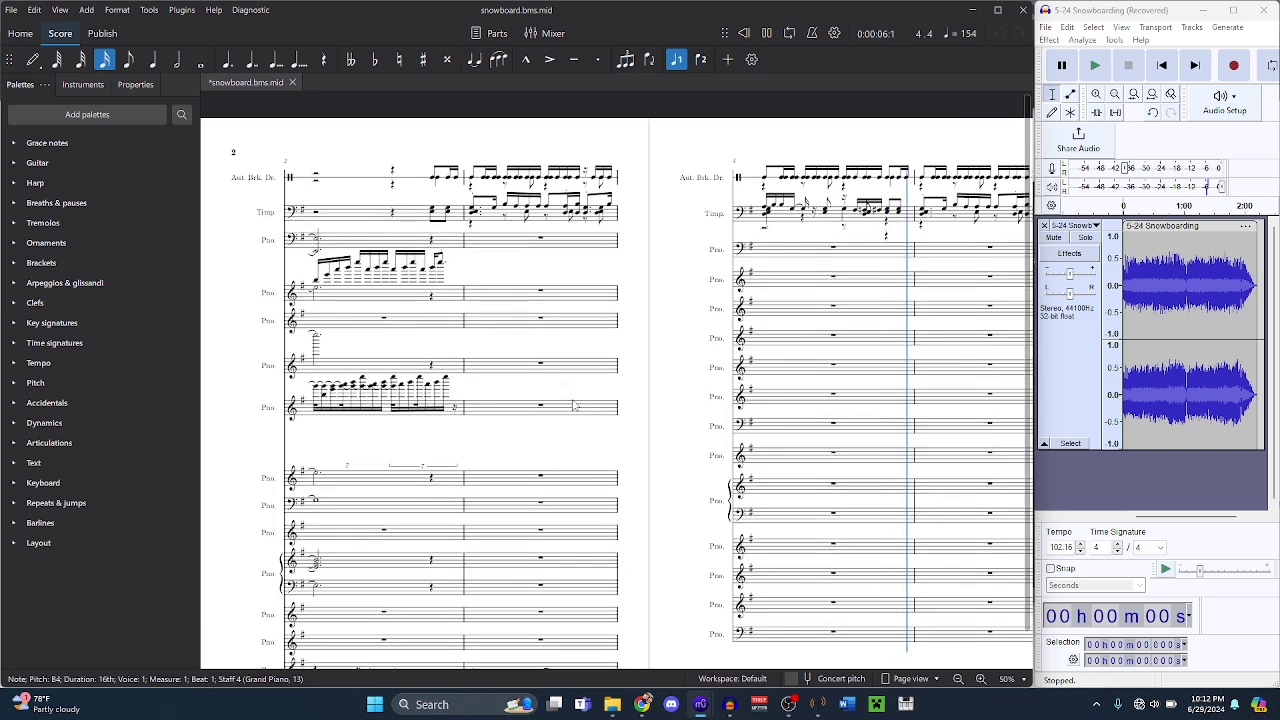
key("F10")
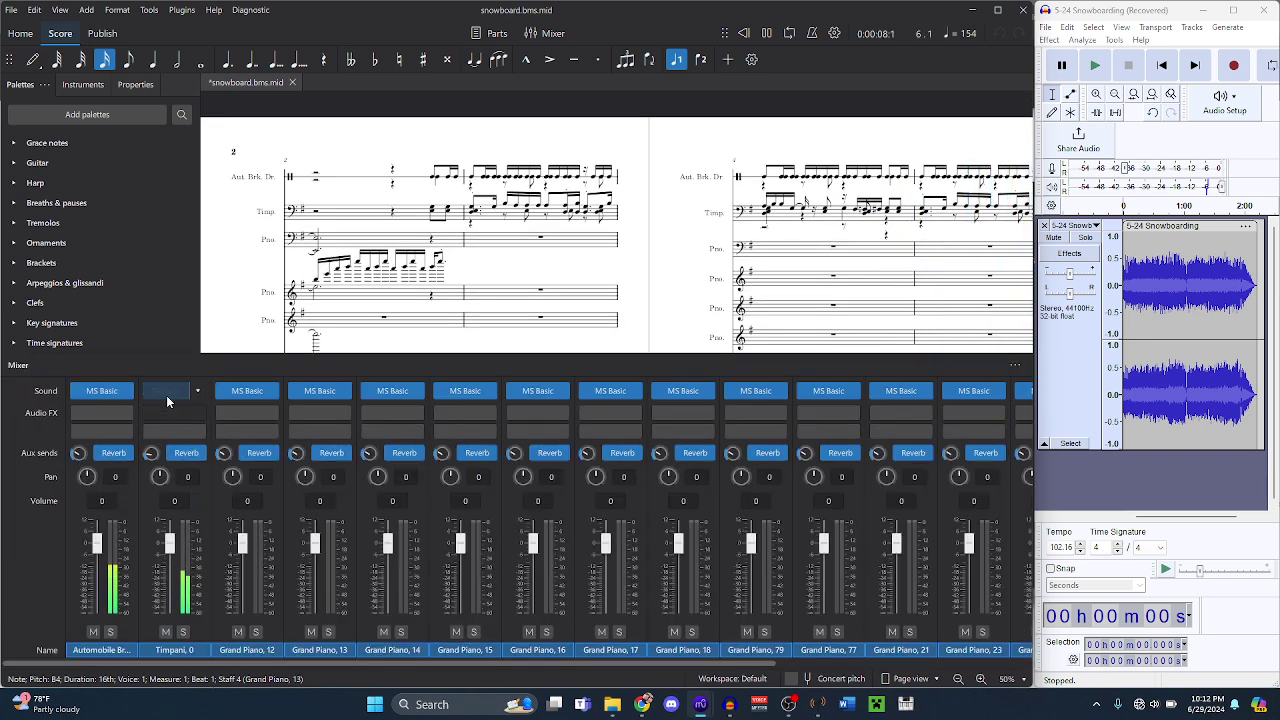
- Set the Automobile Brake Drums sound to Percussion + SFX (0) from Bank 5 of the Complete Twilight Princess Soundfont Reorganized
left_click(124, 391)
mouse_move(182, 462)
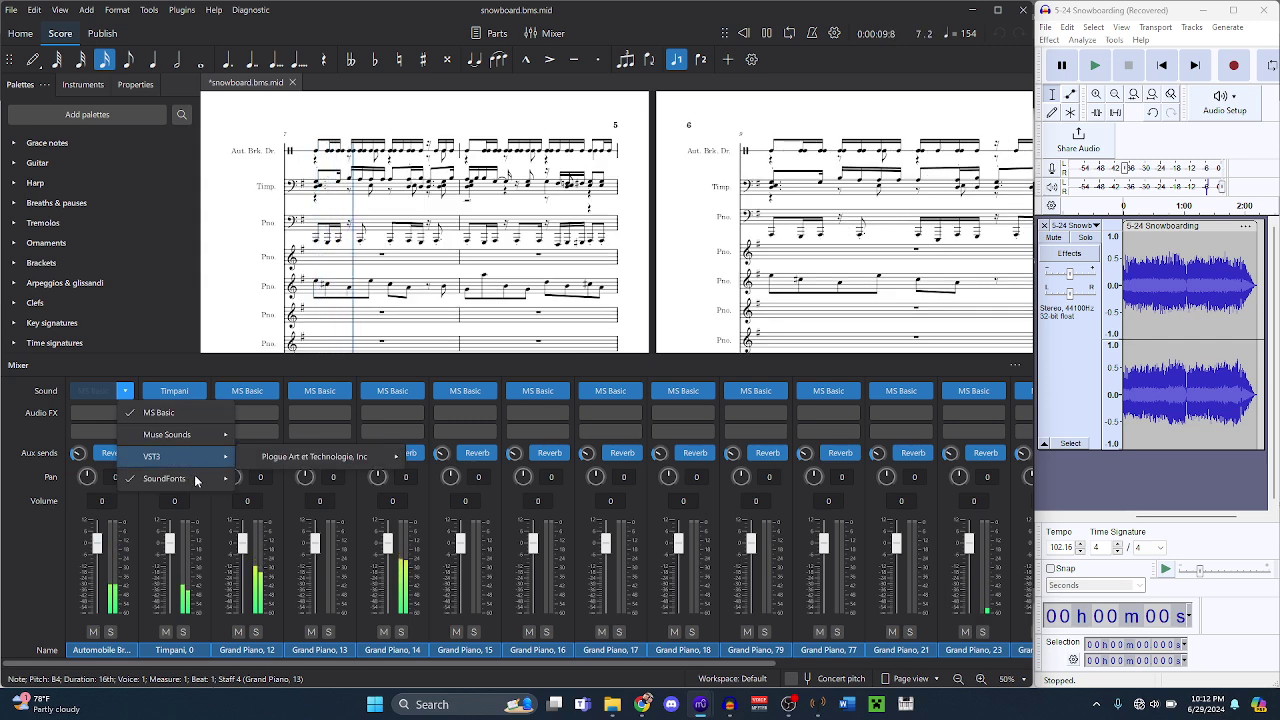
mouse_move(466, 279)
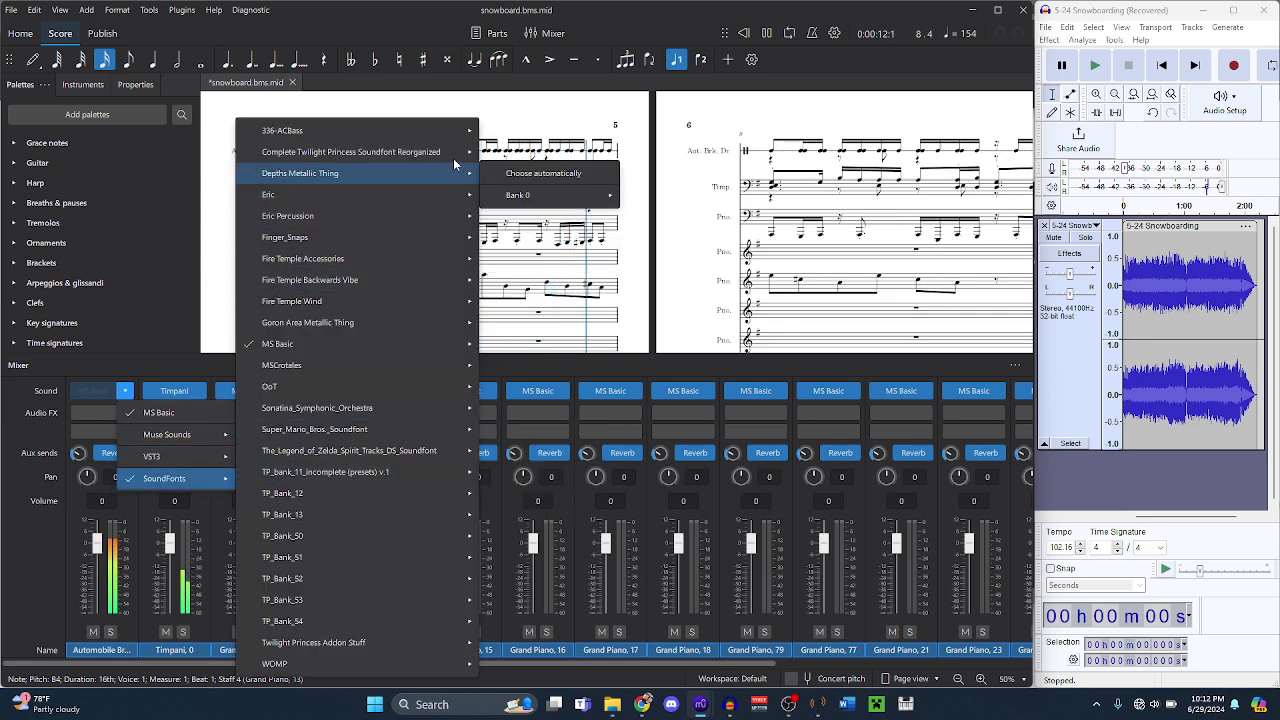
mouse_move(465, 152)
mouse_move(607, 283)
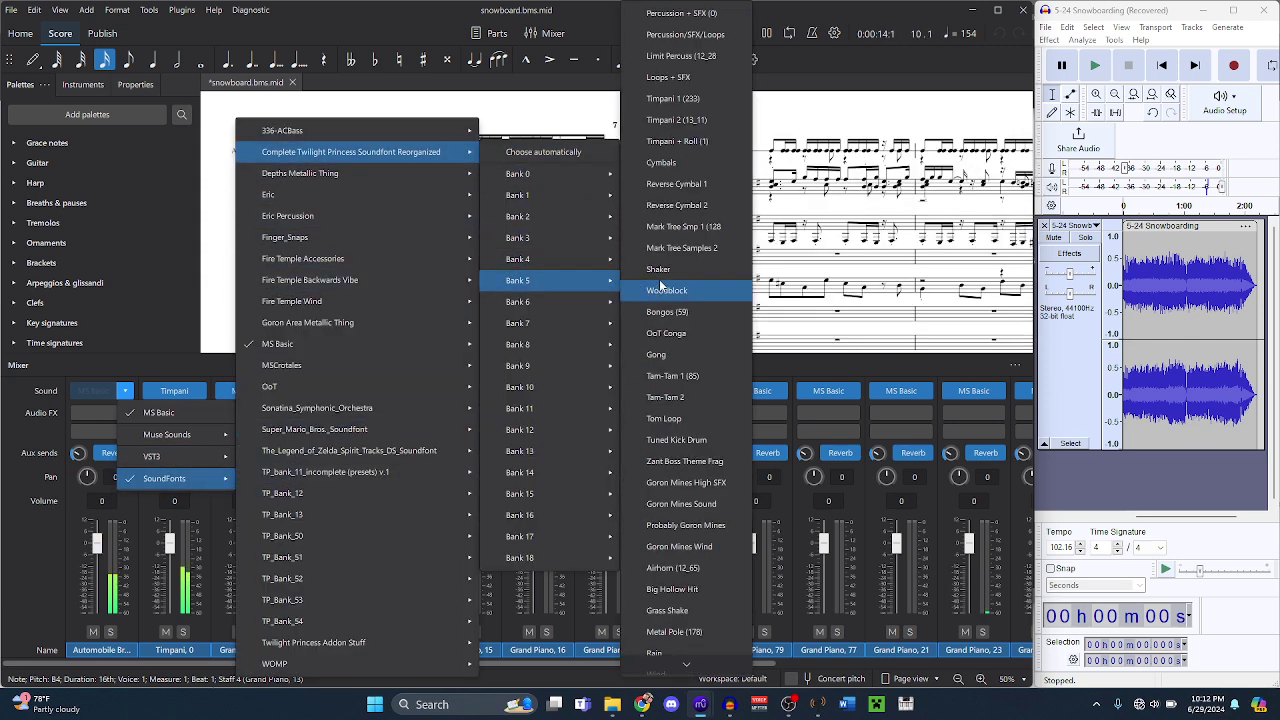
left_click(681, 13)
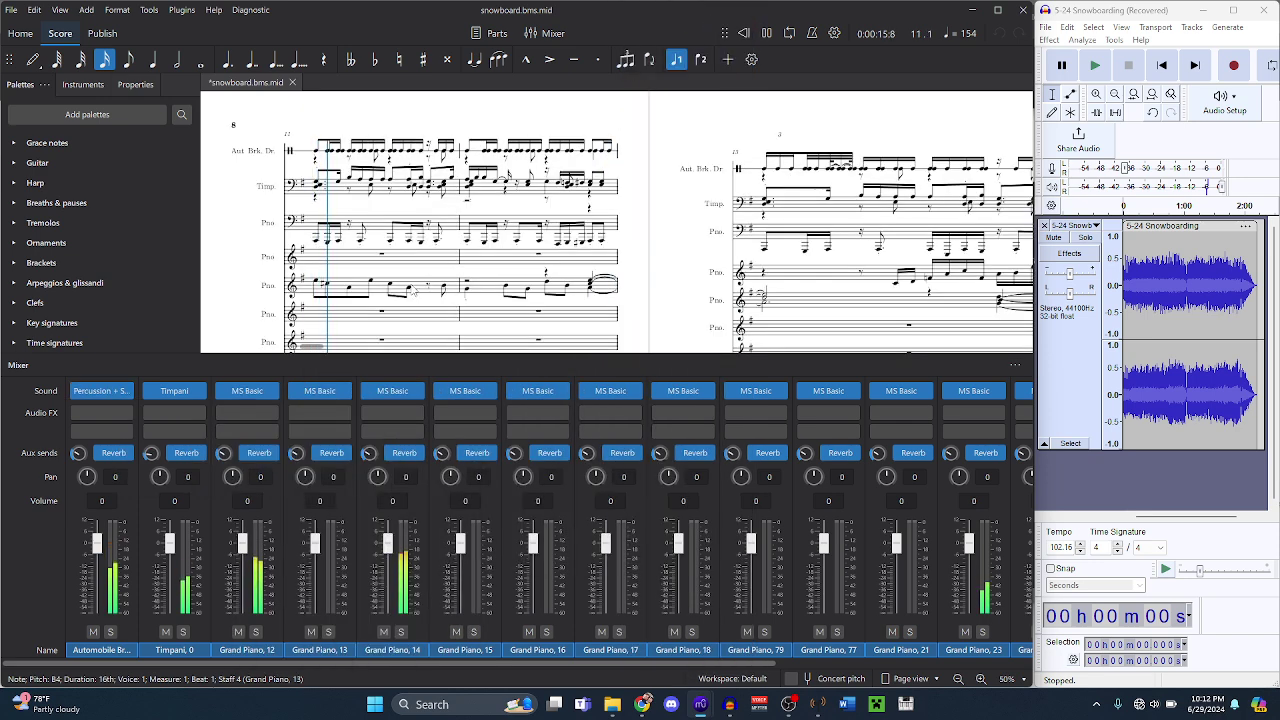
- Change the Automobile Brake Drums sound to Percussion/SFX/Loops from Bank 5 of the Complete Twilight Princess Soundfont Reorganized
left_click(126, 392)
mouse_move(240, 488)
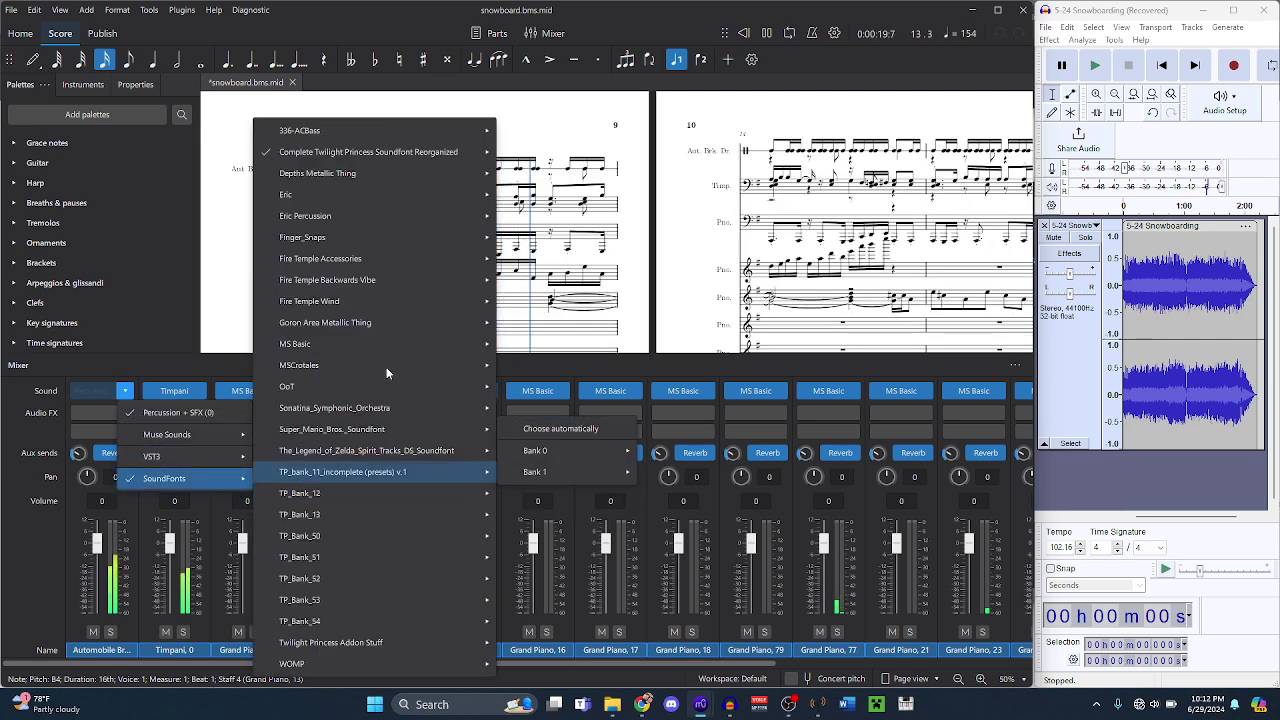
mouse_move(480, 152)
mouse_move(590, 280)
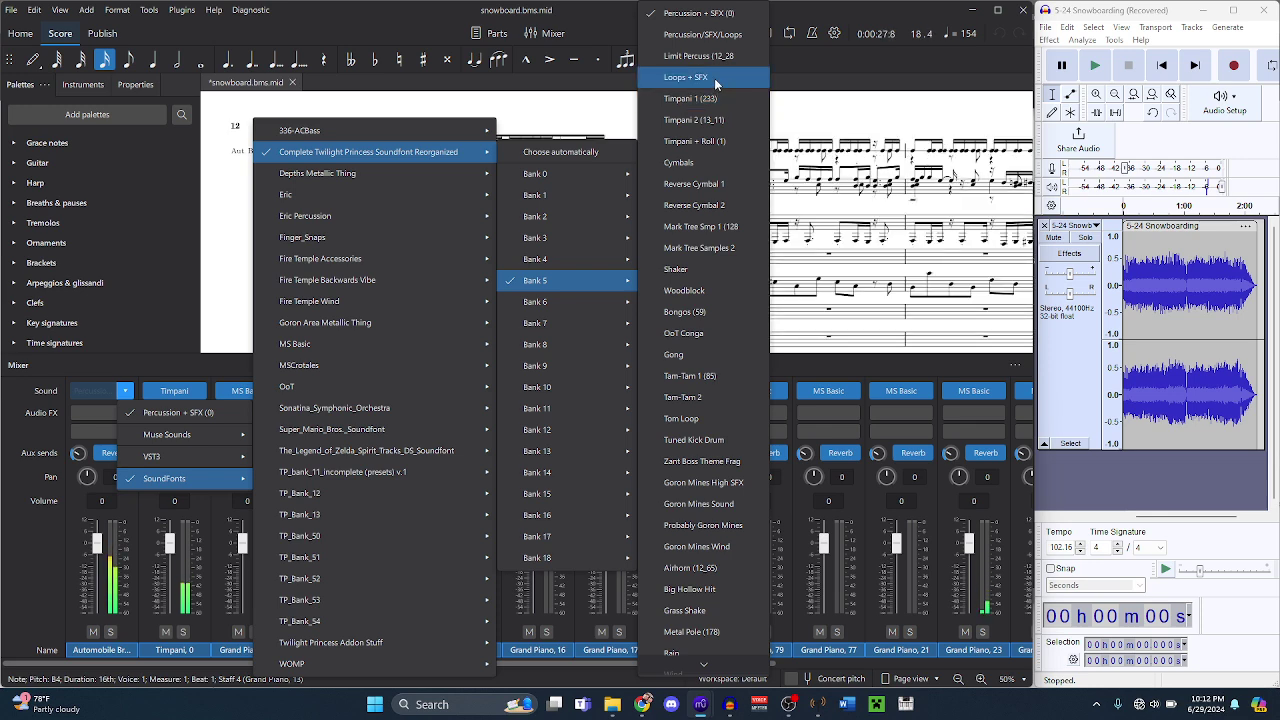
left_click(716, 40)
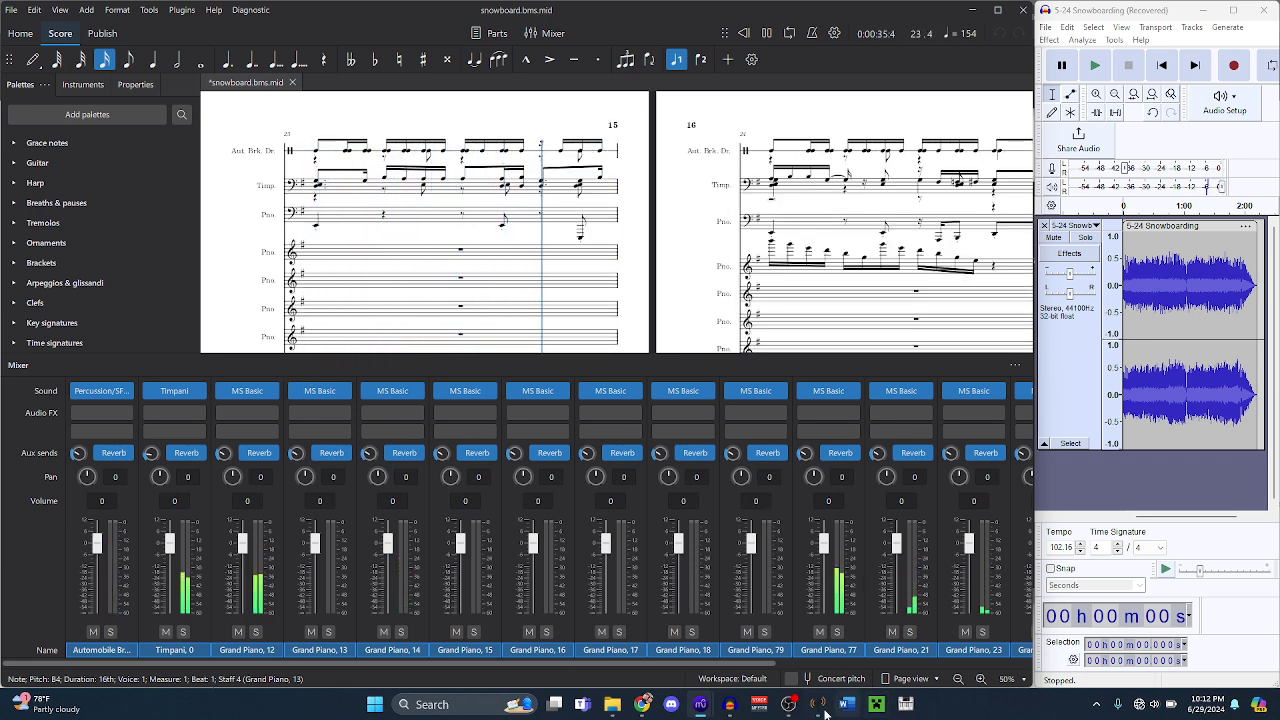
- Switch to Polyphone, try to save the Twilight Princess Addon Stuff soundfont, and close it
key("alt+Tab")
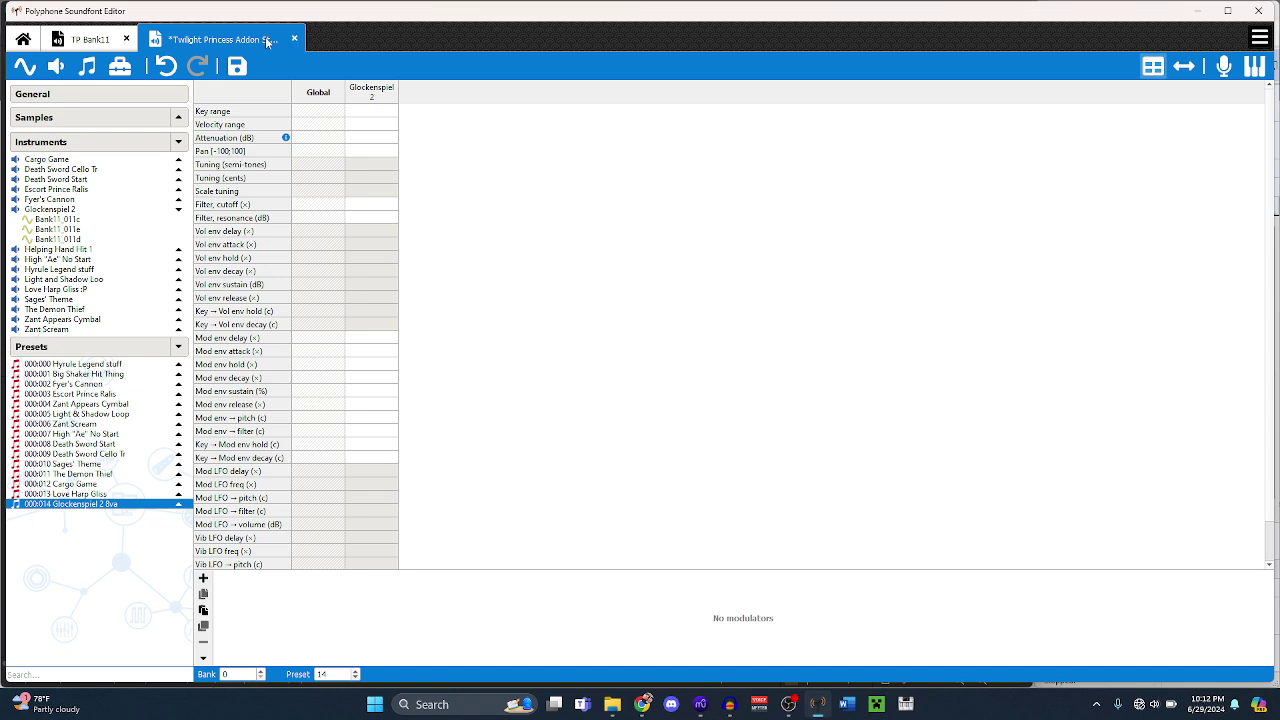
key("ctrl+s")
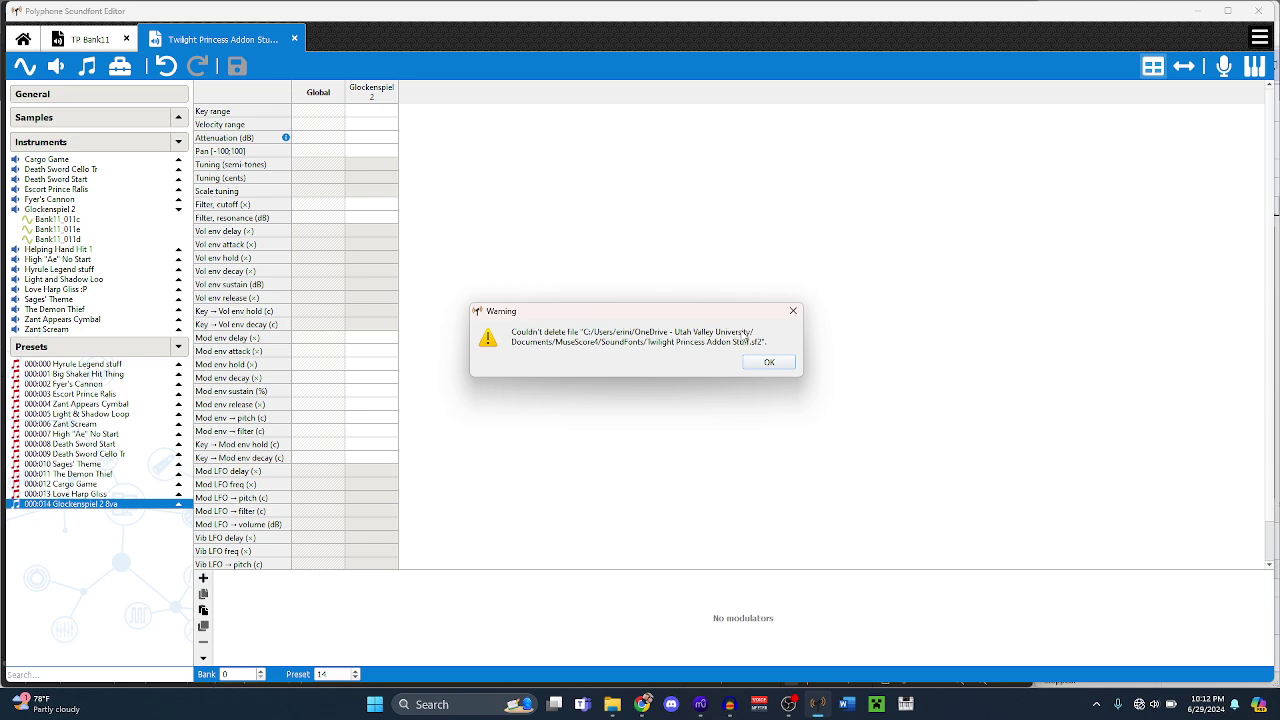
left_click(769, 362)
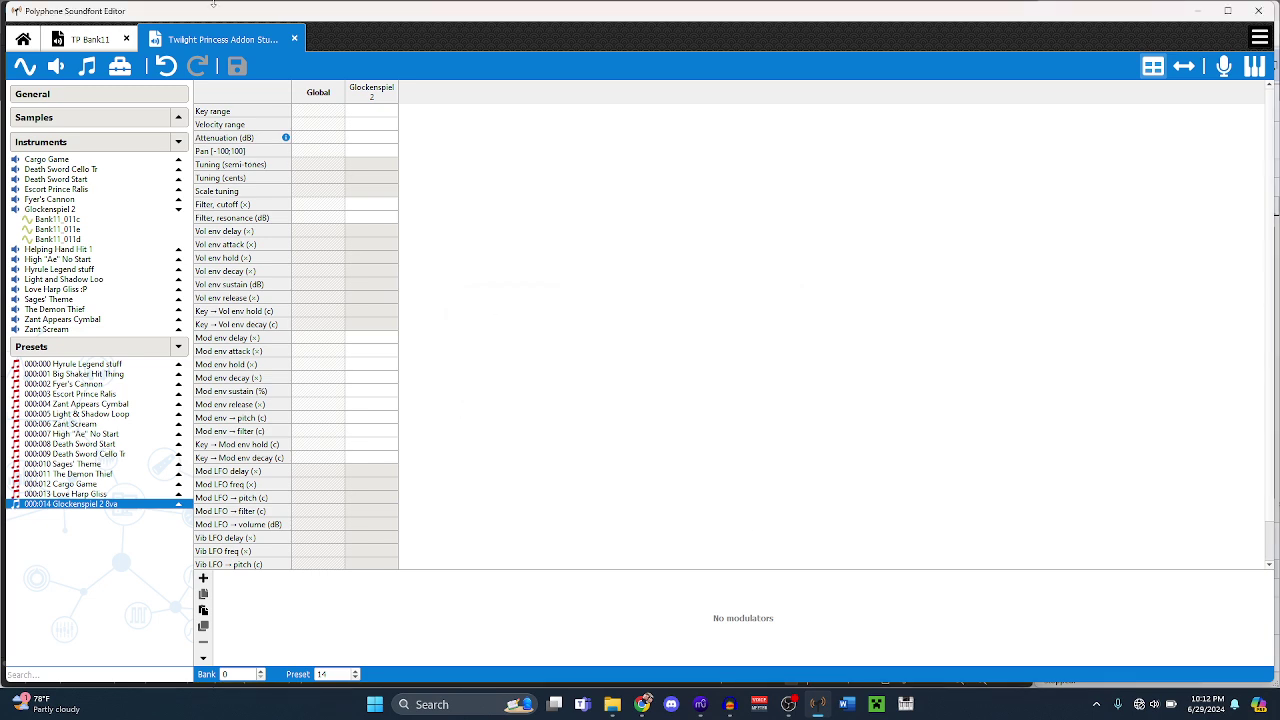
left_click(296, 40)
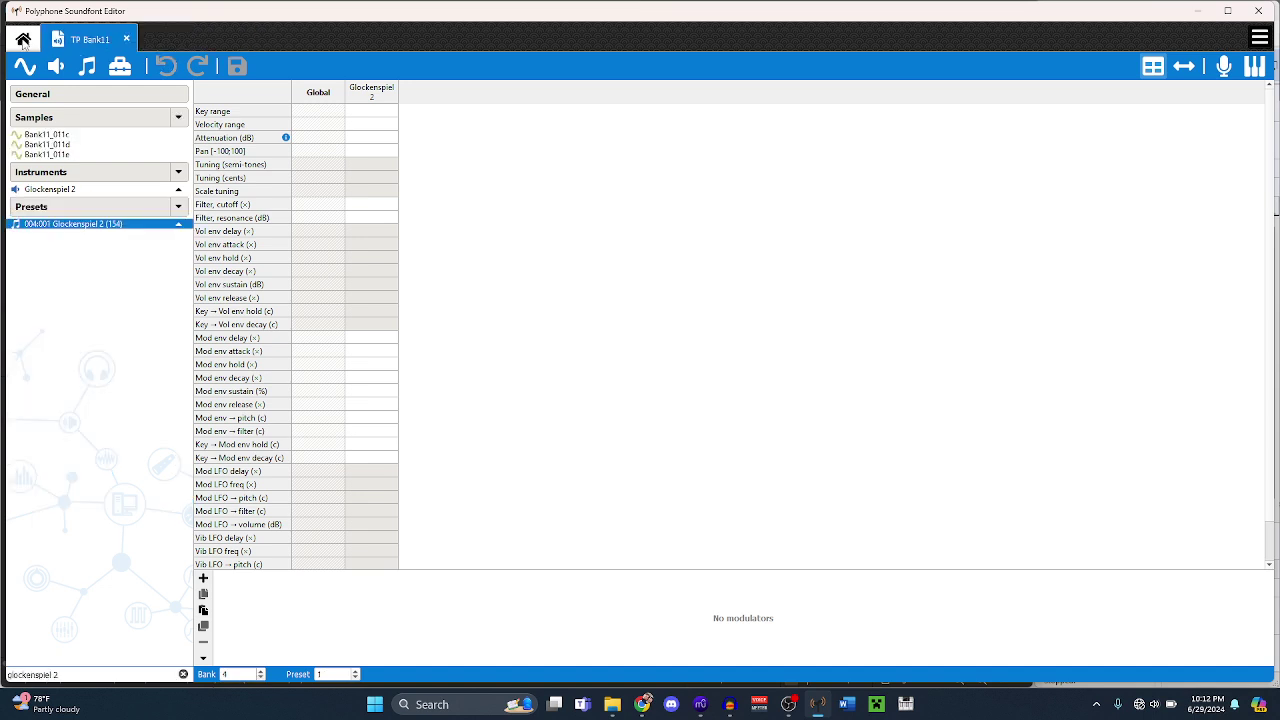
- Open TP_Bank_11.sf2 from Downloads plus TP_Bank_12.sf2 and TP_Bank_13.sf2 from the MuseScore4 SoundFonts folder
left_click(23, 40)
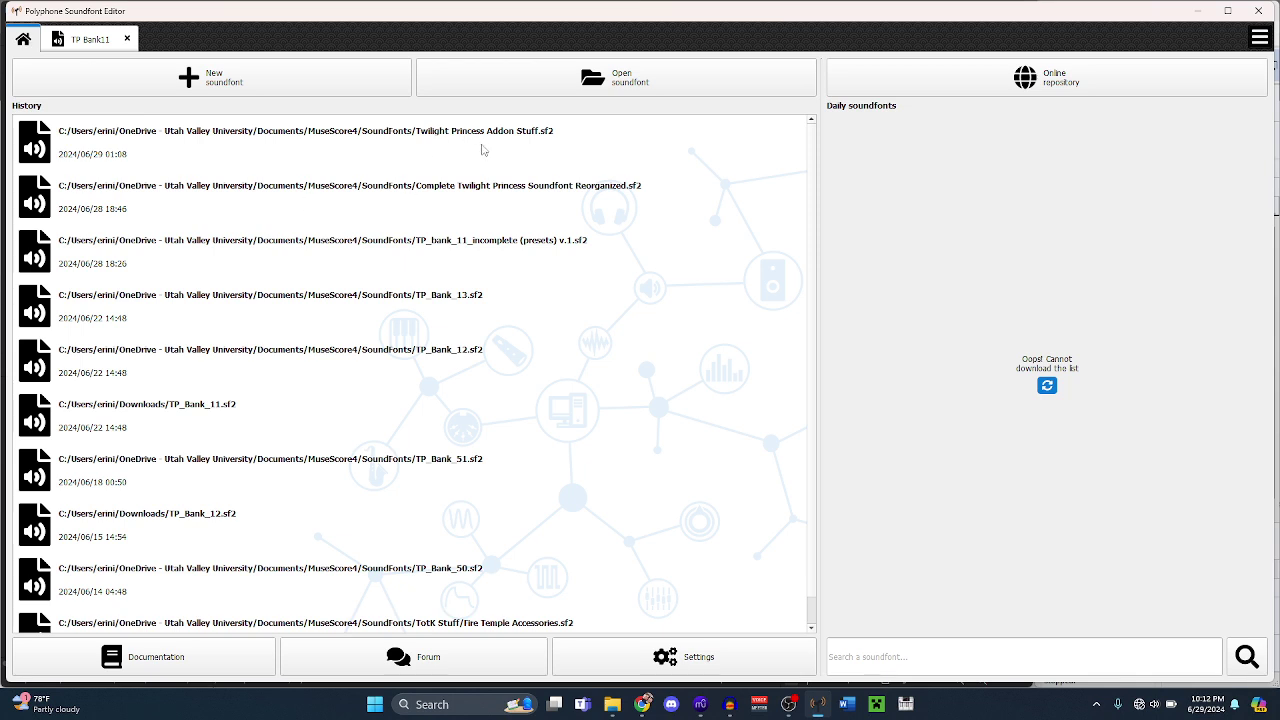
left_click(366, 414)
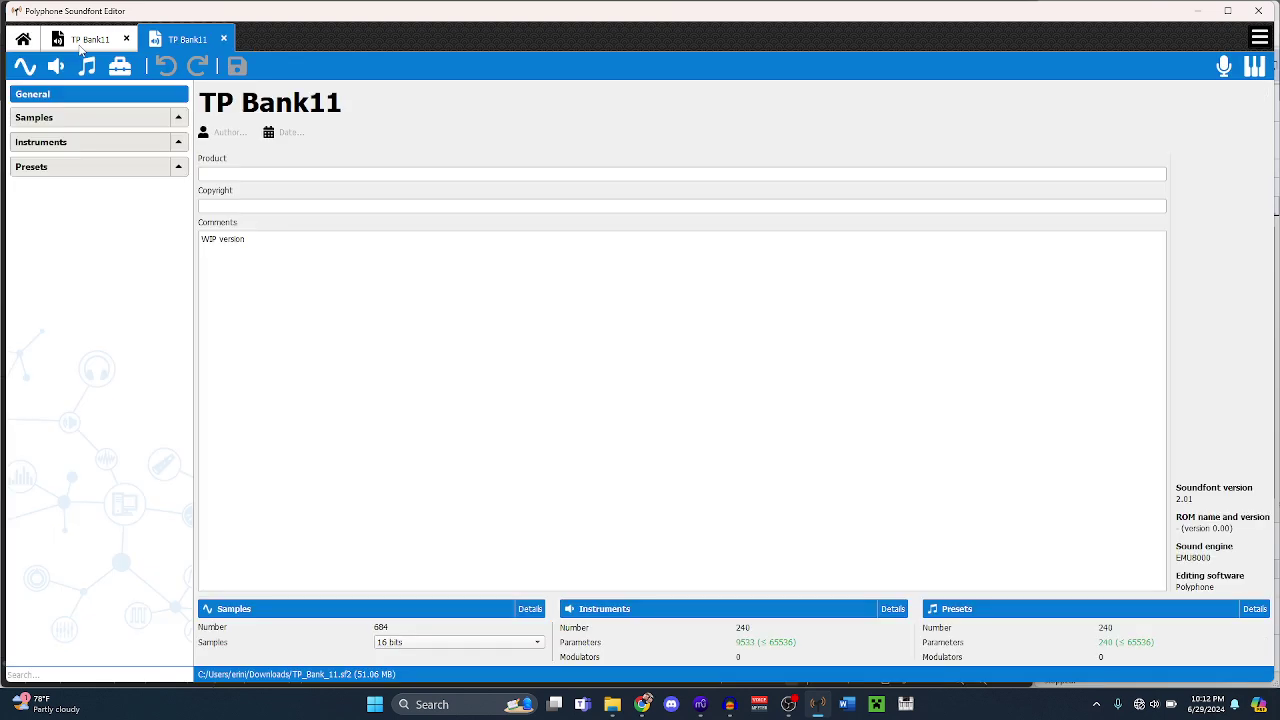
left_click(23, 40)
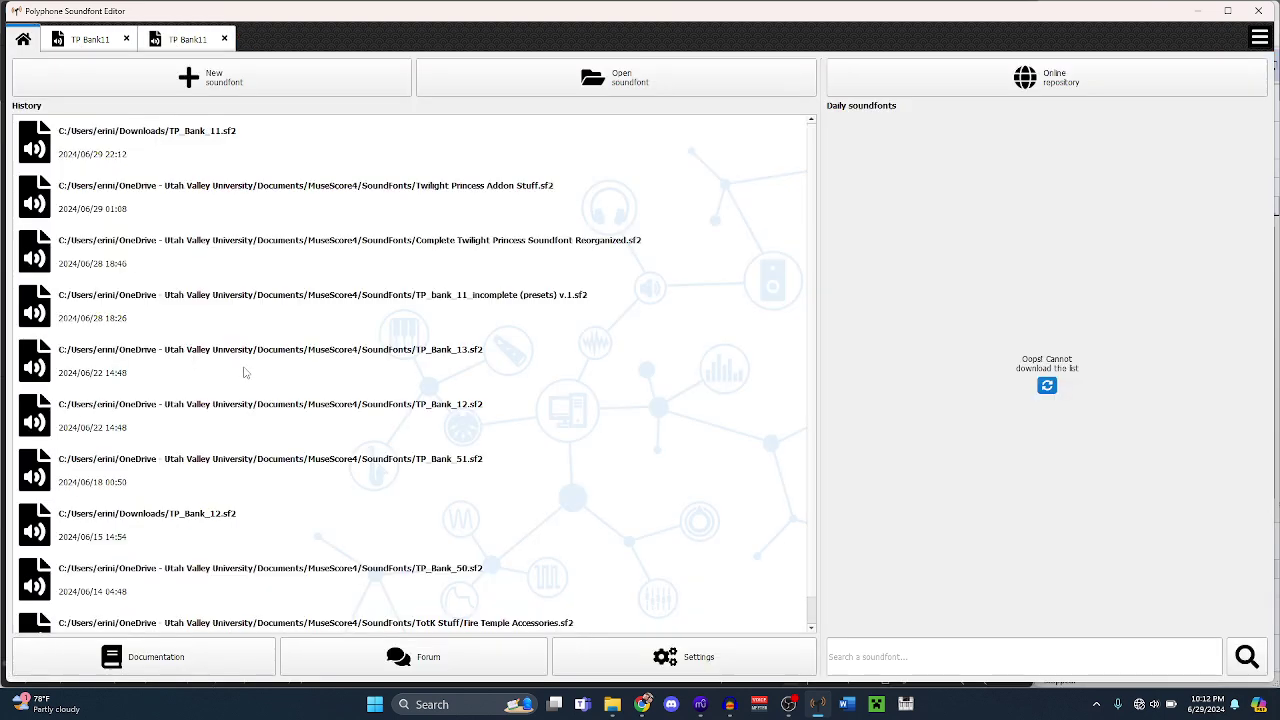
left_click(292, 404)
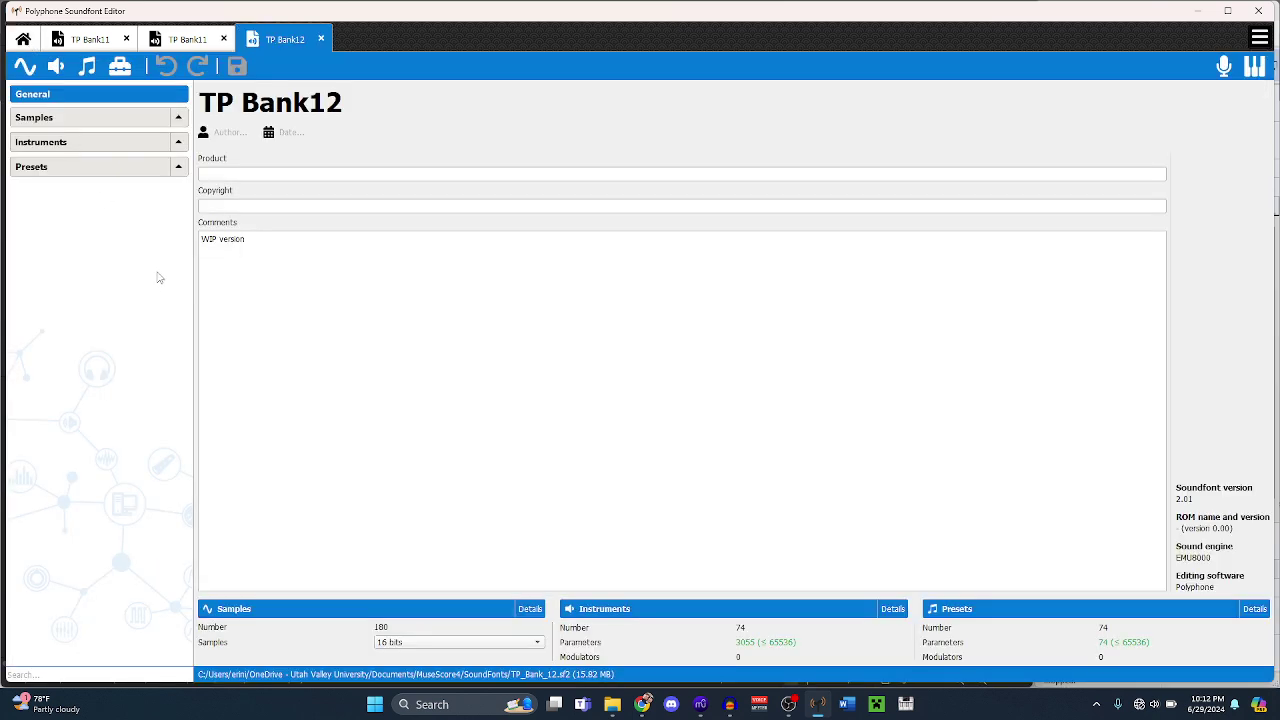
key("ctrl+Tab")
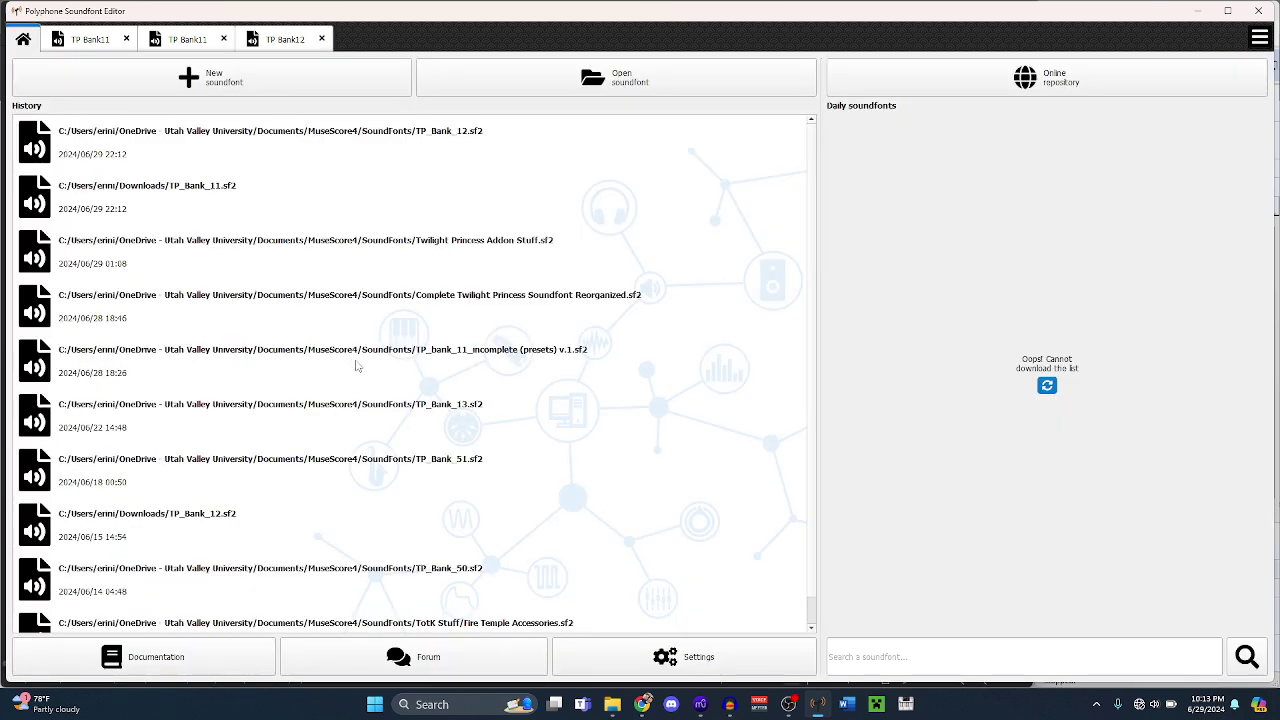
left_click(370, 418)
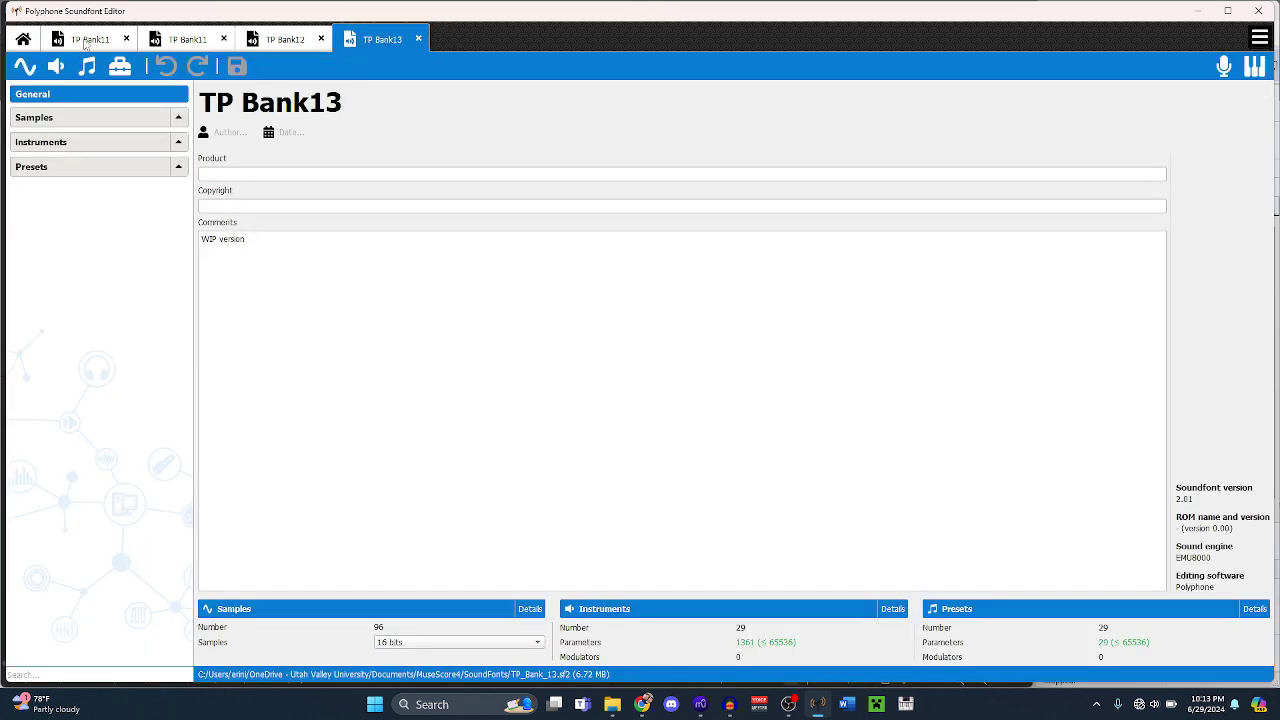
- Move the TP Bank11 soundfont filtered to "glockenspiel 2" after TP Bank13 and clear its search filter to browse all presets
key("ctrl+Tab")
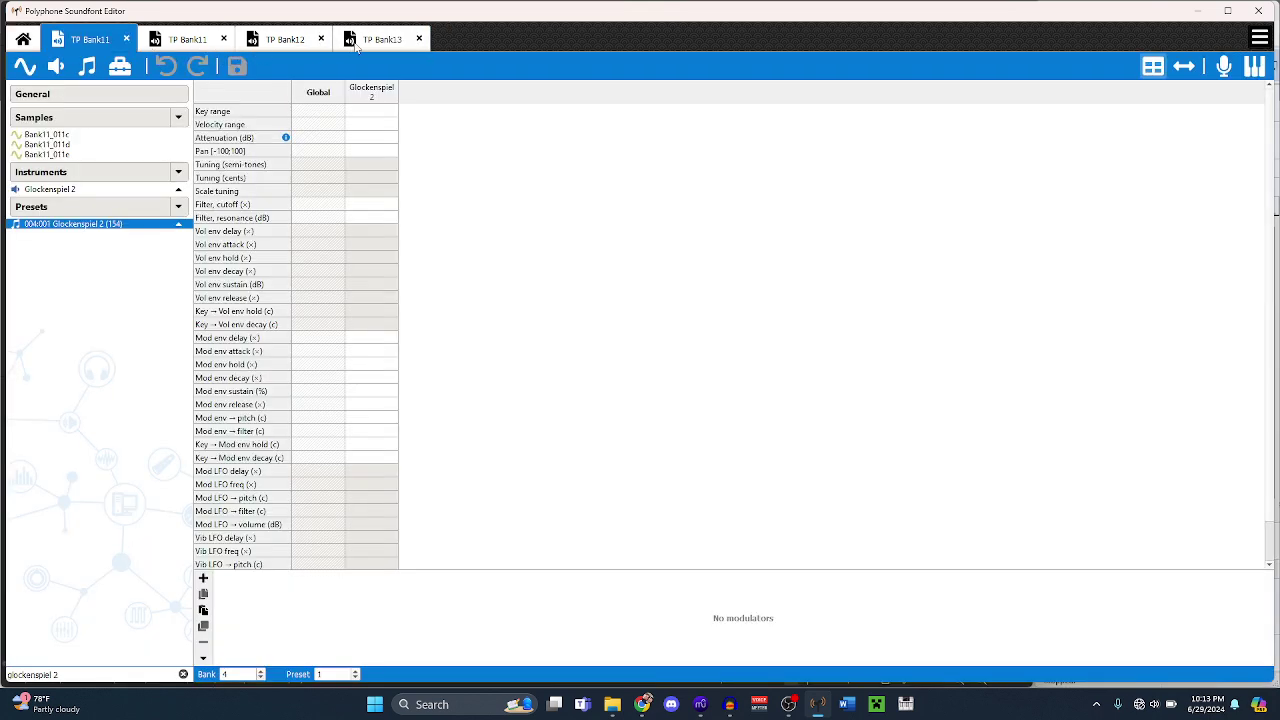
left_click(418, 39)
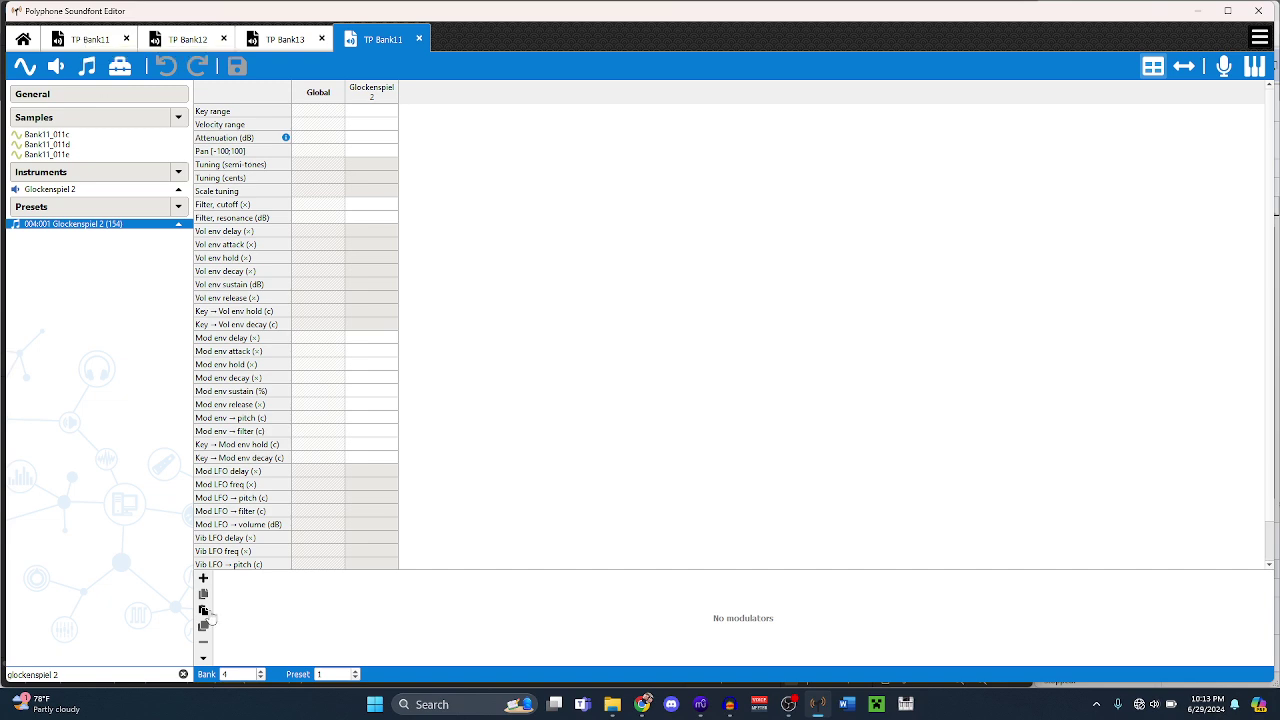
left_click(184, 676)
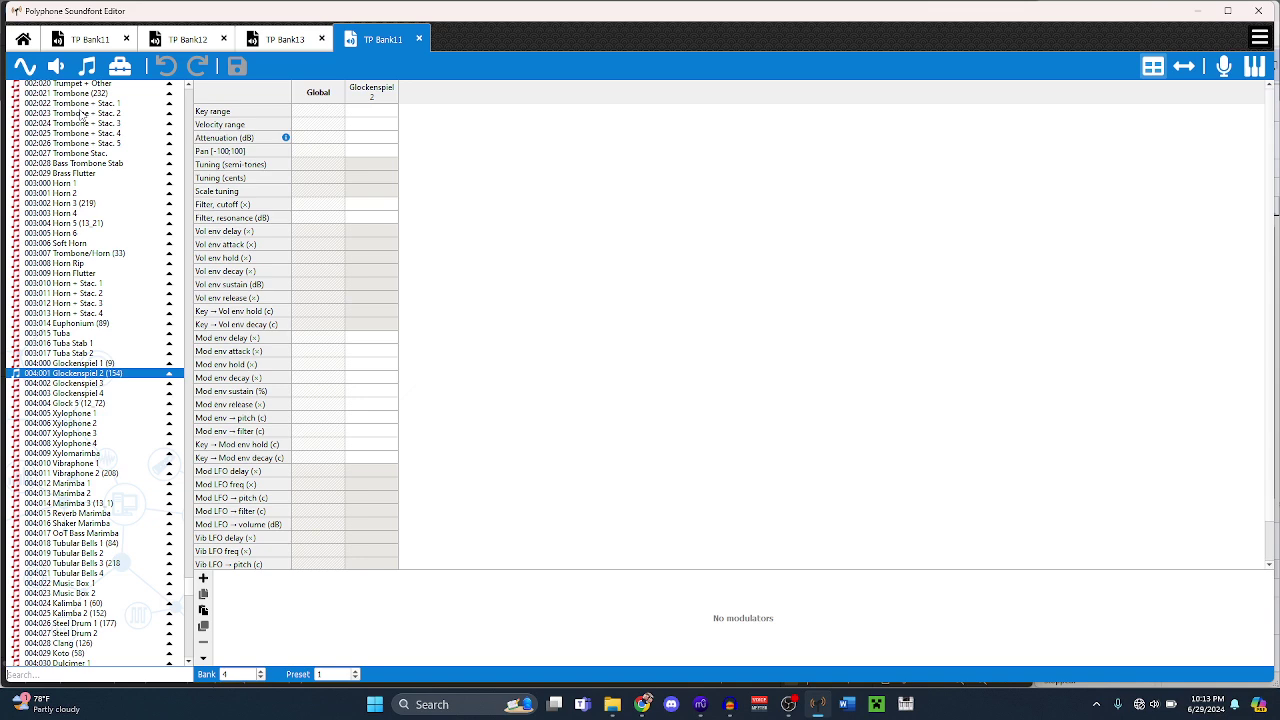
scroll(92, 226, "up", 10)
scroll(92, 226, "up", 1)
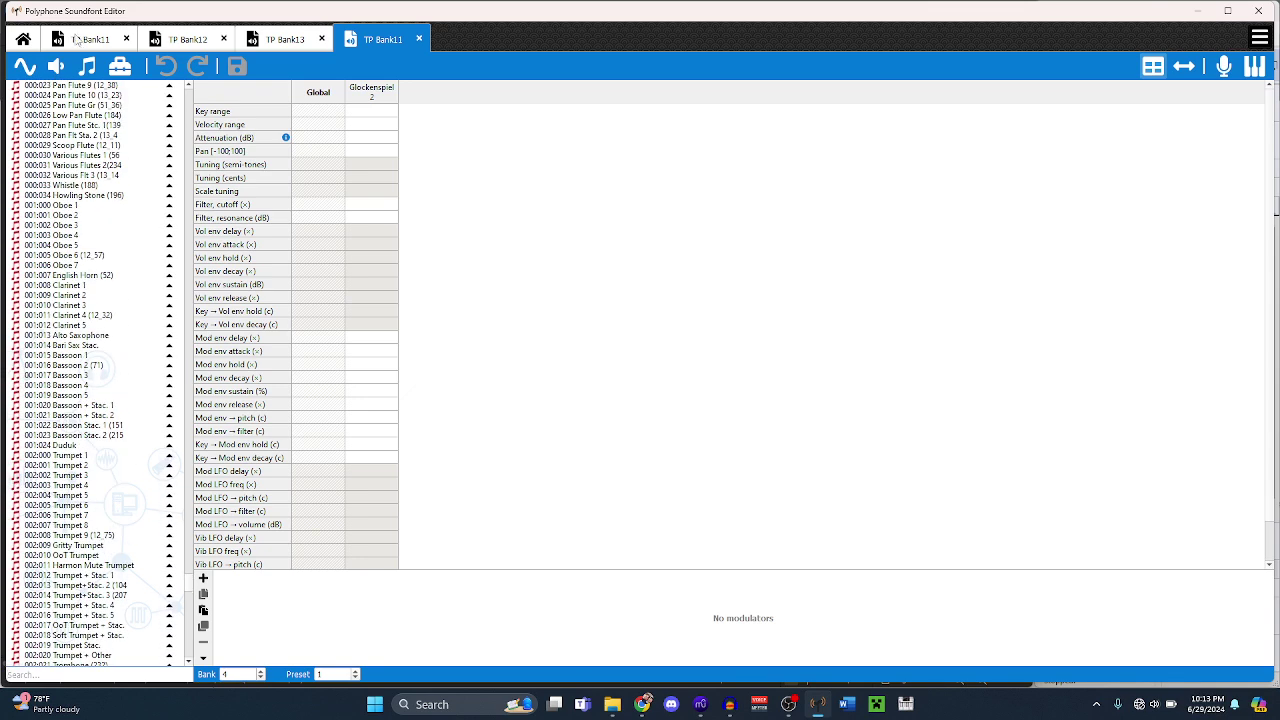
- Show the first TP Bank11 soundfont, switch to TP Bank12, and expand its presets for reference
left_click(90, 39)
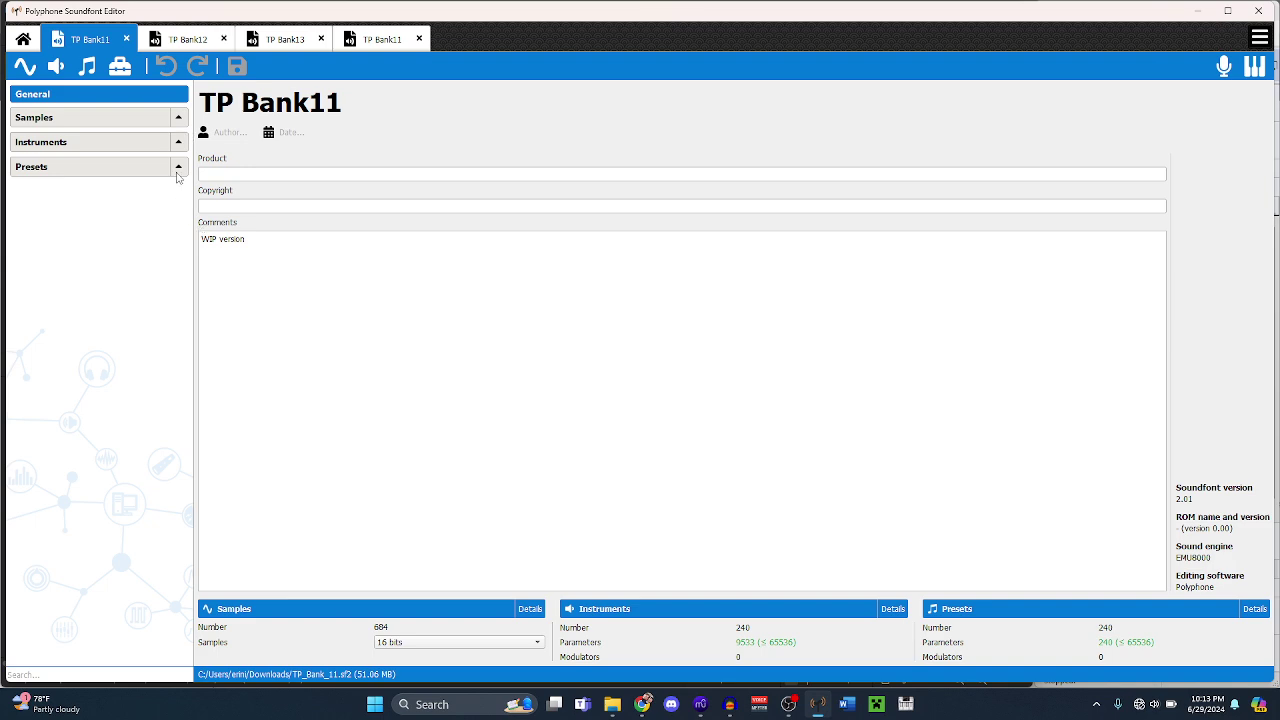
key("ctrl+Tab")
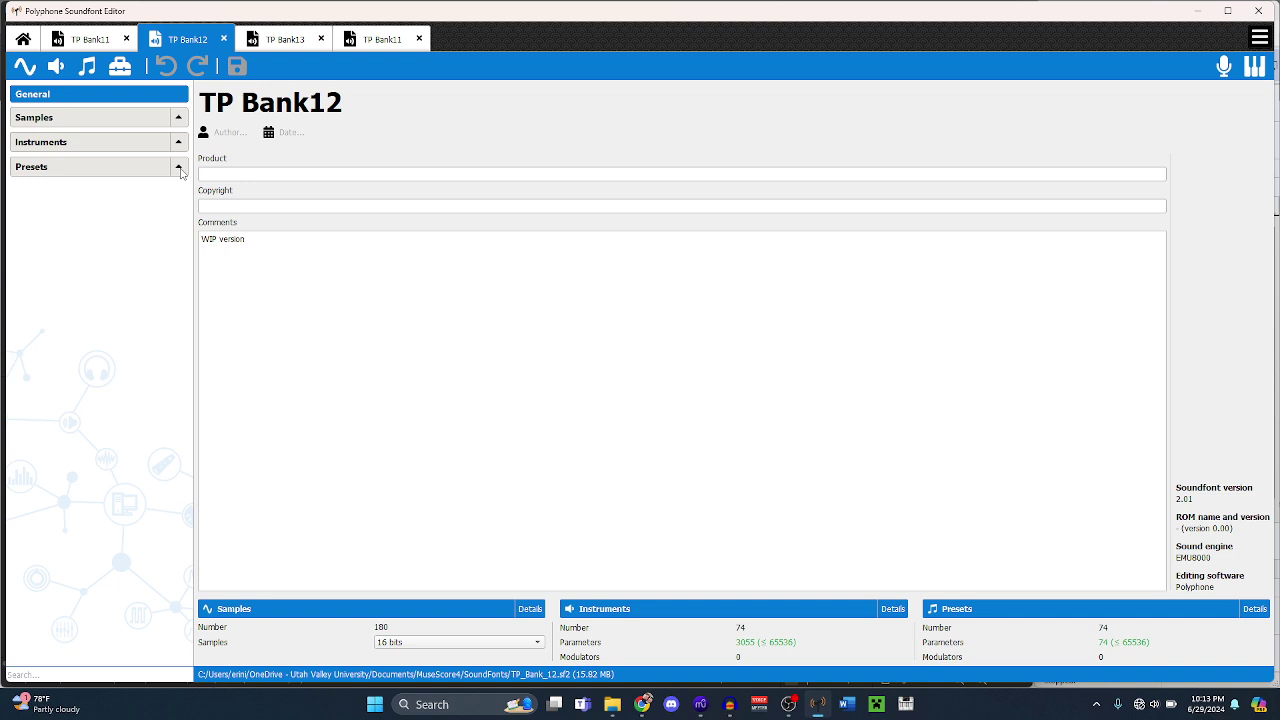
left_click(178, 167)
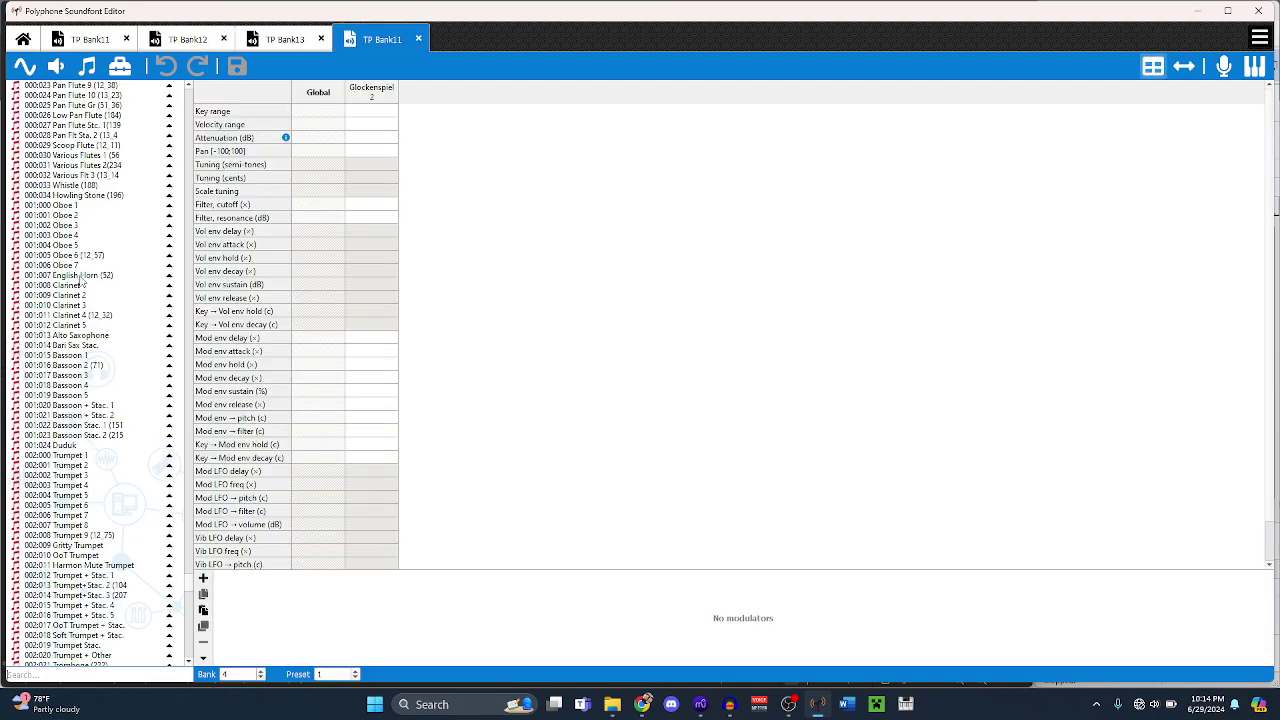
- Rename preset 005:001 Percussion/SFX/Loops in the last TP Bank11 soundfont as "Perc/SFX/Loops (12_0"
scroll(80, 283, "down", 5)
scroll(82, 283, "down", 10)
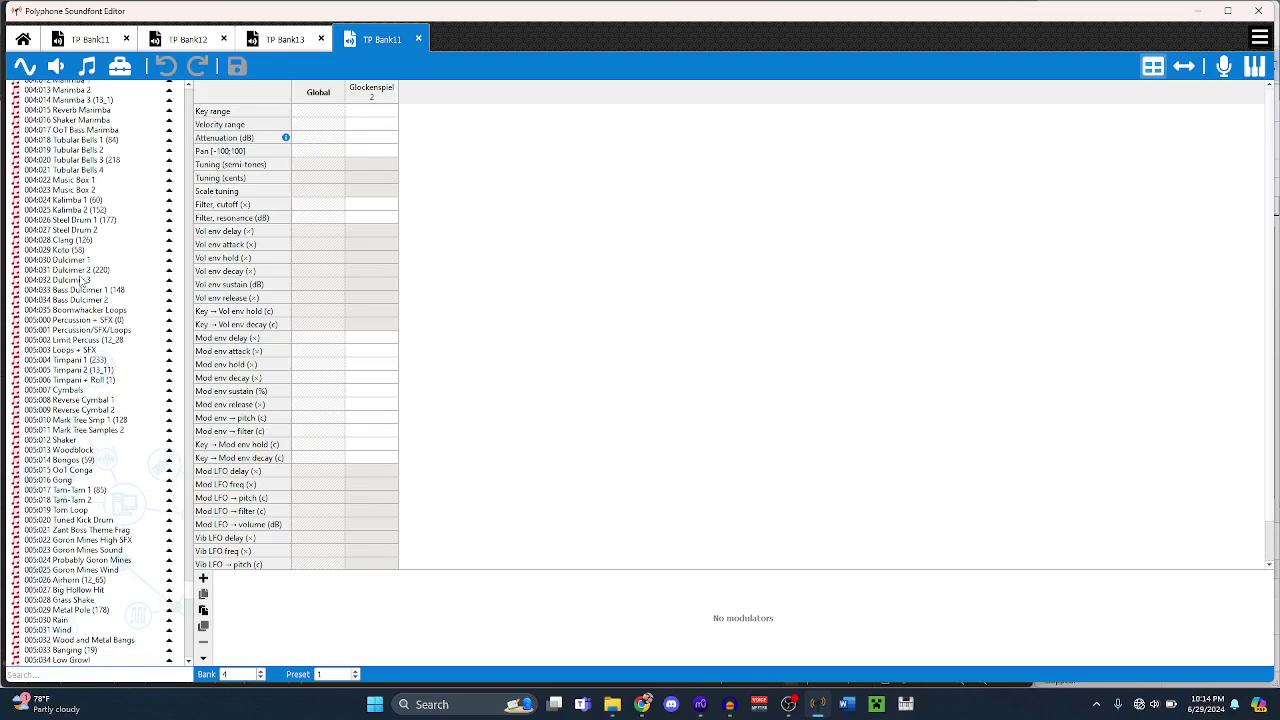
left_click(105, 331)
key("F2")
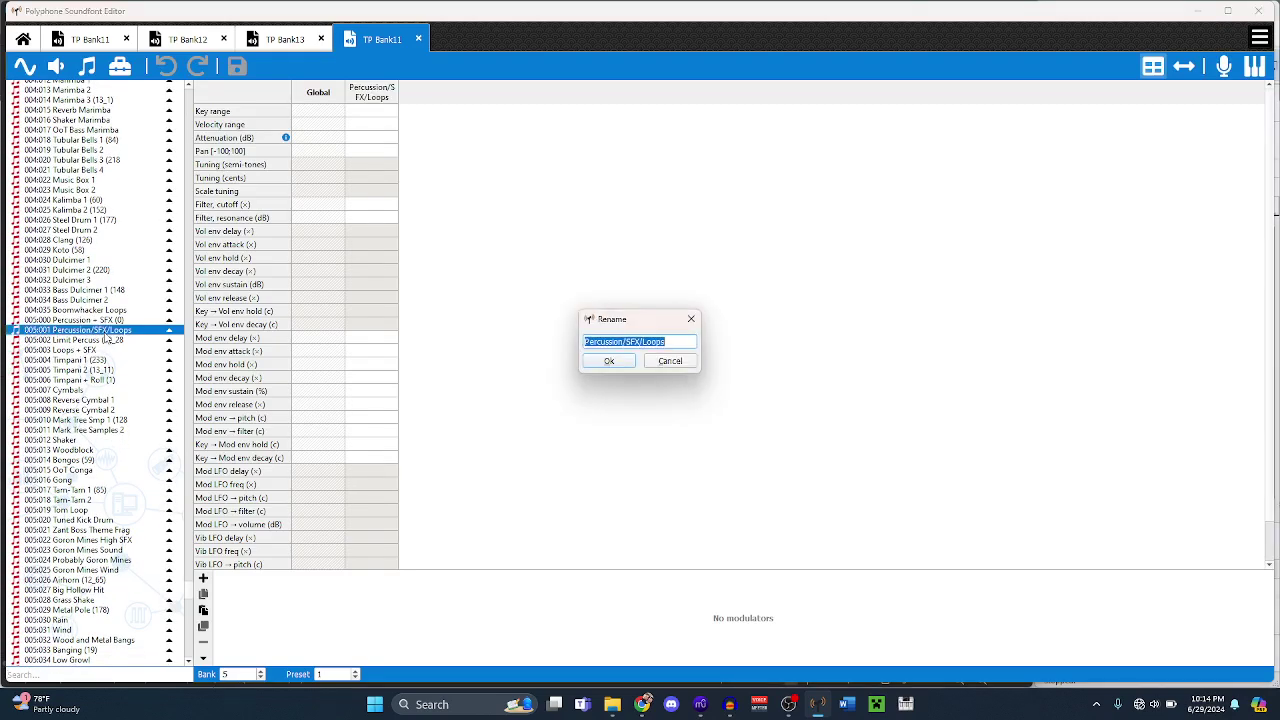
key("End")
key("BackSpace")
key("BackSpace")
key("BackSpace")
key("BackSpace")
key("BackSpace")
key("BackSpace")
left_click(609, 361)
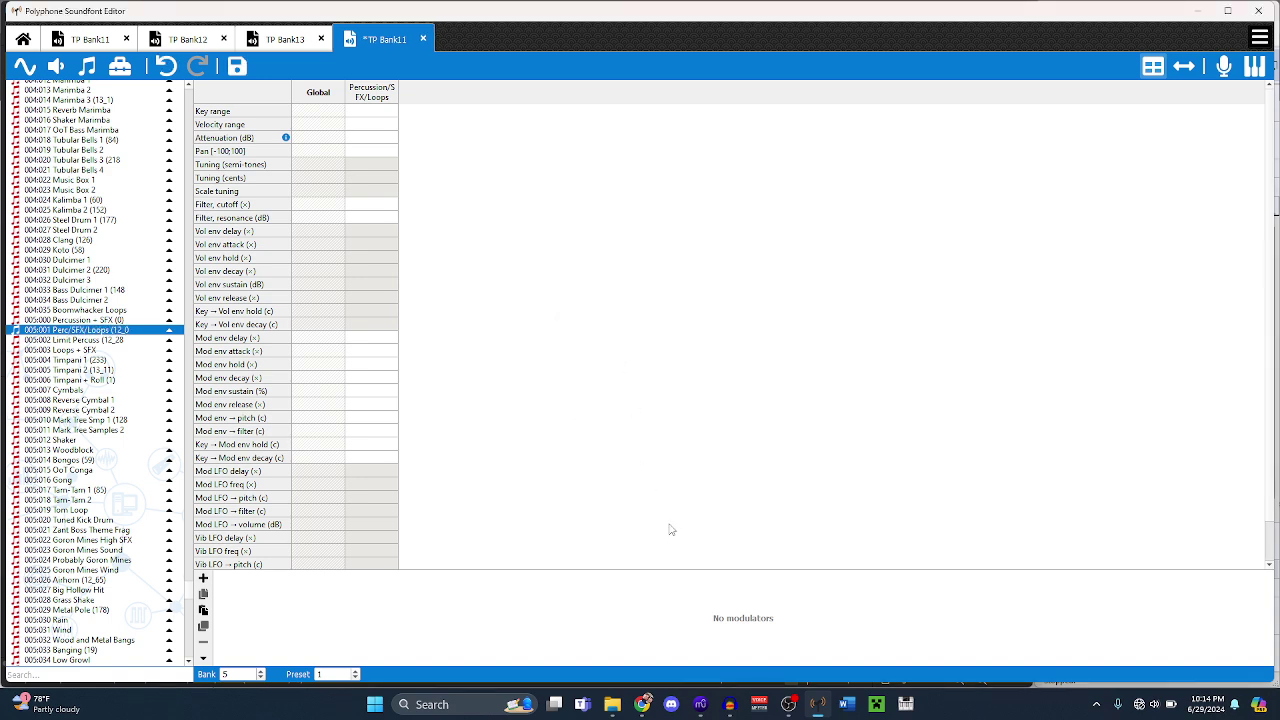
- Switch to MuseScore and change the Timpani sound to Percussion/SFX/Loops from Bank 5 of the Complete Twilight Princess Soundfont Reorganized
left_click(714, 646)
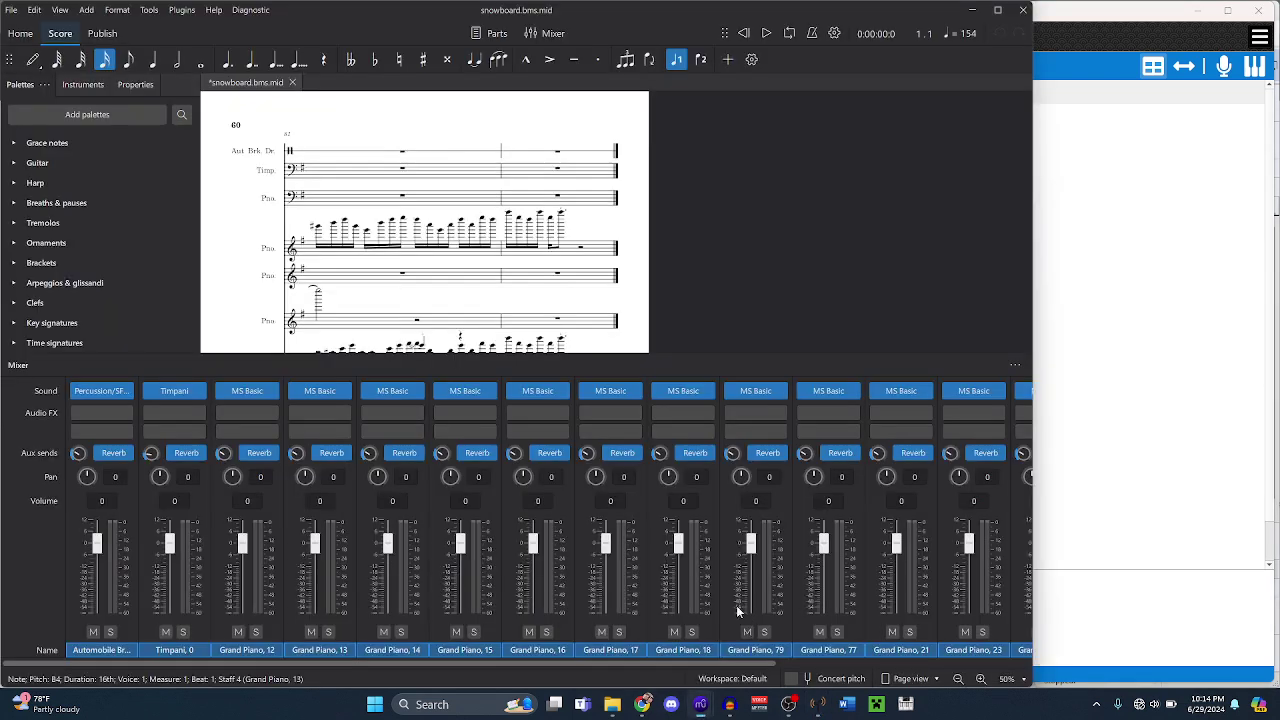
left_click(198, 391)
mouse_move(296, 480)
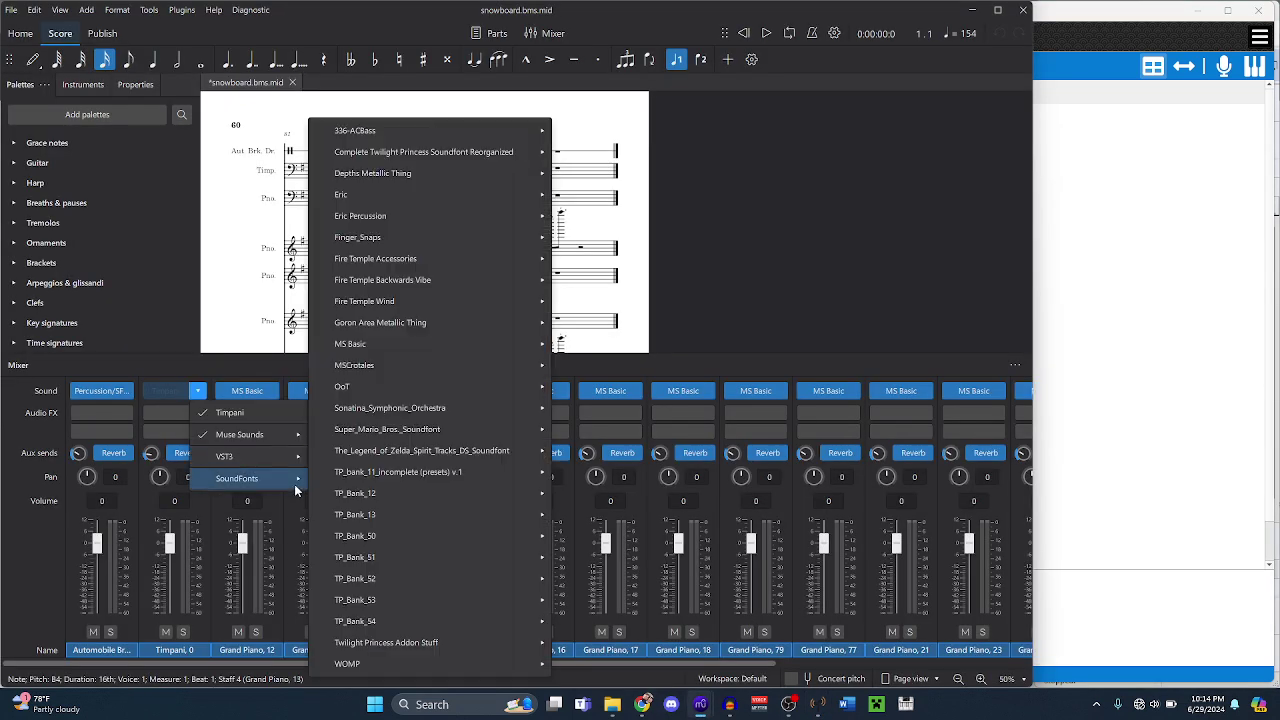
mouse_move(480, 152)
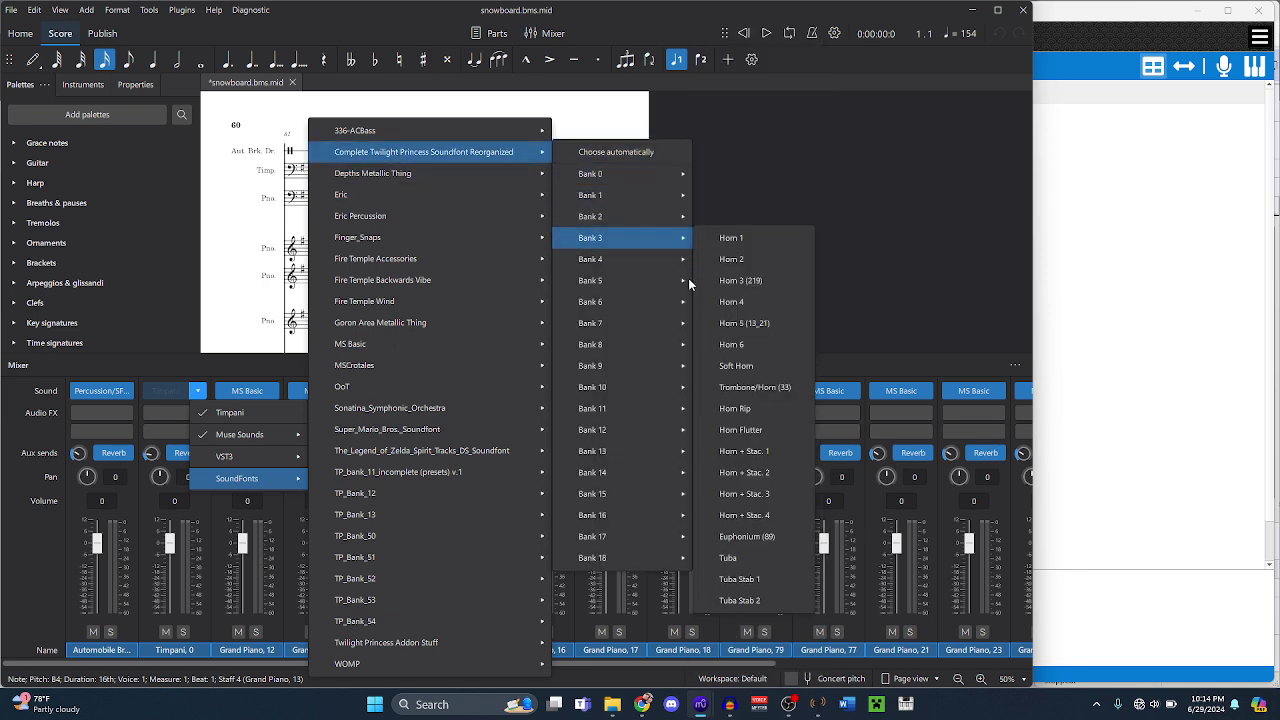
mouse_move(677, 283)
left_click(780, 55)
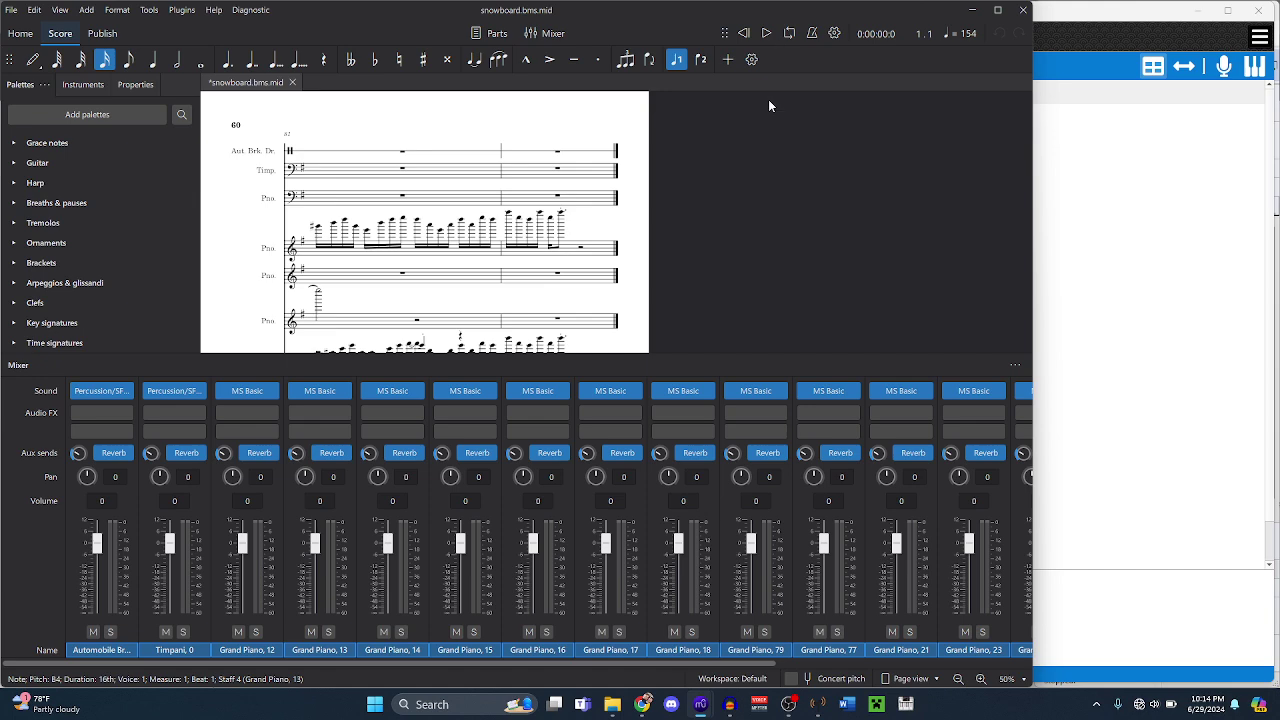
- Play the score from the beginning and replay it from beat 4 of measure 2 to check the percussion sounds
key("space")
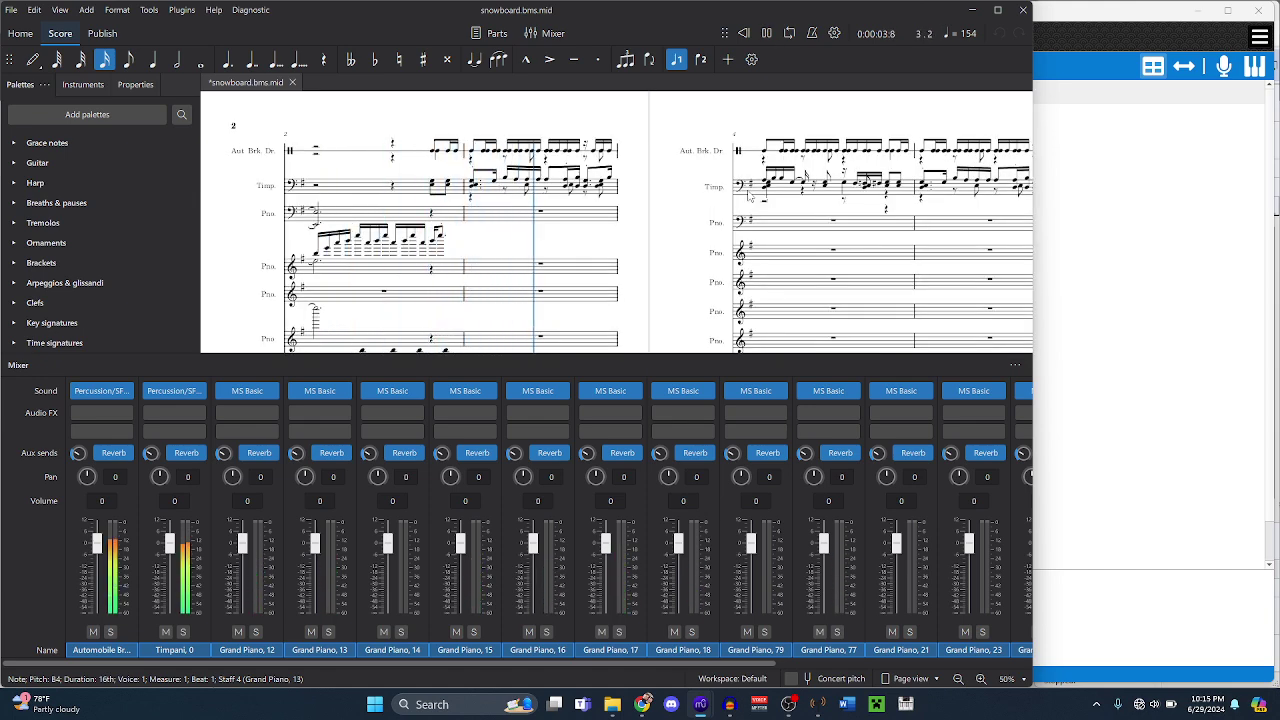
key("space")
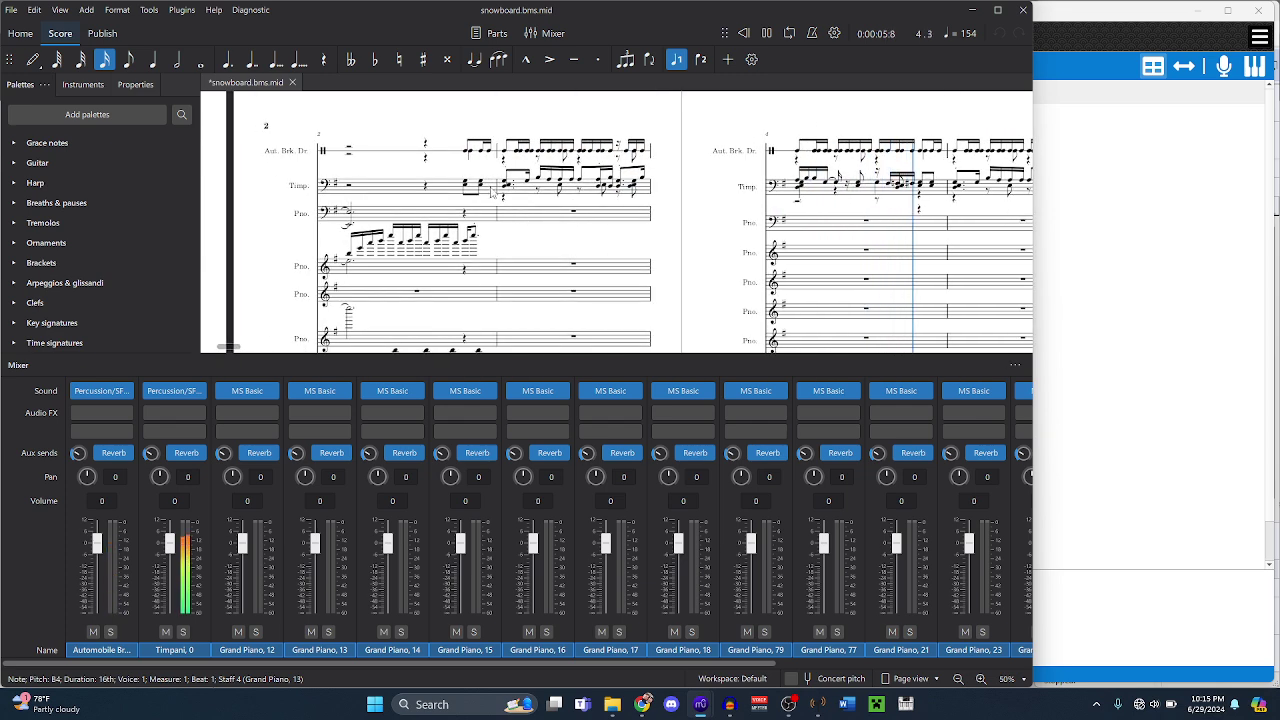
left_click(468, 186)
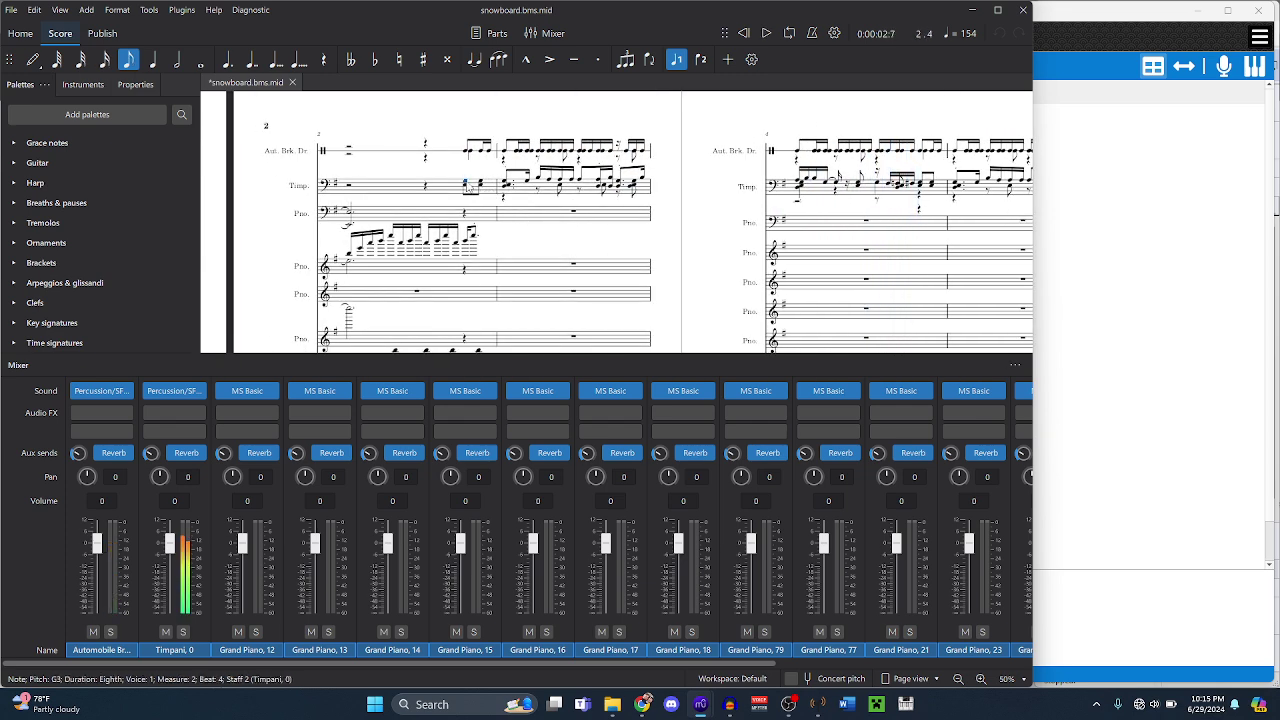
key("alt+Up")
key("space")
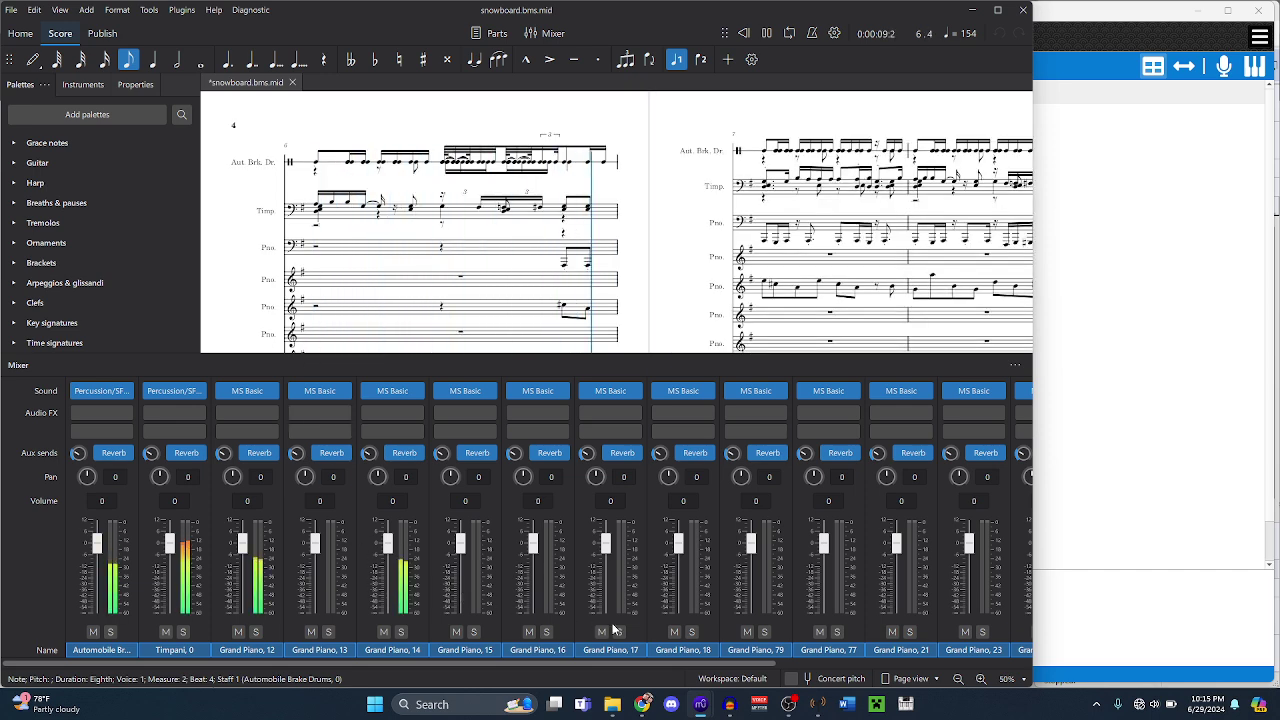
- Switch to Polyphone and compare TP Bank12's preset 012:012 Sawtooth Synth 2 with preset 007:015 in the last TP Bank11 soundfont
left_click(1100, 371)
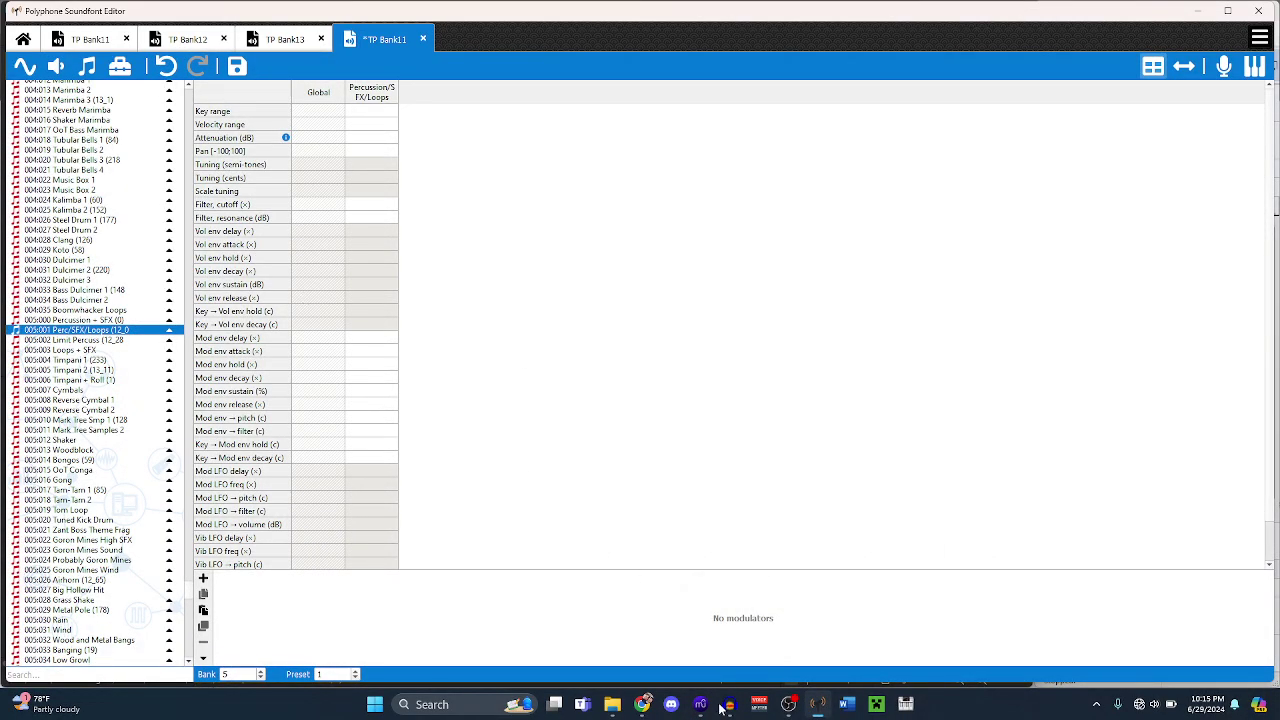
mouse_move(702, 706)
mouse_move(737, 628)
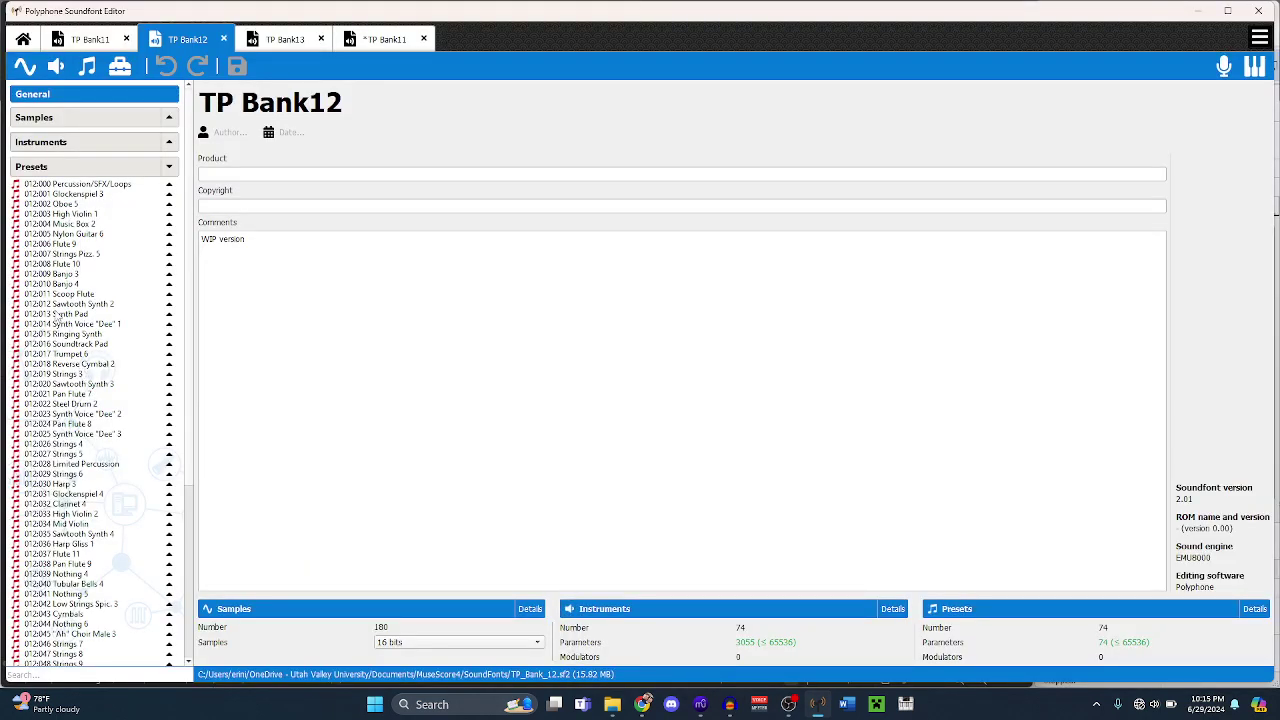
left_click(54, 305)
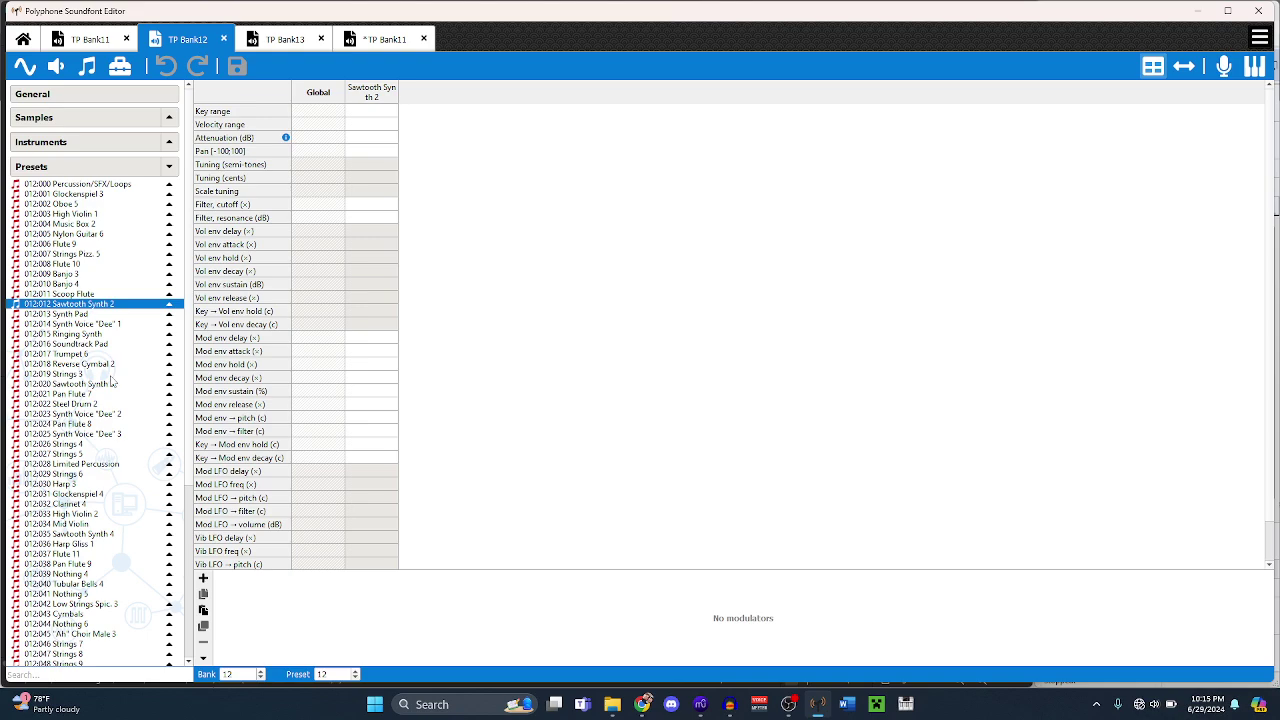
key("ctrl+Tab")
scroll(112, 380, "down", 20)
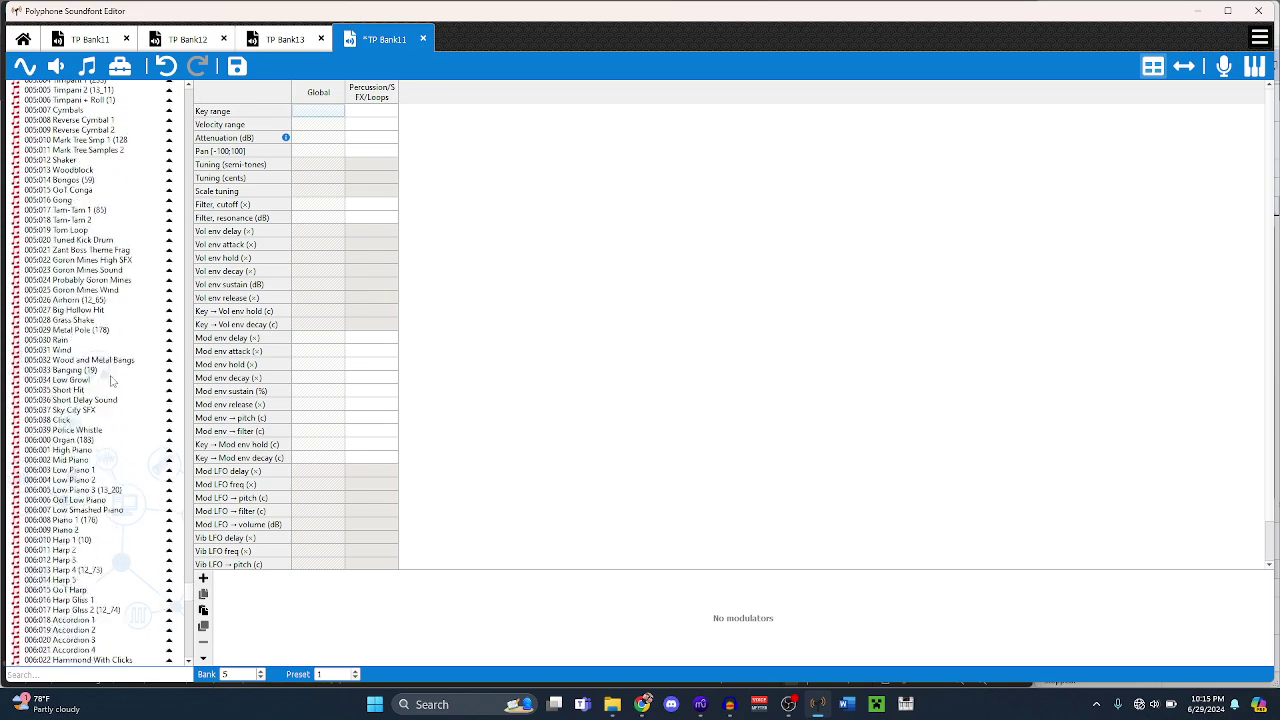
scroll(112, 380, "down", 7)
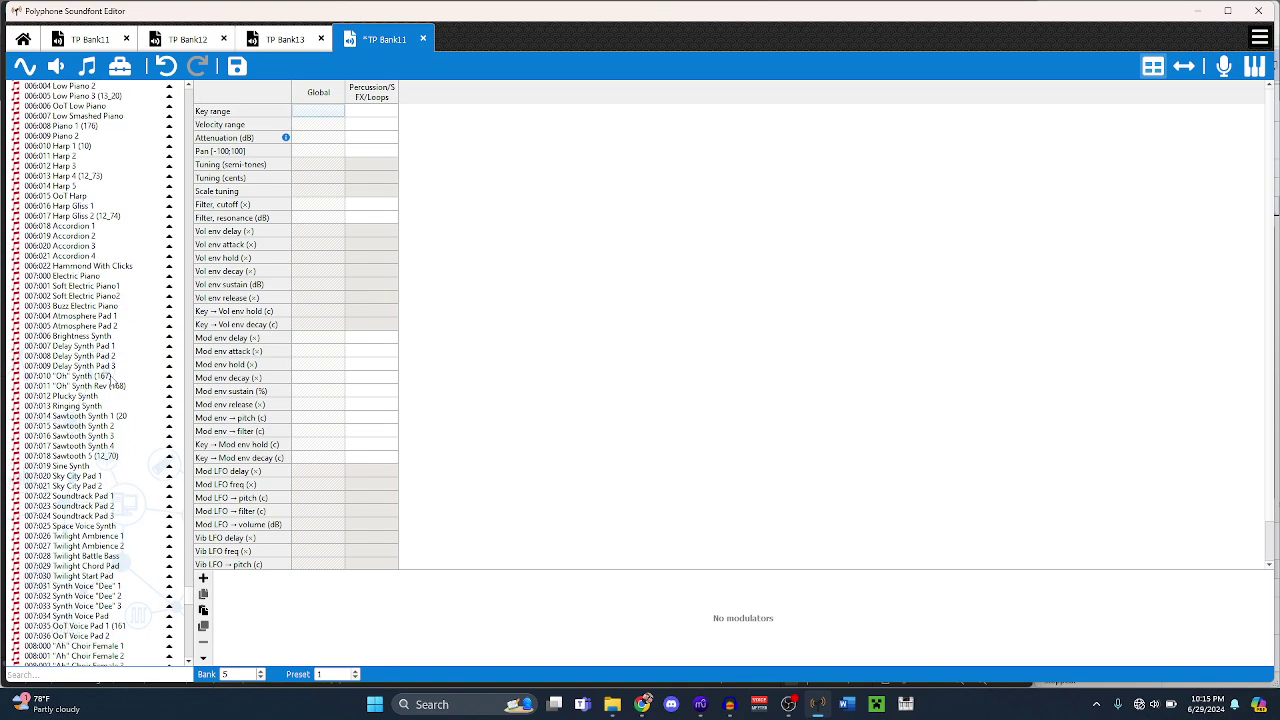
left_click(112, 403)
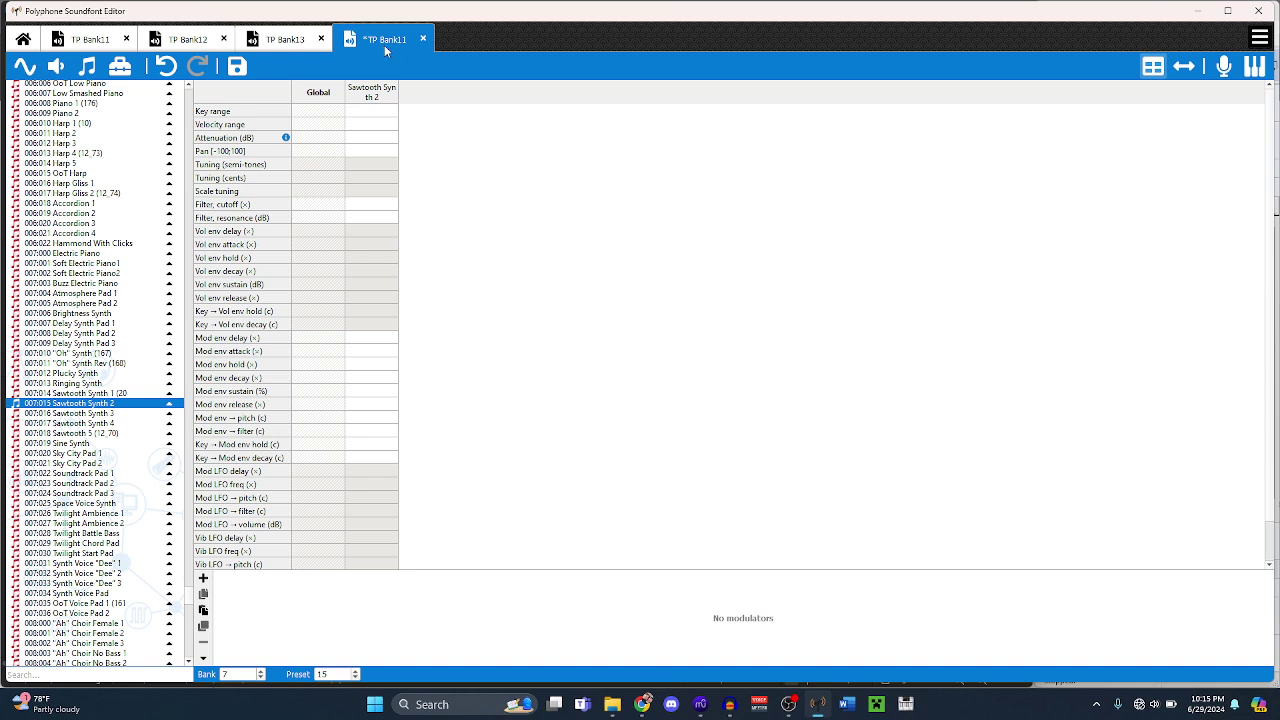
key("ctrl+Tab")
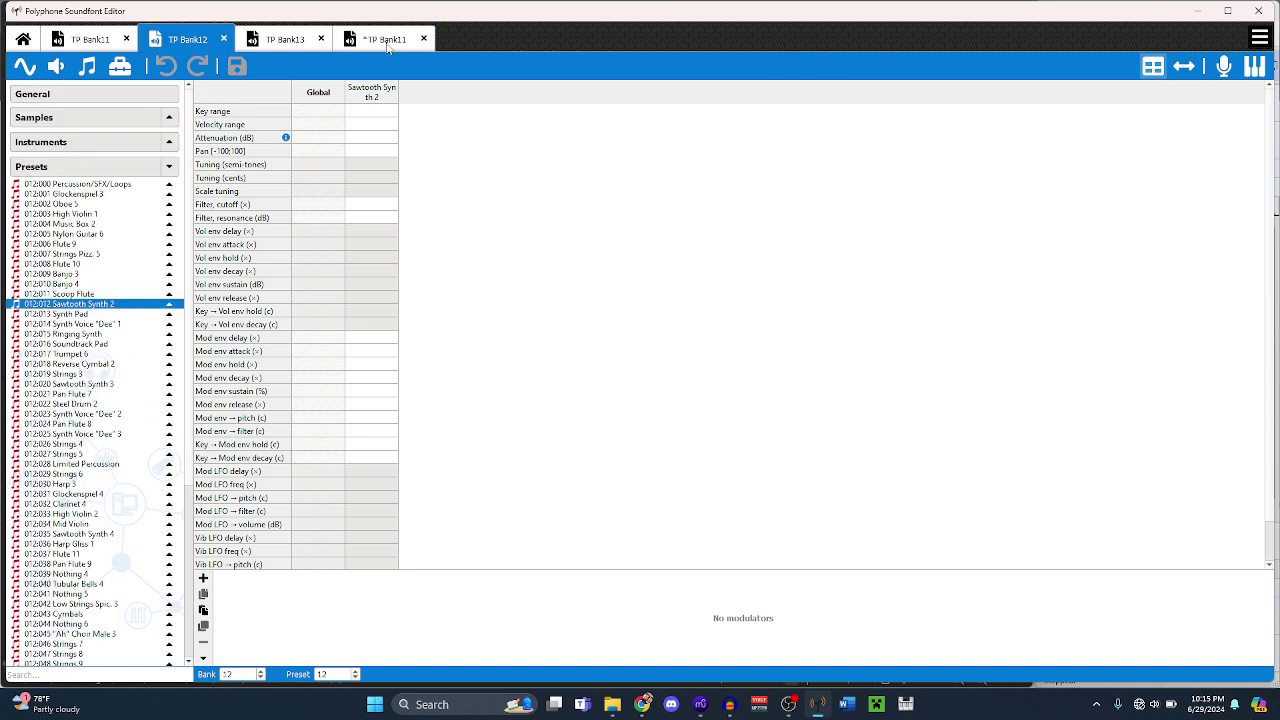
left_click(387, 42)
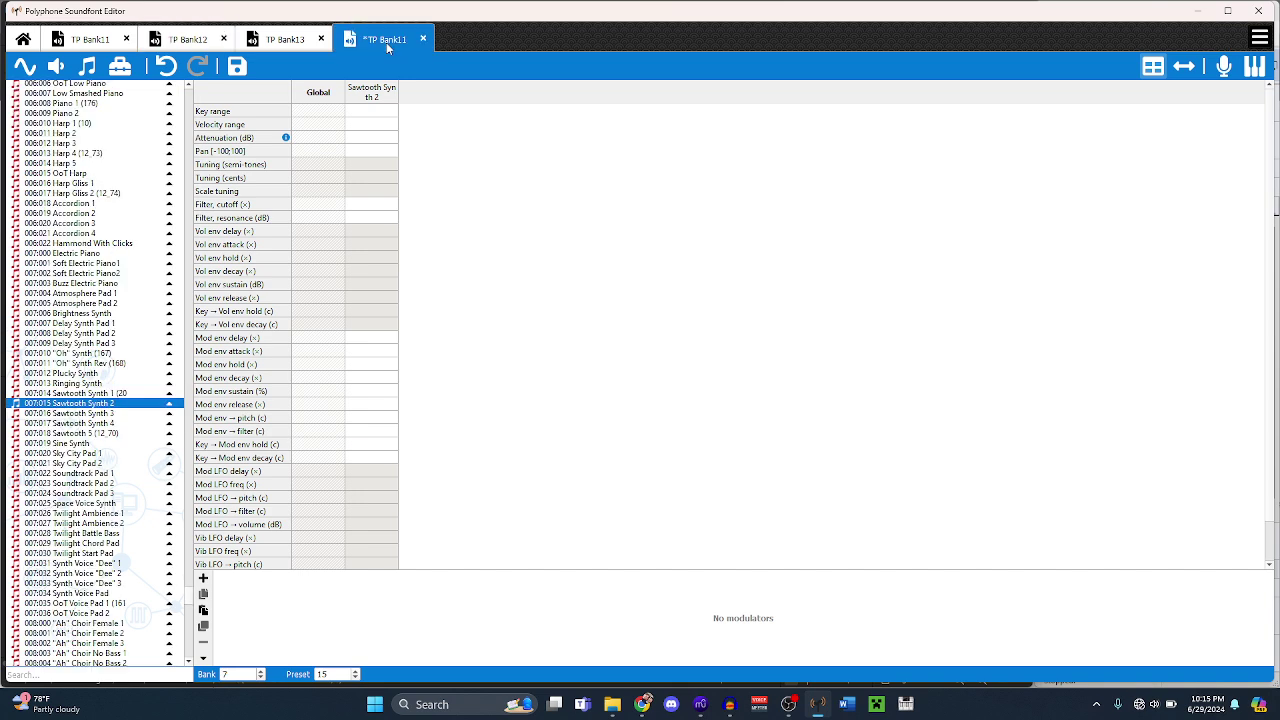
- Rename preset 007:015 Sawtooth Synth 2 in the last TP Bank11 soundfont as "Sawtooth 2 (12_12)"
key("F2")
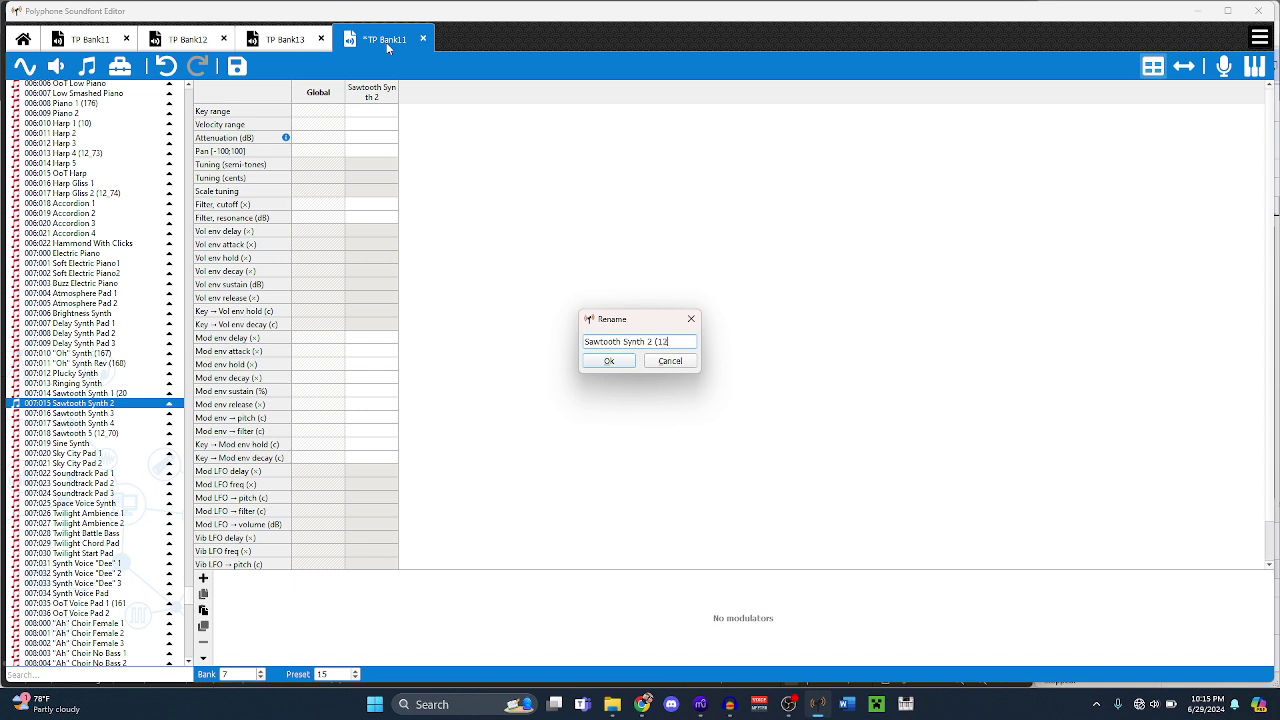
key("BackSpace")
key("BackSpace")
key("BackSpace")
key("BackSpace")
key("BackSpace")
key("BackSpace")
left_click(605, 363)
- Switch to the snowboard.bms.mid score and set Grand Piano, 12 to Sawtooth Synth 2 from Bank 7 of the Complete Twilight Princess Soundfont Reorganized
mouse_move(701, 704)
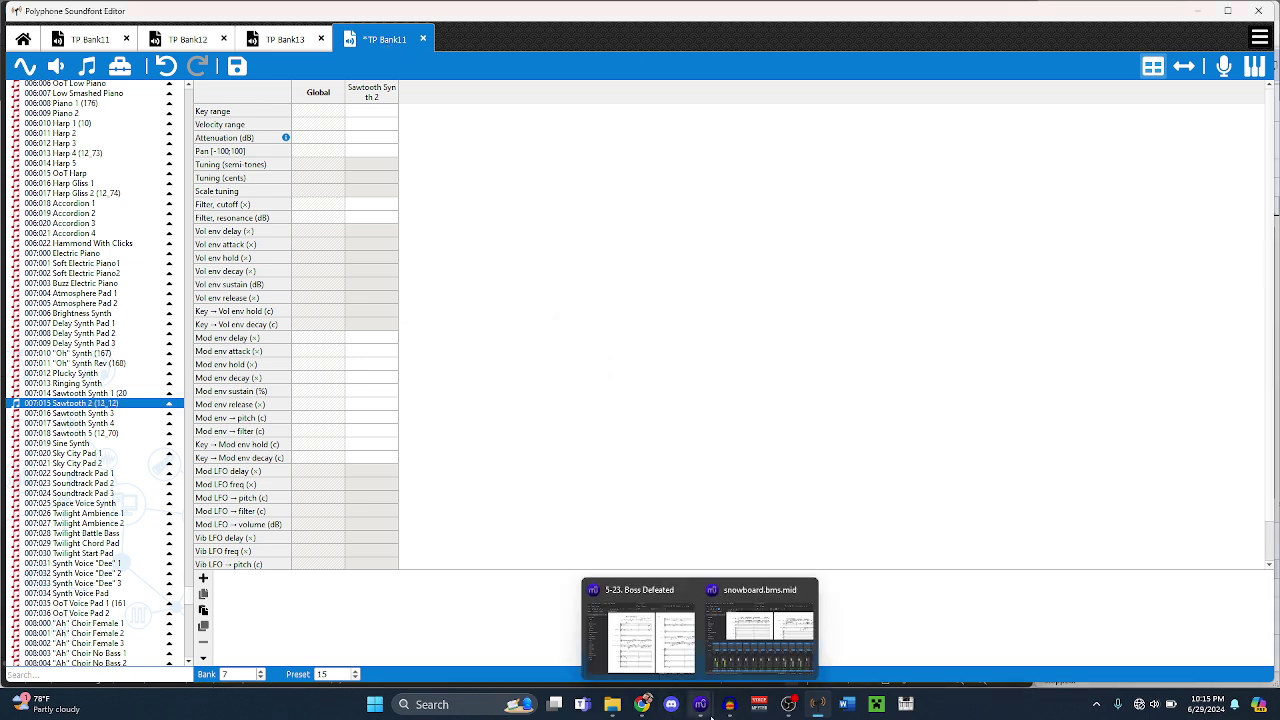
left_click(731, 621)
left_click(270, 390)
mouse_move(335, 480)
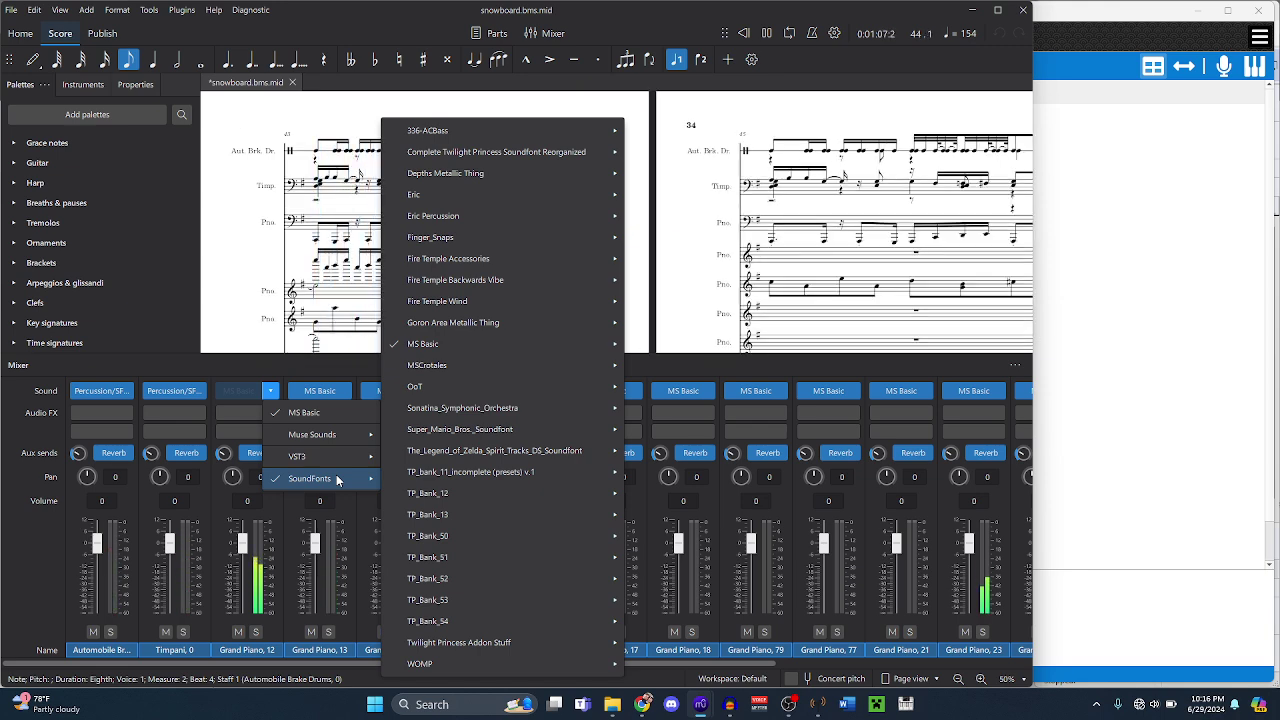
mouse_move(495, 458)
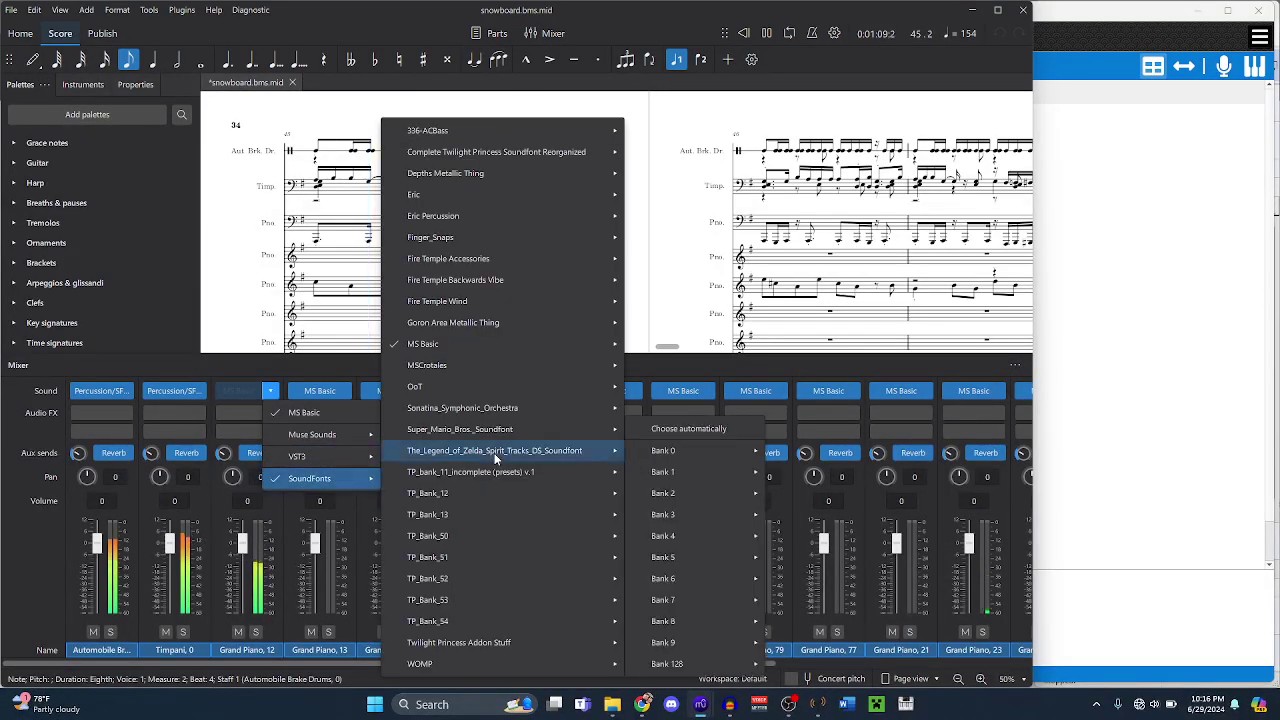
mouse_move(566, 151)
mouse_move(710, 323)
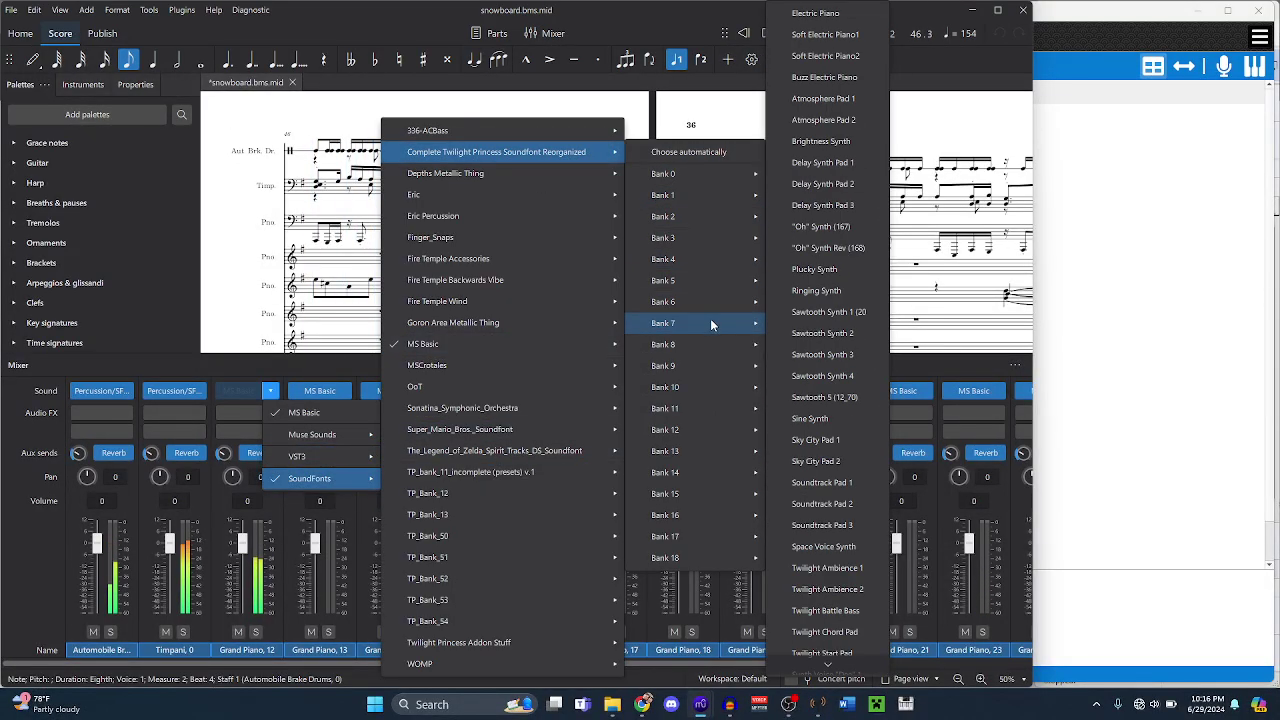
left_click(797, 333)
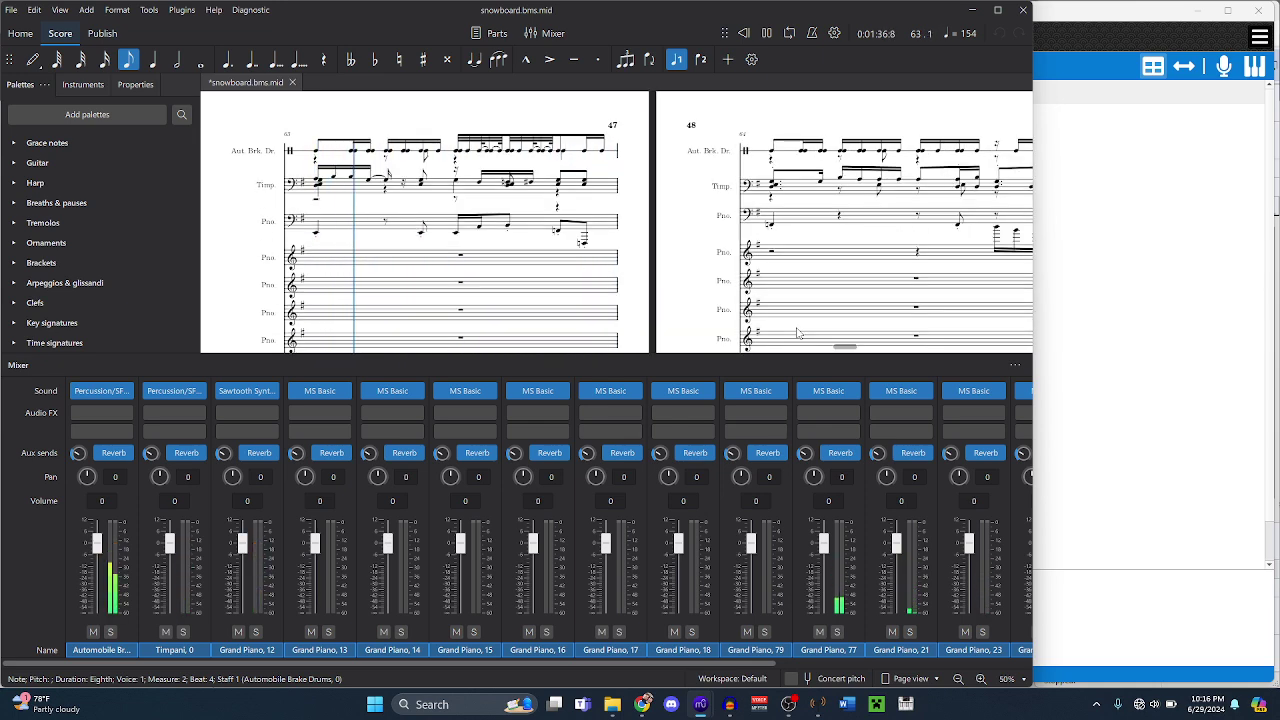
- Switch to Polyphone and compare Sawtooth Synth 3 in the last TP Bank11 soundfont with Synth Pad in TP Bank12
key("alt+Tab")
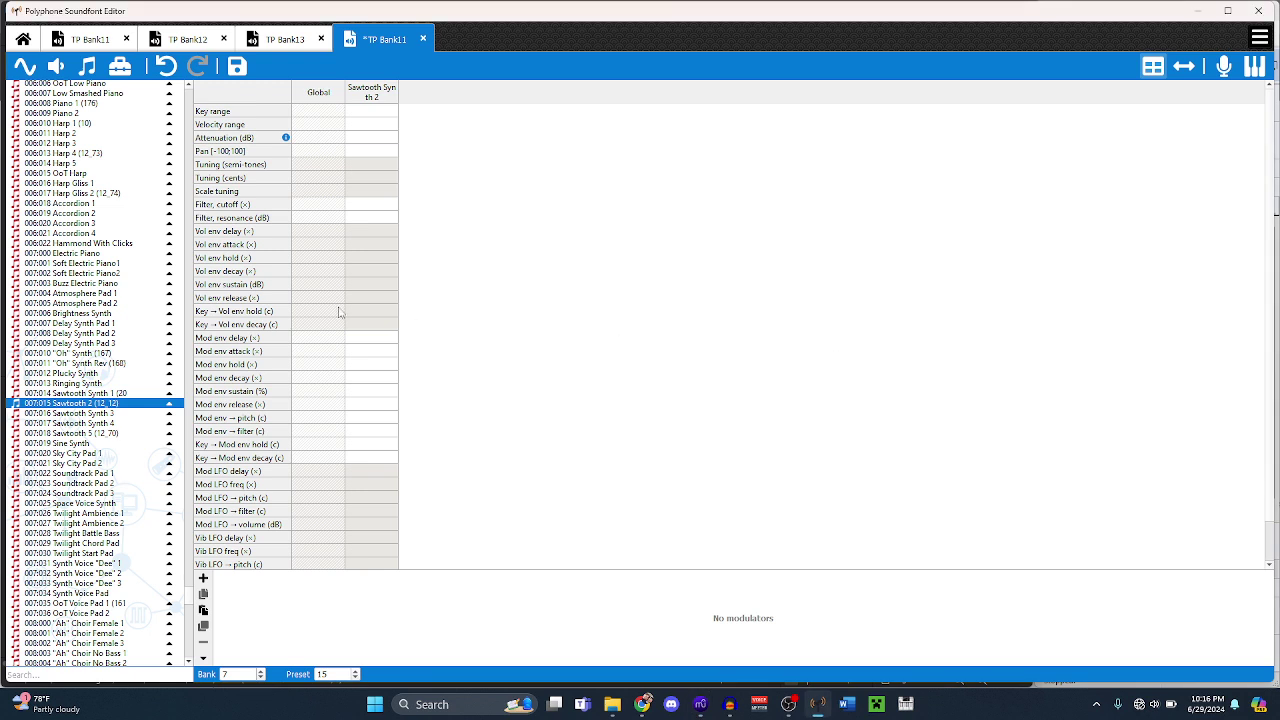
left_click(96, 416)
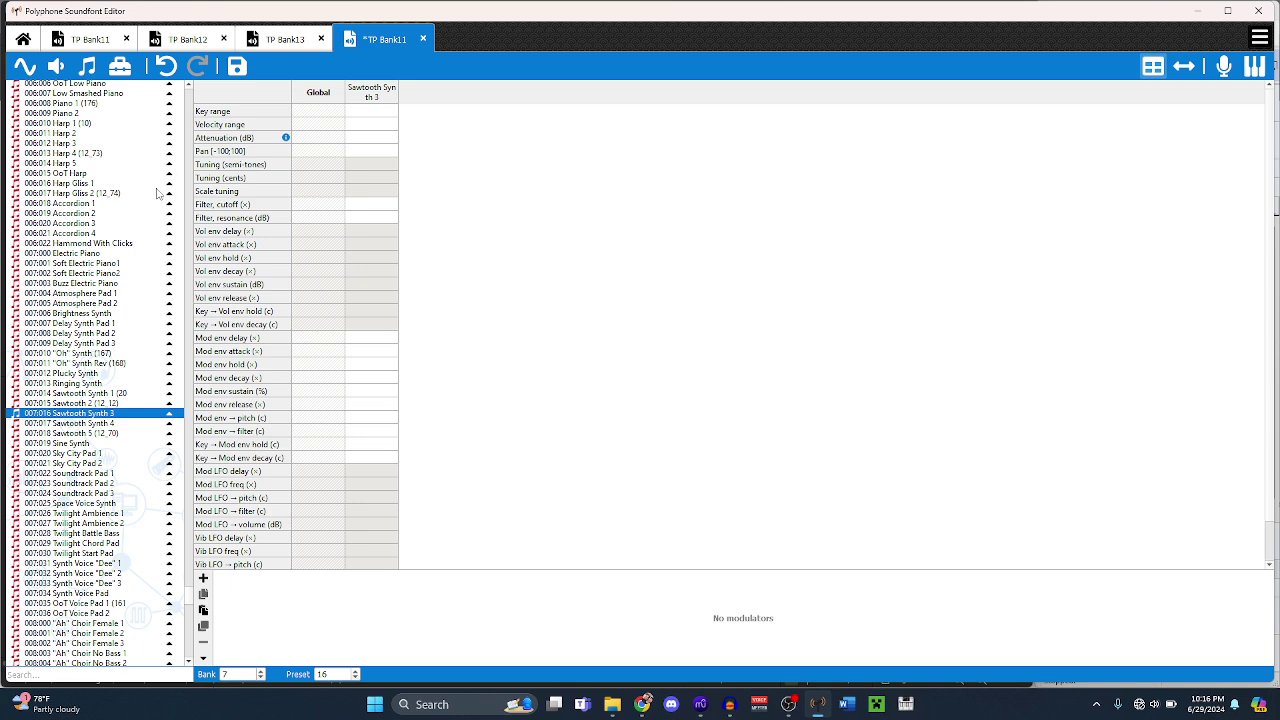
key("ctrl+Tab")
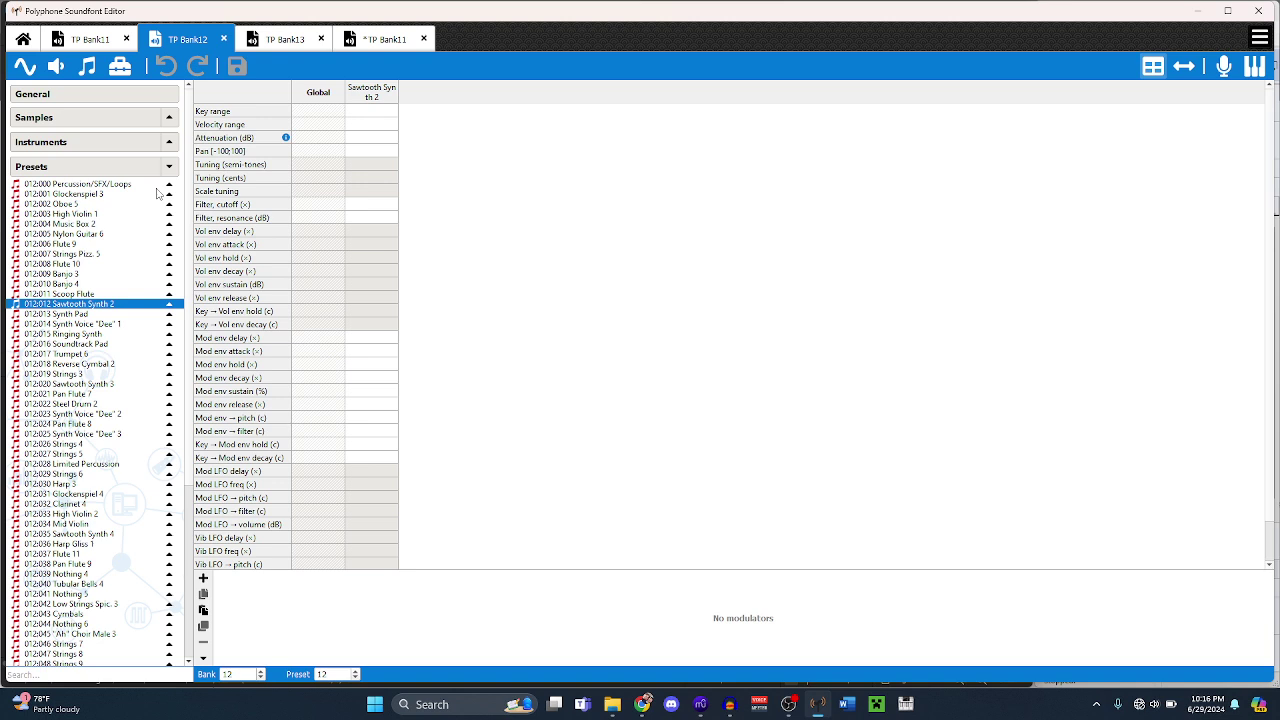
left_click(71, 315)
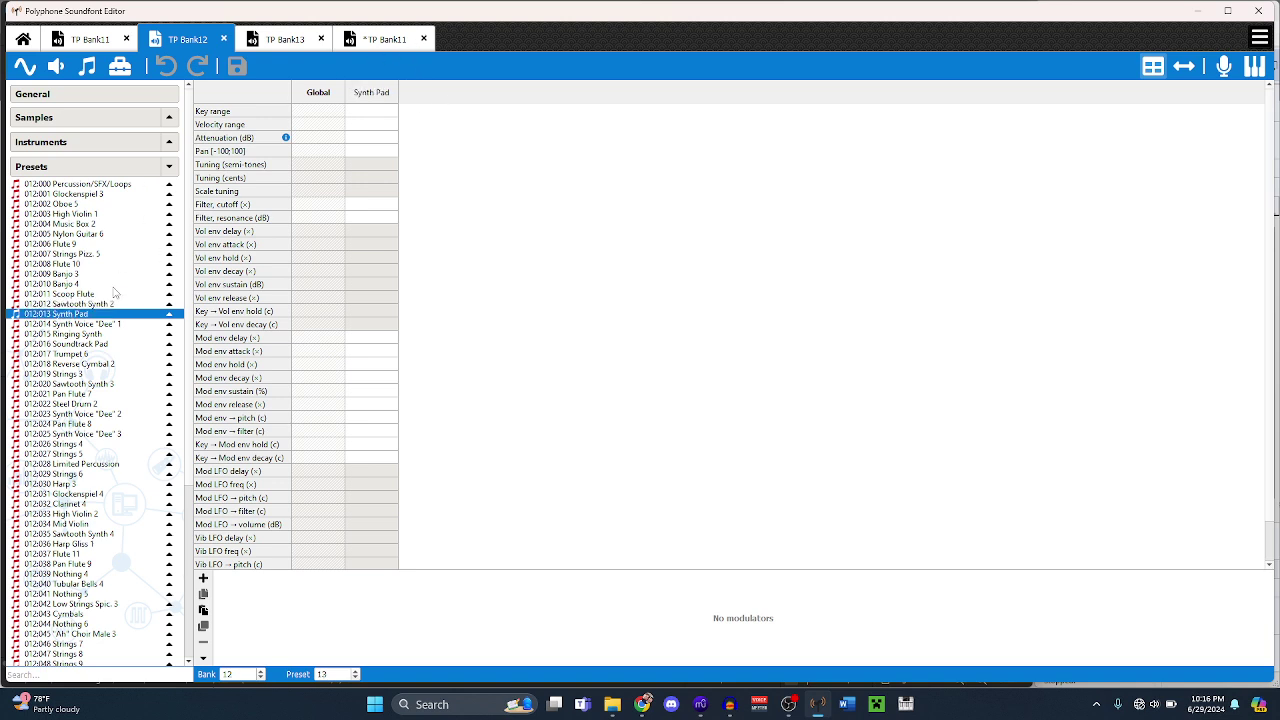
key("ctrl+Tab")
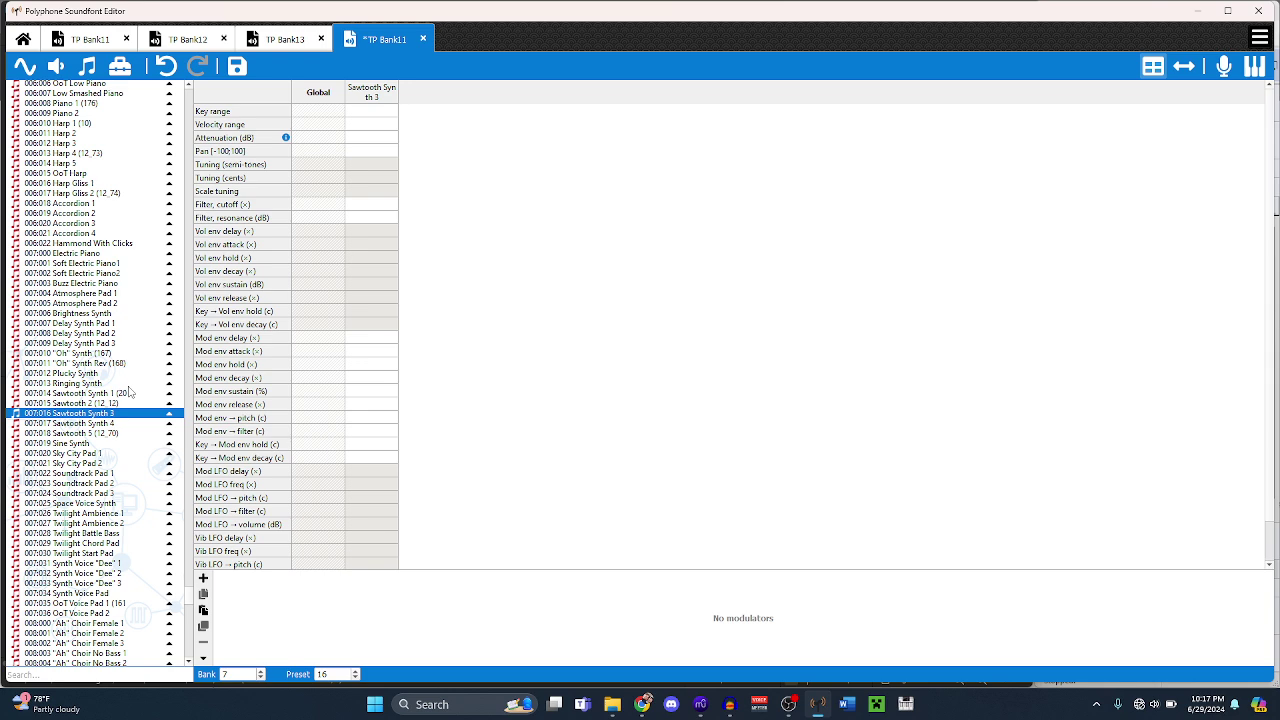
- Return to TP Bank12 and open the instrument linked to preset 012:013 Synth Pad
key("ctrl+Tab")
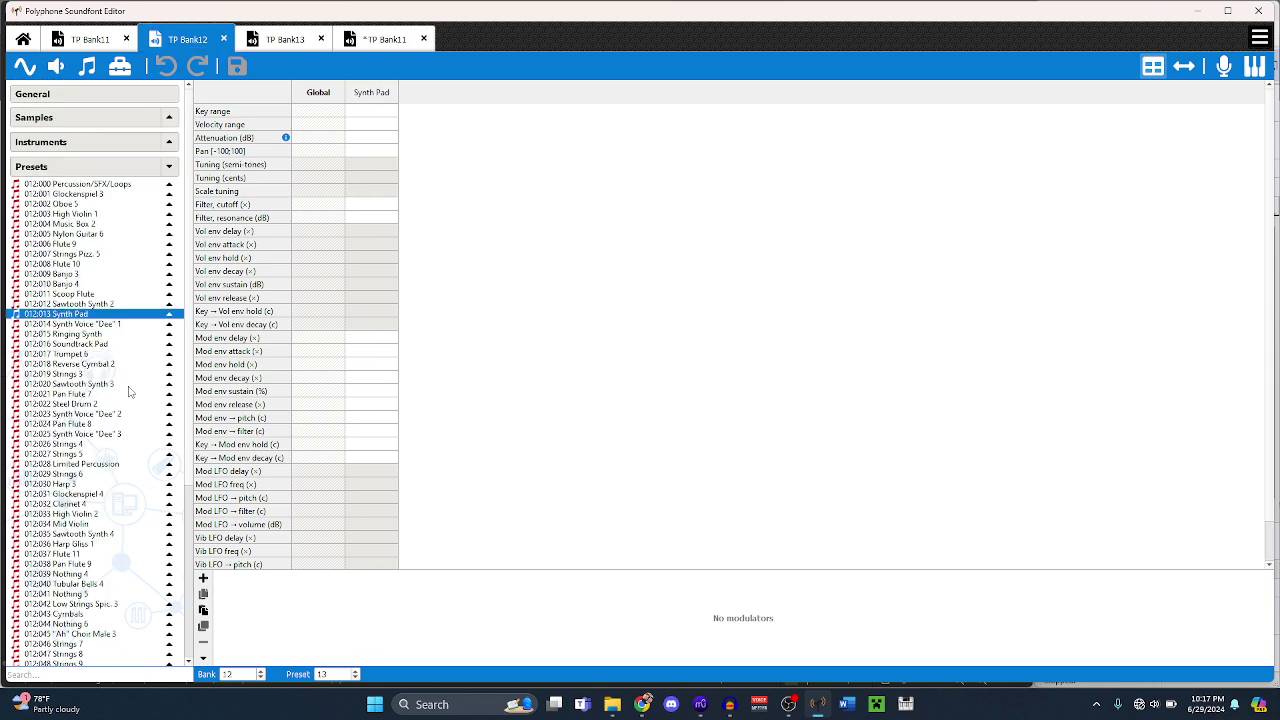
left_click(170, 314)
double_click(138, 325)
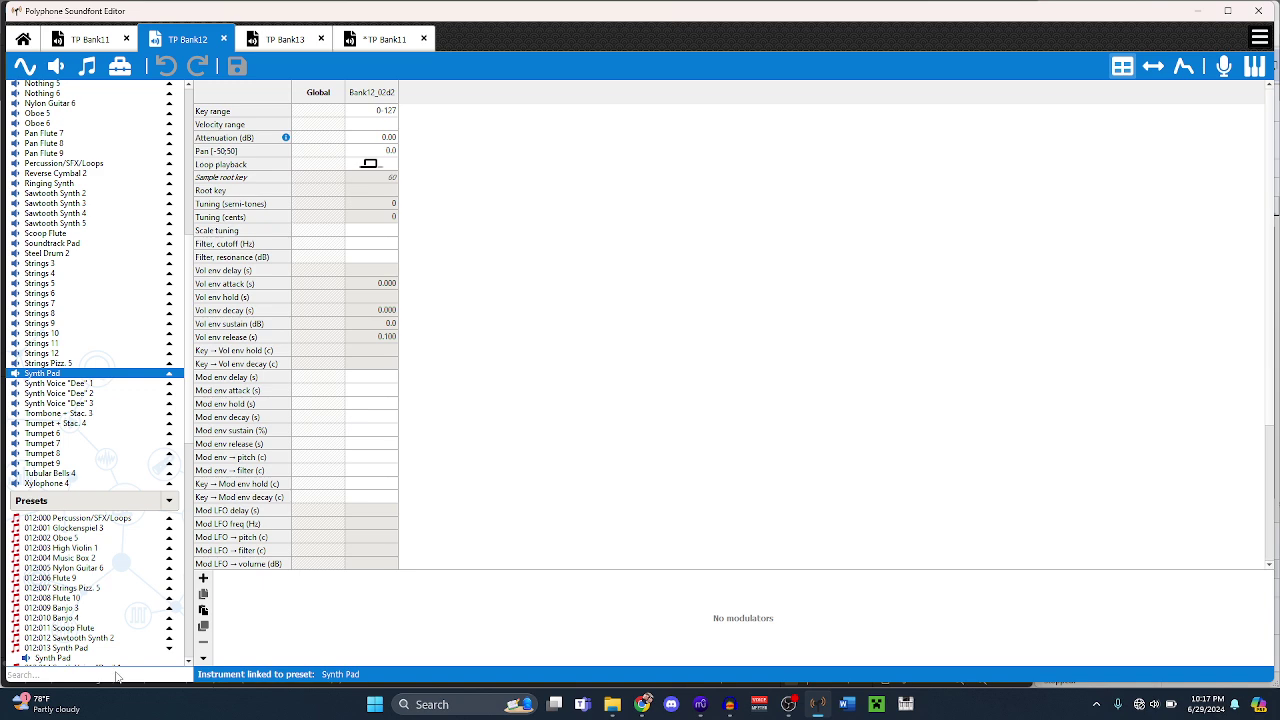
- Search the last TP Bank11 soundfont for 02d2 and inspect the Soundtrack Pad 1 preset and instrument
key("ctrl+Tab")
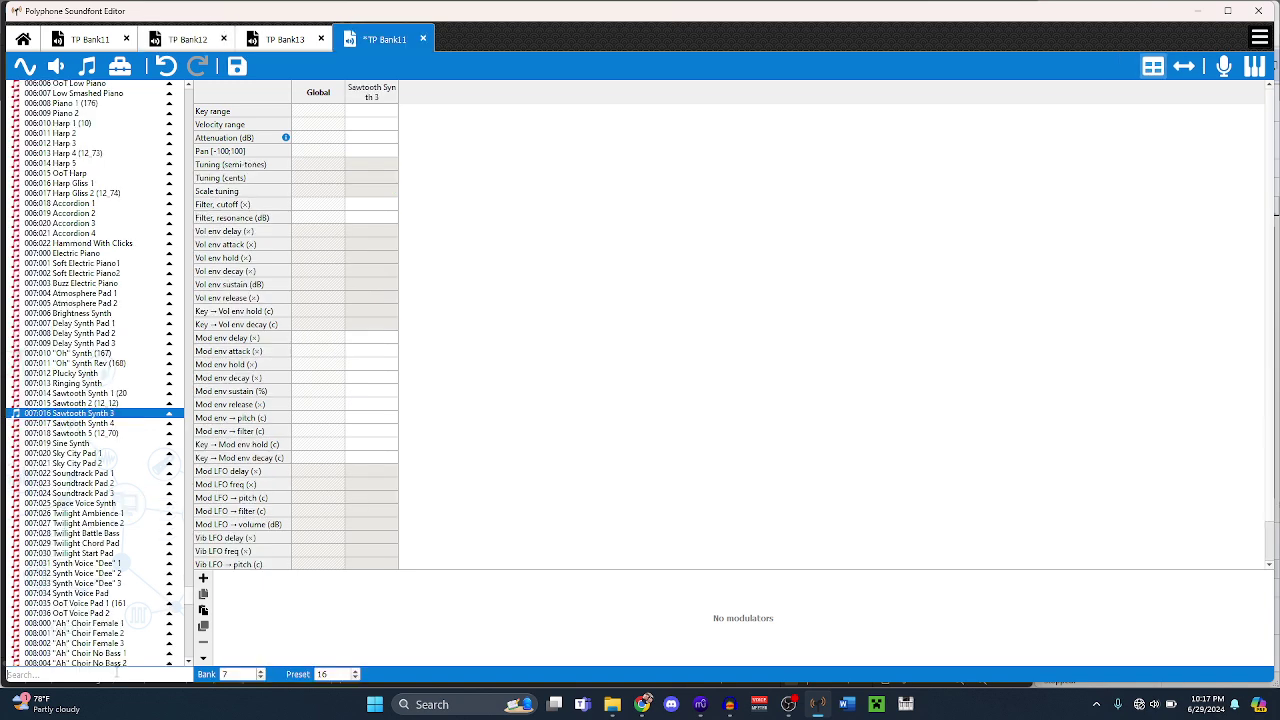
type("02d2")
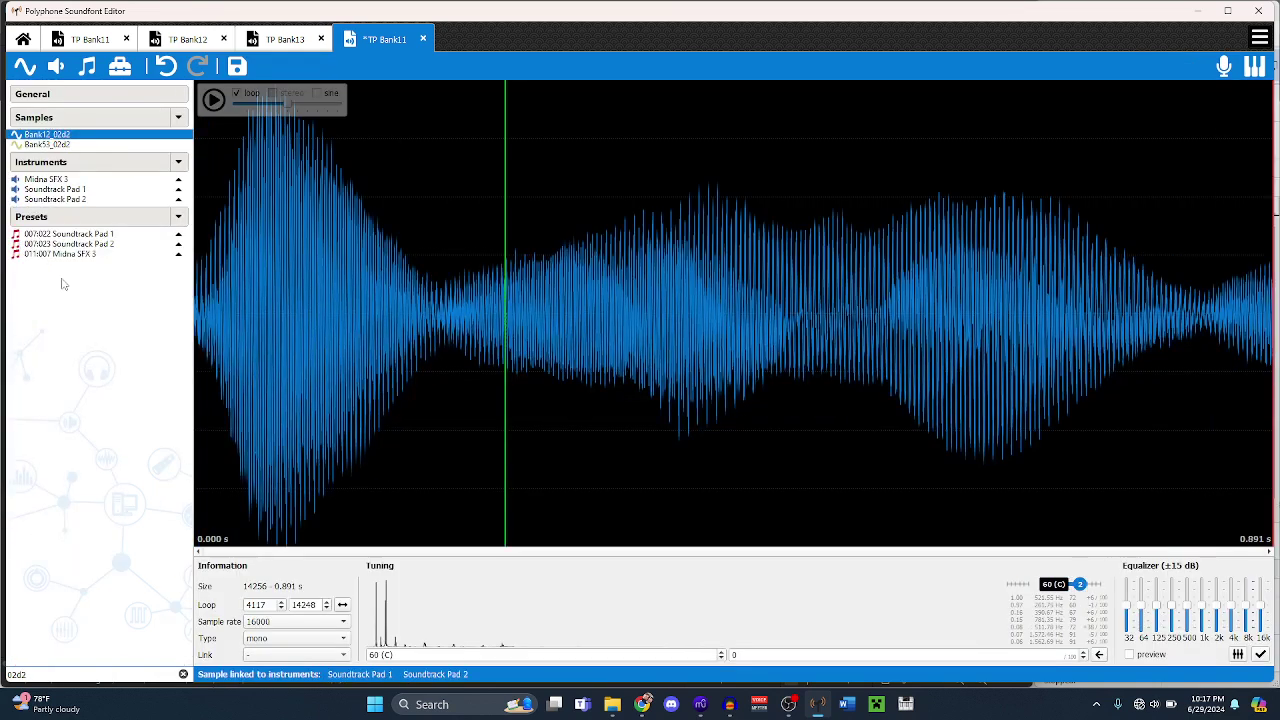
left_click(90, 235)
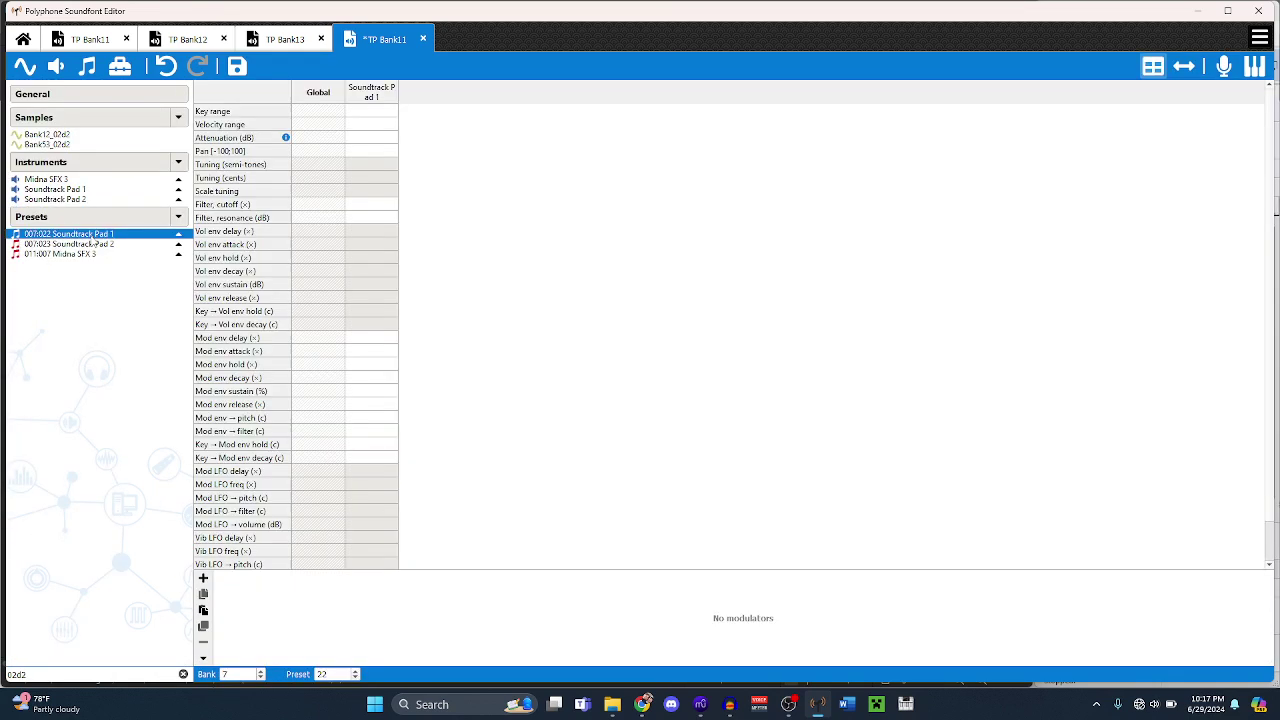
left_click(104, 192)
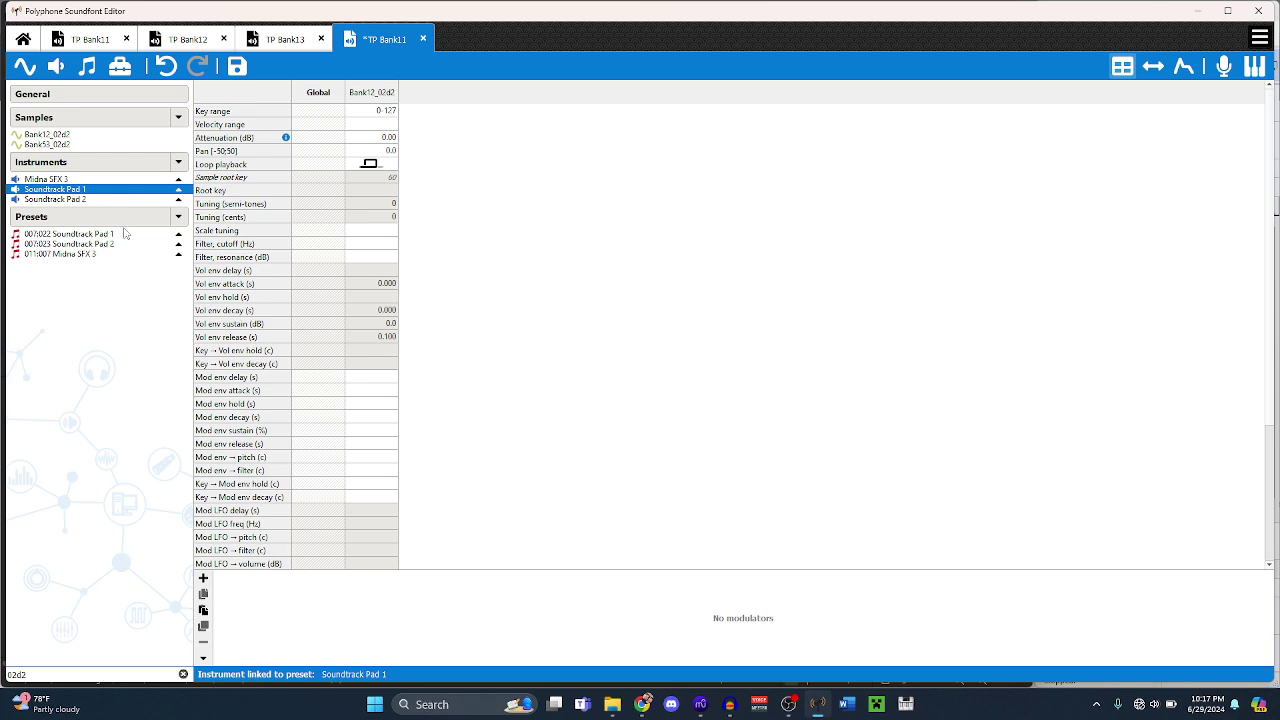
left_click(124, 234)
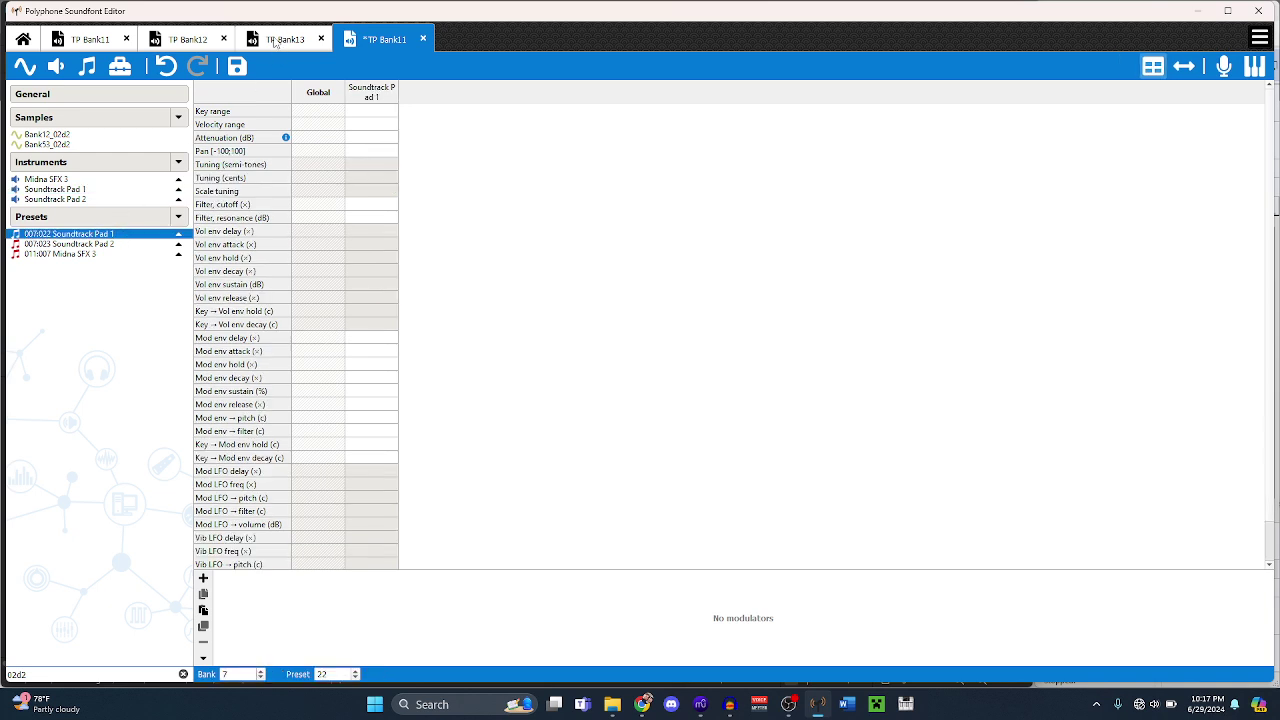
- Return to TP Bank12 and compare the parameters of the Soundtrack Pad and Synth Pad instruments
key("ctrl+shift+Tab")
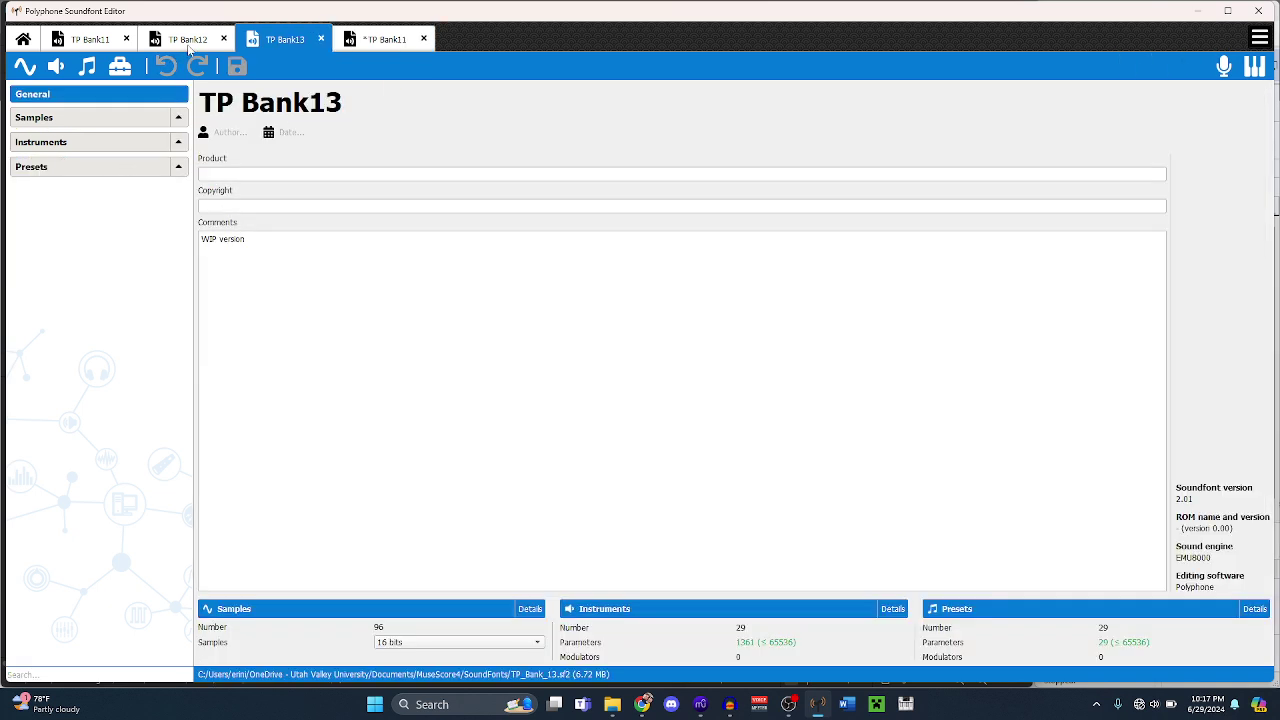
left_click(189, 44)
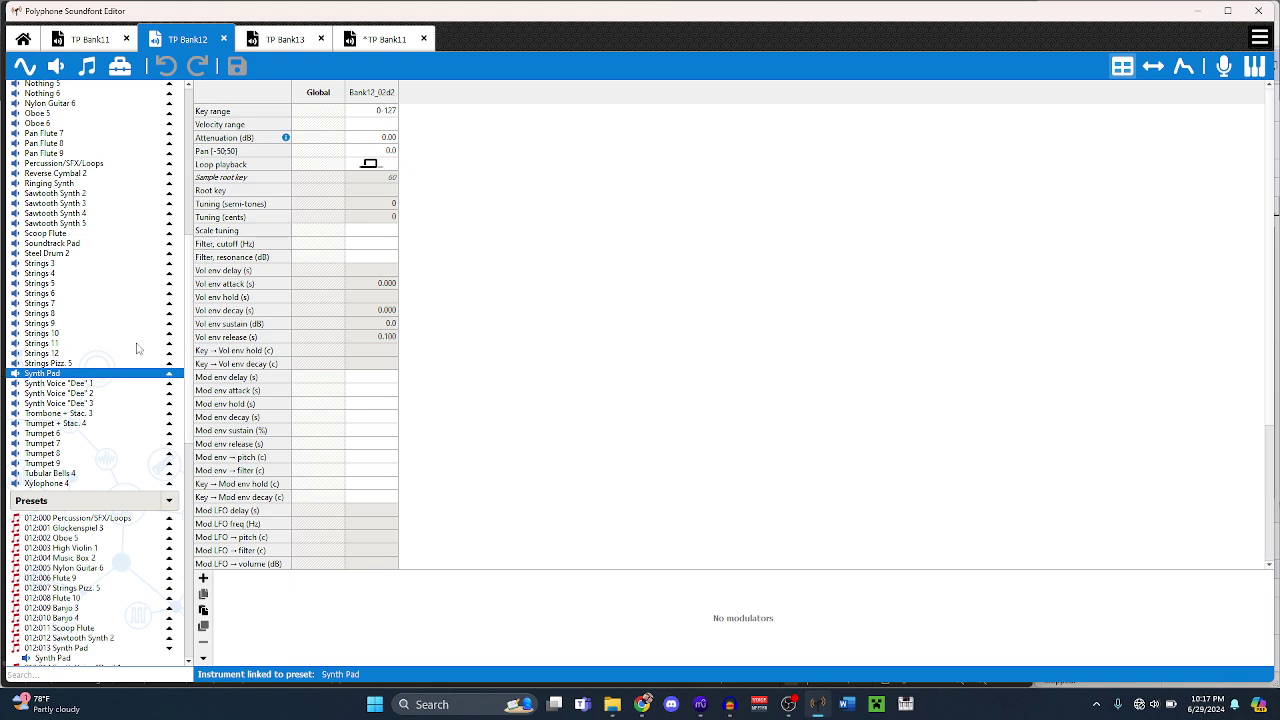
scroll(137, 348, "down", 5)
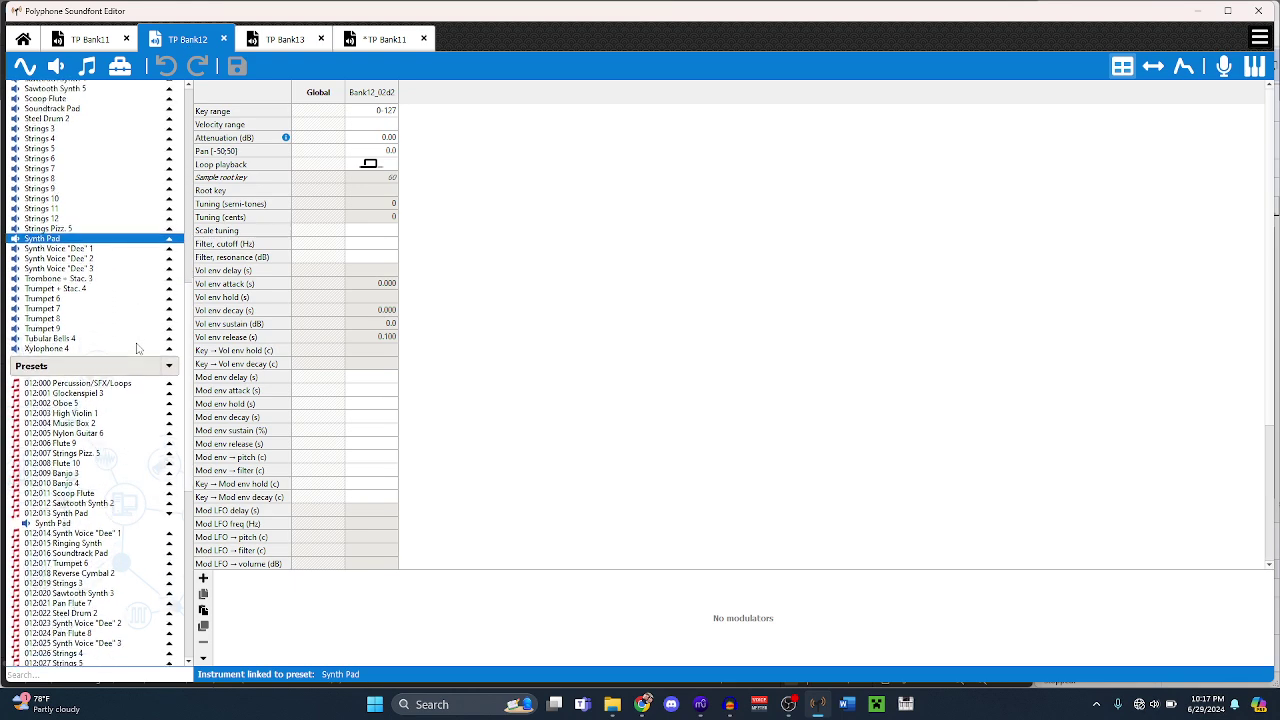
scroll(137, 348, "up", 1)
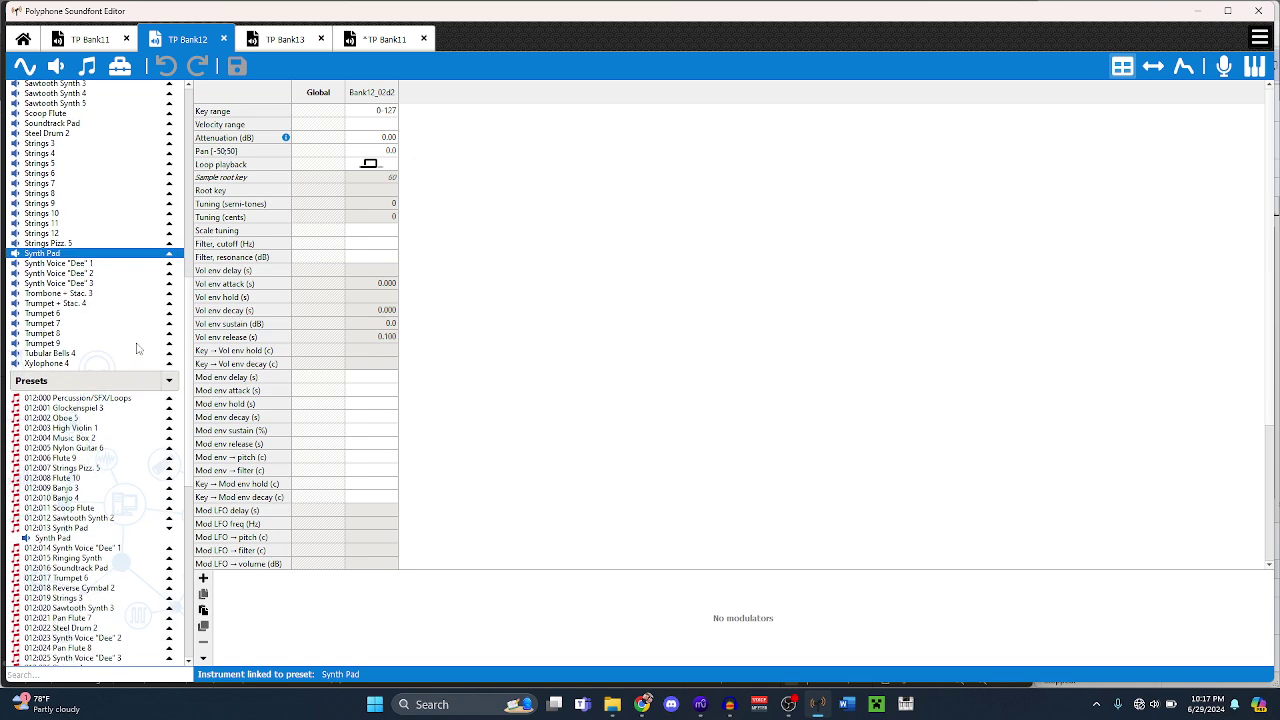
scroll(137, 348, "up", 2)
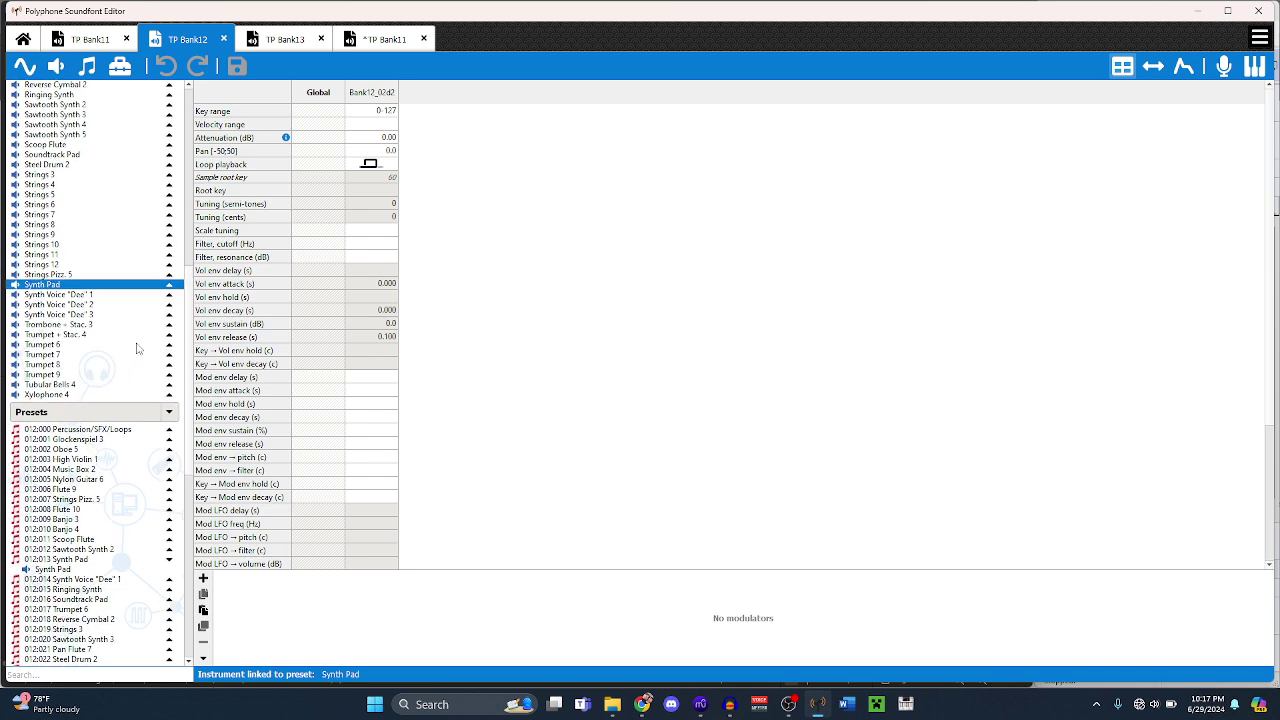
left_click(60, 155)
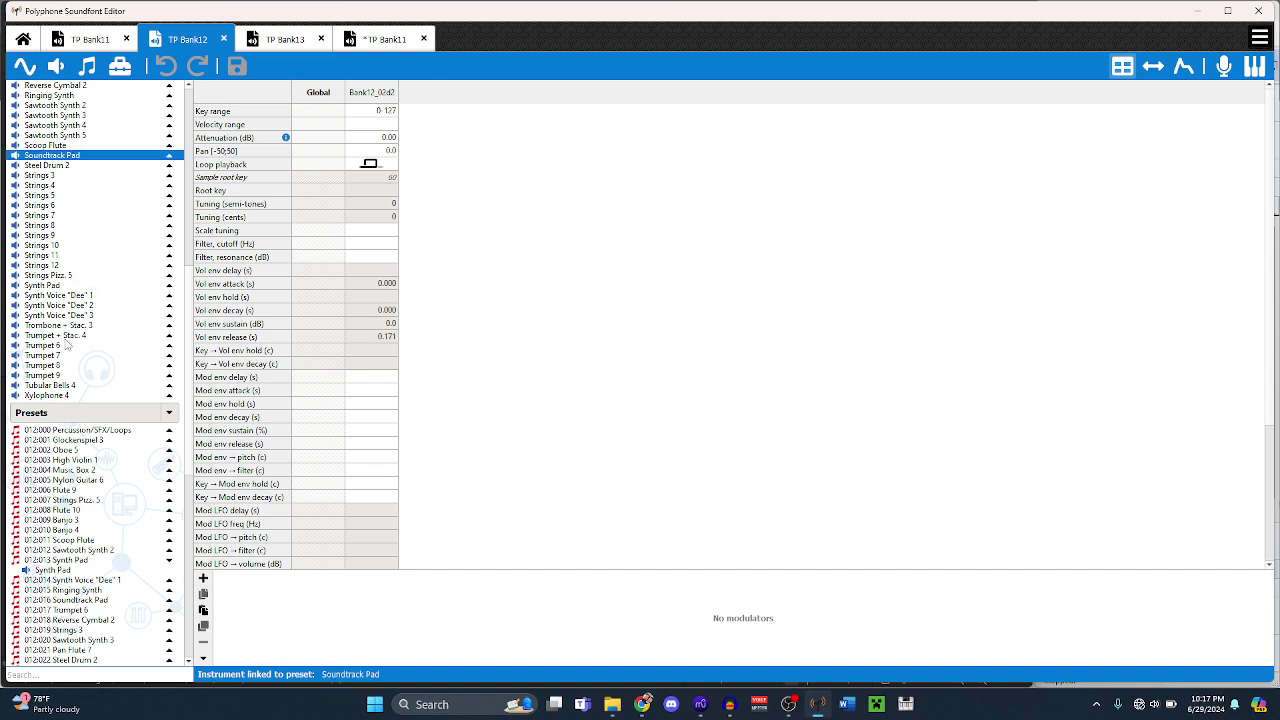
left_click(74, 285)
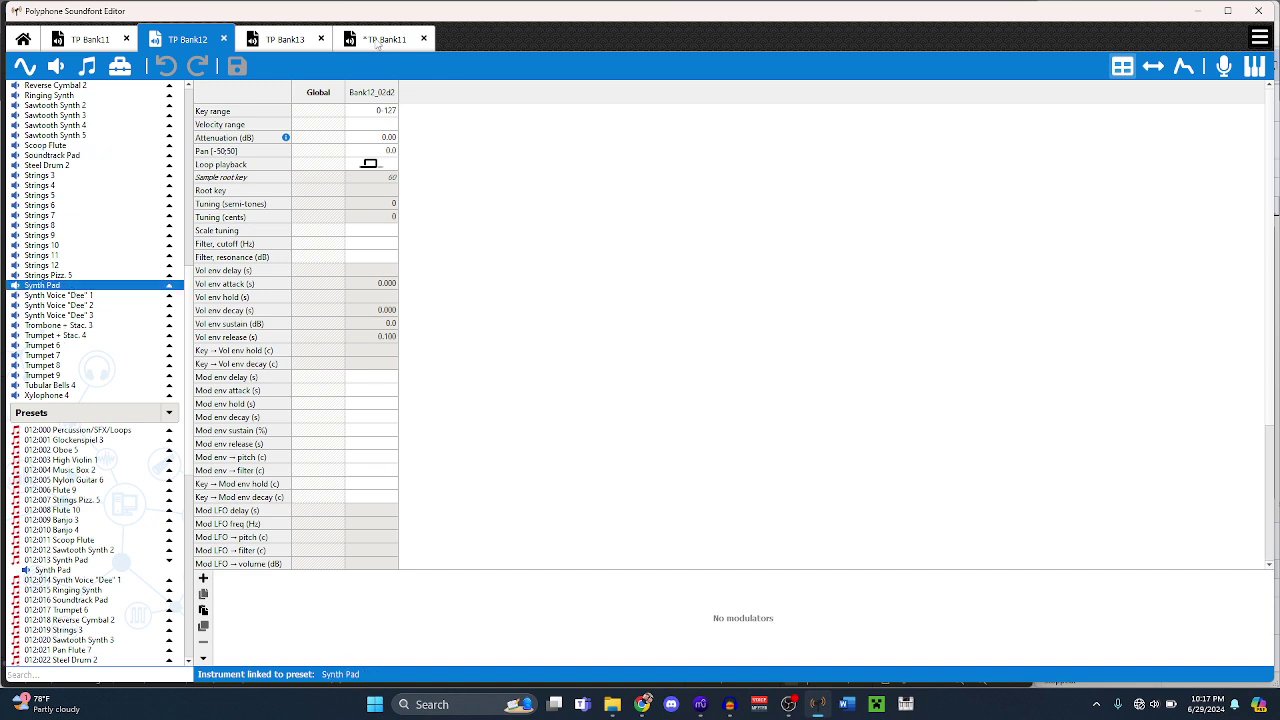
- Rename preset 007:022 Soundtrack Pad 1 in the last TP Bank11 soundfont as "Sndtrck Pad 1 (12_13"
key("ctrl+Tab")
key("ctrl+Tab")
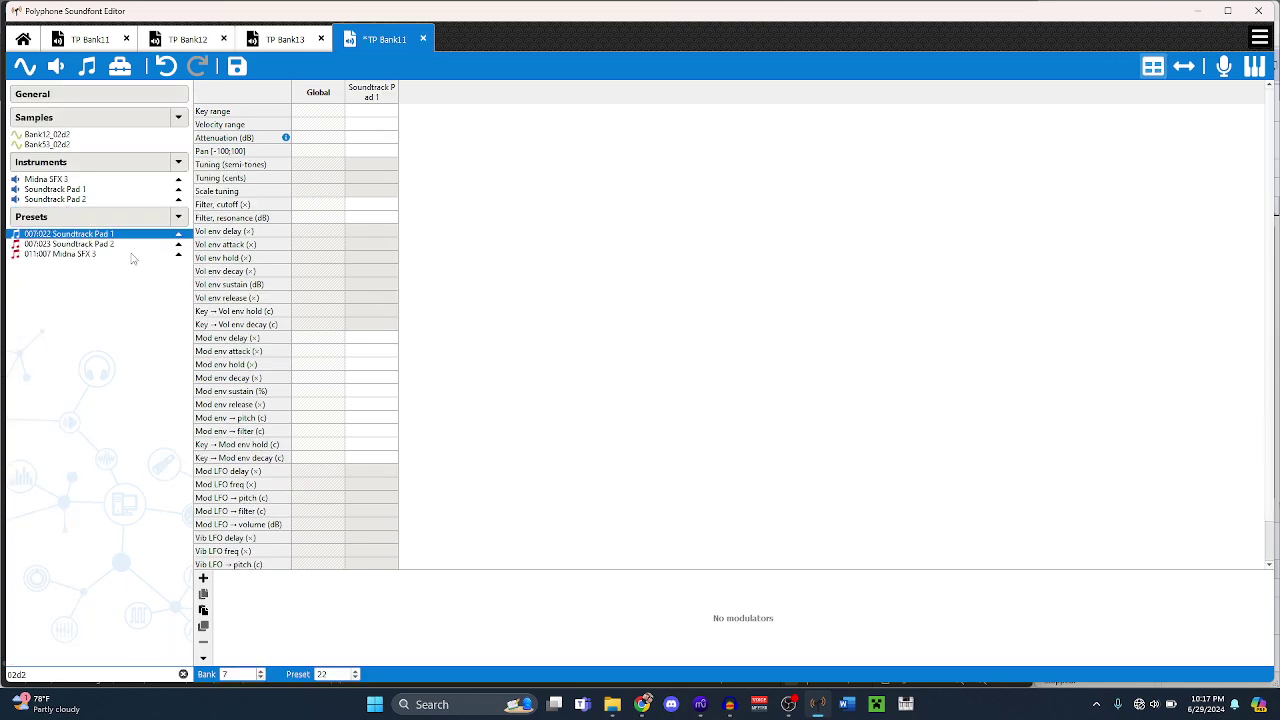
left_click(70, 189)
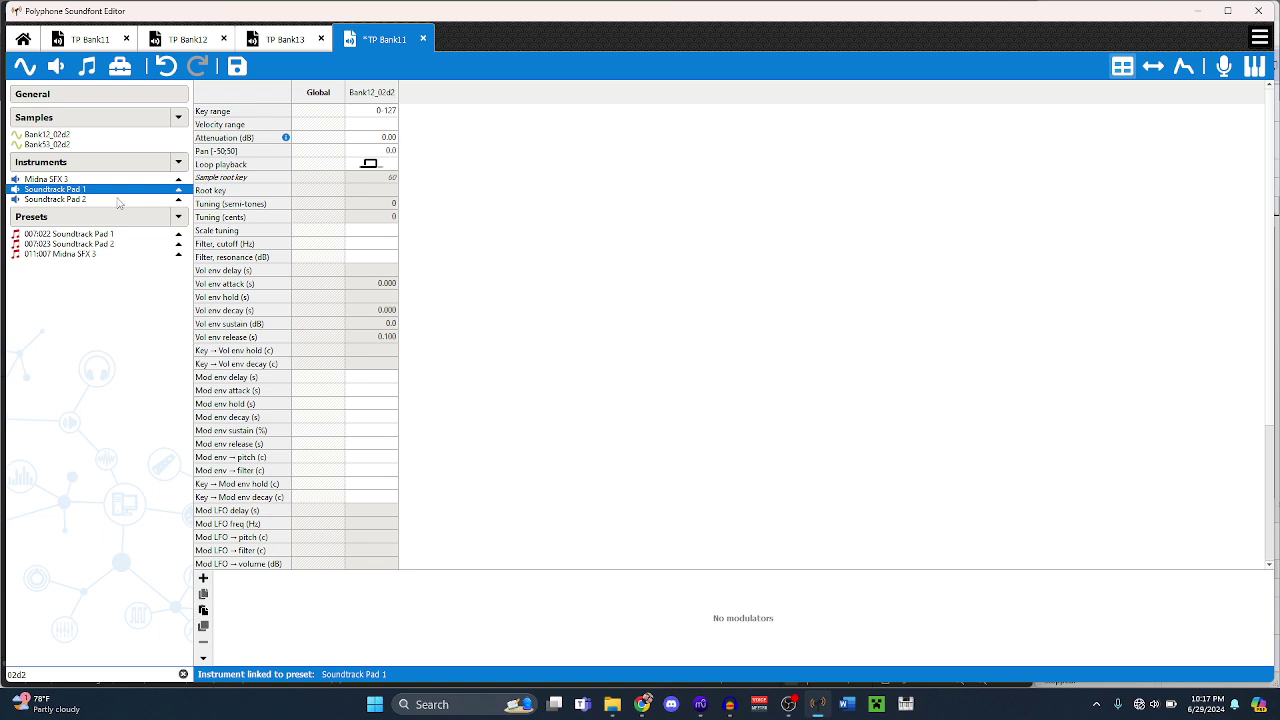
left_click(117, 234)
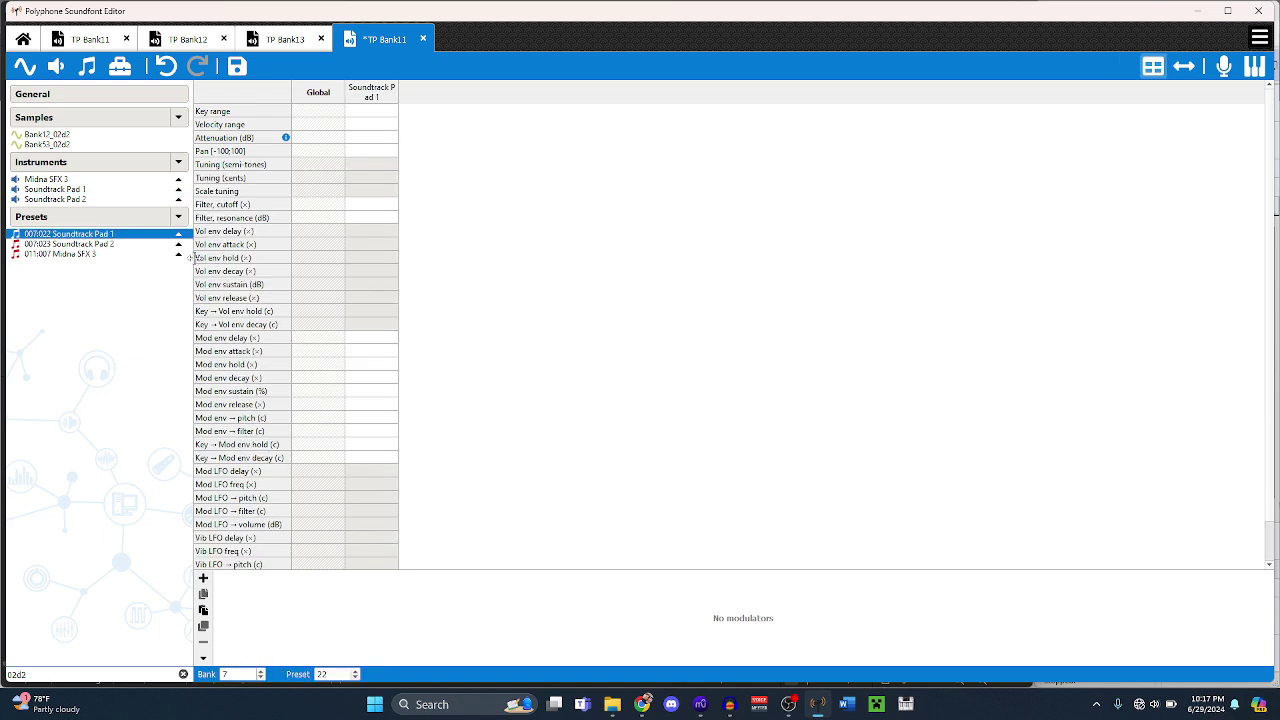
key("F2")
key("End")
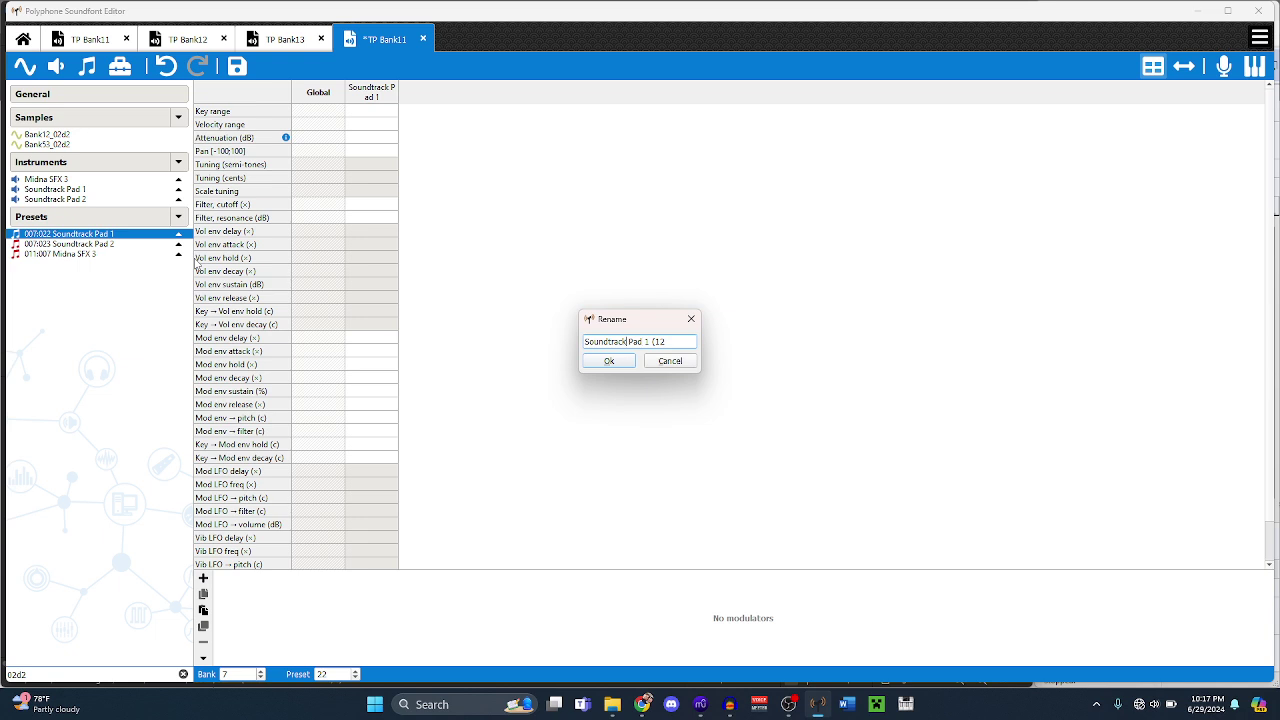
key("BackSpace")
key("BackSpace")
key("BackSpace")
left_click(627, 359)
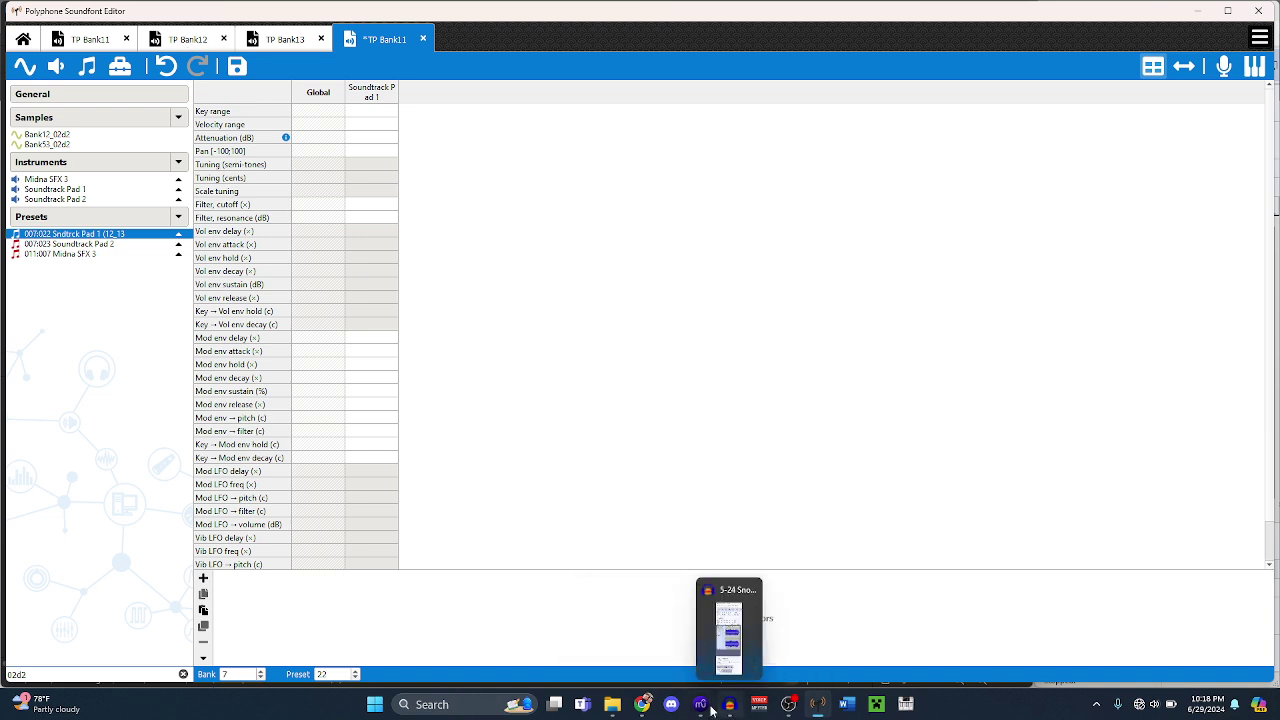
- Switch to the snowboard.bms.mid score, set Grand Piano, 13 to Soundtrack Pad 1 from Bank 7 of Complete Twilight Princess Soundfont Reorganized, and start playback
mouse_move(706, 710)
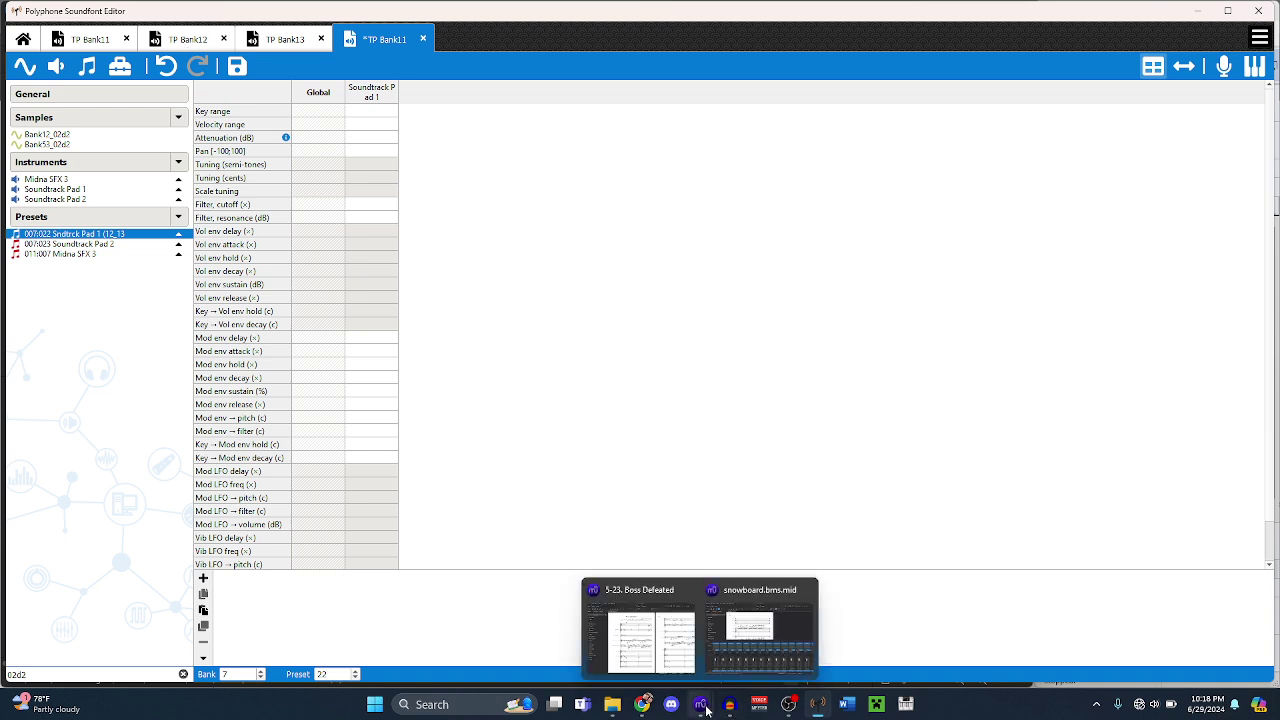
left_click(760, 630)
left_click(343, 391)
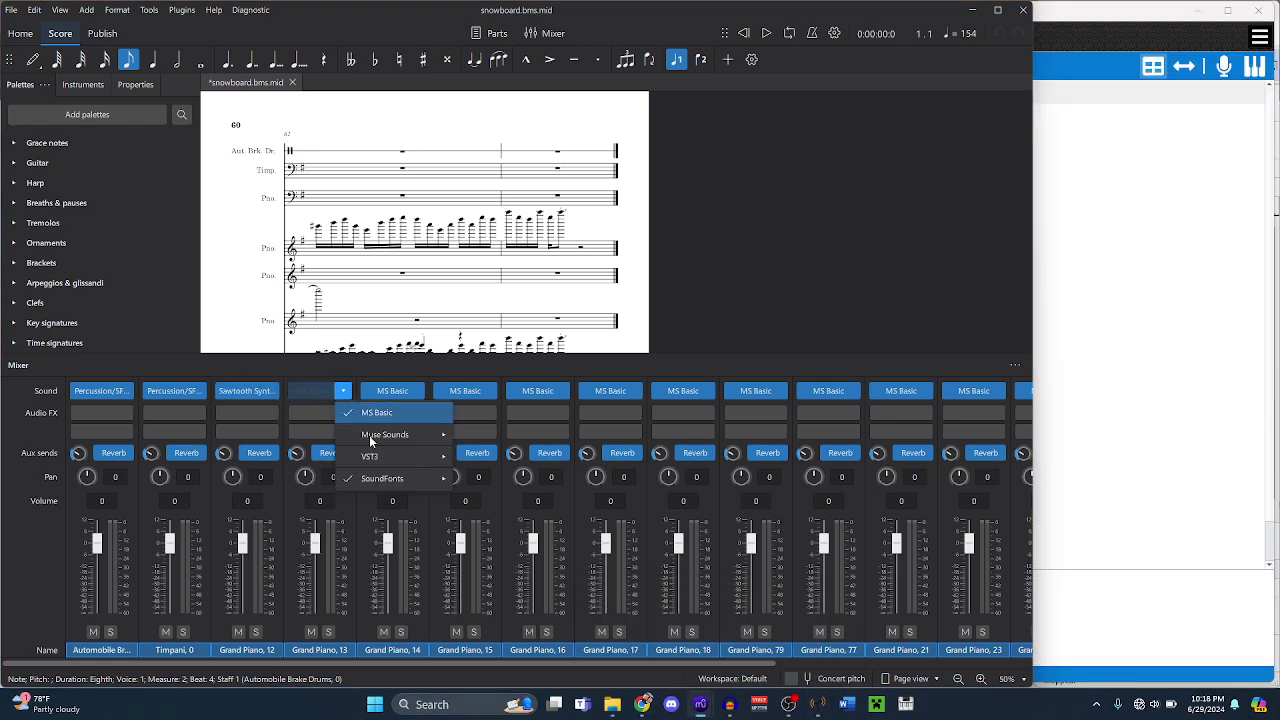
mouse_move(402, 486)
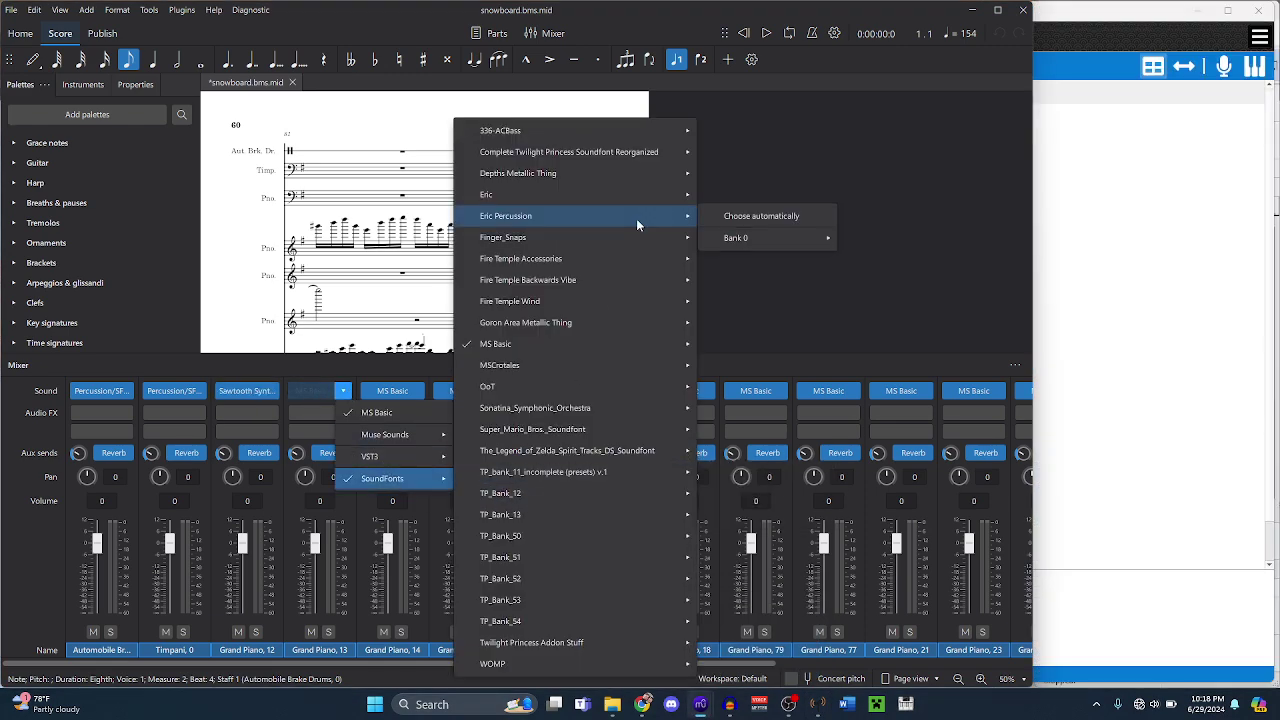
mouse_move(674, 152)
mouse_move(785, 225)
mouse_move(805, 323)
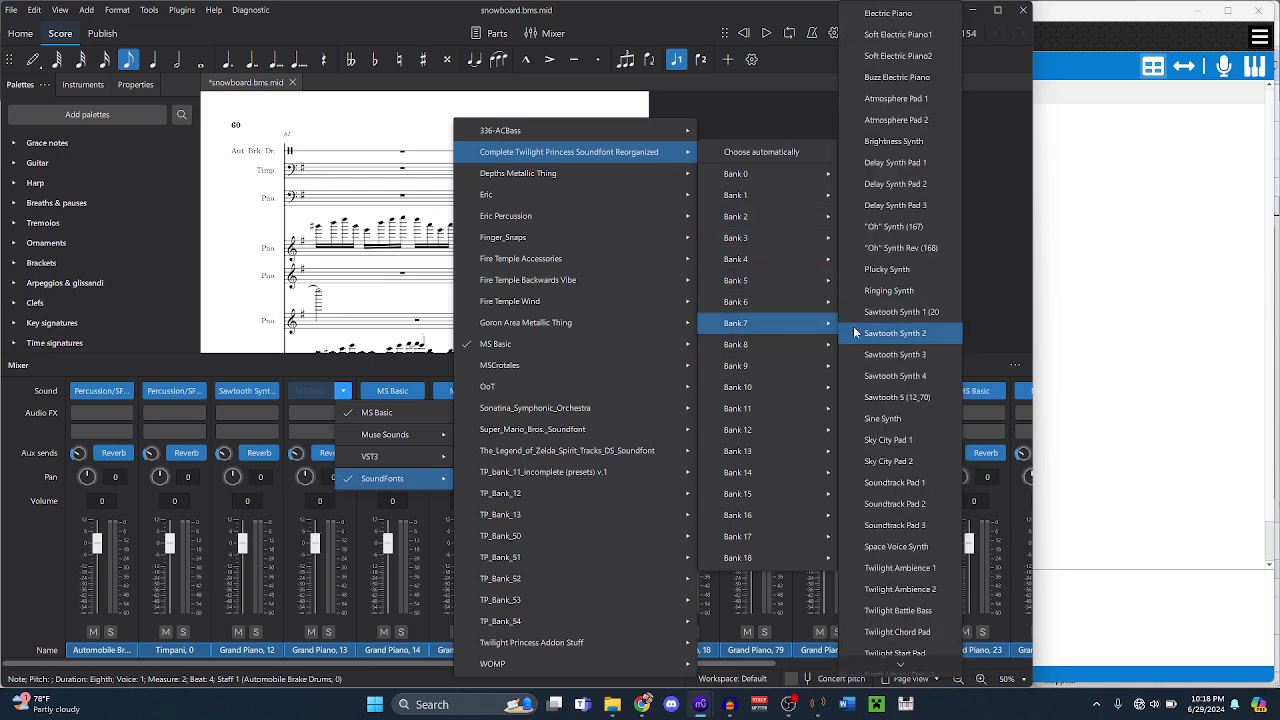
left_click(923, 483)
key("space")
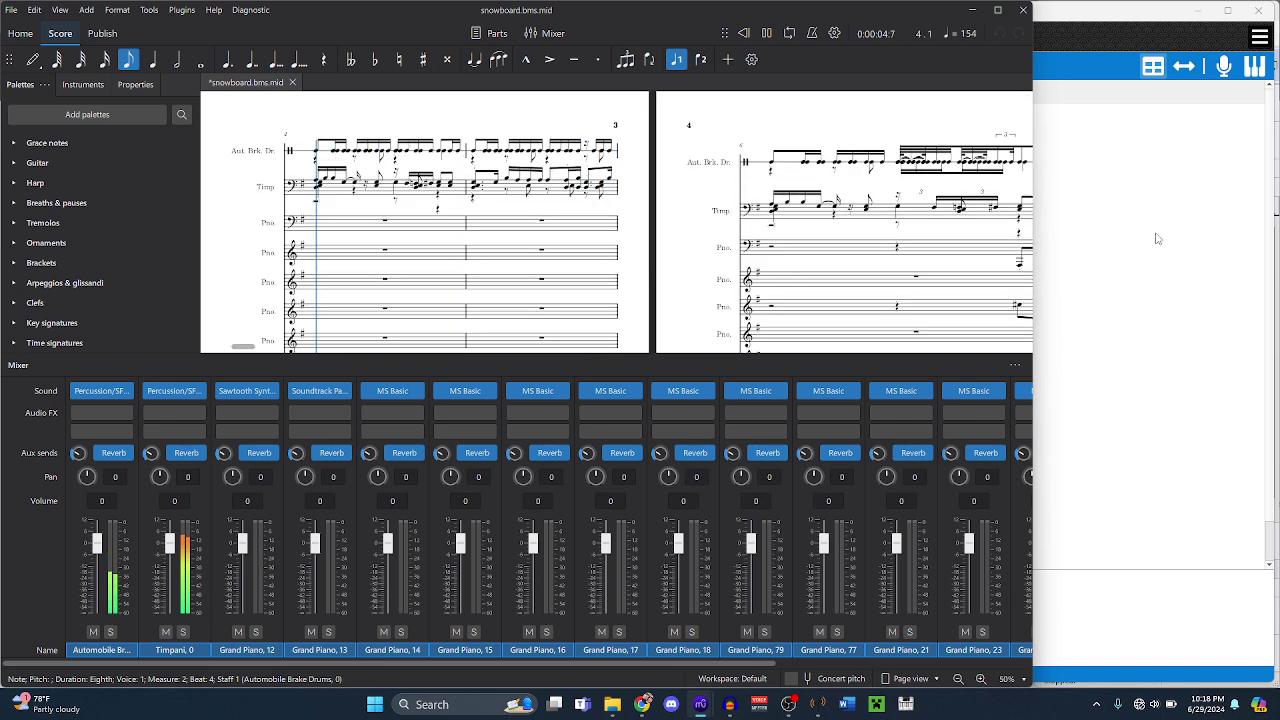
- Switch to Polyphone and collapse the instruments list and the 012:013 Synth Pad preset in TP Bank12
left_click(1157, 238)
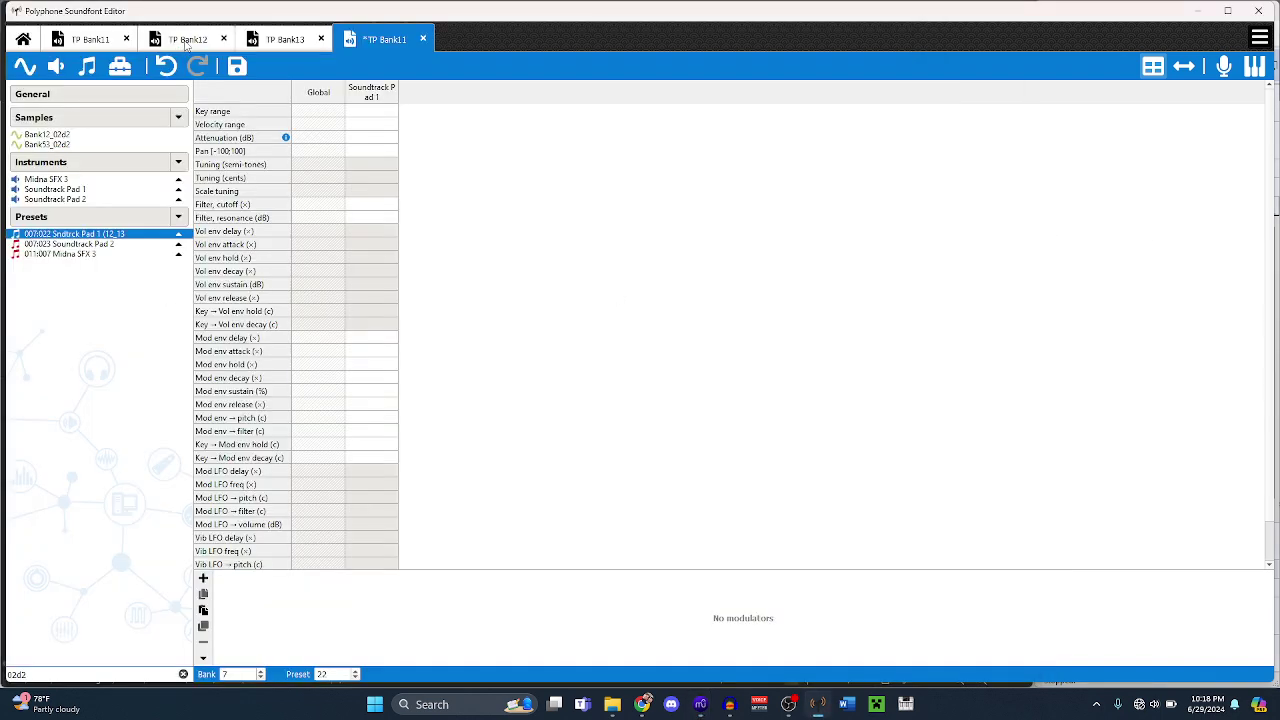
key("ctrl+shift+Tab")
key("ctrl+shift+Tab")
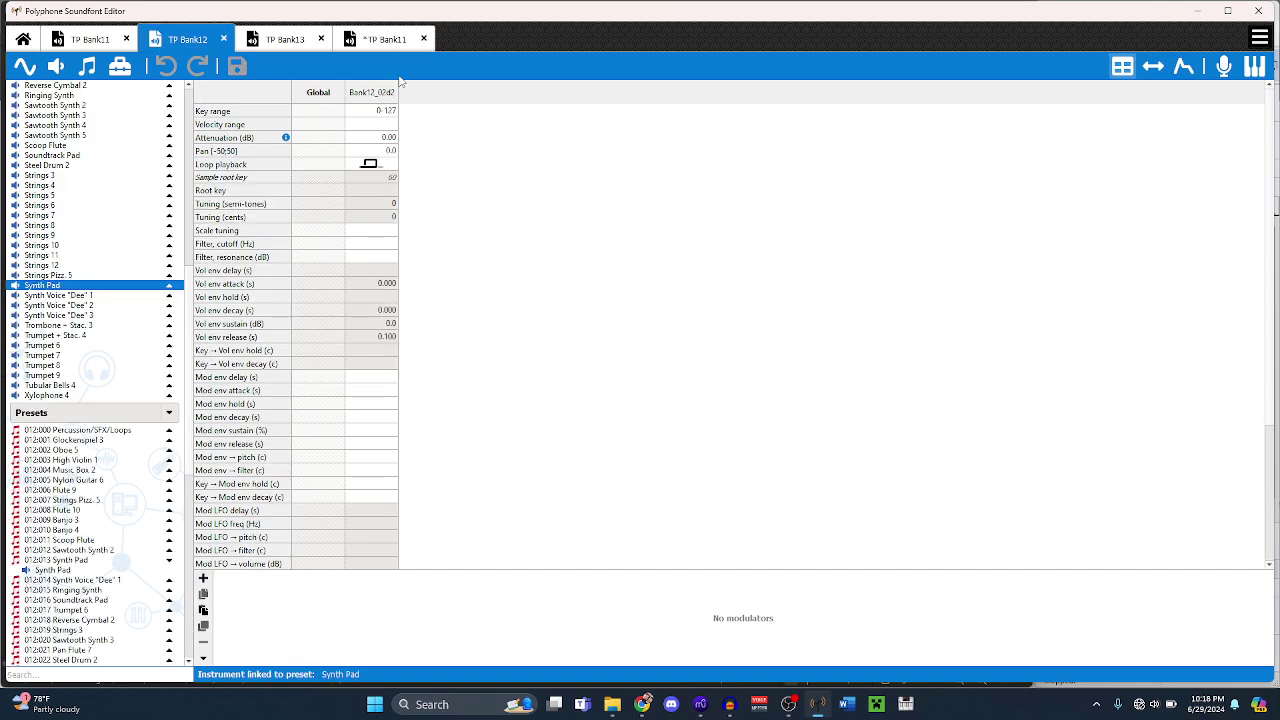
scroll(87, 349, "up", 10)
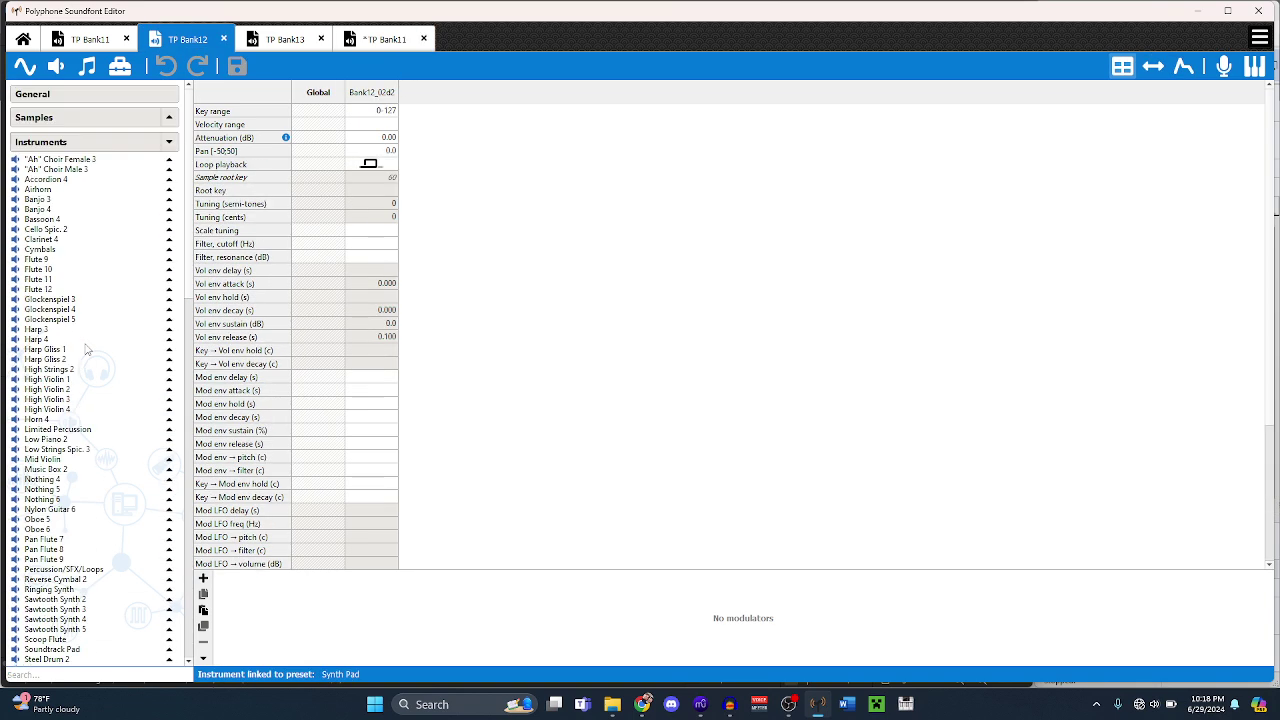
left_click(173, 150)
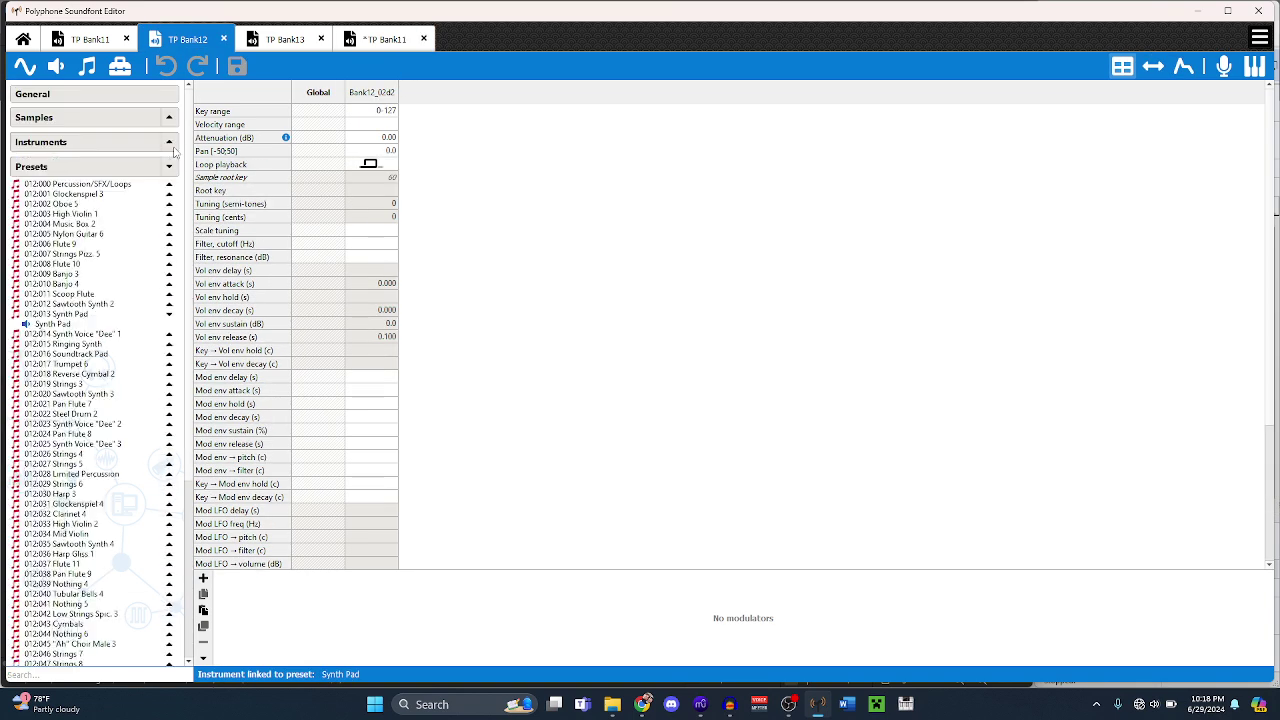
left_click(169, 314)
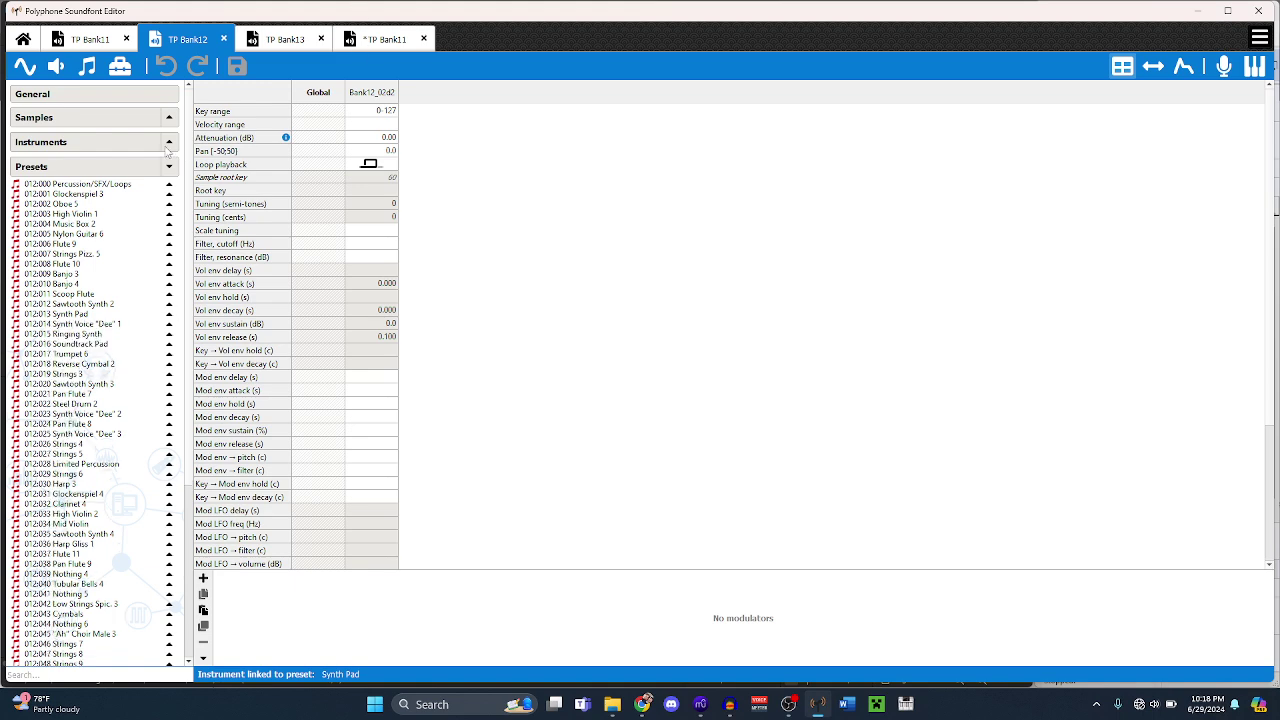
- Collapse the samples and instruments lists in the last TP Bank11 soundfont and clear the 02d2 search
key("ctrl+Tab")
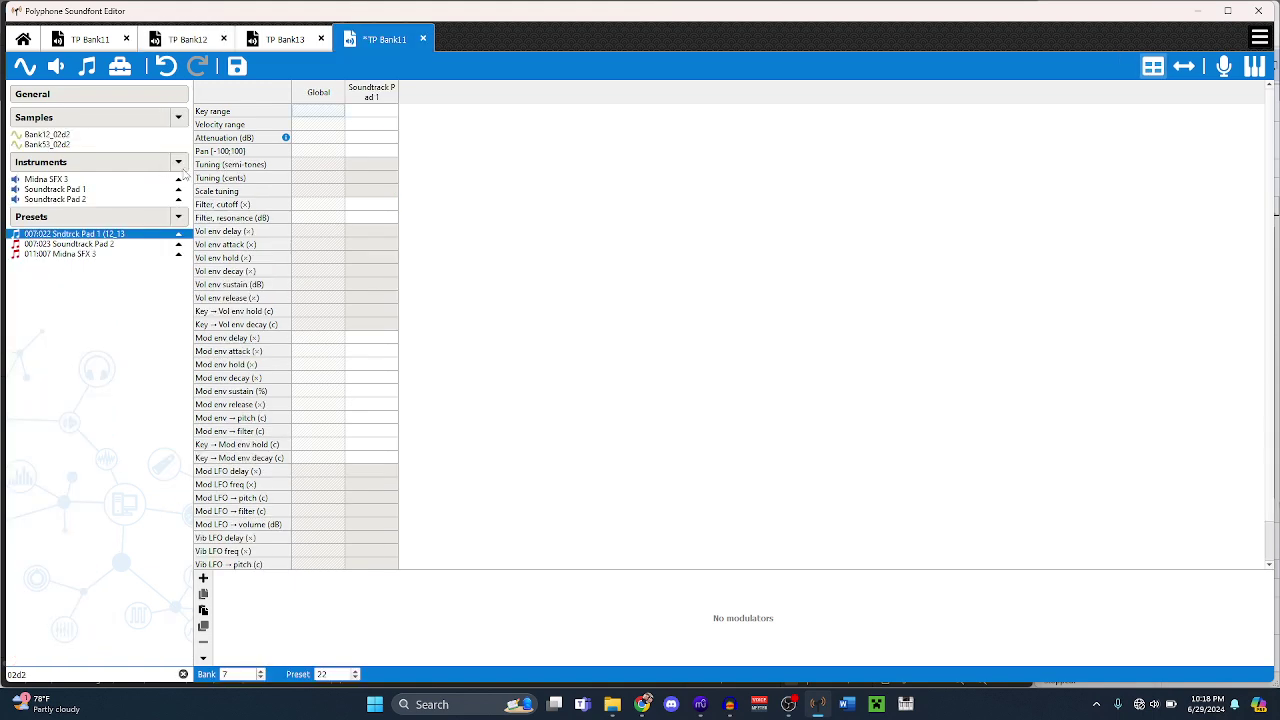
left_click(179, 162)
left_click(178, 122)
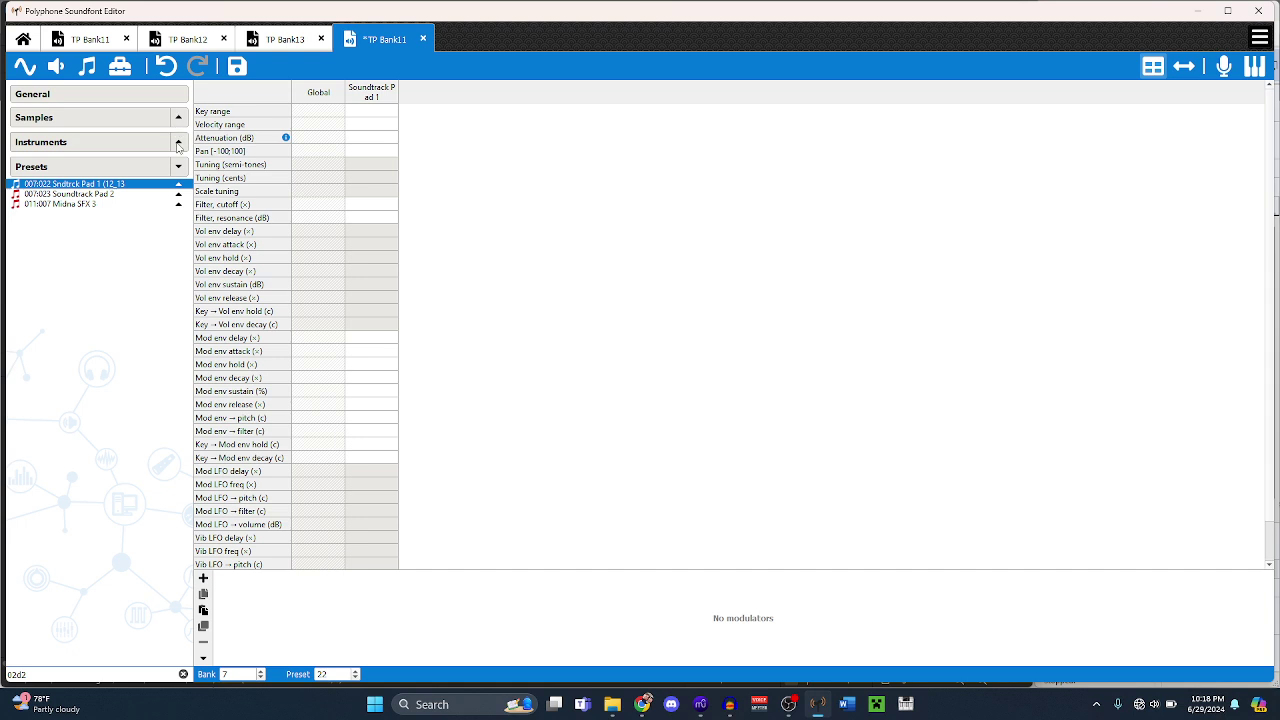
left_click(183, 675)
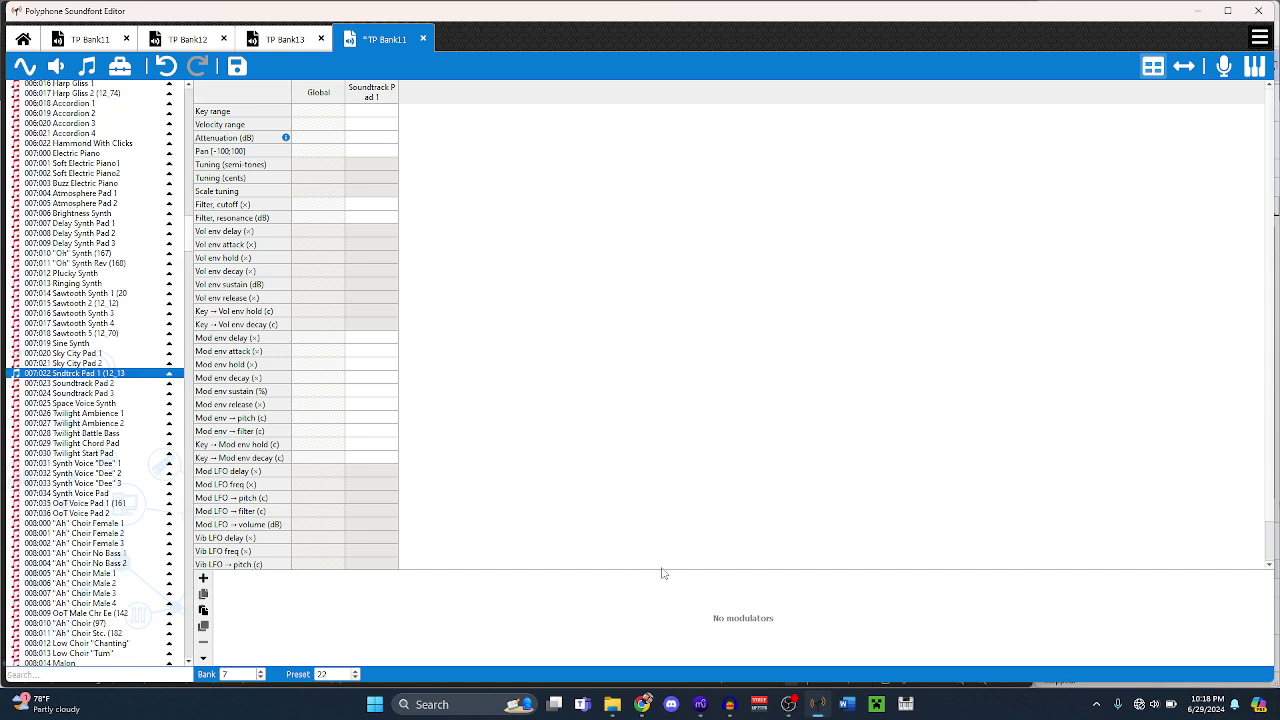
- Check the snowboard.bms.mid score, then view preset 012:014 Synth Voice "Dee" 1 in TP Bank12 and return to the last TP Bank11
mouse_move(701, 704)
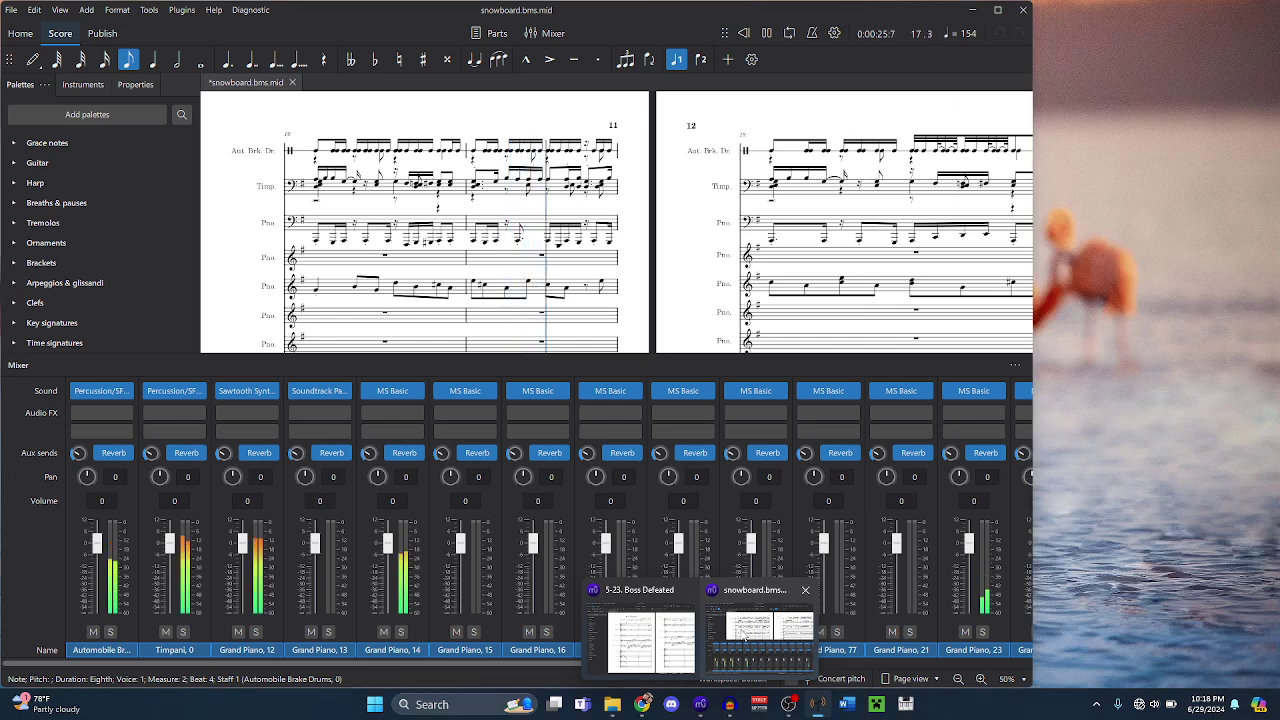
left_click(760, 628)
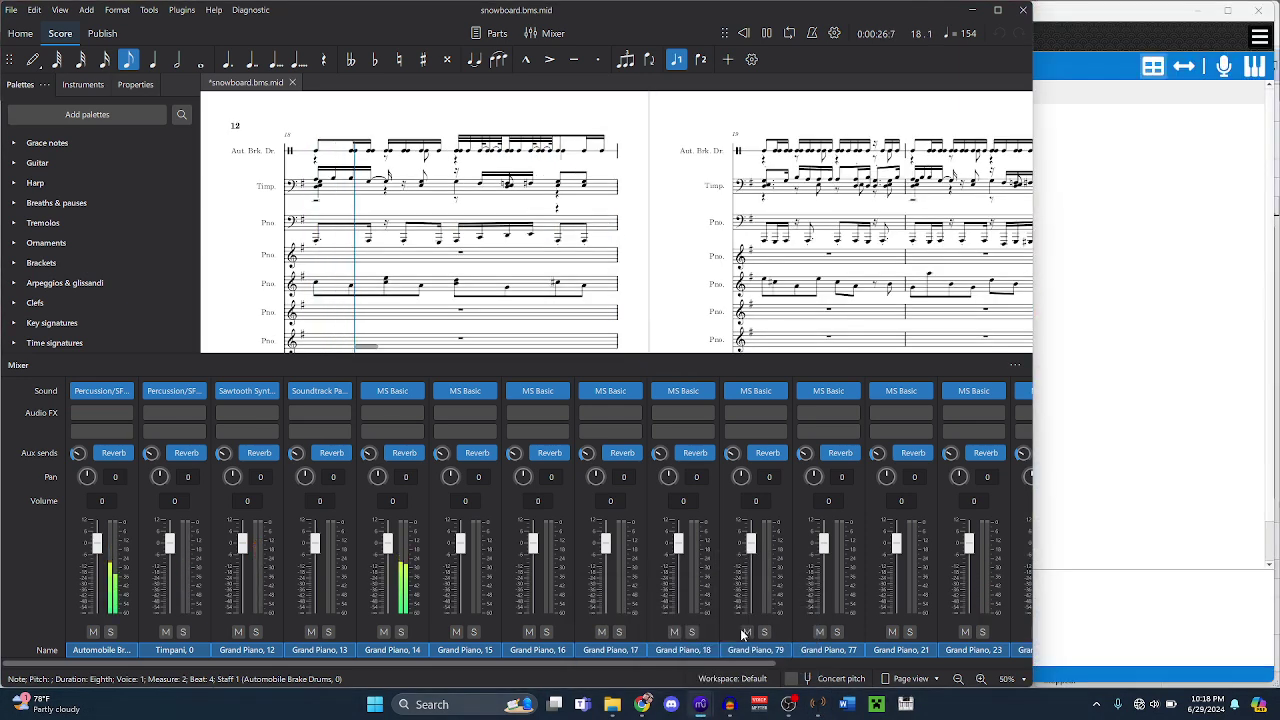
key("alt+Tab")
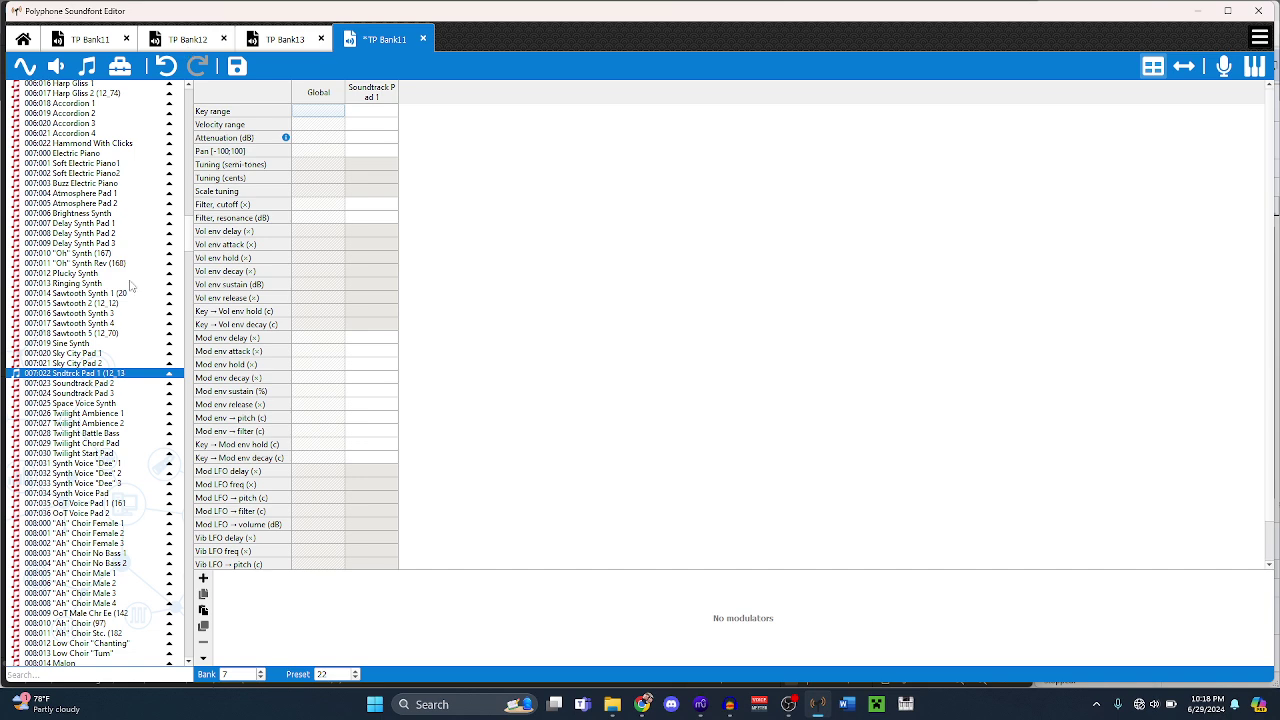
key("ctrl+Tab")
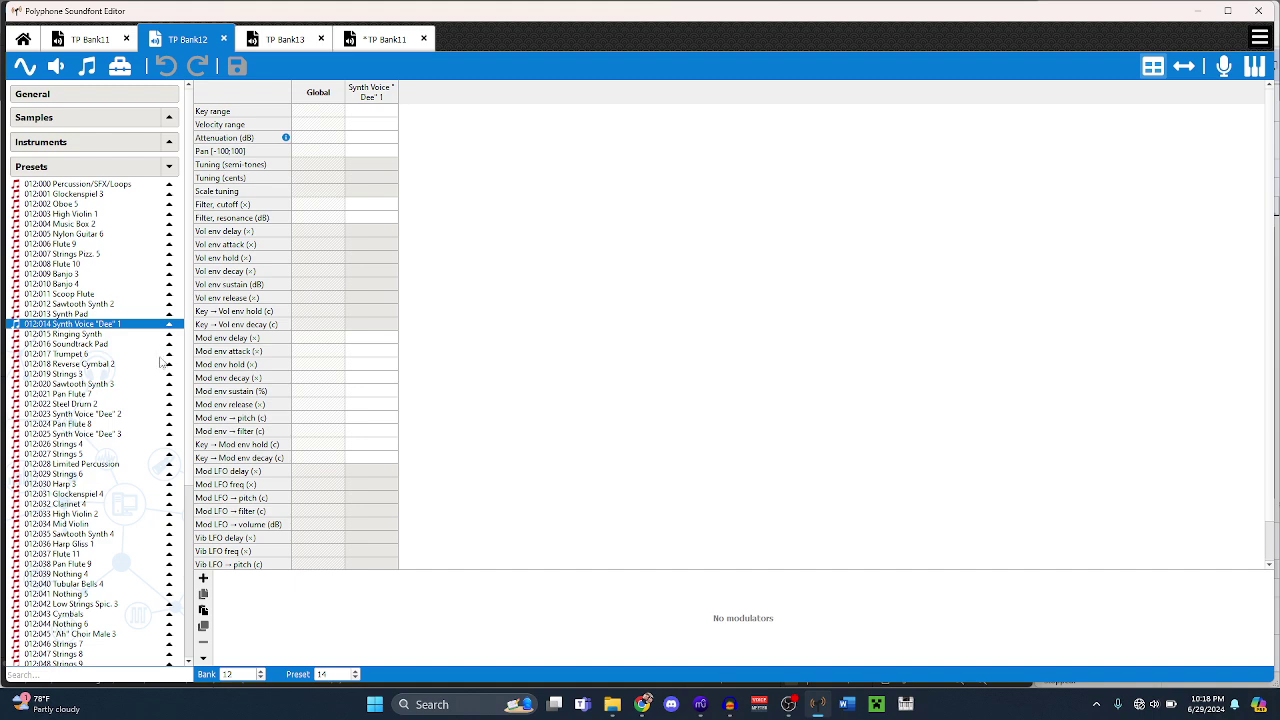
key("ctrl+Tab")
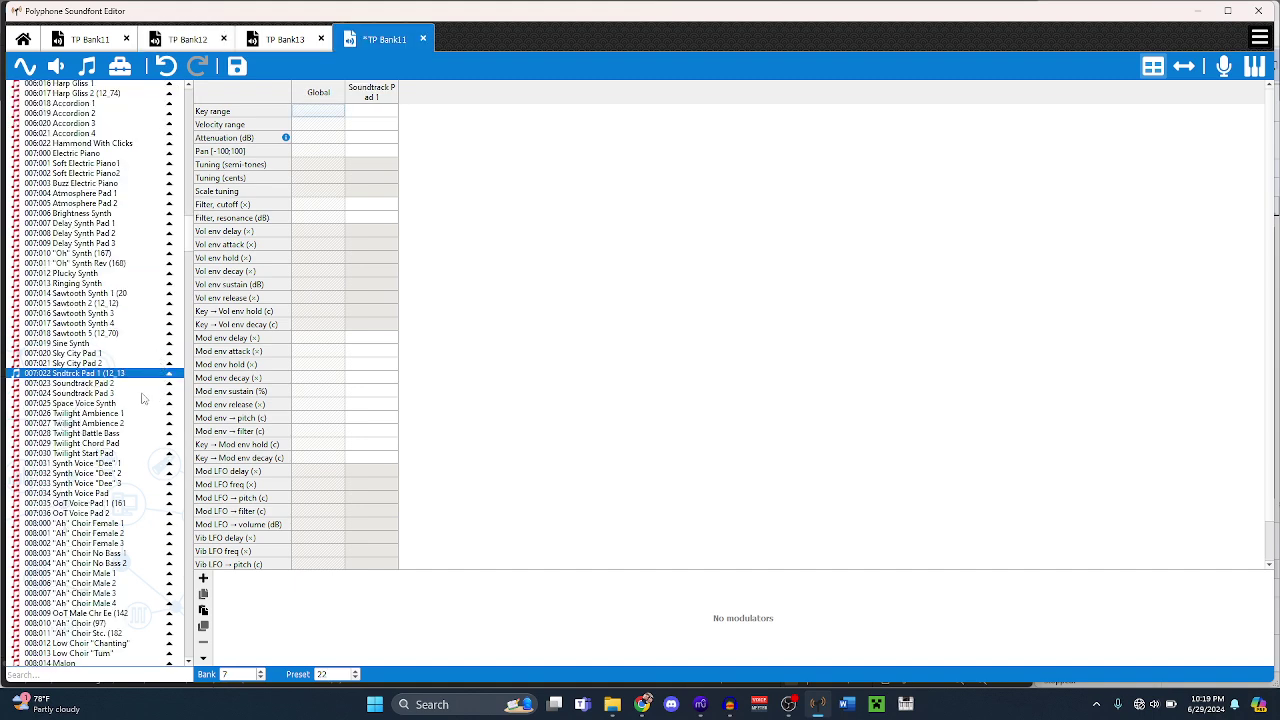
- Rename preset 007:031 Synth Voice "Dee" 1 in the last TP Bank11 soundfont as "Synth Dee 1 (12_14)"
scroll(137, 417, "down", 3)
left_click(125, 437)
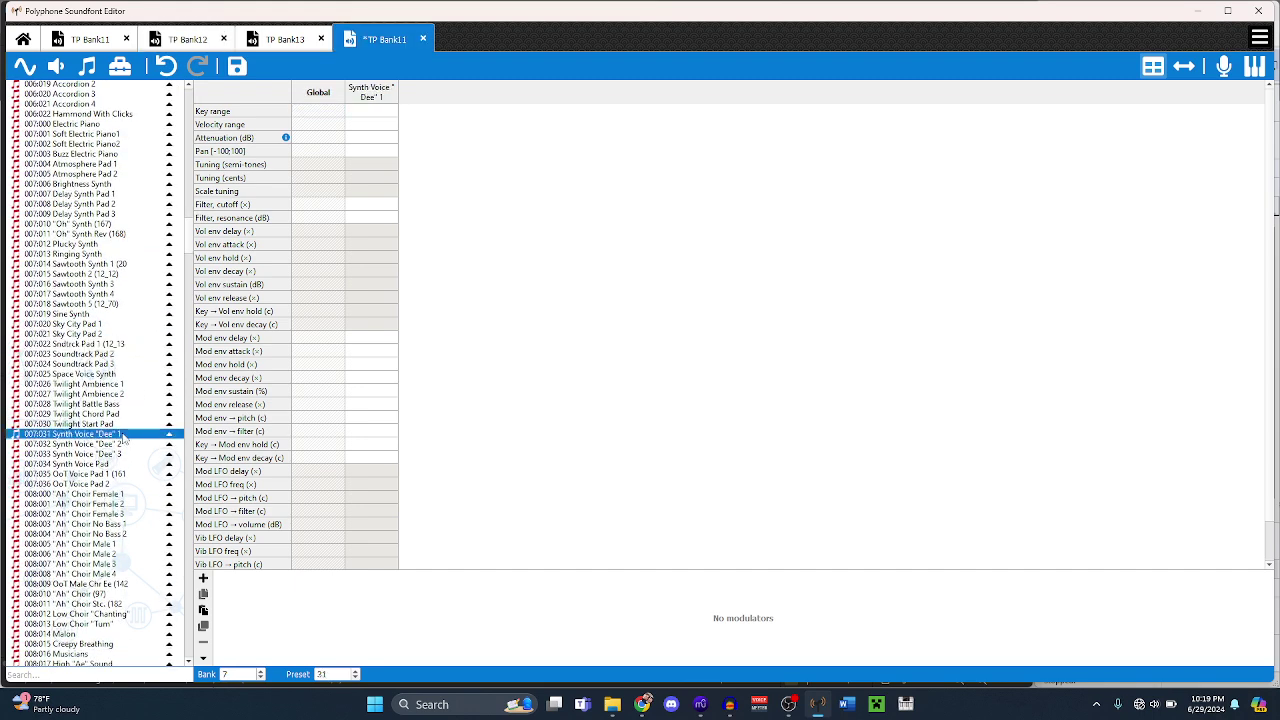
key("F2")
key("End")
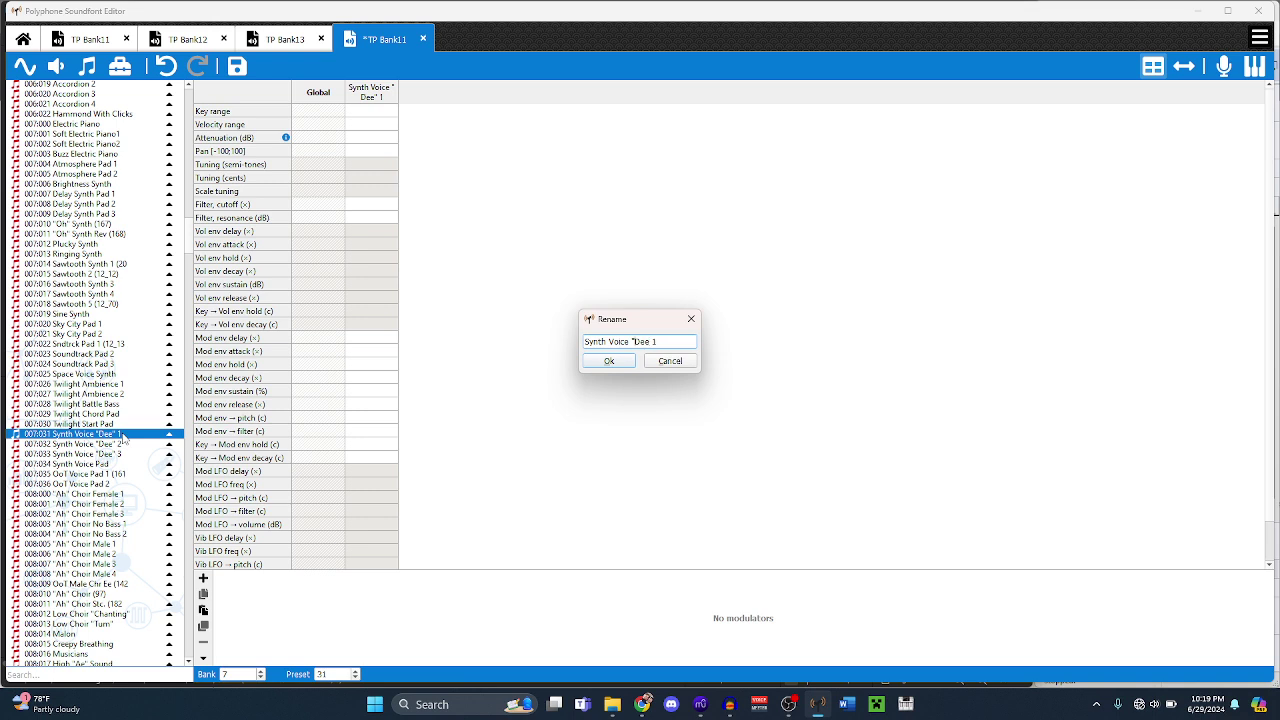
key("BackSpace")
key("BackSpace")
key("BackSpace")
key("BackSpace")
key("BackSpace")
key("BackSpace")
key("BackSpace")
left_click(613, 362)
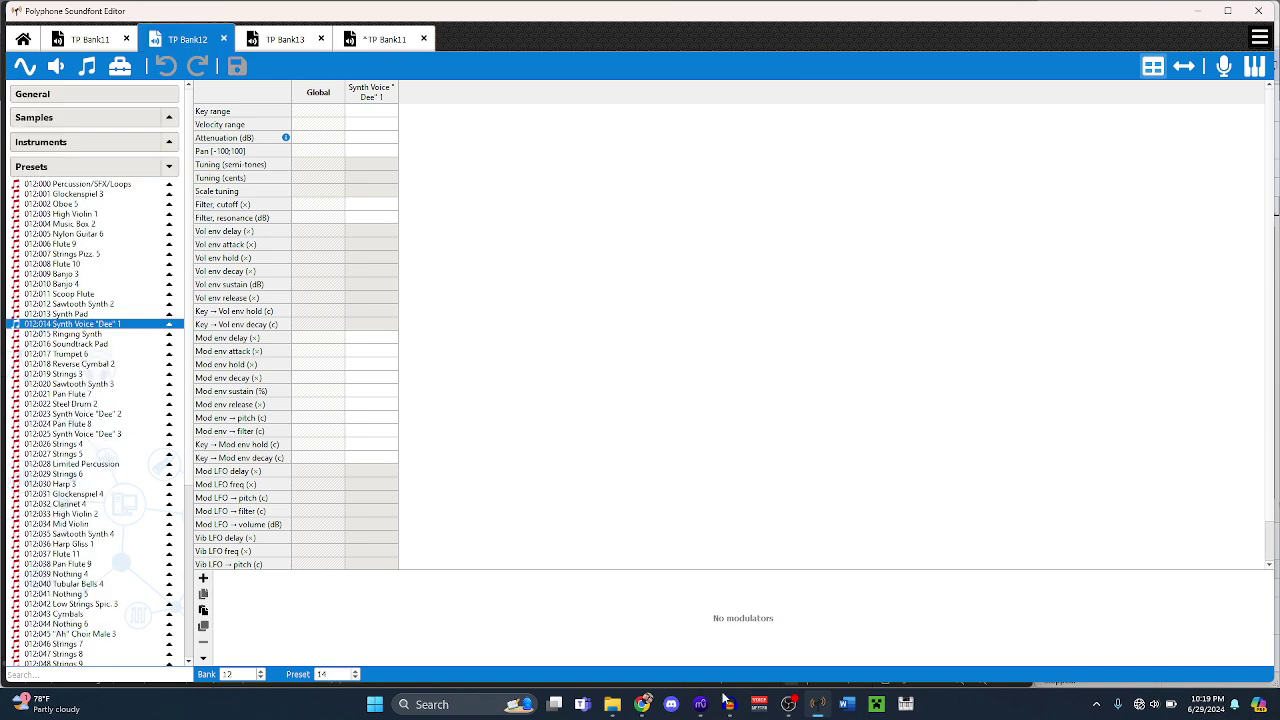
- Switch to the snowboard.bms.mid score and set Grand Piano, 14 to Synth Voice "Dee" 1 from Bank 7 of Complete Twilight Princess Soundfont Reorganized
mouse_move(724, 697)
left_click(766, 630)
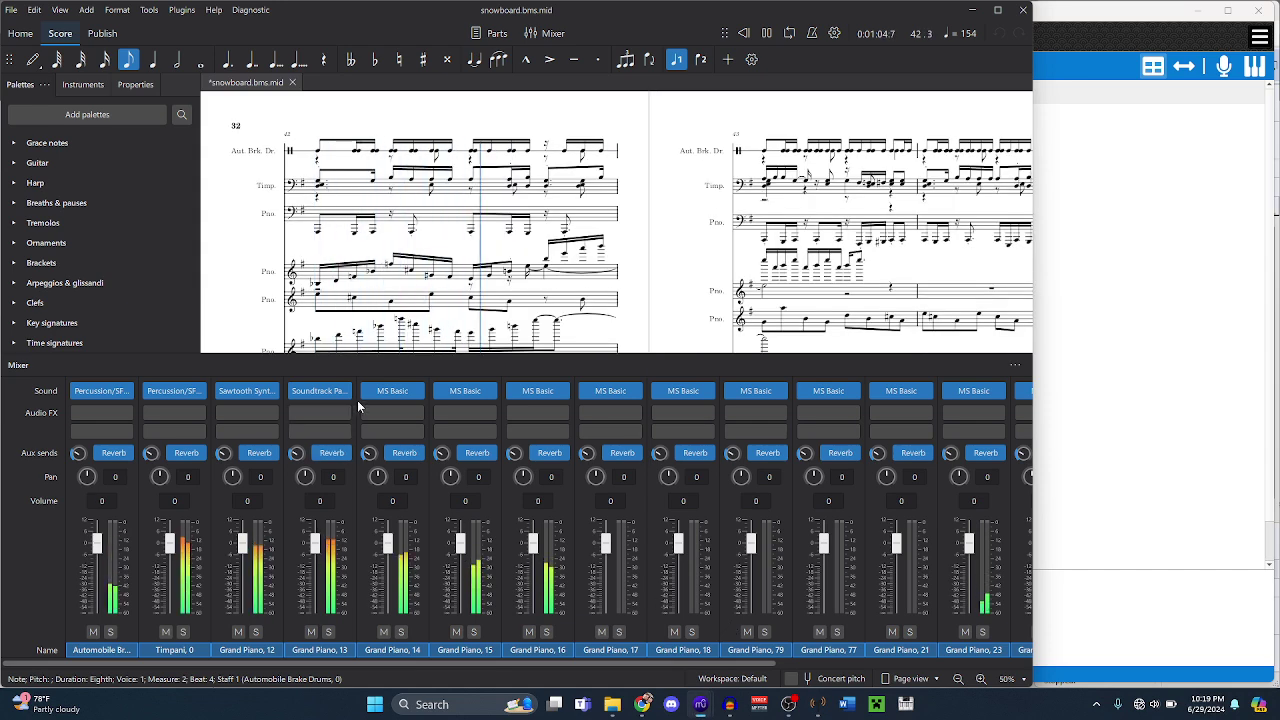
left_click(416, 391)
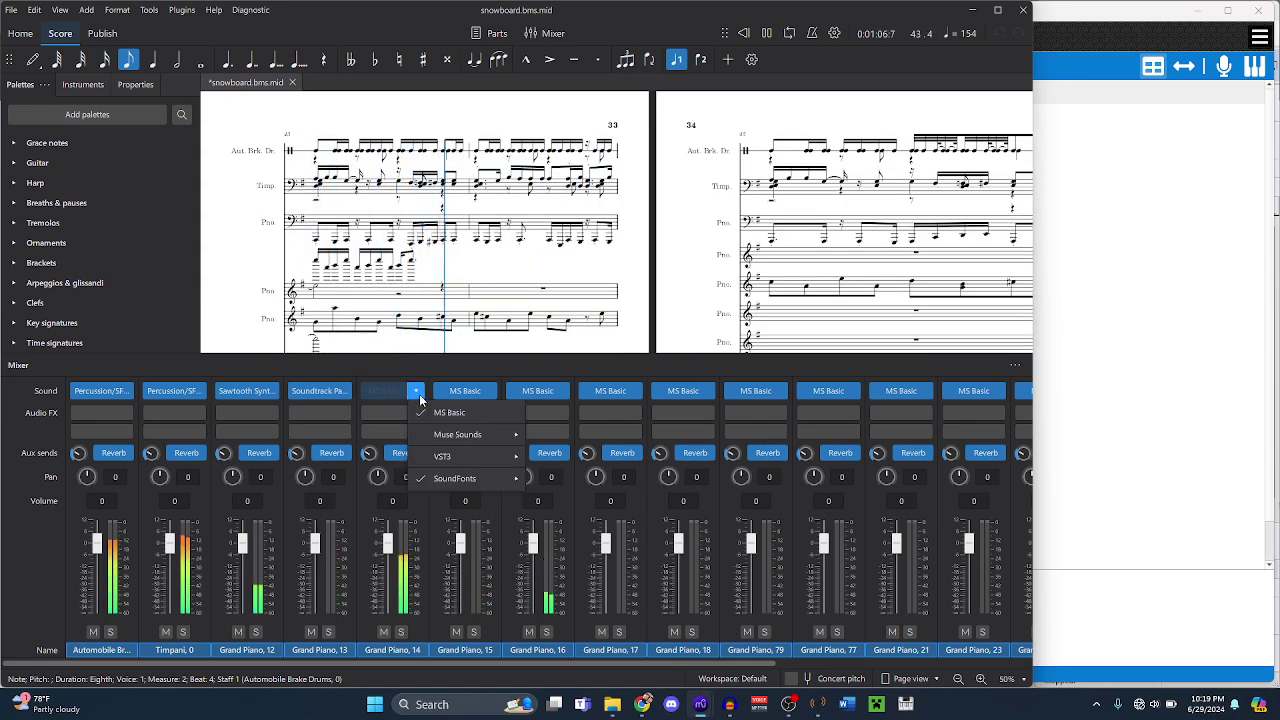
mouse_move(482, 480)
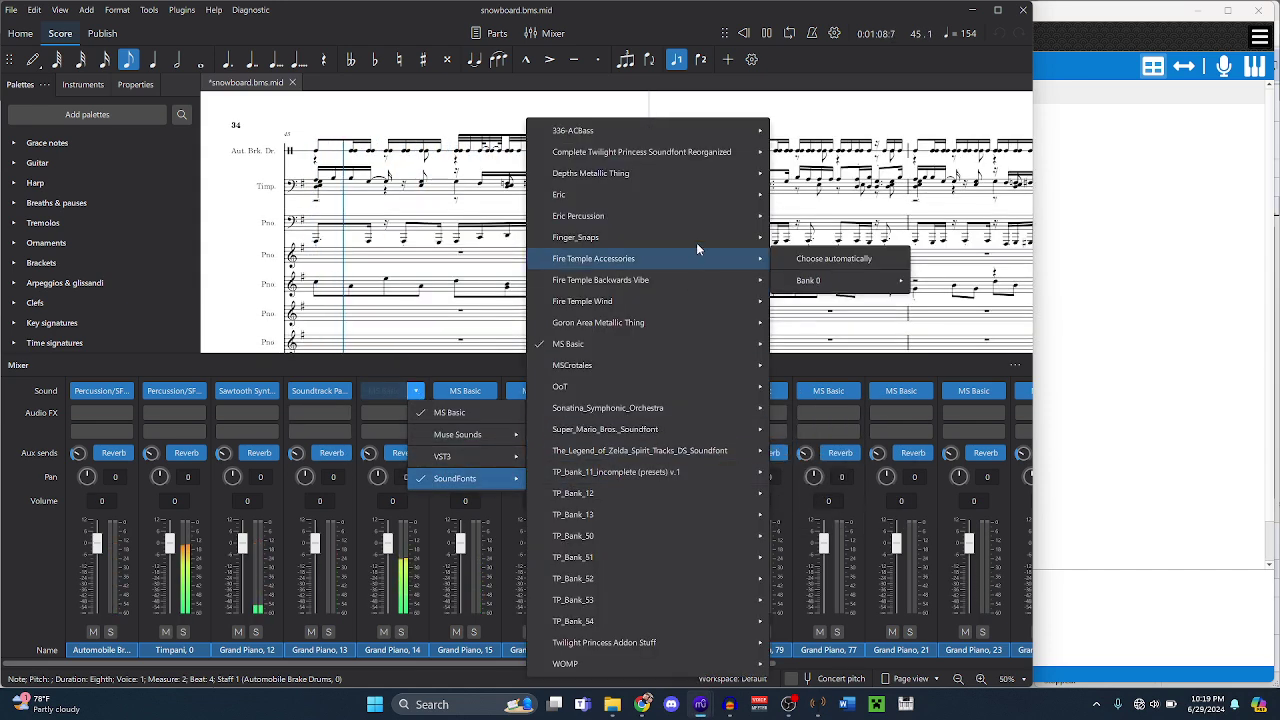
mouse_move(700, 152)
mouse_move(878, 322)
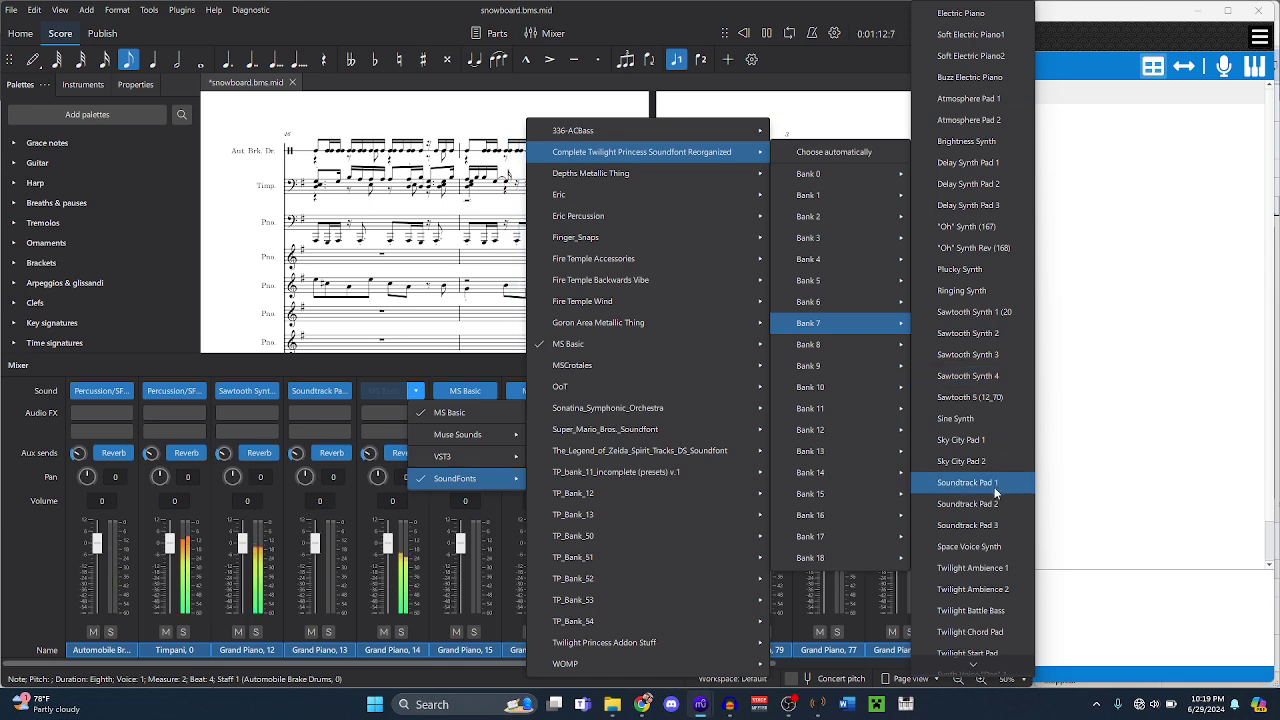
scroll(995, 490, "down", 1)
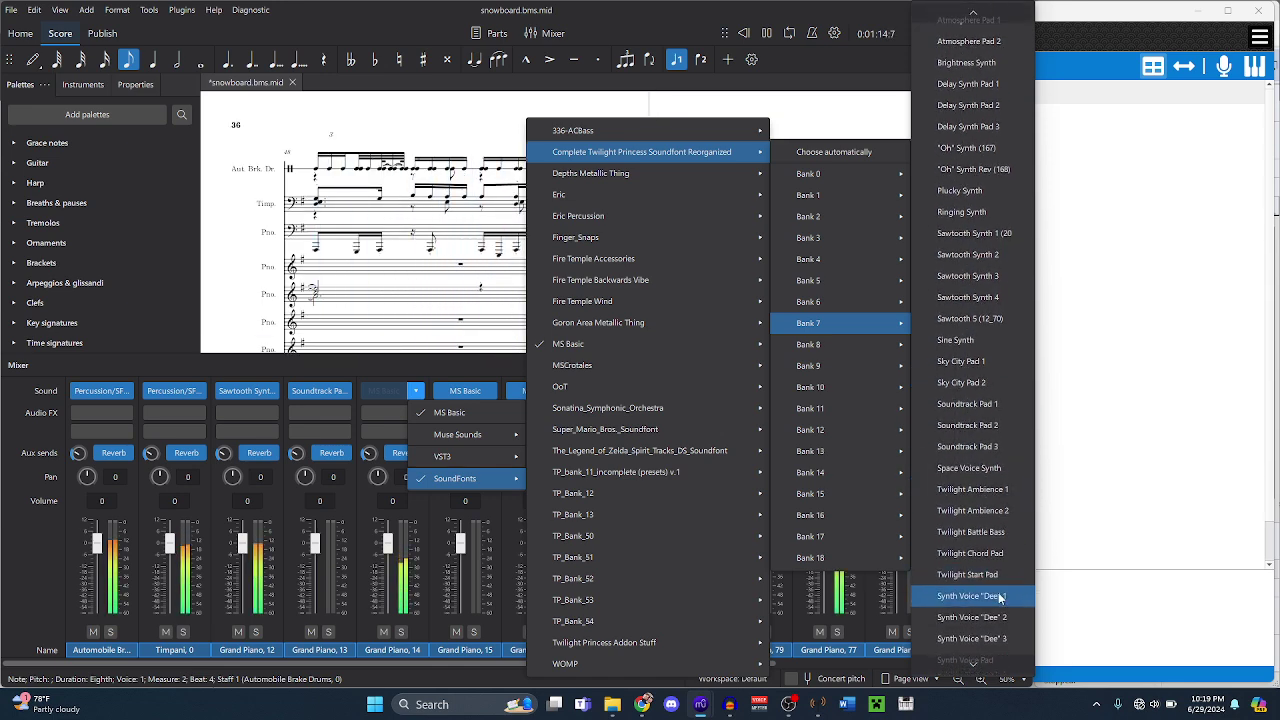
left_click(990, 594)
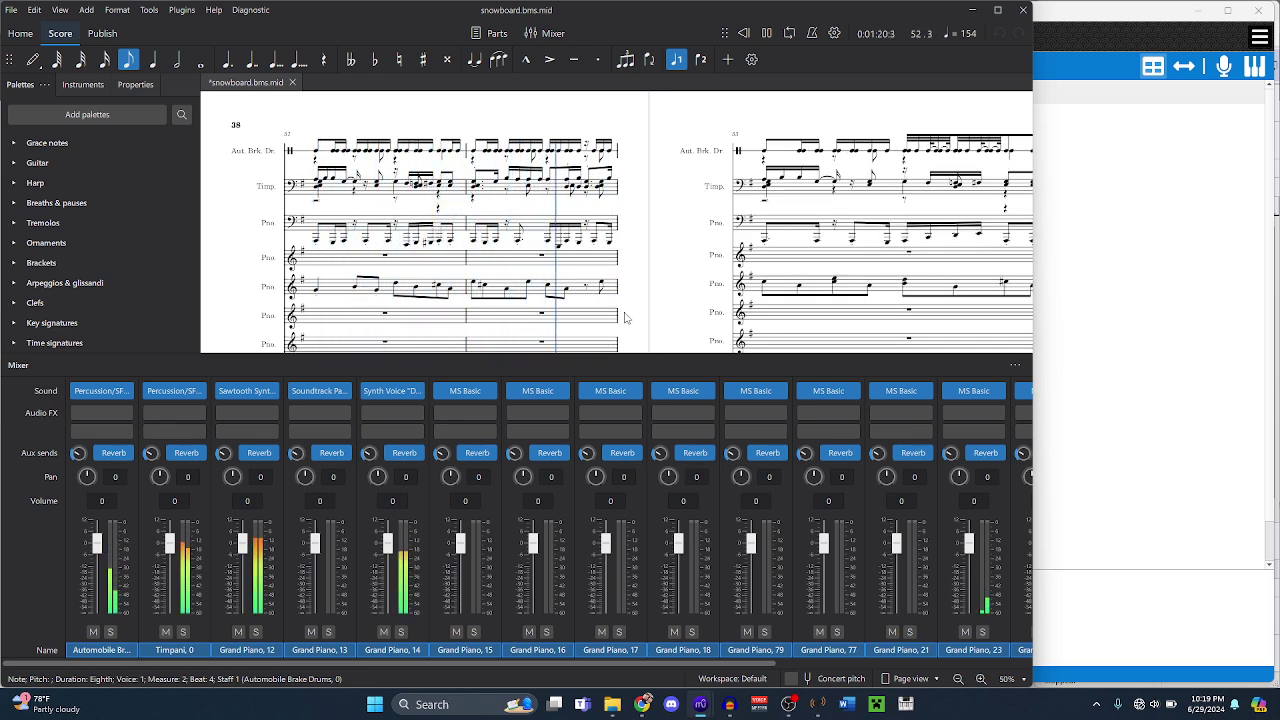
- Switch to Polyphone, look up 012:015 Ringing Synth in TP Bank12, and rename preset 007:013 in the last TP Bank11 as "Ringing Synth (12_15"
left_click(1103, 306)
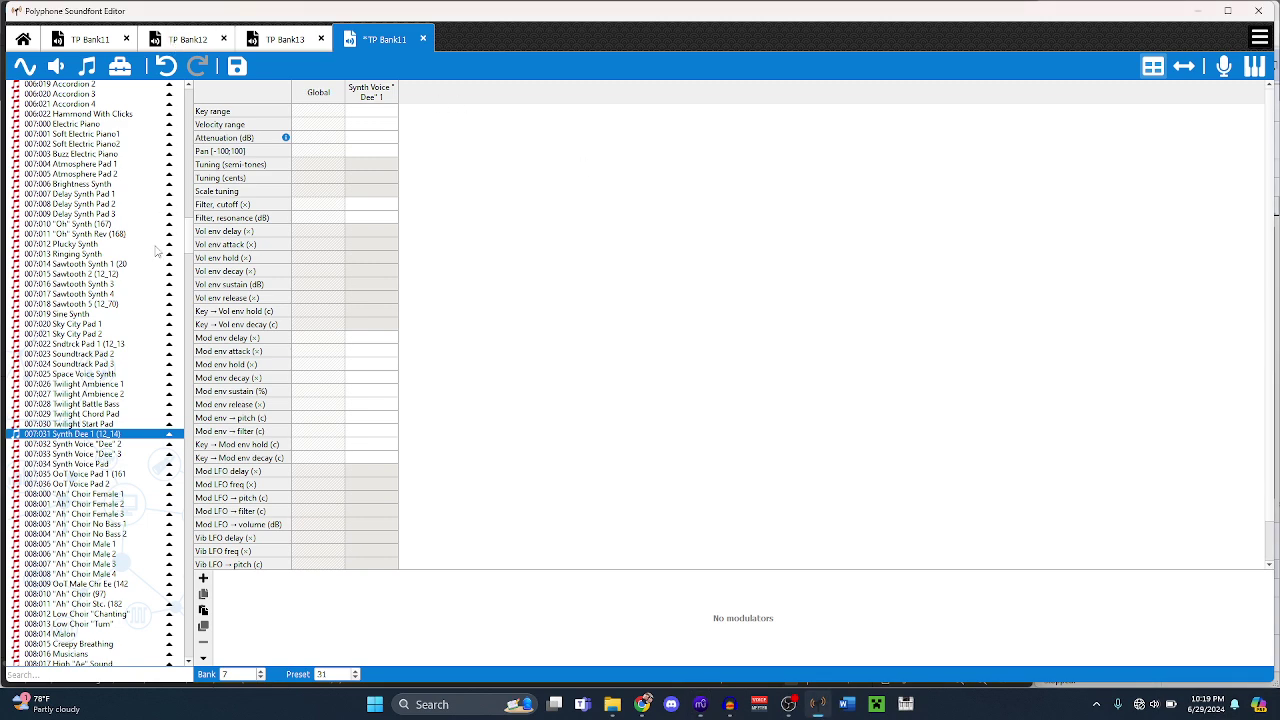
left_click(105, 336)
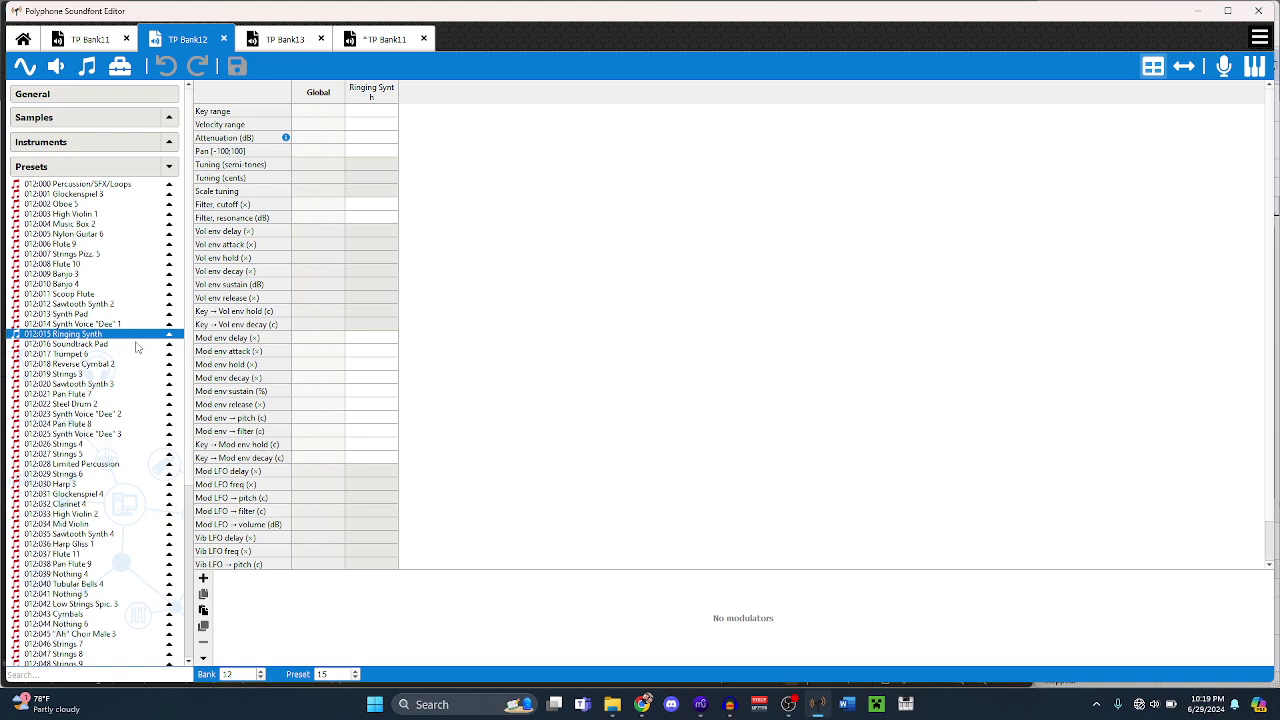
key("ctrl+Tab")
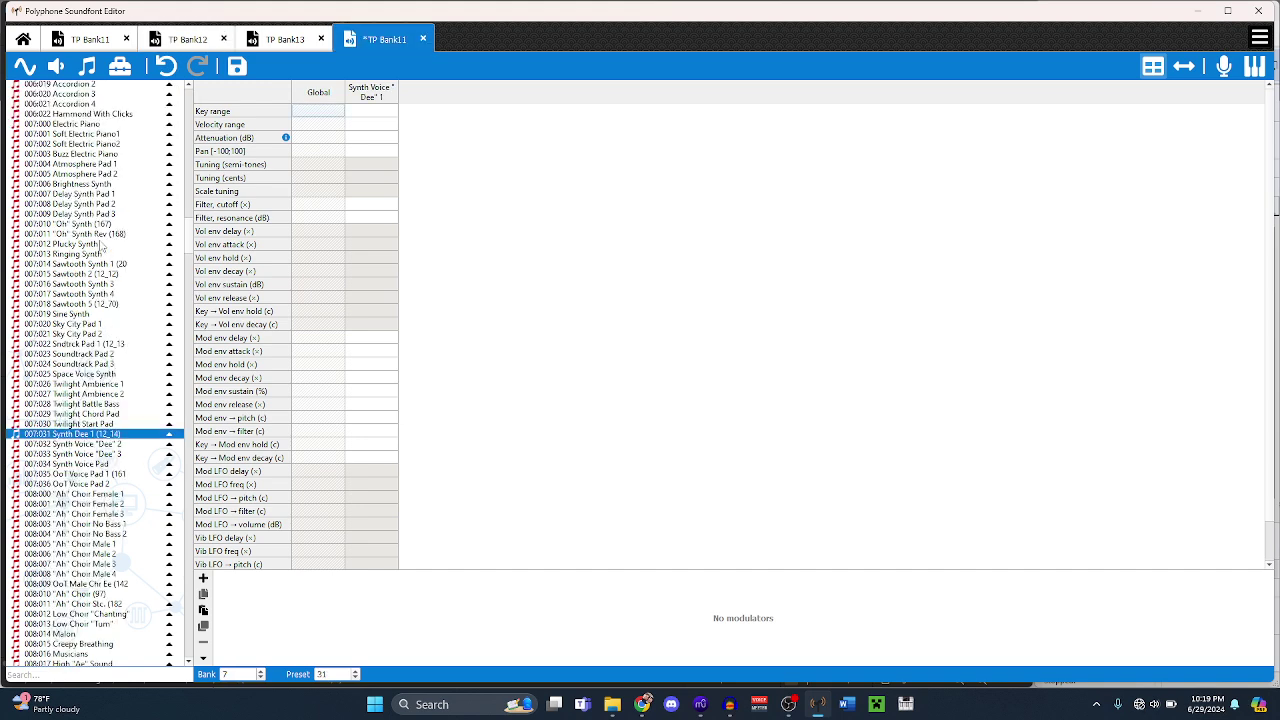
left_click(97, 256)
key("F2")
key("End")
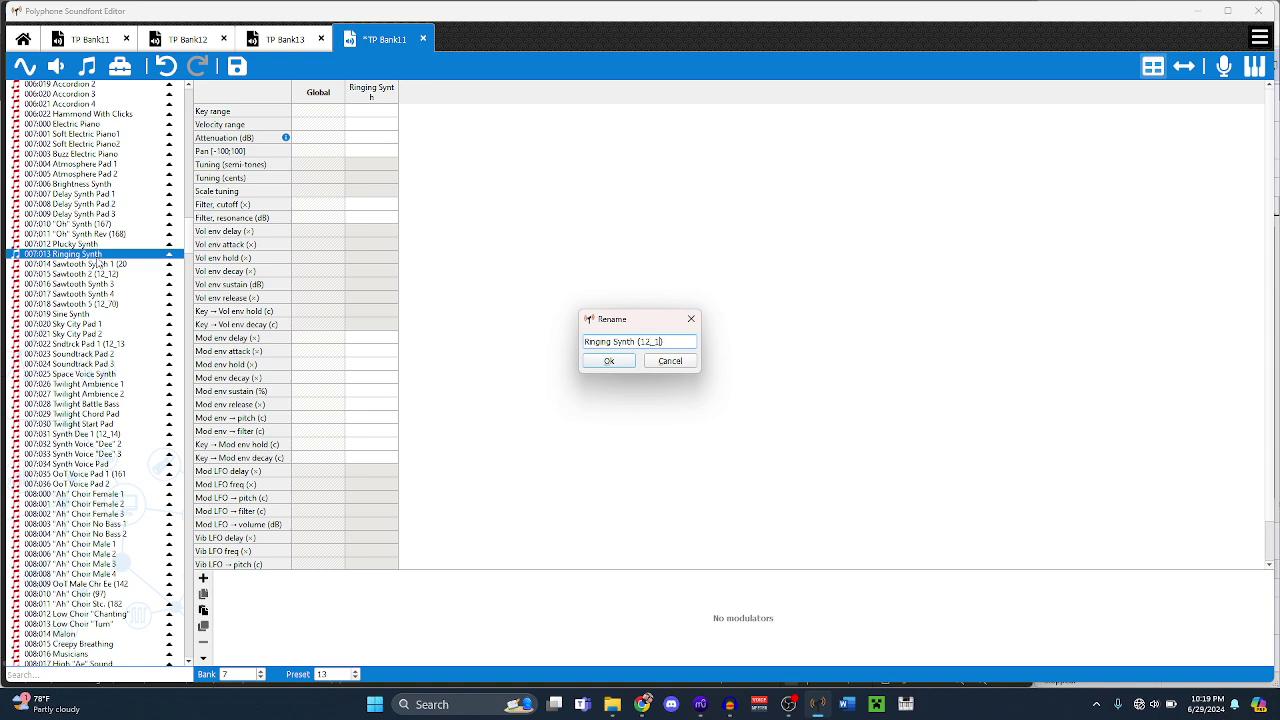
key("Return")
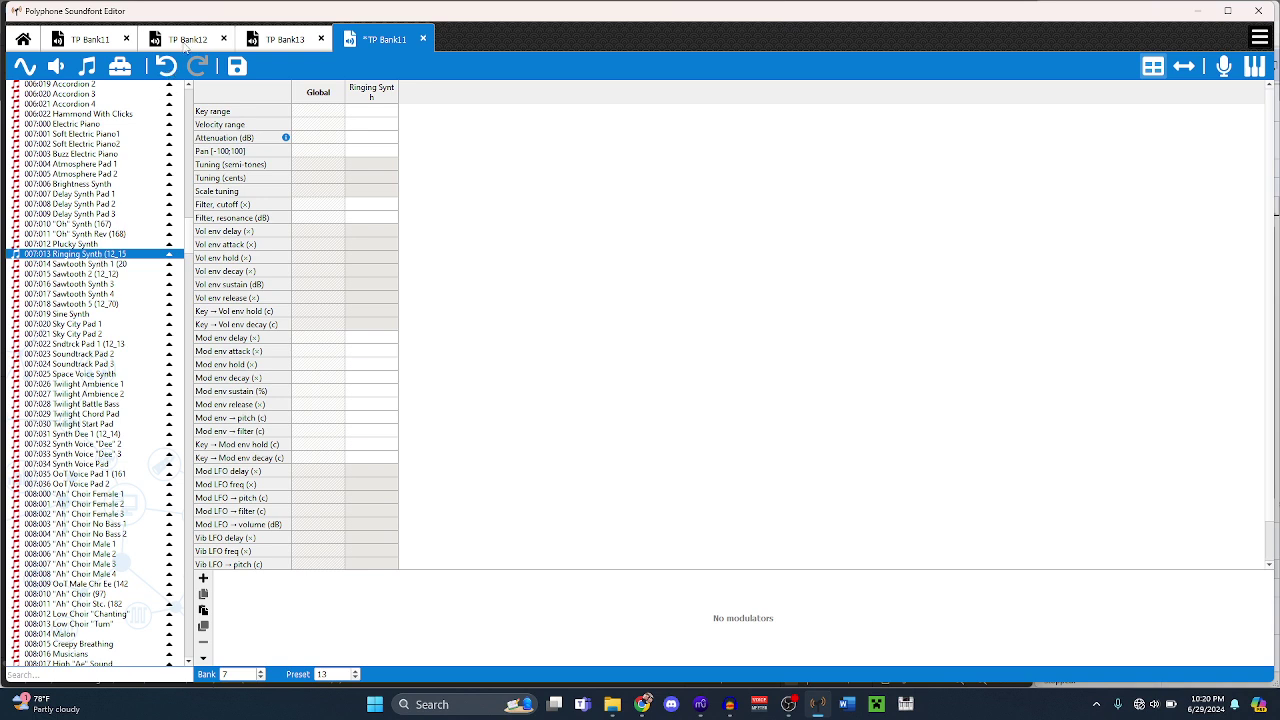
- Switch to the snowboard.bms.mid score, set Grand Piano, 15 to Ringing Synth from Bank 7 of Complete Twilight Princess Soundfont Reorganized, and rewind playback
left_click(196, 43)
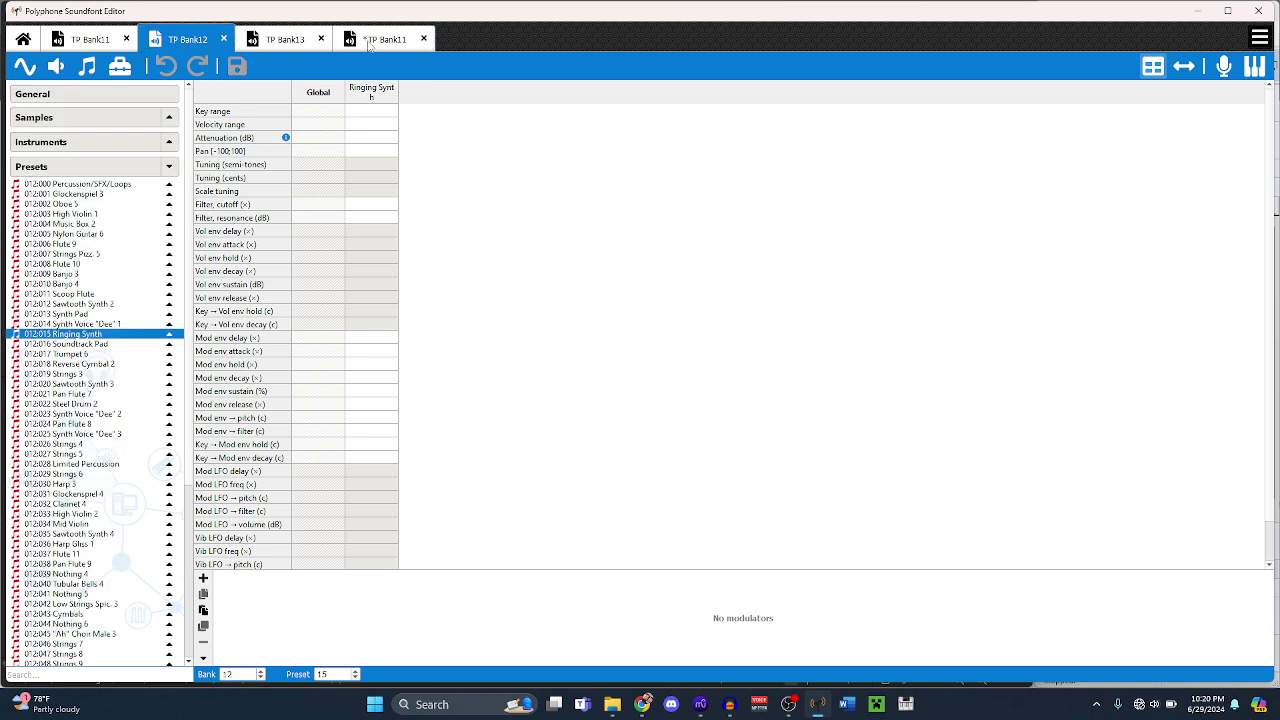
mouse_move(700, 704)
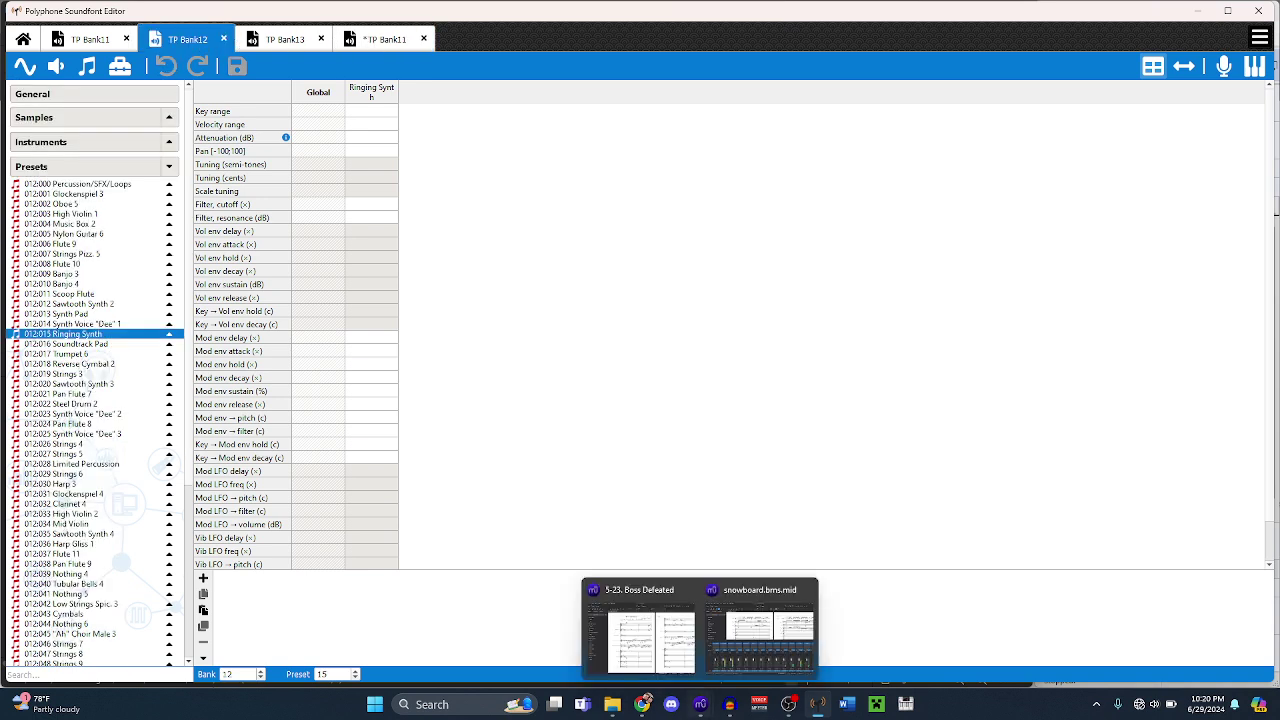
left_click(755, 625)
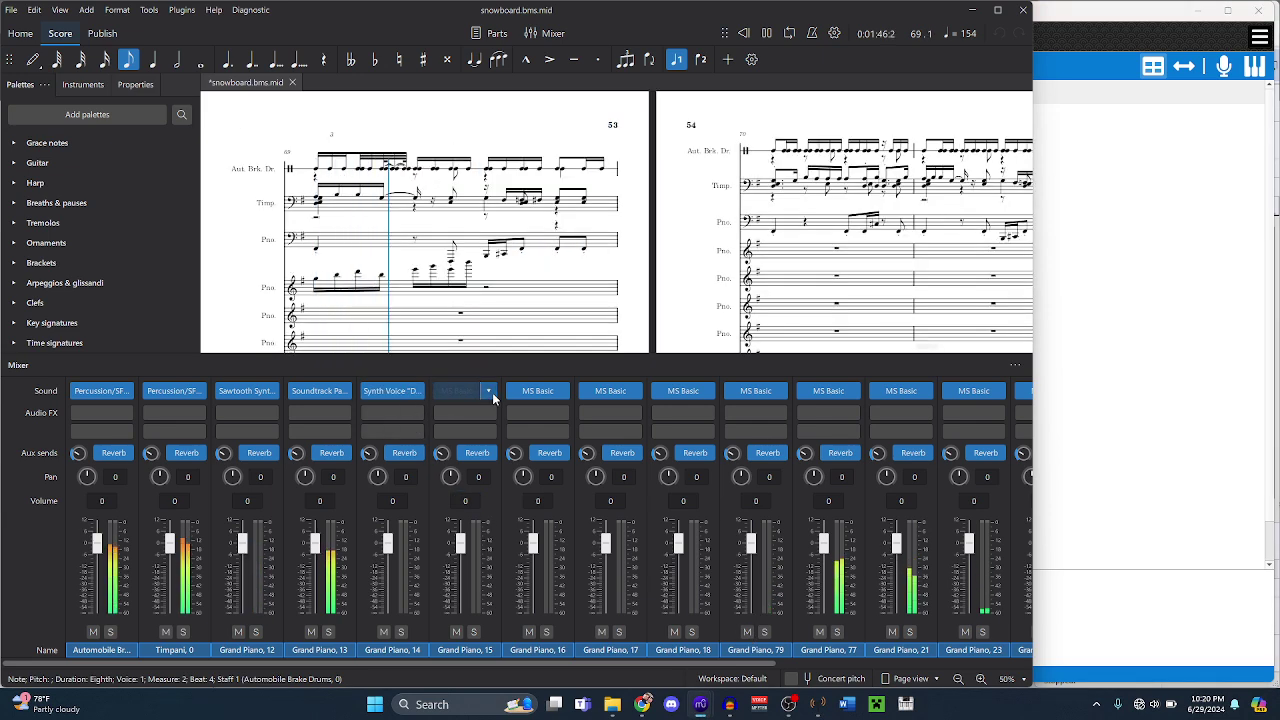
left_click(488, 391)
mouse_move(568, 479)
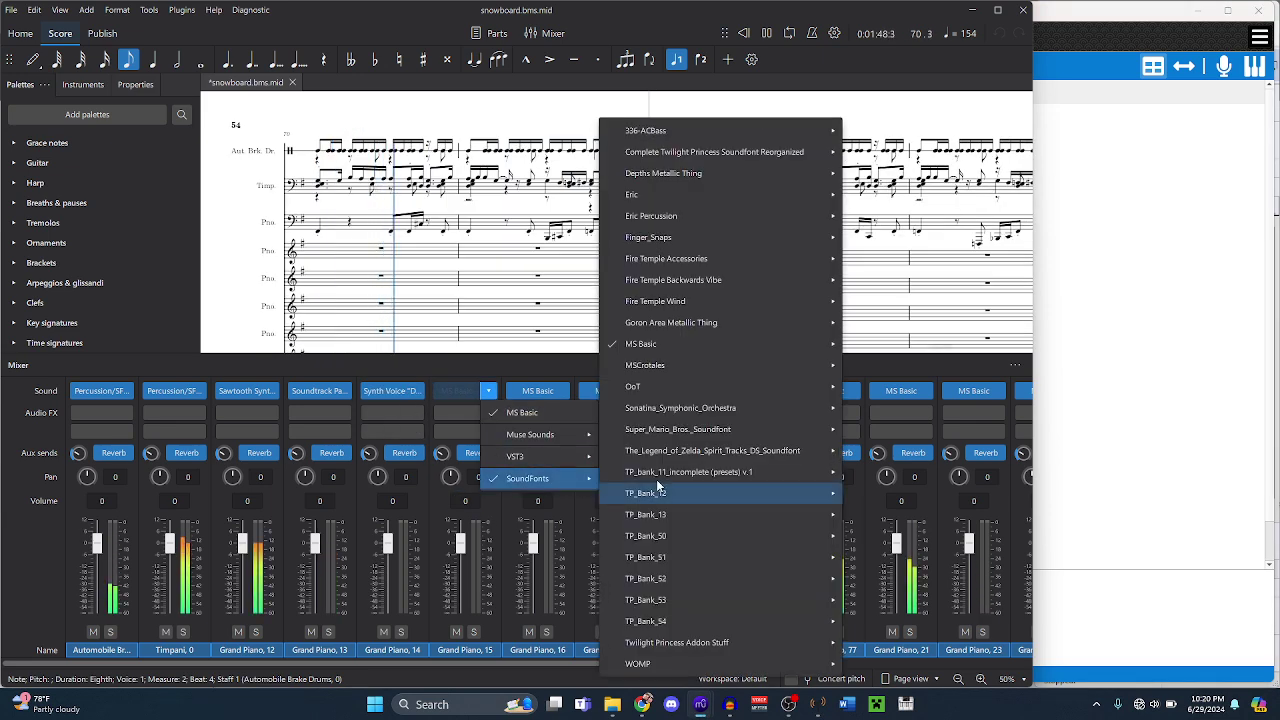
mouse_move(826, 152)
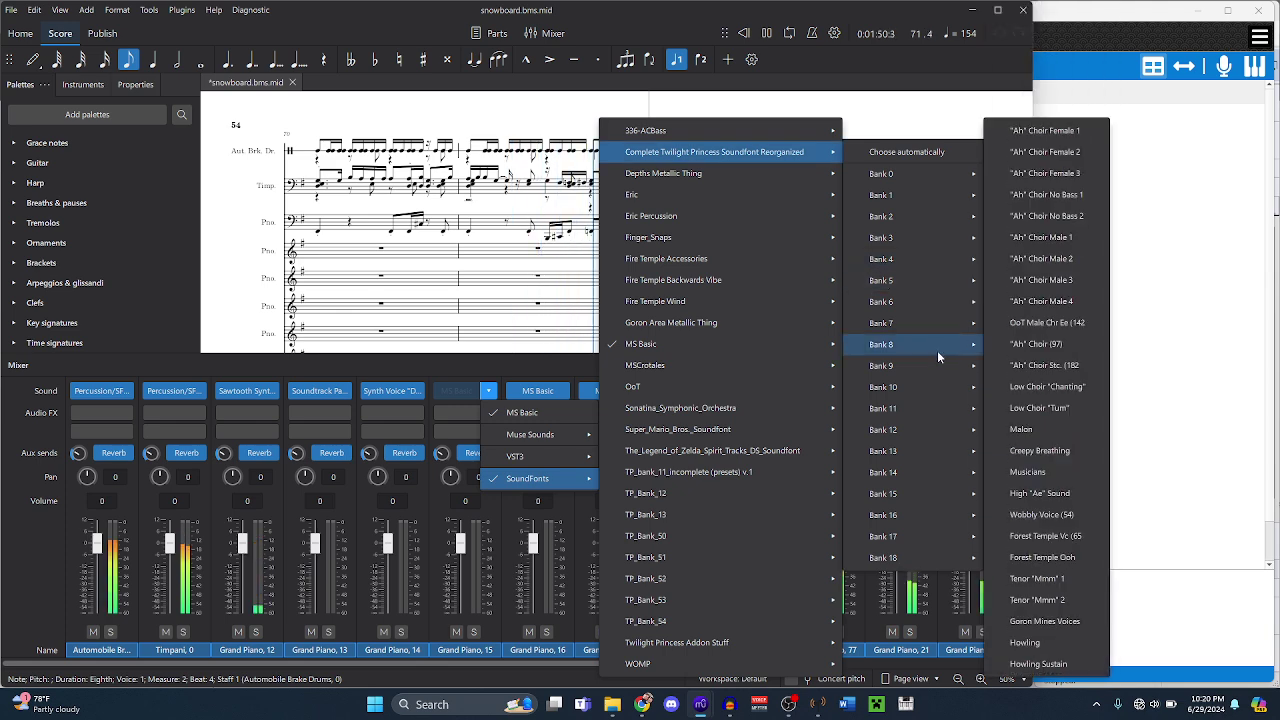
mouse_move(900, 323)
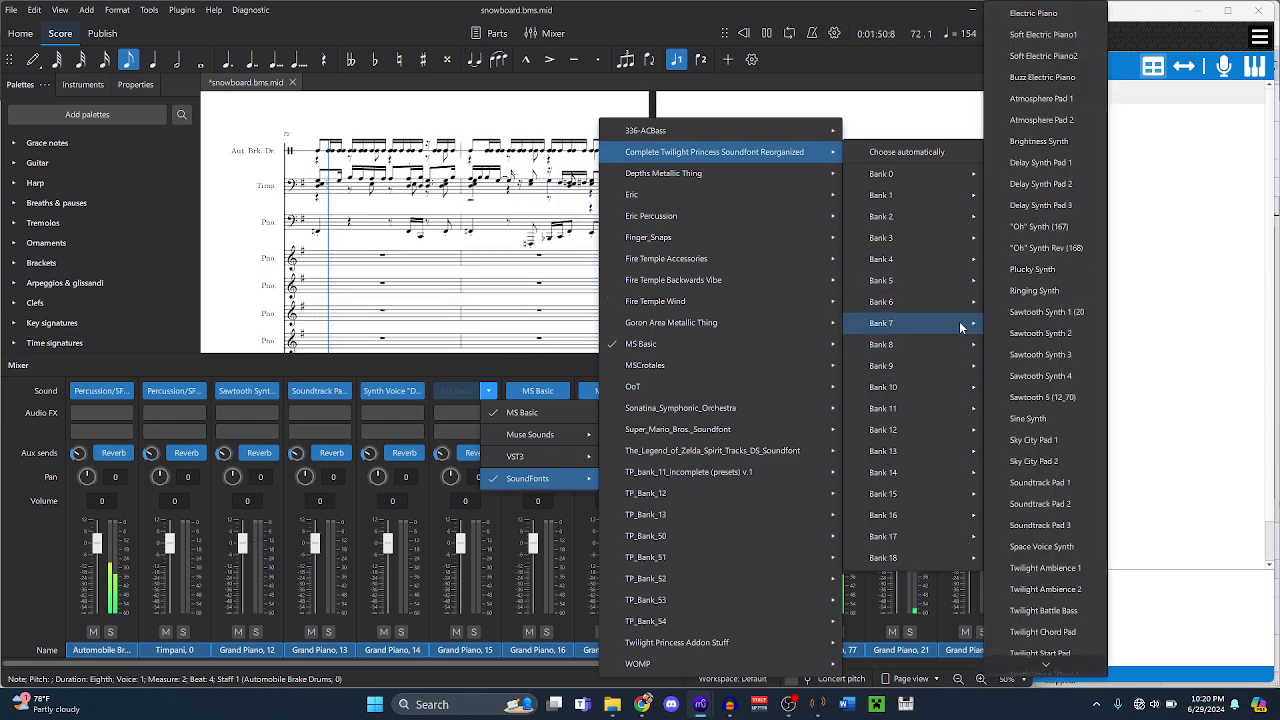
left_click(1038, 291)
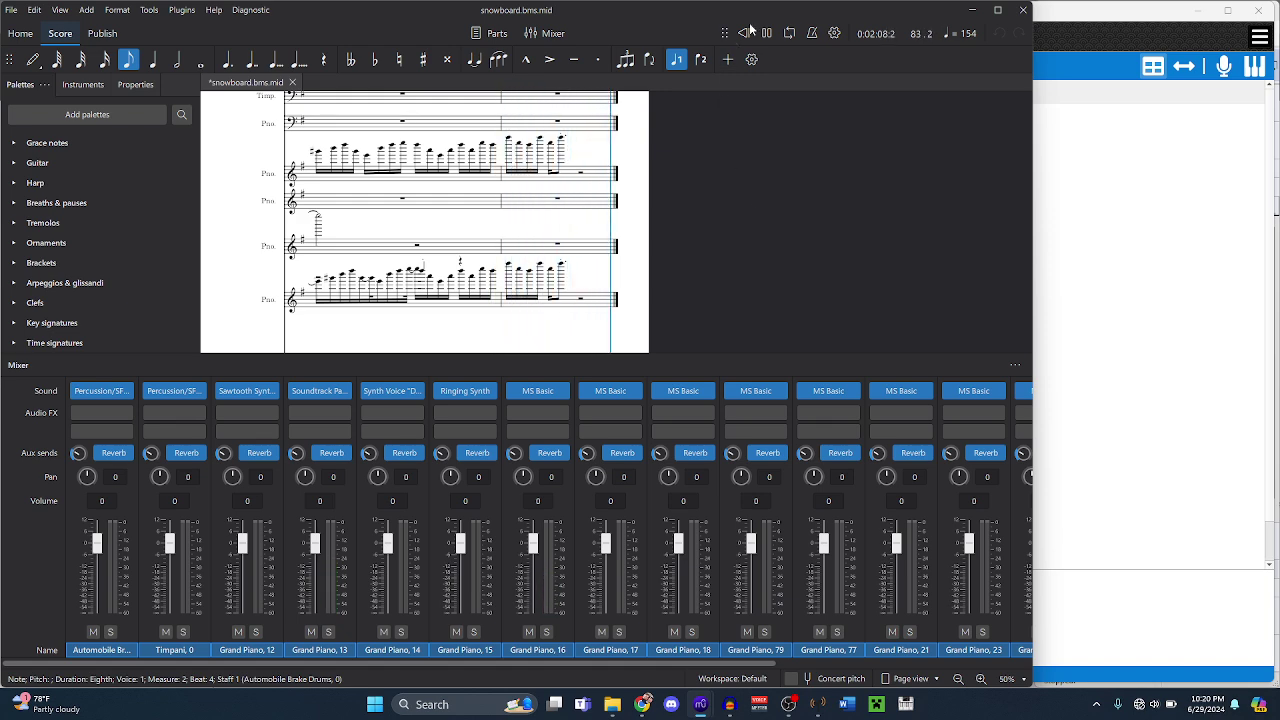
left_click(744, 33)
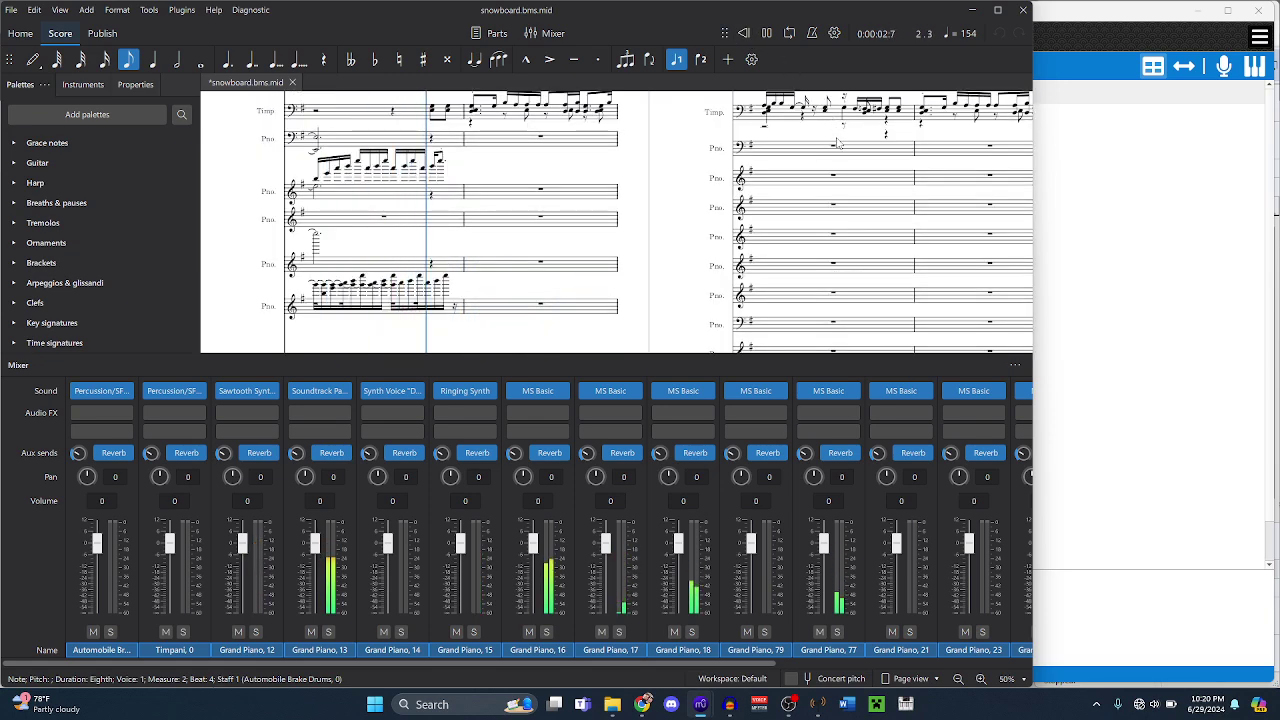
- Switch to Polyphone, select preset 012:016 Soundtrack Pad in TP Bank12, and return to the last TP Bank11 soundfont
left_click(1121, 238)
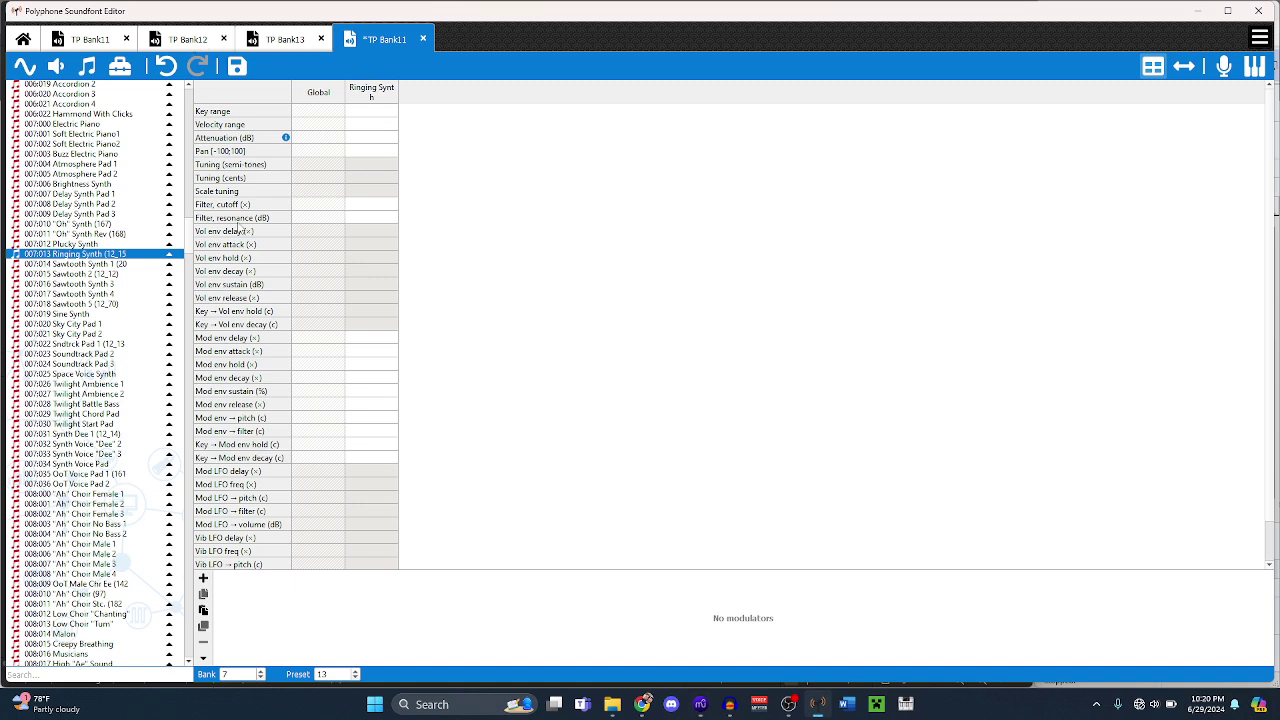
left_click(183, 39)
left_click(103, 344)
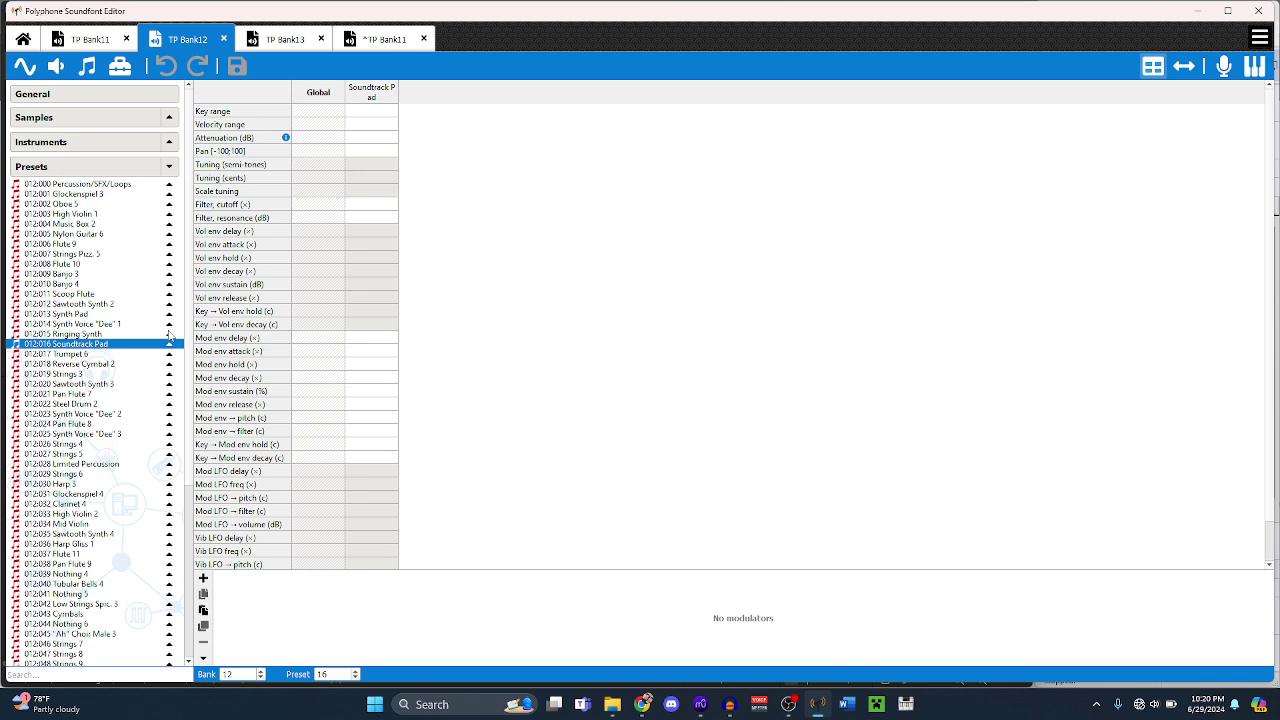
key("ctrl+Tab")
key("ctrl+Tab")
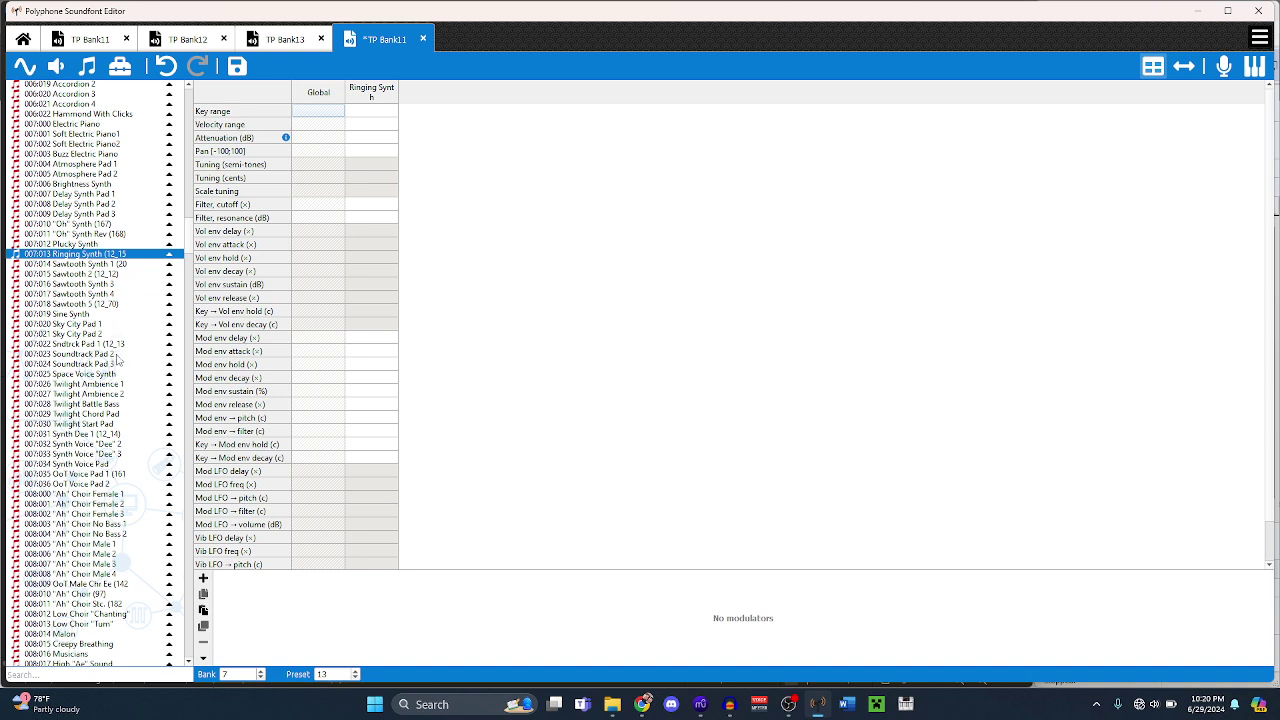
- Rename preset 007:023 Soundtrack Pad 2 in the last TP Bank11 soundfont as "Sndtrck Pad 2 (12_16"
left_click(118, 354)
key("F2")
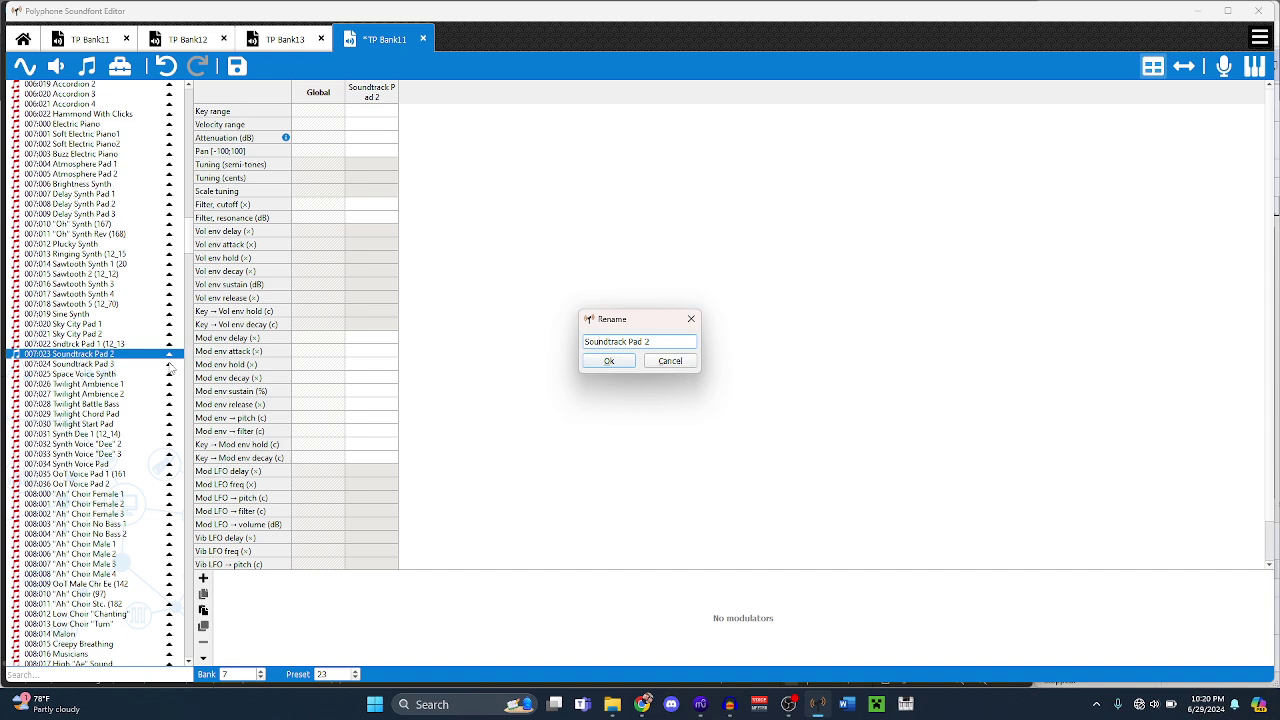
key("Home")
key("Right")
key("Right")
key("Right")
key("BackSpace")
key("BackSpace")
key("Right")
key("Right")
key("Right")
key("Right")
key("BackSpace")
type("r")
key("Delete")
key("Return")
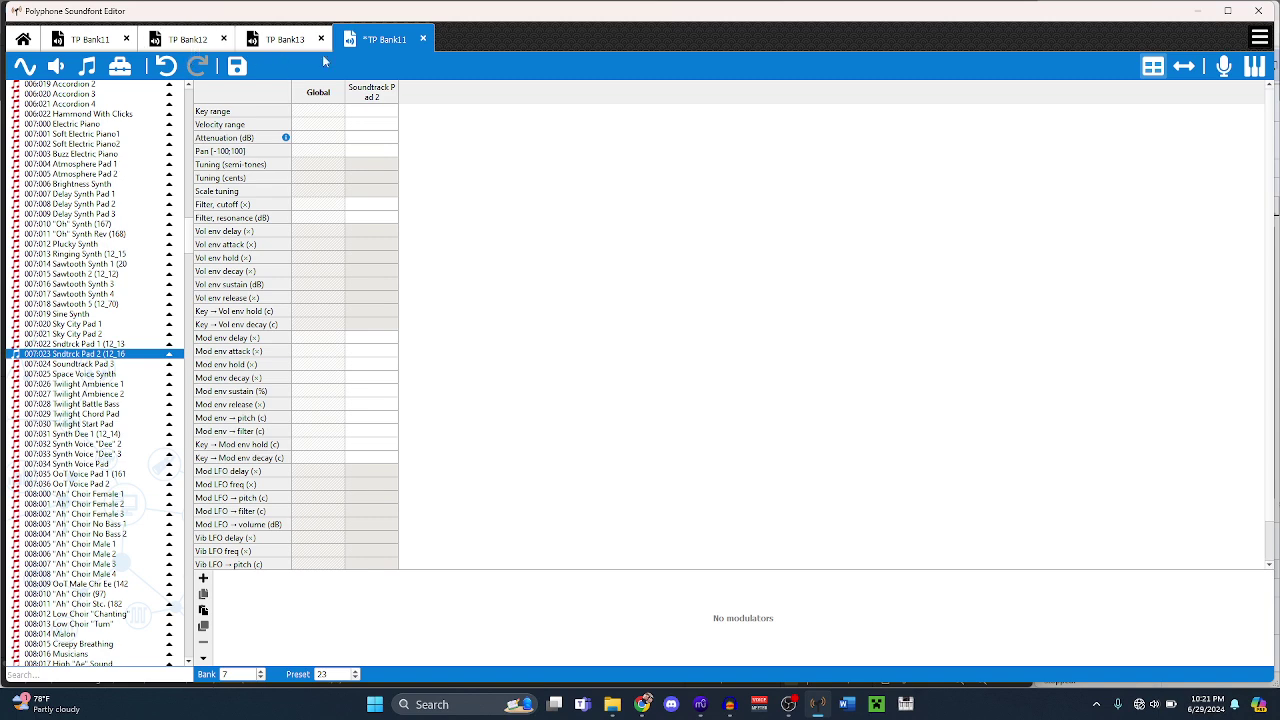
- Switch to the snowboard.bms.mid score and set Grand Piano, 16 to Soundtrack Pad 2 from Bank 7 of Complete Twilight Princess Soundfont Reorganized
key("ctrl+Tab")
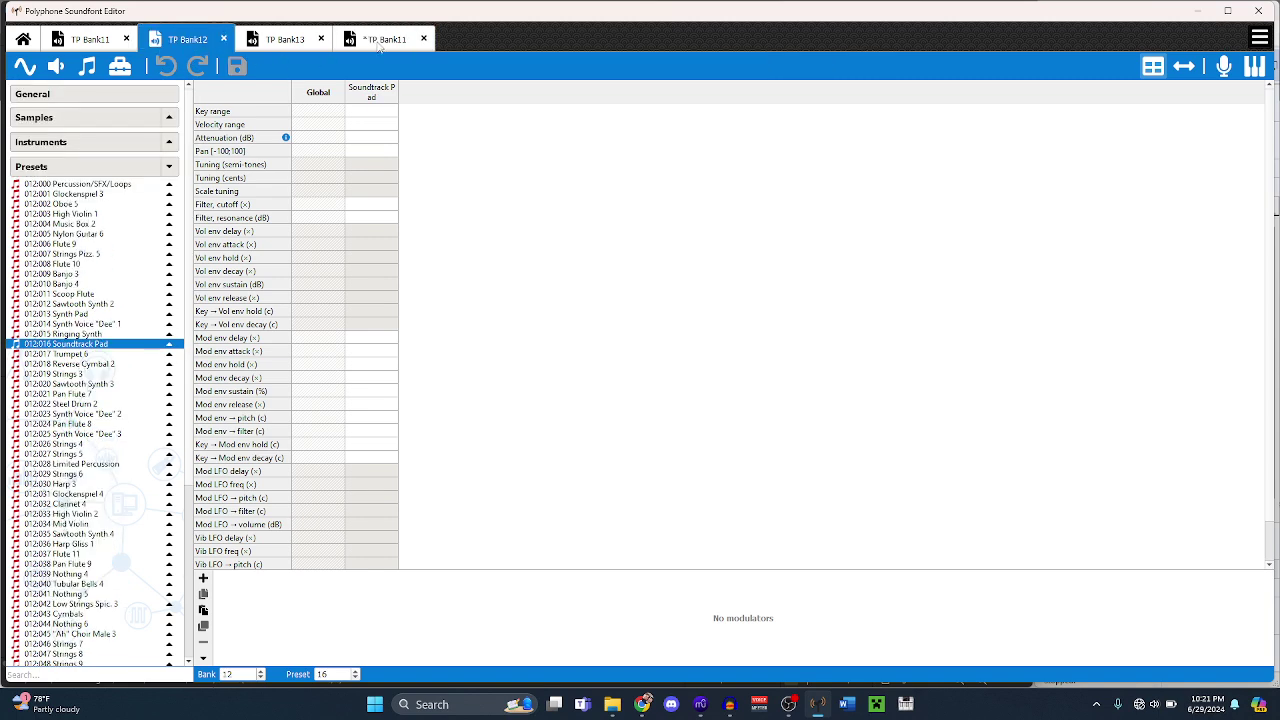
mouse_move(703, 712)
key("ctrl+Tab")
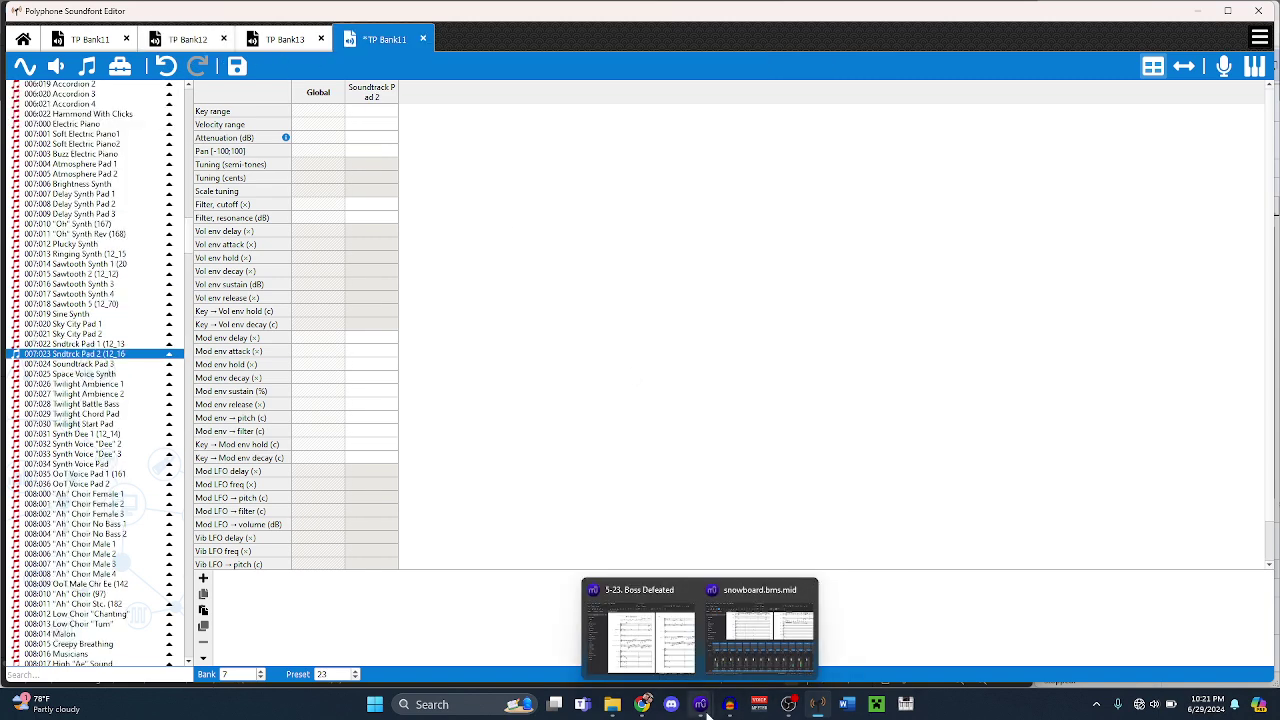
left_click(757, 625)
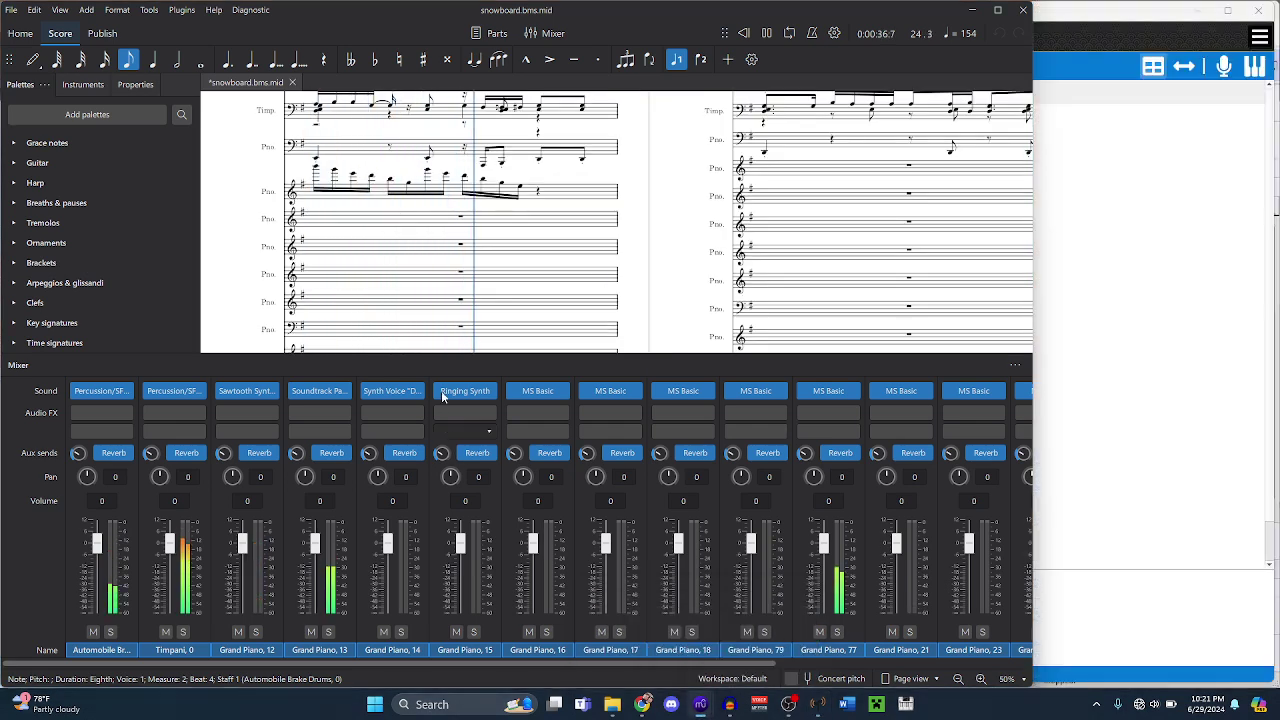
left_click(561, 391)
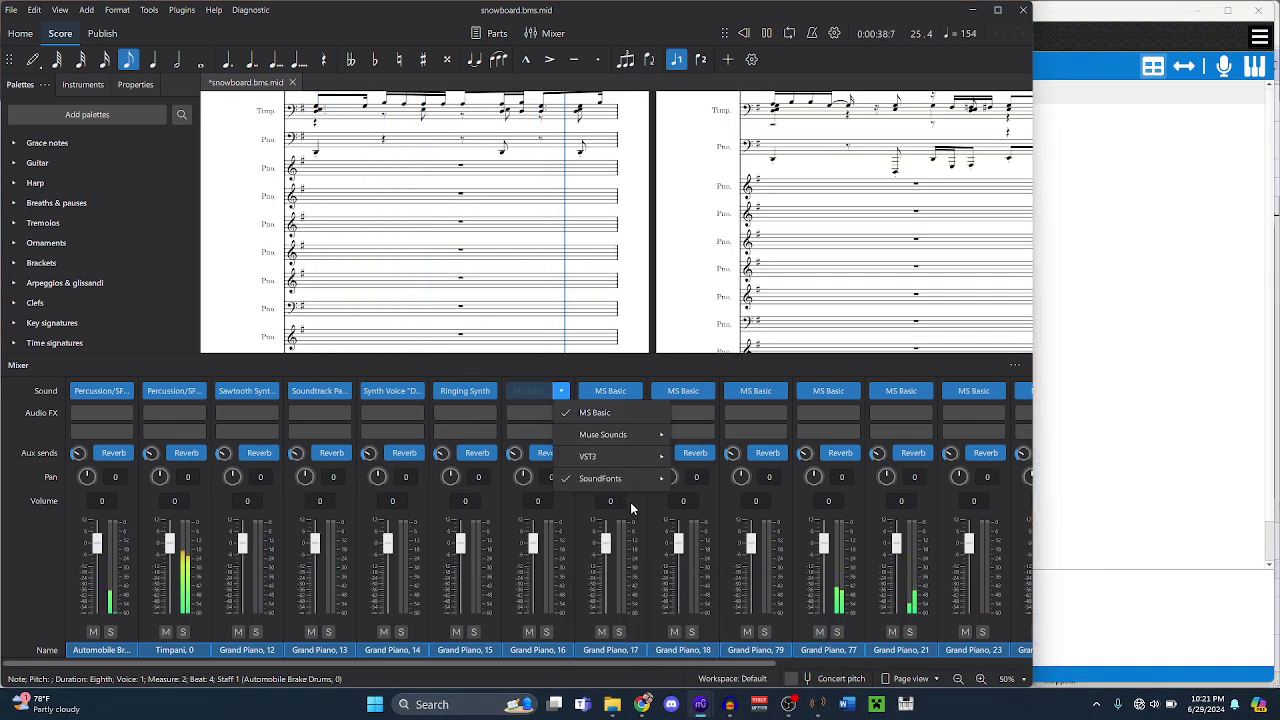
mouse_move(657, 481)
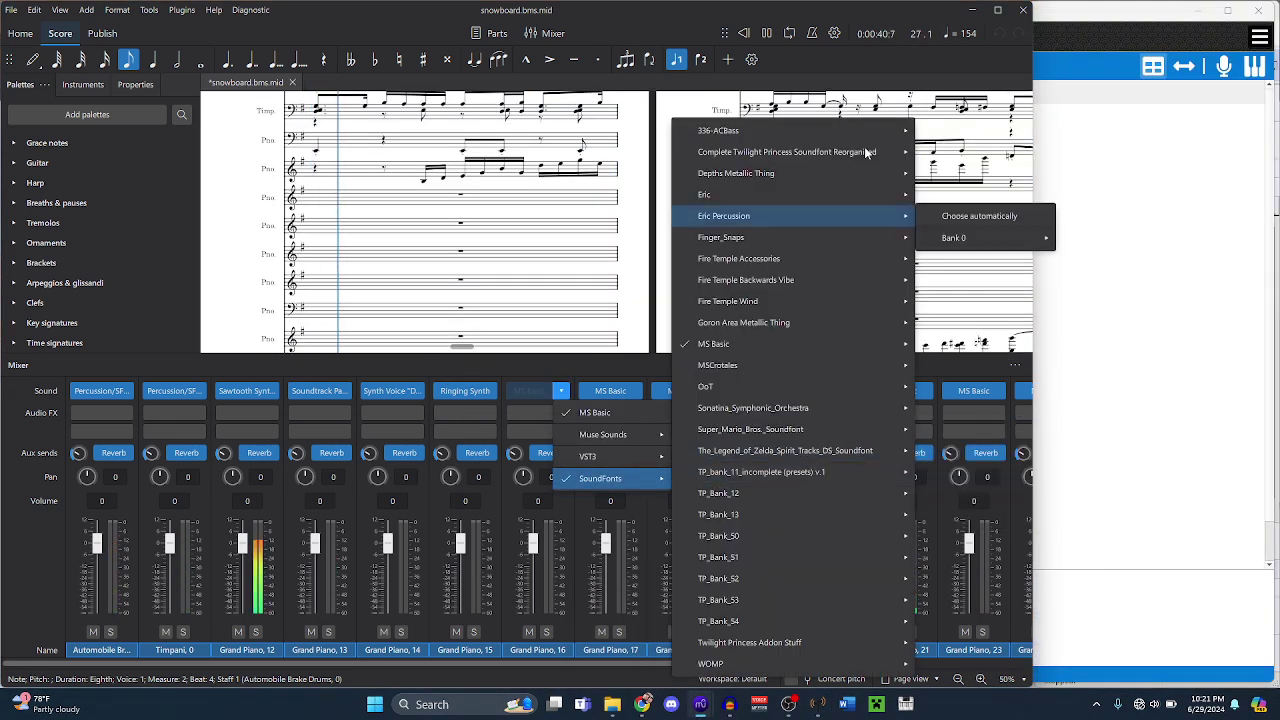
mouse_move(868, 150)
mouse_move(1015, 267)
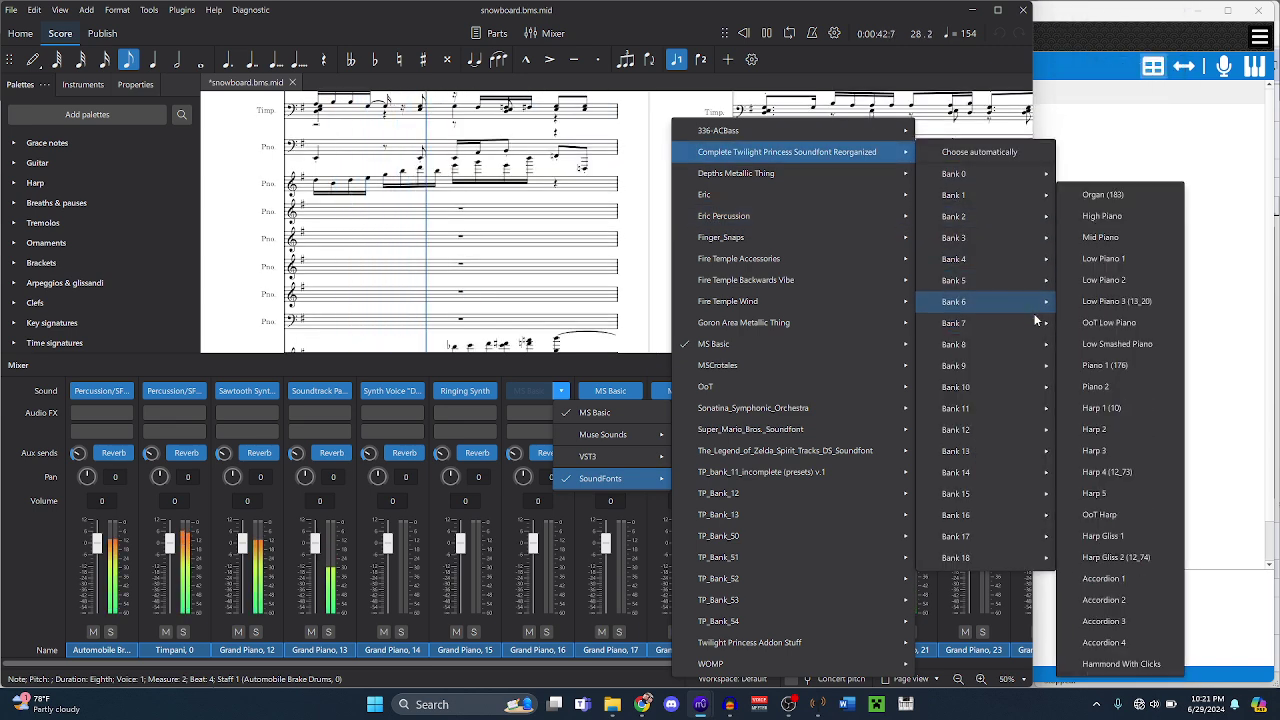
mouse_move(1015, 323)
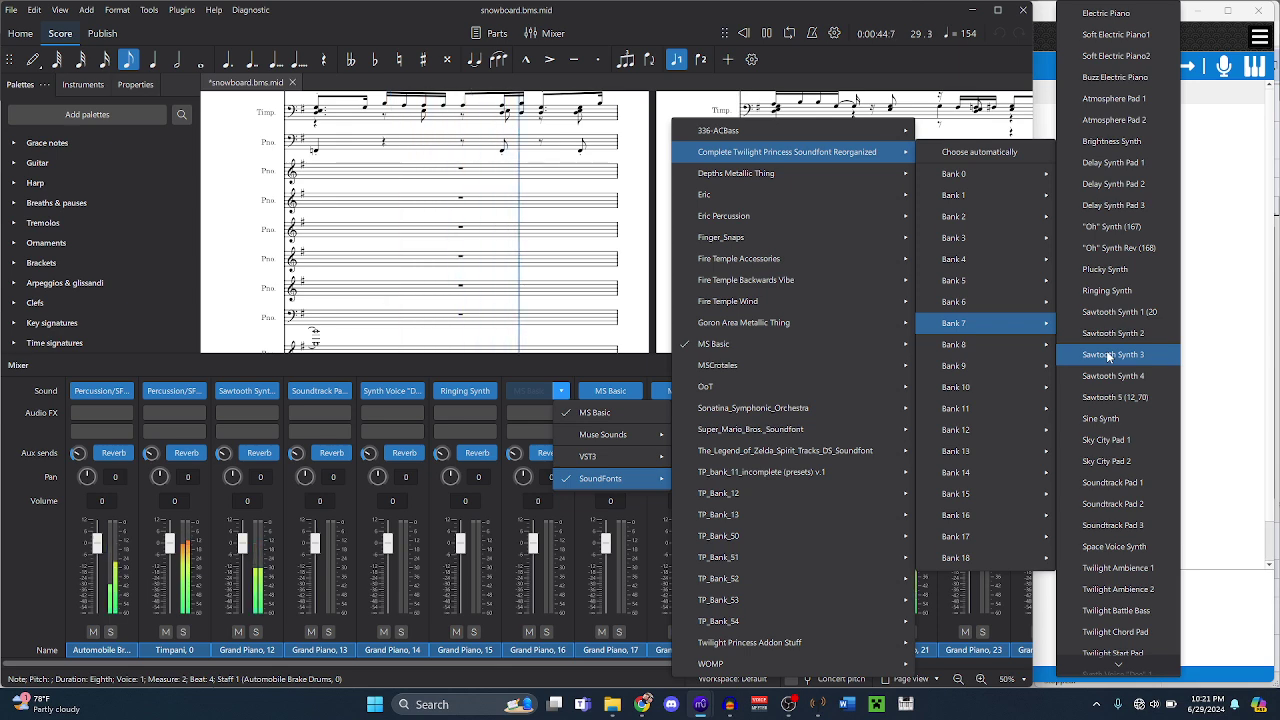
left_click(1113, 525)
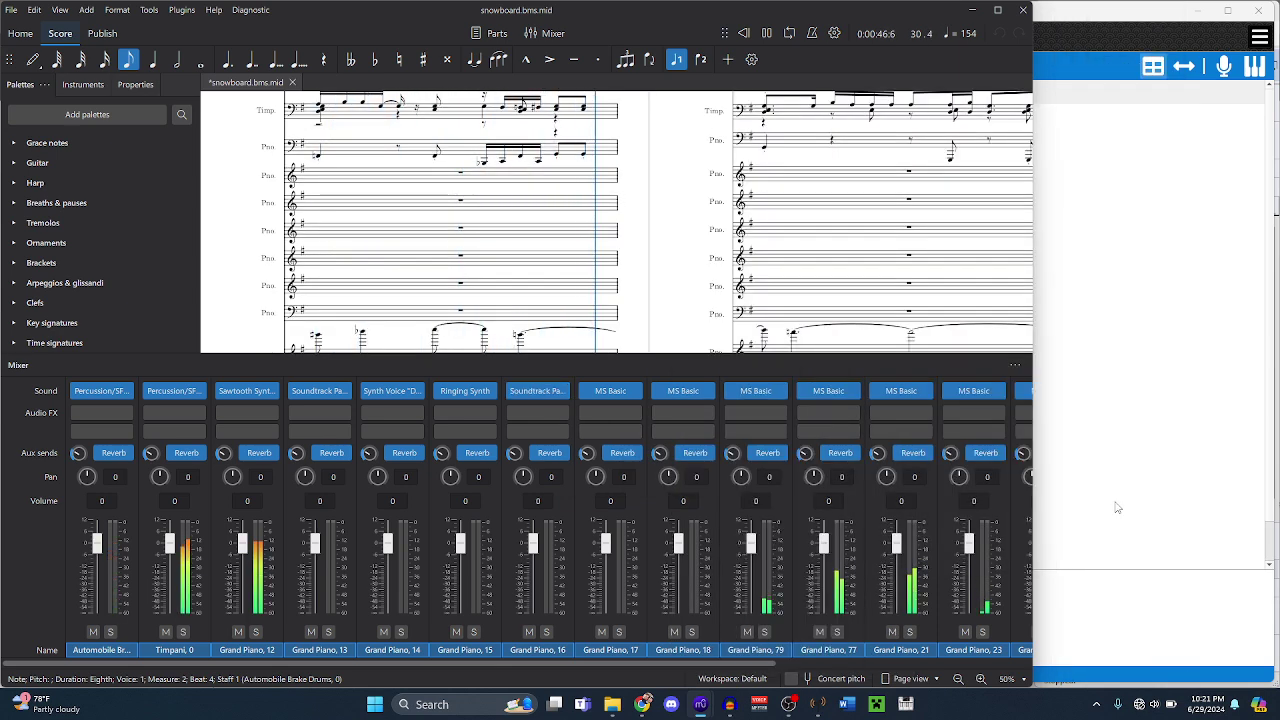
- Switch to Polyphone and look up preset 012:017 Trumpet 6 in the TP Bank12 soundfont
left_click(1180, 308)
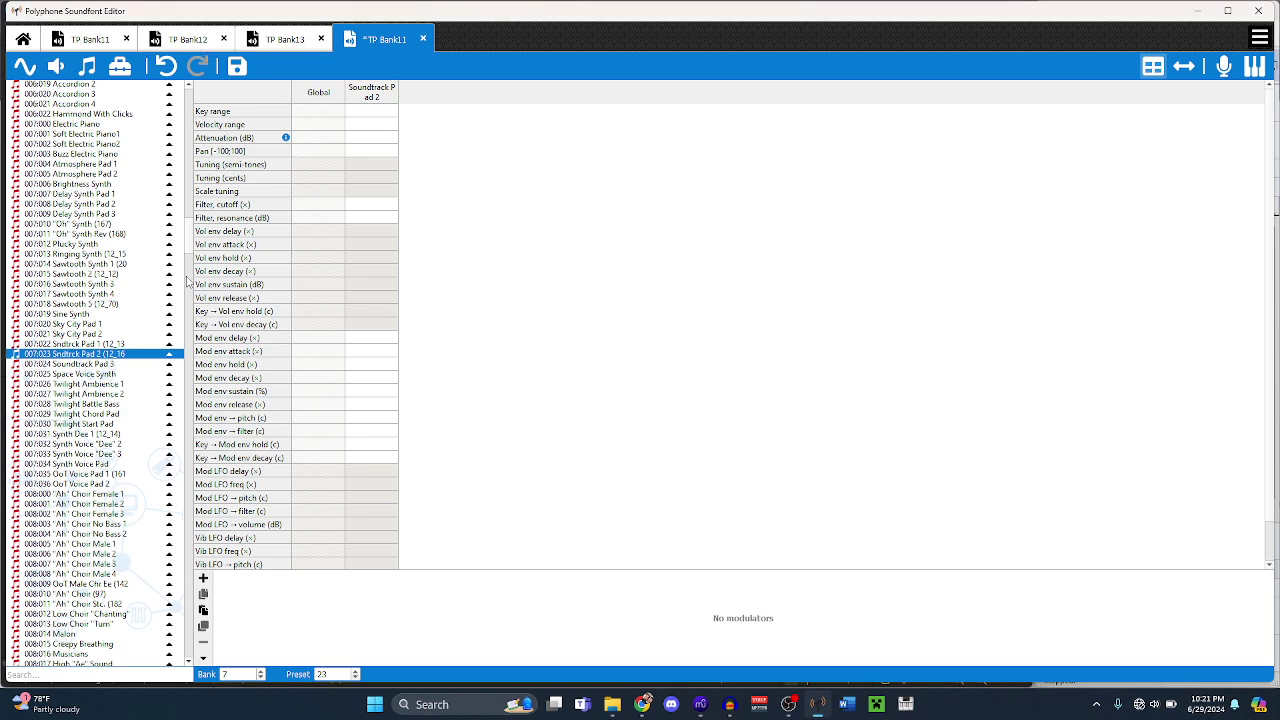
key("ctrl+Tab")
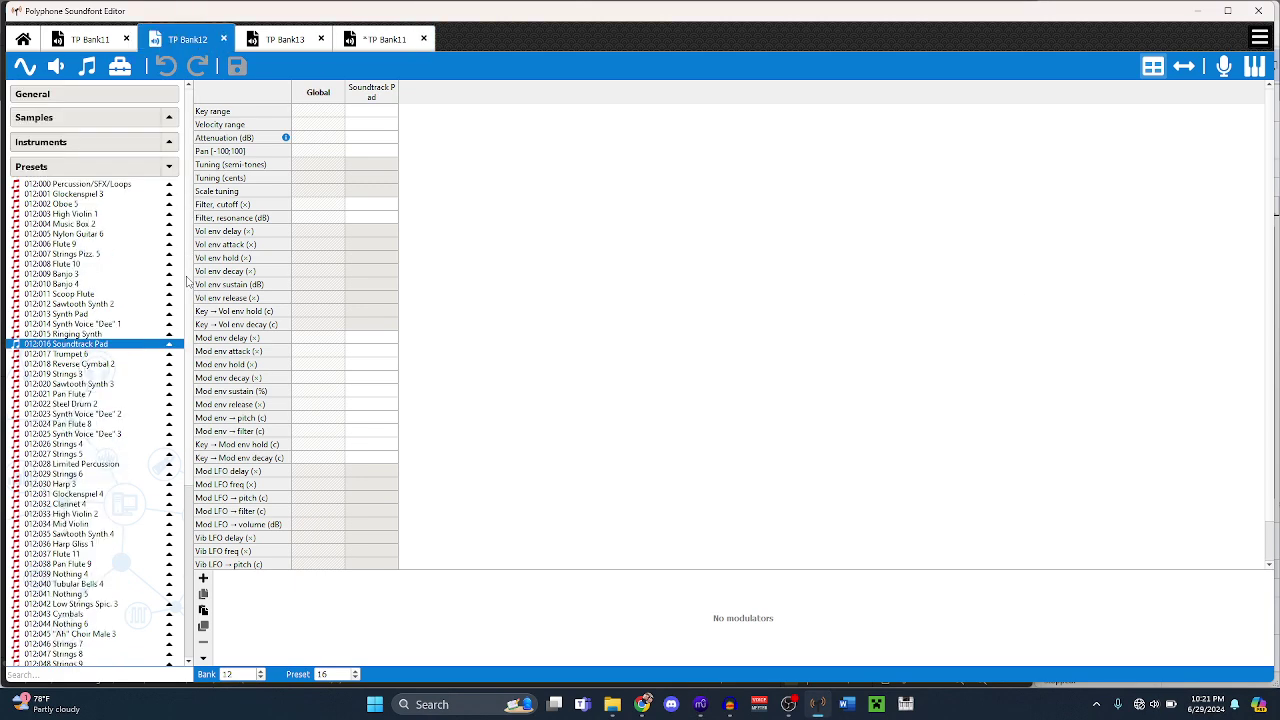
left_click(87, 354)
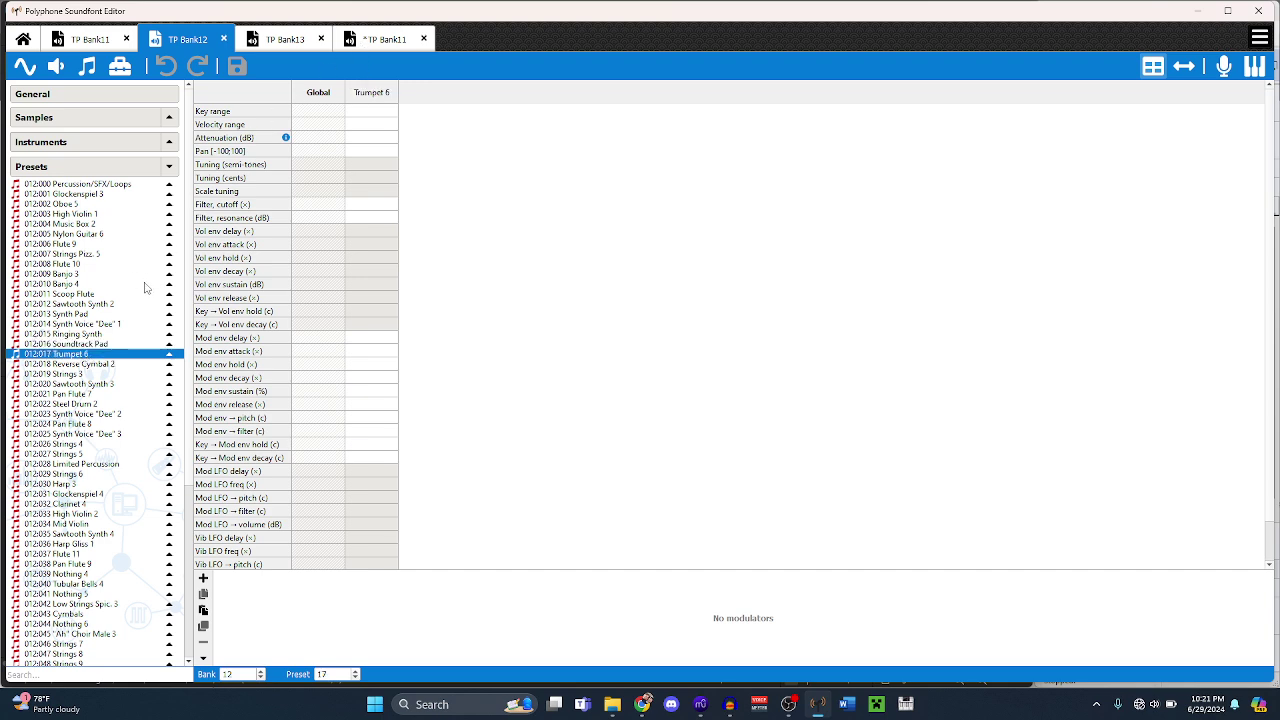
- Rename preset 002:005 Trumpet 6 in the last TP Bank11 soundfont as "Trumpet 6 (12_17)"
key("ctrl+Tab")
scroll(144, 288, "up", 20)
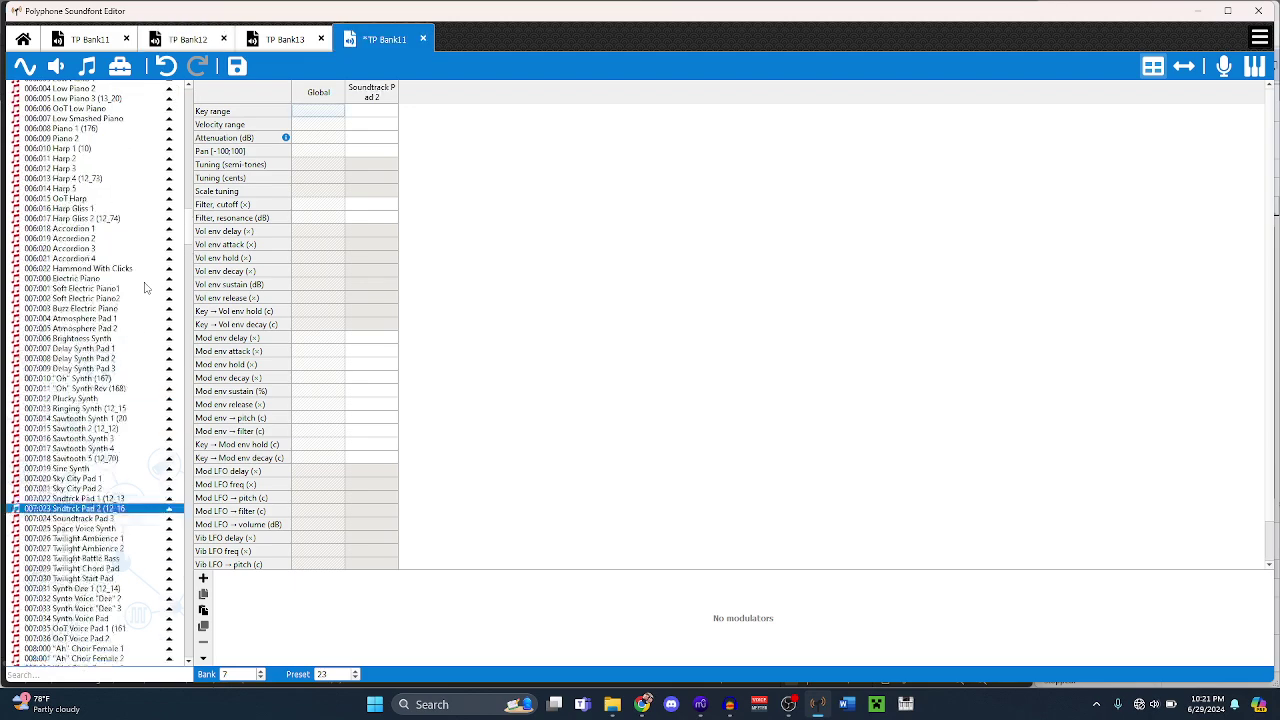
scroll(144, 288, "down", 2)
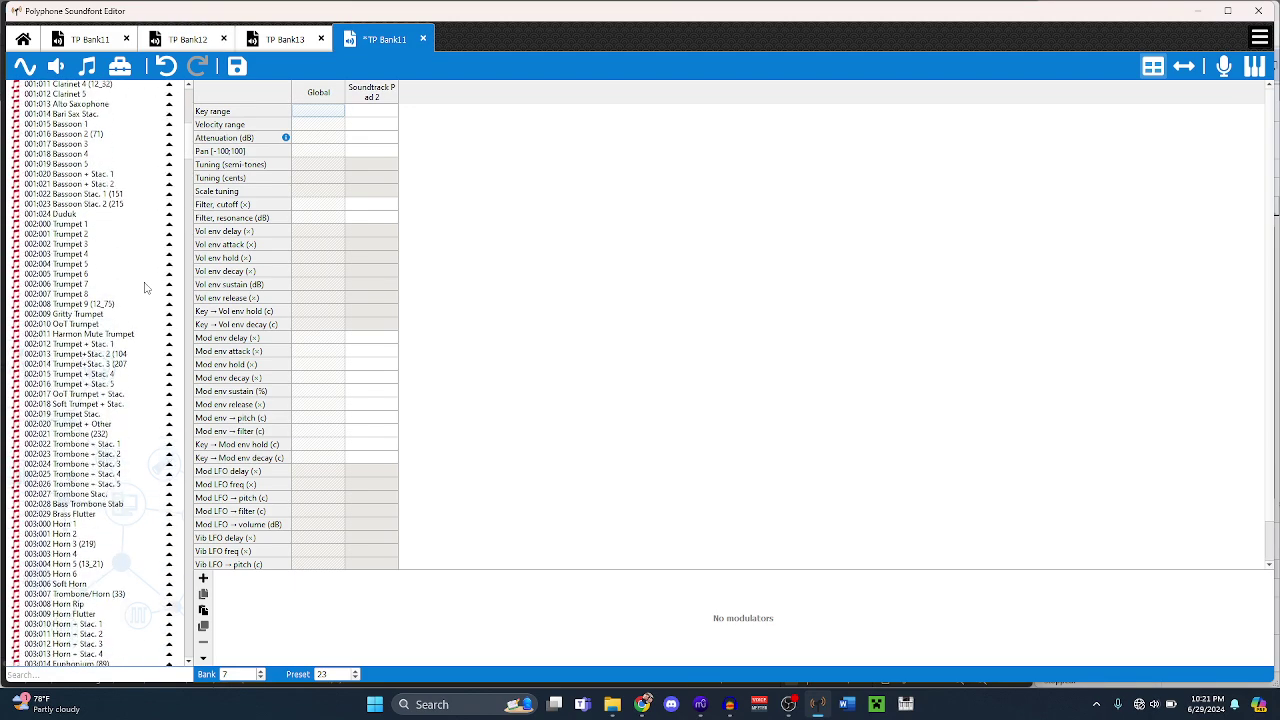
left_click(92, 275)
key("F2")
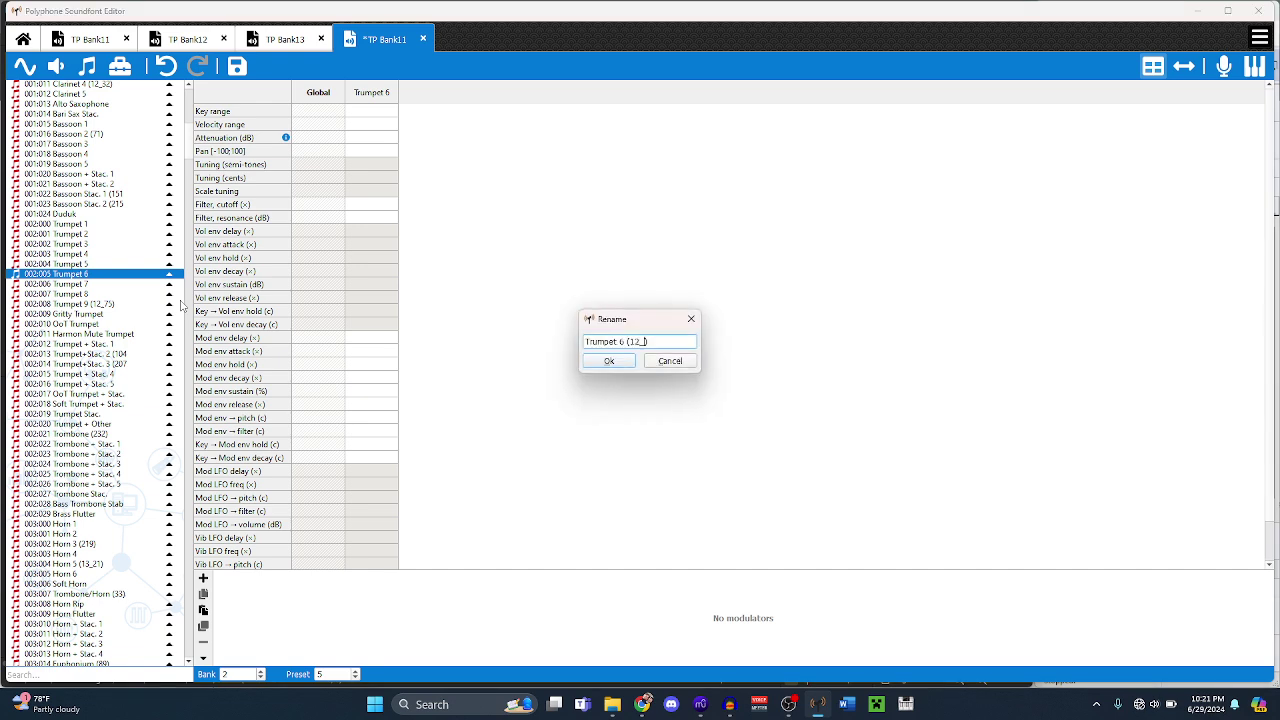
type("(12_17)")
key("Return")
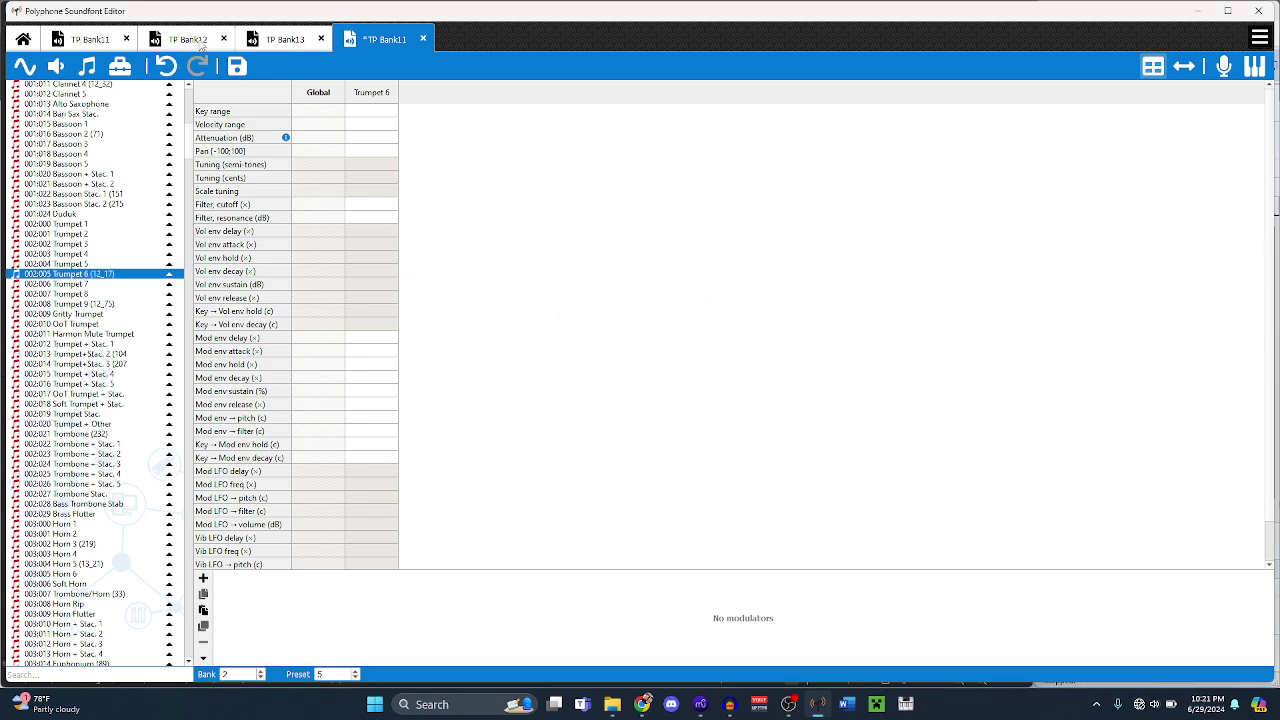
- Switch to the snowboard.bms.mid score and set Grand Piano, 17 to Trumpet 6 from Bank 2 of Complete Twilight Princess Soundfont Reorganized
key("ctrl+Tab")
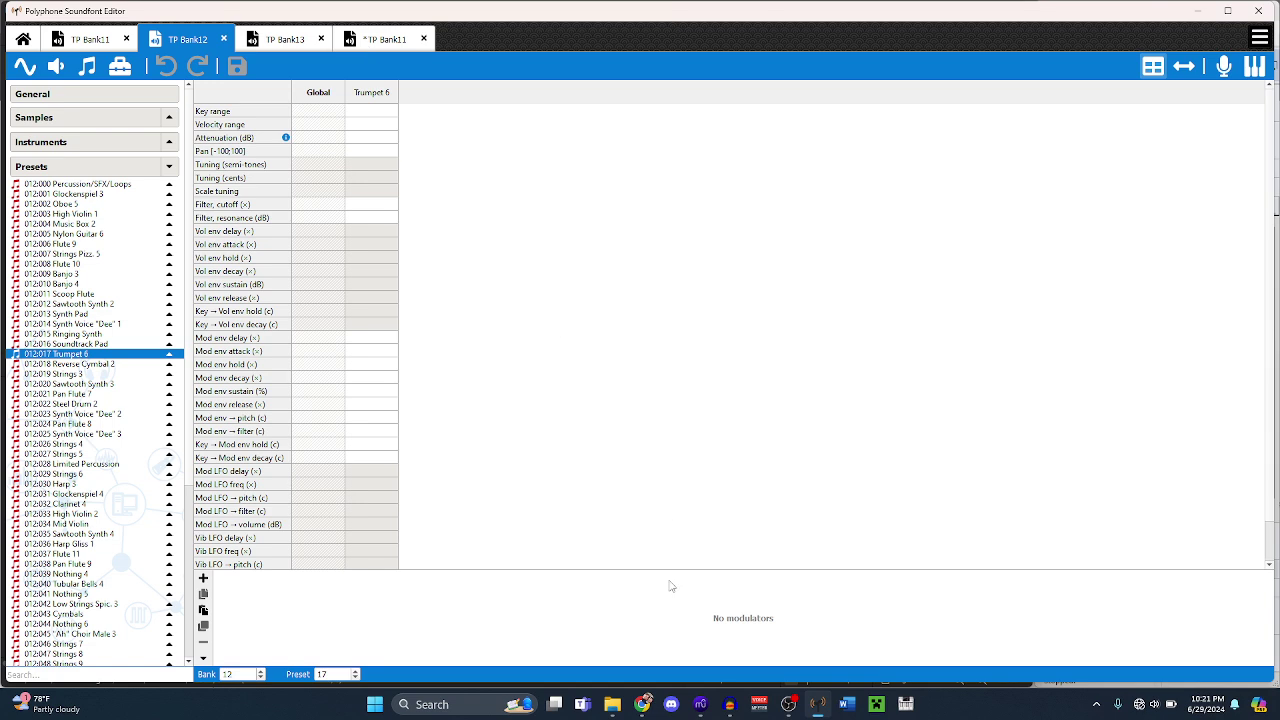
mouse_move(701, 700)
left_click(775, 640)
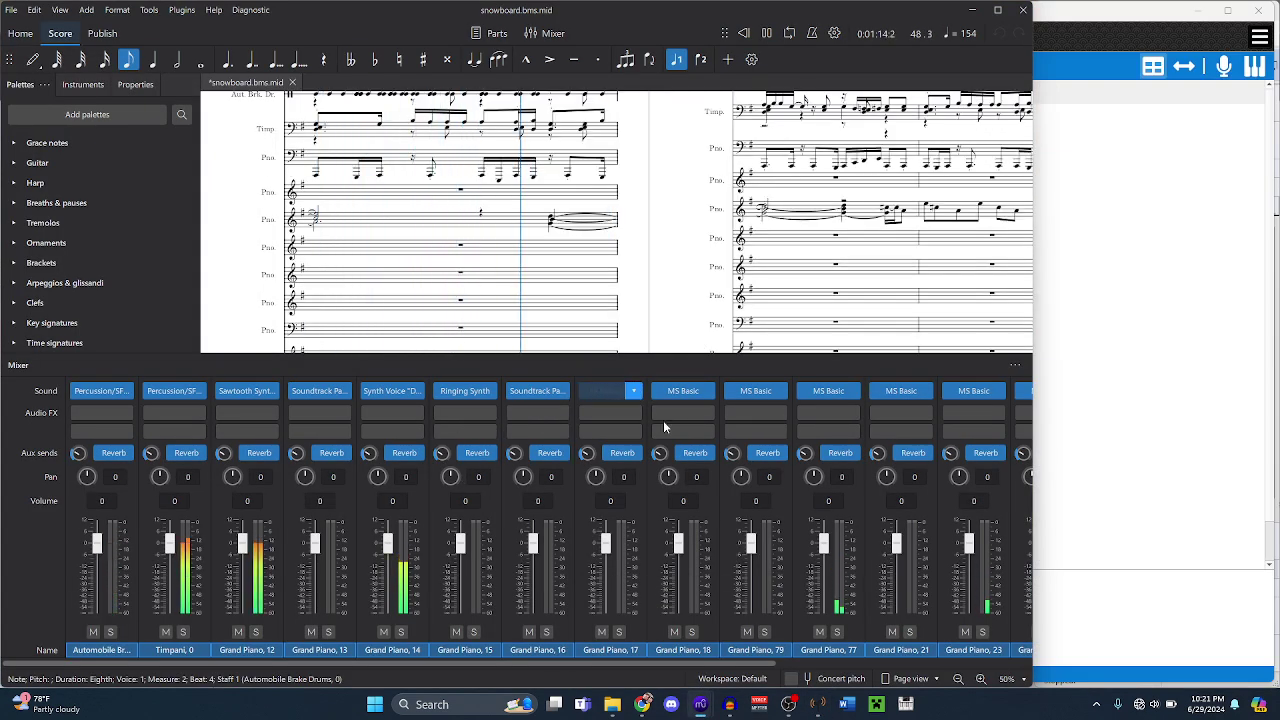
left_click(633, 391)
mouse_move(706, 477)
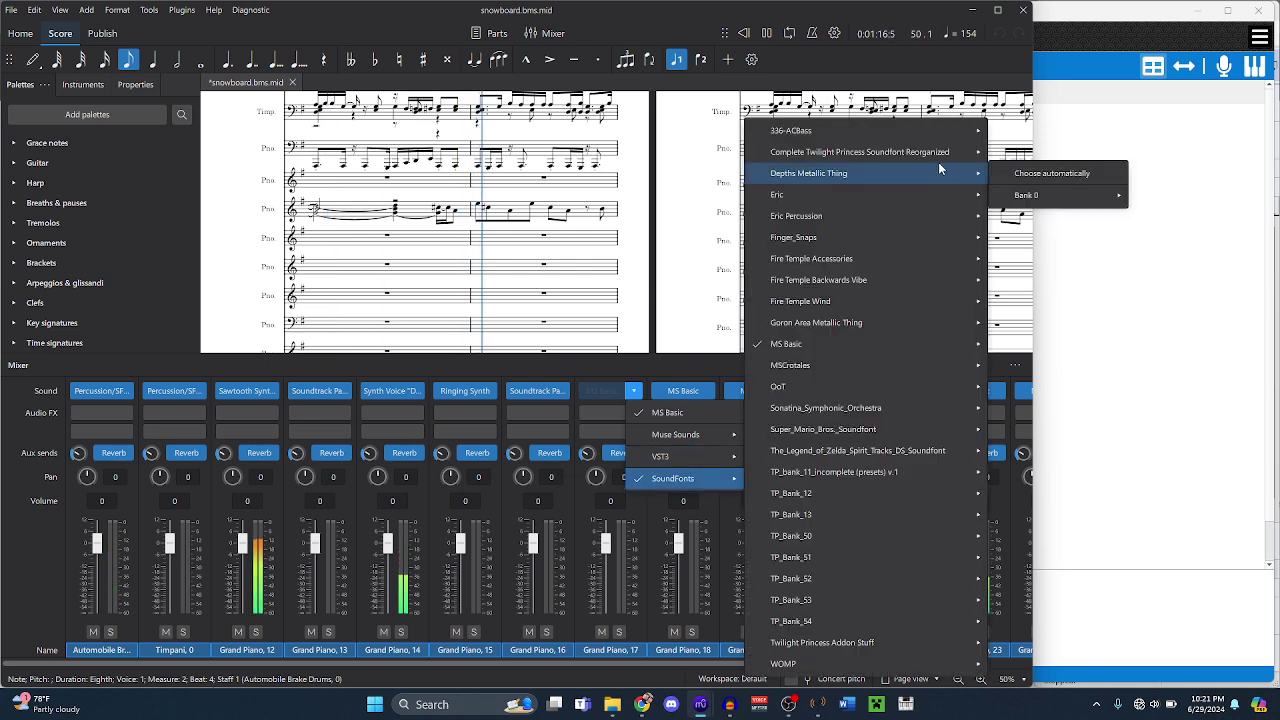
mouse_move(978, 148)
mouse_move(1090, 329)
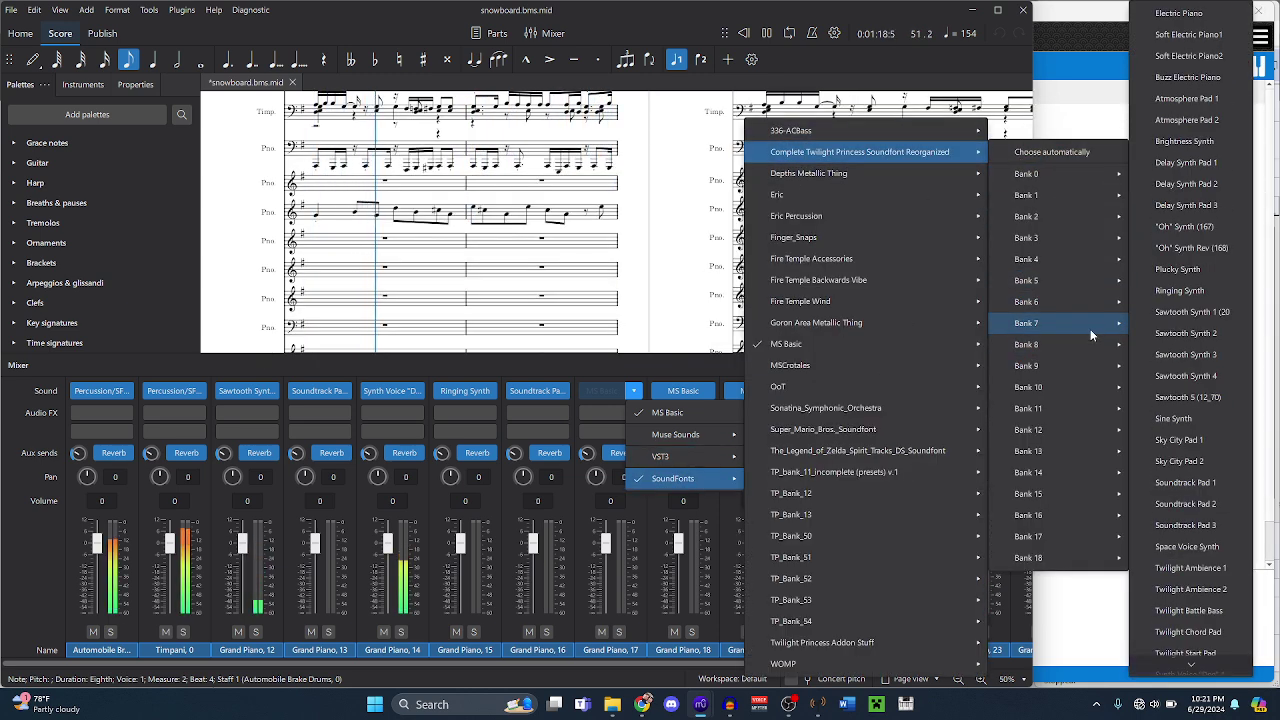
mouse_move(1088, 213)
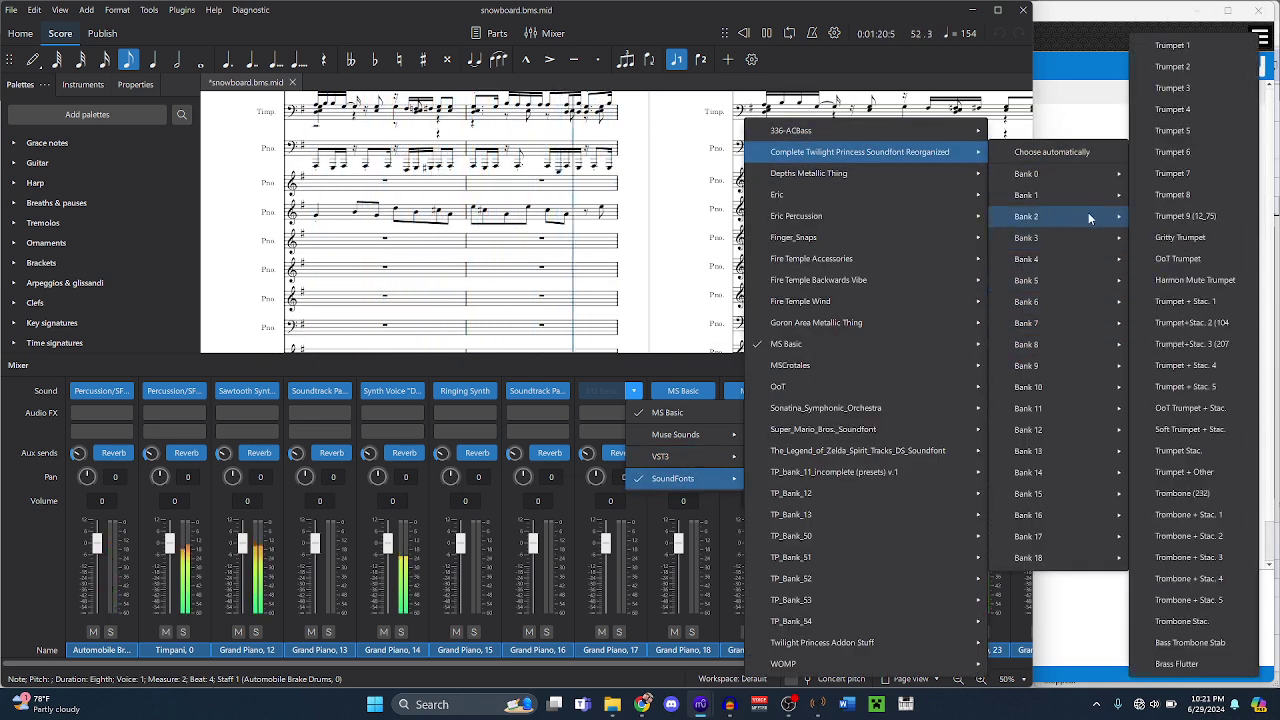
left_click(1181, 155)
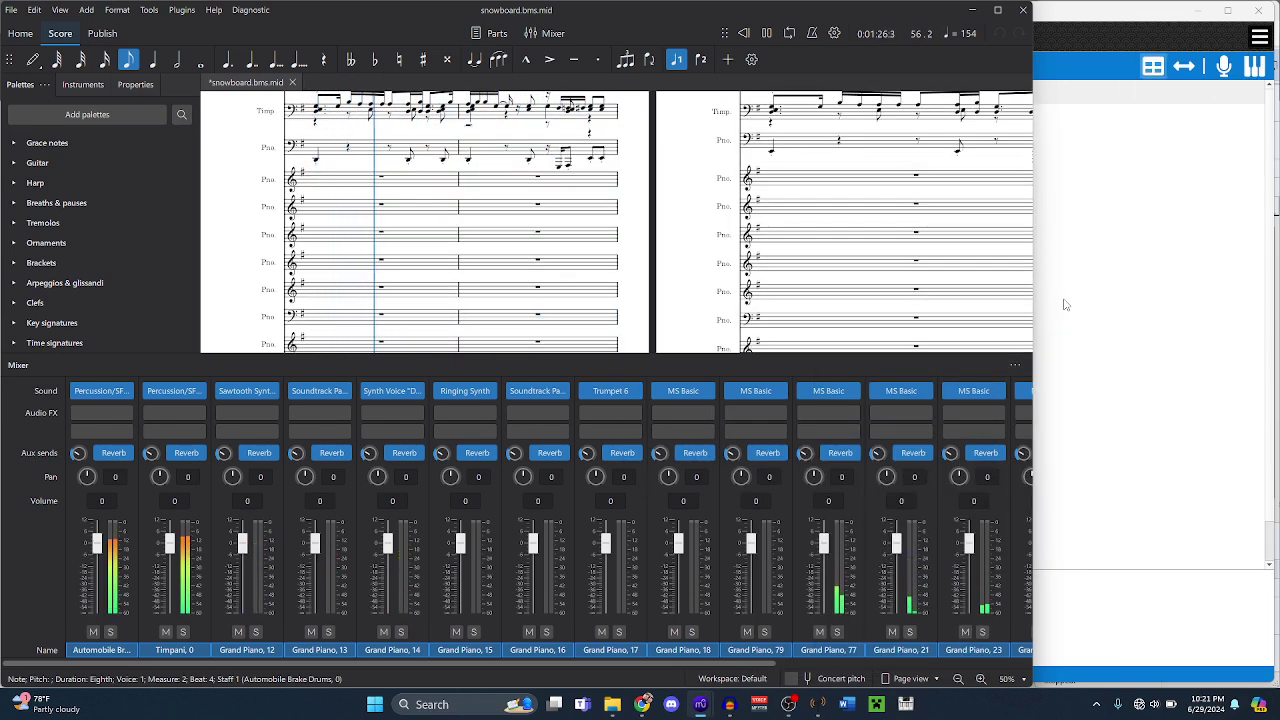
- Switch to Polyphone and look up preset 012:018 Reverse Cymbal 2 in the TP Bank12 soundfont
left_click(1064, 304)
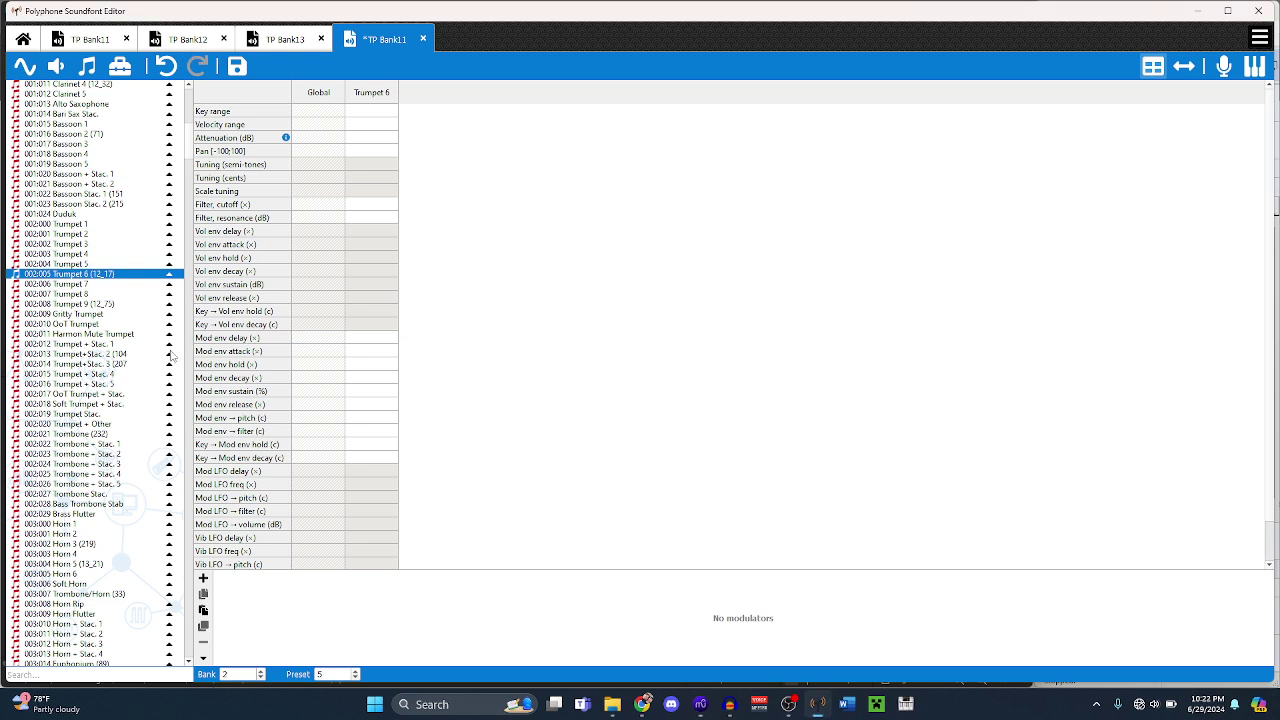
key("ctrl+Tab")
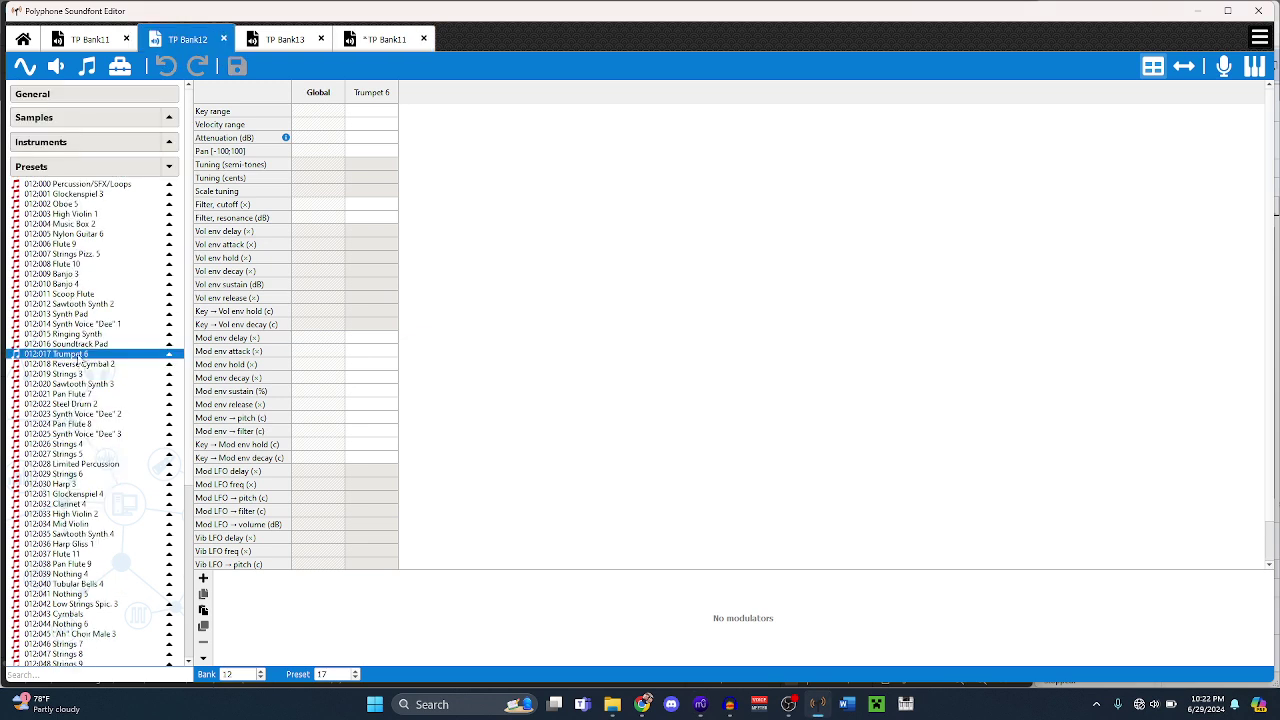
left_click(78, 365)
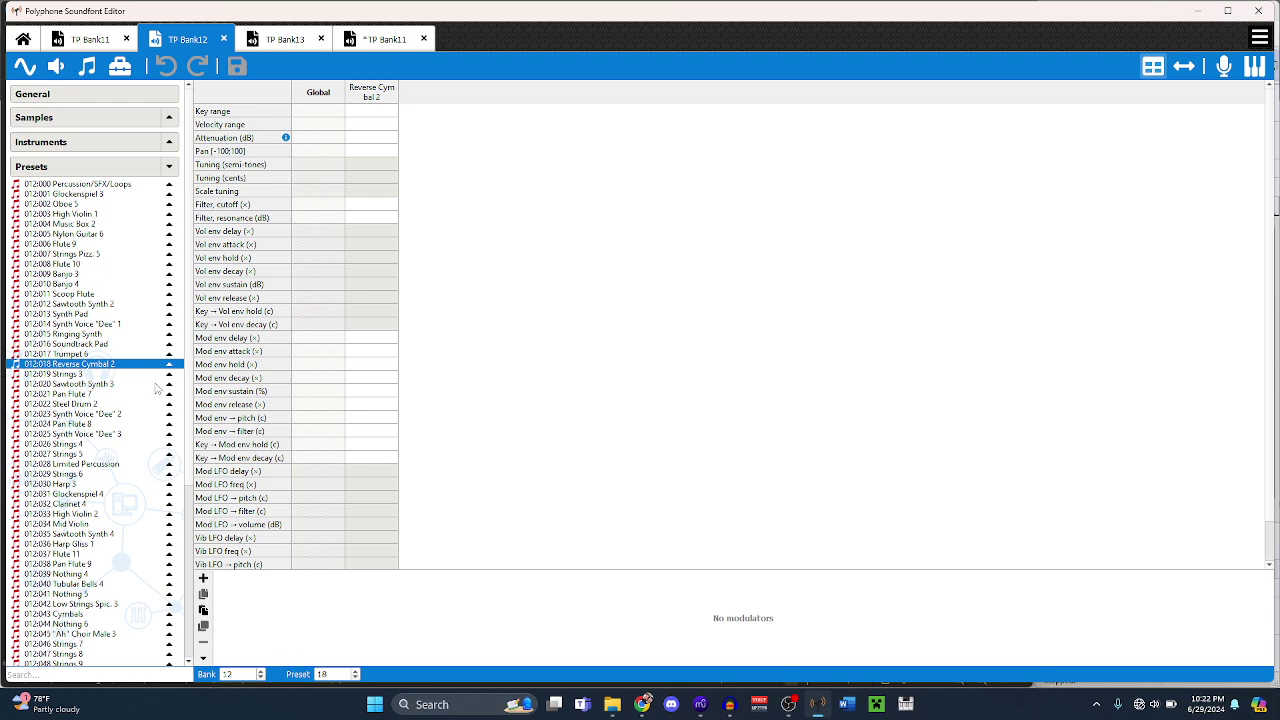
- Rename preset 005:009 Reverse Cymbal 2 in the last TP Bank11 soundfont as "Reverse Cym 2 (12_18"
key("ctrl+Tab")
scroll(125, 420, "down", 10)
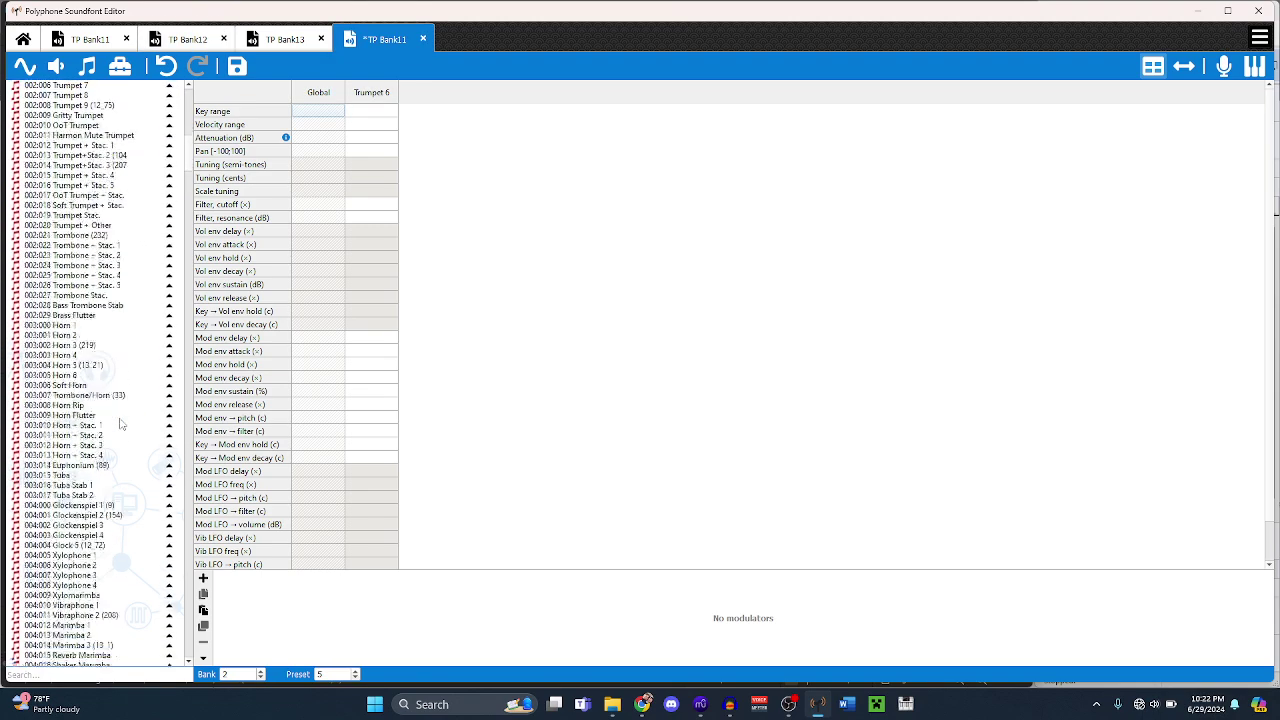
scroll(120, 424, "down", 15)
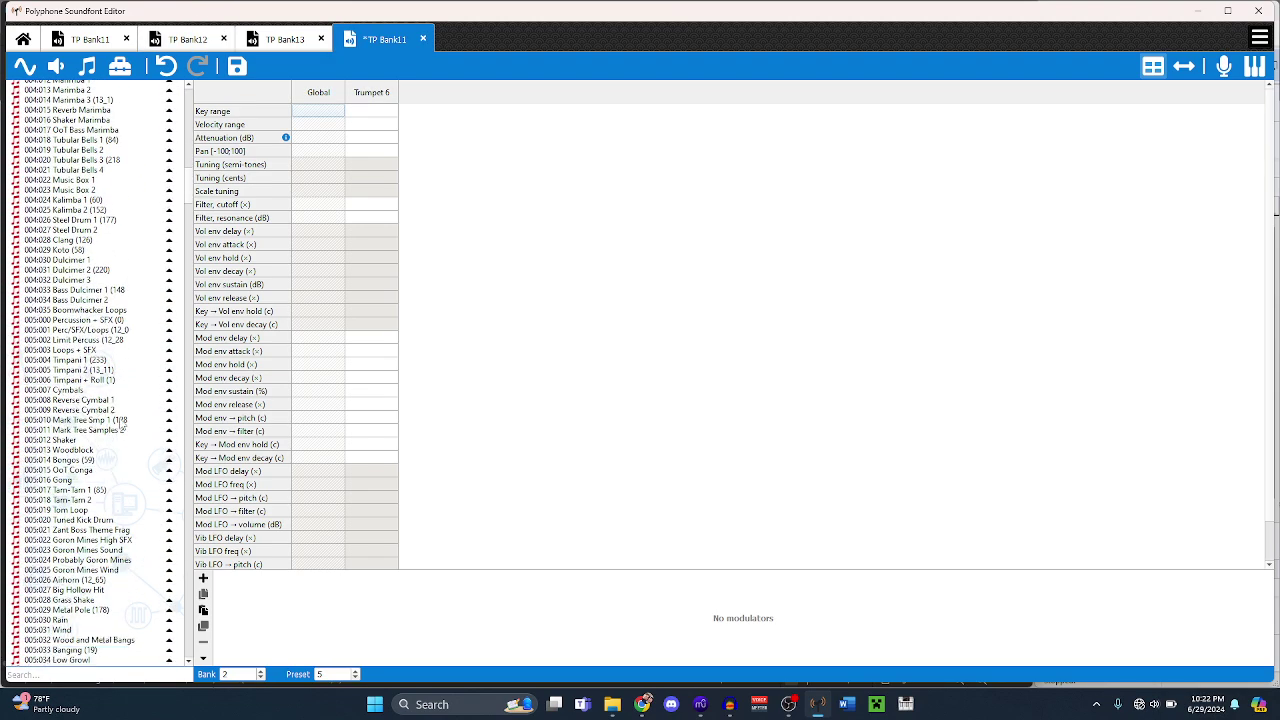
scroll(120, 424, "down", 12)
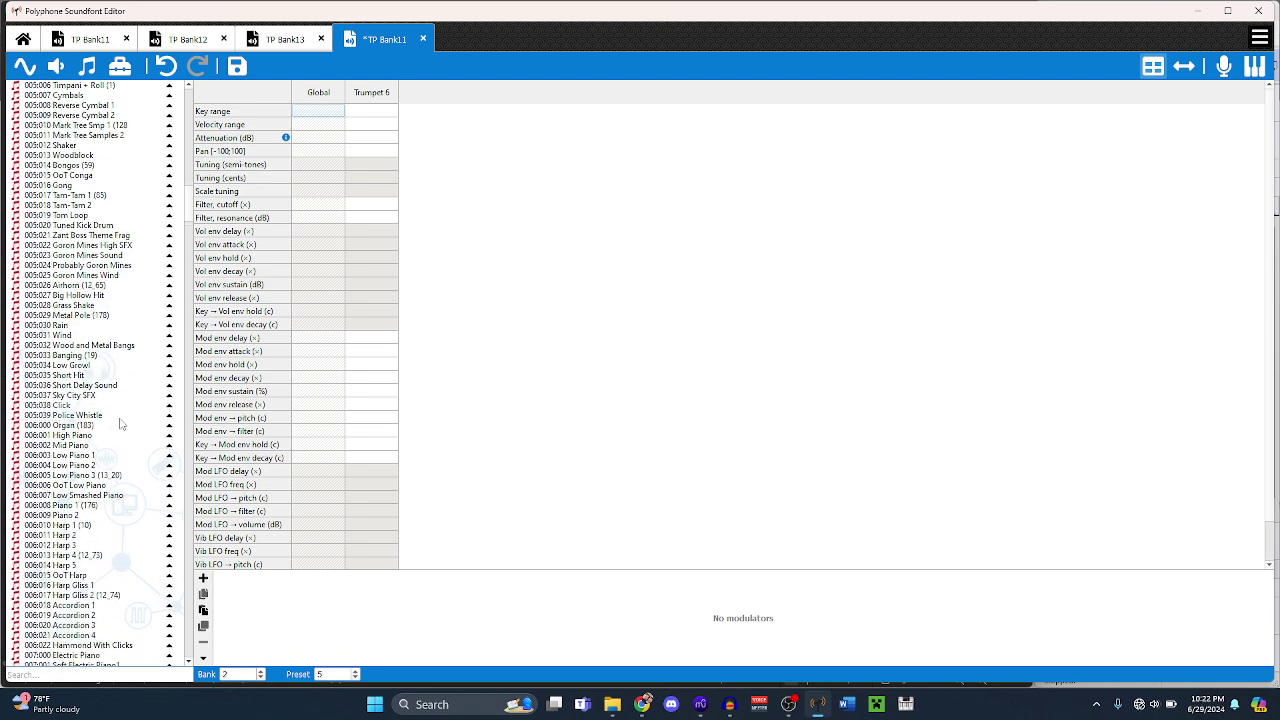
scroll(120, 424, "up", 12)
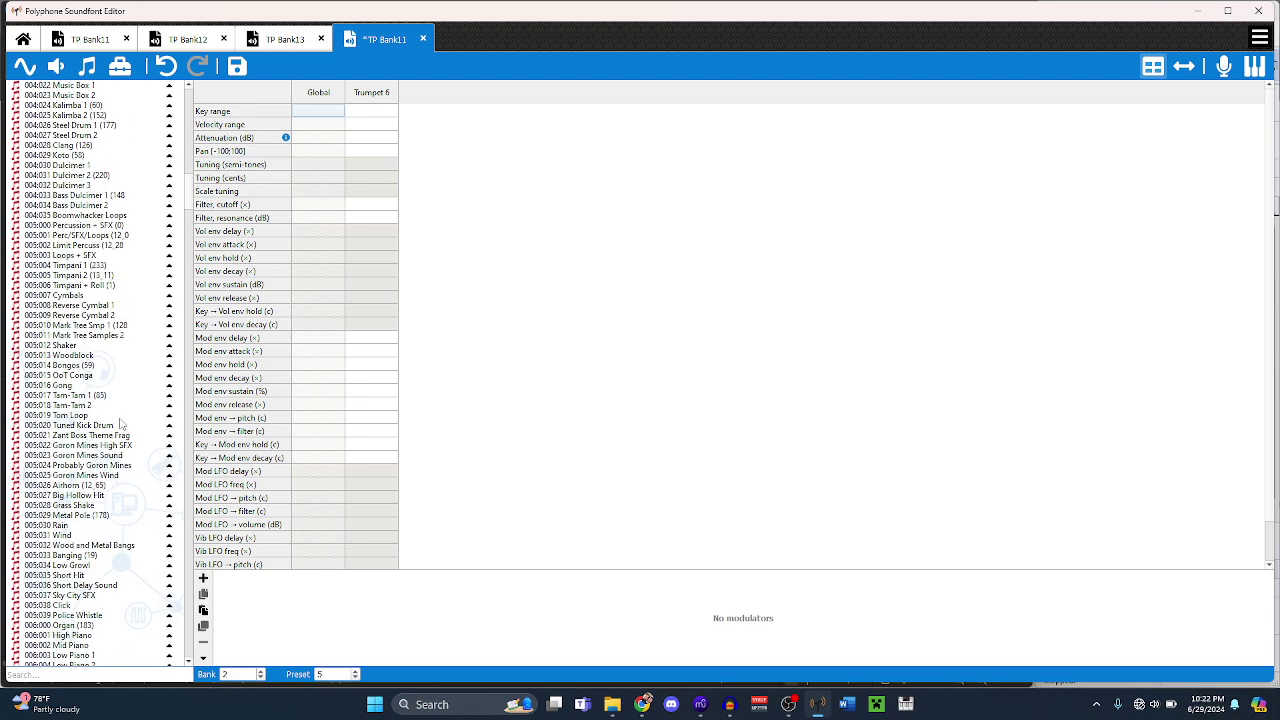
left_click(103, 316)
key("F2")
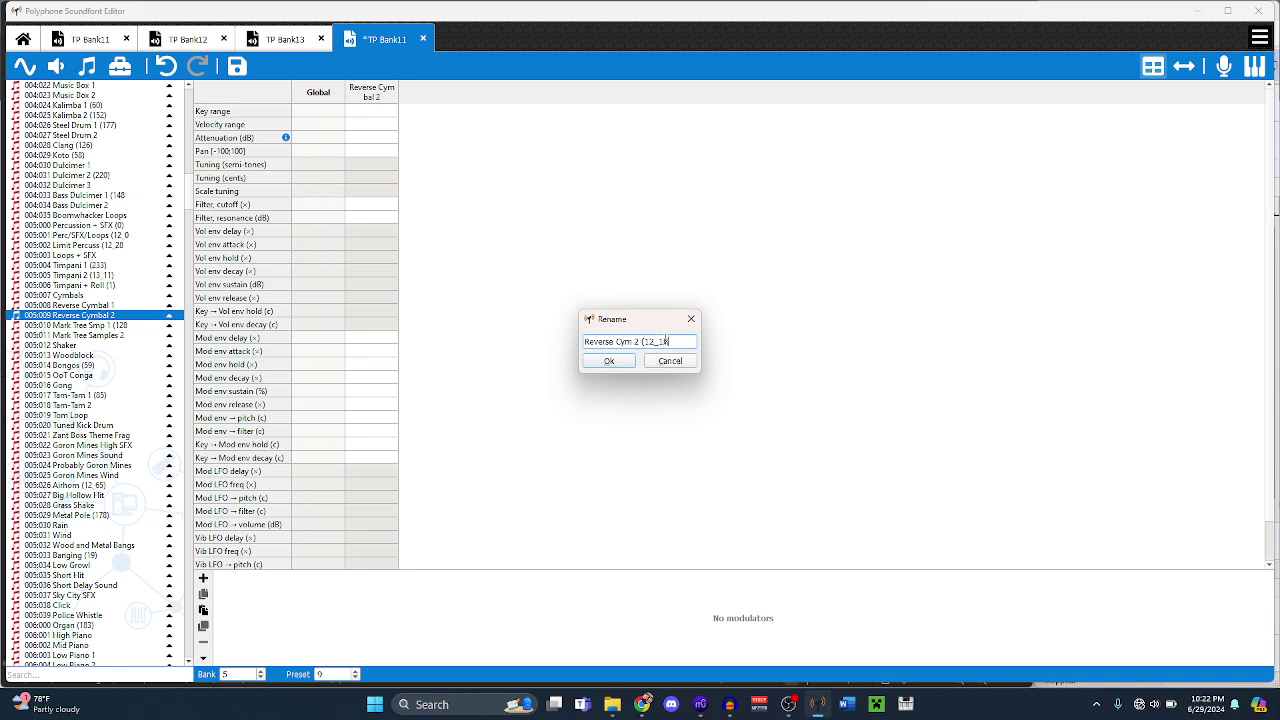
left_click(590, 362)
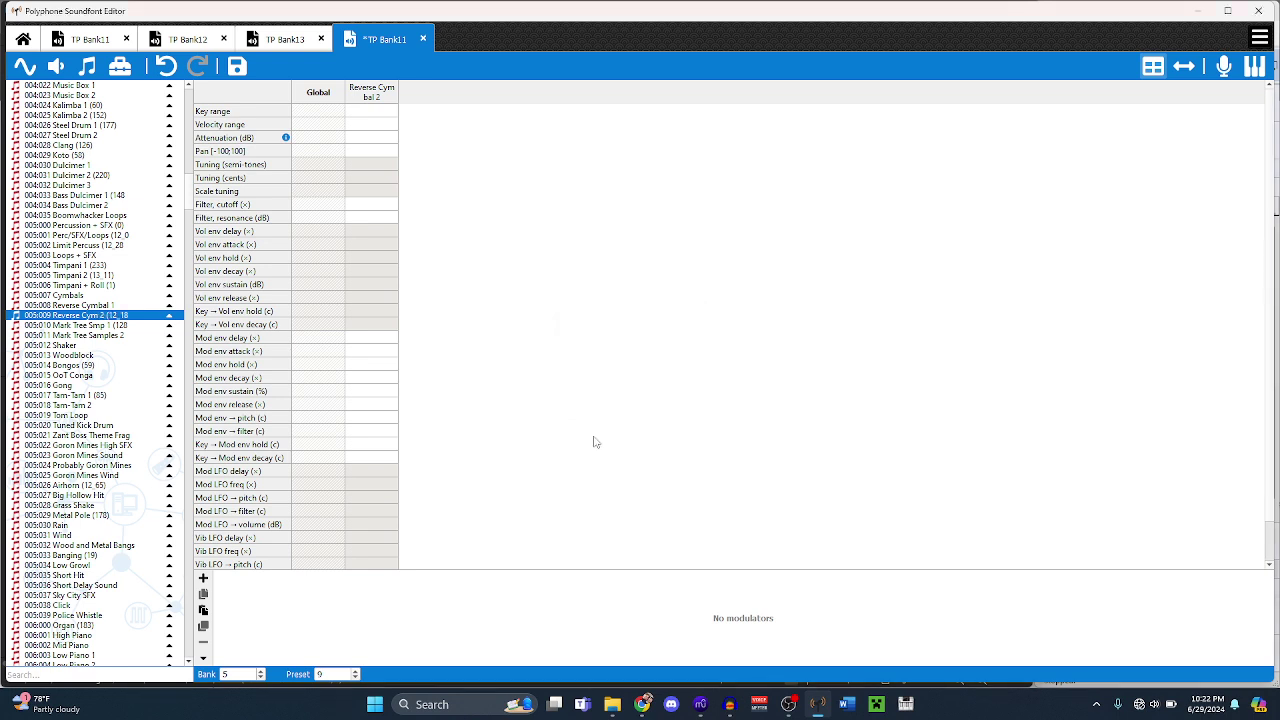
- Switch to the snowboard.bms.mid score and set Grand Piano, 18 to Reverse Cymbal 2 from Bank 5 of Complete Twilight Princess Soundfont Reorganized
mouse_move(700, 704)
left_click(772, 625)
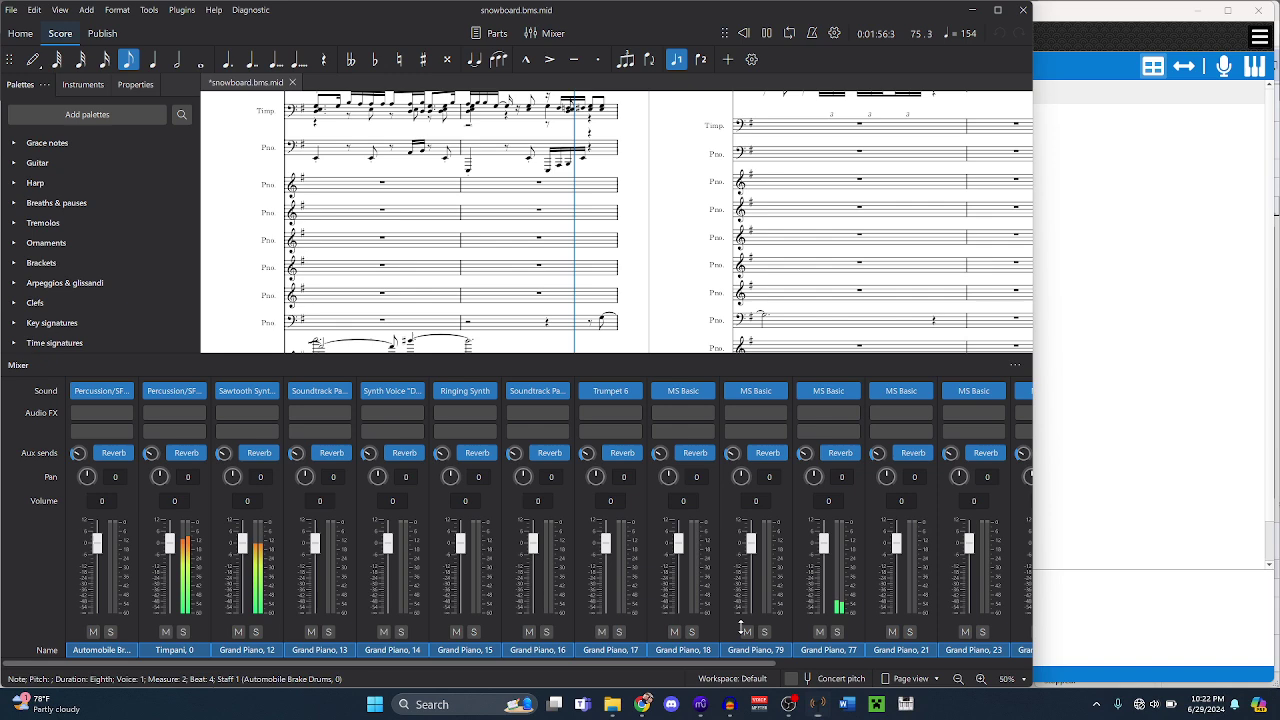
left_click(706, 391)
mouse_move(757, 480)
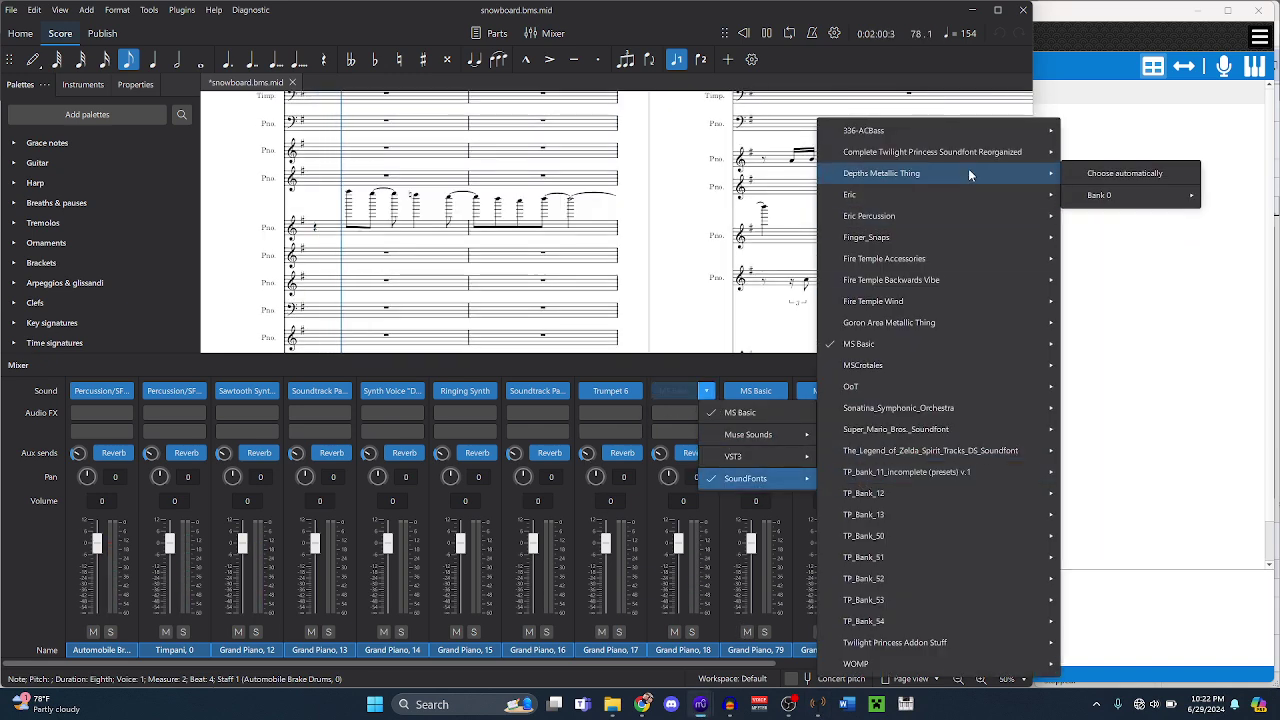
mouse_move(1021, 152)
mouse_move(1121, 324)
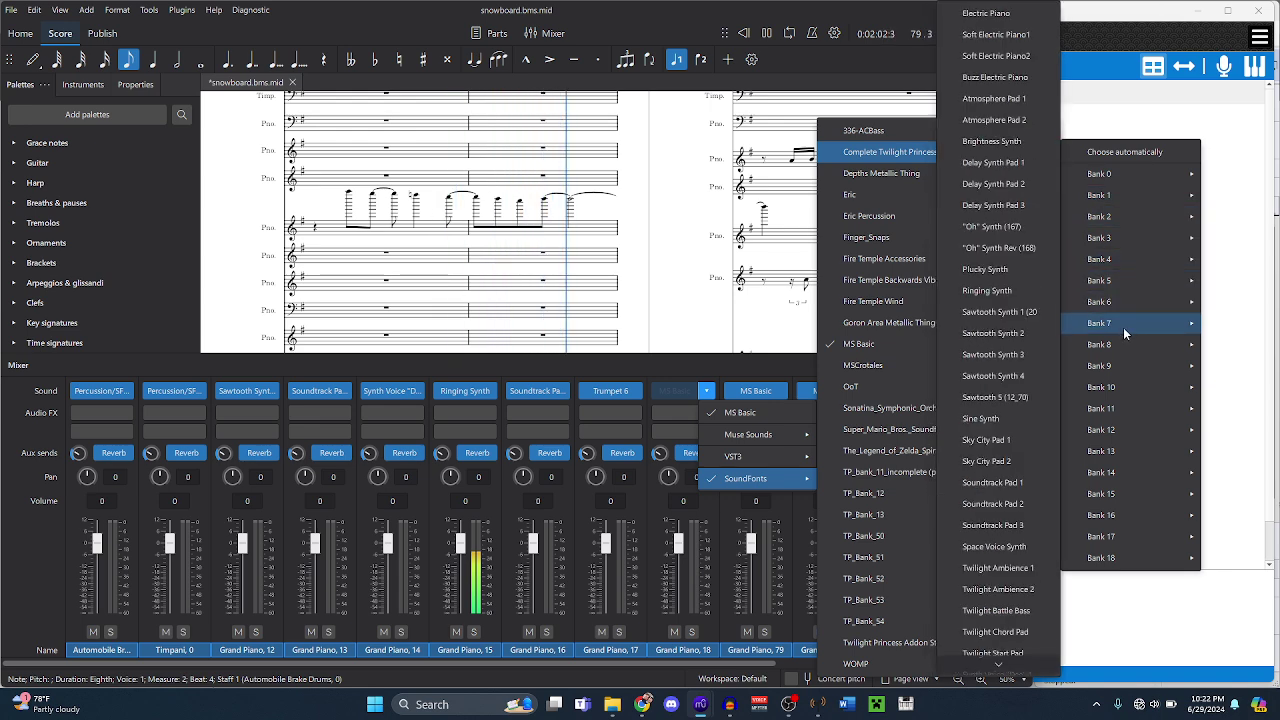
mouse_move(1115, 281)
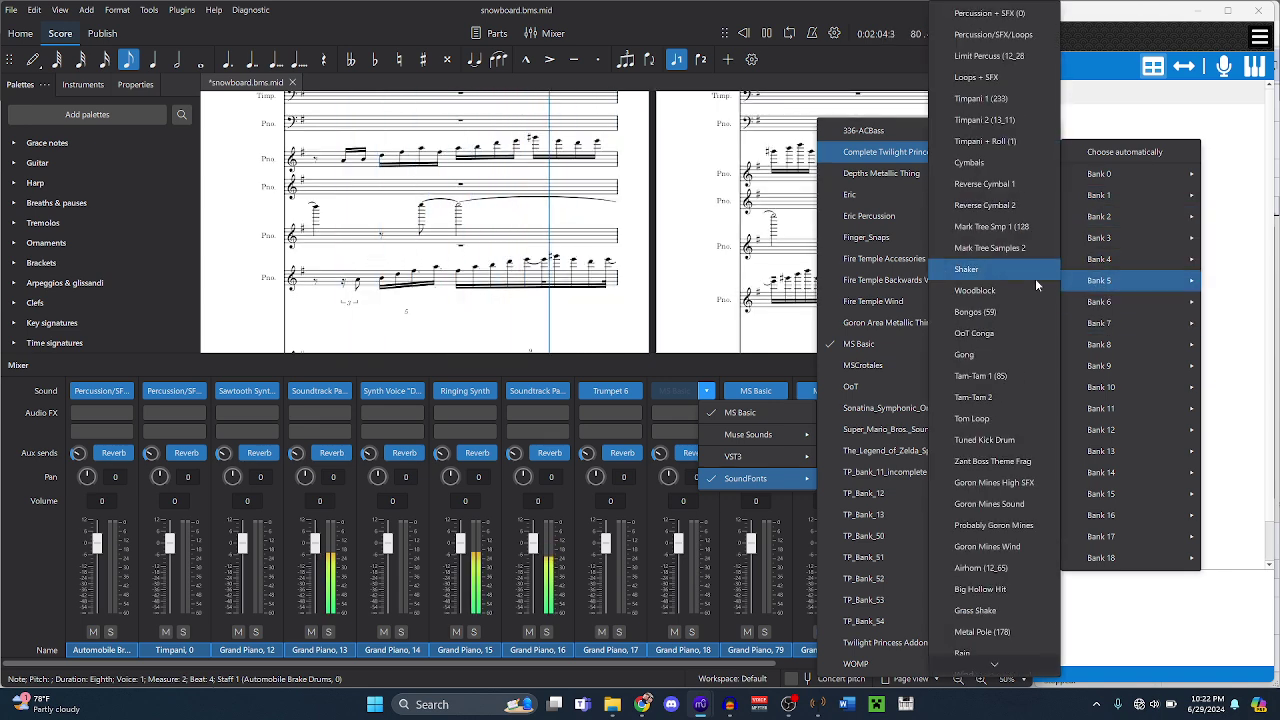
left_click(995, 206)
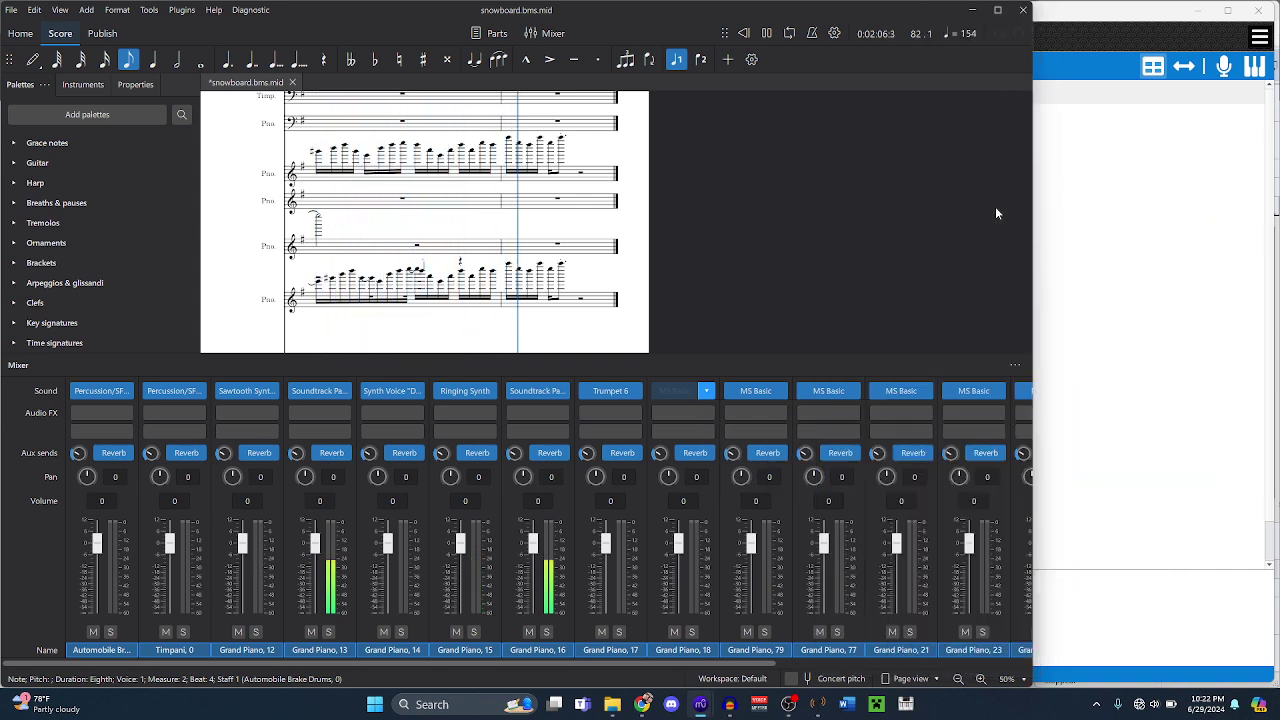
- Rewind the score's playback to the beginning, switch to Polyphone and look up preset 012:079 High Violin 4 in the TP Bank12 soundfont
left_click(742, 35)
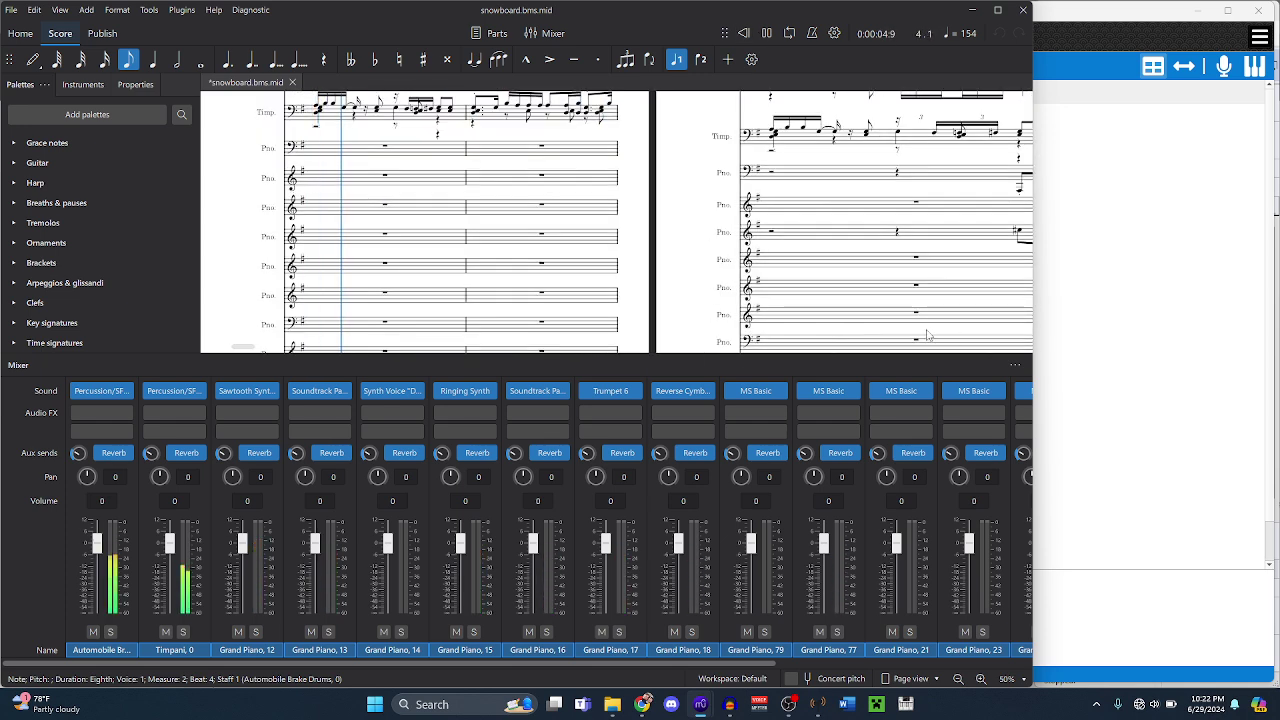
left_click(1098, 352)
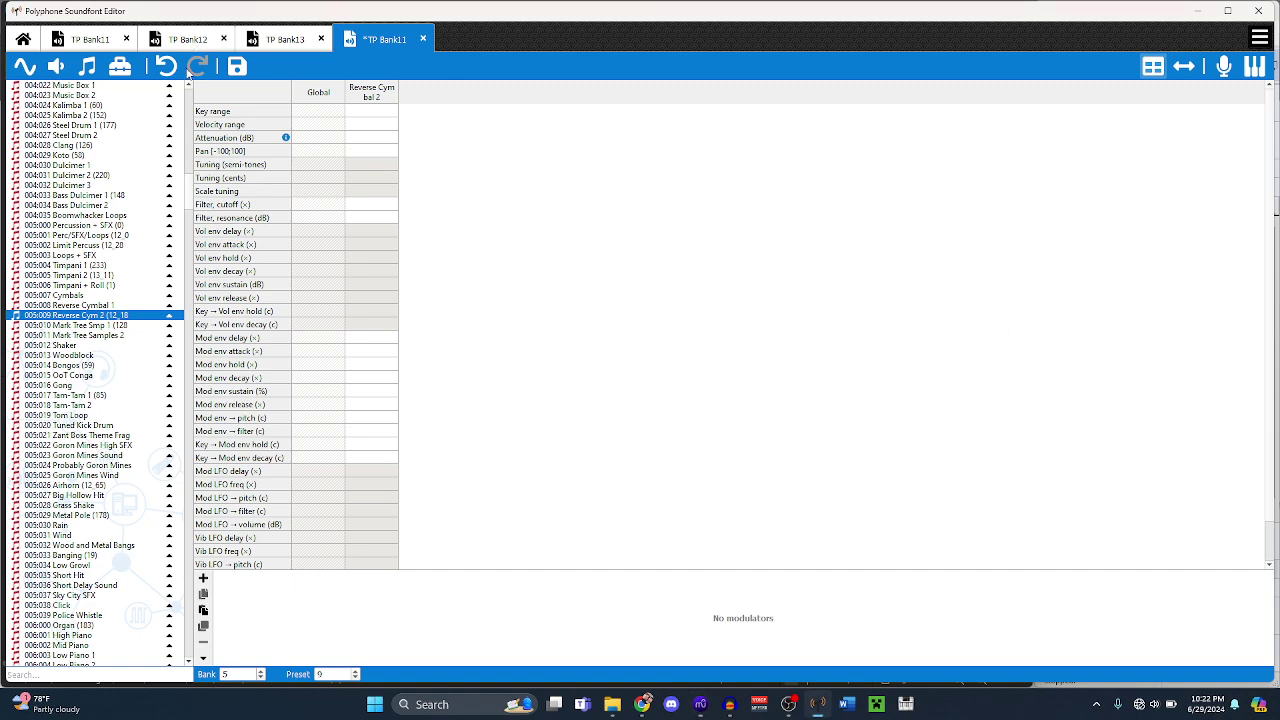
key("ctrl+Tab")
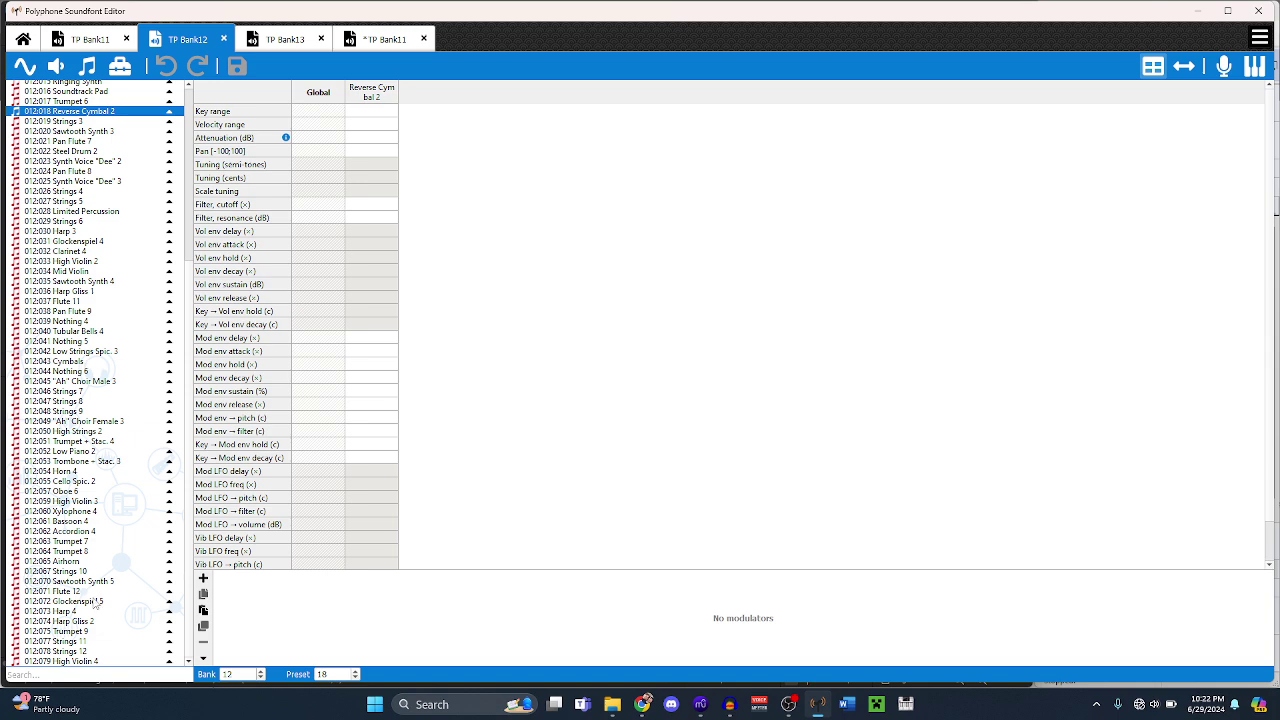
left_click(76, 661)
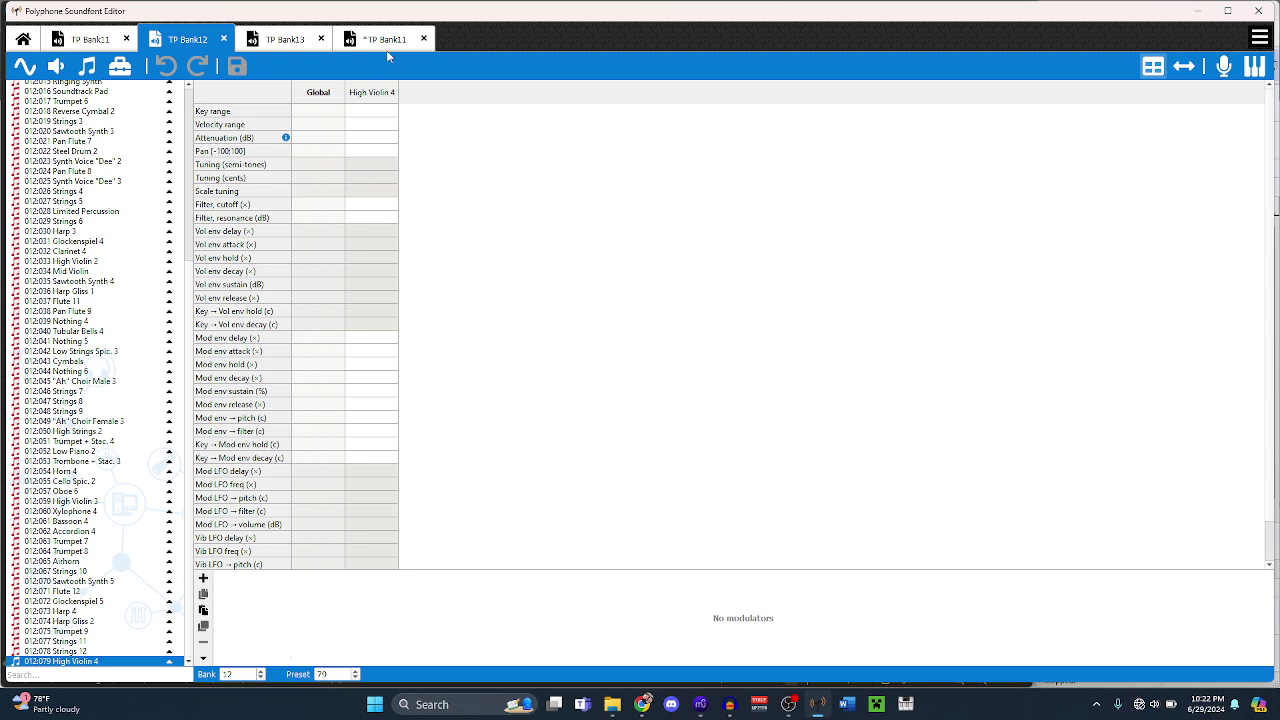
- Rename preset 010:003 High Violin 4 in the last TP Bank11 soundfont as "High Violin 4 (12_79"
key("ctrl+Tab")
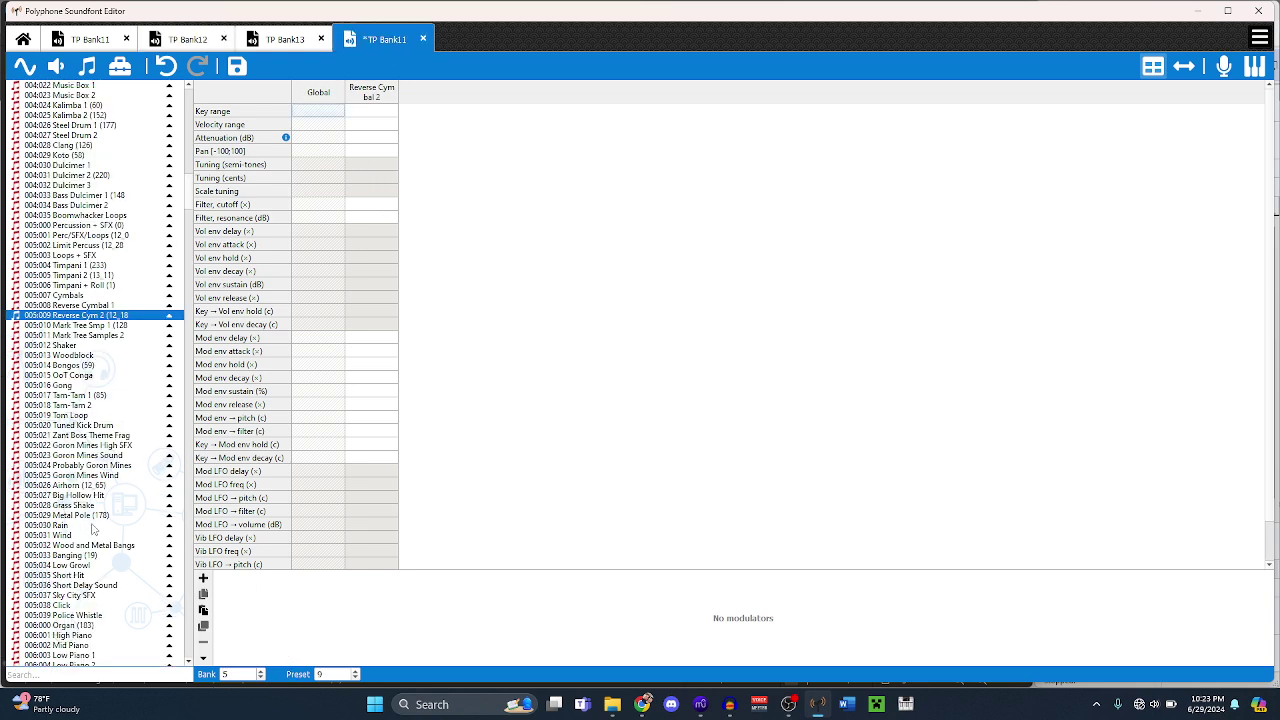
scroll(92, 529, "down", 20)
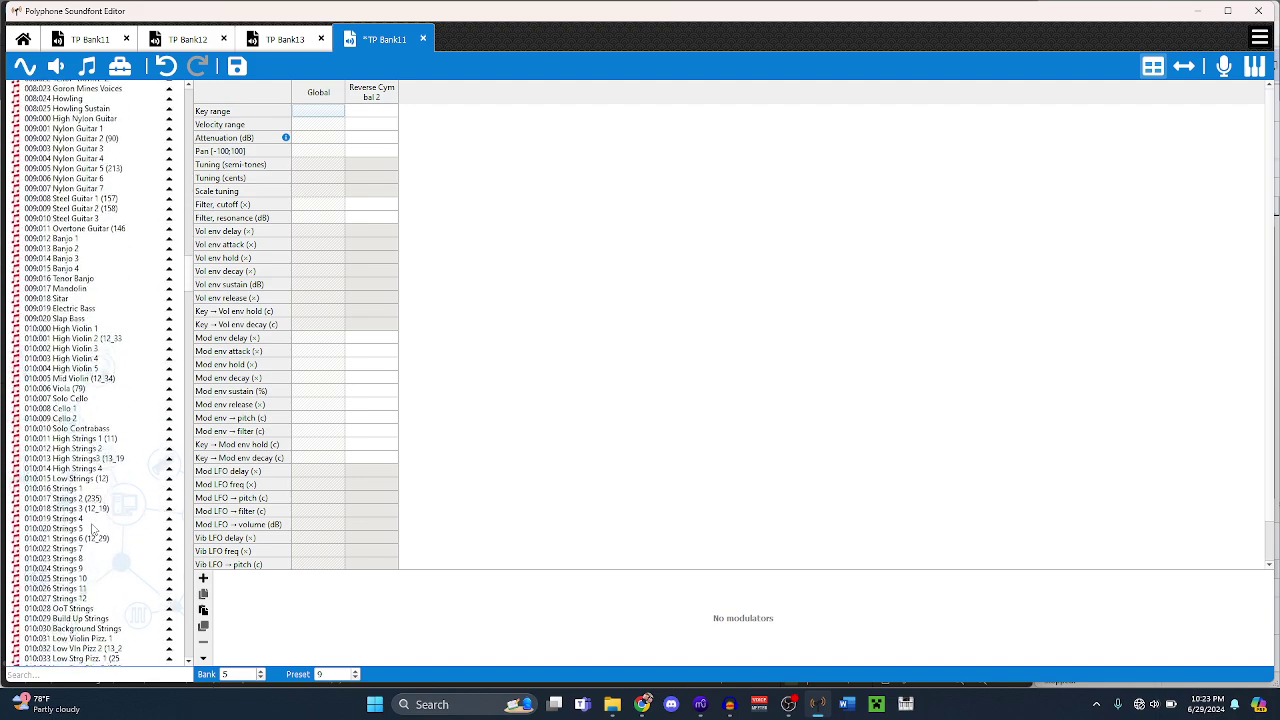
left_click(107, 358)
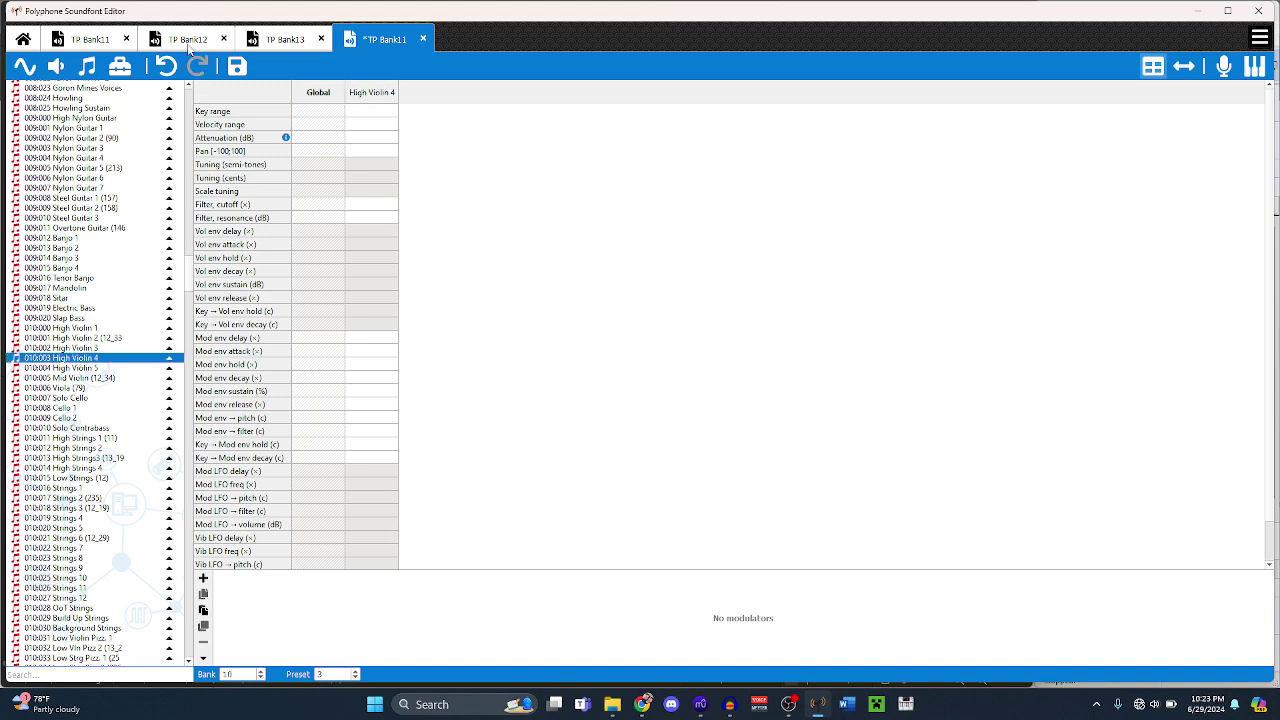
key("ctrl+shift+Tab")
key("ctrl+shift+Tab")
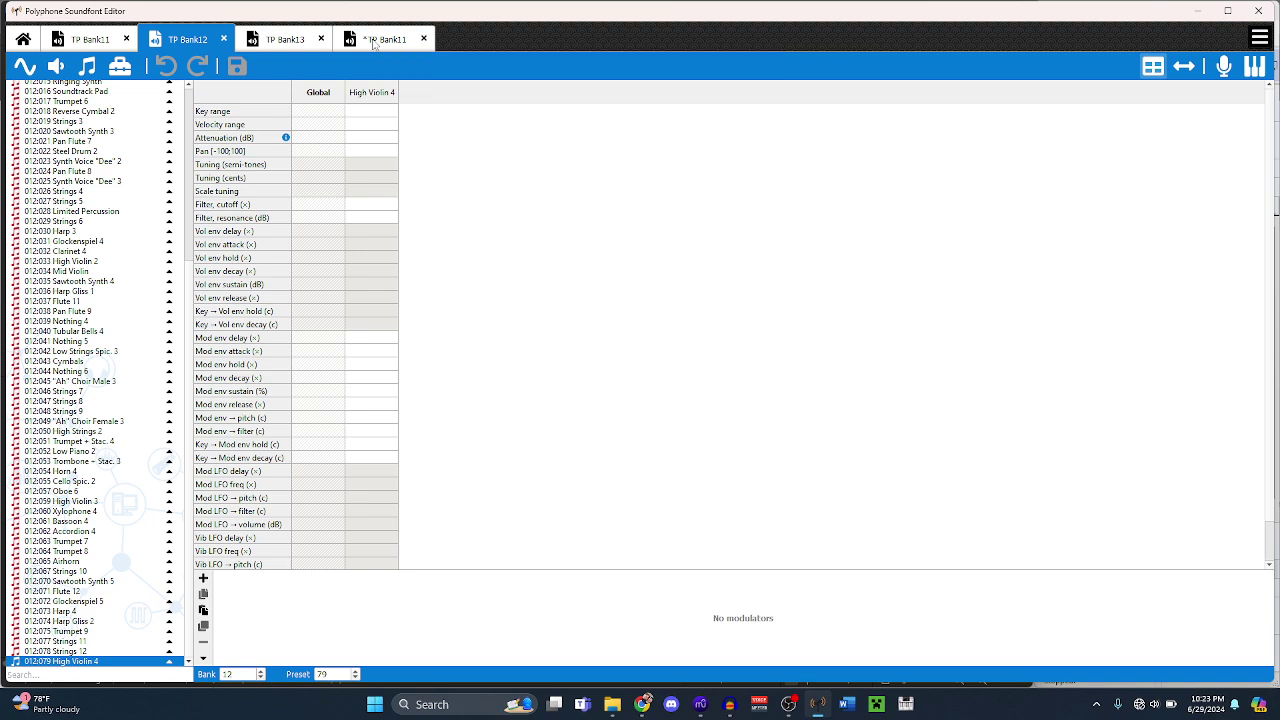
left_click(373, 40)
key("F2")
key("End")
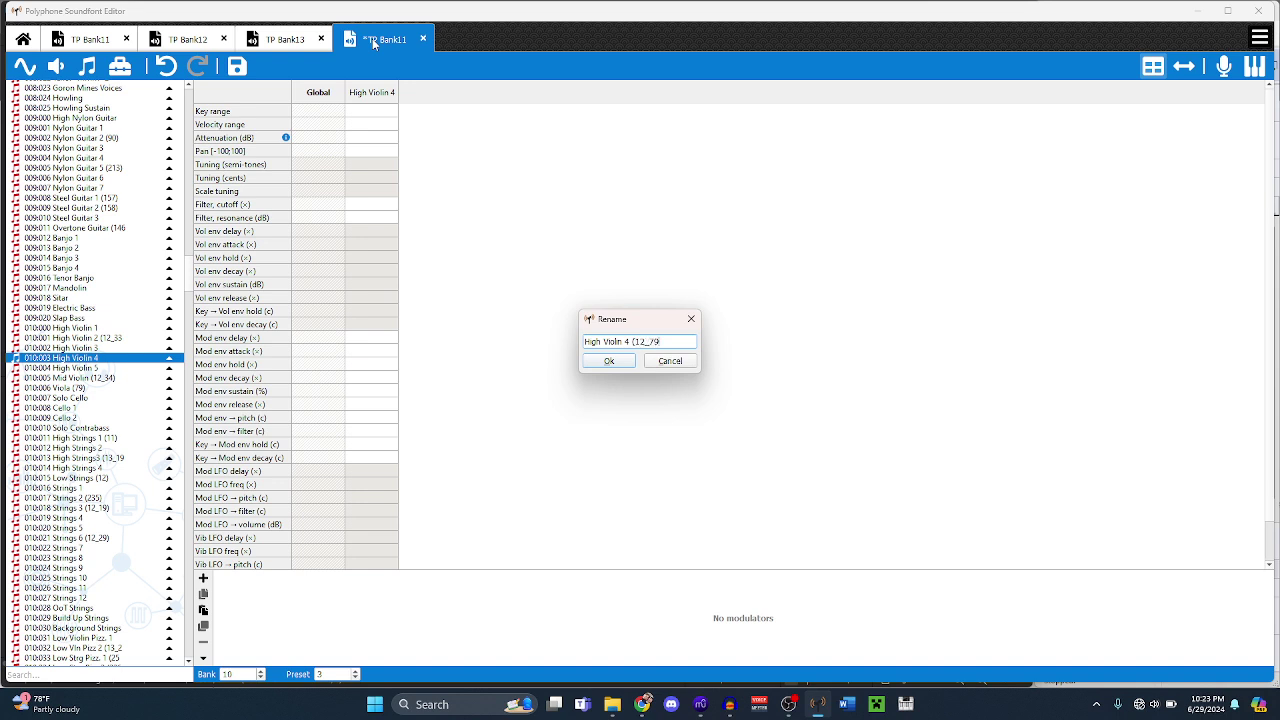
left_click(609, 361)
- Switch to the snowboard.bms.mid score and set Grand Piano, 79 to High Violin 4 from Bank 10 of Complete Twilight Princess Soundfont Reorganized
mouse_move(700, 704)
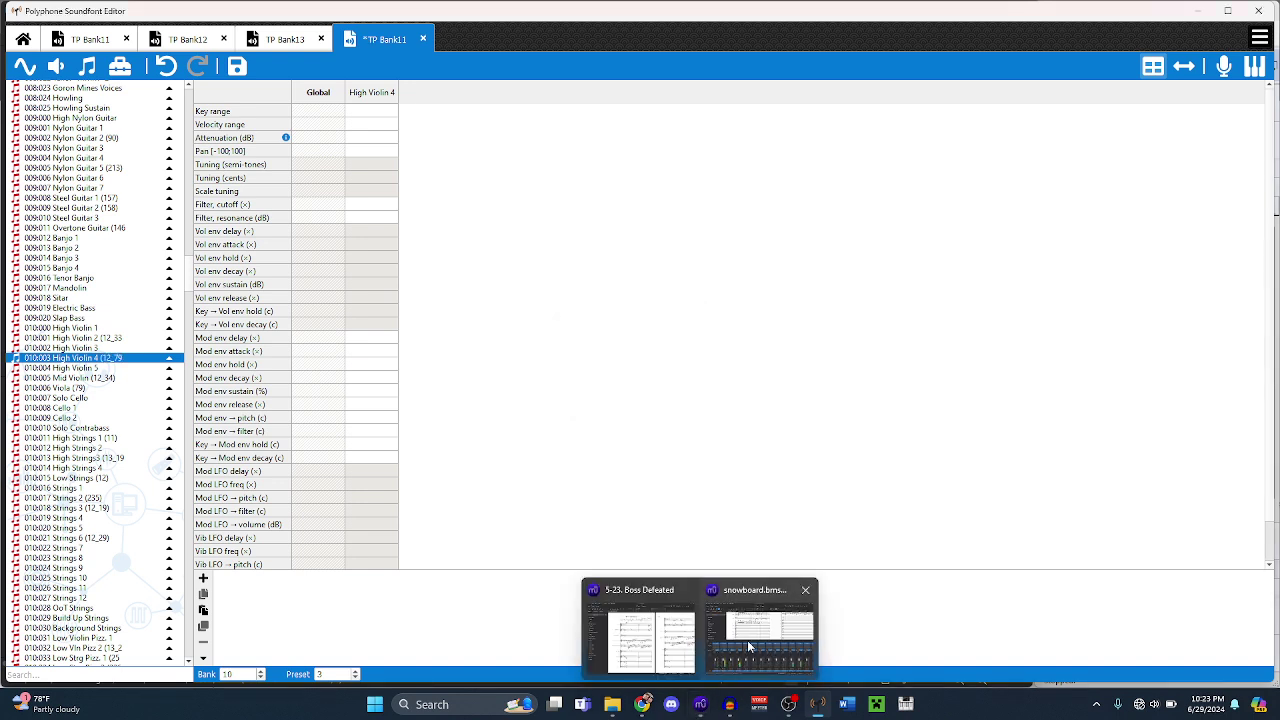
left_click(661, 597)
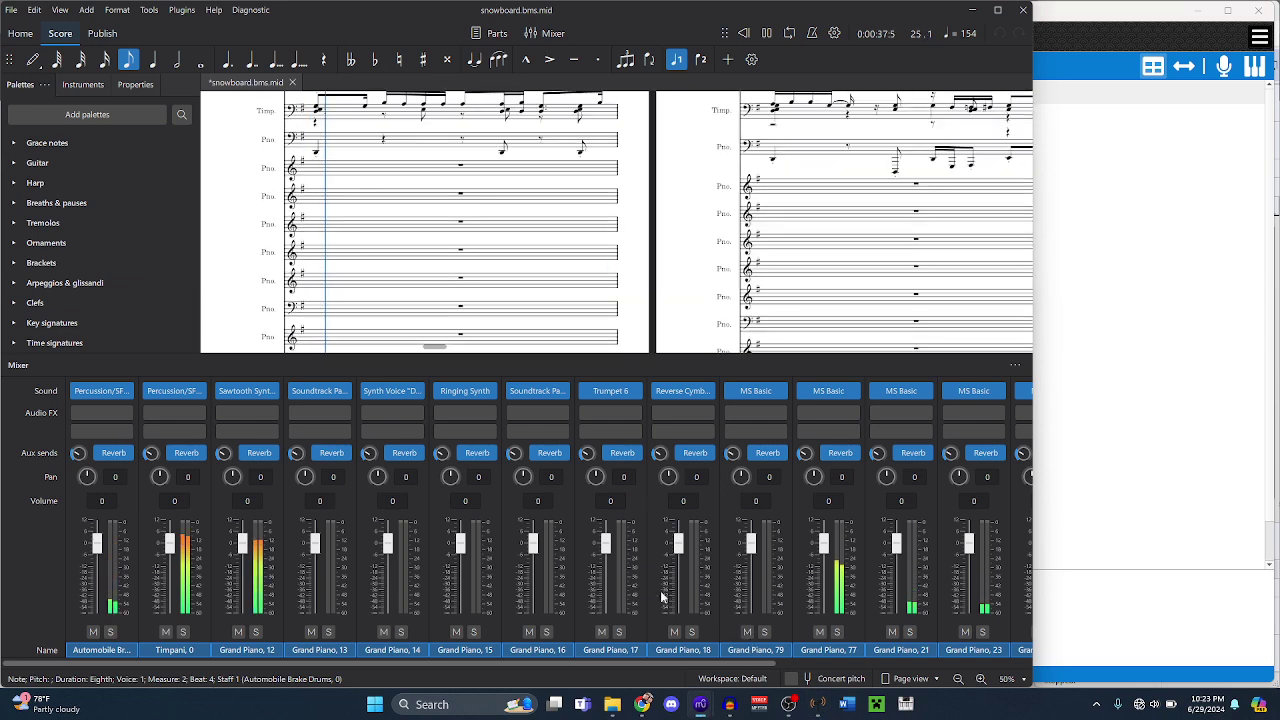
left_click(779, 391)
mouse_move(818, 481)
mouse_move(960, 152)
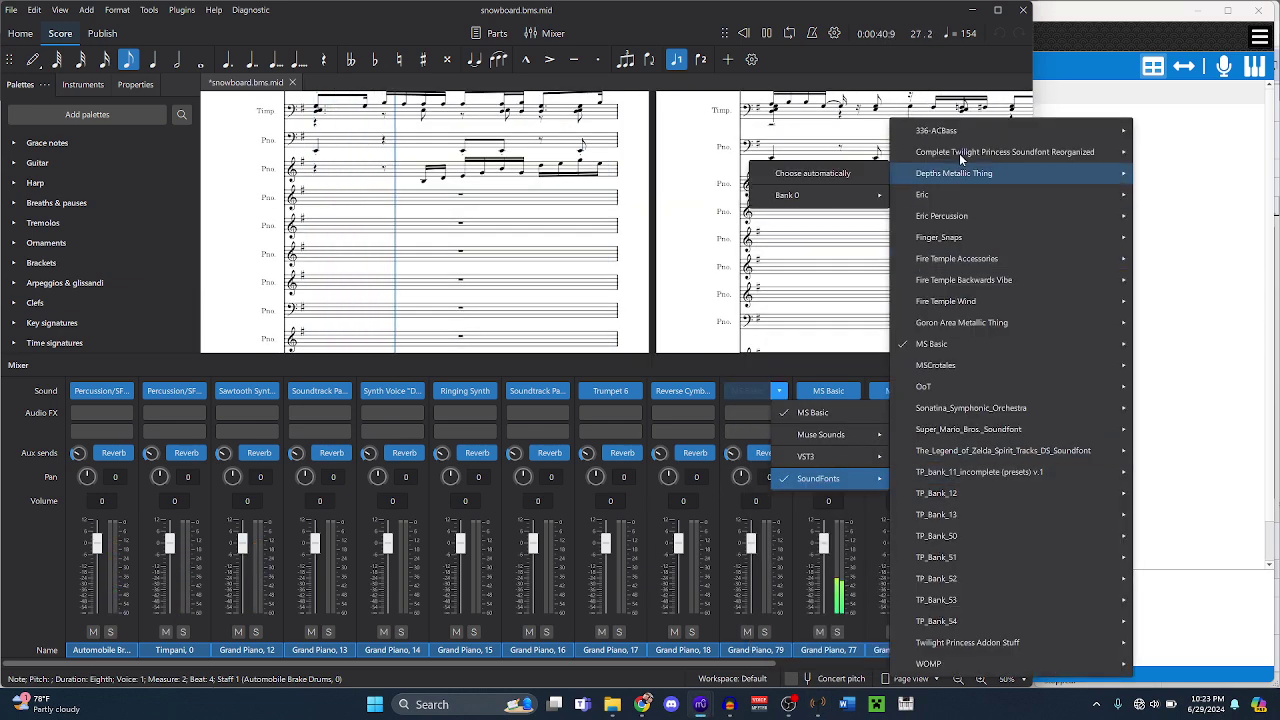
mouse_move(761, 394)
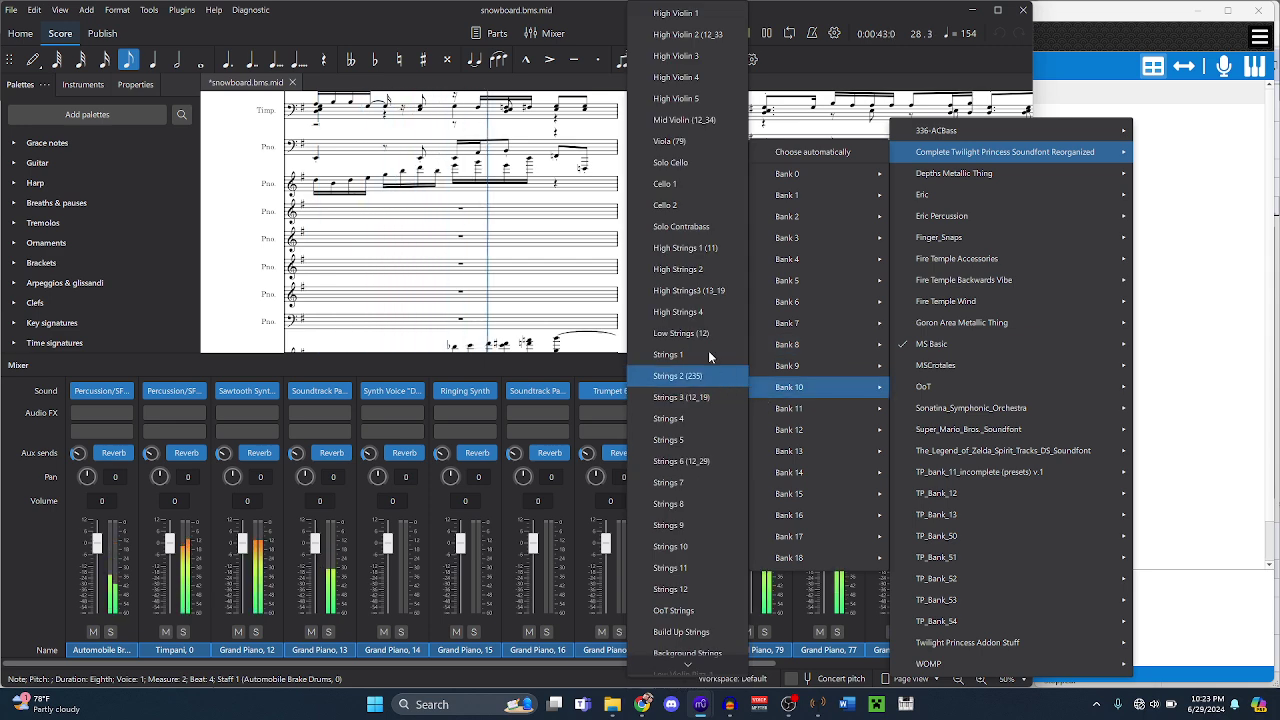
left_click(688, 77)
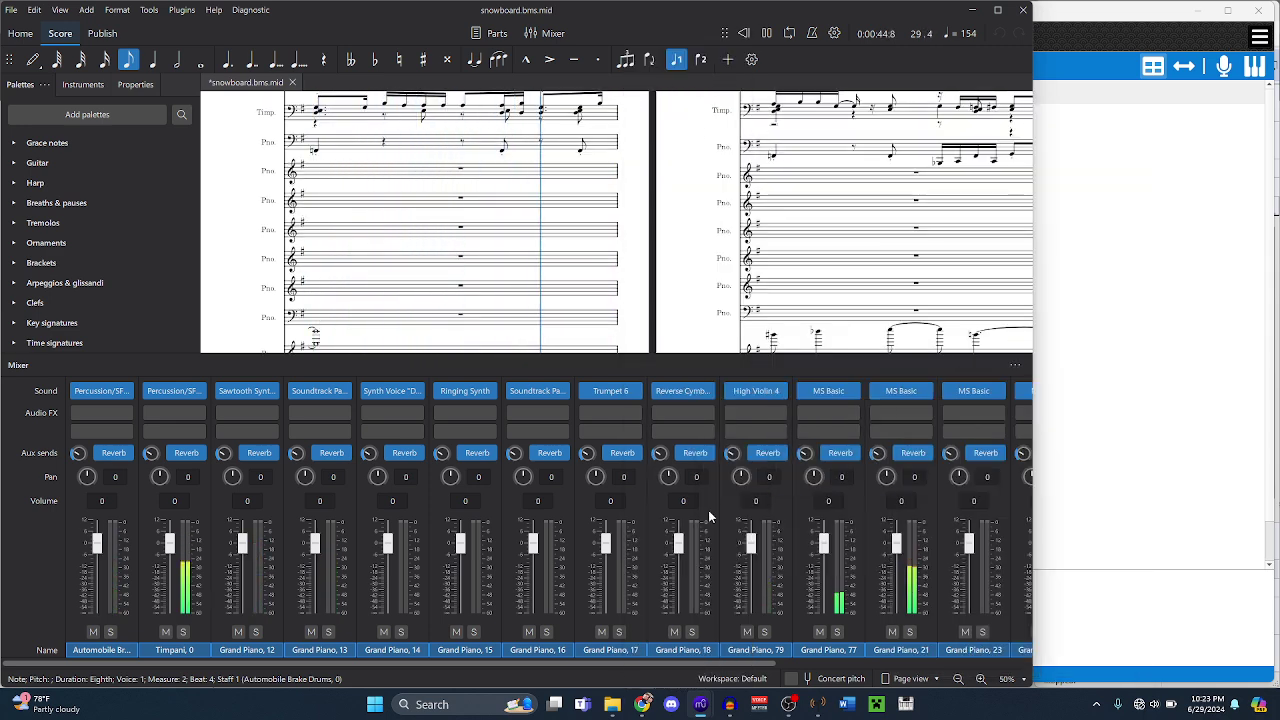
- Switch to Polyphone and look up preset 012:077 Strings 11 in the TP Bank12 soundfont
left_click_drag(714, 663, 935, 664)
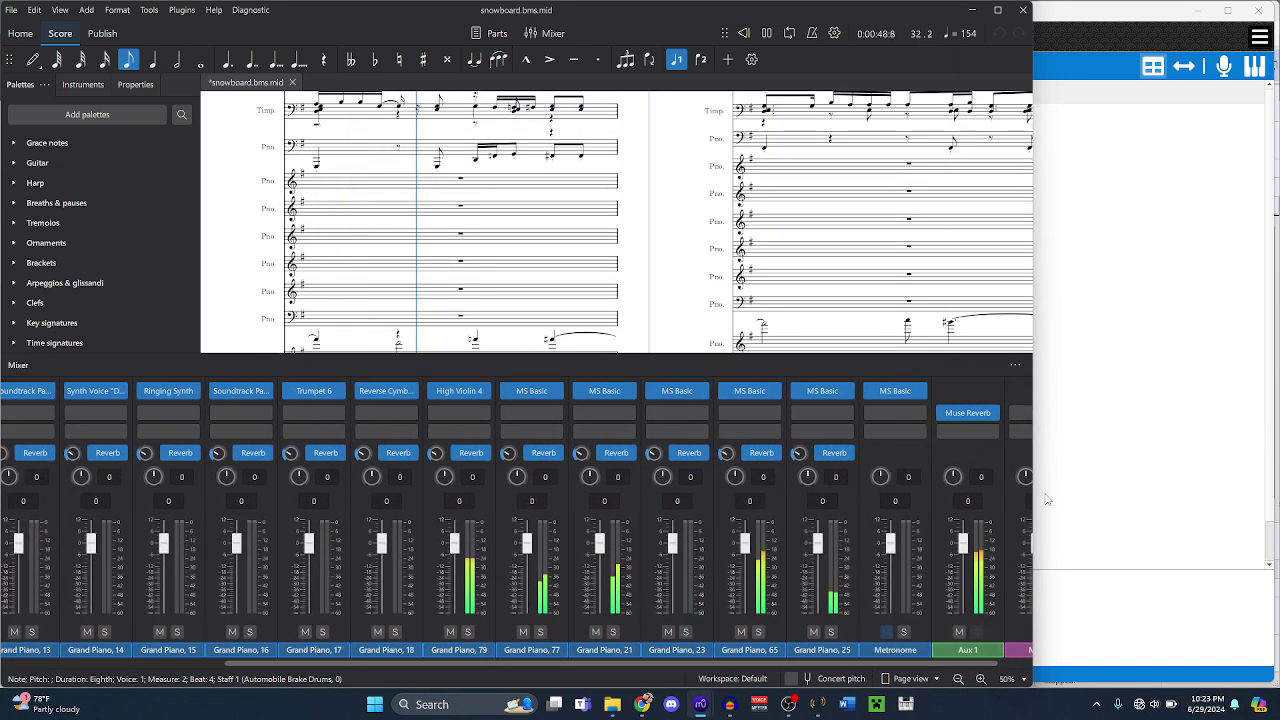
left_click(1115, 447)
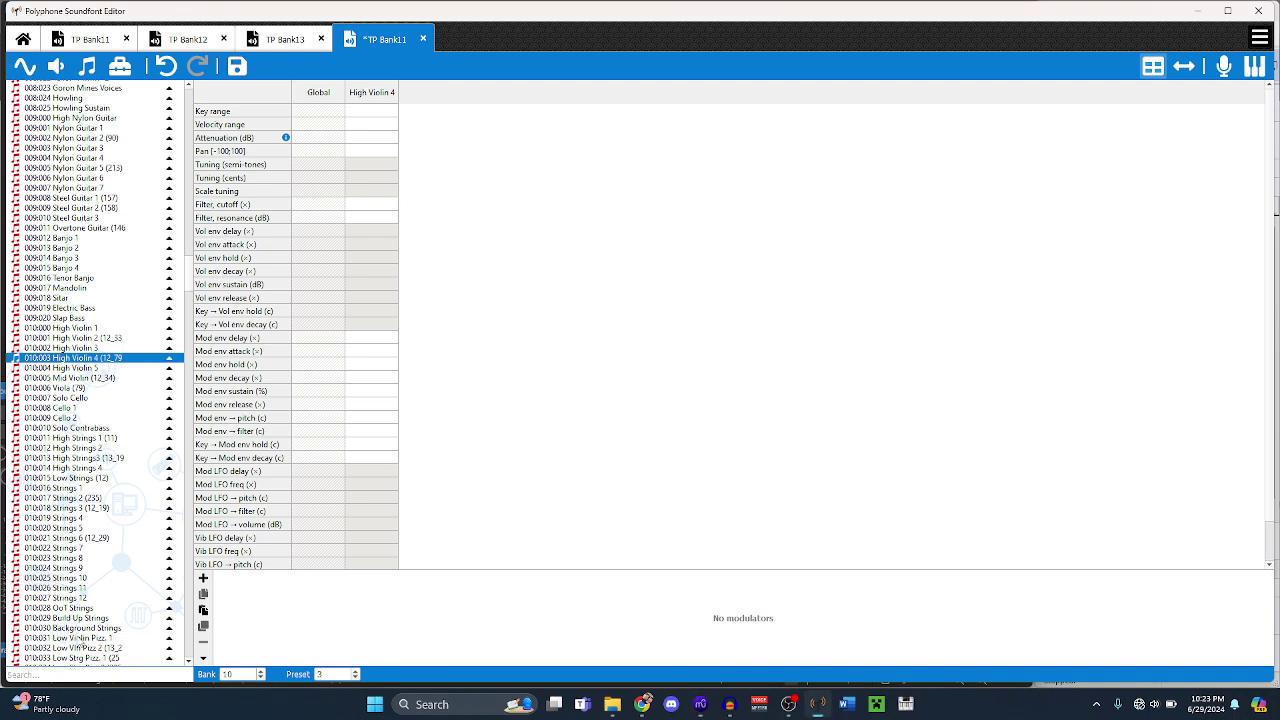
key("ctrl+shift+Tab")
key("ctrl+shift+Tab")
left_click(84, 641)
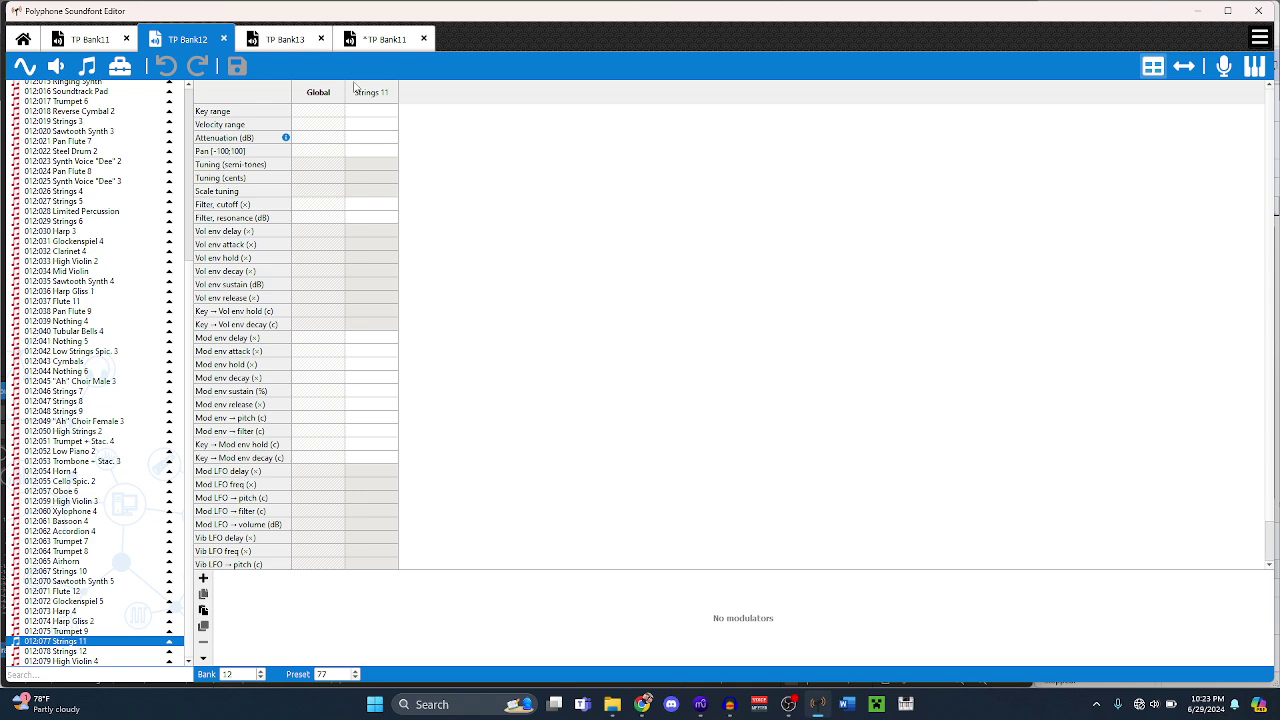
- Rename preset 010:026 Strings 11 in the last TP Bank11 soundfont as "Strings 11 (12_77)" and recheck its number in TP Bank12
key("ctrl+Tab")
key("ctrl+Tab")
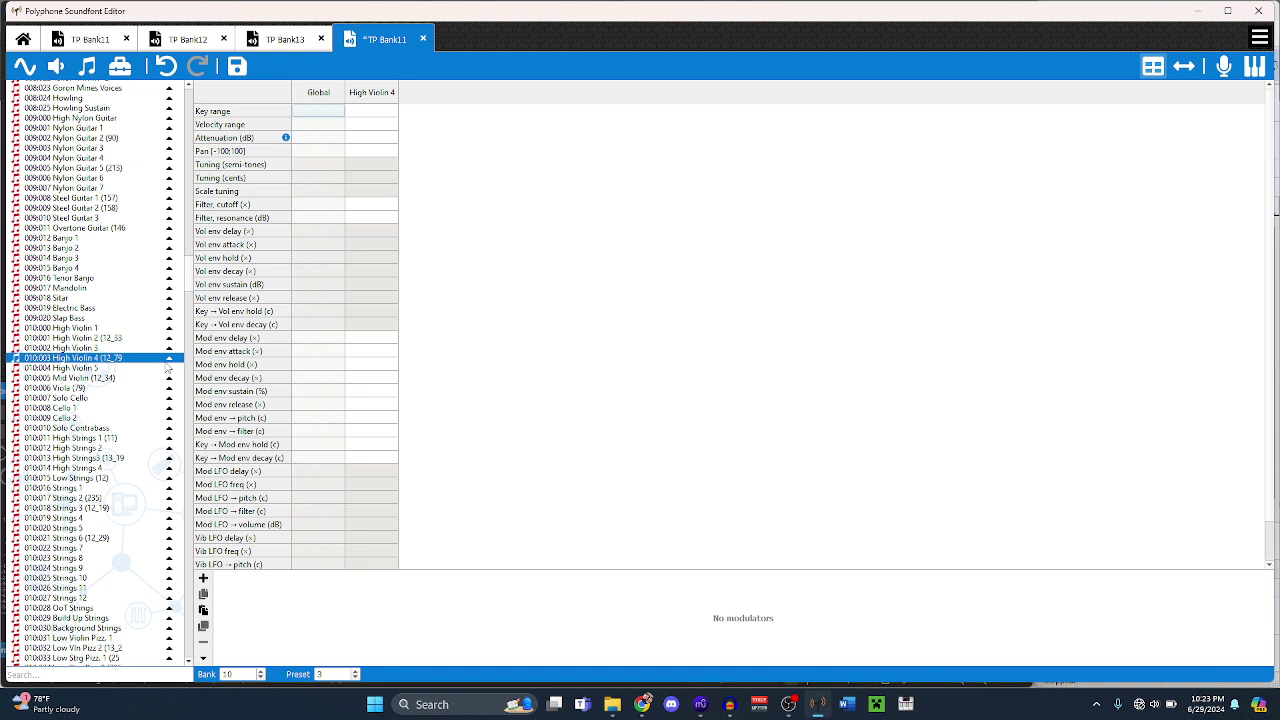
left_click(99, 591)
key("F2")
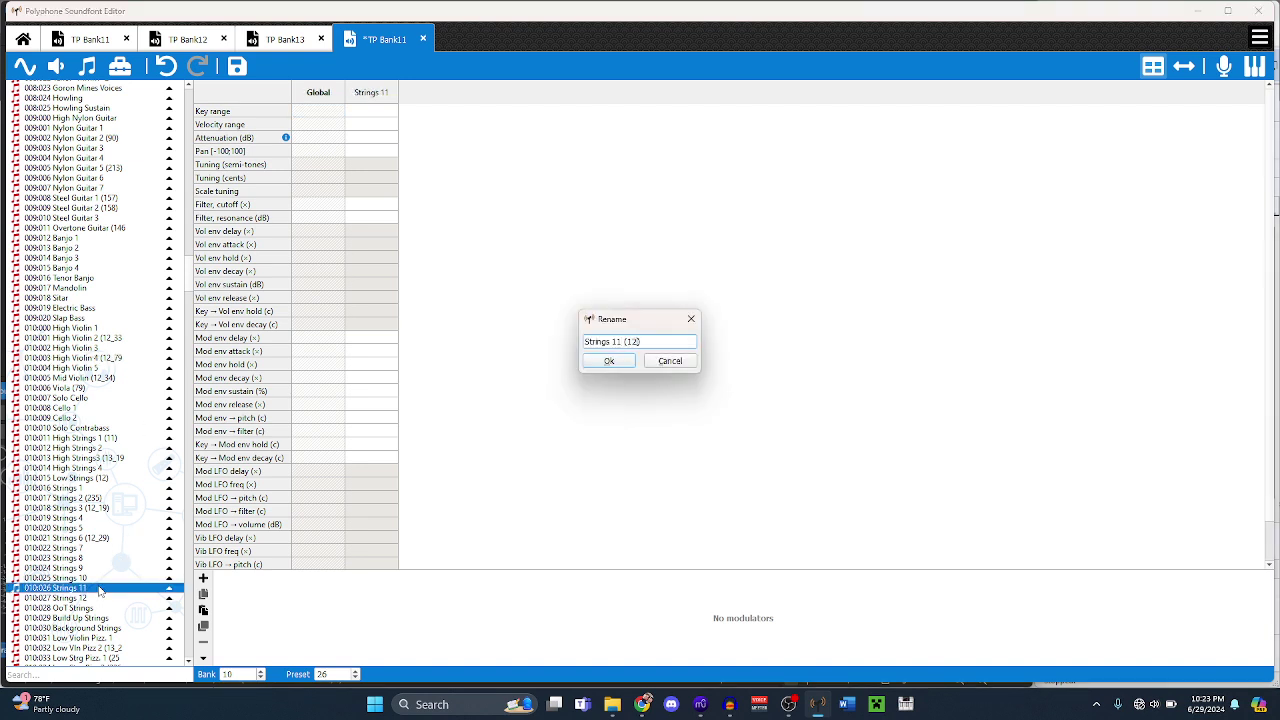
key("Return")
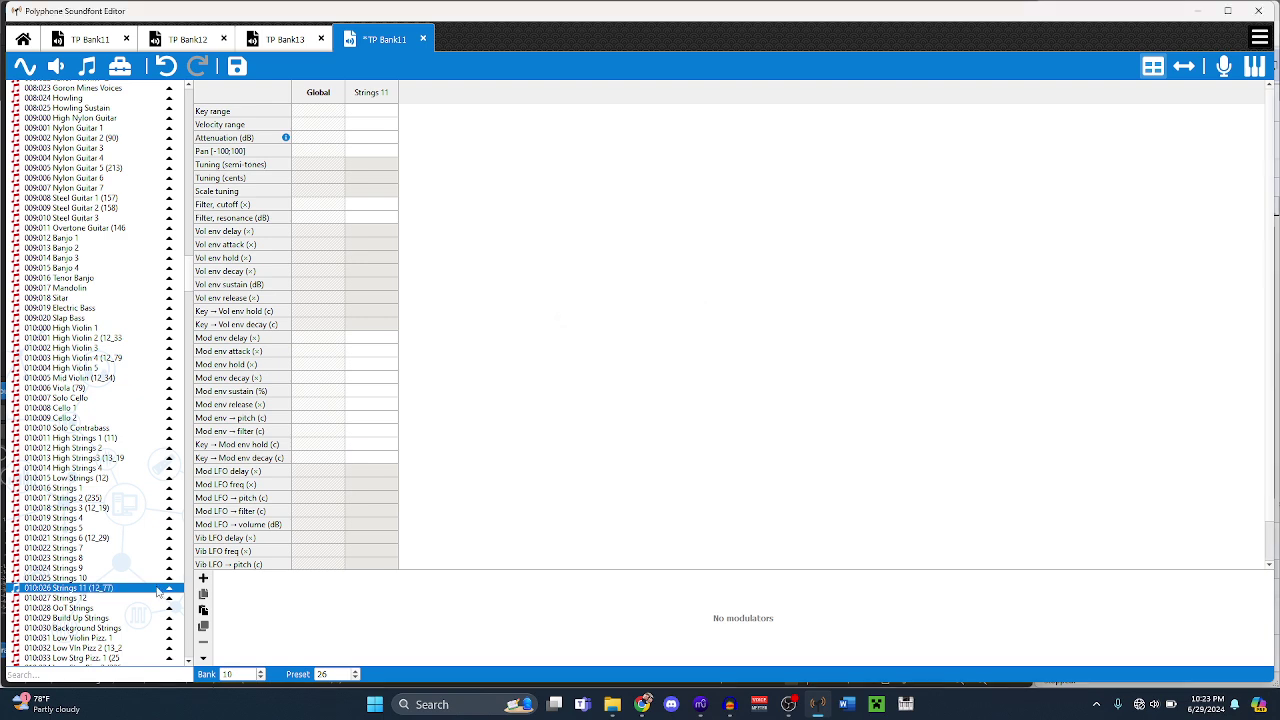
left_click(190, 39)
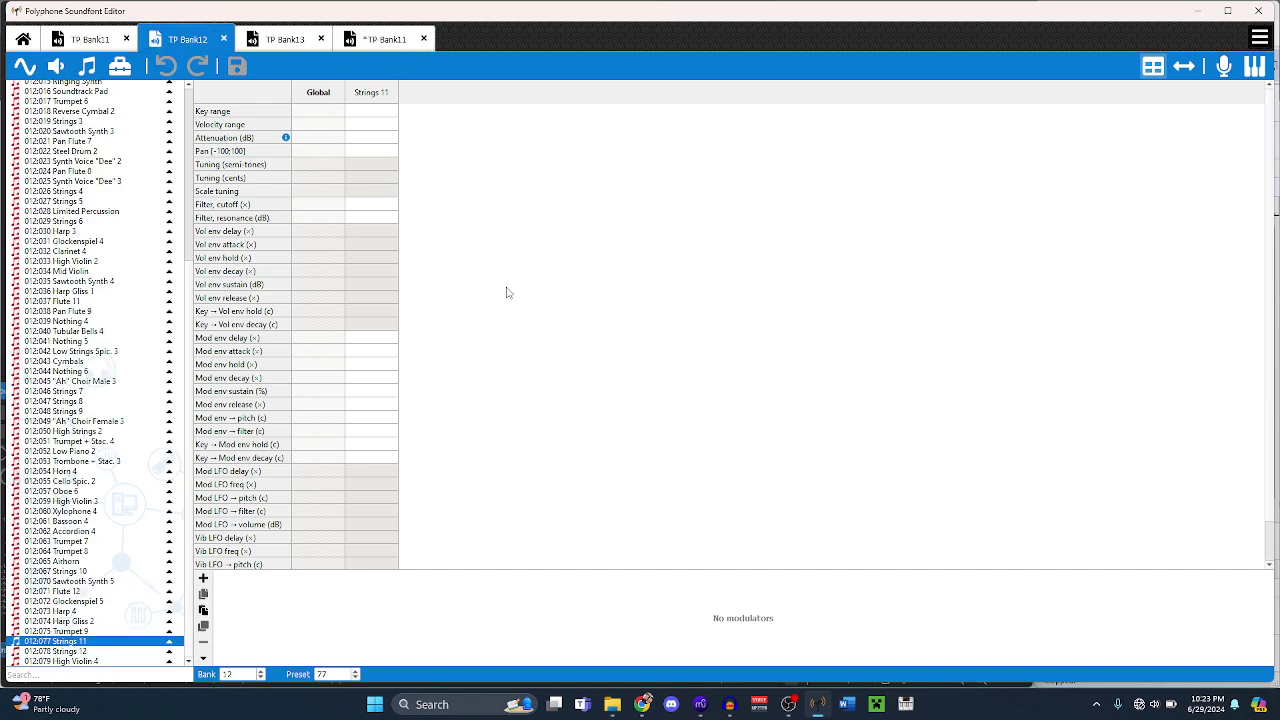
key("ctrl+Tab")
- Switch to the snowboard.bms.mid score and set Grand Piano, 77 to Strings 11 from Bank 10 of Complete Twilight Princess Soundfont Reorganized
mouse_move(700, 704)
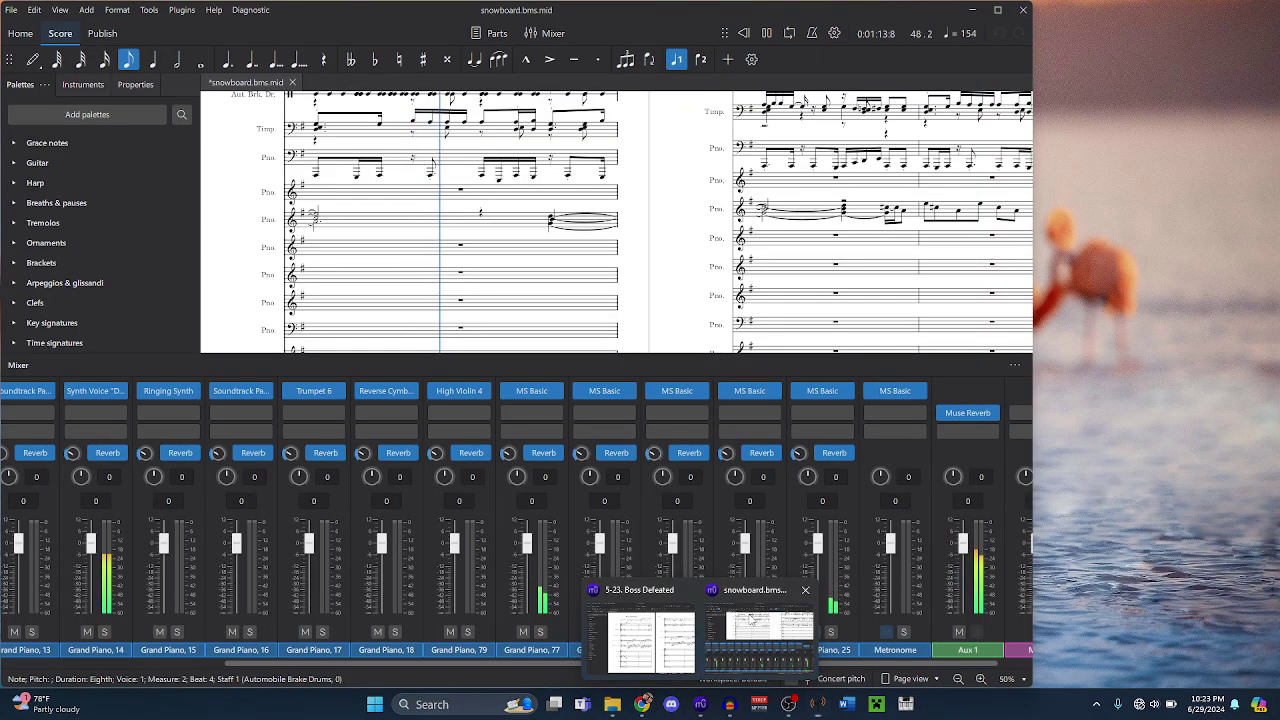
left_click(748, 613)
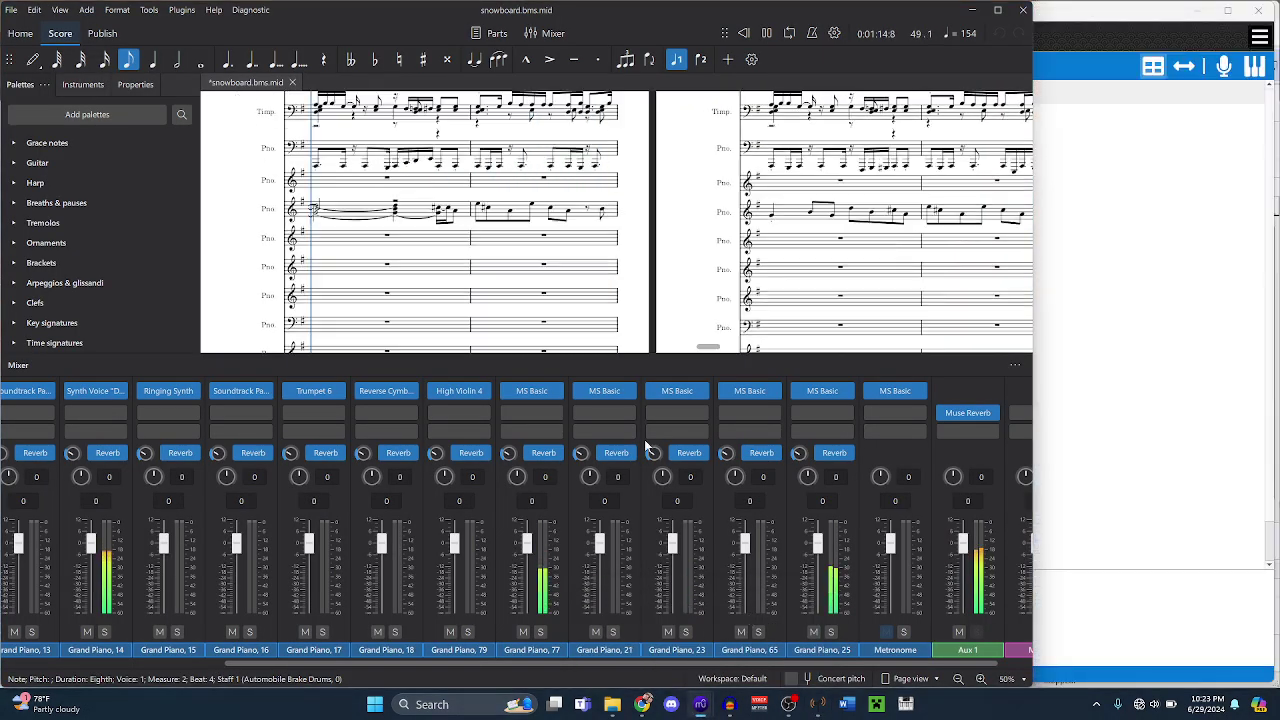
left_click(555, 390)
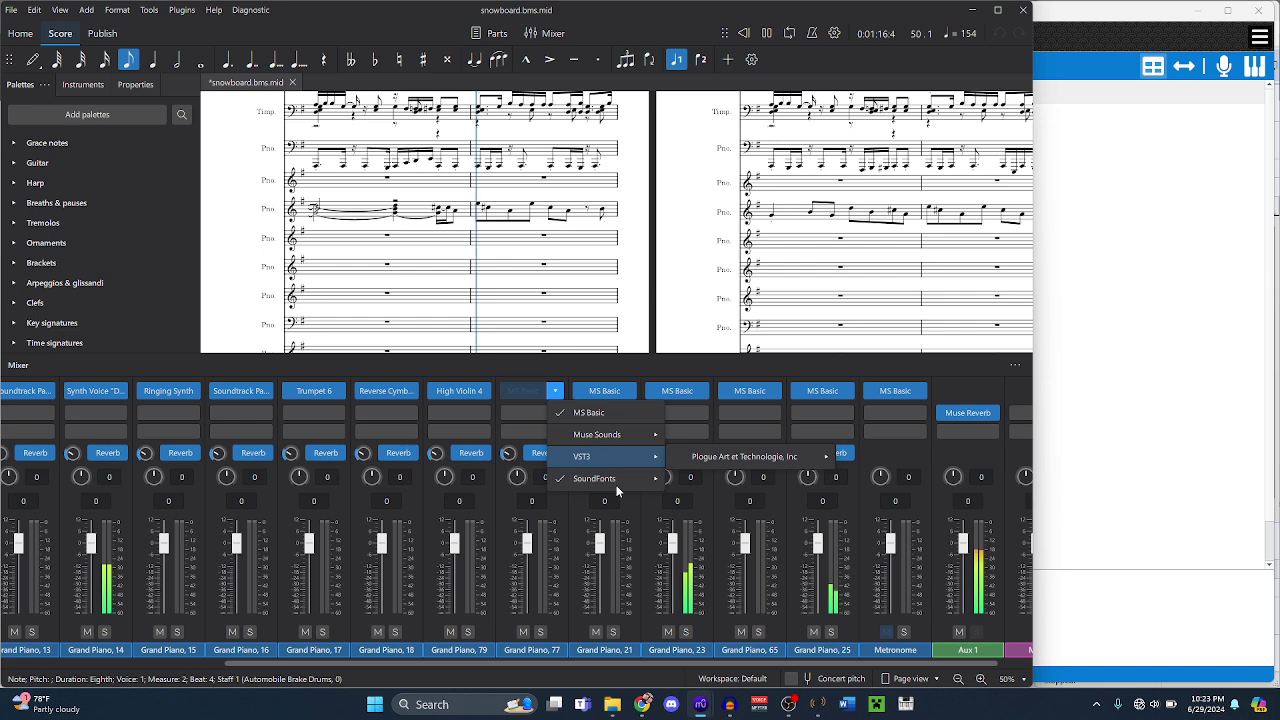
mouse_move(600, 478)
mouse_move(891, 155)
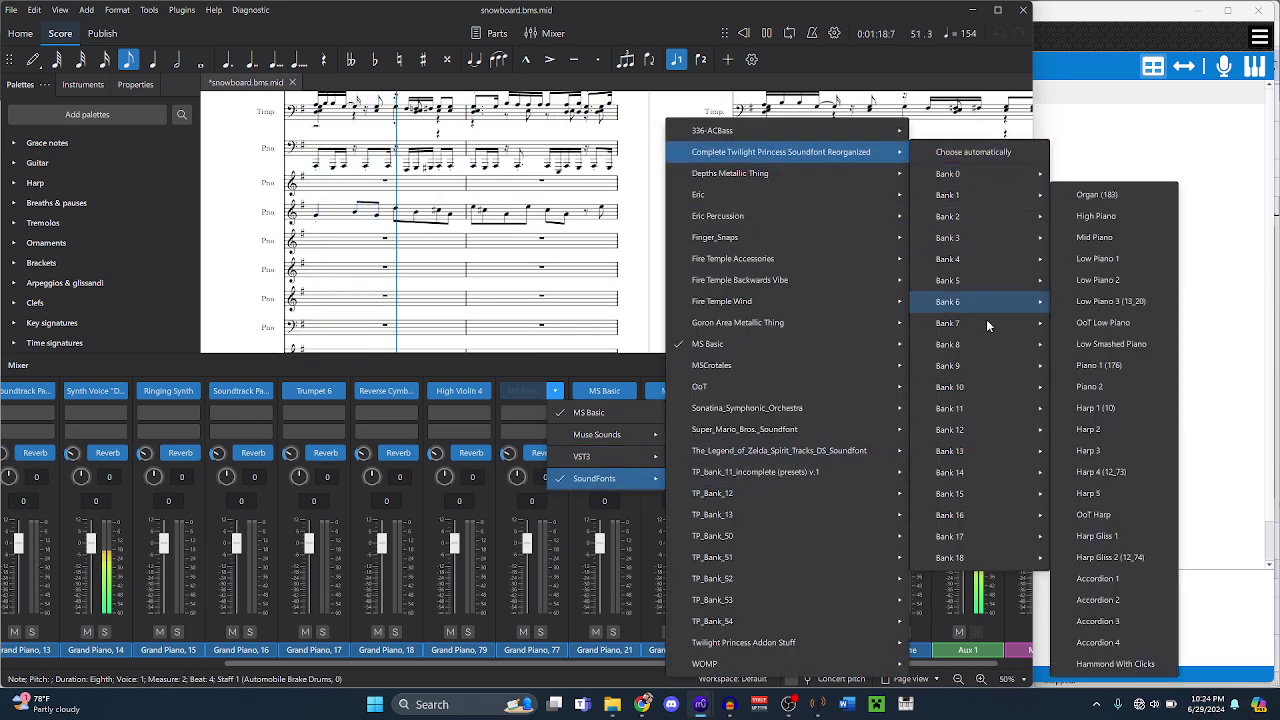
mouse_move(1005, 393)
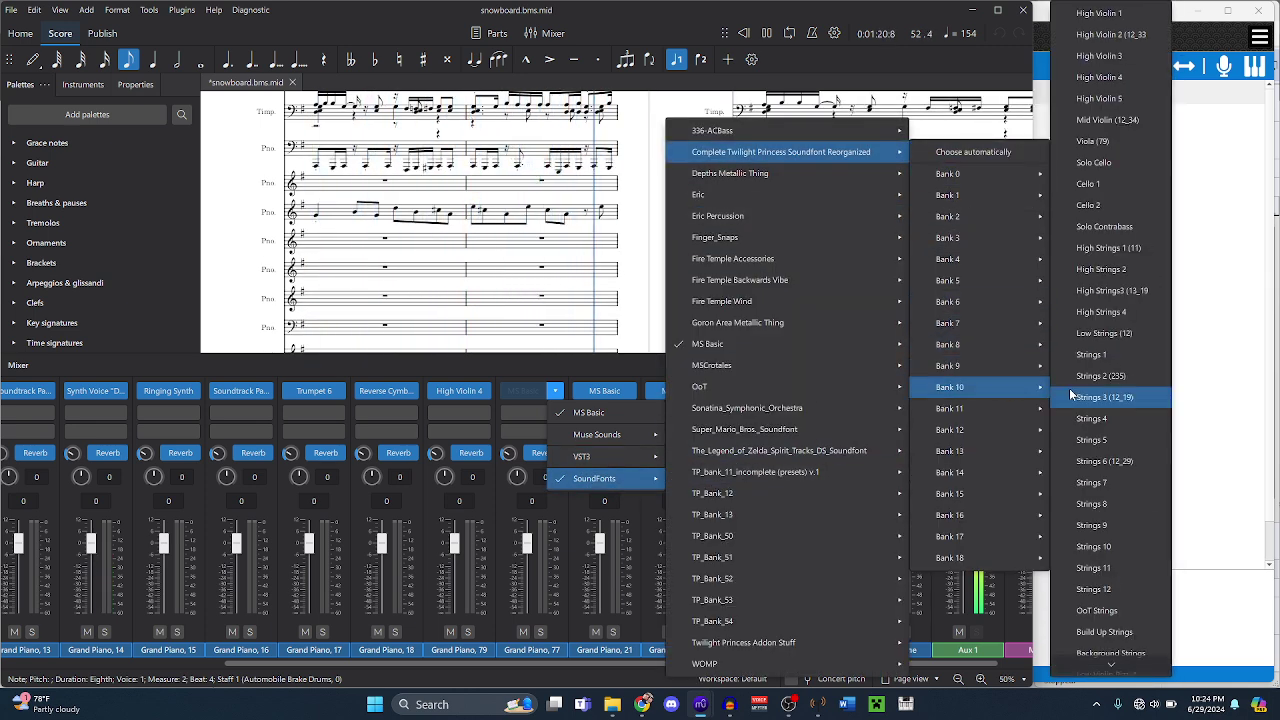
left_click(1100, 570)
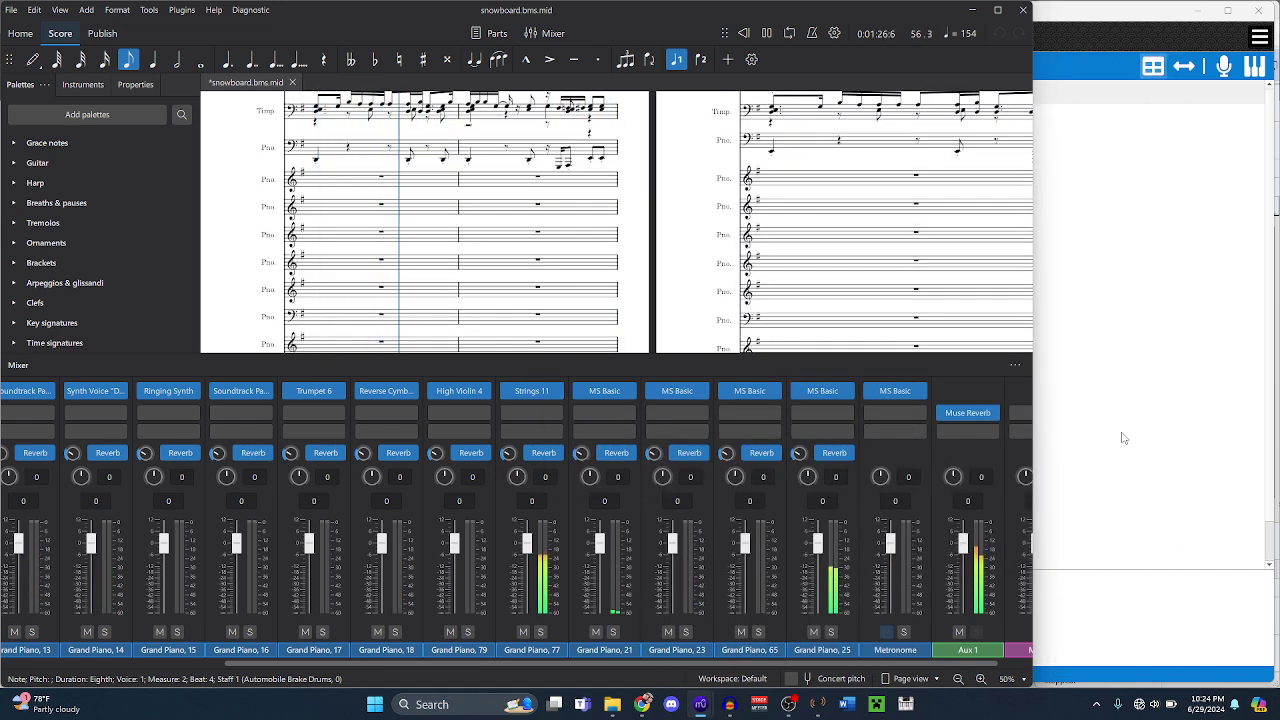
- Switch to Polyphone, look up preset 012:021 Pan Flute 7 in the TP Bank12 soundfont and return to the last TP Bank11 soundfont
left_click(1123, 438)
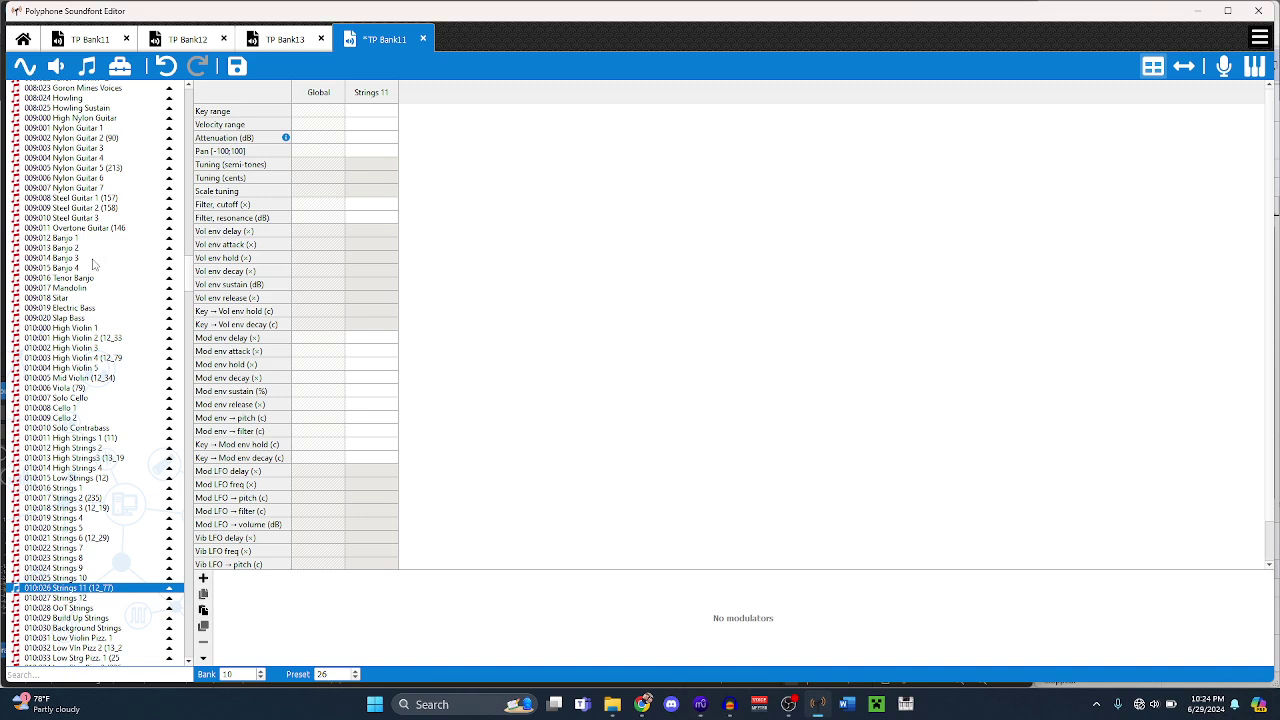
scroll(93, 264, "up", 8)
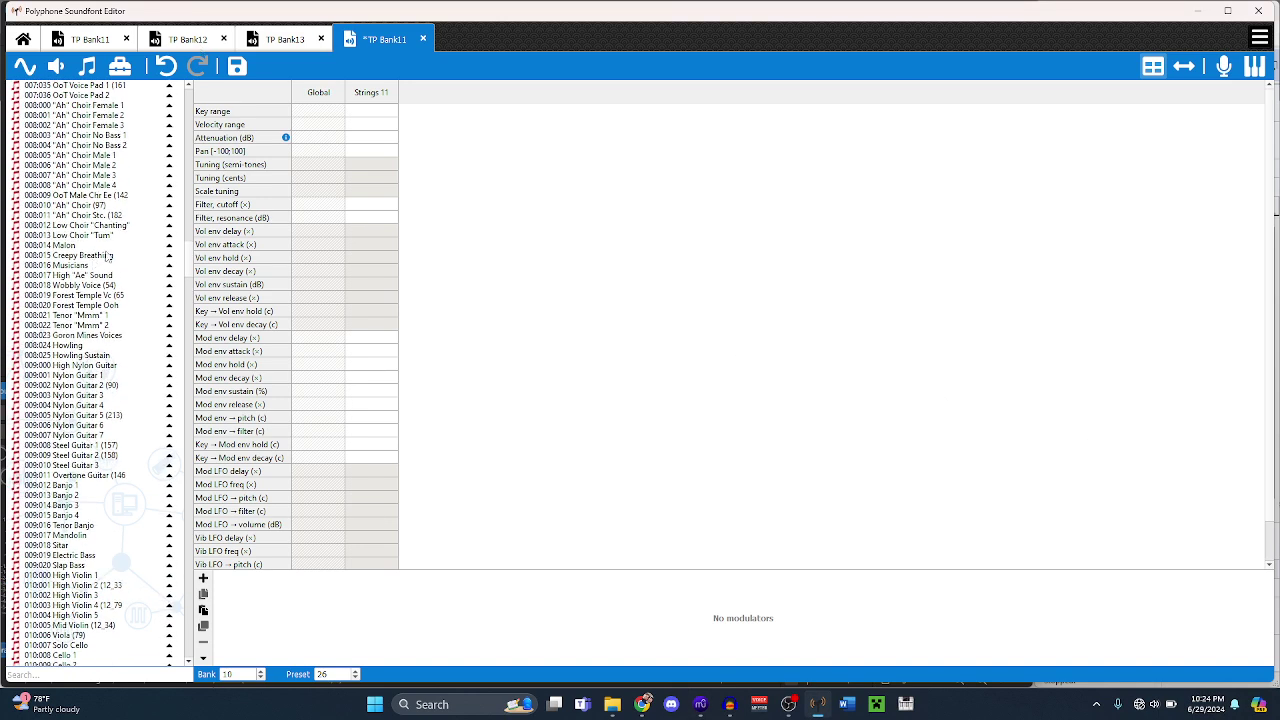
key("ctrl+shift+Tab")
key("ctrl+shift+Tab")
scroll(88, 300, "up", 3)
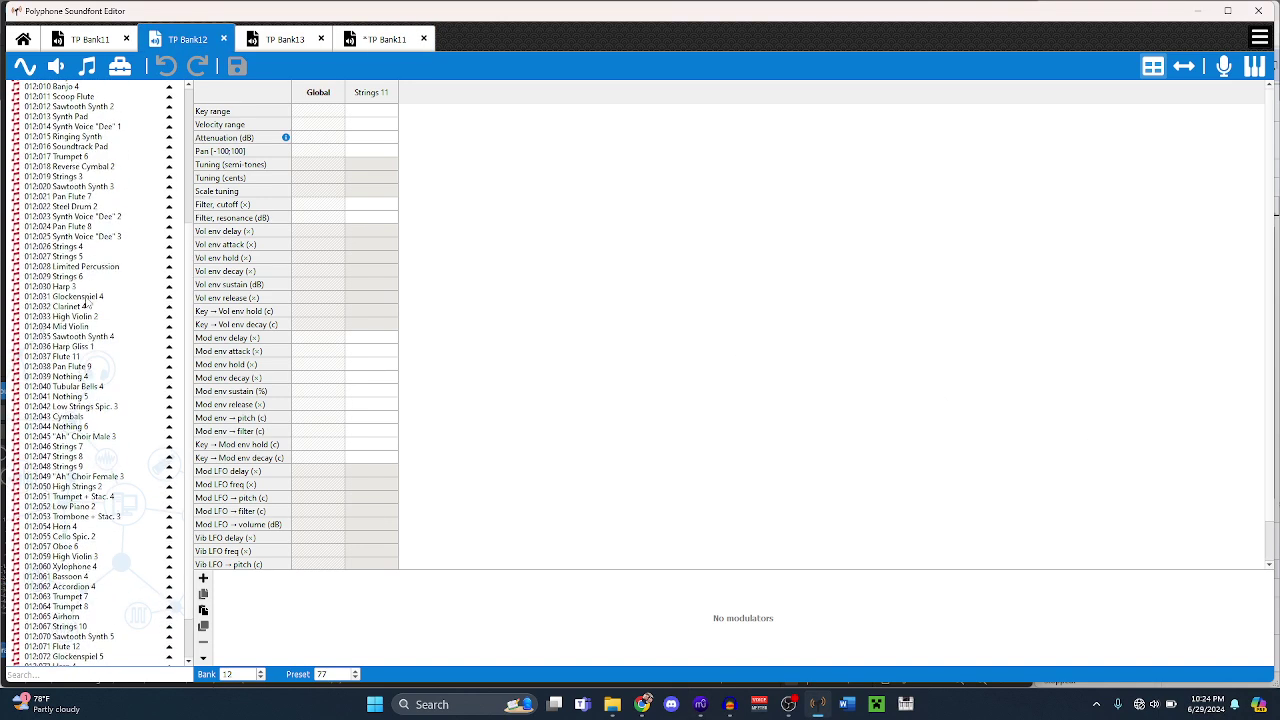
left_click(65, 227)
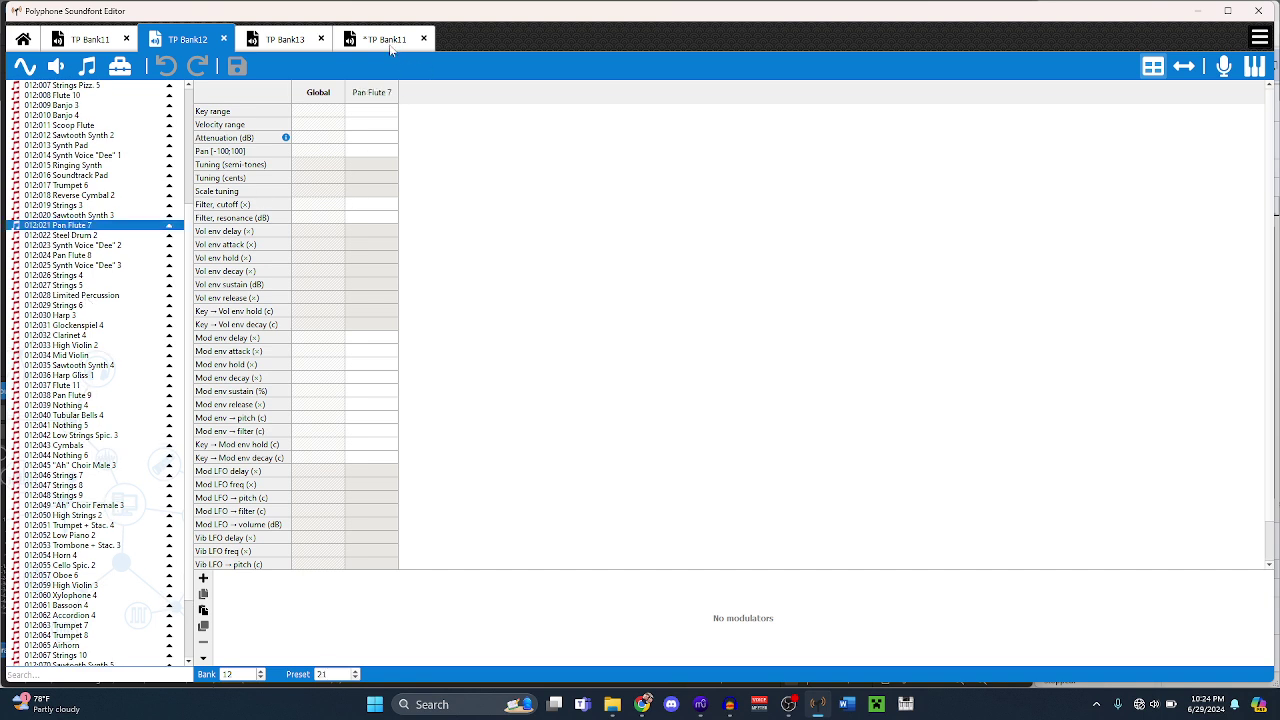
key("ctrl+Tab")
key("ctrl+Tab")
- Switch to the snowboard.bms.mid score and set Grand Piano, 21 to Pan Flute 7 (12_21) from Bank 0 of Complete Twilight Princess Soundfont Reorganized
mouse_move(700, 704)
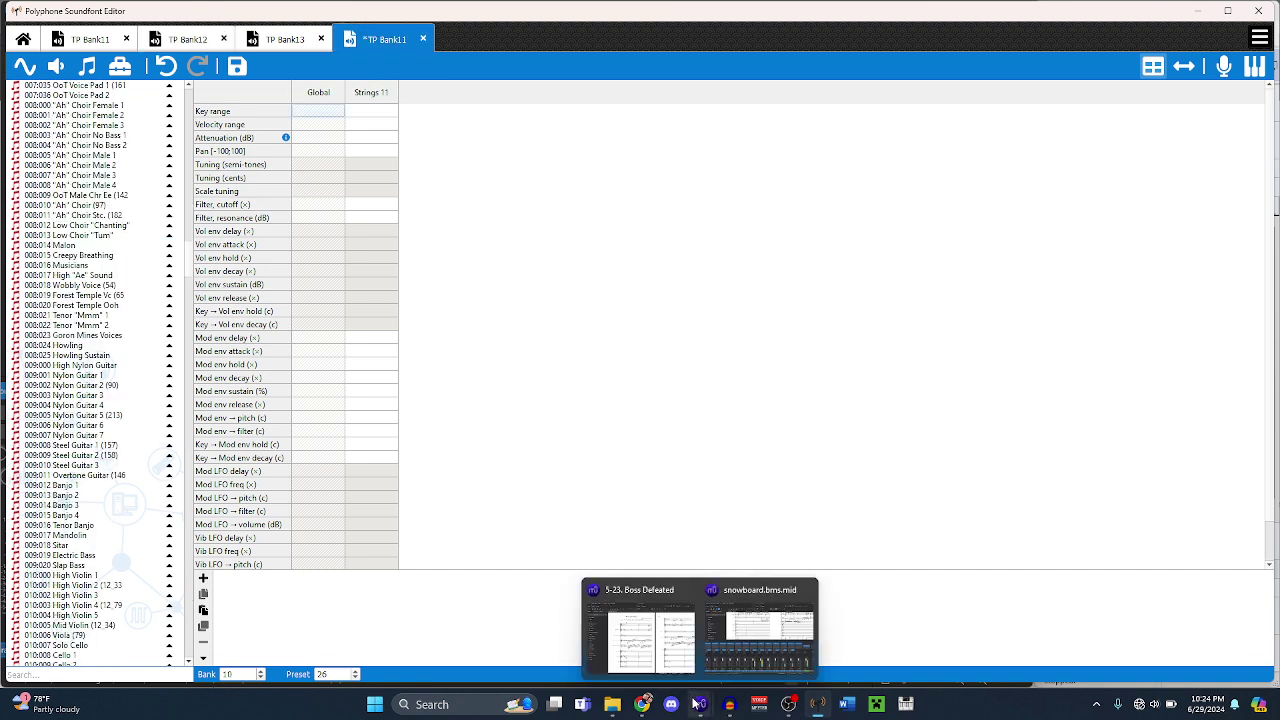
left_click(766, 628)
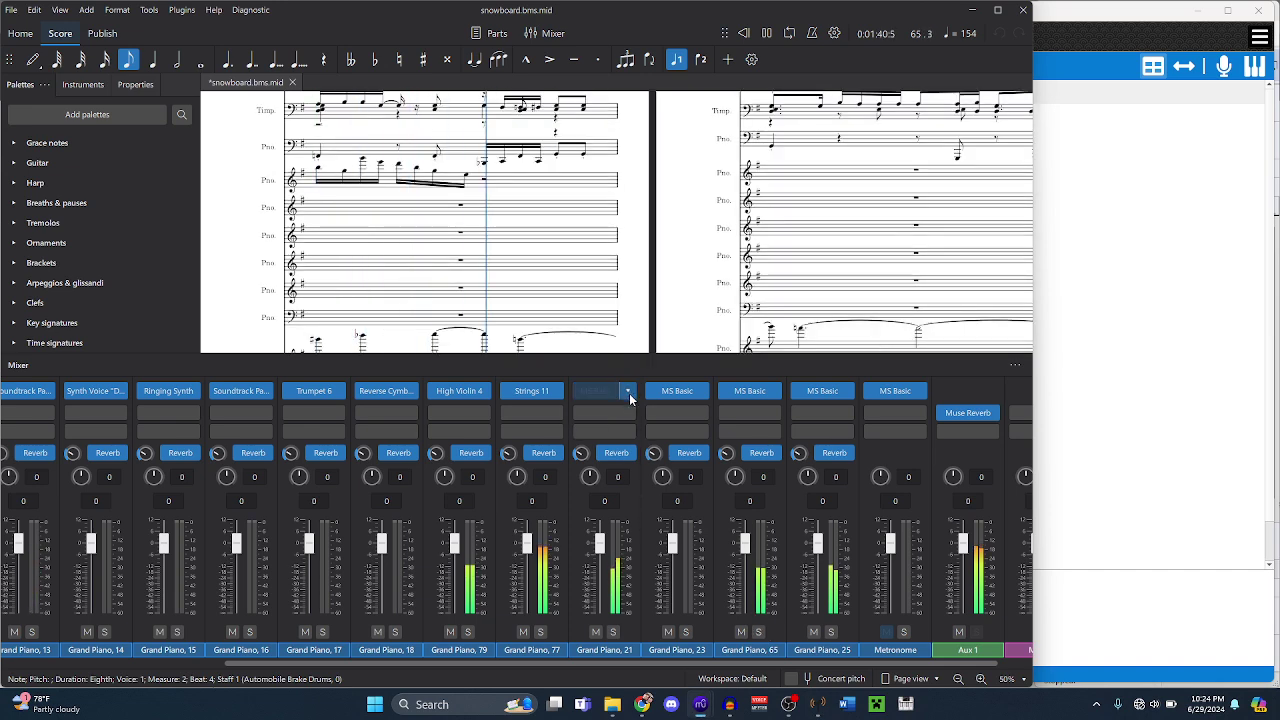
left_click(626, 391)
mouse_move(726, 488)
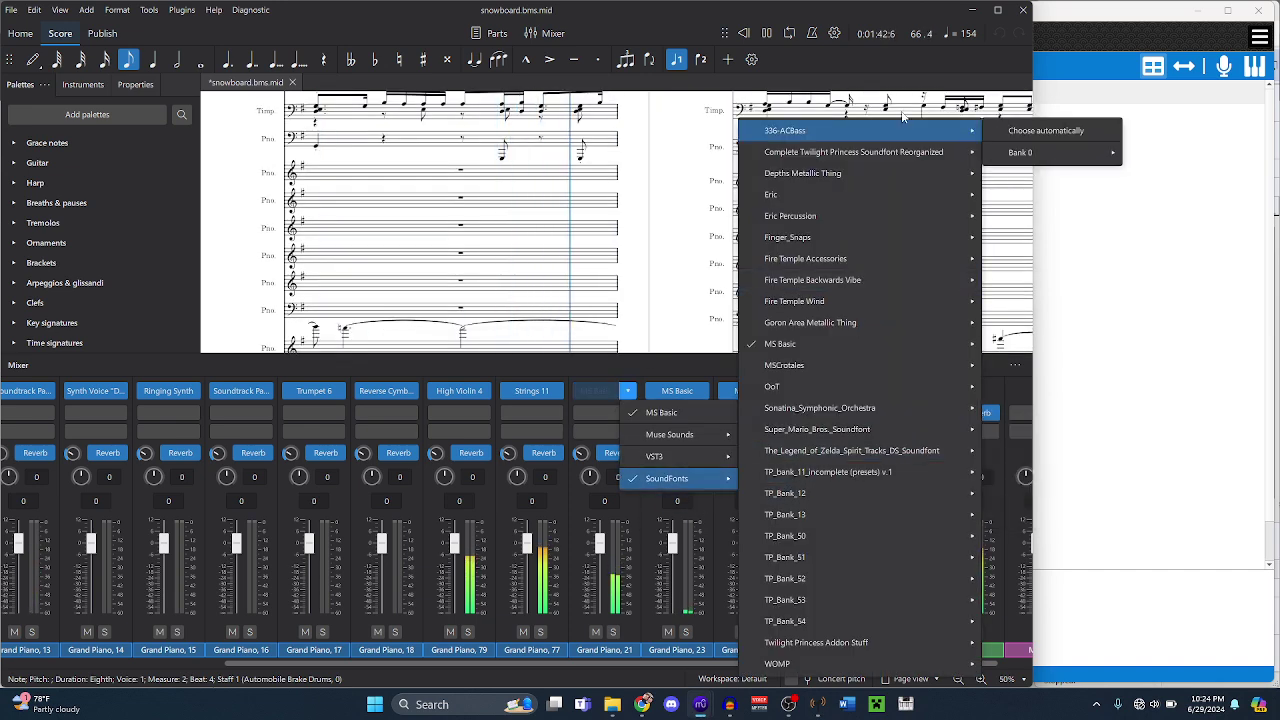
mouse_move(850, 151)
mouse_move(1052, 197)
mouse_move(1030, 174)
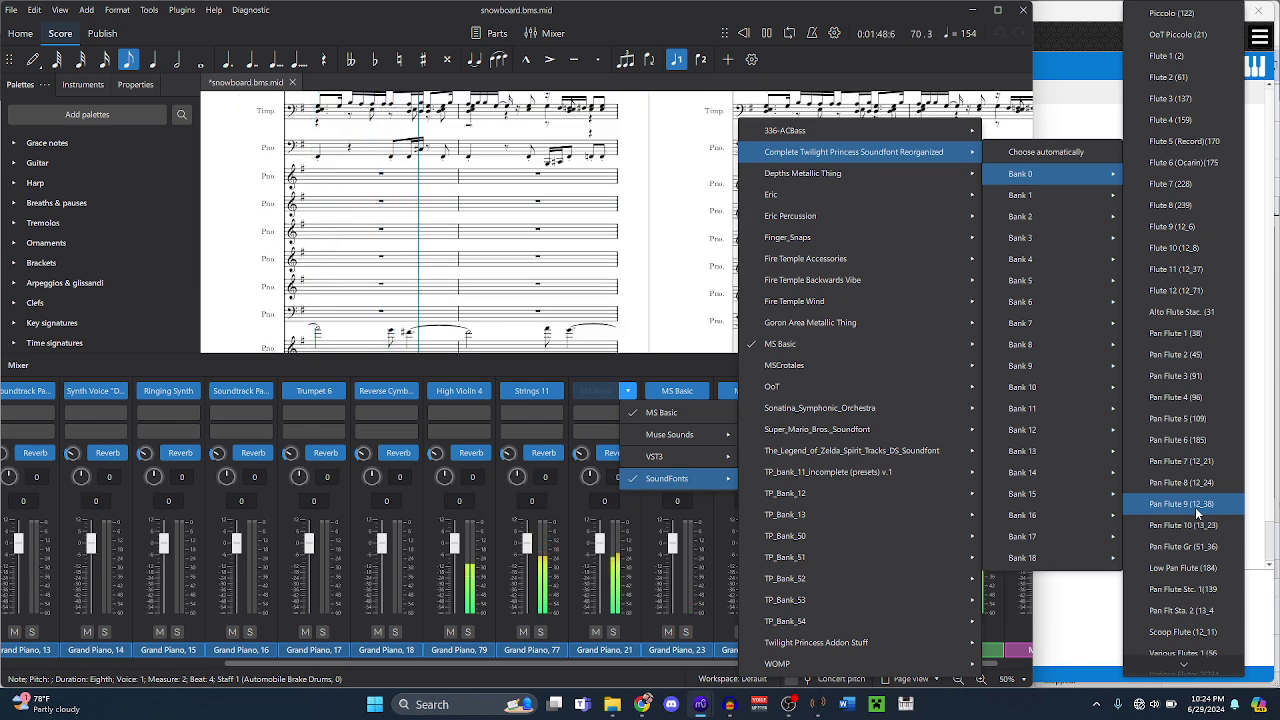
left_click(1199, 464)
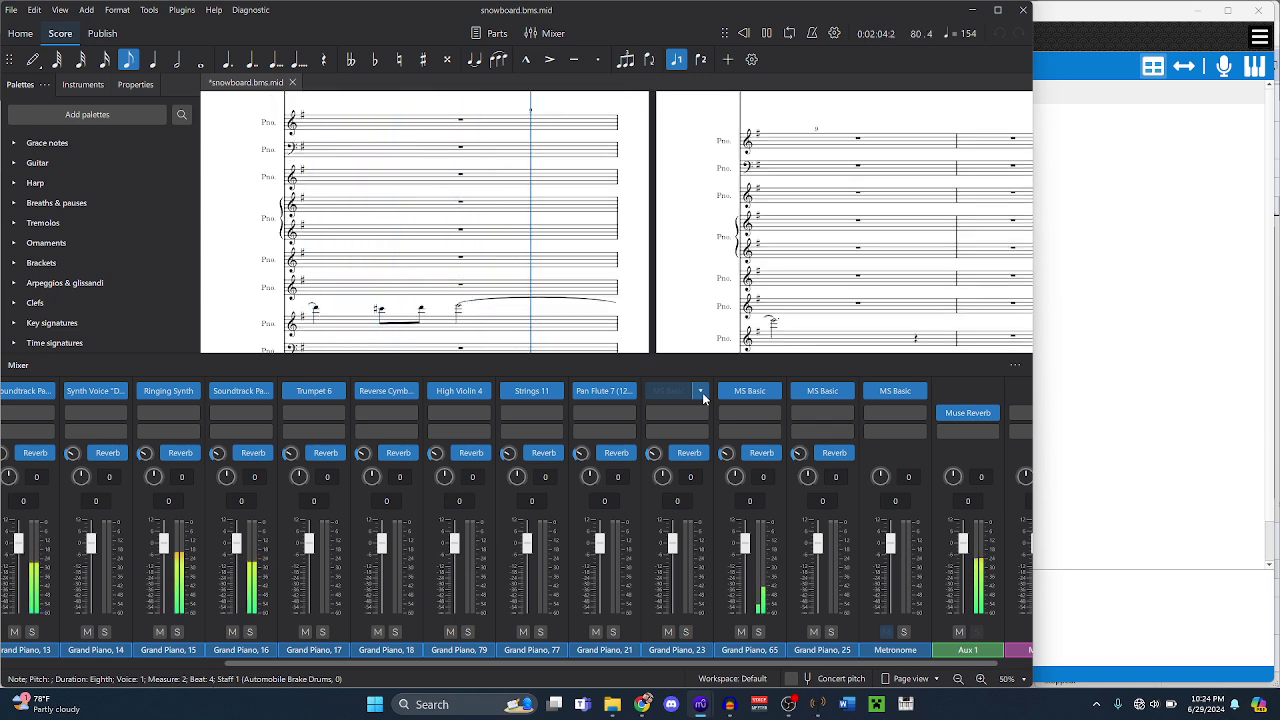
- Switch to Polyphone and look up preset 012:023 Synth Voice "Dee" 2 in the TP Bank12 soundfont
left_click(1054, 342)
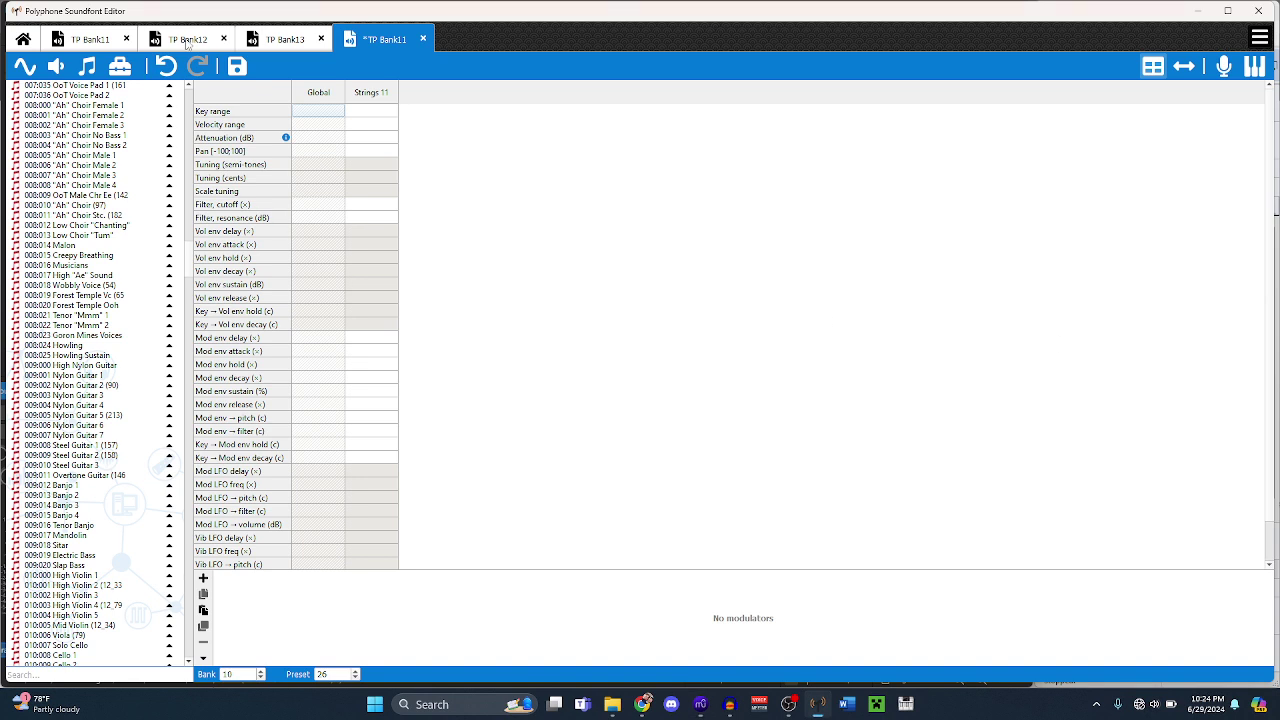
key("ctrl+Tab")
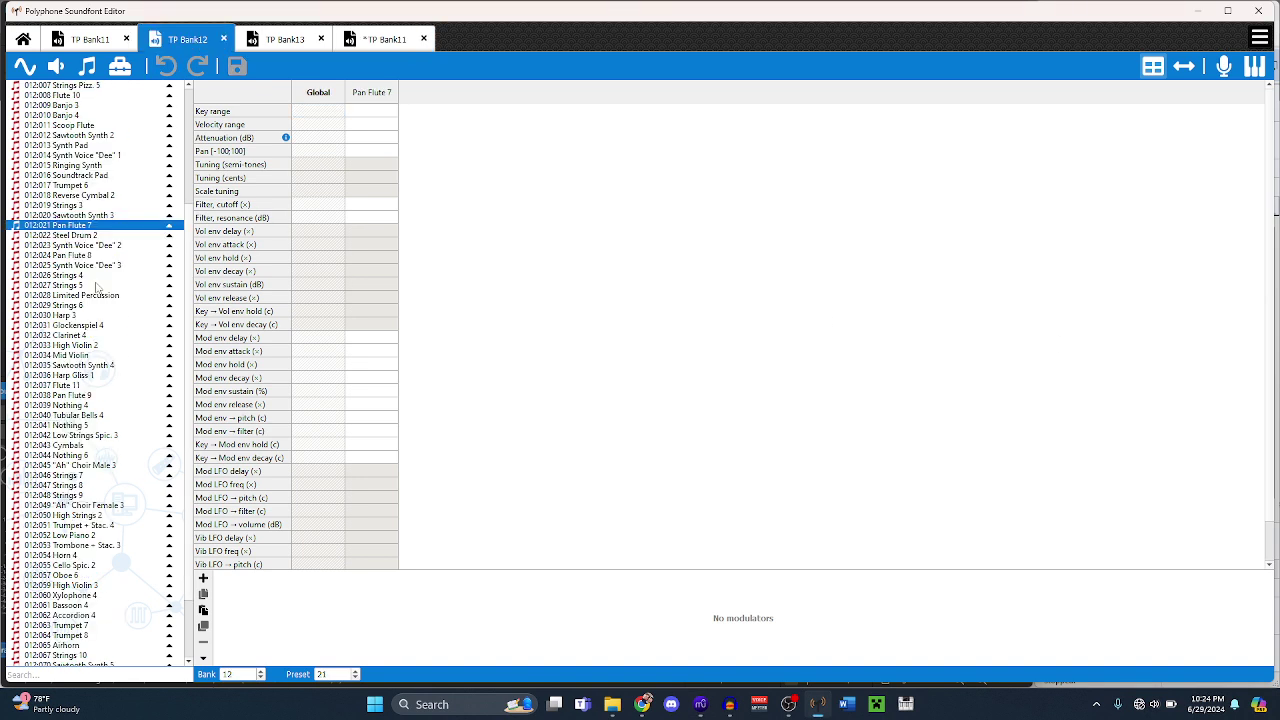
left_click(80, 245)
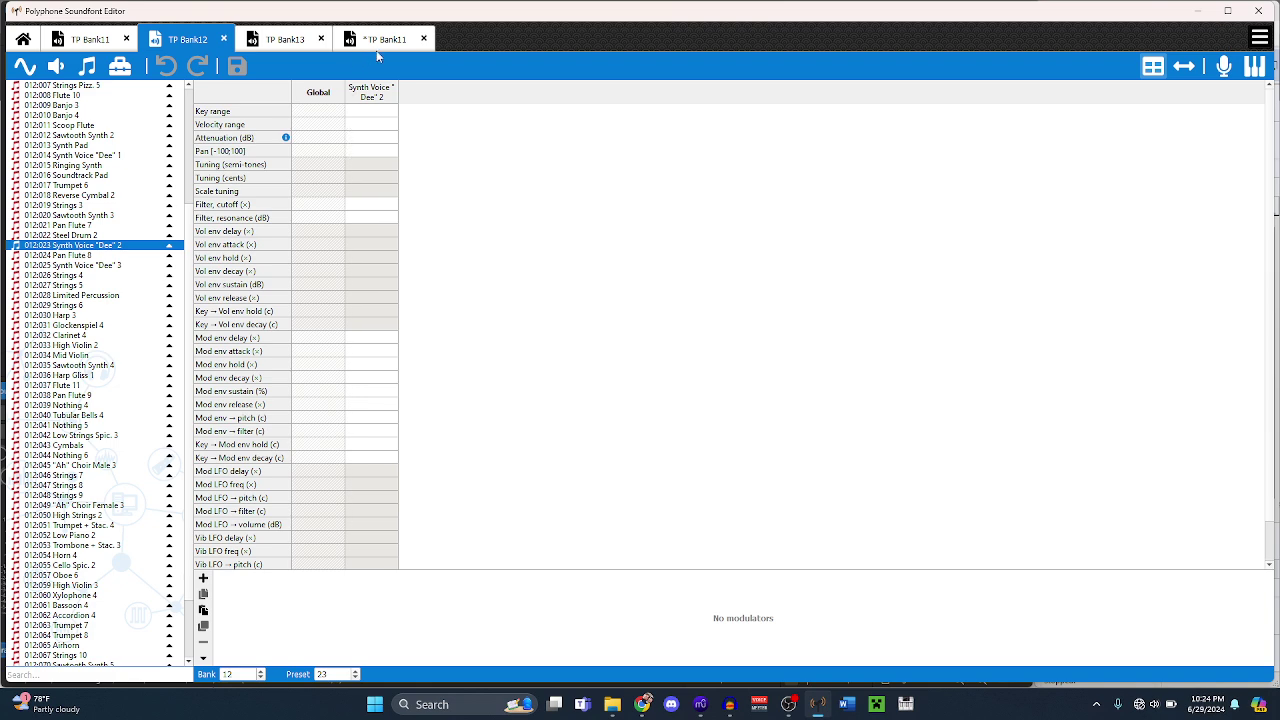
- Rename preset 007:032 Synth Voice "Dee" 2 in the last TP Bank11 soundfont as "Synth Dee 2 (12_29)"
key("ctrl+Tab")
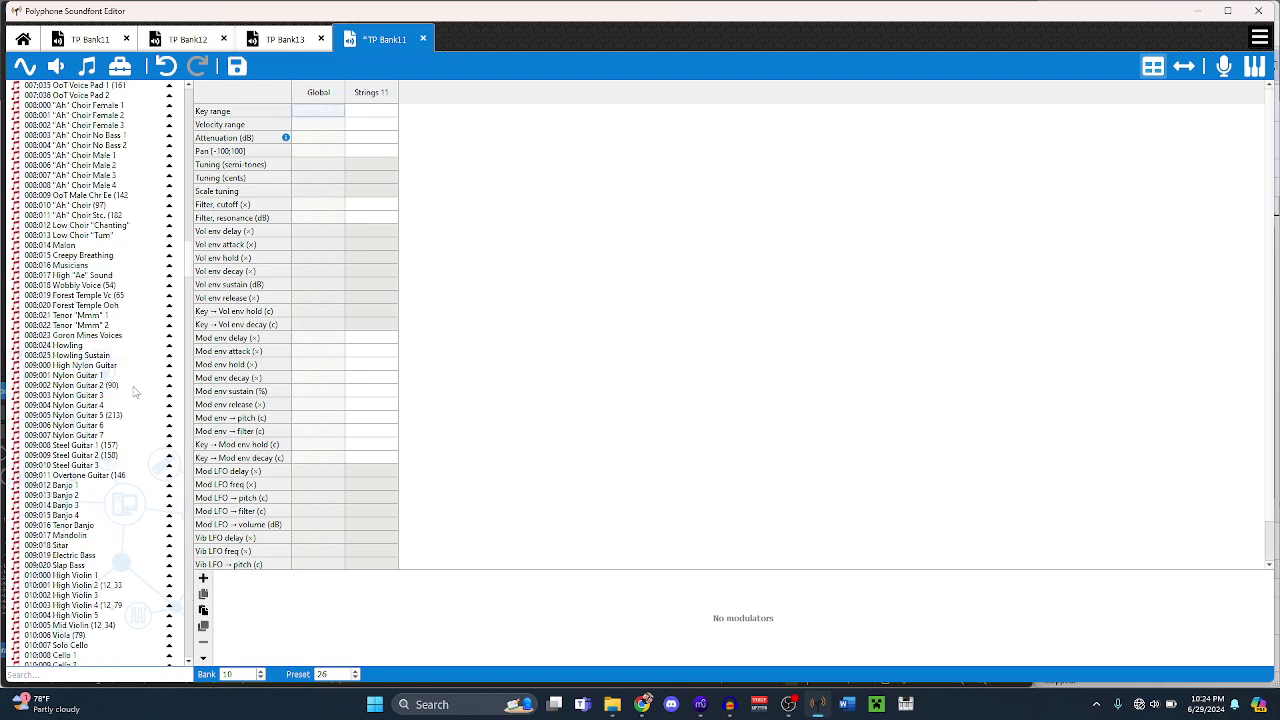
scroll(135, 392, "down", 6)
scroll(135, 392, "up", 20)
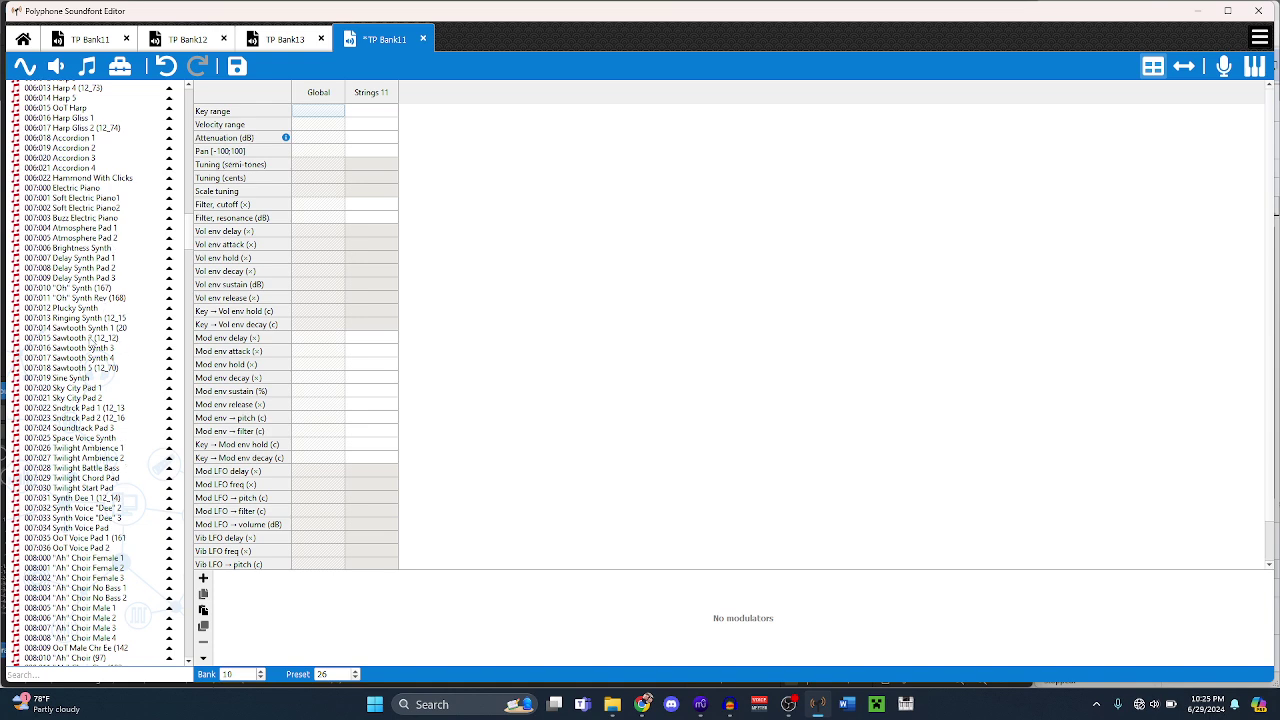
left_click(107, 510)
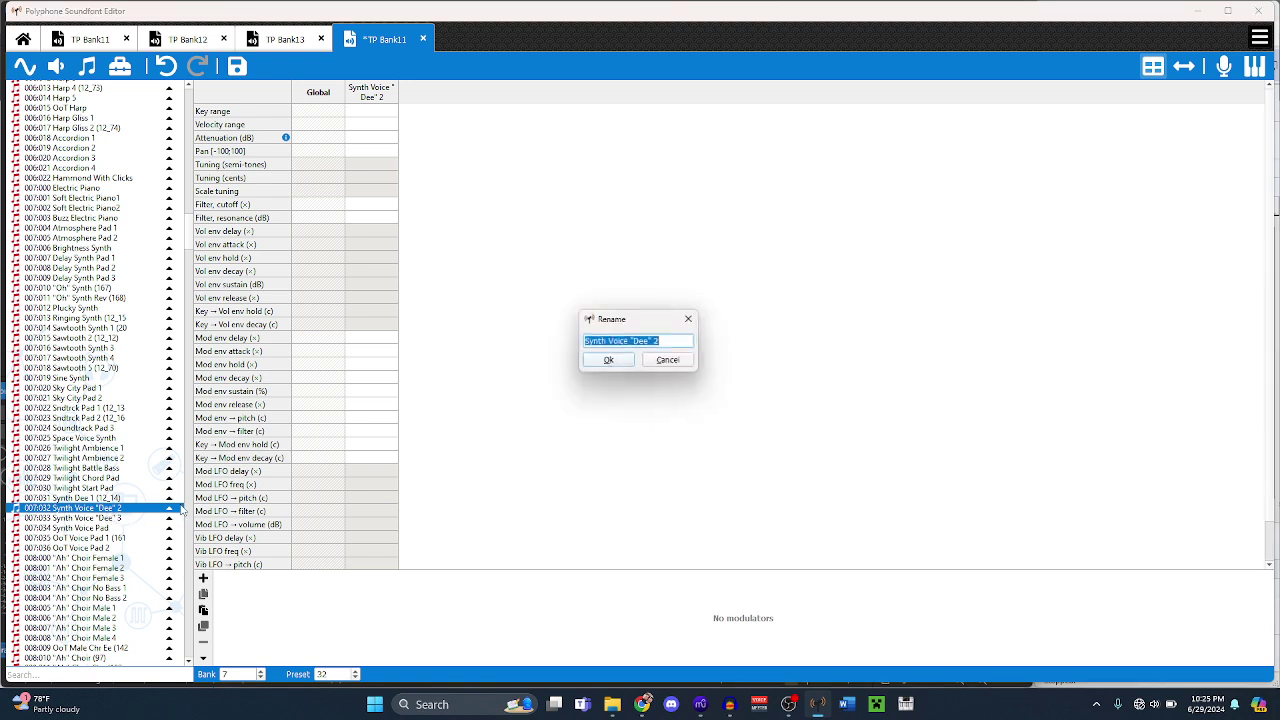
key("F2")
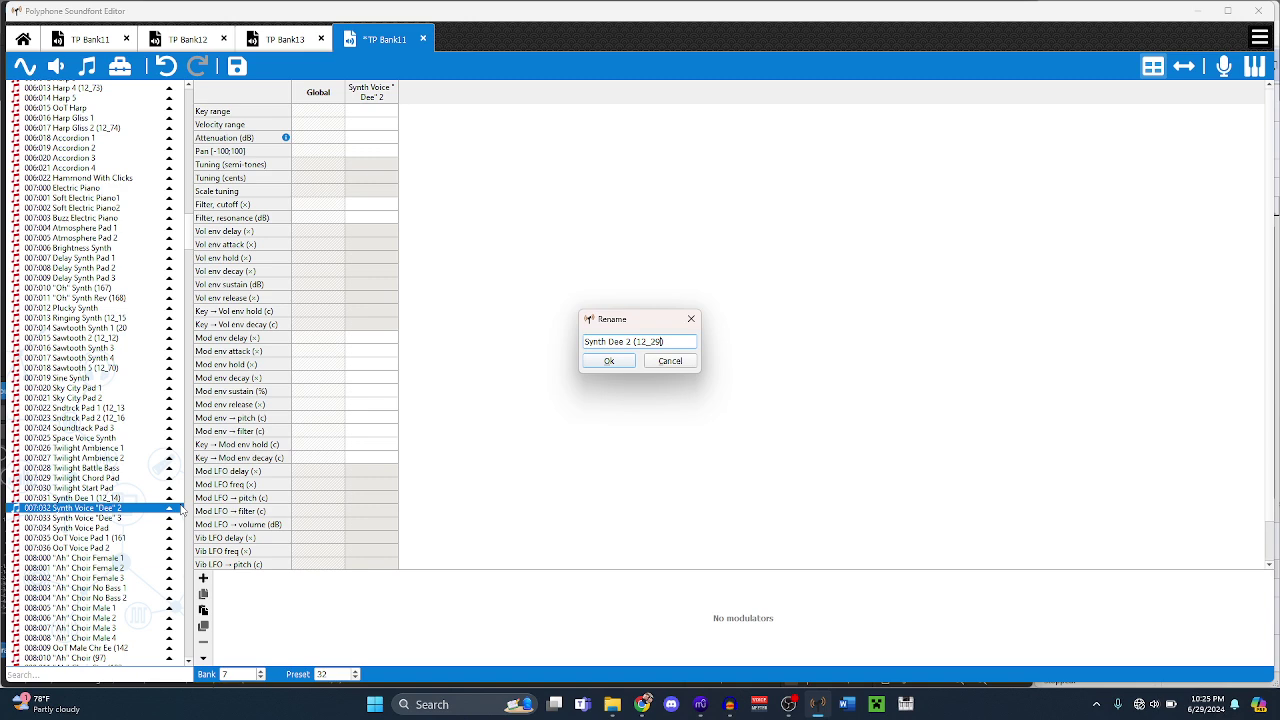
key("Return")
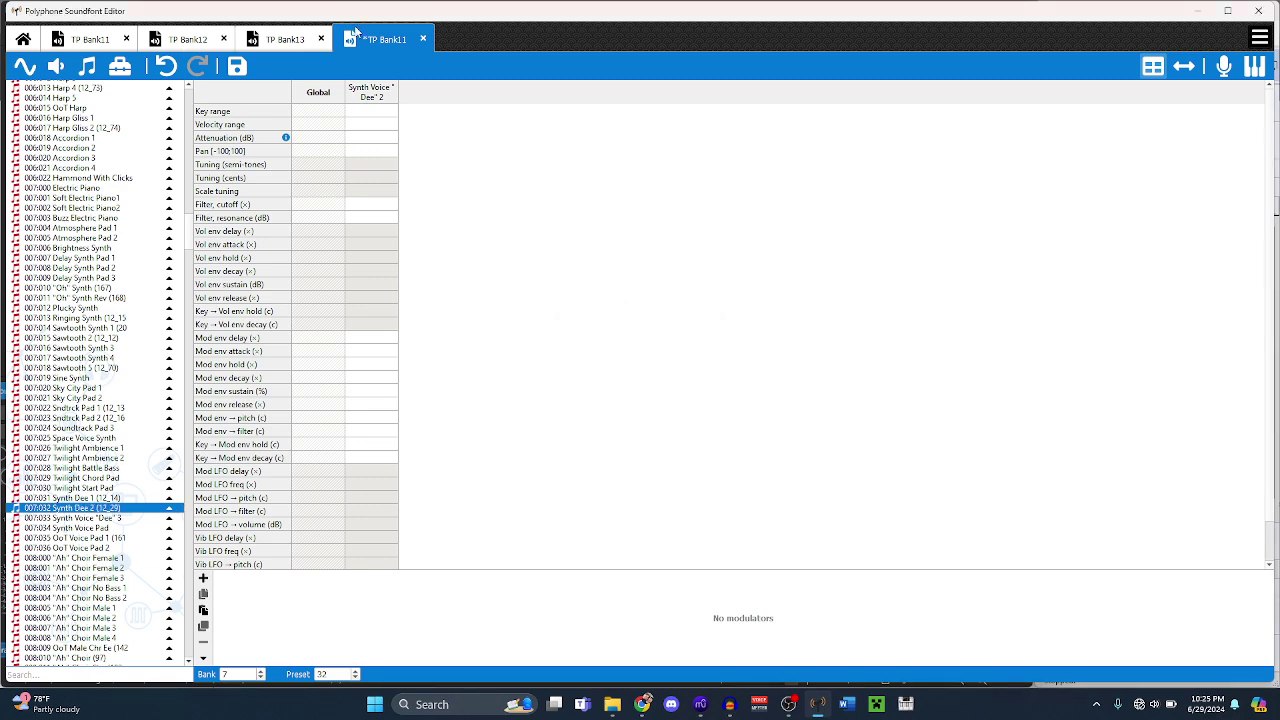
- Recheck the preset's number in TP Bank12 and correct the 007:032 name in the last TP Bank11 soundfont to "Synth Dee 2 (12_23)"
scroll(358, 43, "up", 2)
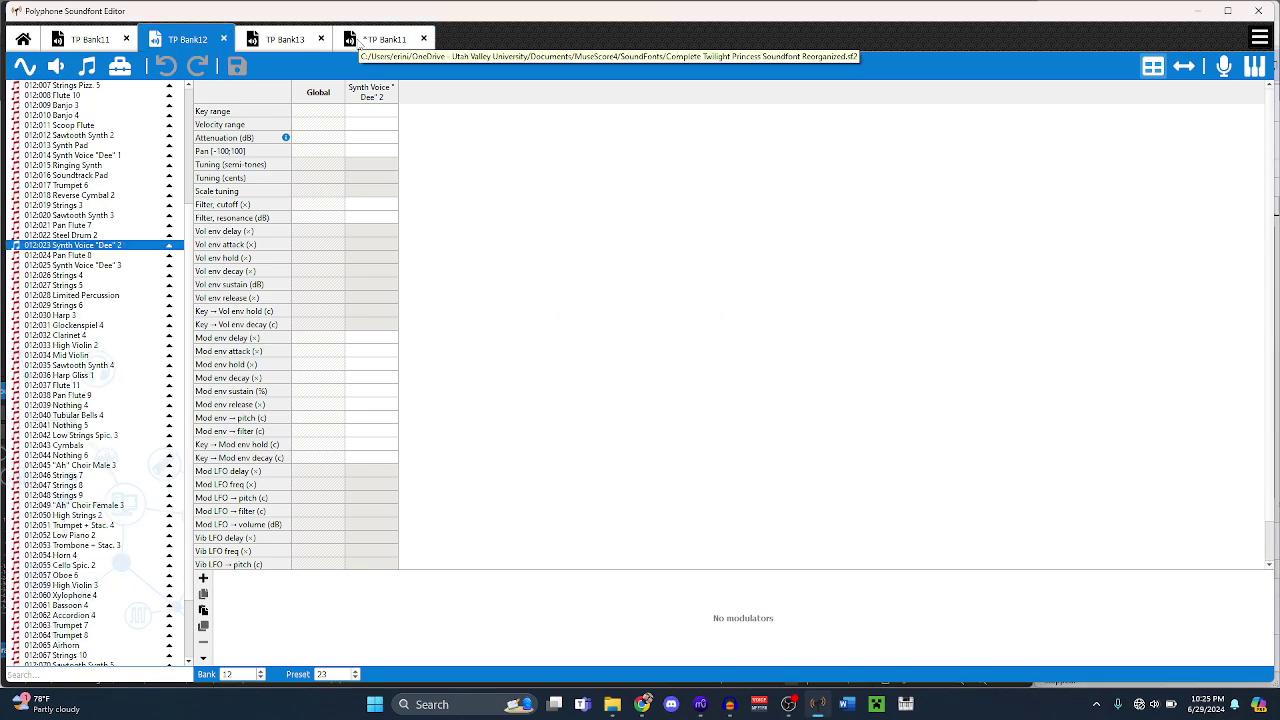
left_click(358, 43)
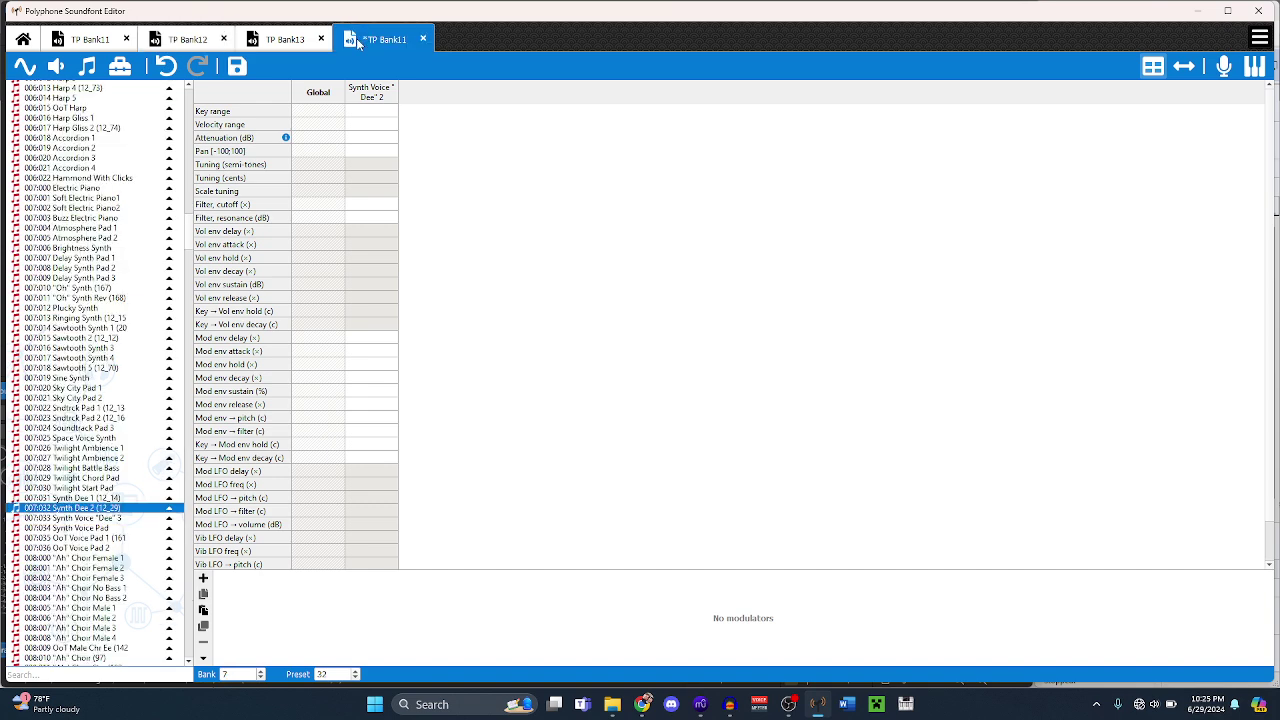
key("F2")
type("3")
key("Return")
- Switch to the snowboard.bms.mid score and set Grand Piano, 23 to Synth Voice "Dee" 2 from Bank 7 of Complete Twilight Princess Soundfont Reorganized
mouse_move(701, 704)
left_click(760, 625)
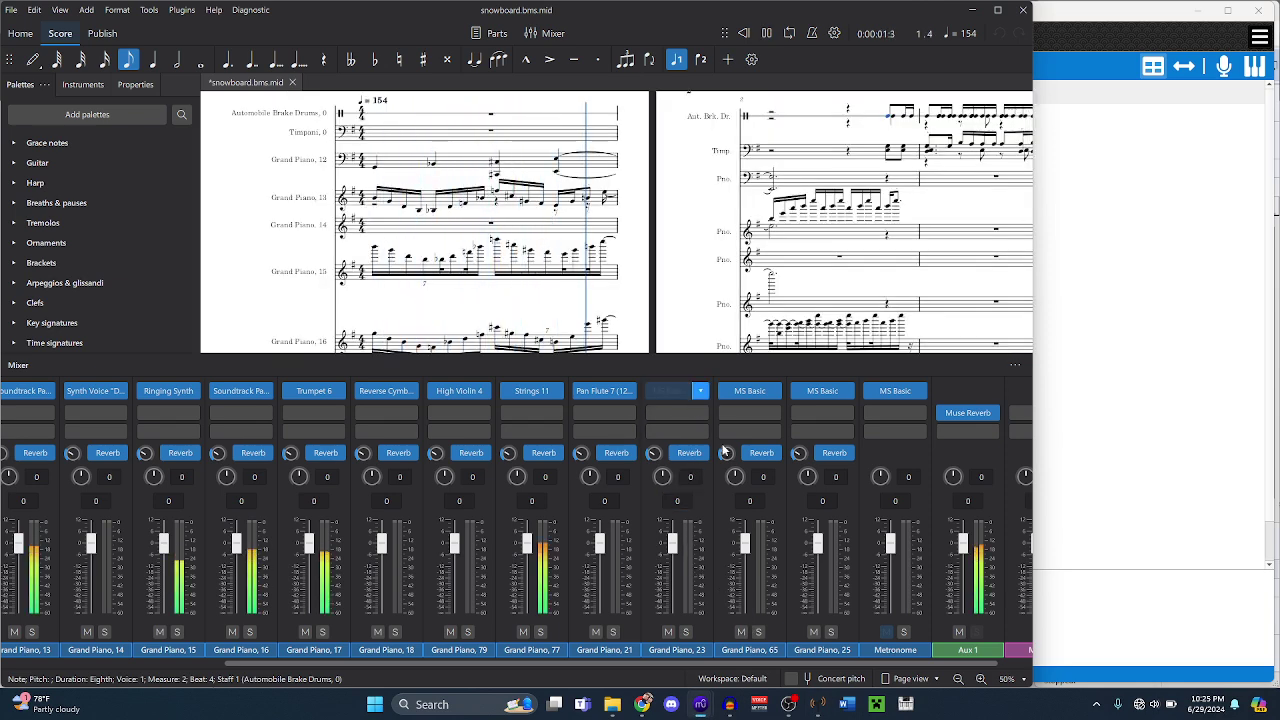
left_click(700, 390)
mouse_move(763, 480)
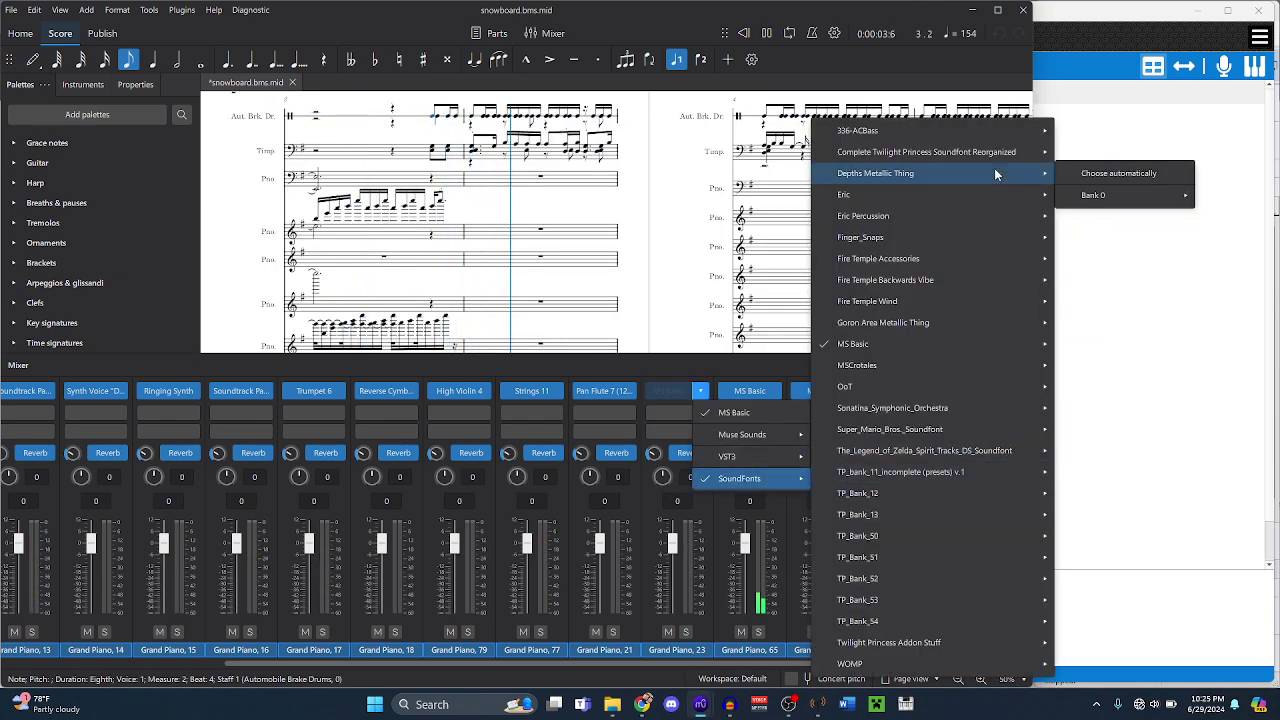
mouse_move(1000, 151)
mouse_move(1131, 244)
mouse_move(1120, 323)
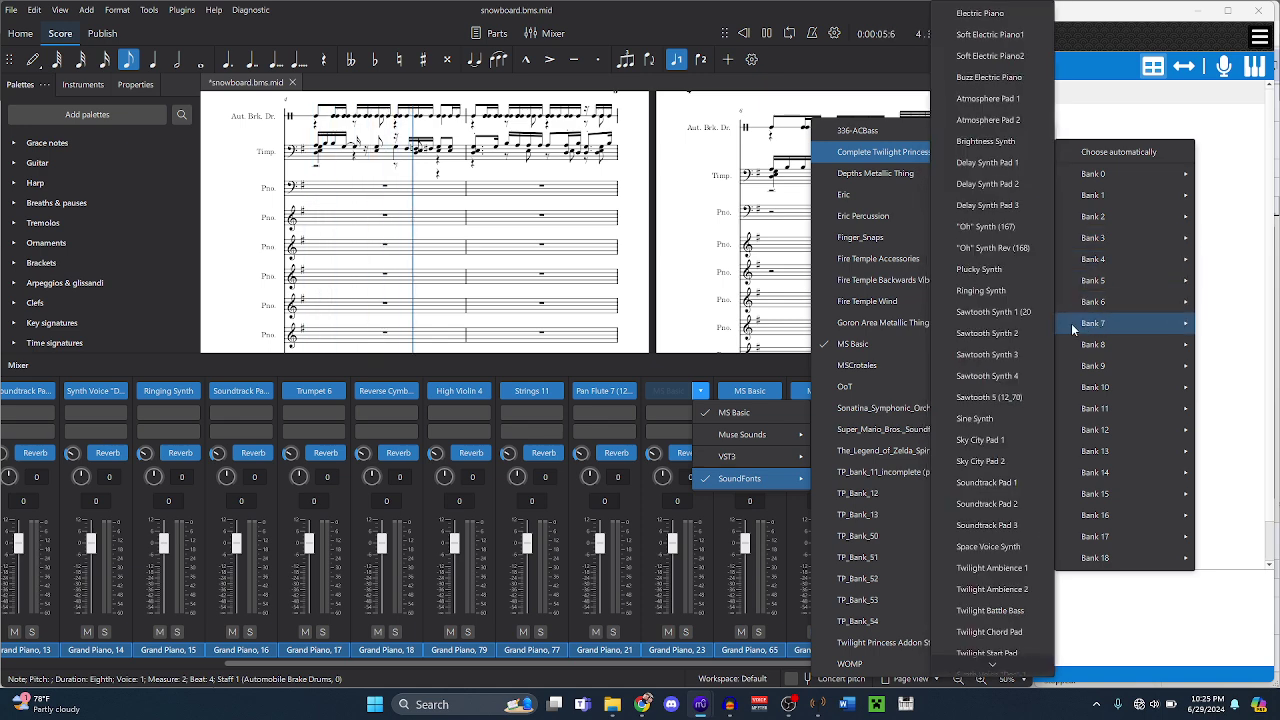
scroll(992, 502, "down", 2)
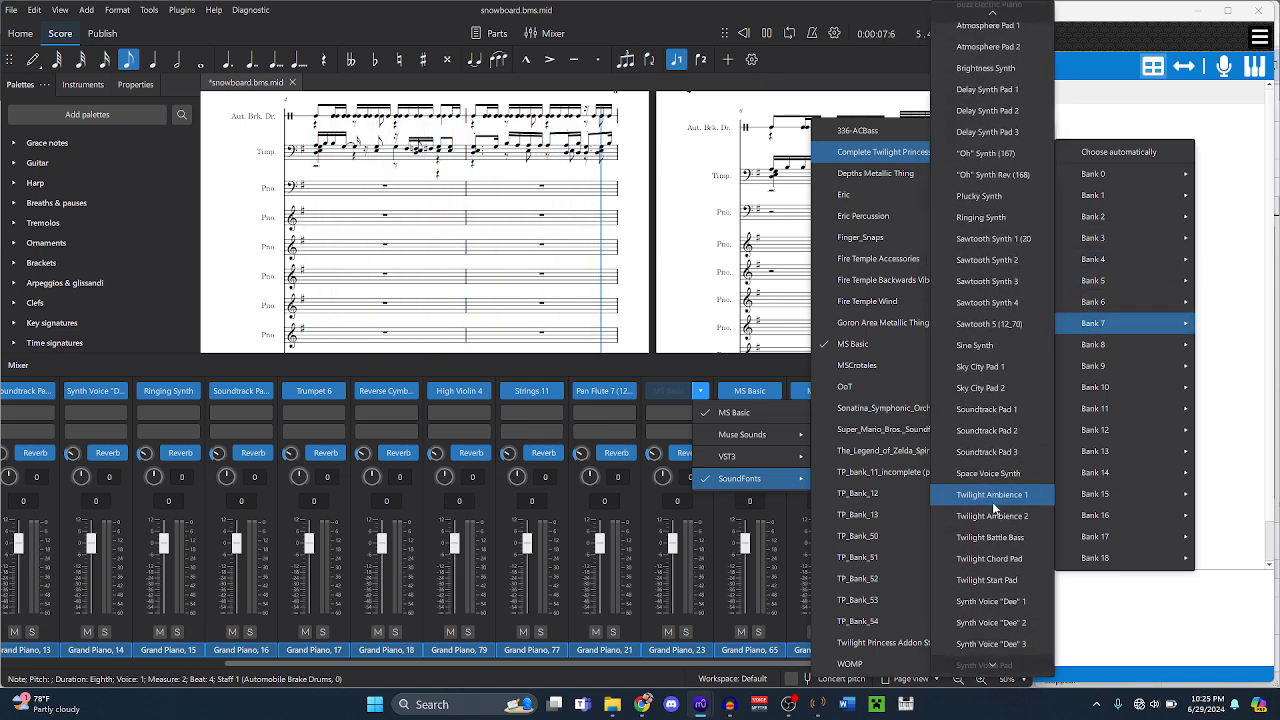
left_click(1008, 609)
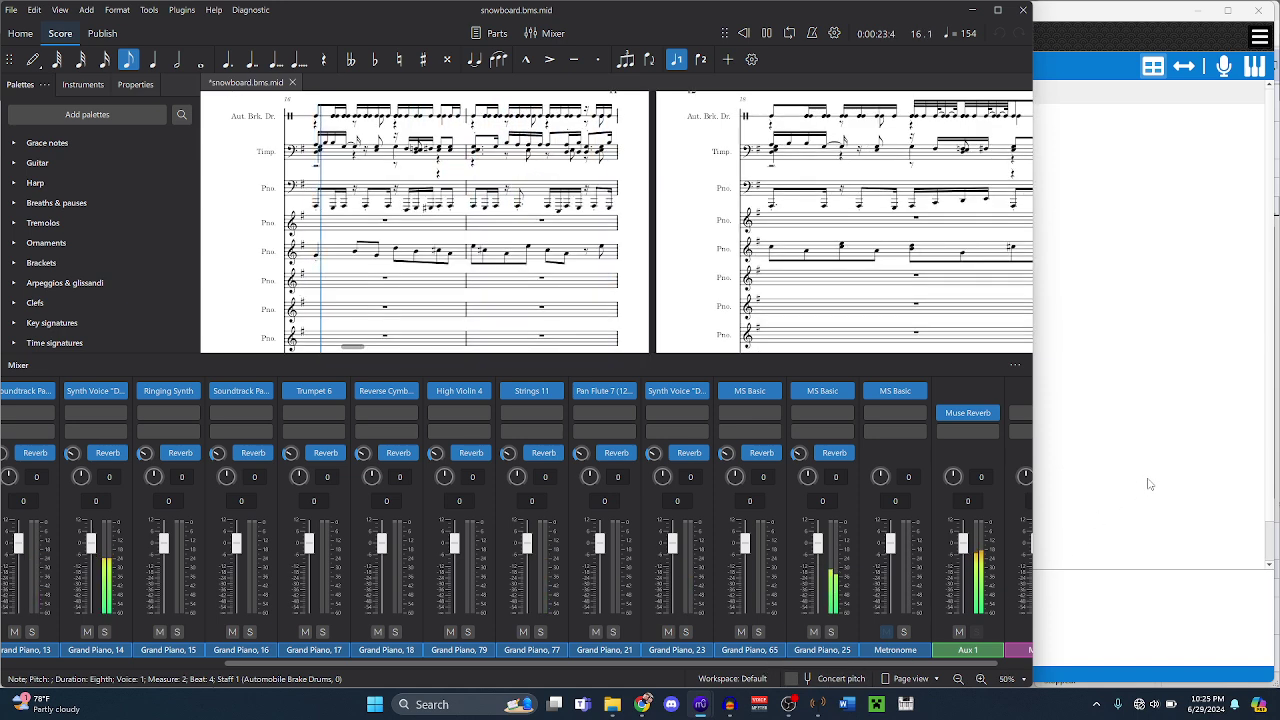
- Switch to Polyphone and look up preset 012:065 Airhorn in the TP Bank12 soundfont
left_click(1147, 485)
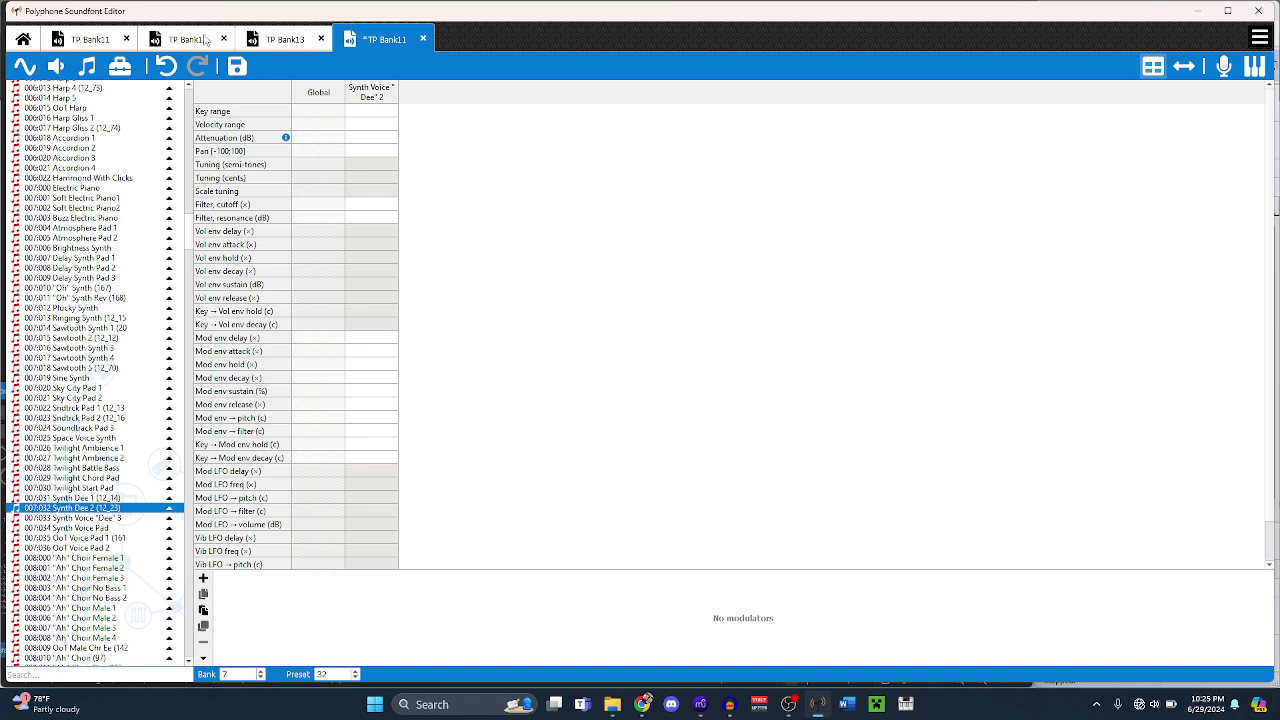
key("ctrl+Tab")
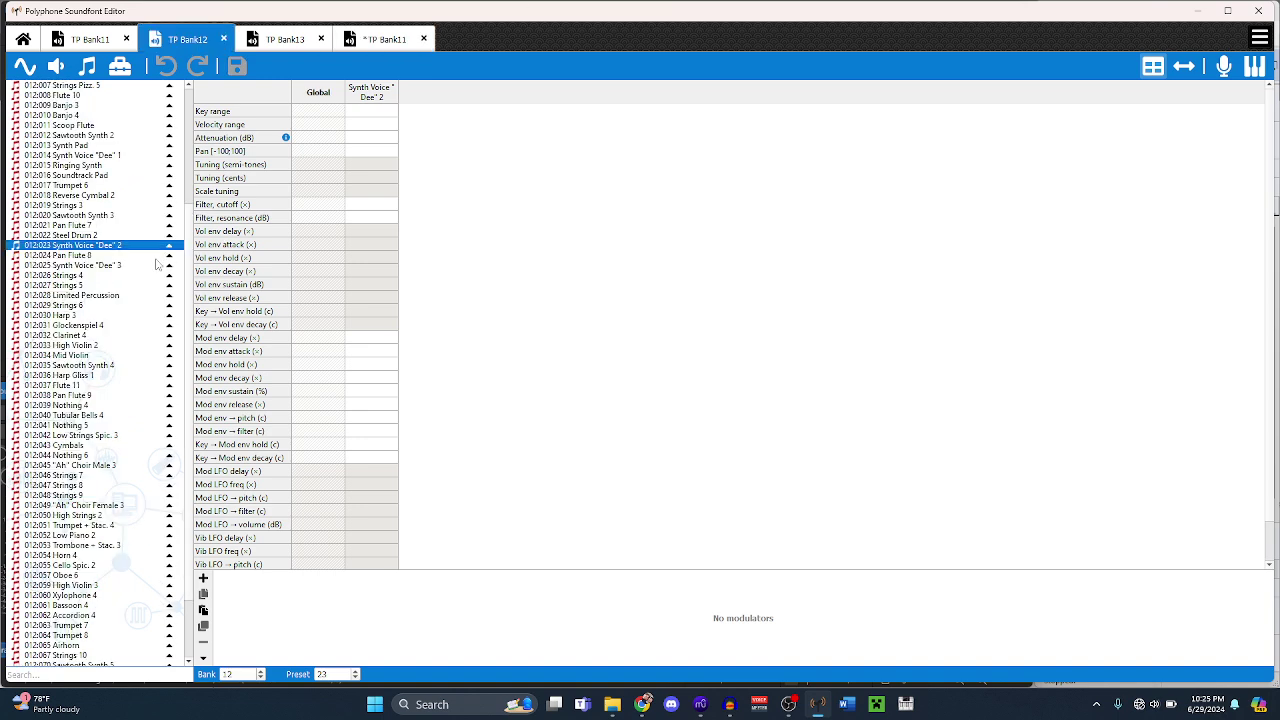
scroll(138, 477, "down", 3)
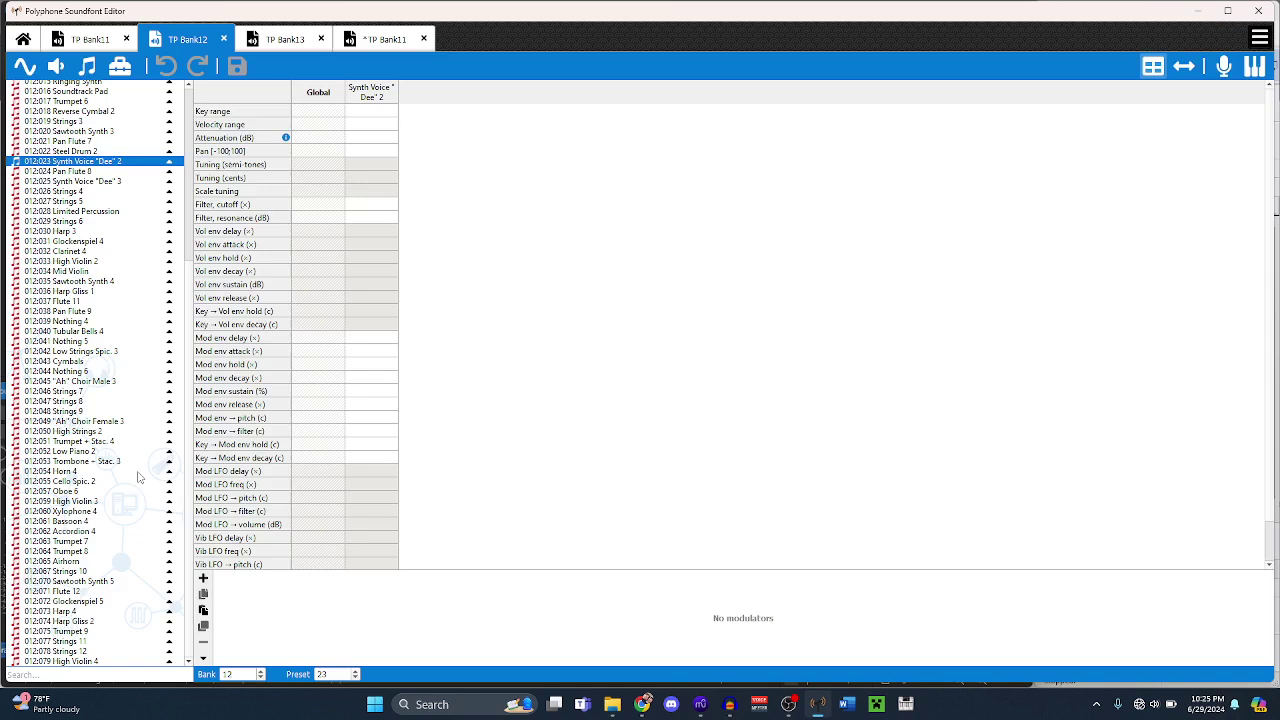
left_click(72, 563)
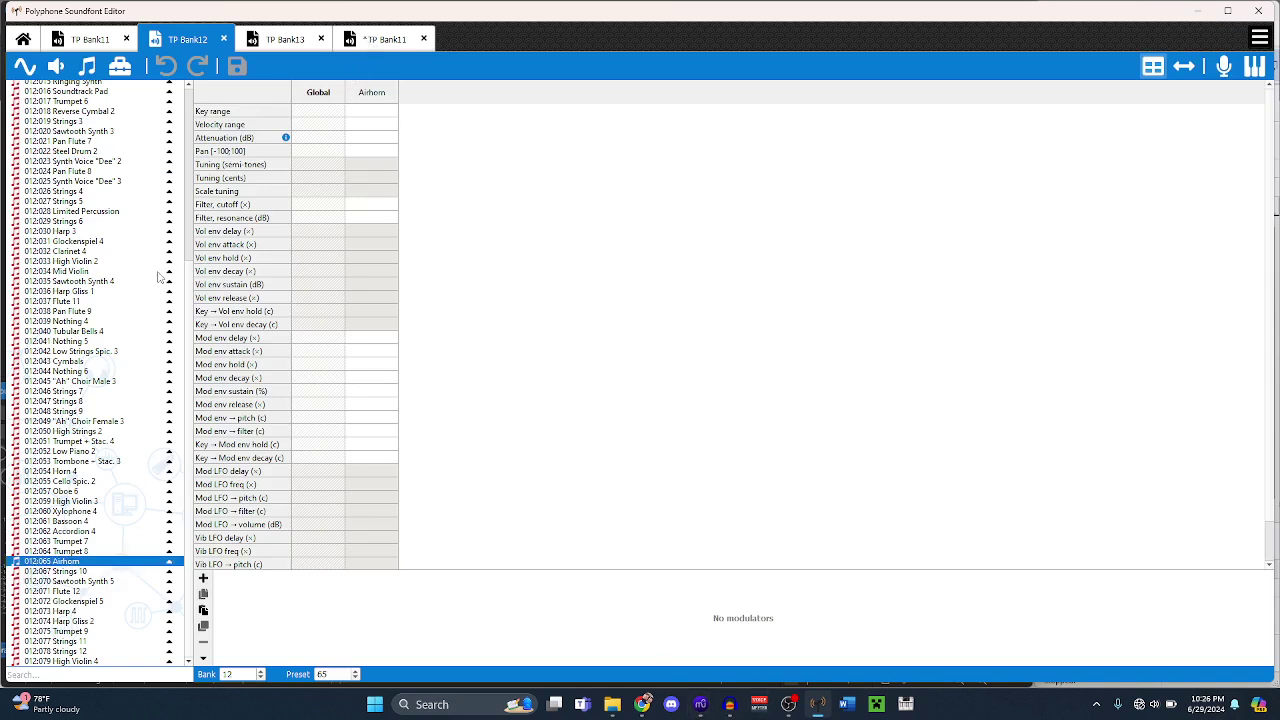
- Find and select the matching preset 005:026 Airhorn (12_65) in the last TP Bank11 soundfont
key("ctrl+Tab")
scroll(158, 350, "up", 18)
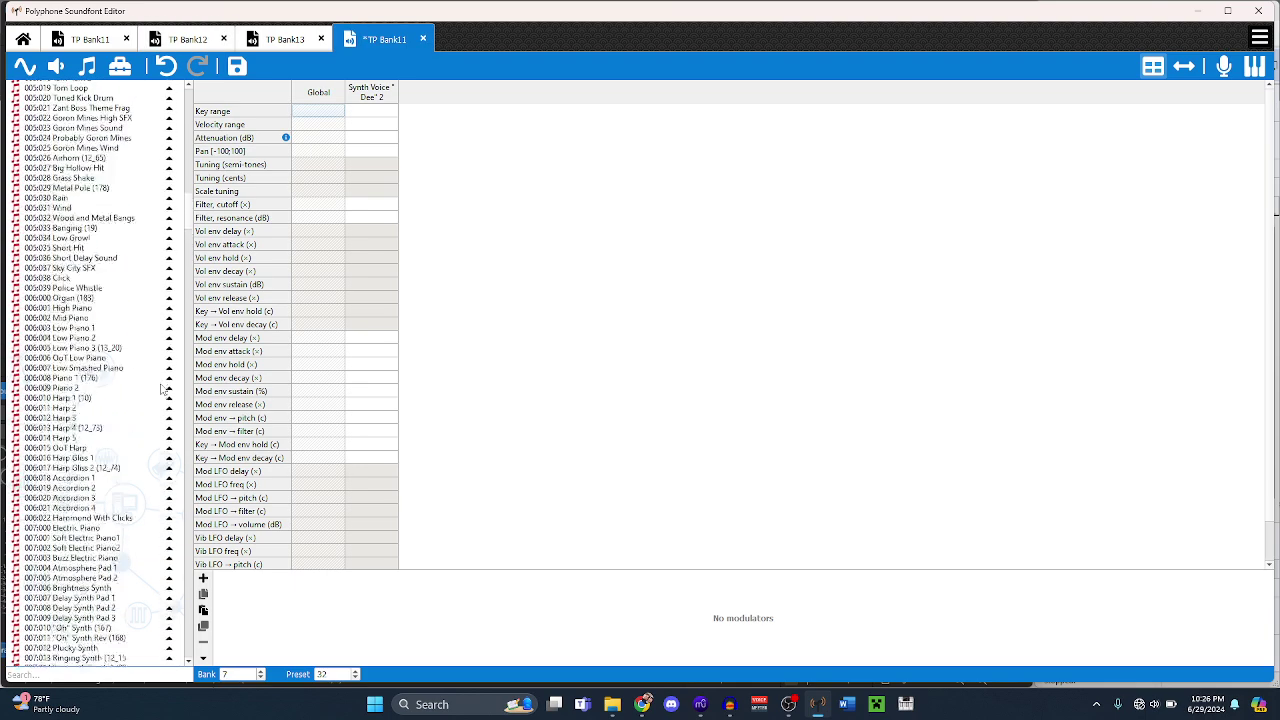
scroll(160, 388, "up", 2)
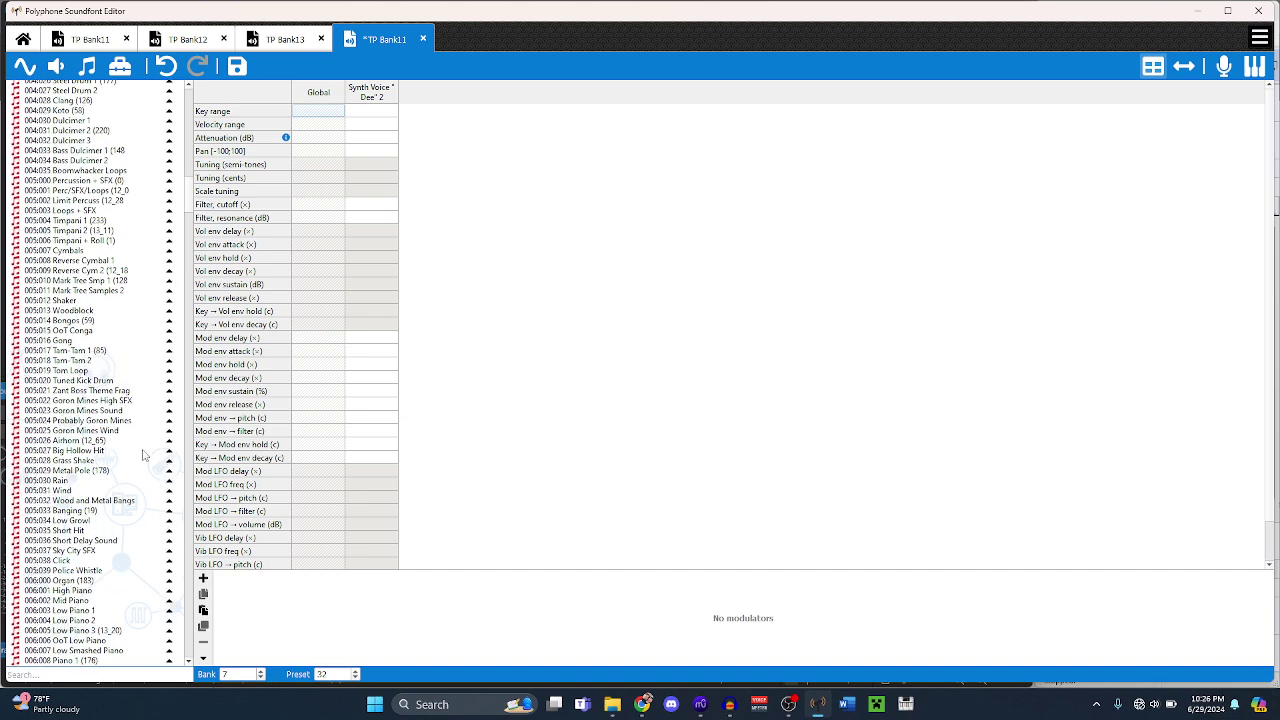
left_click(90, 440)
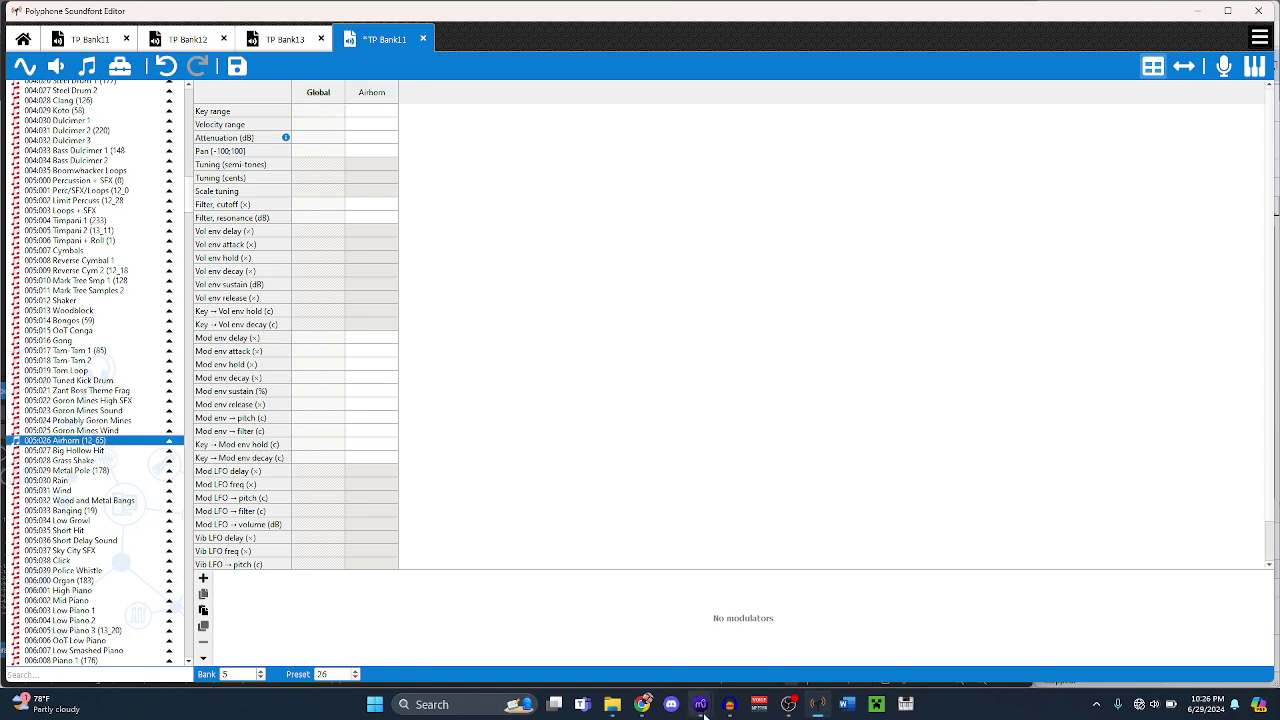
- Switch to the snowboard.bms.mid score and set Grand Piano, 65 to Airhorn (12_65) from Bank 5 of Complete Twilight Princess Soundfont Reorganized
mouse_move(704, 714)
left_click(704, 620)
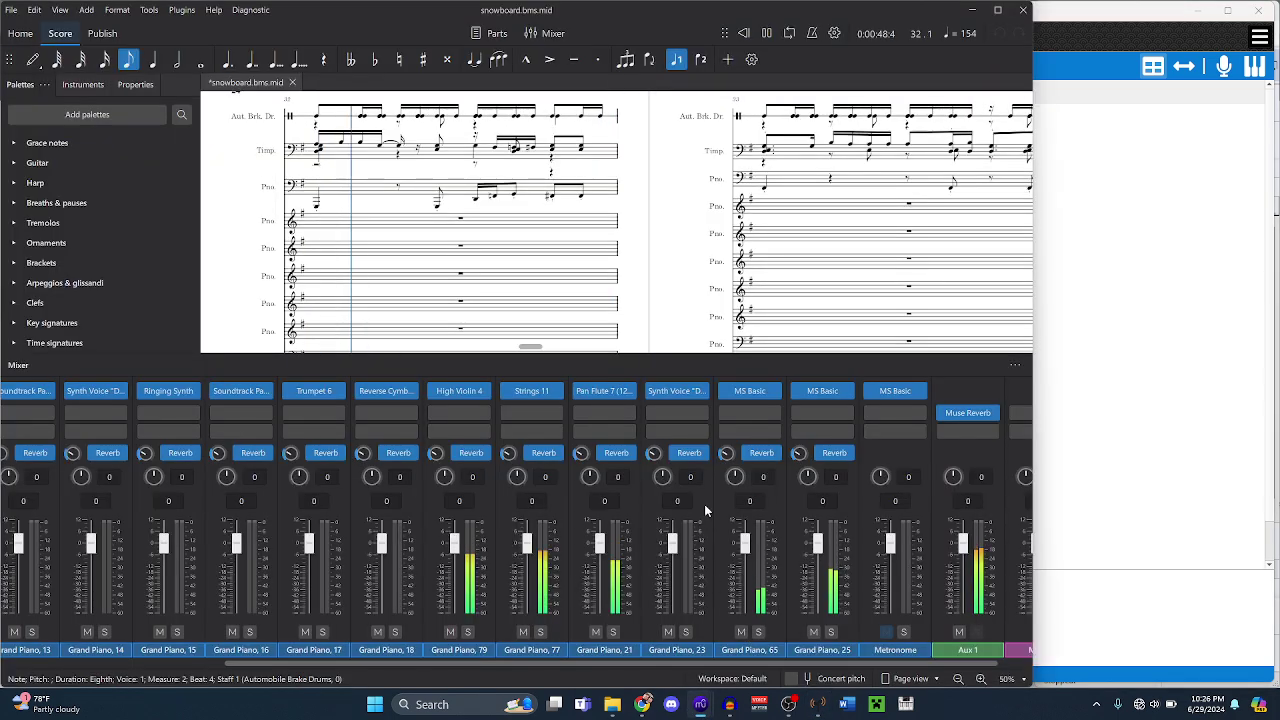
left_click(773, 392)
mouse_move(843, 479)
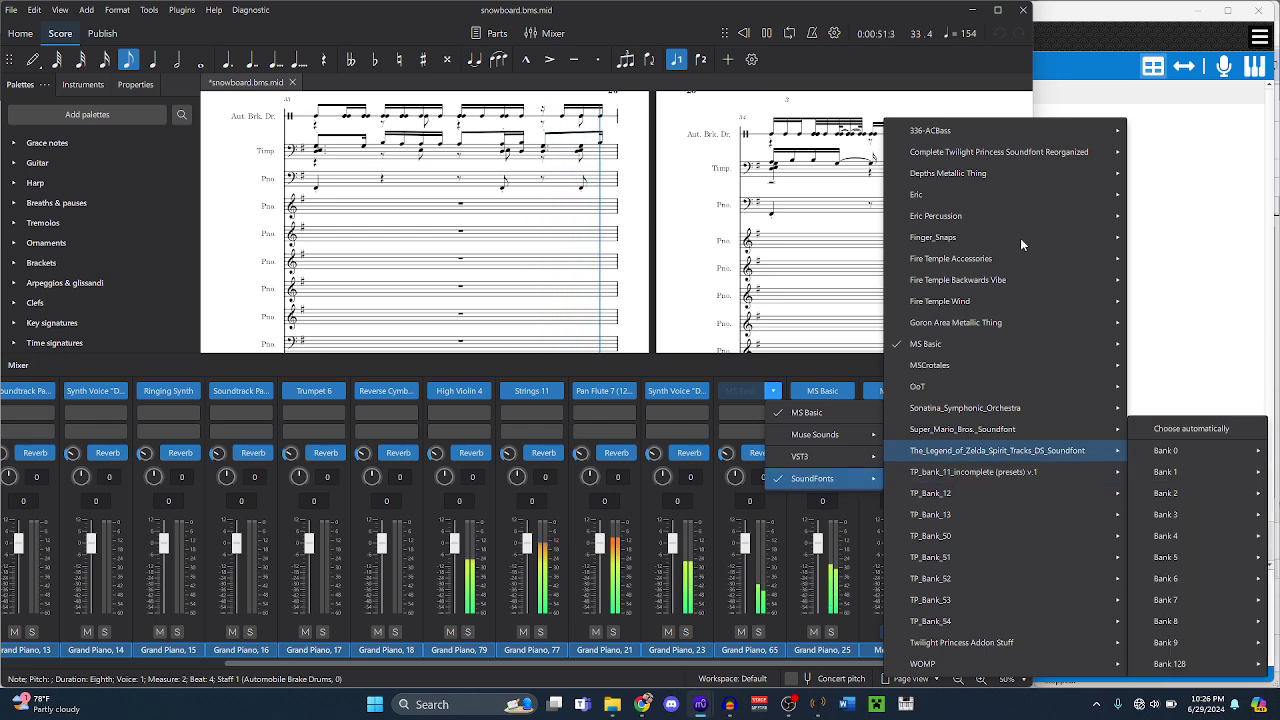
mouse_move(1057, 150)
mouse_move(1190, 280)
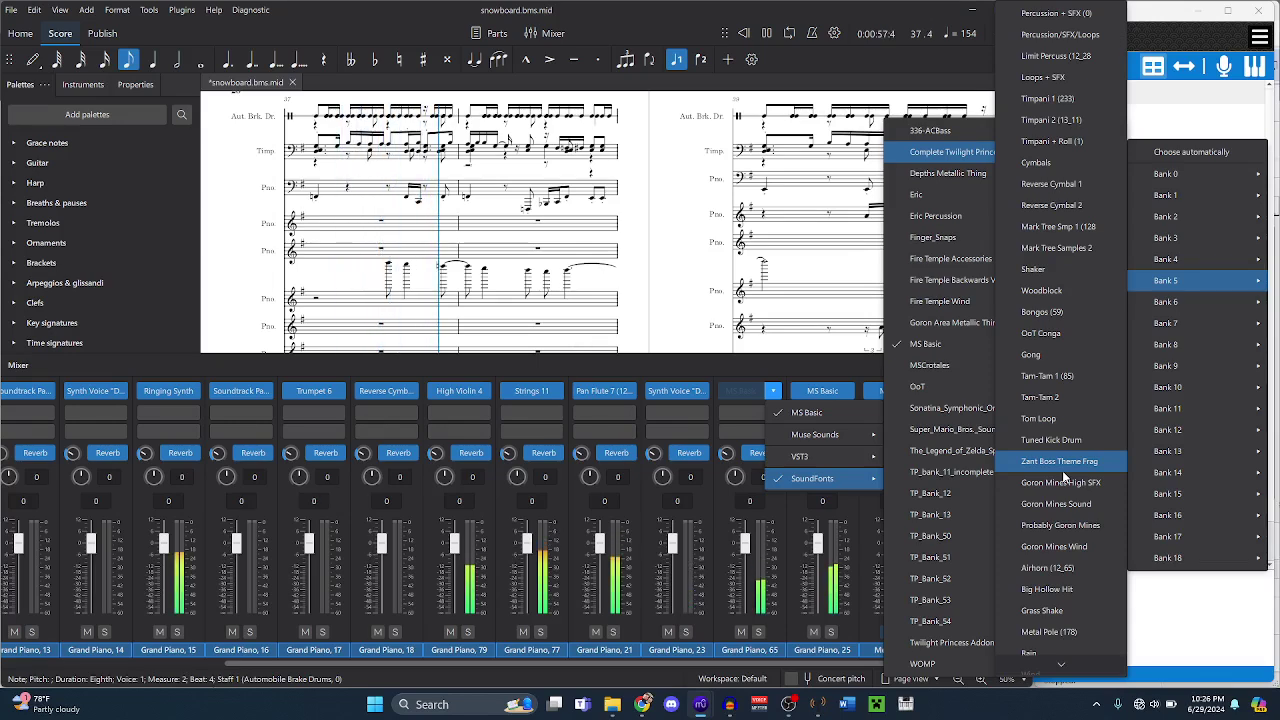
scroll(1063, 478, "down", 3)
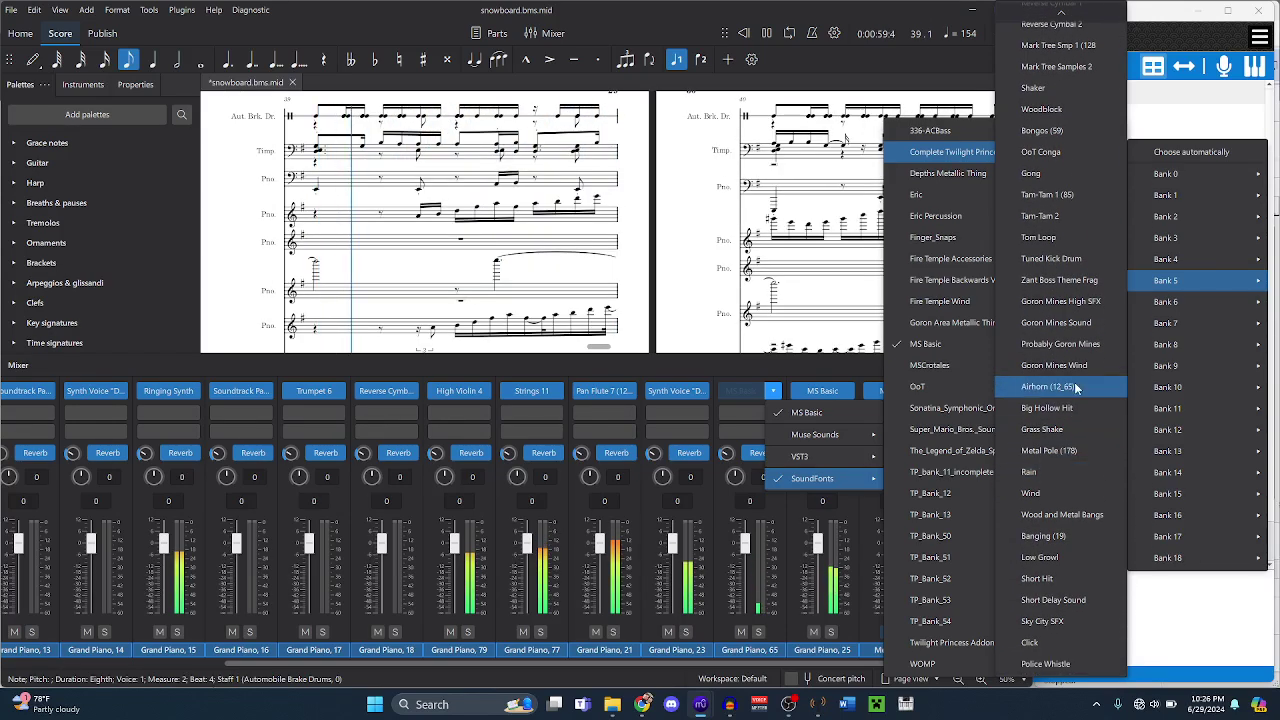
left_click(1050, 383)
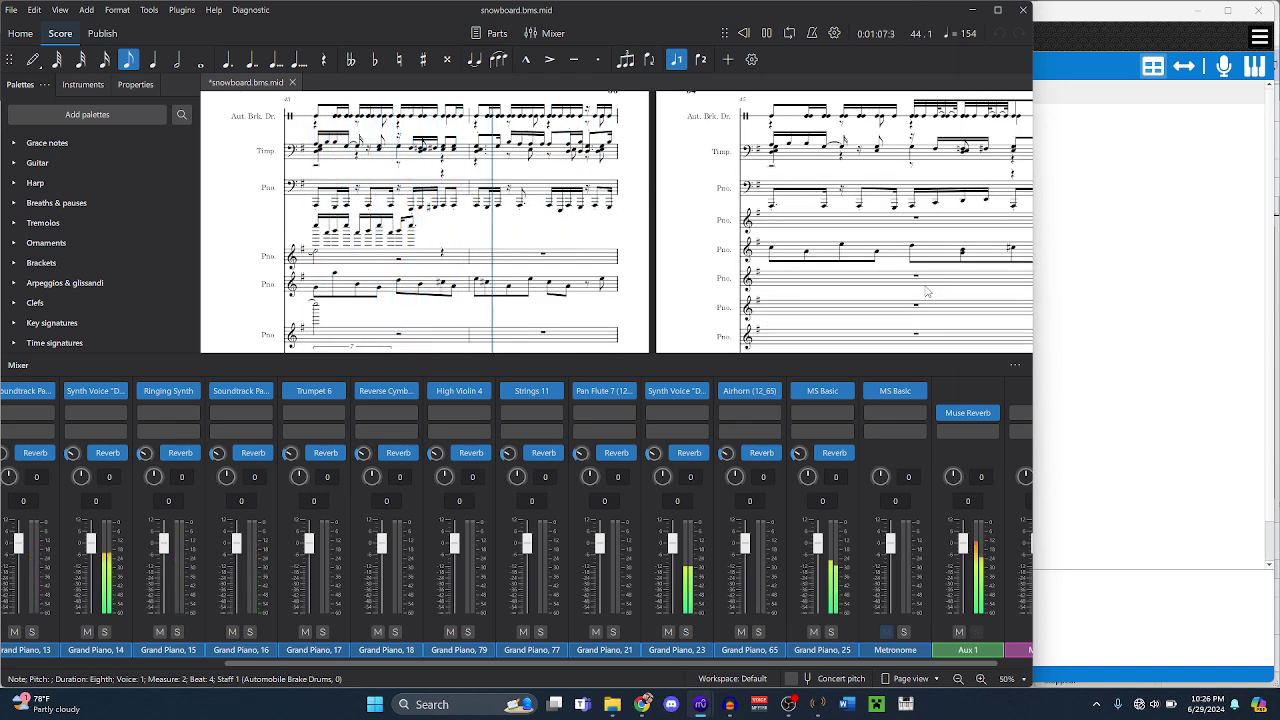
- Switch to Polyphone and look up preset 012:025 Synth Voice "Dee" 3 in the TP Bank12 soundfont
left_click(1135, 364)
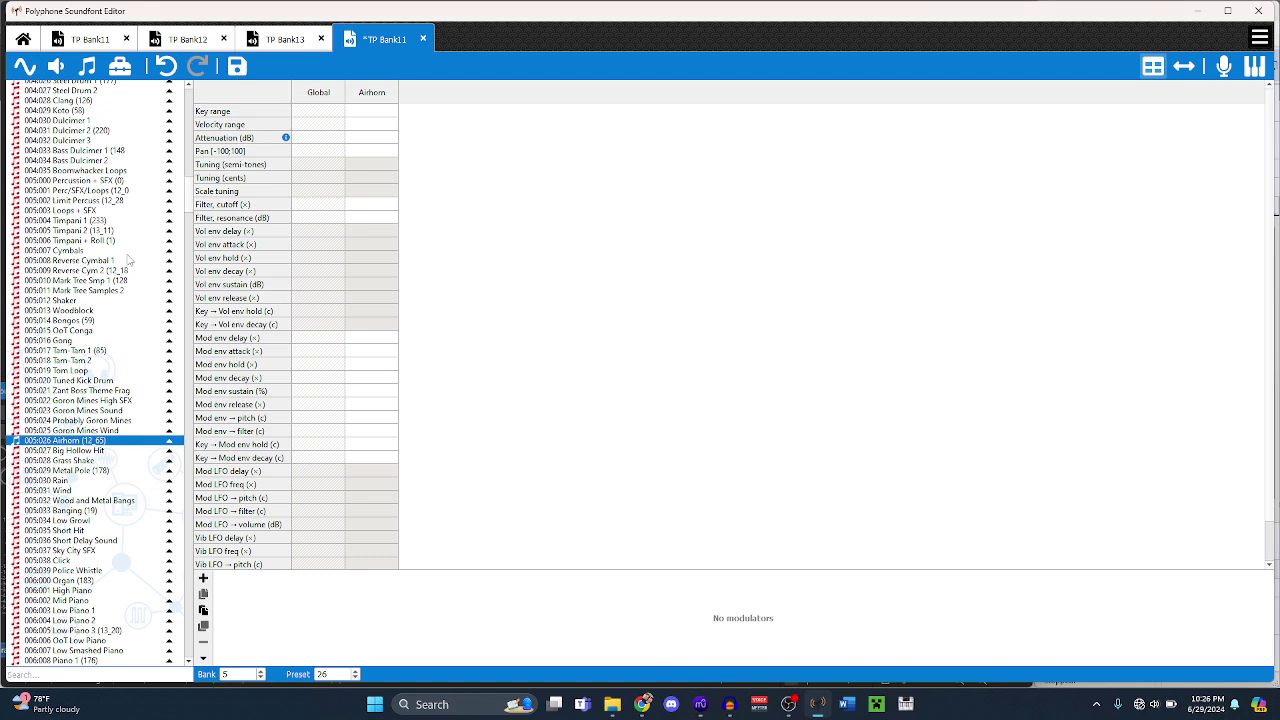
key("ctrl+Tab")
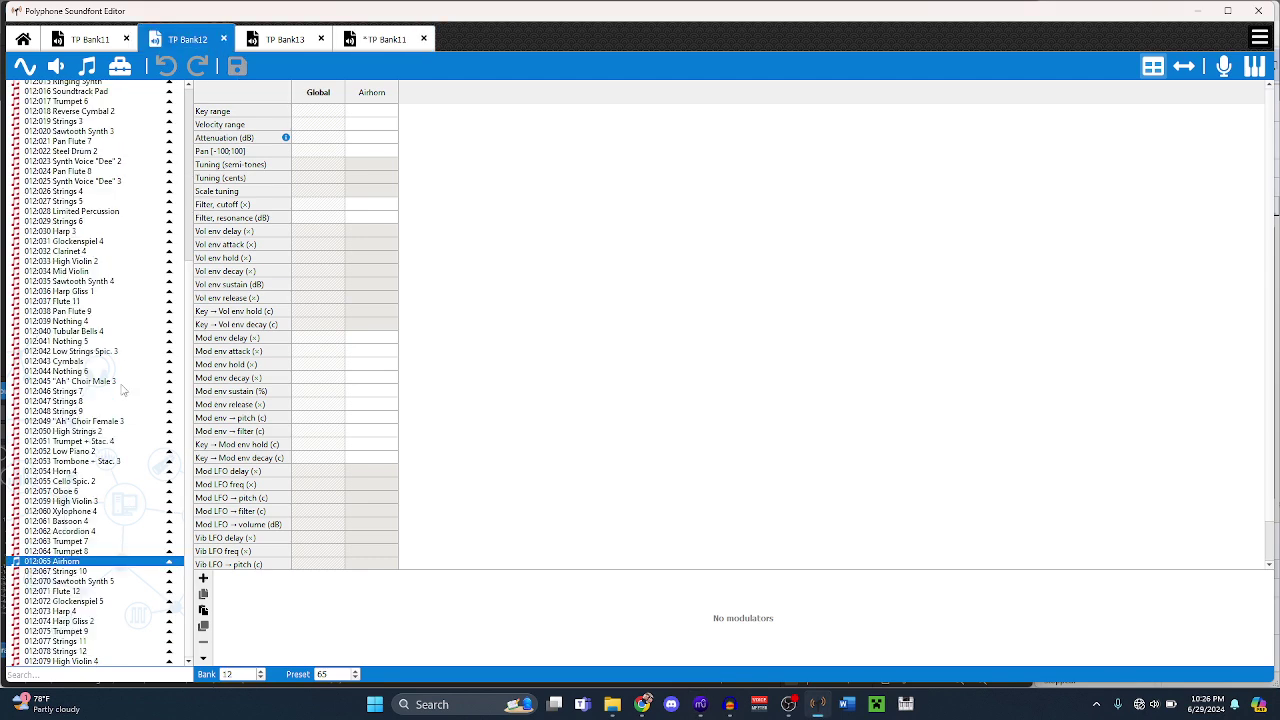
scroll(108, 362, "up", 4)
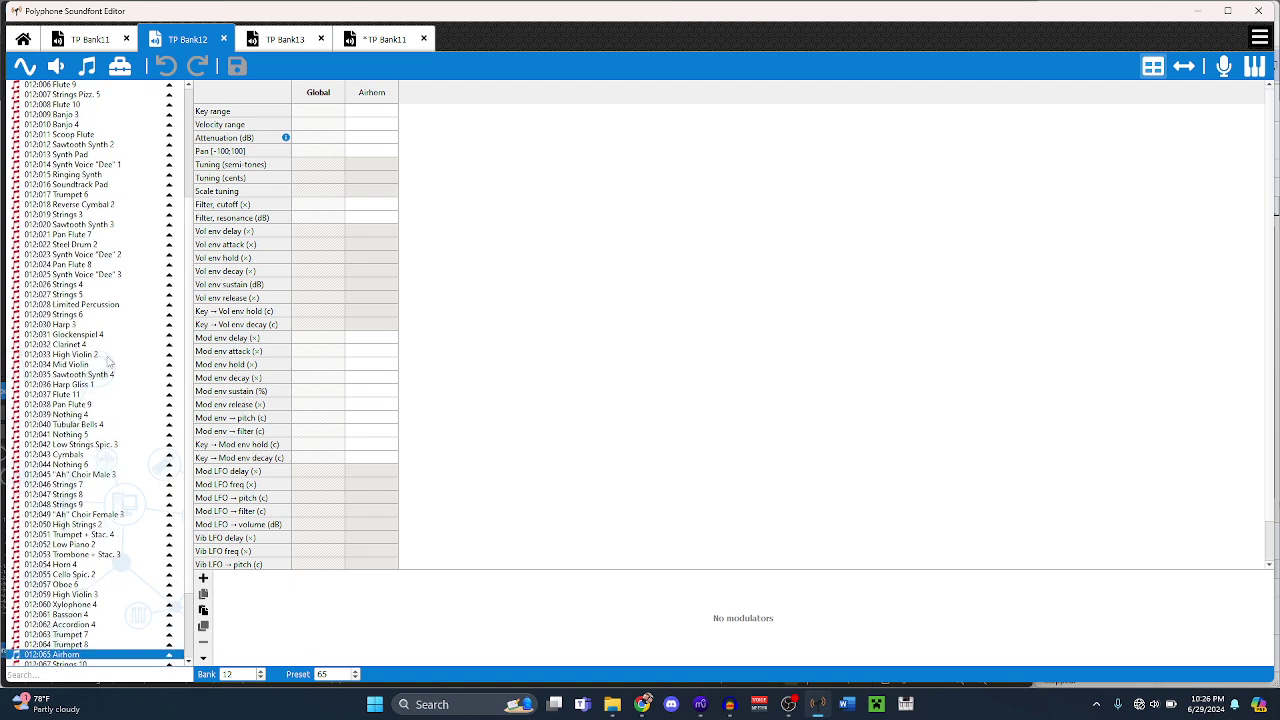
left_click(68, 313)
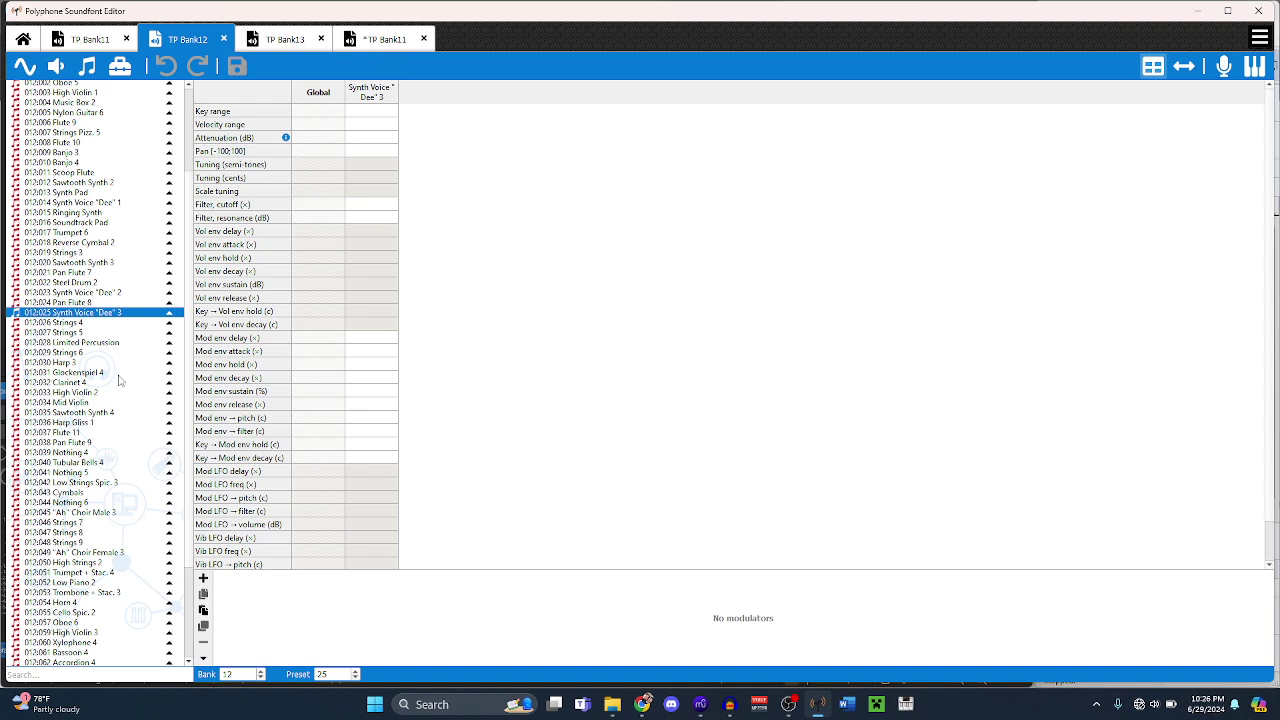
- Copy the name of preset 007:032 Synth Dee 2 (12_23) in the last TP Bank11 soundfont
key("ctrl+Tab")
scroll(118, 380, "down", 20)
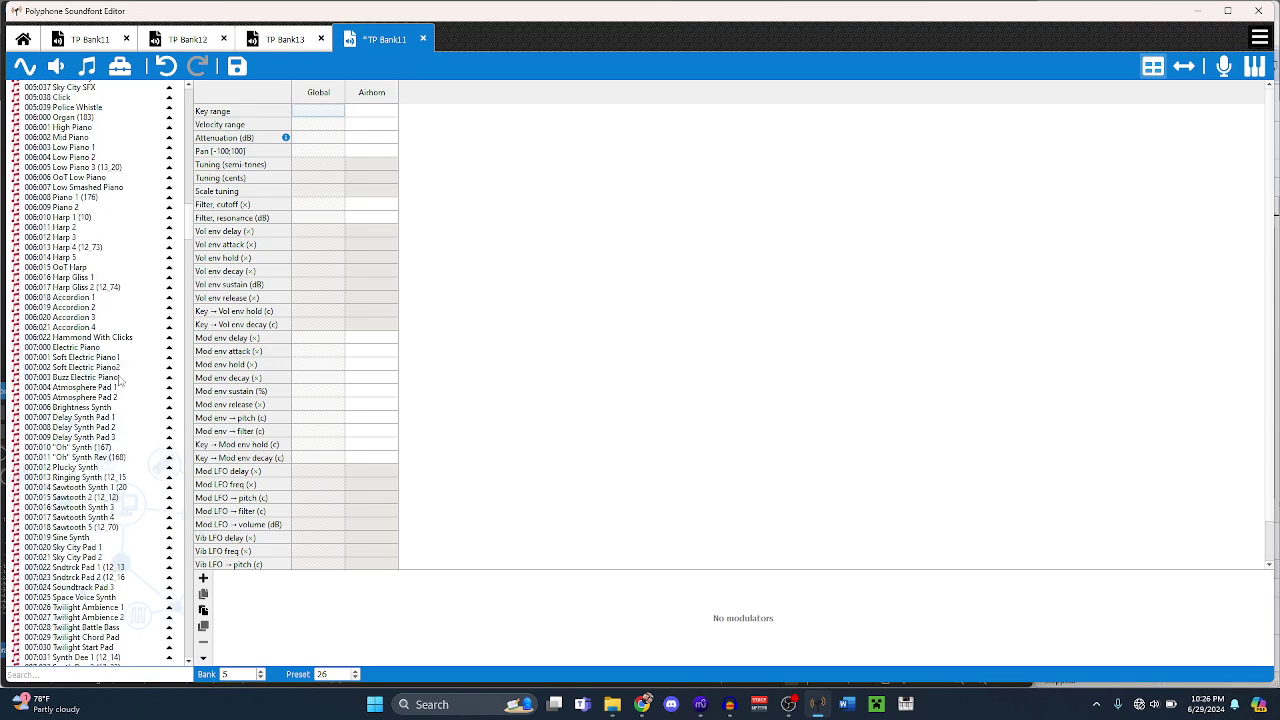
scroll(120, 545, "down", 6)
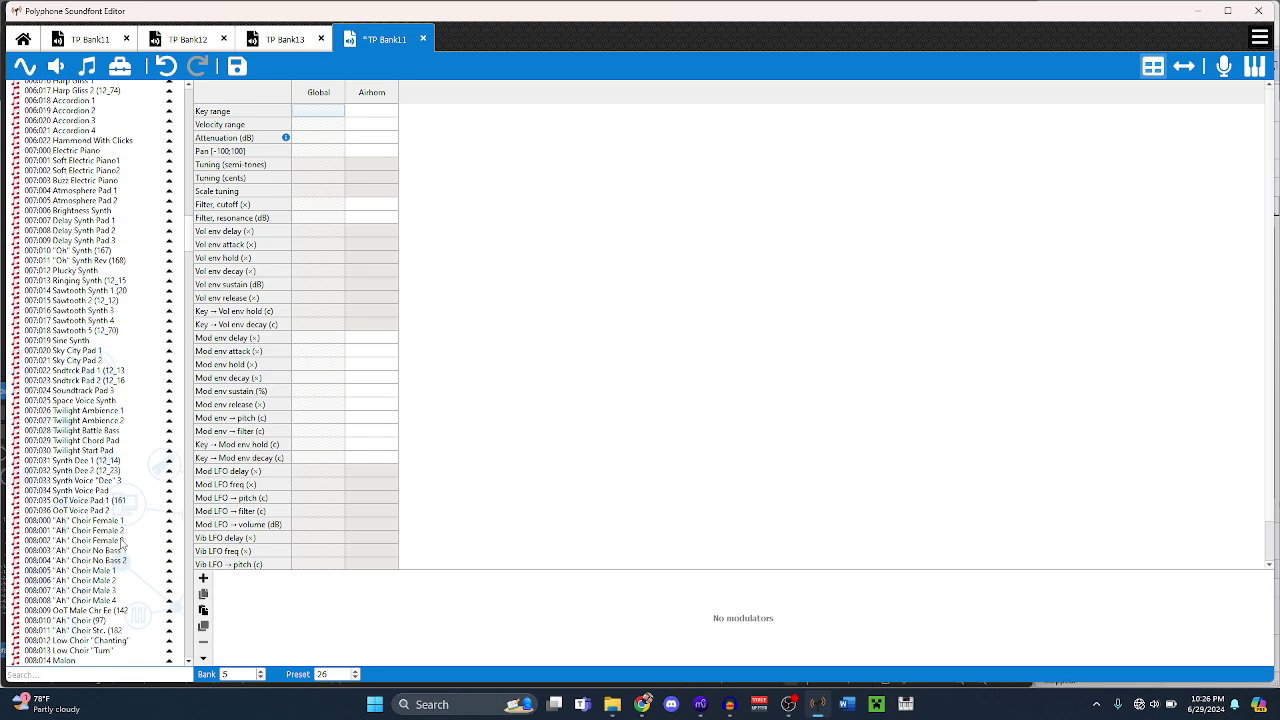
scroll(120, 543, "down", 1)
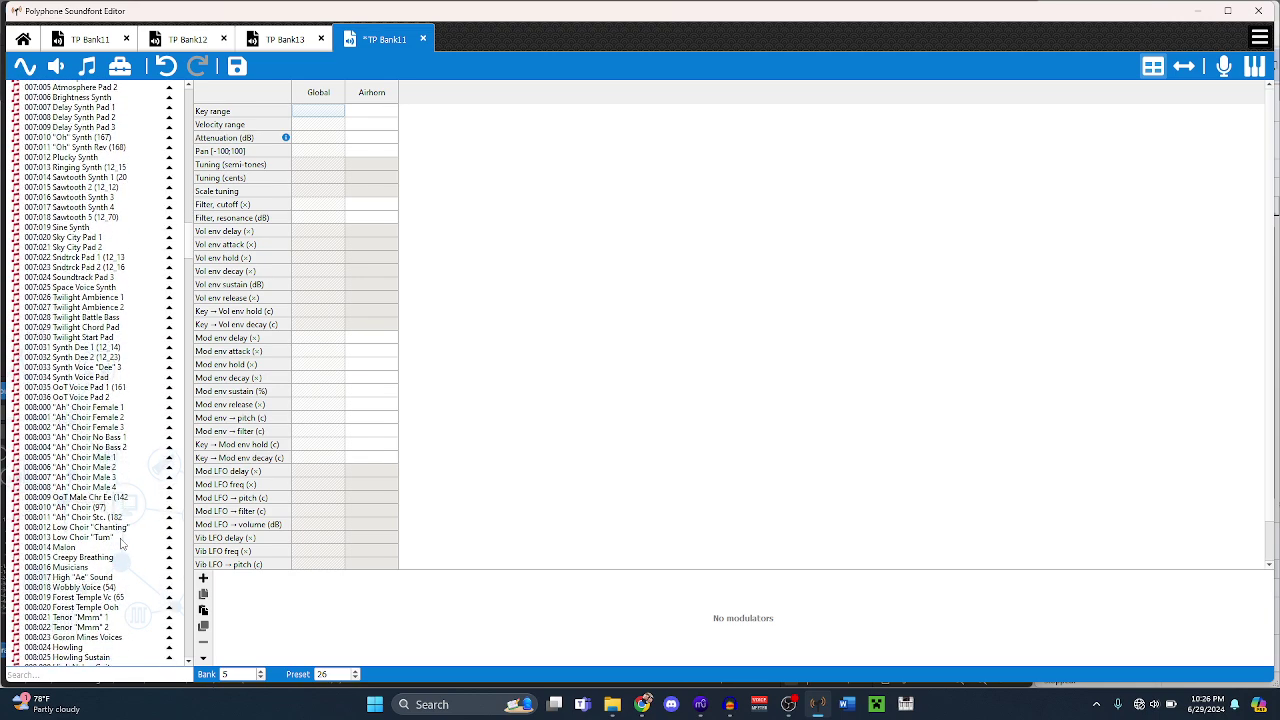
left_click(118, 357)
key("F2")
key("ctrl+c")
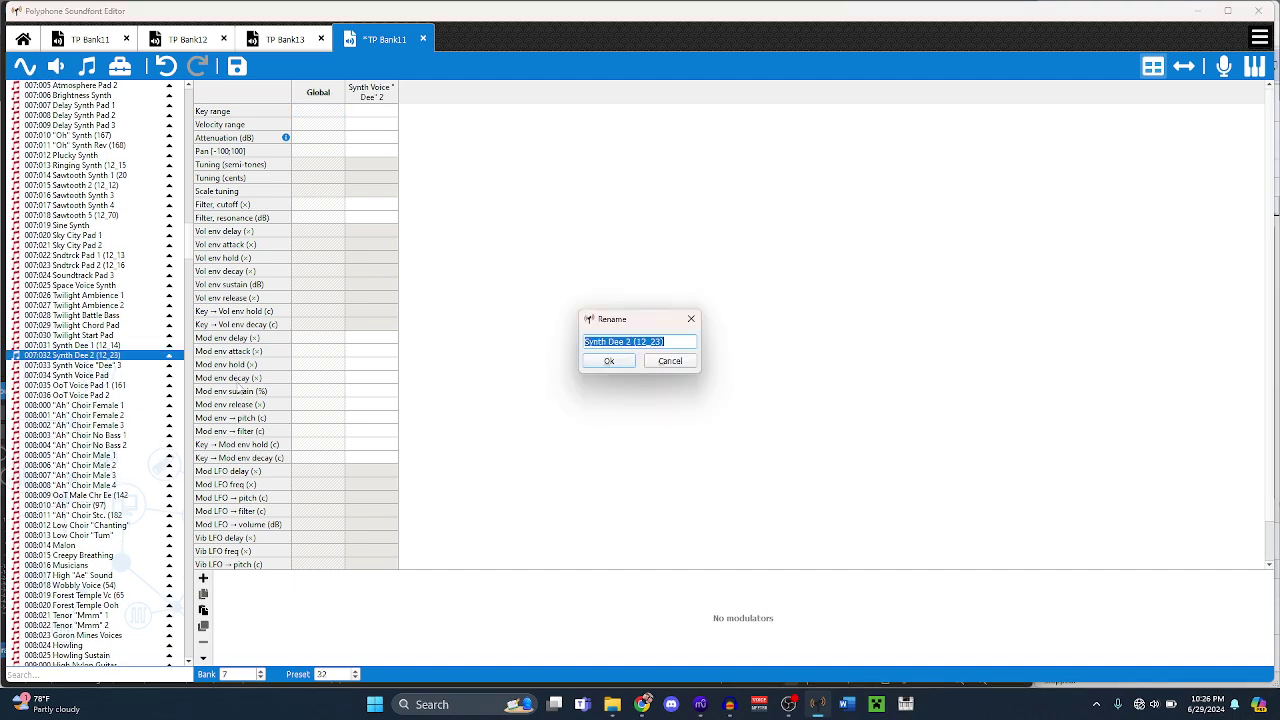
key("Escape")
- Rename preset 007:033 Synth Voice "Dee" 3 as Synth Dee 3 (12_25), reusing the copied name
left_click(108, 366)
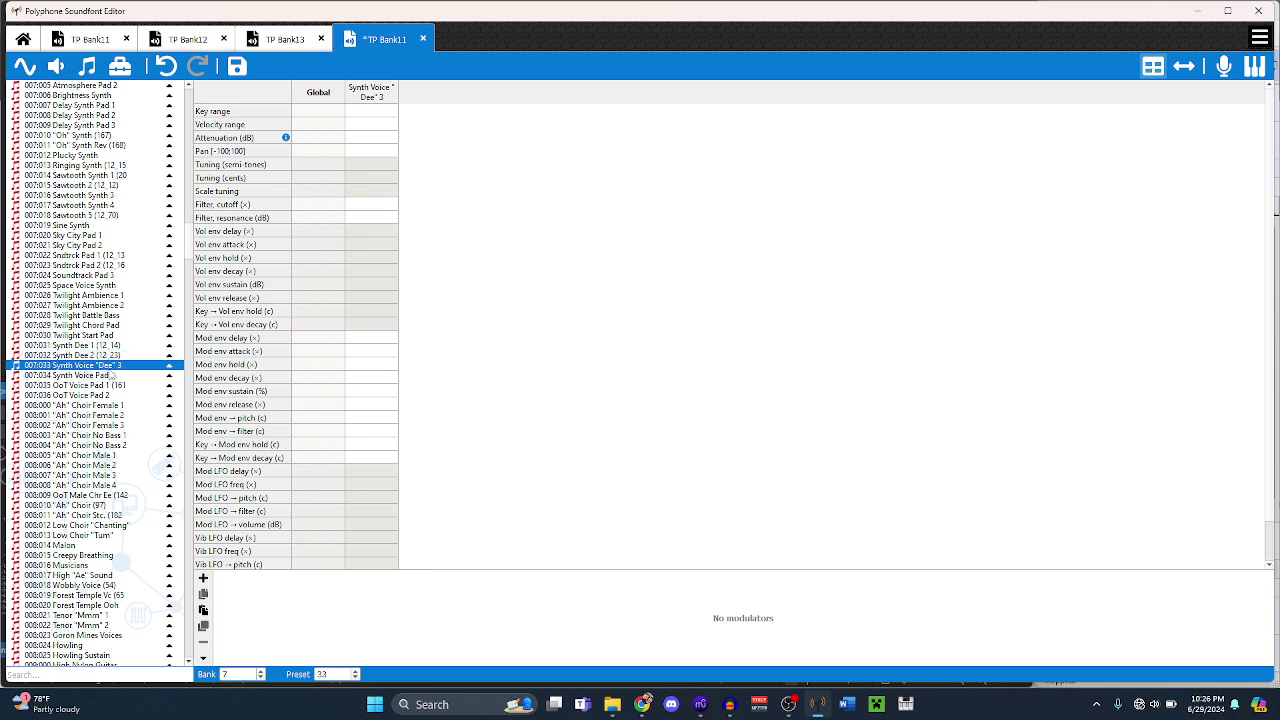
key("F2")
key("ctrl+v")
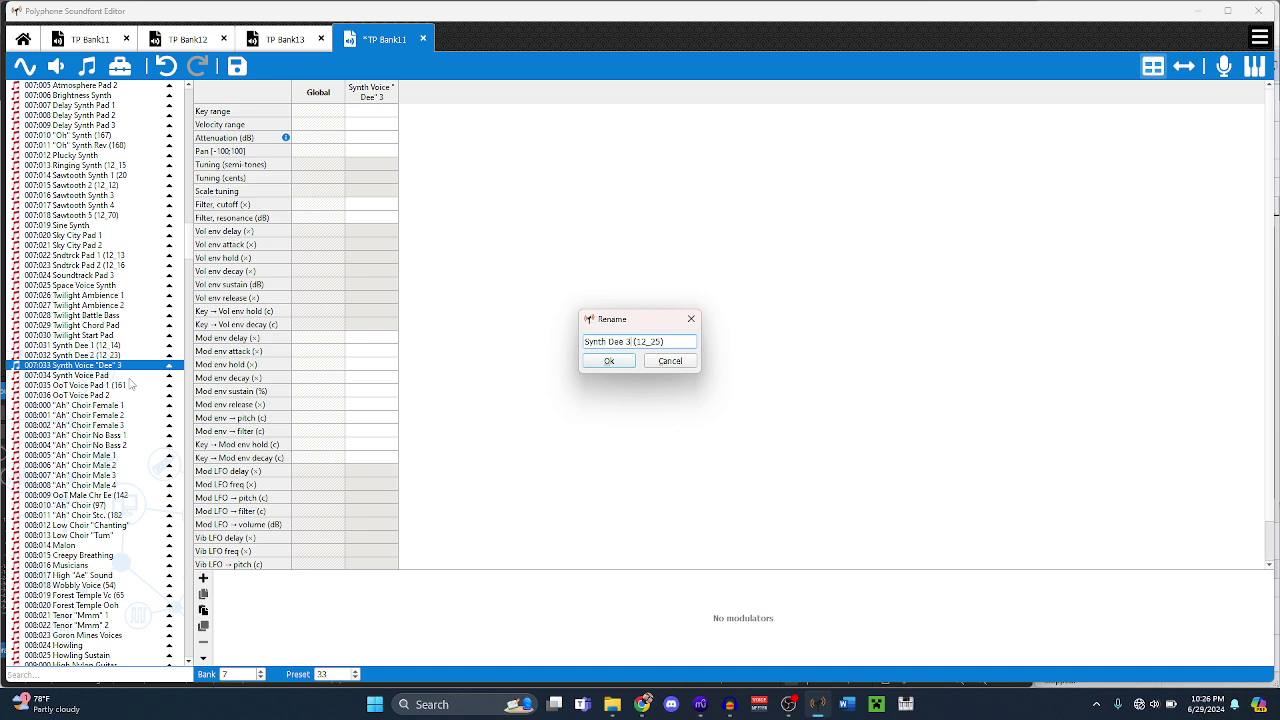
left_click(609, 361)
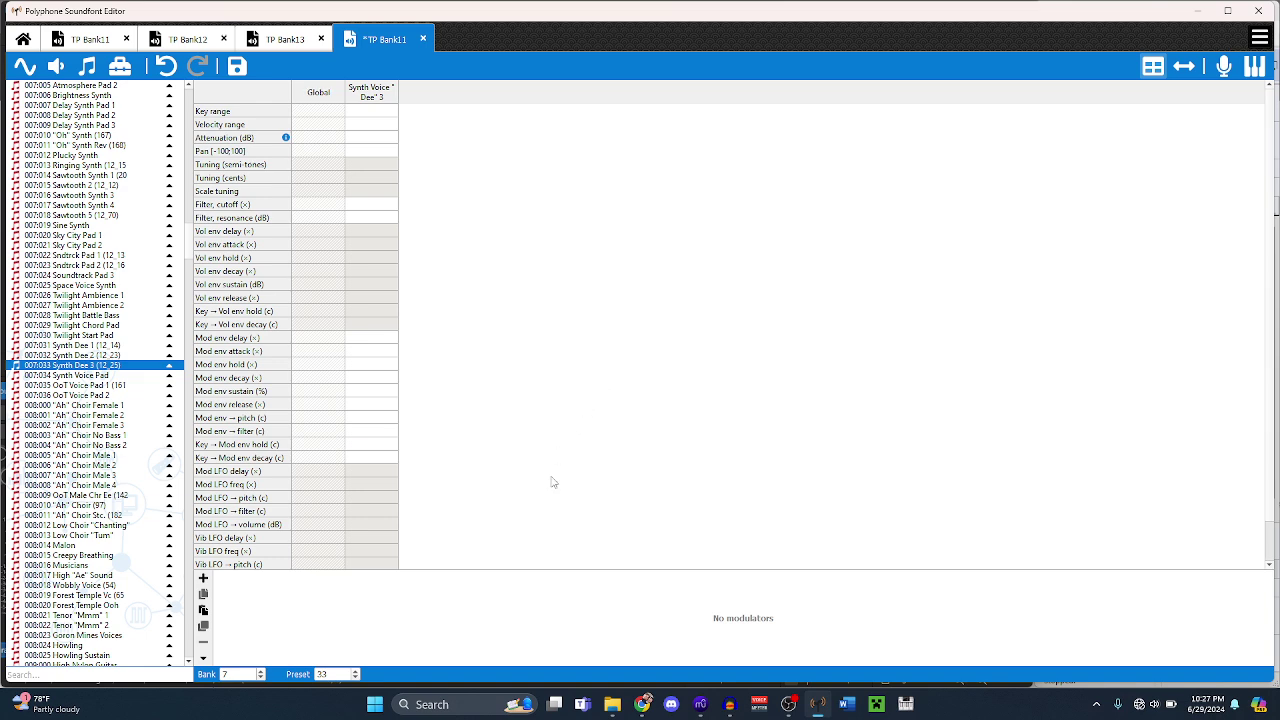
- Switch to the snowboard.bms.mid score and set Grand Piano, 25 to Synth Voice "Dee" 3 from Bank 7 of Complete Twilight Princess Soundfont Reorganized
mouse_move(700, 704)
left_click(765, 625)
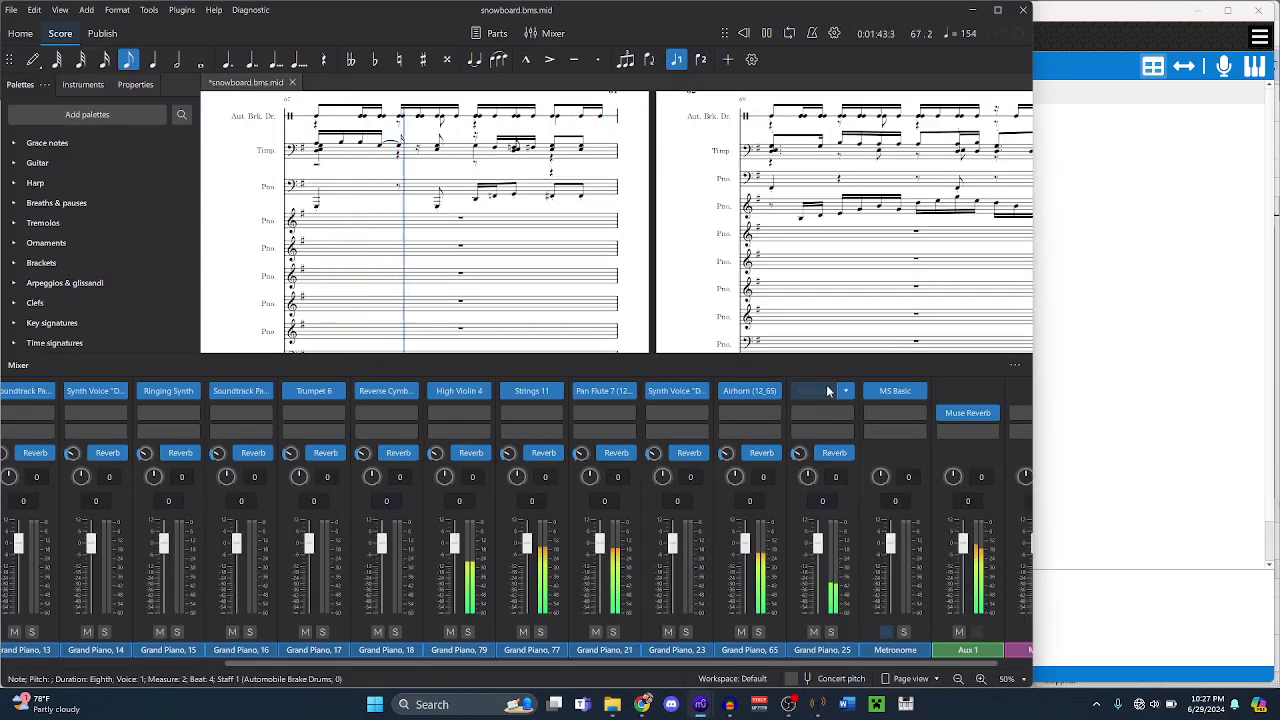
left_click(845, 390)
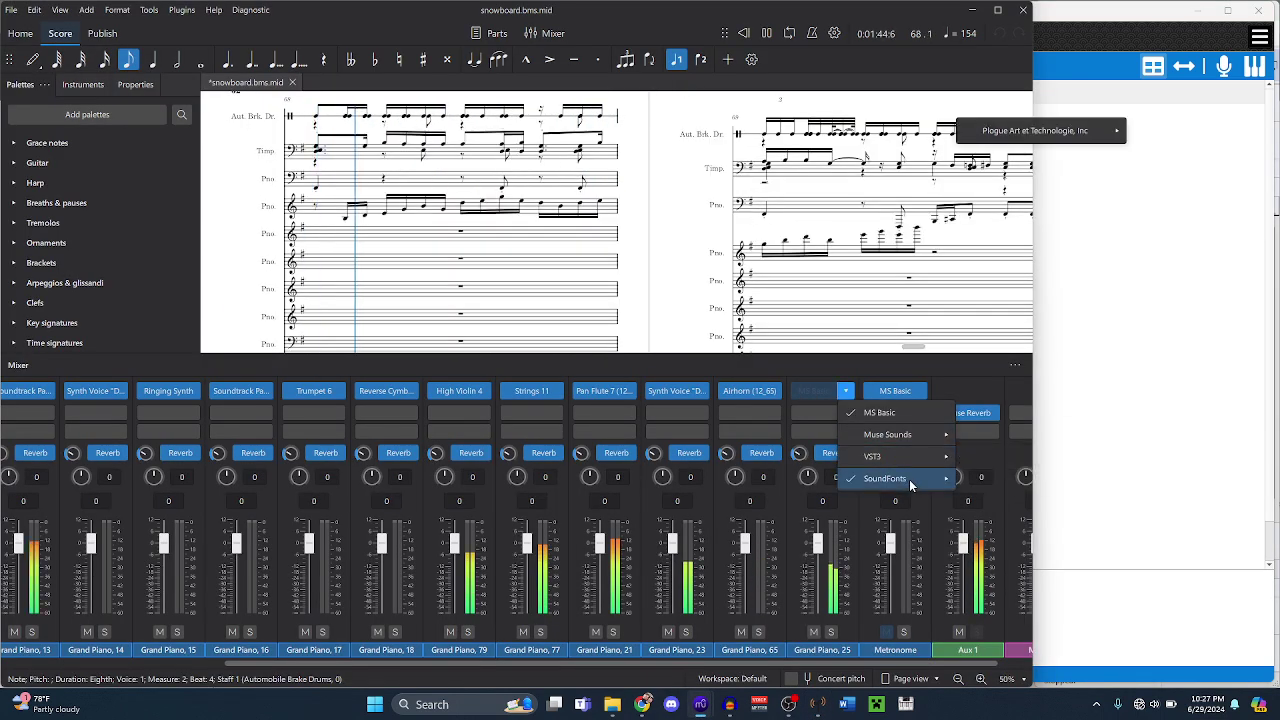
mouse_move(885, 478)
mouse_move(1005, 495)
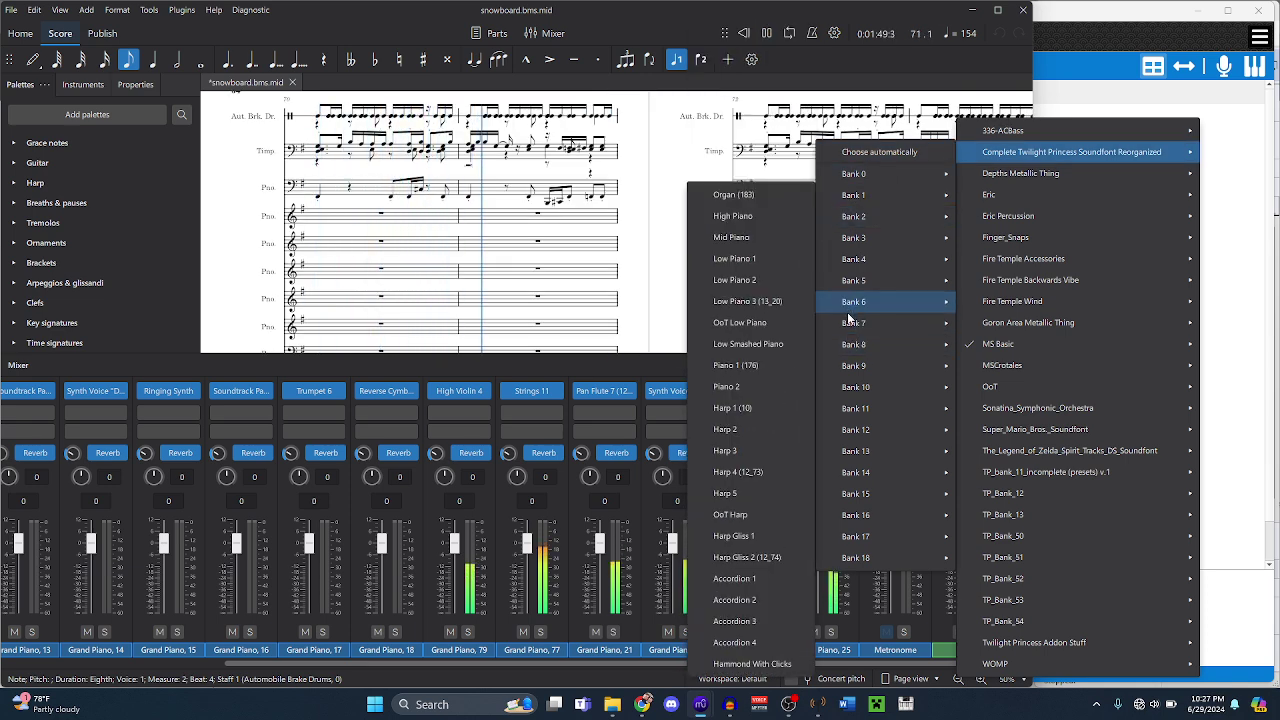
mouse_move(850, 325)
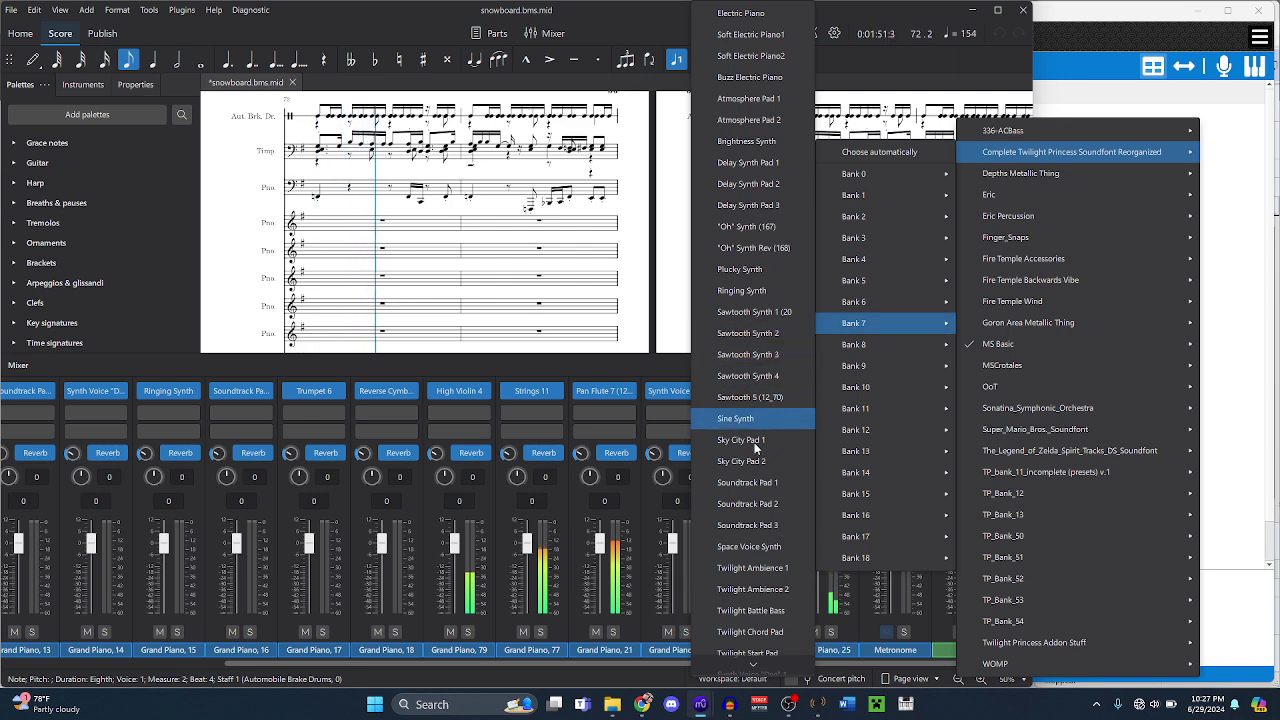
scroll(757, 520, "down", 3)
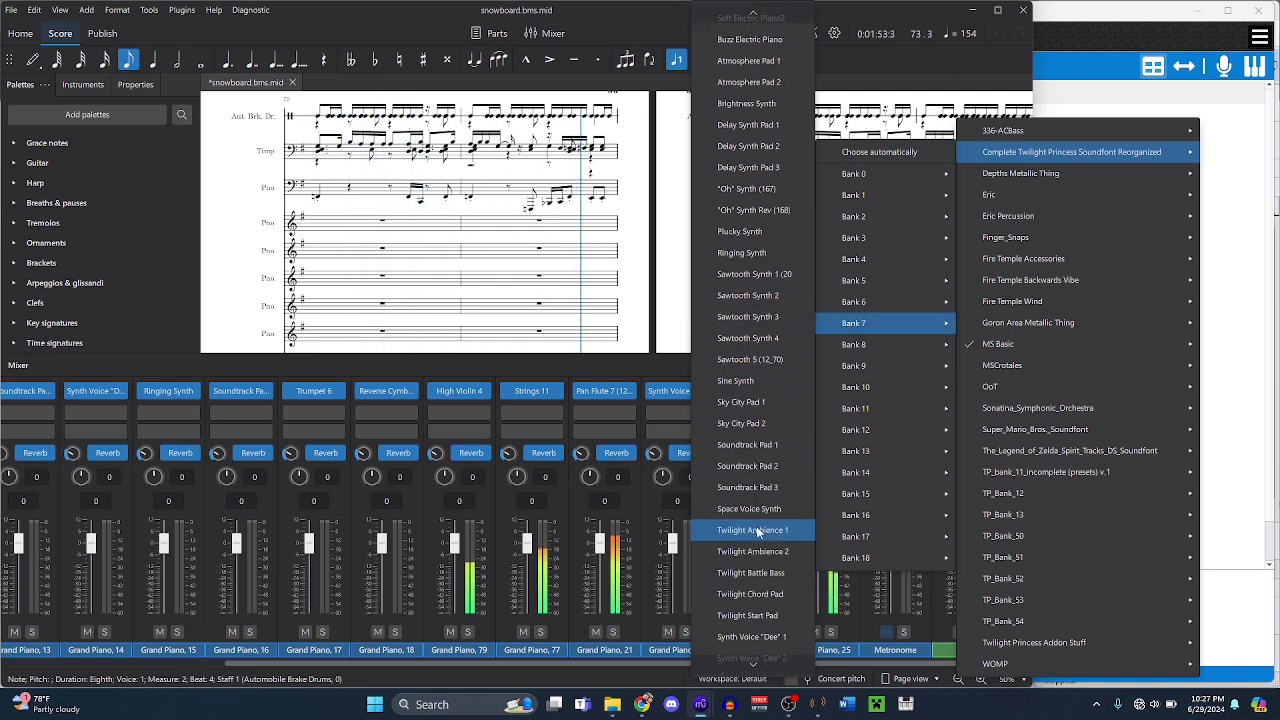
scroll(771, 622, "down", 2)
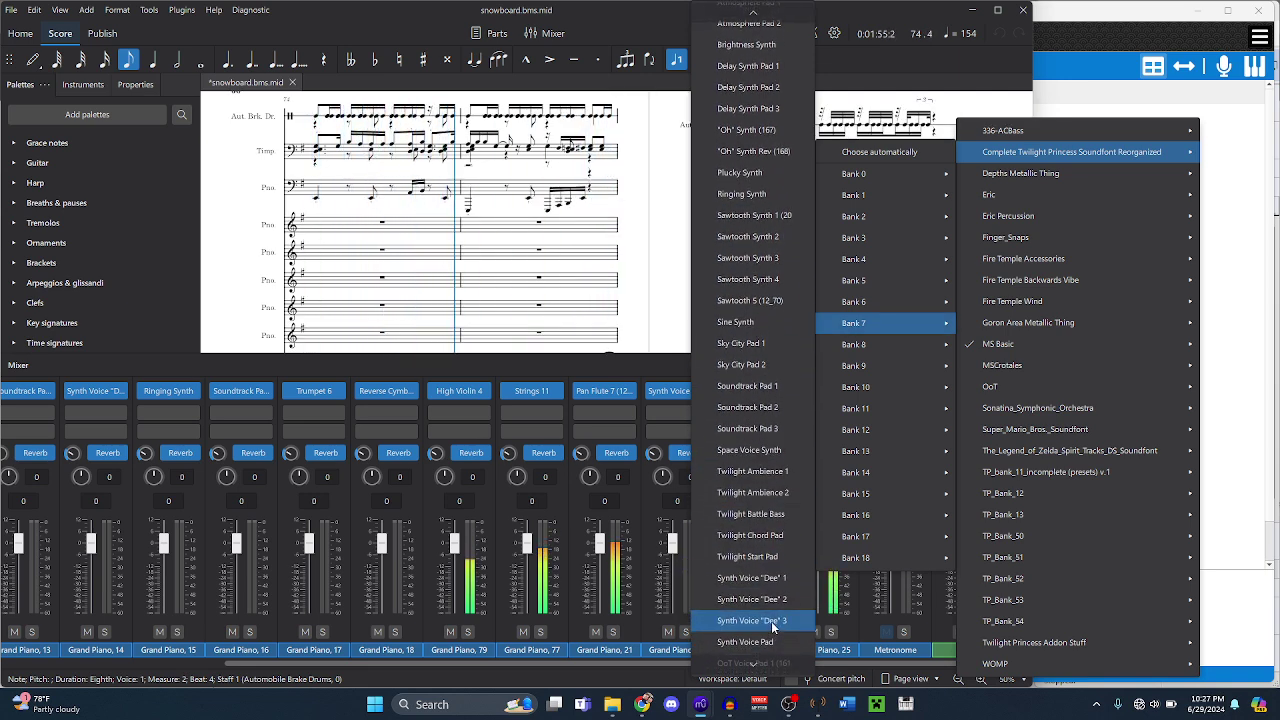
left_click(773, 622)
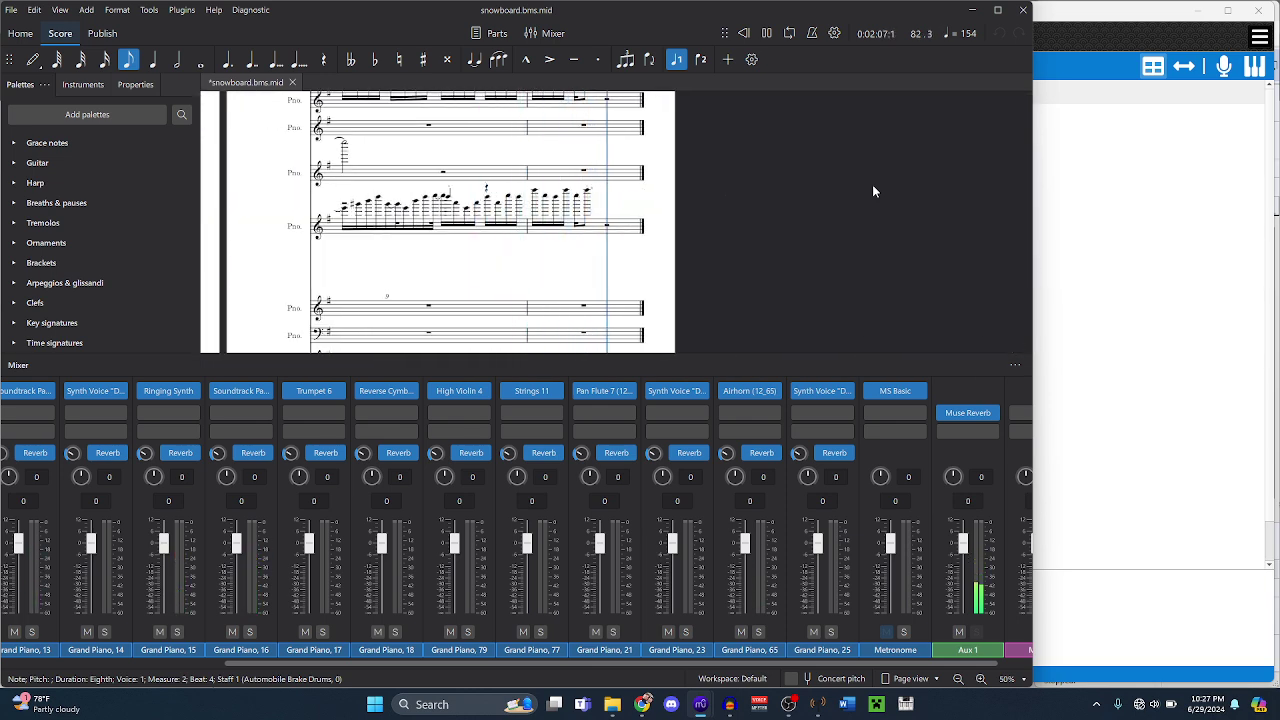
- Restart playback from the beginning and save the imported score as snowboard.bms
left_click(744, 33)
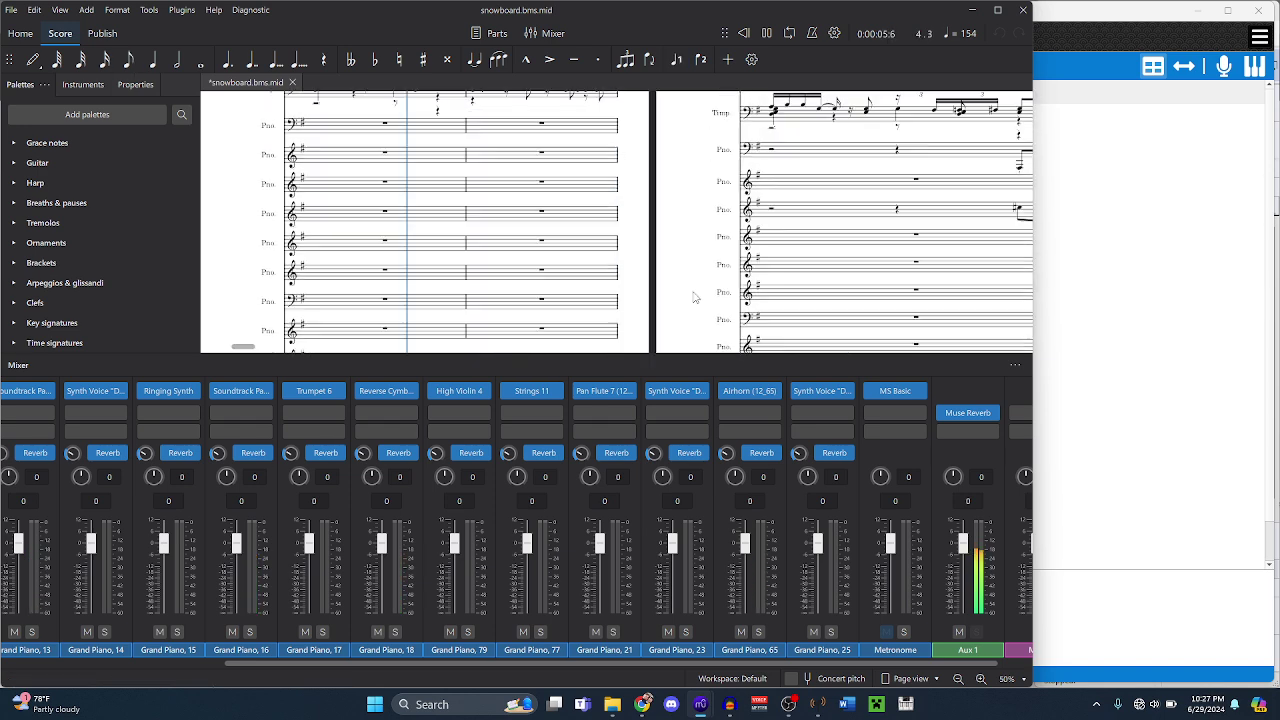
key("ctrl+s")
left_click(470, 338)
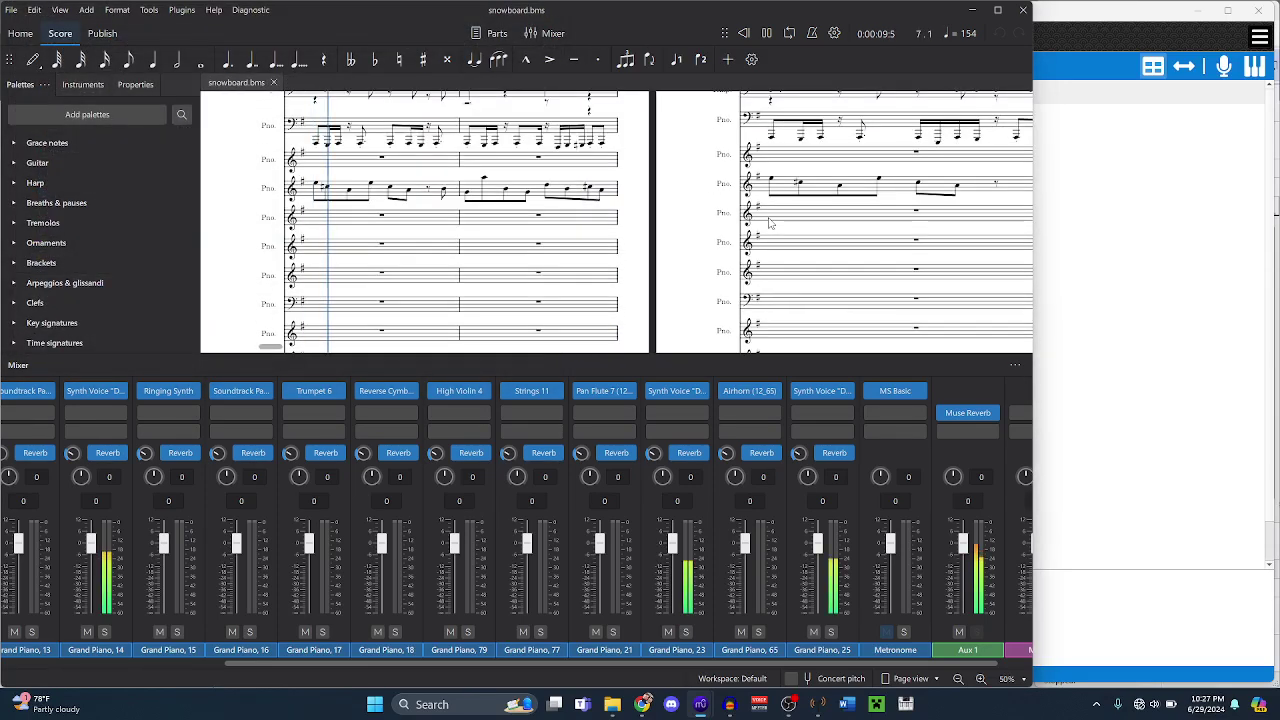
scroll(769, 222, "down", 3)
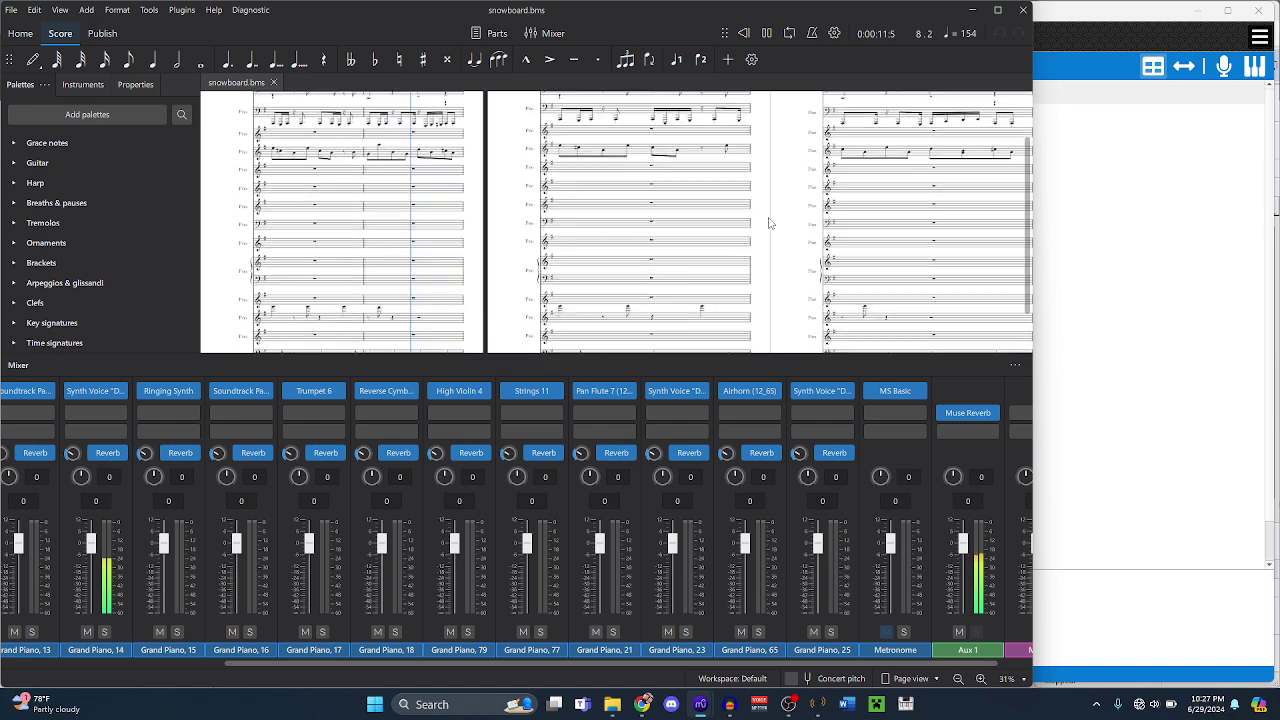
scroll(769, 222, "down", 5)
scroll(769, 222, "down", 2)
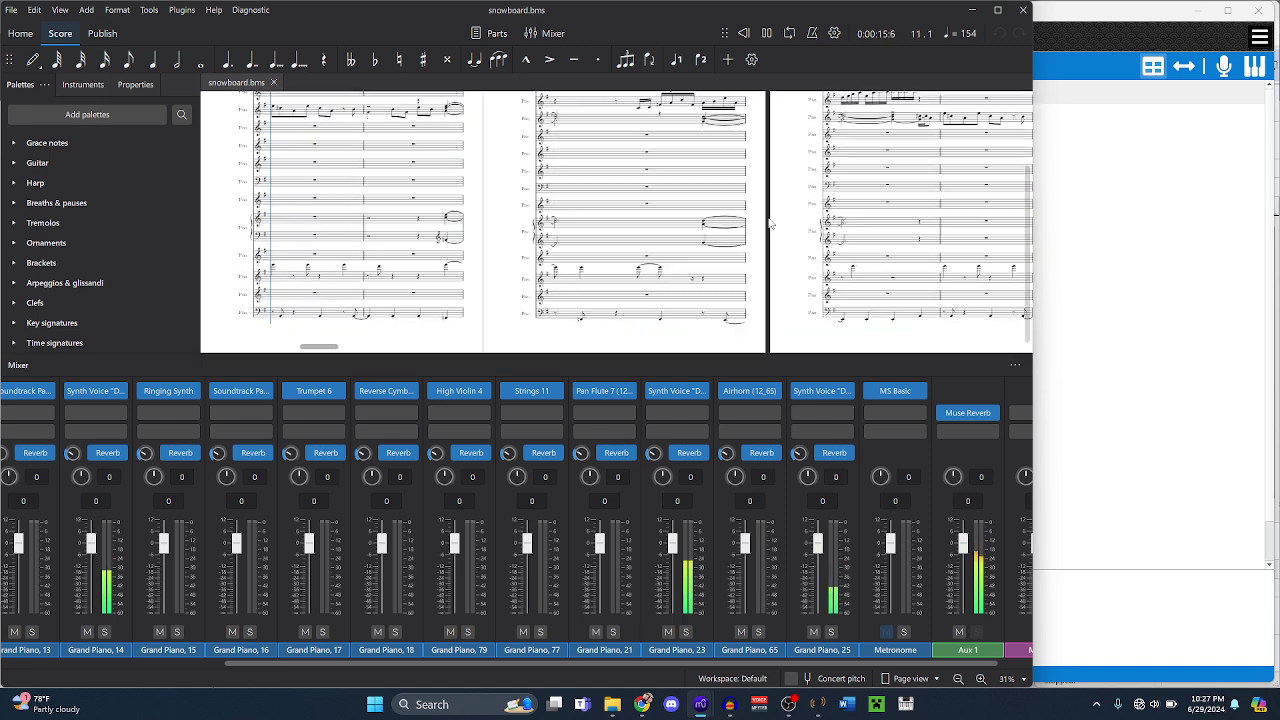
- Switch to Polyphone and compare the settings of the Synth Voice "Dee" 1, 2 and 3 and Synth Voice Pad instruments in the last TP Bank11
left_click(1090, 277)
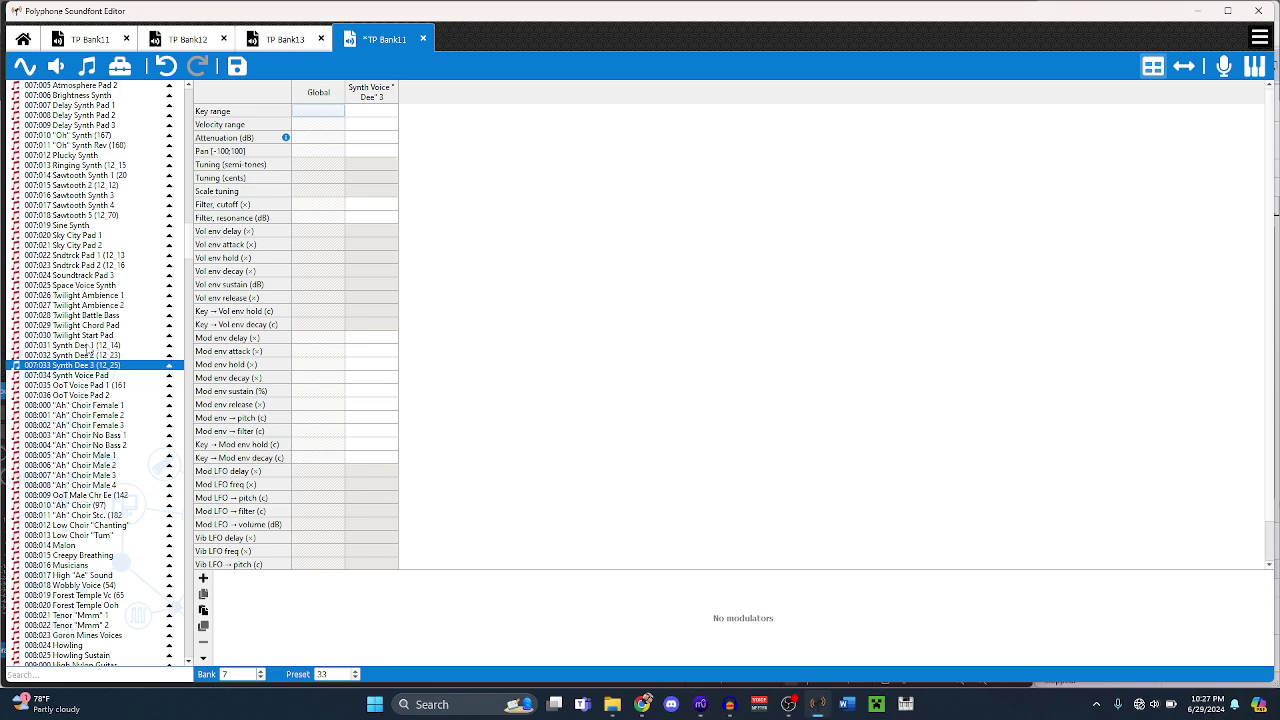
left_click(174, 346)
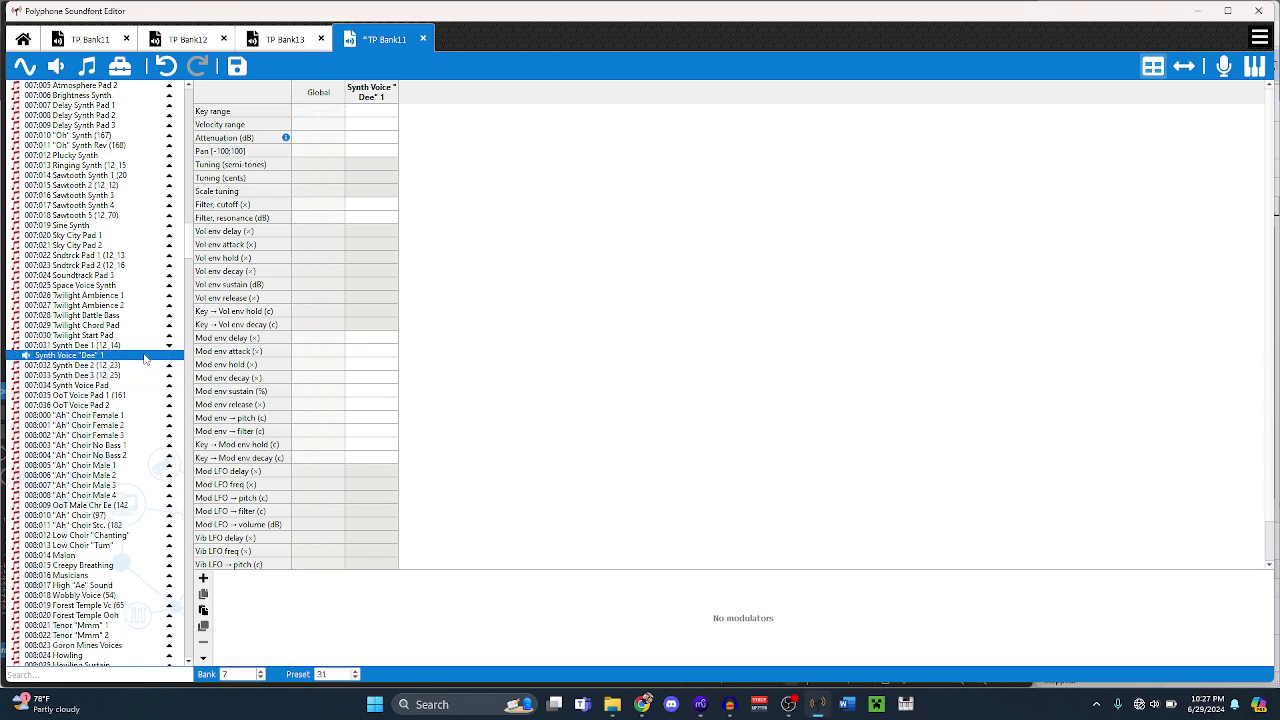
double_click(147, 358)
key("Down")
key("Down")
key("Up")
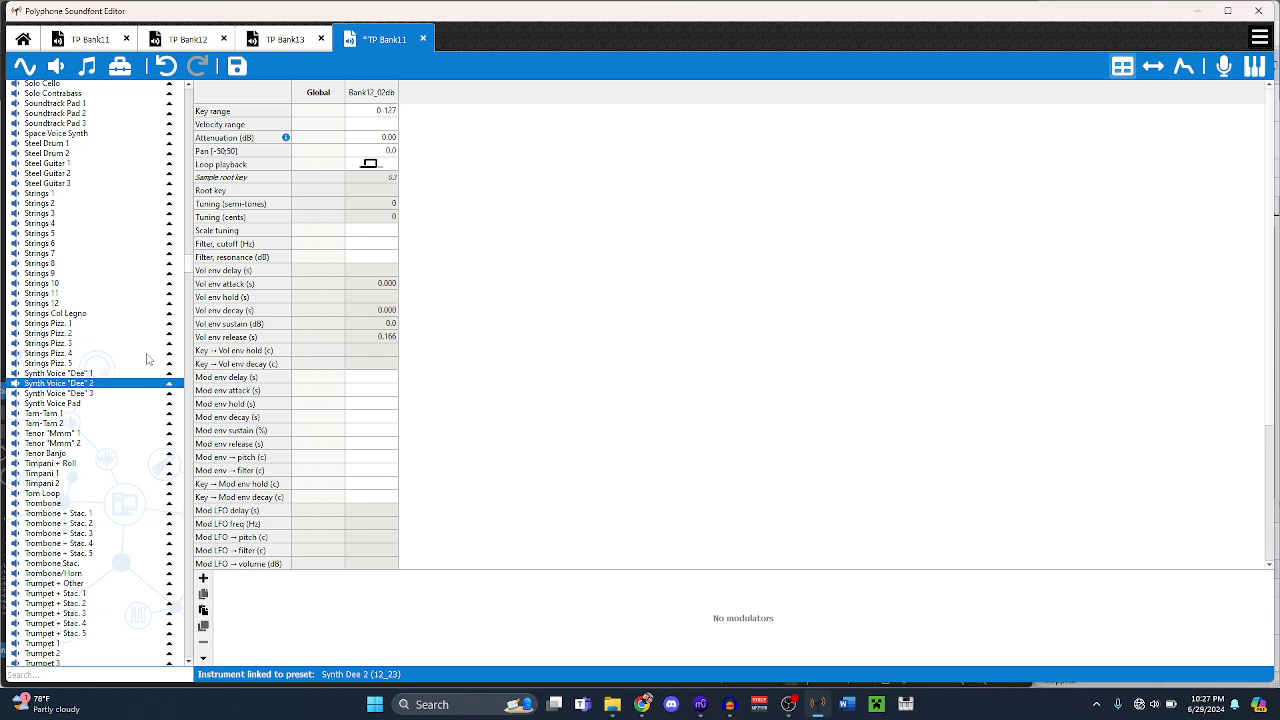
key("Up")
key("Down")
key("Down")
key("Up")
key("Up")
key("Down")
key("Down")
key("Up")
key("Up")
key("Down")
key("Down")
key("Down")
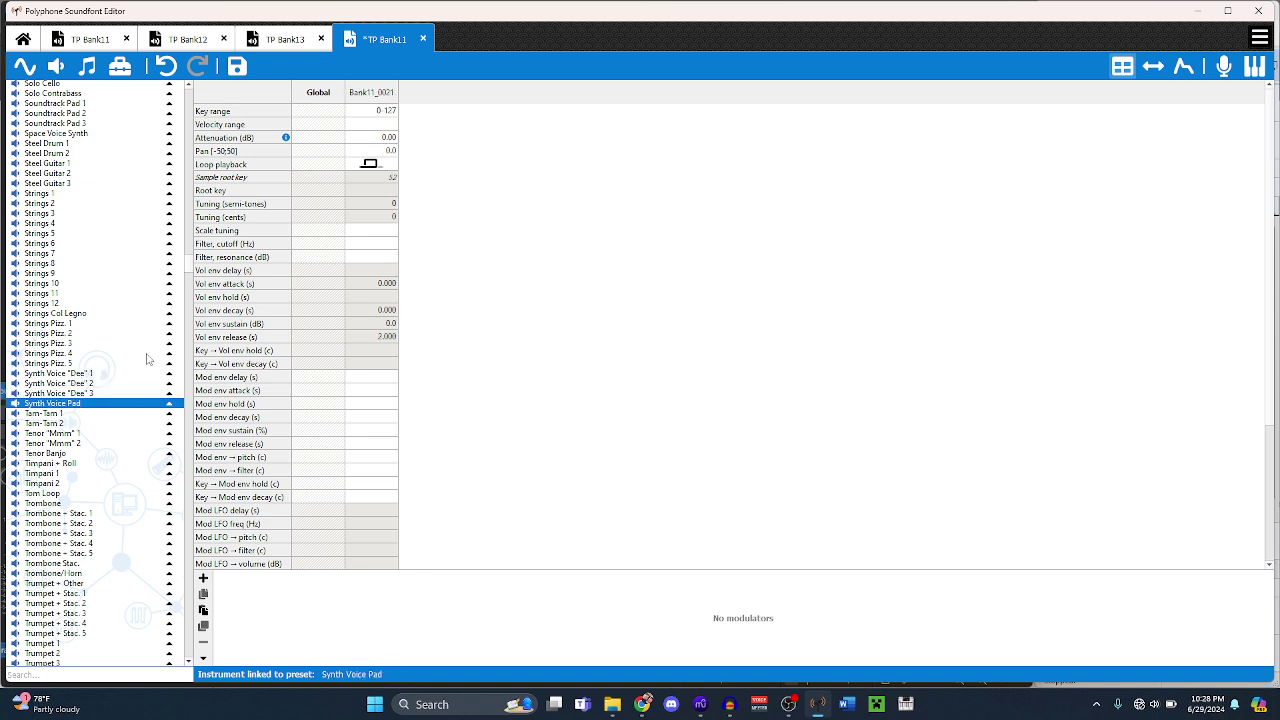
key("Up")
key("Up")
key("Up")
key("Down")
key("Down")
key("Up")
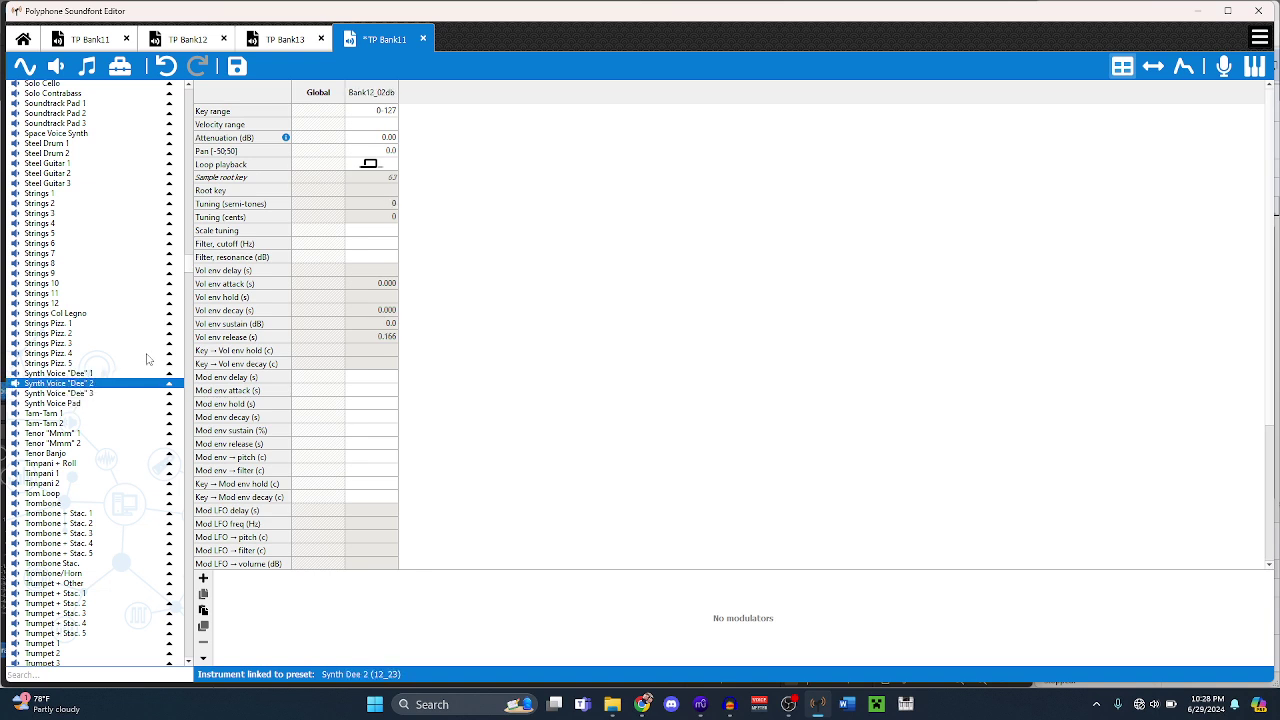
key("Up")
key("Down")
- Switch to the MuseScore new-score window and add two Pan Flutes to the instrument list
mouse_move(700, 704)
left_click(773, 620)
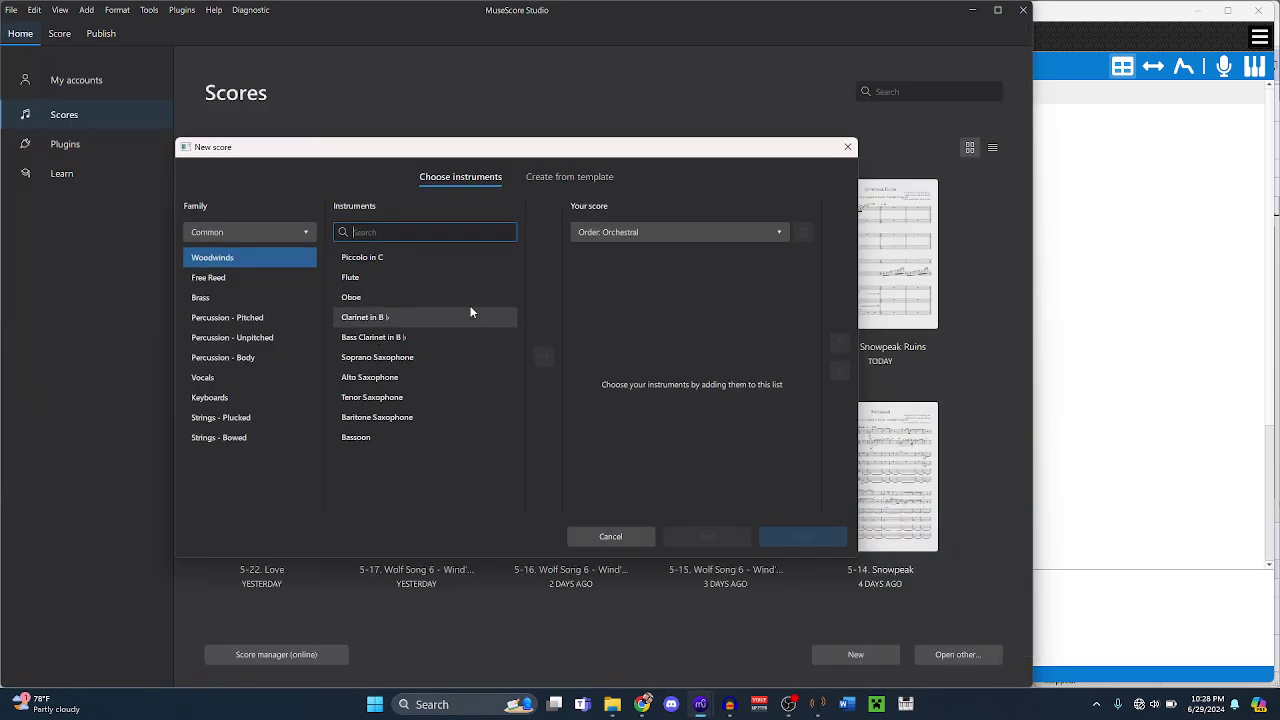
type("pan")
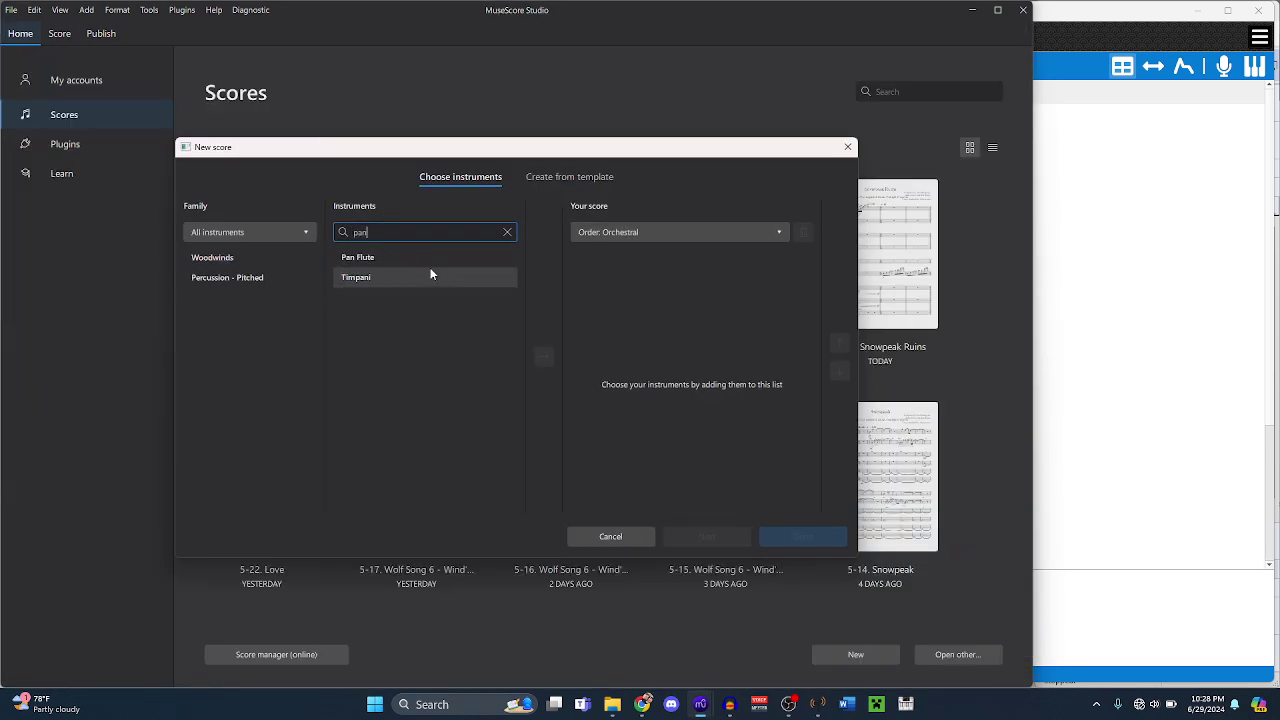
left_click(419, 256)
left_click(543, 357)
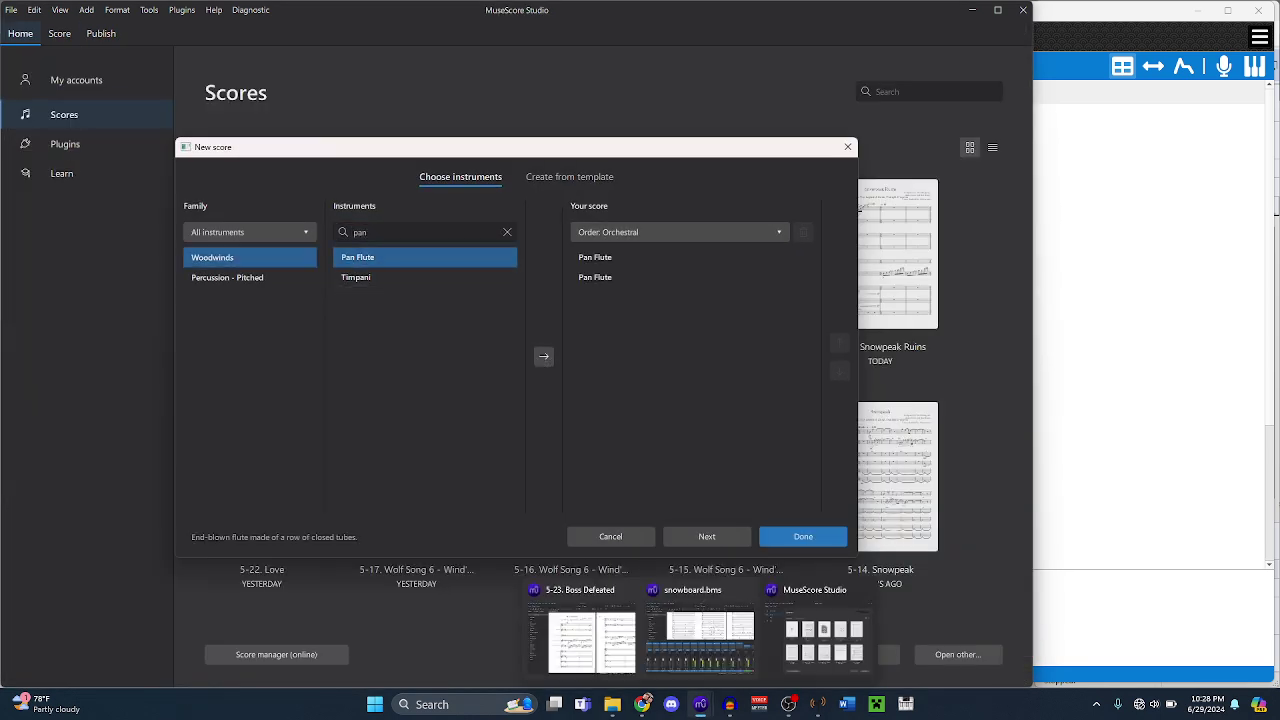
- Switch to the snowboard.bms score and audition the Grand Piano, 21 part from measure 36, then select its first note in measure 31
left_click(690, 640)
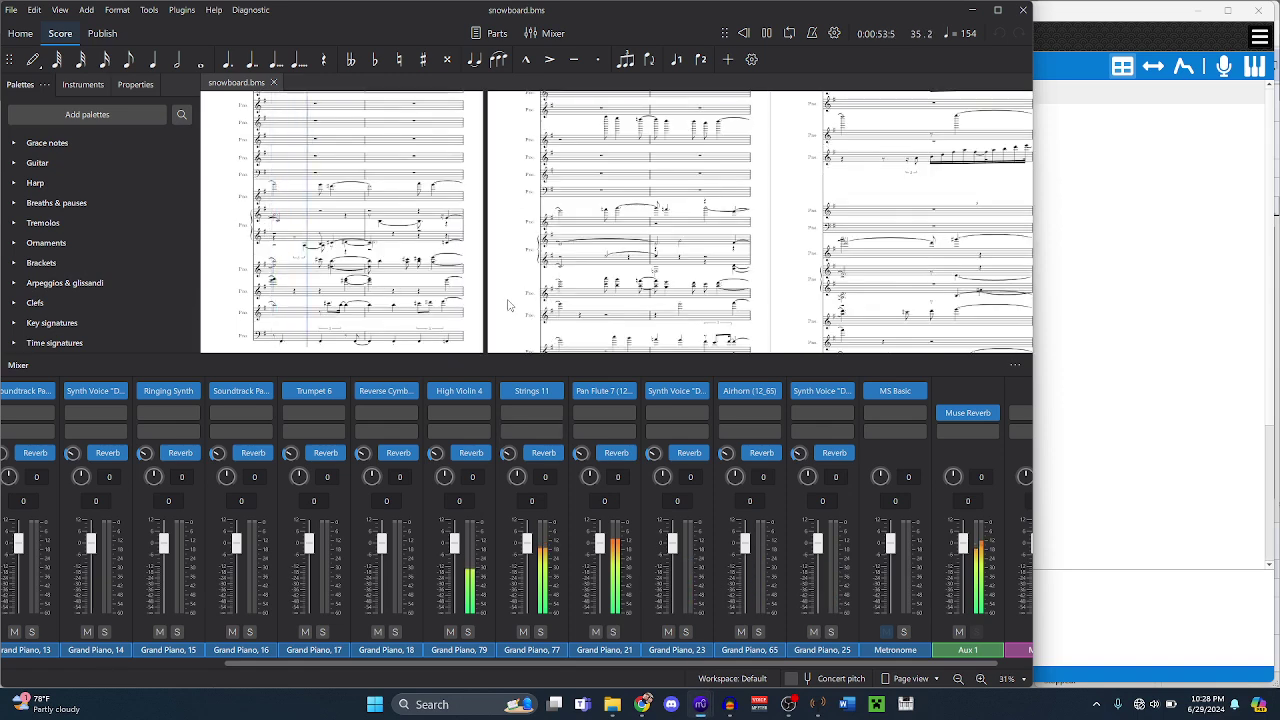
scroll(512, 316, "up", 3, "ctrl")
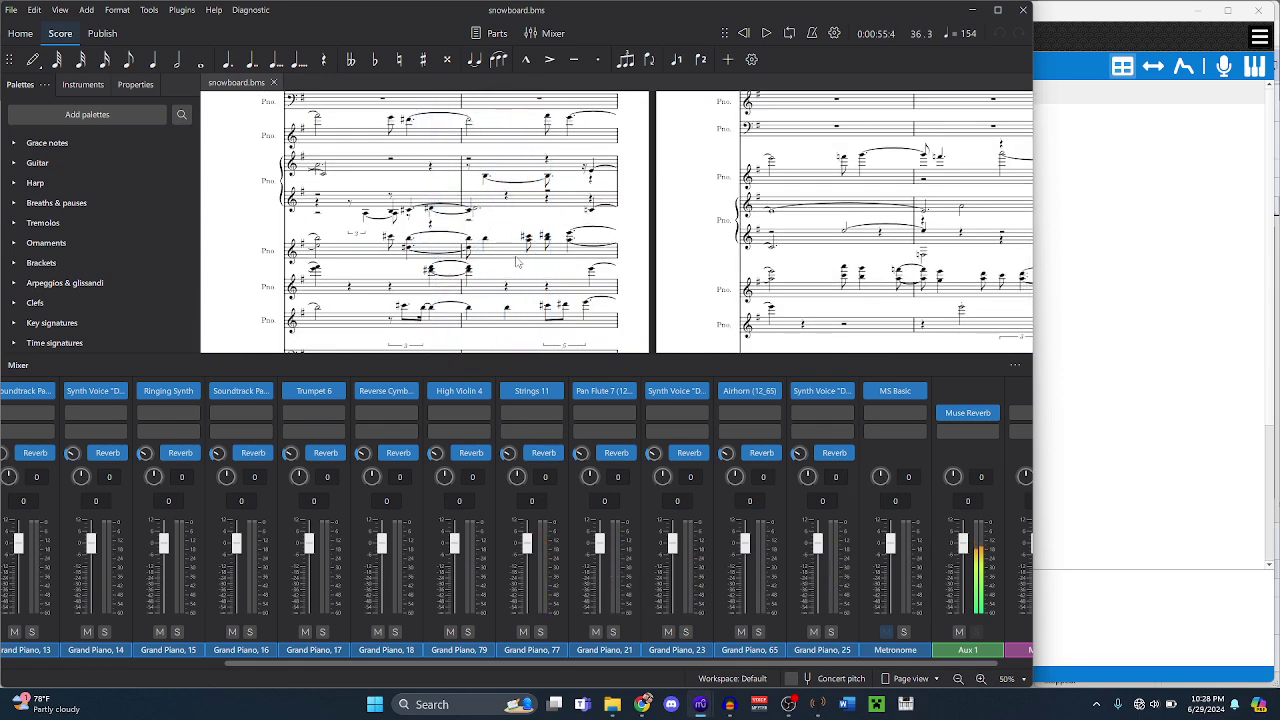
left_click(528, 262)
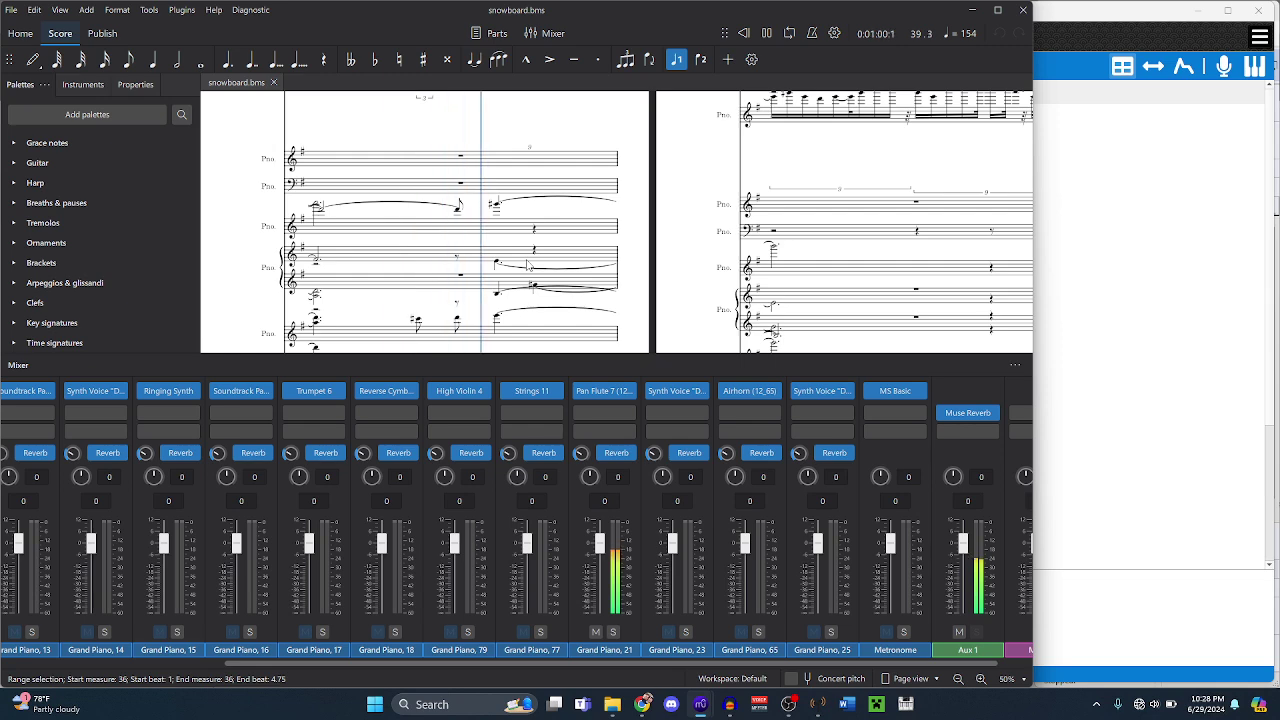
scroll(528, 265, "down", 4, "ctrl")
scroll(528, 265, "down", 1)
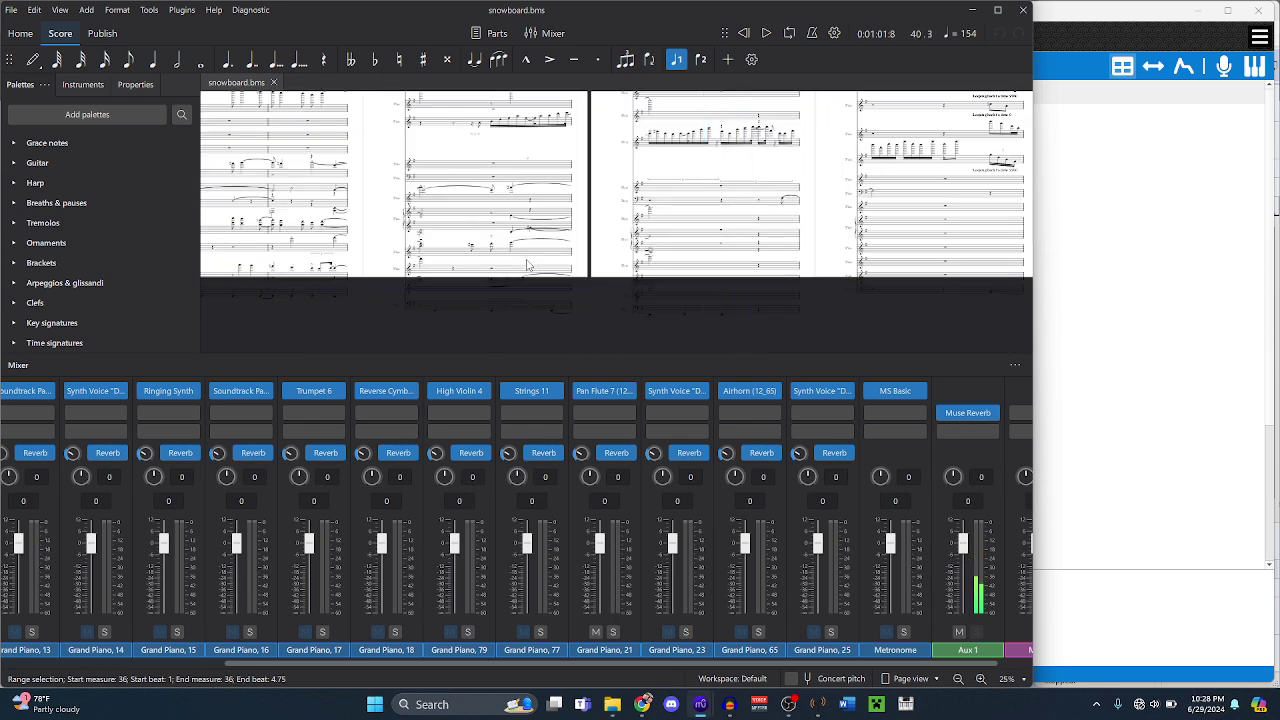
left_click(528, 265)
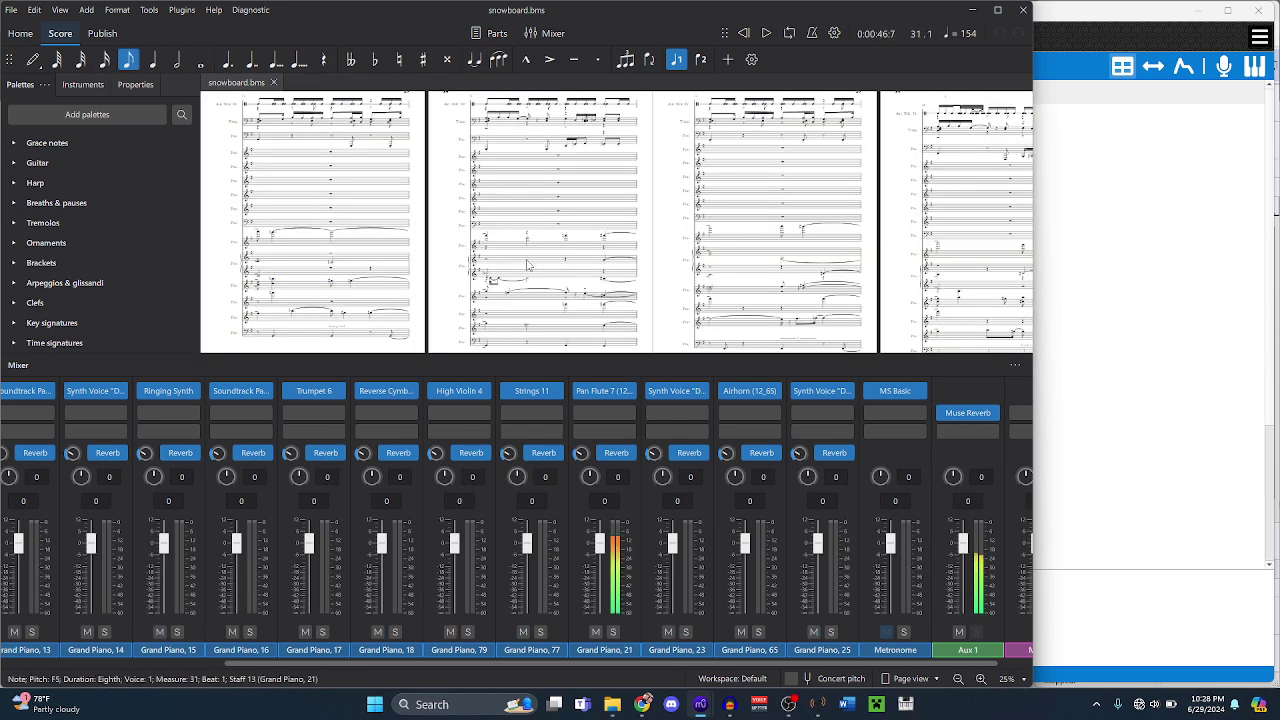
- Step back through the Grand Piano, 21 part to measure 20 and audition that part alone from there
key("Left")
key("Left")
key("Left")
key("Left")
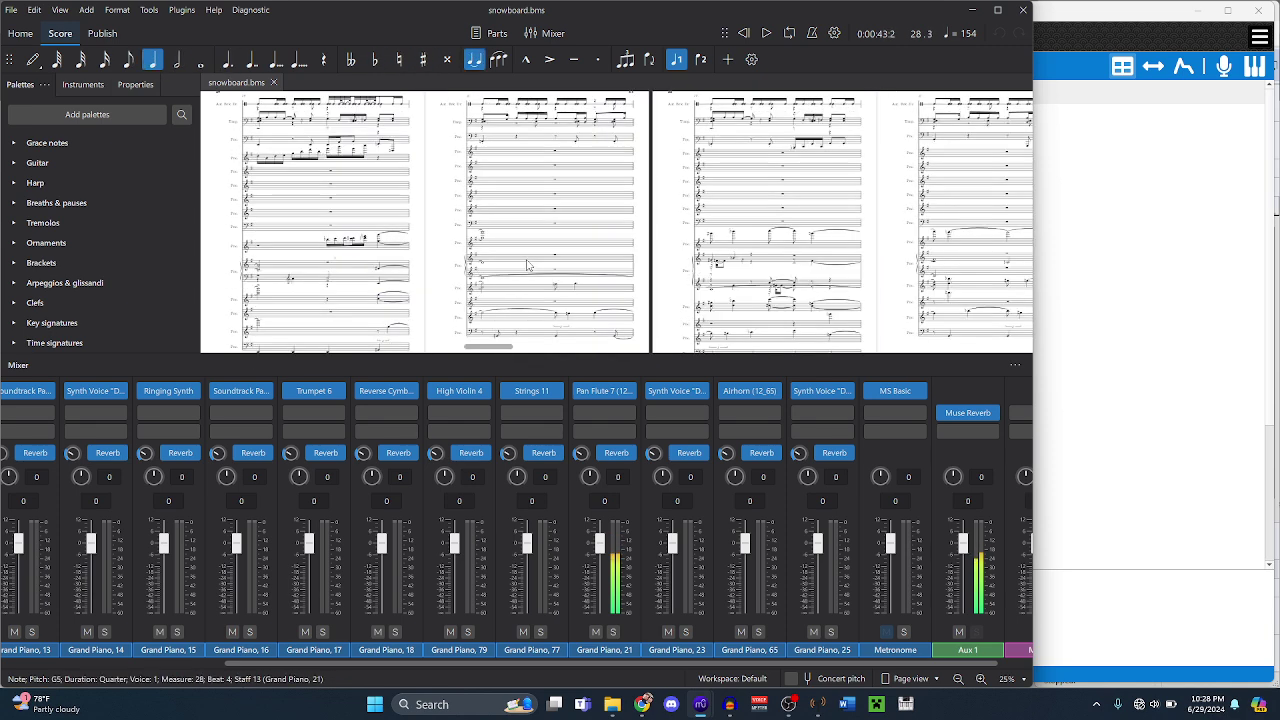
key("Left")
key("Left")
key("Left")
key("Left")
key("Left")
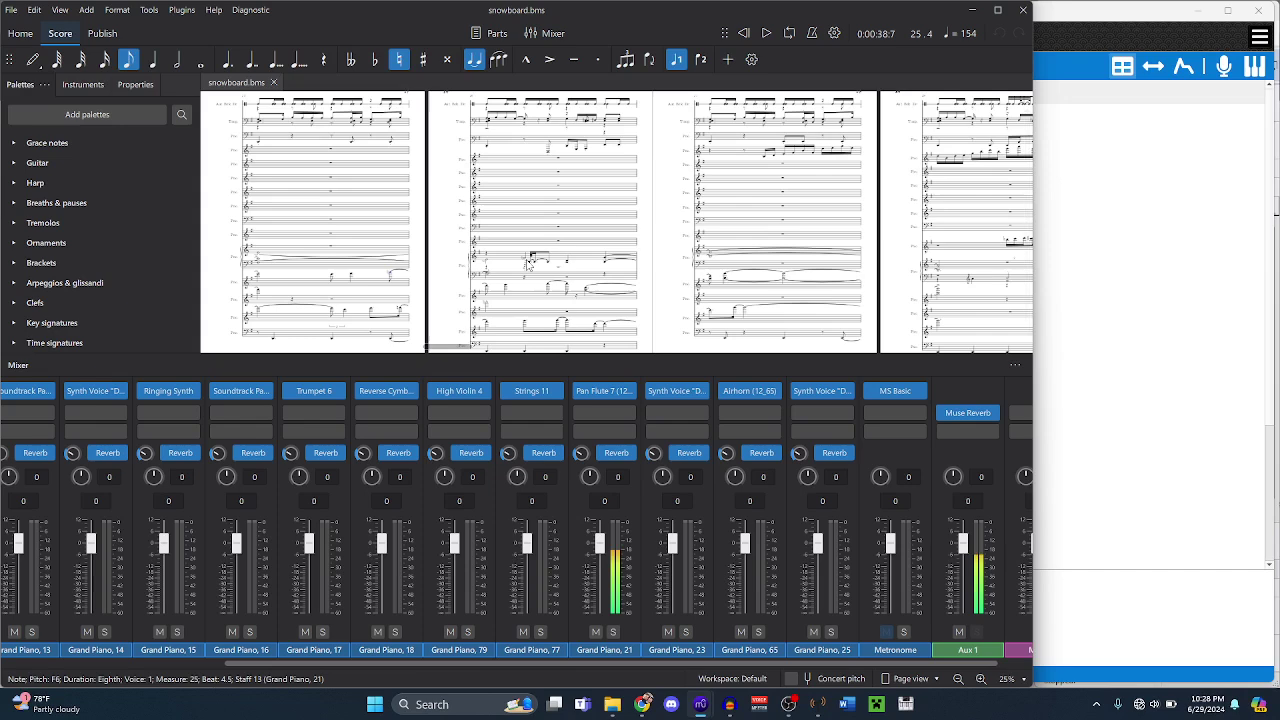
key("Left")
key("Left")
key("Left")
key("Left")
key("Left")
key("Left")
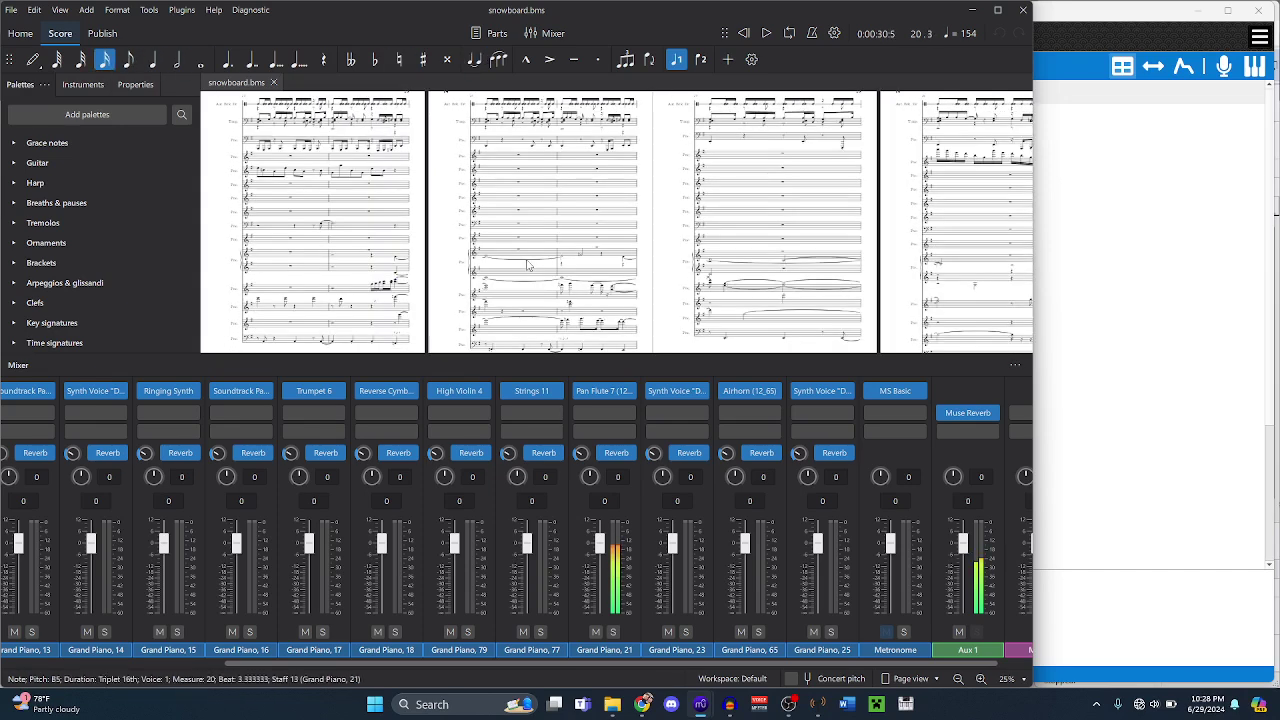
key("ctrl+shift+Left")
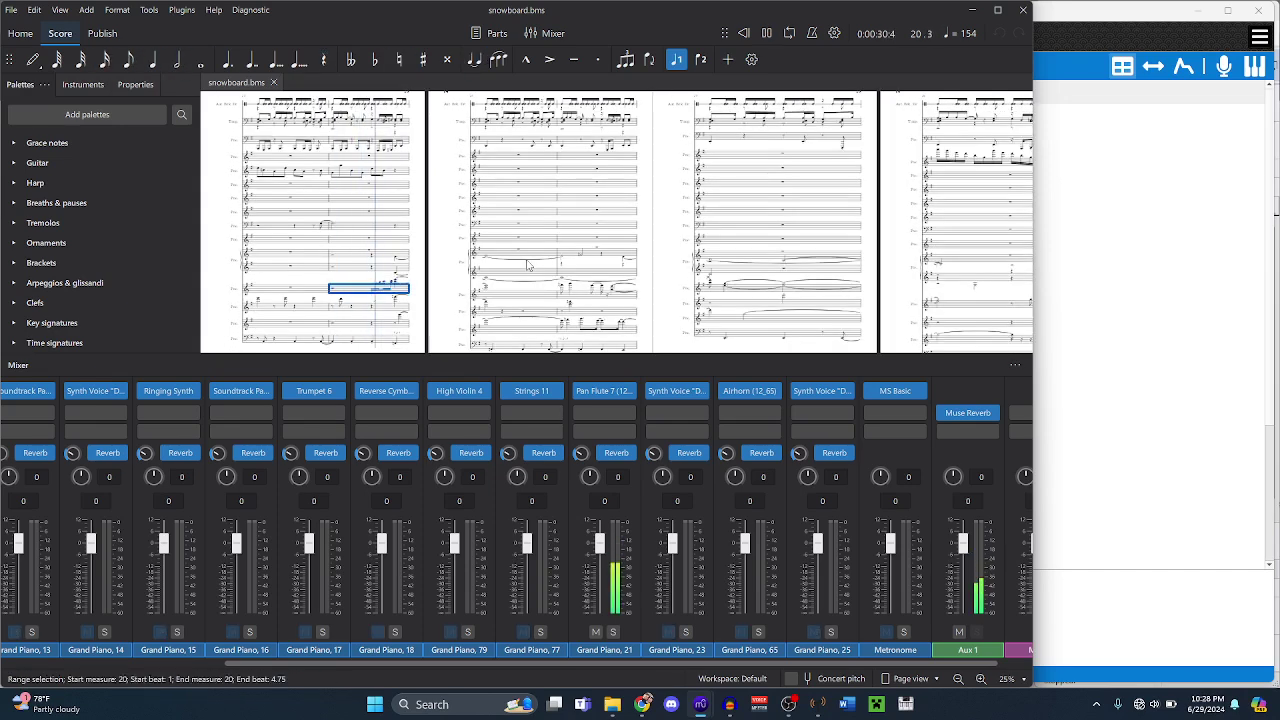
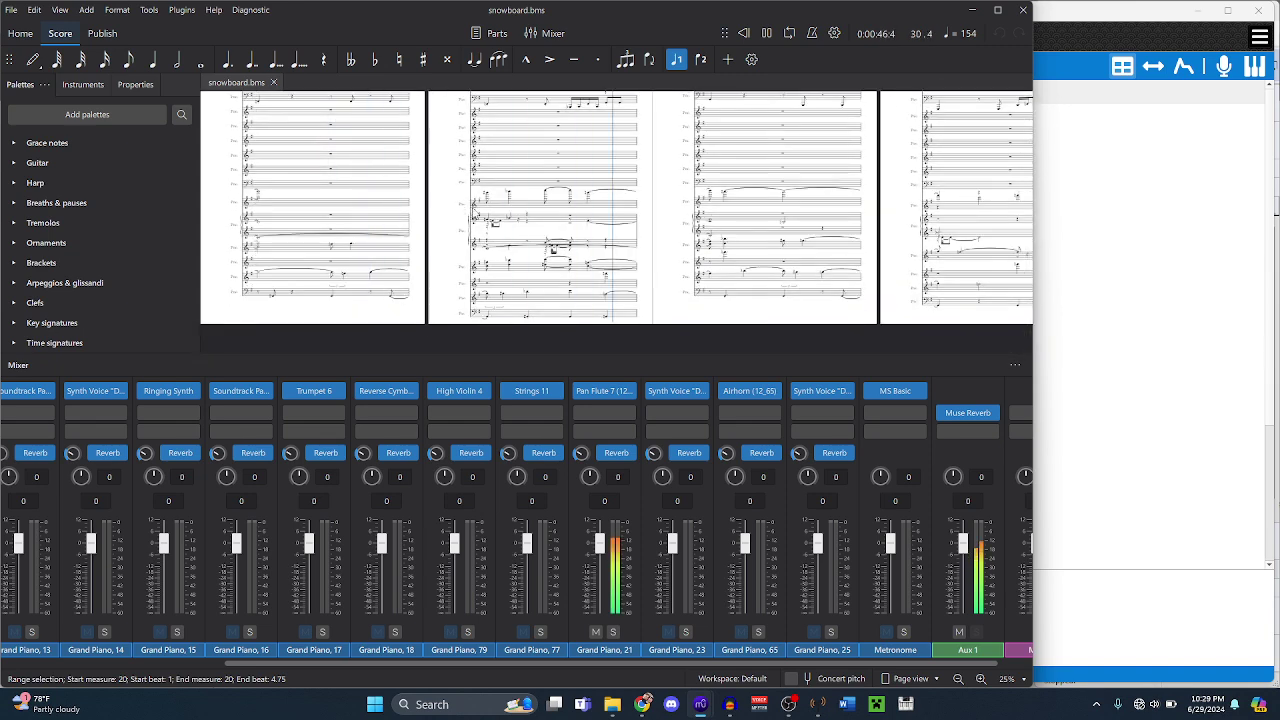
- Return to the start of the score and select the Grand Piano, 25 part's first note in measure 6
scroll(474, 212, "up", 2)
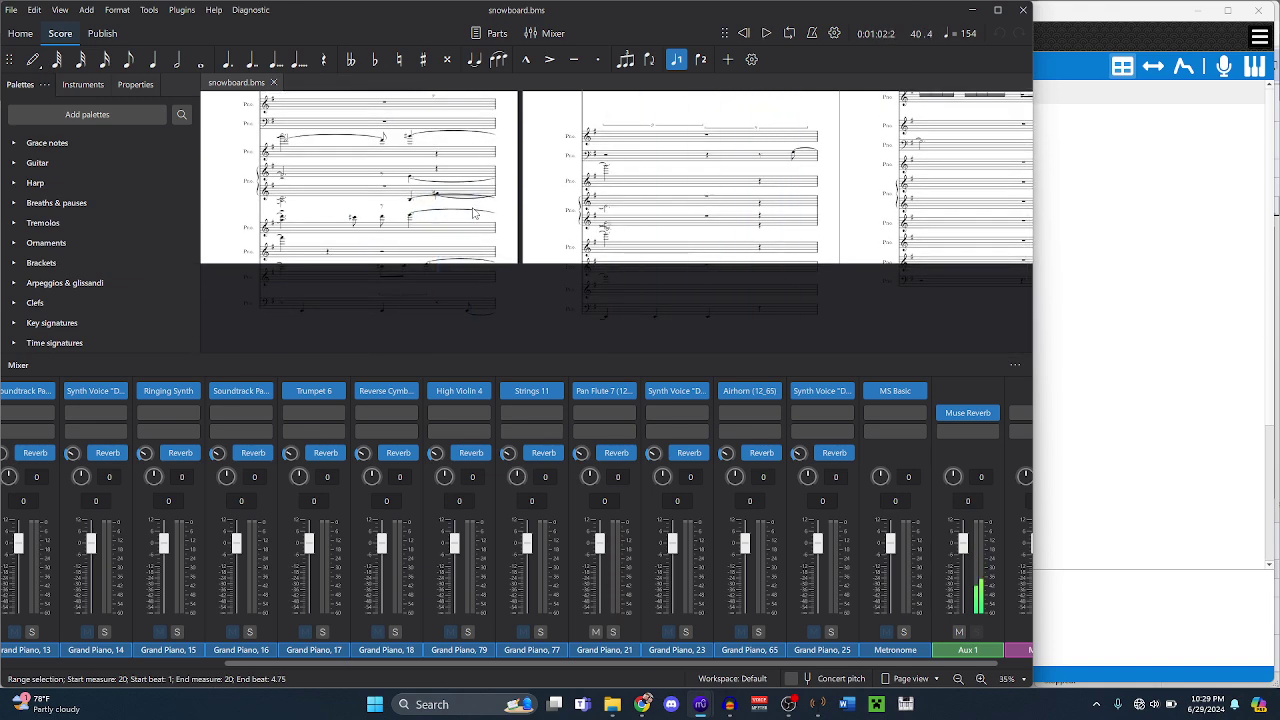
scroll(475, 213, "up", 15)
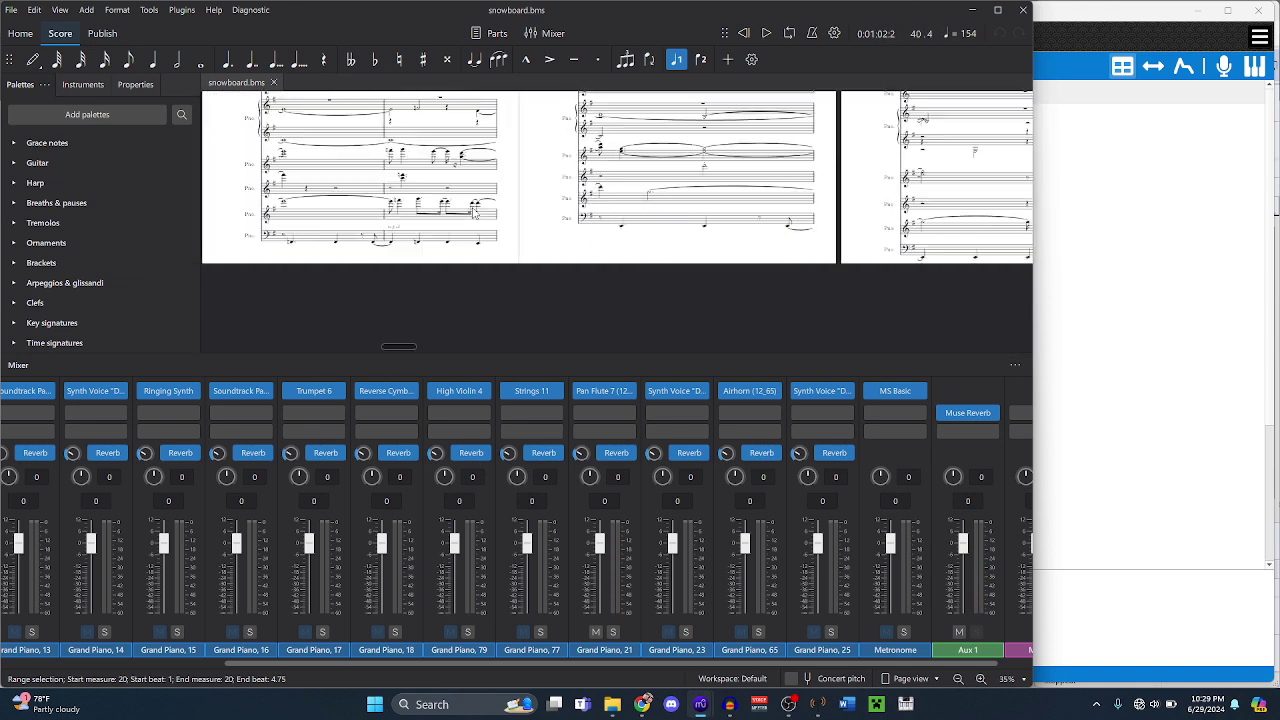
scroll(475, 213, "up", 15)
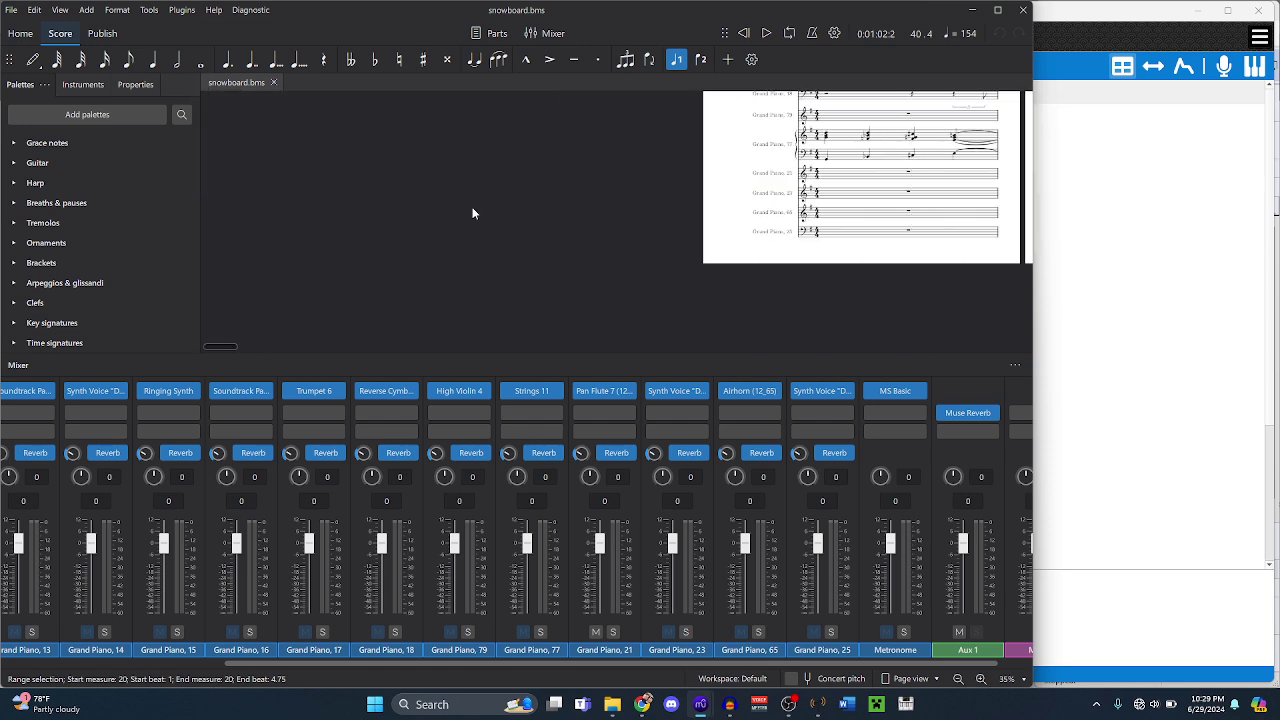
left_click(731, 238)
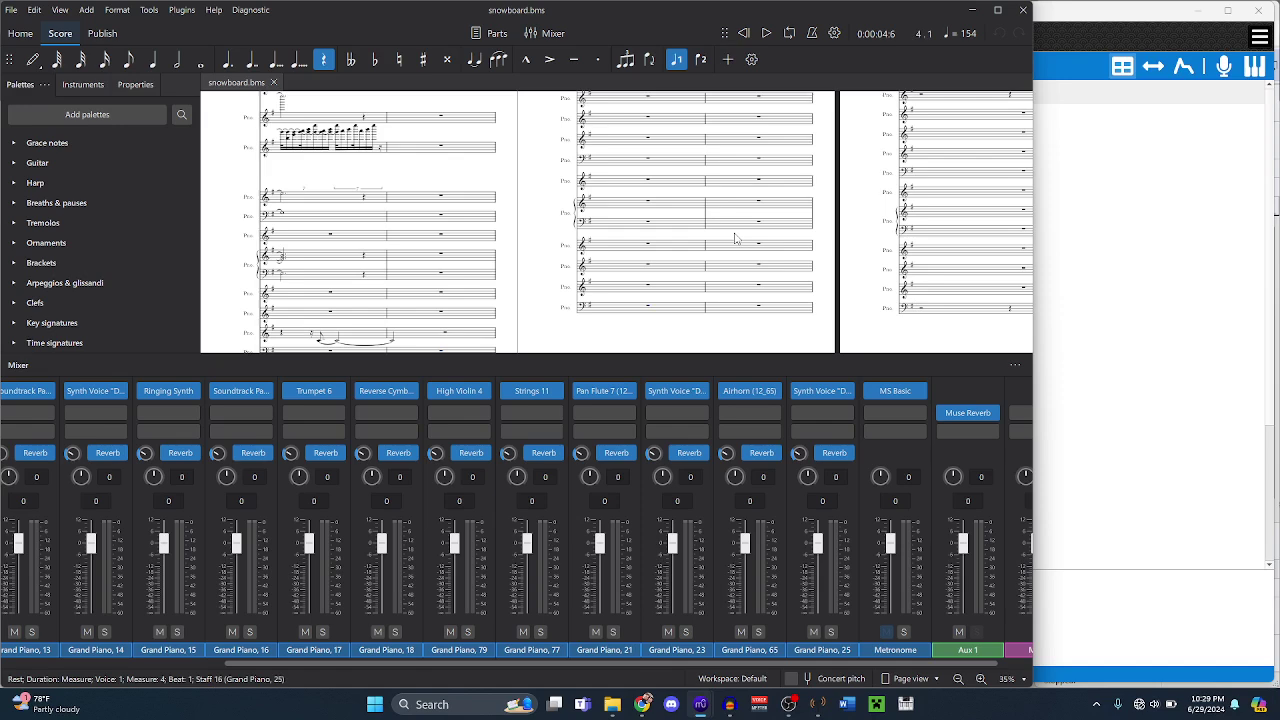
key("space")
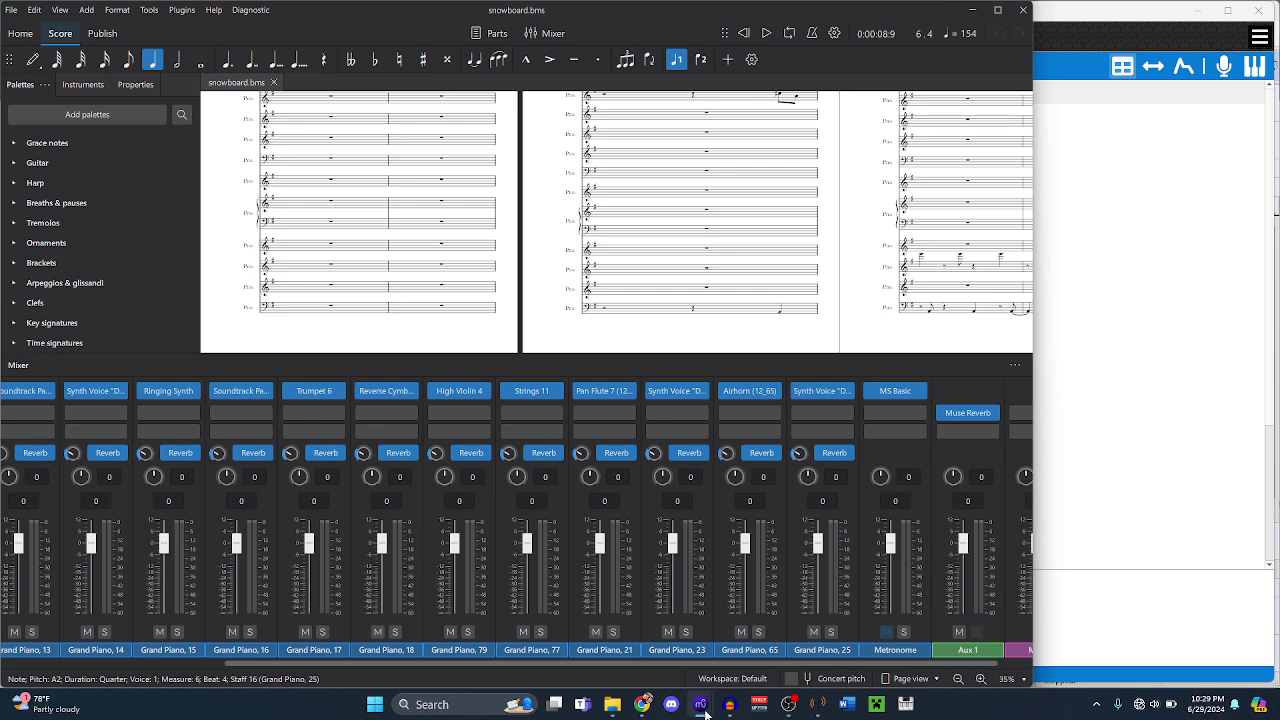
- Switch to the MuseScore new-score window, search the instruments for "synth" and add a Choir Synthesizer to the instrument list
mouse_move(705, 713)
left_click(545, 630)
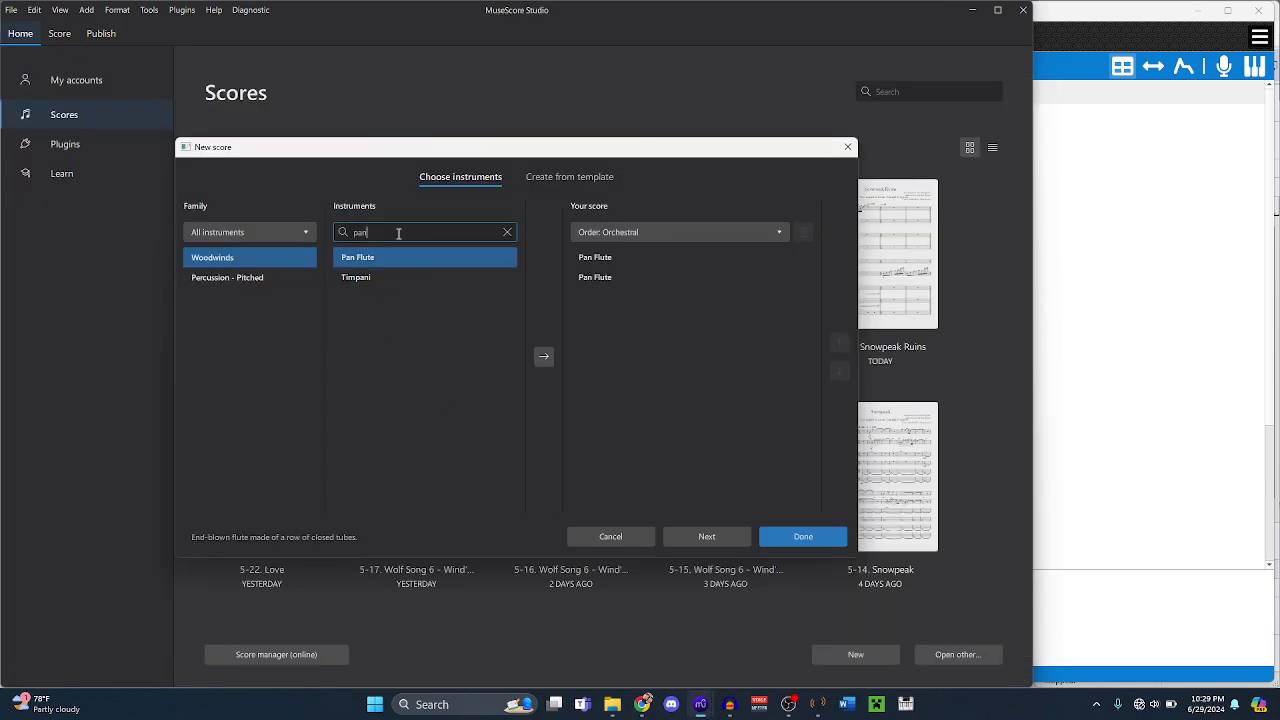
type("synth")
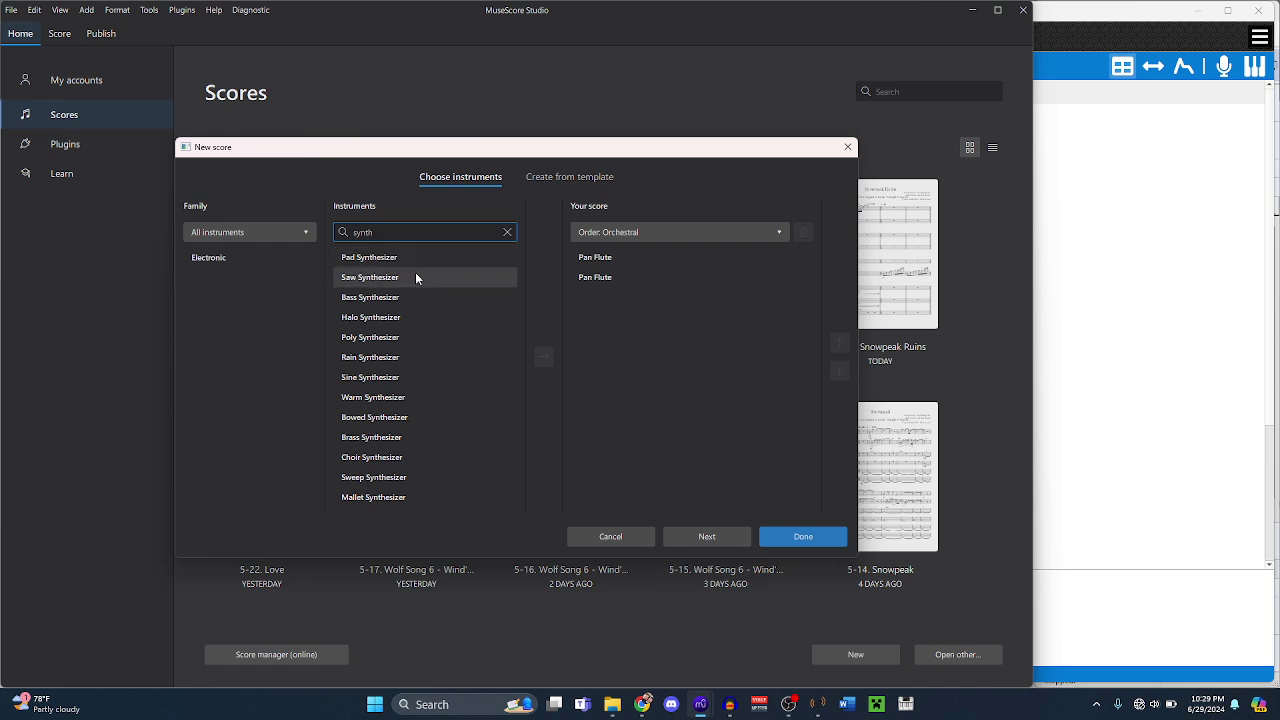
scroll(440, 328, "down", 3)
left_click(440, 328)
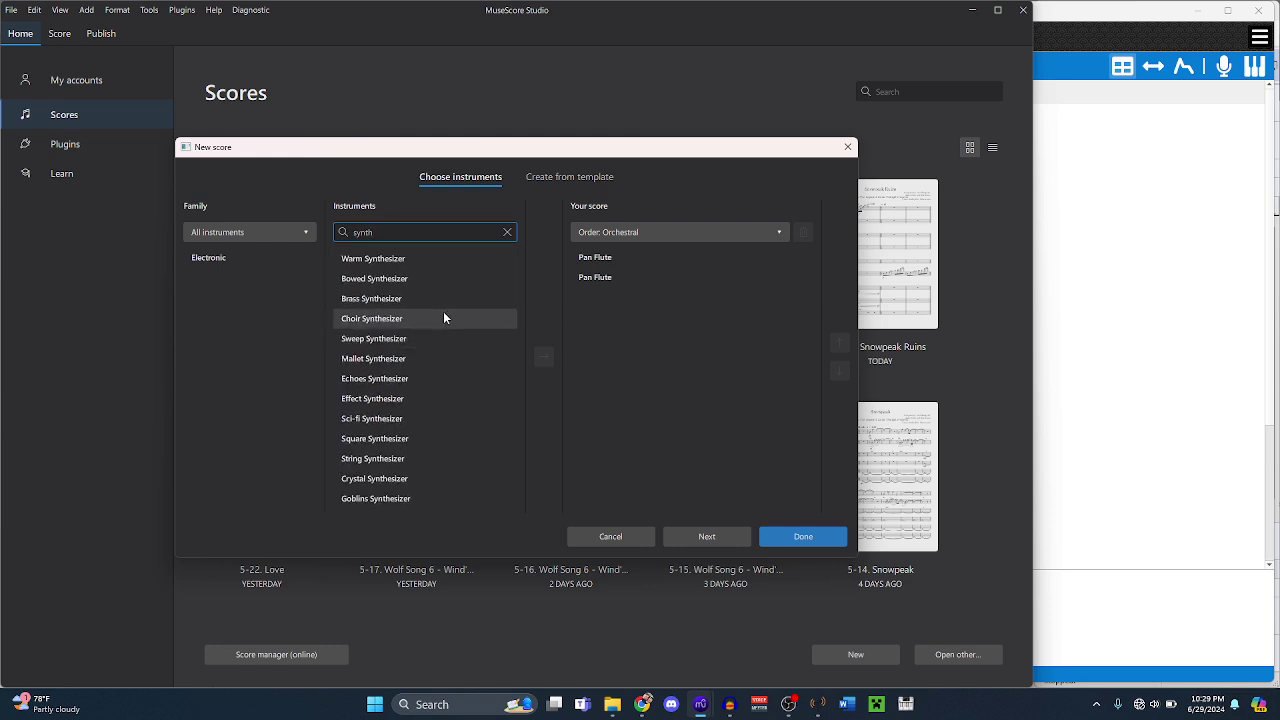
- Switch to the snowboard.bms score and audition the Grand Piano, 65 part alone from its first note in measure 2
mouse_move(700, 704)
left_click(700, 663)
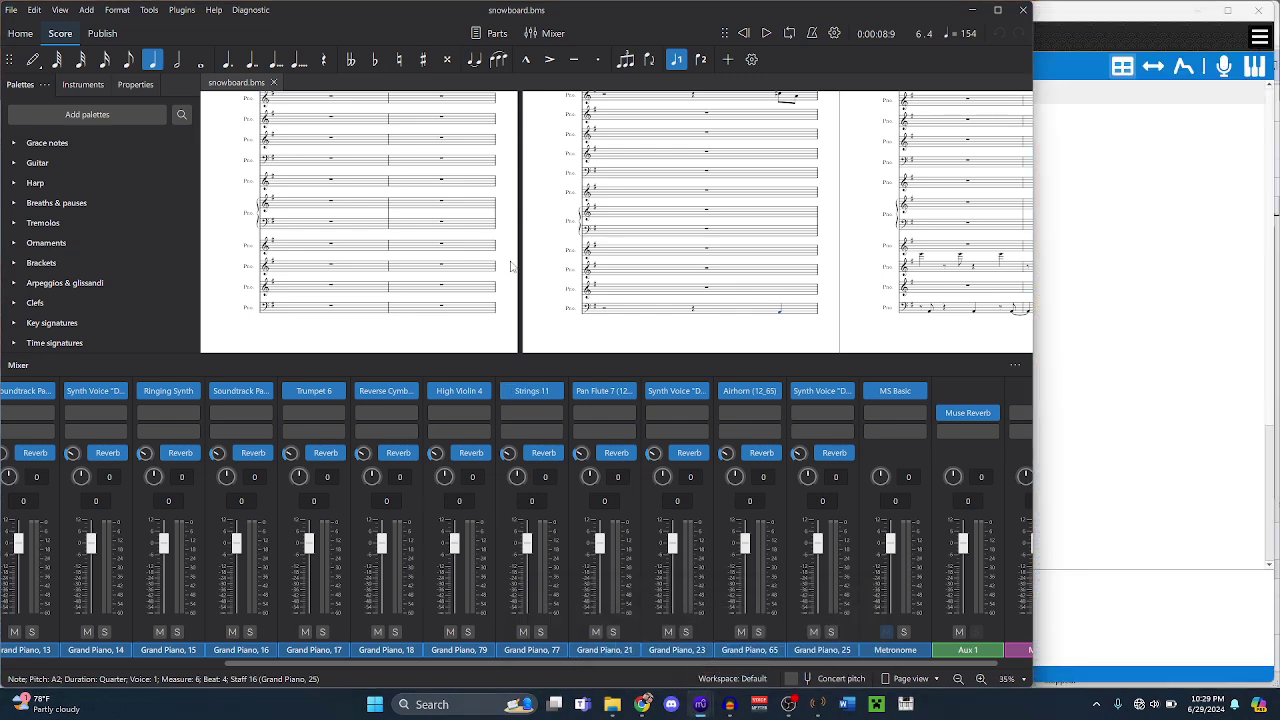
scroll(643, 293, "right", 3)
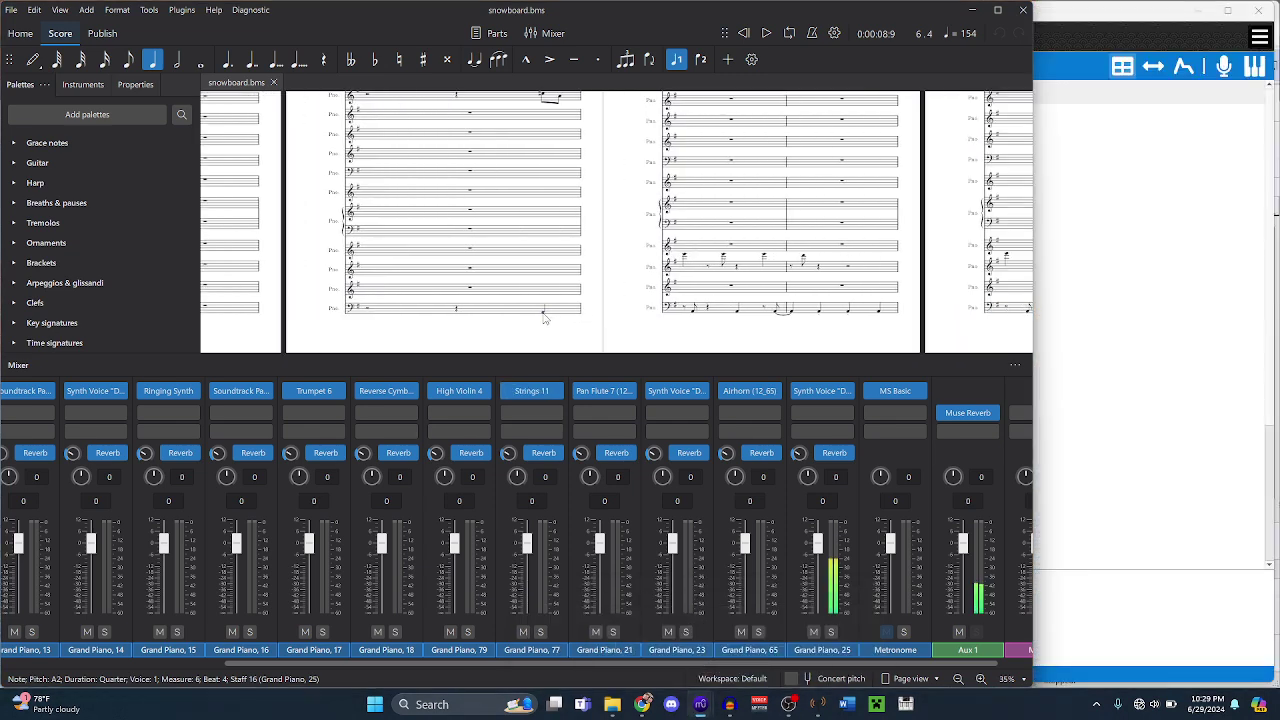
key("ctrl+Left")
key("ctrl+Left")
key("ctrl+Left")
key("ctrl+Left")
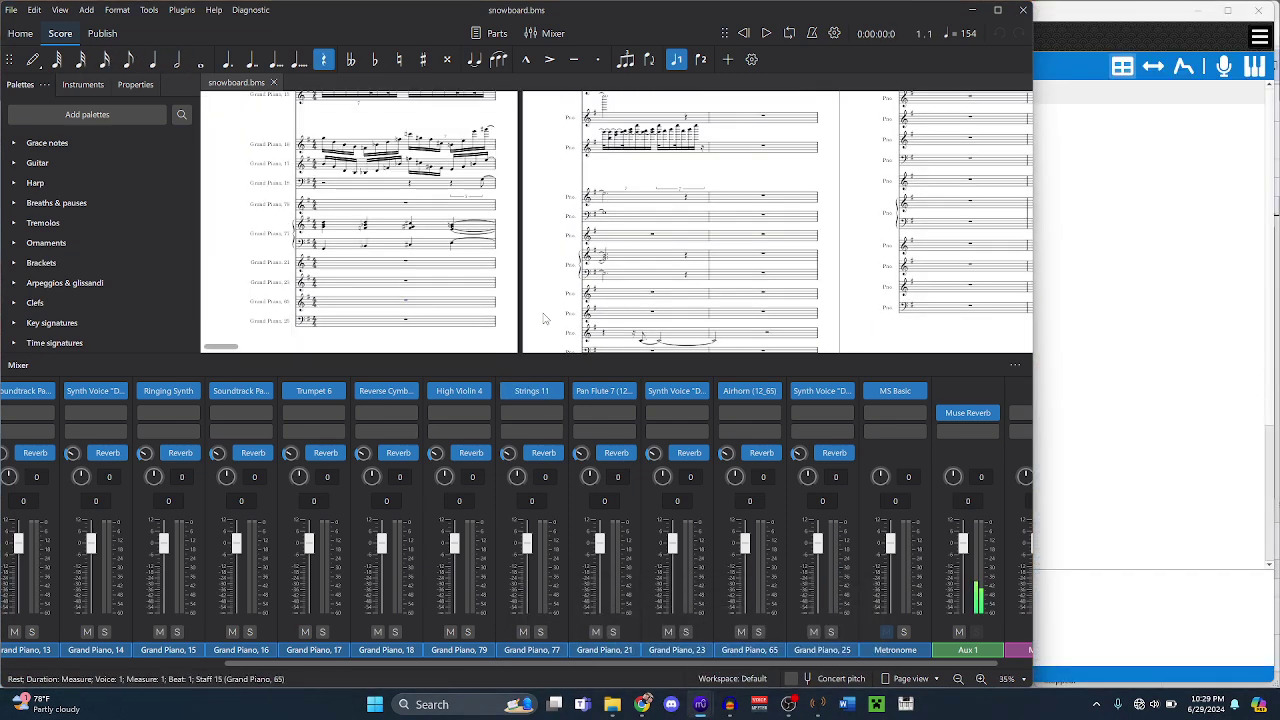
key("Left")
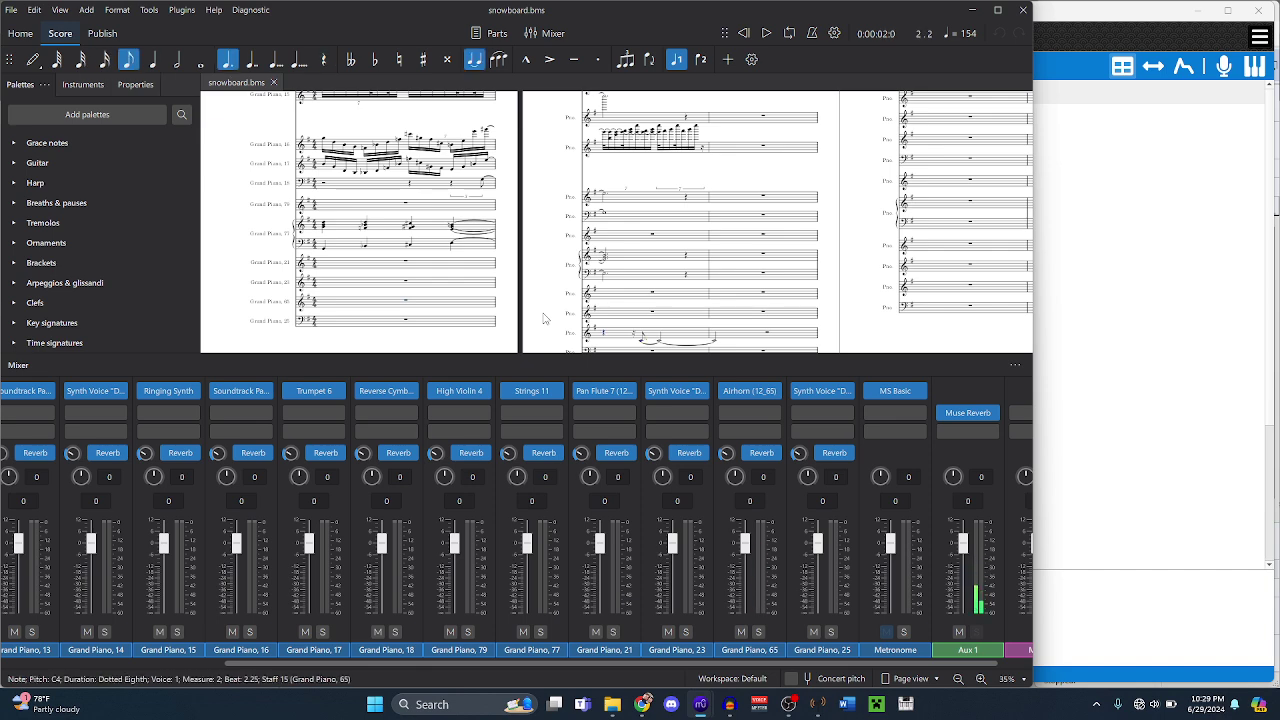
key("ctrl+shift+Right")
key("space")
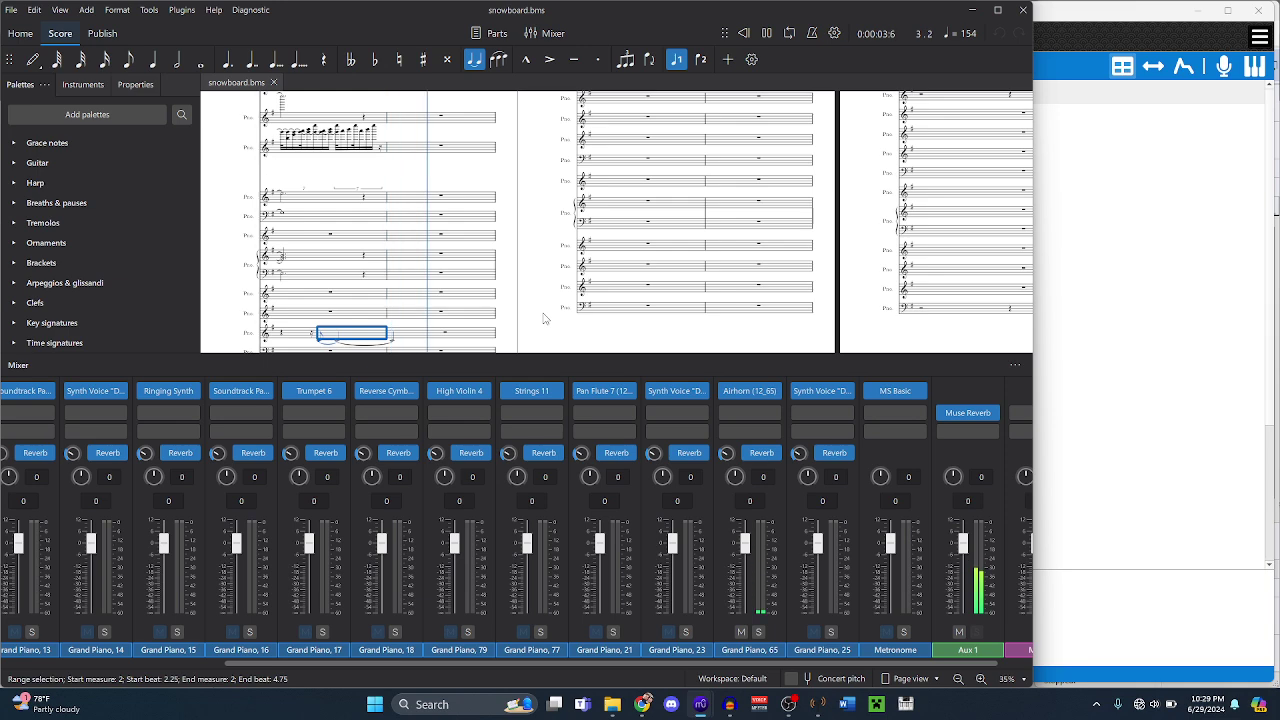
key("space")
- Move ahead in the Grand Piano, 65 part to beat 3 of measure 20 and audition it alone from there
key("ctrl+Right")
key("ctrl+Right")
key("ctrl+Right")
key("ctrl+Right")
key("ctrl+Right")
key("ctrl+Right")
key("ctrl+Right")
key("ctrl+Right")
key("ctrl+Right")
key("ctrl+Right")
key("ctrl+Right")
key("ctrl+Right")
key("ctrl+Right")
key("ctrl+Right")
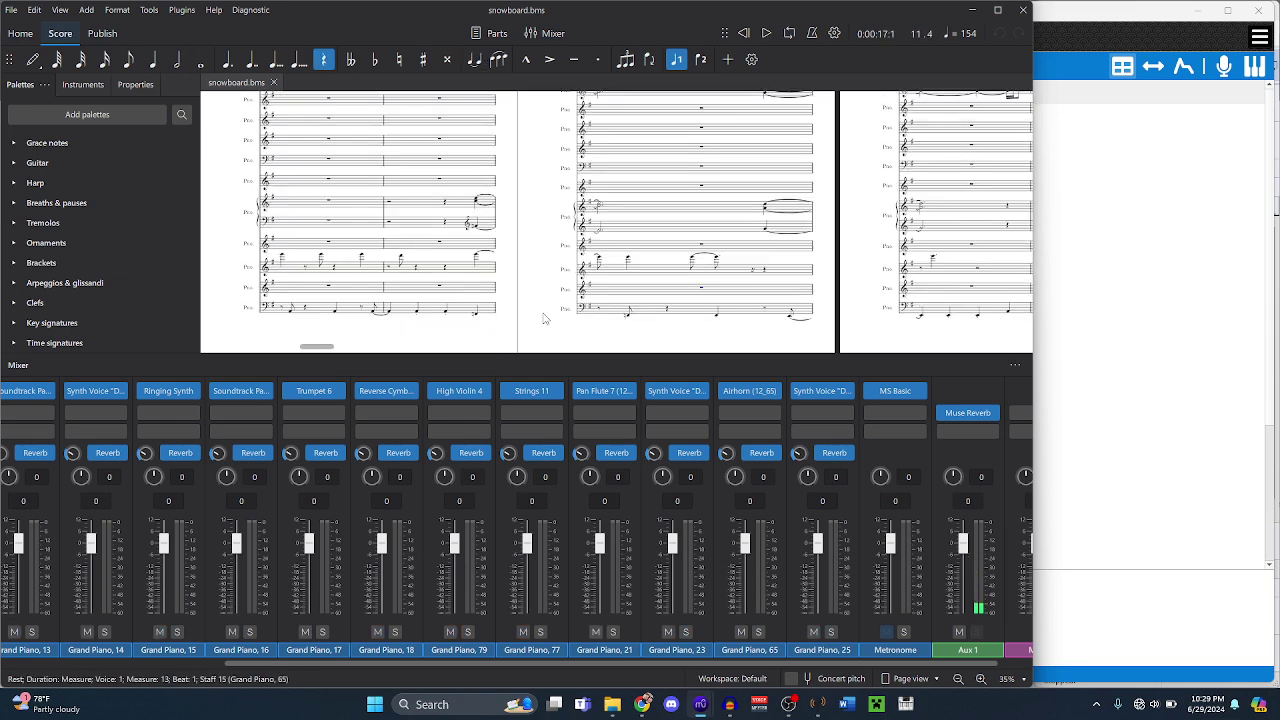
key("ctrl+Left")
key("ctrl+shift+Right")
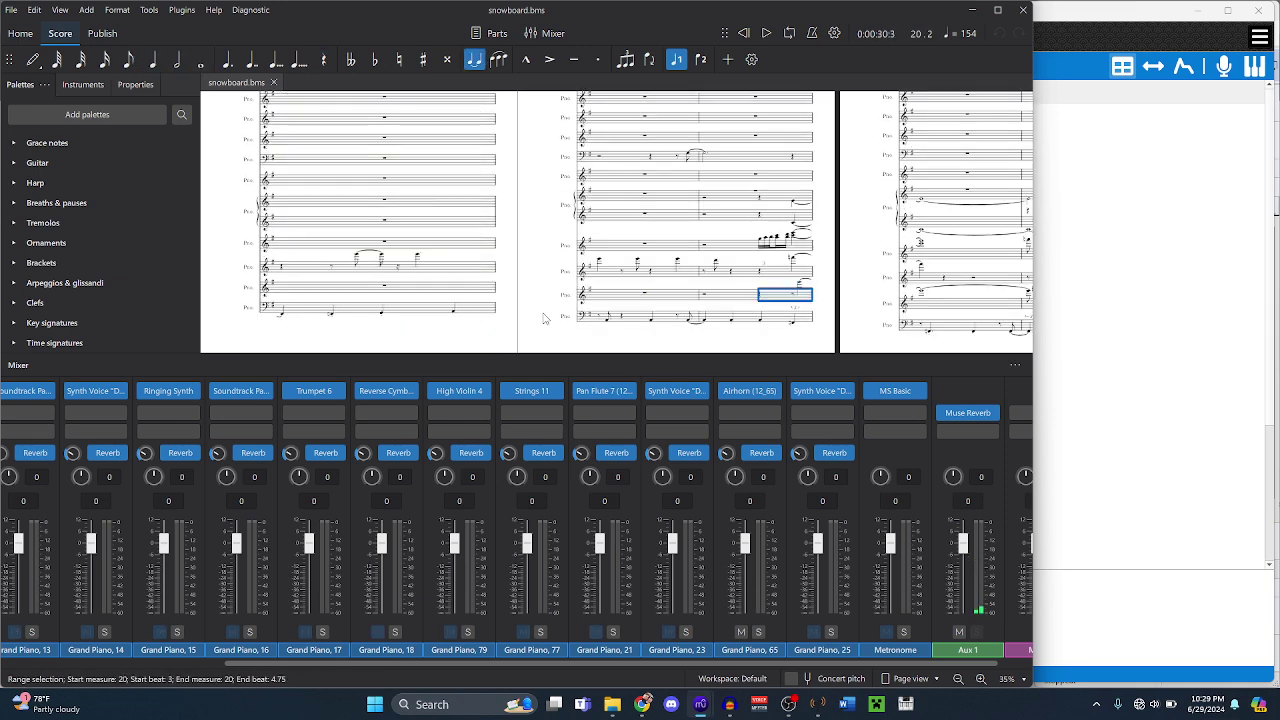
key("space")
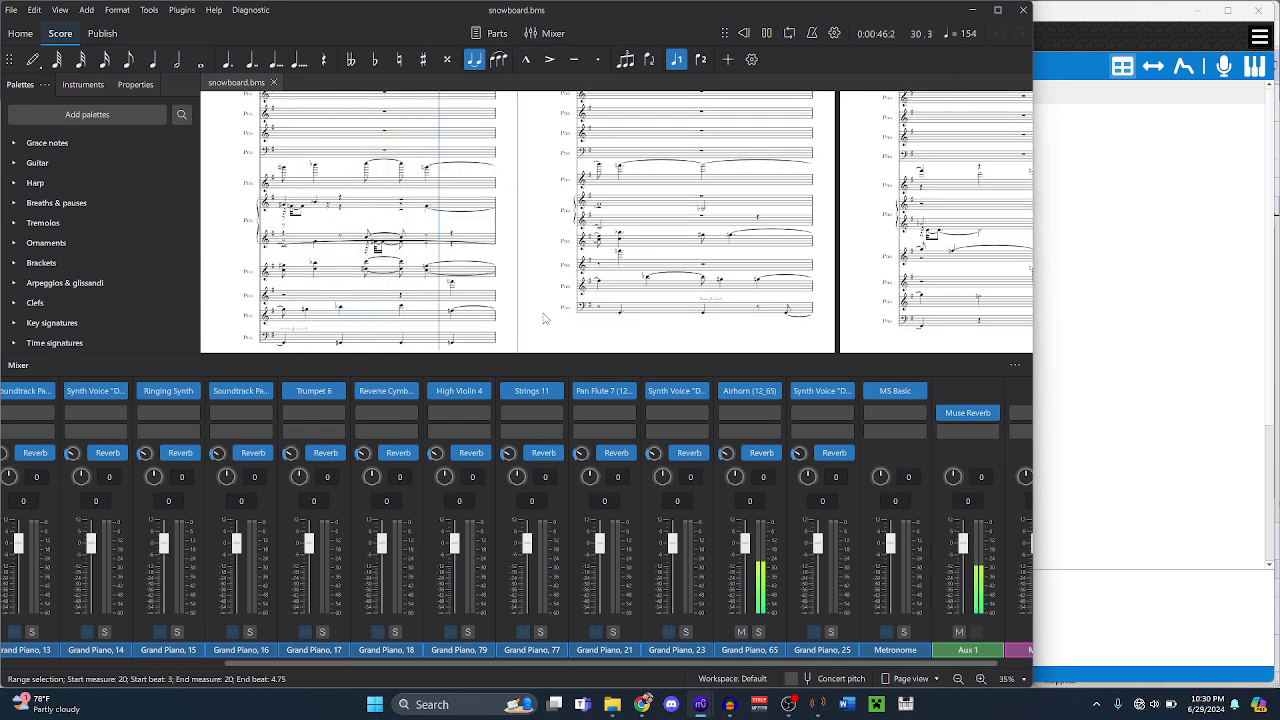
- Switch to the new-score window, search for percussion and add the unpitched Percussion instrument to the list
mouse_move(700, 706)
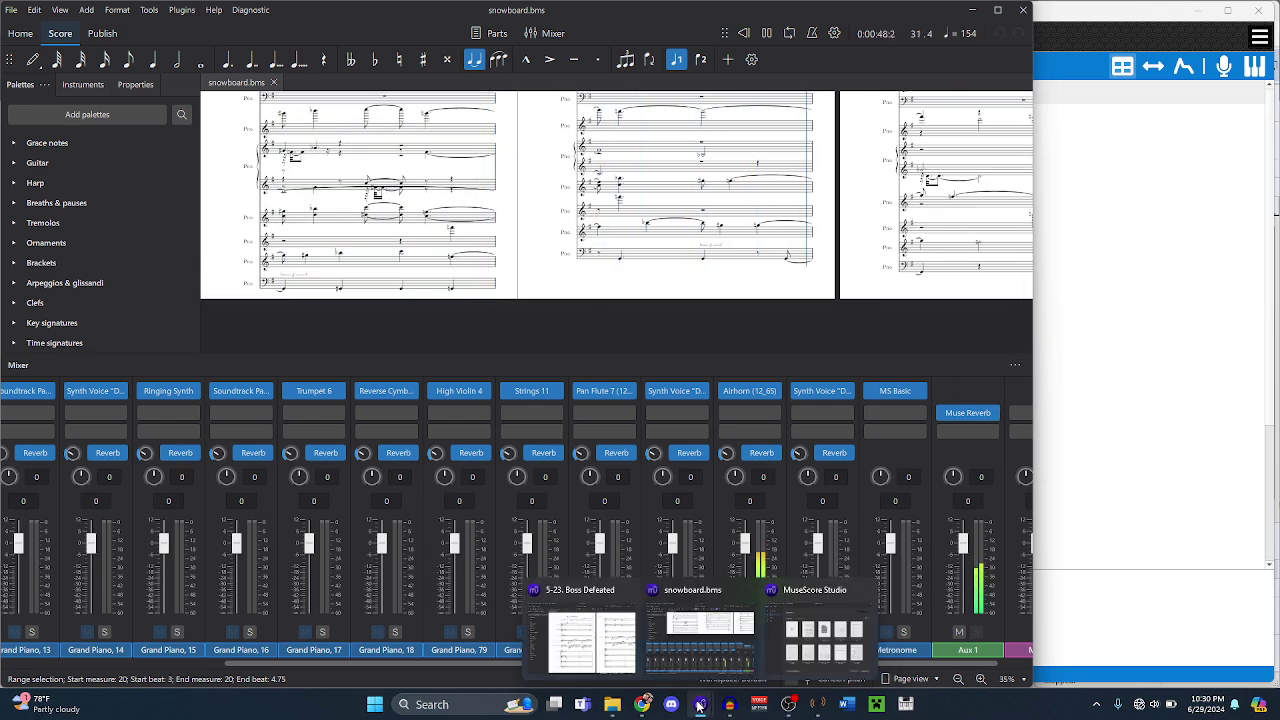
left_click(815, 630)
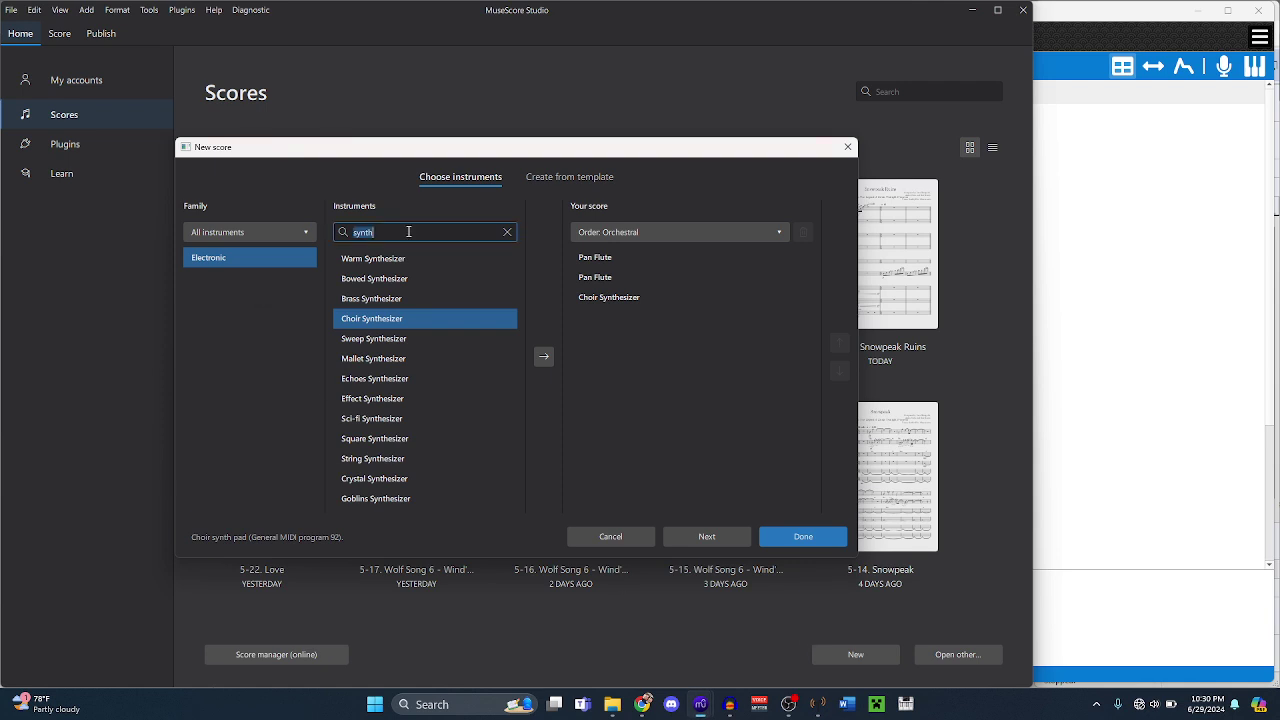
type("percussio")
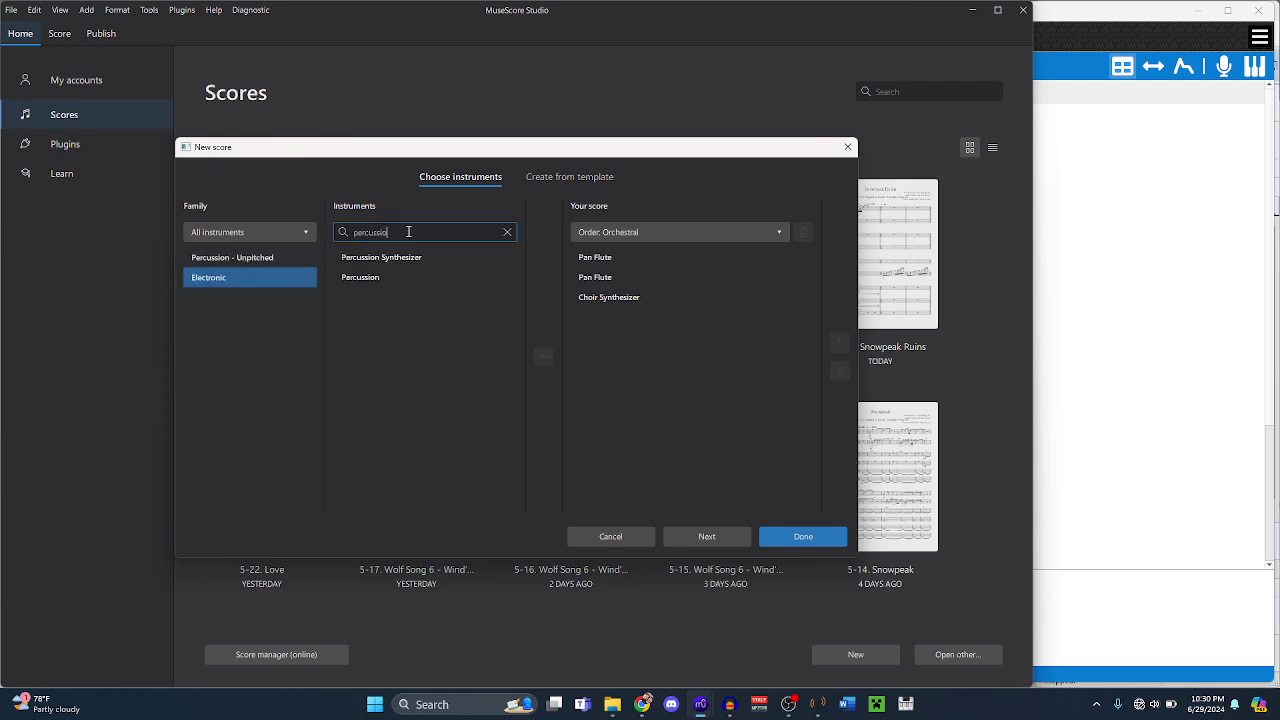
left_click(415, 280)
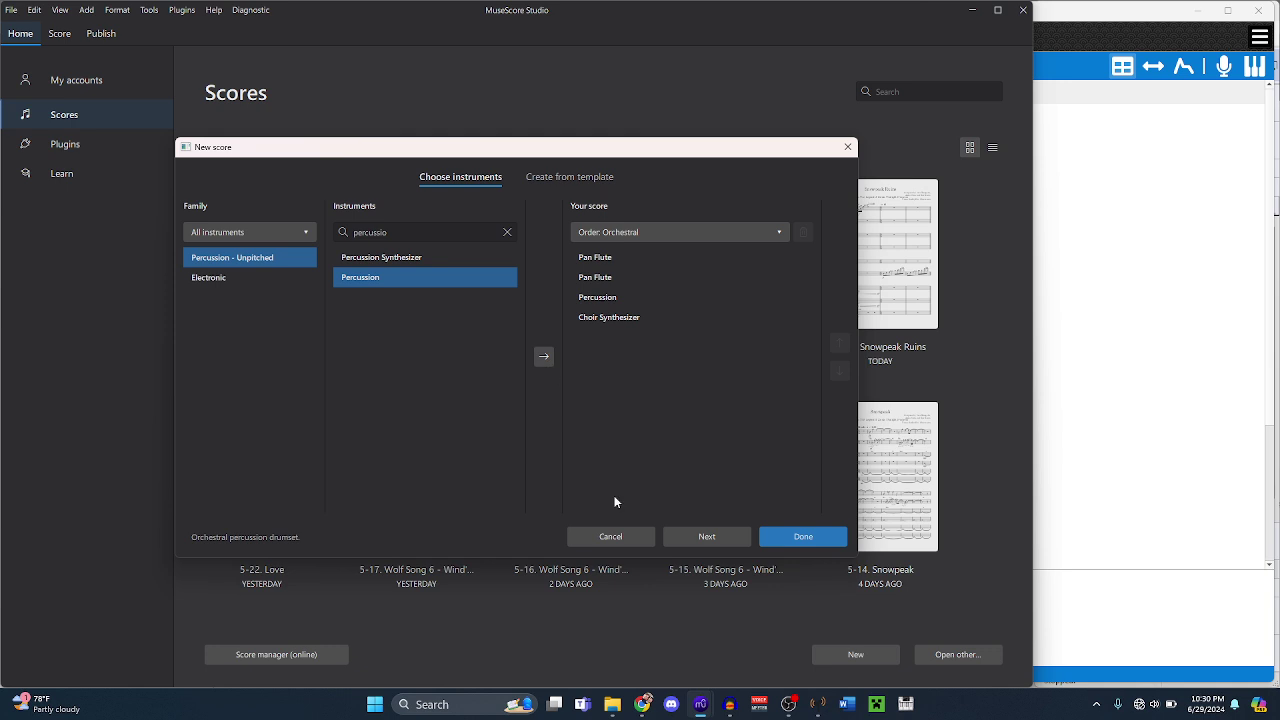
- Switch to the snowboard.bms score, find the Grand Piano, 23 part's notes in measure 7 and audition that part alone
mouse_move(713, 708)
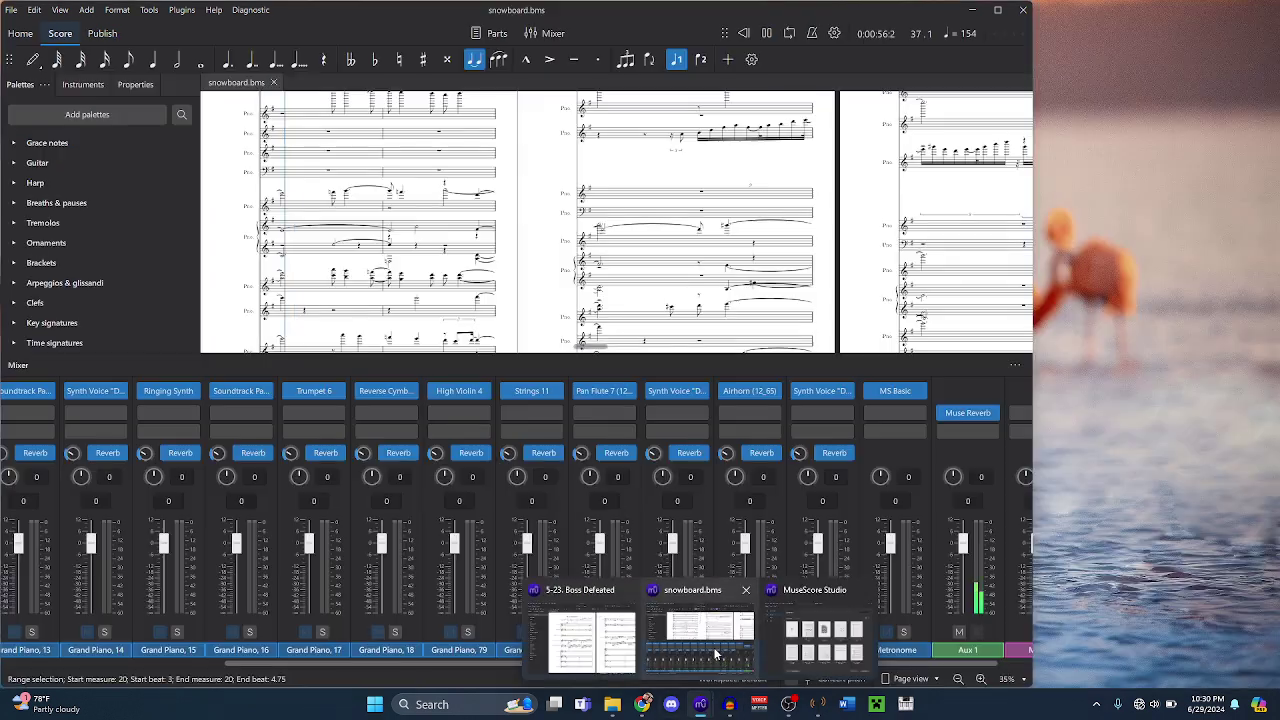
left_click(715, 655)
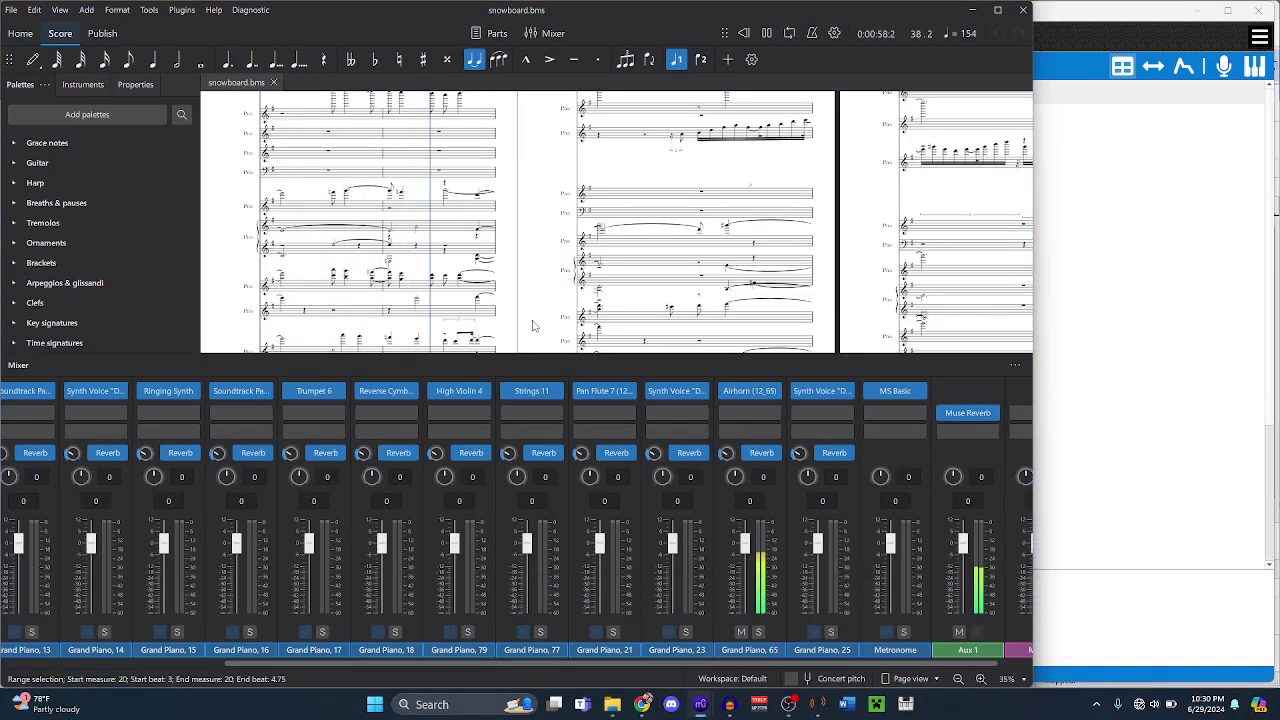
key("ctrl+Home")
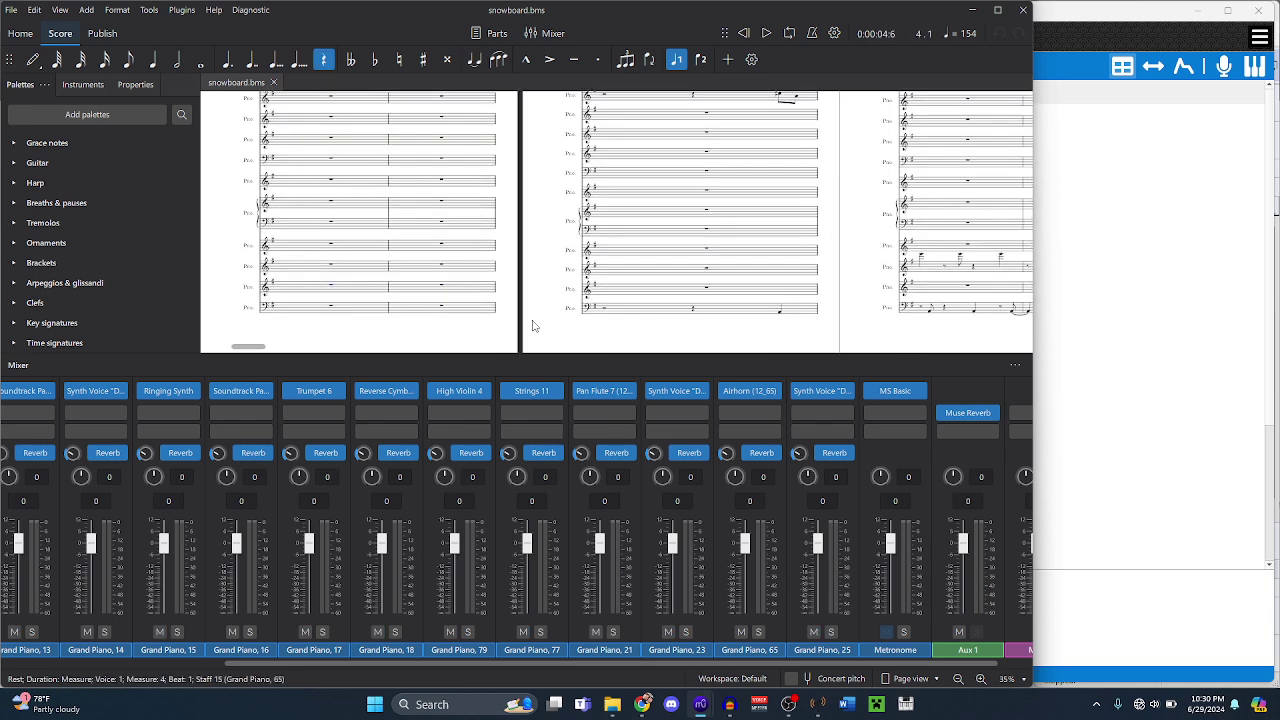
key("Right")
key("Right")
key("Right")
key("Right")
key("Right")
key("Right")
key("Right")
key("Left")
key("Left")
key("Left")
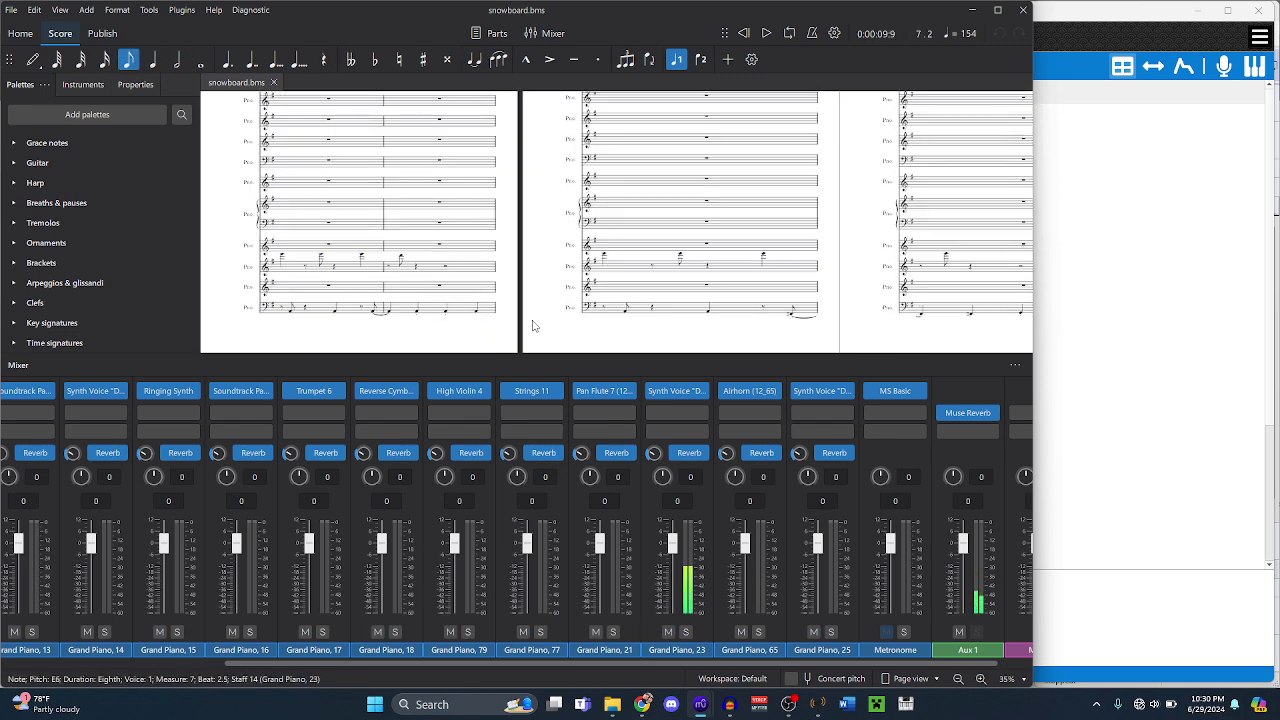
key("ctrl+shift+Right")
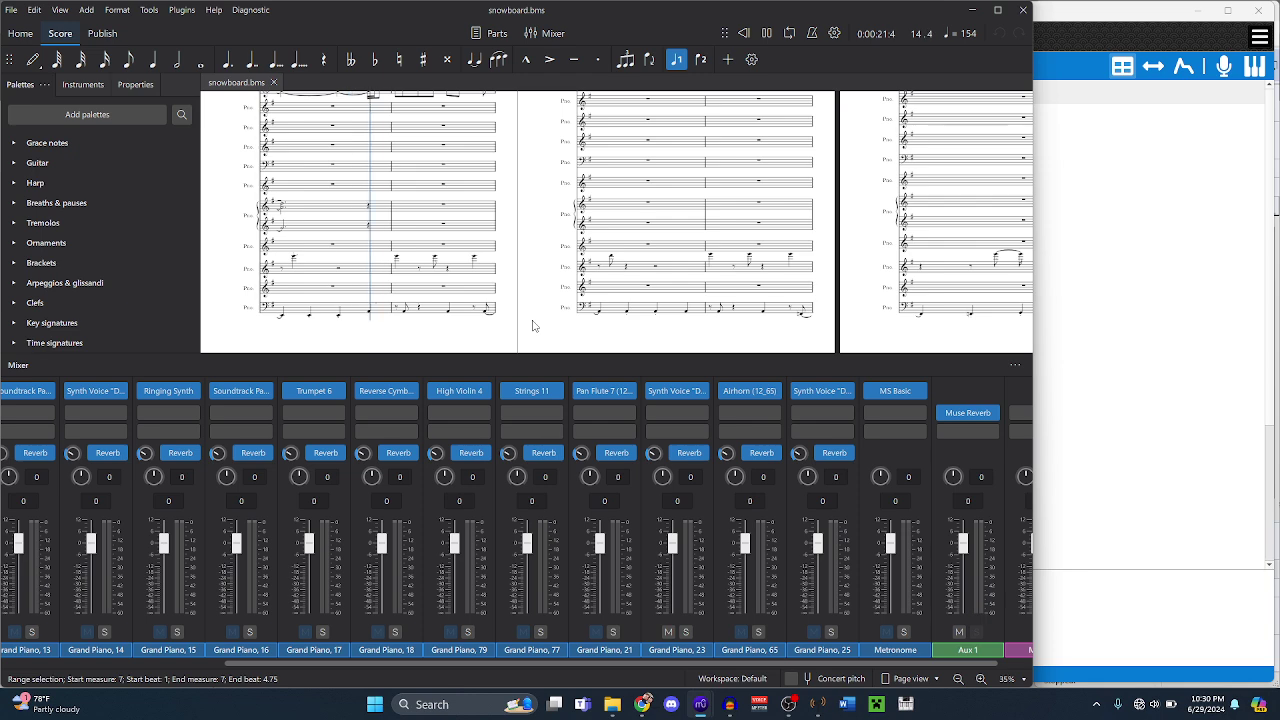
- Go back to measure 1 of the Grand Piano, 77 part, audition its lower staff and stop playback
key("ctrl+Home")
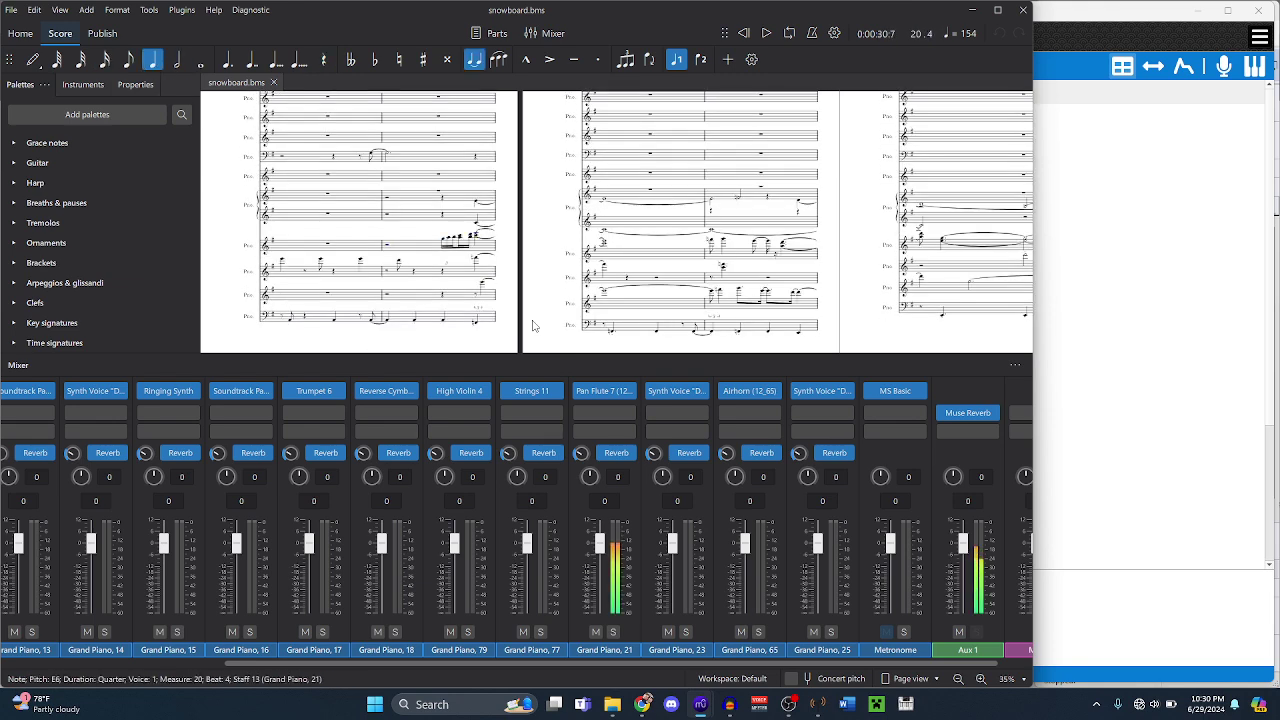
key("ctrl+Home")
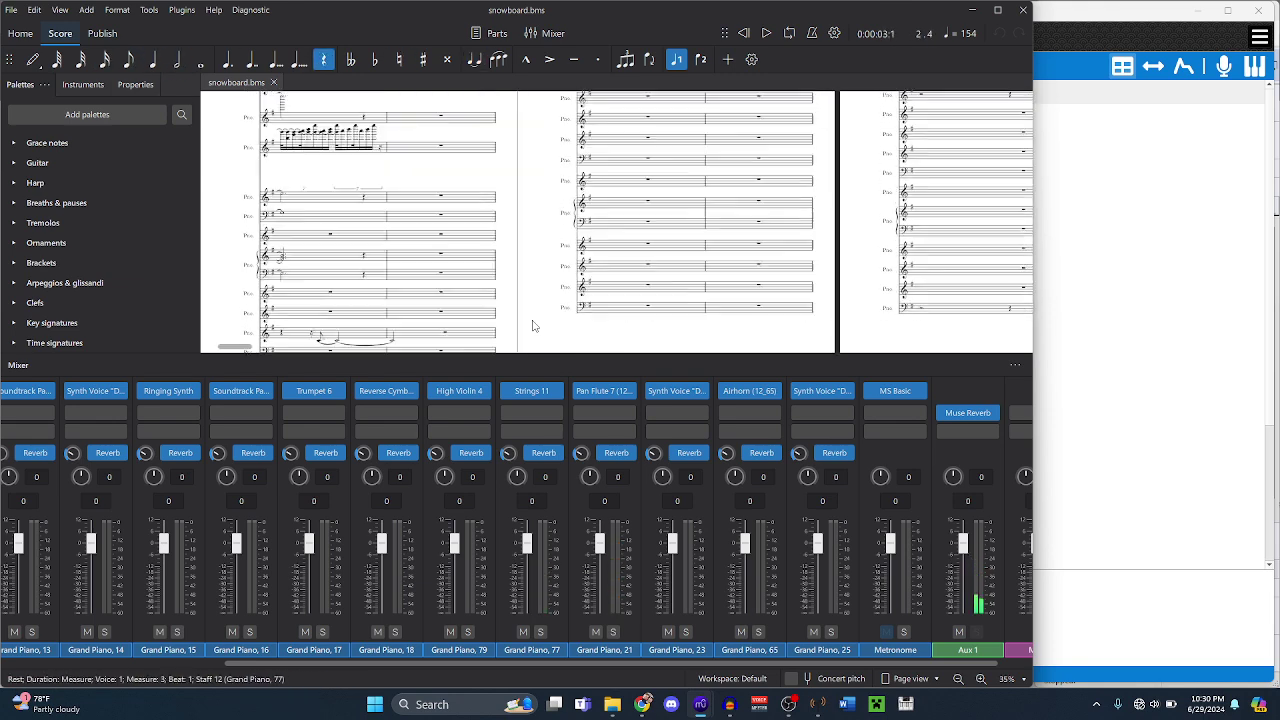
key("ctrl+shift+Right")
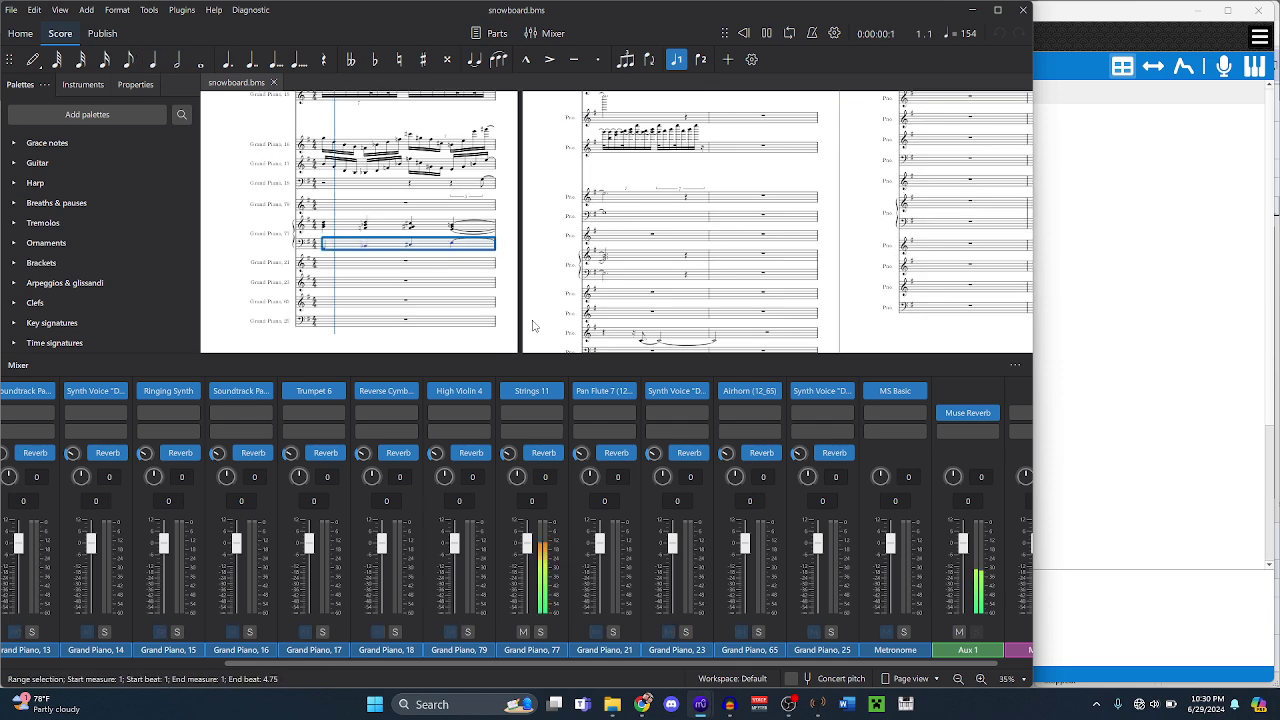
scroll(401, 215, "up", 5)
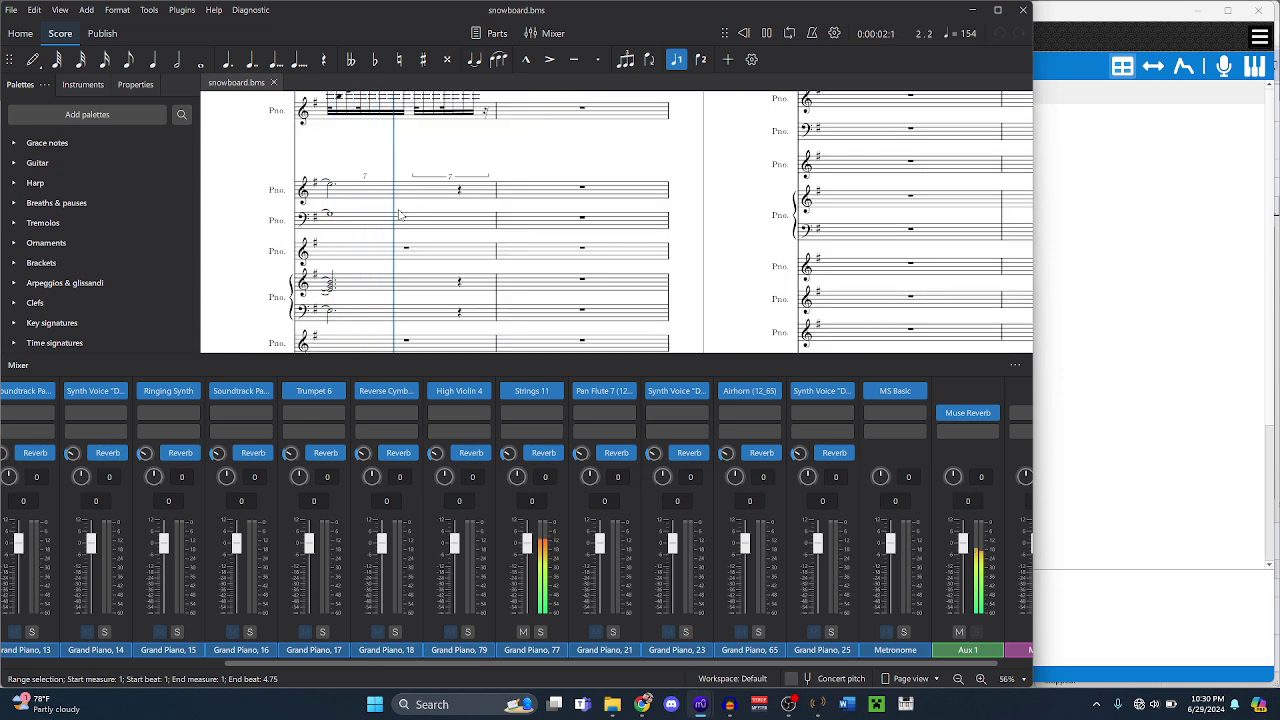
key("space")
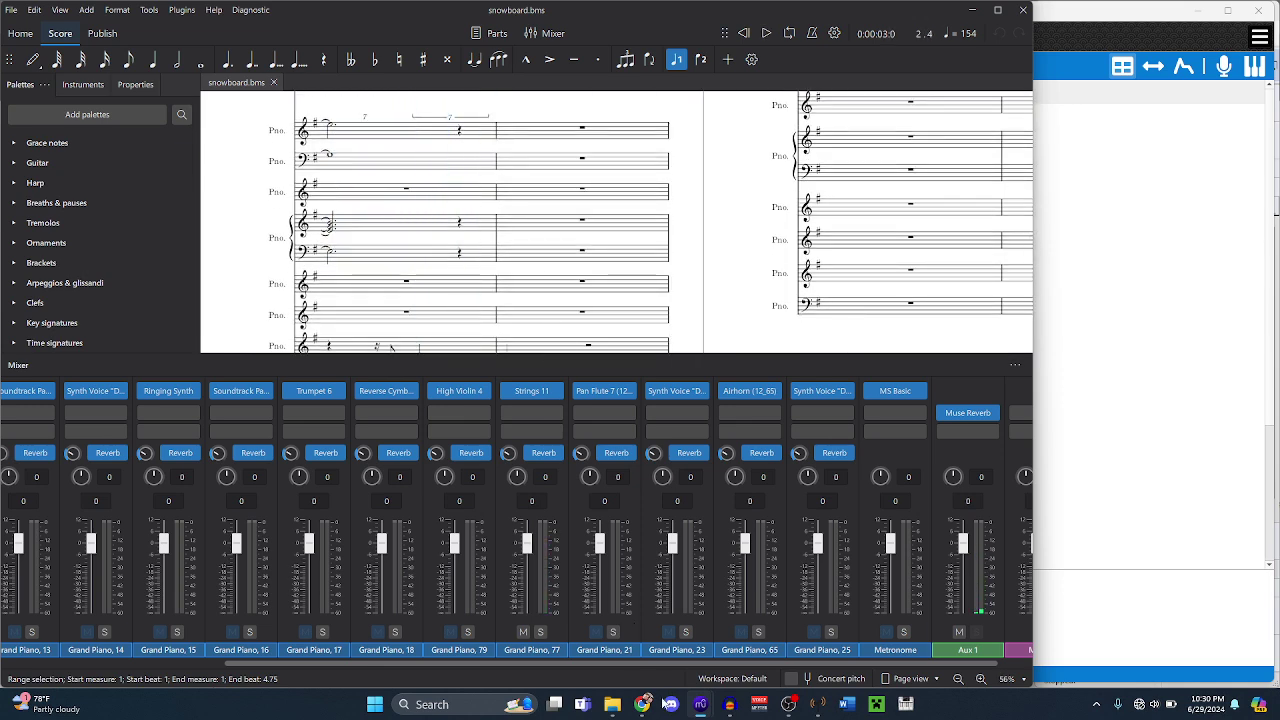
- Switch to the new-score window, clear the instrument search and add the bowed-strings instrument Violins (section) twice
mouse_move(700, 704)
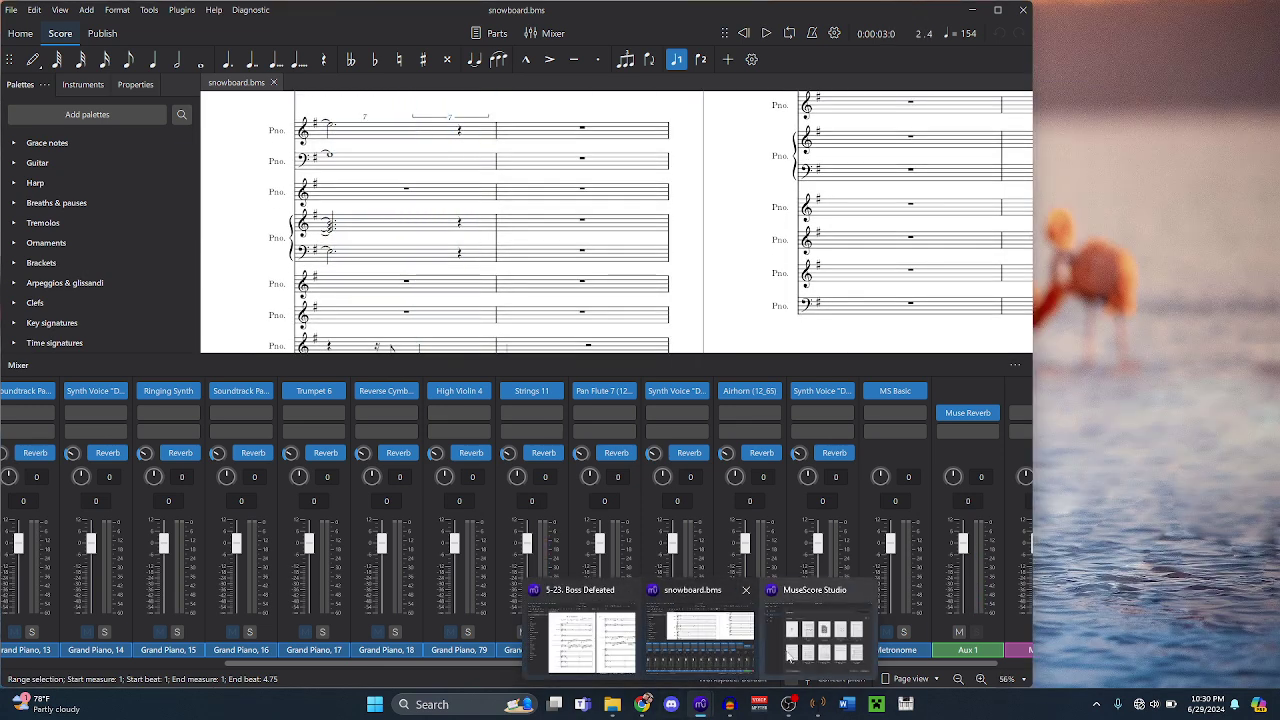
left_click(791, 655)
left_click(508, 232)
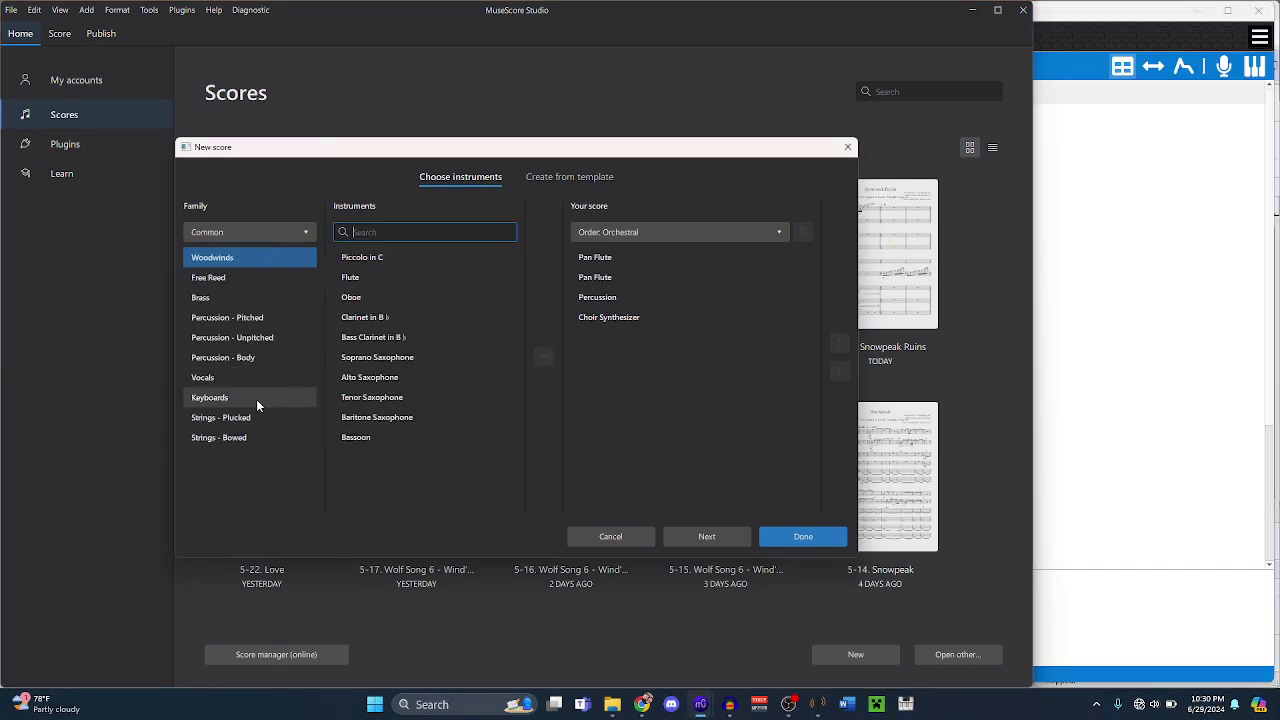
left_click(250, 437)
left_click(400, 277)
left_click(542, 356)
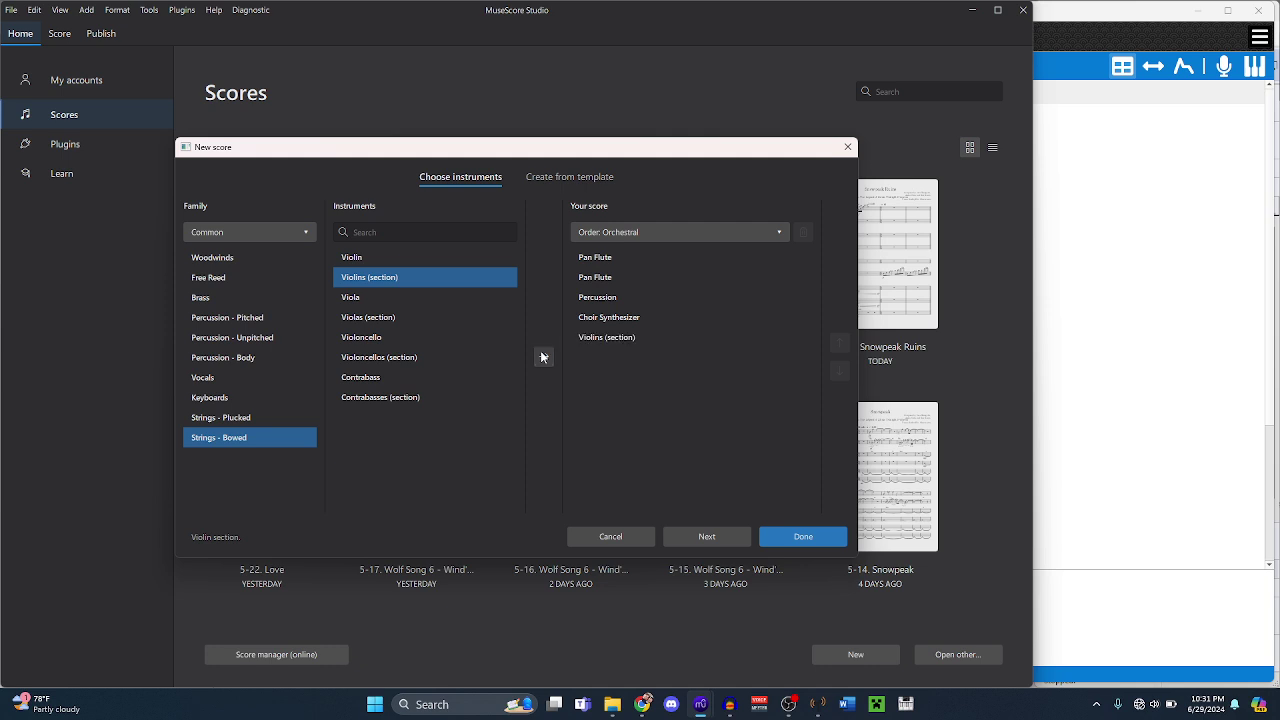
left_click(542, 356)
- Add Violas (section) and Violoncellos (section) to the new score's instrument list
left_click(455, 317)
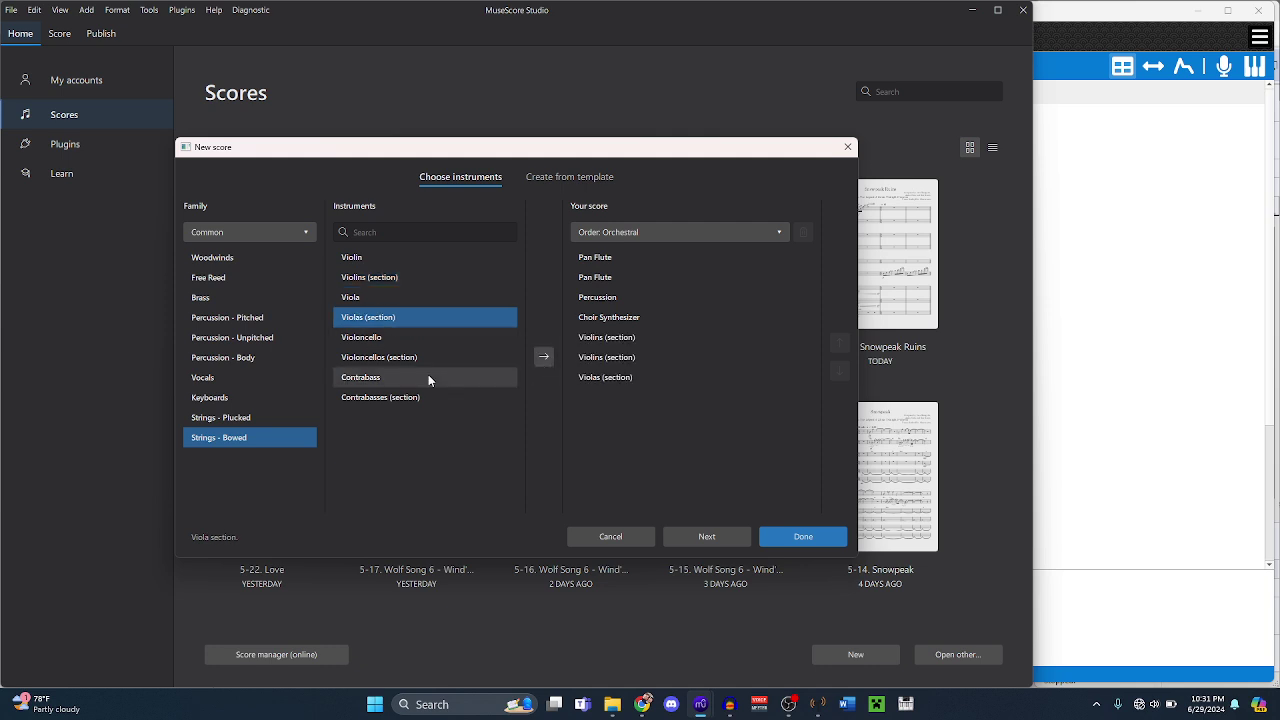
left_click(428, 357)
left_click(543, 356)
- Switch to the snowboard.bms score and audition the Grand Piano, 77 part alone from beat 4 of measure 12
mouse_move(706, 704)
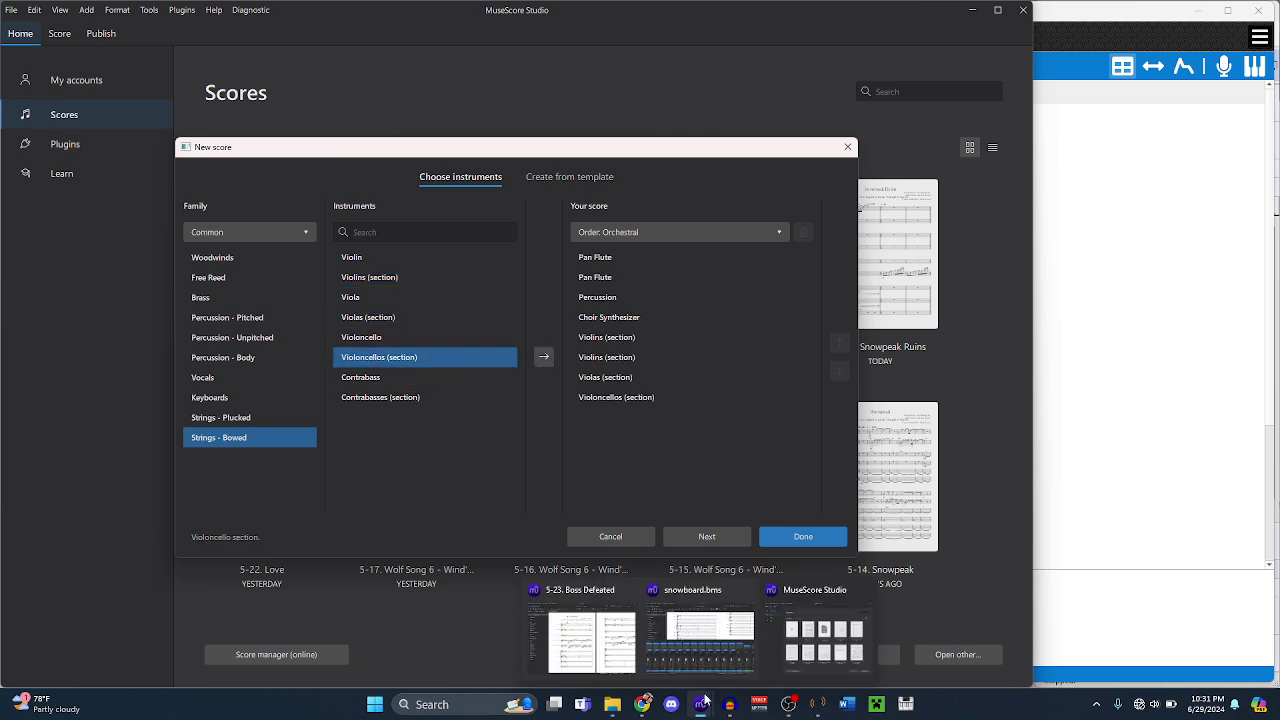
left_click(700, 610)
scroll(430, 293, "down", 1)
scroll(430, 293, "down", 2)
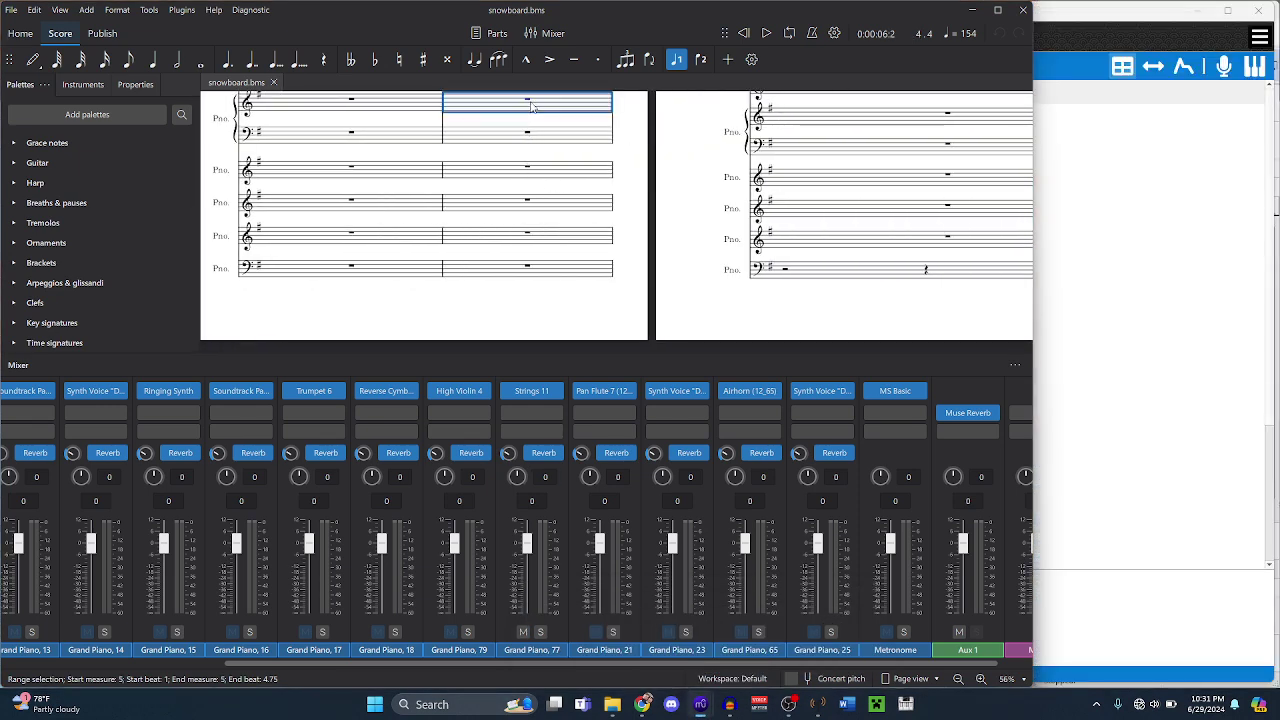
key("space")
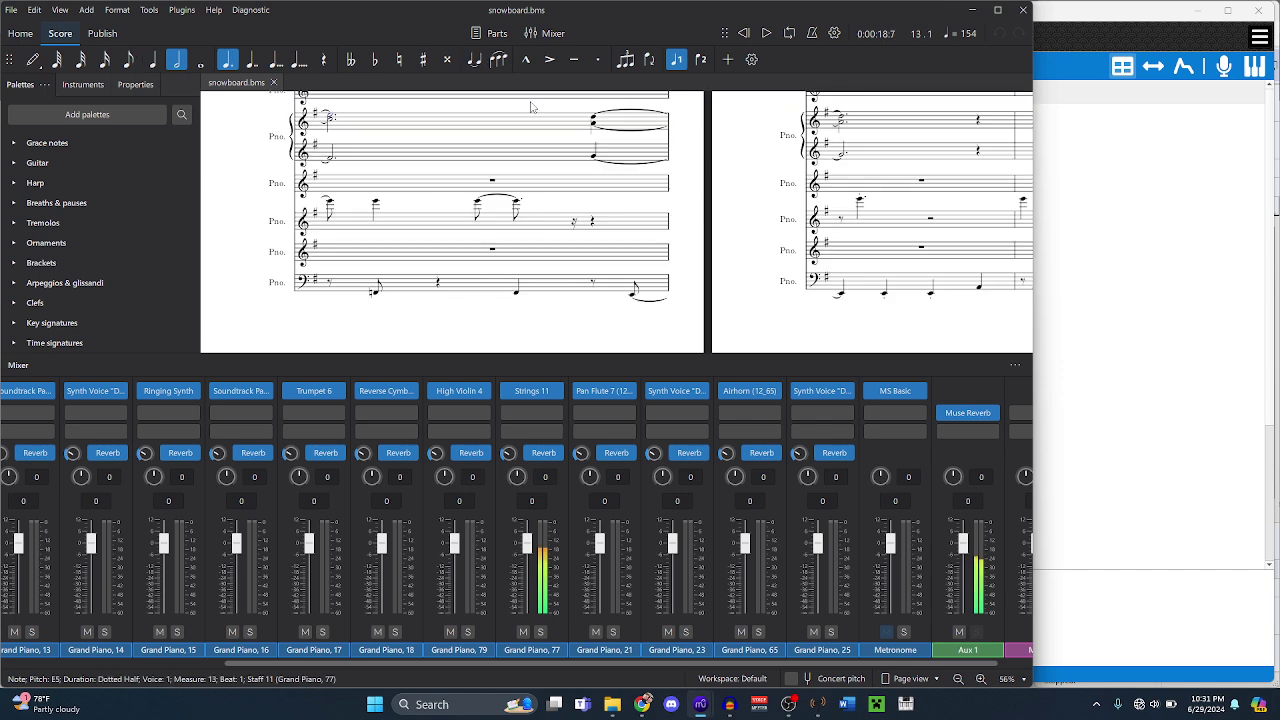
key("space")
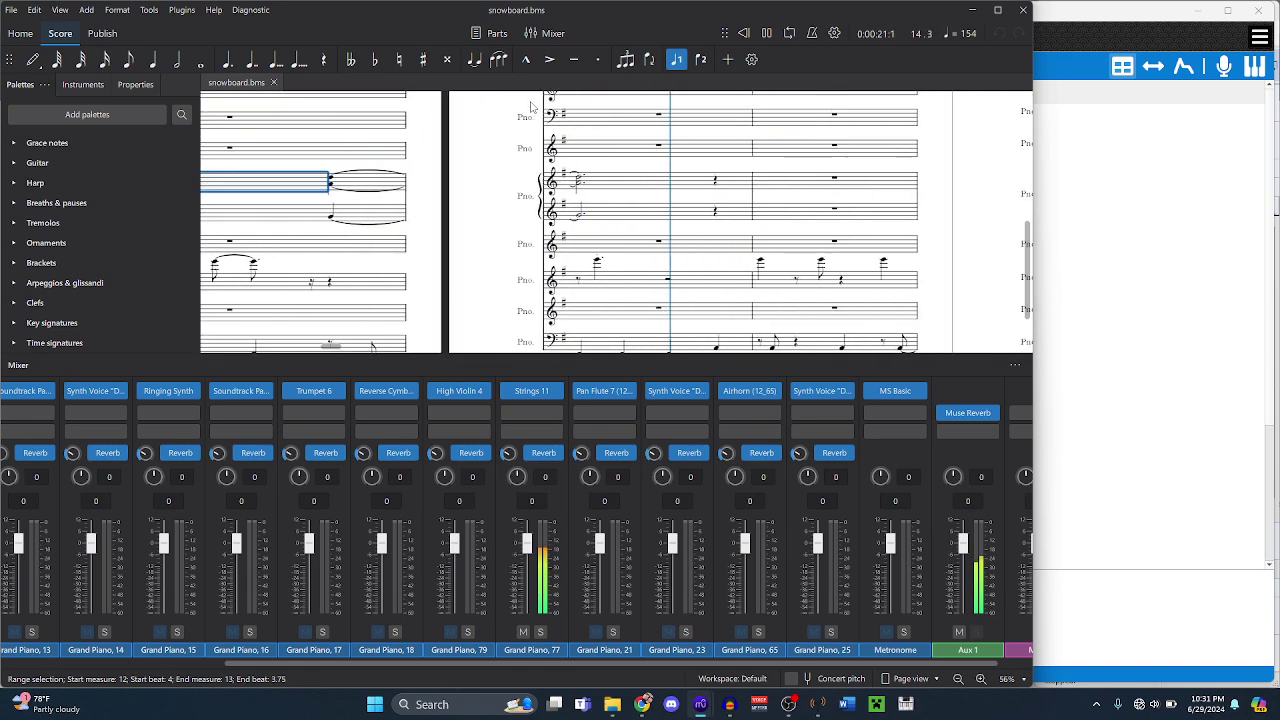
key("space")
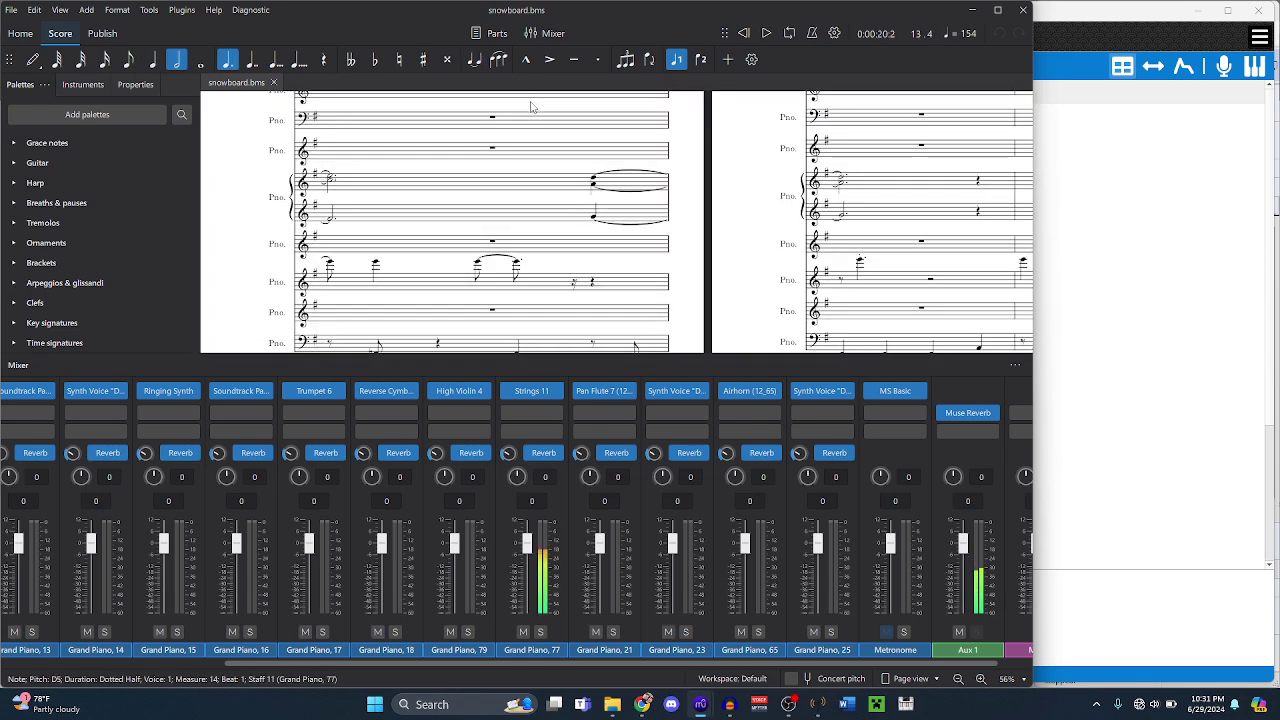
- Move ahead in the Grand Piano, 77 part to measure 20, select measures 20 to 21 and audition that part alone
key("ctrl+Right")
key("ctrl+Right")
key("ctrl+Right")
key("ctrl+Right")
key("ctrl+Right")
key("ctrl+Right")
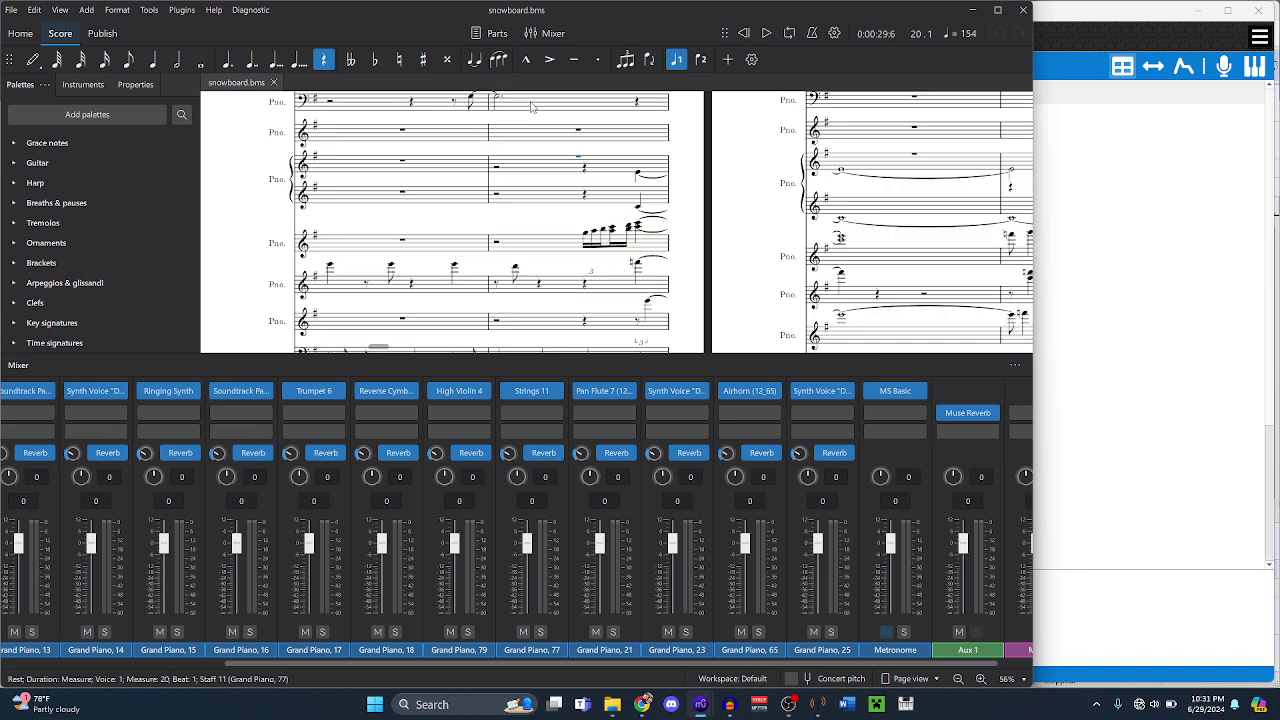
key("ctrl+shift+Right")
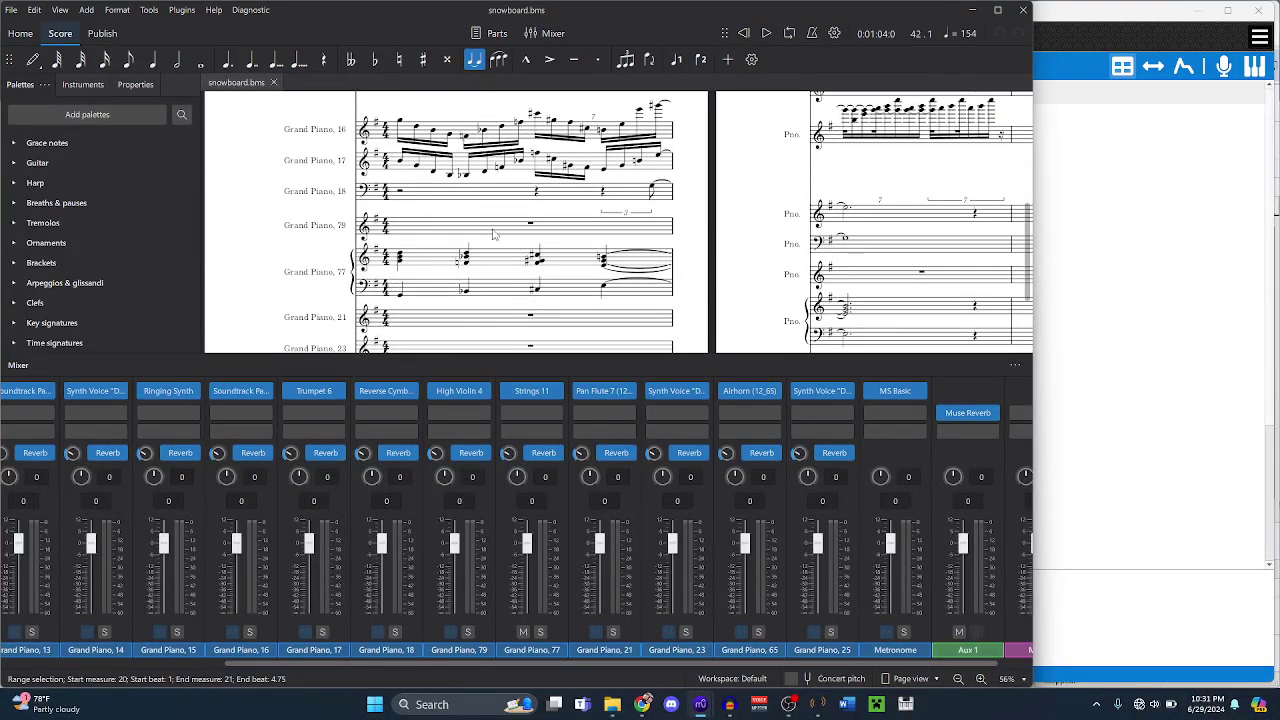
- Move through the Grand Piano, 79 part to beat 3 of measure 28 and audition it together with Grand Piano, 77
left_click(529, 224)
key("Right")
key("Right")
key("Right")
key("Right")
key("Right")
key("Right")
key("Right")
key("Right")
key("Right")
key("Right")
key("Right")
key("Right")
key("Right")
key("Right")
key("Right")
key("Right")
key("Right")
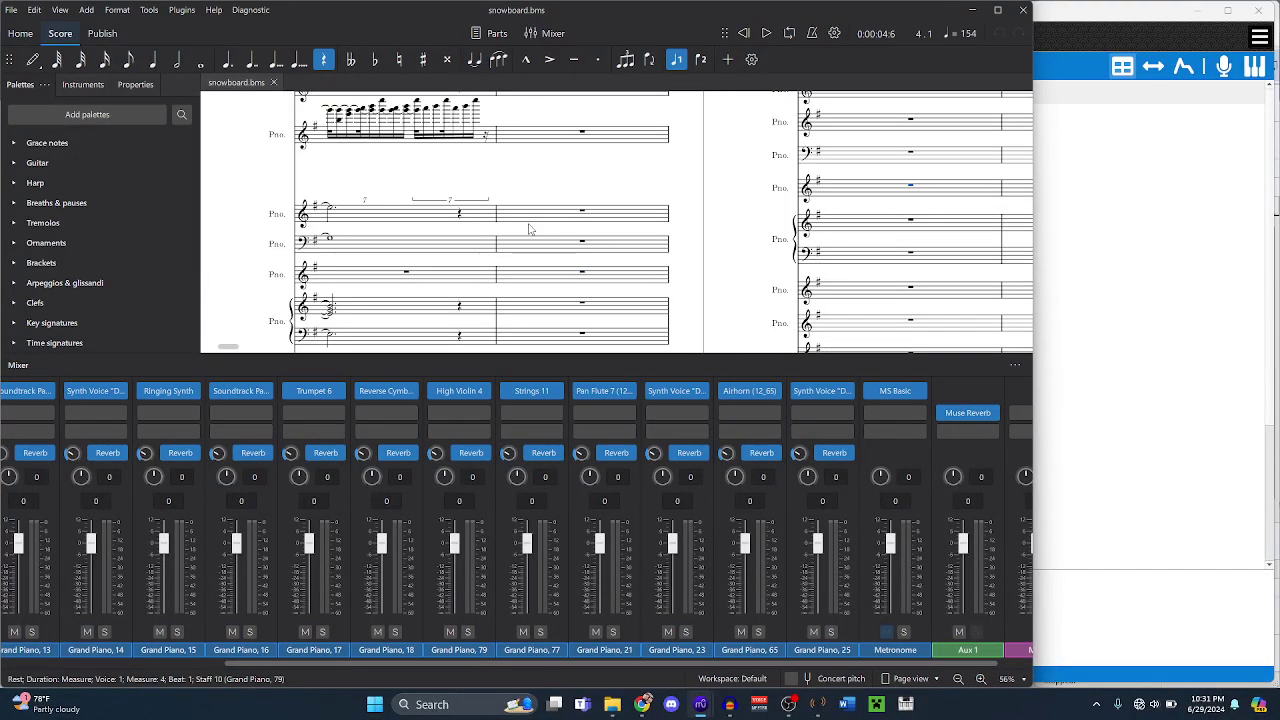
key("Right")
key("Right")
key("Right")
key("Right")
key("Right")
key("Right")
key("Right")
key("Right")
key("Right")
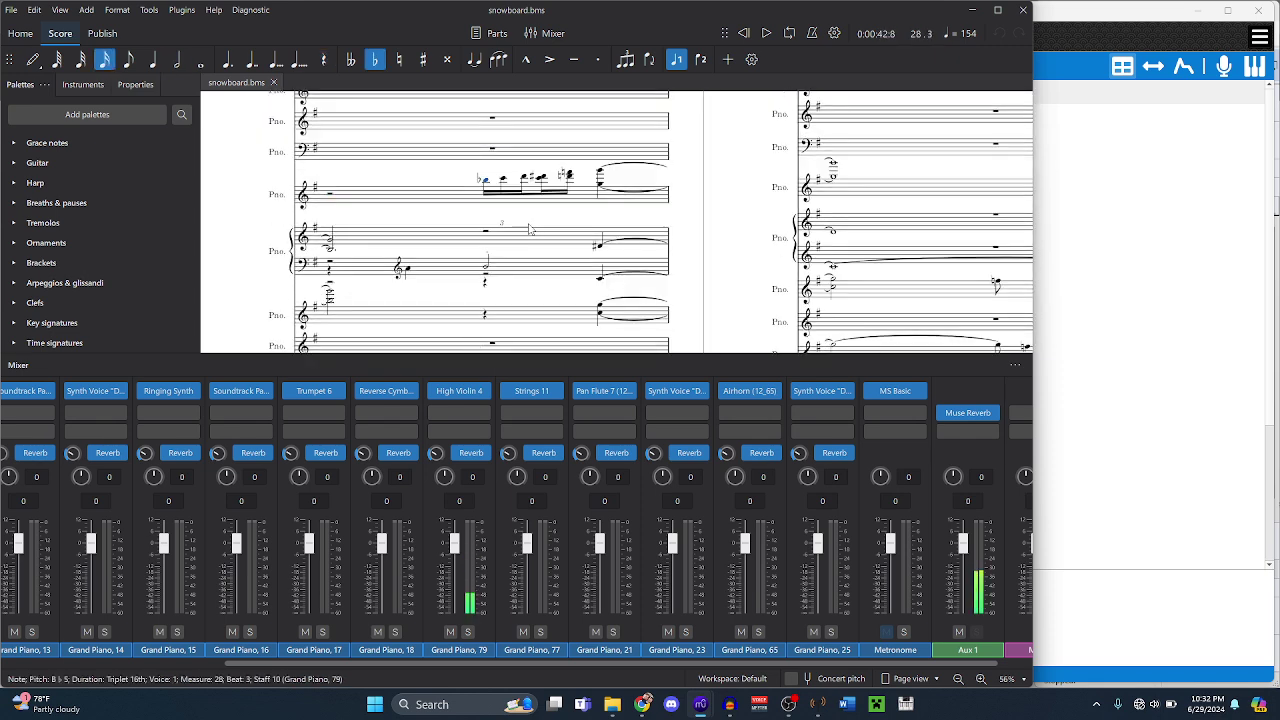
key("shift+Right")
key("space")
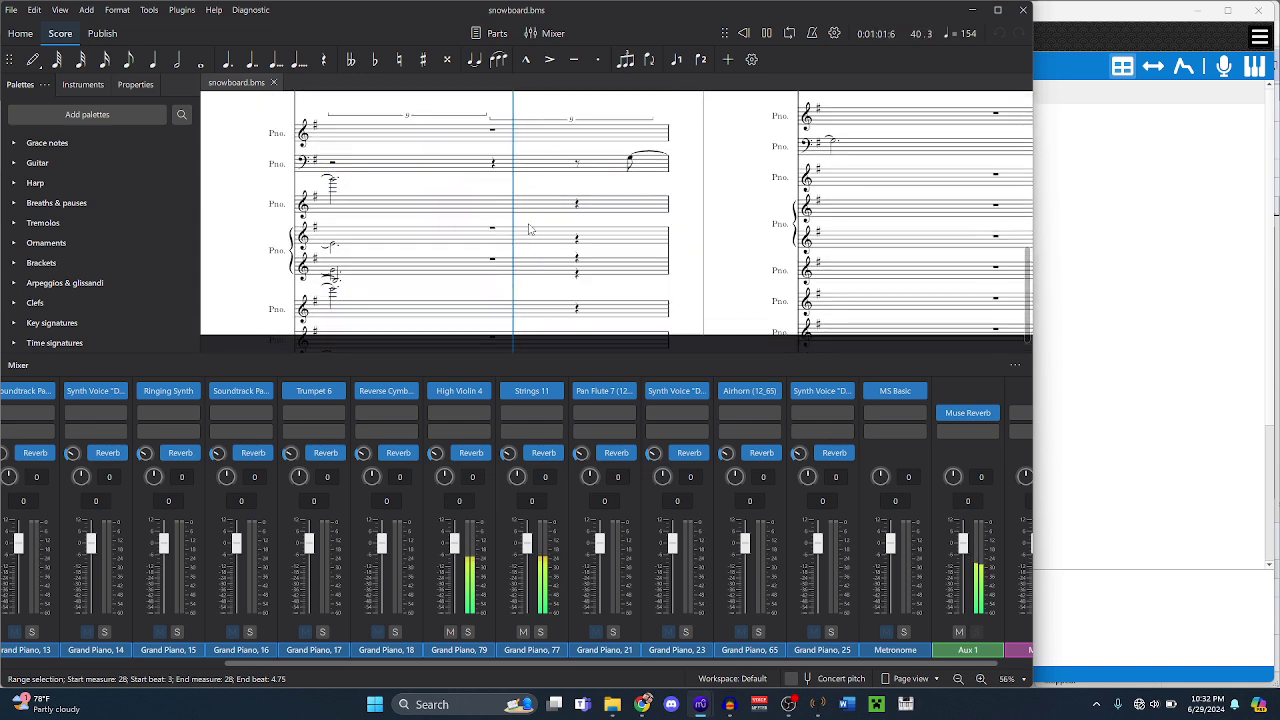
key("space")
- Sound the dotted-half B3 in the Grand Piano, 77's lower staff in measure 40, and return to measure 28
scroll(530, 229, "left", 1)
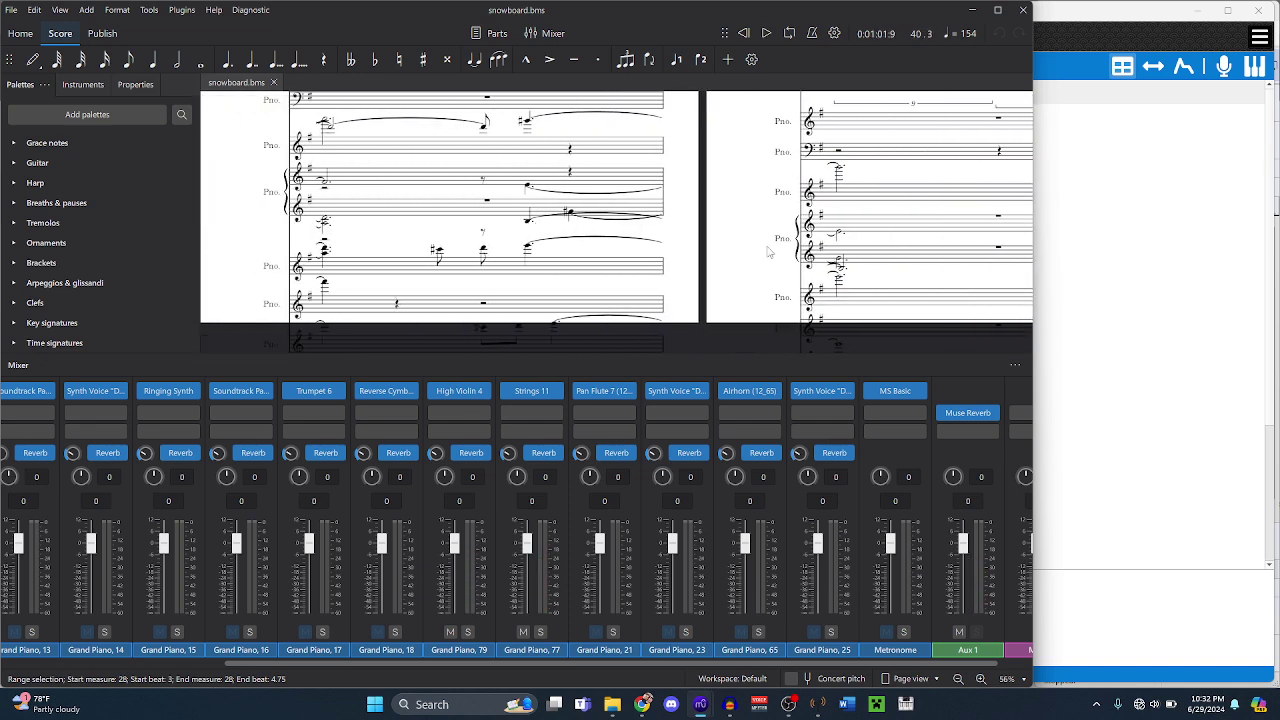
left_click(843, 275)
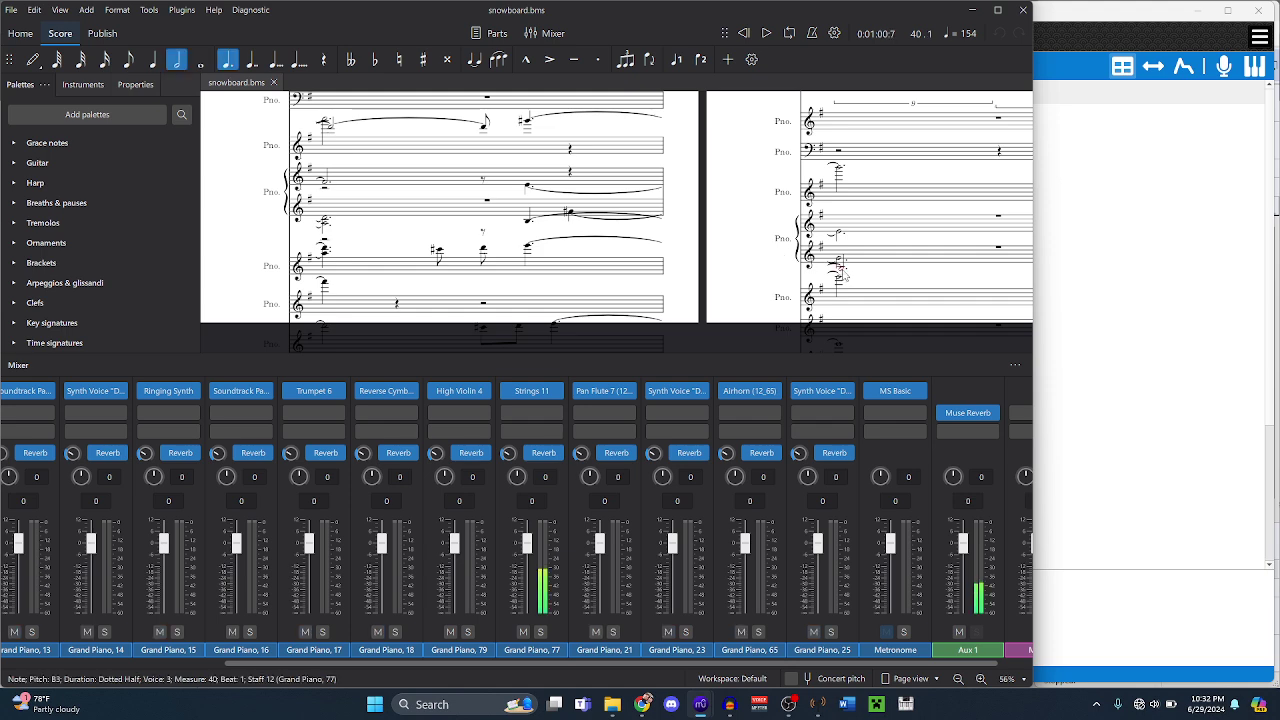
scroll(843, 275, "down", 3)
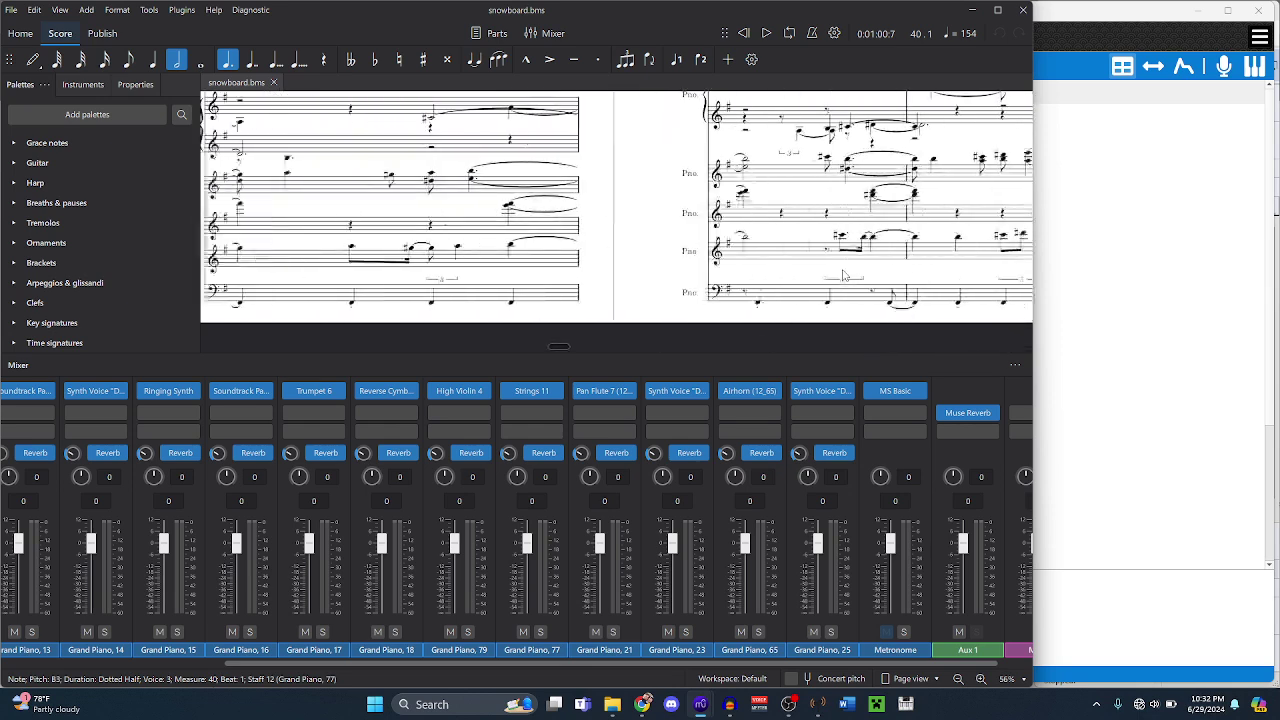
scroll(843, 275, "down", 4)
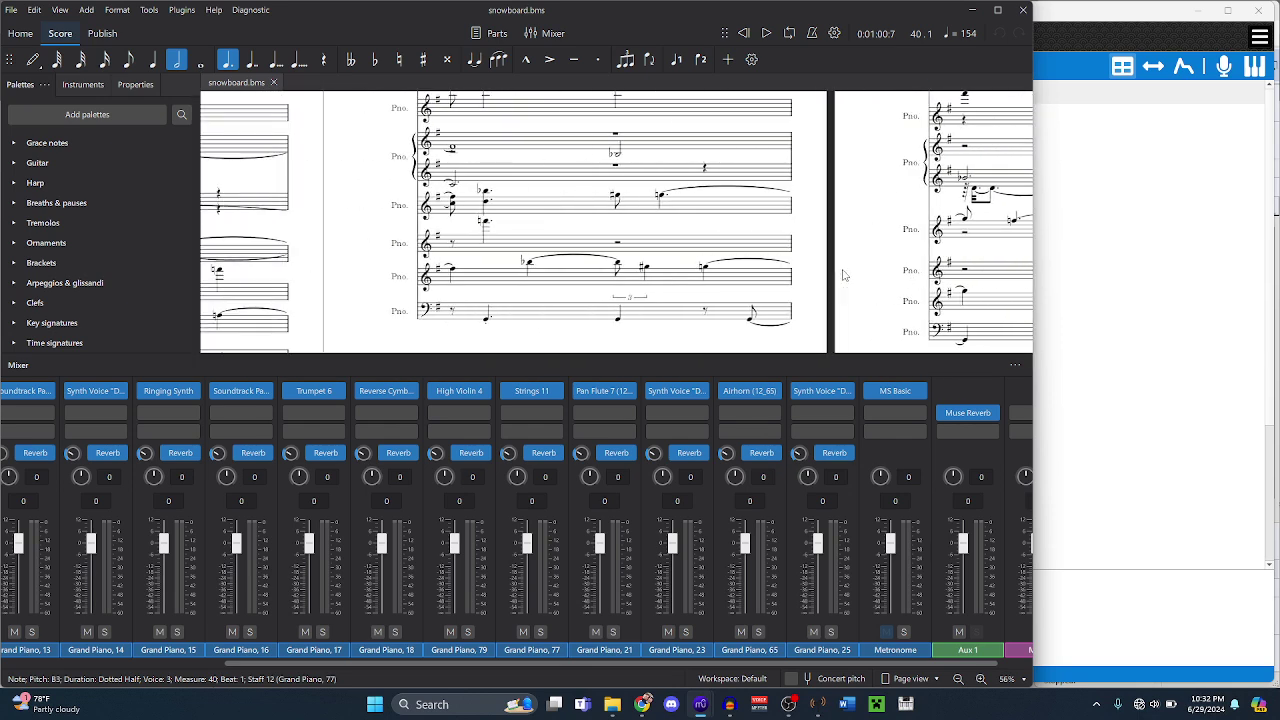
scroll(843, 275, "down", 4)
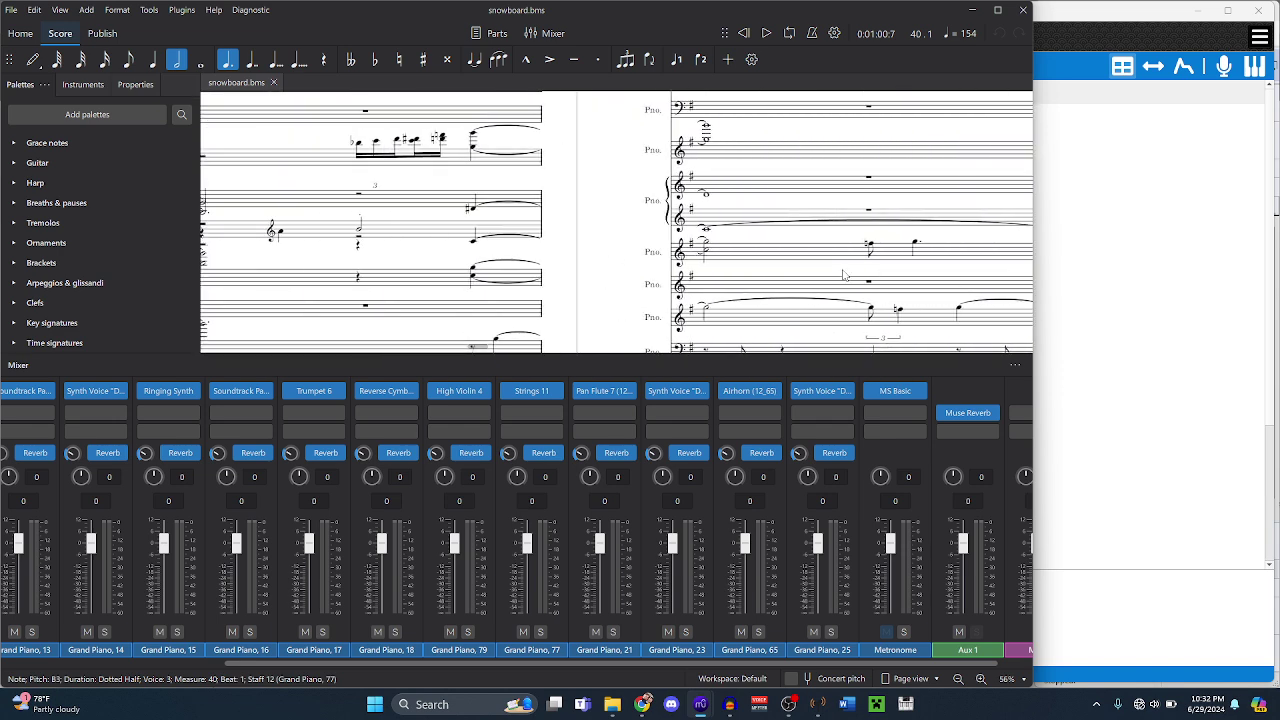
scroll(843, 275, "left", 2)
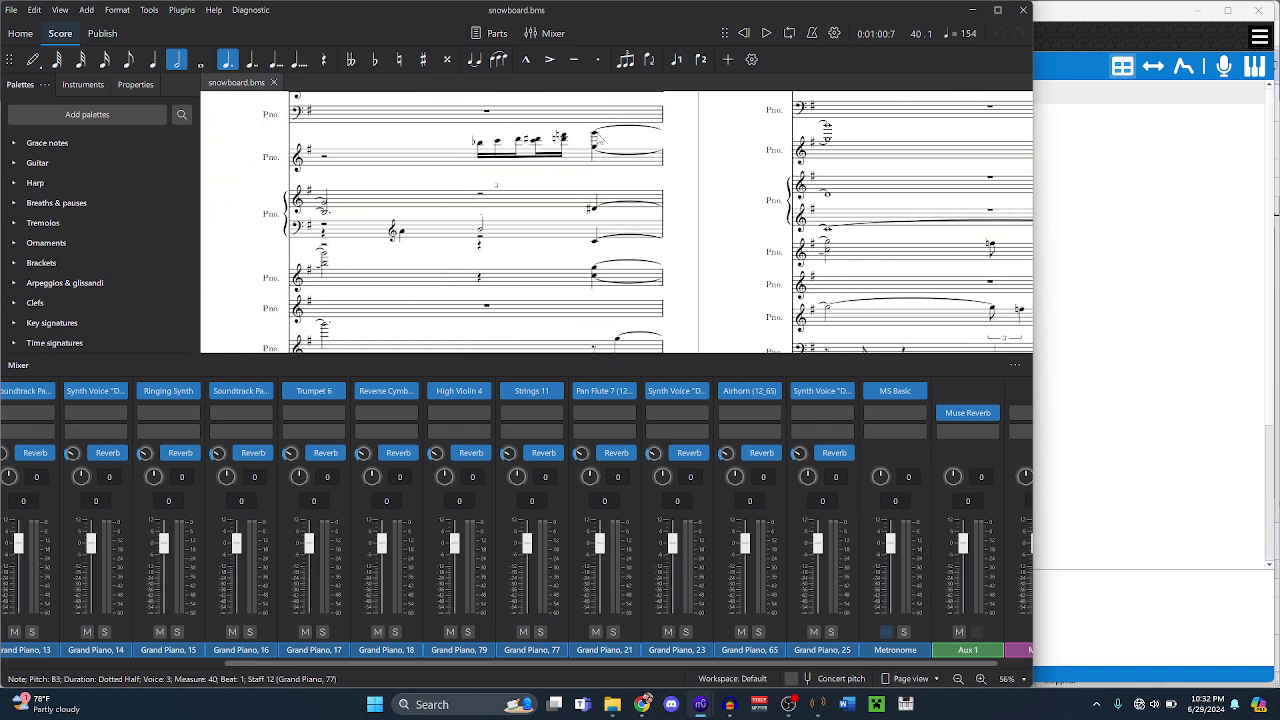
- Check the Grand Piano, 77's notes in measure 28 one by one, then the Grand Piano, 79's chord on beat 4
key("alt+Left")
key("alt+Left")
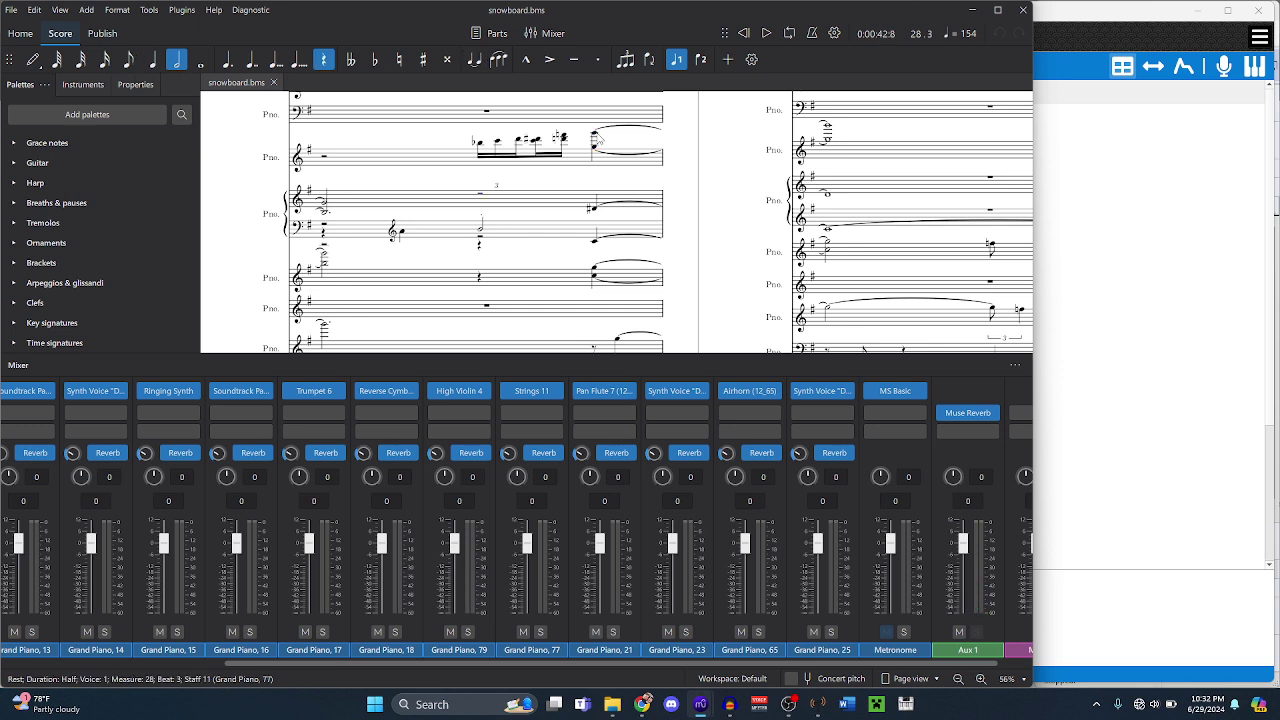
key("alt+Down")
key("alt+Down")
key("alt+Down")
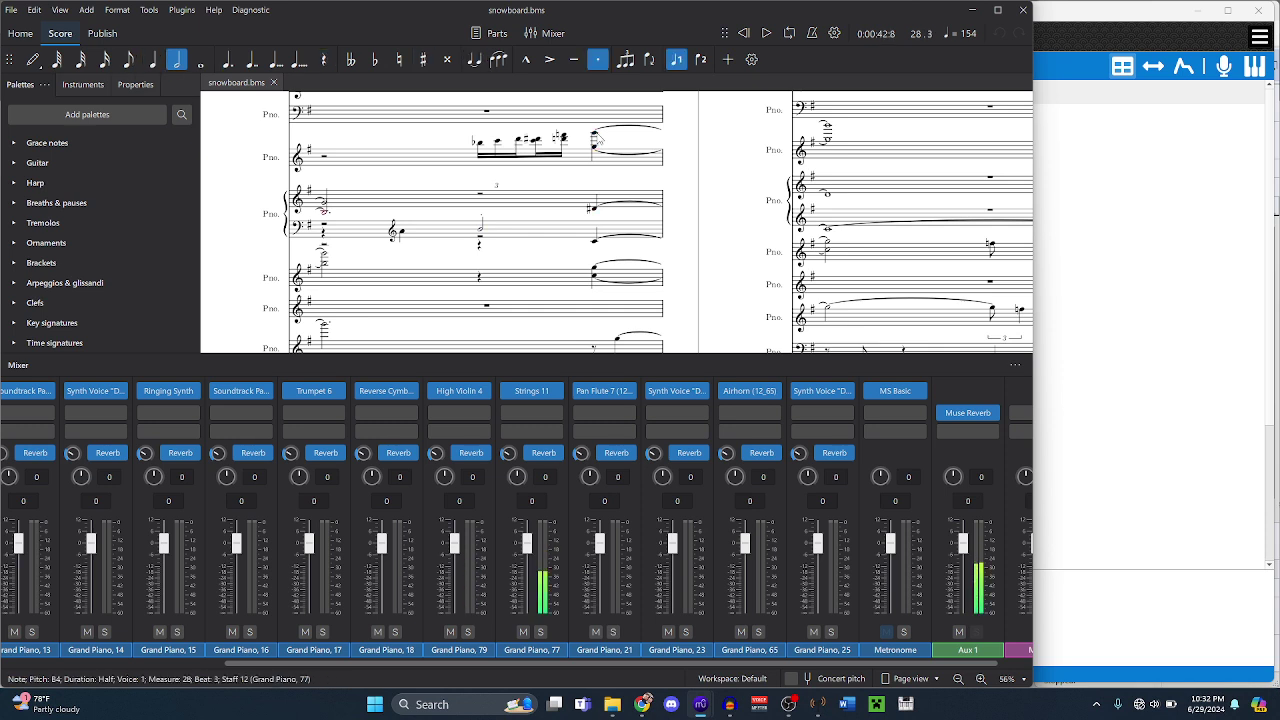
left_click(594, 243)
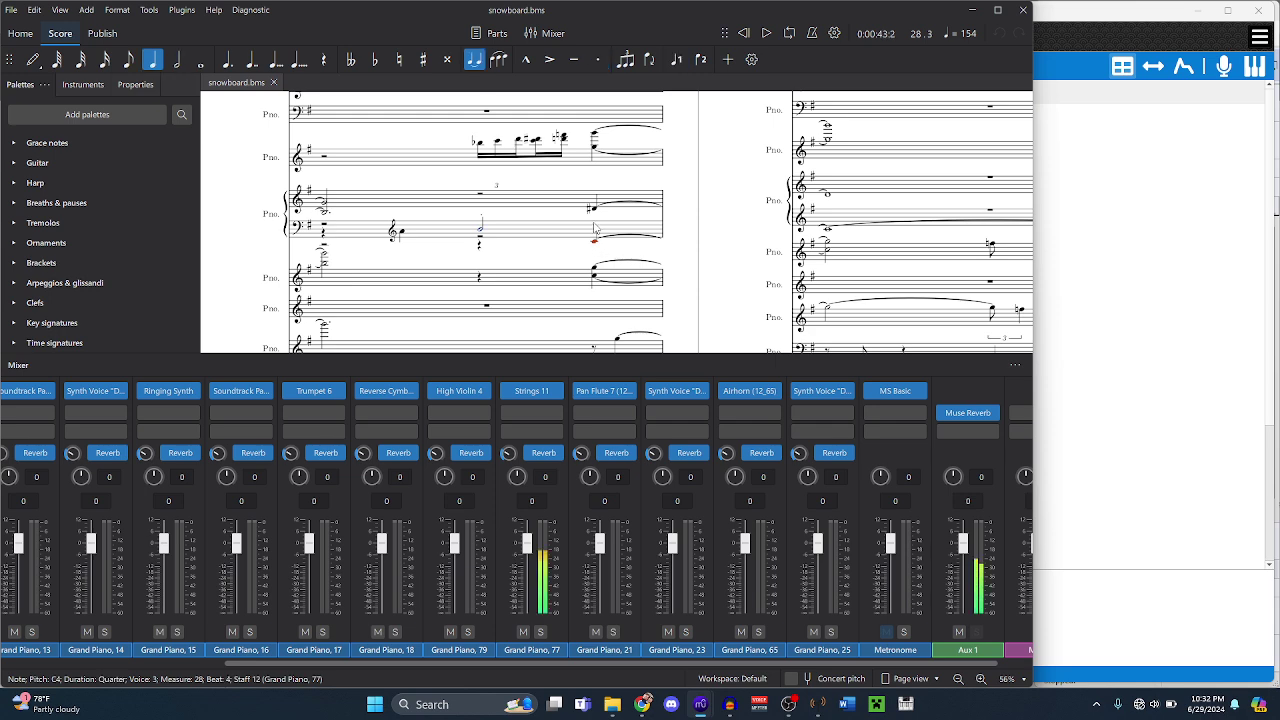
left_click(594, 211)
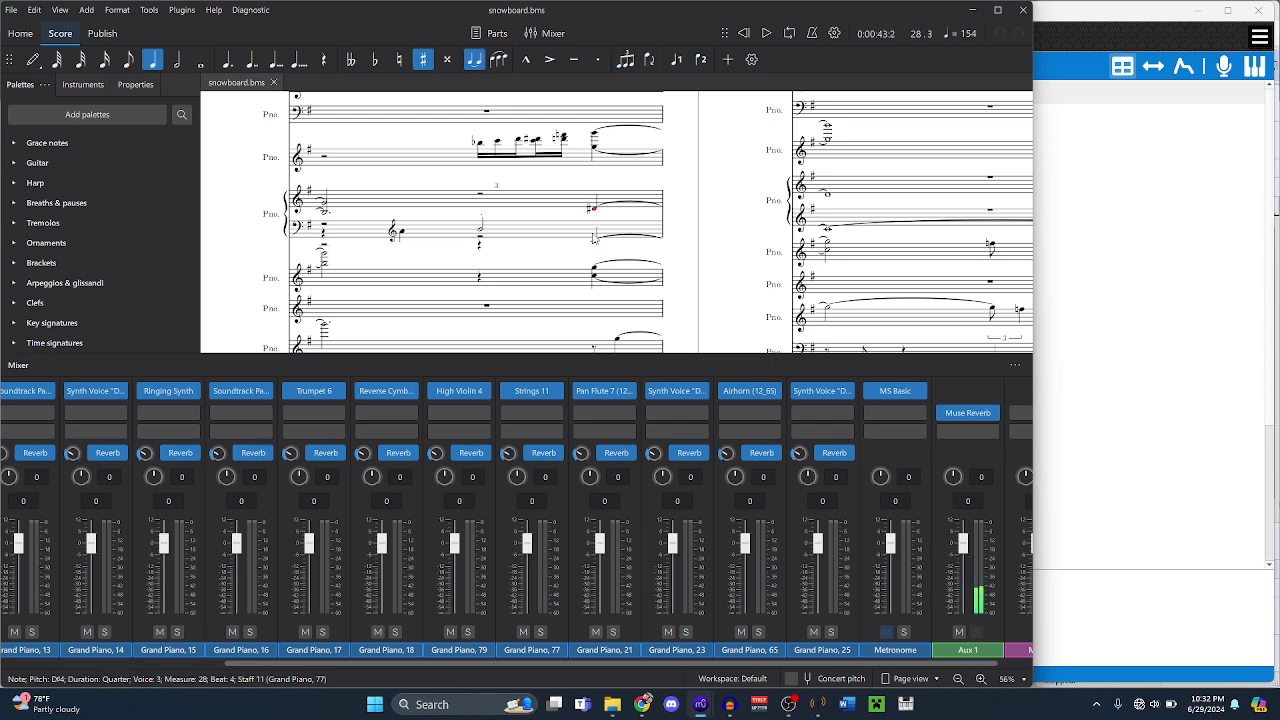
left_click(594, 152)
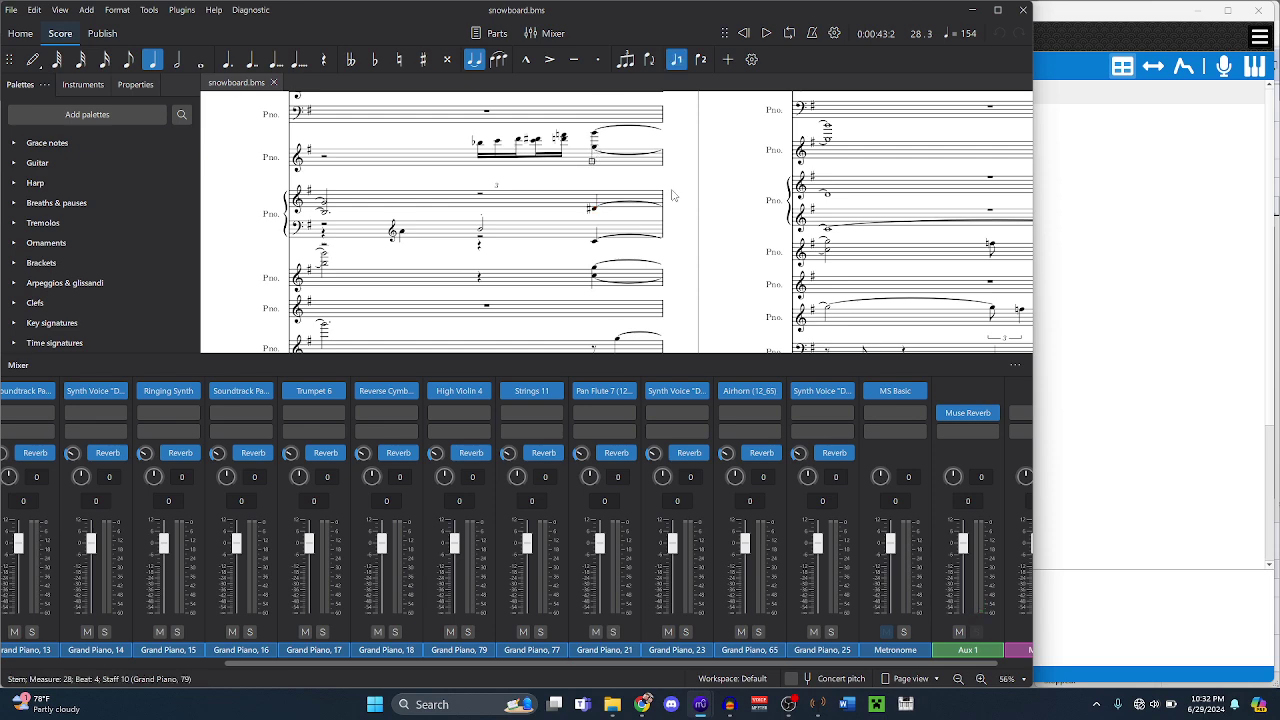
- Go back to the start of the Grand Piano, 18 part, select its tied note into measure 2 and audition it alone
scroll(672, 195, "right", 3)
scroll(672, 195, "right", 5)
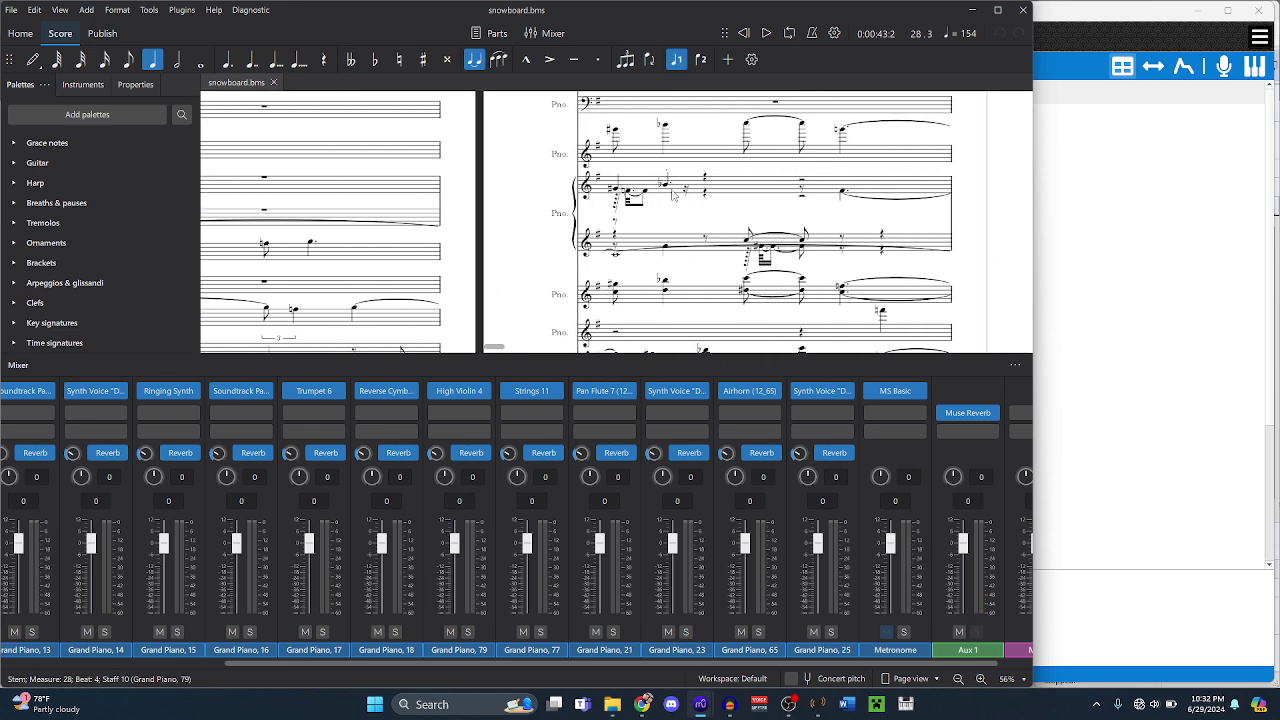
scroll(672, 195, "right", 5)
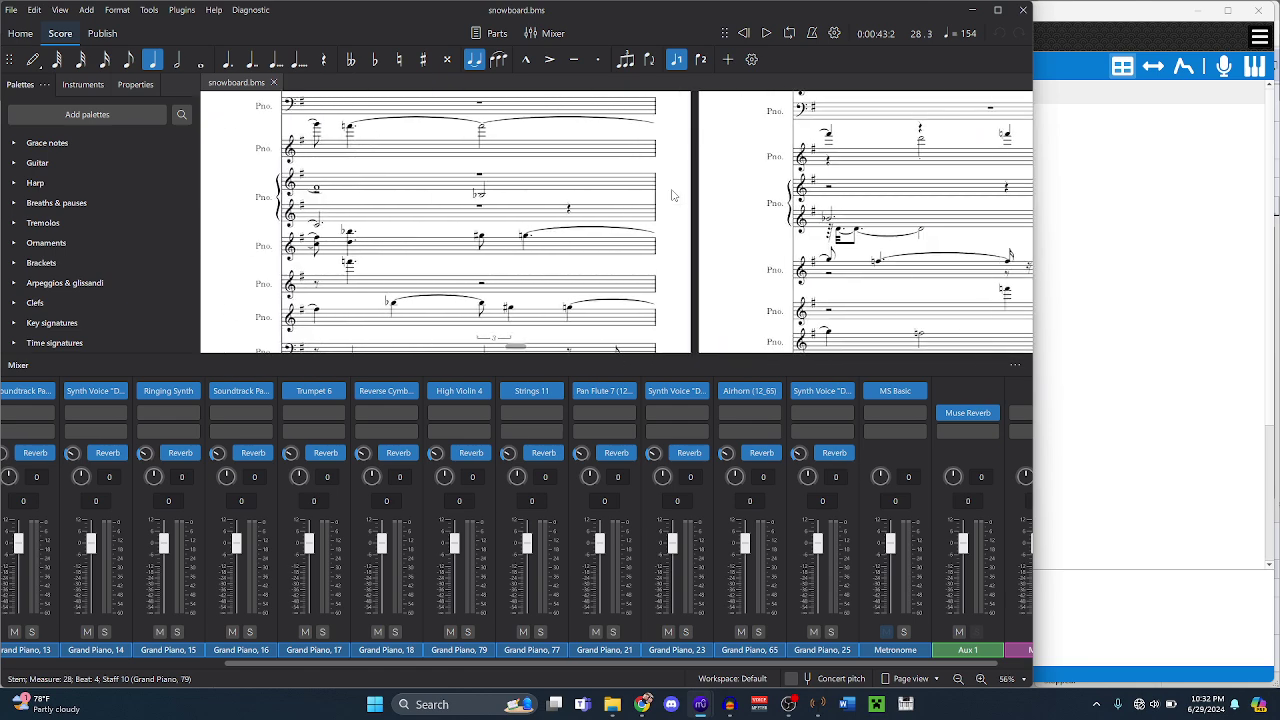
scroll(672, 195, "right", 5)
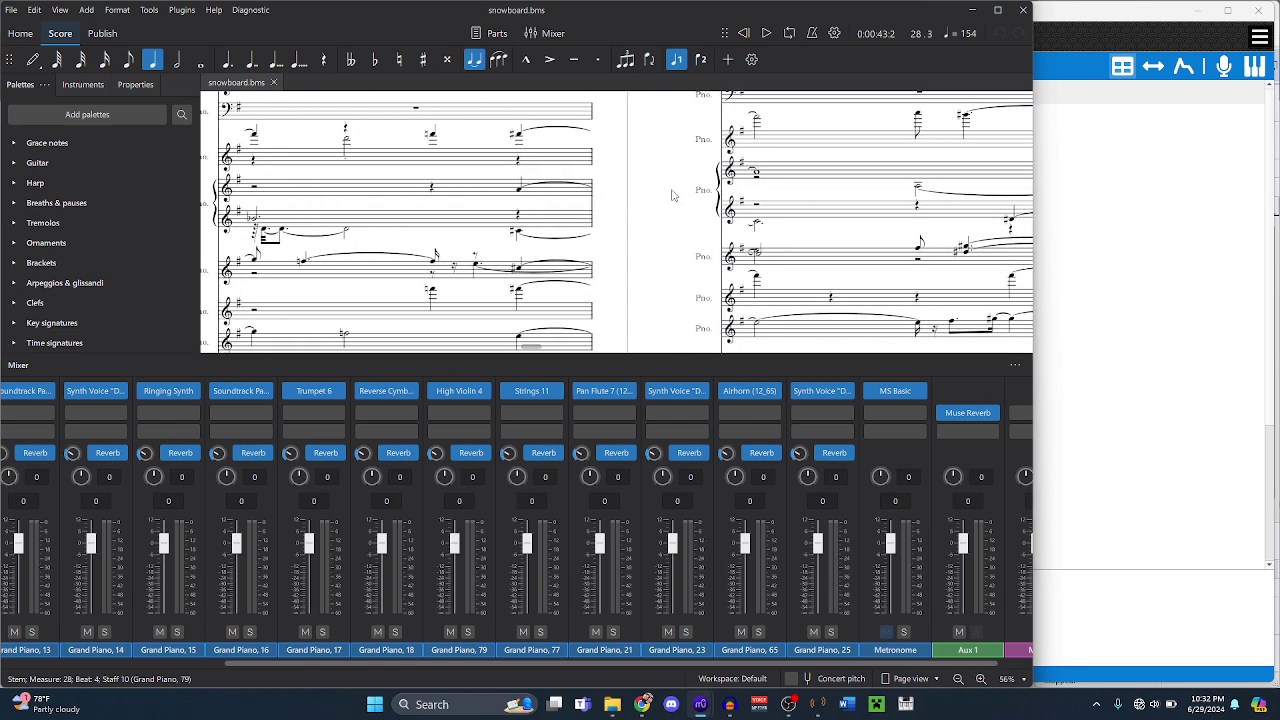
scroll(672, 195, "right", 5)
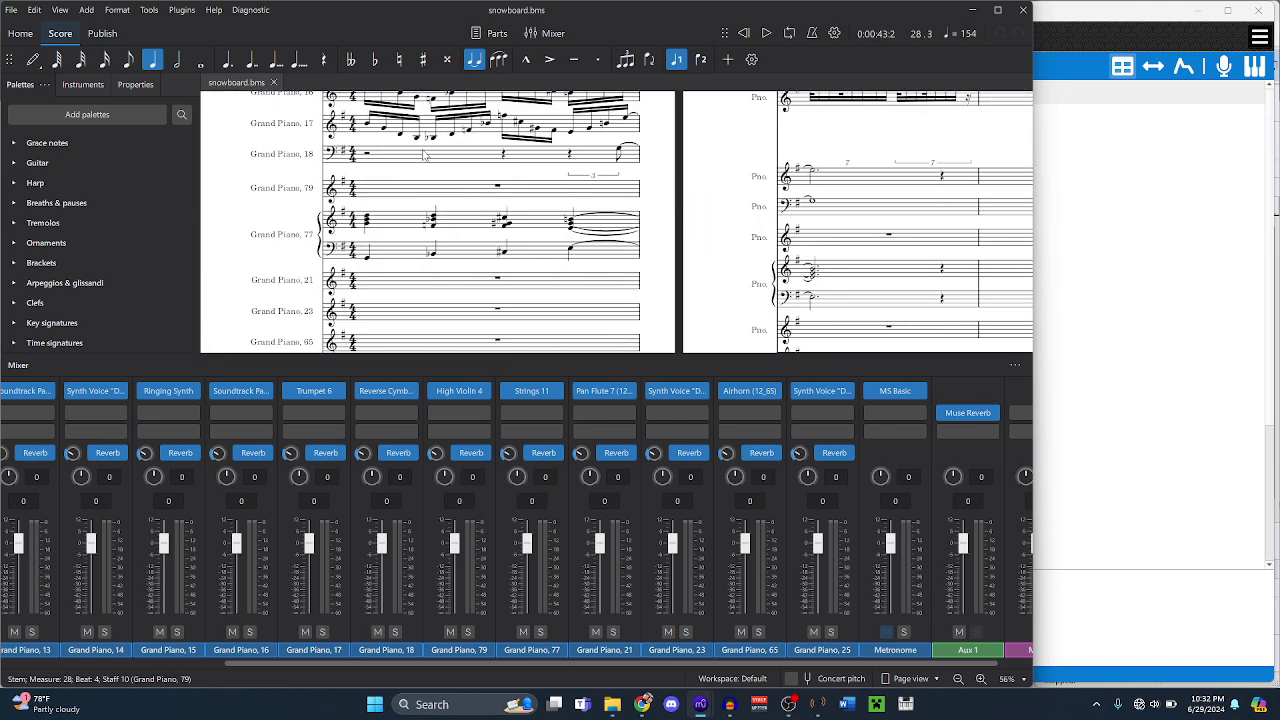
left_click(367, 155)
key("Right")
key("Right")
key("Right")
key("Right")
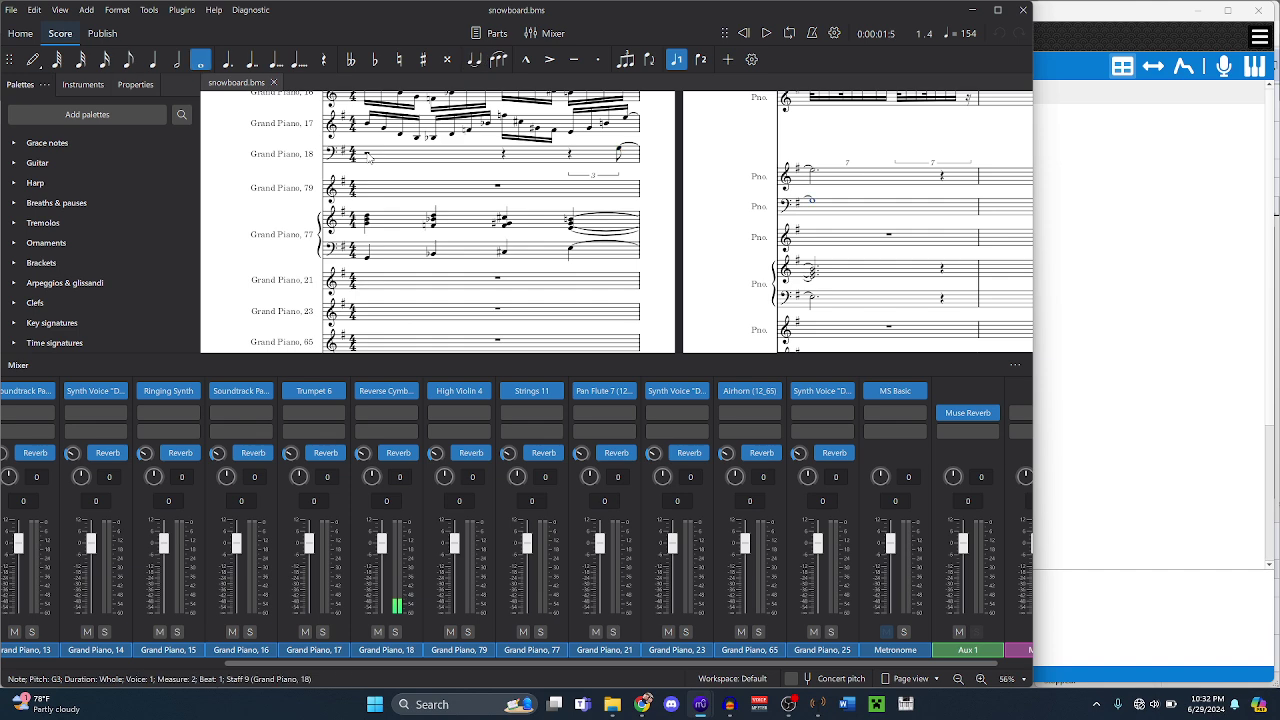
key("shift+Right")
key("space")
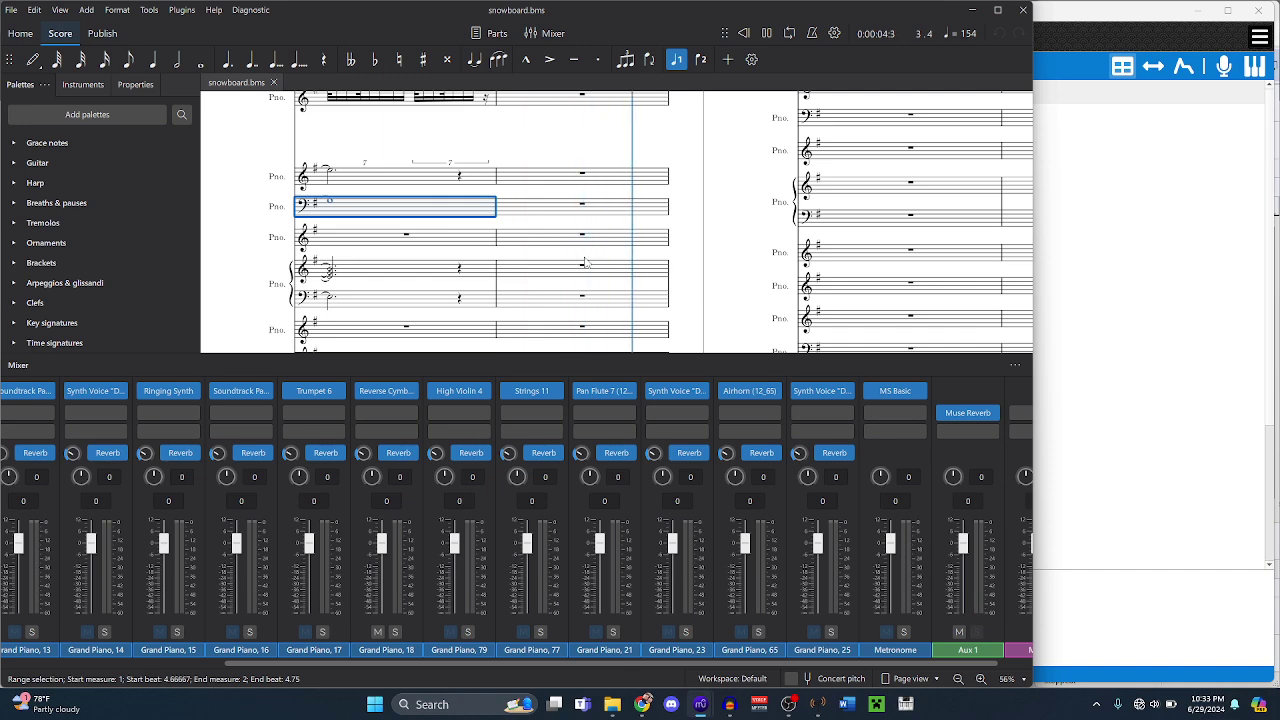
- Switch to the new-score window, search for "sus" and add Suspended Cymbal to the instrument list
mouse_move(701, 704)
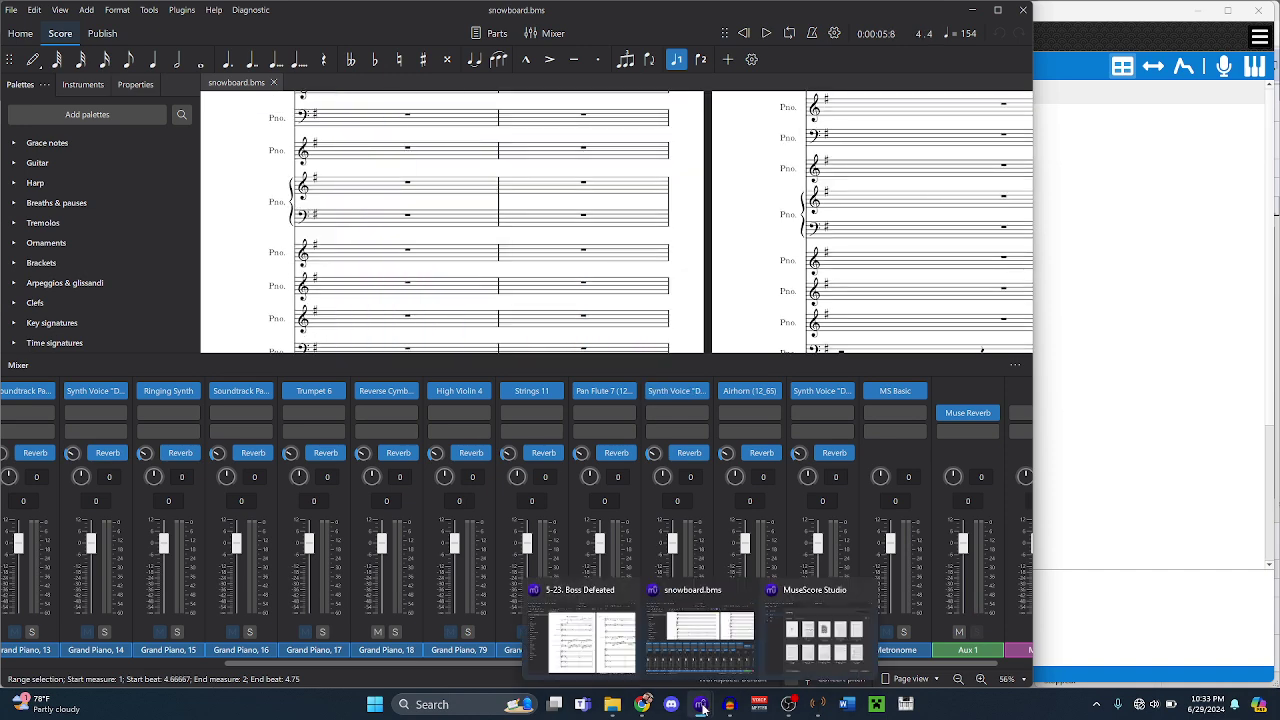
left_click(771, 635)
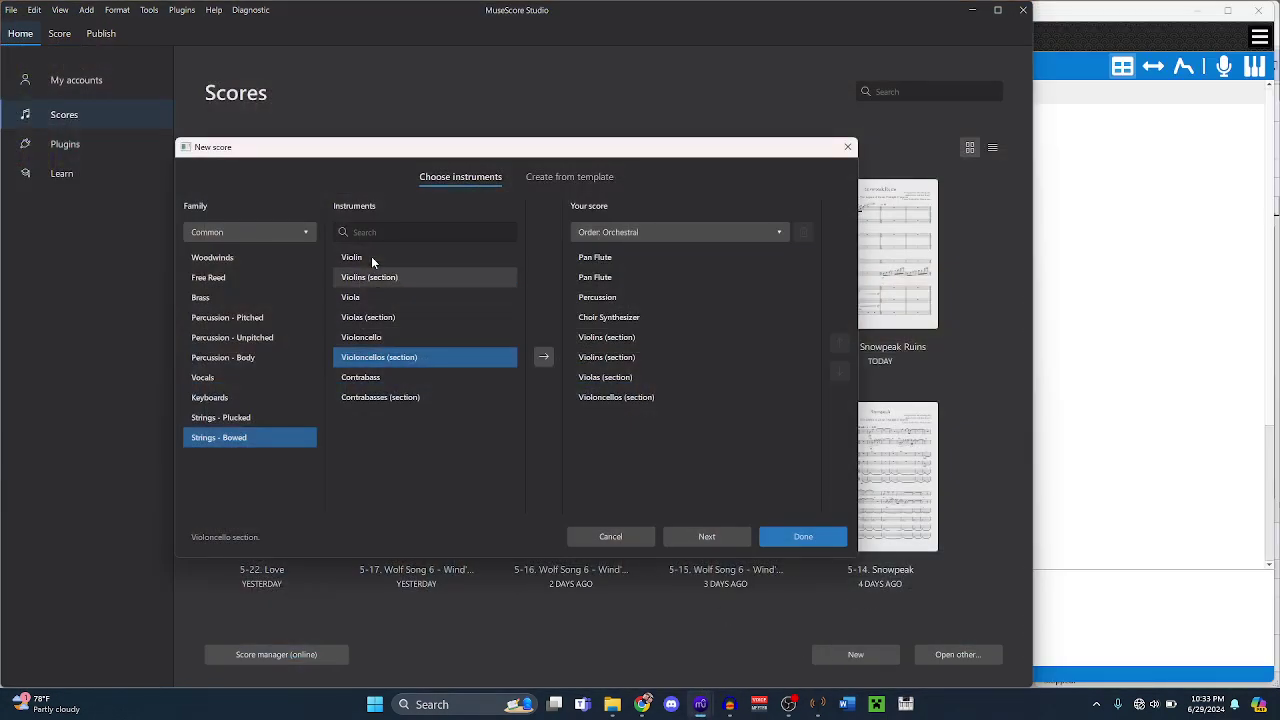
left_click(376, 233)
type("sus")
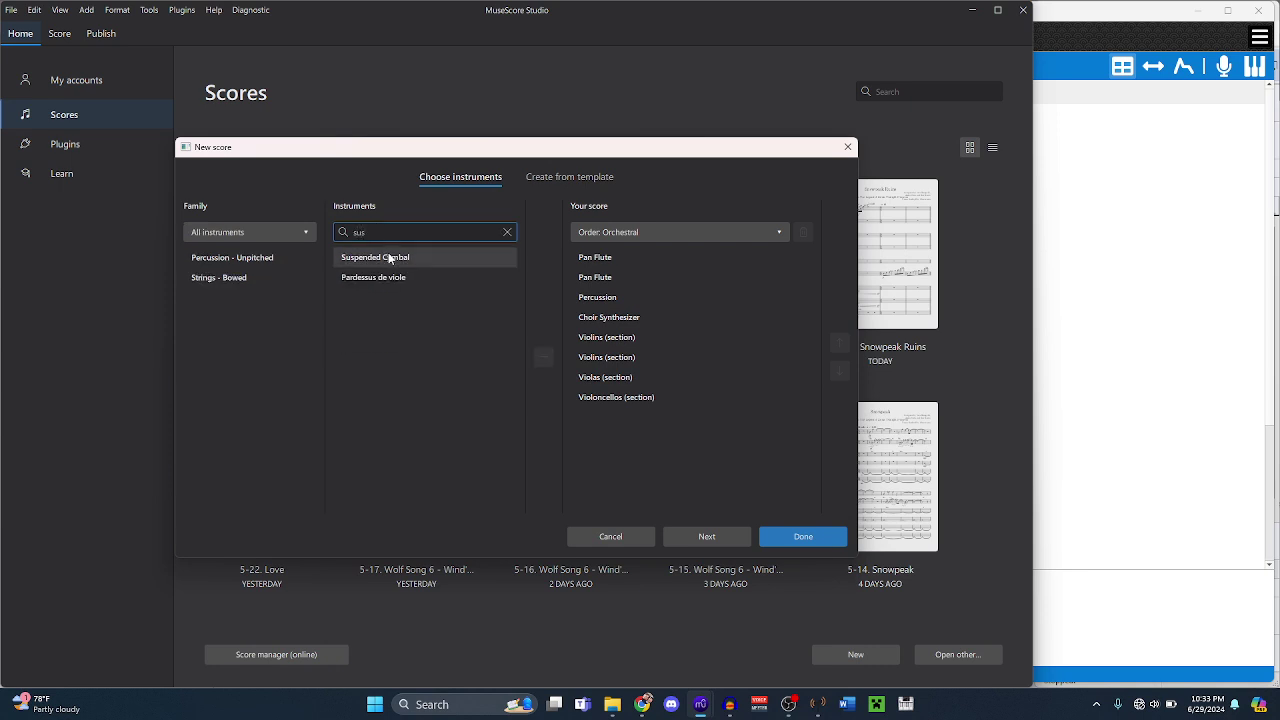
left_click(428, 257)
left_click(541, 362)
mouse_move(701, 704)
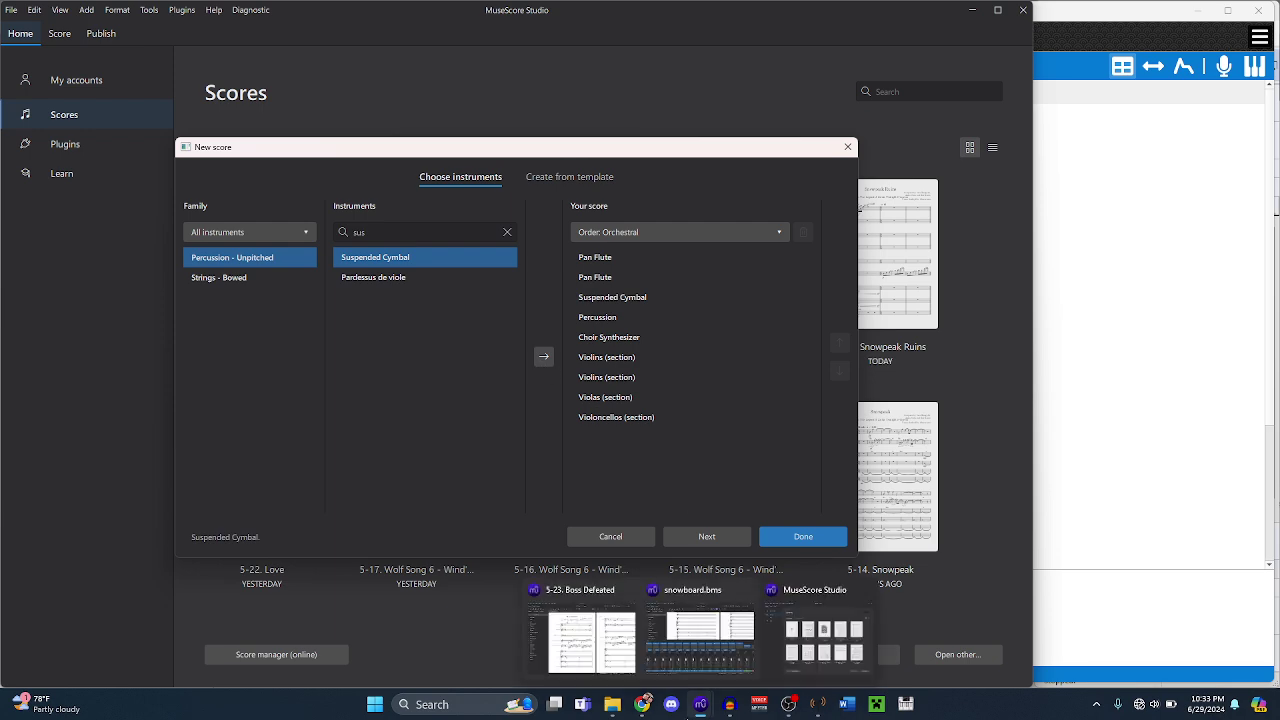
- Switch to the snowboard score, return to the start and audition the Grand Piano, 17 part from its first note
left_click(702, 640)
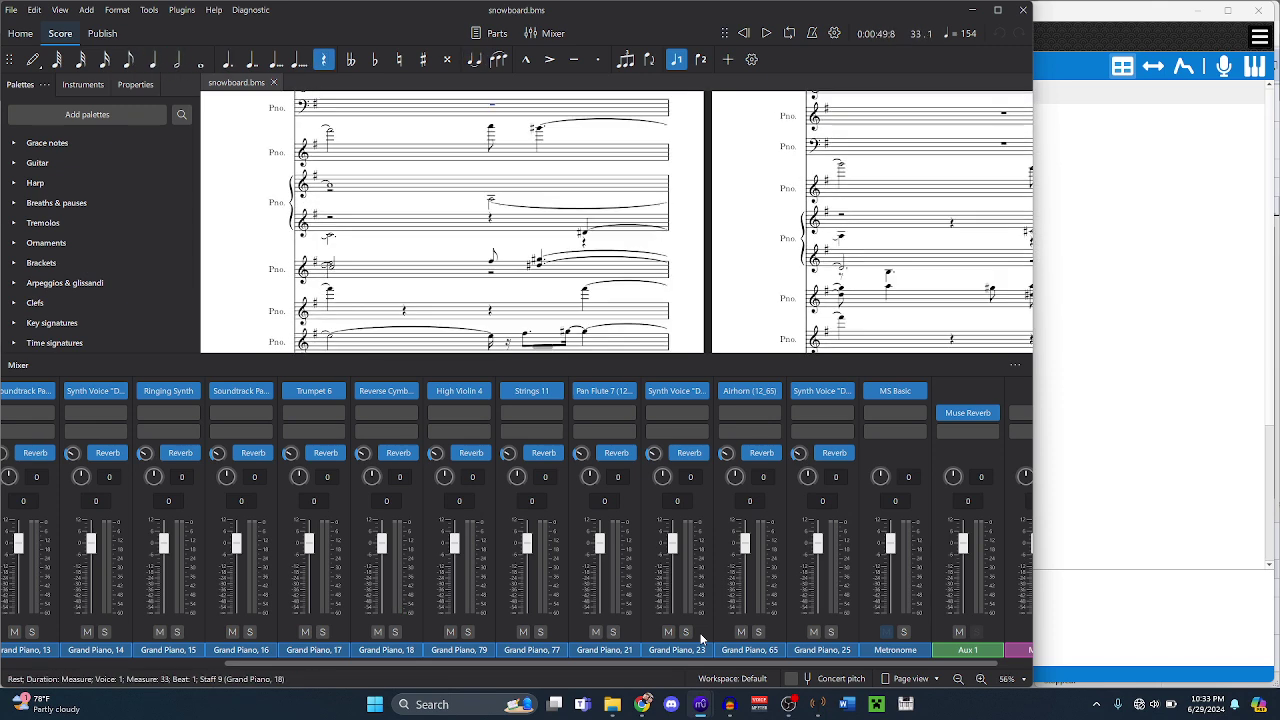
key("ctrl+Home")
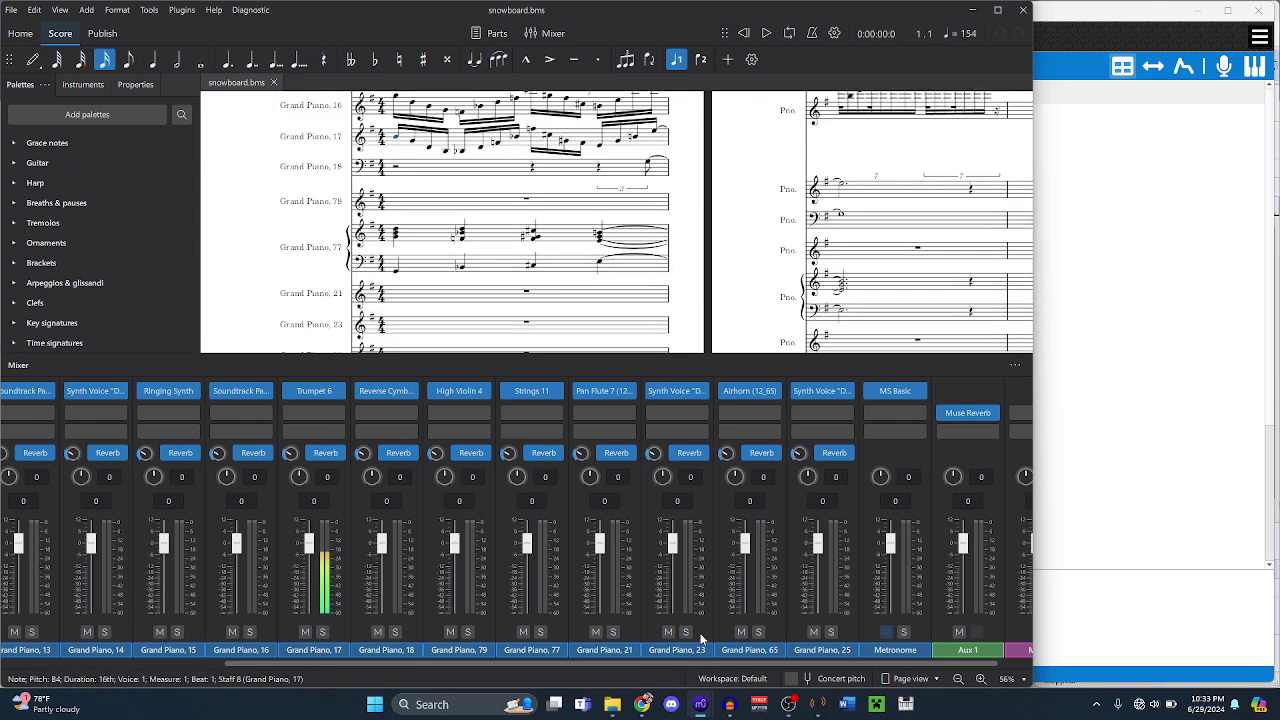
key("space")
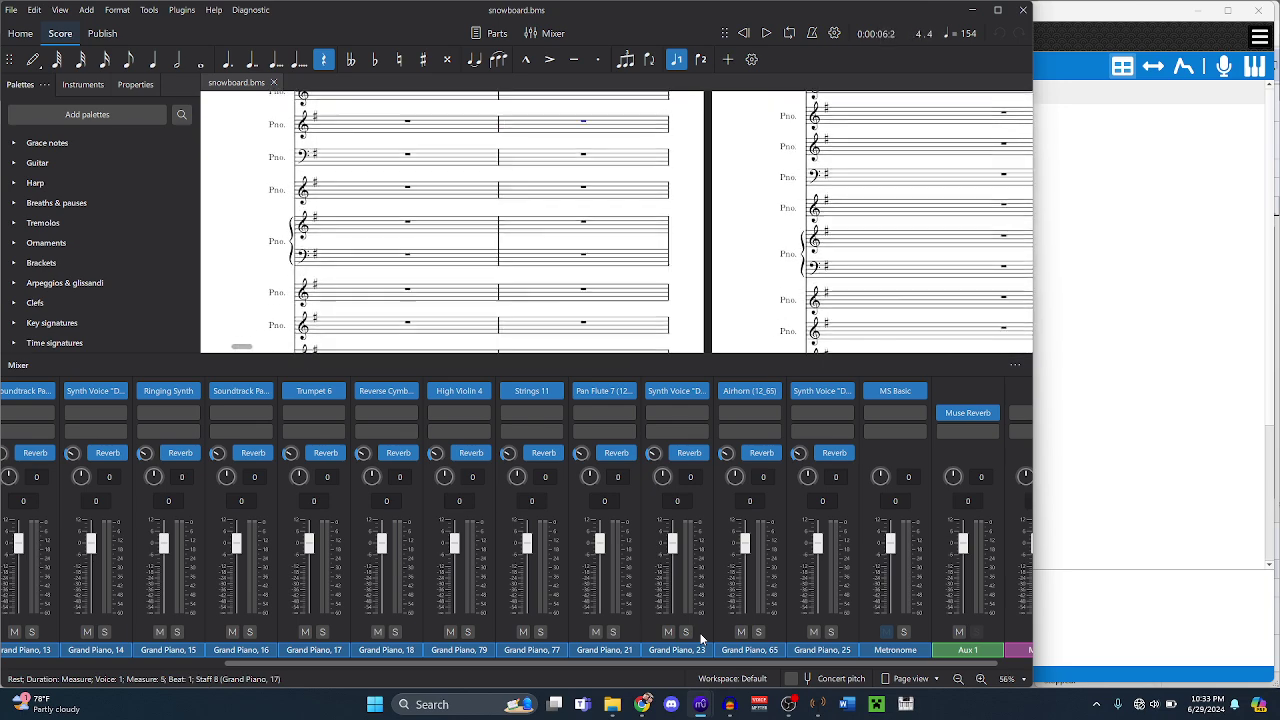
- Return to the new-score window, clear the instrument search and add Trumpet in B♭ from the Brass family
mouse_move(705, 710)
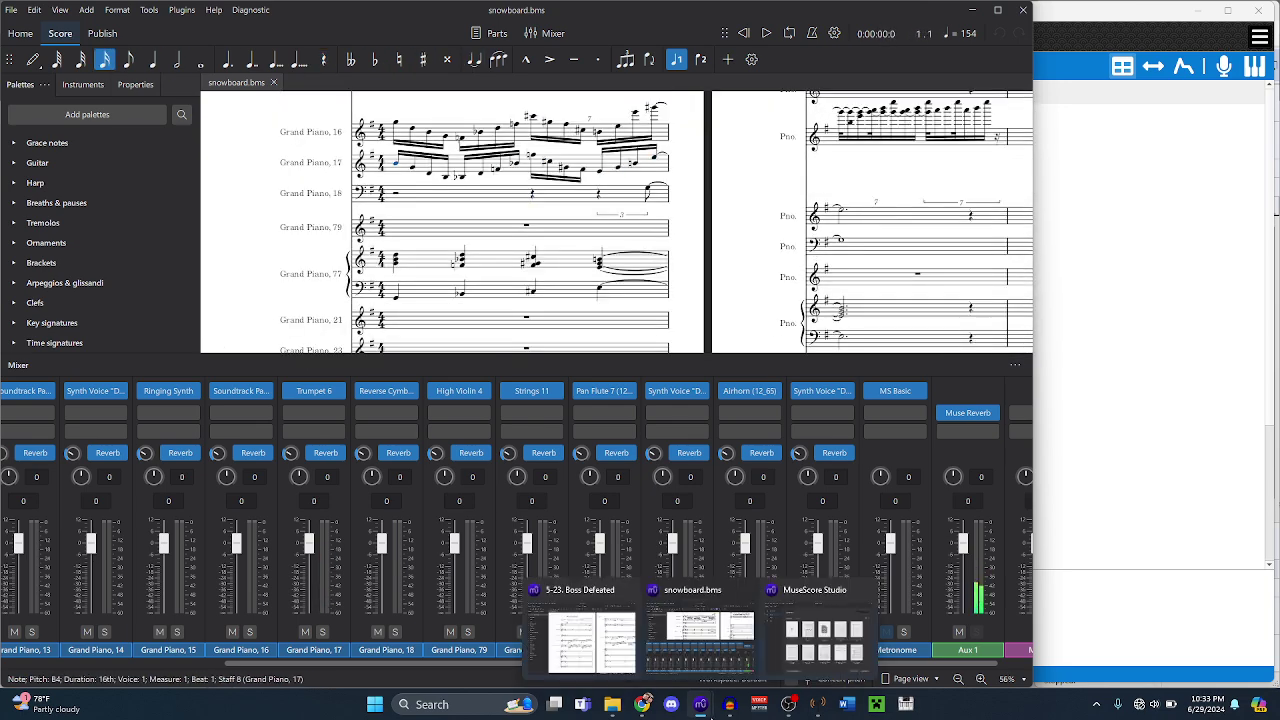
left_click(826, 628)
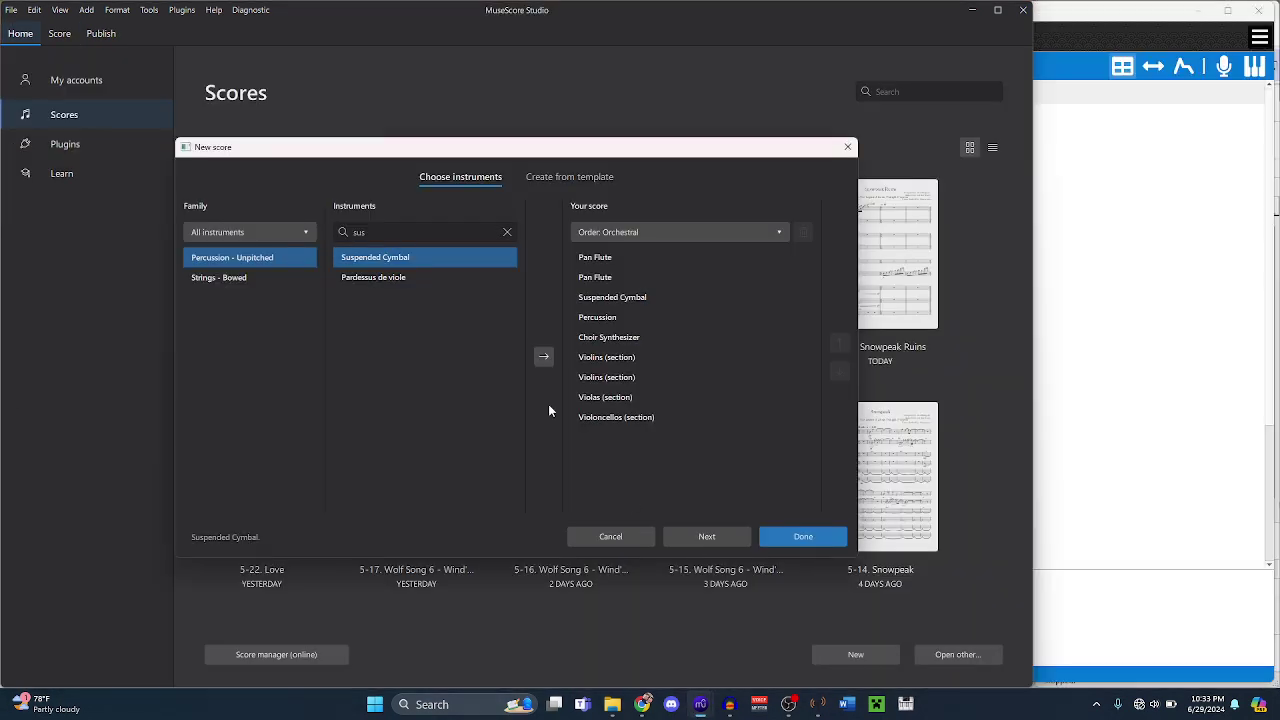
left_click(507, 233)
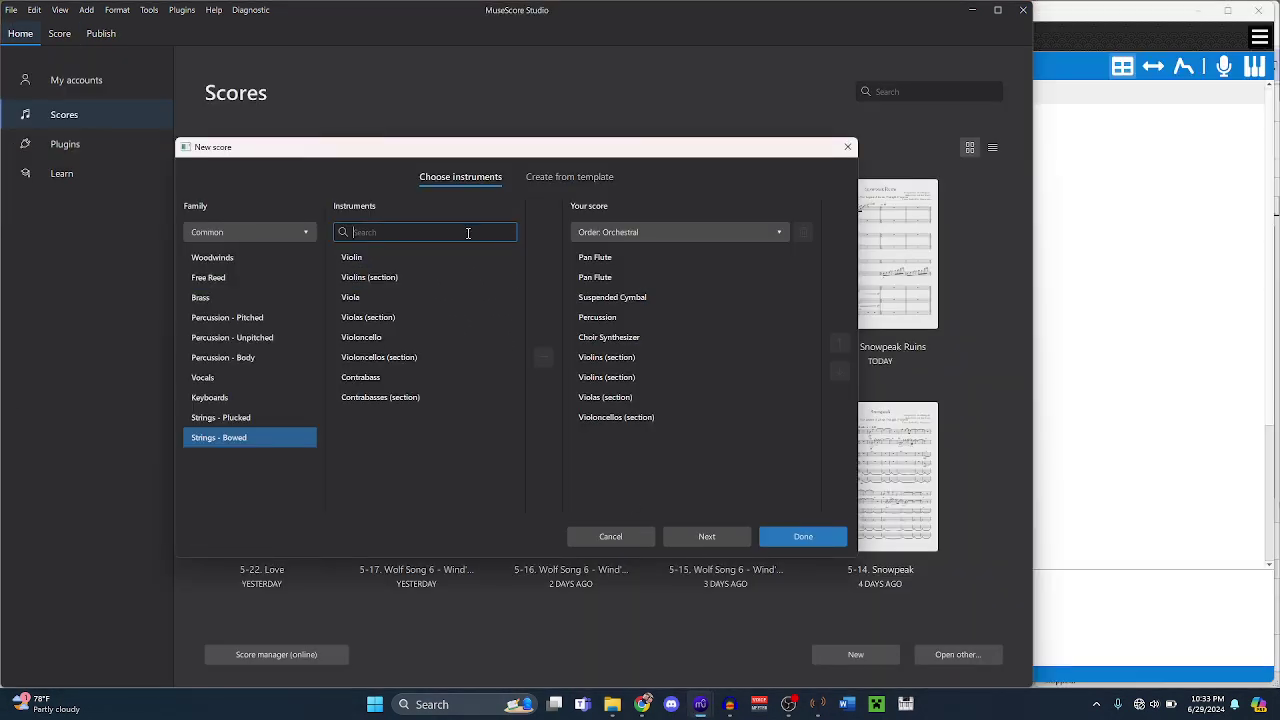
left_click(273, 298)
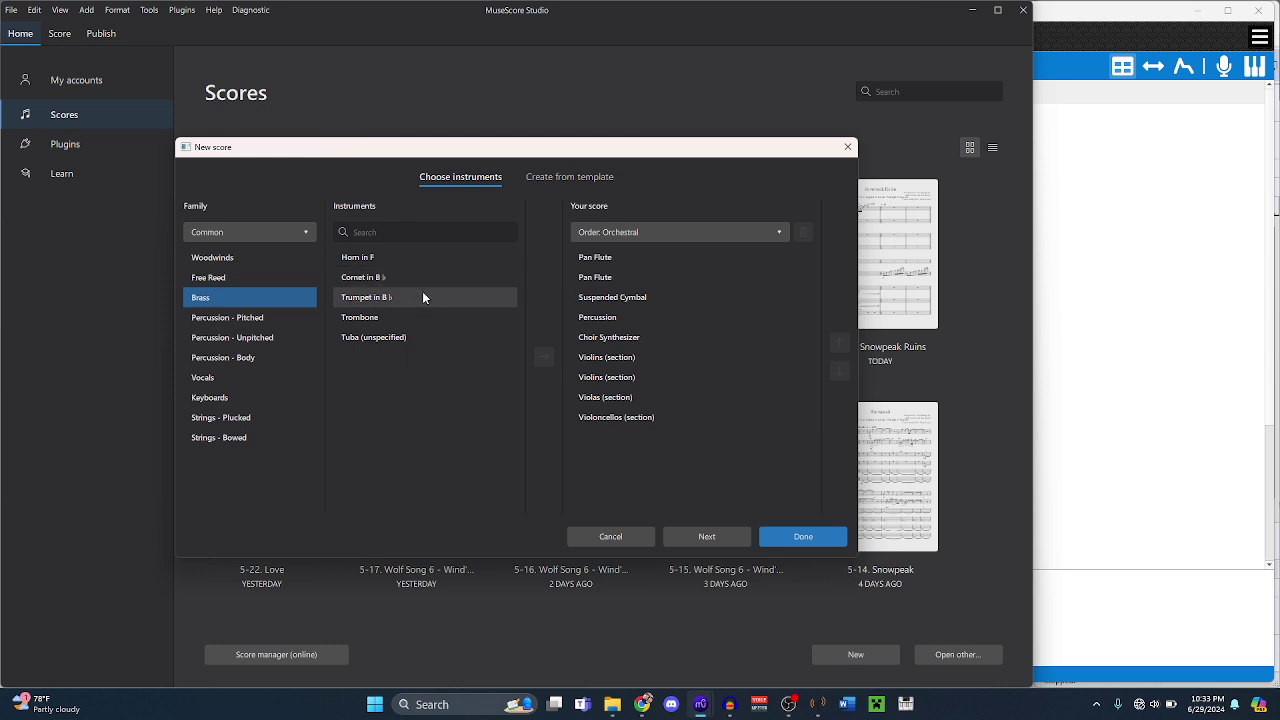
left_click(422, 296)
left_click(545, 357)
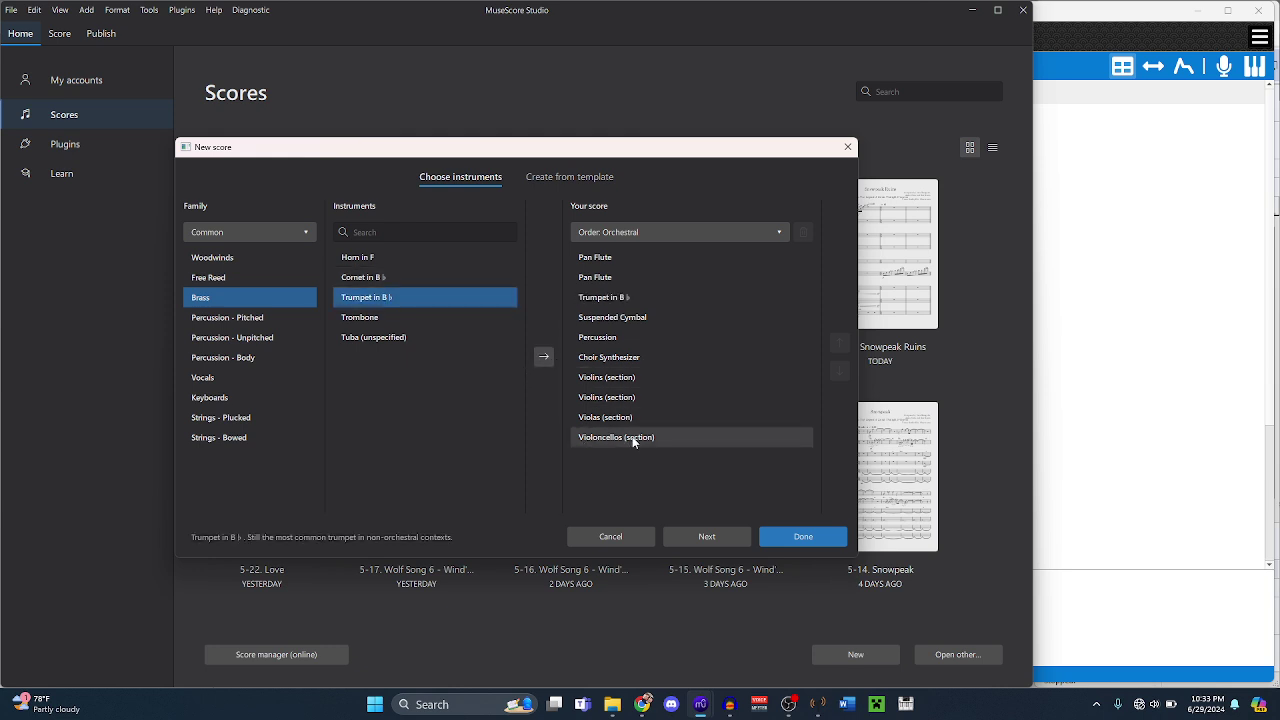
- Return to the snowboard score, select measure 1 of the Grand Piano, 16 part and play it alone
mouse_move(709, 705)
left_click(708, 638)
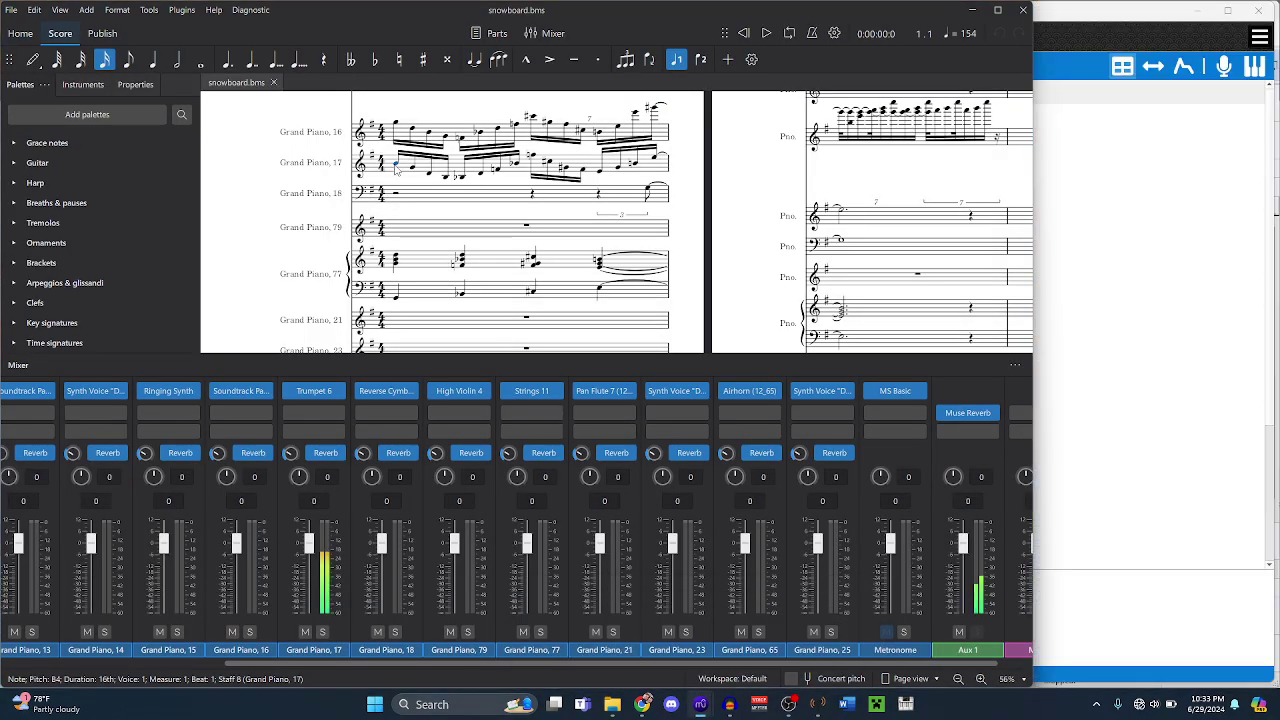
key("alt+Up")
scroll(396, 170, "up", 3)
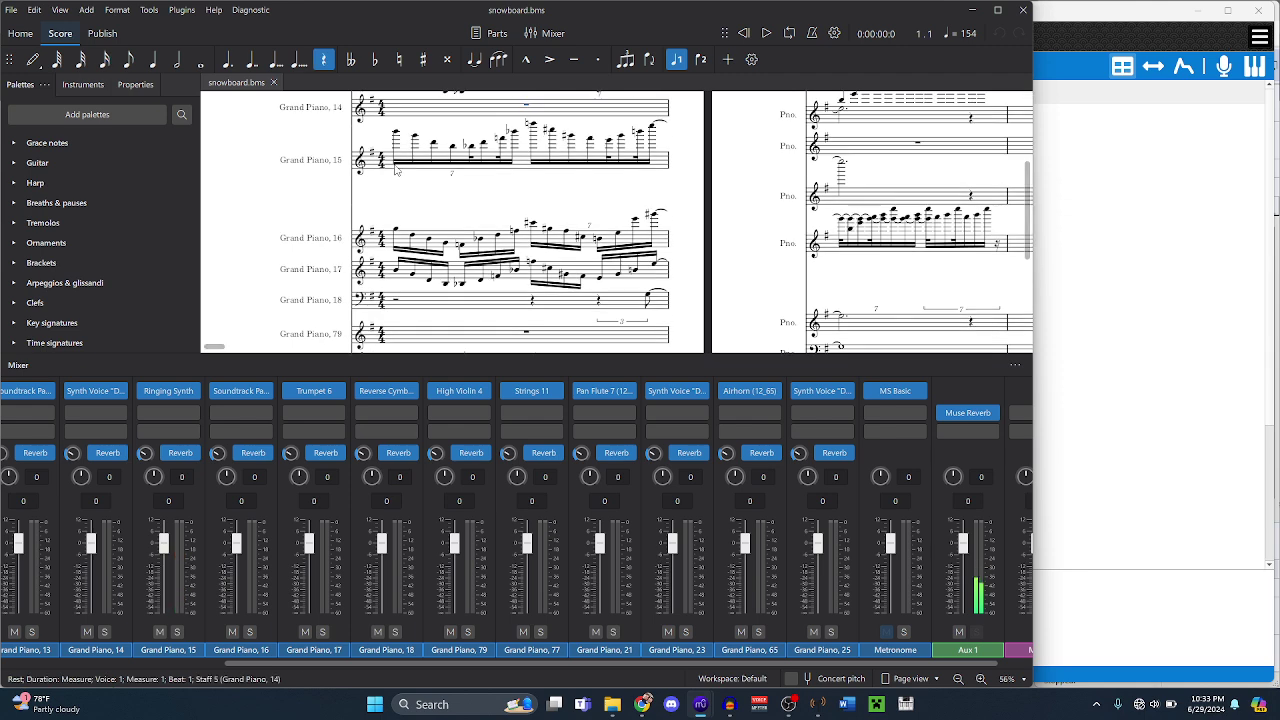
key("alt+Up")
key("alt+Down")
key("shift+End")
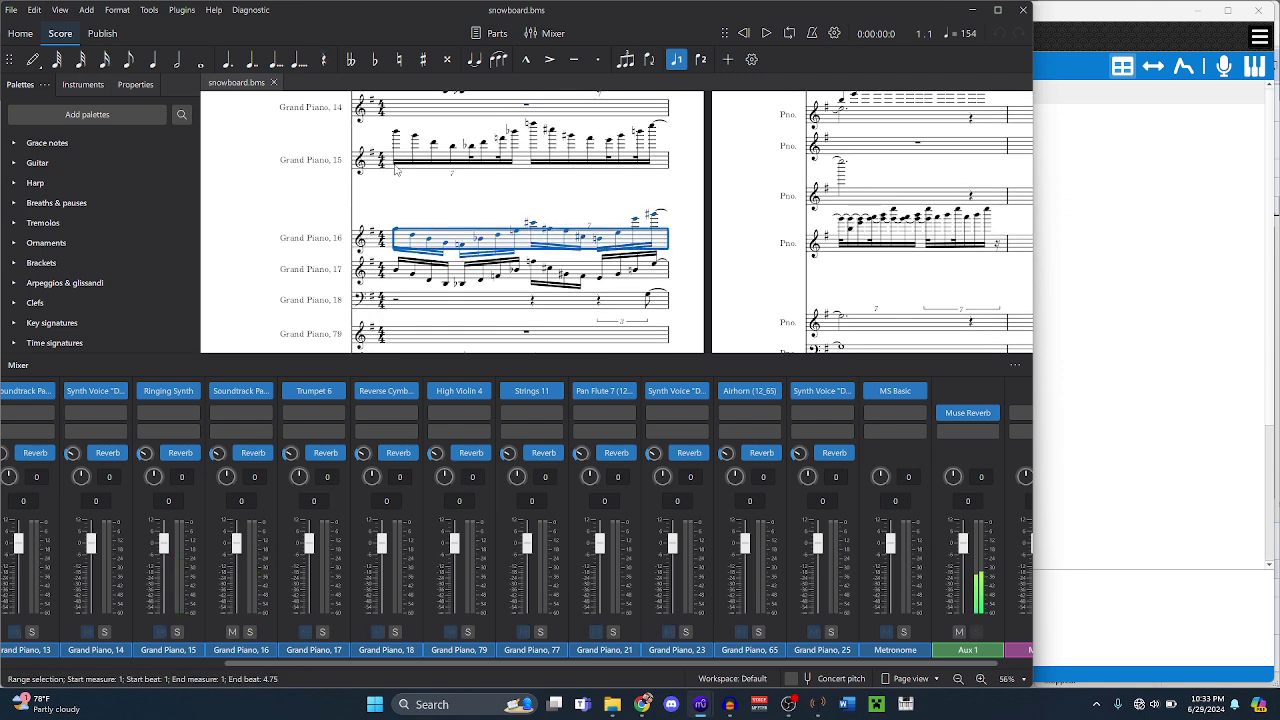
key("space")
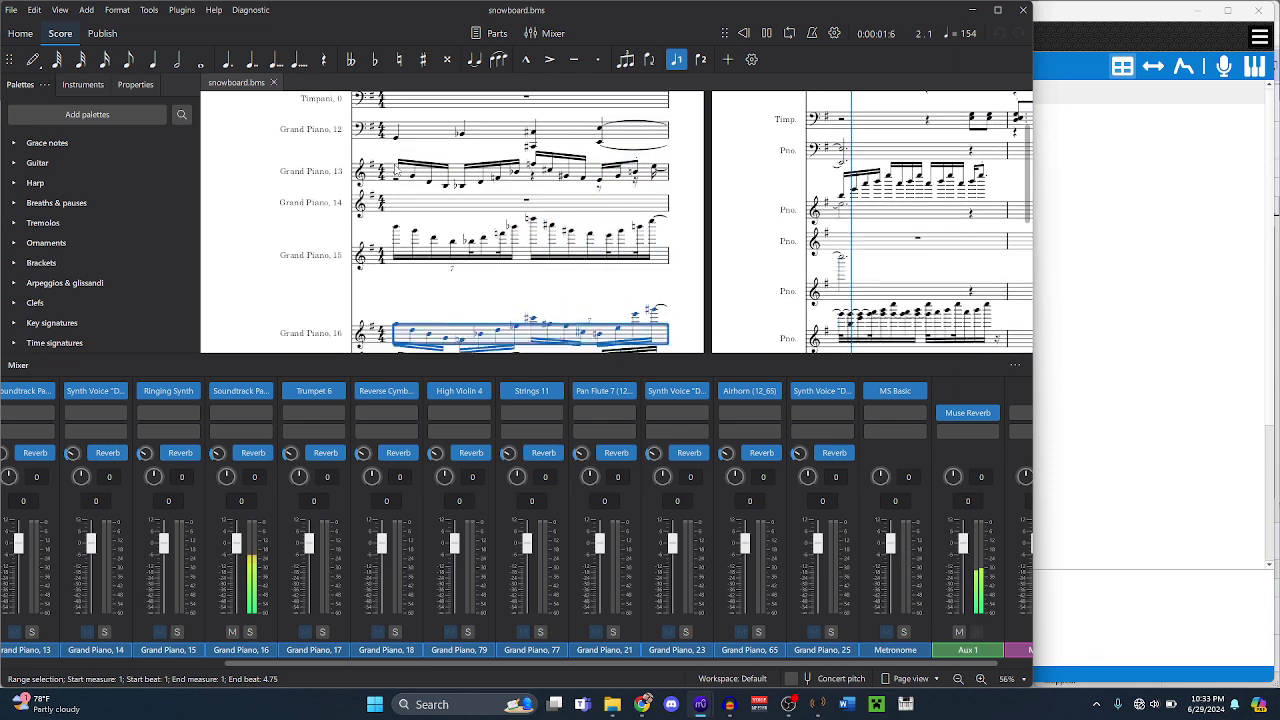
- Compare the opening notes of Grand Piano, 13 and 16, and play both from measure 1 with Grand Piano, 14 and 15 muted
left_click(397, 146)
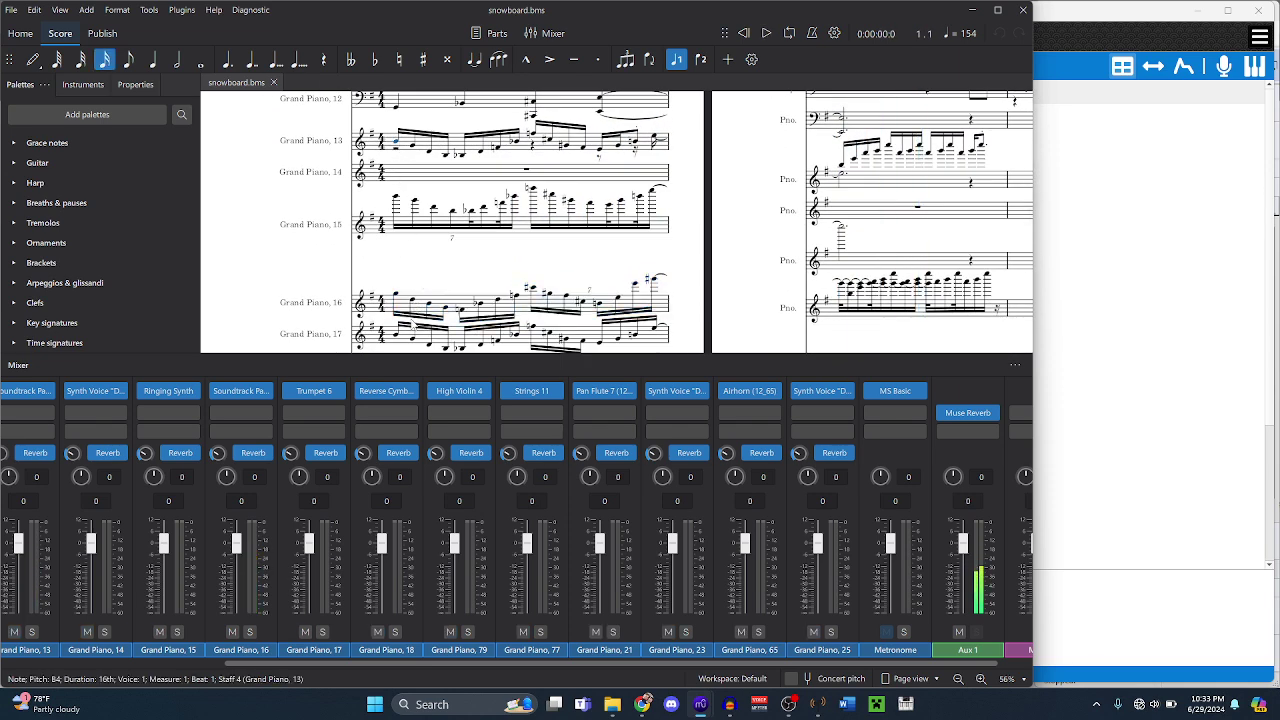
left_click(398, 297)
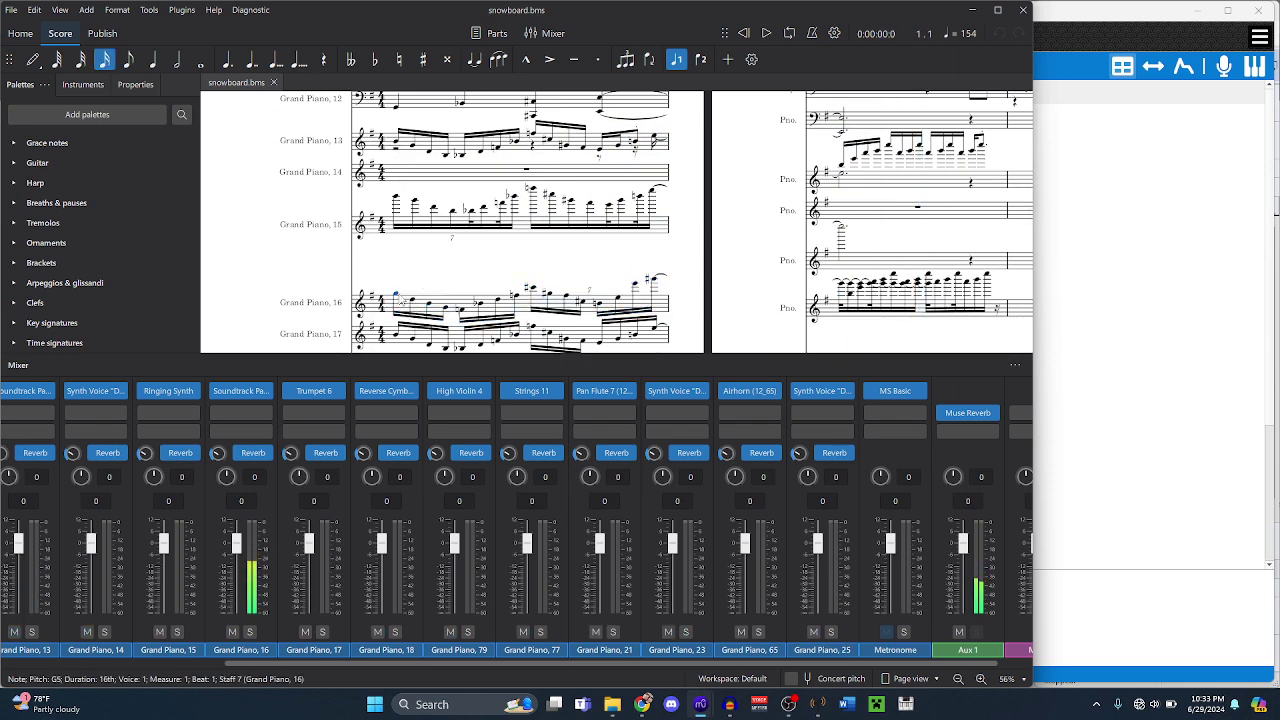
left_click(401, 152, "shift")
key("space")
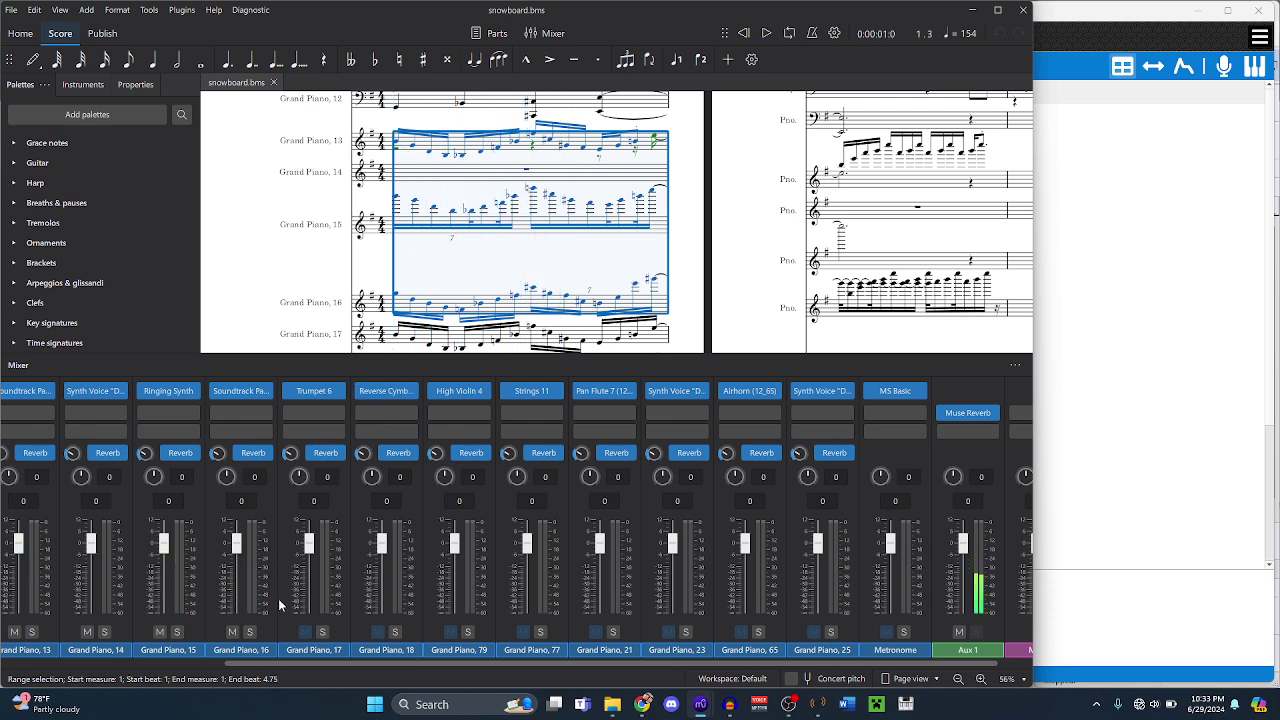
left_click(88, 632)
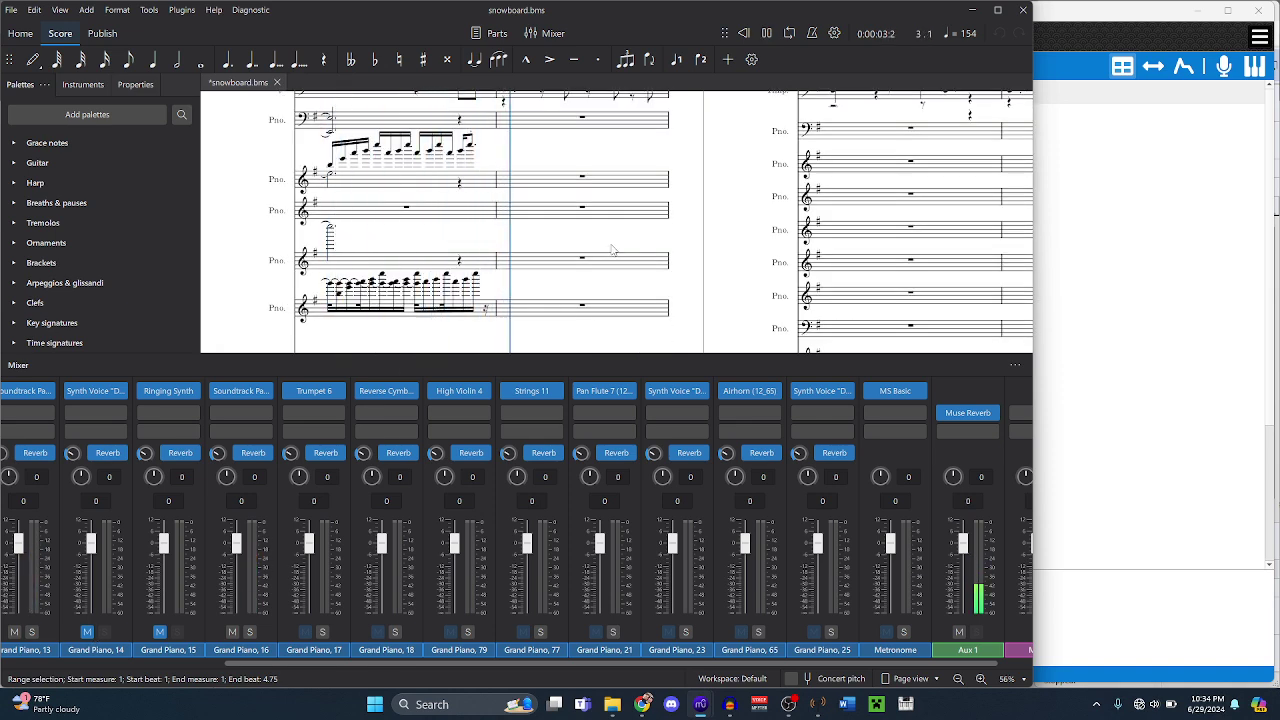
key("space")
- Compare the last E7 notes of measure 2 in the Grand Piano, 16 and Grand Piano, 13 parts
left_click(477, 278)
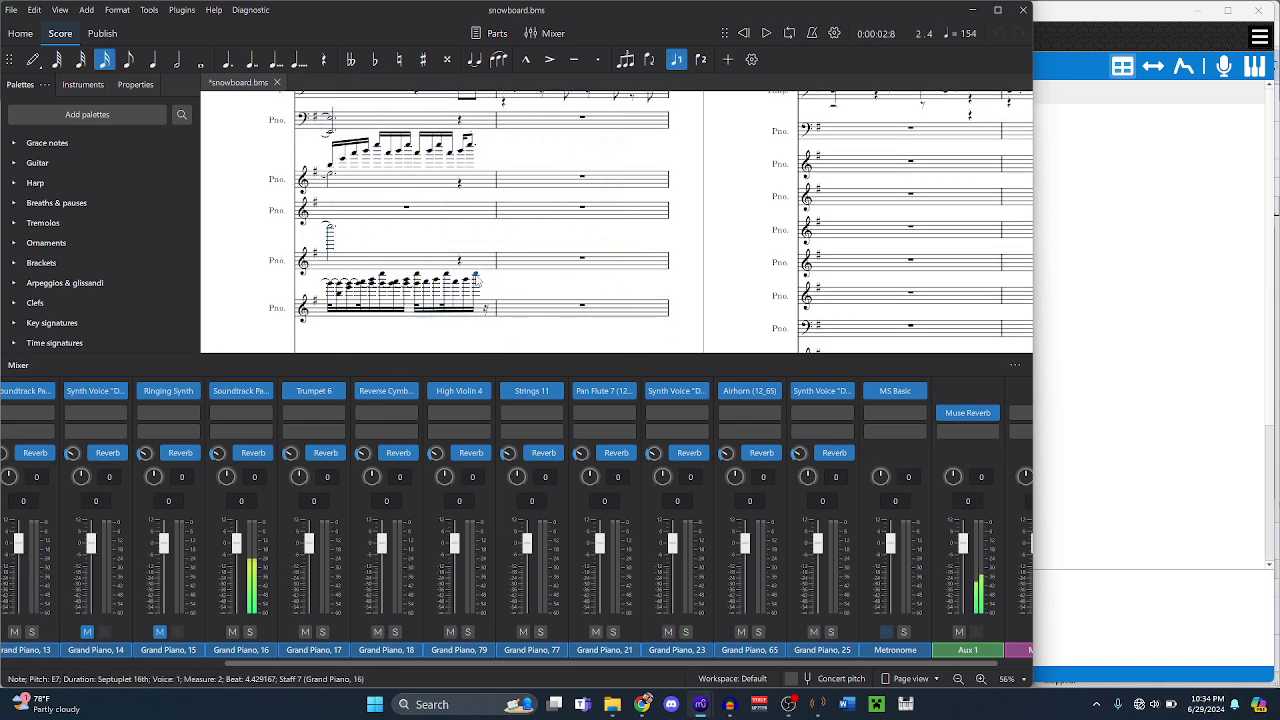
left_click(472, 150)
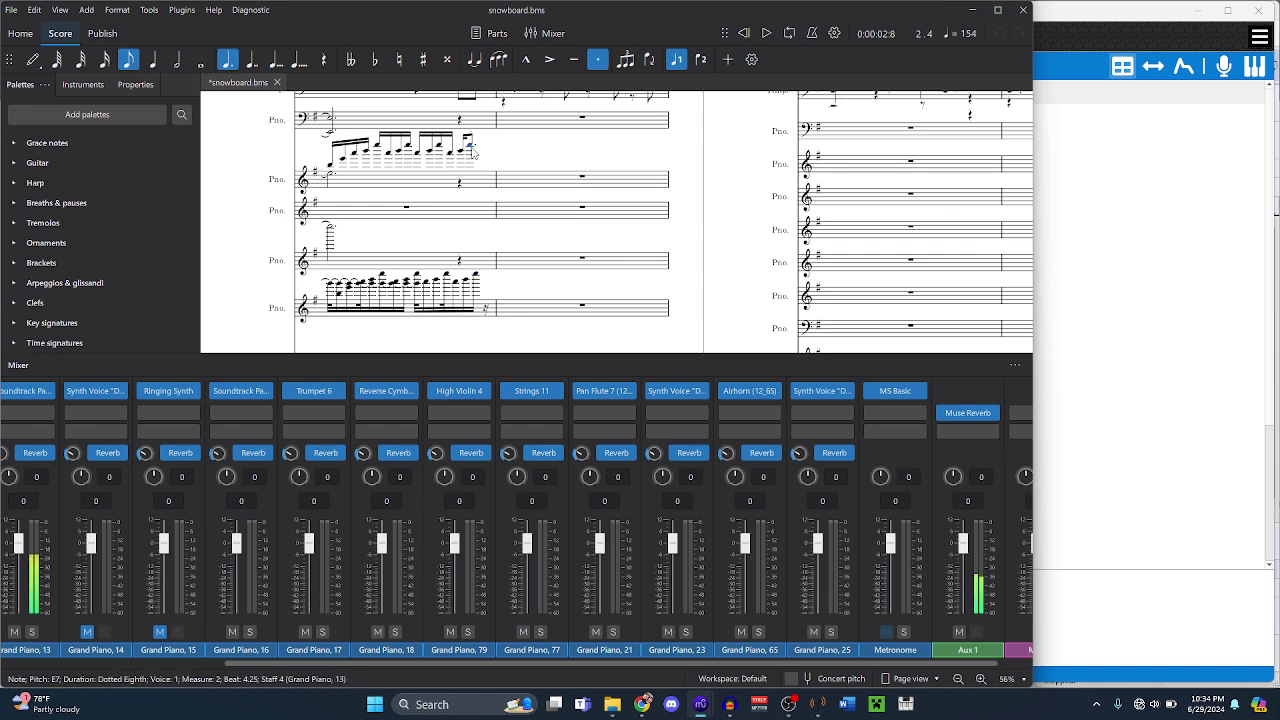
left_click(481, 313)
- Look through the Grand Piano, 16 staff measure by measure for its next passage, as far as measure 38
key("space")
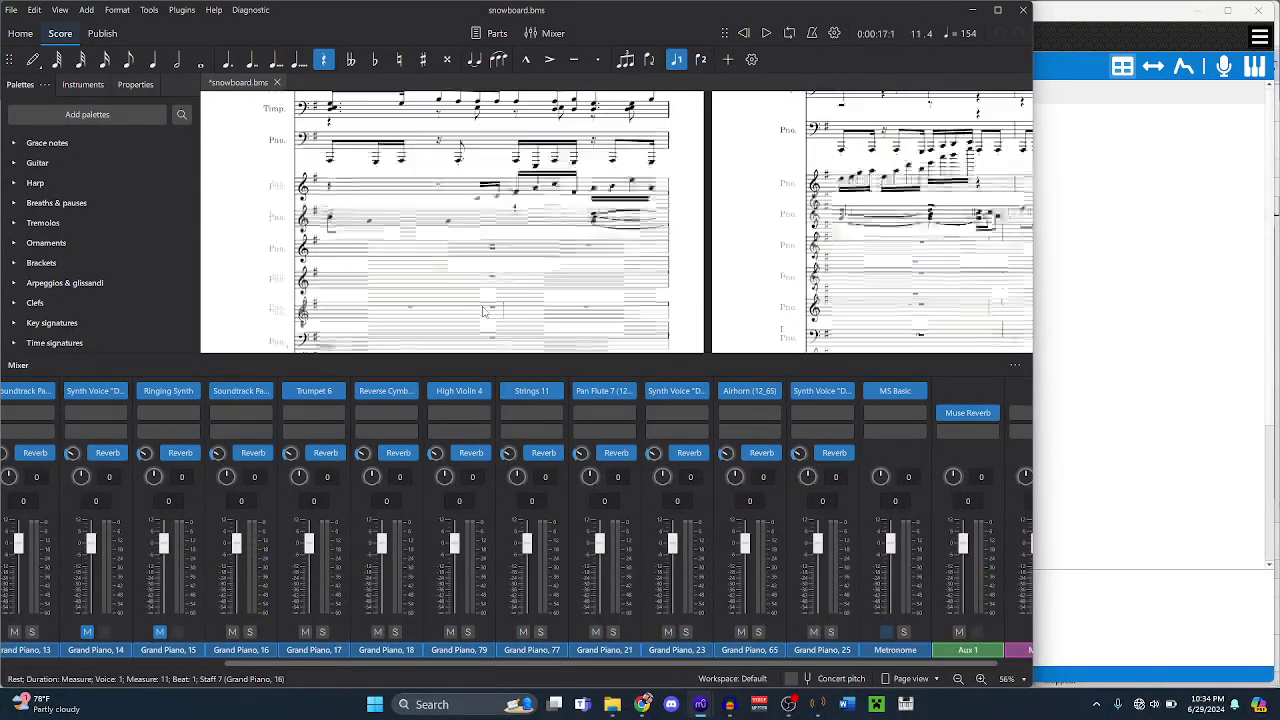
key("Right")
key("Right")
key("Right")
key("Right")
key("Right")
key("Right")
key("Right")
key("Right")
key("Right")
key("Right")
key("Right")
key("Right")
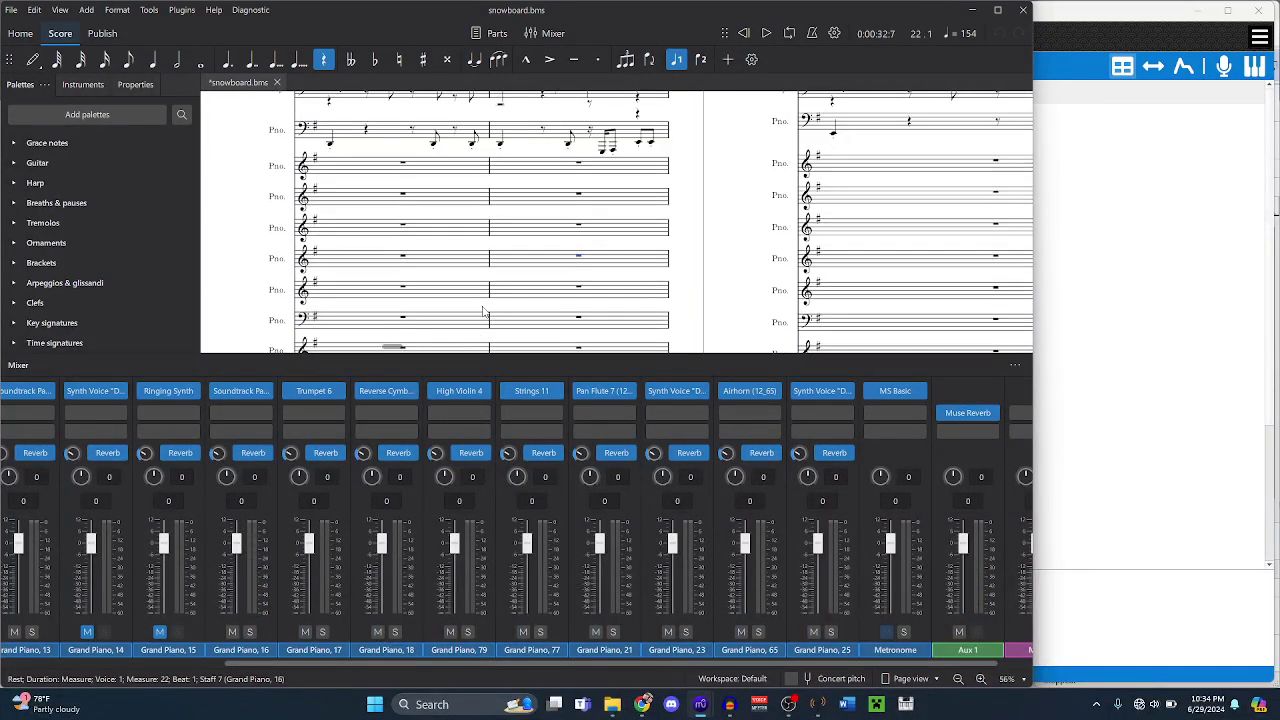
key("Left")
key("Left")
key("Left")
key("Left")
key("Left")
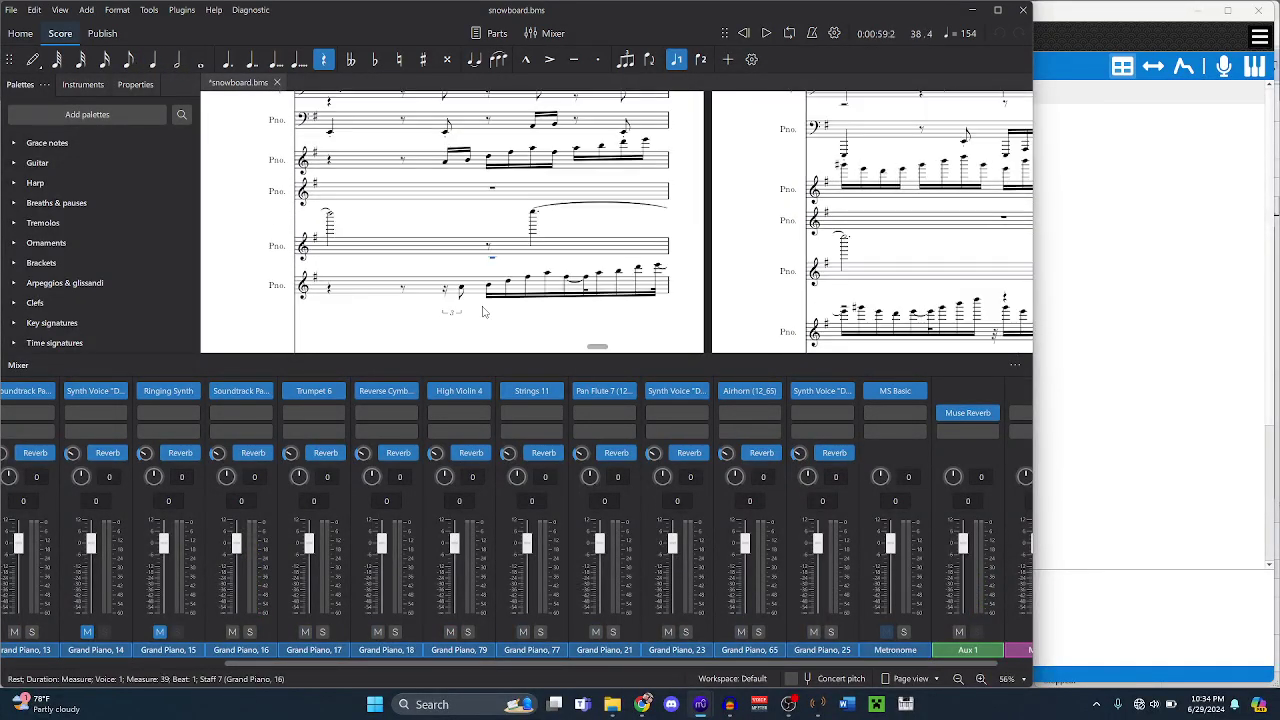
- Select measure 38 across Grand Piano, 13 through 16 and play the passage on to measure 44
key("shift+Up")
key("shift+Up")
key("shift+Up")
key("shift+Up")
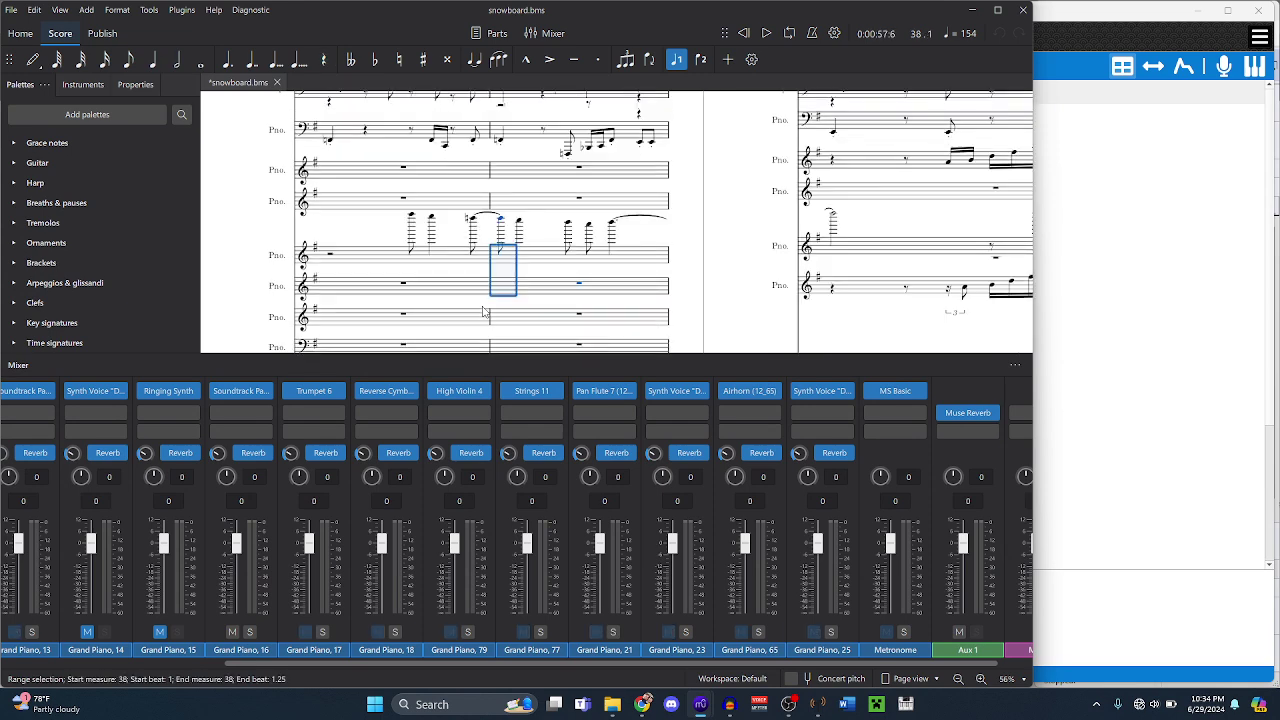
key("shift+Down")
key("ctrl+shift+Right")
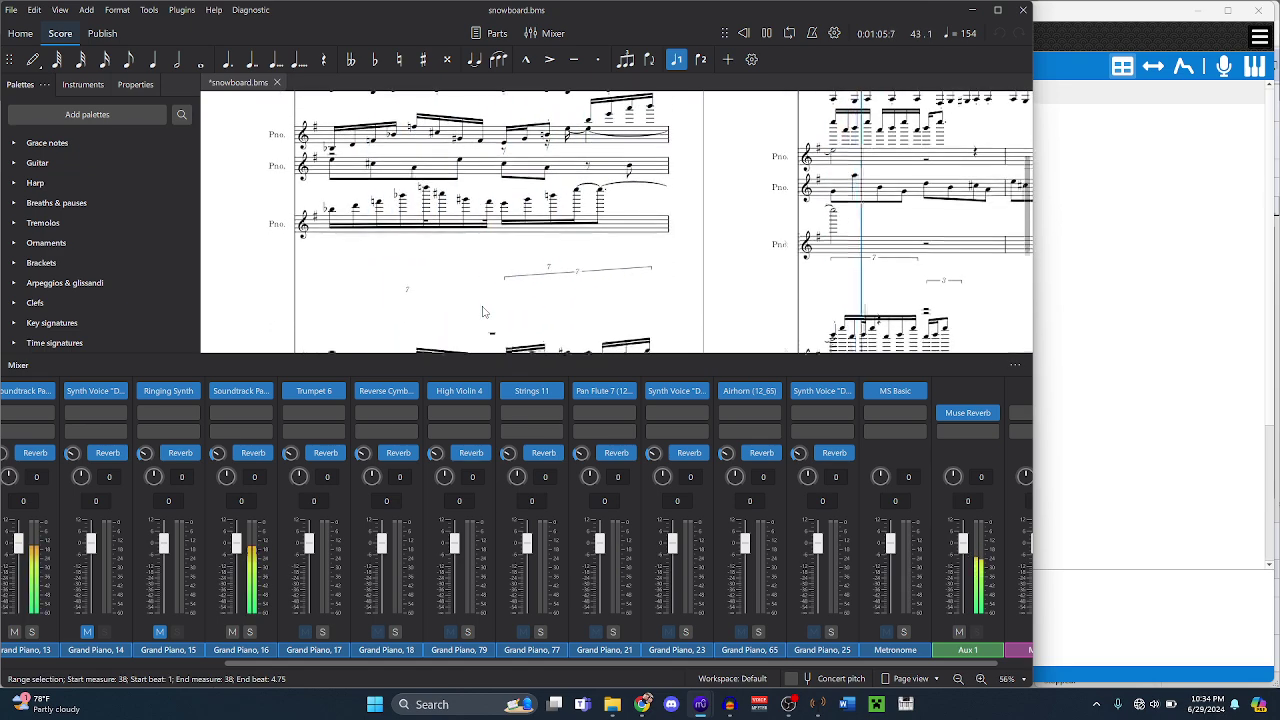
key("space")
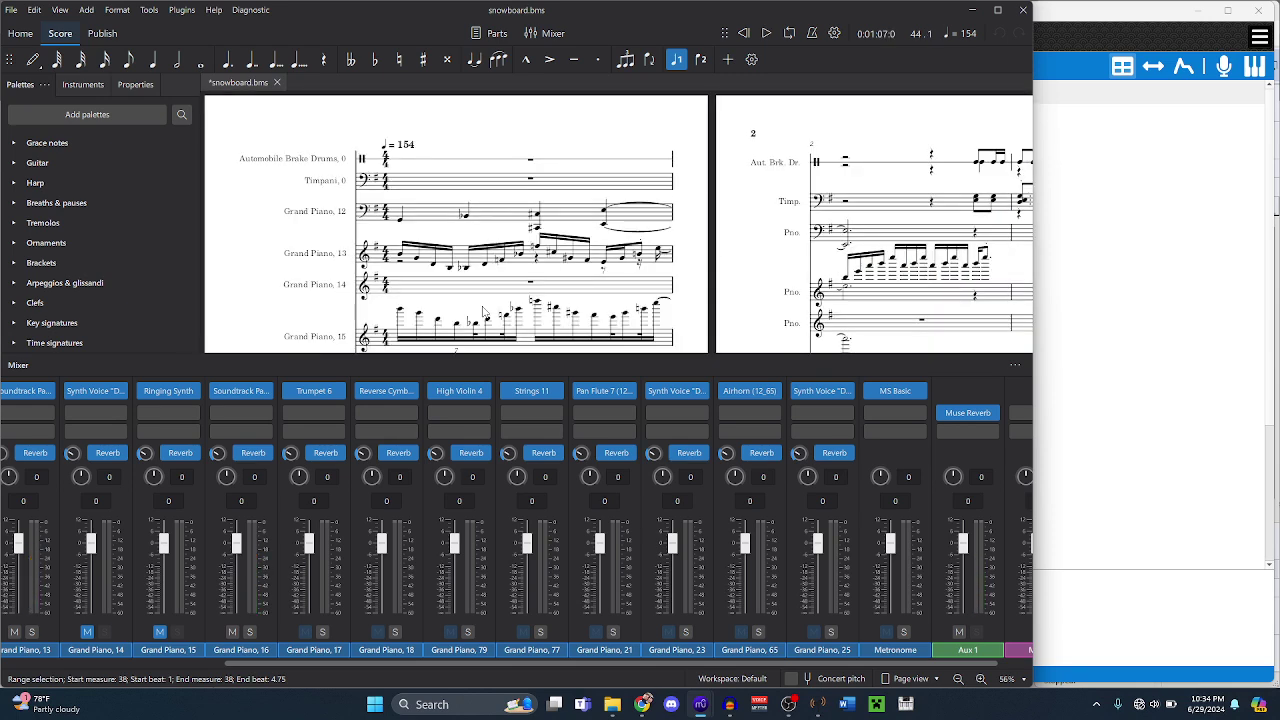
- Go back to measure 1 and sound the first notes of the Grand Piano, 16 and Grand Piano, 13 parts
scroll(483, 312, "down", 3)
scroll(483, 312, "down", 1)
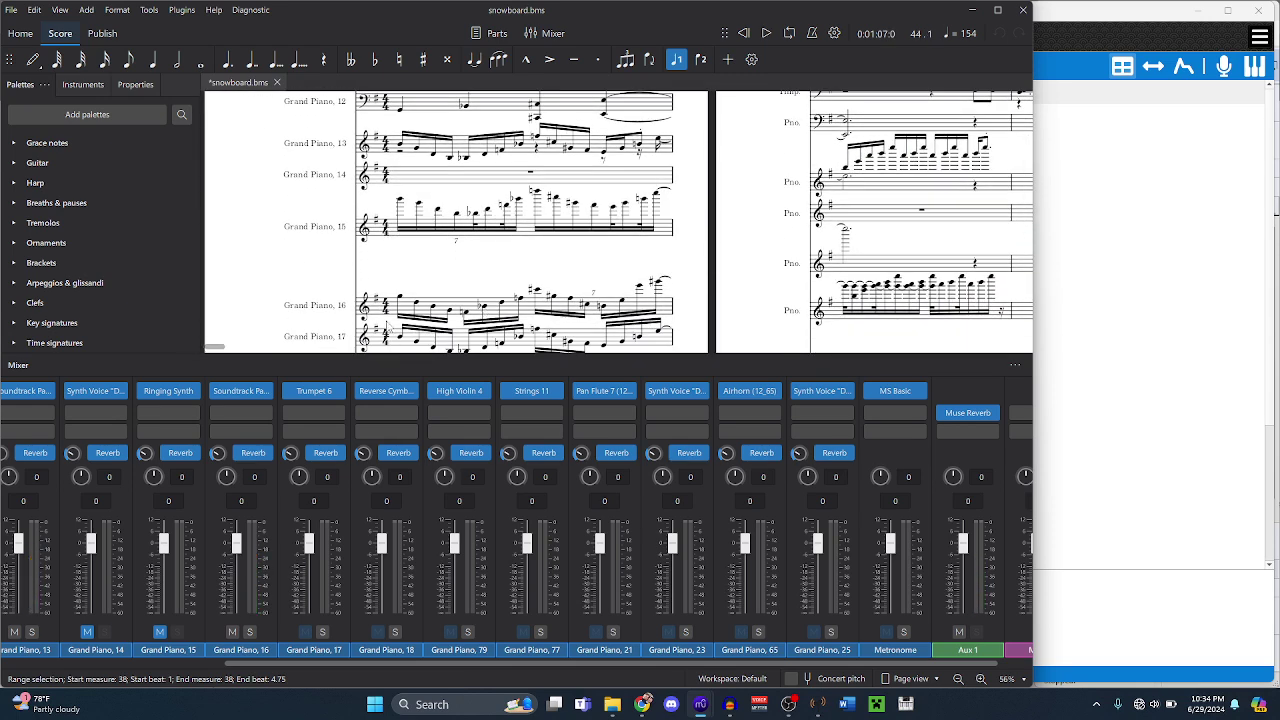
left_click(400, 297)
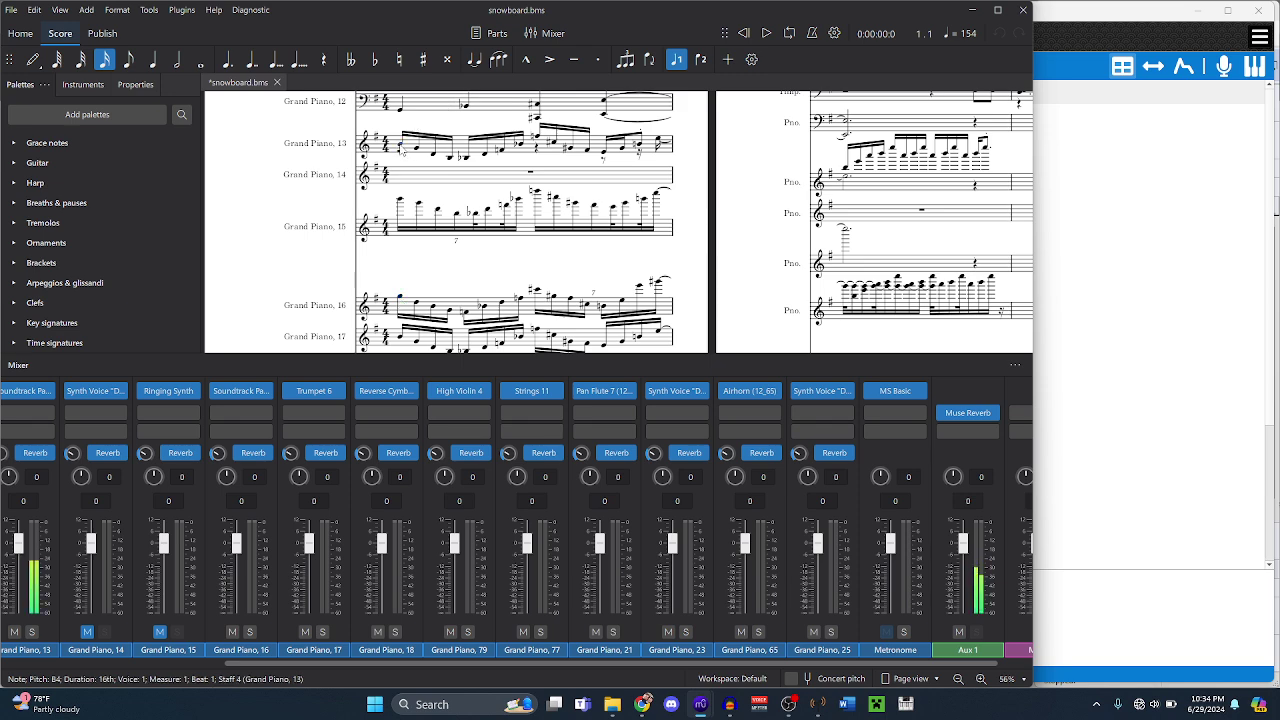
- Switch to the Polyphone soundfont editor, browse the TP Bank11 instruments and open Soundtrack Pad 1
left_click(1137, 467)
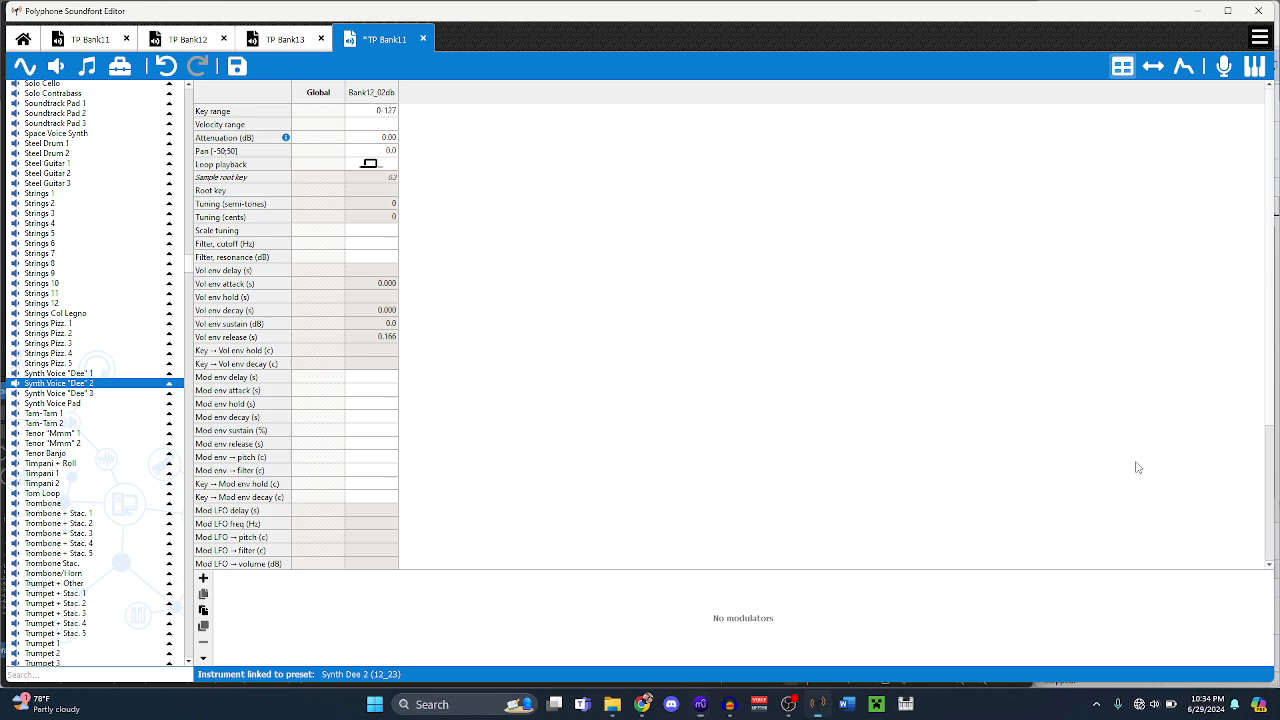
double_click(143, 383)
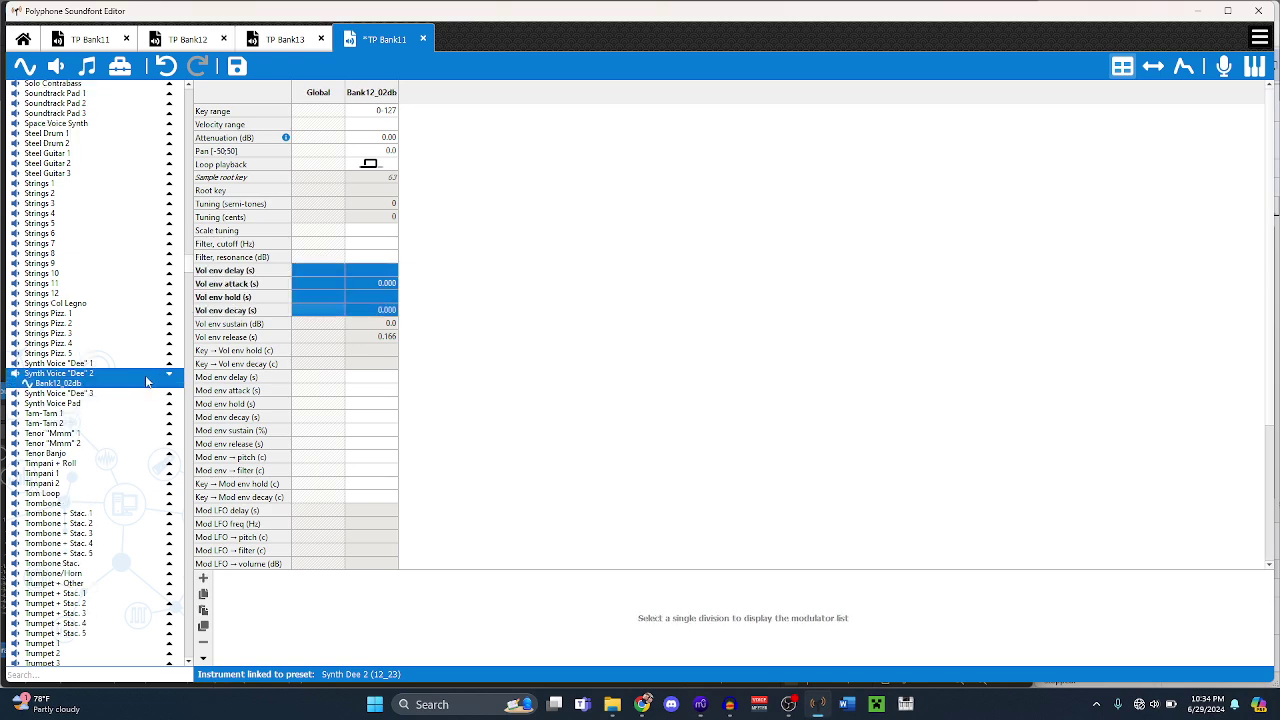
scroll(130, 380, "down", 20)
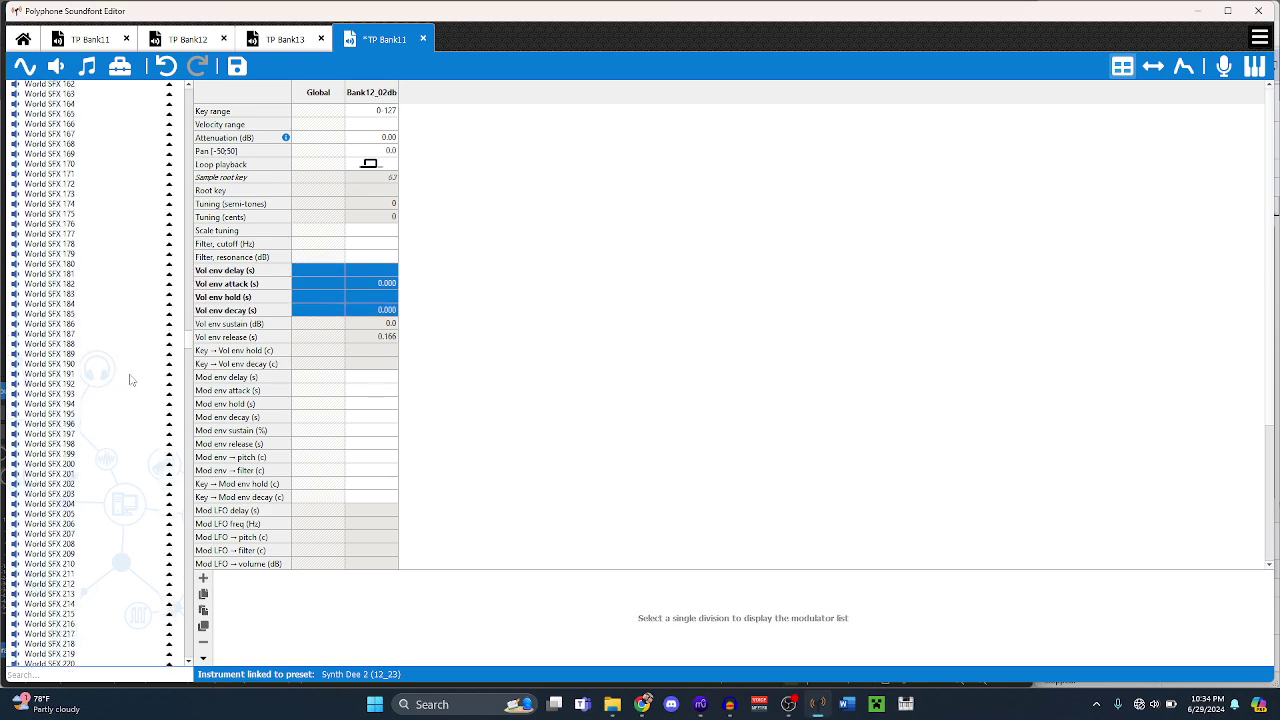
scroll(130, 380, "up", 20)
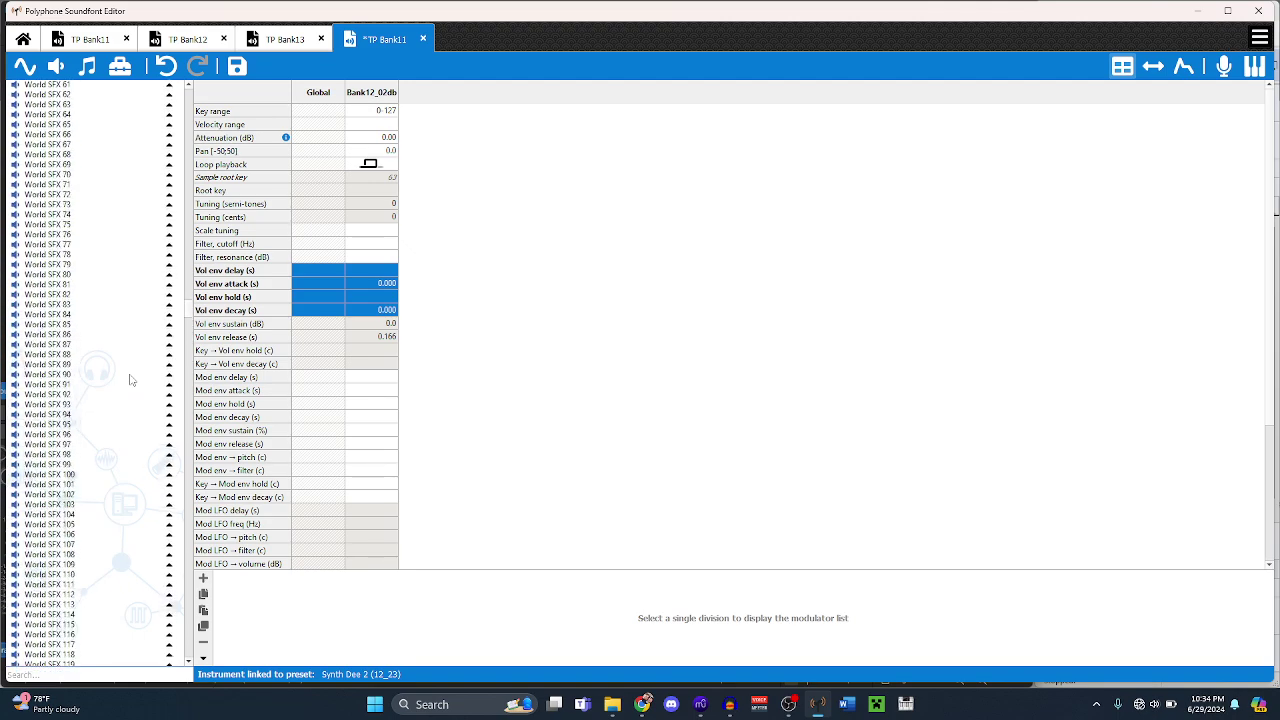
scroll(130, 380, "up", 20)
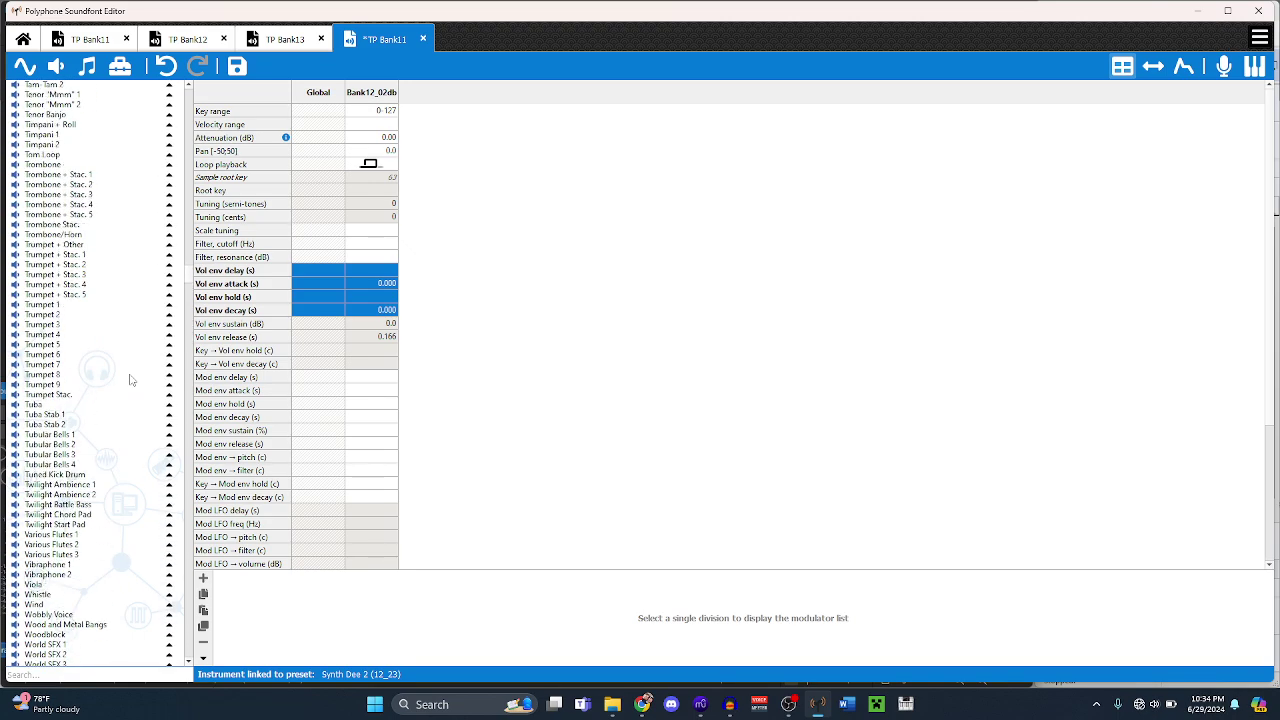
scroll(130, 380, "up", 7)
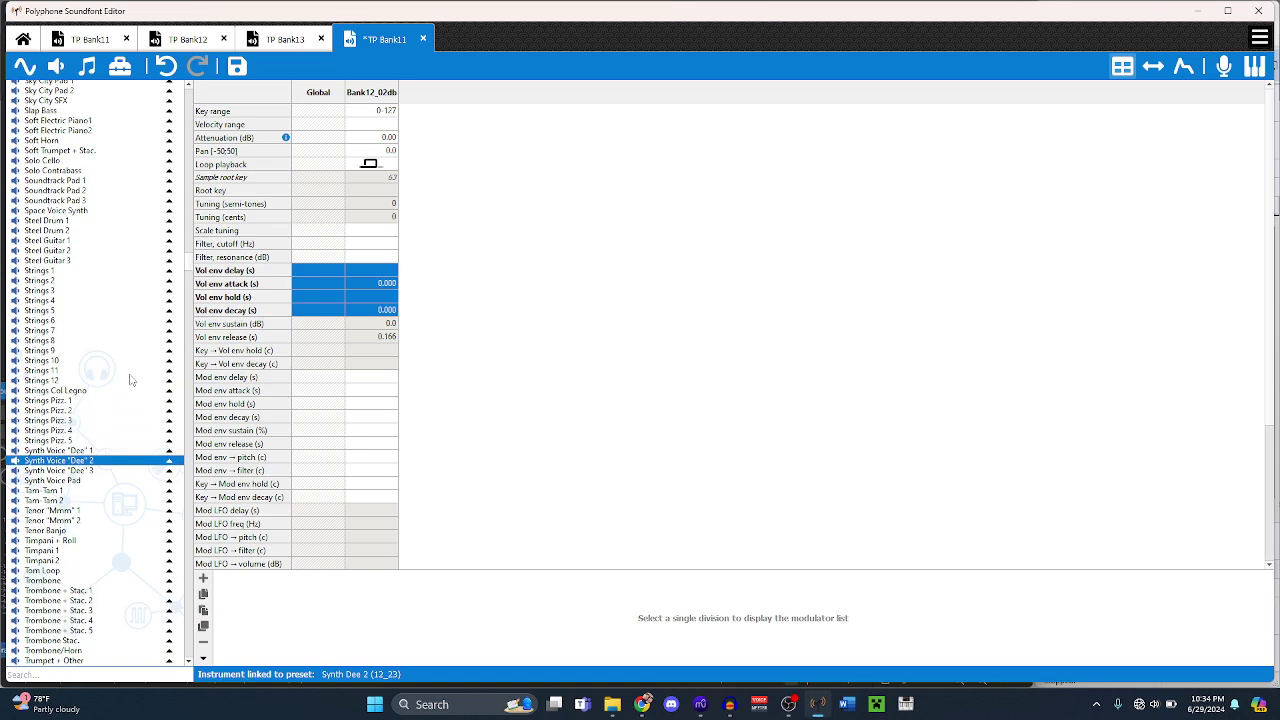
left_click(87, 262)
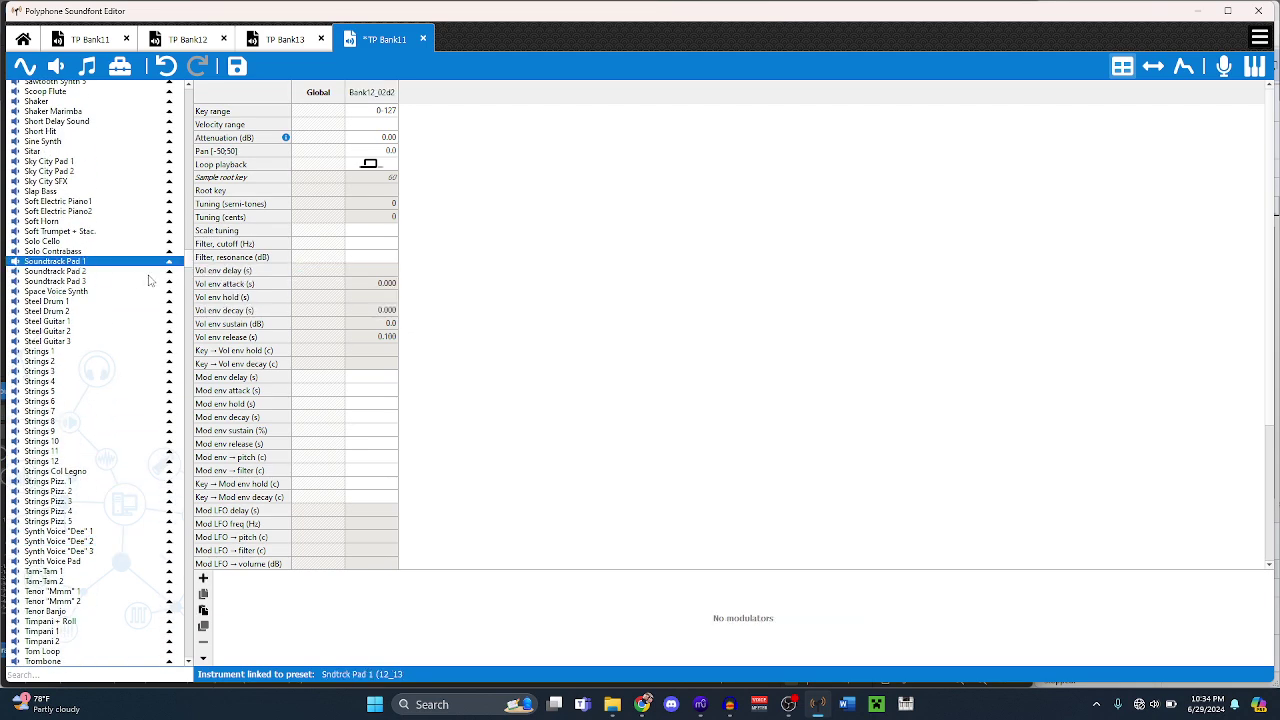
- Browse the TP Bank11 instrument list and compare the envelope settings of Soundtrack Pad 1 and Soundtrack Pad 2
key("Home")
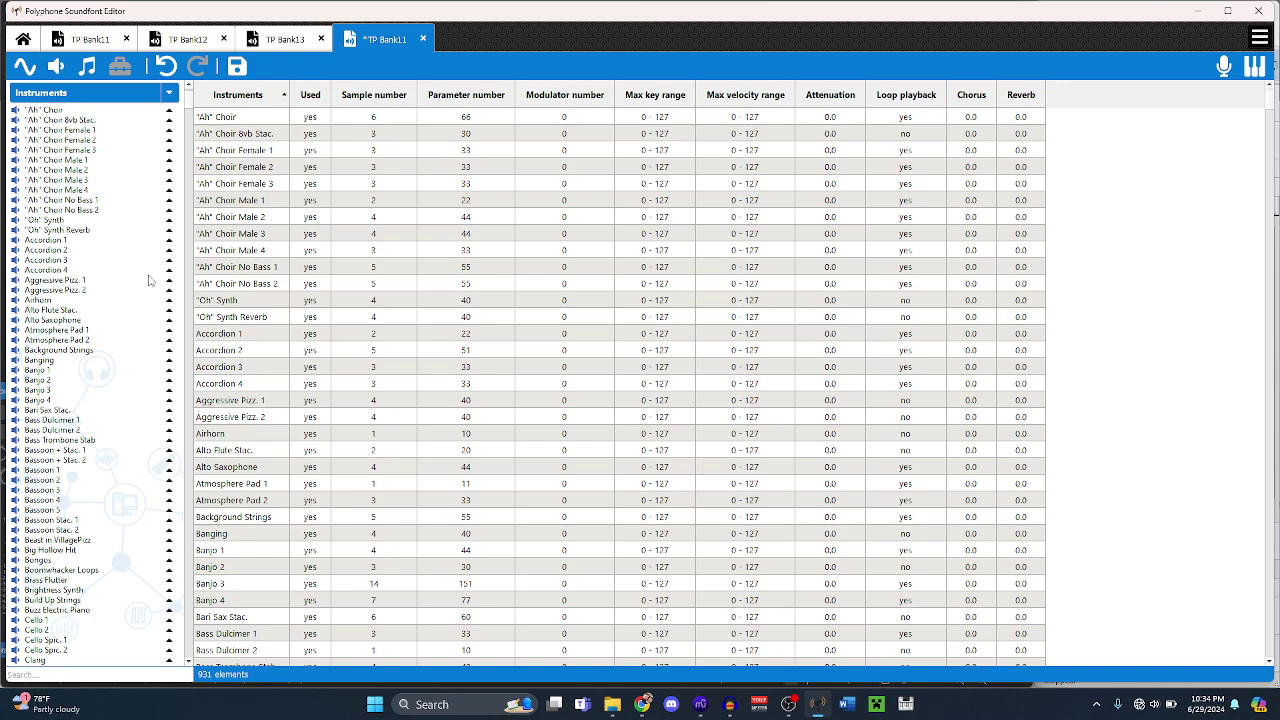
key("Down")
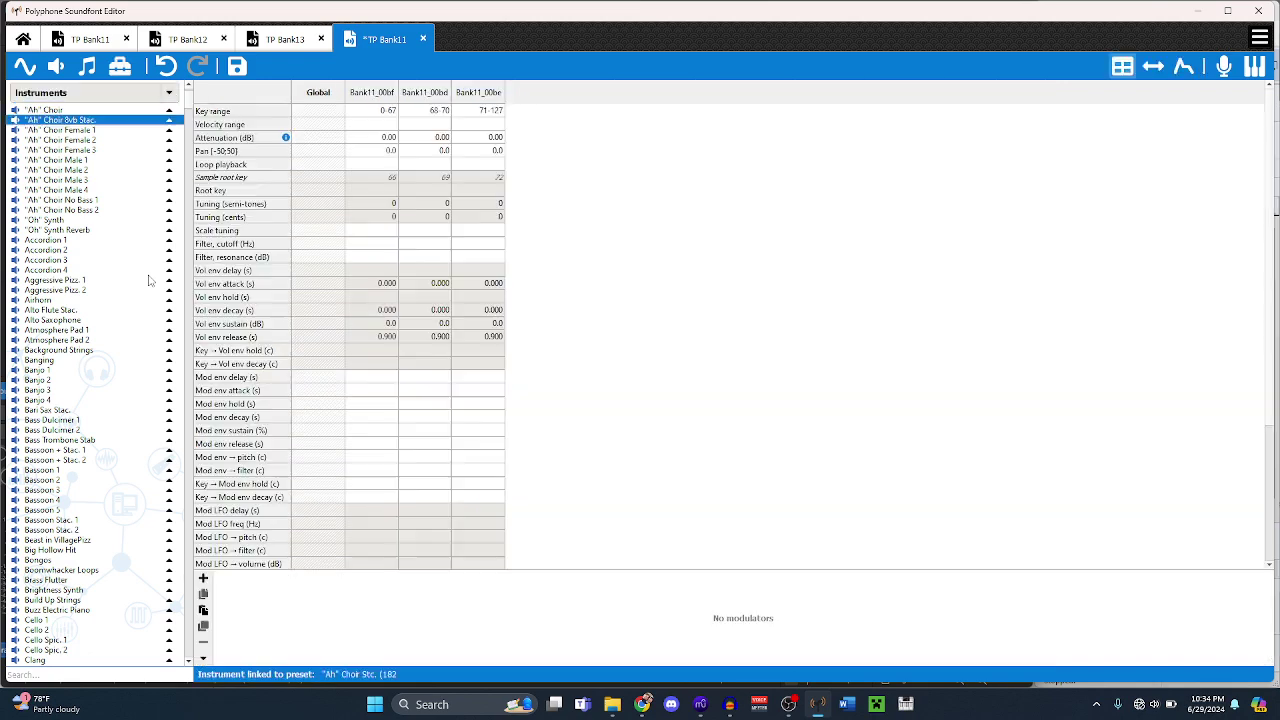
scroll(130, 560, "down", 15)
scroll(100, 494, "down", 20)
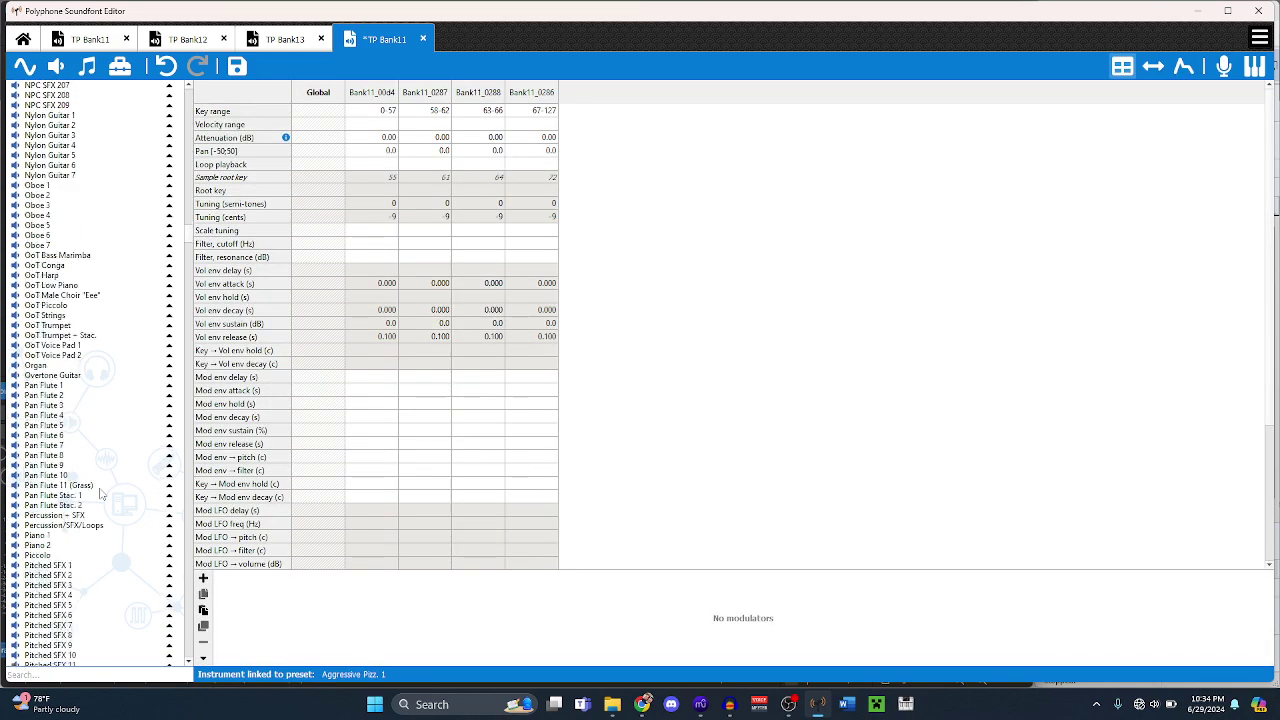
scroll(87, 380, "up", 7)
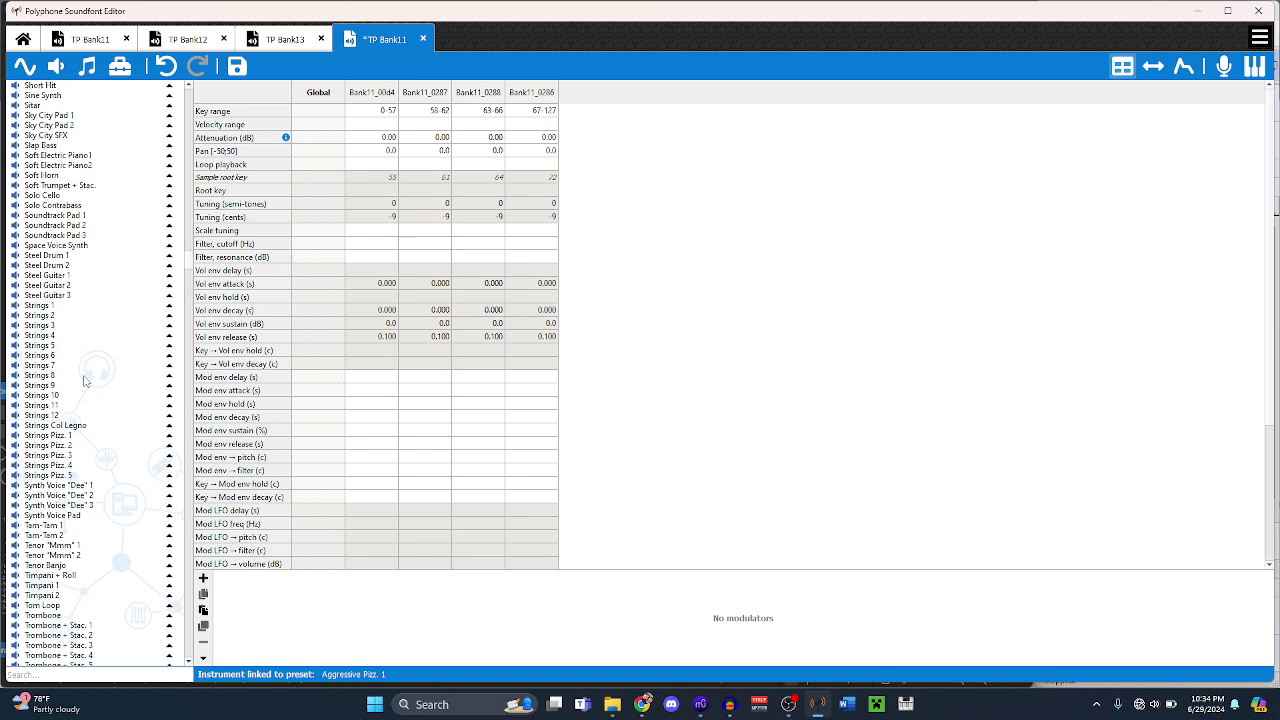
left_click(50, 216)
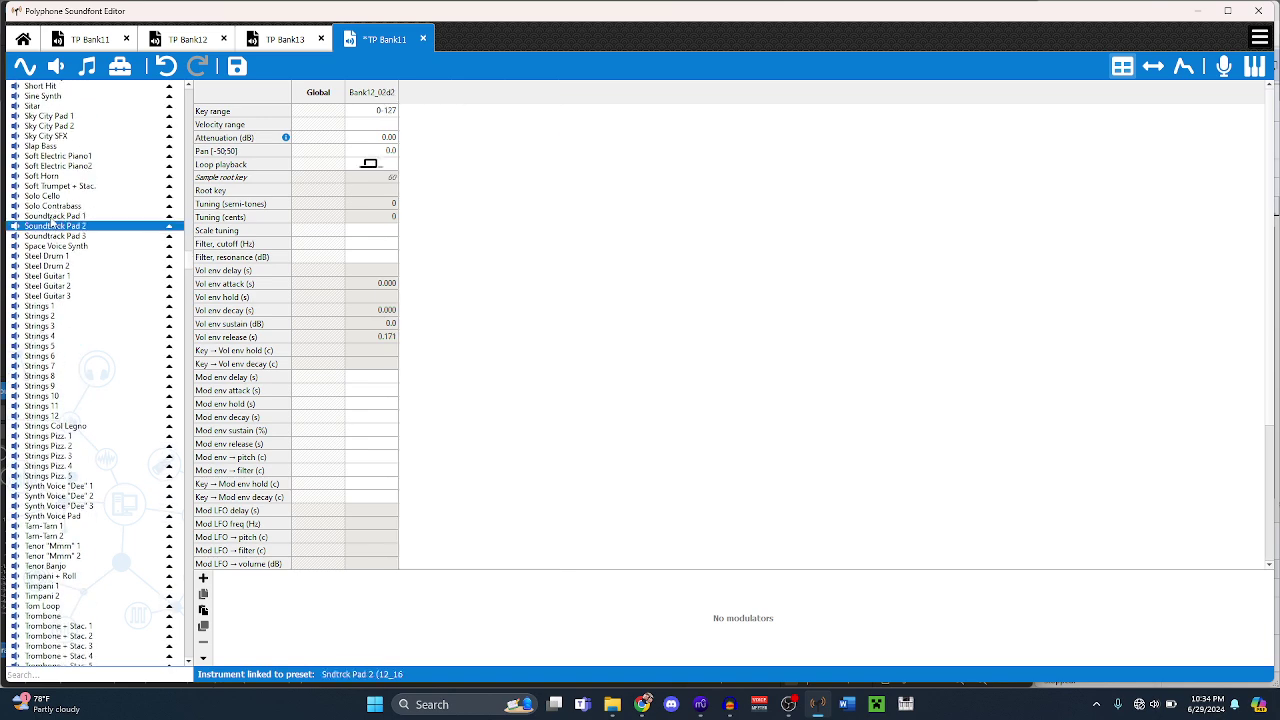
left_click(52, 226)
key("Up")
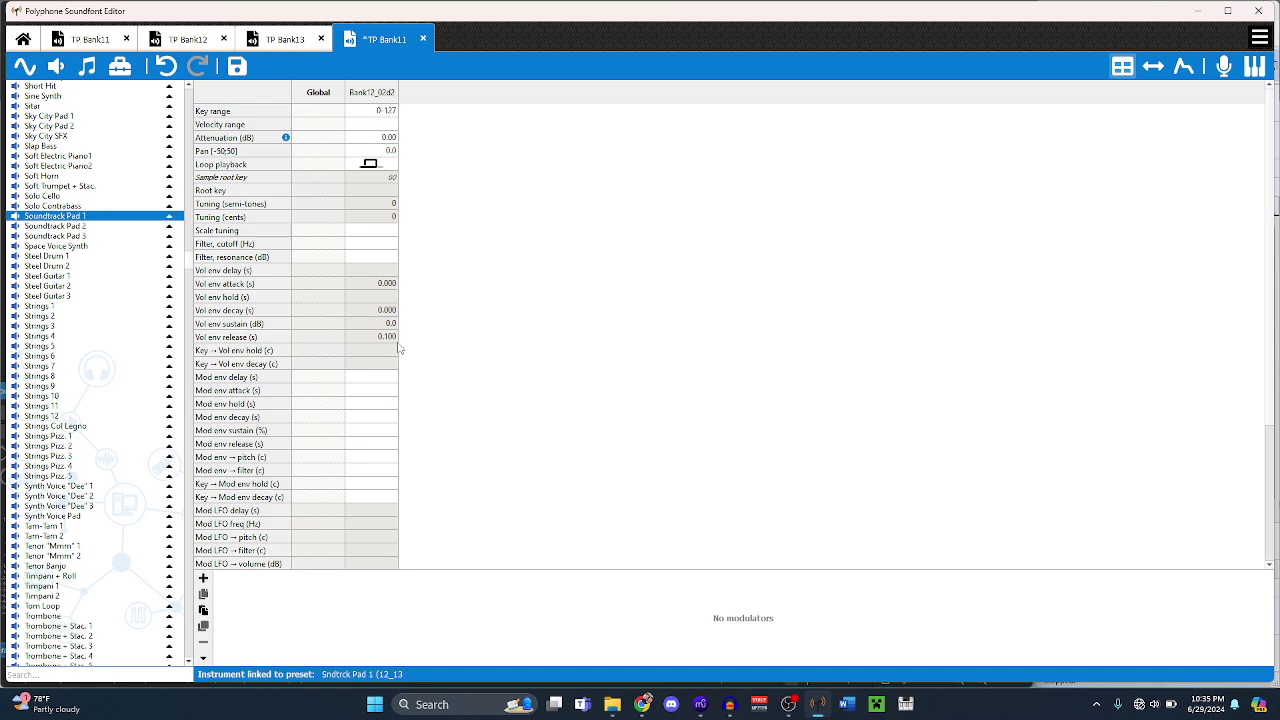
- Switch to MuseScore's New score dialog, search the instruments for "sound" and add Soundtrack Synthesizer to the score
mouse_move(700, 704)
mouse_move(713, 641)
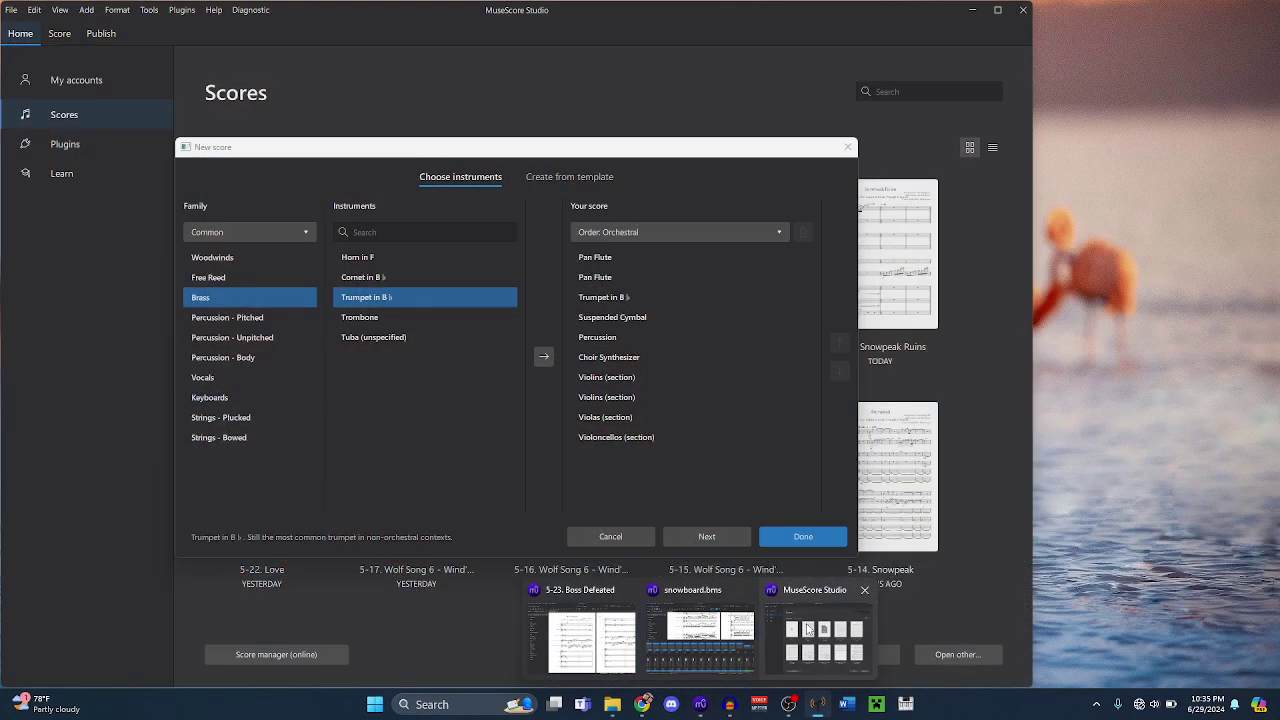
left_click(823, 635)
left_click(393, 232)
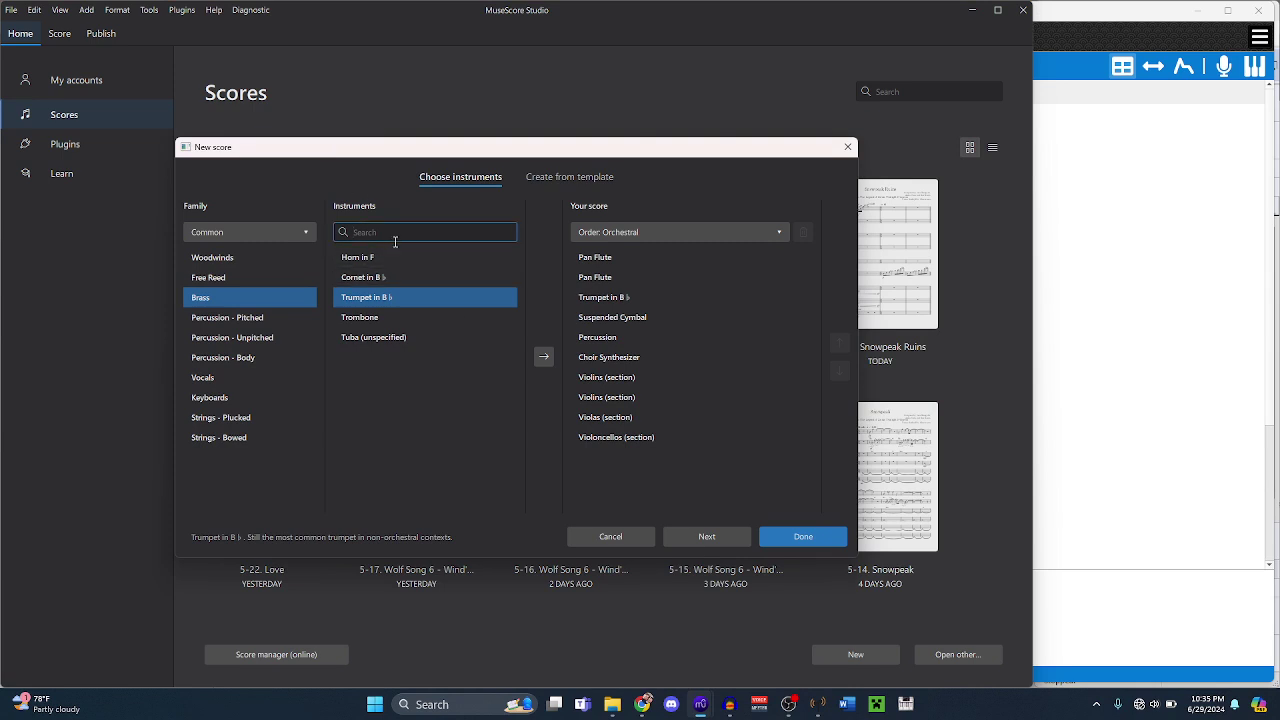
type("sound")
left_click(405, 259)
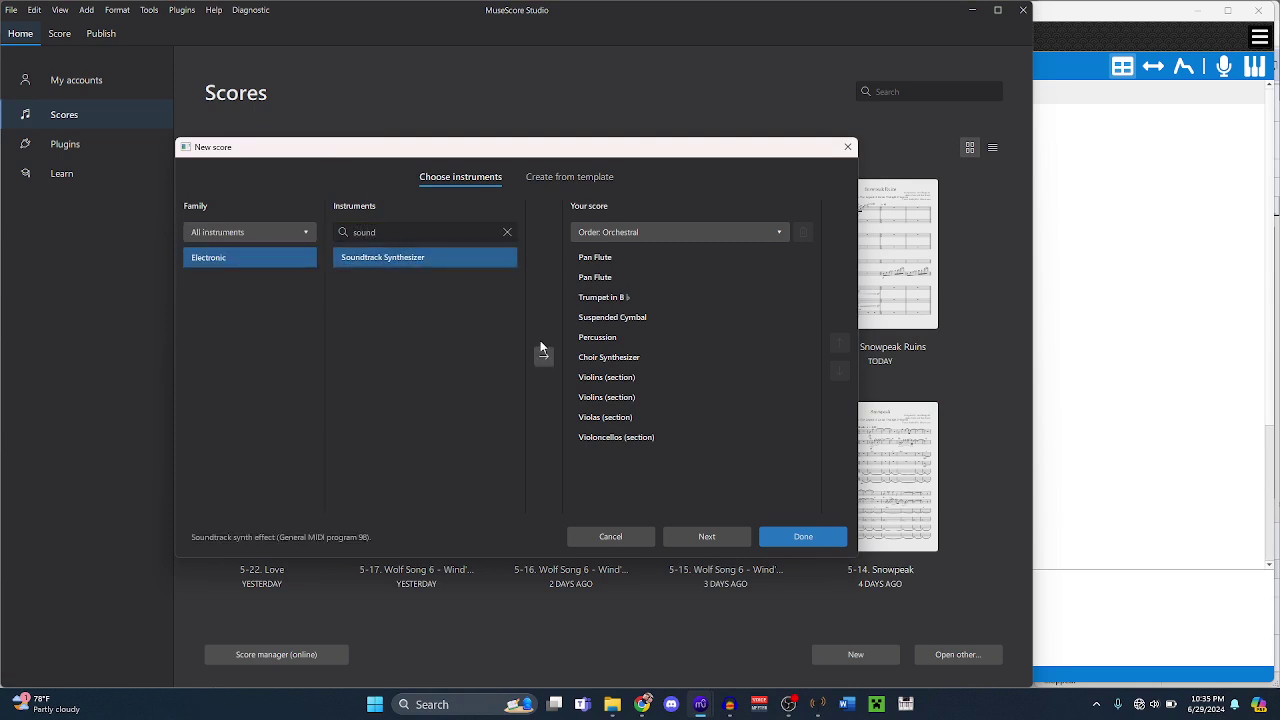
left_click(543, 356)
- Switch to the snowboard.bms score, sound the first note of Grand Piano, 16, and step through Grand Piano, 15's notes in measure 1
mouse_move(700, 704)
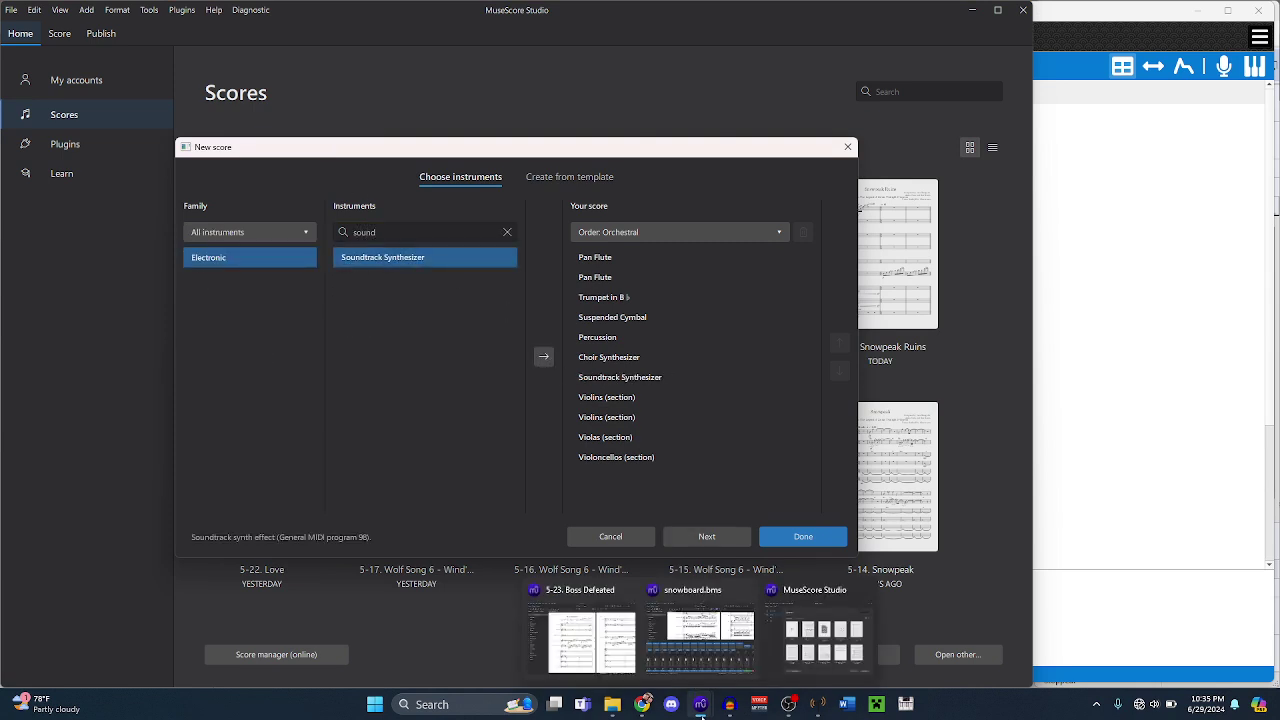
left_click(692, 655)
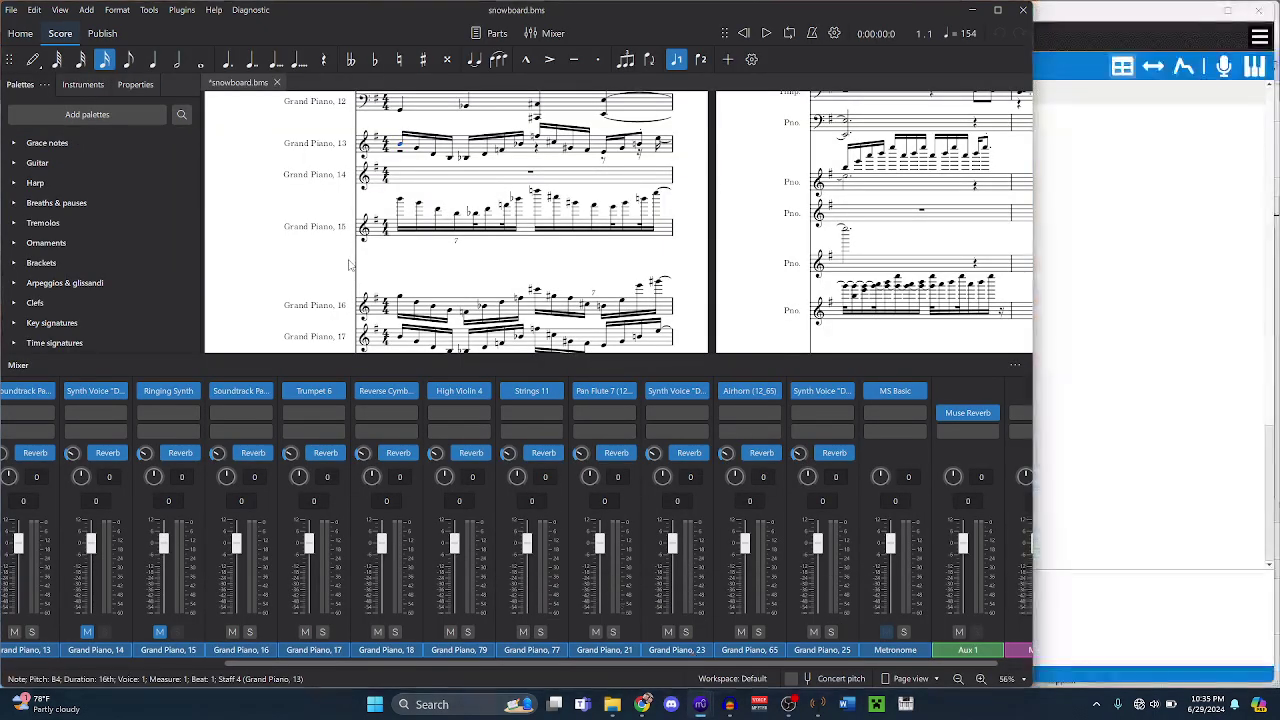
left_click(400, 298)
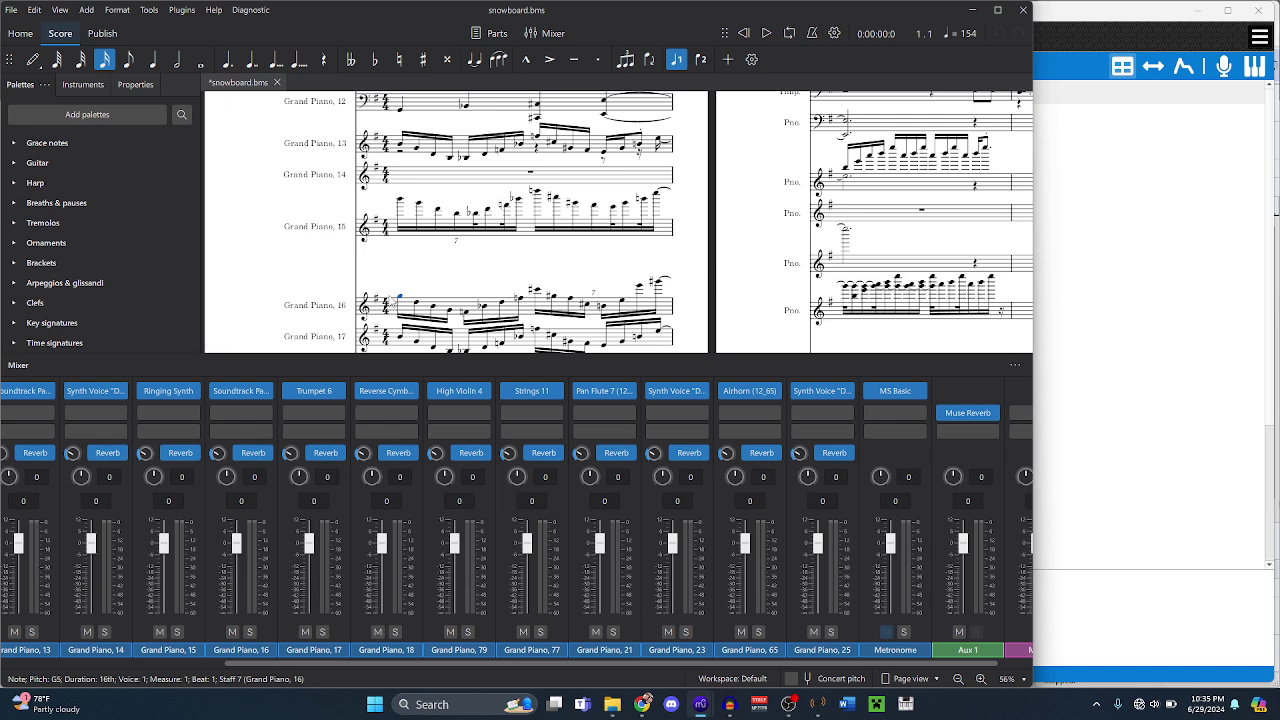
left_click(400, 199)
key("Right")
key("Right")
key("Right")
key("Right")
key("Right")
key("Right")
key("Right")
key("Right")
key("Right")
key("Right")
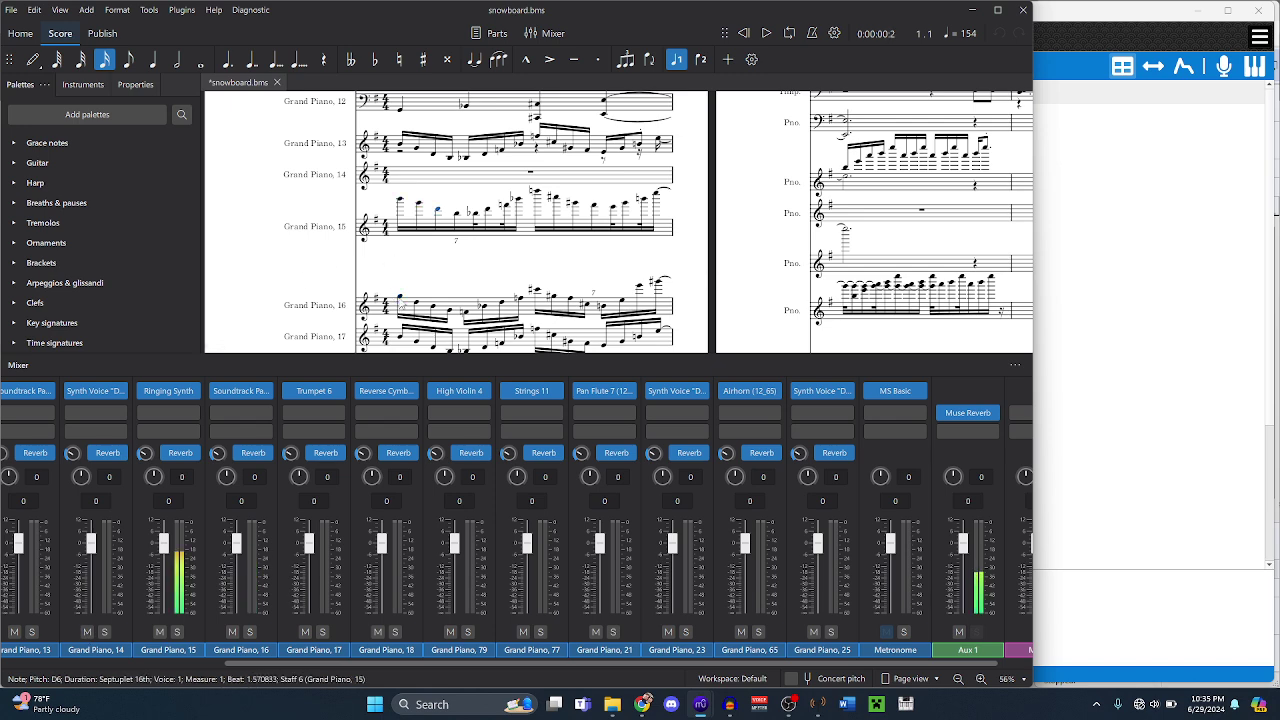
key("Right")
key("Right")
key("Right")
key("Right")
key("Right")
key("Right")
key("Right")
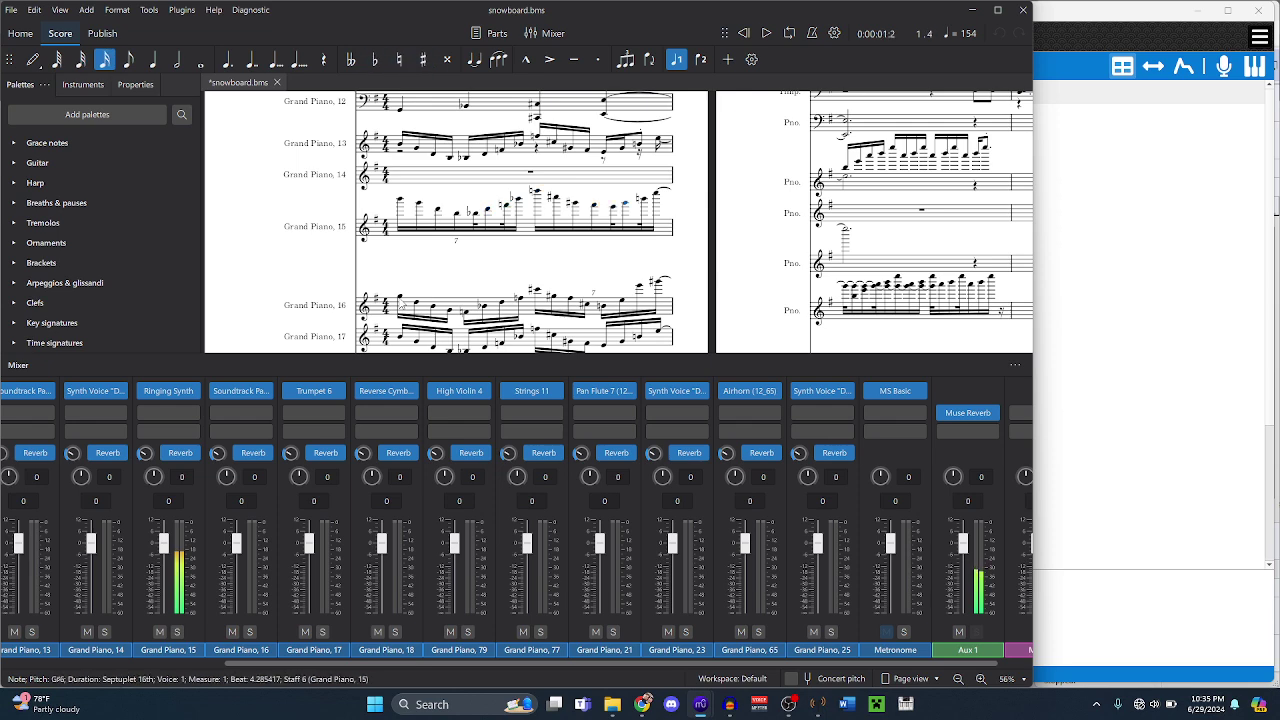
- Look through the Grand Piano, 15 staff for its next passage, as far as measure 37
key("Right")
key("Right")
key("Right")
key("Right")
key("Right")
key("Right")
key("Right")
key("Right")
key("Right")
key("Right")
key("Right")
key("Right")
key("Right")
key("Right")
key("Right")
key("Right")
key("Right")
key("Right")
key("Right")
key("Right")
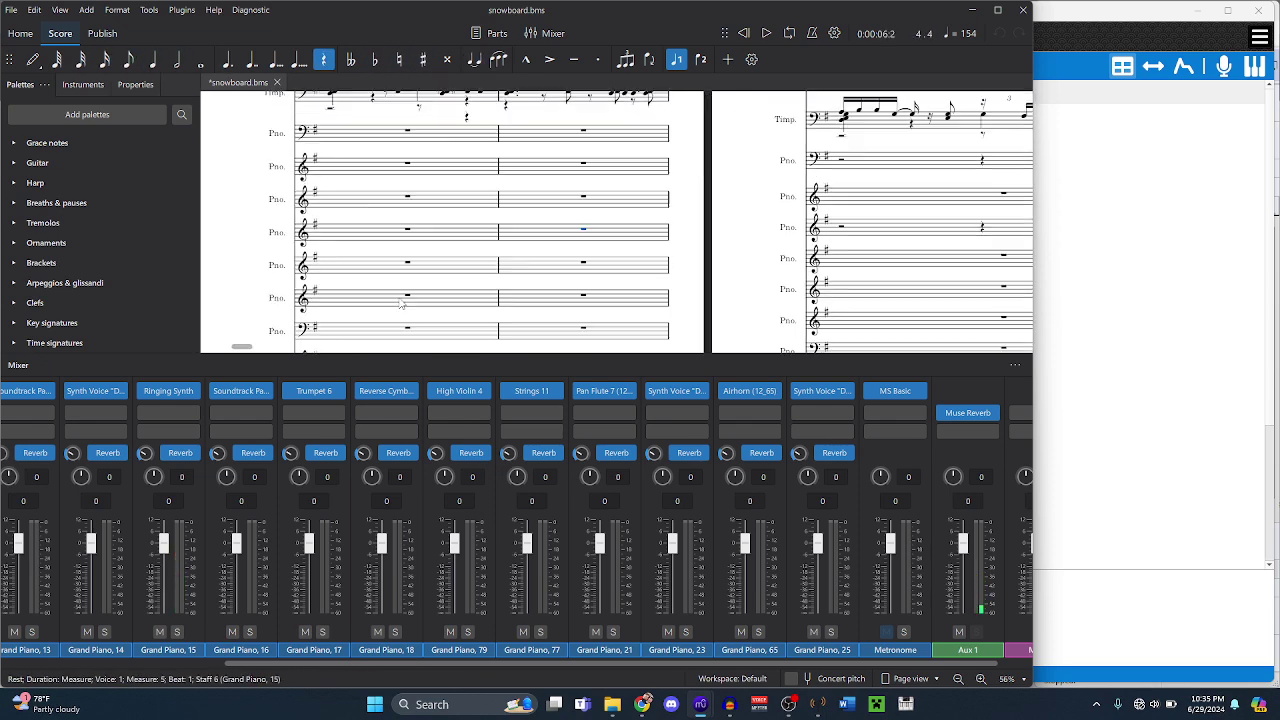
key("ctrl+Left")
key("ctrl+Left")
key("ctrl+Left")
key("ctrl+Left")
key("ctrl+Left")
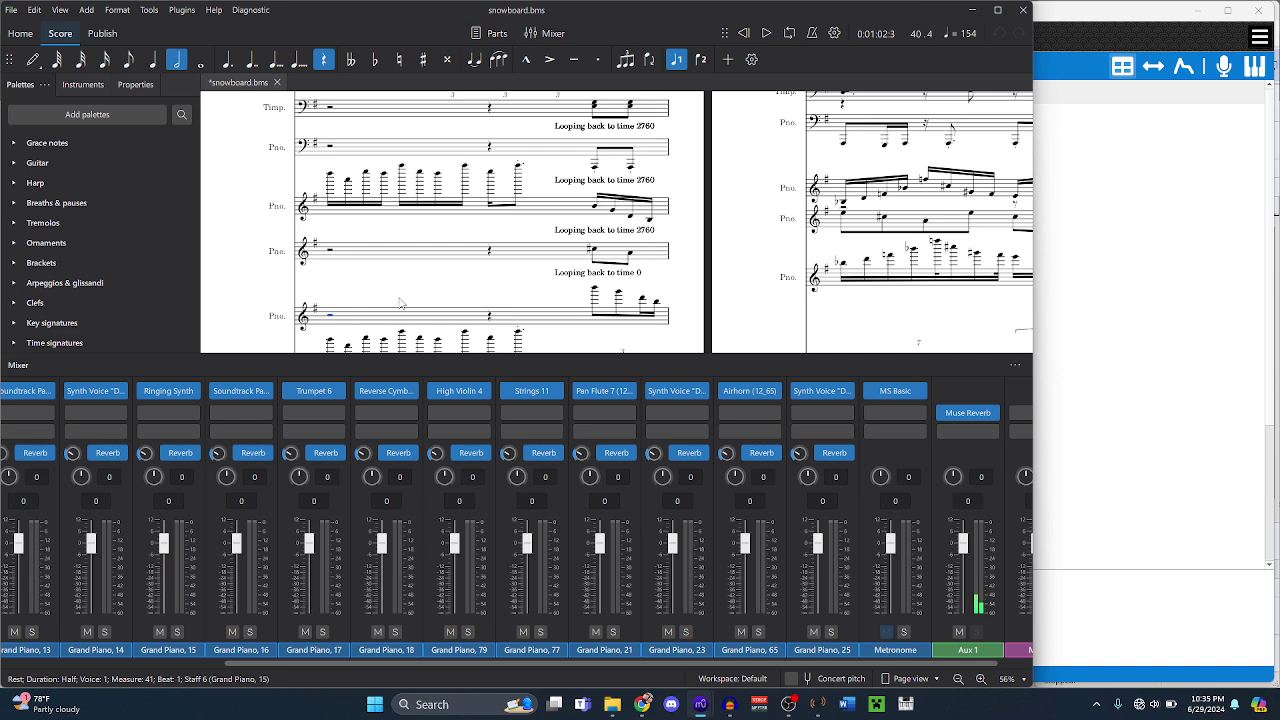
key("ctrl+Right")
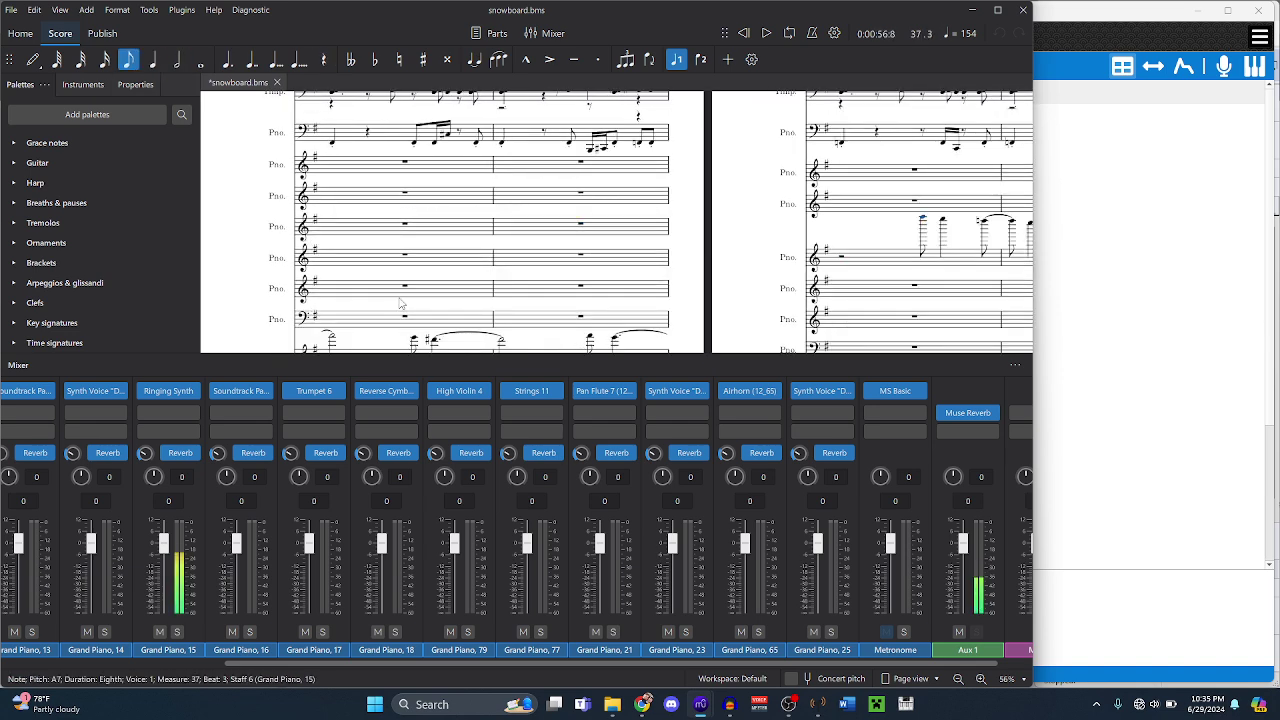
- Select the end of measure 37 in Grand Piano, 15 and play the passage on to measure 43
key("ctrl+shift+Right")
key("space")
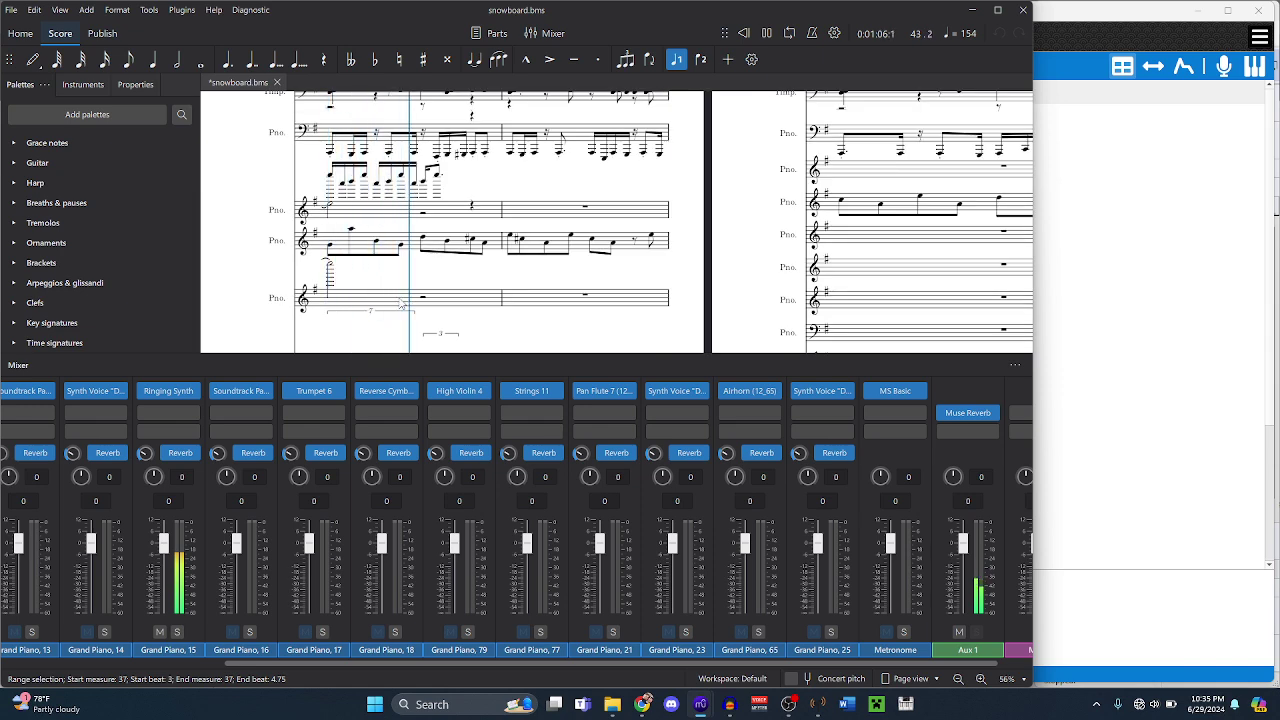
key("space")
- Return to the start of Grand Piano, 15 and play measure 1 with all parts
key("ctrl+Home")
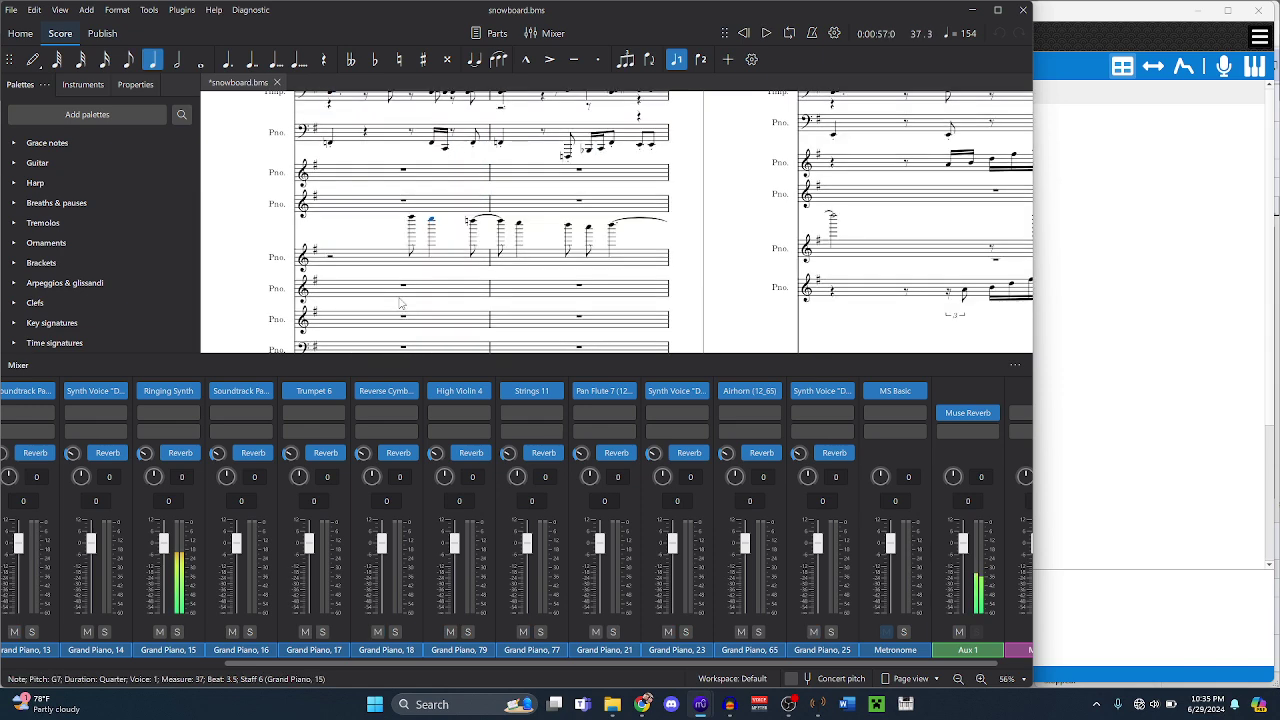
key("ctrl+Left")
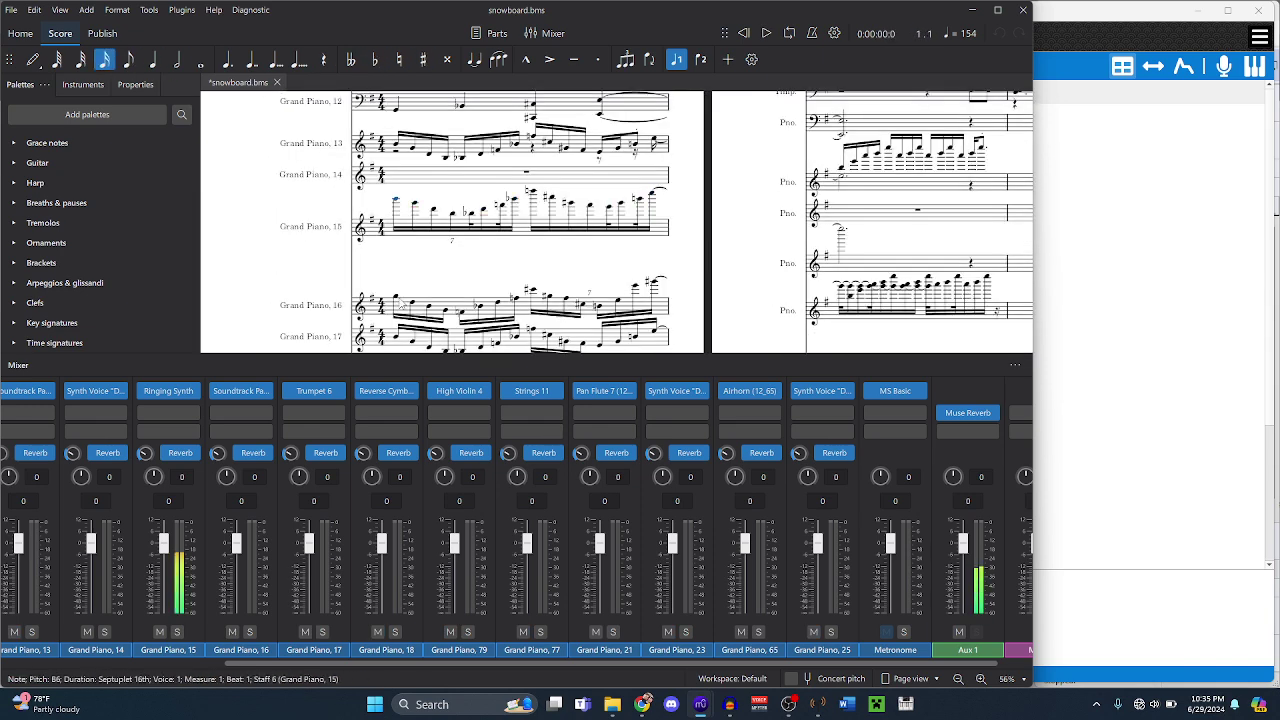
key("space")
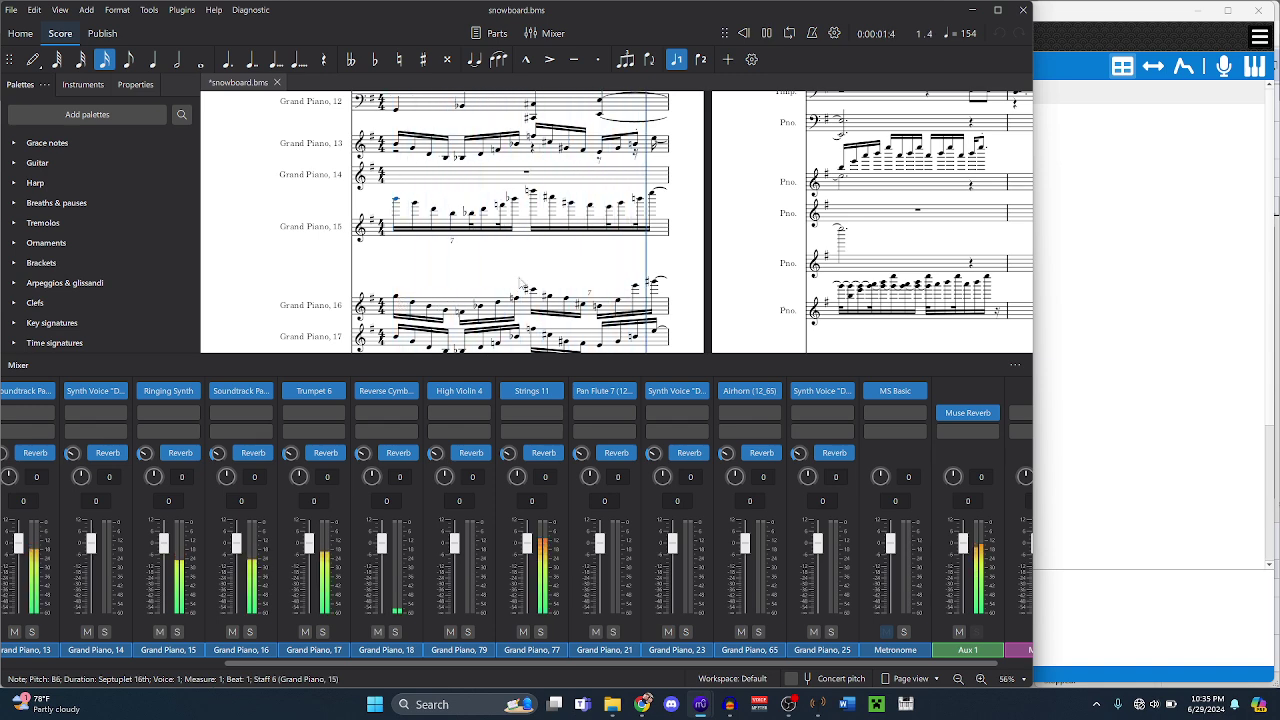
scroll(535, 271, "down", 1)
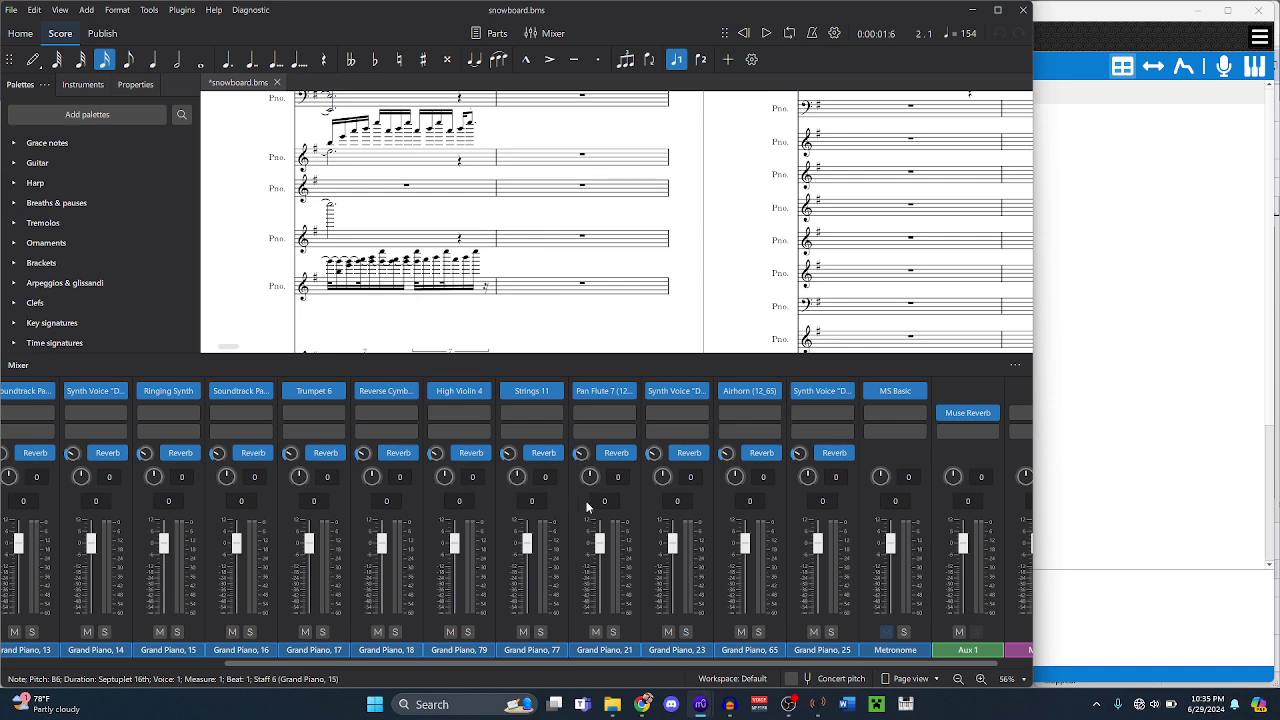
- Switch back to the New score dialog, search the instruments for "synth" and look through the synthesizers for the Ringing Synth part
mouse_move(700, 704)
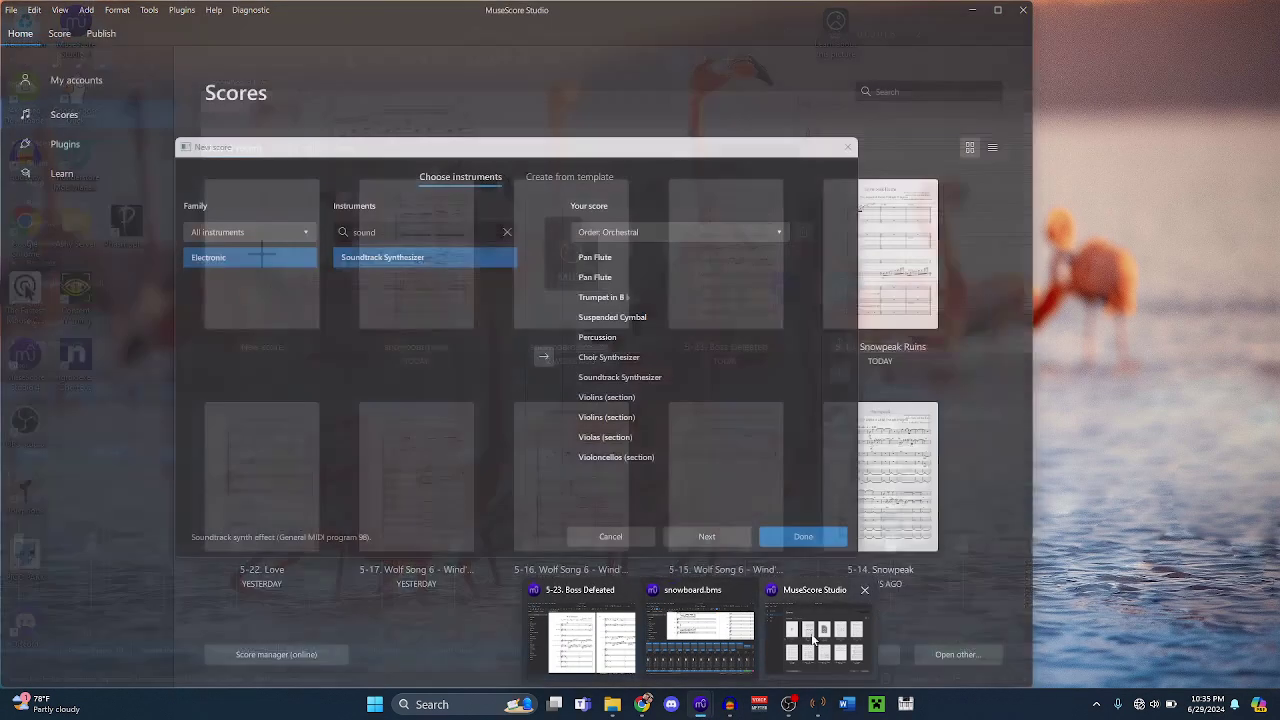
left_click(812, 638)
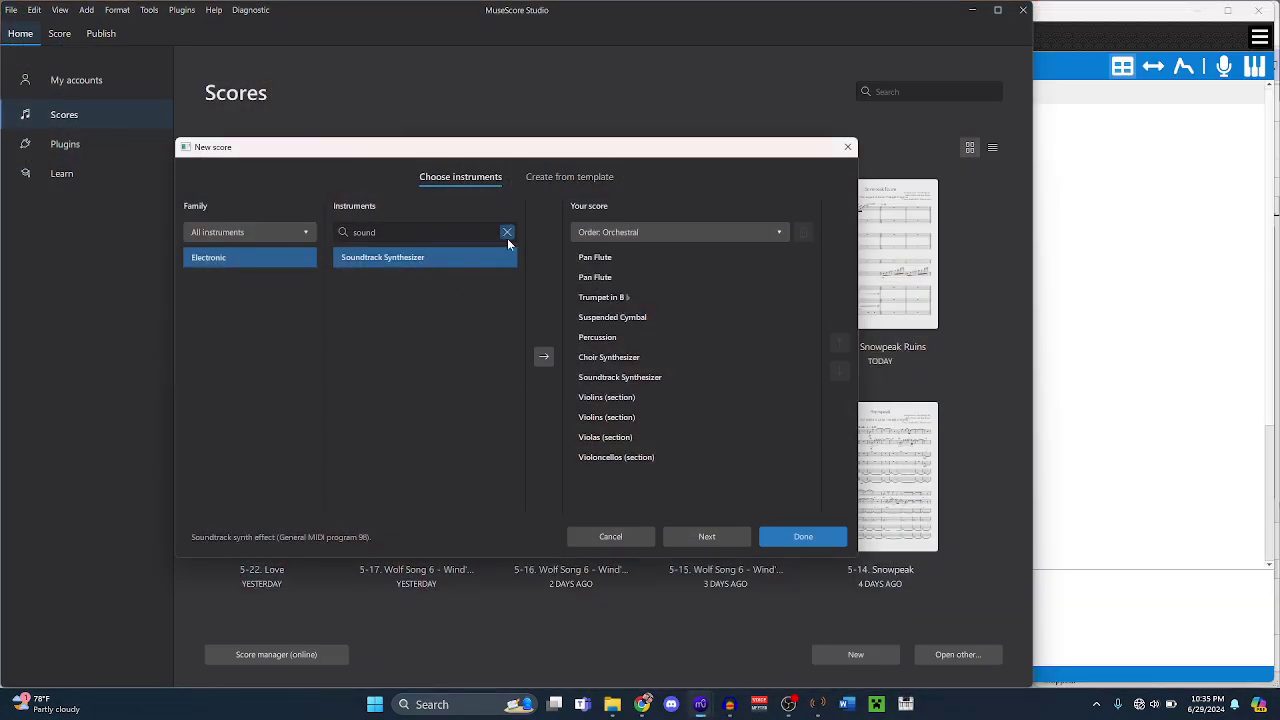
left_click(507, 233)
type("synth")
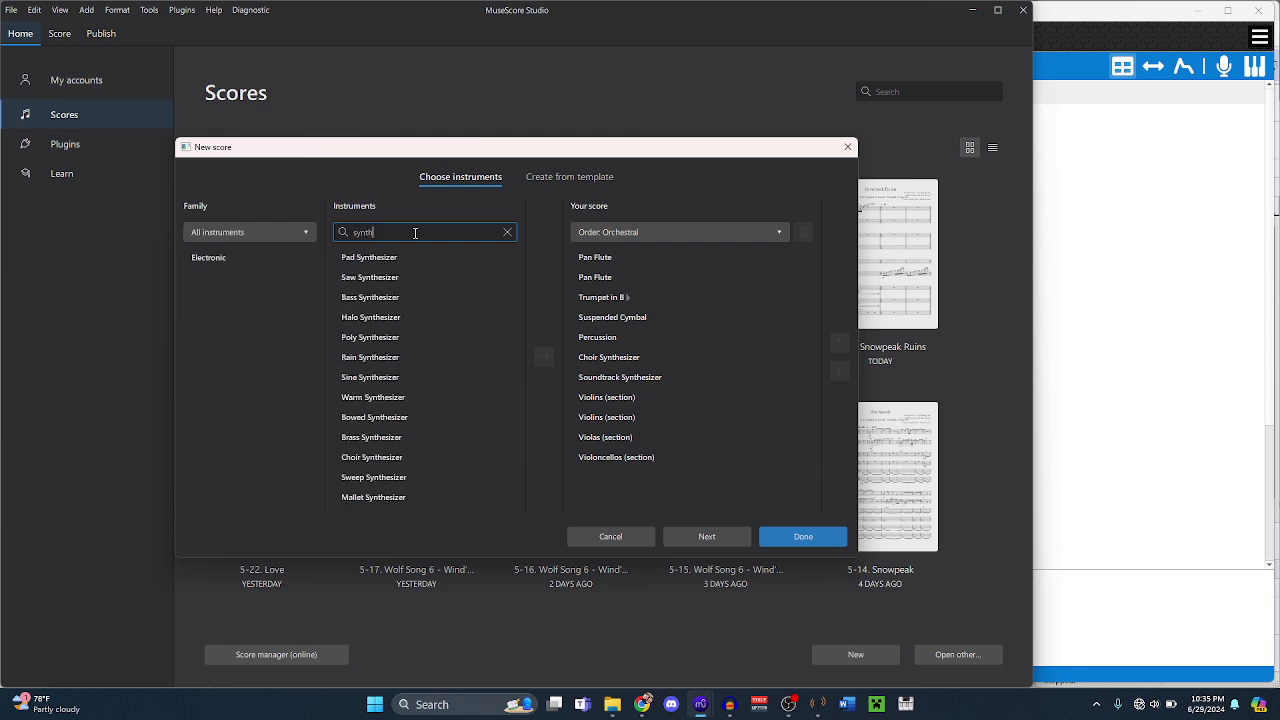
scroll(423, 277, "down", 3)
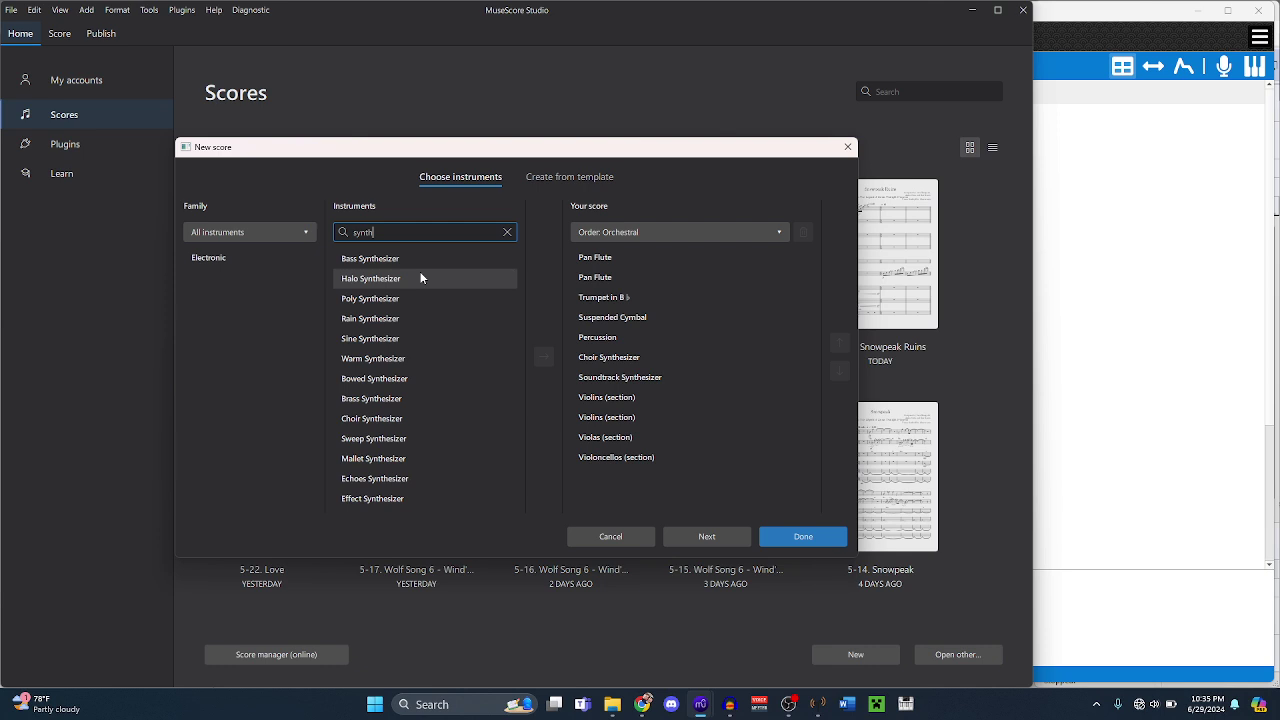
- Add the Brightness Synthesizer from the synth search list to the new score's instruments
scroll(421, 277, "down", 1)
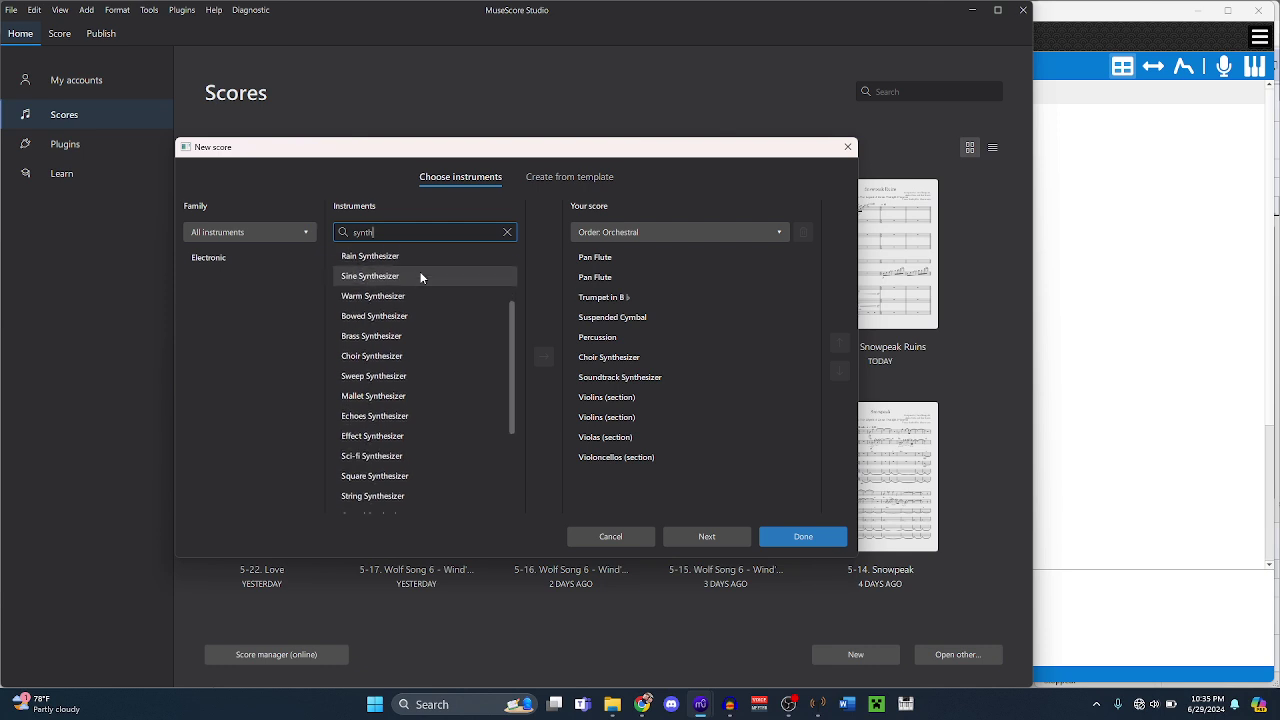
scroll(420, 277, "down", 2)
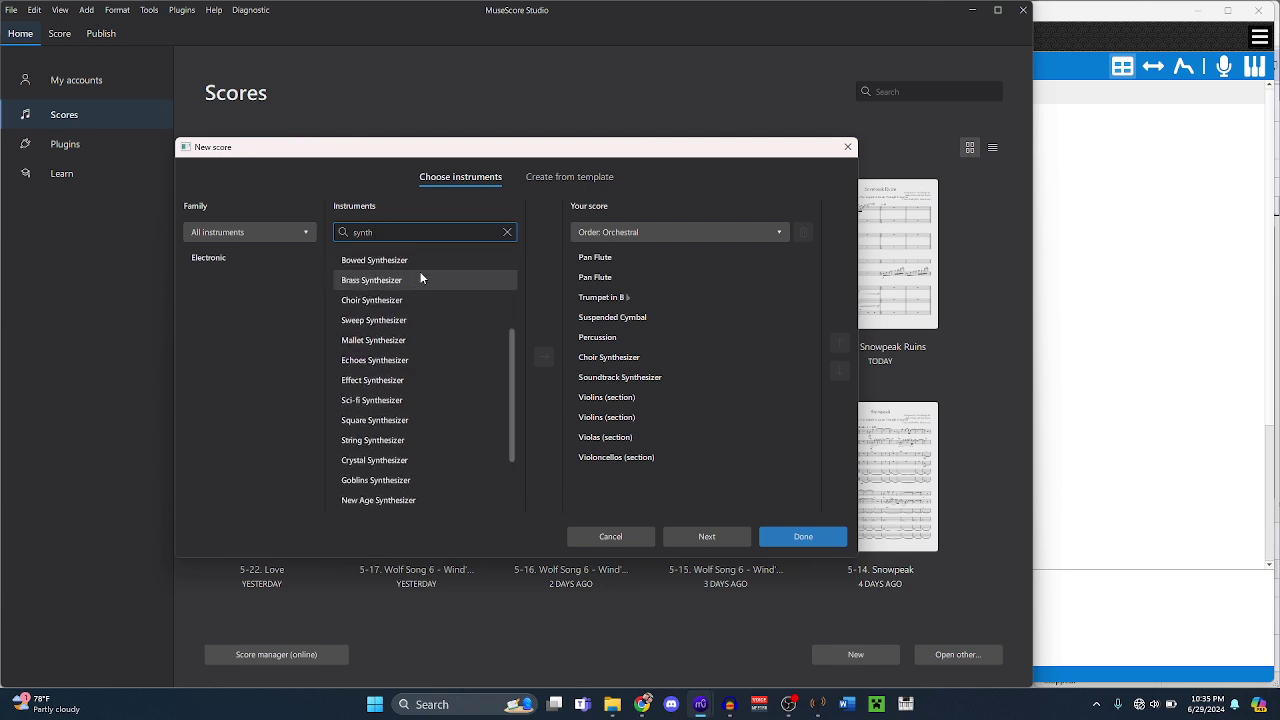
scroll(421, 278, "down", 1)
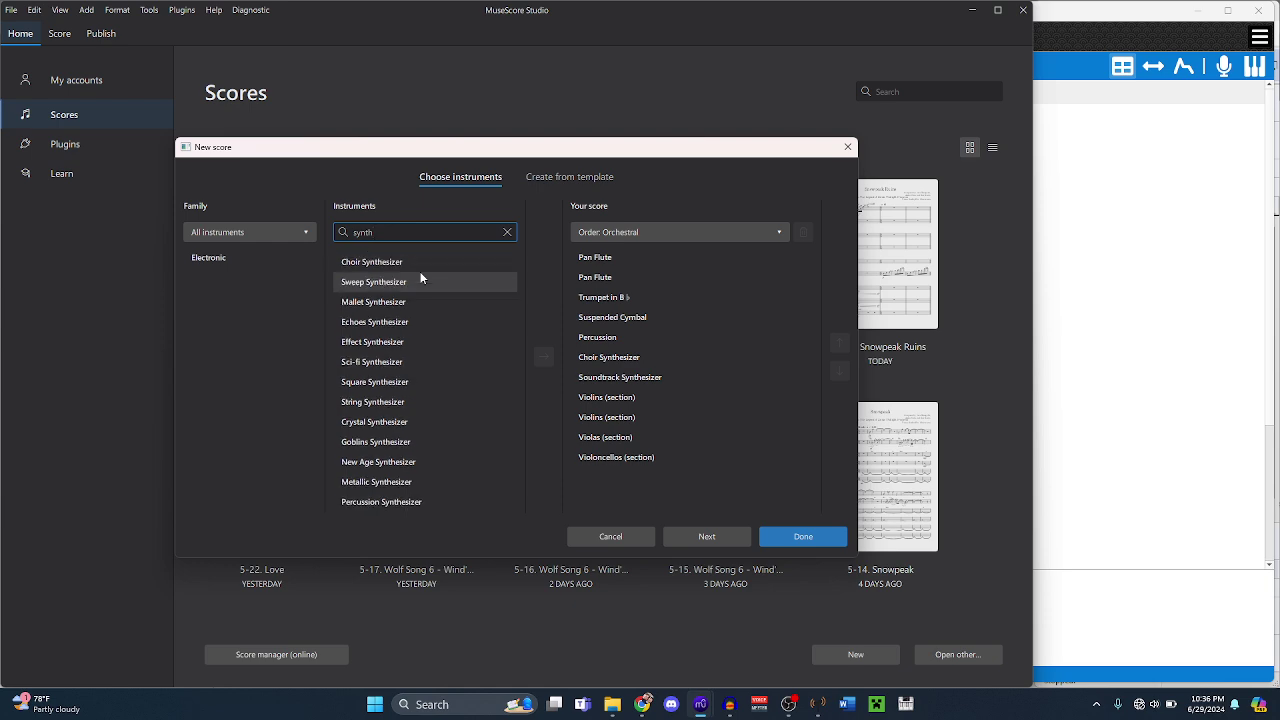
scroll(421, 278, "down", 2)
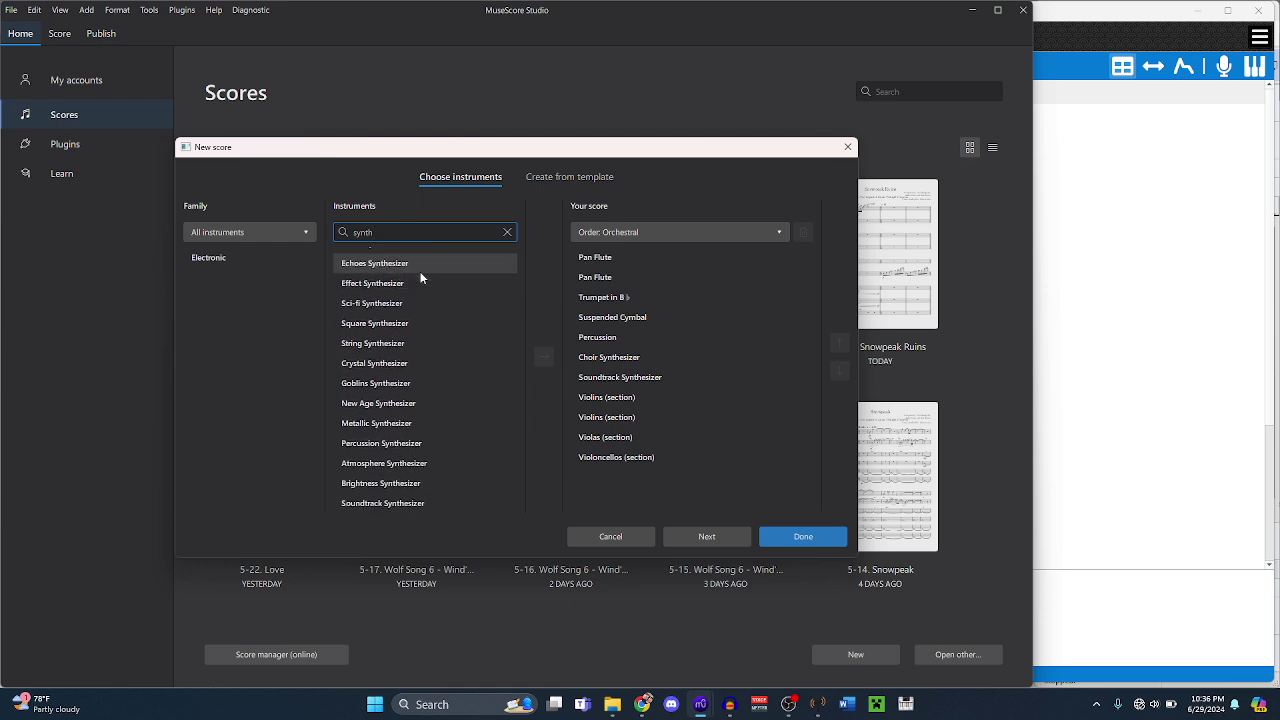
left_click(409, 483)
left_click(543, 356)
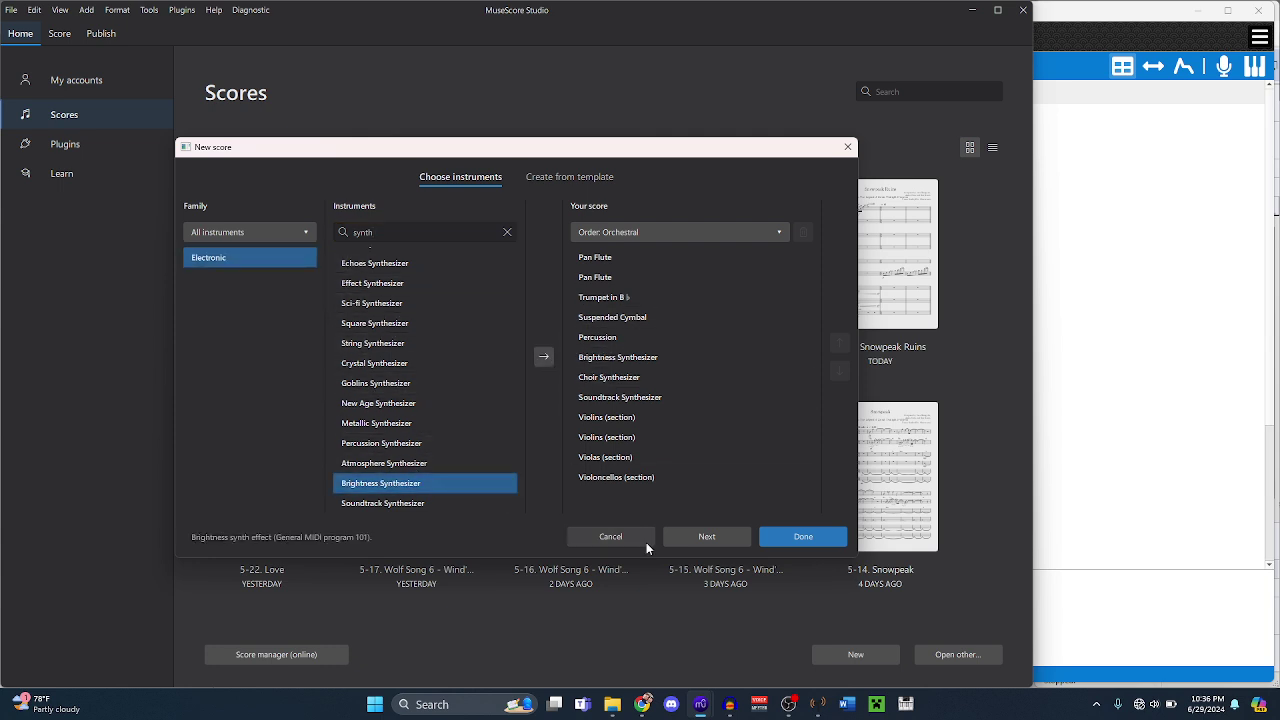
- Switch to the snowboard.bms score and listen to the Grand Piano, 14 part alone from the end of measure 11
mouse_move(700, 704)
left_click(700, 630)
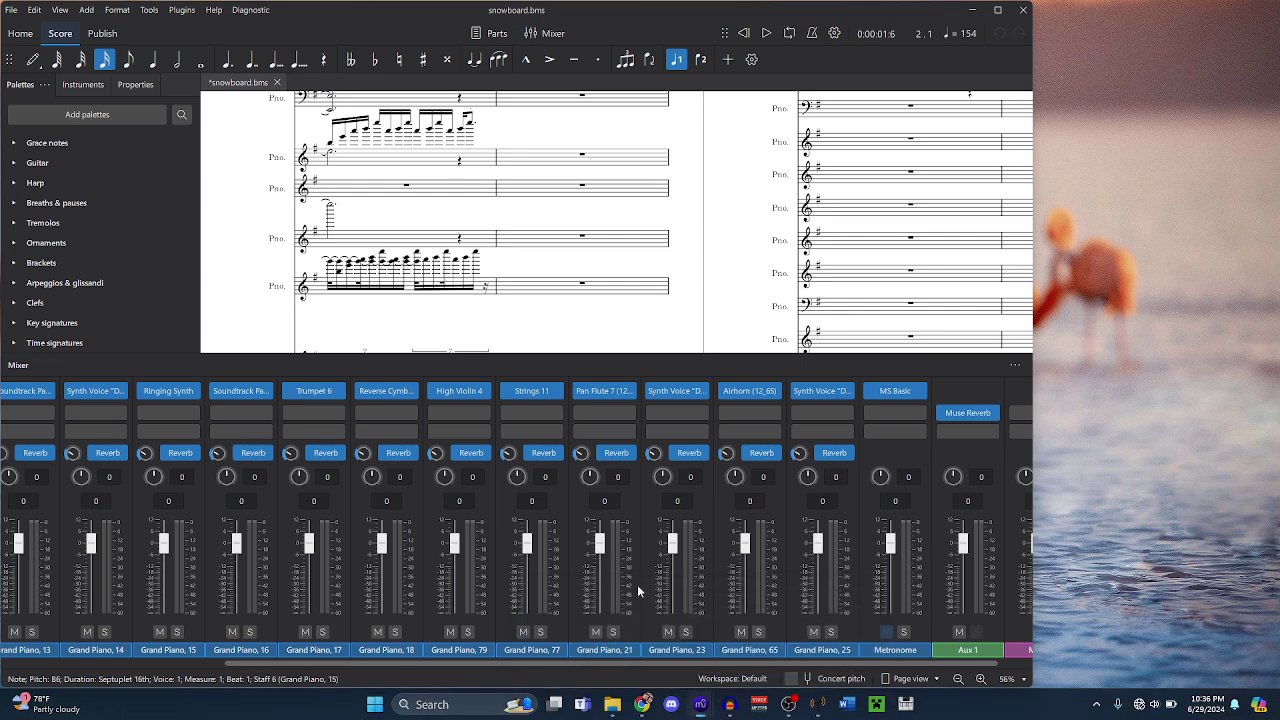
key("Home")
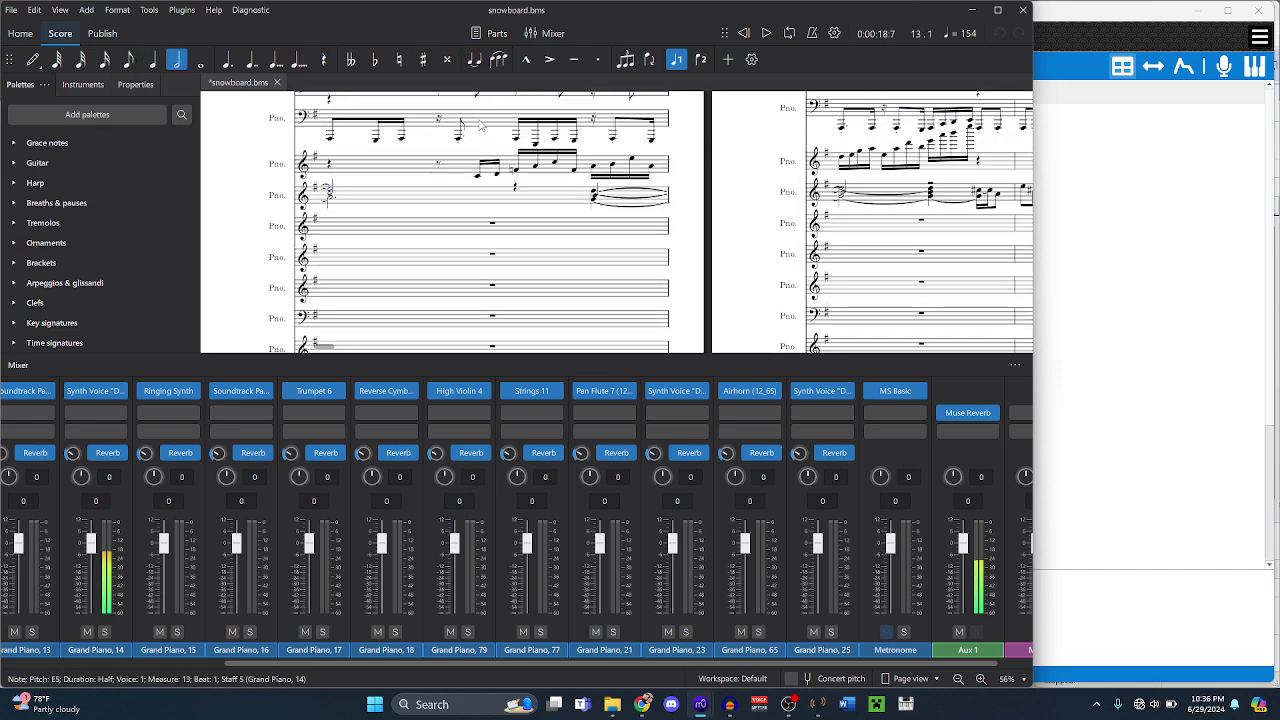
key("space")
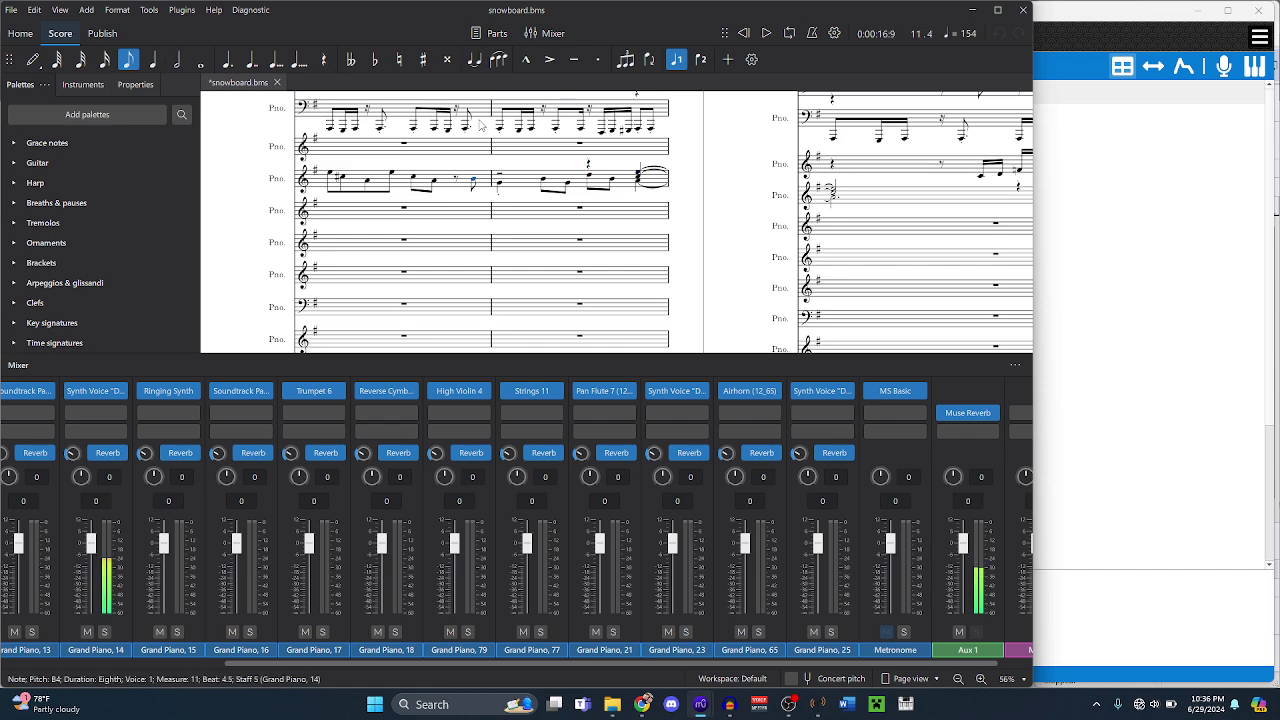
key("space")
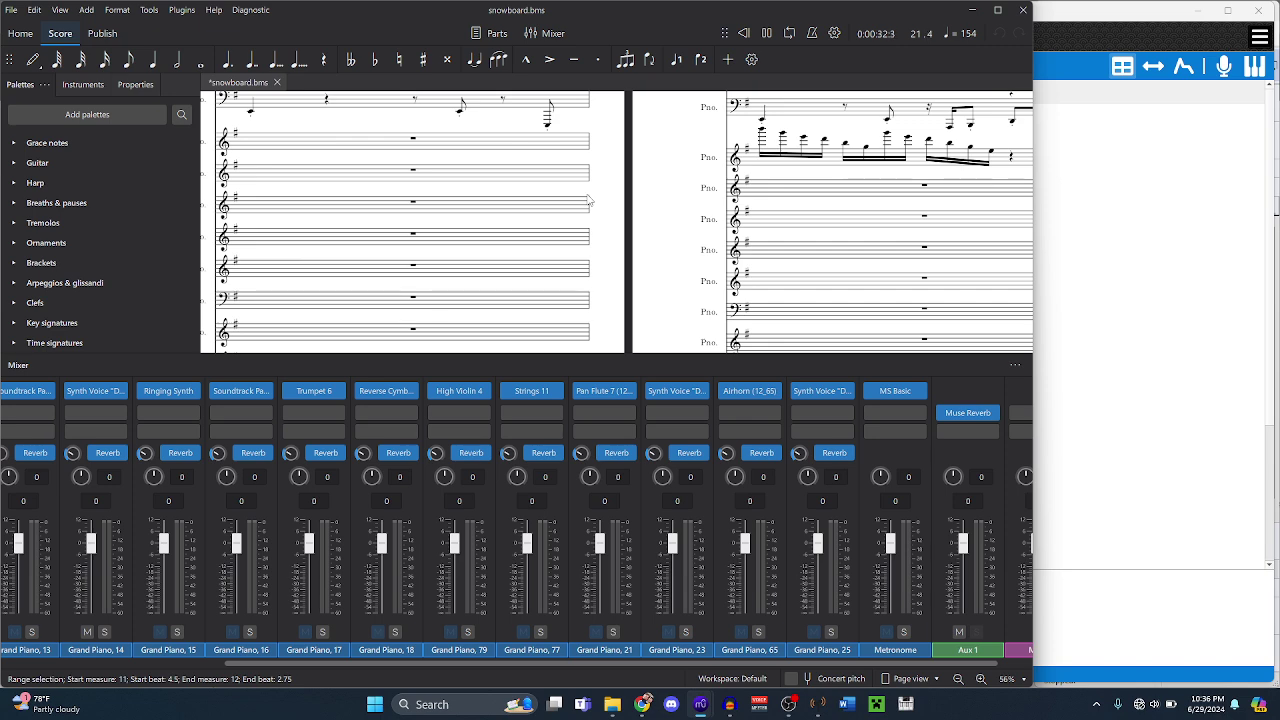
key("space")
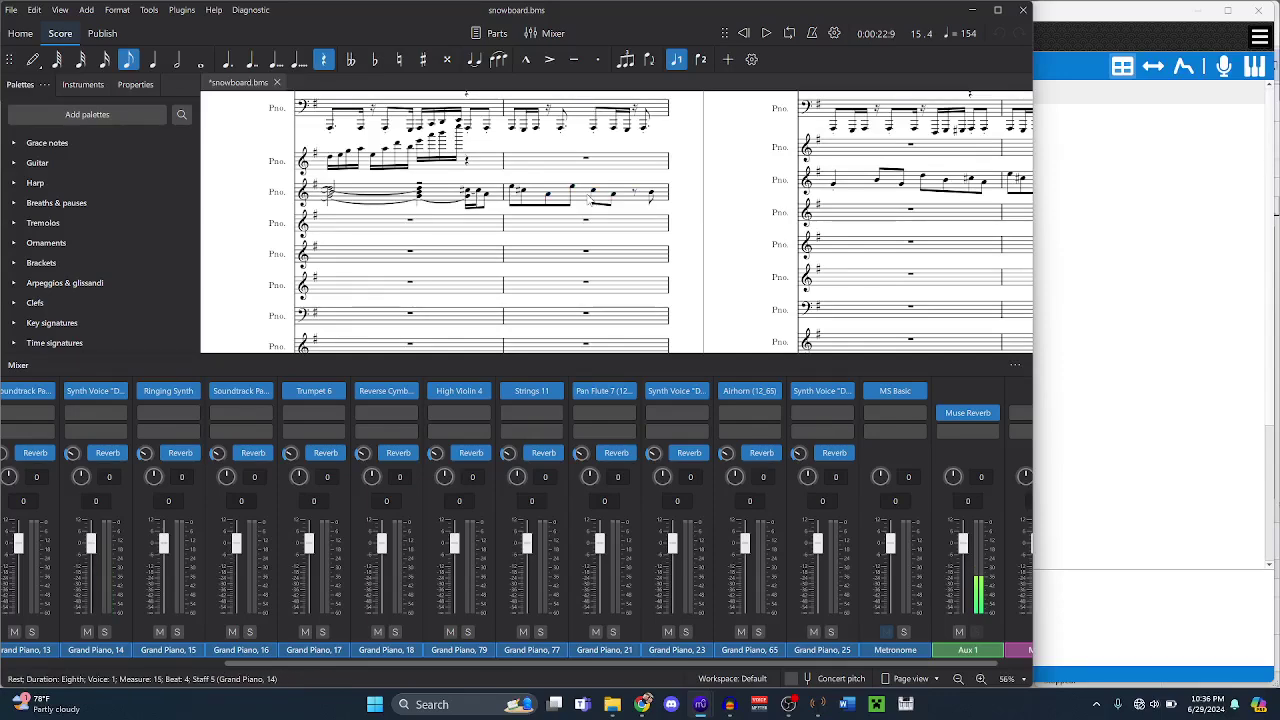
- Go through the Grand Piano, 14 staff from measure 15 to measure 41 and play its notes at beat 4 alone
key("ctrl+Right")
key("ctrl+Right")
key("ctrl+Right")
key("ctrl+Right")
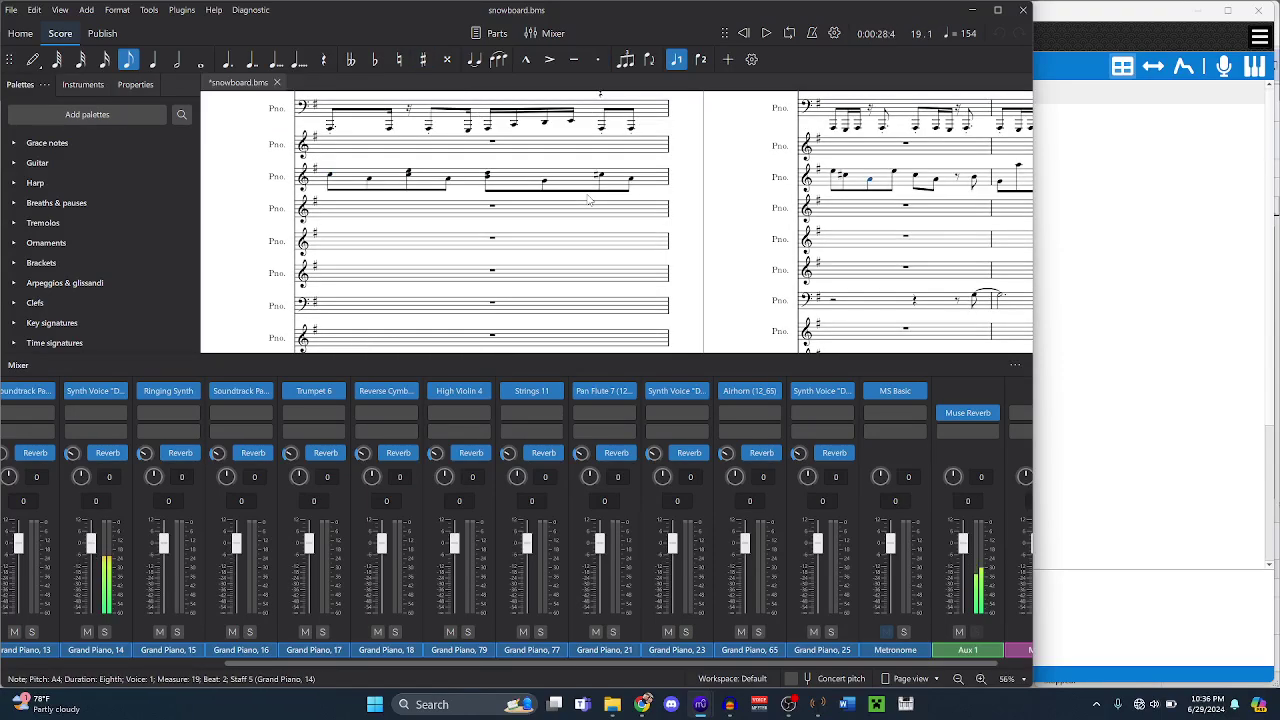
key("ctrl+Right")
key("ctrl+Right")
key("ctrl+Right")
key("ctrl+Right")
key("ctrl+Right")
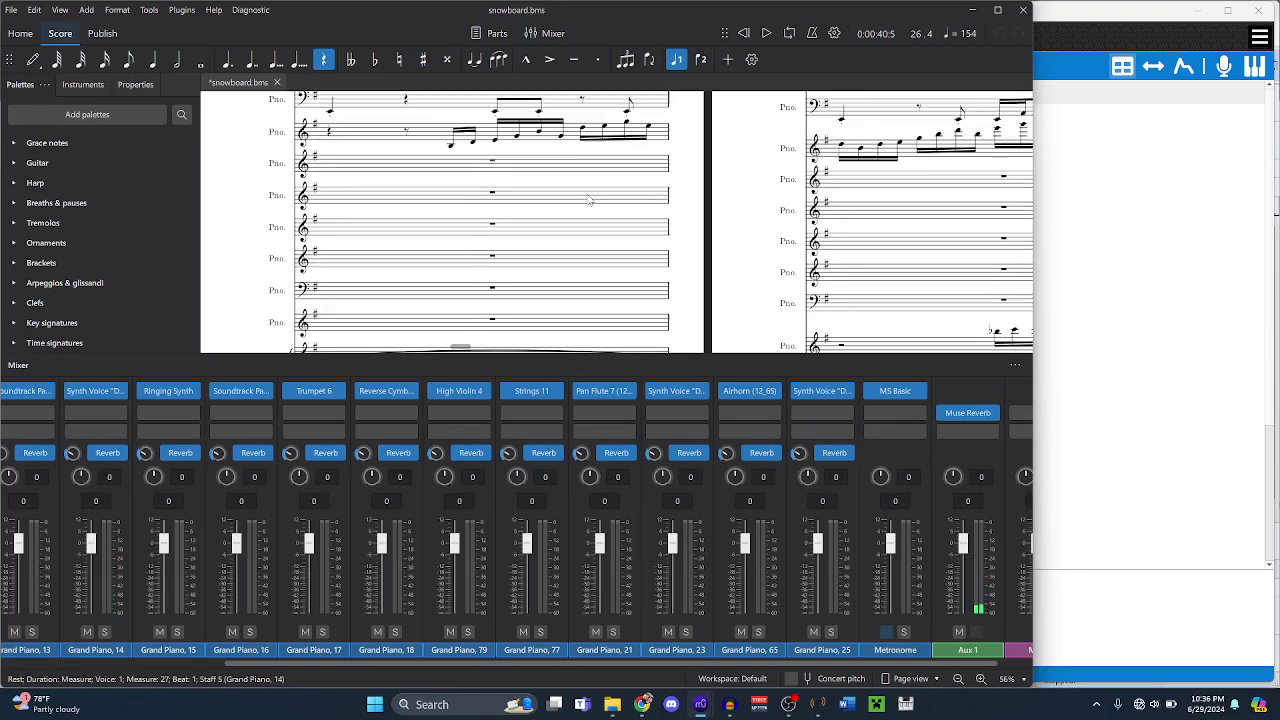
key("ctrl+Right")
key("ctrl+Right")
key("ctrl+Right")
key("ctrl+Right")
key("ctrl+Right")
key("ctrl+Right")
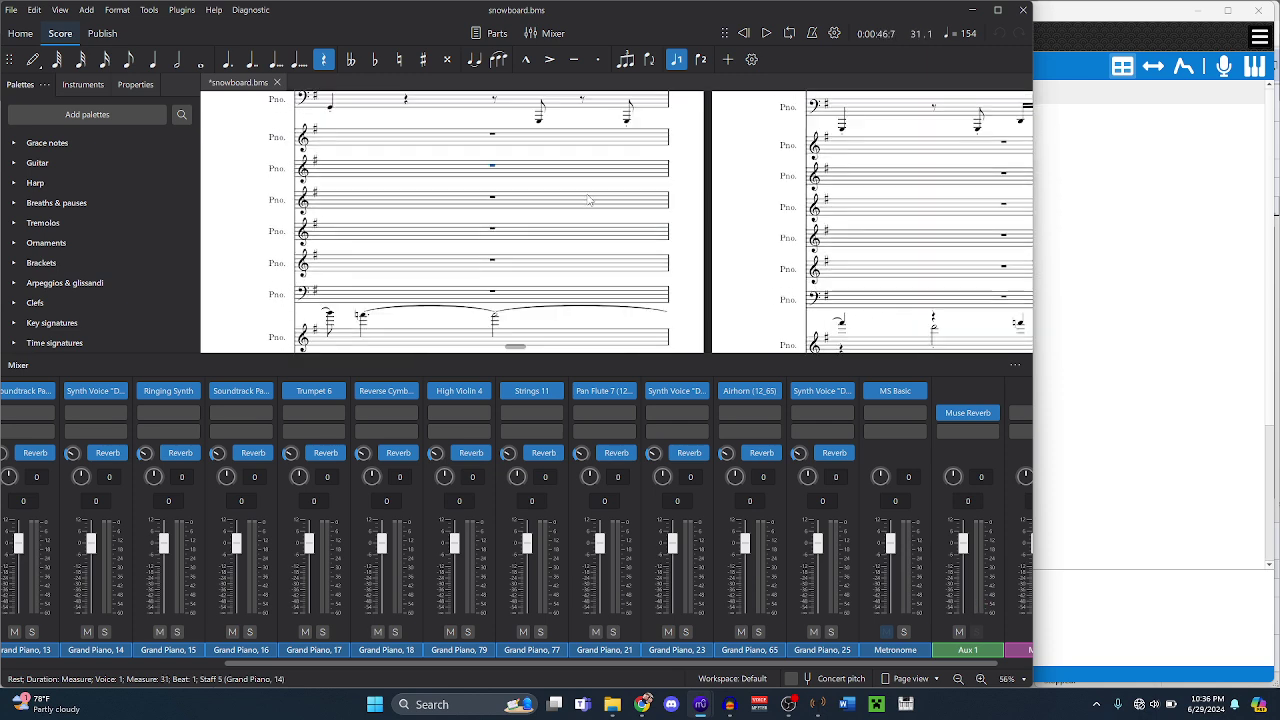
key("ctrl+Right")
key("ctrl+Right")
key("ctrl+Right")
key("ctrl+Right")
key("ctrl+Right")
key("ctrl+Right")
key("ctrl+Right")
key("ctrl+Right")
key("ctrl+Right")
key("ctrl+Right")
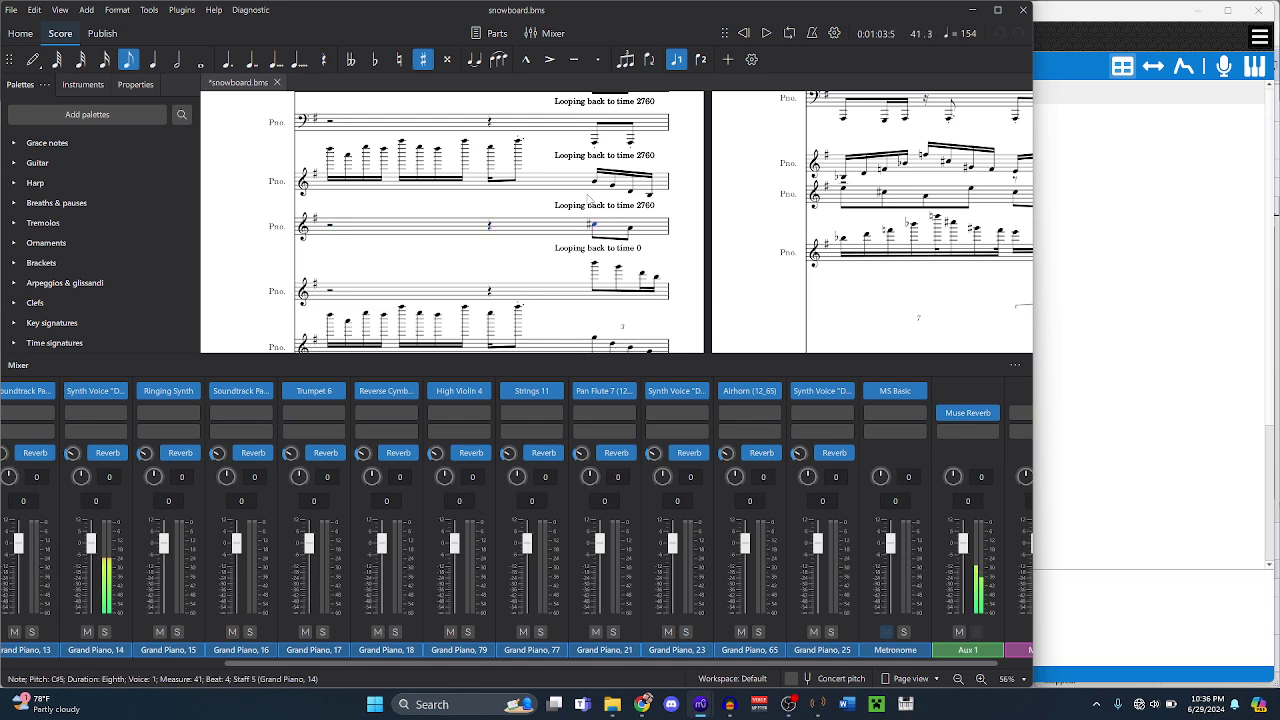
key("shift+Right")
key("space")
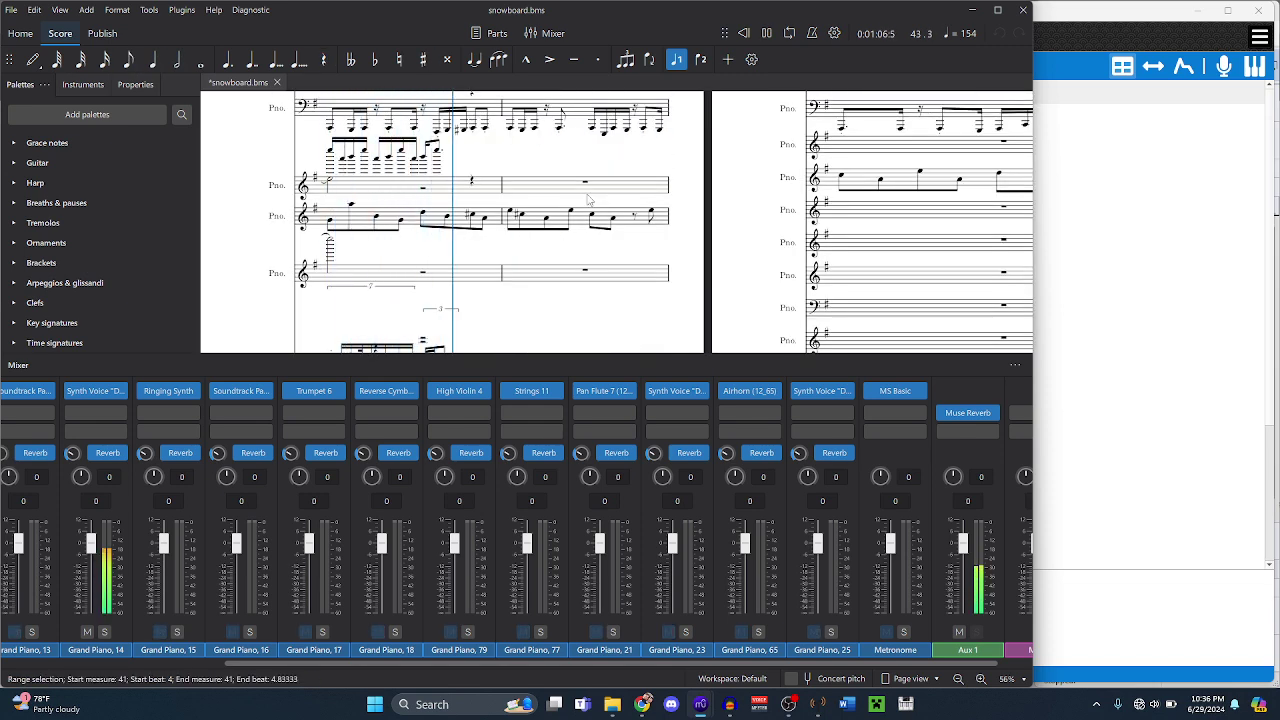
- Stop playback and go back through the Grand Piano, 14 staff to measure 1
key("space")
key("ctrl+Left")
key("ctrl+Left")
key("ctrl+Left")
key("ctrl+Left")
key("ctrl+Left")
key("ctrl+Left")
key("ctrl+Left")
key("ctrl+Left")
key("ctrl+Left")
key("ctrl+Left")
key("ctrl+Left")
key("ctrl+Left")
key("ctrl+Left")
key("ctrl+Left")
key("ctrl+Left")
key("ctrl+Left")
key("ctrl+Left")
key("ctrl+Left")
key("ctrl+Left")
key("ctrl+Left")
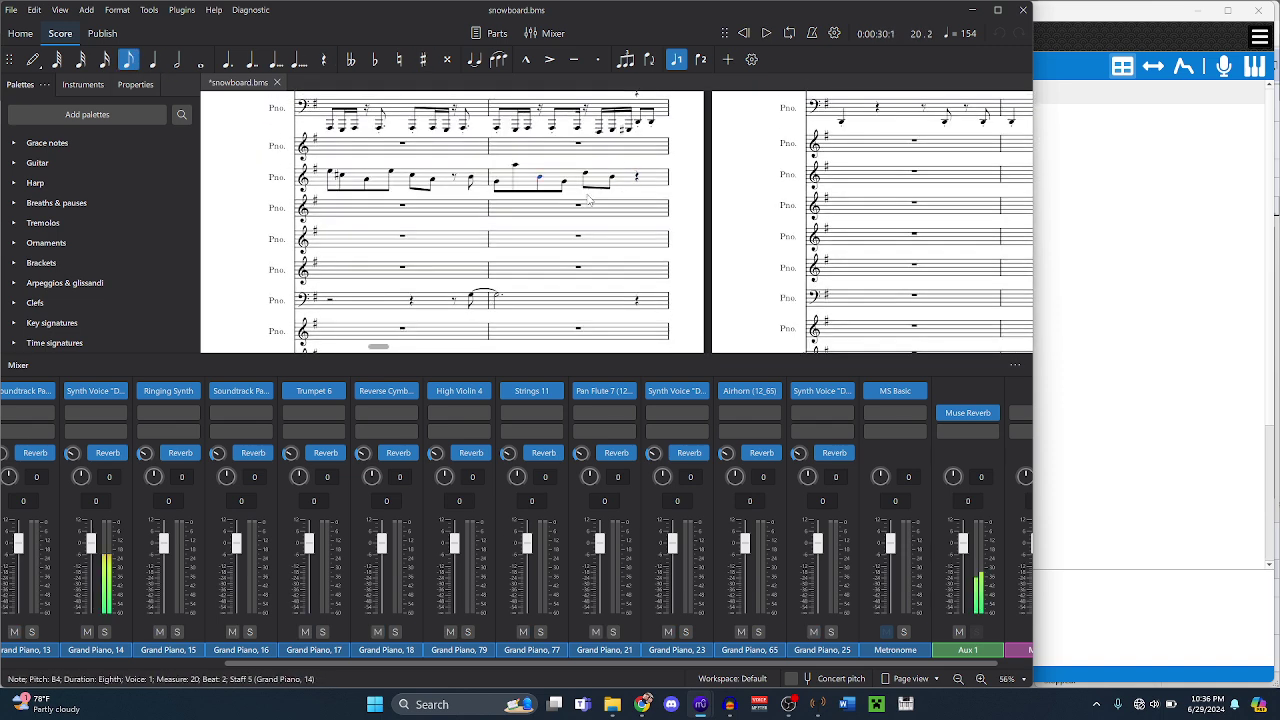
key("ctrl+Left")
key("ctrl+Left")
key("ctrl+Left")
key("ctrl+Left")
key("ctrl+Left")
key("ctrl+Left")
key("ctrl+Left")
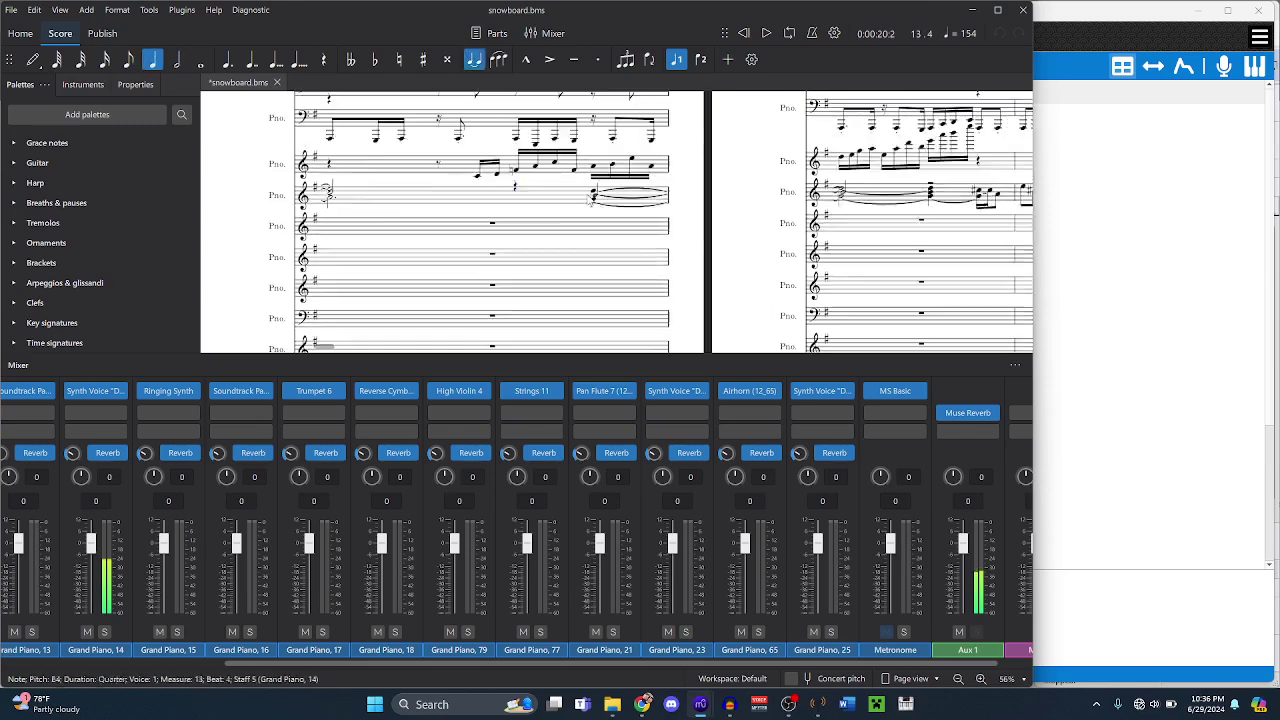
key("ctrl+Left")
key("ctrl+Left")
key("ctrl+Left")
key("ctrl+Left")
key("ctrl+Left")
key("ctrl+Left")
key("ctrl+Left")
key("ctrl+Left")
key("ctrl+Left")
key("ctrl+Left")
key("ctrl+Left")
key("ctrl+Left")
key("ctrl+Left")
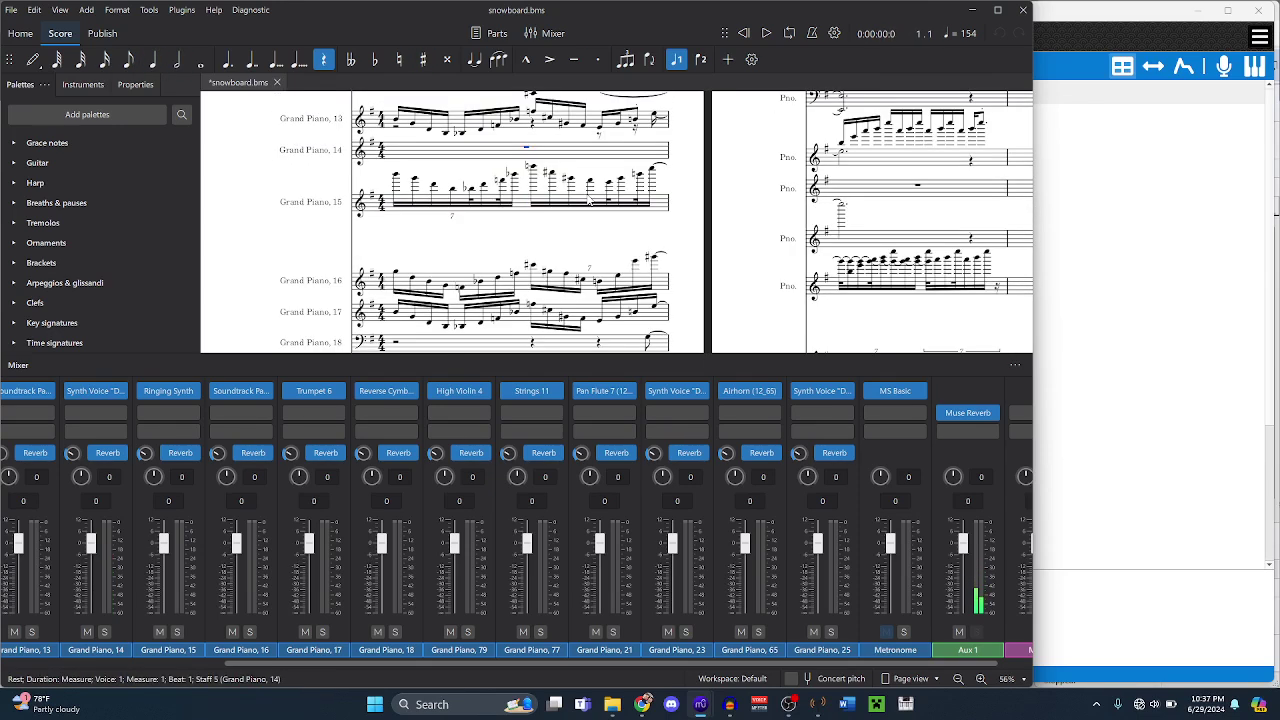
- Audition the notes of the Grand Piano, 13 staff one by one through measures 1 and 2
key("alt+Up")
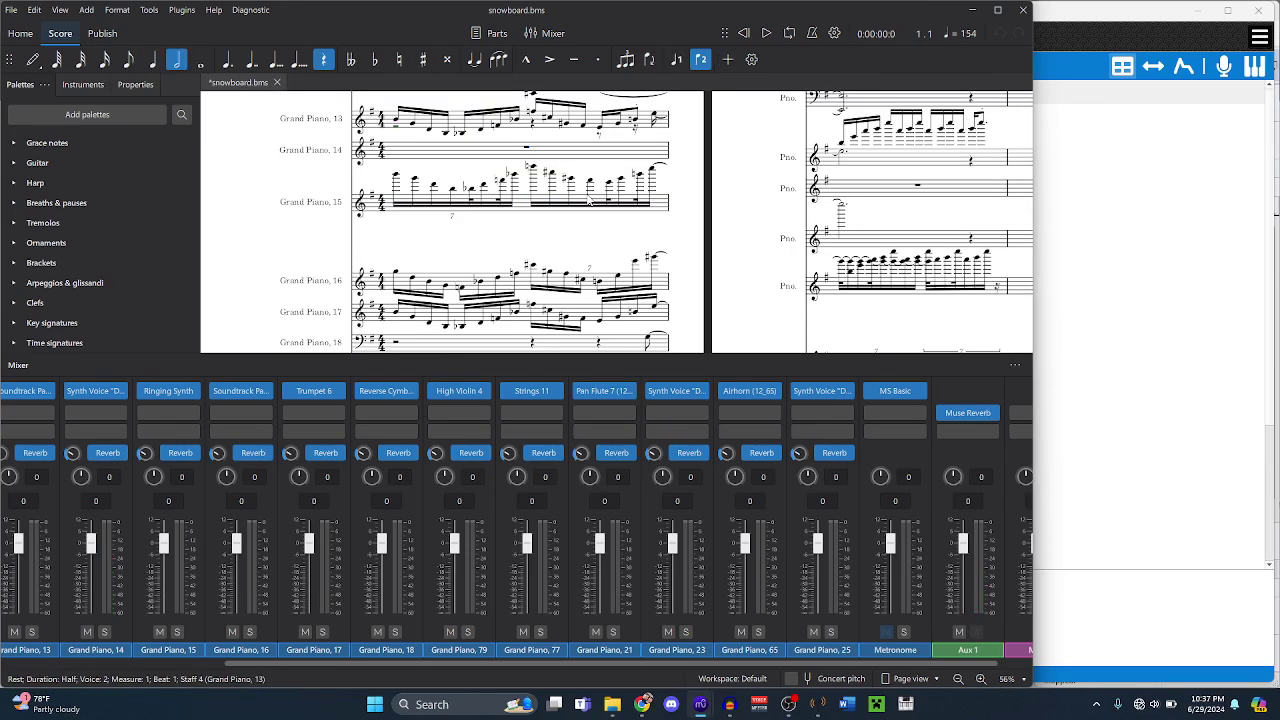
key("alt+Up")
key("Right")
key("Right")
key("Right")
key("Right")
key("Right")
key("Right")
key("Right")
key("Right")
key("Right")
key("Right")
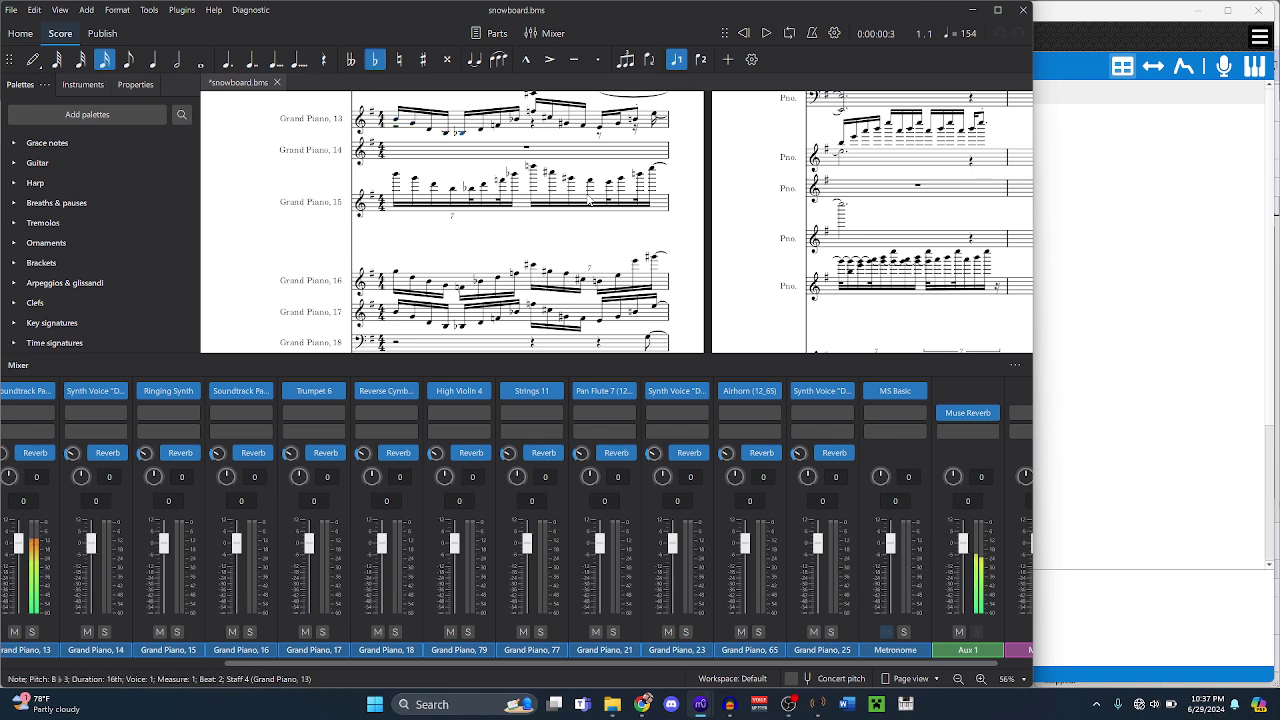
key("Right")
key("Right")
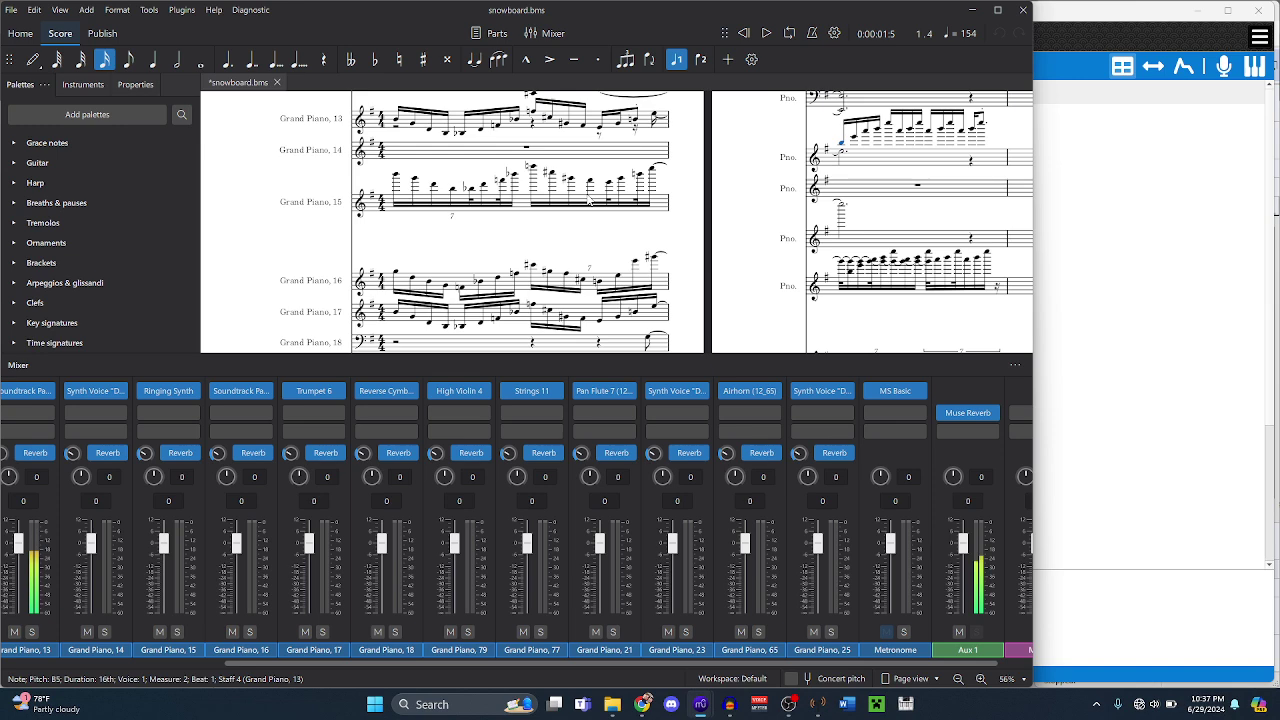
key("Right")
key("Right")
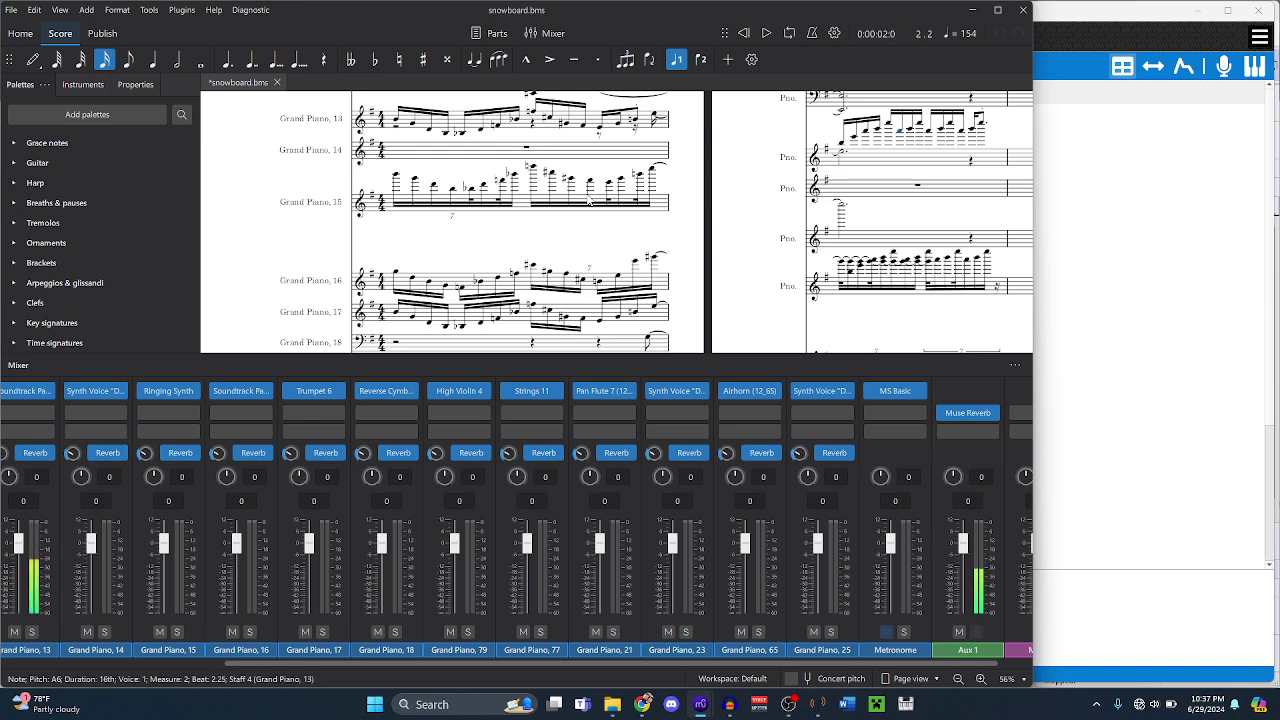
key("Right")
key("Right")
key("Right")
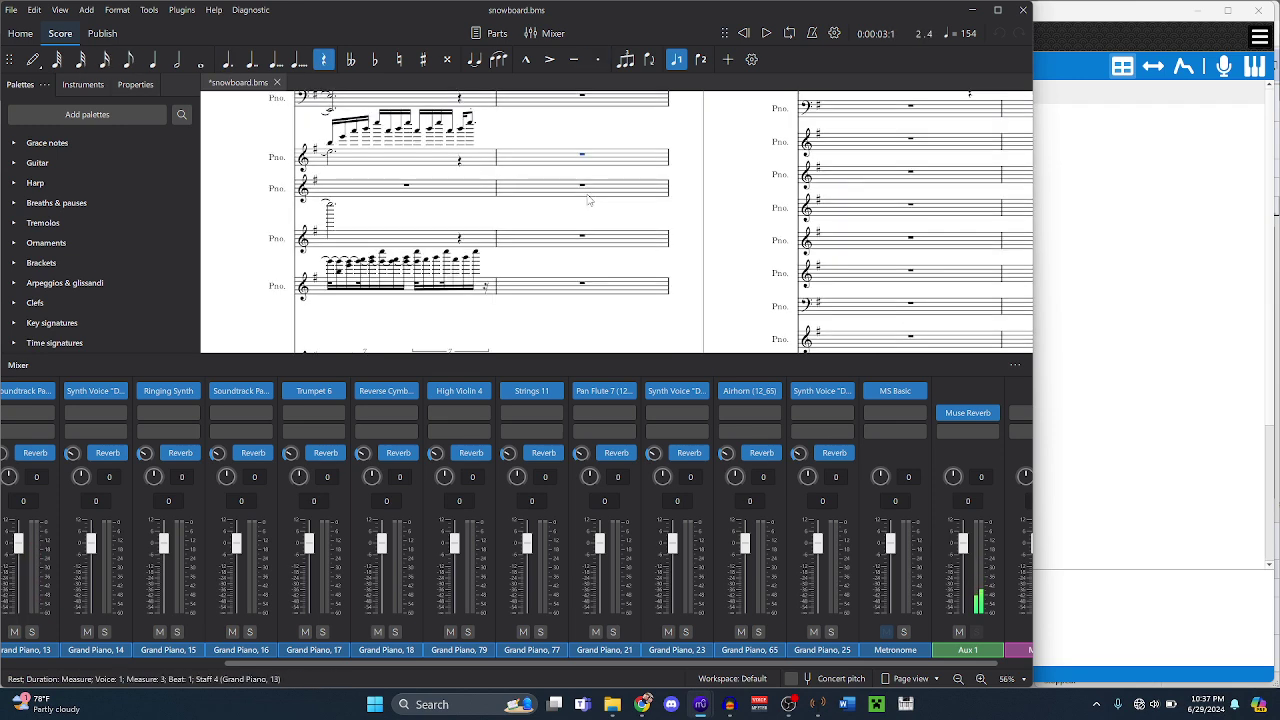
- Audition the final measure 2 notes of Grand Piano, 16 and Grand Piano, 13, and play measure 2 of Grand Piano, 13 alone
left_click(477, 256)
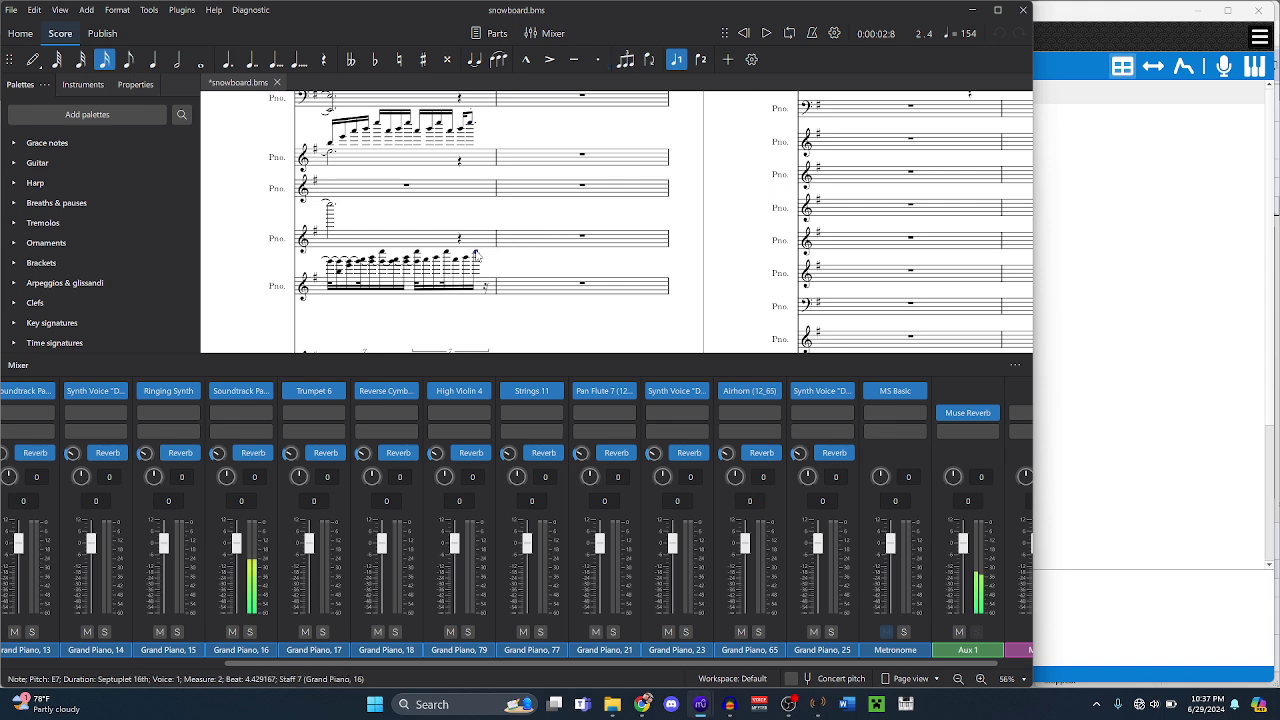
left_click(470, 124)
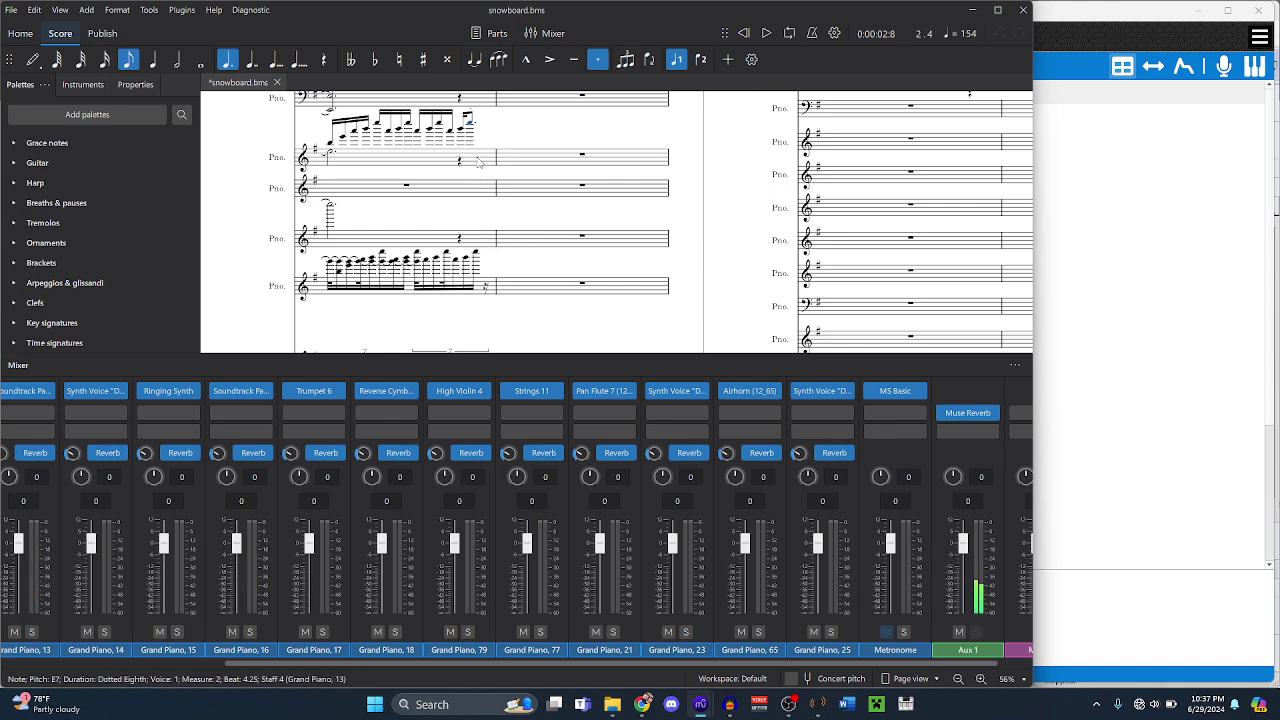
left_click(478, 161)
key("space")
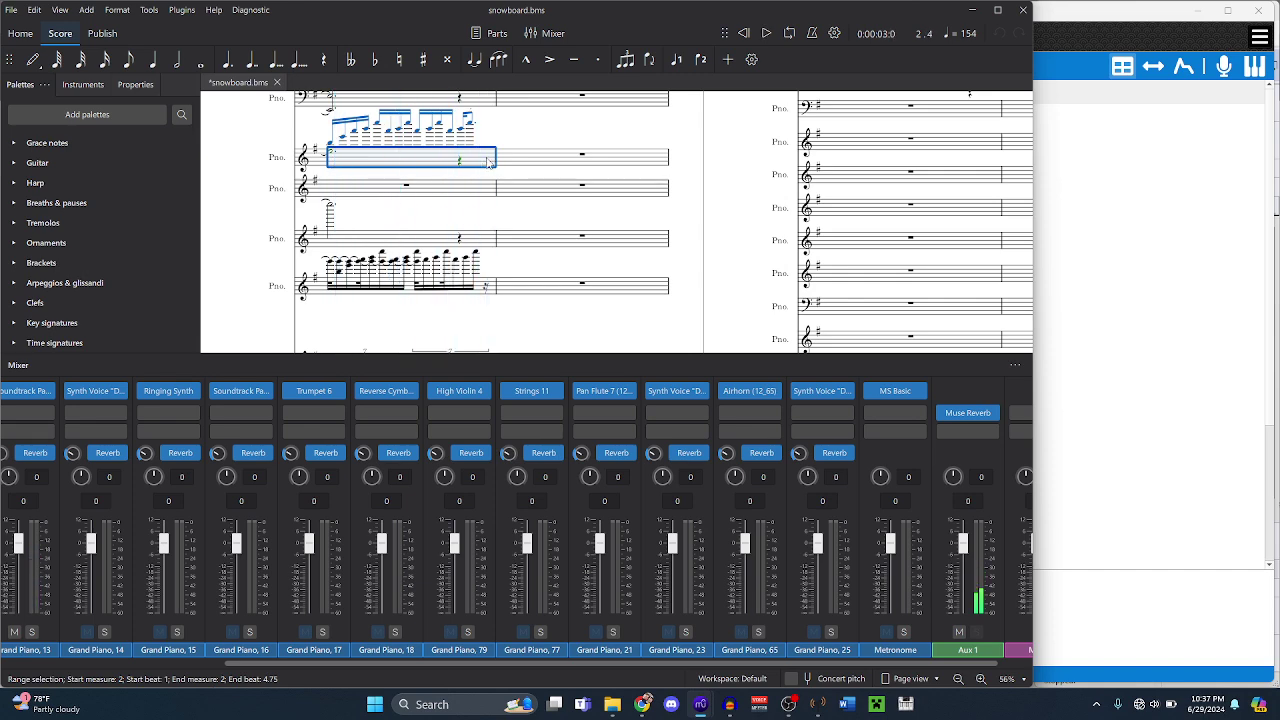
left_click(488, 162)
scroll(488, 162, "down", 3)
left_click(488, 162)
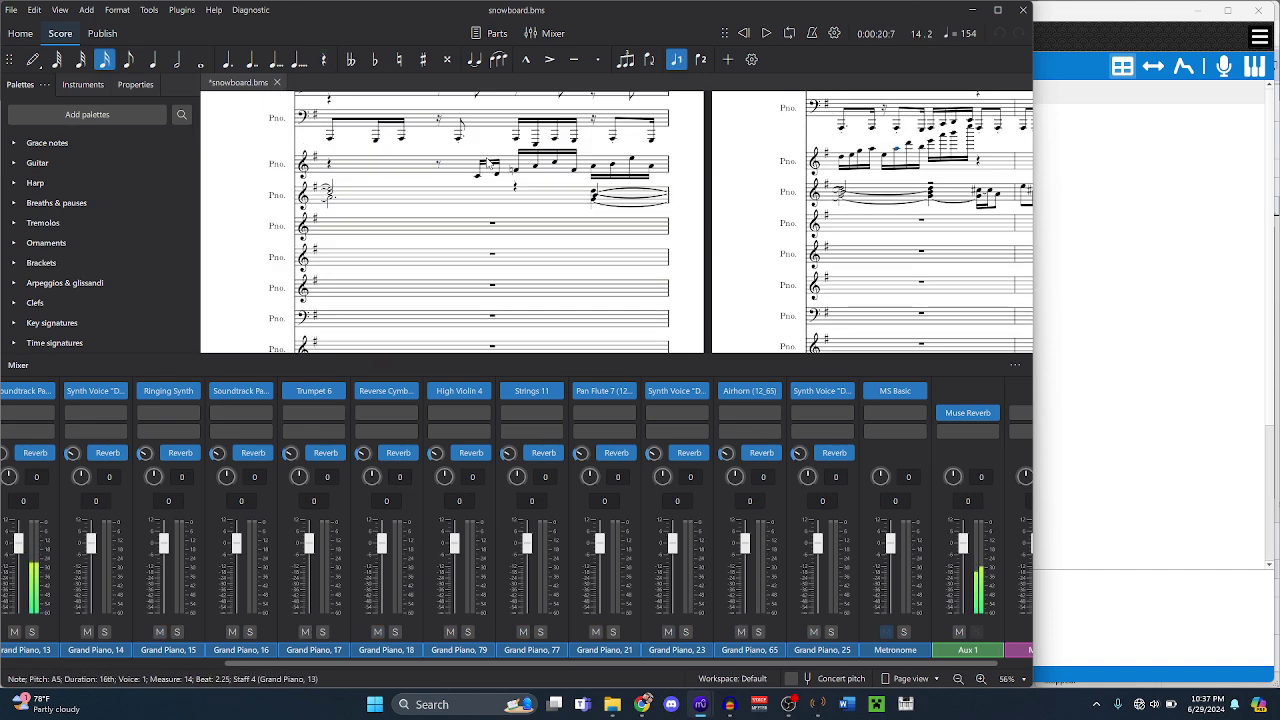
- Return to the first note of Grand Piano, 13 in measure 1 and play the opening with all parts
key("ctrl+Left")
key("ctrl+Left")
key("ctrl+Left")
key("ctrl+Left")
key("ctrl+Left")
key("ctrl+Left")
key("ctrl+Left")
key("ctrl+Left")
key("ctrl+Left")
key("ctrl+Left")
key("ctrl+Left")
key("ctrl+Left")
key("ctrl+Left")
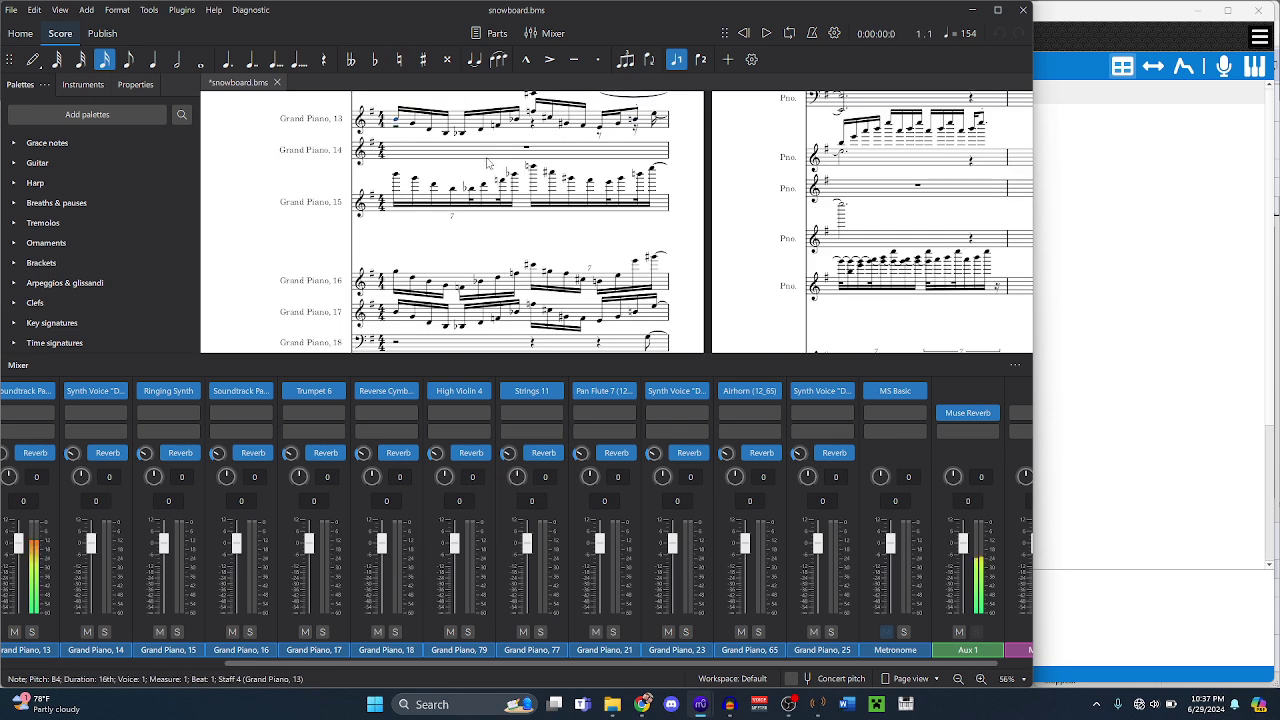
key("space")
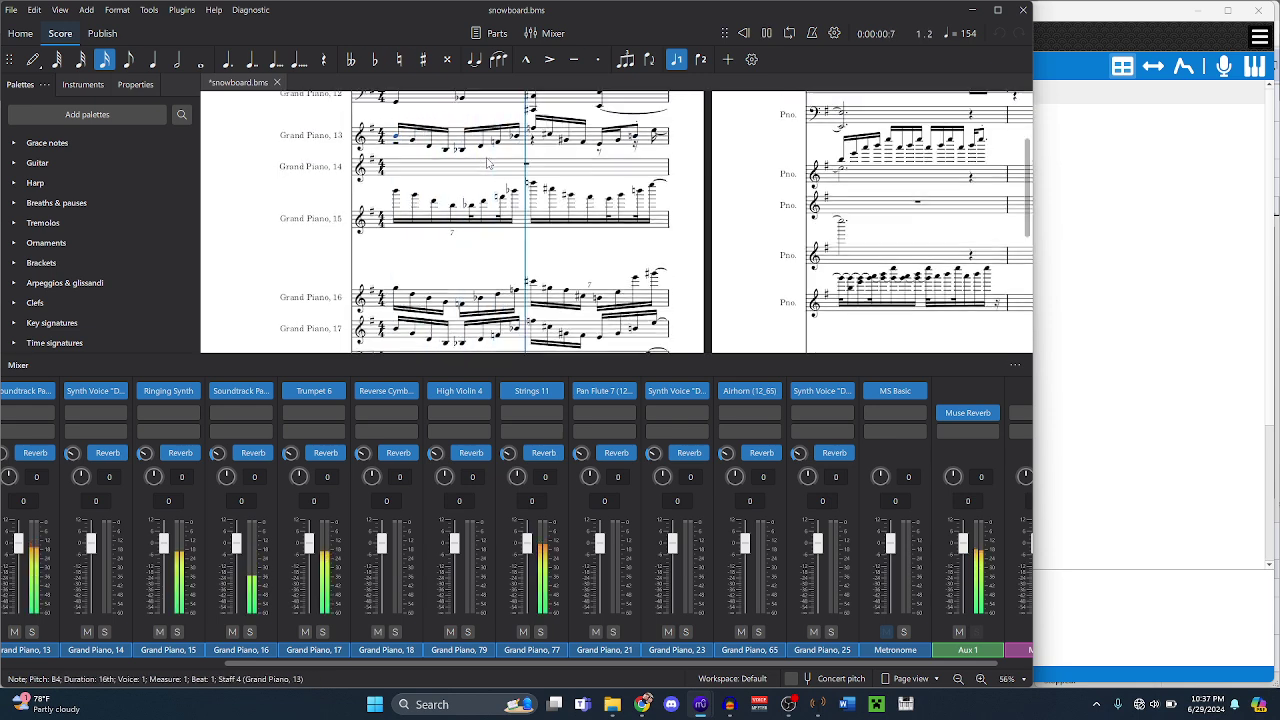
key("space")
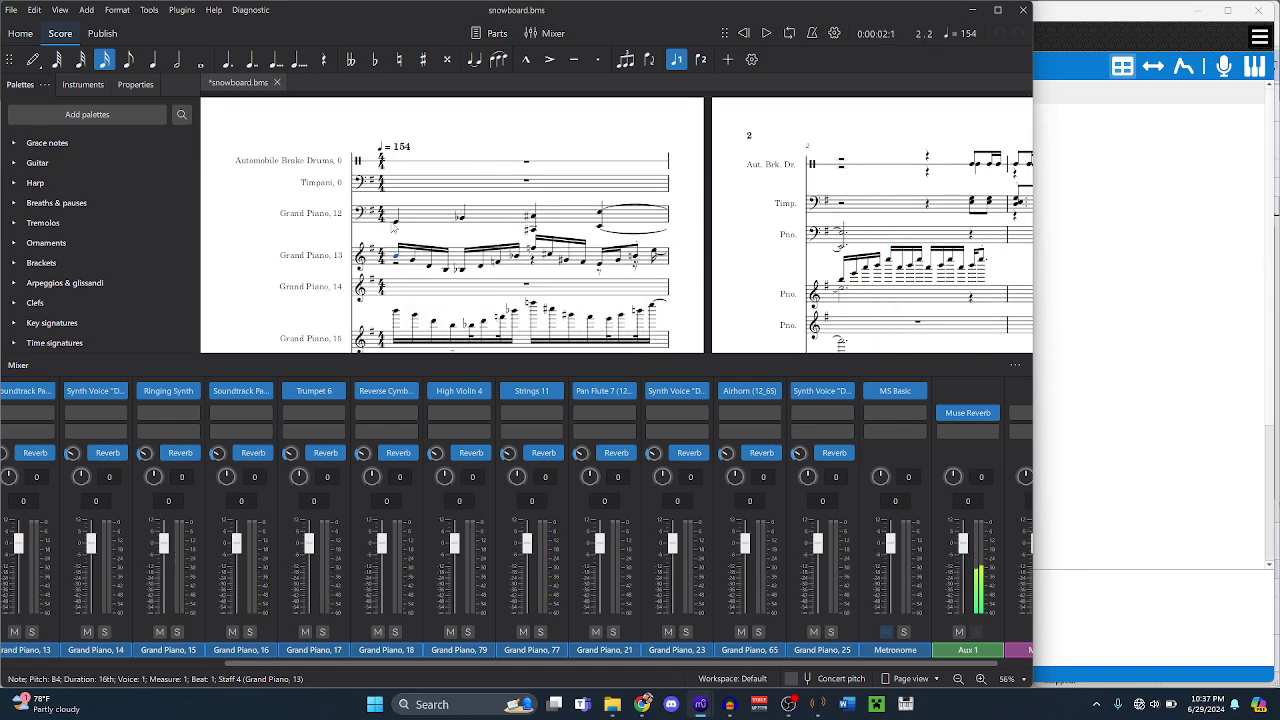
- Audition the measure 1 notes of Grand Piano, 12, select the measure and play that part alone
key("alt+Up")
key("Right")
key("Right")
key("Right")
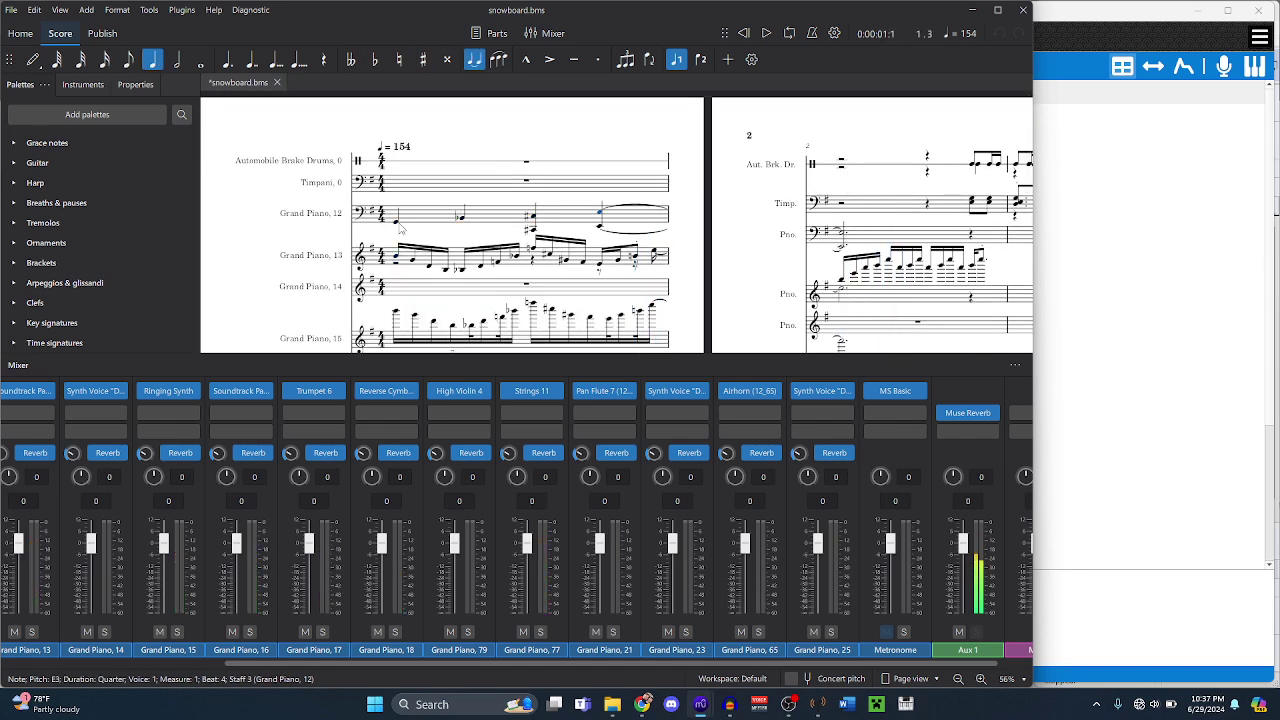
key("Left")
key("Left")
key("Left")
key("ctrl+shift+Right")
key("space")
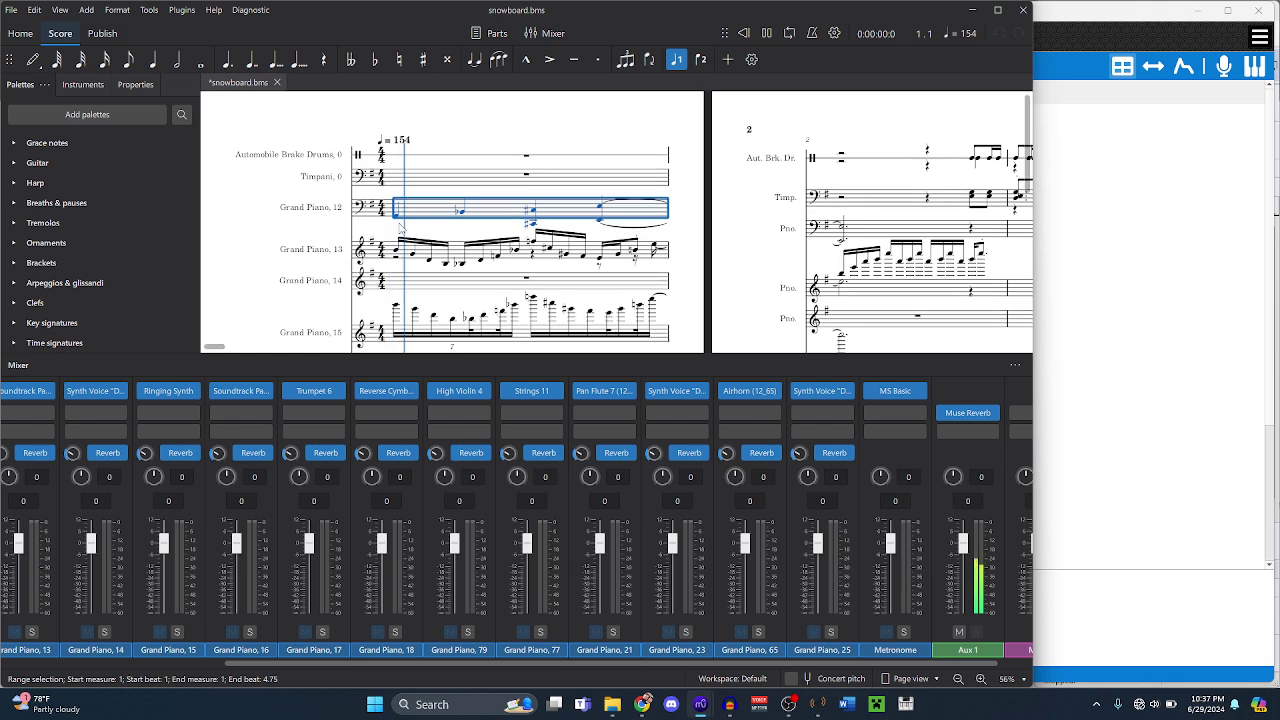
- Switch to the new score setup, search the instruments for "bass synth" and add Bass Synthesizer to the score
mouse_move(700, 704)
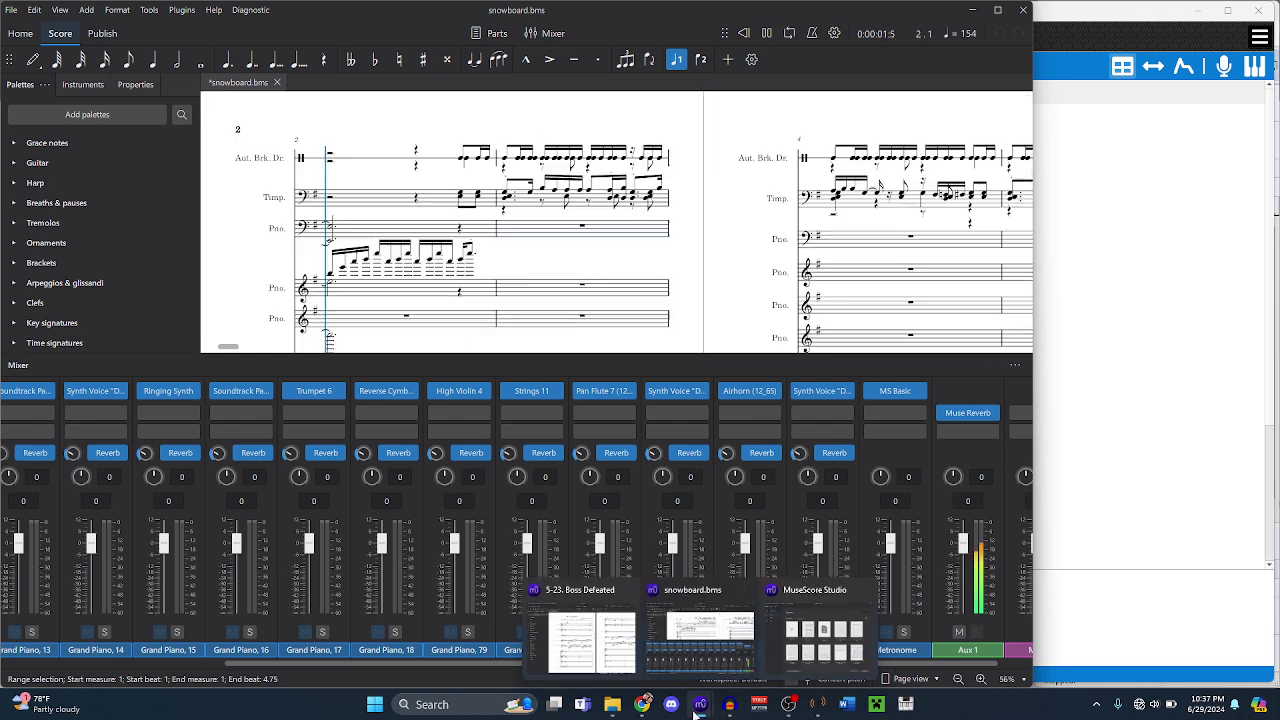
left_click(796, 632)
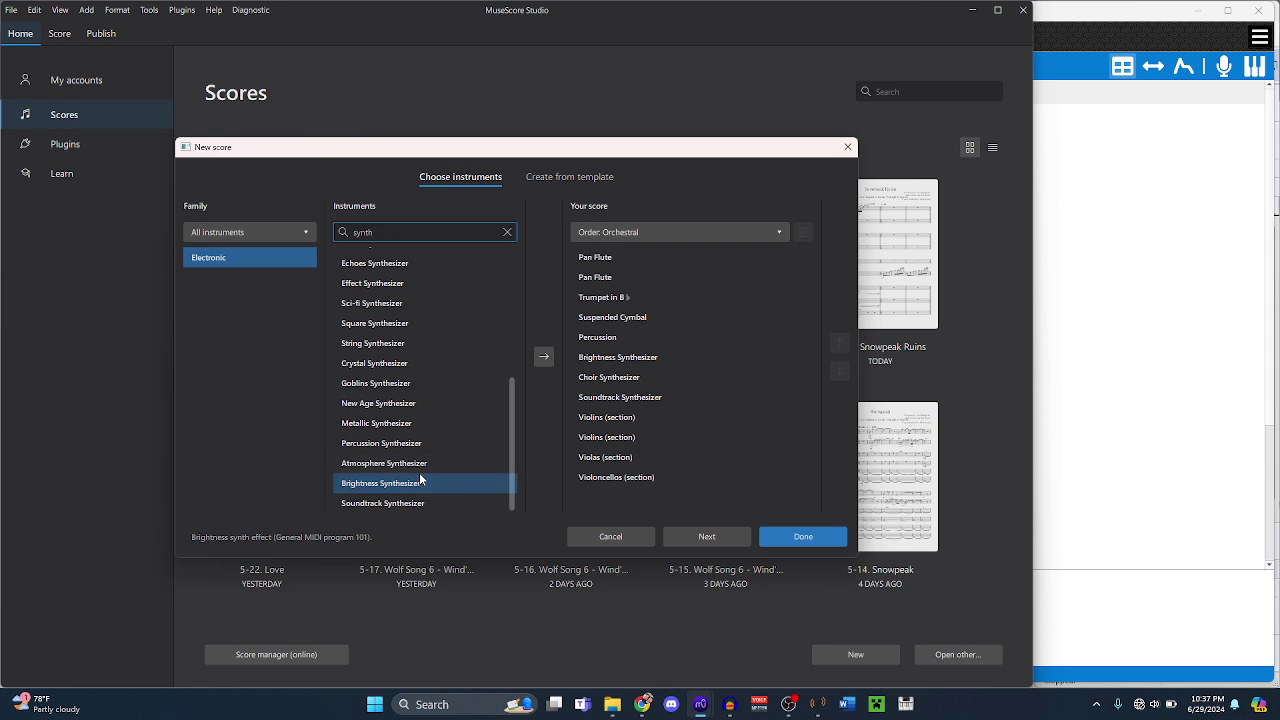
scroll(420, 475, "up", 5)
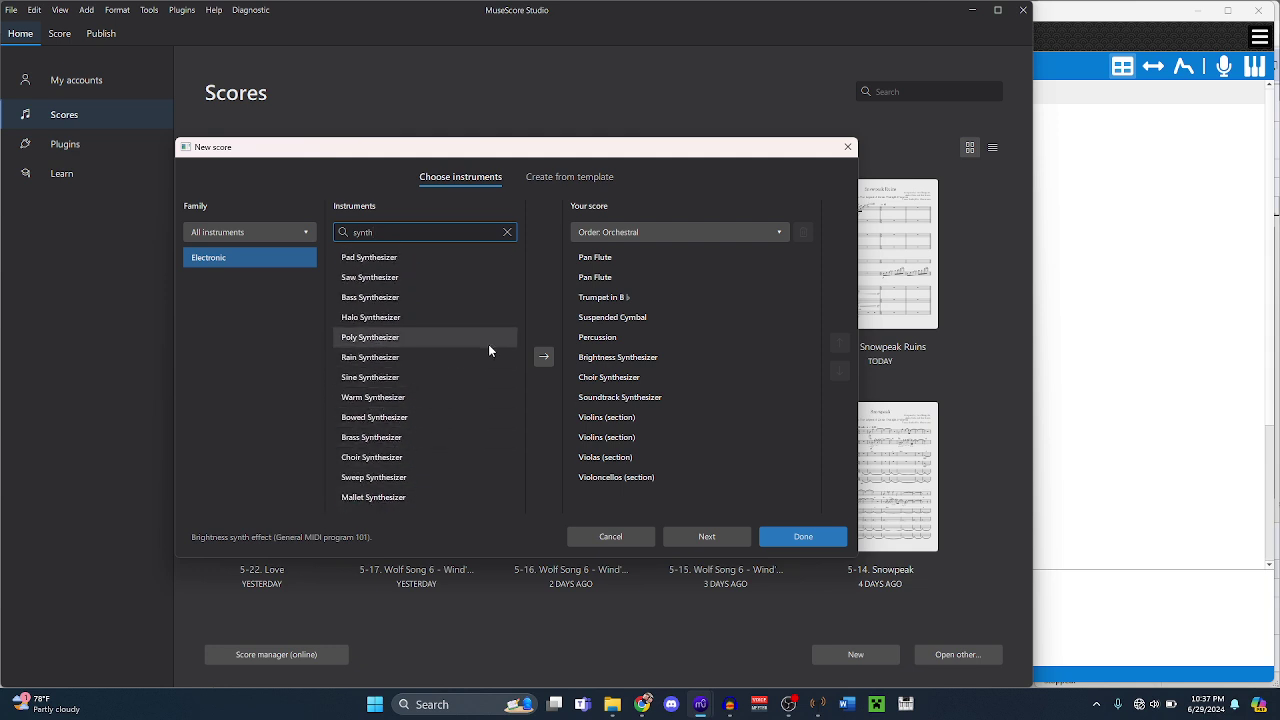
key("ctrl+a")
type("bass")
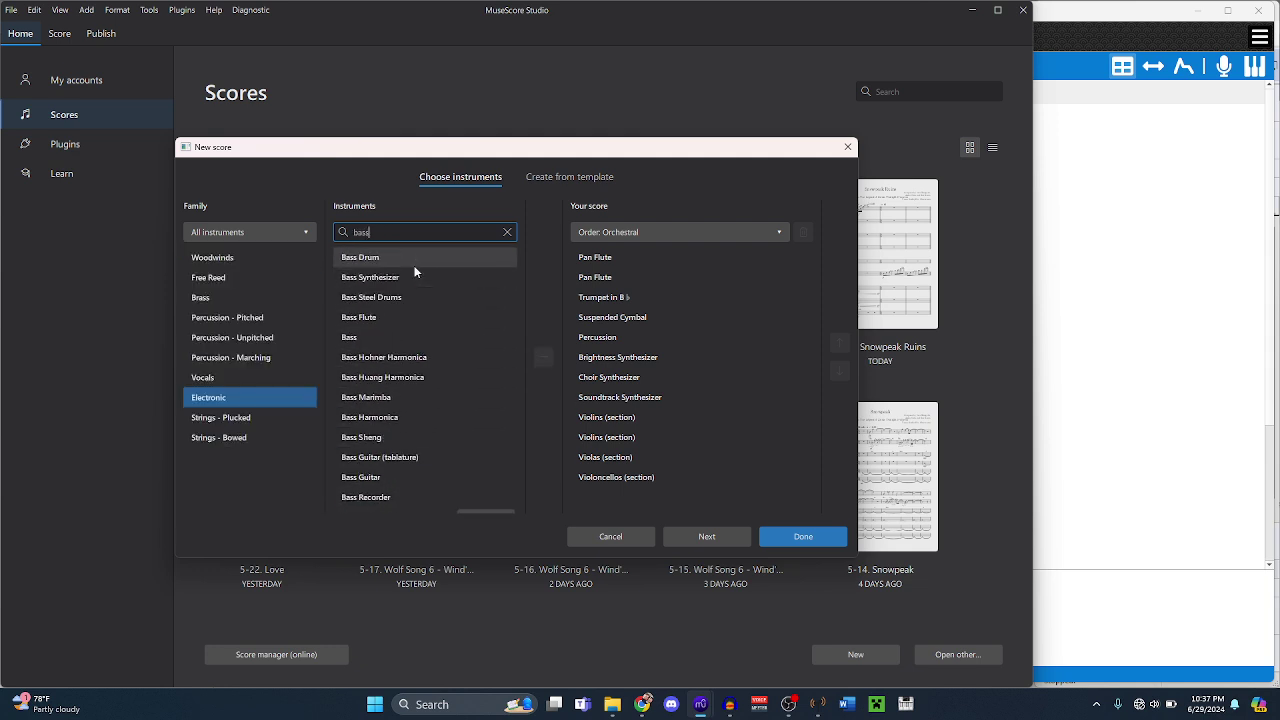
type(" synth")
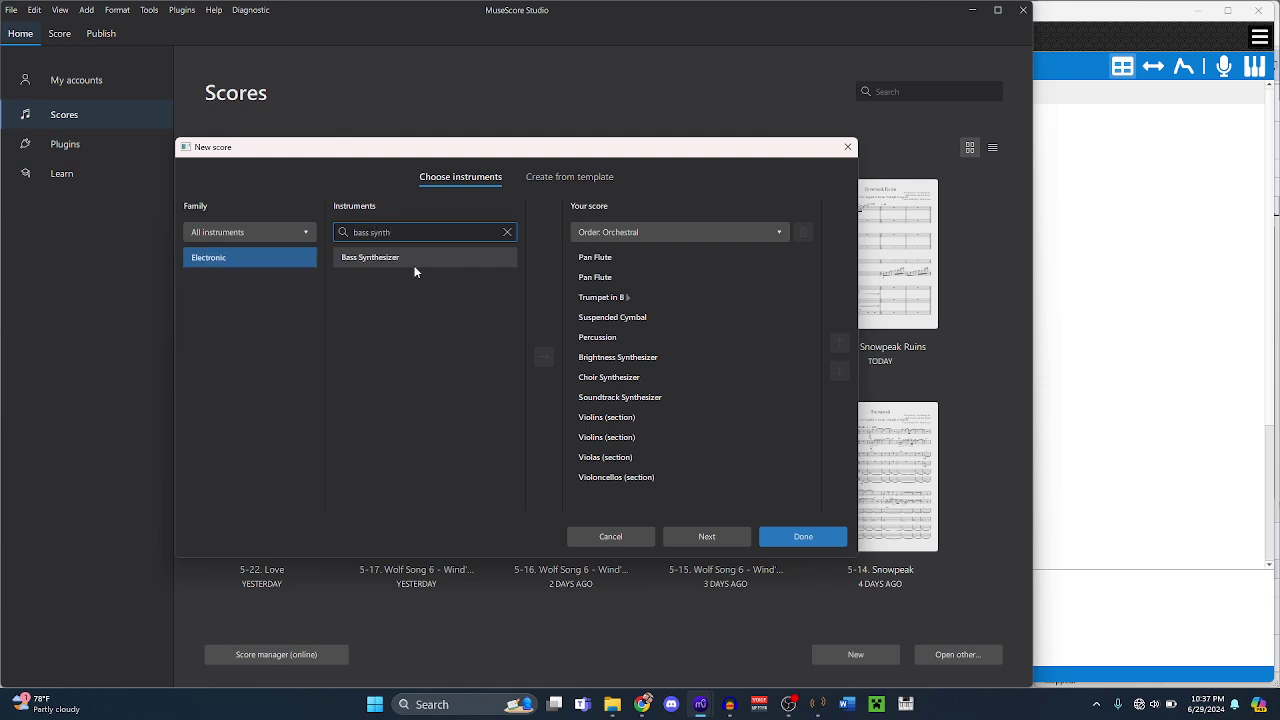
left_click(415, 262)
left_click(543, 358)
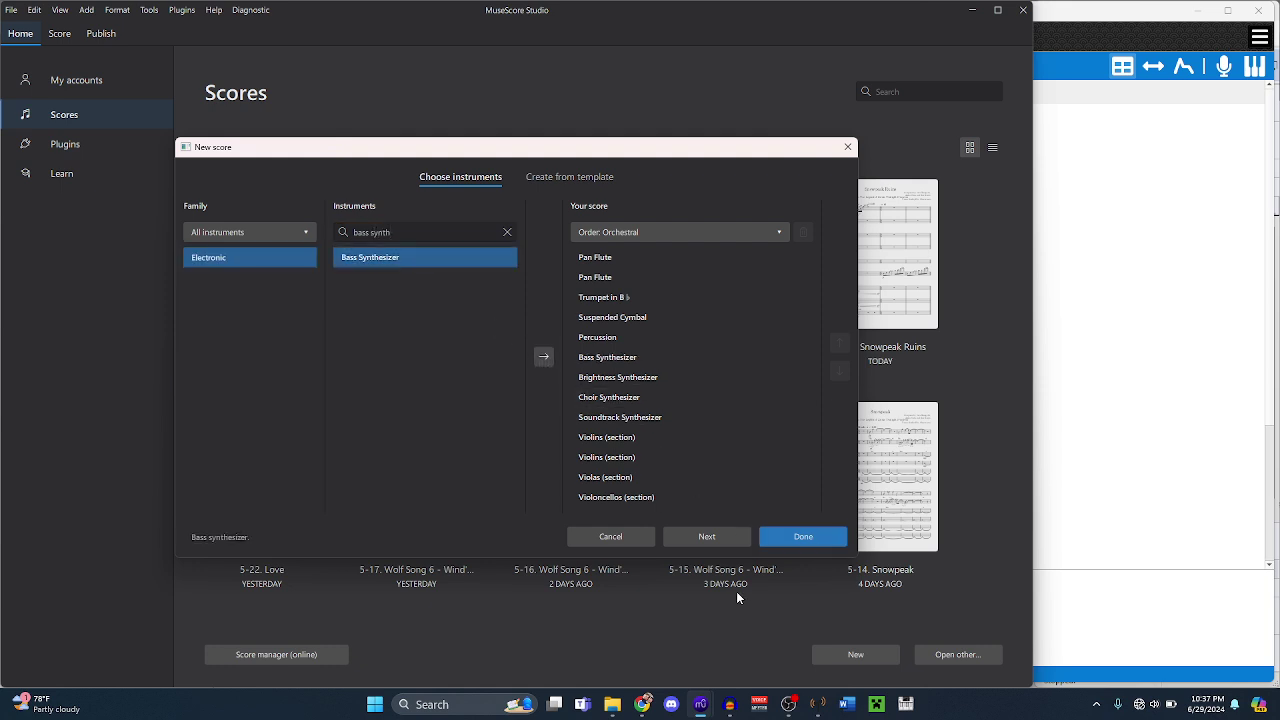
- Return to the playing snowboard.bms score, raise the Grand Piano, 12 volume to 11.3 dB and stop playback
mouse_move(700, 704)
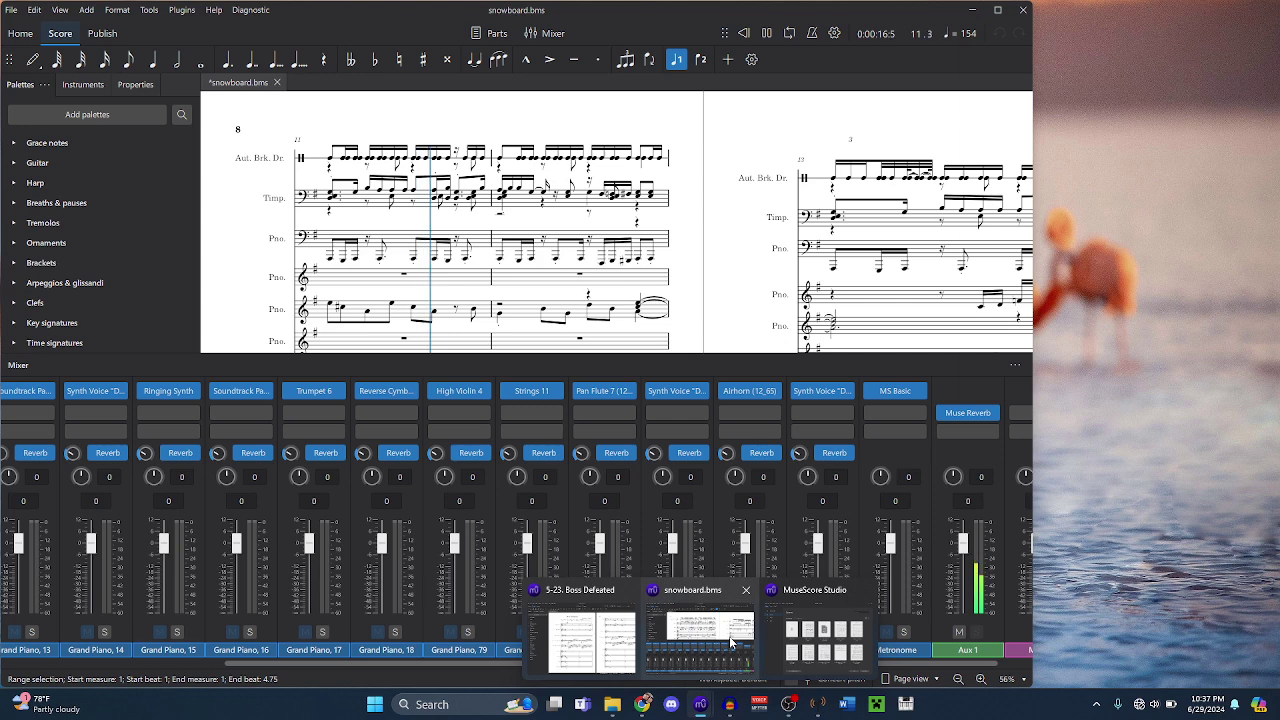
left_click(729, 636)
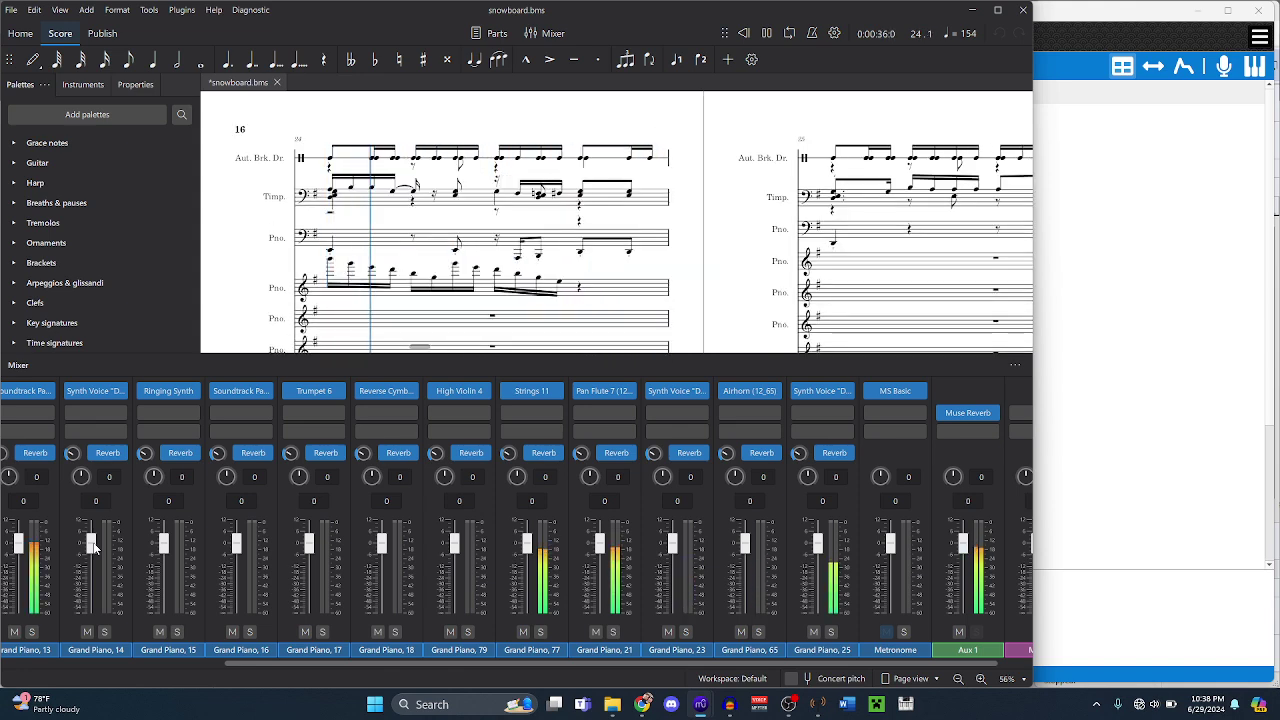
left_click_drag(93, 547, 90, 529)
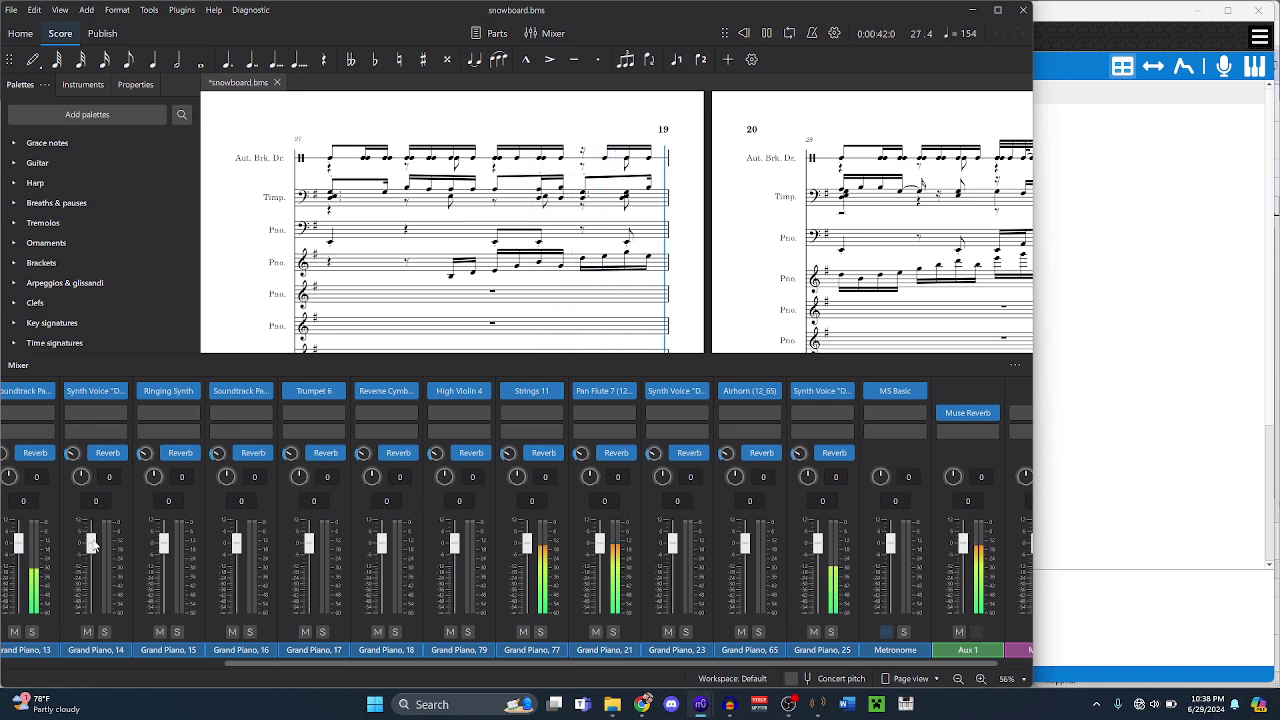
left_click_drag(381, 662, 202, 618)
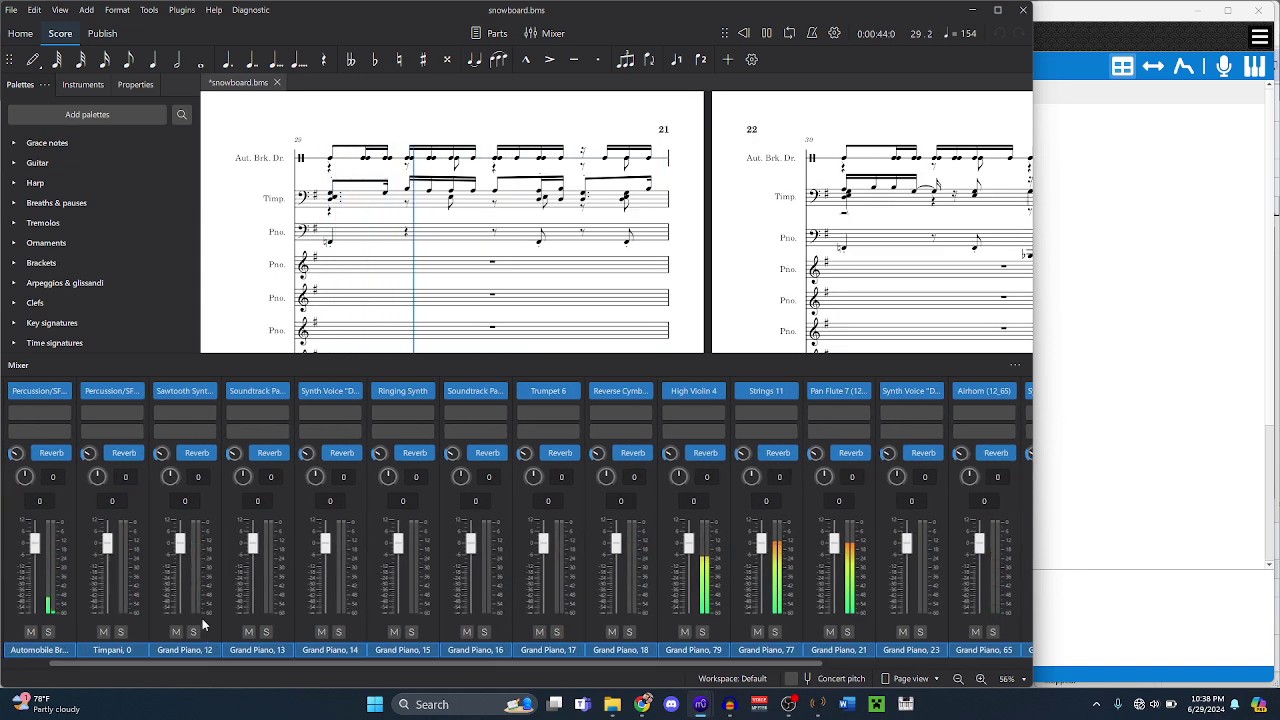
left_click_drag(181, 545, 180, 519)
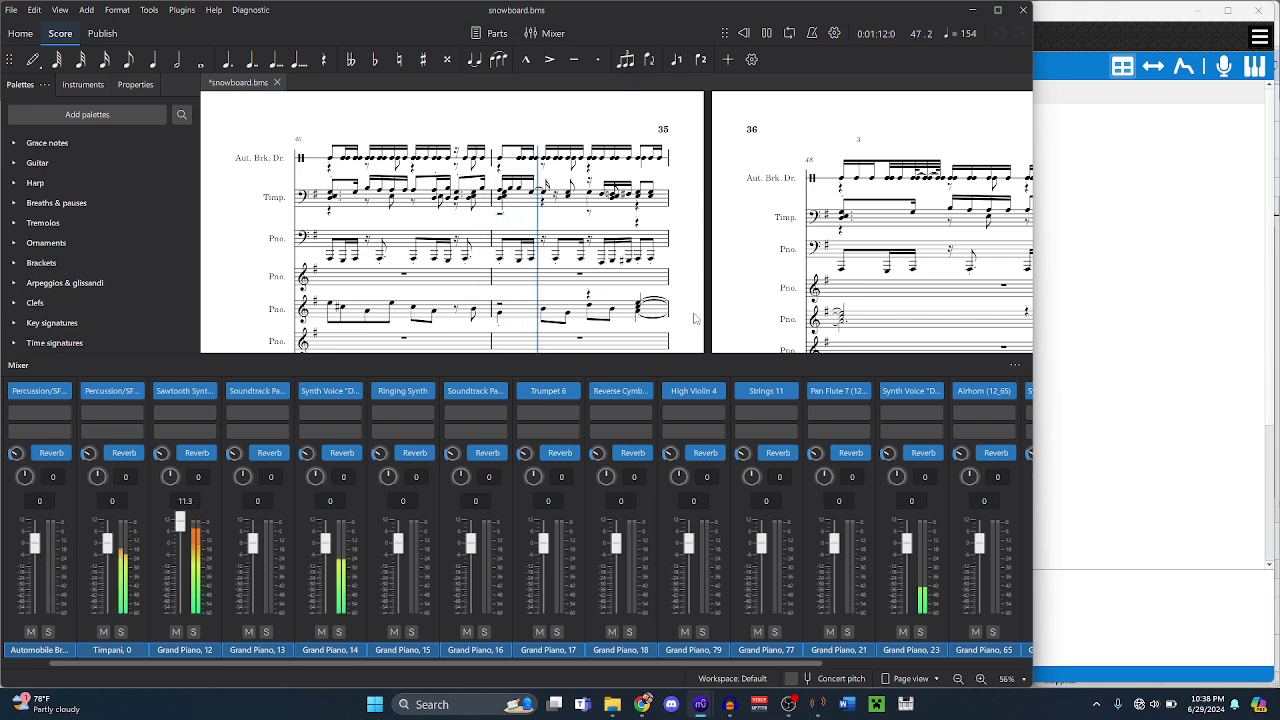
mouse_move(702, 712)
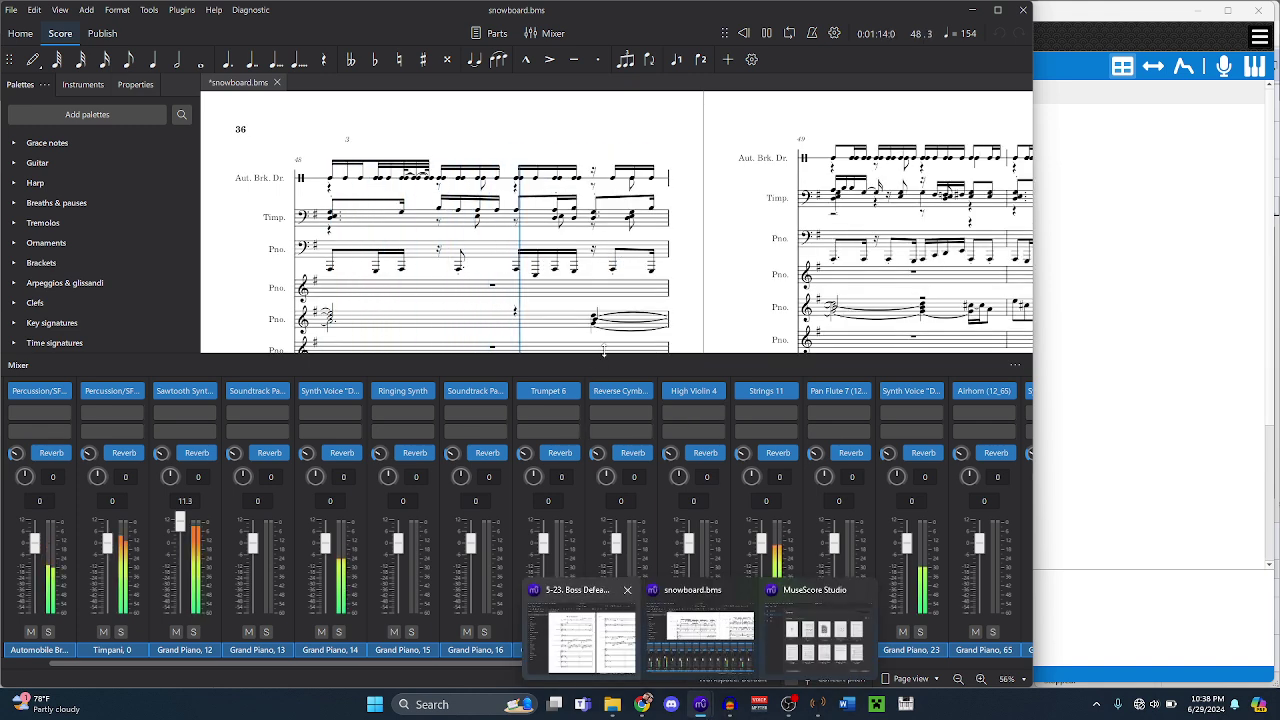
key("space")
- Select the Timpani passage from beat 4 of measure 2 through measure 4 and play that part alone
scroll(624, 311, "up", 15)
scroll(624, 311, "up", 15)
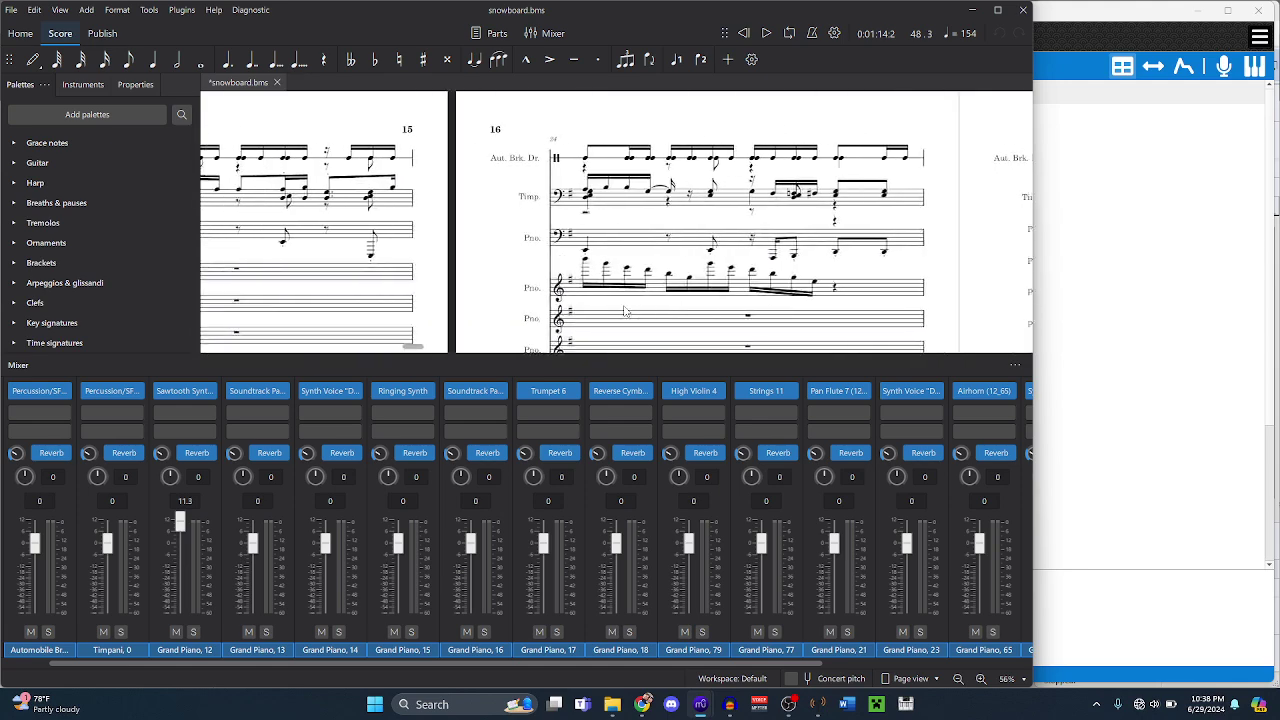
scroll(623, 311, "down", 3)
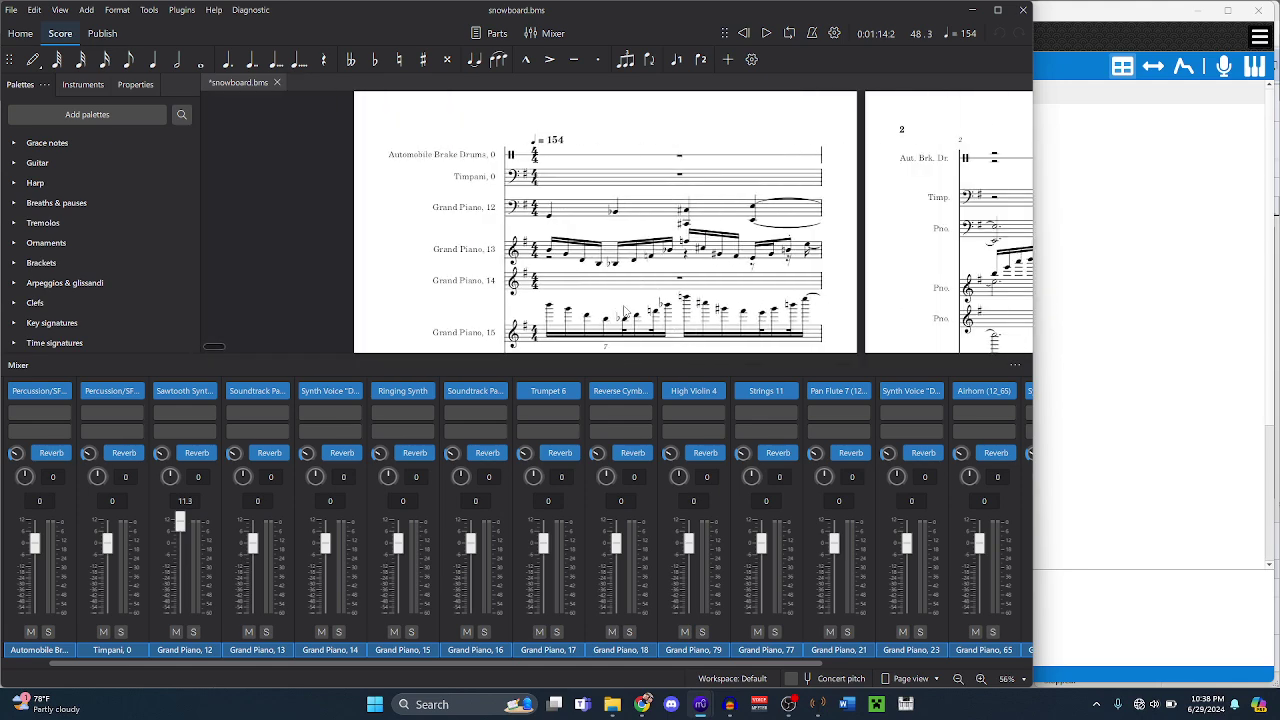
left_click(687, 180)
key("Right")
key("Right")
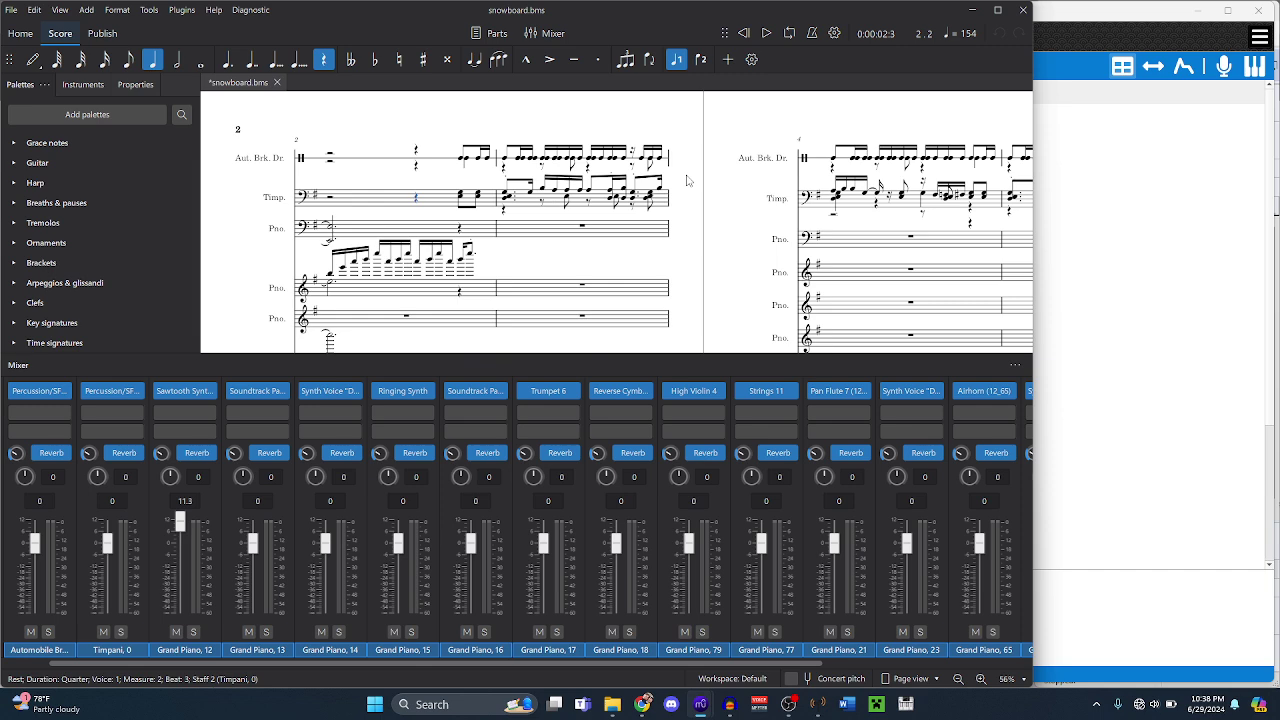
key("Right")
key("ctrl+shift+Right")
key("ctrl+shift+Right")
key("ctrl+shift+Right")
key("space")
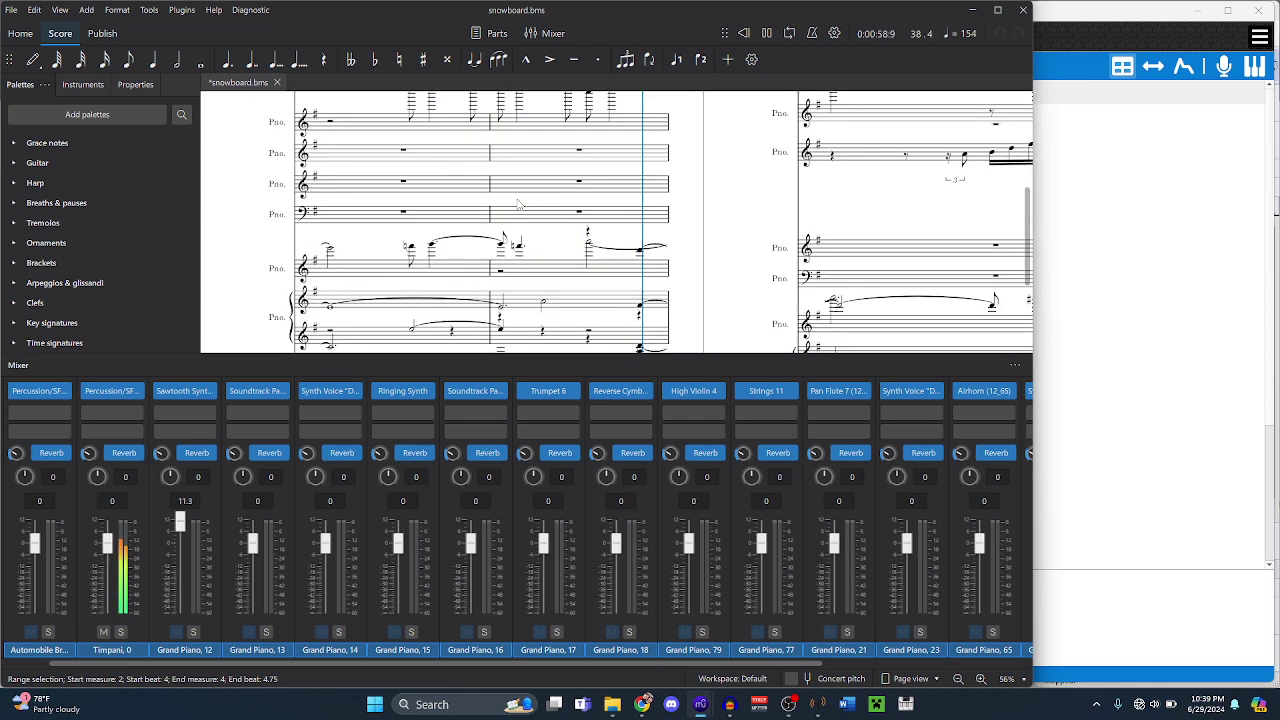
scroll(518, 204, "down", 3)
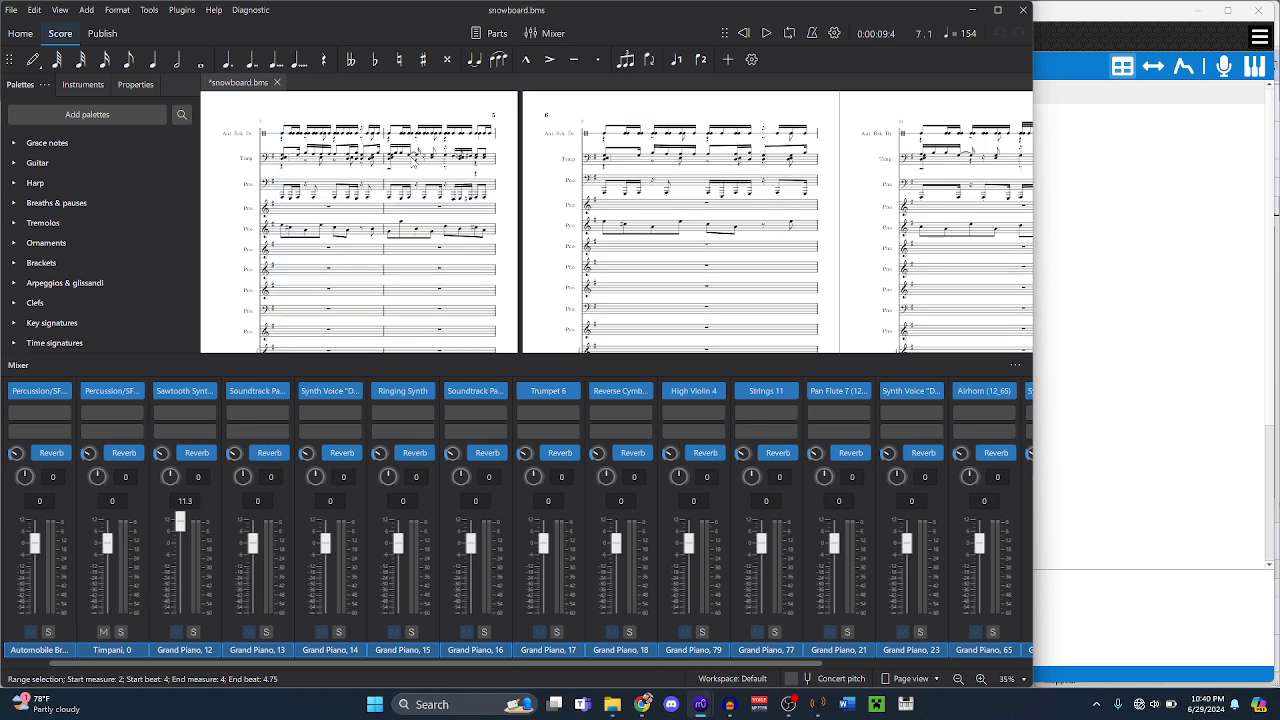
key("space")
- Audition the Timpani notes from beat 4 of measure 2 to beat 2 of measure 3, including the individual chord notes
scroll(411, 162, "up", 5)
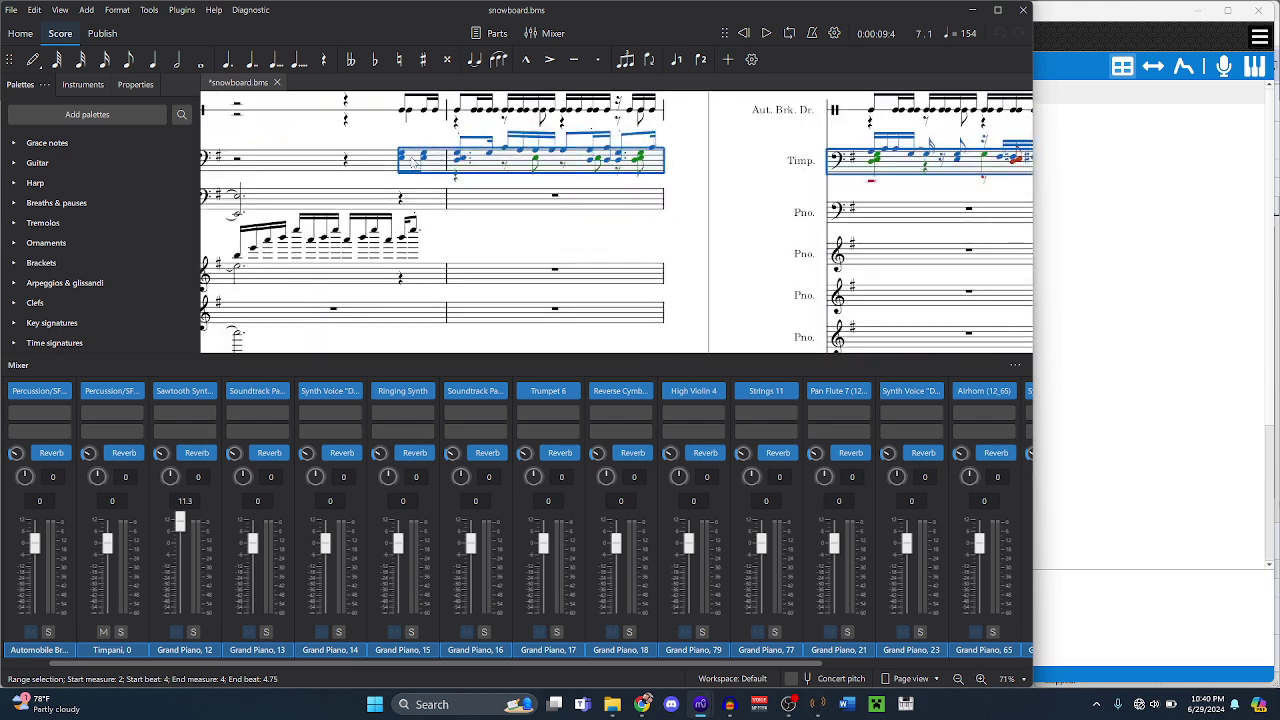
left_click(402, 160)
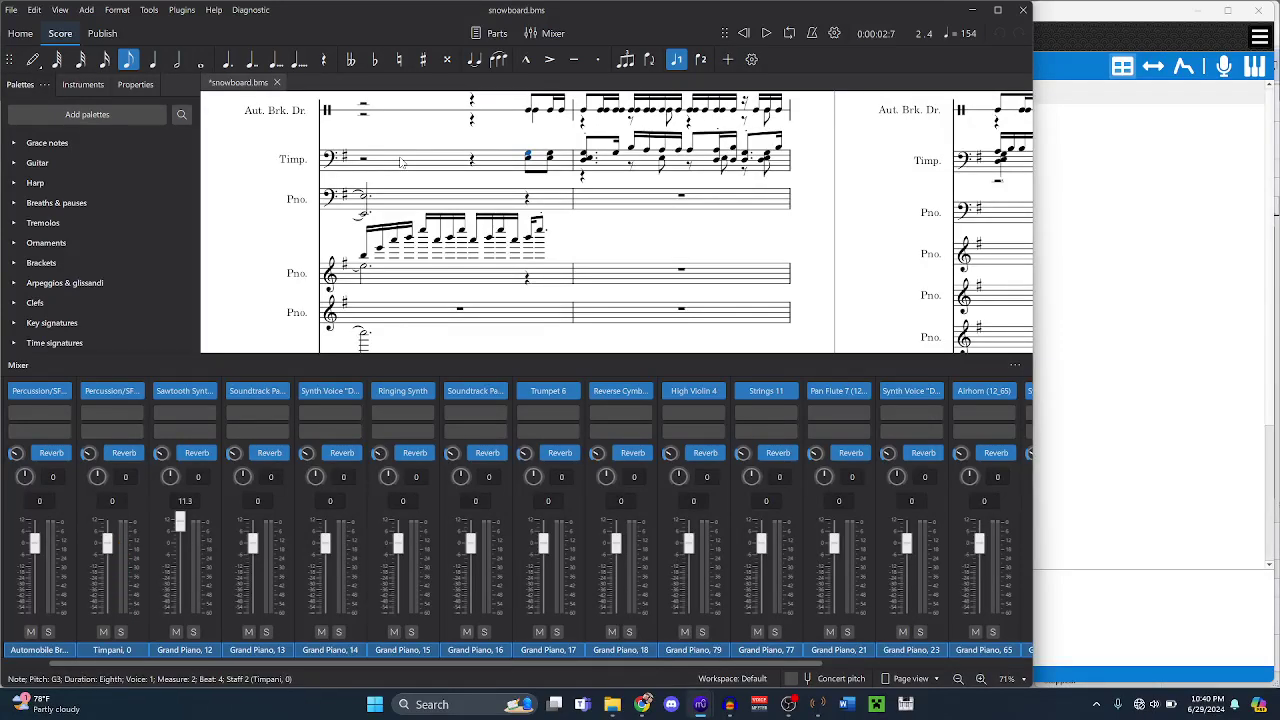
key("Right")
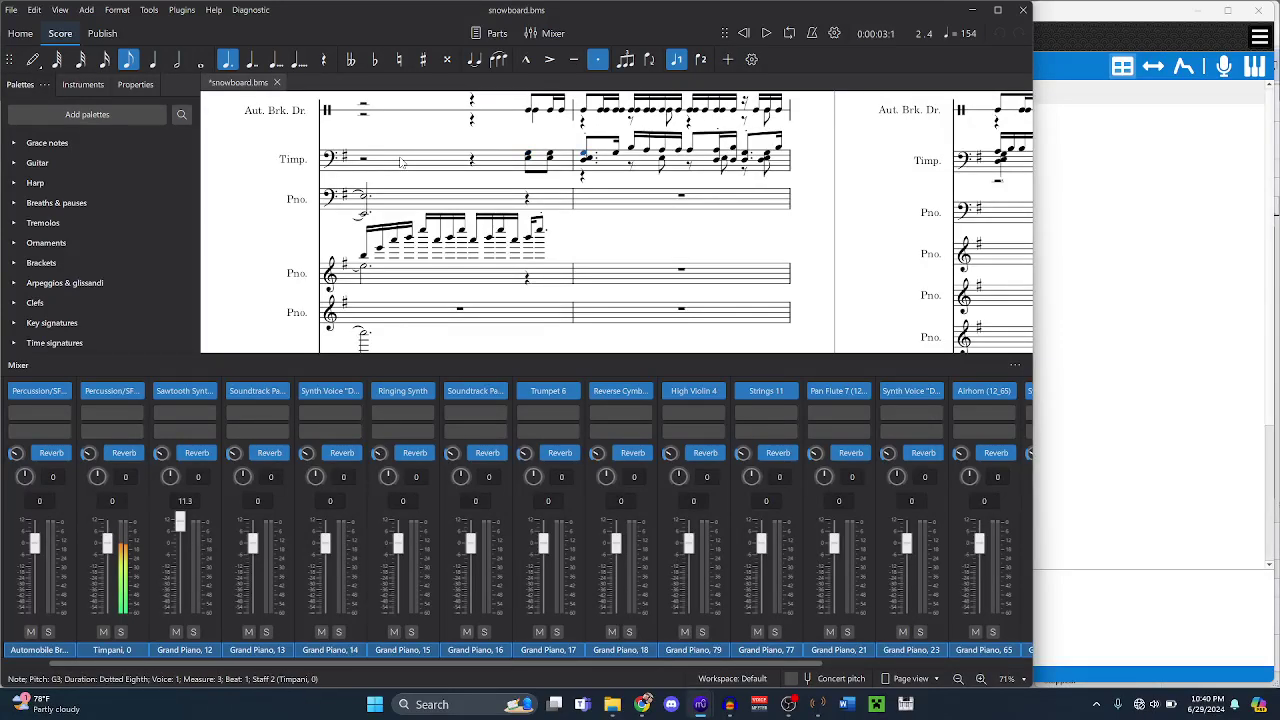
key("Down")
key("Down")
key("Down")
key("Down")
key("Down")
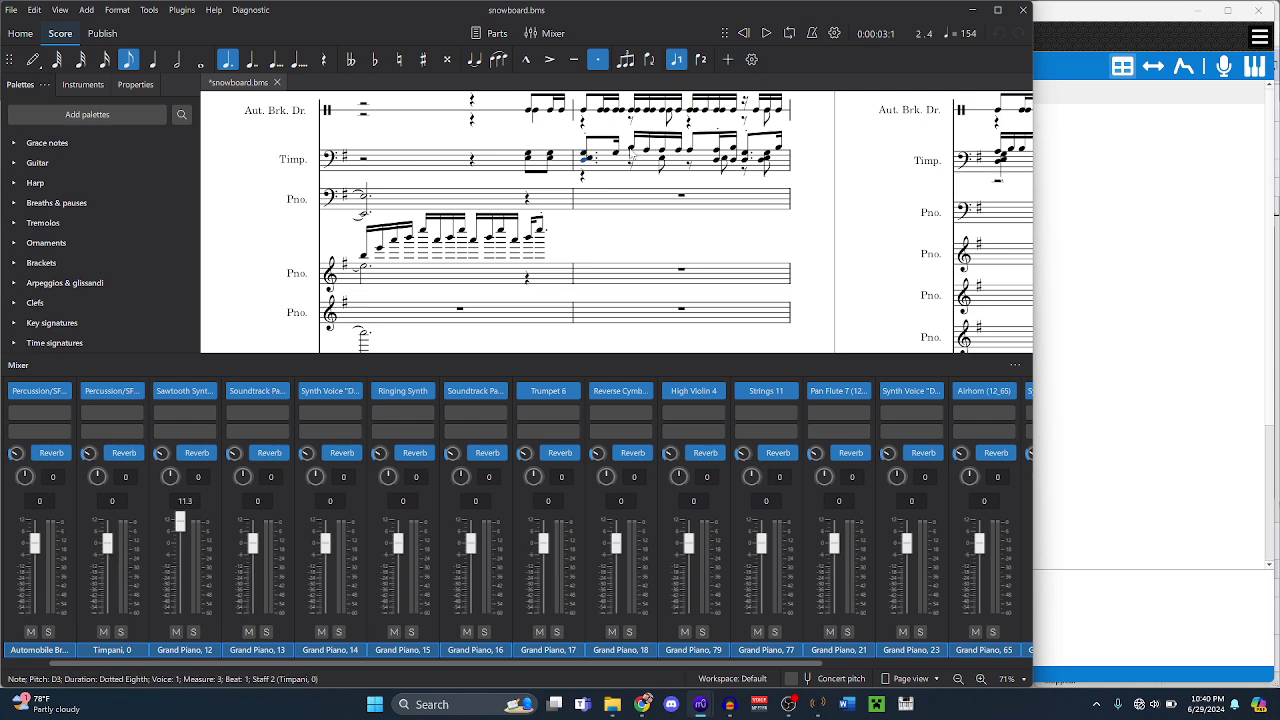
key("Right")
key("Left")
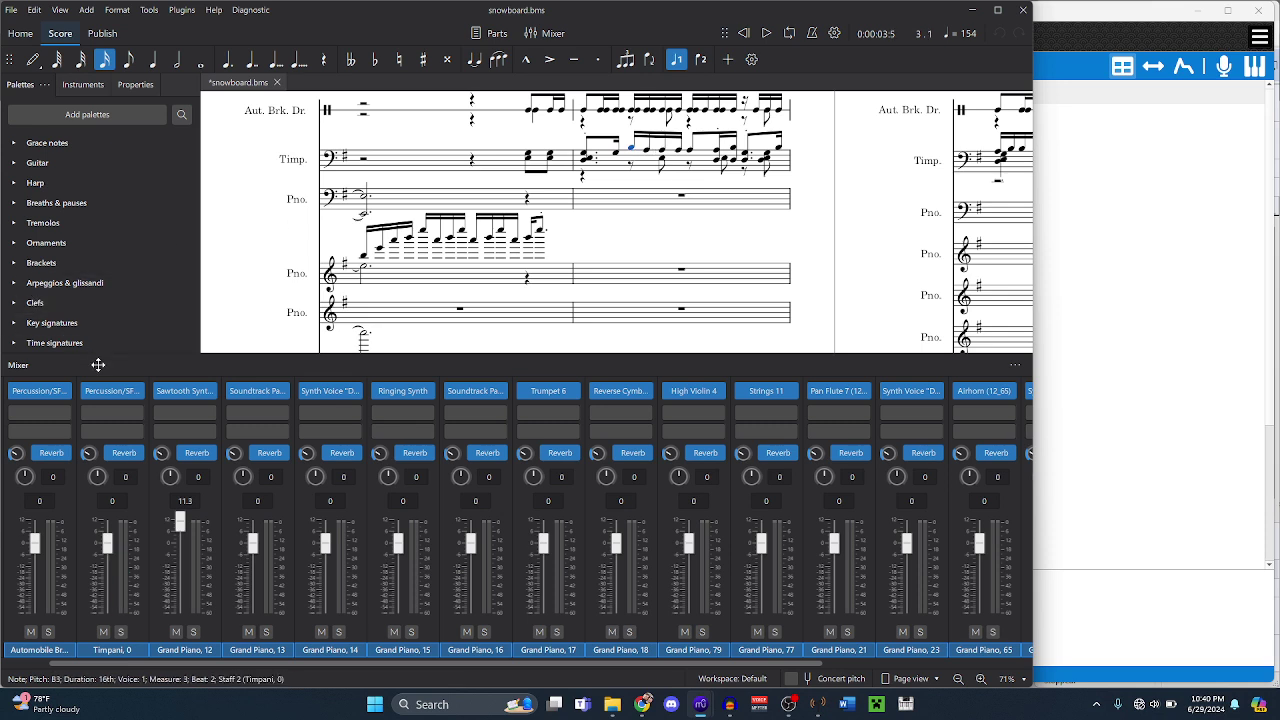
- Set the Timpani sound to Percussion + SFX (0) from Bank 5 of the Complete Twilight Princess Soundfont Reorganized
left_click(135, 392)
mouse_move(253, 458)
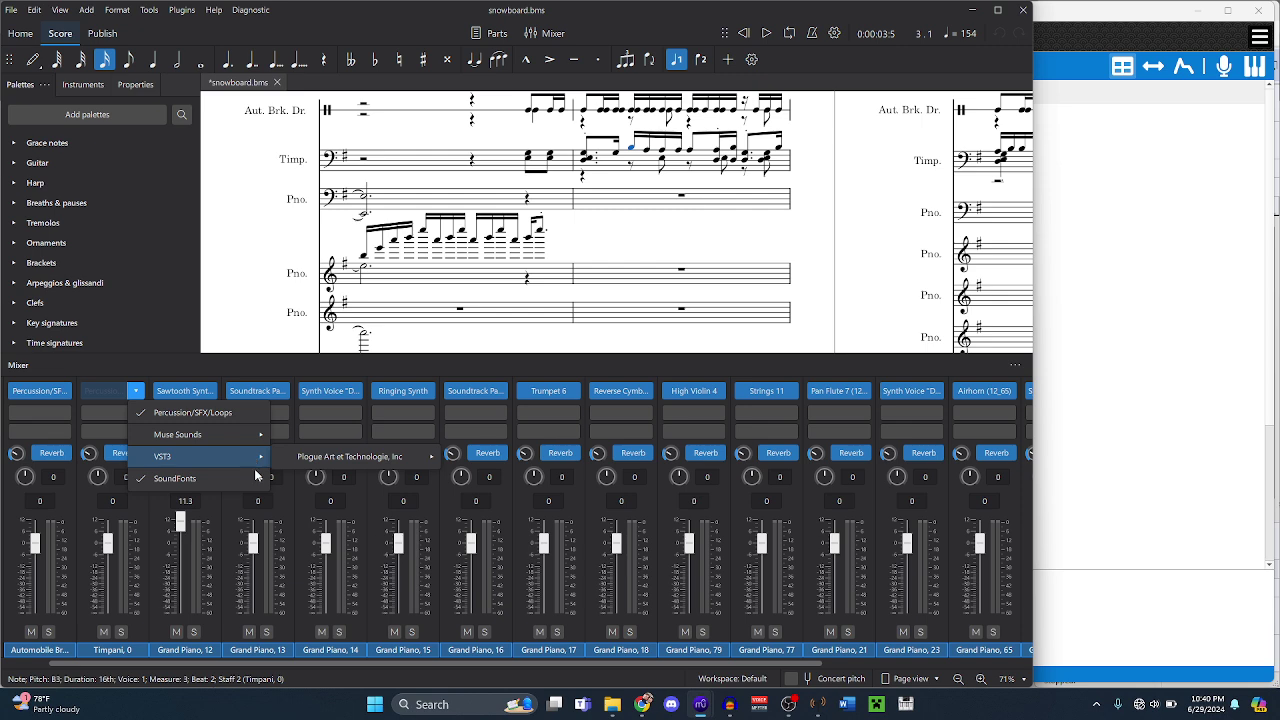
mouse_move(258, 481)
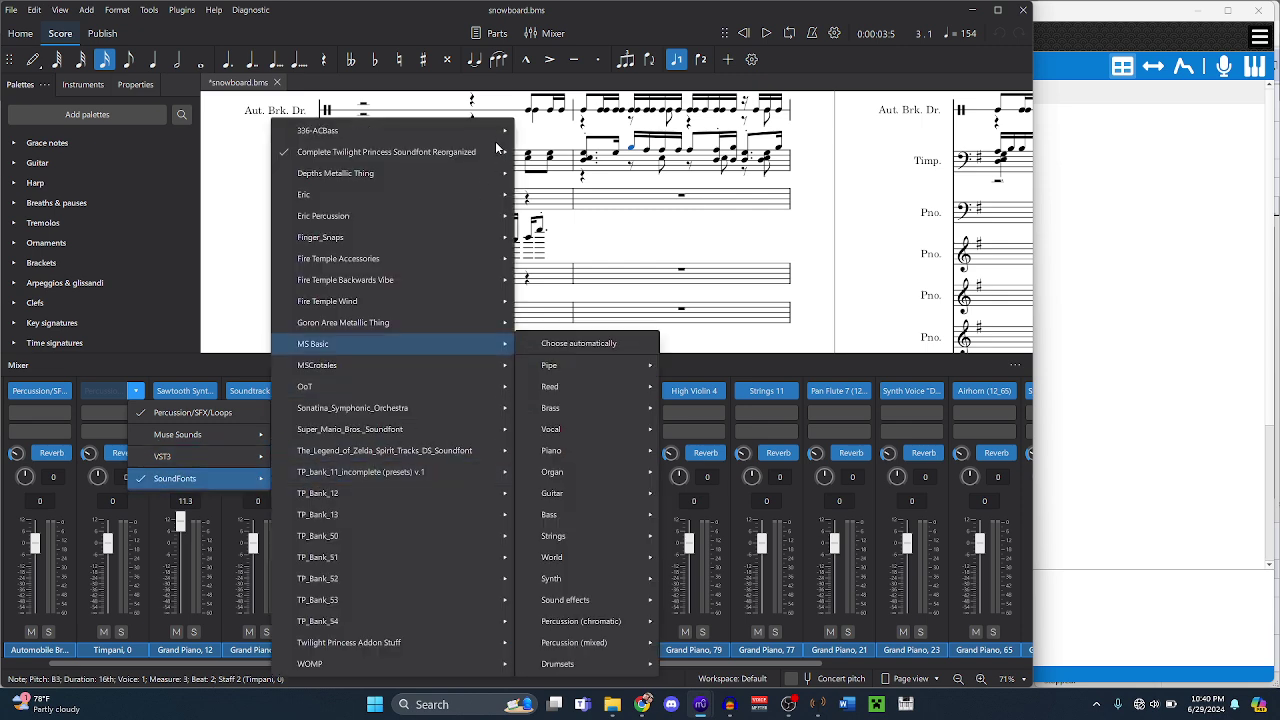
mouse_move(494, 152)
mouse_move(592, 283)
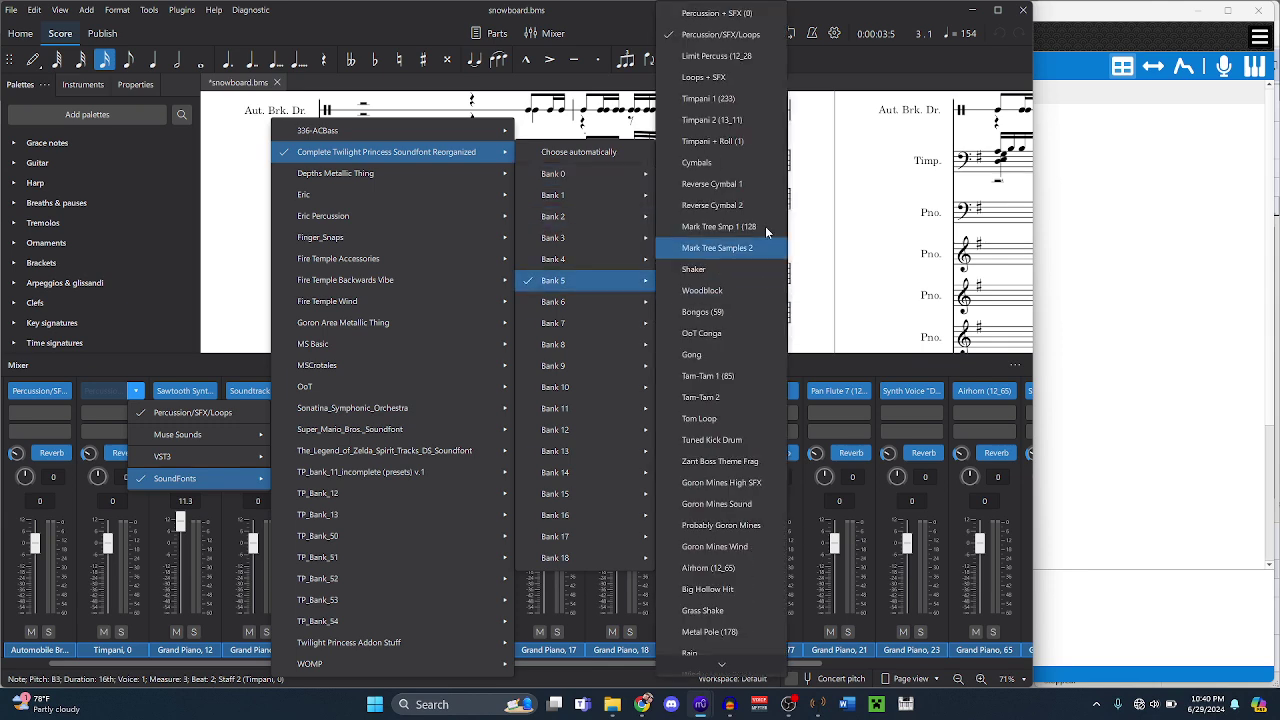
left_click(714, 16)
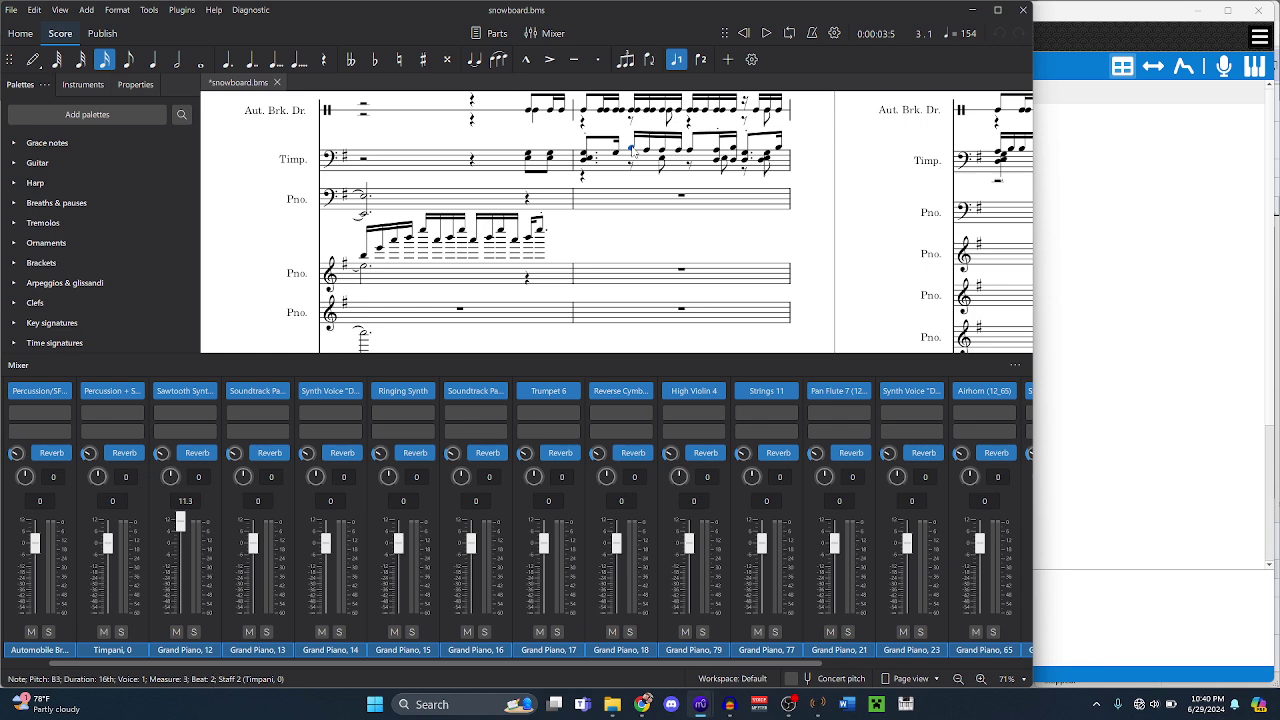
- Play from beat 4 of measure 2 with all parts, and play the Timpani's last beat of that measure alone
key("Left")
key("Left")
key("Left")
key("space")
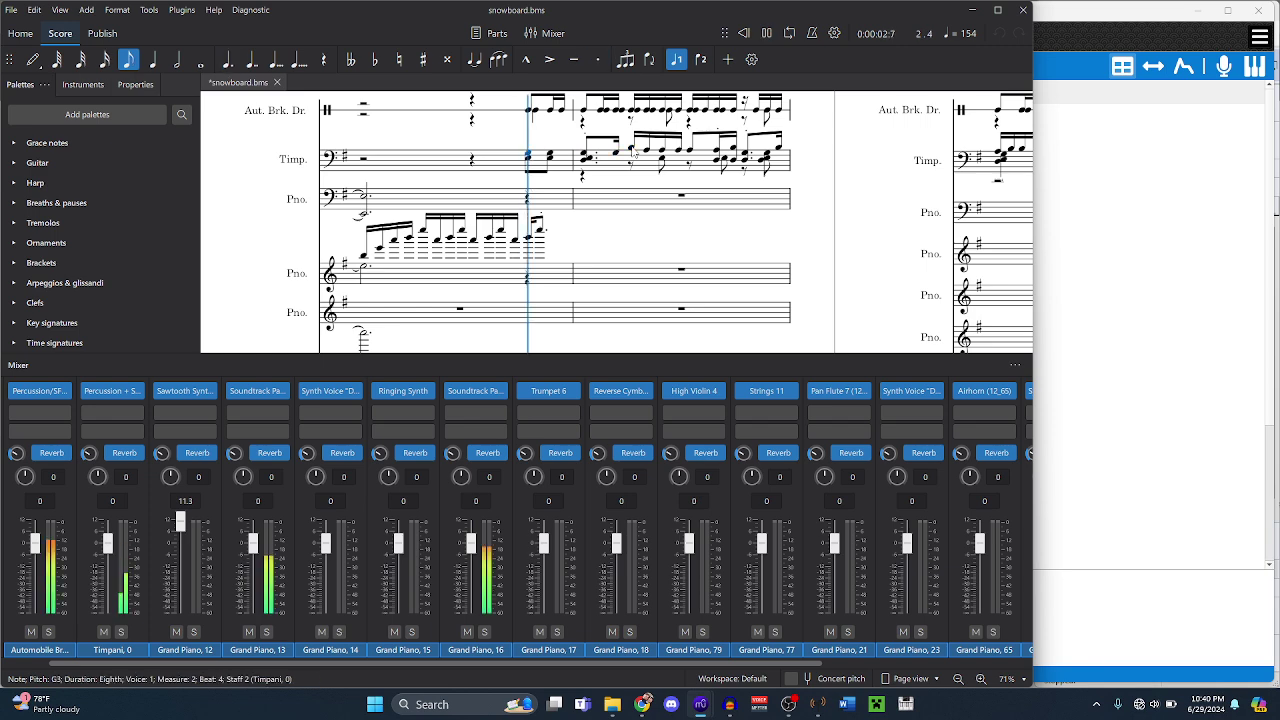
left_click(548, 175, "shift")
key("space")
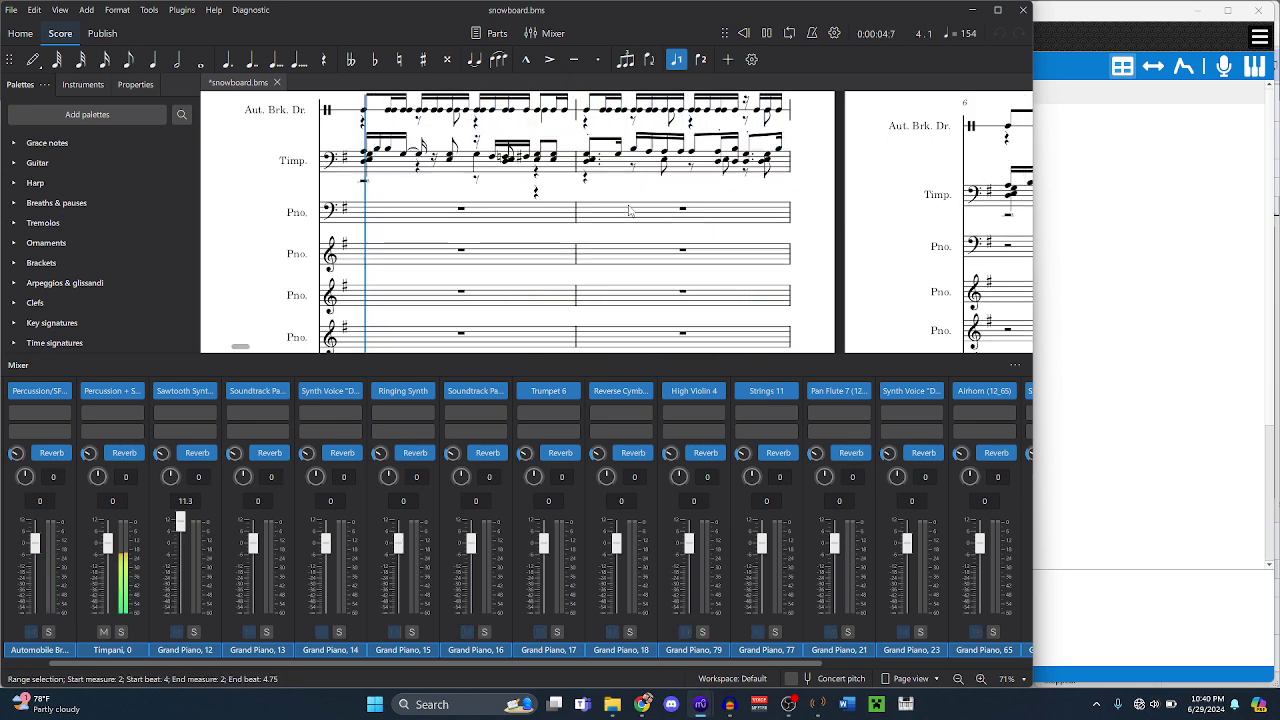
key("space")
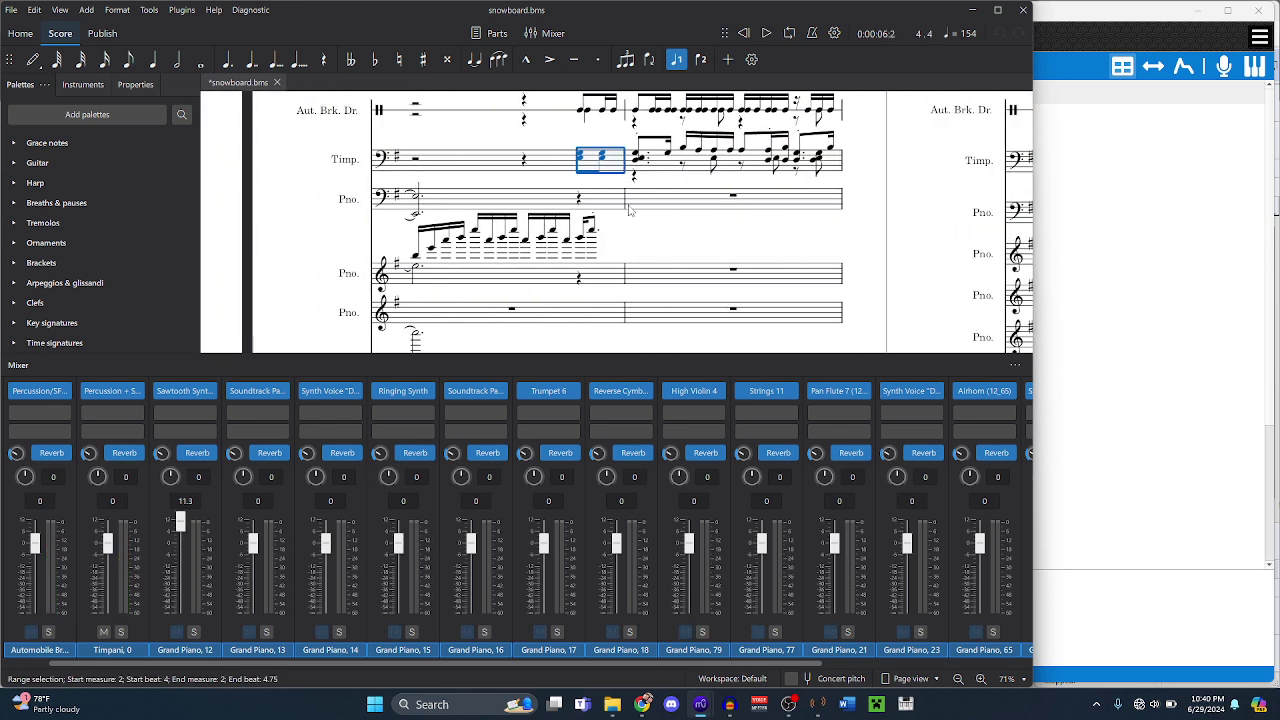
- Switch to Polyphone and inspect preset 013:000 Nothing 7 in TP Bank13 and preset 012:000 Percussion/SFX/Loops in TP Bank12
left_click(1197, 449)
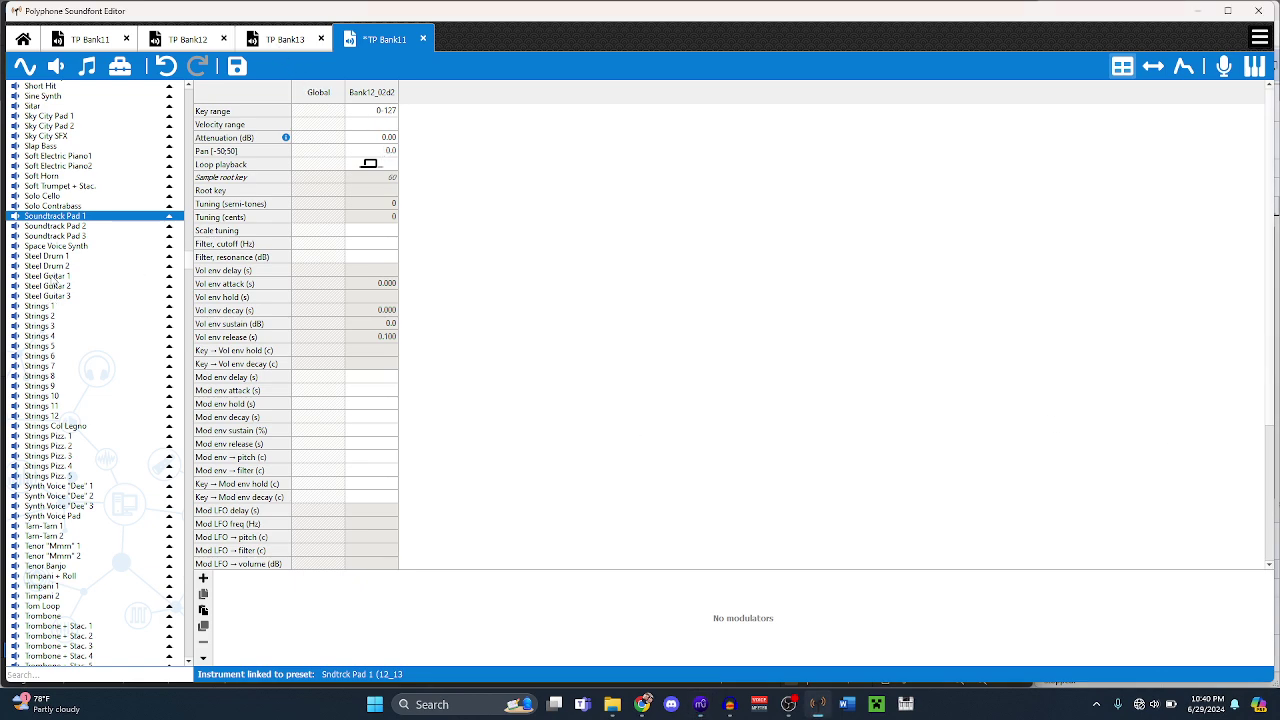
key("ctrl+shift+Tab")
left_click(181, 168)
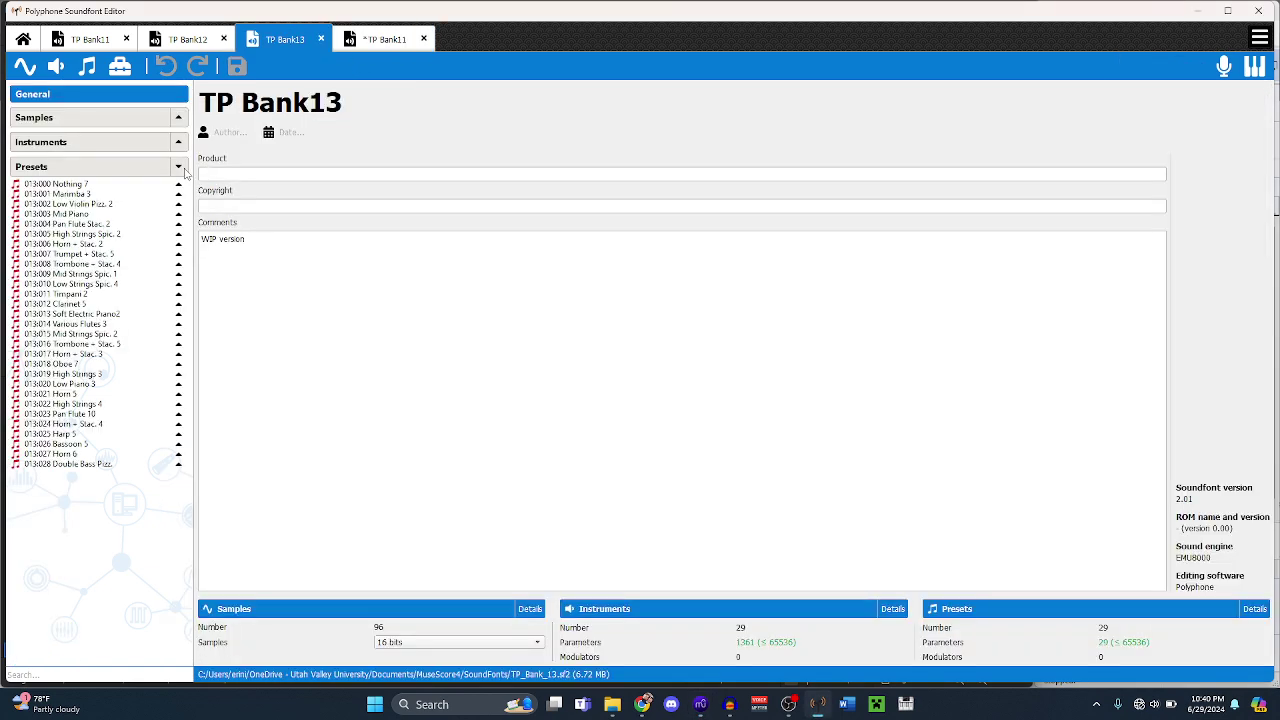
left_click(57, 185)
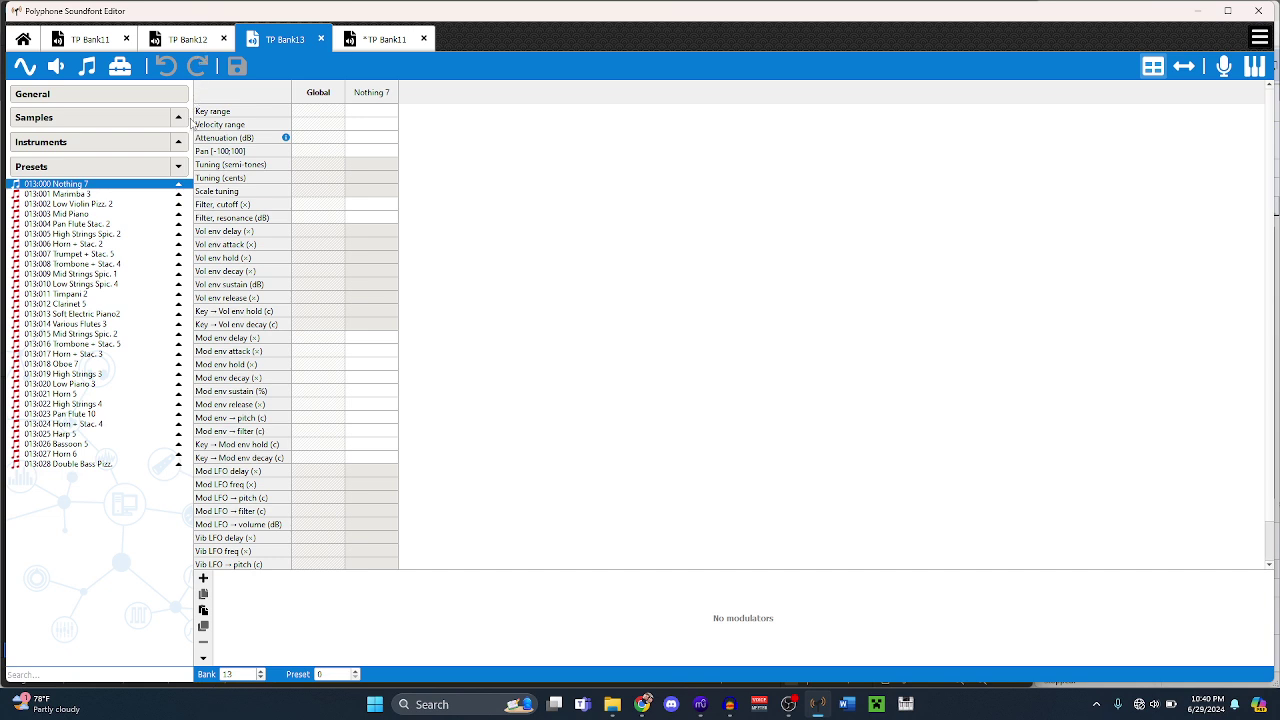
key("ctrl+shift+Tab")
scroll(93, 227, "up", 4)
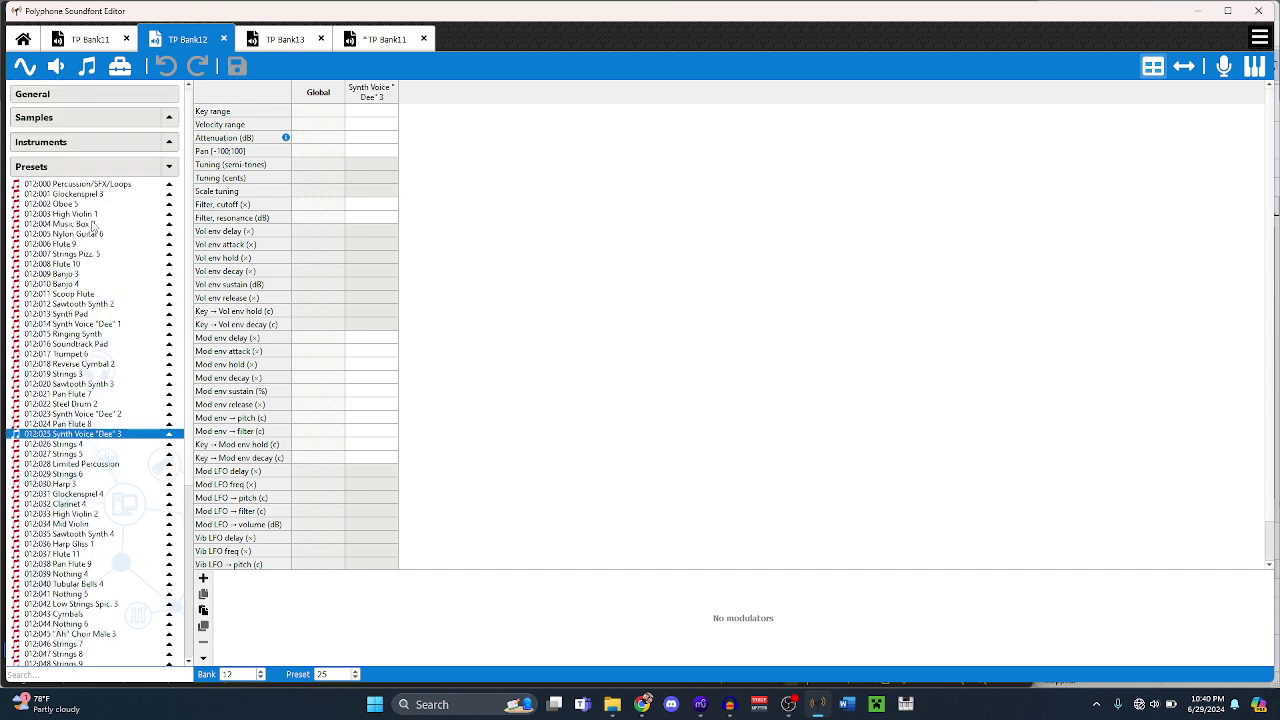
left_click(82, 185)
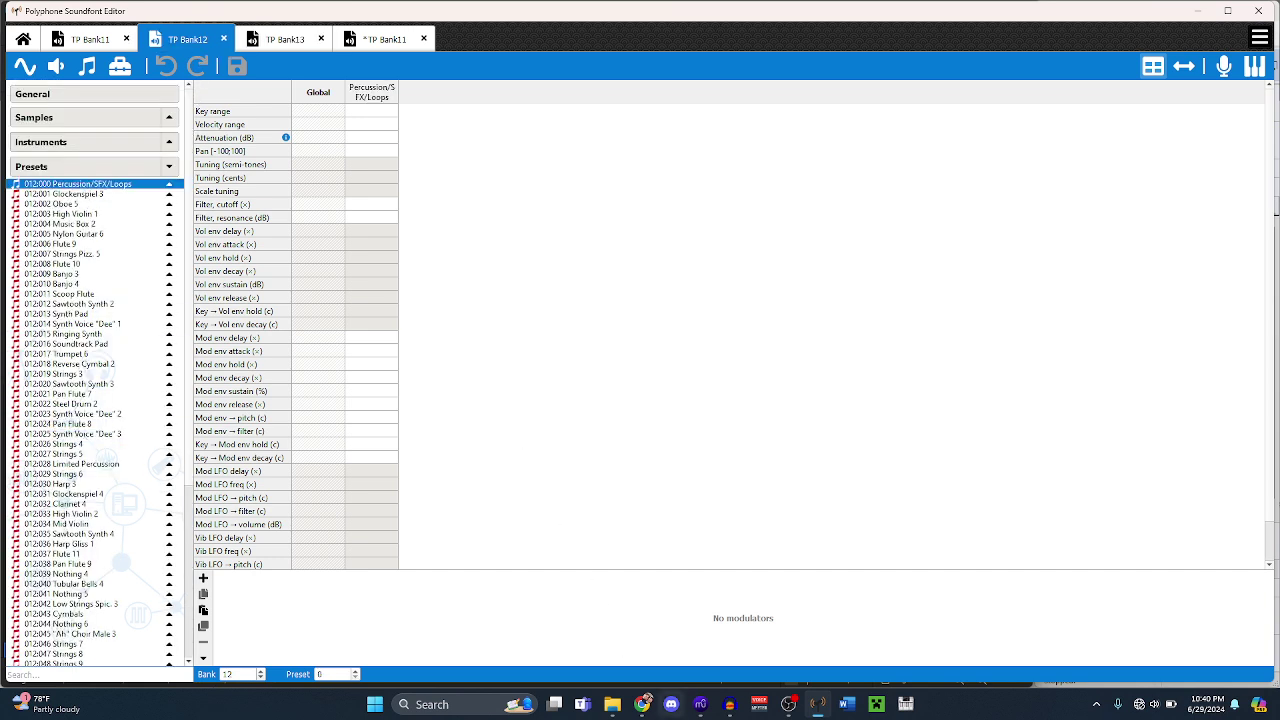
mouse_move(713, 712)
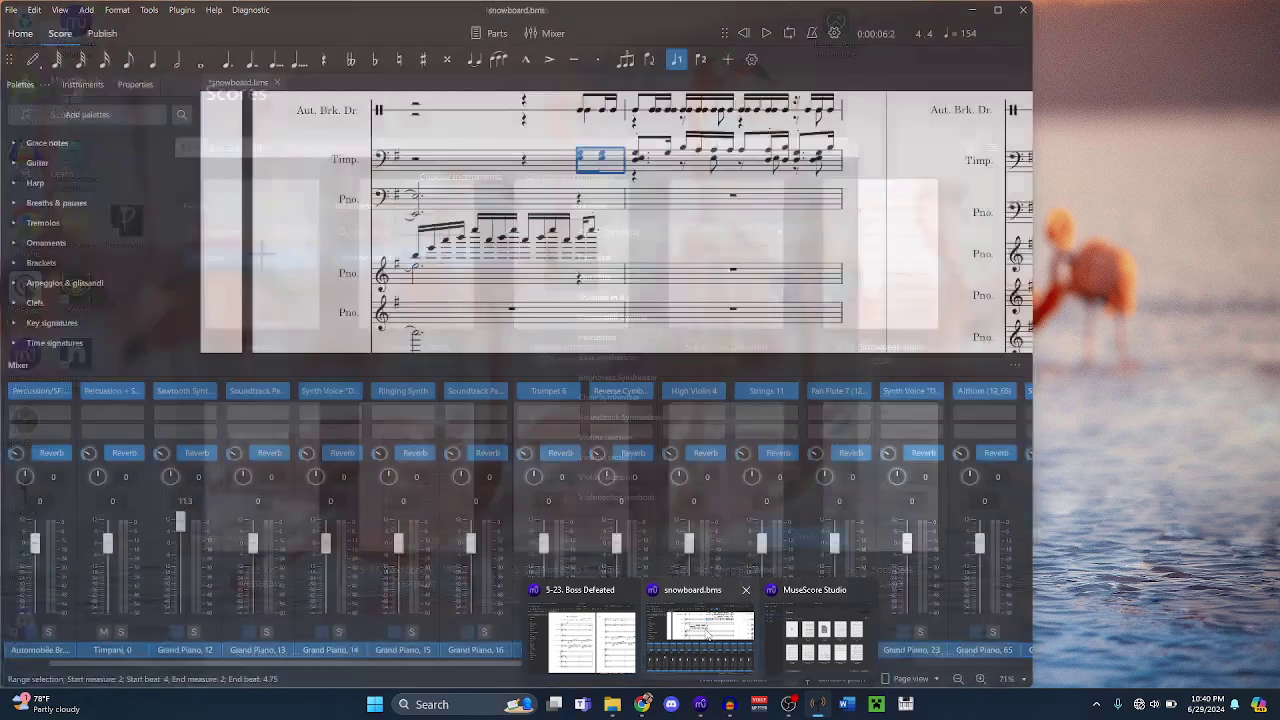
- Switch to snowboard.bms and set the Timpani sound to Percussion/SFX/Loops from Bank 5 of the Complete Twilight Princess Soundfont Reorganized
left_click(740, 620)
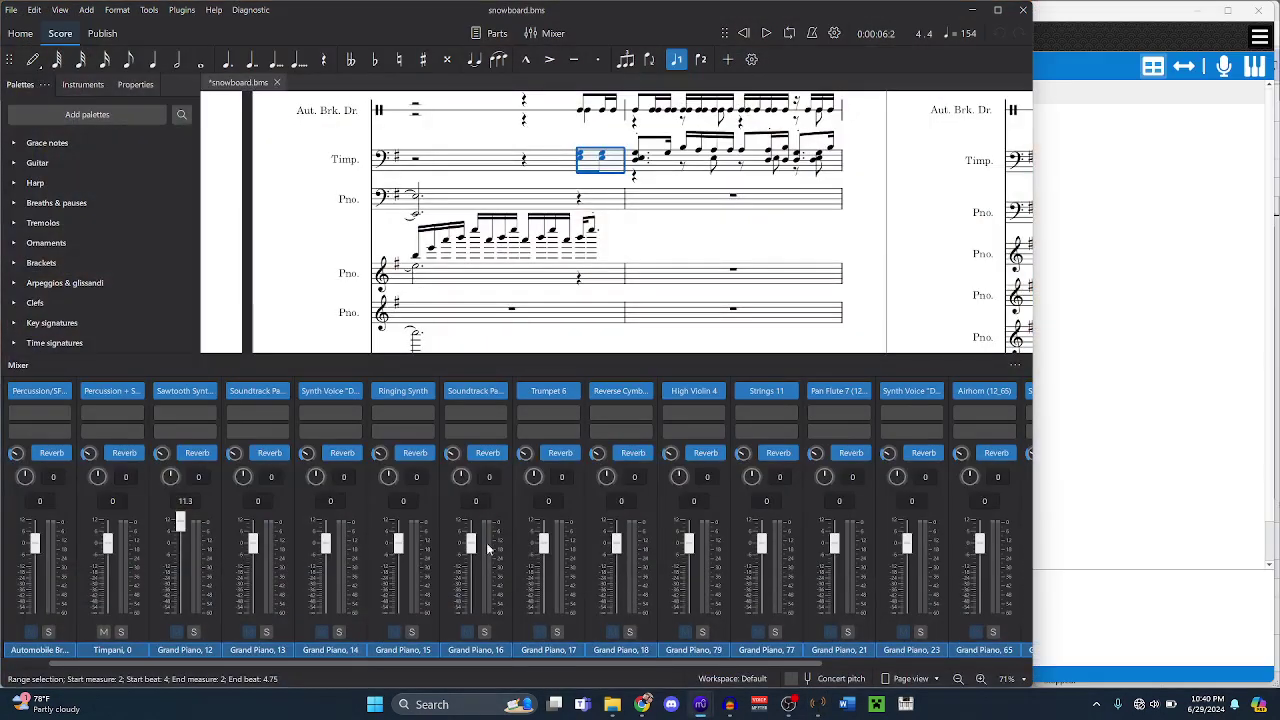
left_click(135, 391)
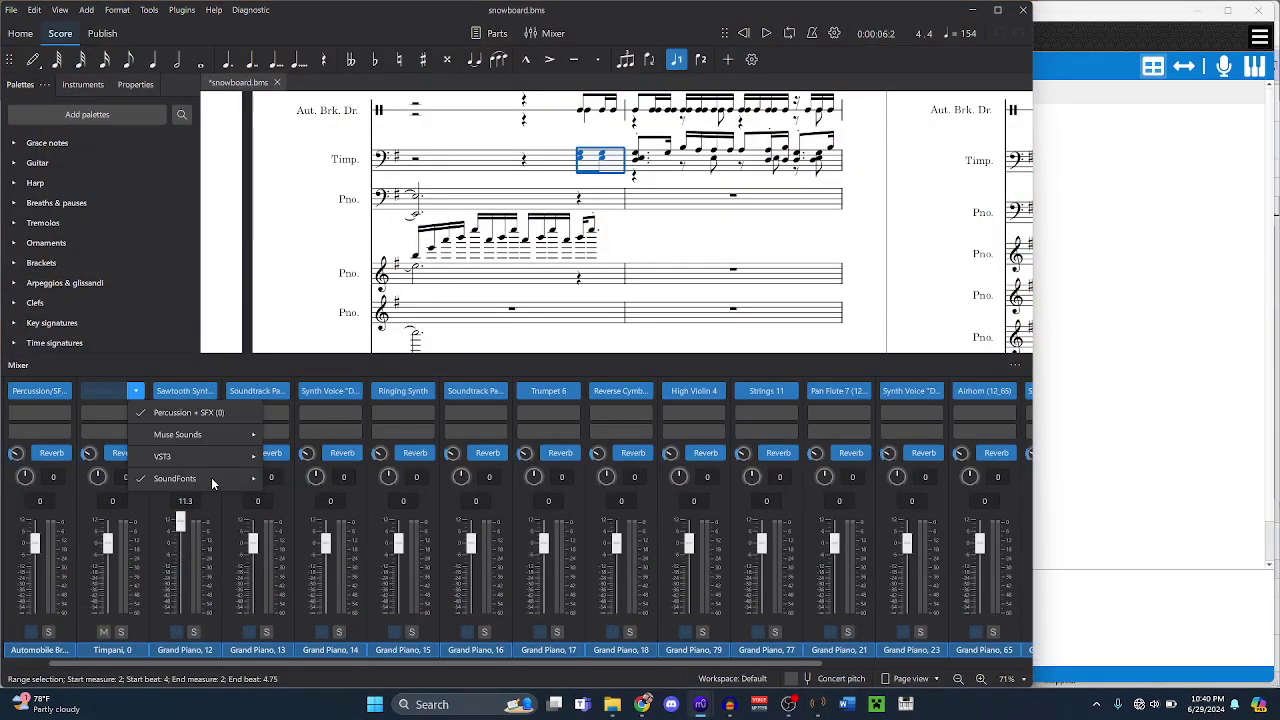
left_click(224, 481)
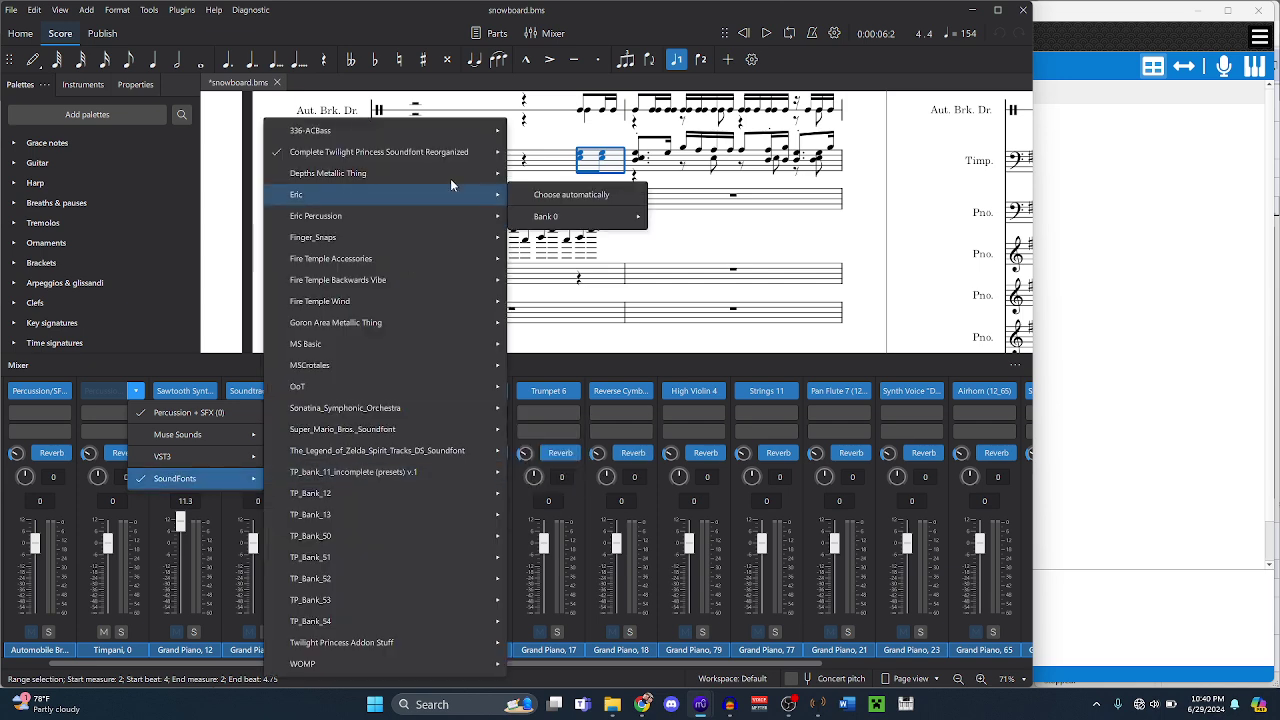
mouse_move(483, 152)
mouse_move(578, 280)
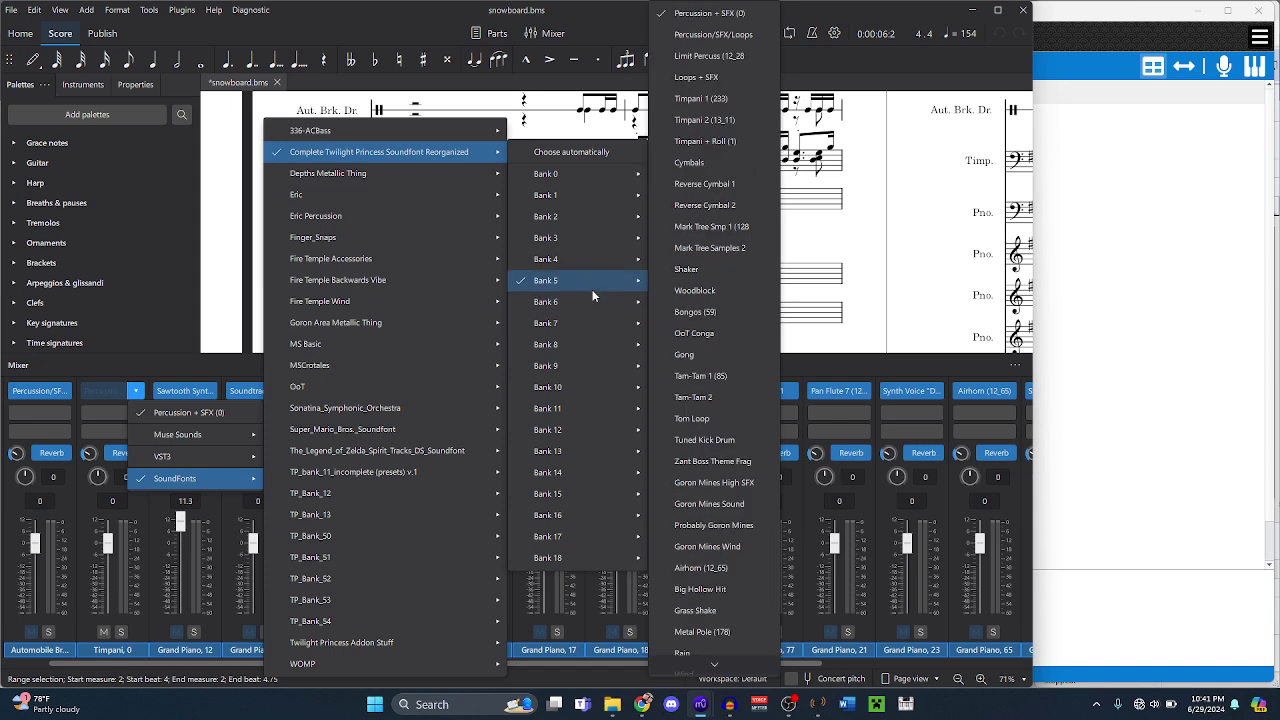
left_click(736, 38)
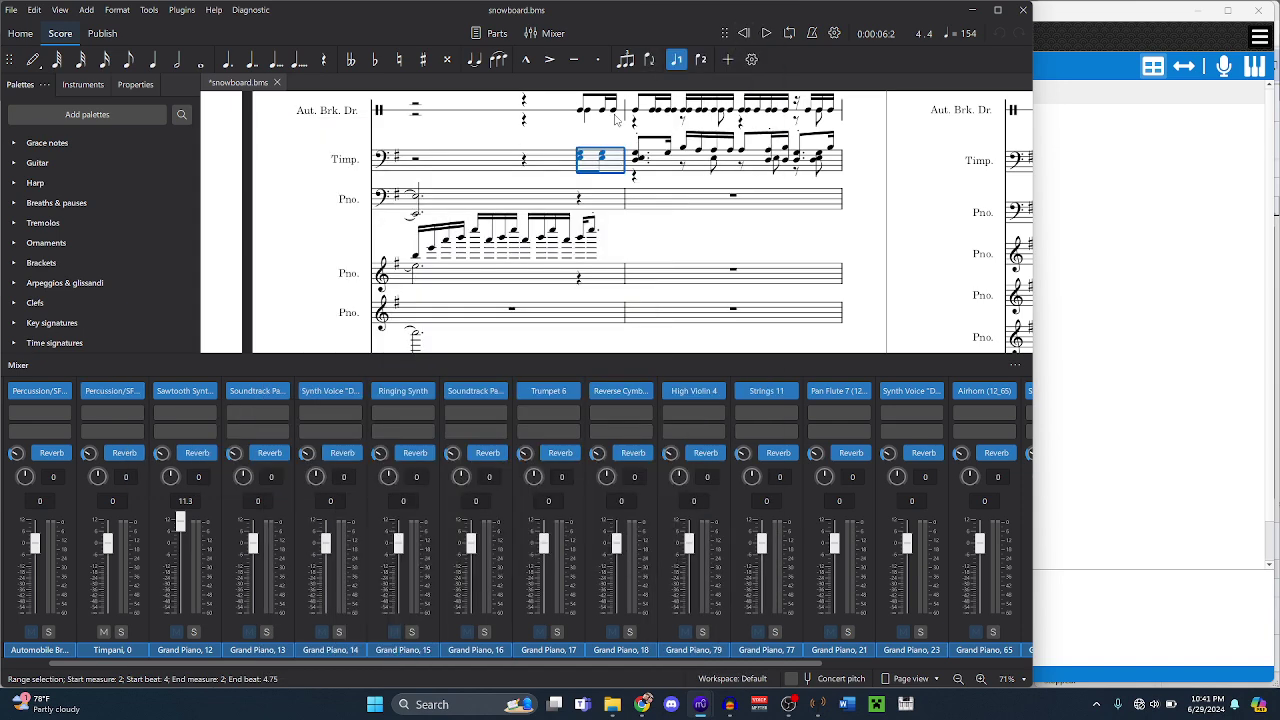
- Try the Timpani's B3 sixteenth note at beat 2 of measure 3 a semitone lower, and return it to B3
left_click(683, 151)
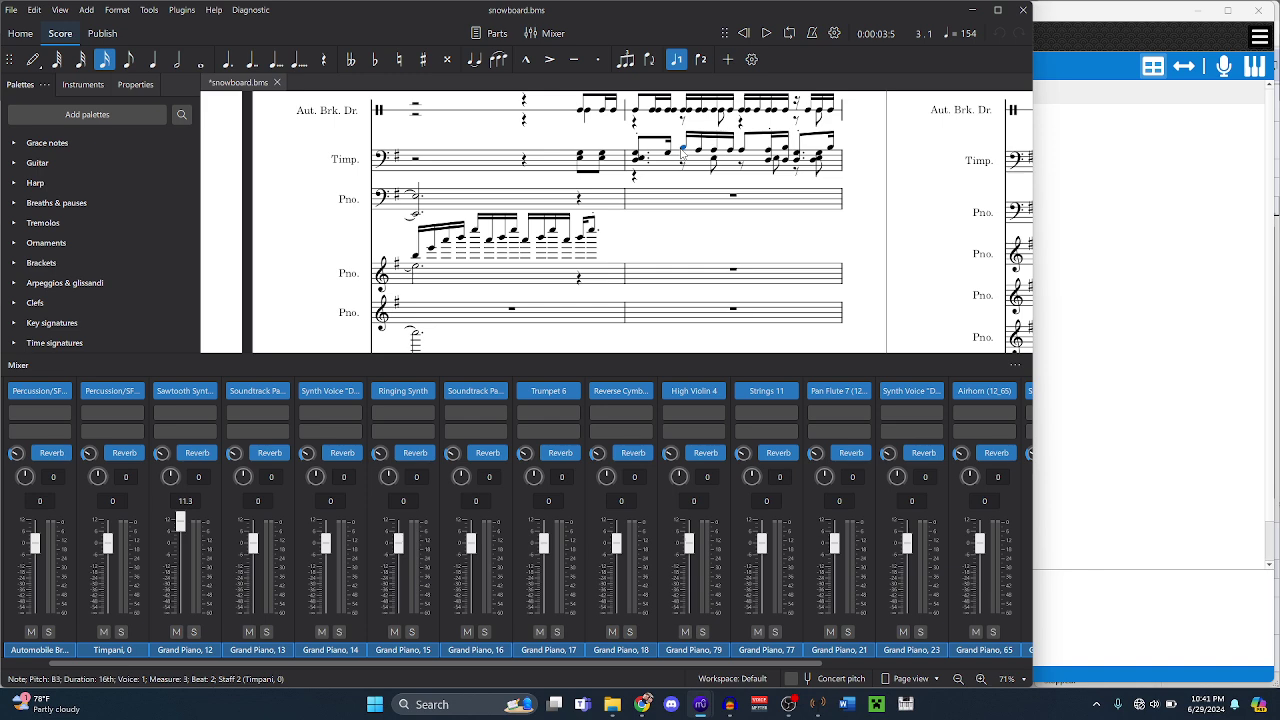
key("Down")
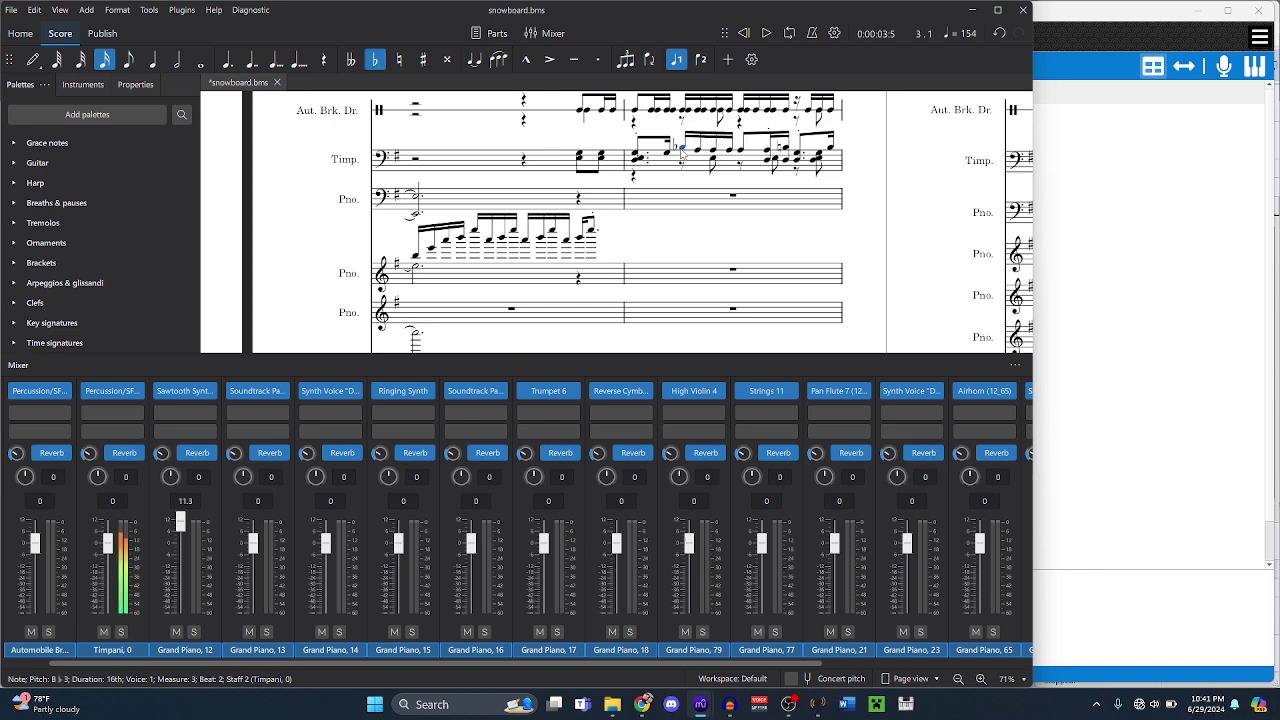
key("Up")
- Audition the Timpani notes one by one from beat 1.75 of measure 3 into the start of measure 4 and back
key("Right")
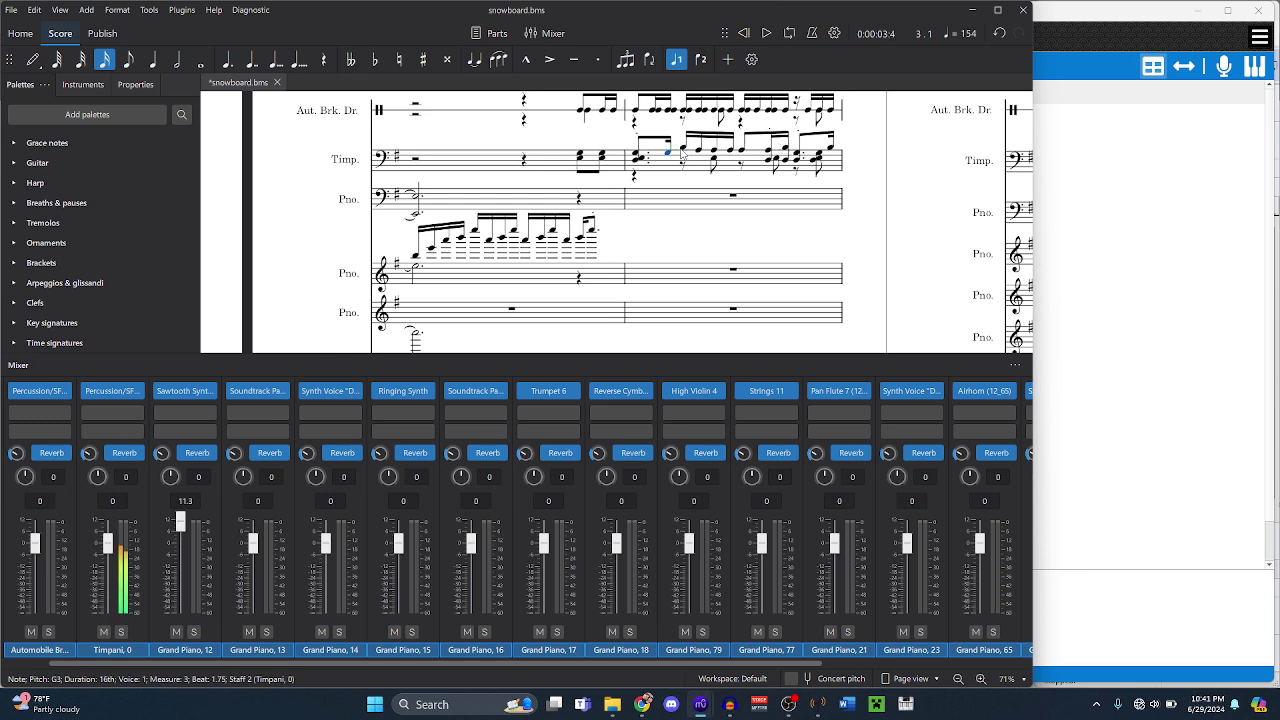
key("Left")
key("Right")
key("Right")
key("Right")
key("Right")
key("Right")
key("Right")
key("Right")
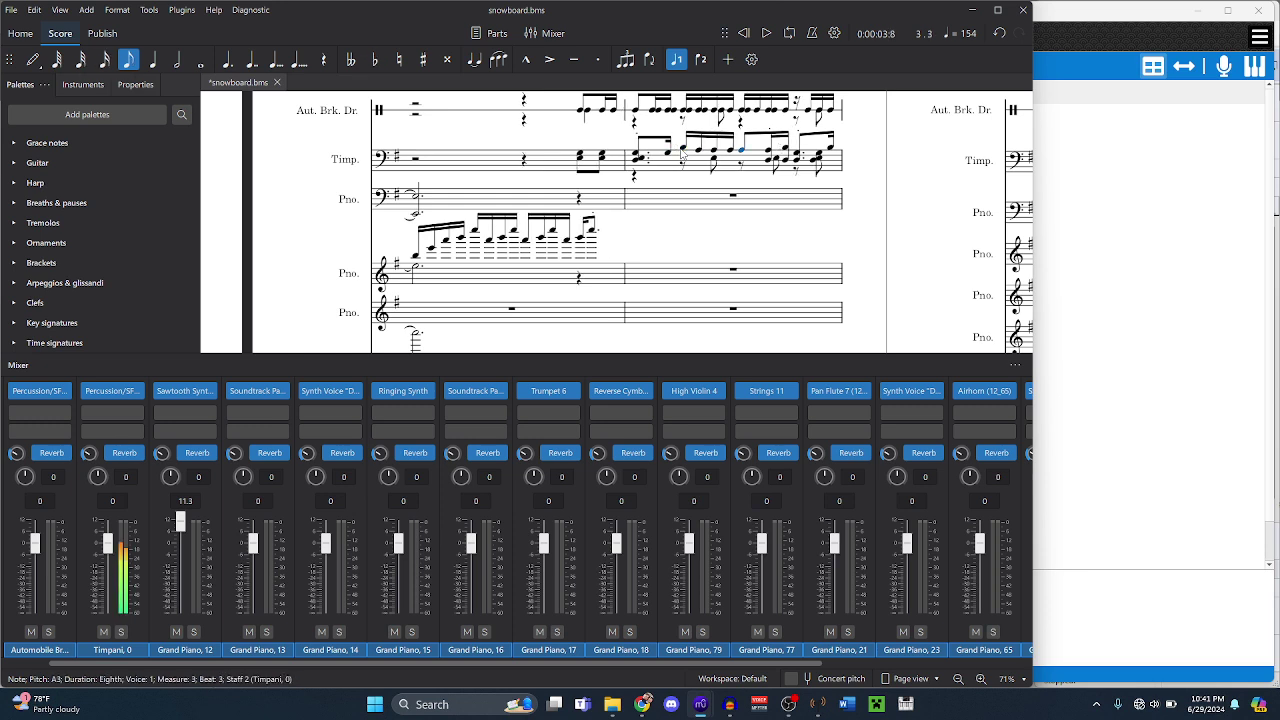
key("Right")
key("Right")
key("Right")
key("Right")
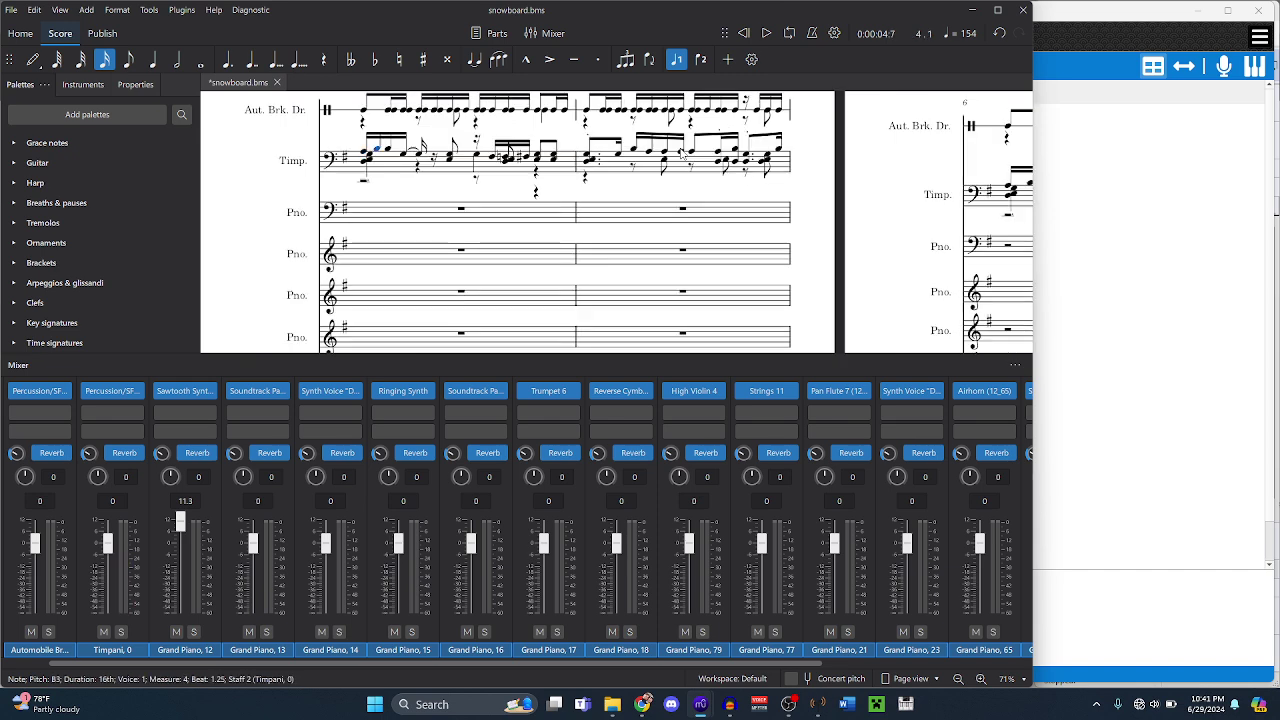
key("Left")
key("Left")
key("Left")
key("Left")
key("Left")
key("Left")
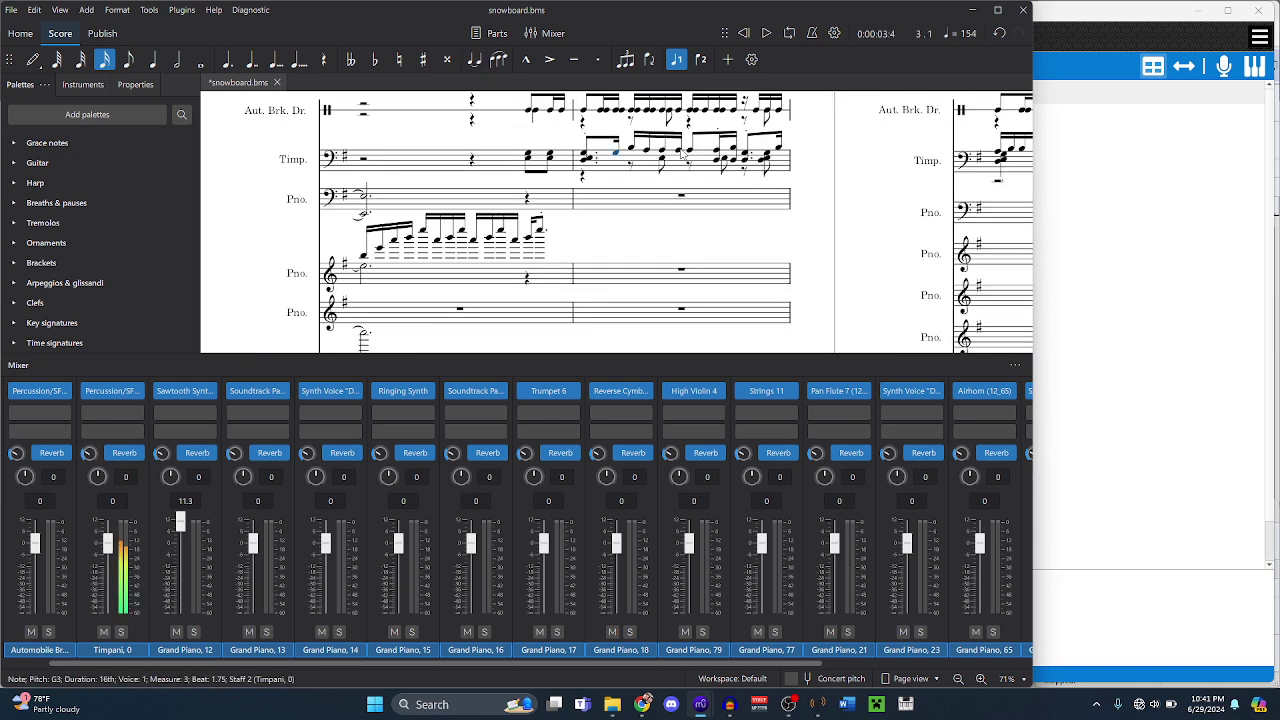
- Play the Timpani alone from beat 4 of measure 2, and audition its individual notes up to the start of measure 3
key("shift+Right")
key("space")
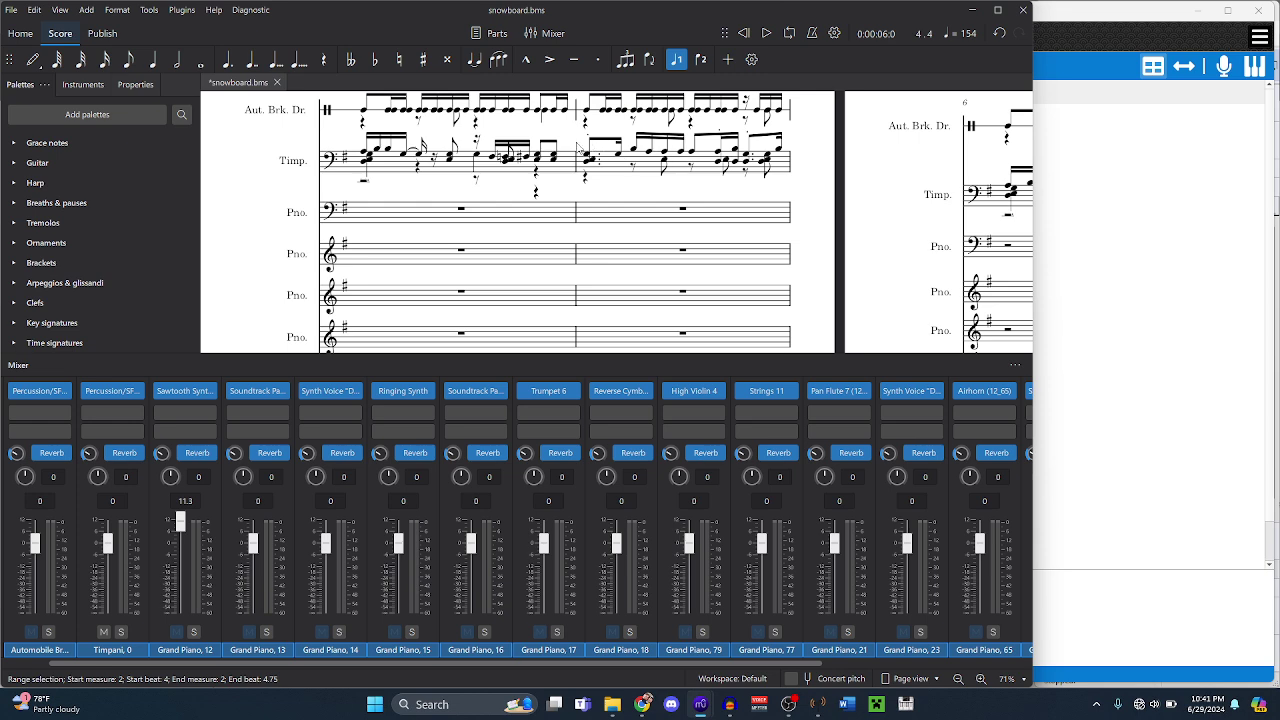
key("space")
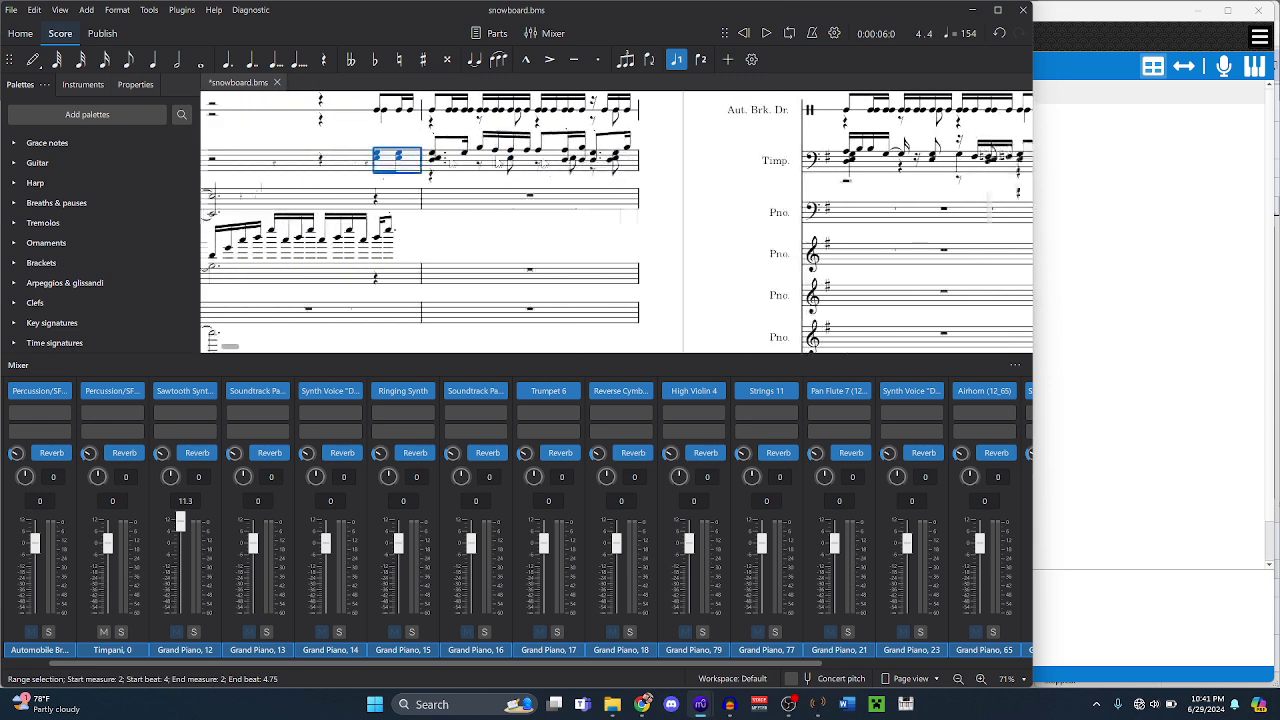
left_click(509, 160)
key("g")
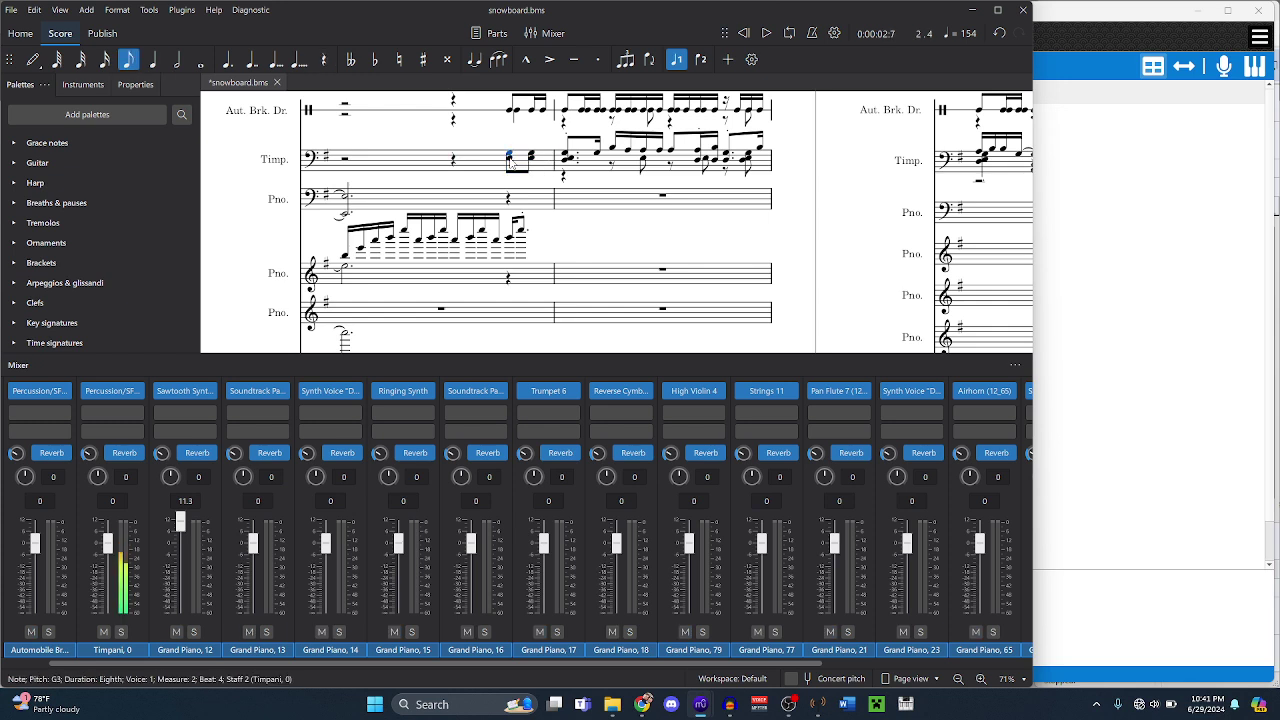
key("Right")
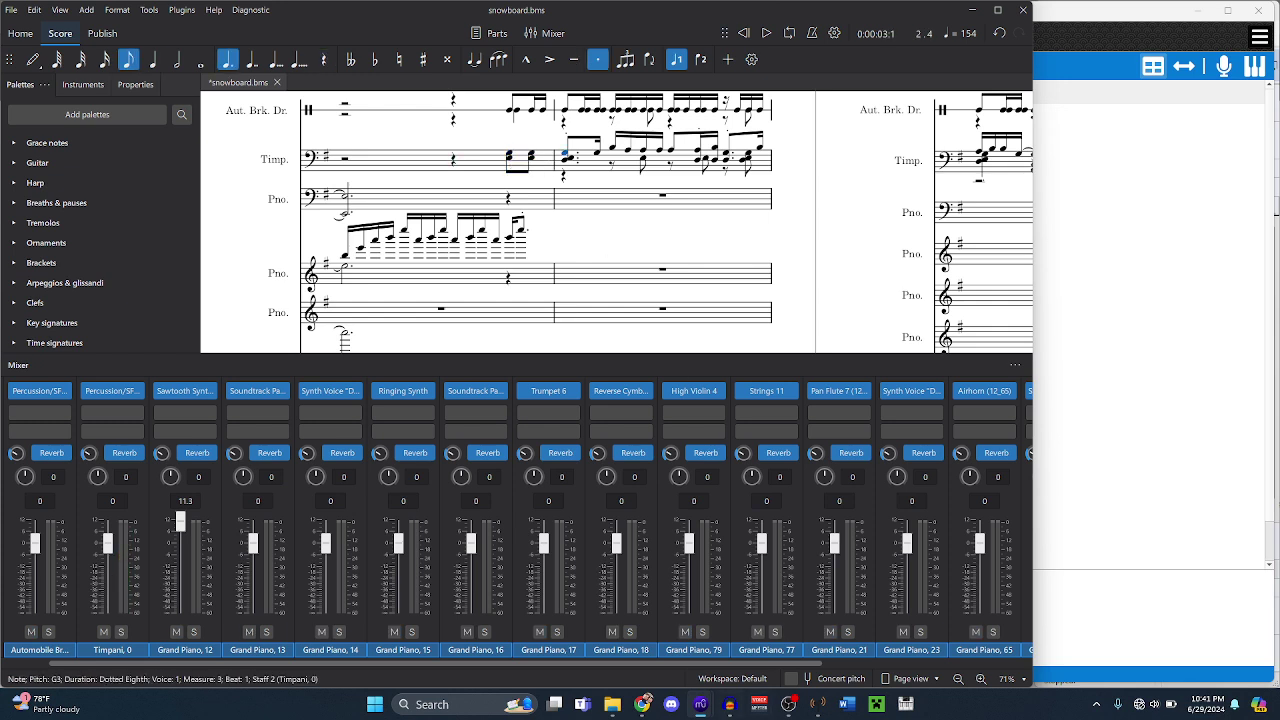
- Switch to the new score's instrument selection and add Bass Drum and Congas to the score
mouse_move(700, 704)
left_click(820, 640)
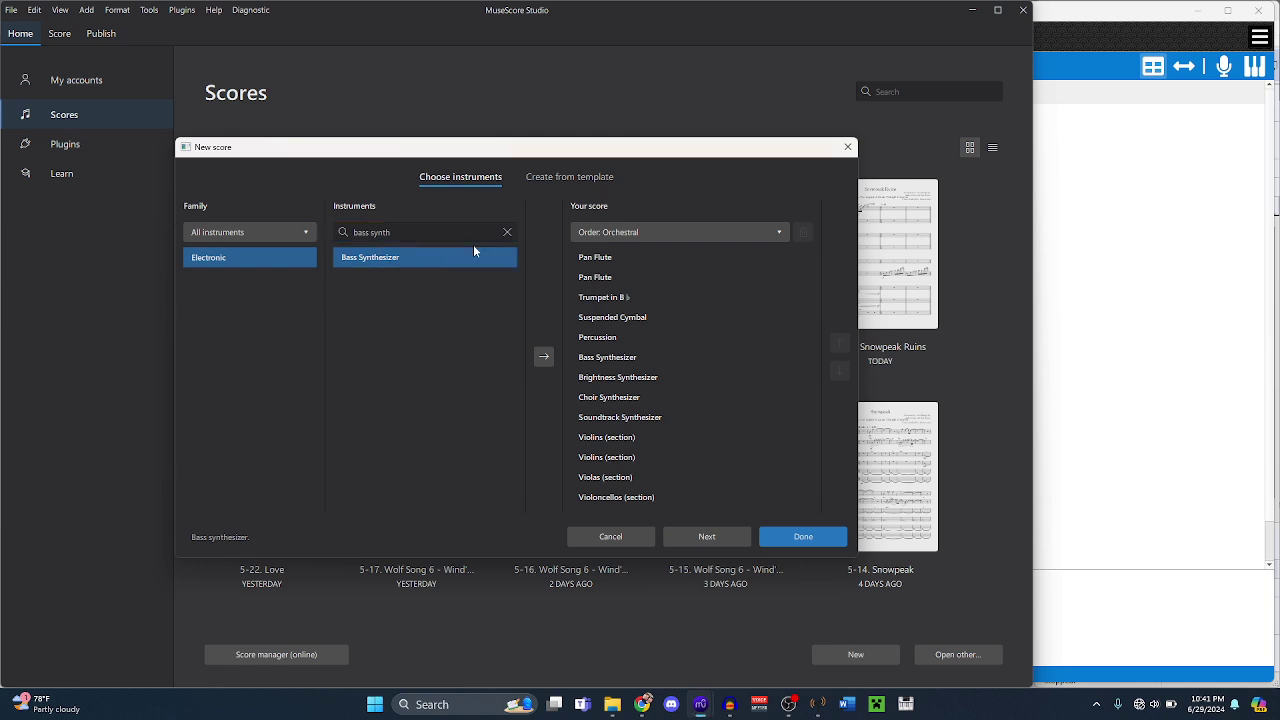
left_click(507, 235)
left_click(250, 337)
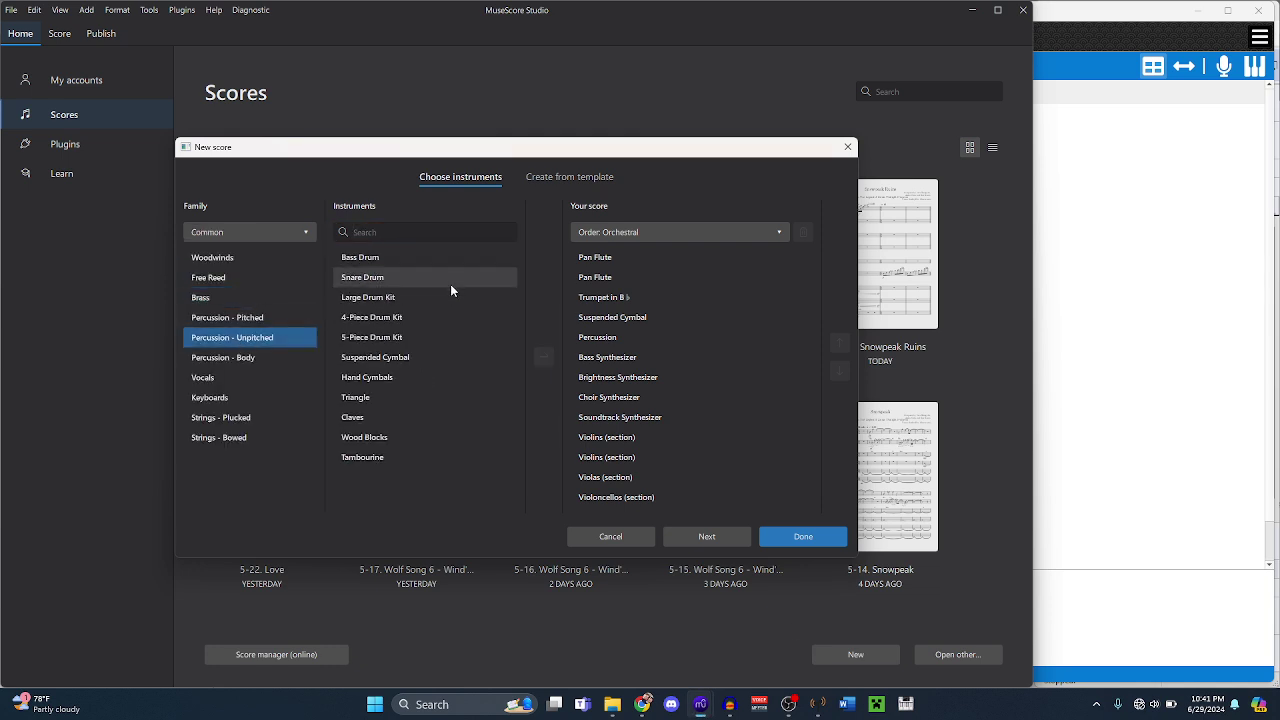
left_click(545, 358)
left_click(392, 231)
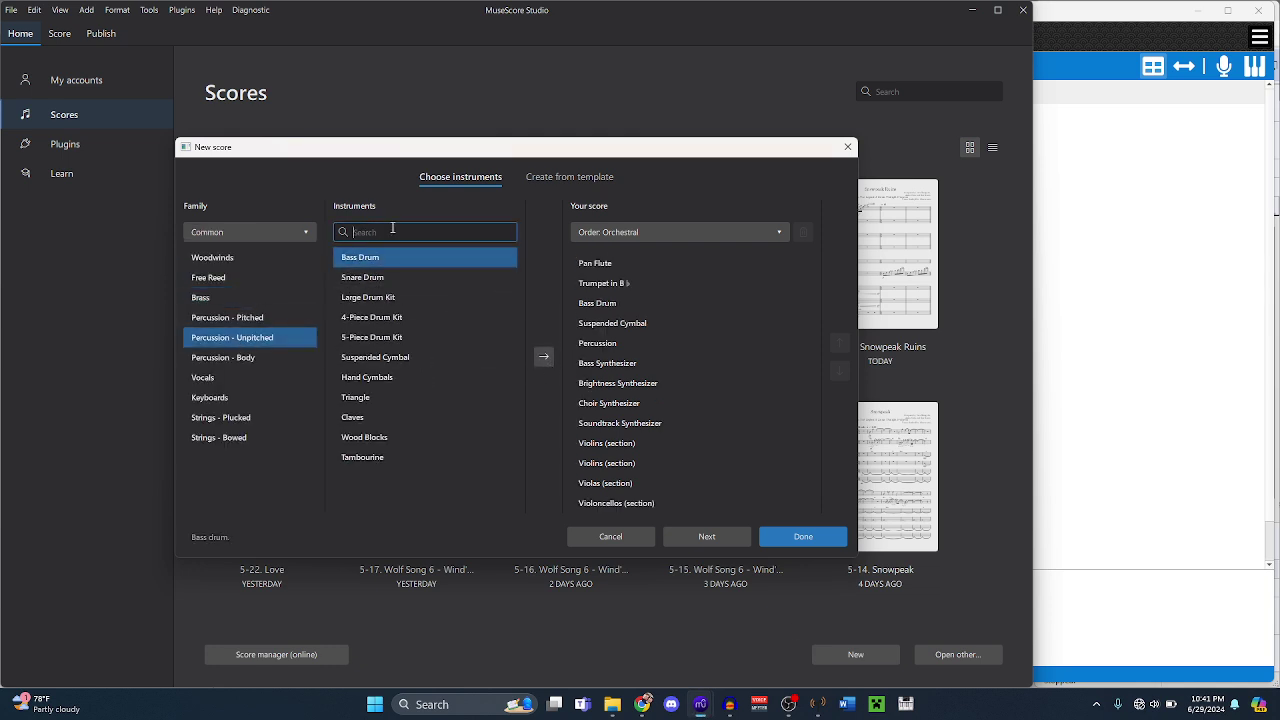
type("conga")
left_click(440, 257)
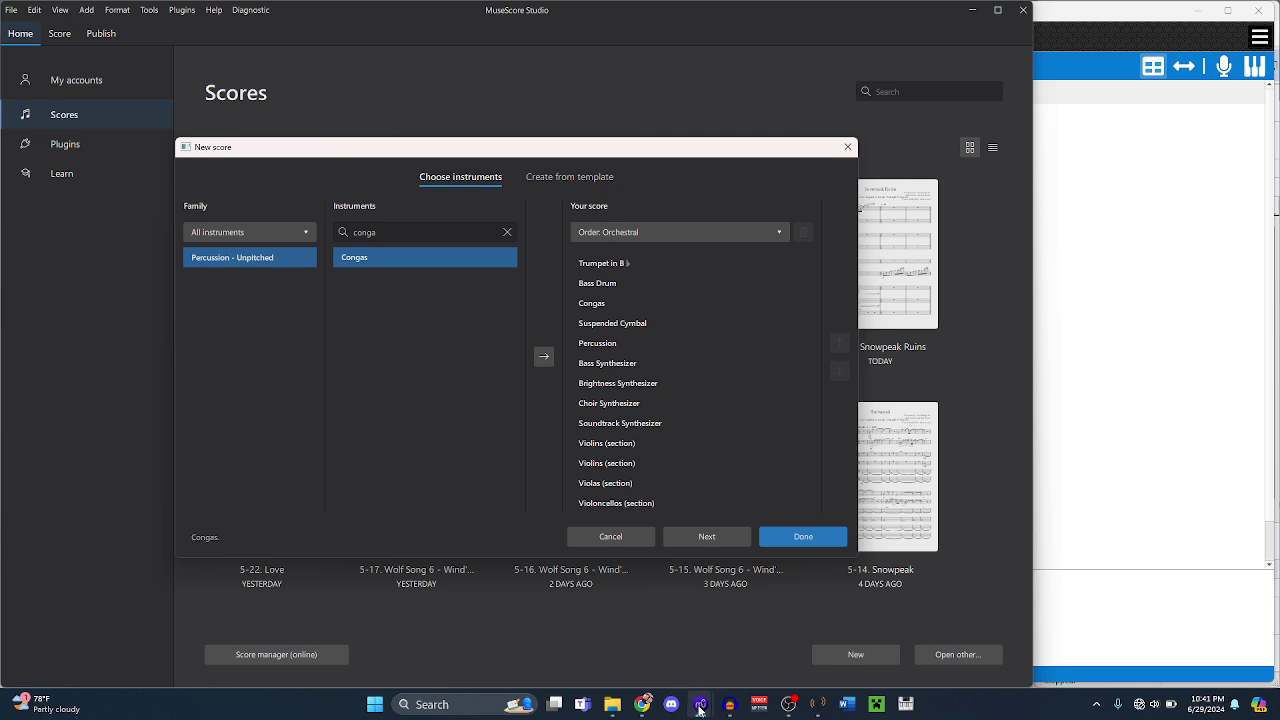
- Return to snowboard.bms and audition the Timpani notes in beats 1 and 2 of measure 3, including the second-voice note
mouse_move(700, 710)
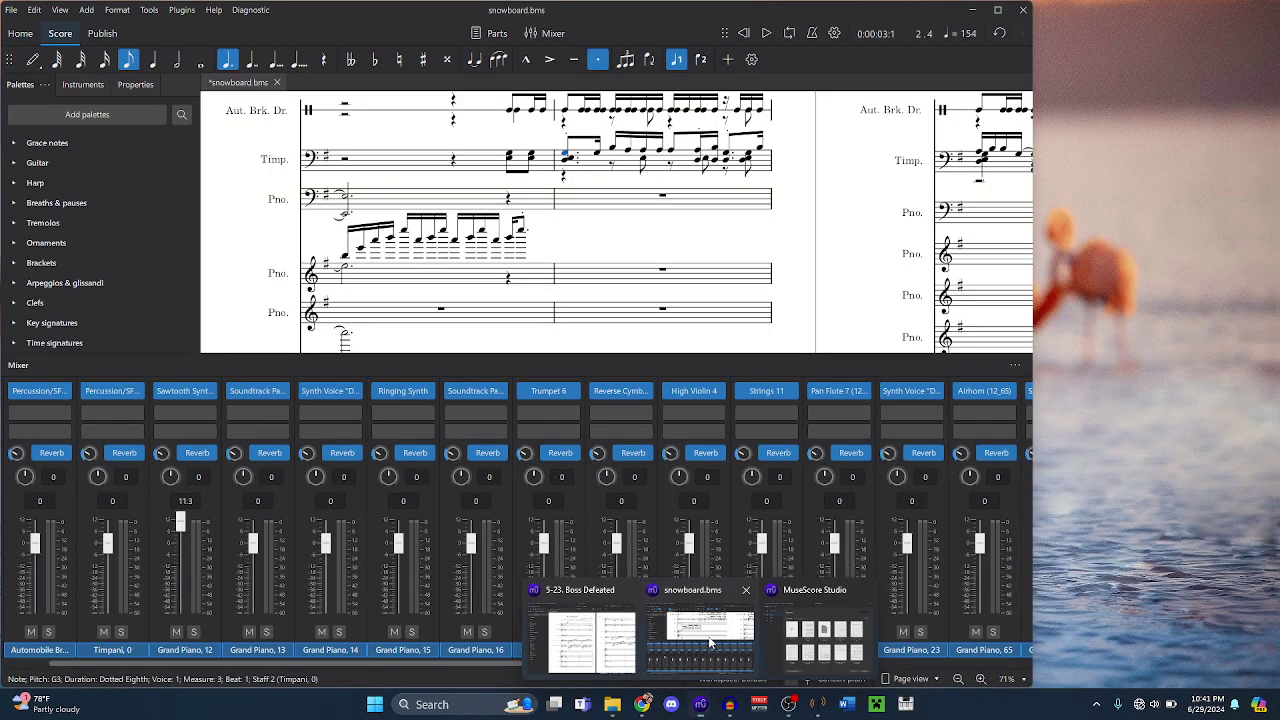
left_click(709, 643)
left_click(564, 172)
key("Right")
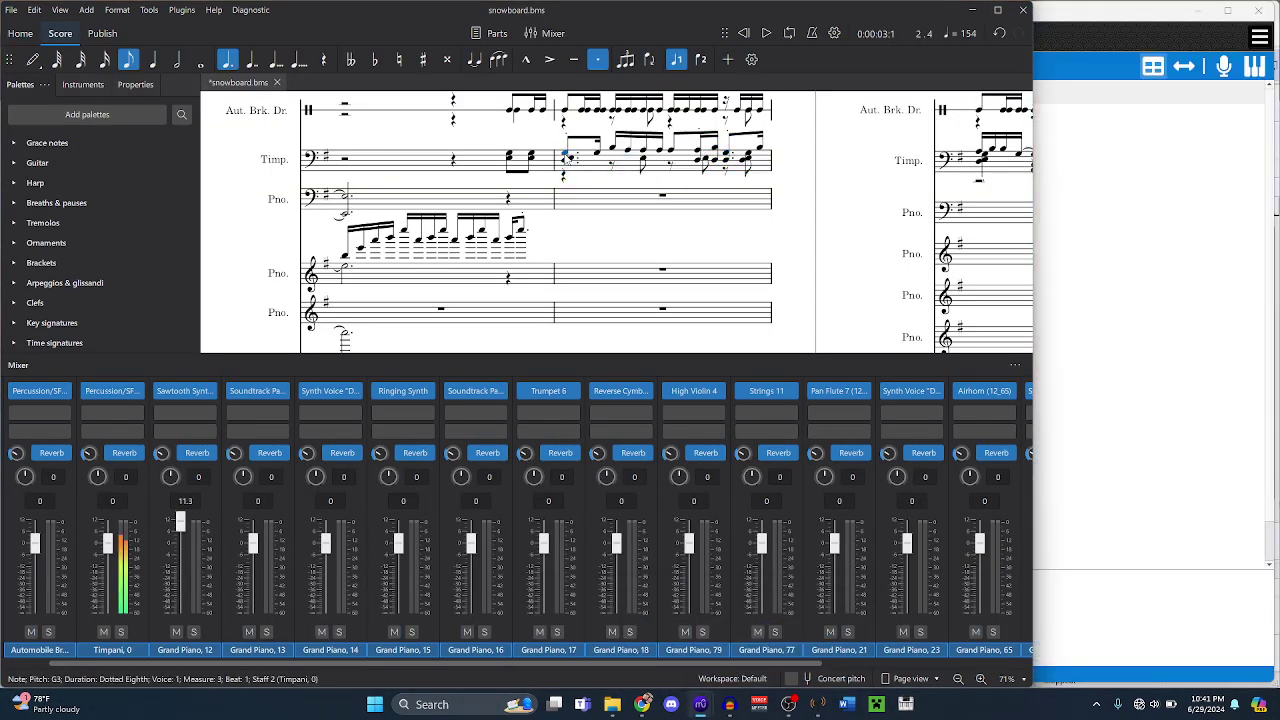
key("Right")
key("Right")
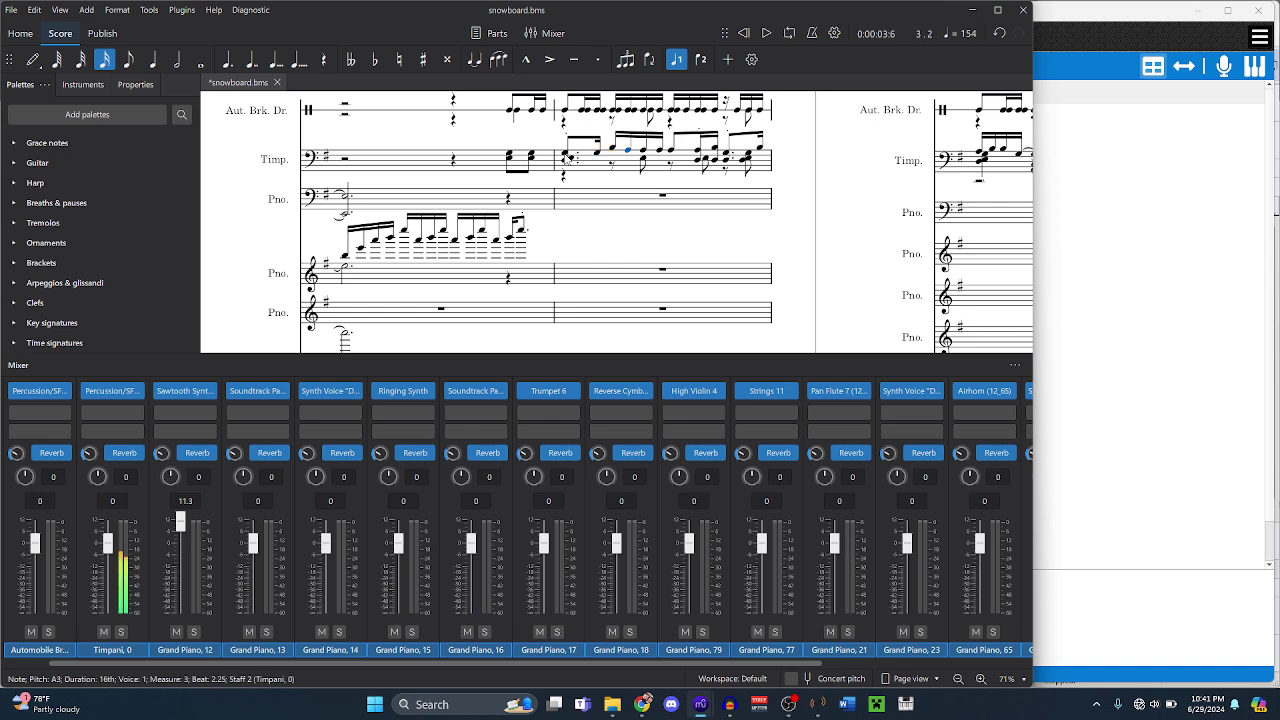
key("Right")
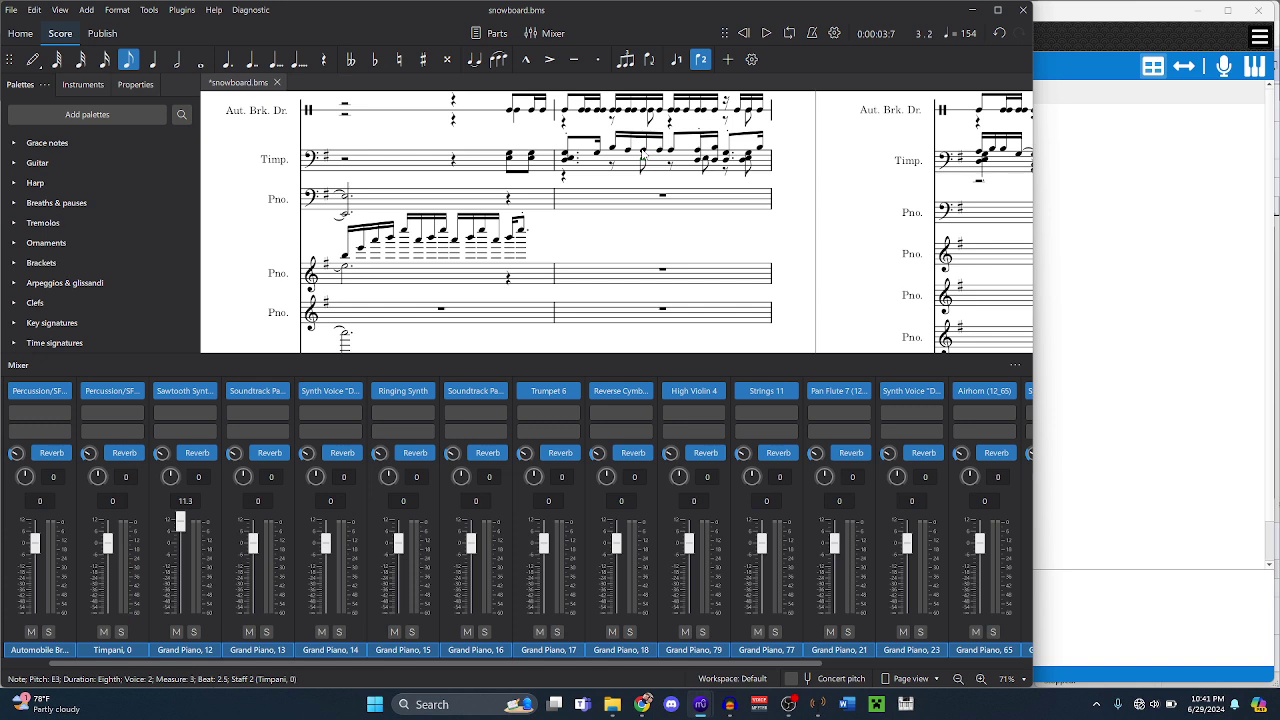
key("alt+Up")
key("Left")
key("Left")
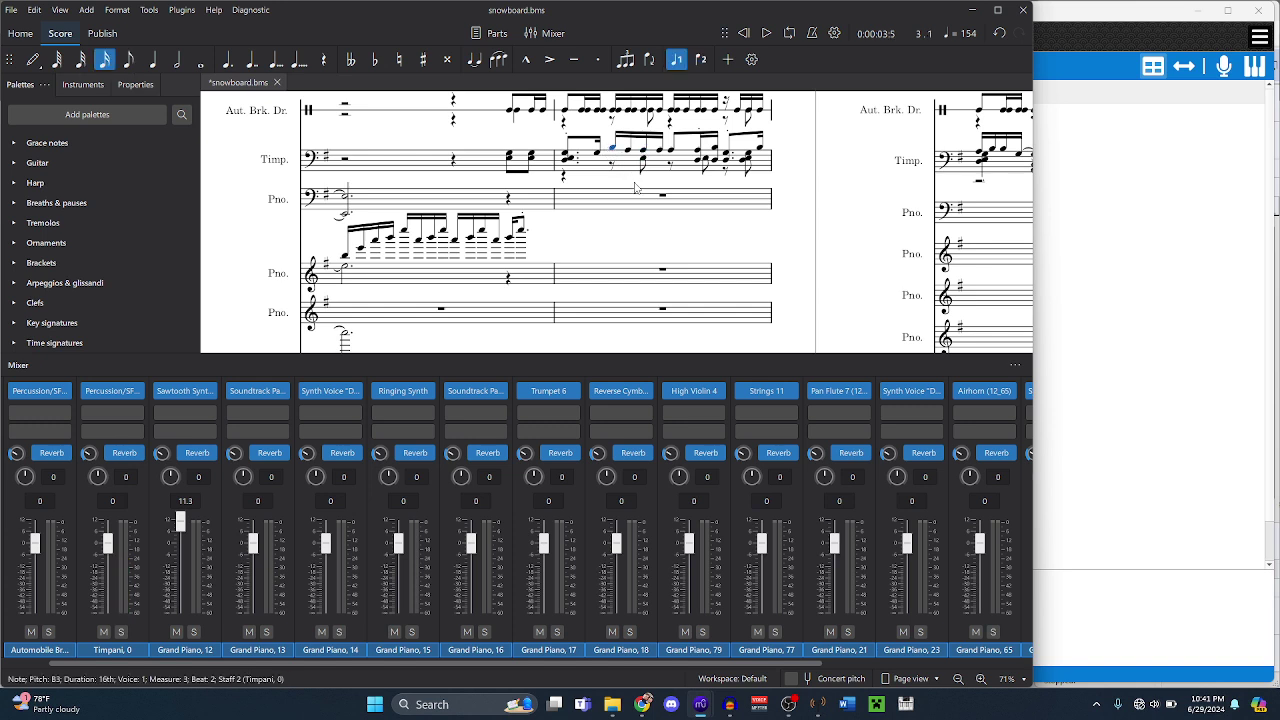
- Select the notes that share the pitch B3 with the Timpani note at beat 2 of measure 3, and lower them a semitone
key("Down")
key("Up")
right_click(612, 150)
mouse_move(759, 264)
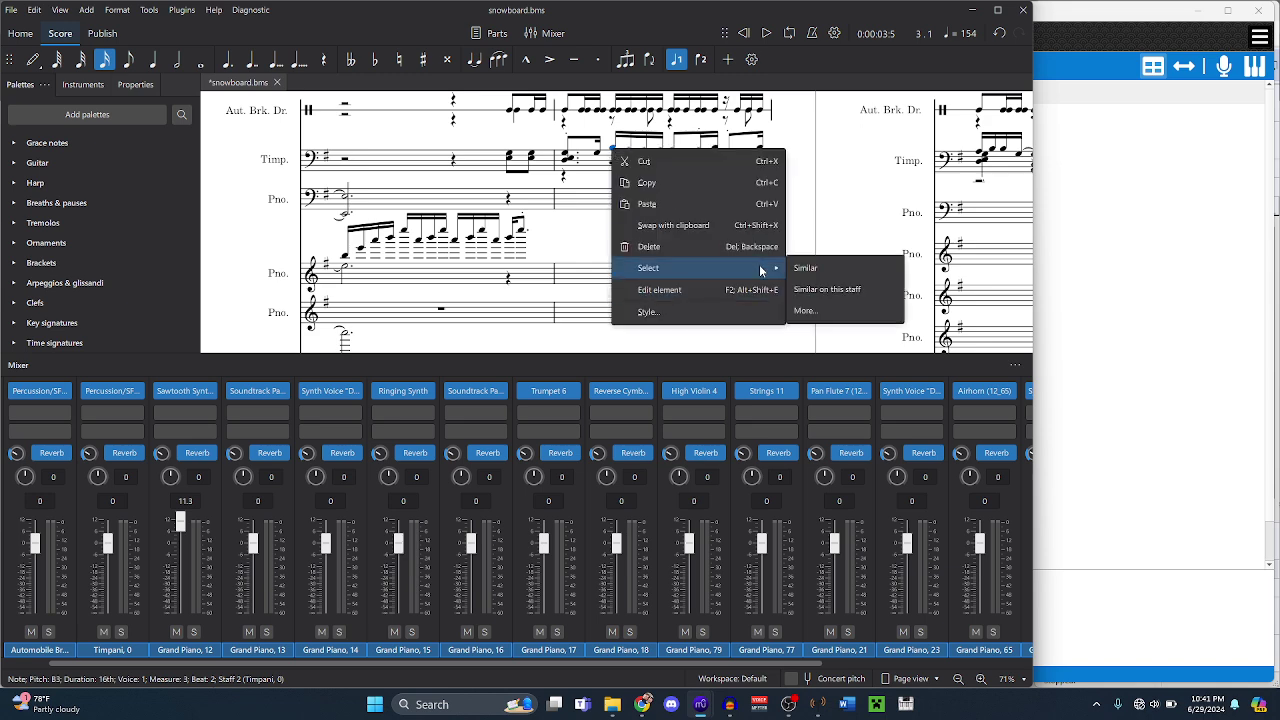
left_click(820, 308)
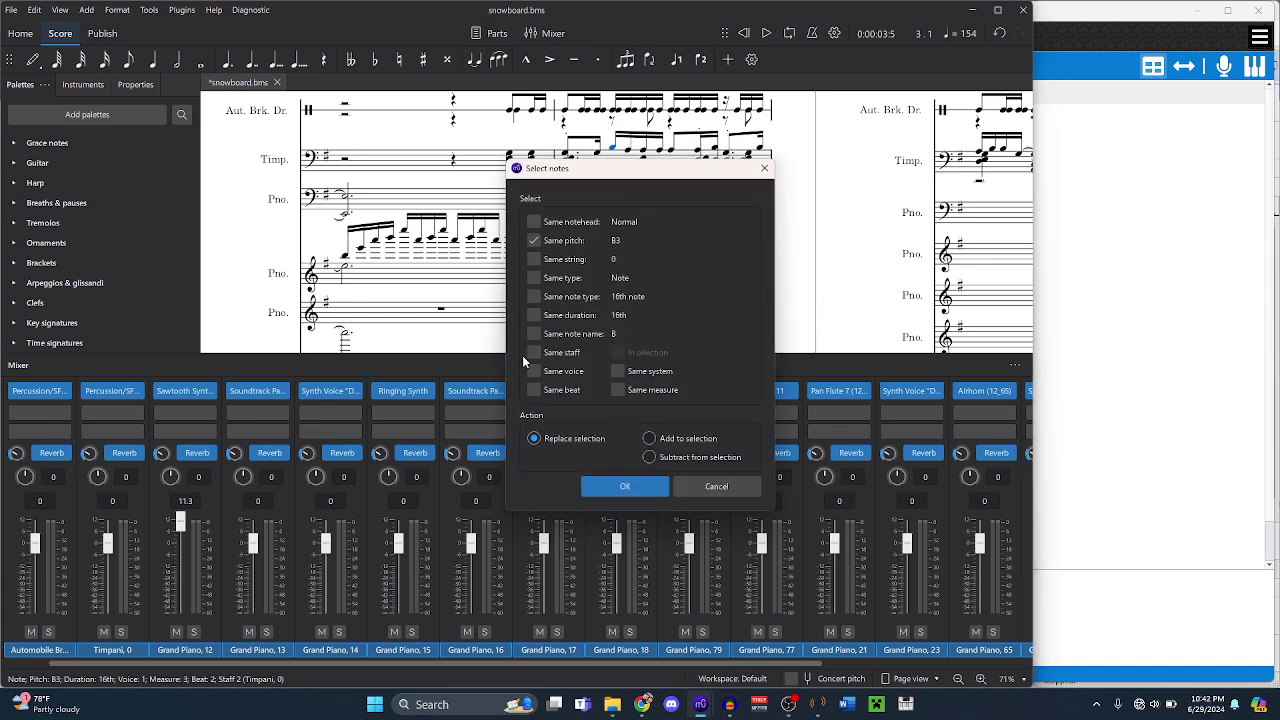
left_click(621, 486)
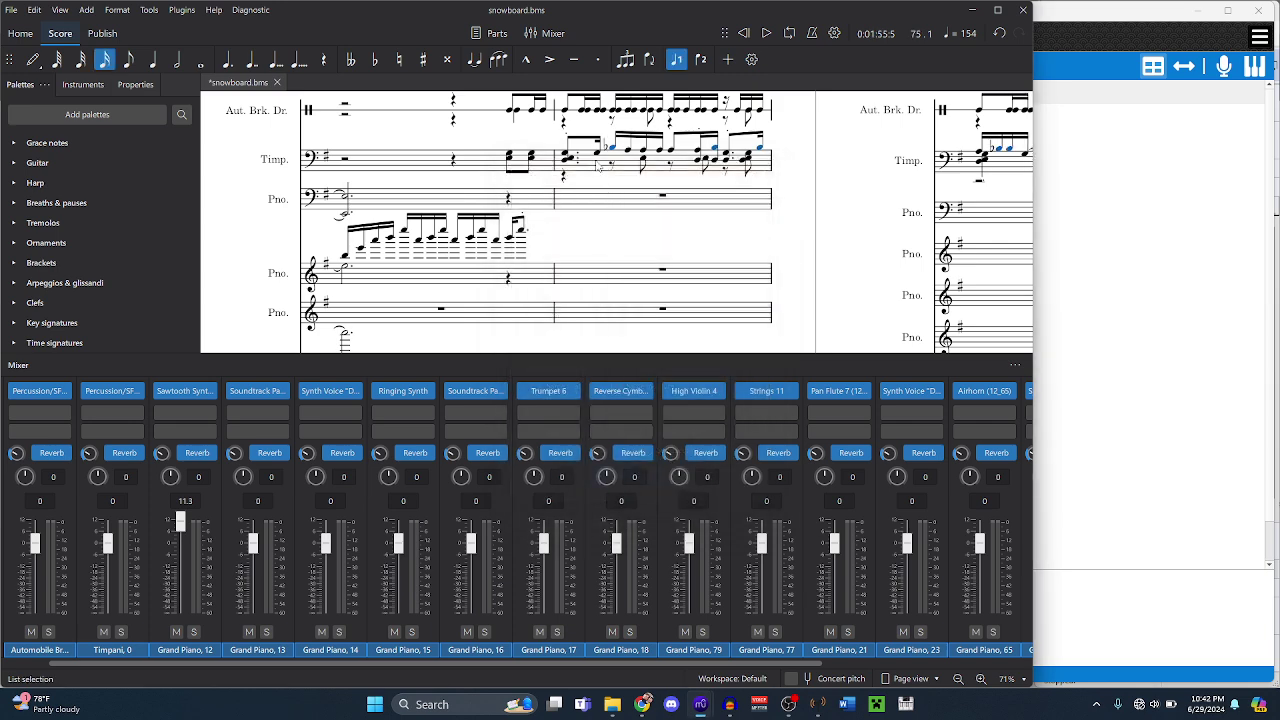
- Play the Timpani alone from measure 3, and again from beat 4 of measure 2
left_click(594, 174)
key("space")
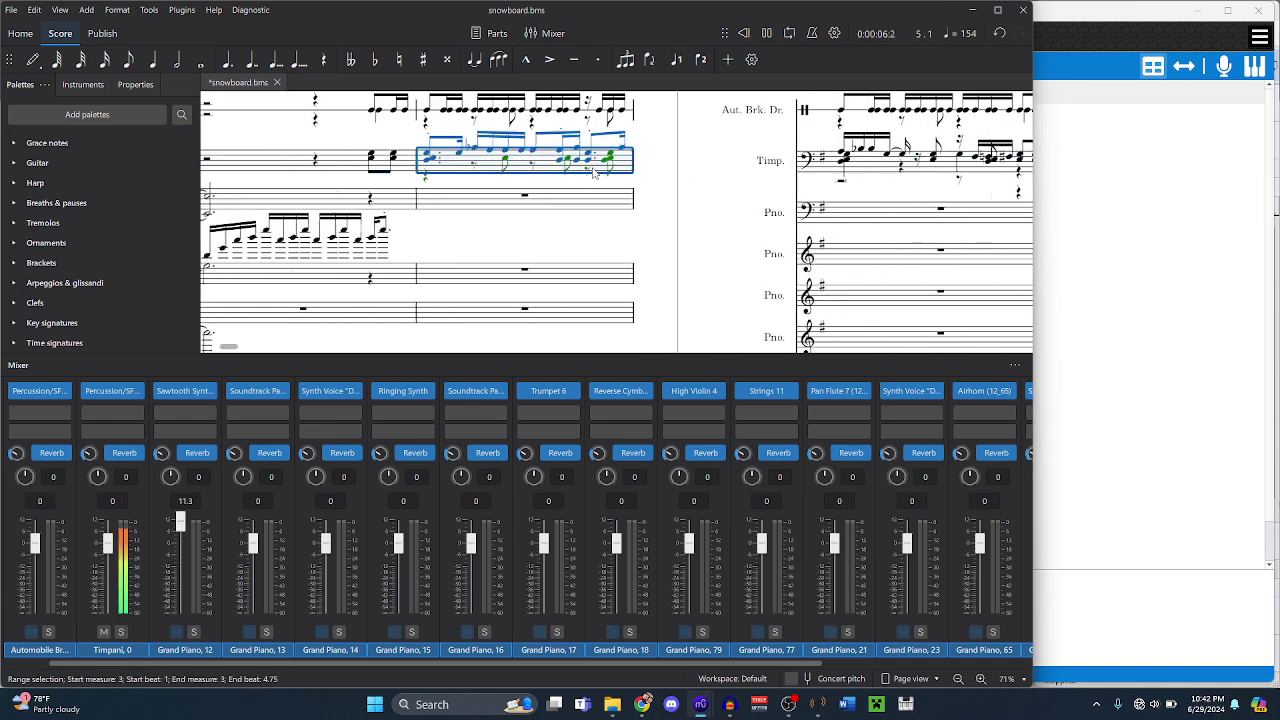
left_click(459, 160)
key("space")
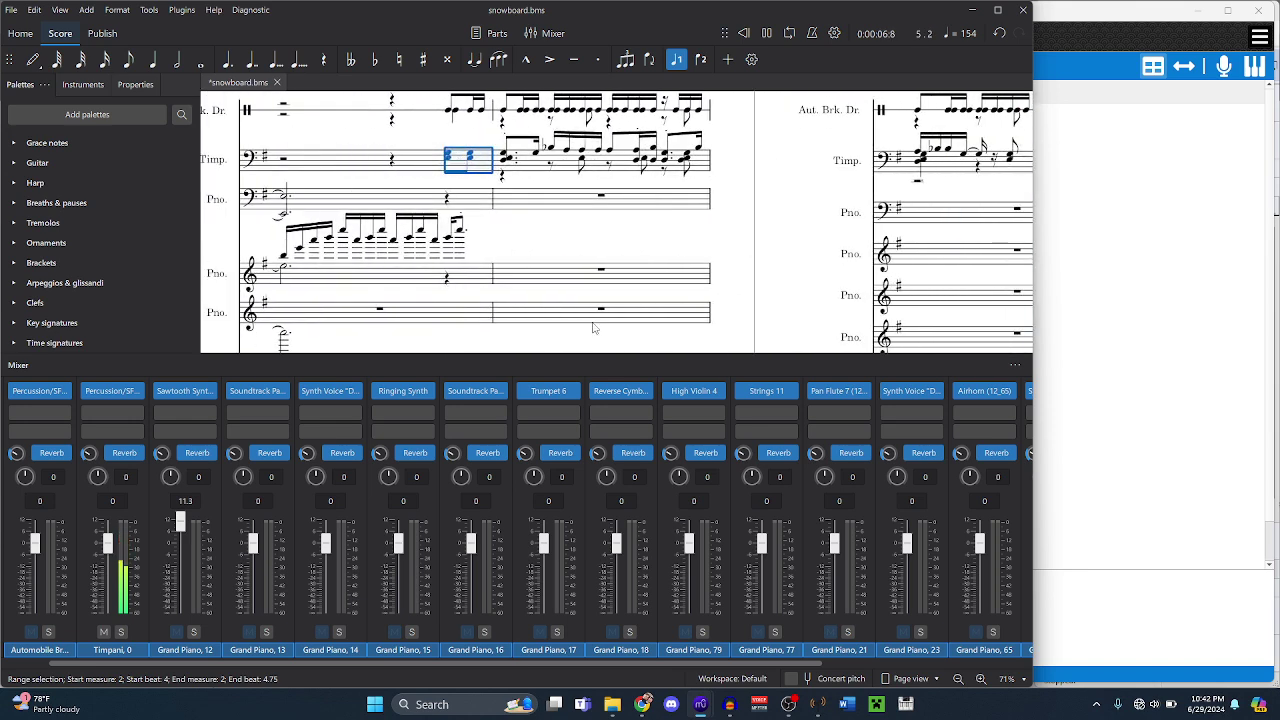
key("space")
- Switch to Audacity, play the 5-24 Snowboarding recording from the start and from about 4.6 seconds, and move the cursor to about 3.5 seconds
left_click(729, 704)
key("space")
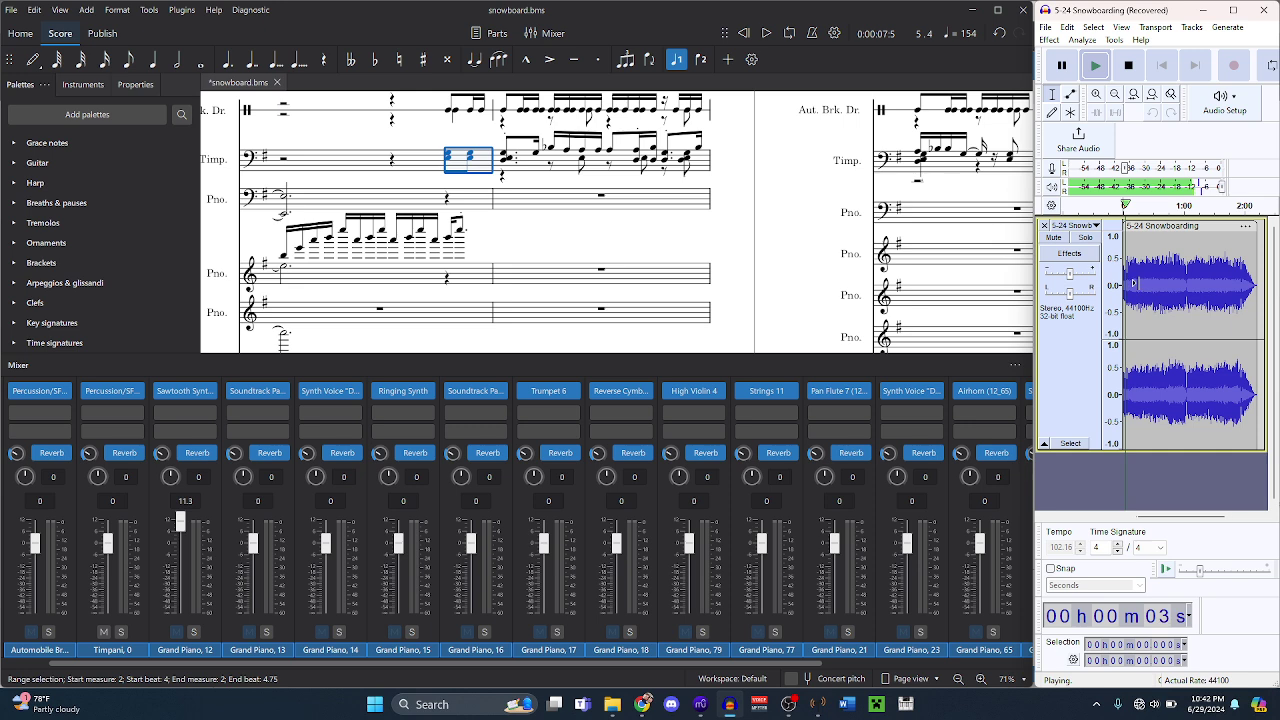
scroll(1133, 283, "up", 4)
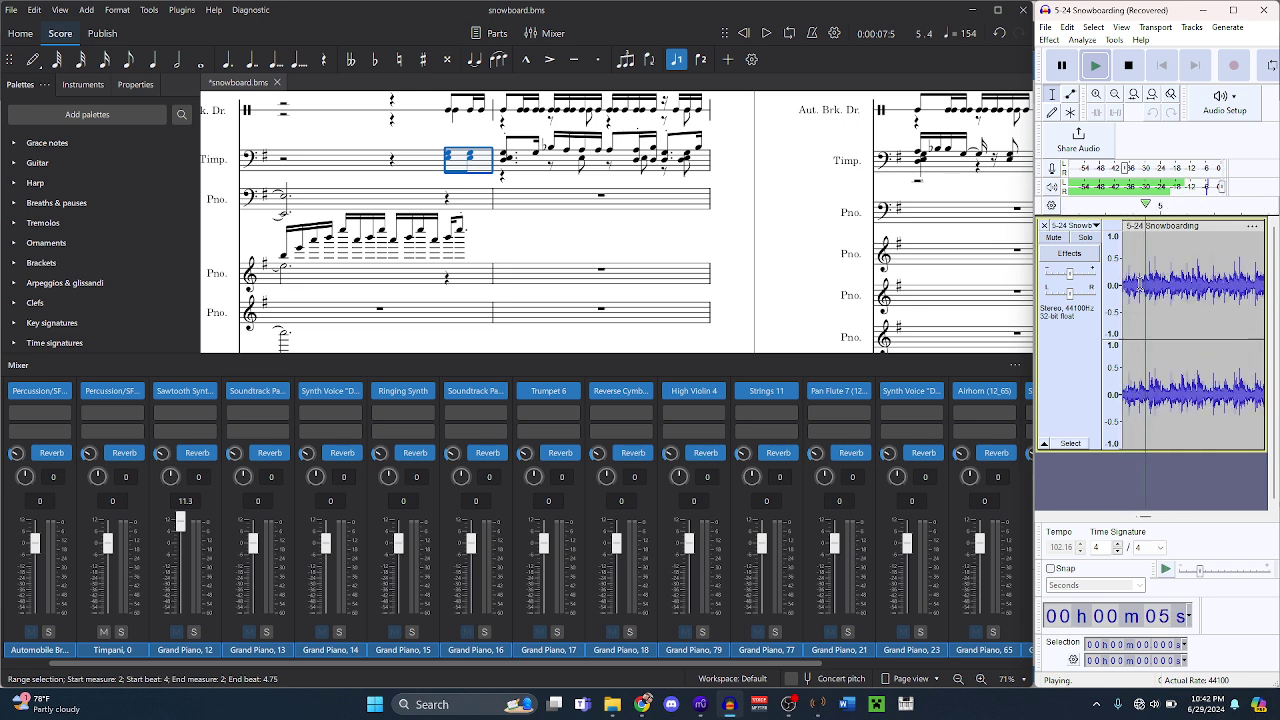
left_click(1140, 285)
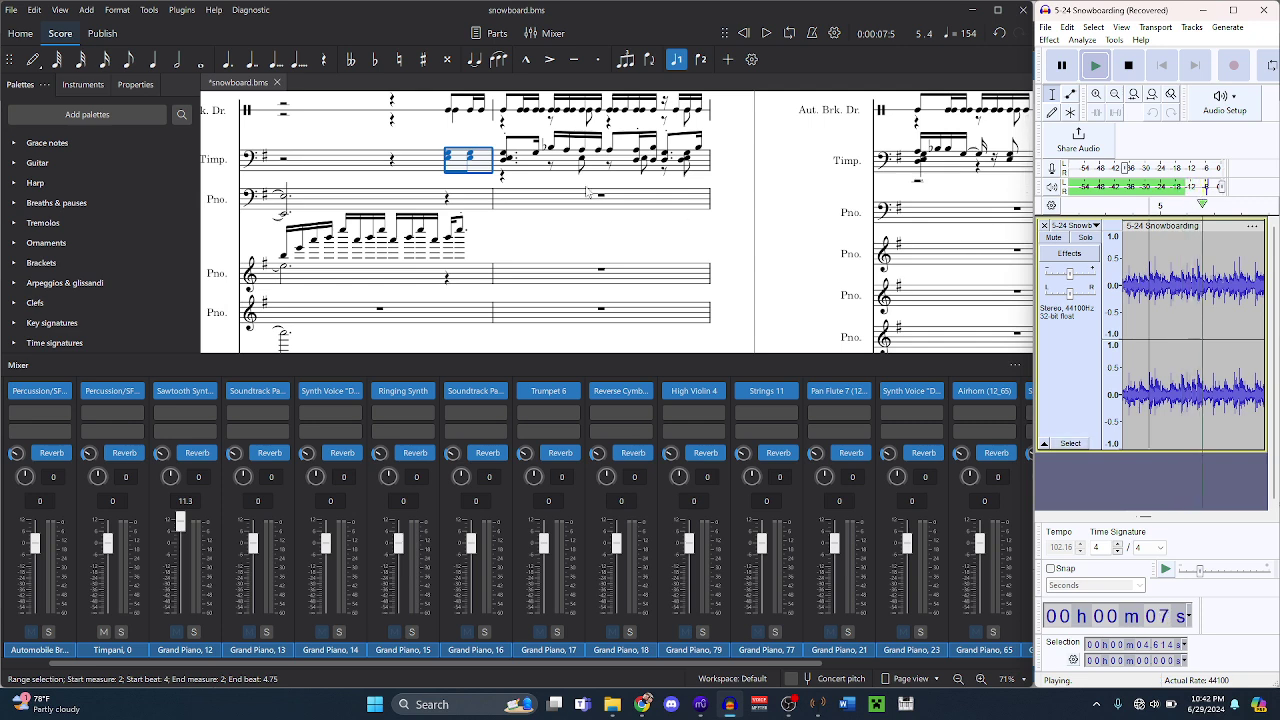
scroll(588, 192, "right", 6)
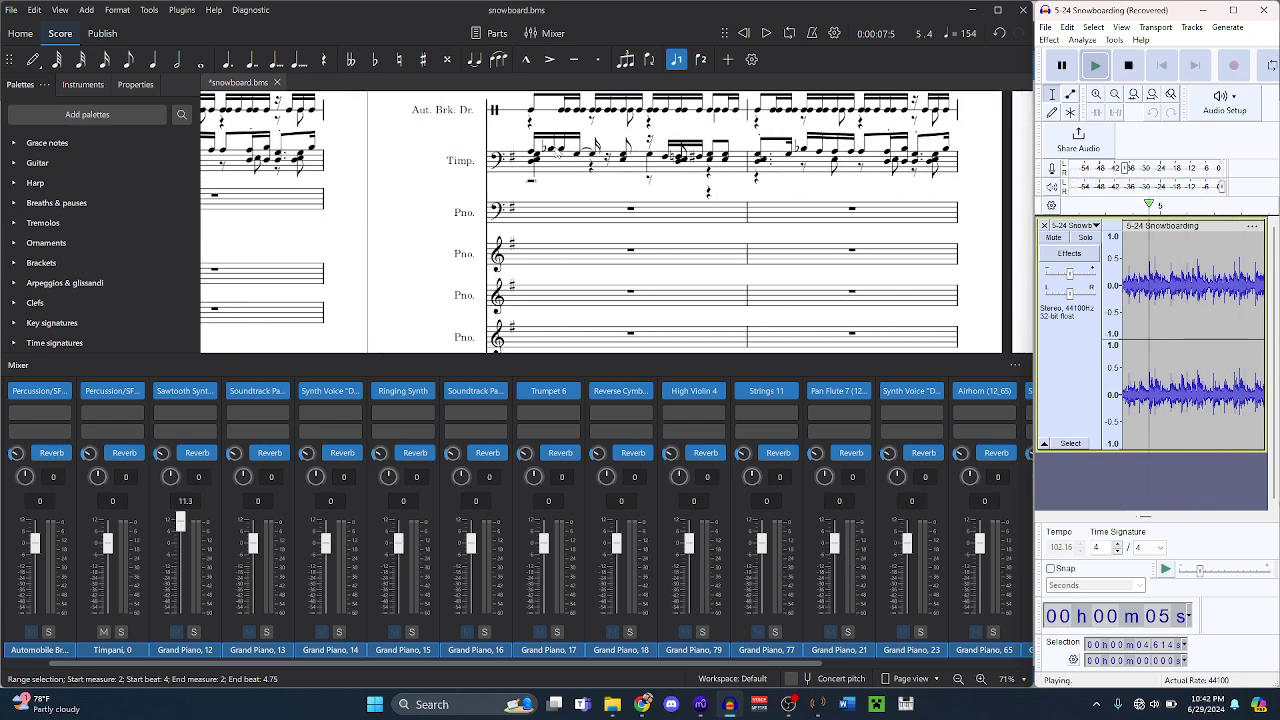
left_click(686, 160)
key("space")
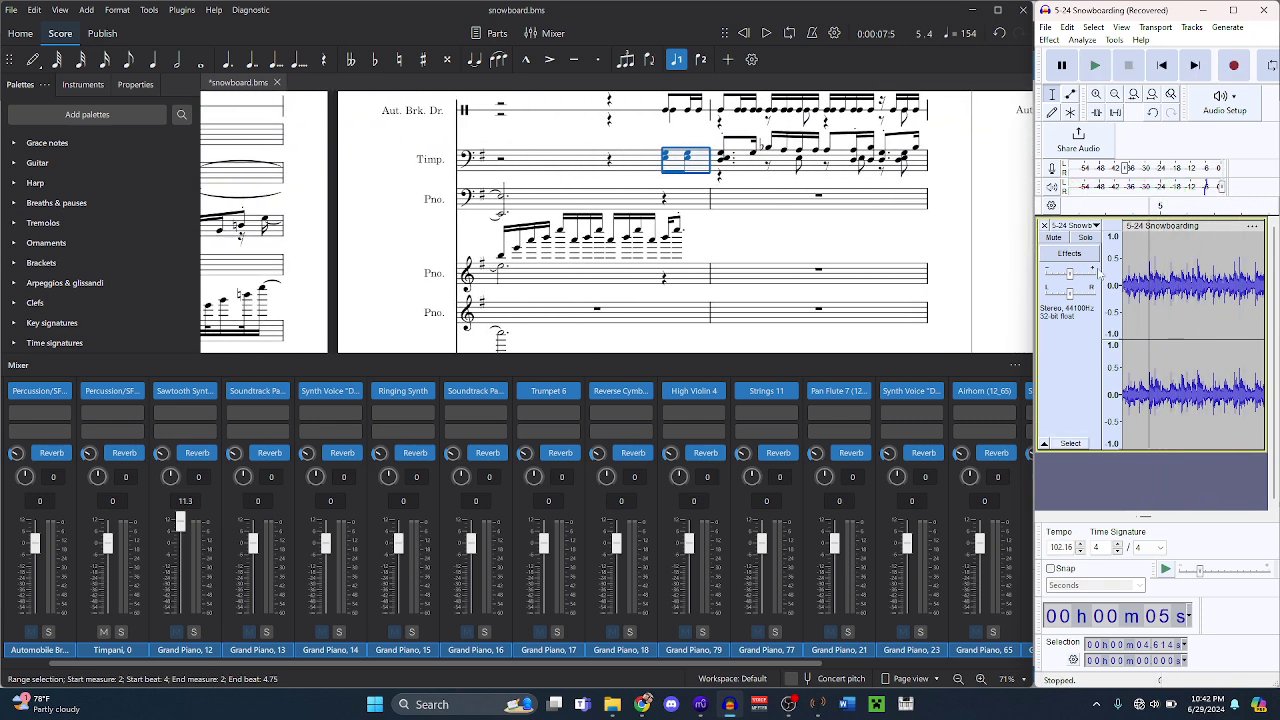
scroll(1157, 277, "left", 2)
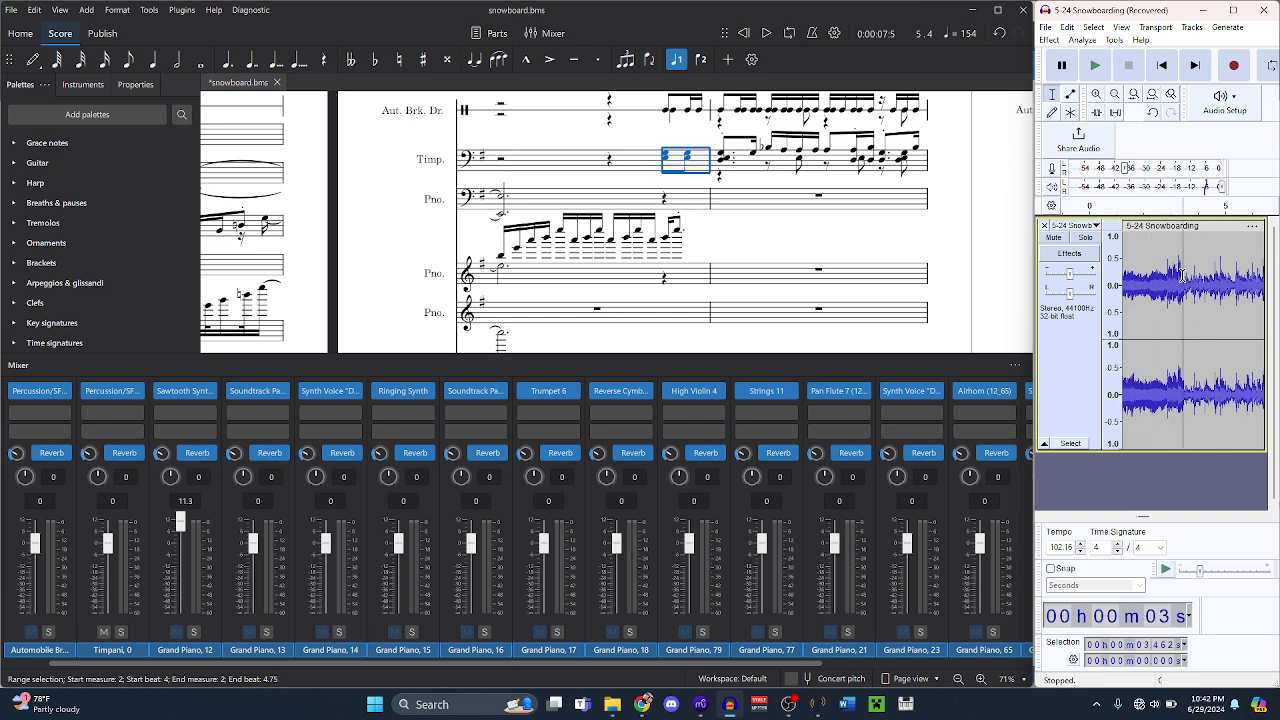
- Play the recording from about 3.5 seconds, and audition the Automobile Brake Drums notes in beat 1 of measure 3 of the score
key("space")
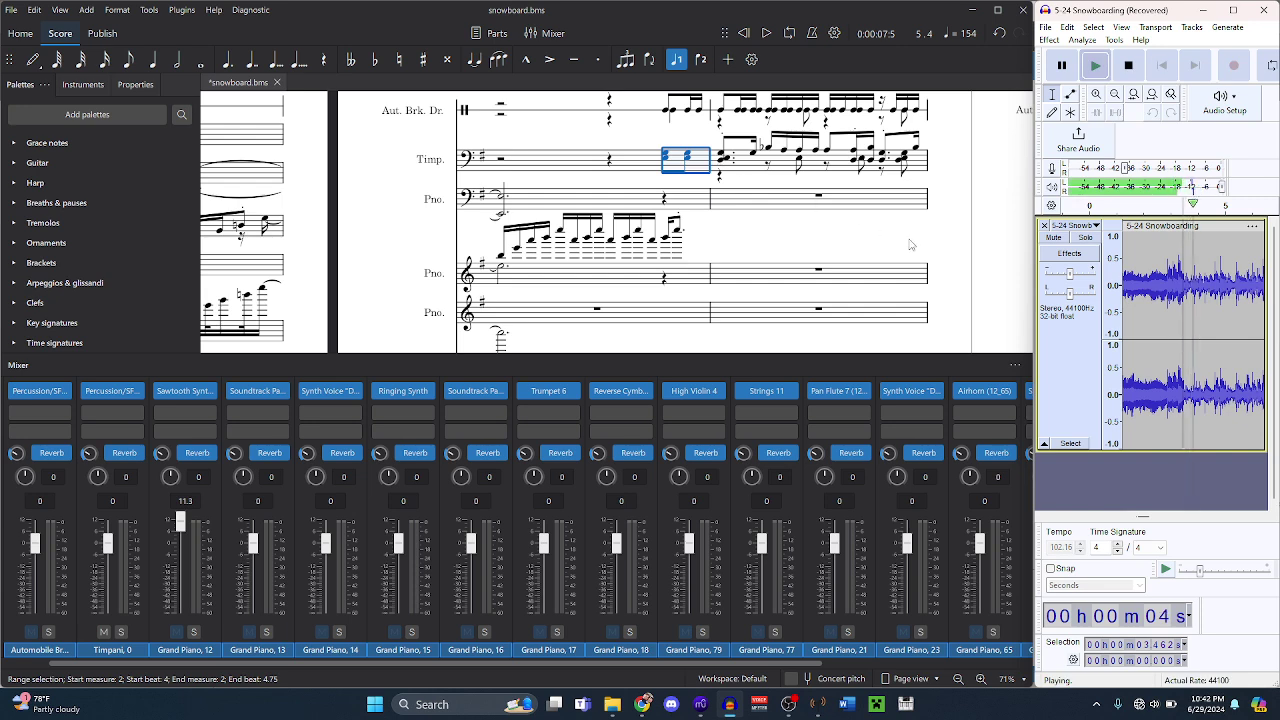
key("space")
left_click(740, 117)
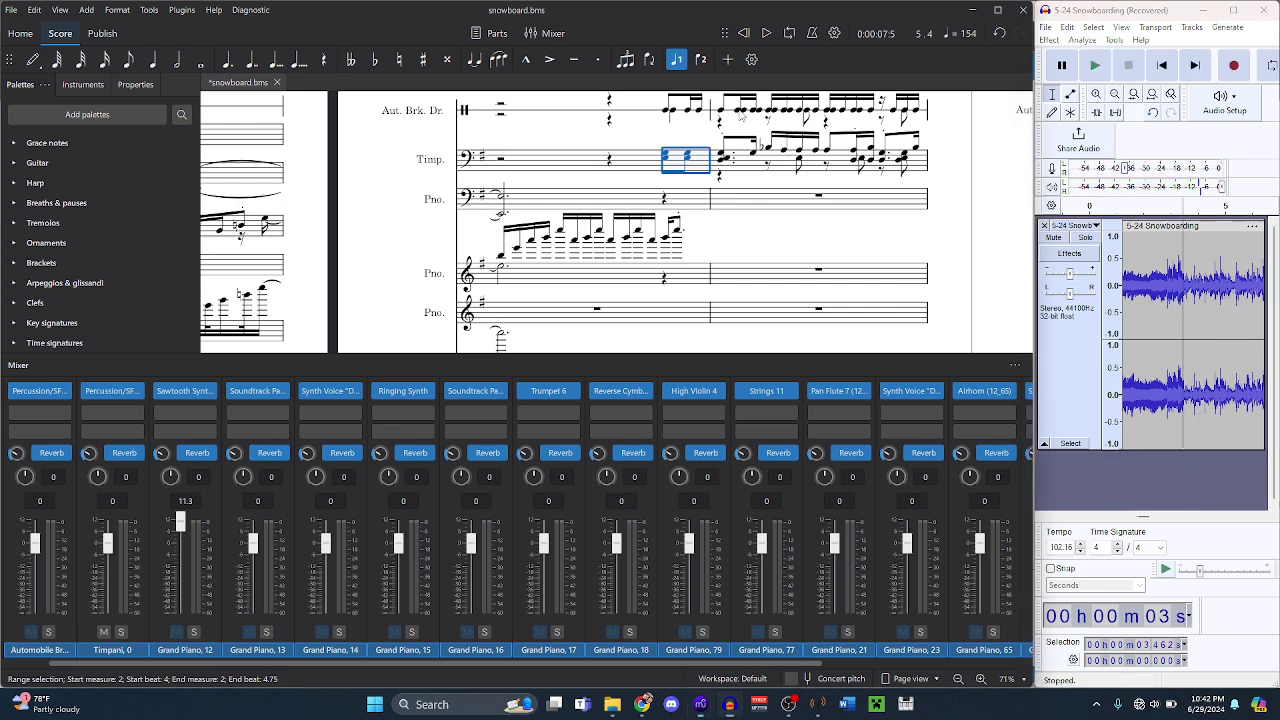
left_click(740, 112)
key("Left")
key("Left")
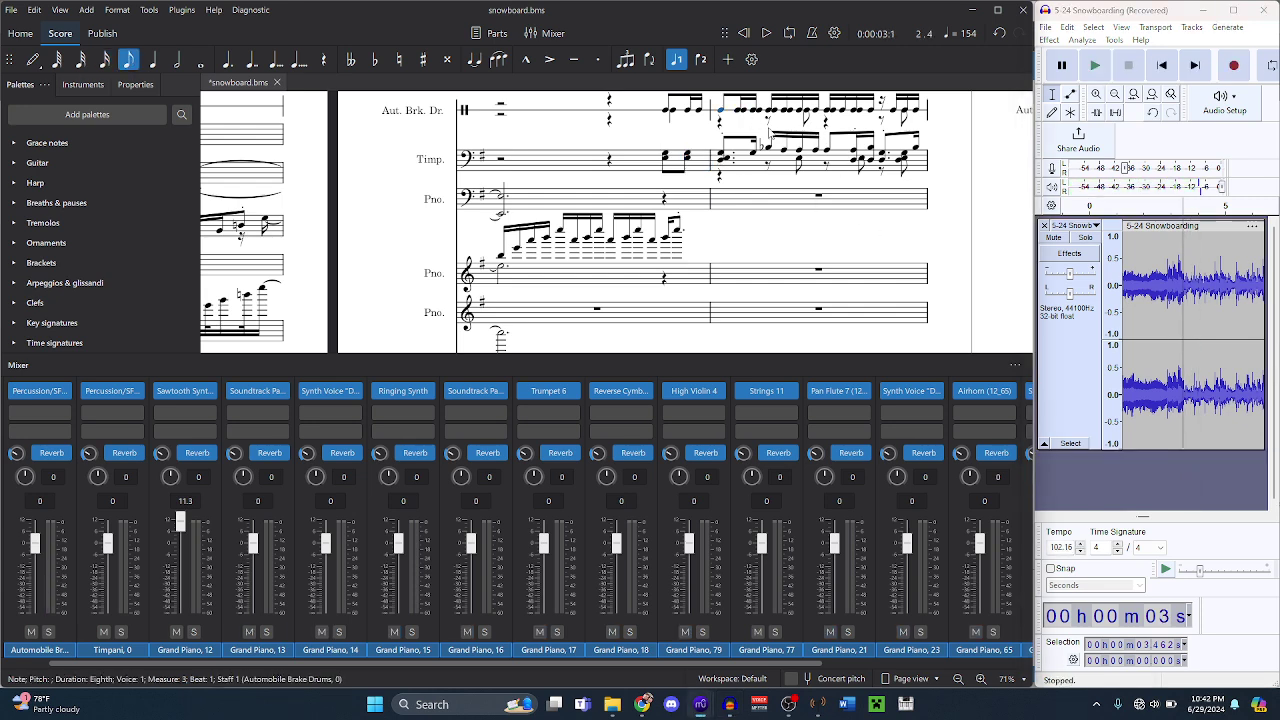
key("Right")
- Play the 5-24 Snowboarding recording from about 3.5 seconds, and slow it down with the High Quality Tempo Change
left_click(1186, 537)
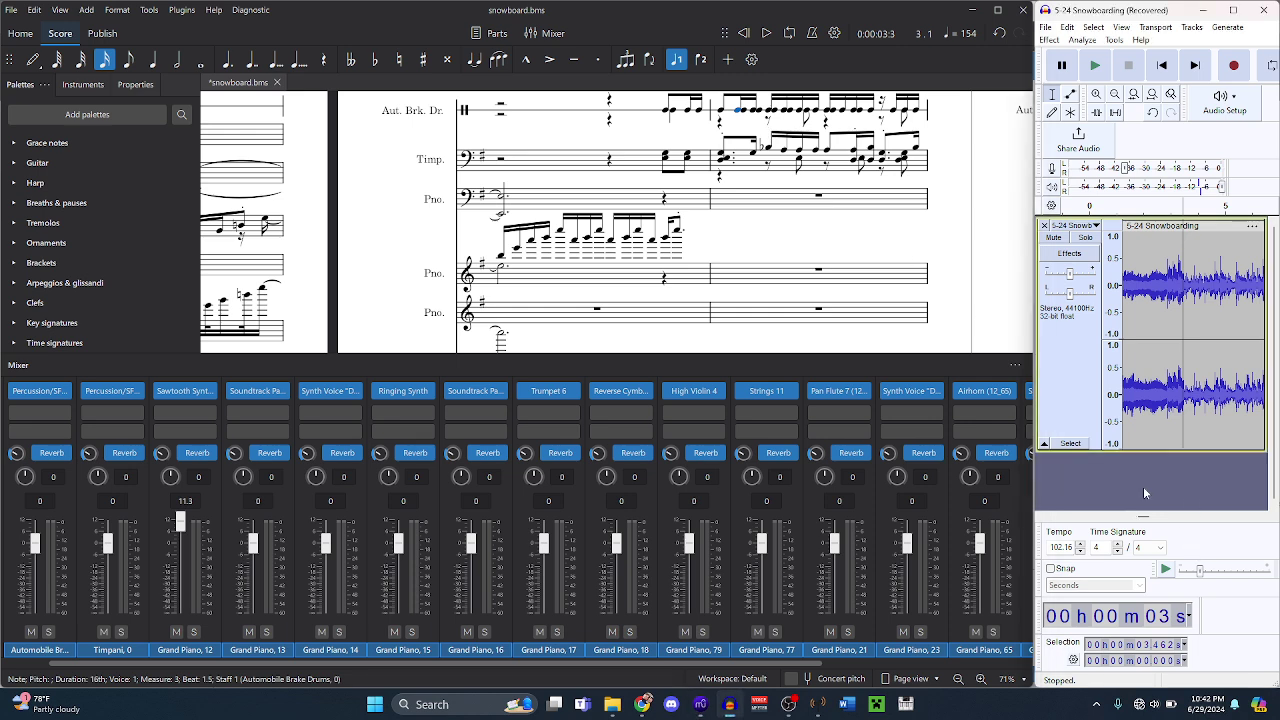
key("space")
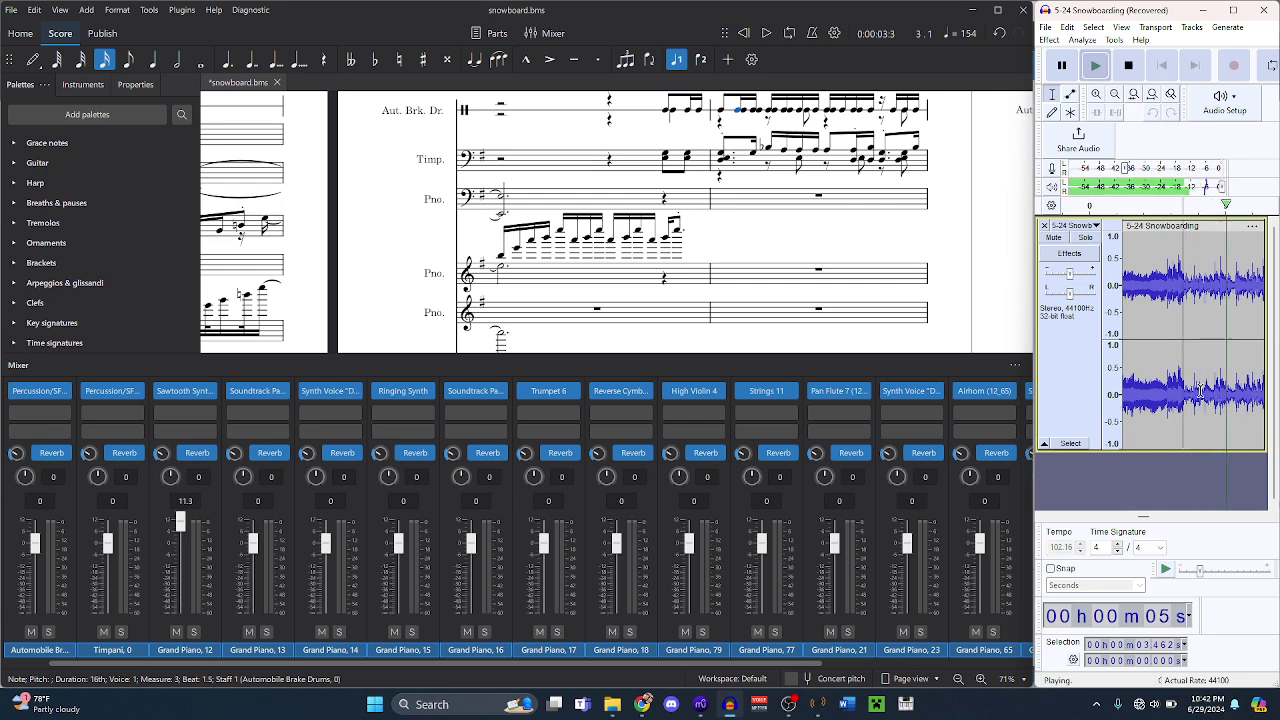
scroll(883, 195, "right", 5)
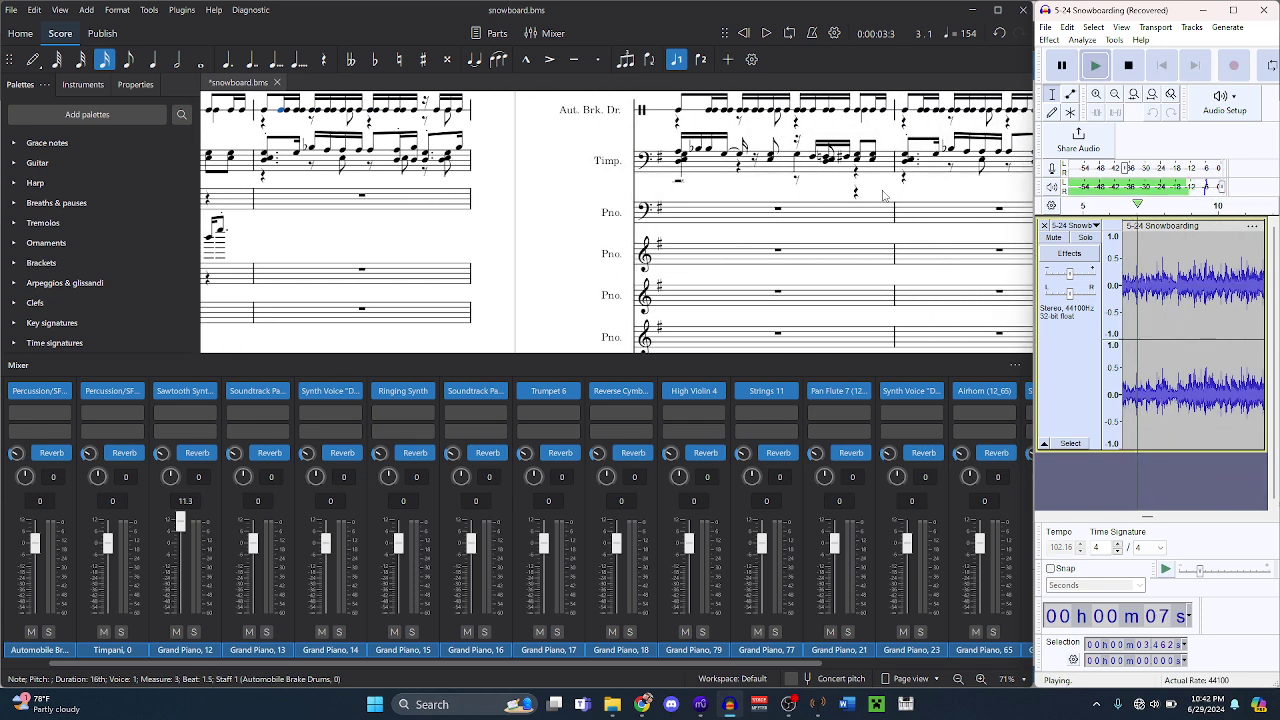
key("space")
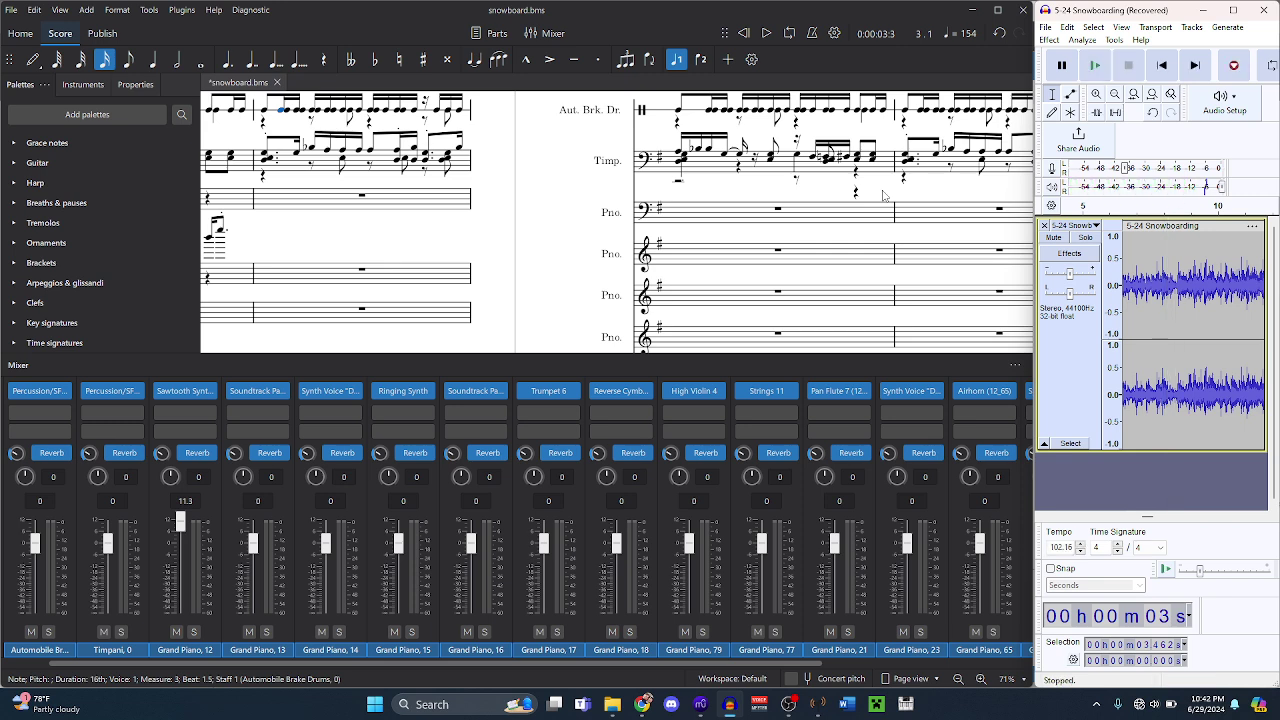
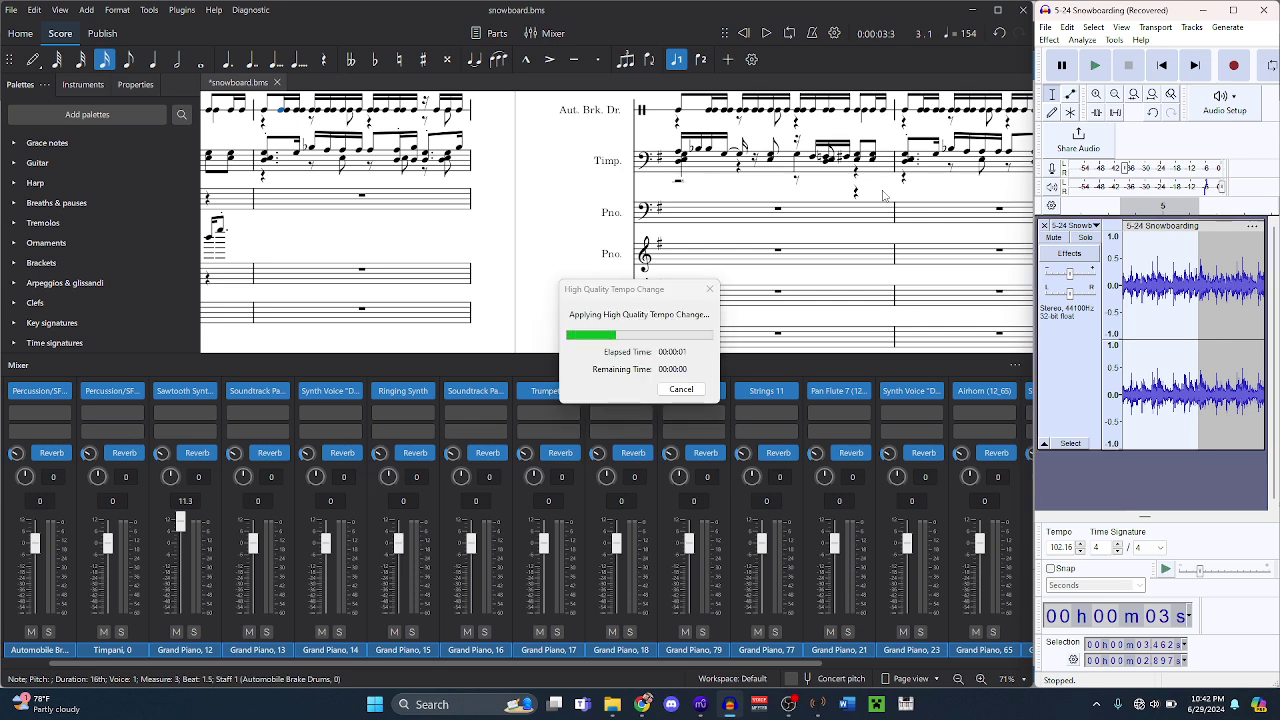
- Play the slowed recording twice while following the Timpani part in measure 3, and repeat the High Quality Tempo Change on it
key("space")
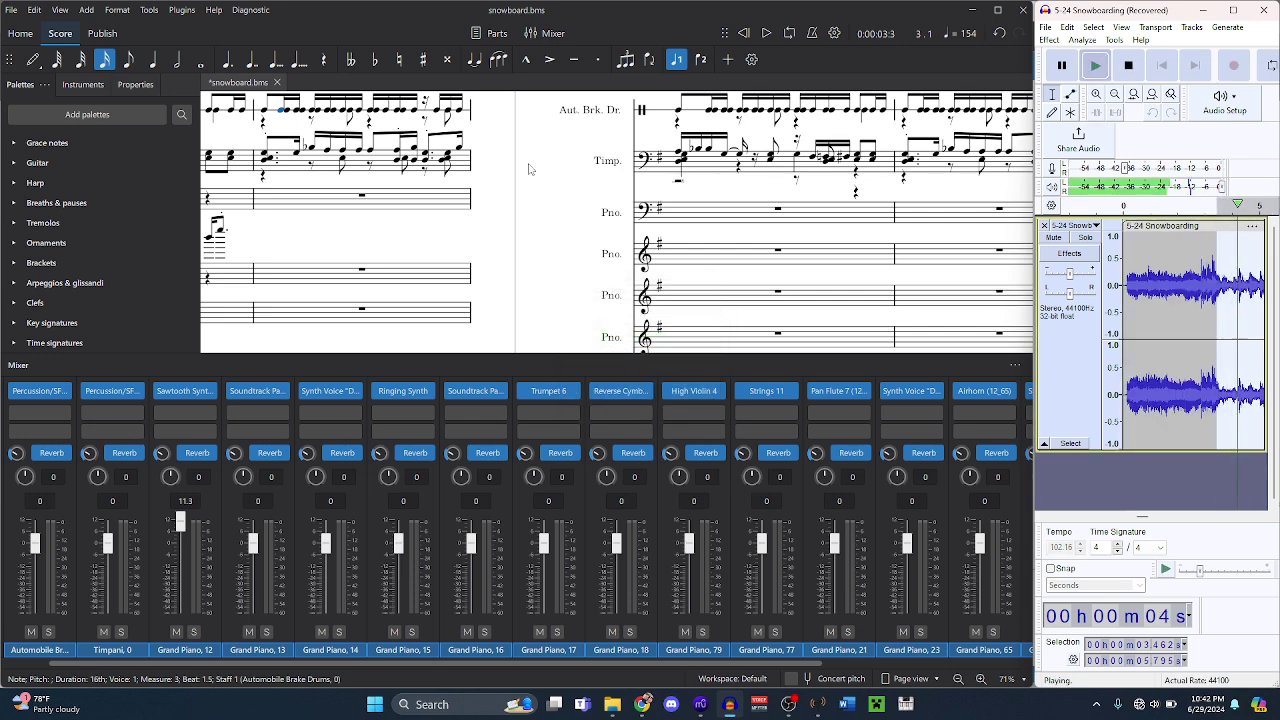
scroll(530, 168, "left", 2)
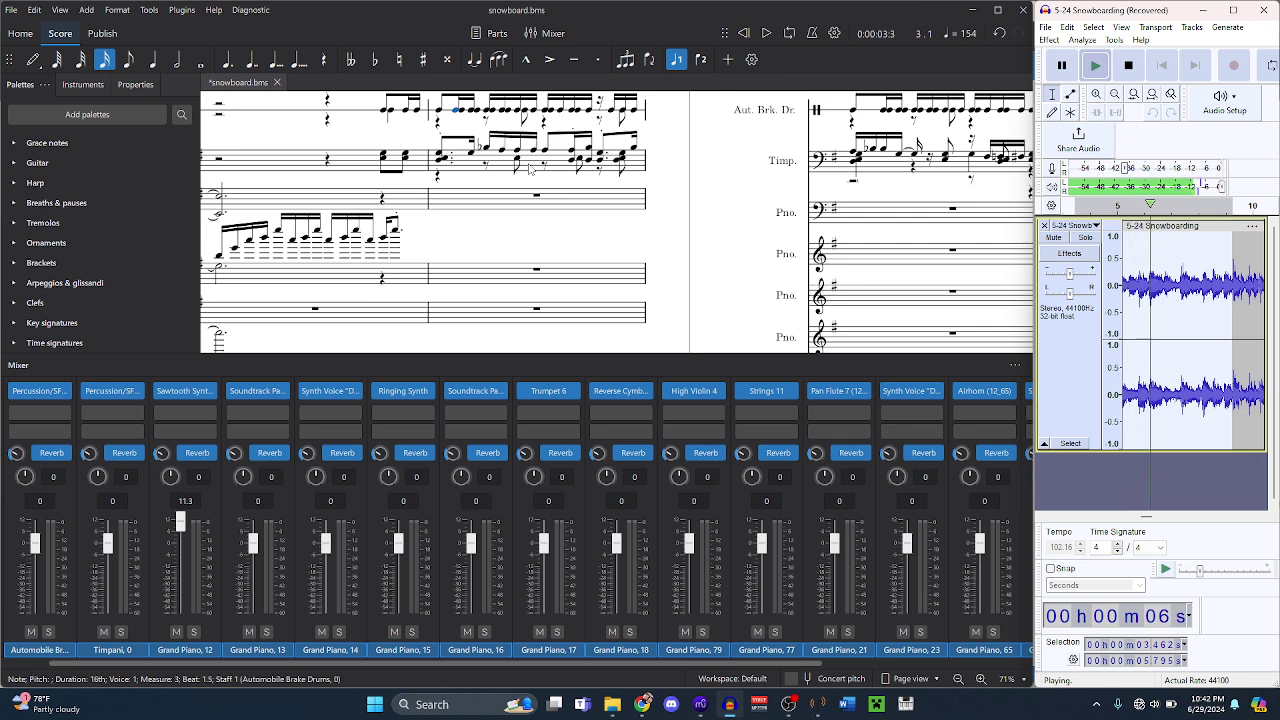
scroll(530, 168, "right", 1)
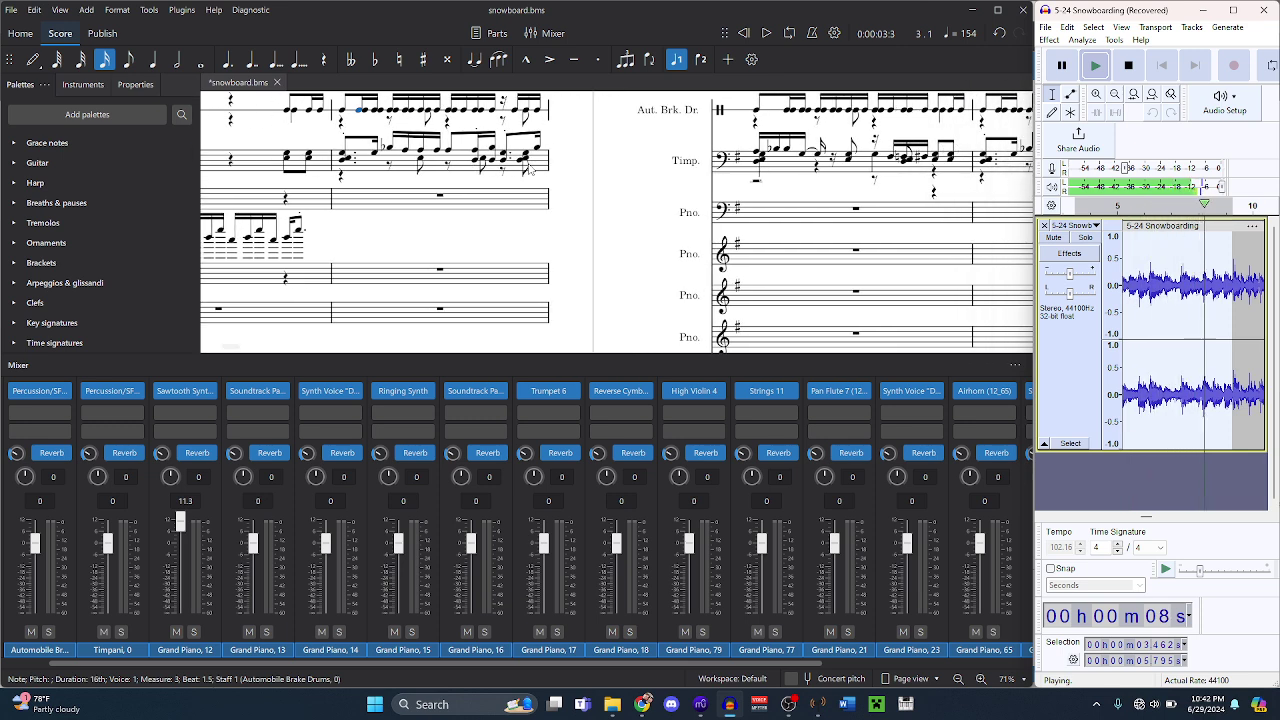
key("space")
key("space")
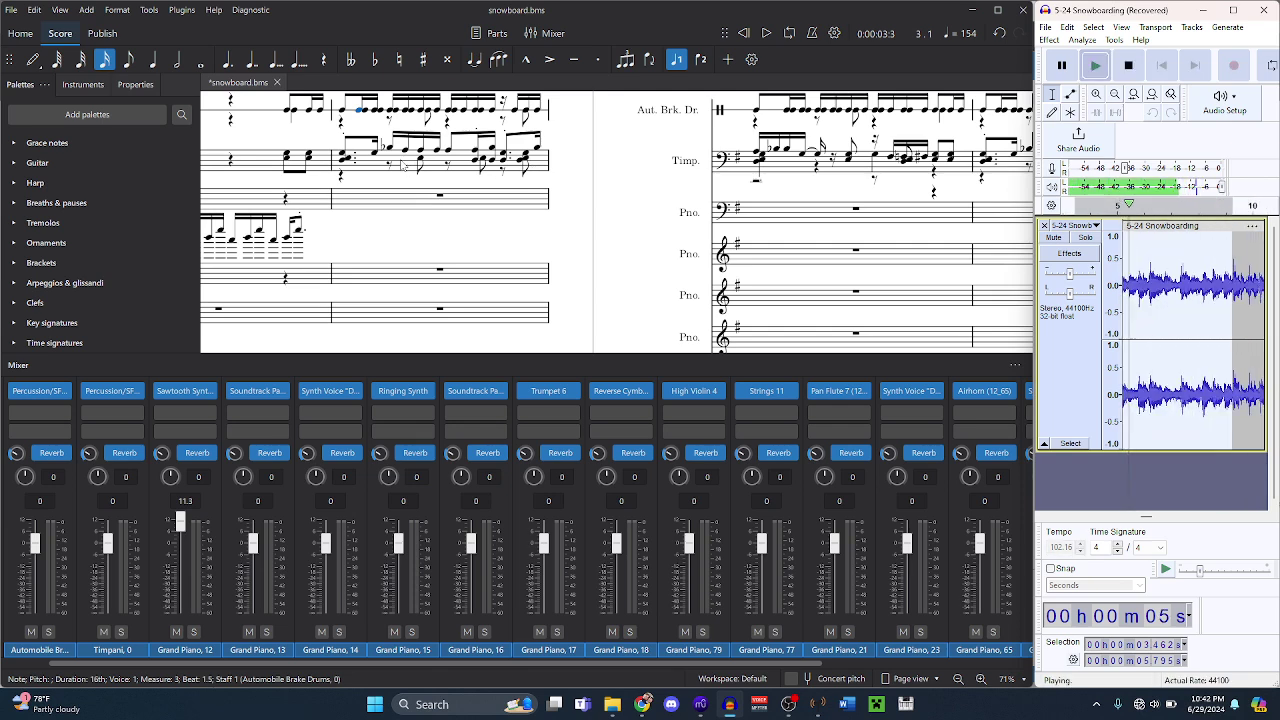
key("ctrl+r")
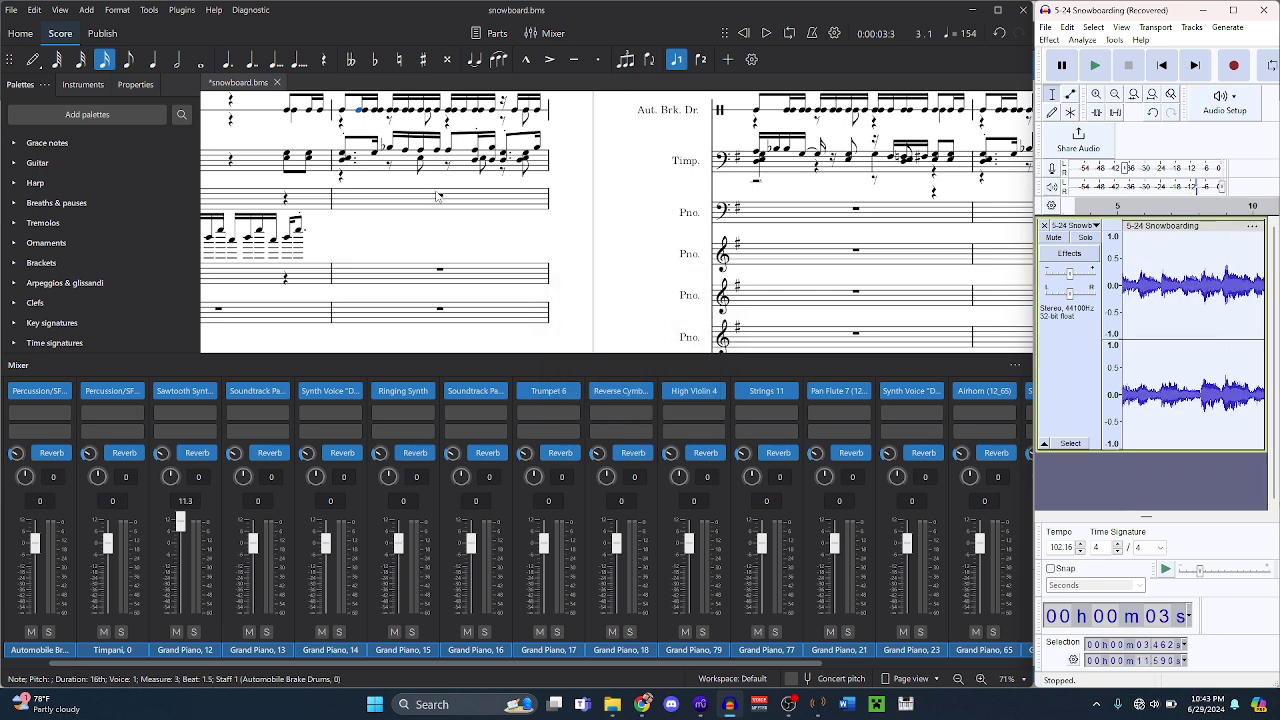
- Play the further slowed recording twice from about 3.5 seconds
key("space")
key("space")
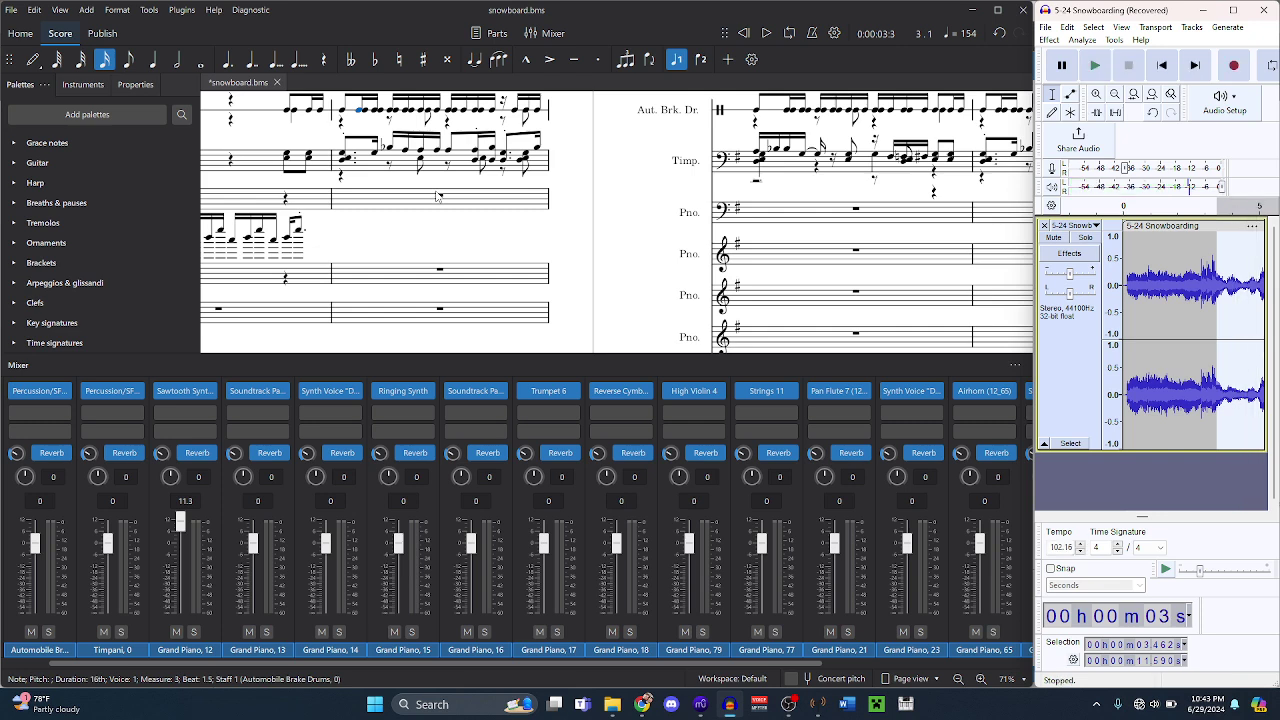
key("space")
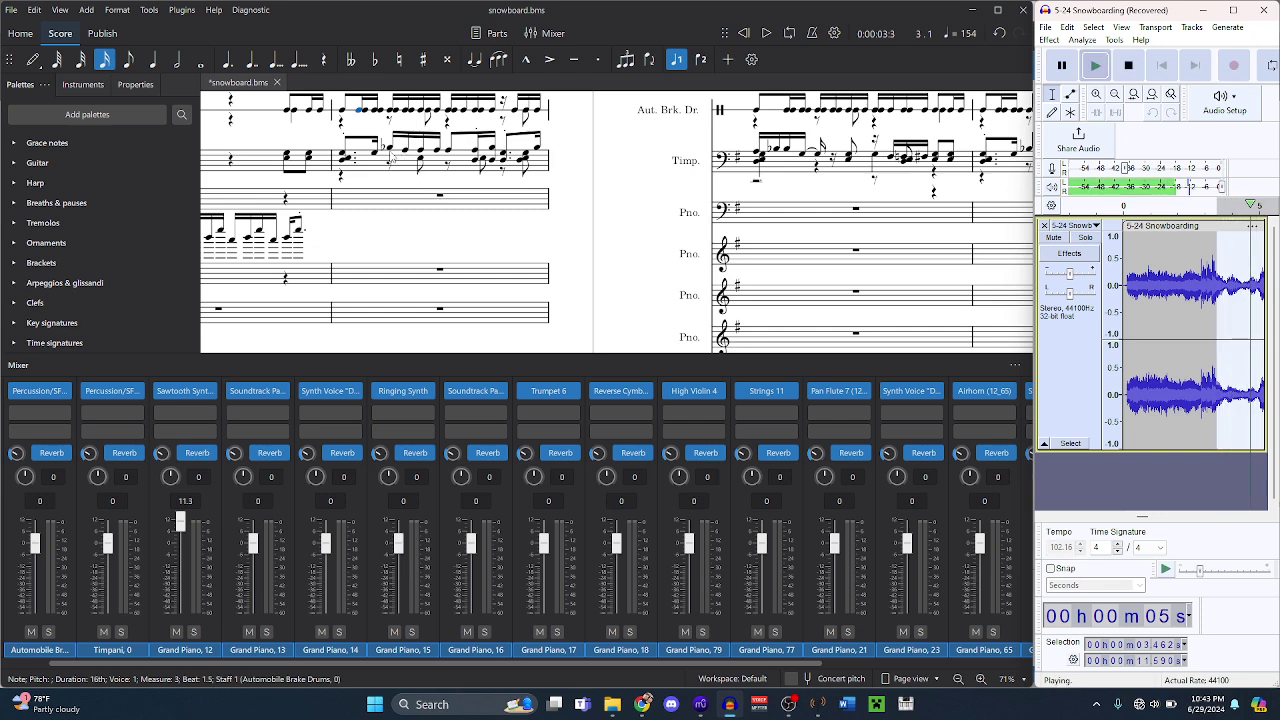
key("space")
- Audition the upper Timpani notes at beats 2.25 and 2 of measure 3, and undo the semitone lowering of the matching notes
left_click(404, 151)
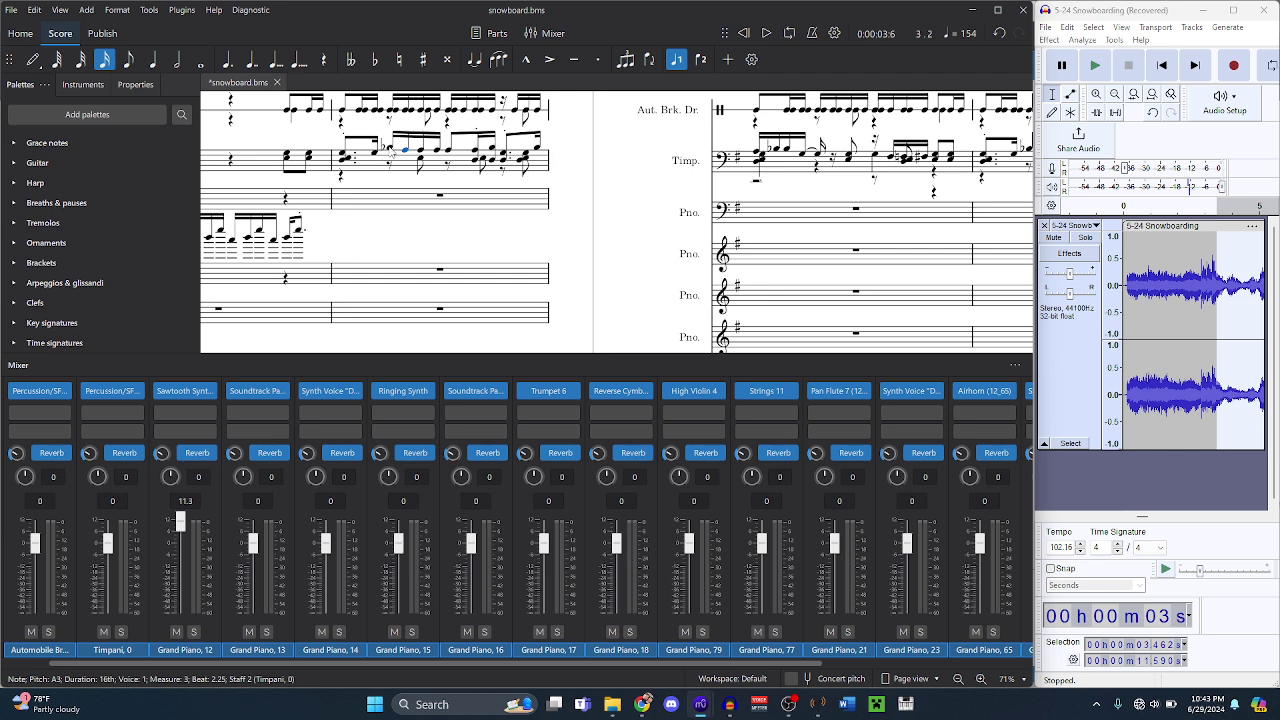
key("Left")
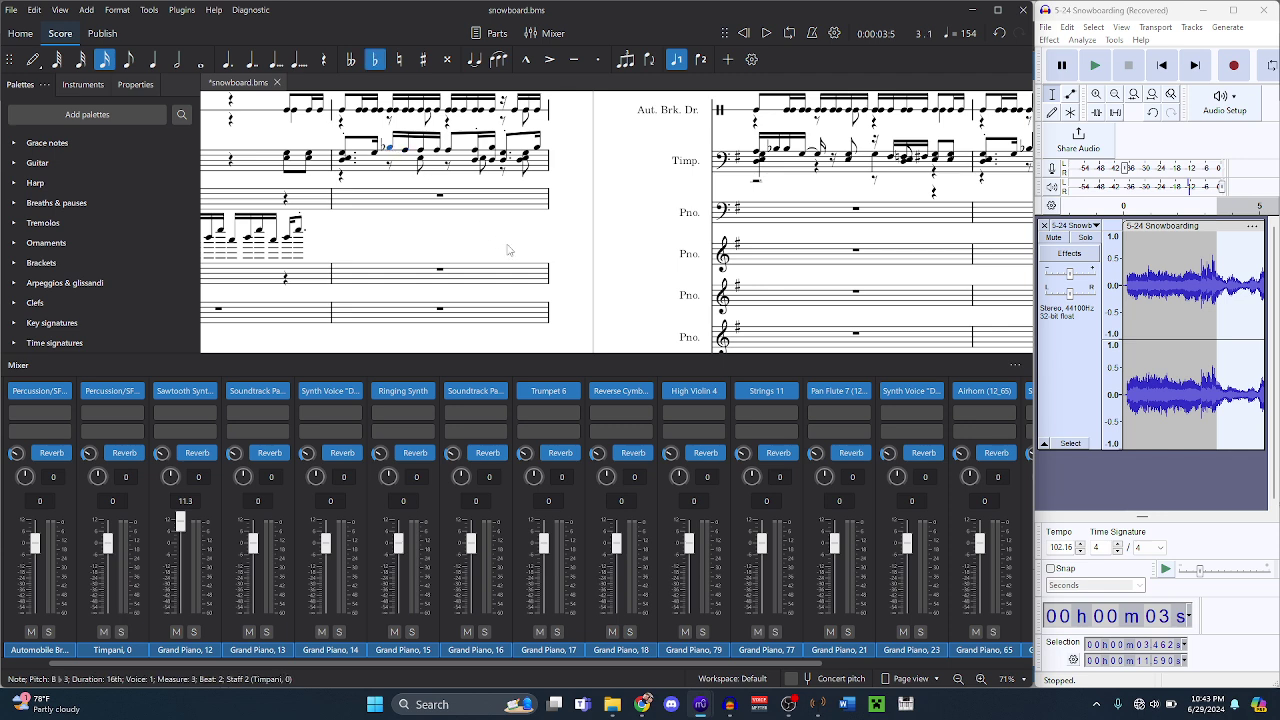
key("ctrl+shift+a")
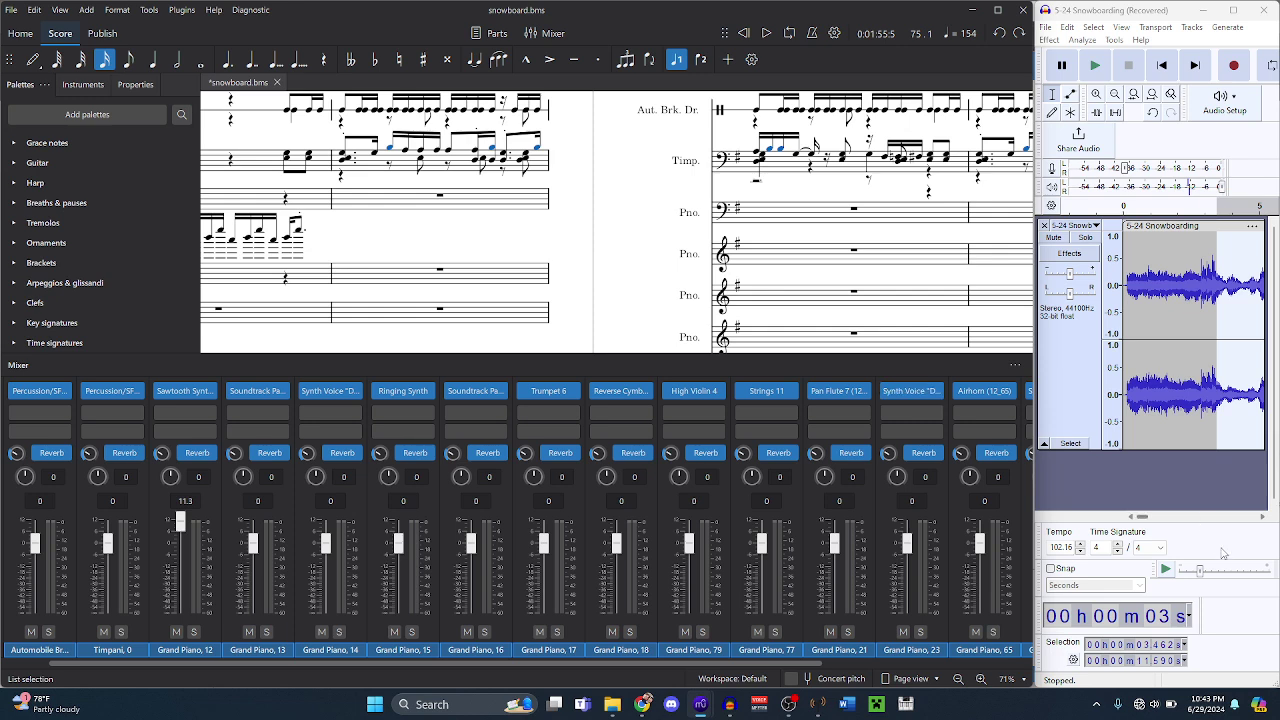
- Play the slowed recording again from about 3.5 seconds to past 9 seconds
left_click(1222, 553)
key("space")
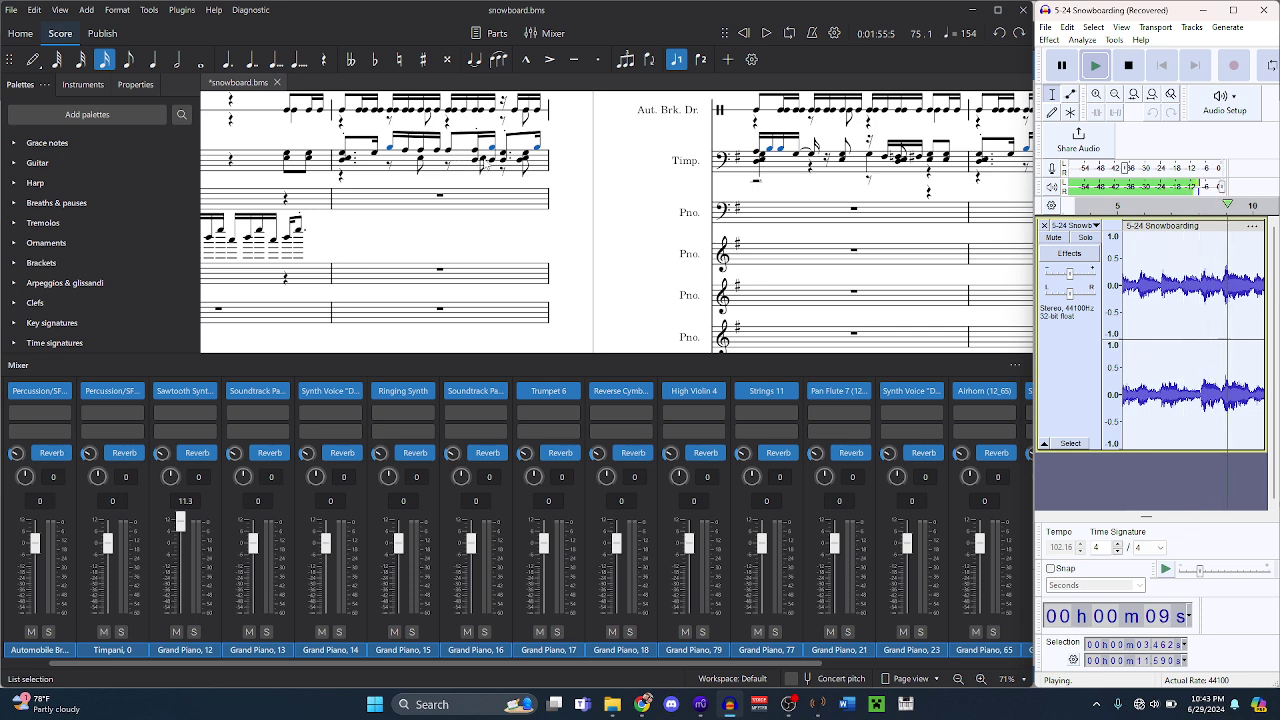
key("space")
- Audition the Timpani notes from beat 3.5 to beat 4.5 of measure 3, covering both the lower and upper notes
left_click(479, 162)
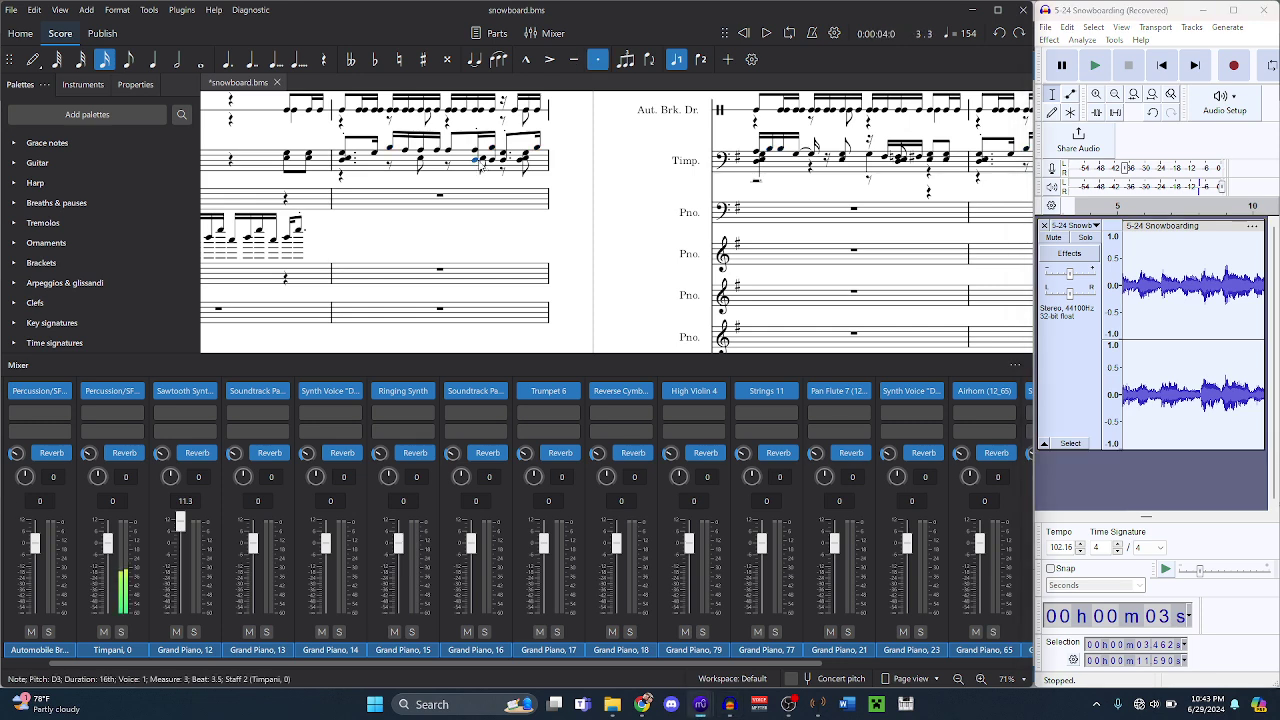
key("Right")
key("Right")
key("Right")
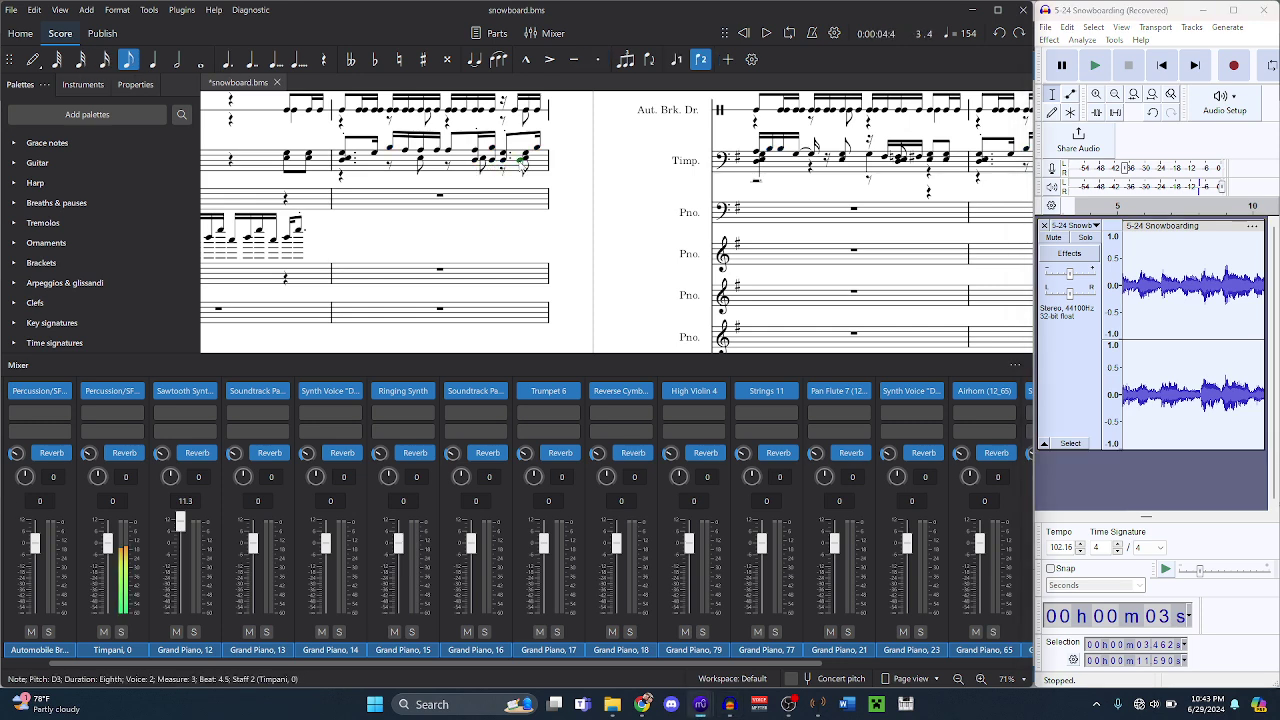
left_click(489, 148)
key("Right")
key("Right")
key("Right")
key("Right")
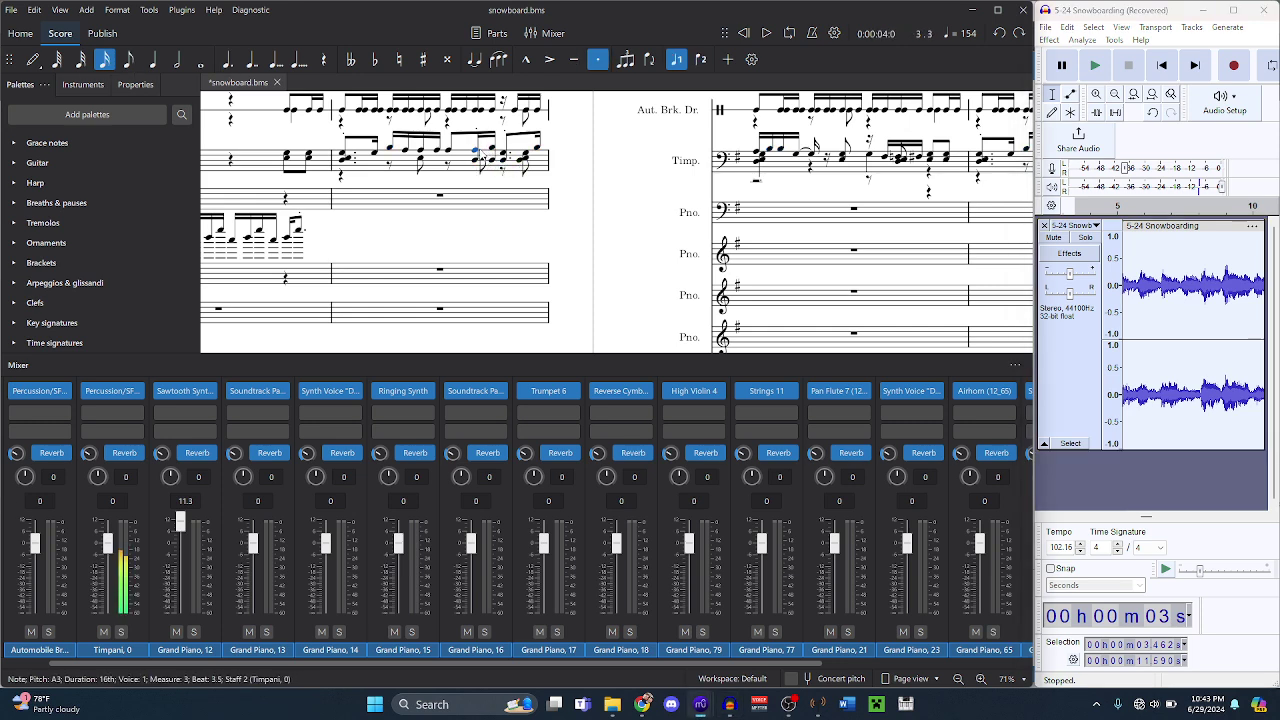
key("Left")
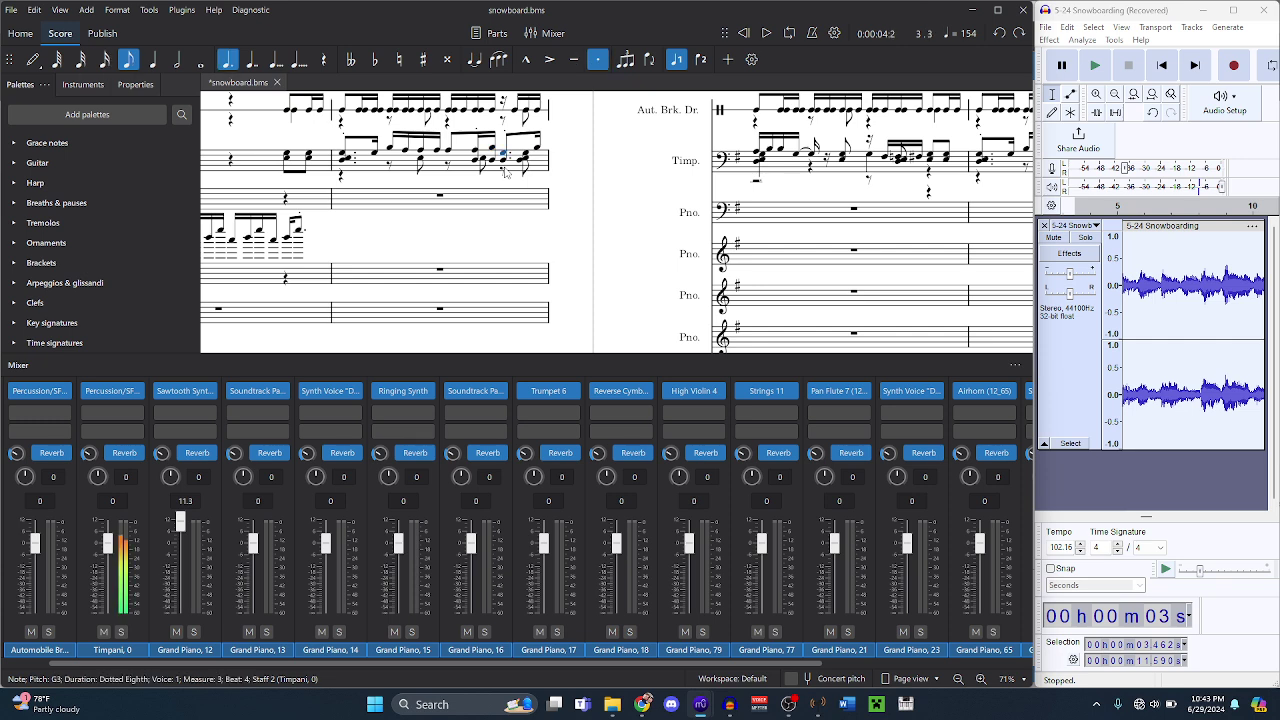
- Select the whole of measure 3 in the Automobile Brake Drums part, and play that part alone
left_click(492, 110)
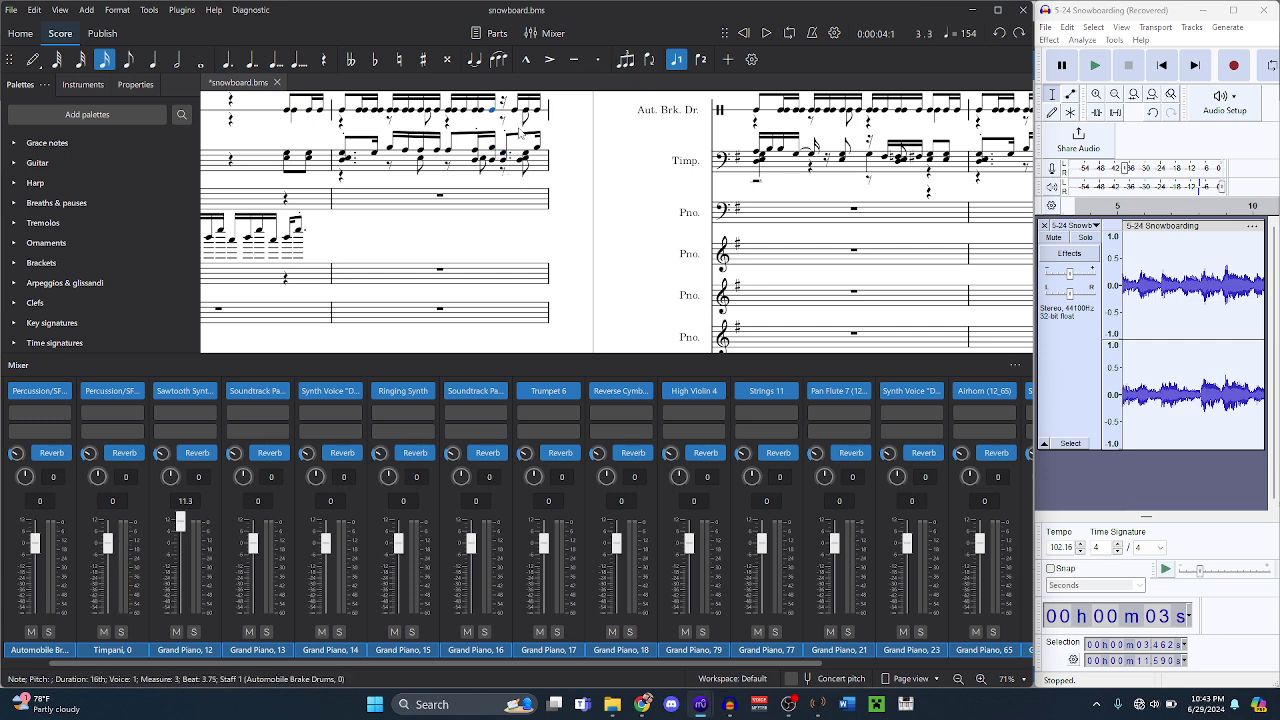
left_click(349, 117, "shift")
key("space")
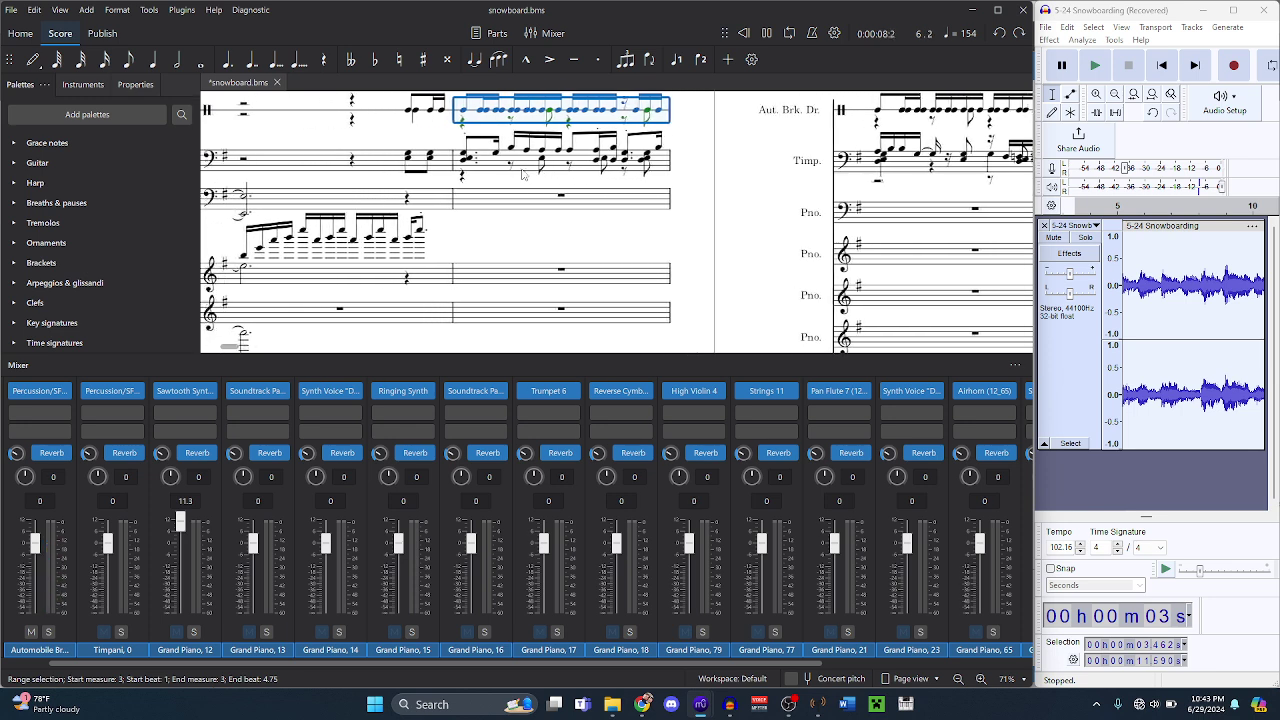
key("space")
- Compare the low Timpani note B2 with the Automobile Brake Drums note at beat 2 of measure 3
left_click(524, 163)
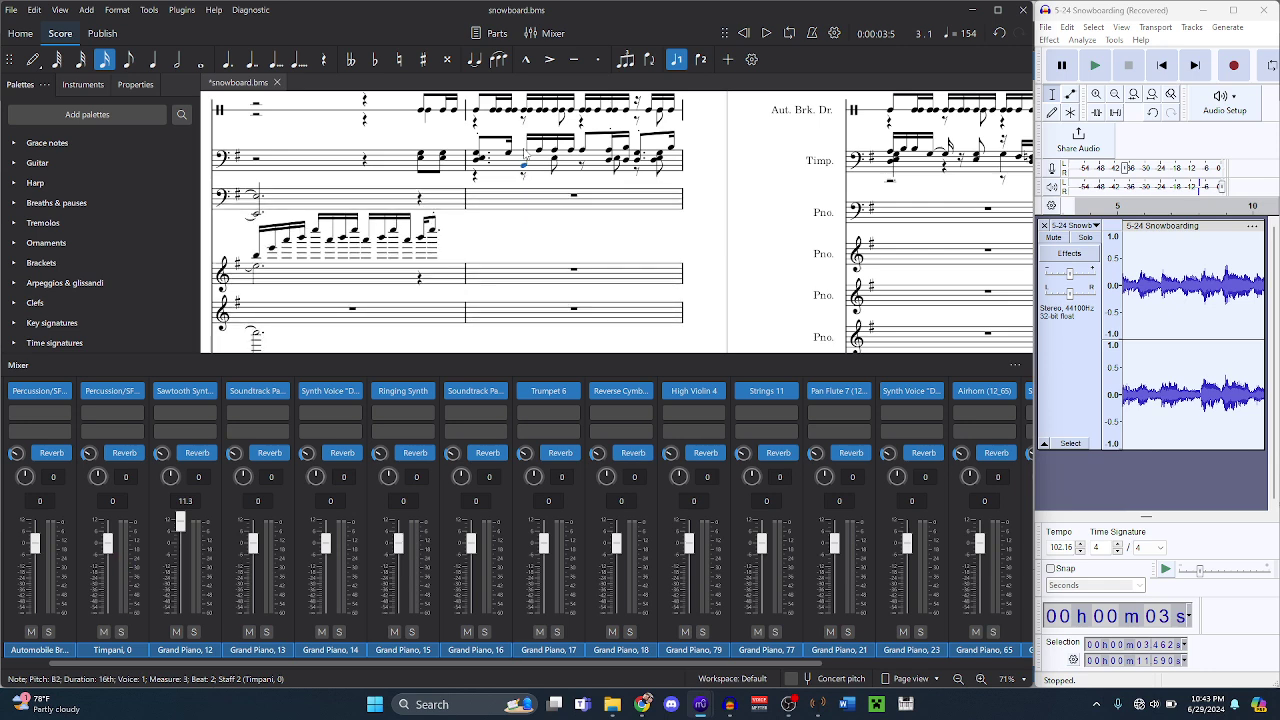
left_click(526, 112)
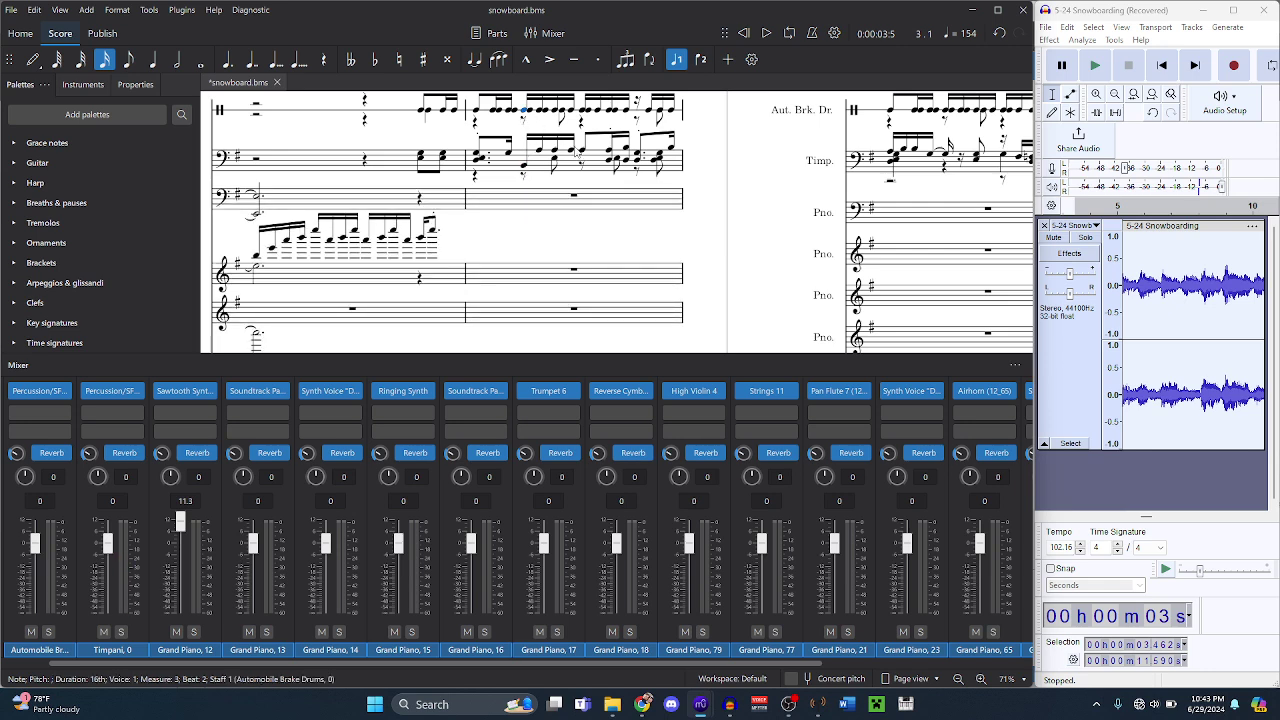
key("alt+Down")
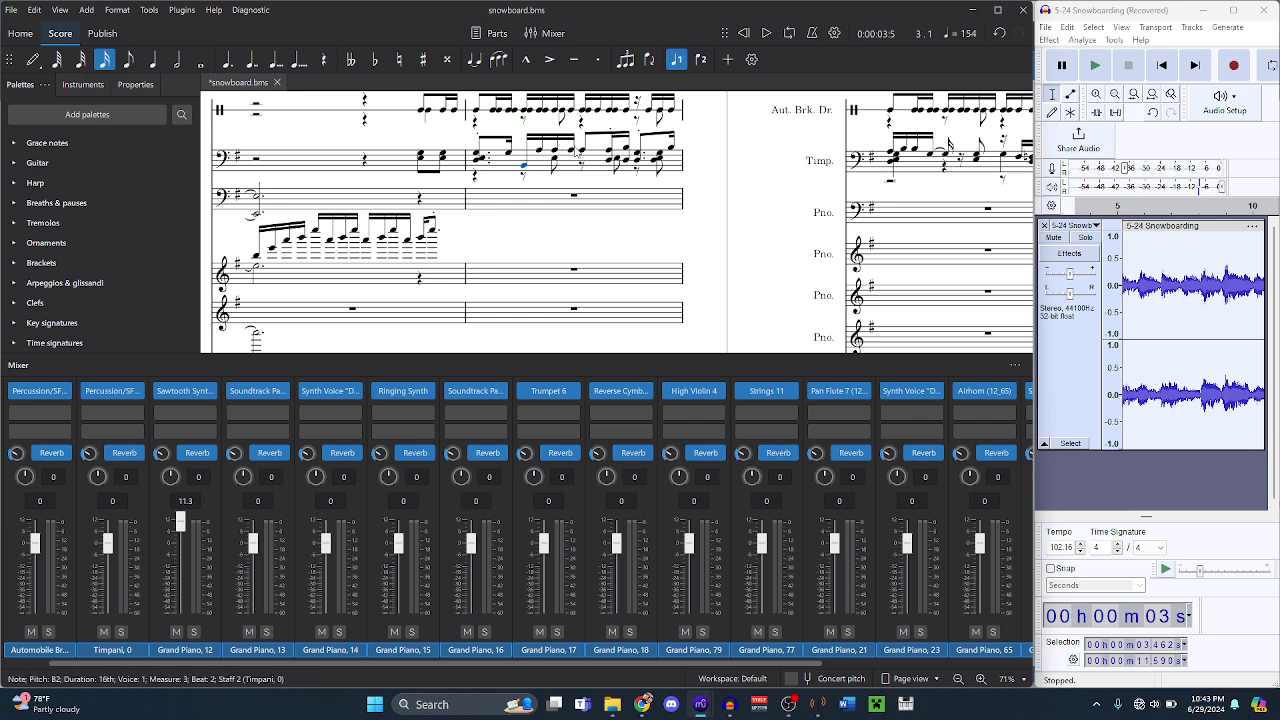
- Play the slowed recording from about 3.5 seconds, and audition the Timpani and Automobile Brake Drums notes at beat 1.75 of measure 3
left_click(1197, 547)
key("space")
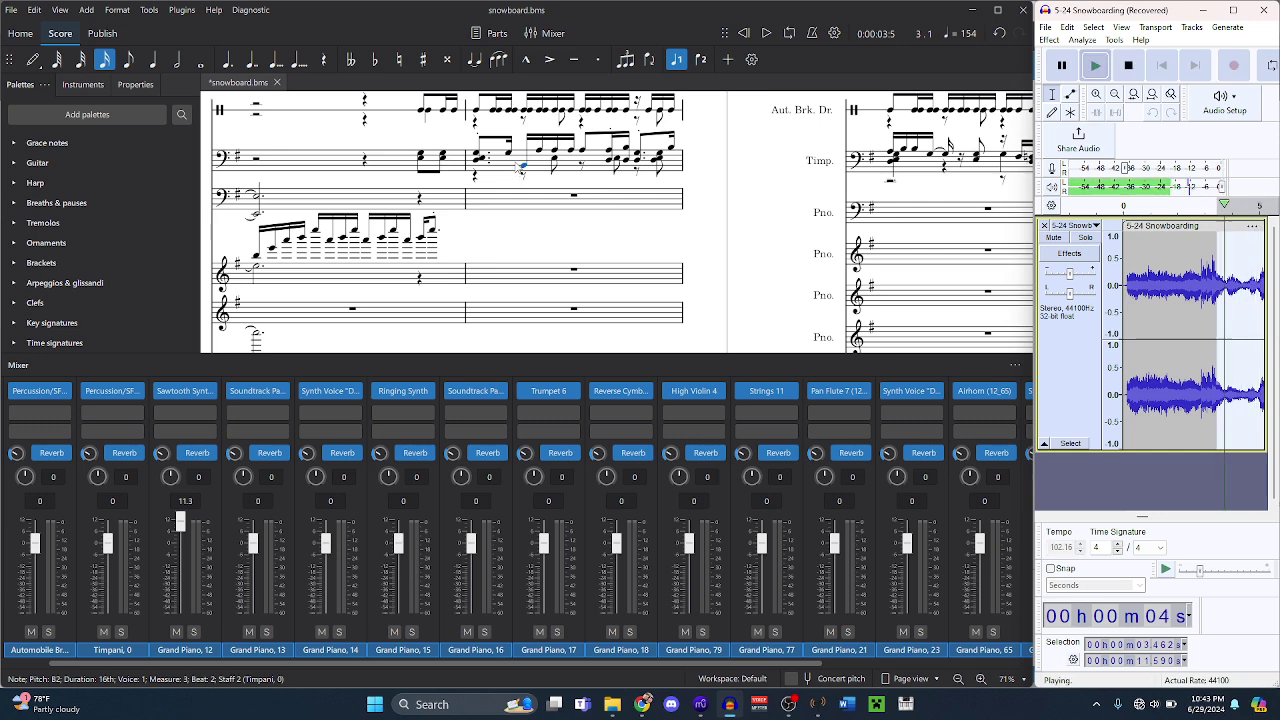
key("space")
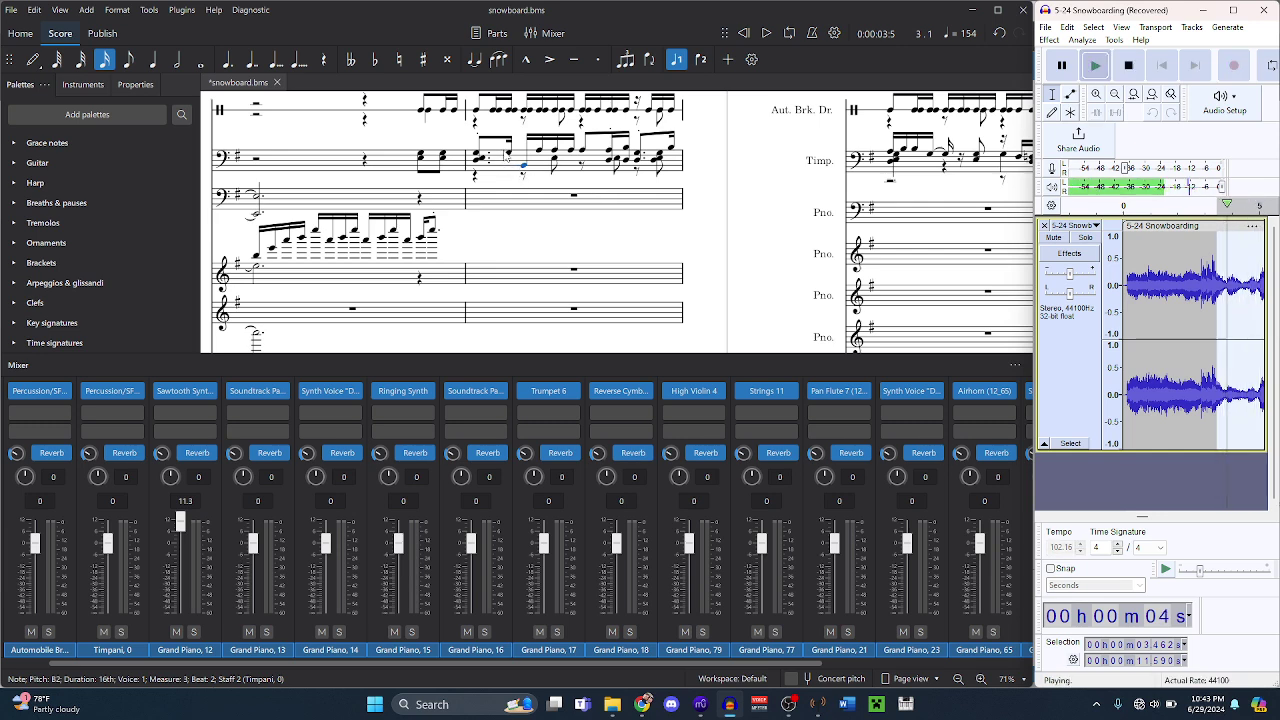
left_click(510, 156)
left_click(511, 113)
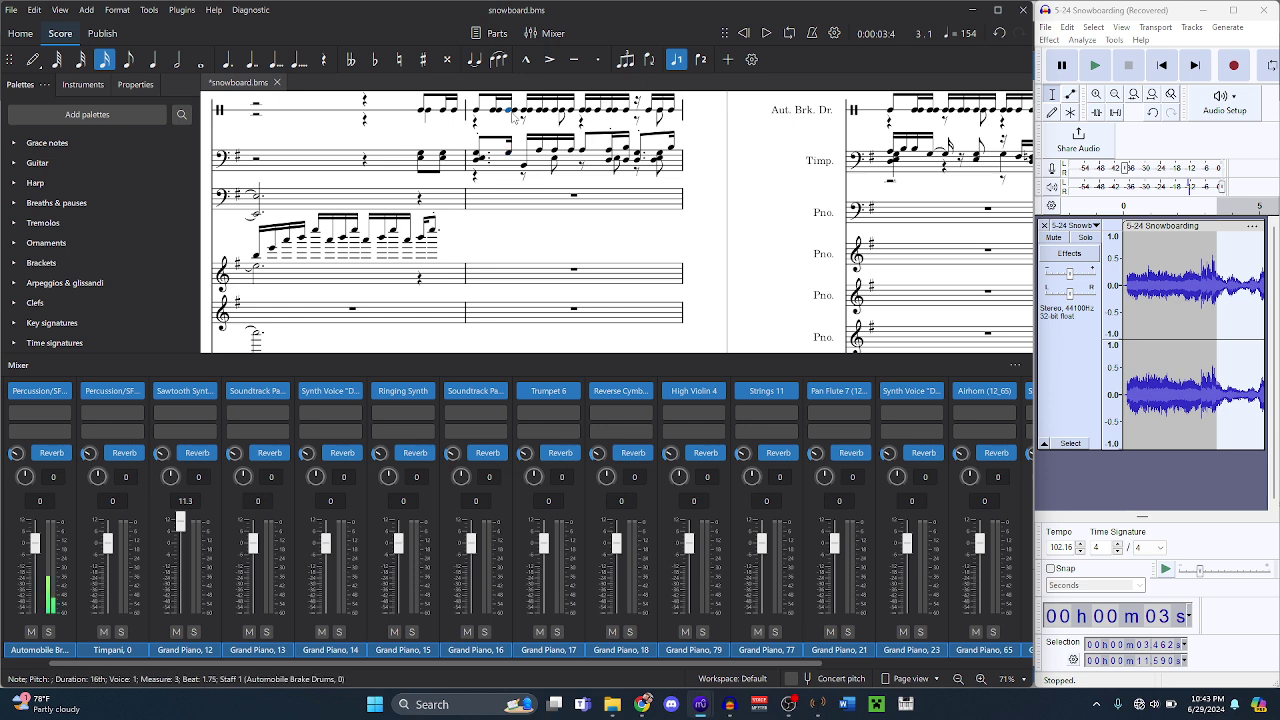
key("Right")
- Play the slowed recording twice more, auditioning the low Timpani note B2 at beat 2 of measure 3 in between
left_click(1227, 546)
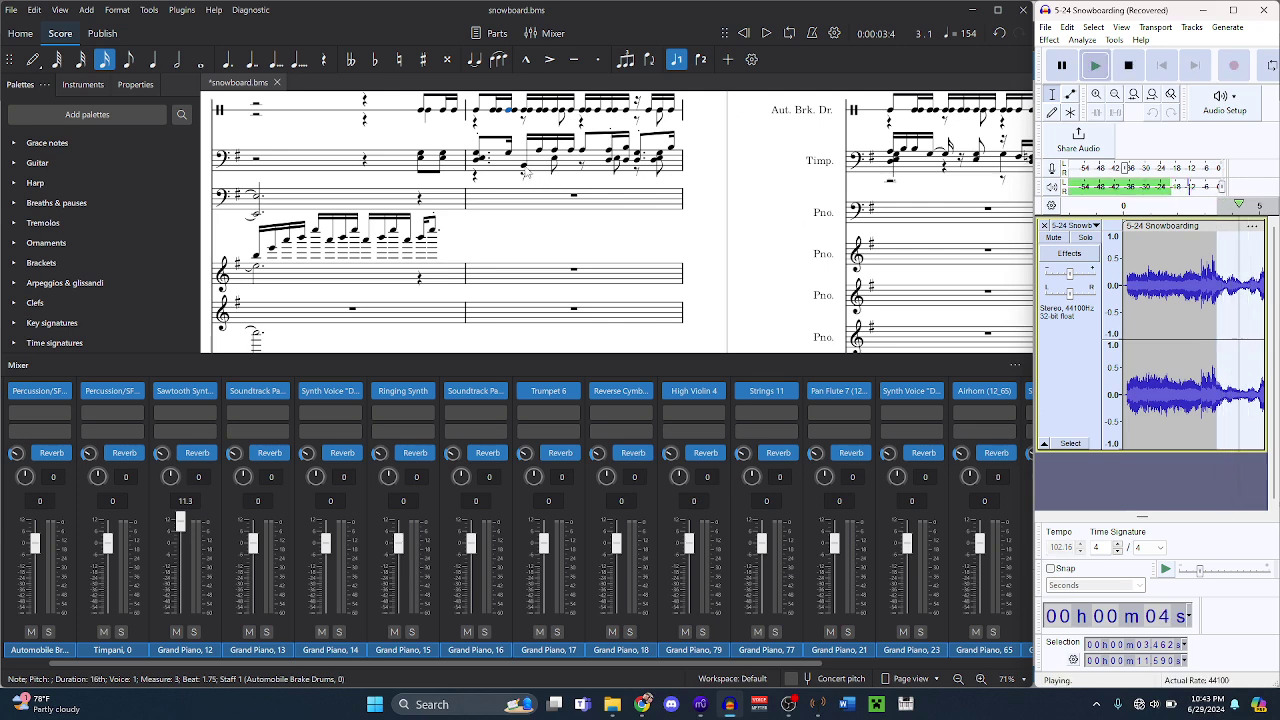
left_click(524, 169)
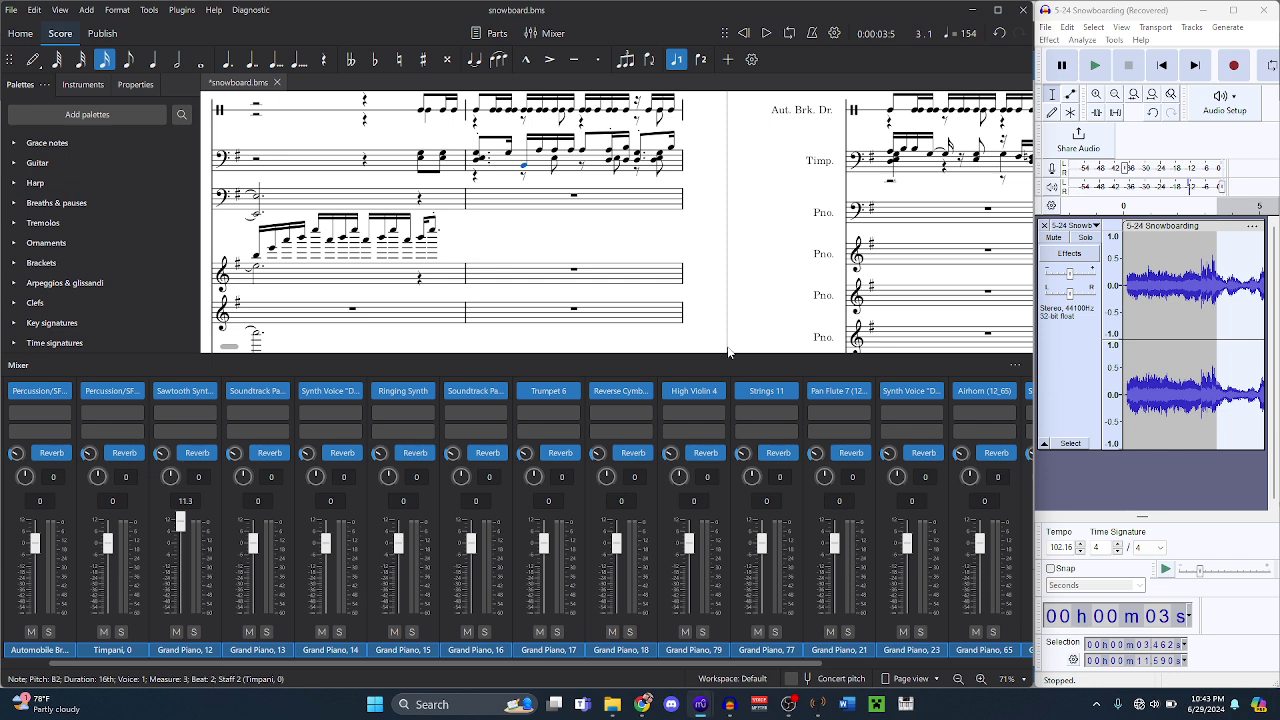
left_click(1181, 535)
key("space")
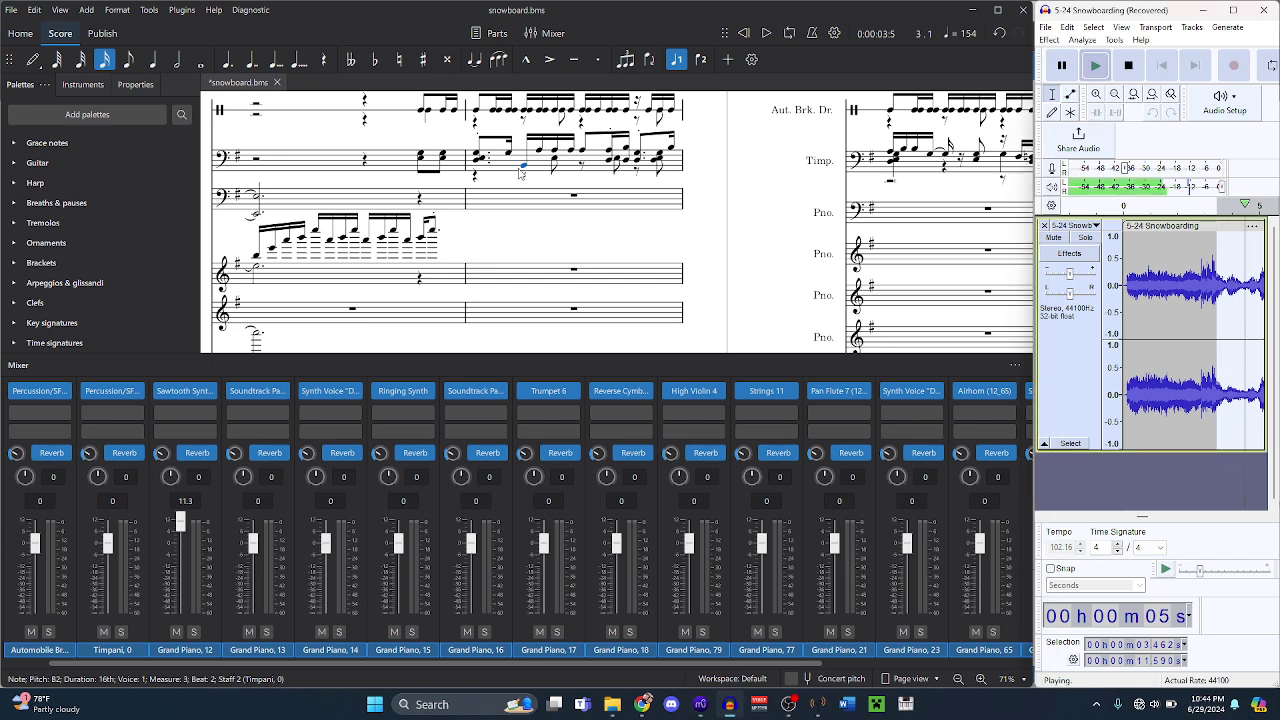
key("space")
left_click(489, 118)
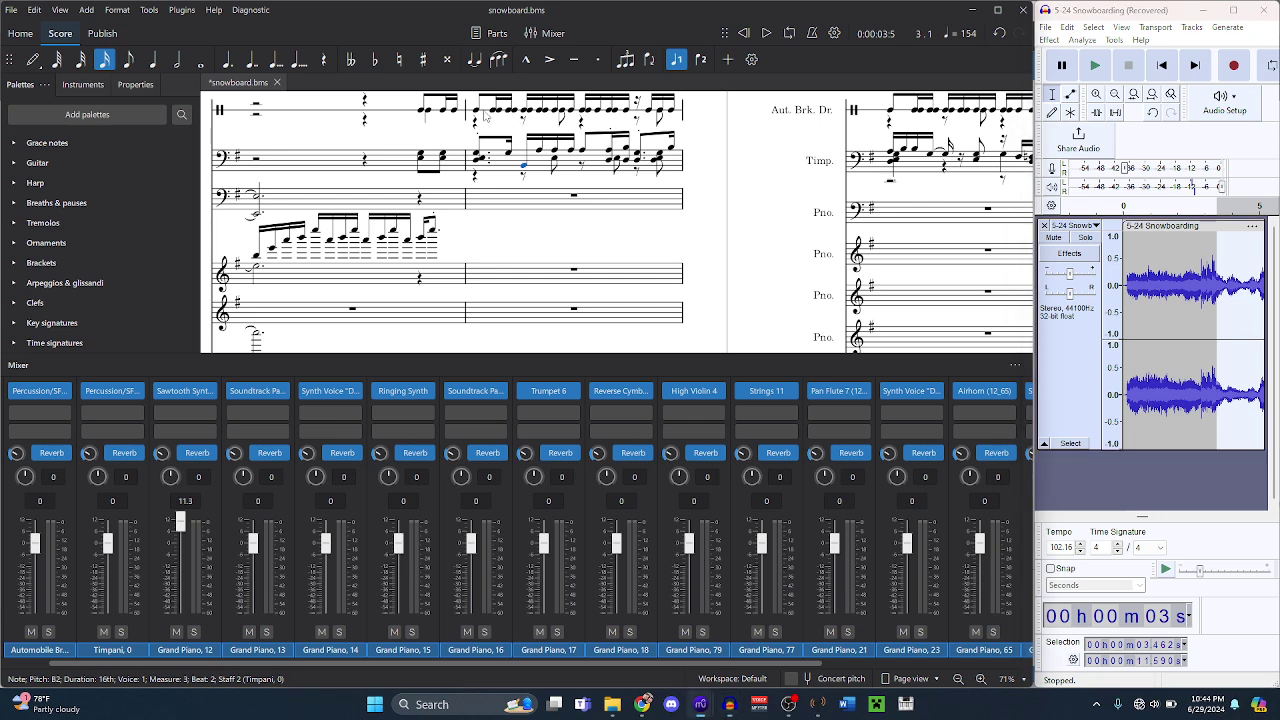
- Play measure 3 of the Automobile Brake Drums part alone, and audition its note at beat 1
key("space")
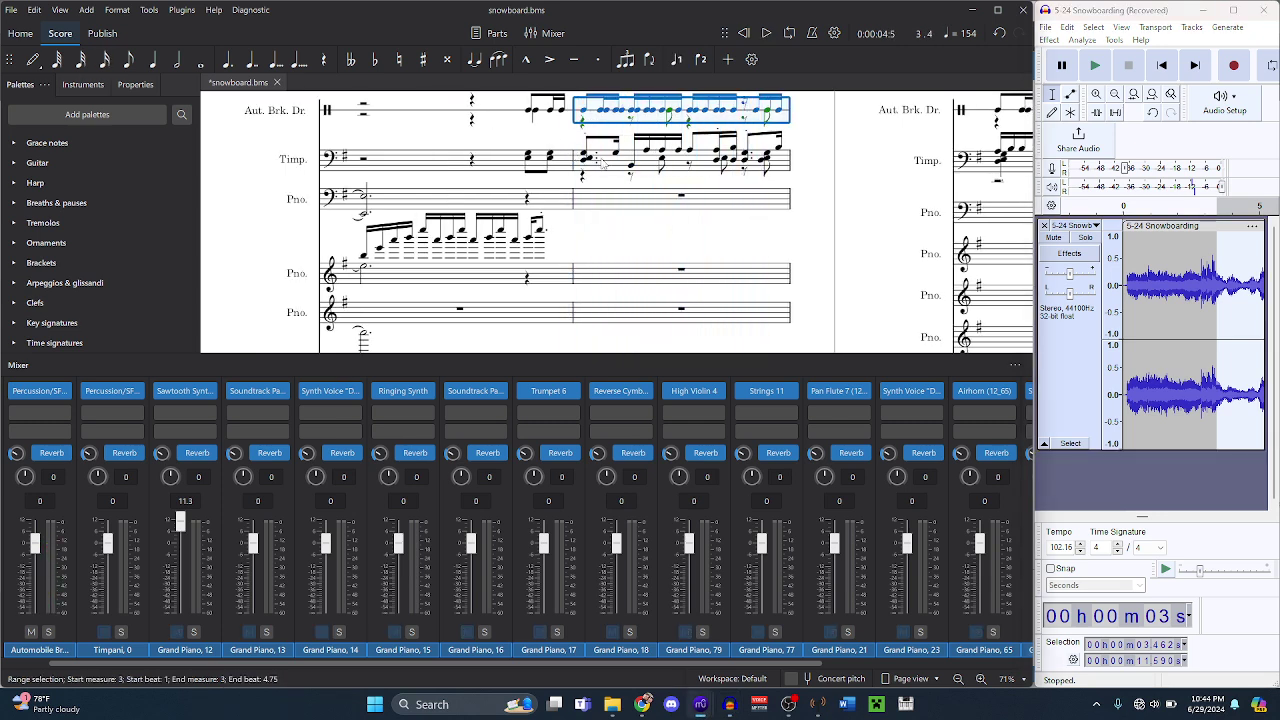
key("space")
key("Right")
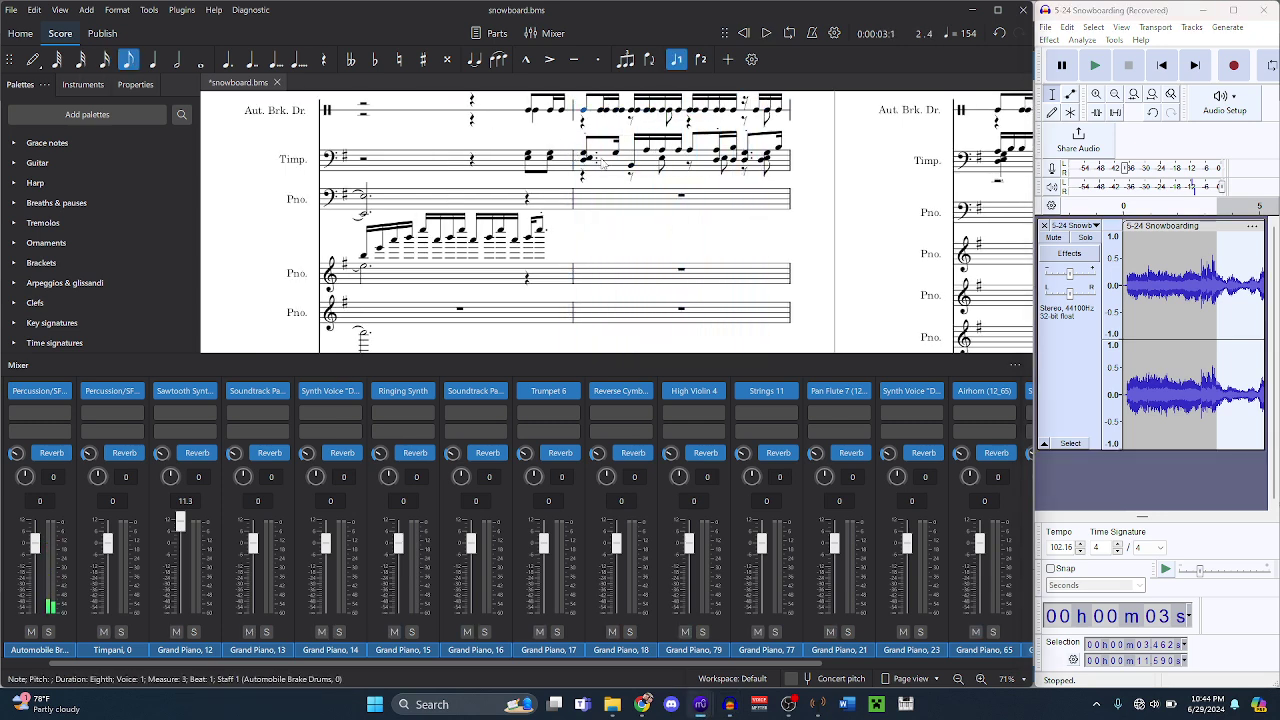
key("Left")
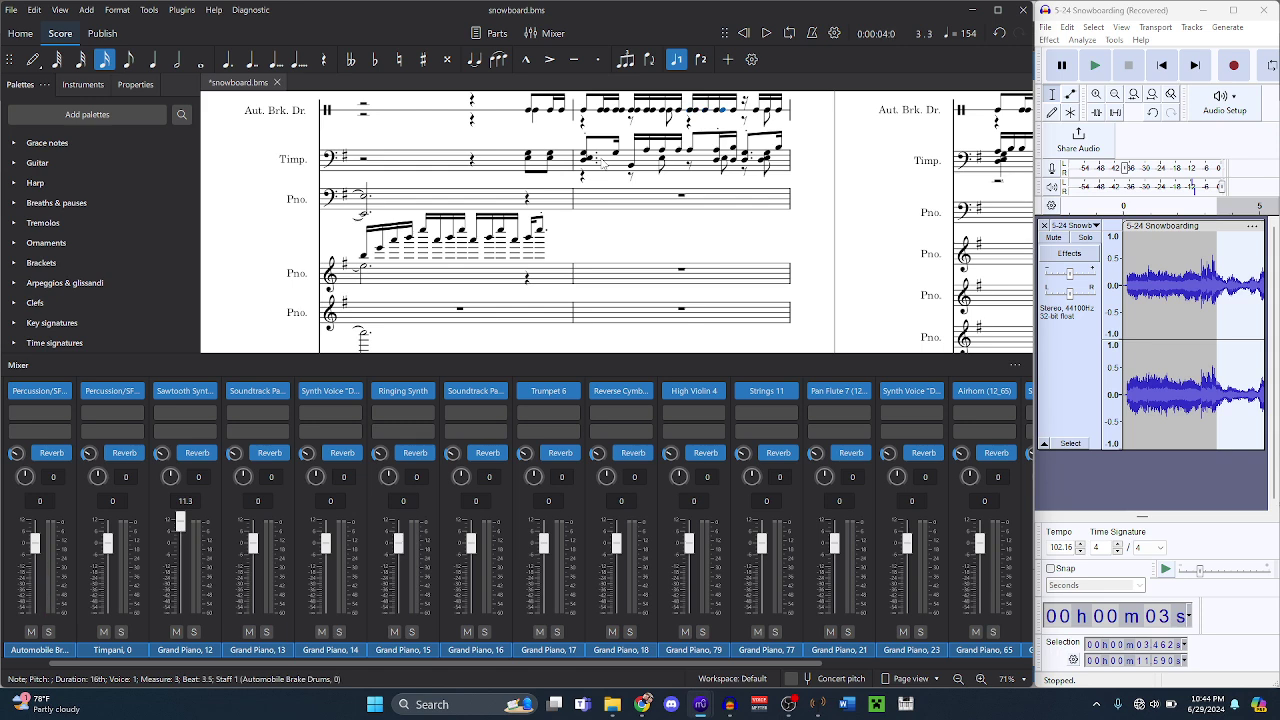
- Audition the Automobile Brake Drums notes one by one from measure 3 through beat 4 of measure 6
key("Right")
key("Right")
key("Right")
key("Right")
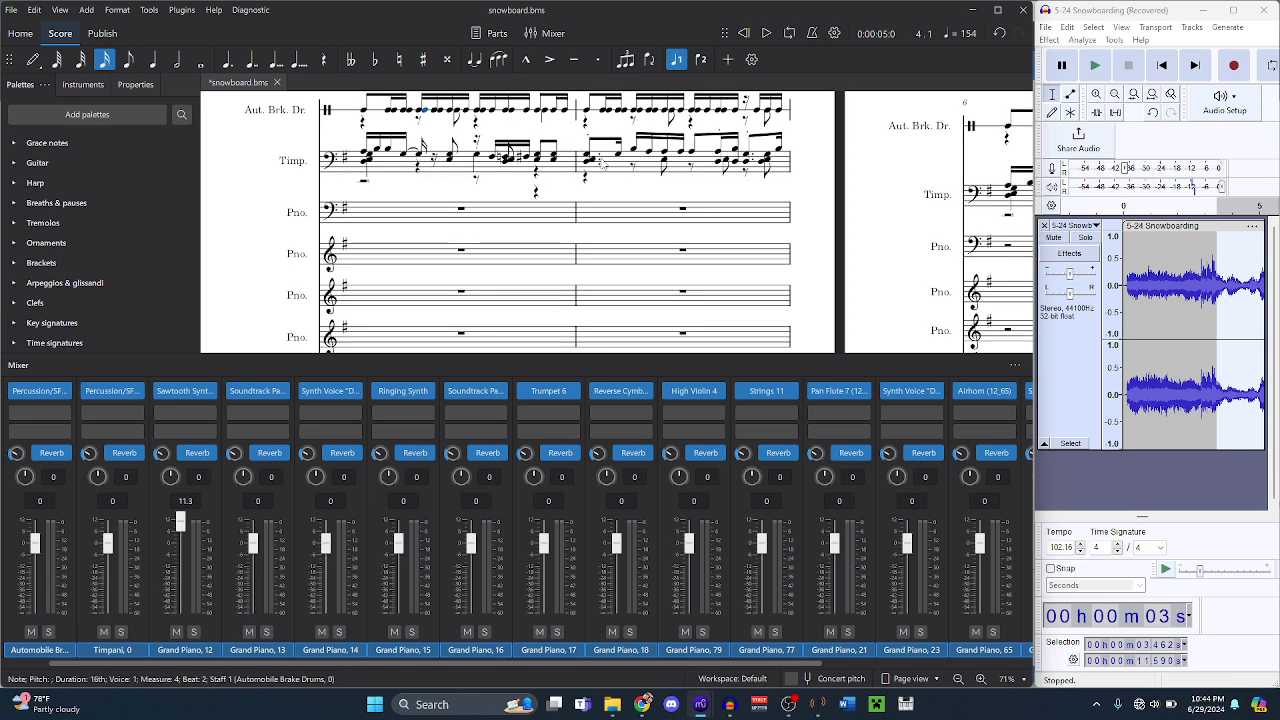
key("Right")
key("Right")
key("Right")
key("Right")
key("Right")
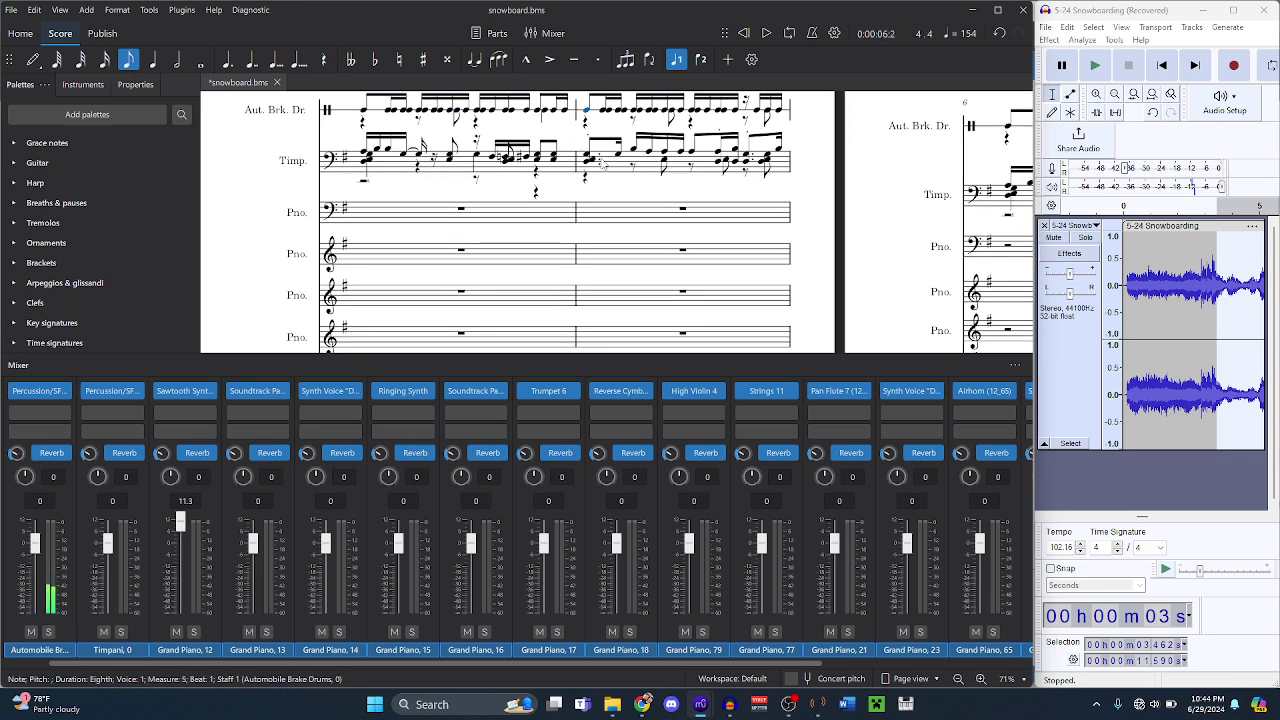
key("Right")
key("Right")
key("Right")
key("Right")
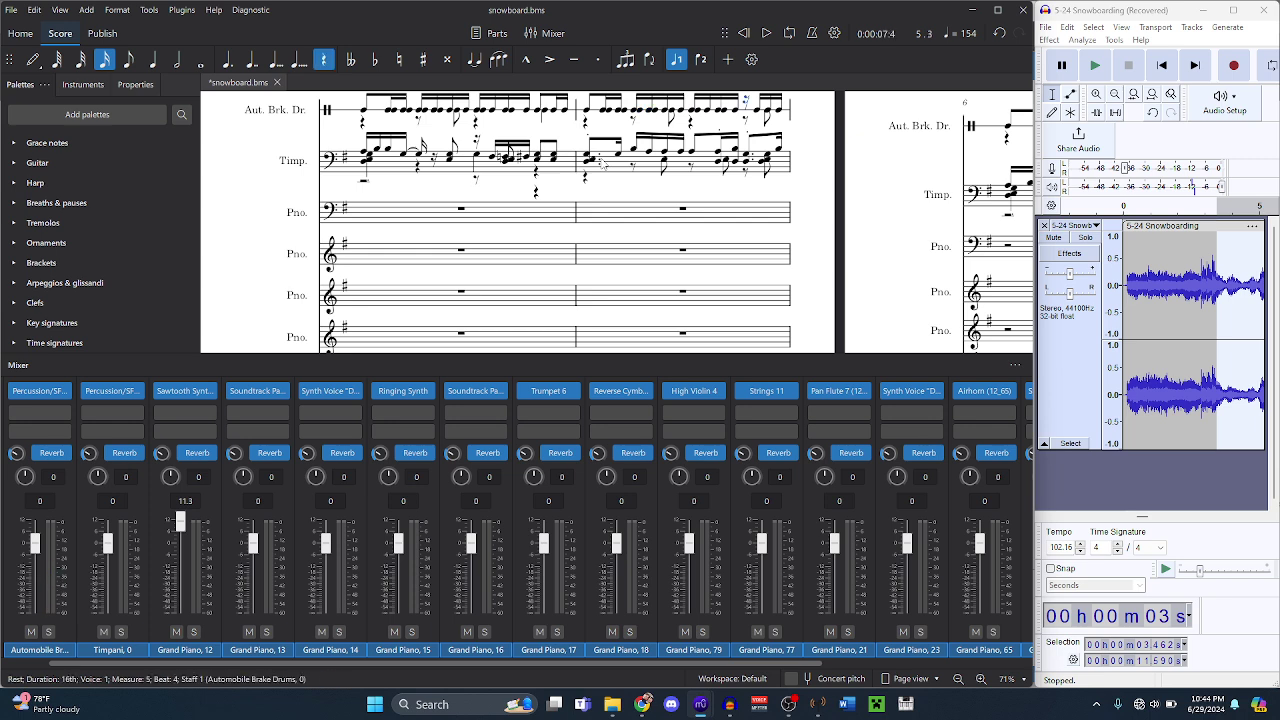
key("Right")
key("Right")
key("Right")
key("Right")
key("Right")
key("Right")
key("Right")
key("Right")
key("Right")
key("Right")
key("Right")
key("Right")
key("Right")
key("Right")
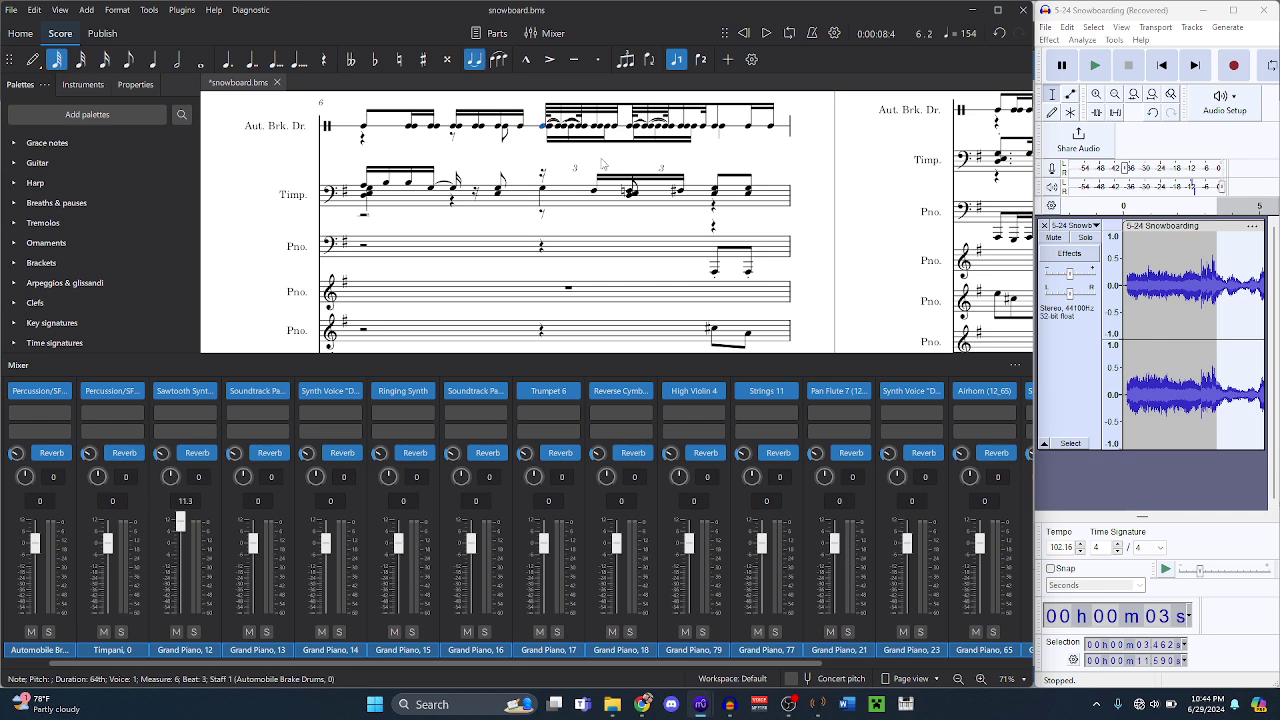
key("Right")
key("Right")
key("Right")
key("Right")
key("Right")
key("Right")
key("Right")
key("Right")
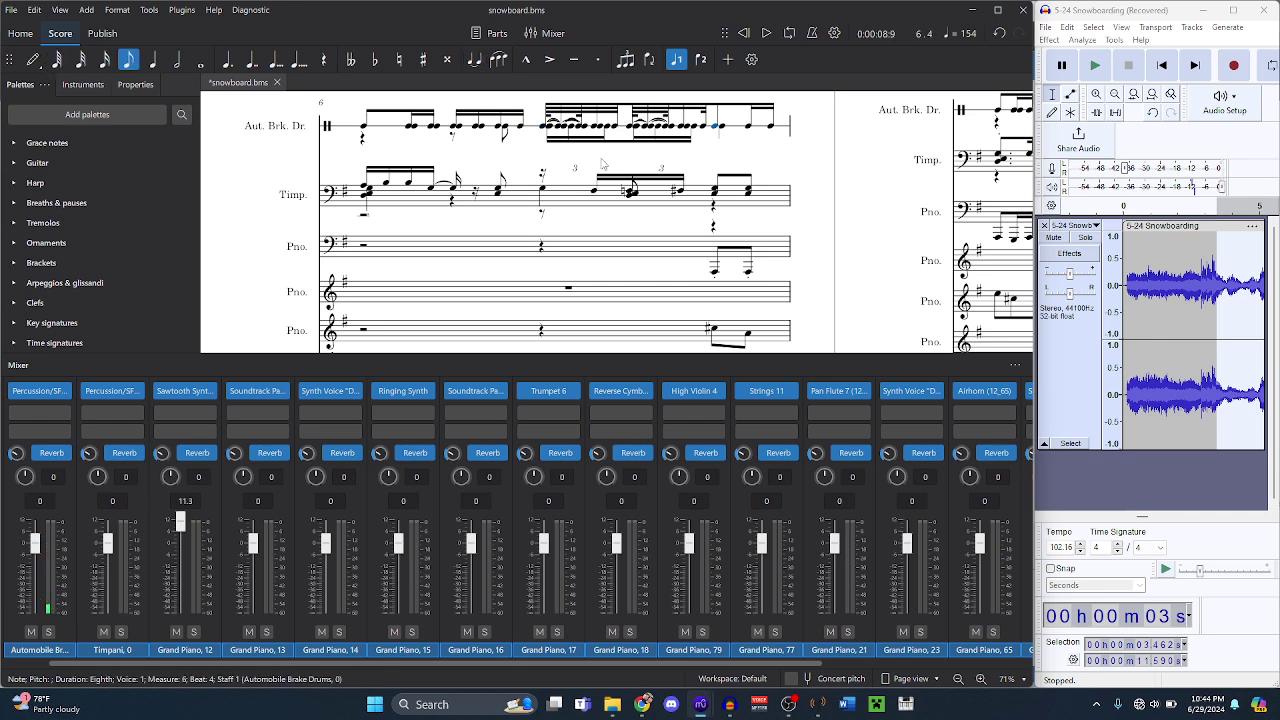
- Step back through the Automobile Brake Drums notes of measure 6 to beat 2.5, and audition the start of the fast run at beat 3 again
key("Left")
key("Left")
key("Left")
key("Left")
key("Left")
key("Left")
key("Left")
key("Left")
key("Left")
key("Left")
key("Left")
key("Left")
key("Left")
key("Left")
key("Left")
key("Left")
key("Left")
key("Left")
key("Left")
key("Left")
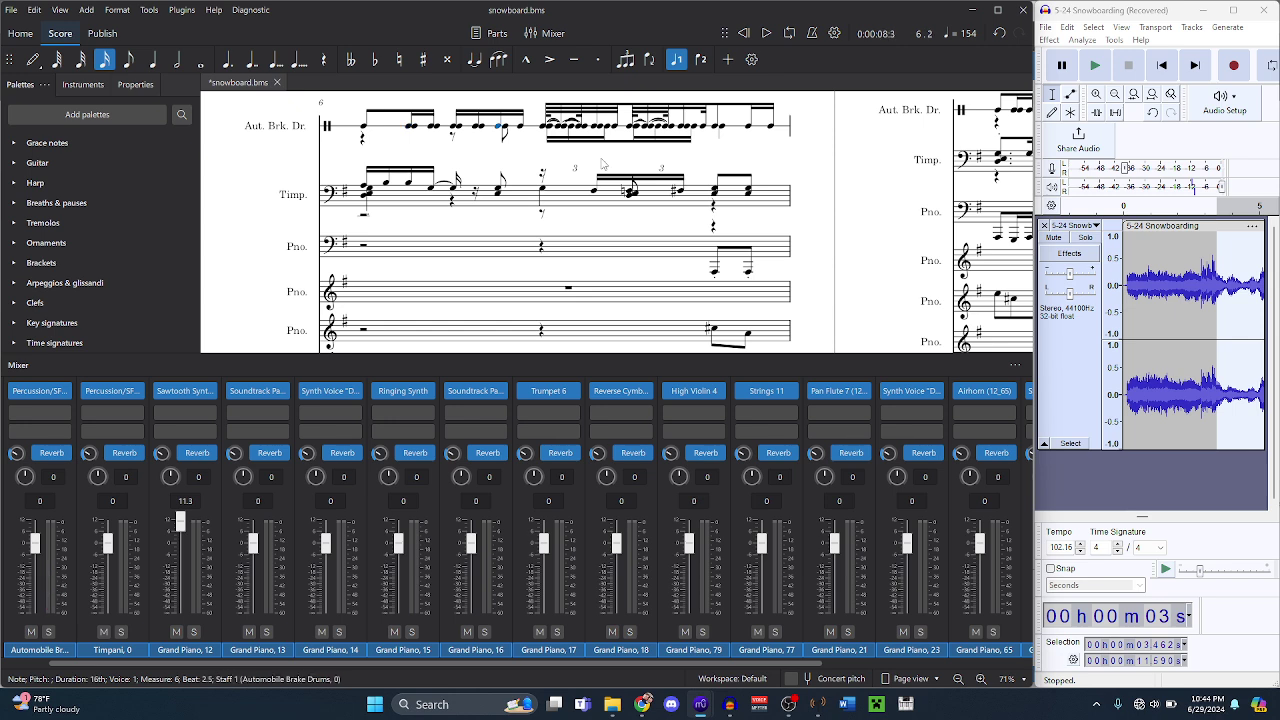
key("Right")
key("Right")
key("Right")
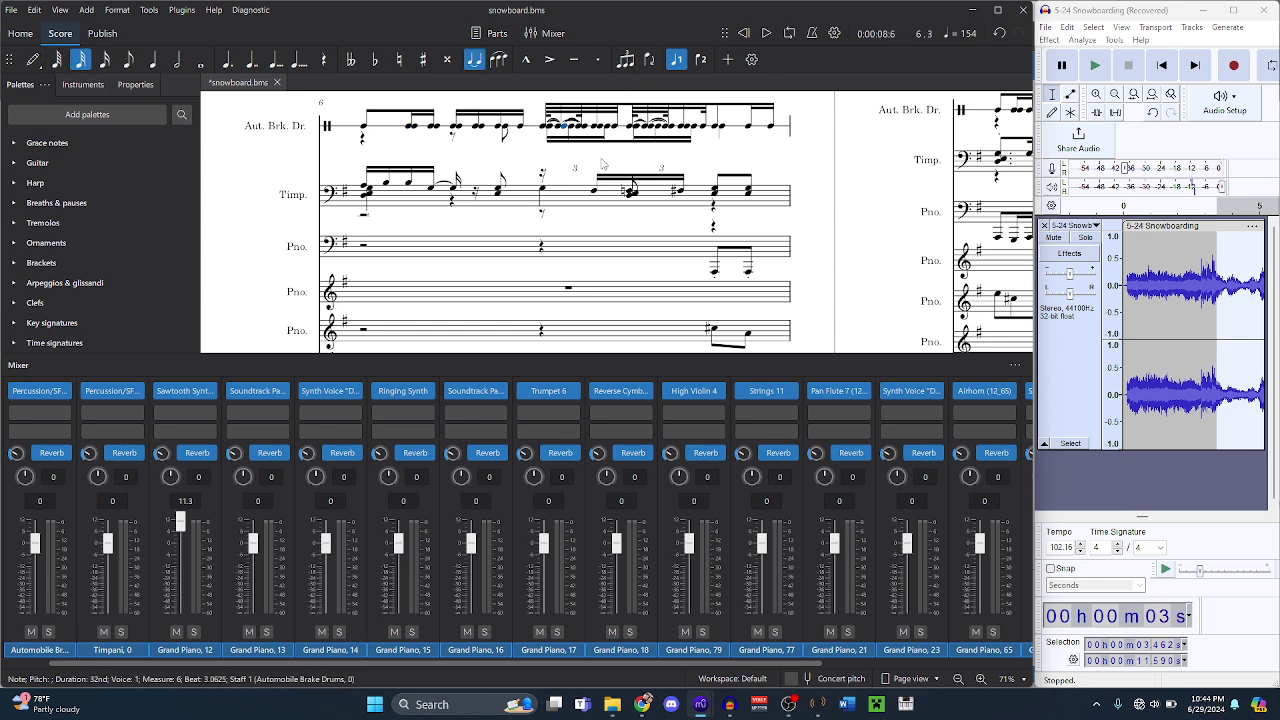
- Audition the Timpani notes of measure 6 between beats 3.25 and 4.5, including E3, F3, F#3 and G3
left_click(633, 195)
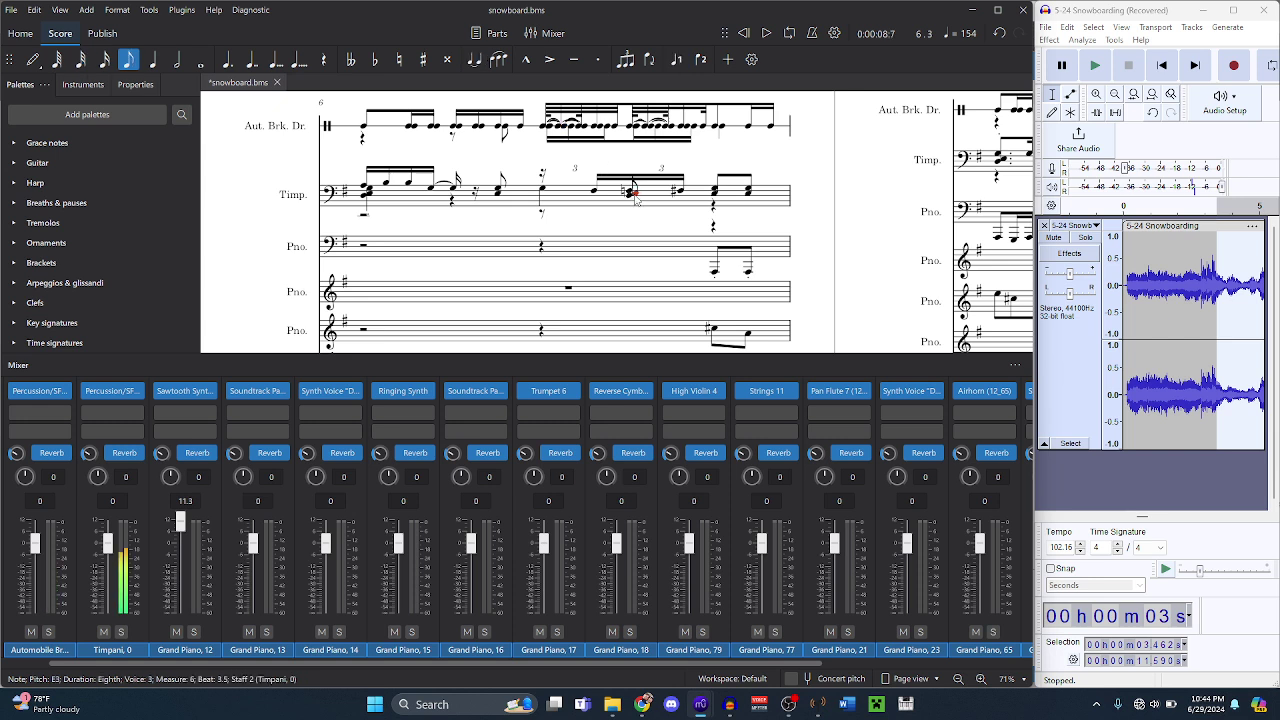
left_click(632, 195)
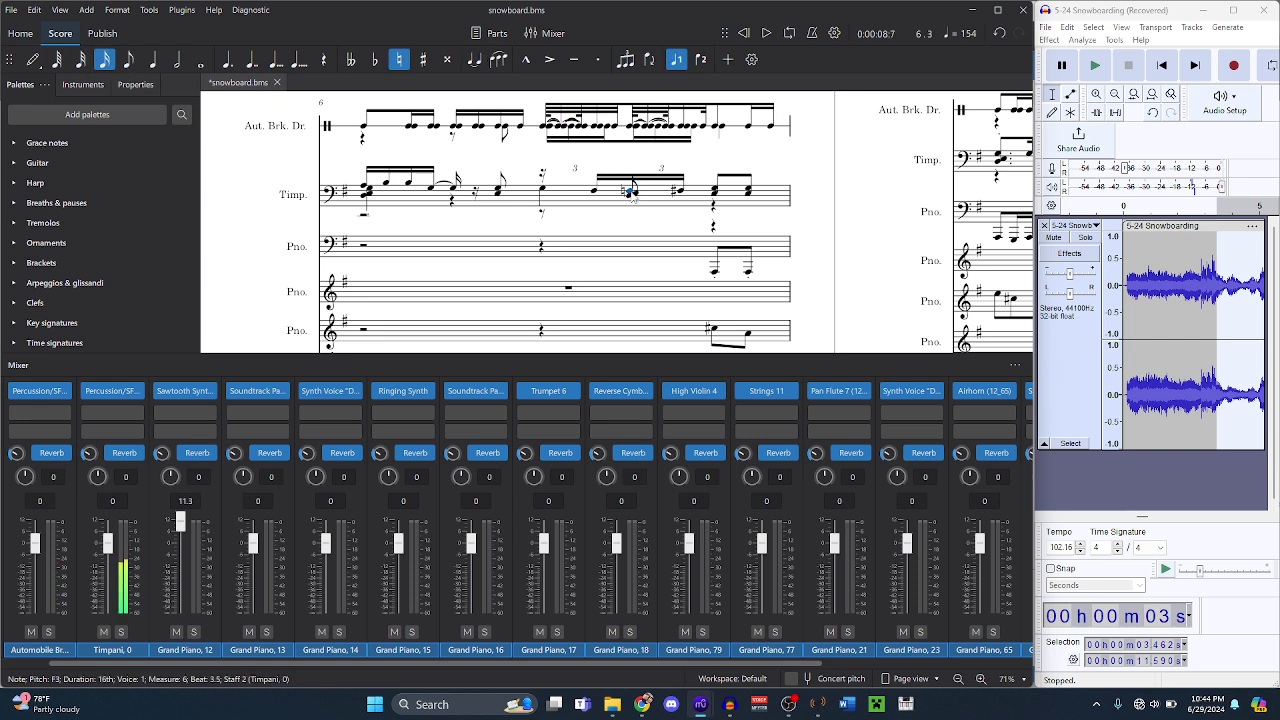
left_click(596, 197)
scroll(596, 197, "left", 3)
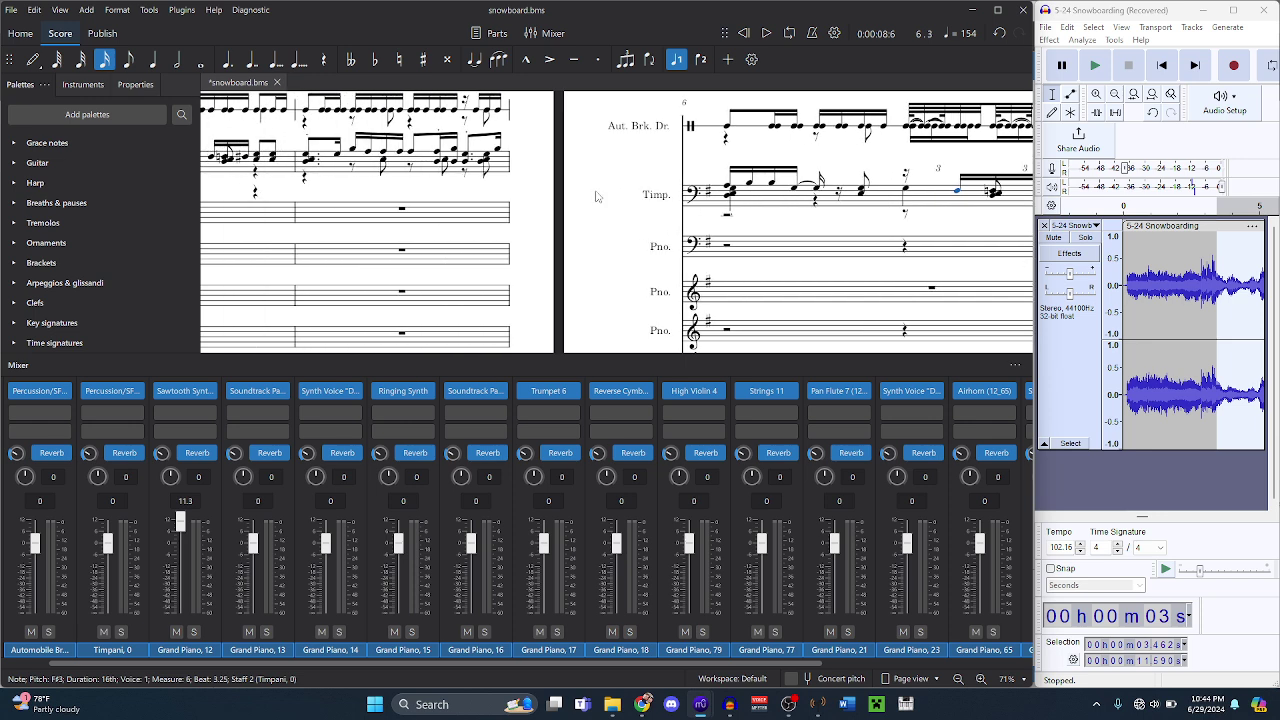
scroll(596, 197, "right", 5)
key("Right")
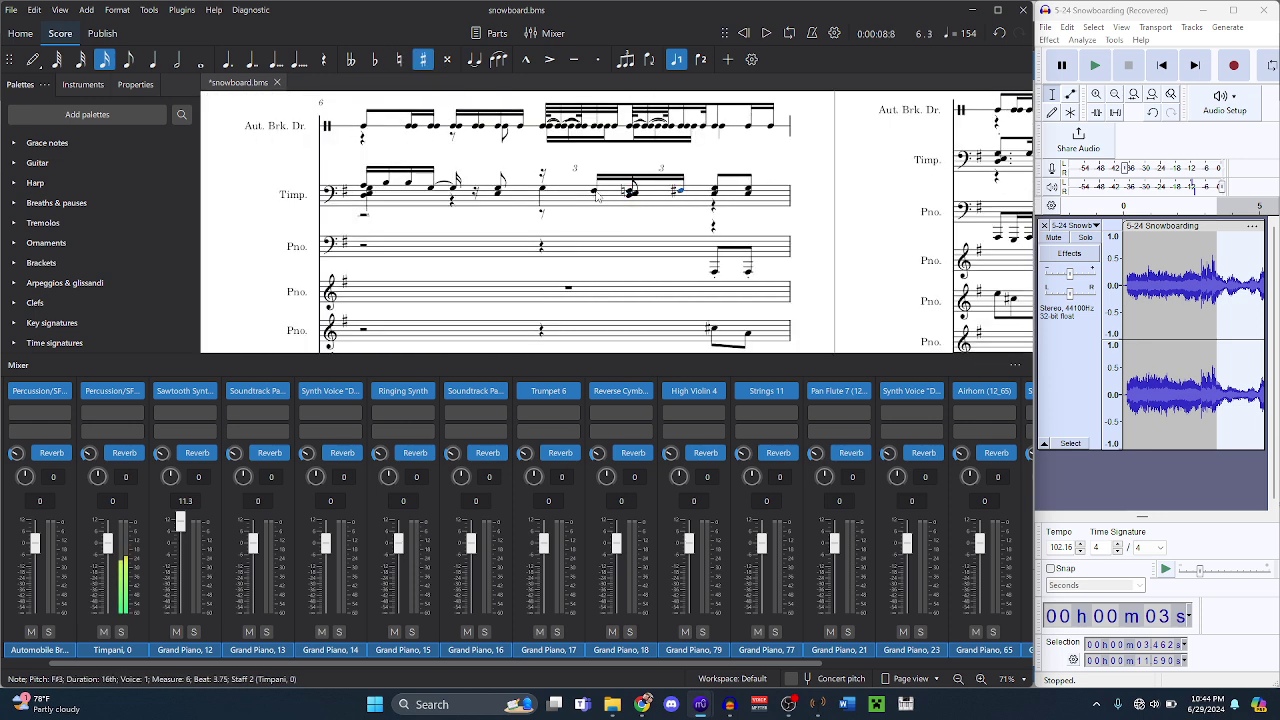
key("Right")
key("Right")
key("Right")
key("Right")
key("Right")
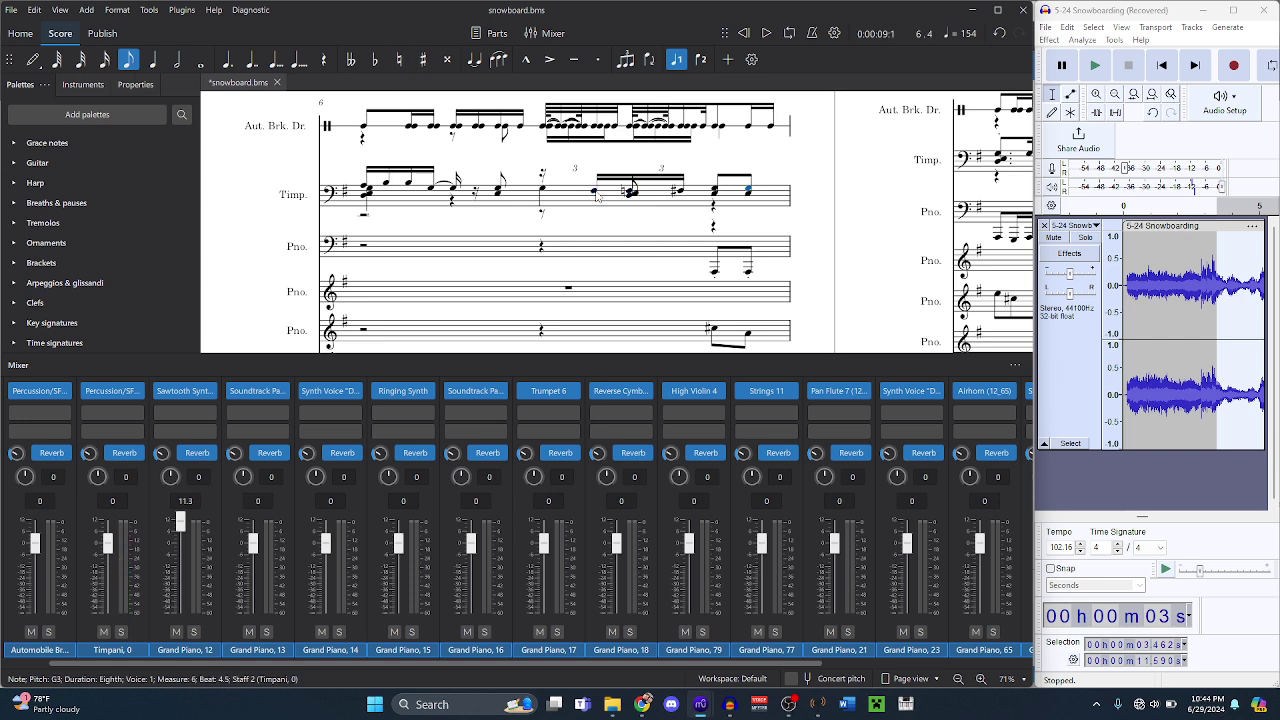
- Audition the Timpani notes backwards from beat 4.5 of measure 6 to beat 1.75 of measure 3
key("Left")
key("Left")
key("Left")
key("Left")
key("Left")
key("Left")
key("Left")
key("Left")
key("Left")
key("Left")
key("Left")
key("Left")
key("Left")
key("Left")
key("Left")
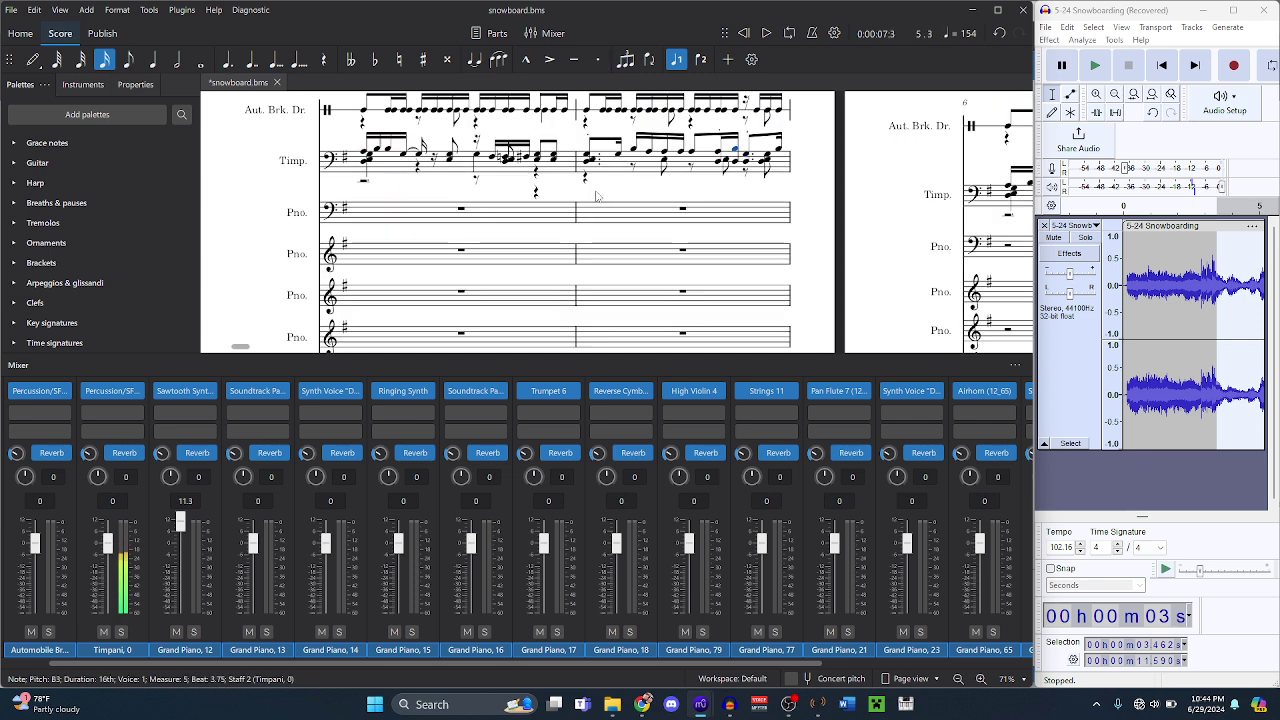
key("Left")
key("Left")
key("Left")
key("Left")
key("Left")
key("Left")
key("Left")
key("Left")
key("Left")
key("Left")
key("Left")
key("Left")
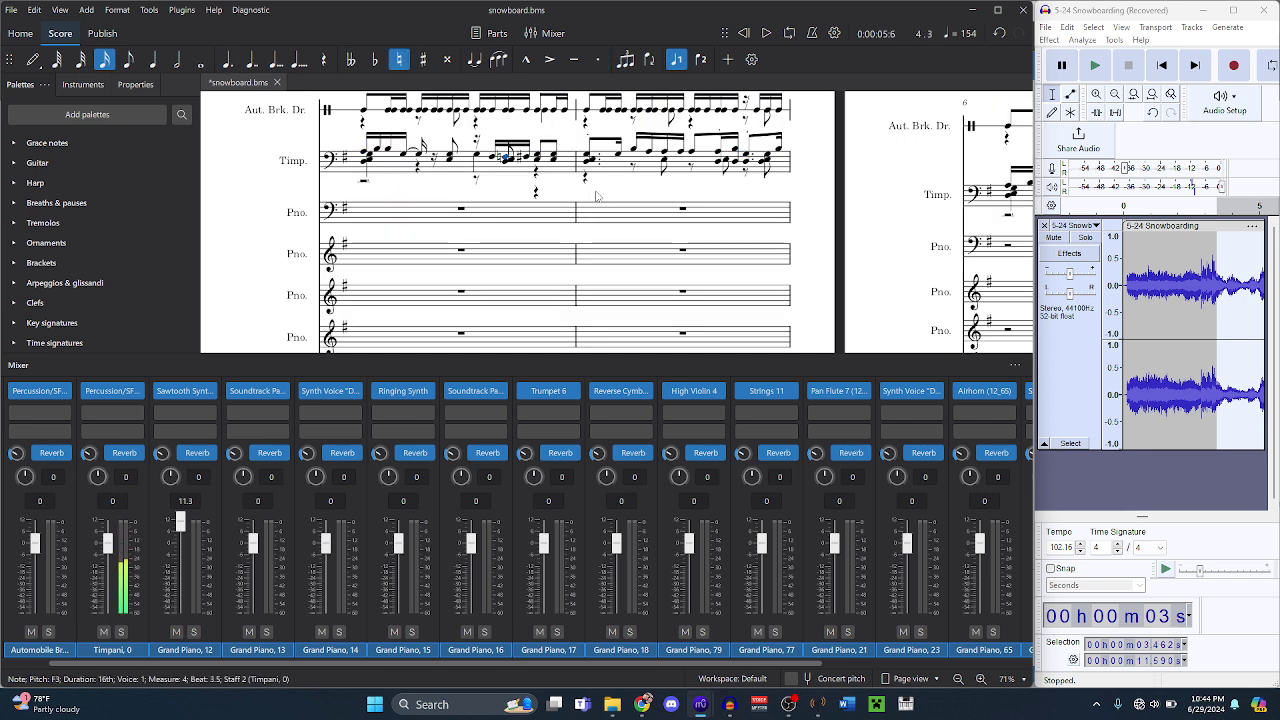
key("Left")
key("Left")
key("Left")
key("Left")
key("Left")
key("Left")
key("Left")
key("Left")
key("Left")
key("Left")
key("Left")
key("Left")
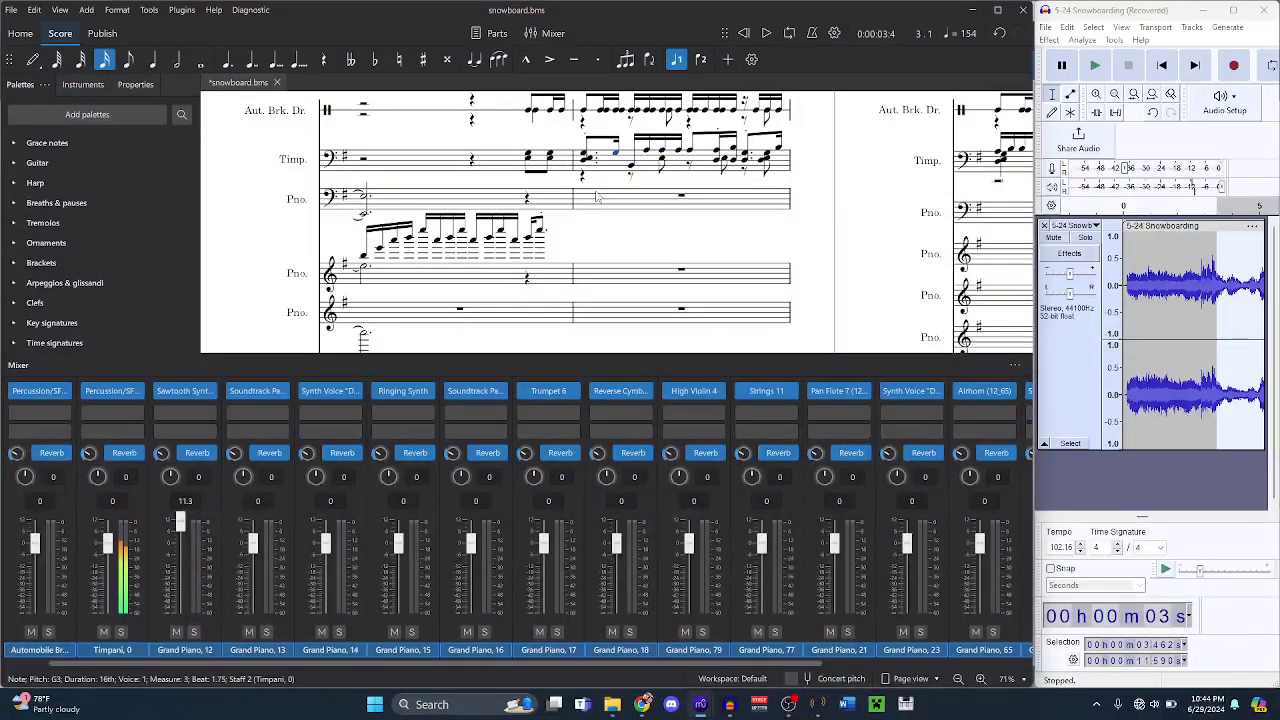
- Try the Timpani note at beat 2 of measure 3 in different octaves, comparing B3 with B2, and leave it at B2
key("Right")
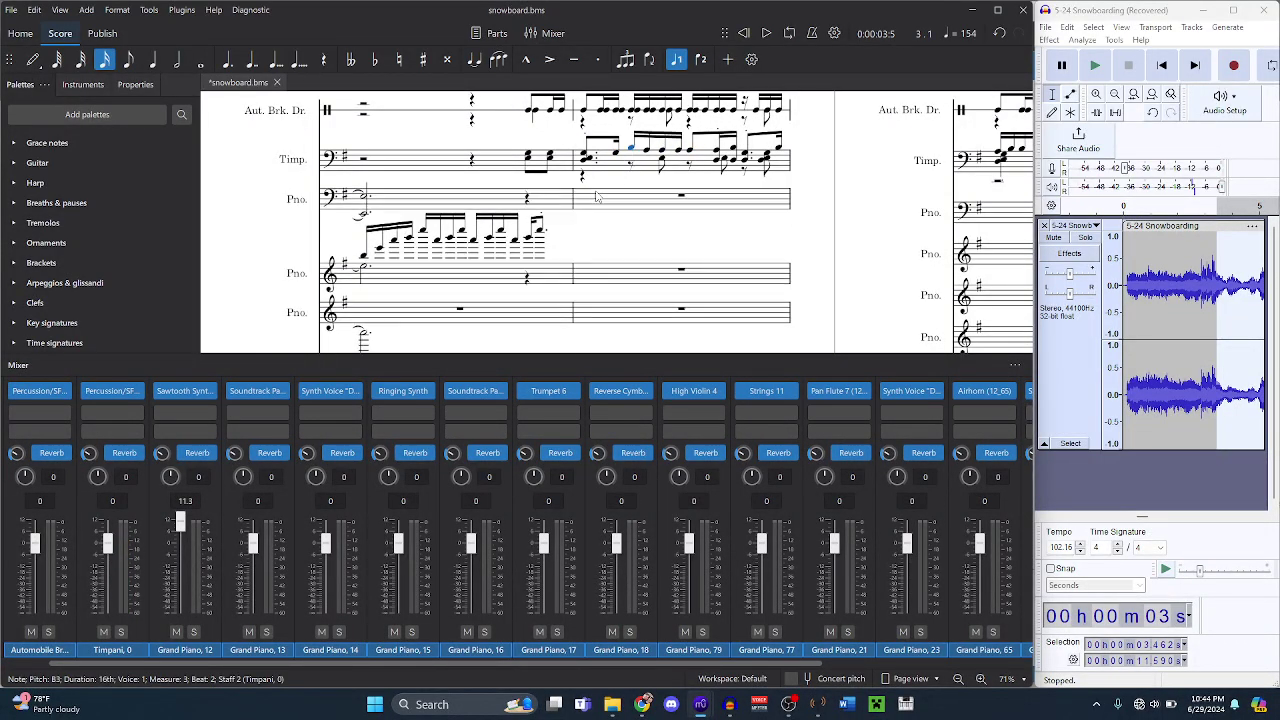
key("ctrl+Up")
key("ctrl+Down")
key("ctrl+Down")
key("ctrl+Down")
key("ctrl+Down")
- Play the slowed recording twice from about 3.5 seconds while following the Timpani and Automobile Brake Drums parts in measures 3 and 4
left_click(1228, 545)
key("space")
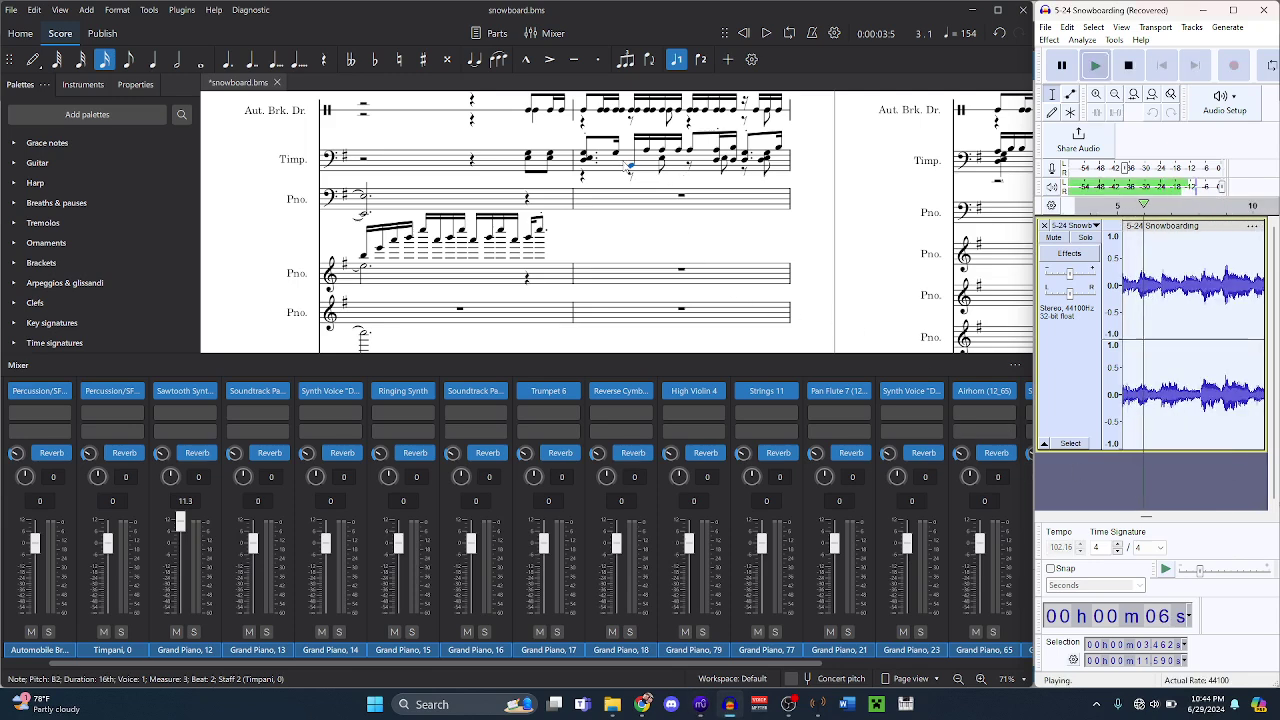
scroll(670, 188, "right", 5)
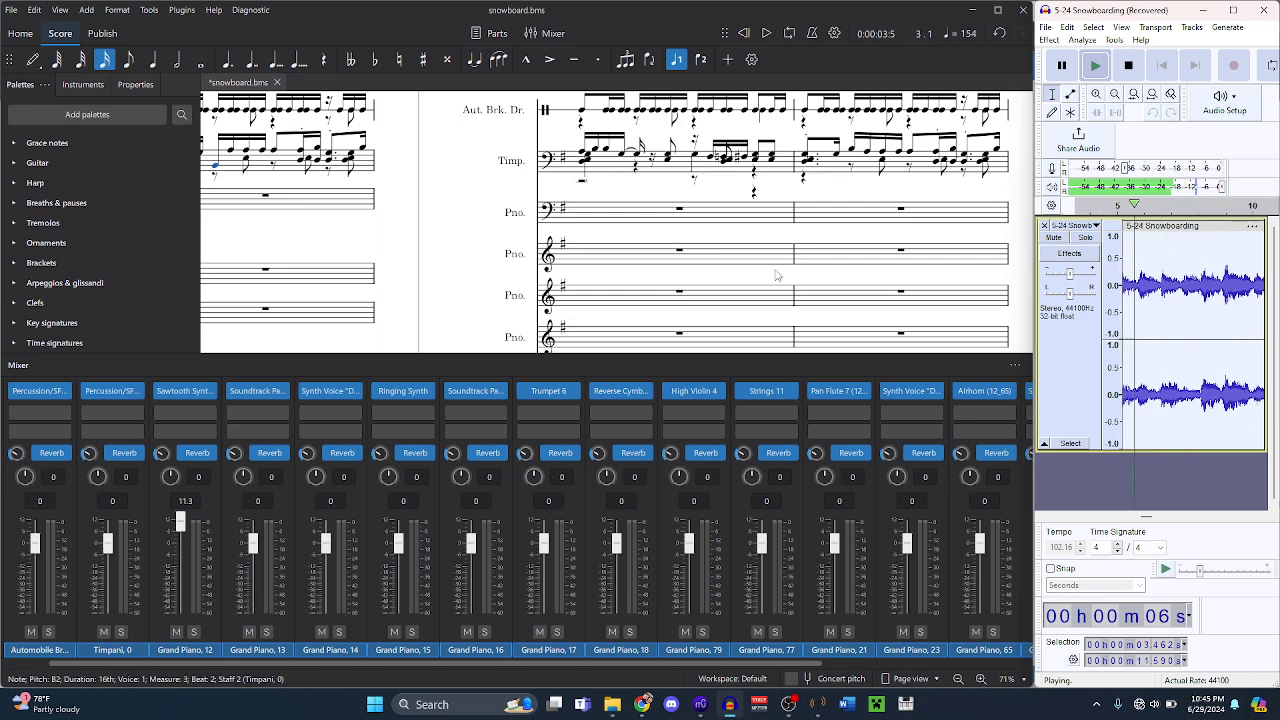
scroll(618, 220, "left", 3)
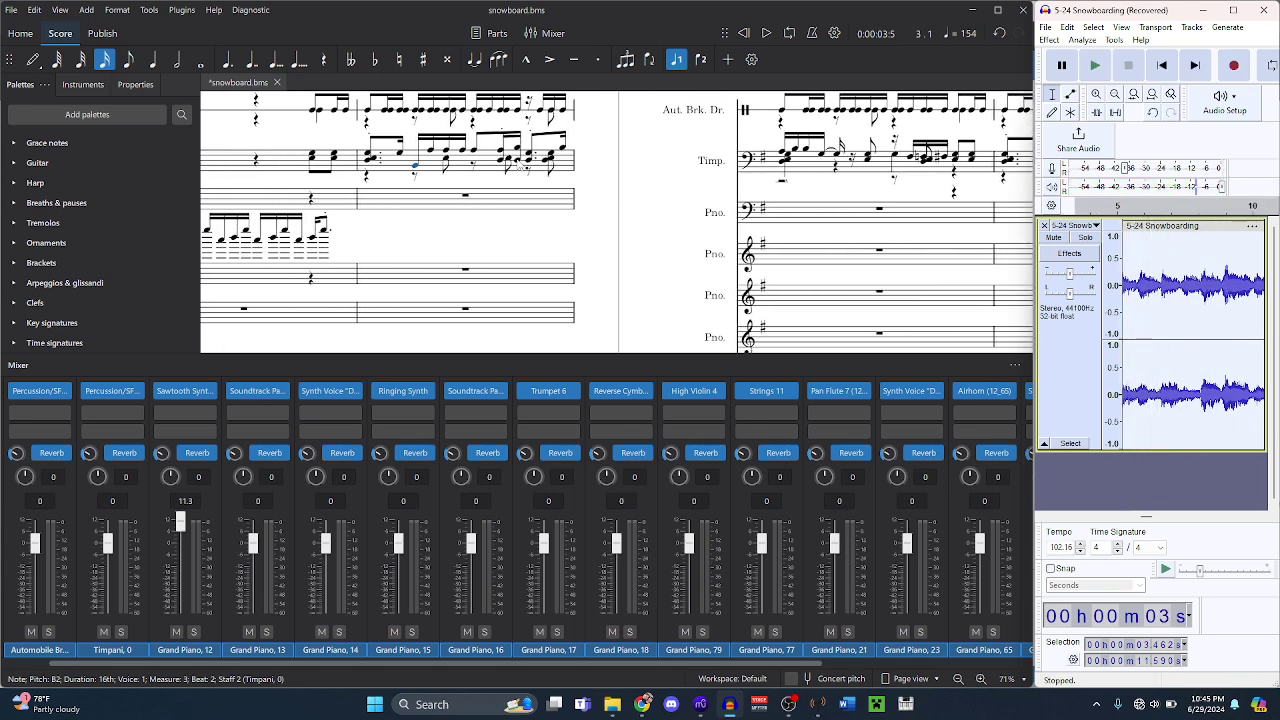
key("space")
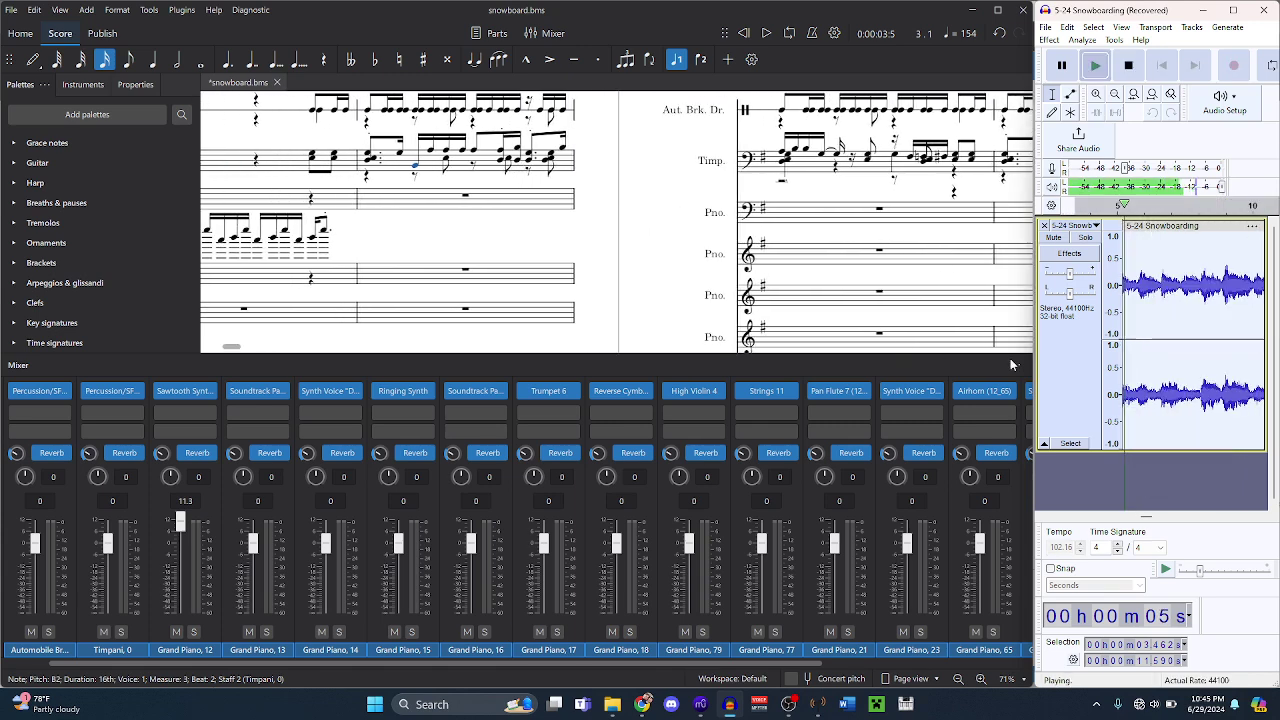
- Play the slowed recording from about 7.4 seconds, and audition the Timpani note D3 at beat 4 of measure 3
left_click(1182, 300)
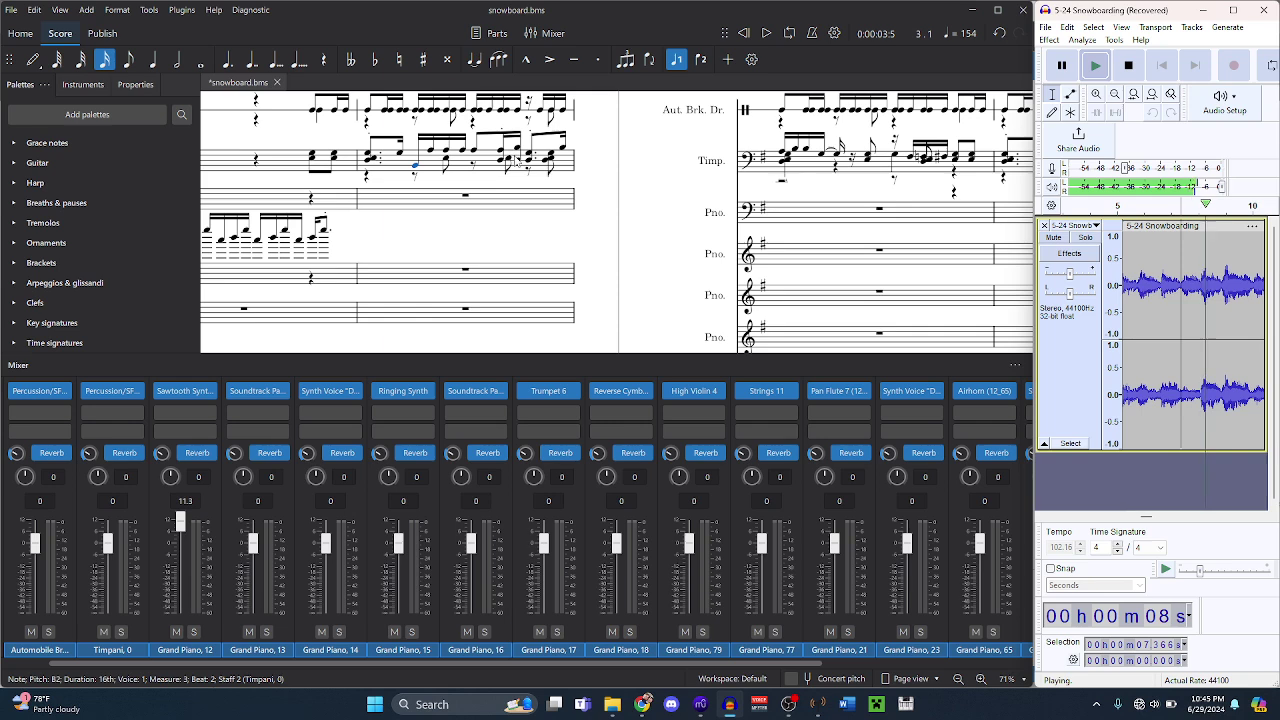
key("space")
key("alt+Tab")
key("space")
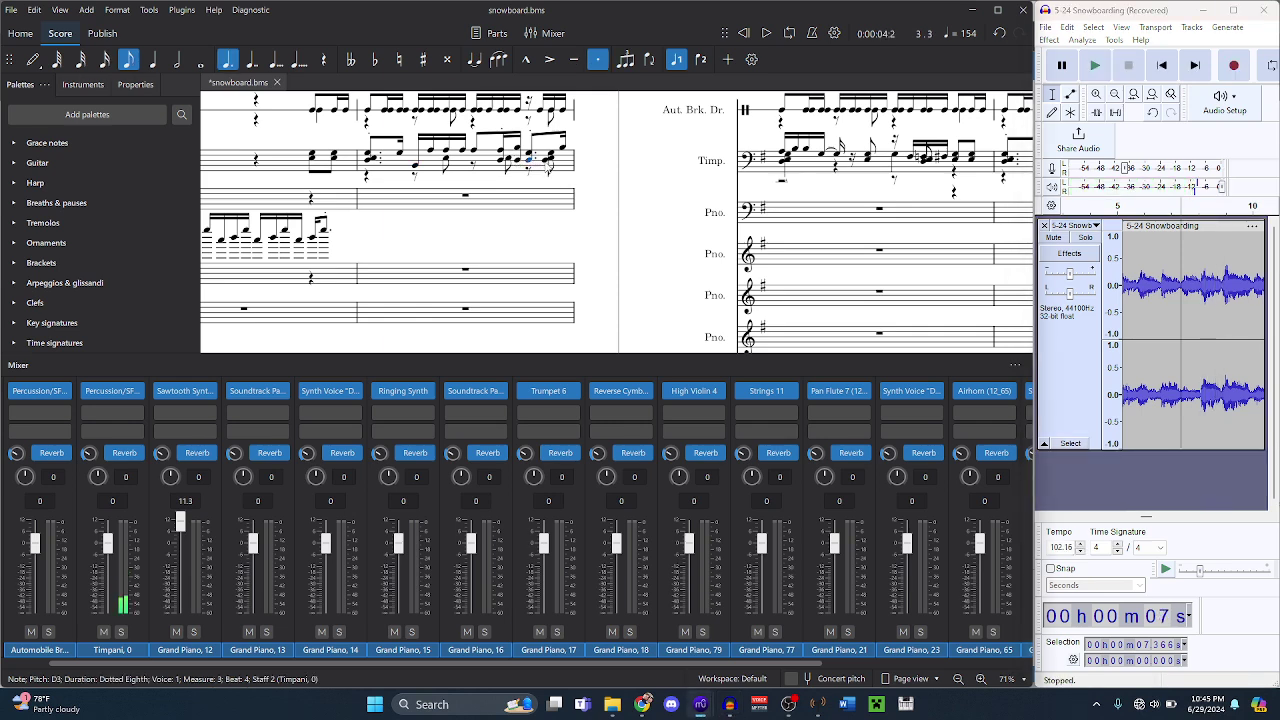
- Replay the slowed recording several times from about 7.4 seconds to compare it with the Timpani note D3 at beat 4.5 of measure 3
key("alt+Tab")
key("space")
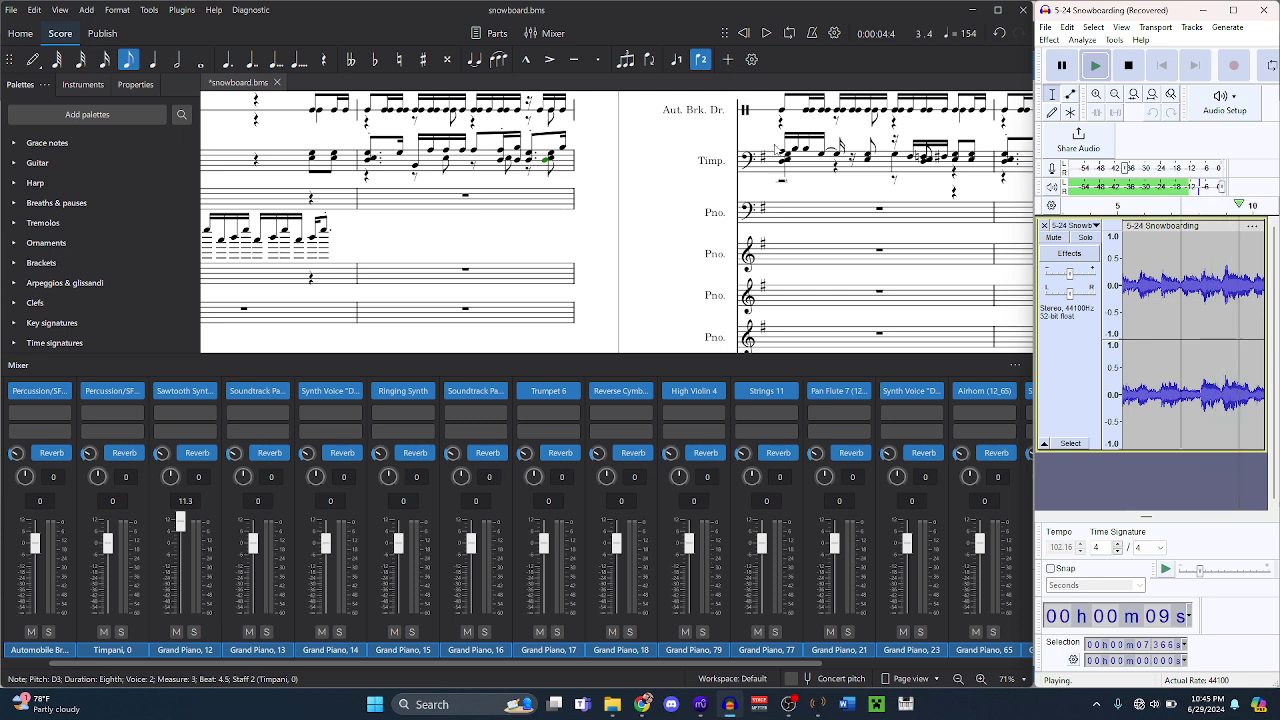
key("space")
key("space")
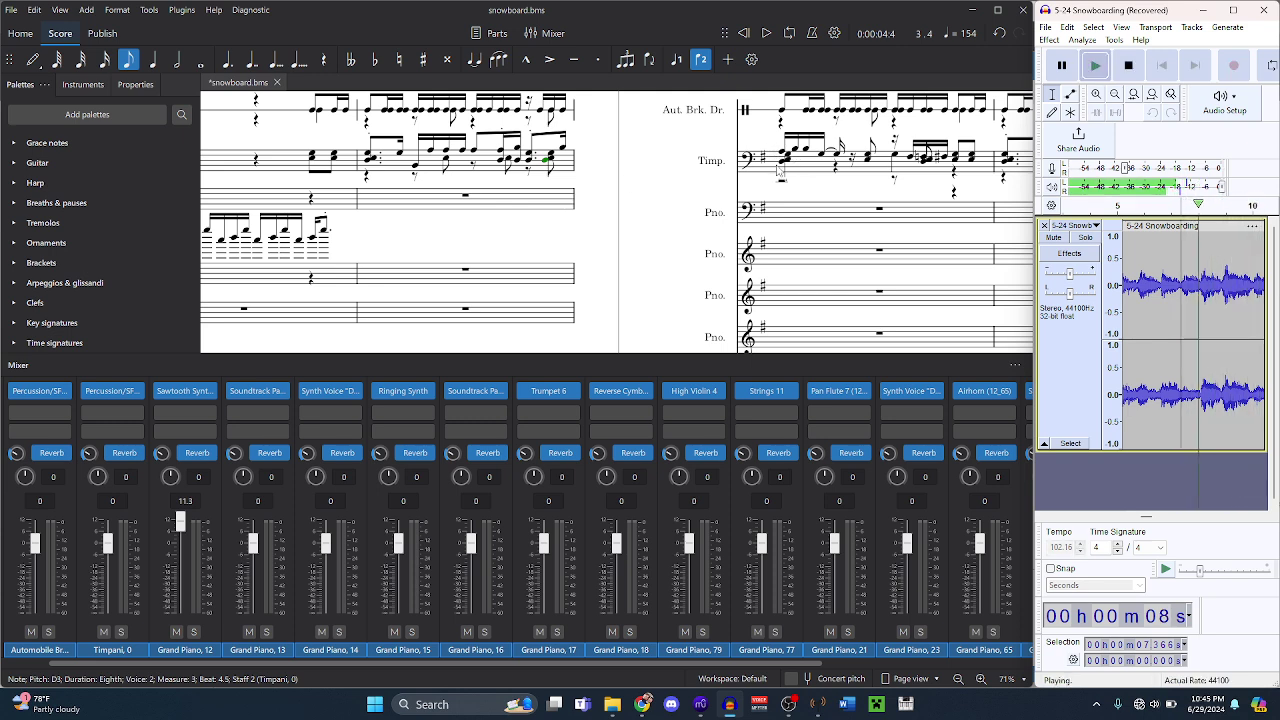
key("space")
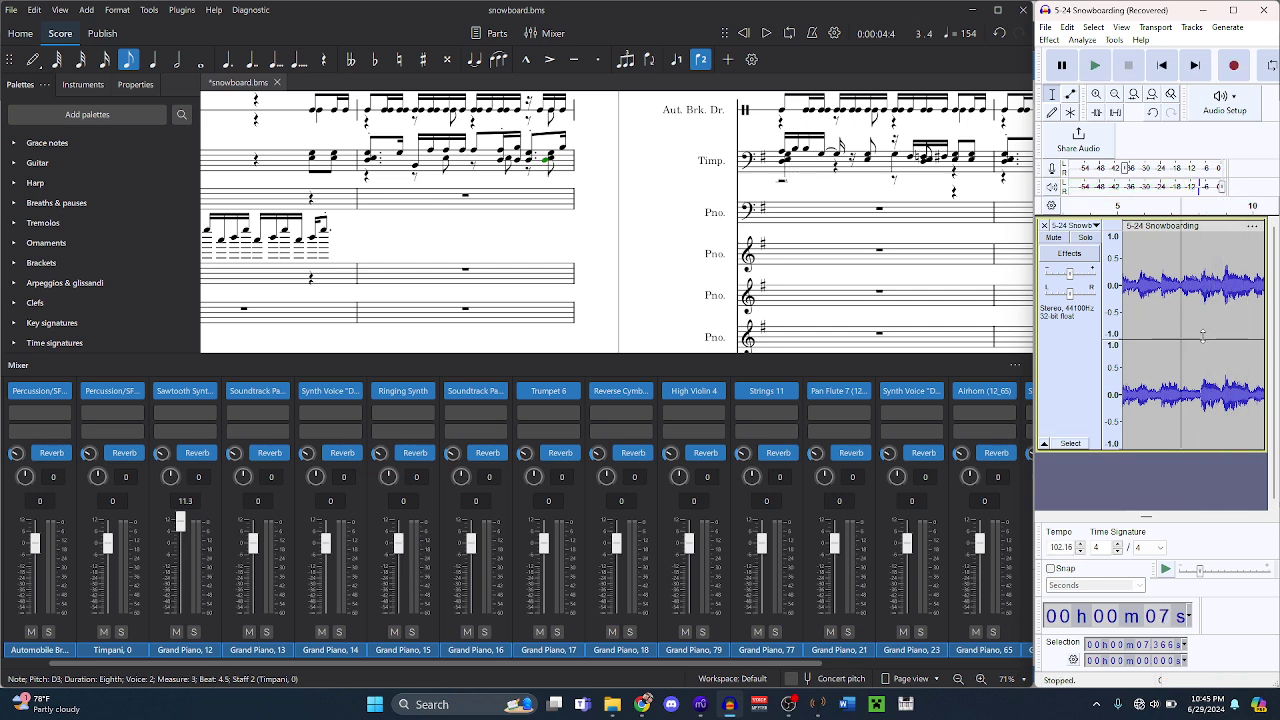
key("space")
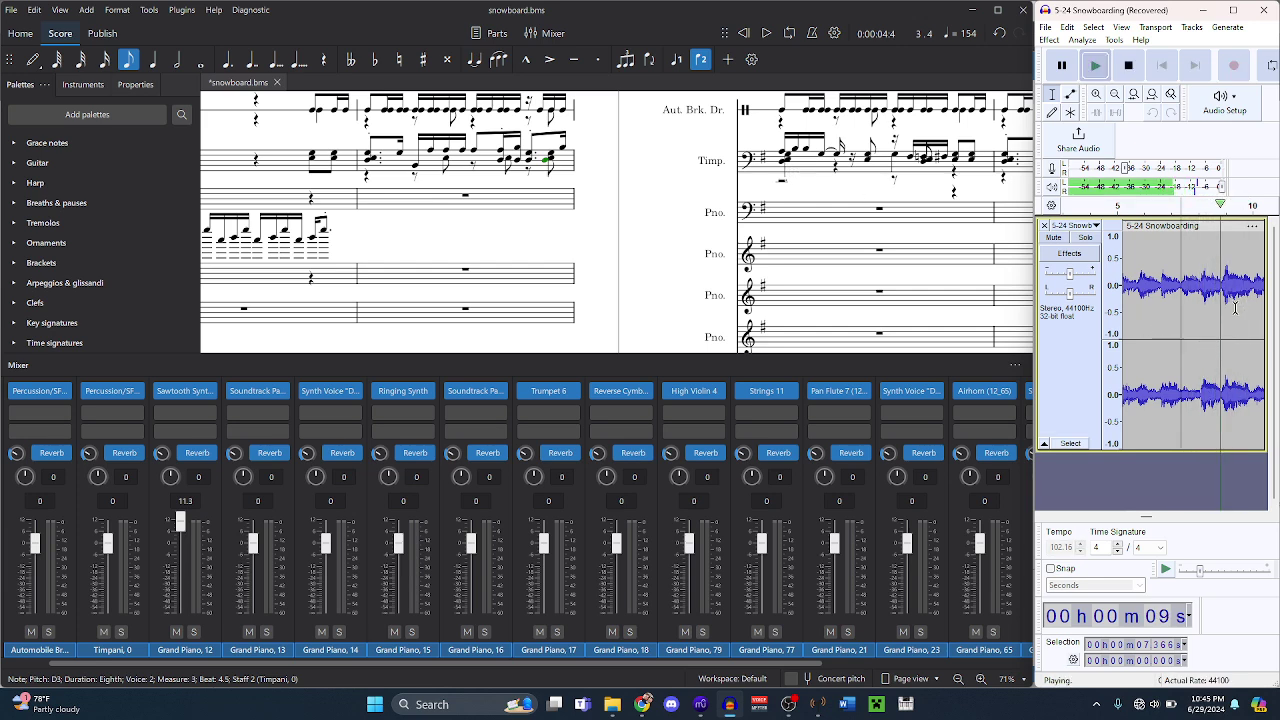
- Play the slowed recording from about 8.9 seconds, and audition the Timpani notes at beat 1.25 and the Automobile Brake Drums note at beat 1 of measure 4
left_click(1221, 287)
key("space")
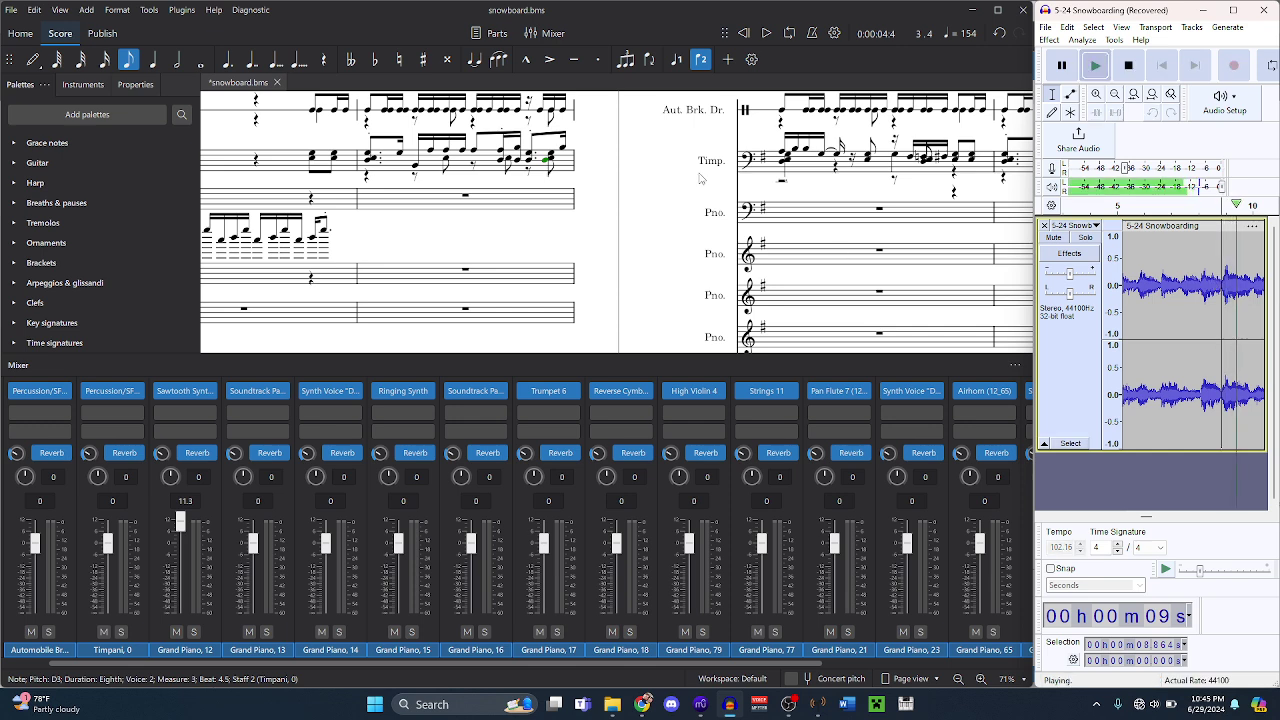
key("space")
left_click(803, 155)
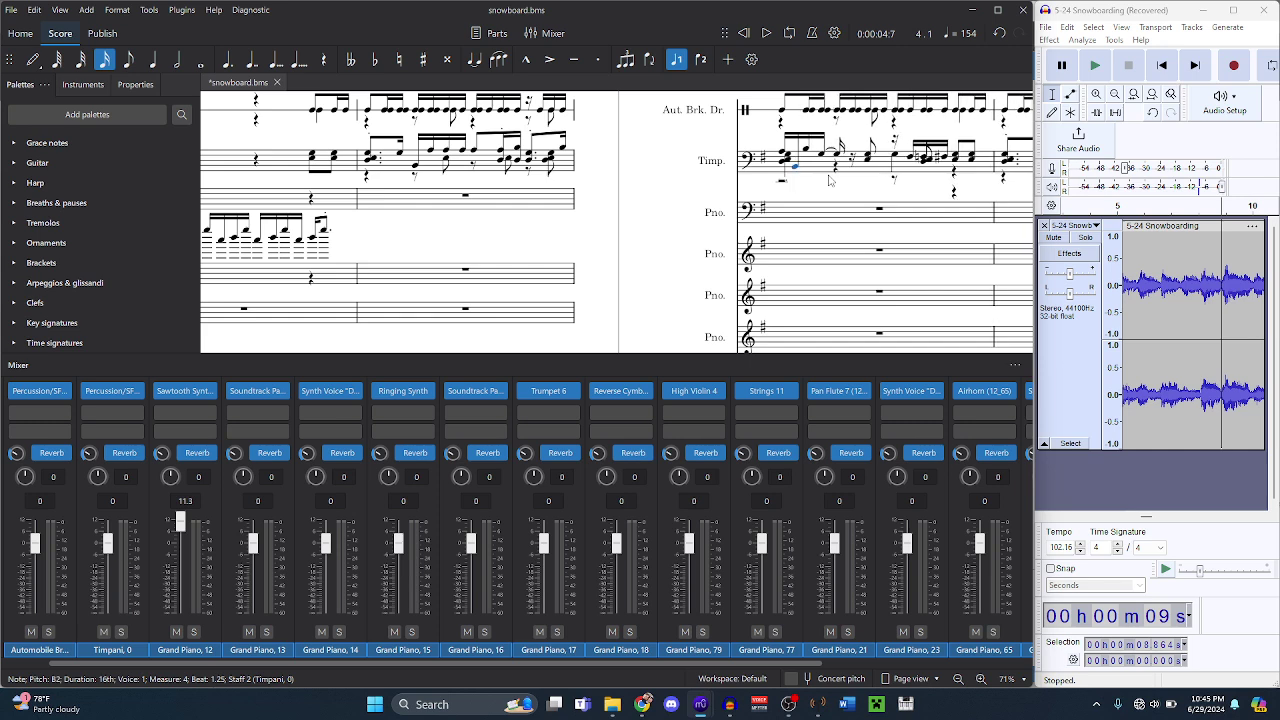
left_click(782, 110)
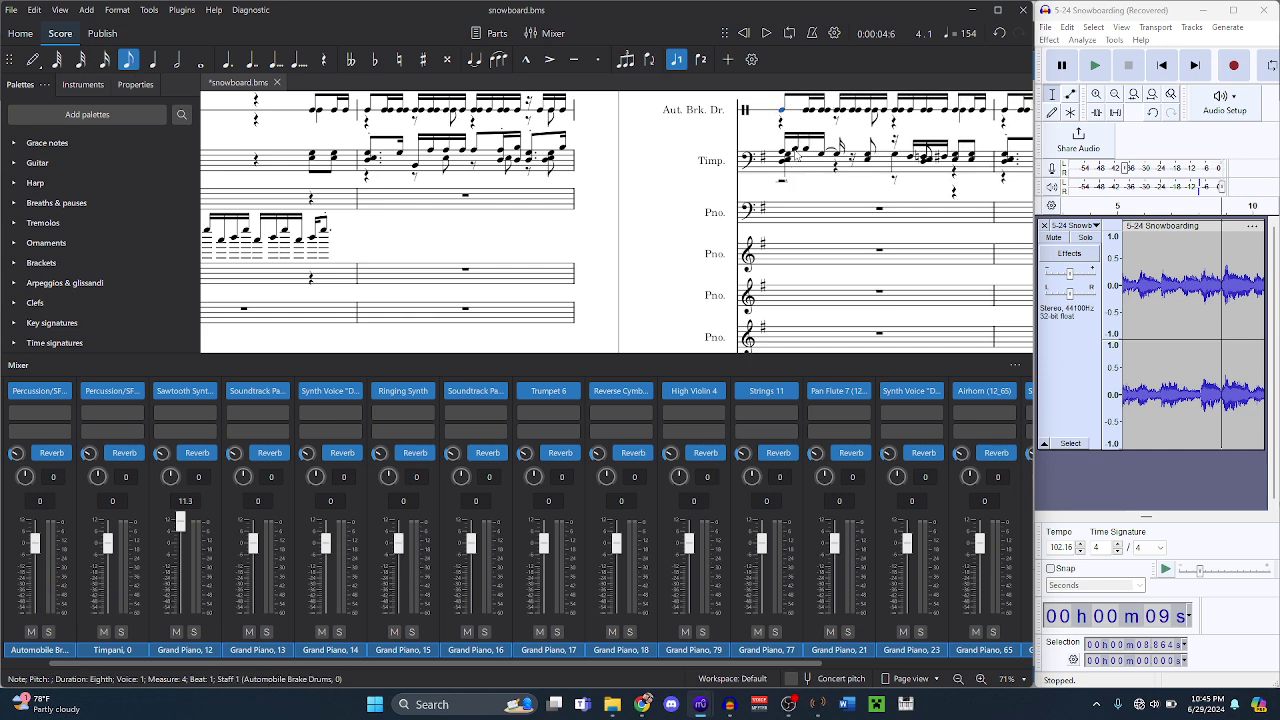
left_click(796, 149)
- Play the slowed recording from about 8.9 seconds and from about 3.5 seconds, and audition the Timpani note at beat 2 of measure 3
key("space")
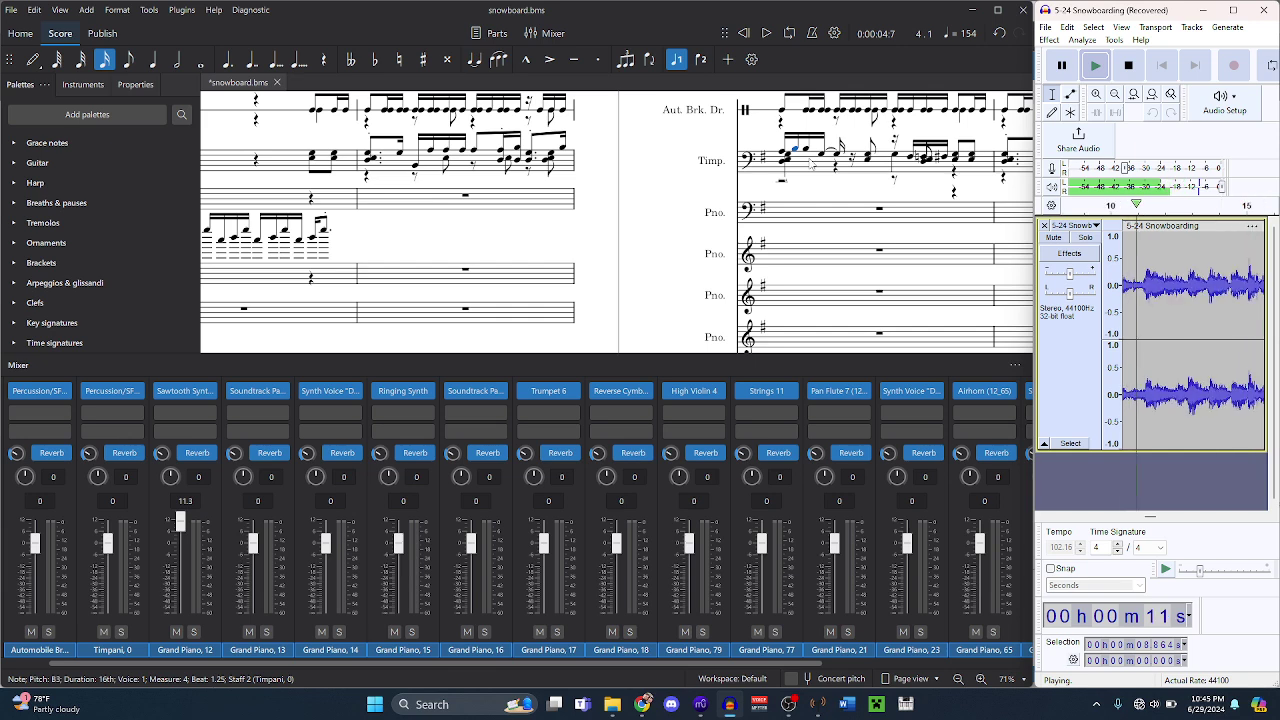
scroll(824, 211, "right", 2)
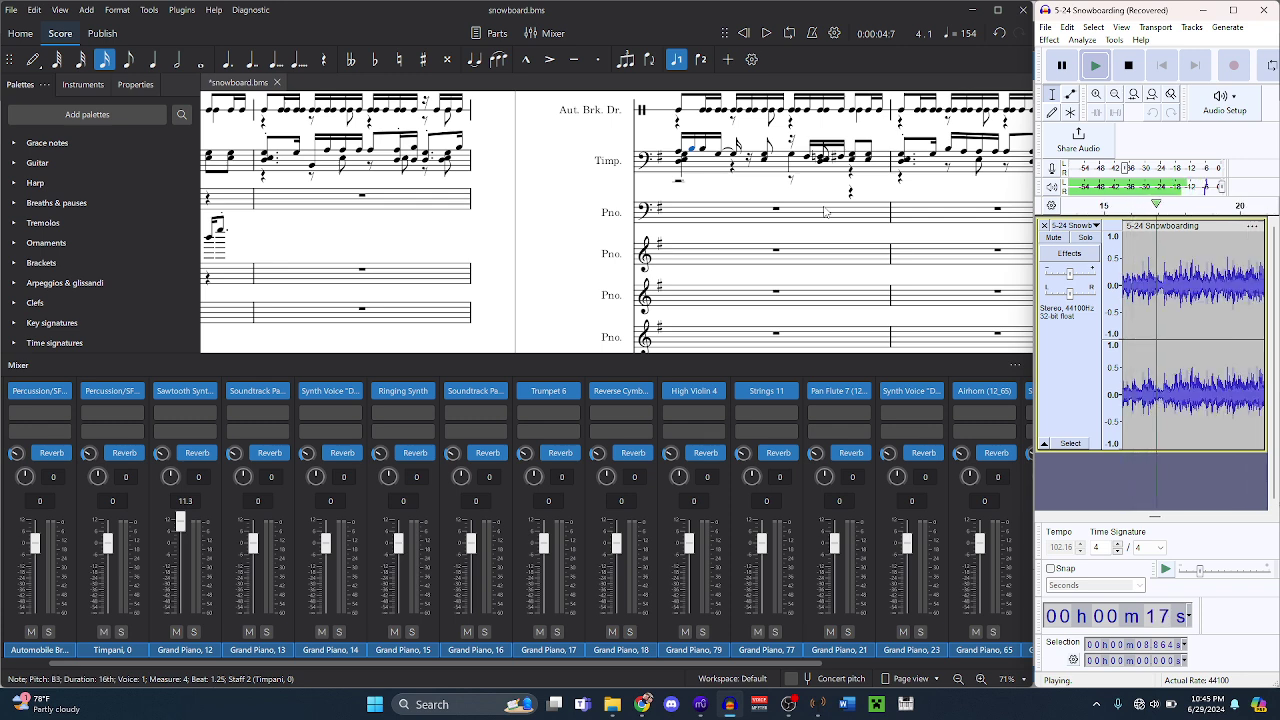
scroll(824, 211, "right", 5)
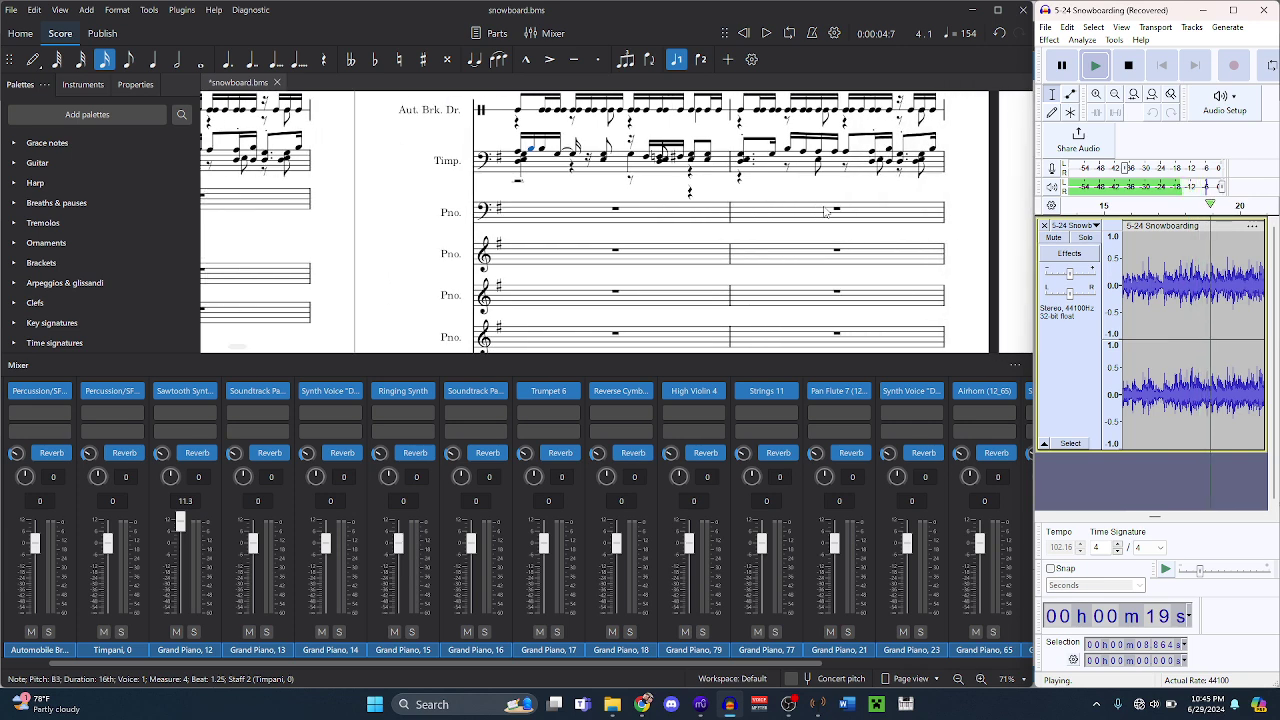
scroll(824, 211, "right", 5)
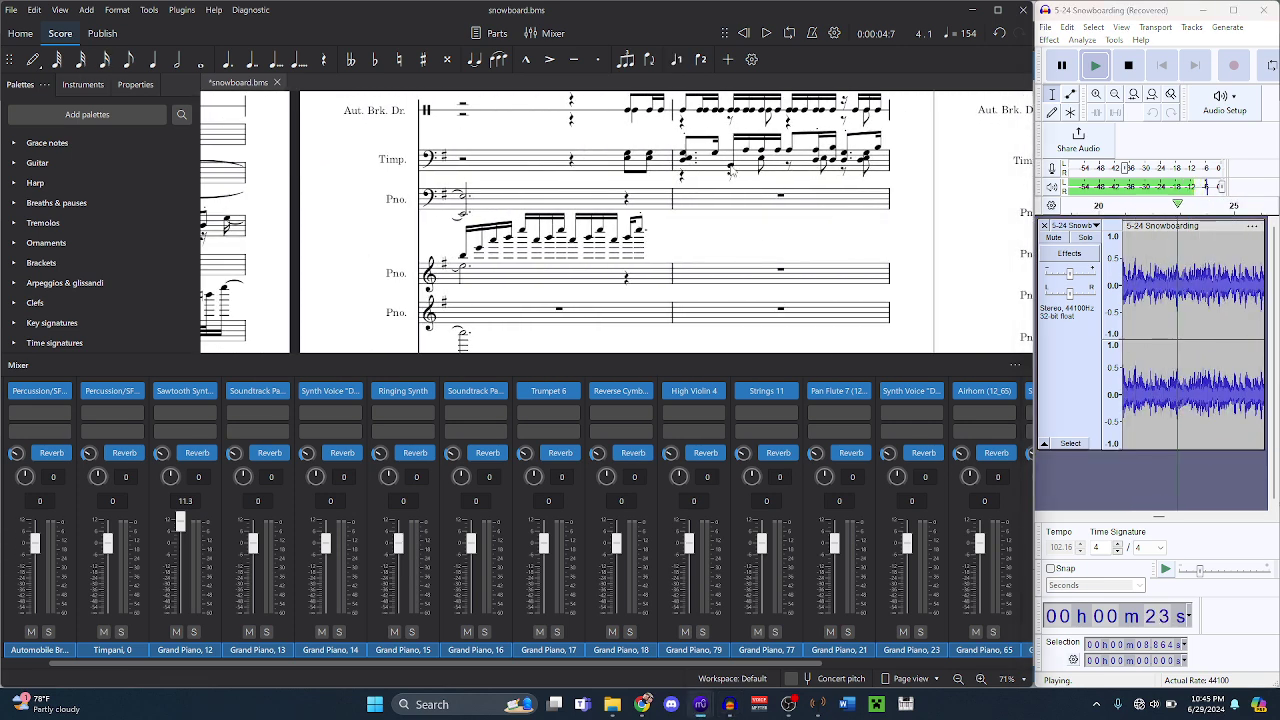
left_click(731, 168)
left_click(1248, 503)
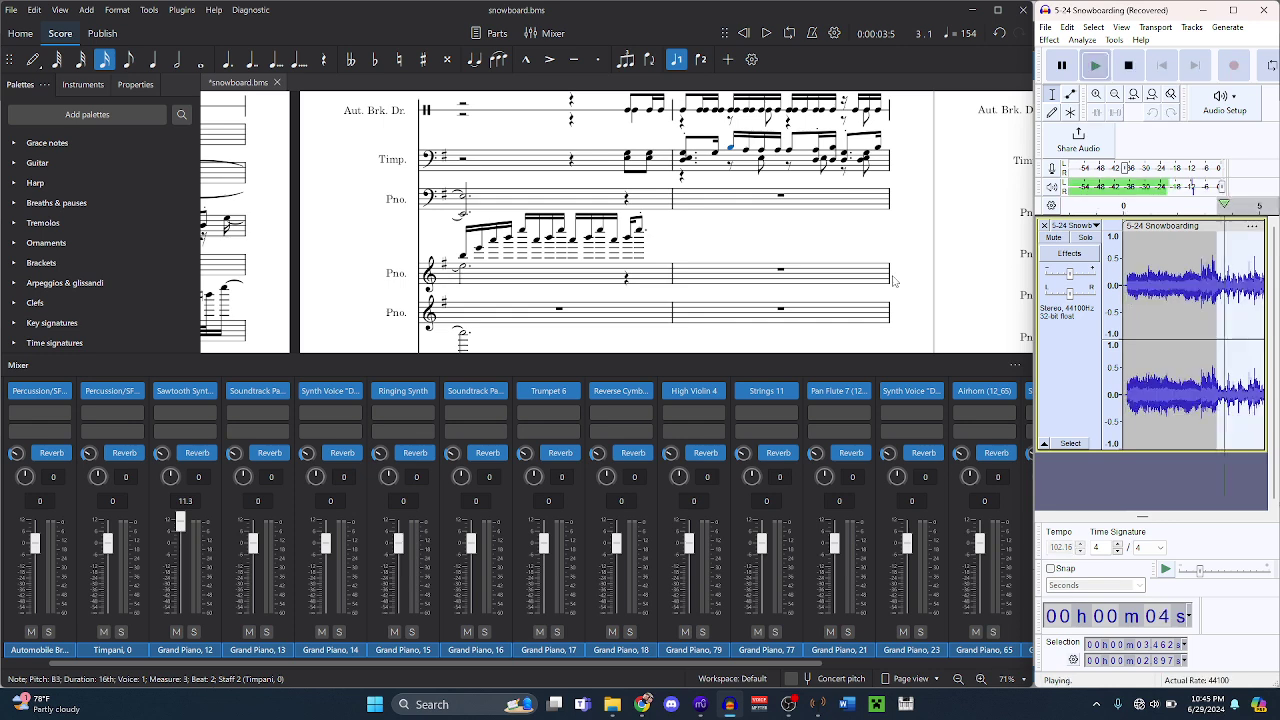
key("space")
- Play back the snowboard.bms score from the Automobile Brake Drums notes at beat 4 of measure 2
left_click(705, 237)
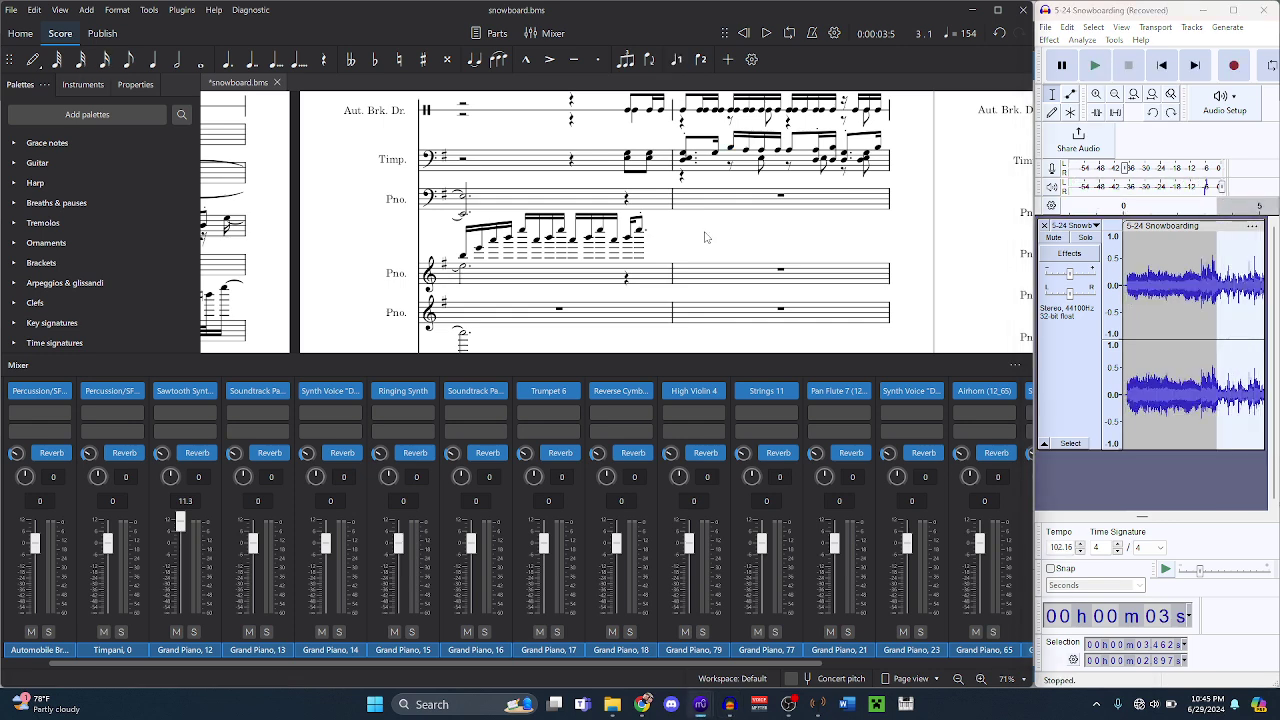
left_click(630, 117)
key("space")
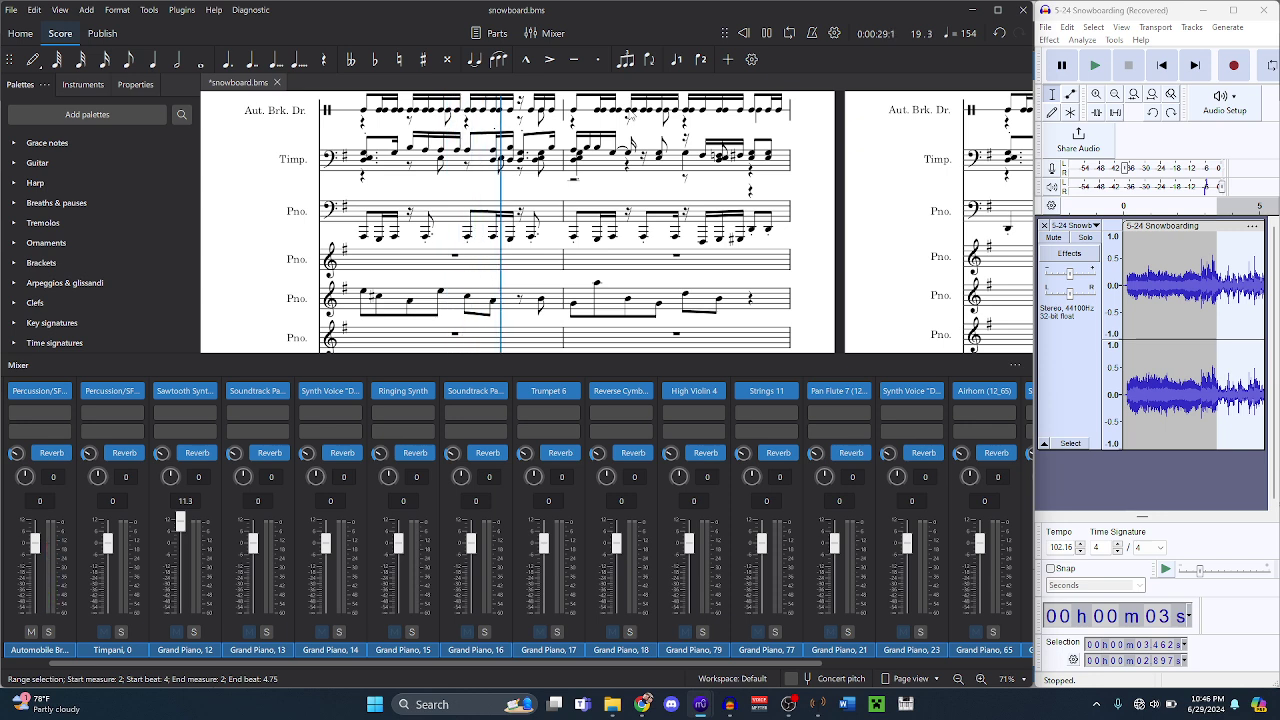
- Search the new score's instruments for drum kits and add the Large Drum Kit to the score
mouse_move(719, 714)
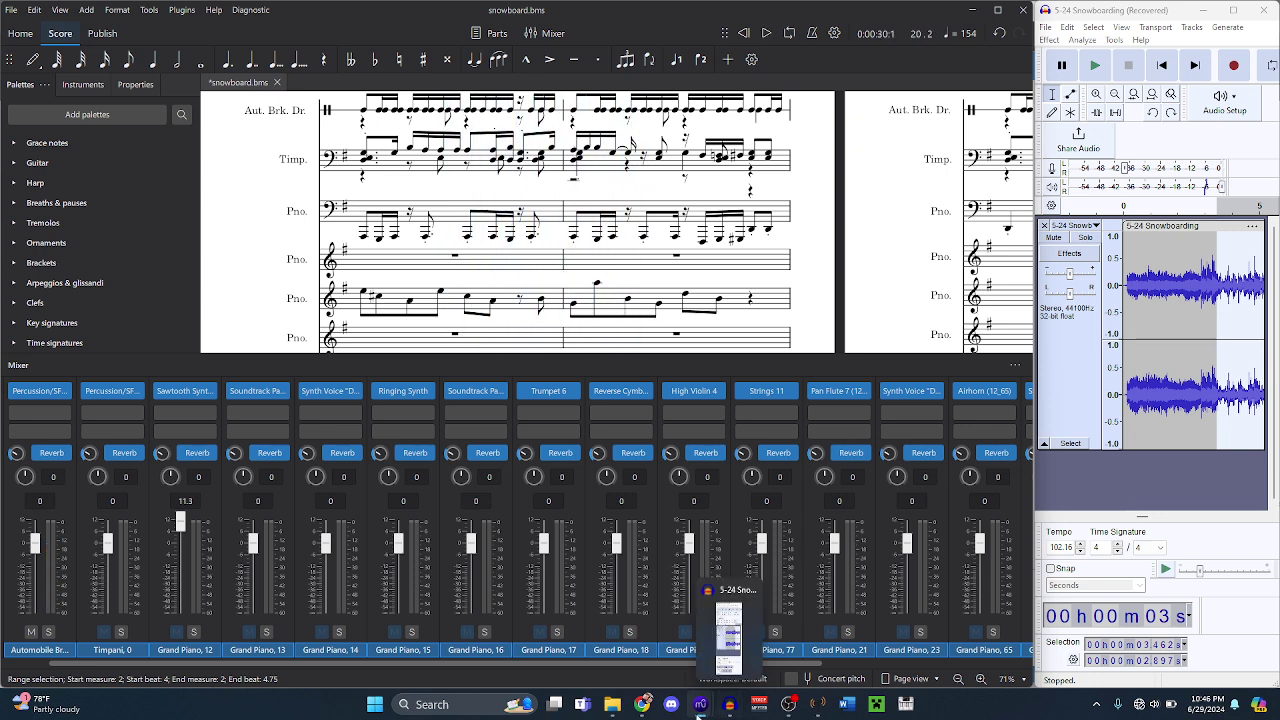
left_click(886, 614)
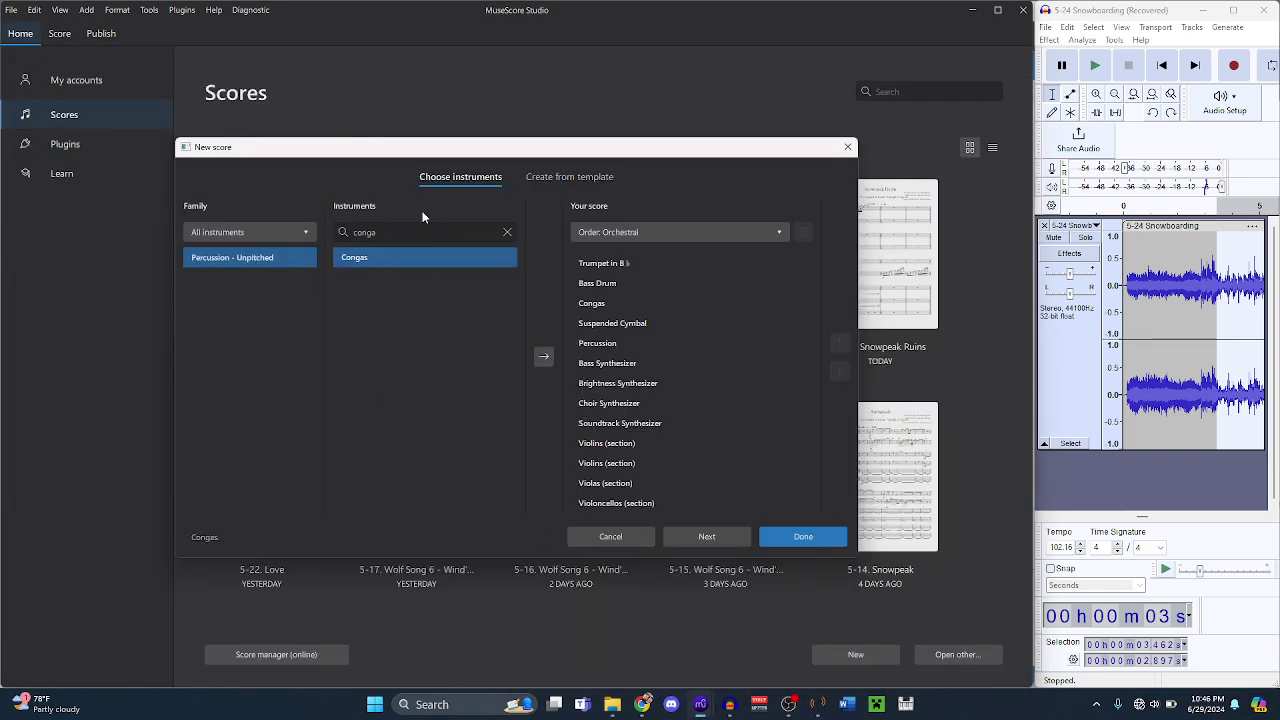
type("drum")
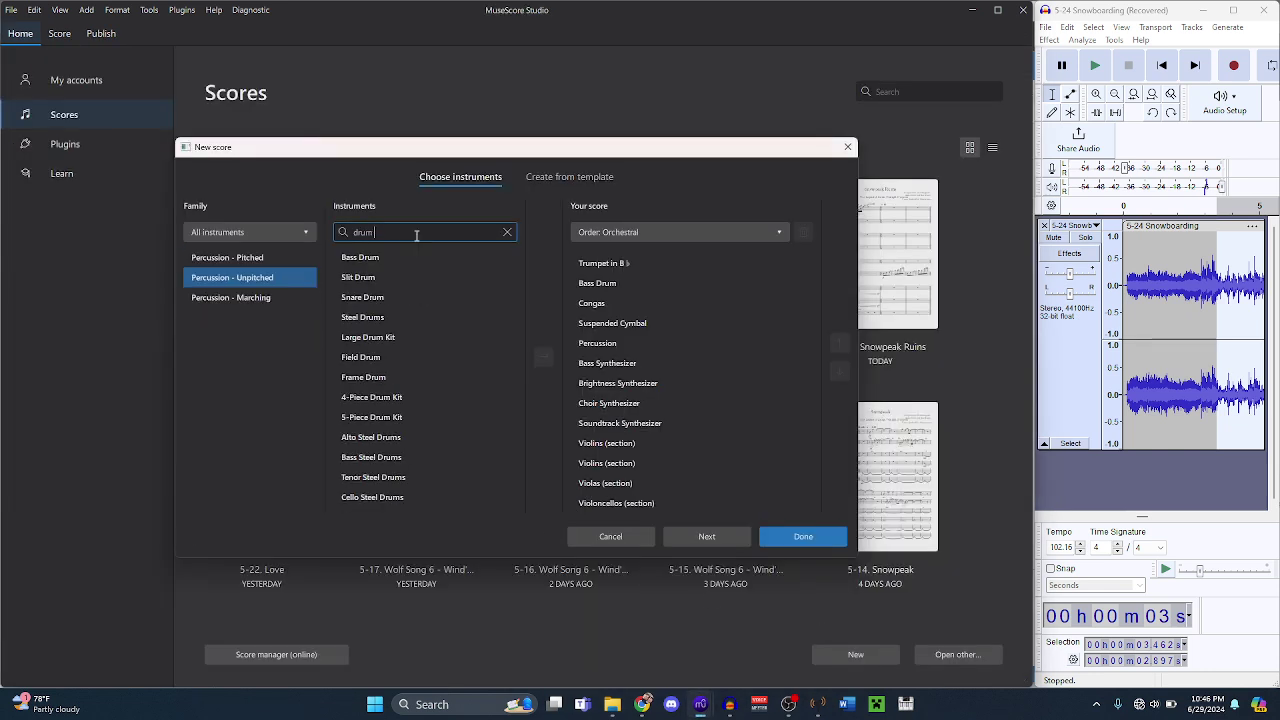
type(" ki")
left_click(428, 295)
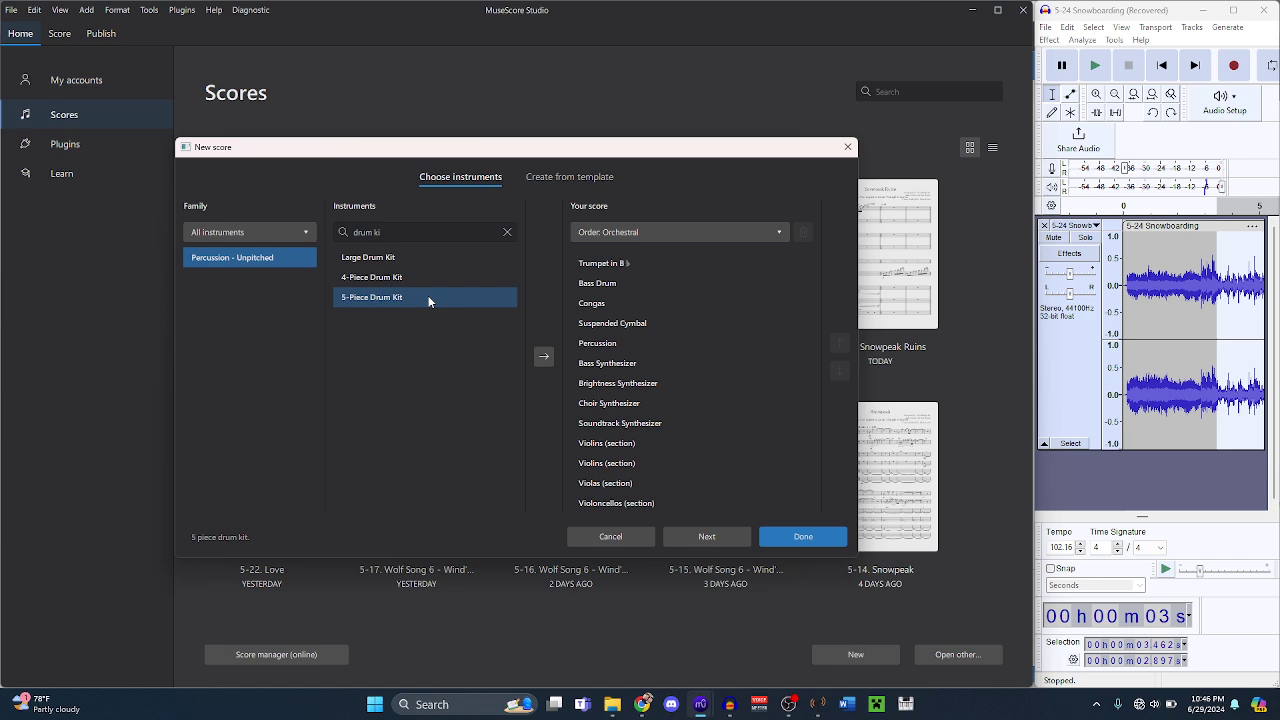
left_click(432, 279)
left_click(411, 256)
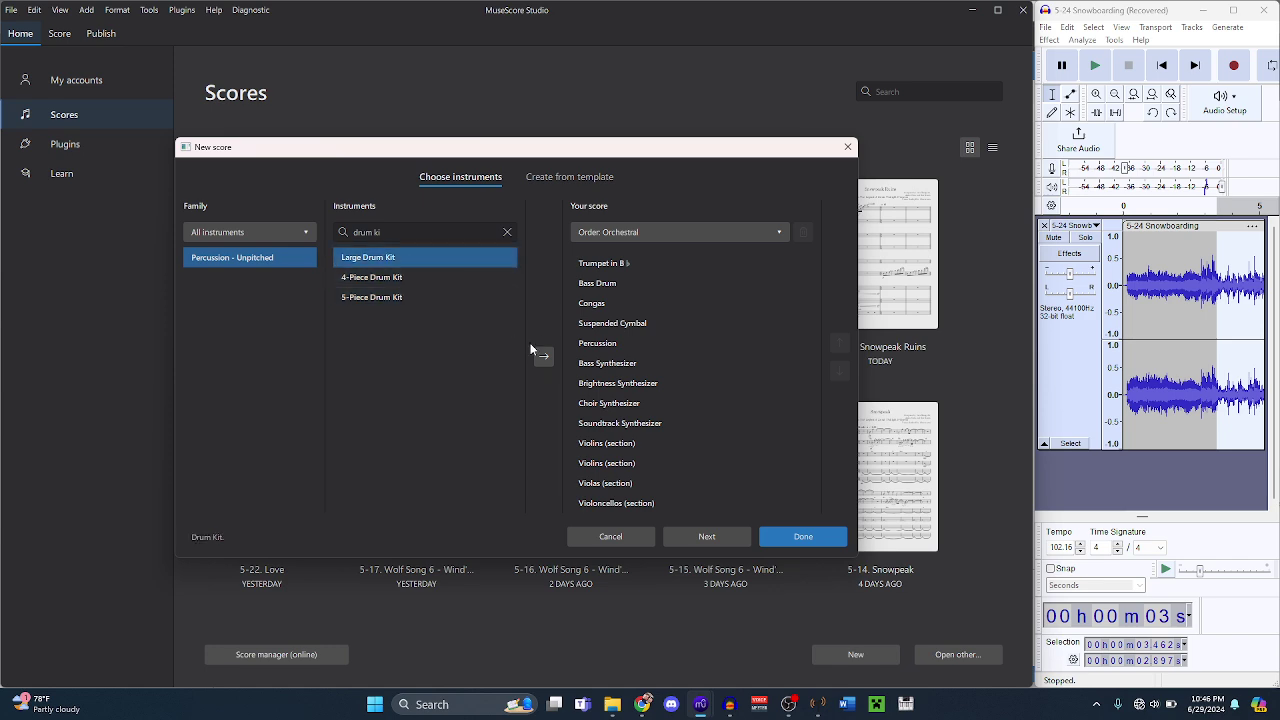
scroll(630, 402, "up", 2)
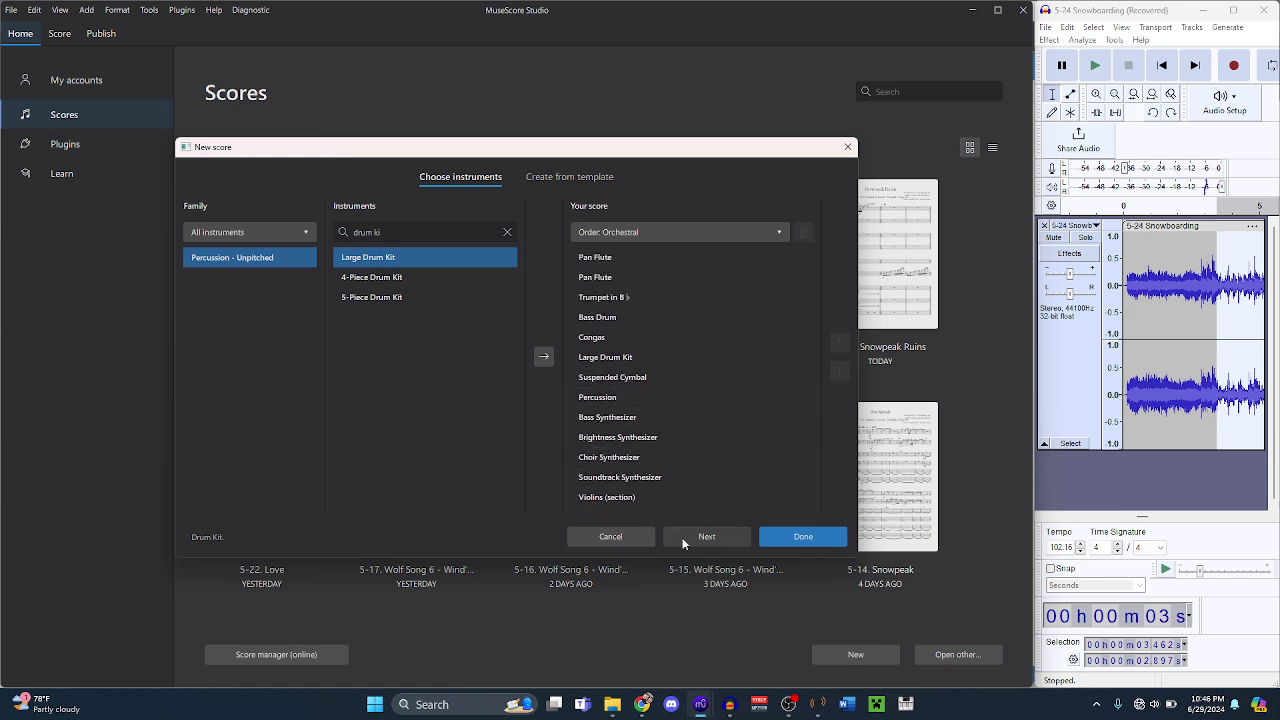
- Check the tempo in snowboard.bms, then set the new score's tempo to quarter note = 154 and its length to 50 measures
left_click(682, 539)
mouse_move(700, 704)
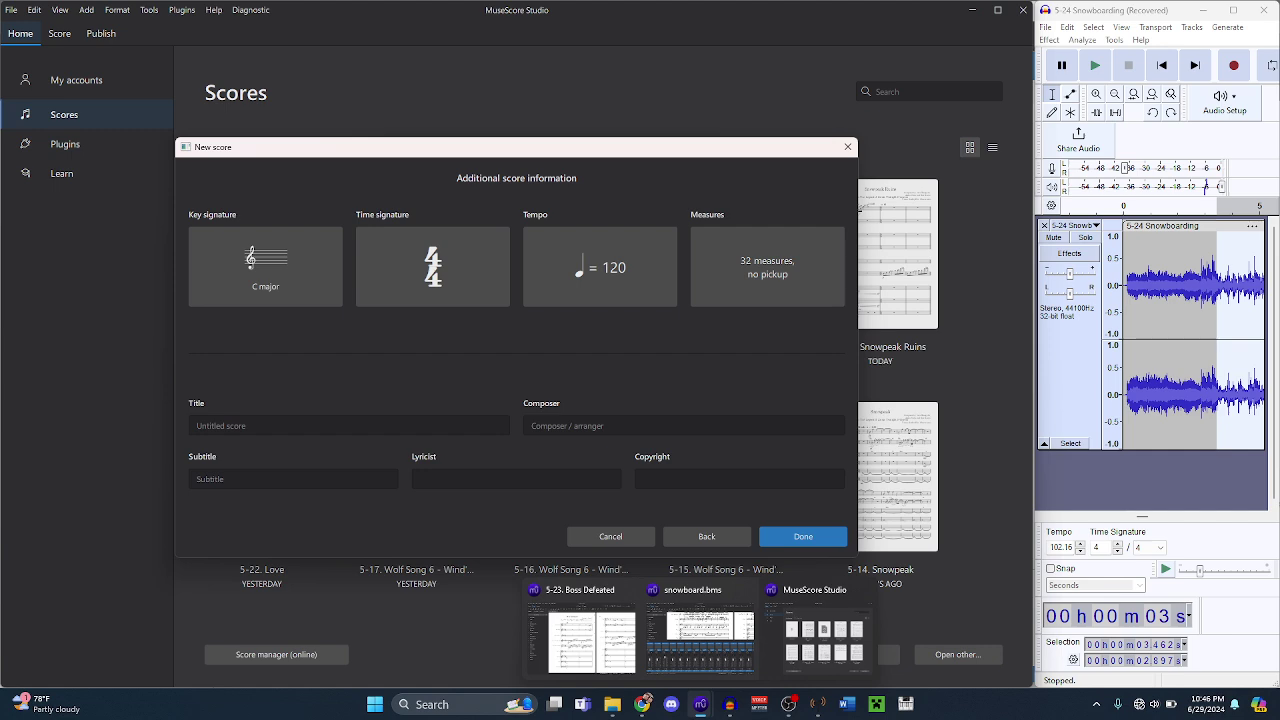
left_click(700, 640)
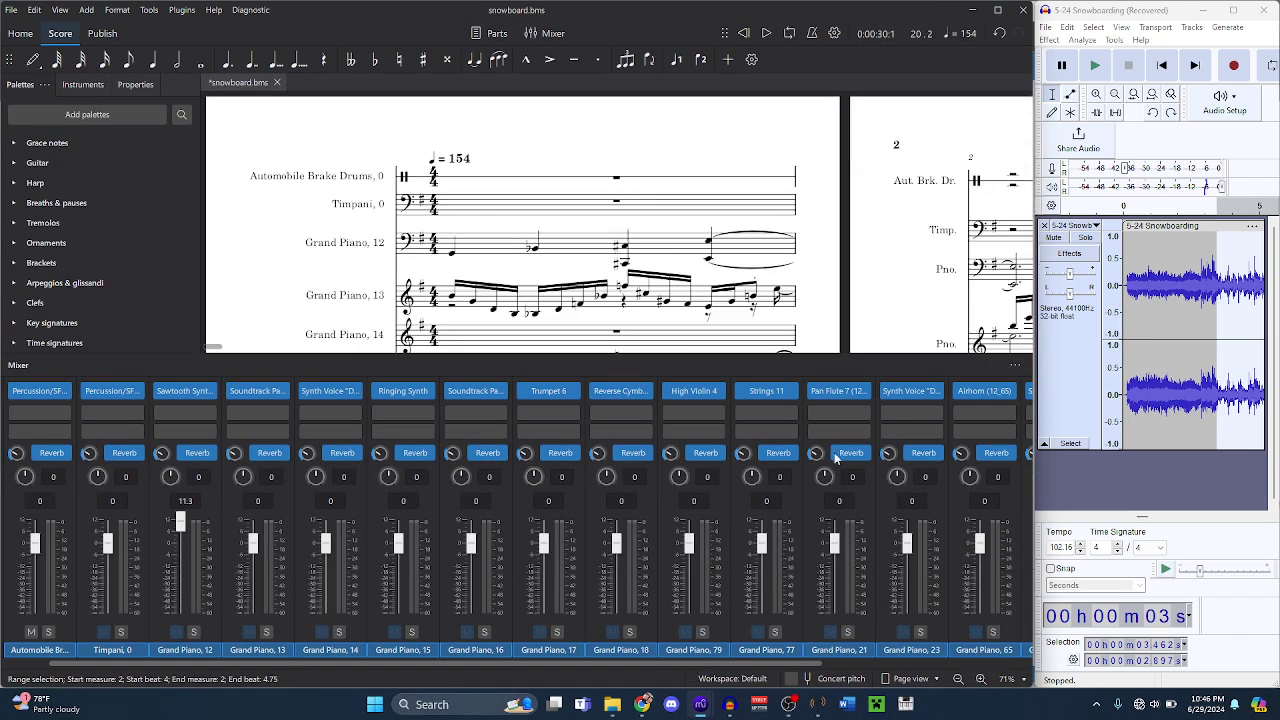
mouse_move(700, 704)
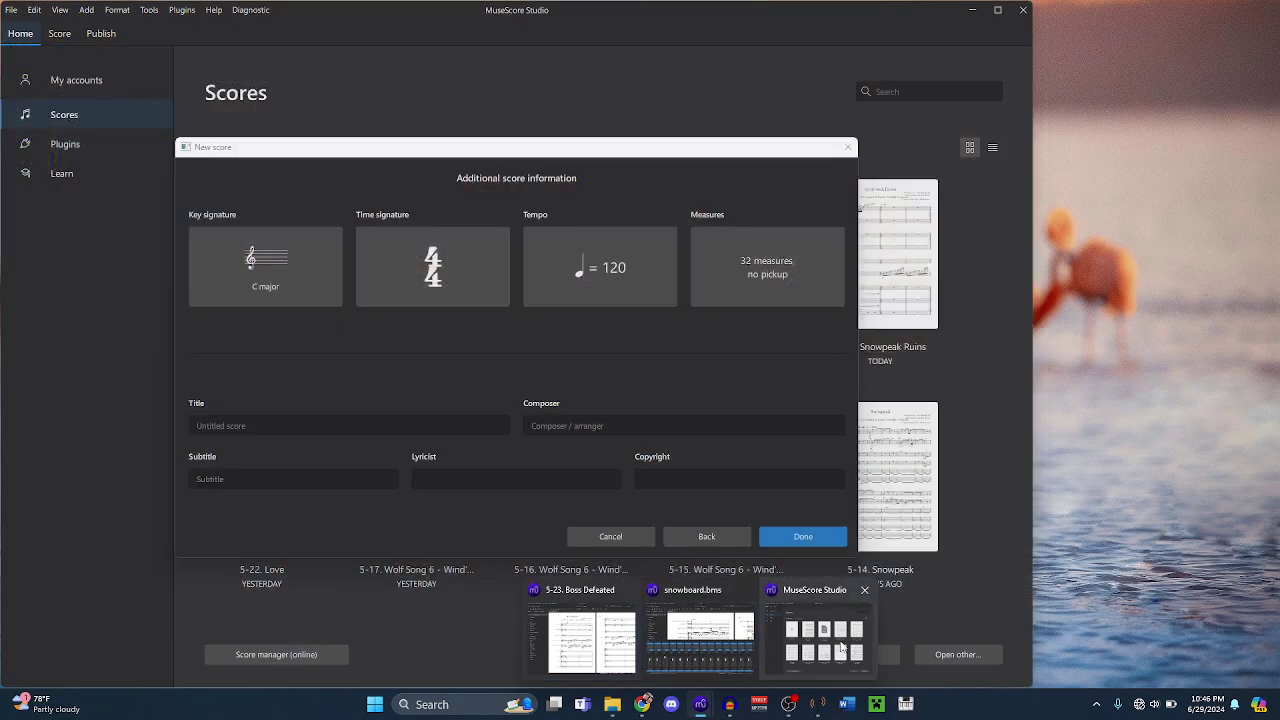
left_click(842, 648)
left_click(595, 285)
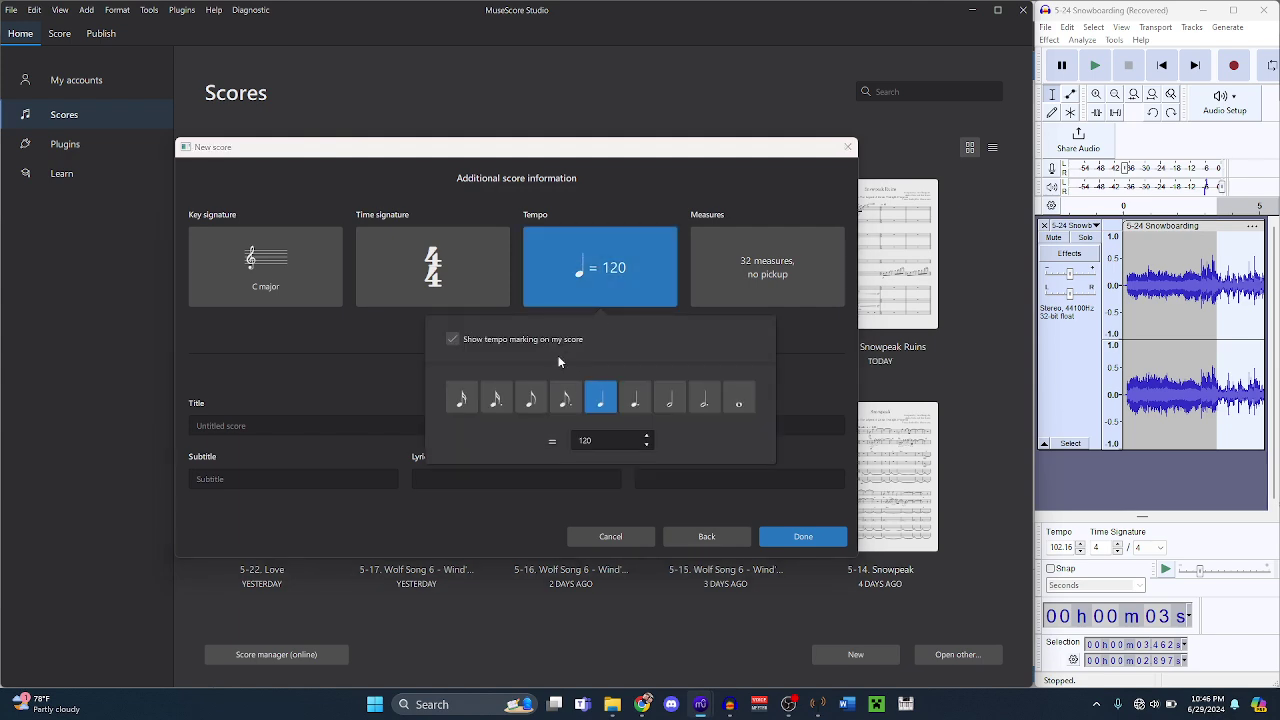
double_click(603, 440)
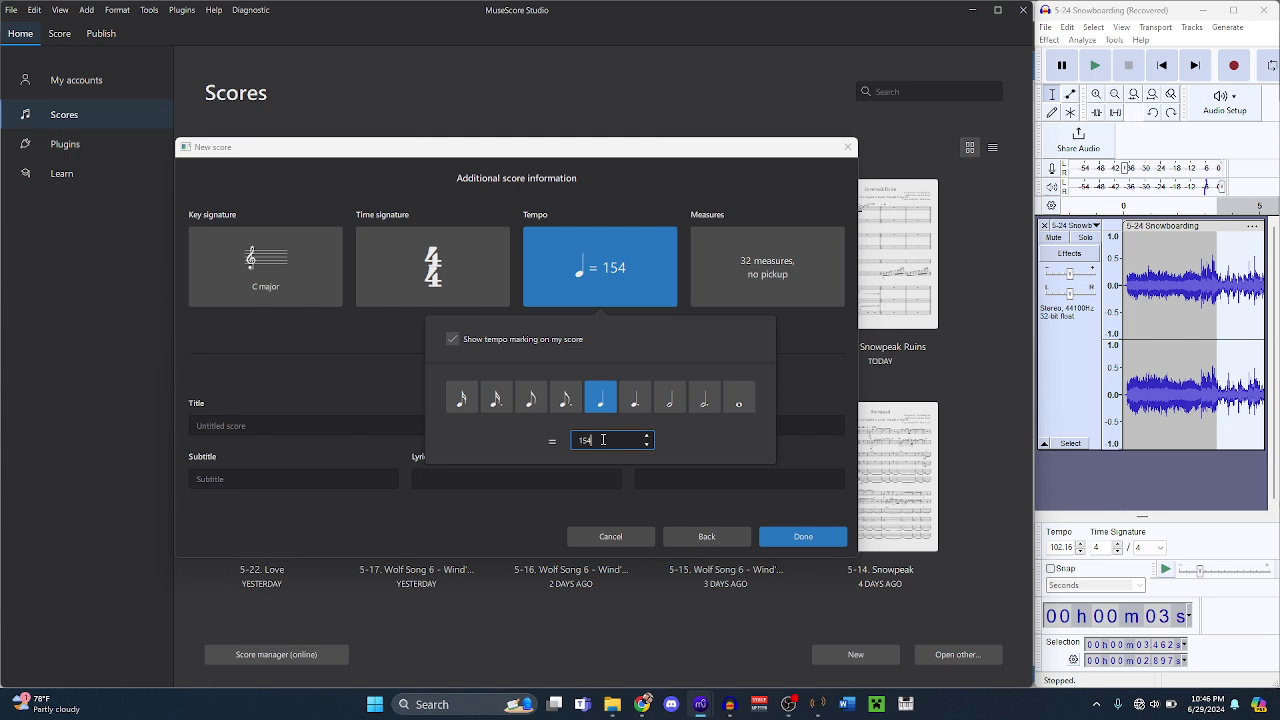
left_click(373, 352)
left_click(710, 300)
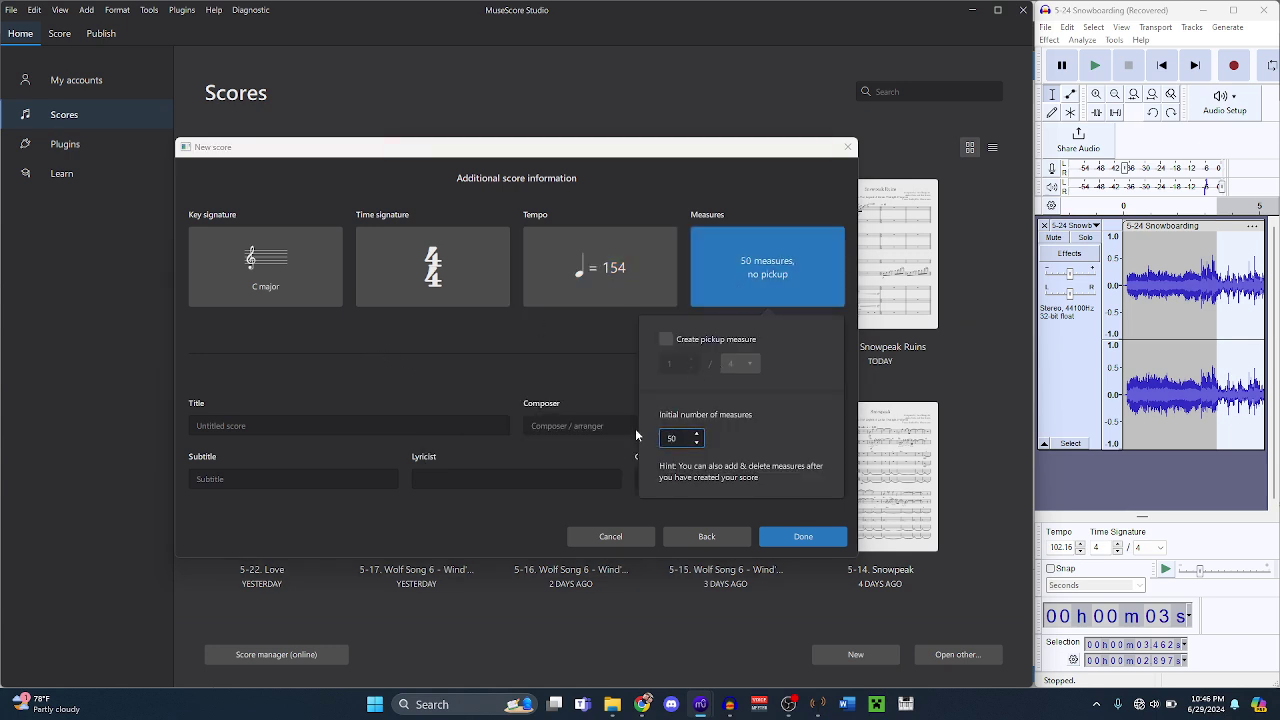
left_click(412, 334)
- Copy the composer and transcriber credits from the 5-23. Boss Defeated score into the new score's Composer field
mouse_move(700, 704)
left_click(560, 633)
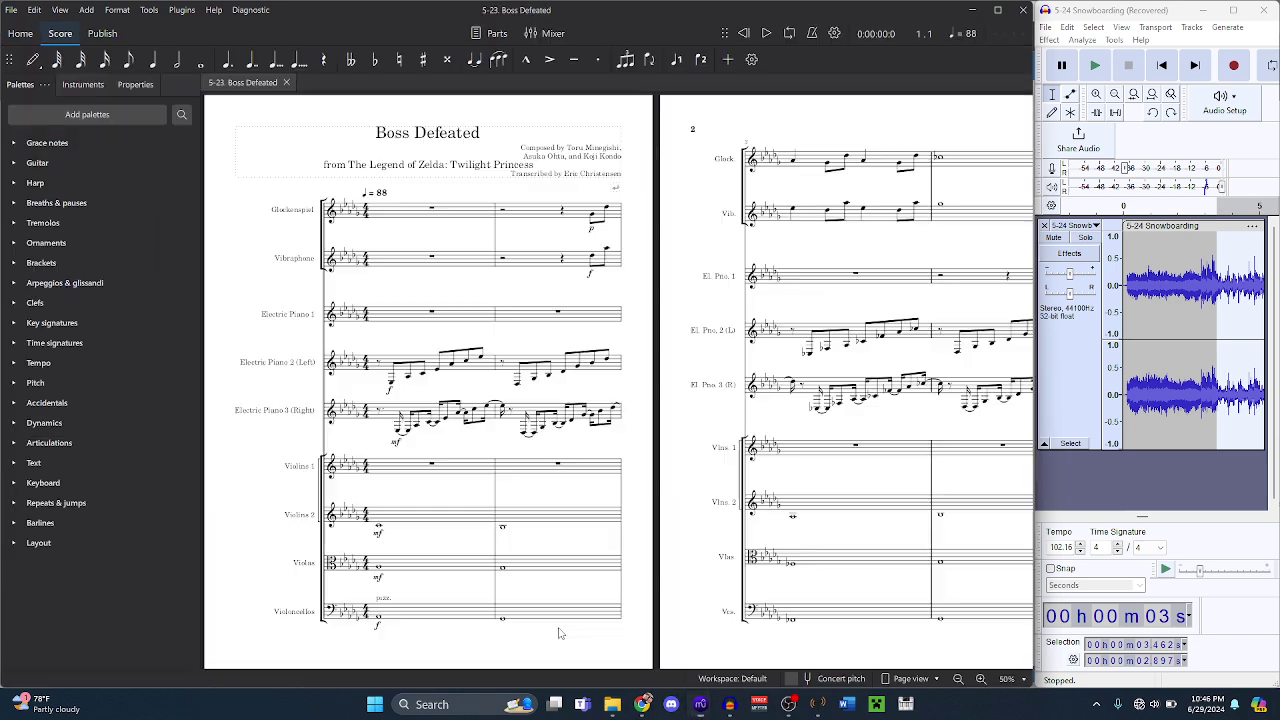
double_click(577, 160)
key("ctrl+c")
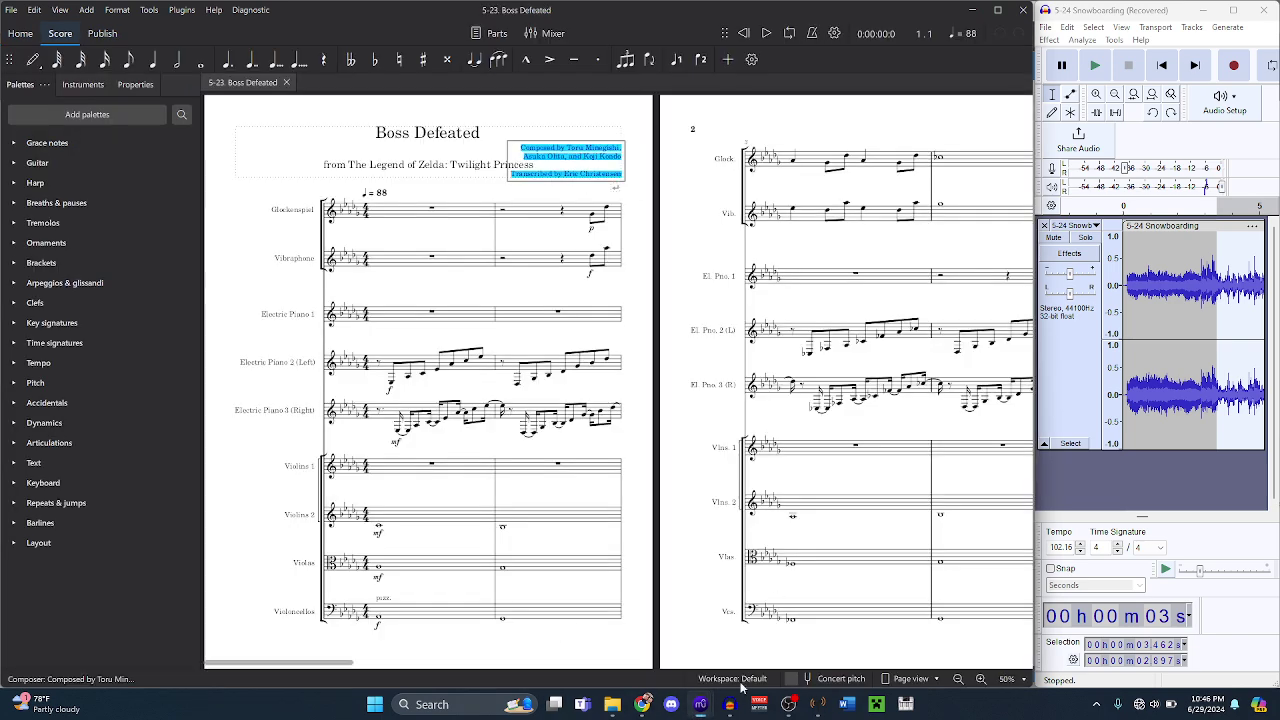
mouse_move(700, 704)
left_click(745, 600)
left_click(614, 427)
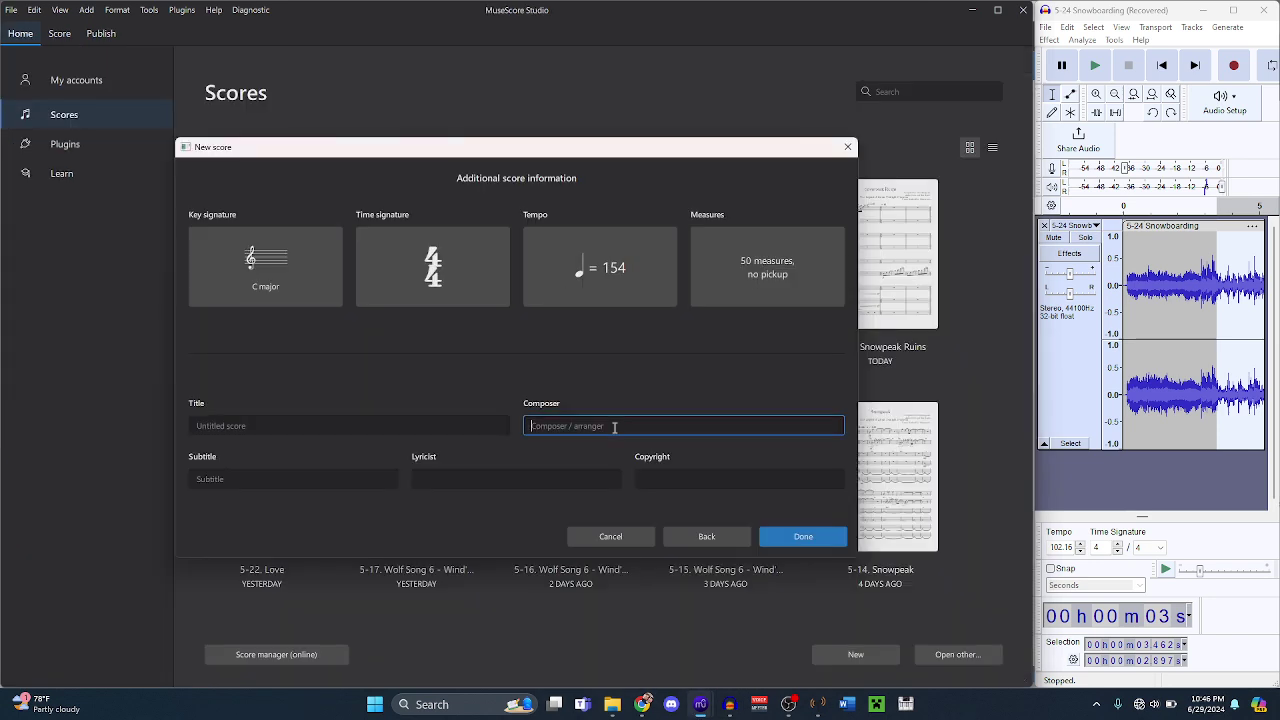
key("ctrl+v")
- Copy the subtitle "from The Legend of Zelda: Twilight Princess" from the Boss Defeated score into the new score, and title it "Snowboarding"
left_click(577, 638)
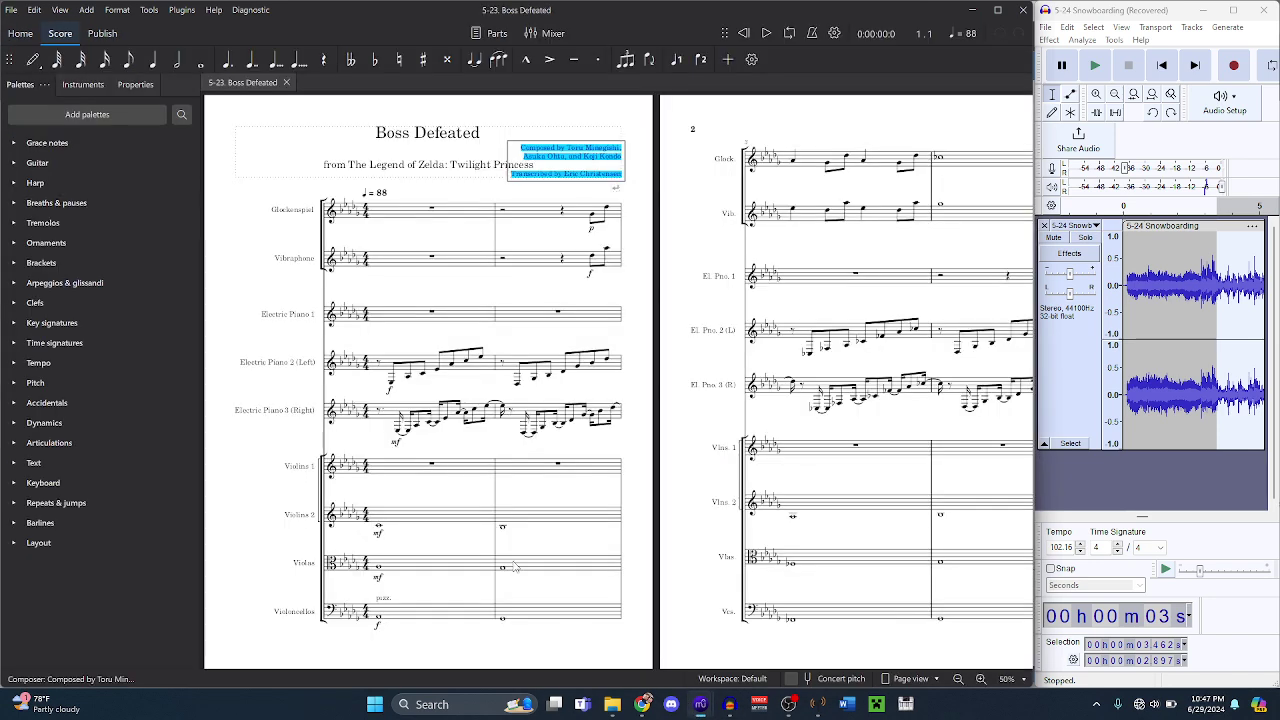
double_click(428, 170)
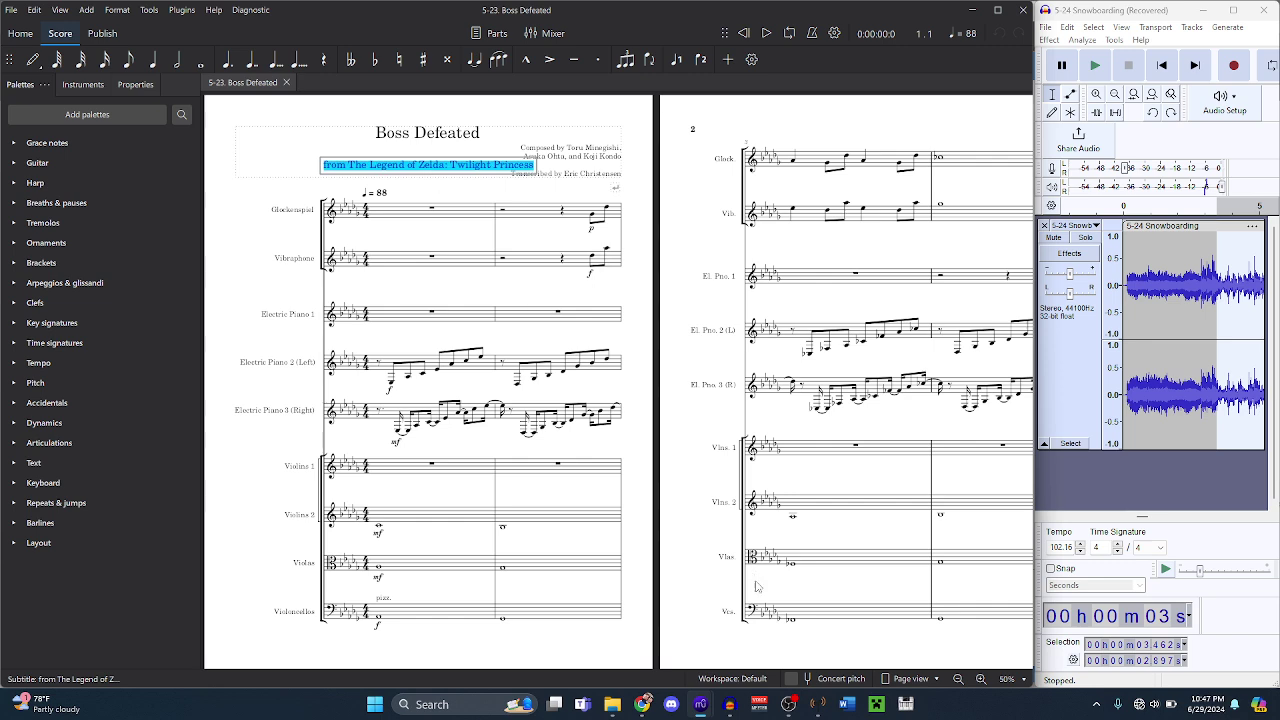
mouse_move(700, 704)
left_click(685, 598)
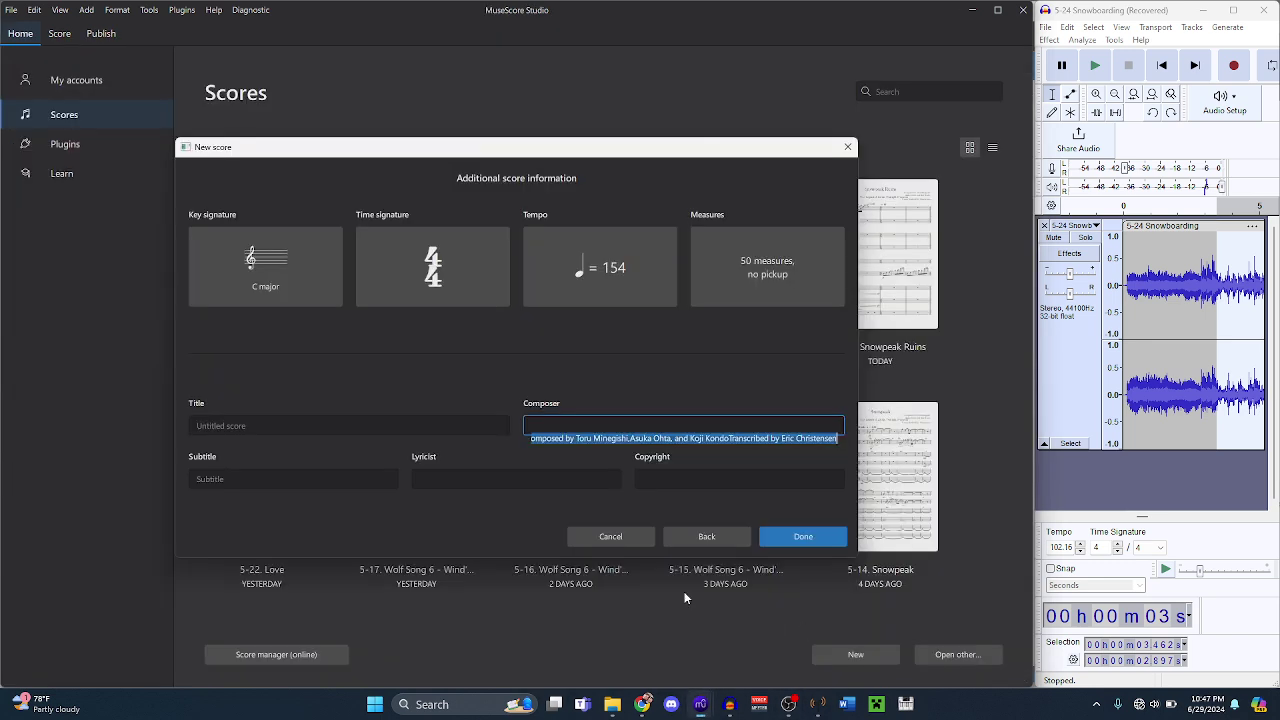
left_click(329, 484)
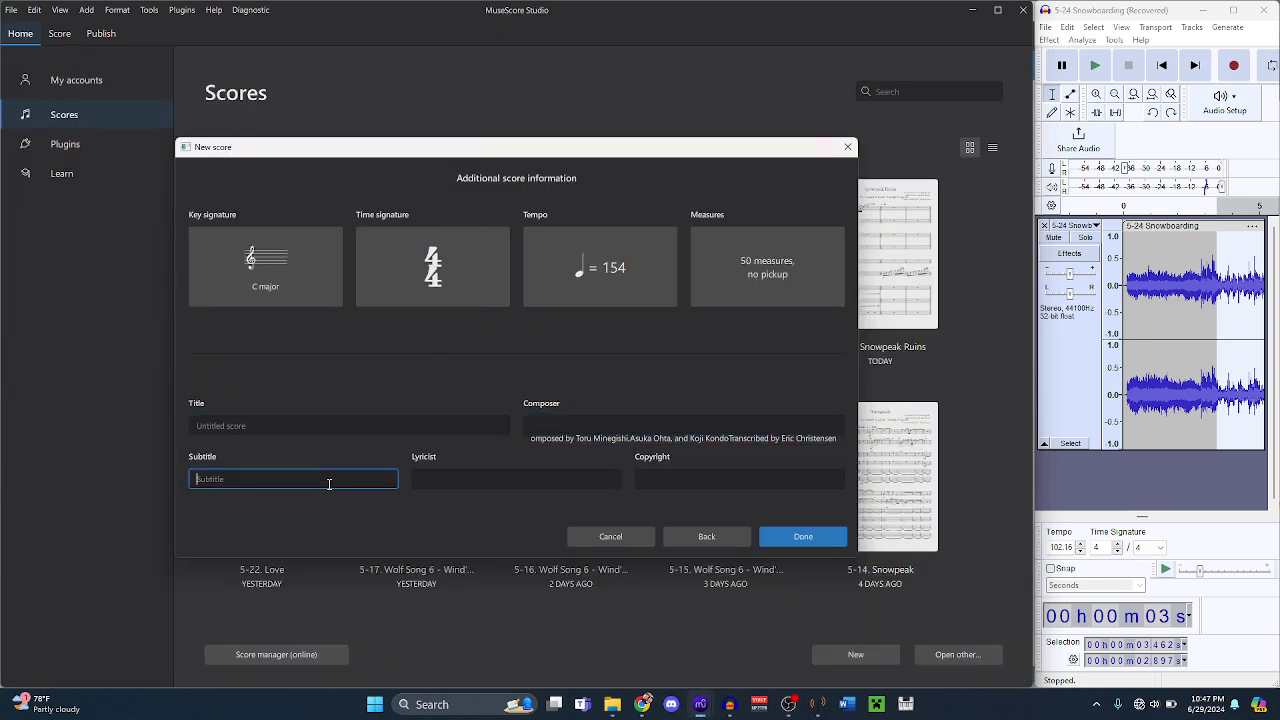
left_click(351, 429)
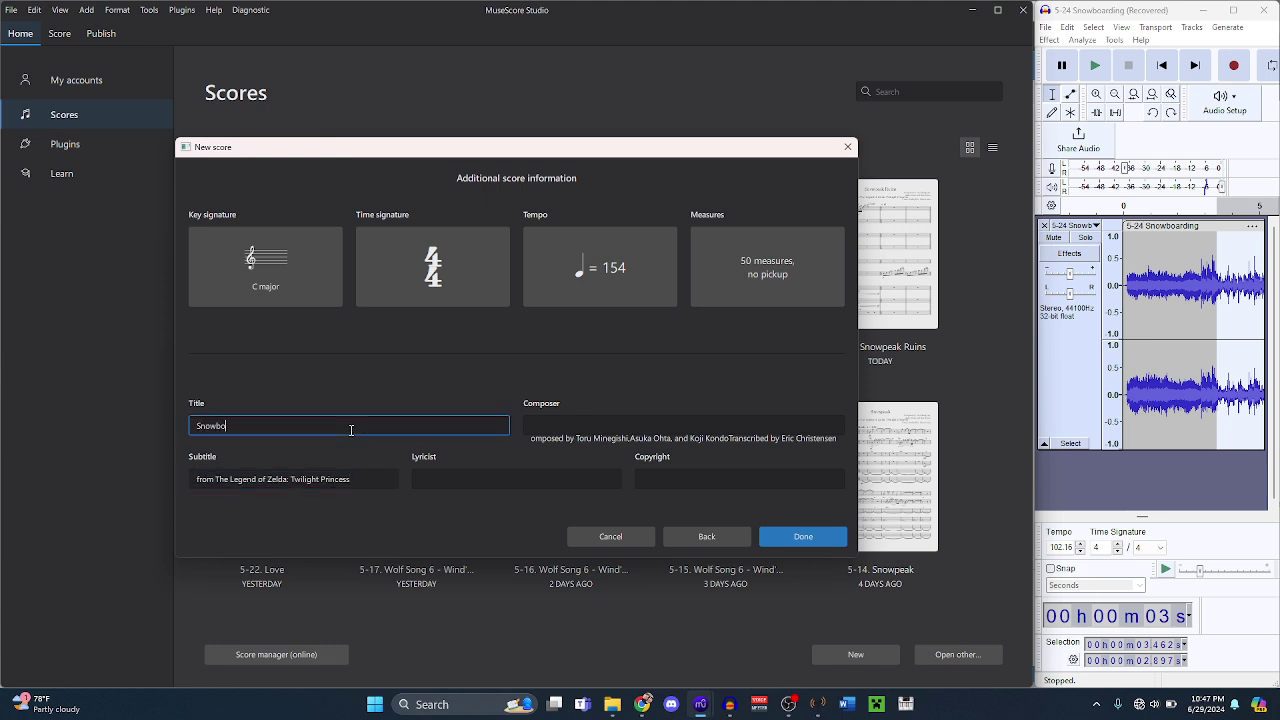
left_click(457, 355)
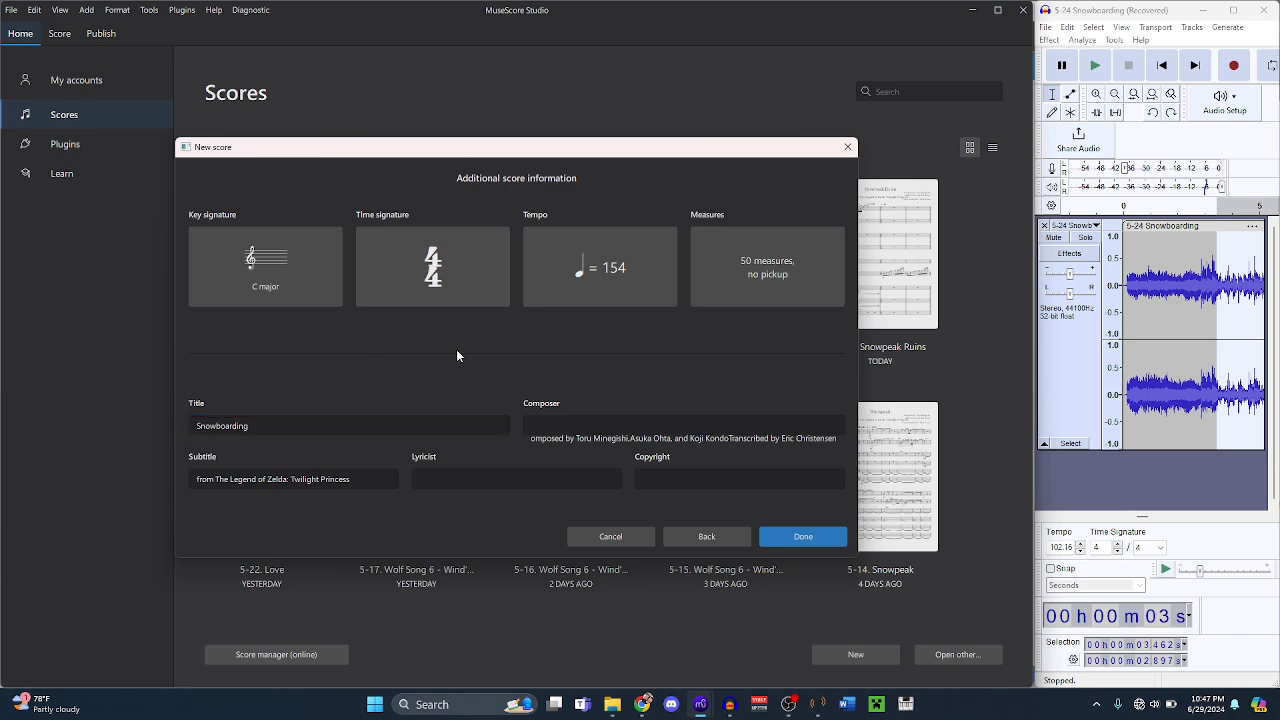
- Play the slowed recording from its beginning several times to listen to the opening
left_click(1205, 547)
key("space")
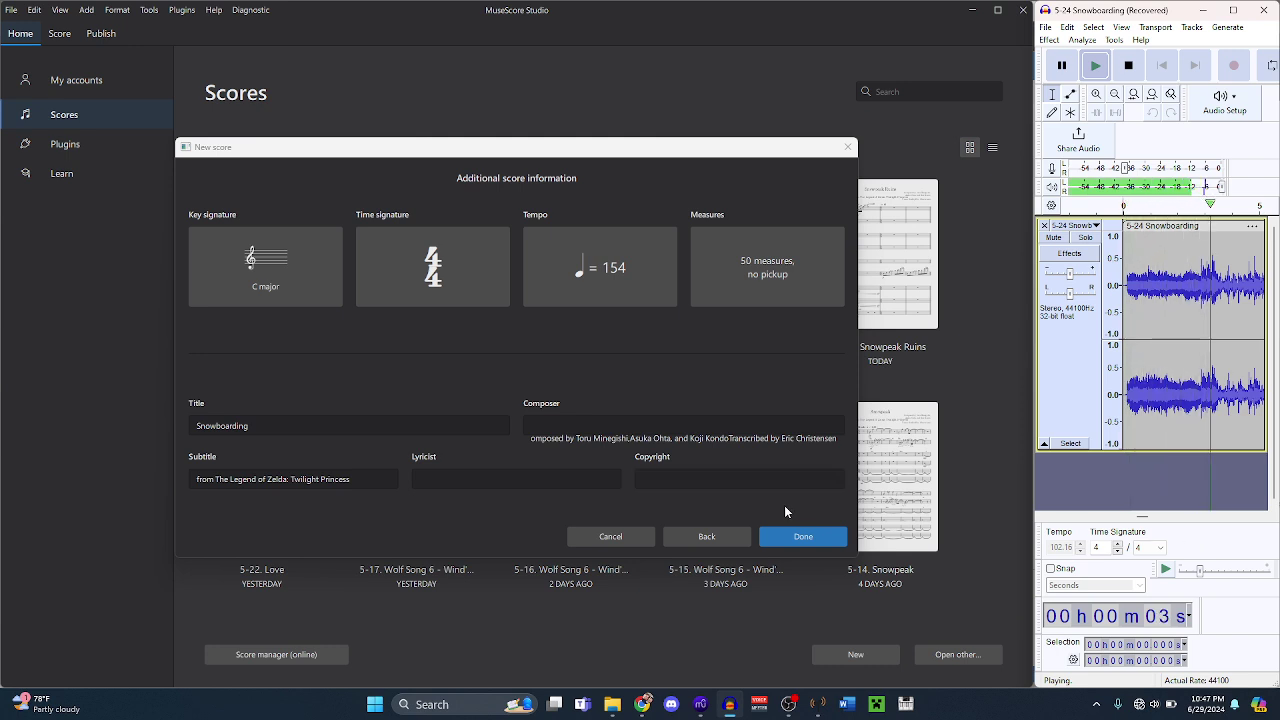
key("space")
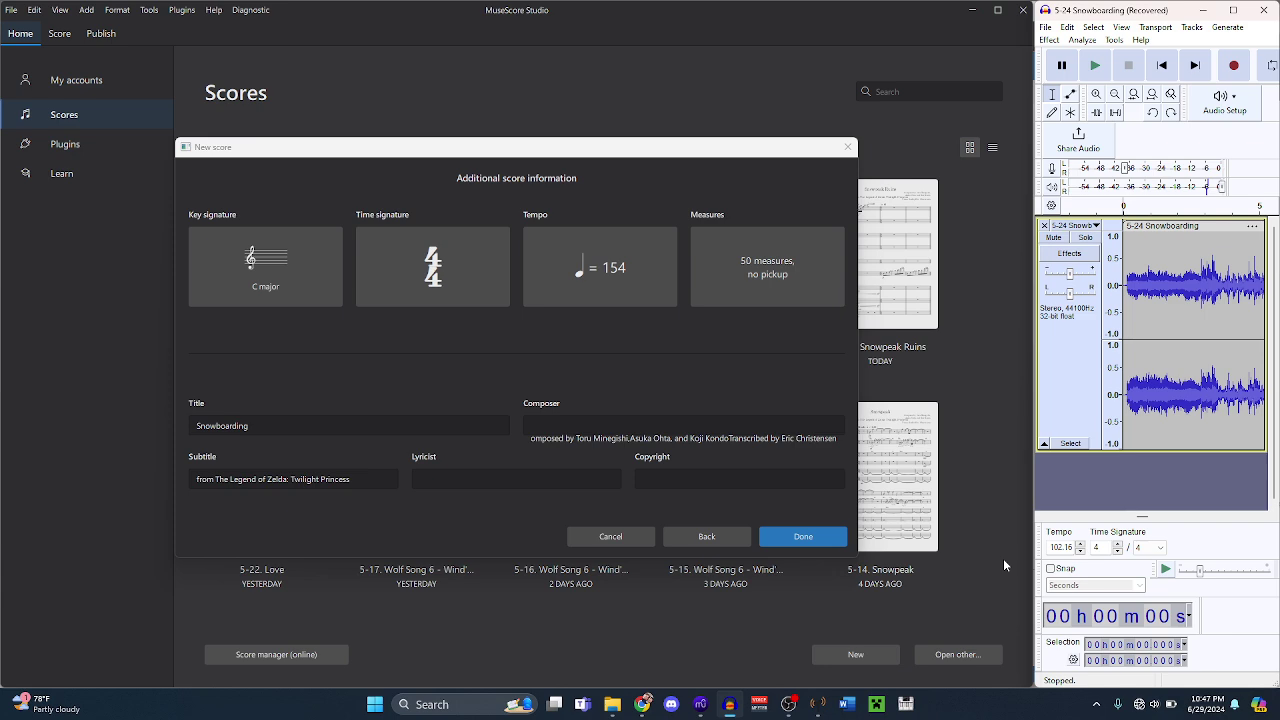
key("space")
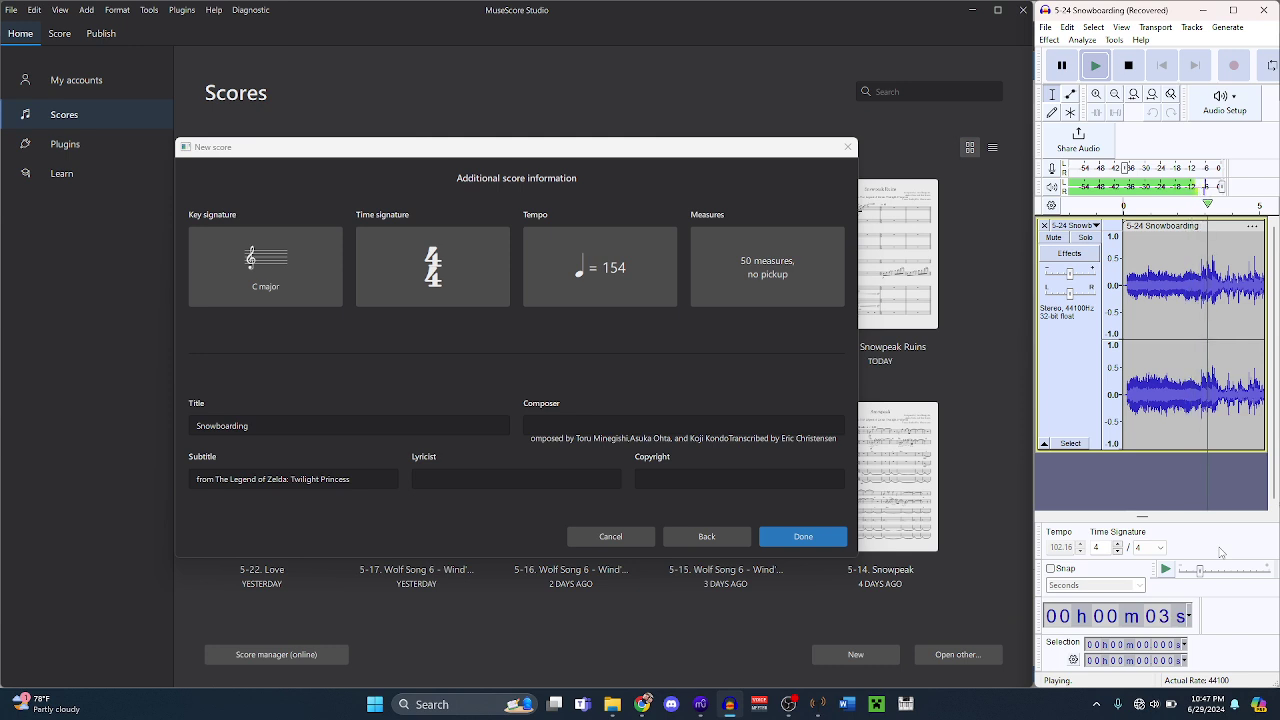
key("space")
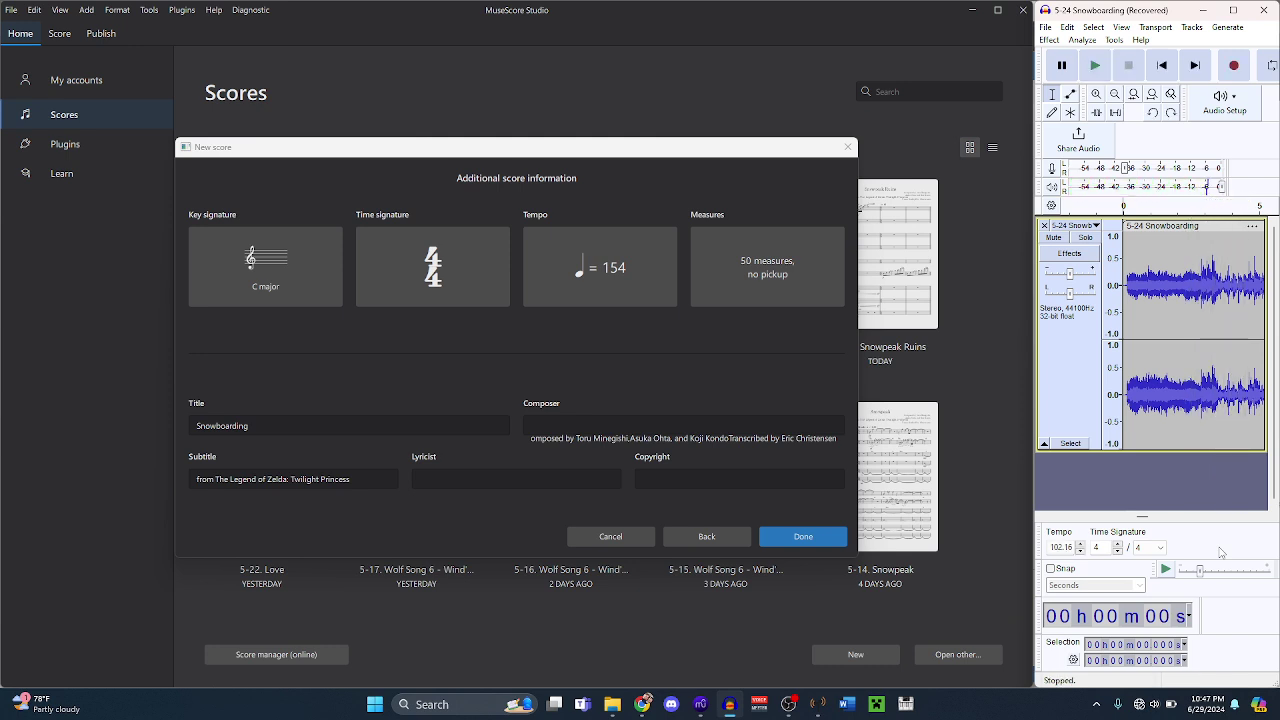
key("space")
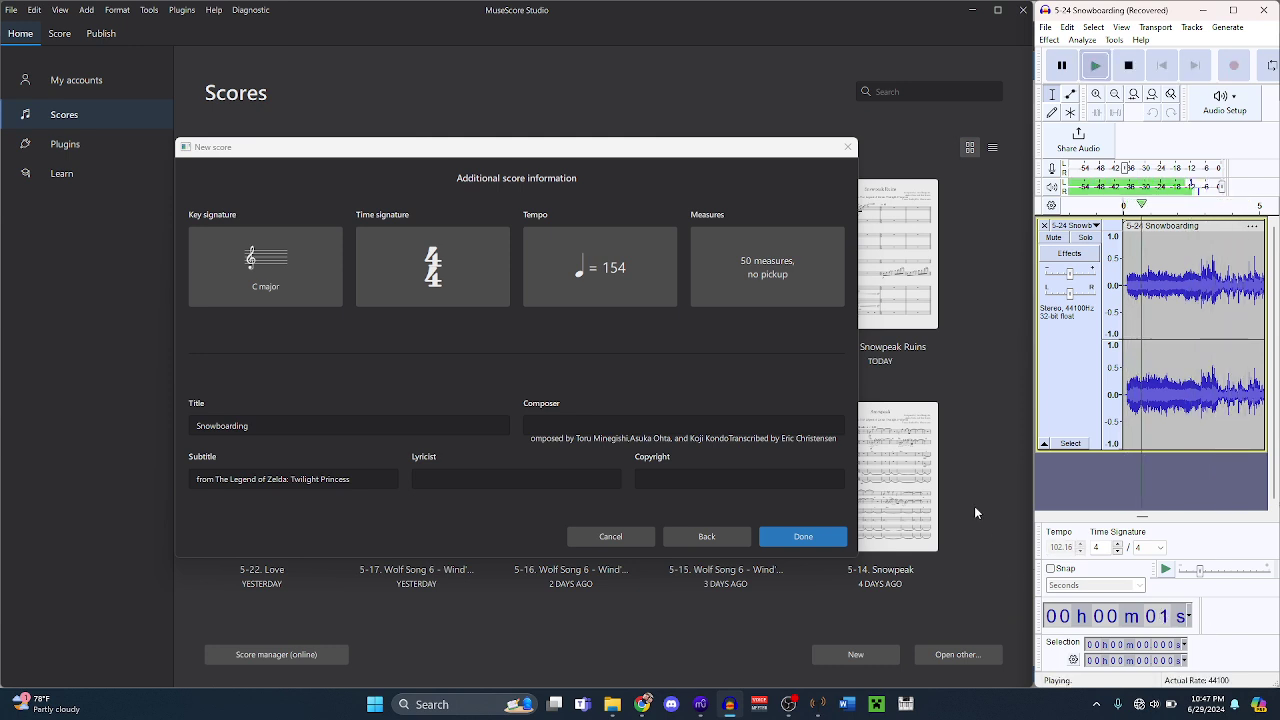
key("space")
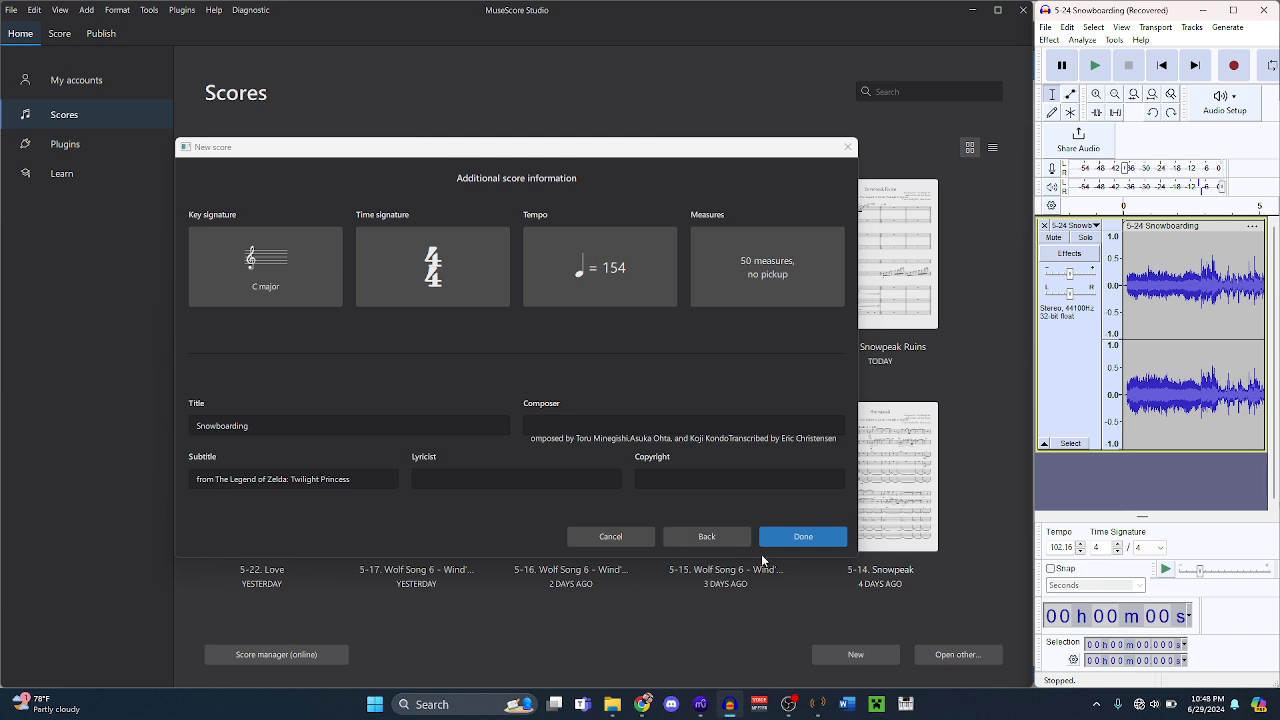
- Create the Snowboarding score with the chosen instruments and the entered score details
left_click(806, 539)
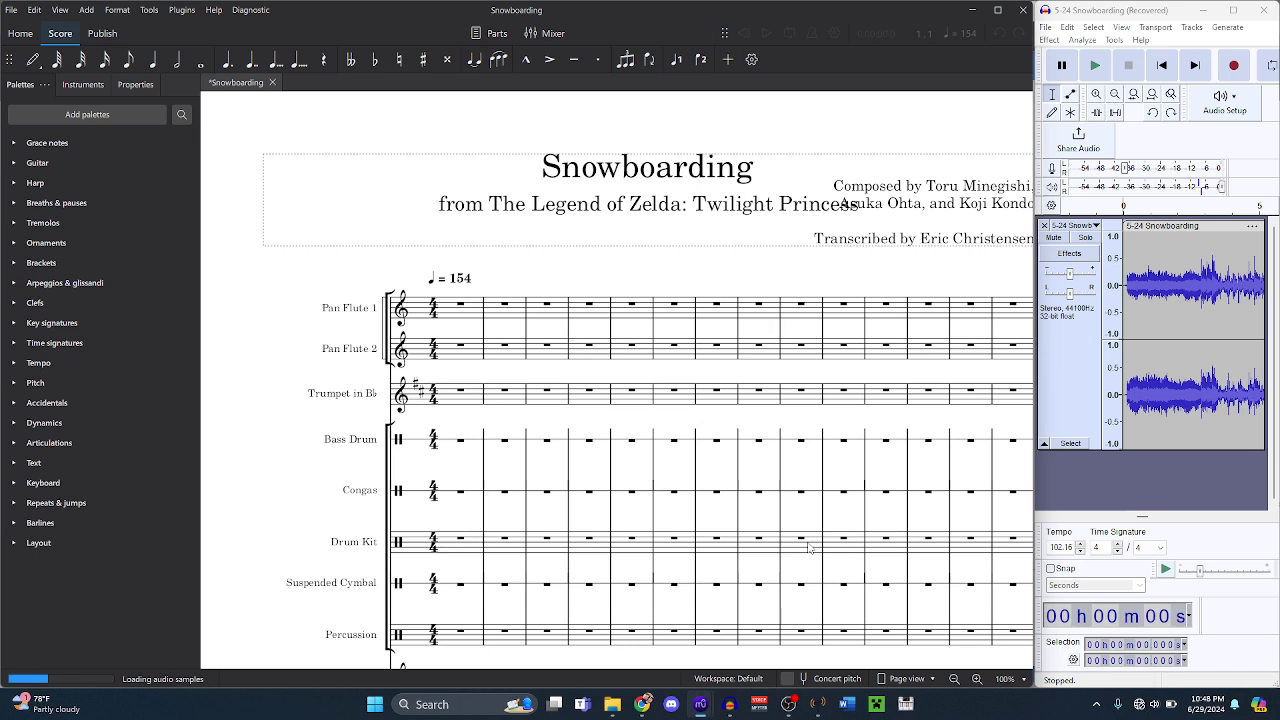
- Nudge the score's subtitle down so it clears the composer credit
left_click(725, 211)
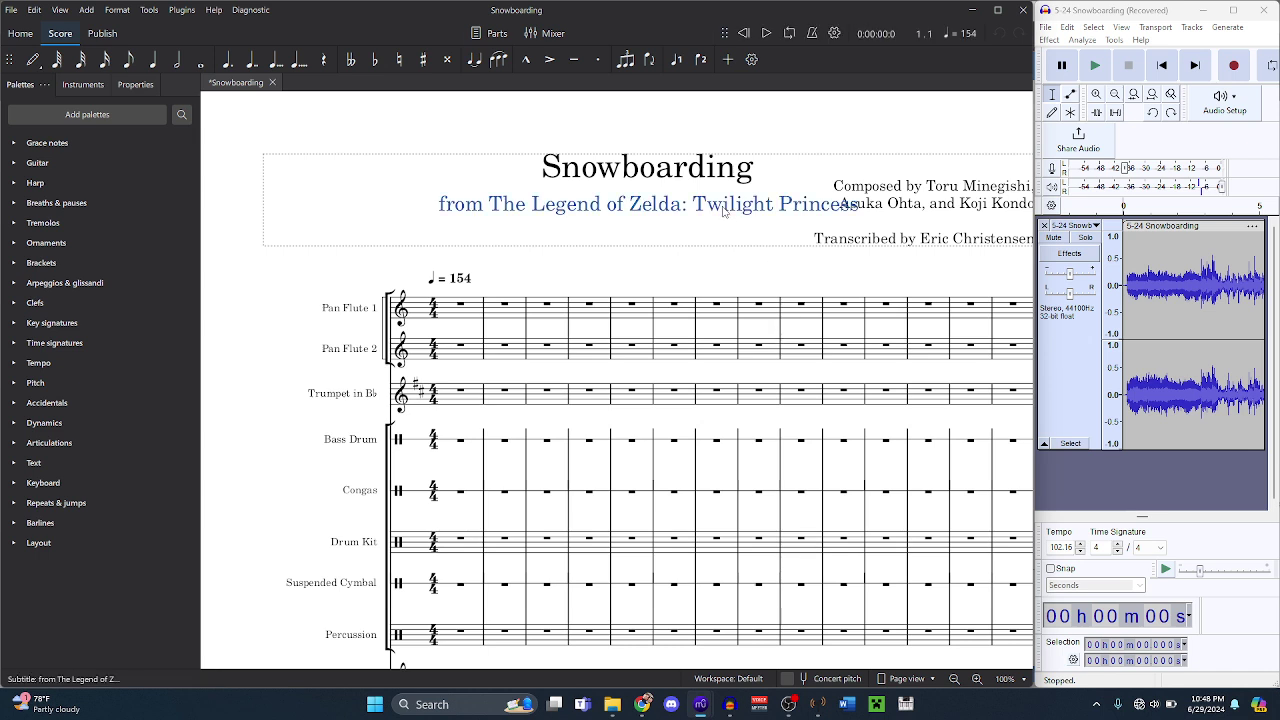
key("ctrl+Down")
key("ctrl+Down")
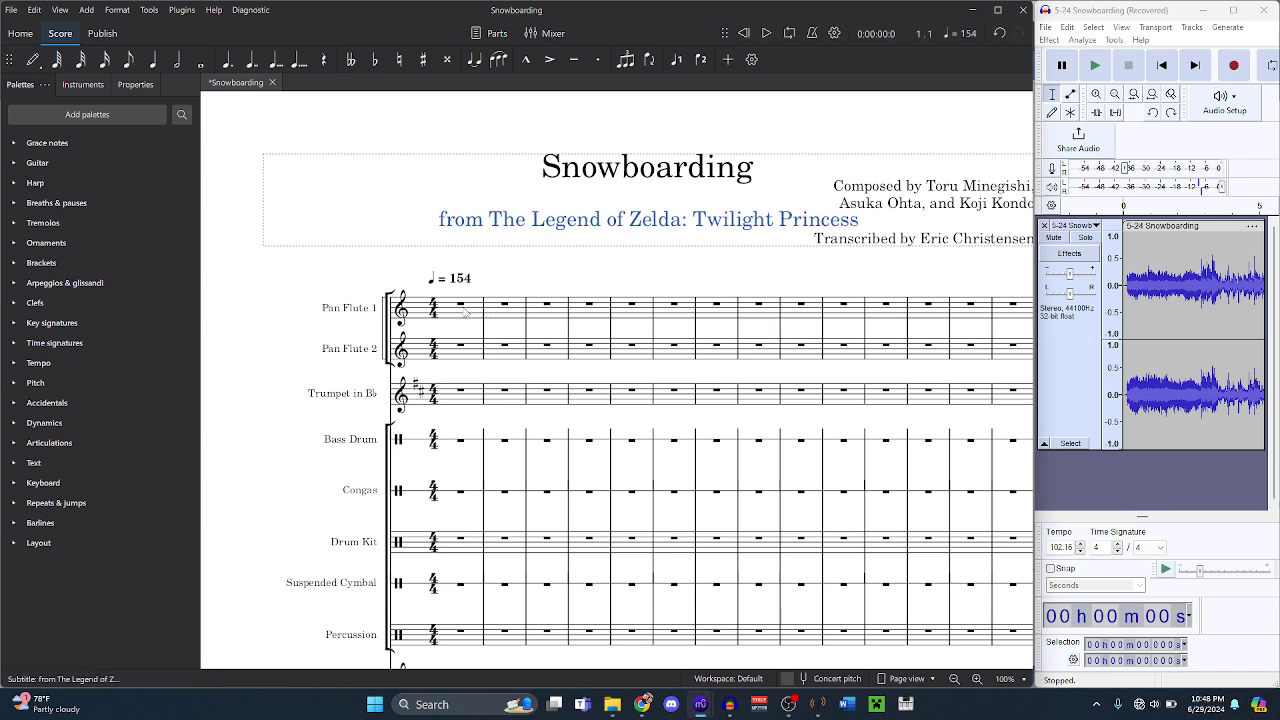
- Add a 3/4 time signature at measure 2 and return to 4/4 at measure 3
left_click(500, 313)
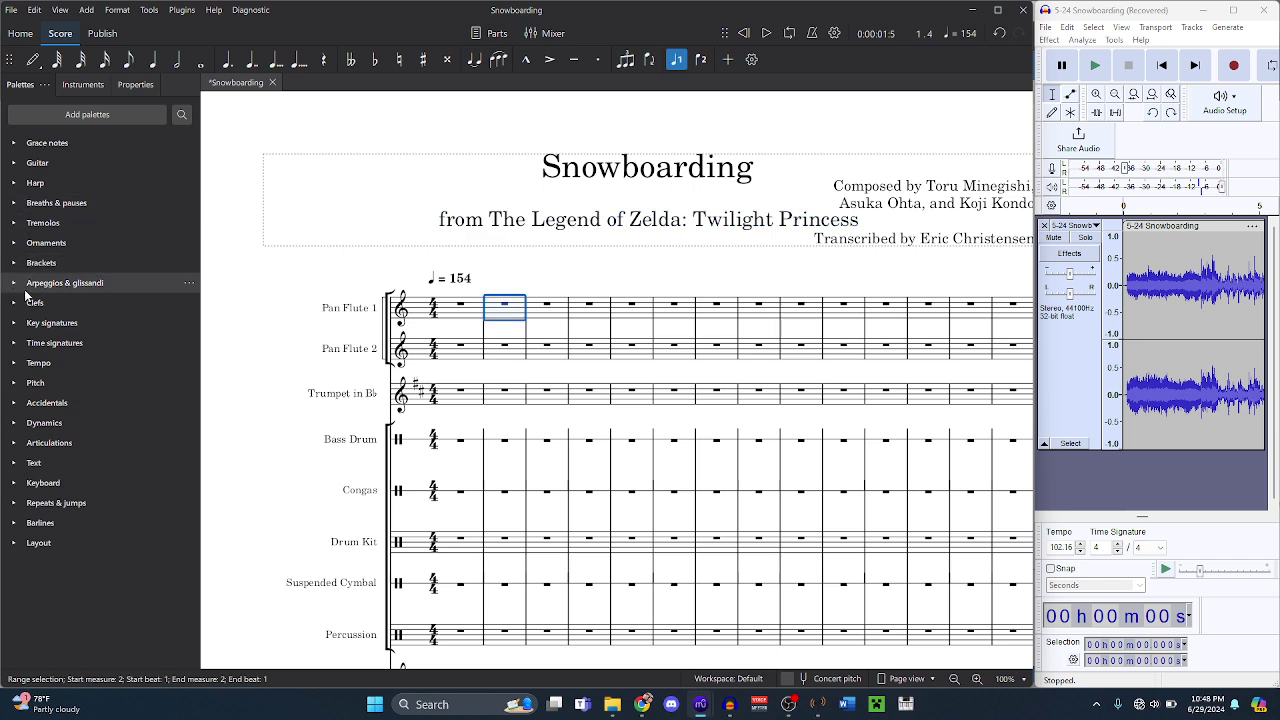
left_click(15, 343)
left_click(82, 366)
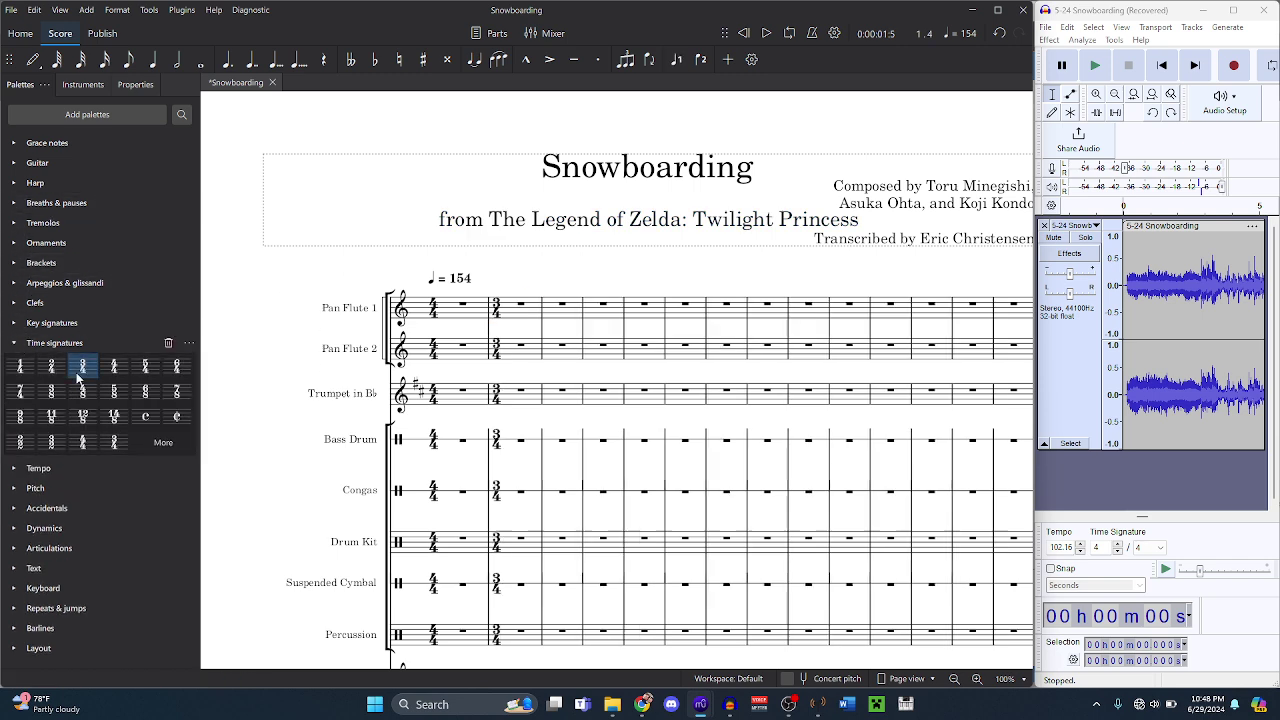
left_click(556, 315)
left_click(114, 366)
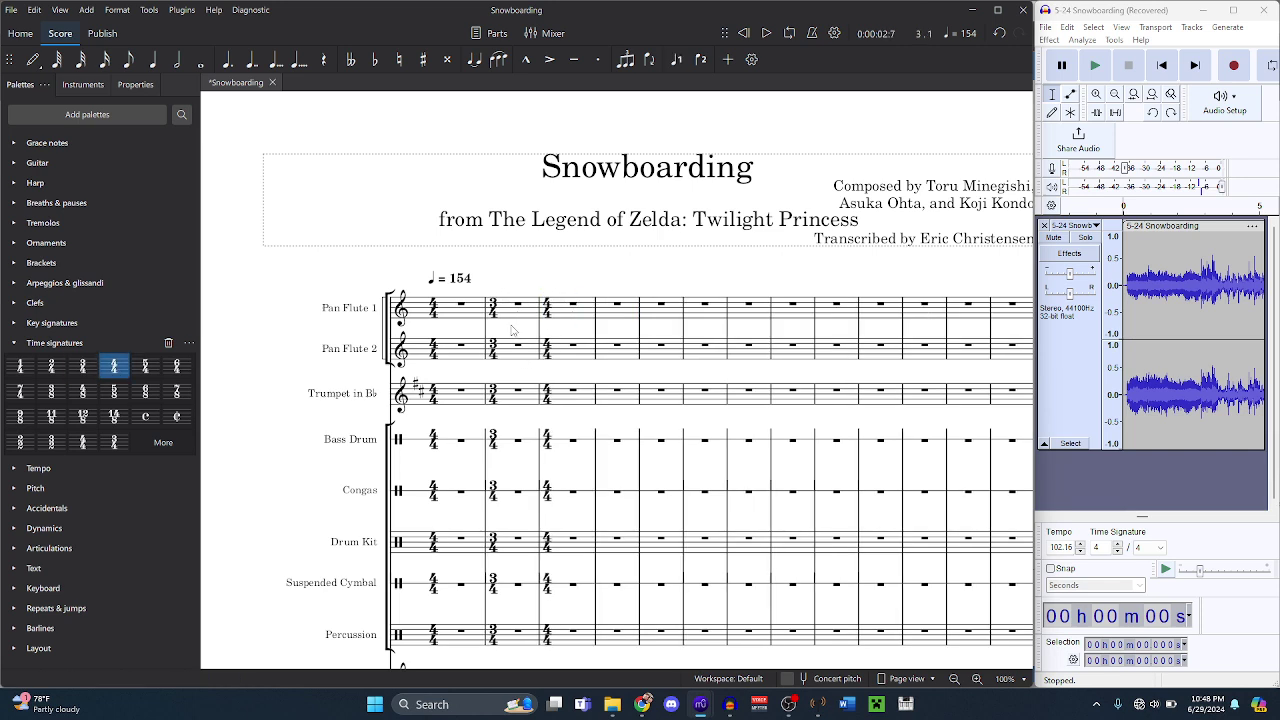
- Save the score as "5-24. Snowboarding.mscz" in the Recreational > Zelda Music > Twilight Princess folder
key("ctrl+s")
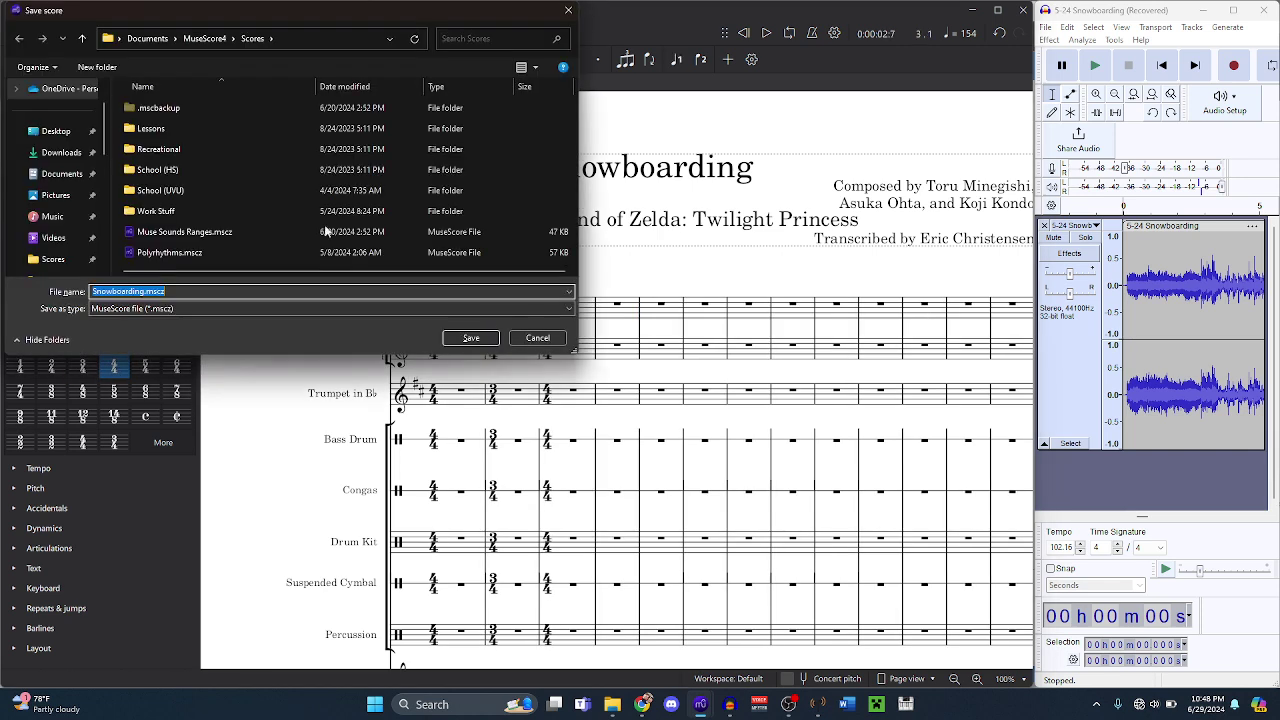
left_click(185, 149)
double_click(185, 149)
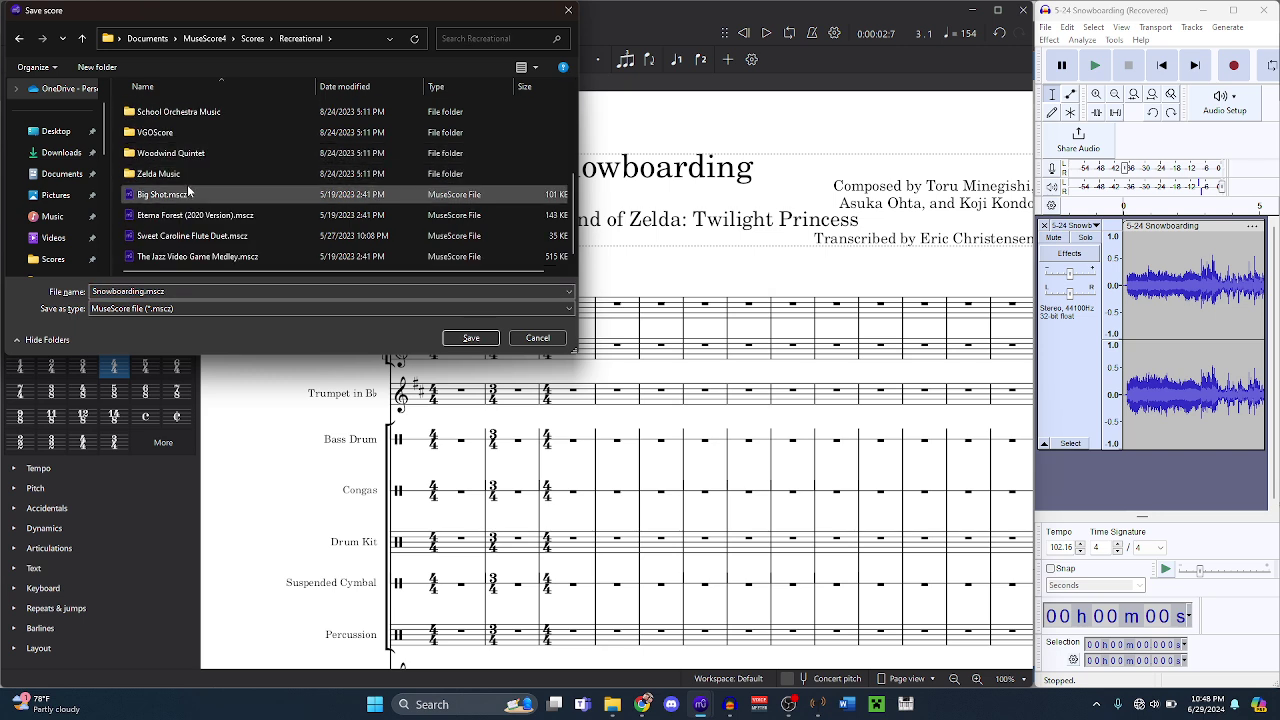
double_click(187, 173)
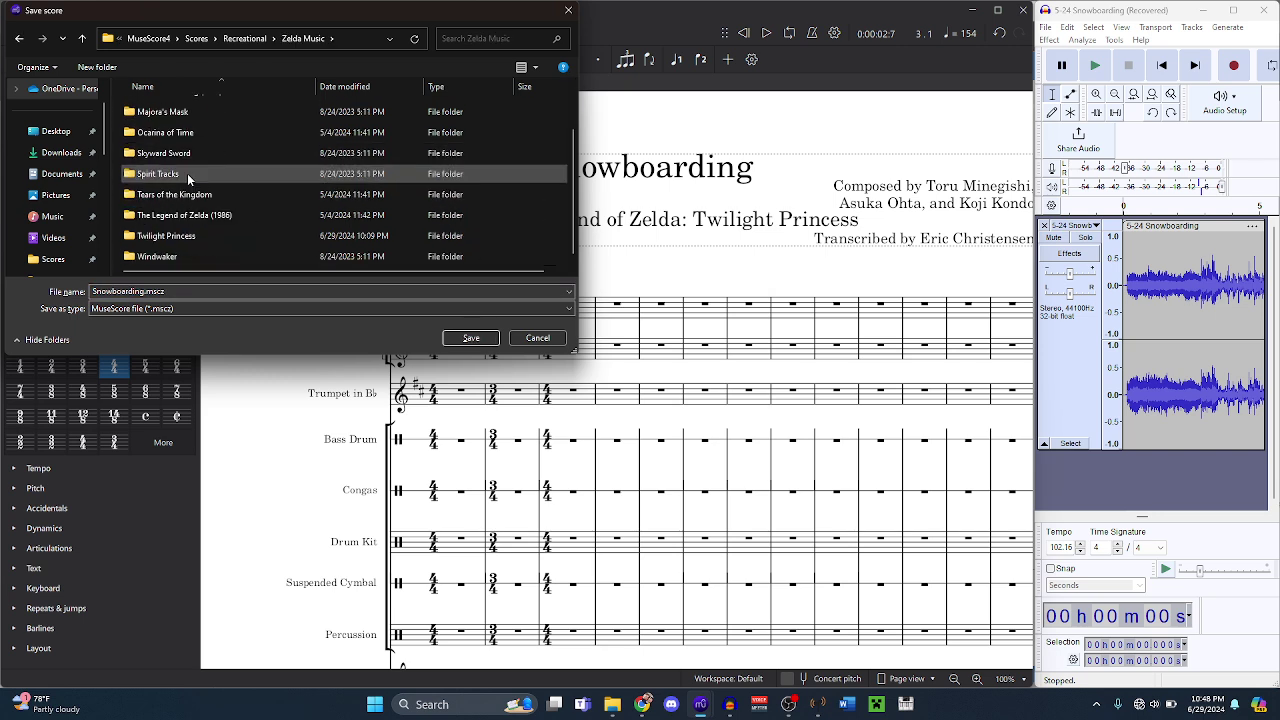
double_click(187, 235)
scroll(188, 237, "down", 6)
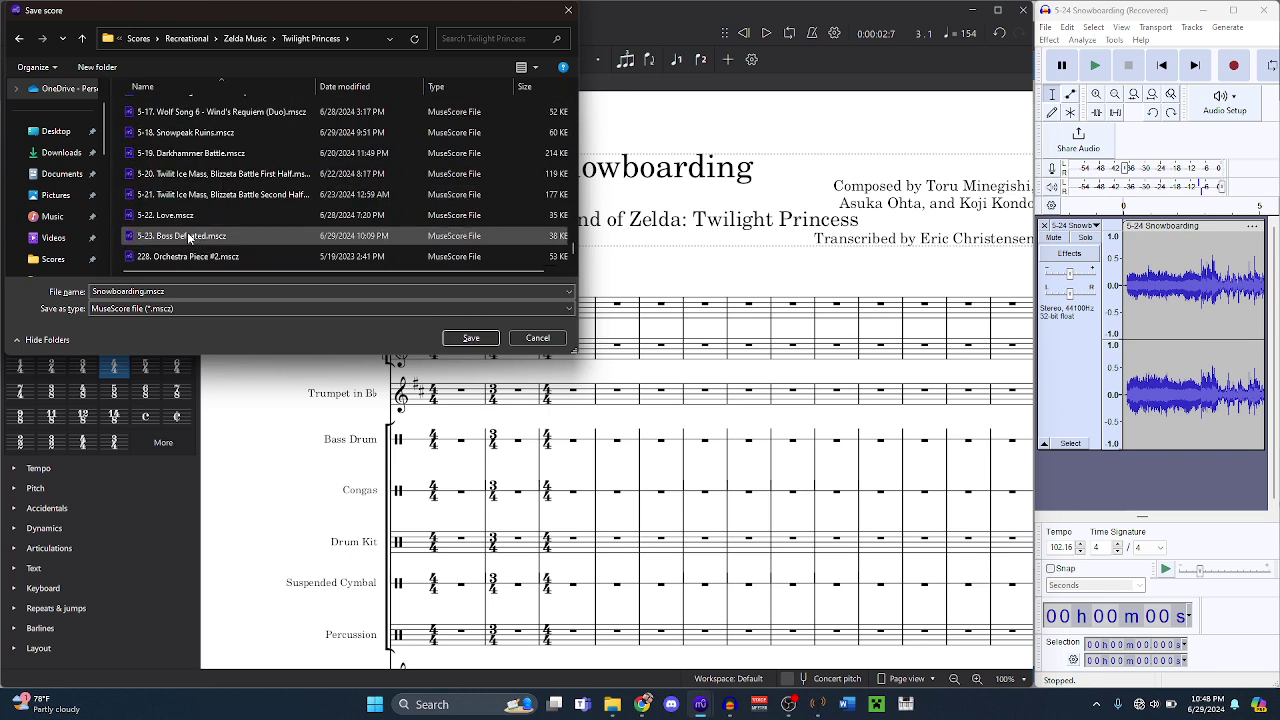
left_click(207, 290)
key("Home")
type("5-24")
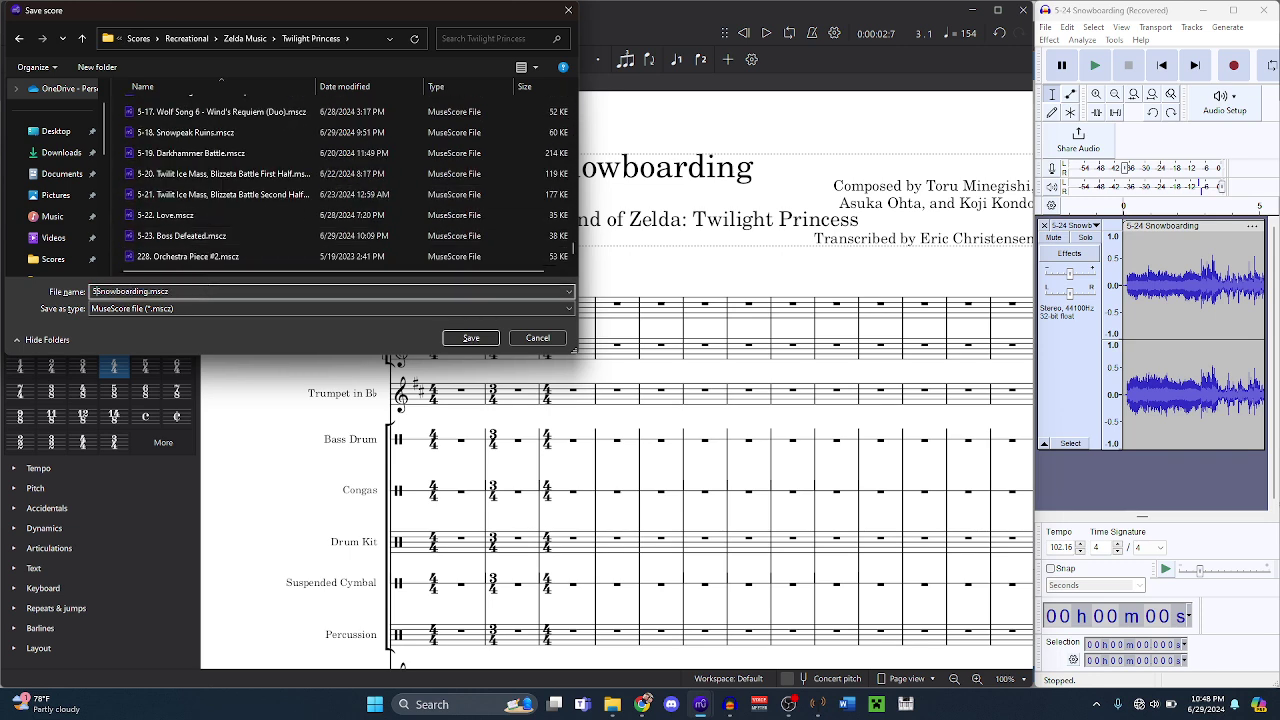
type(".")
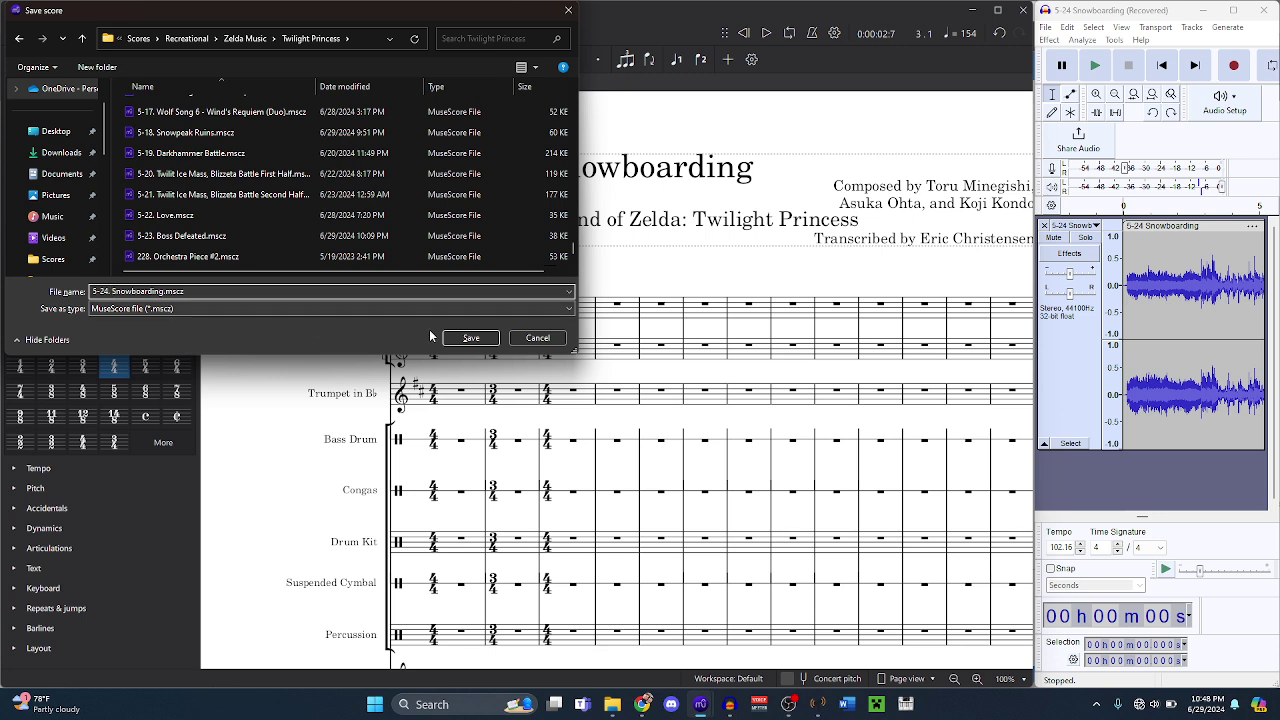
left_click(468, 338)
- Start playback from the first measure, look over the lower instrument staves, and stop it
left_click(460, 309)
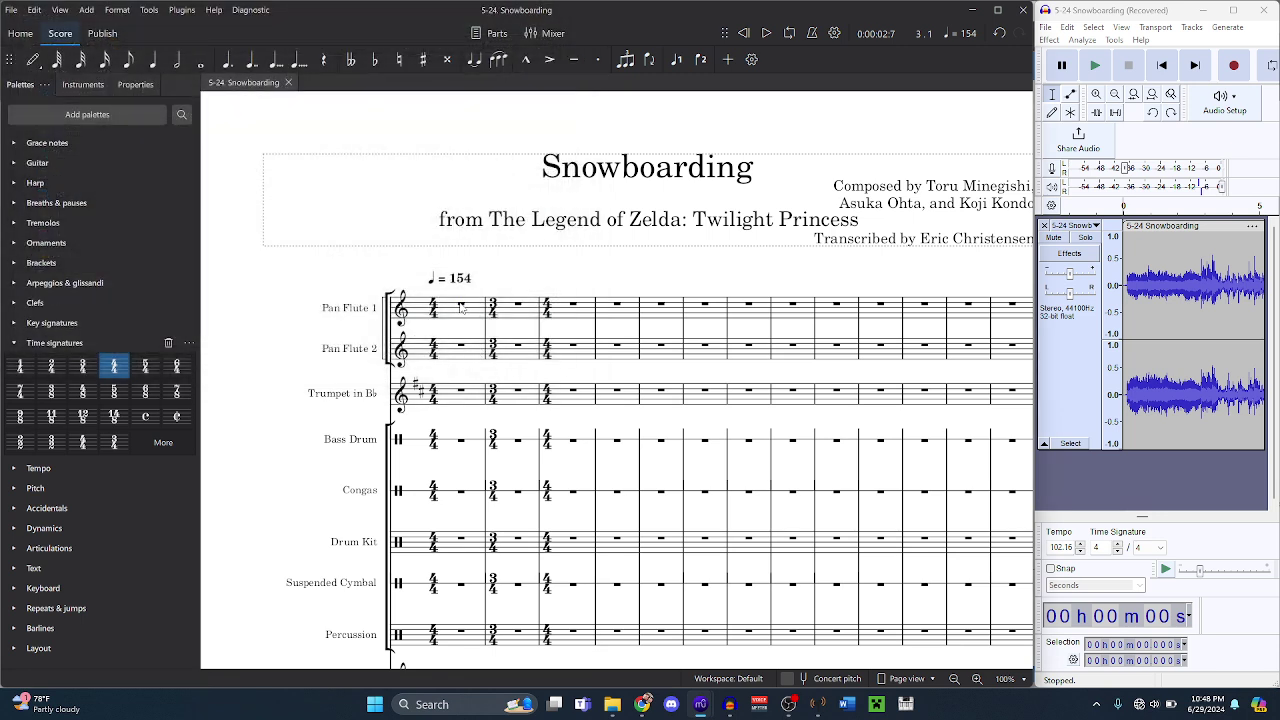
key("space")
scroll(500, 380, "down", 5)
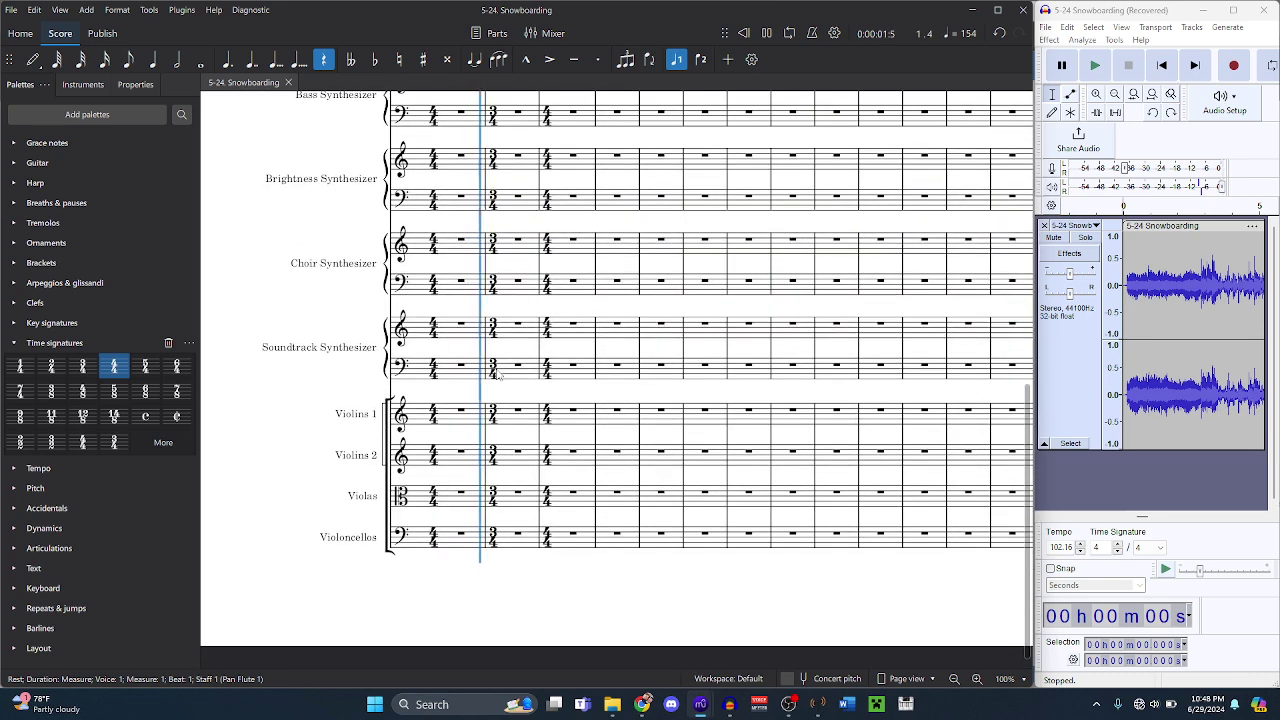
scroll(510, 390, "up", 2)
key("space")
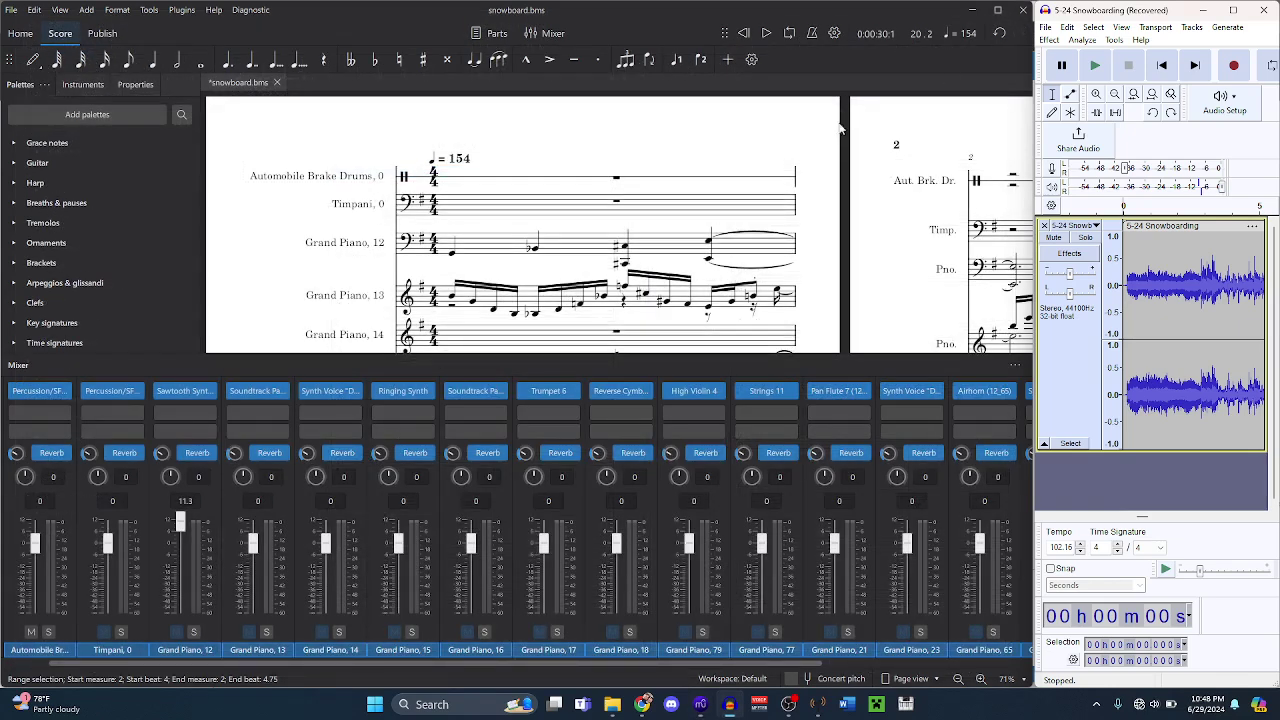
- Close the snowboard.bms score without saving its changes and switch to the TP Bank11 soundfont in Polyphone
left_click(737, 153)
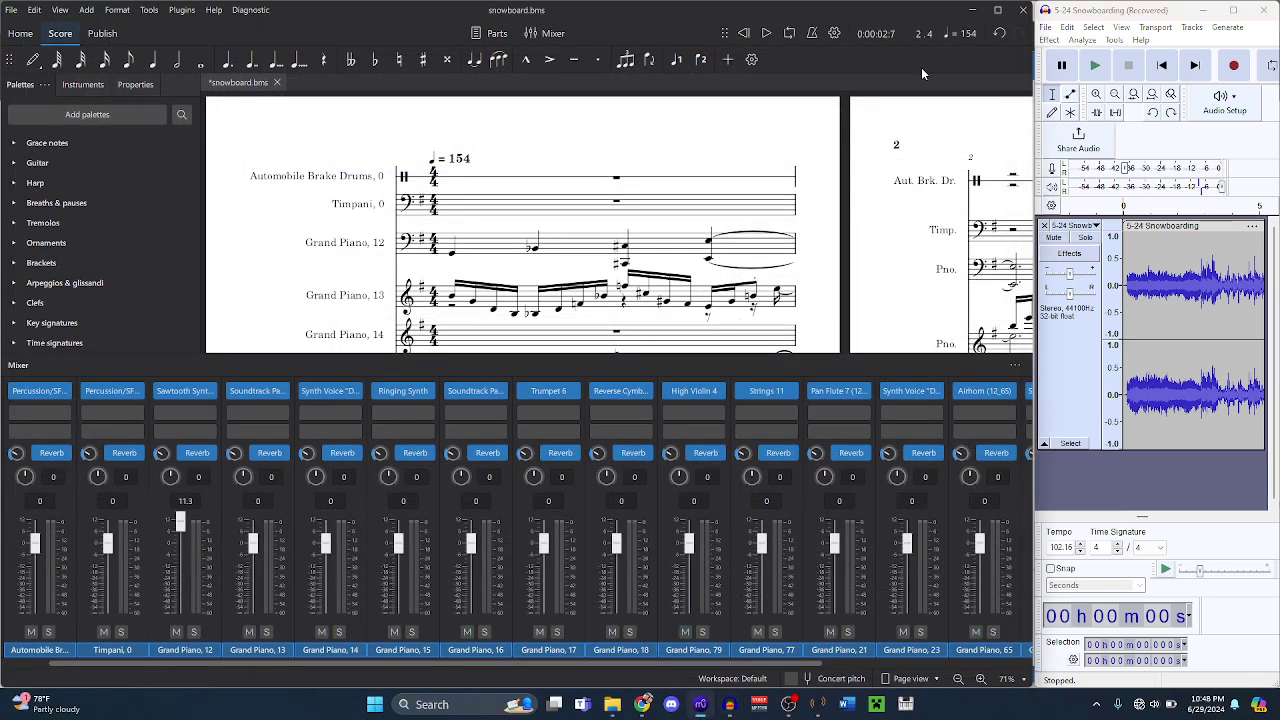
left_click(1022, 10)
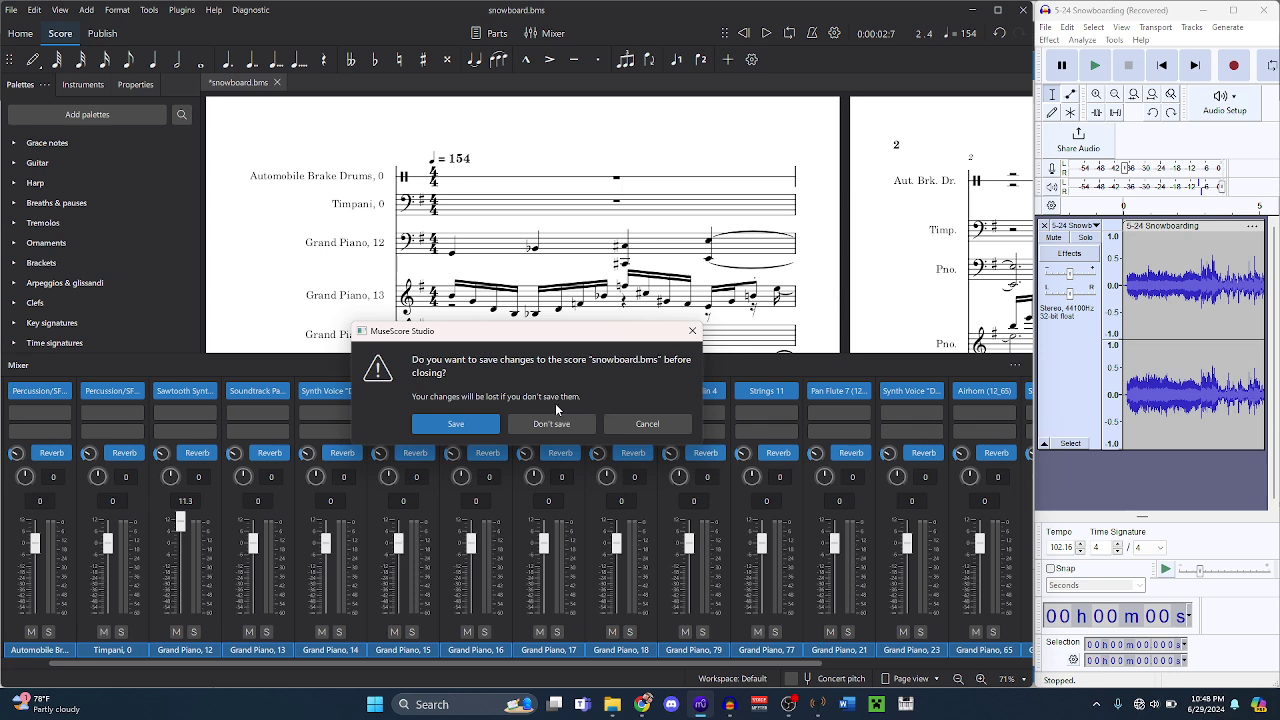
left_click(555, 421)
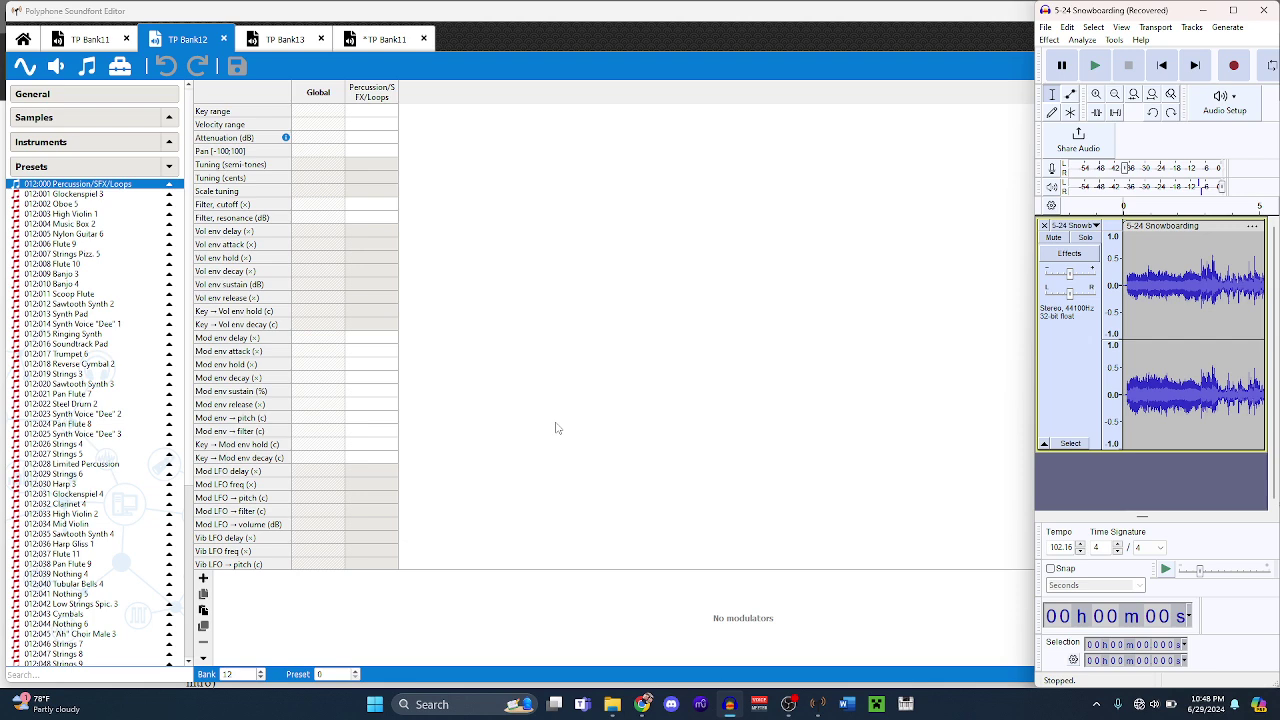
left_click(539, 196)
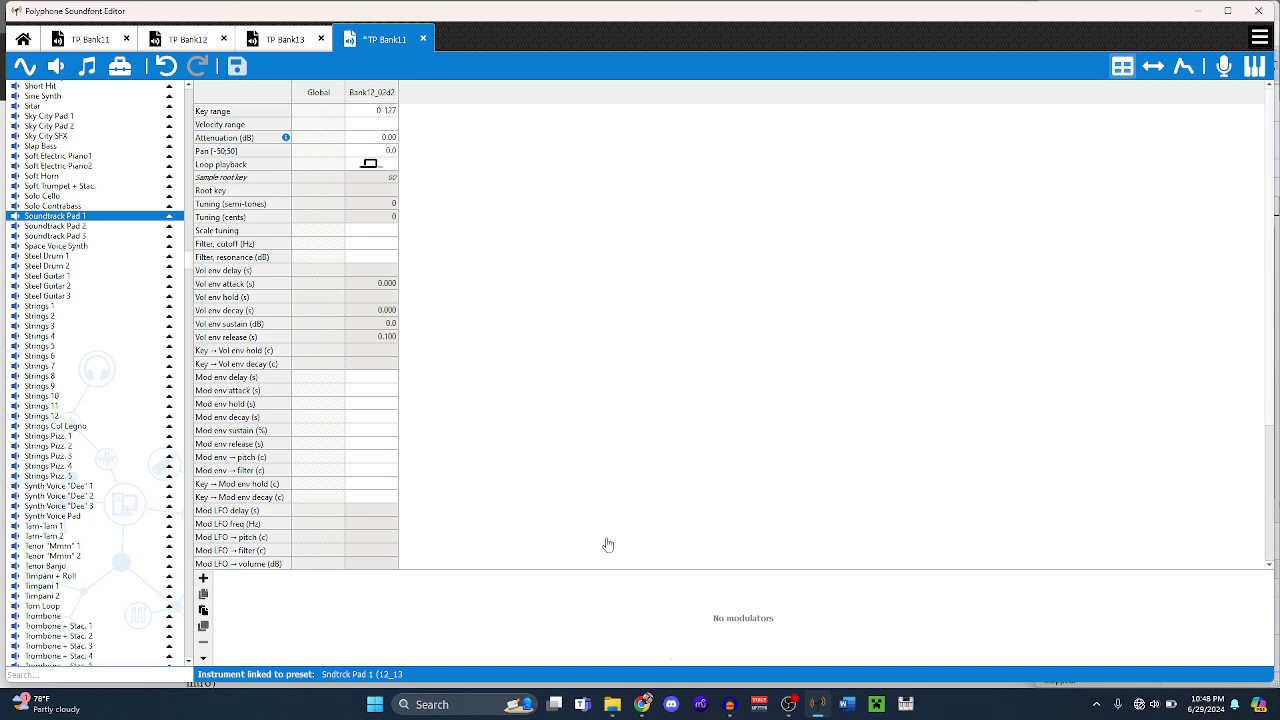
- Open MuseScore4's SoundFonts folder in a new File Explorer tab and examine the two Complete Twilight Princess Soundfont Reorganized files
left_click(612, 704)
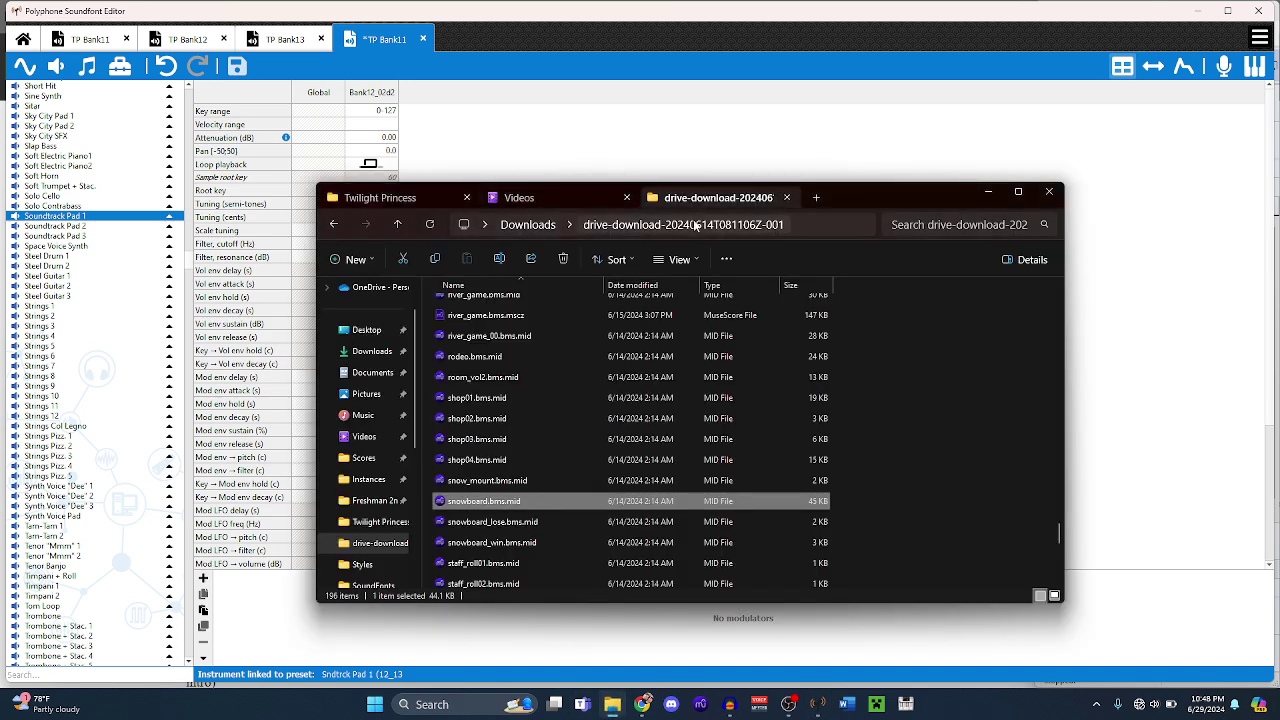
left_click(816, 197)
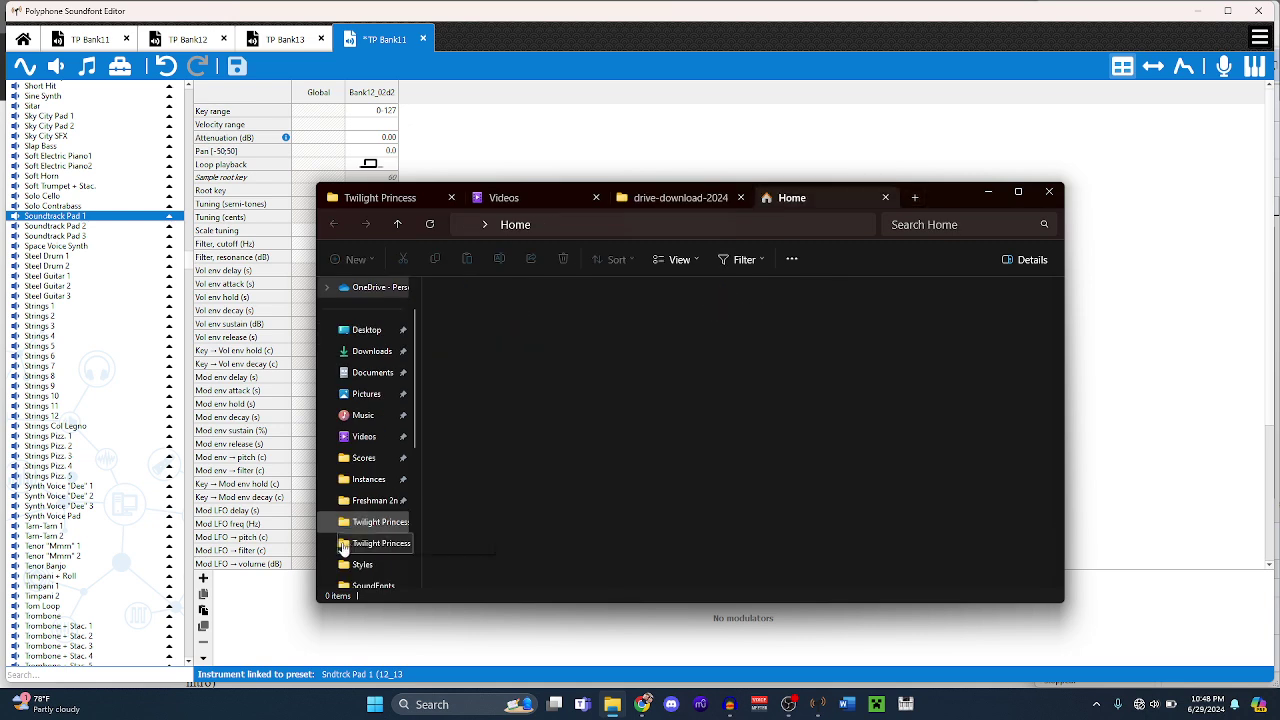
left_click(375, 586)
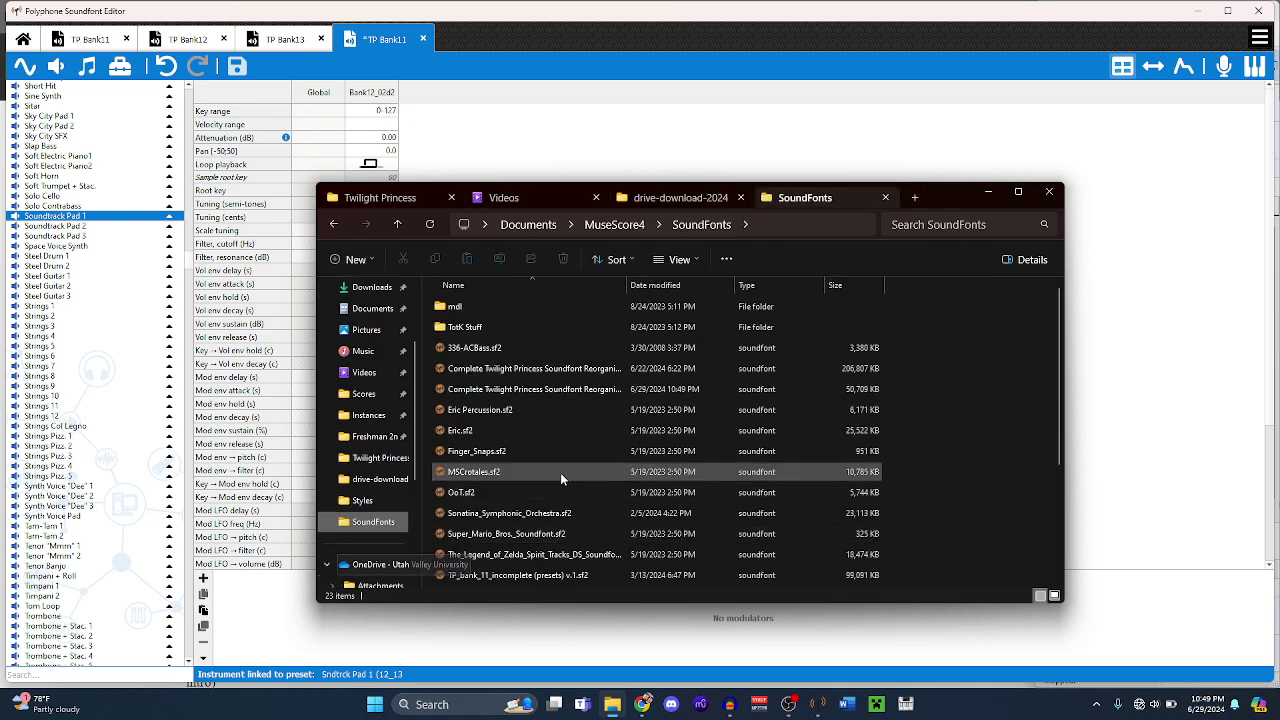
left_click(615, 393)
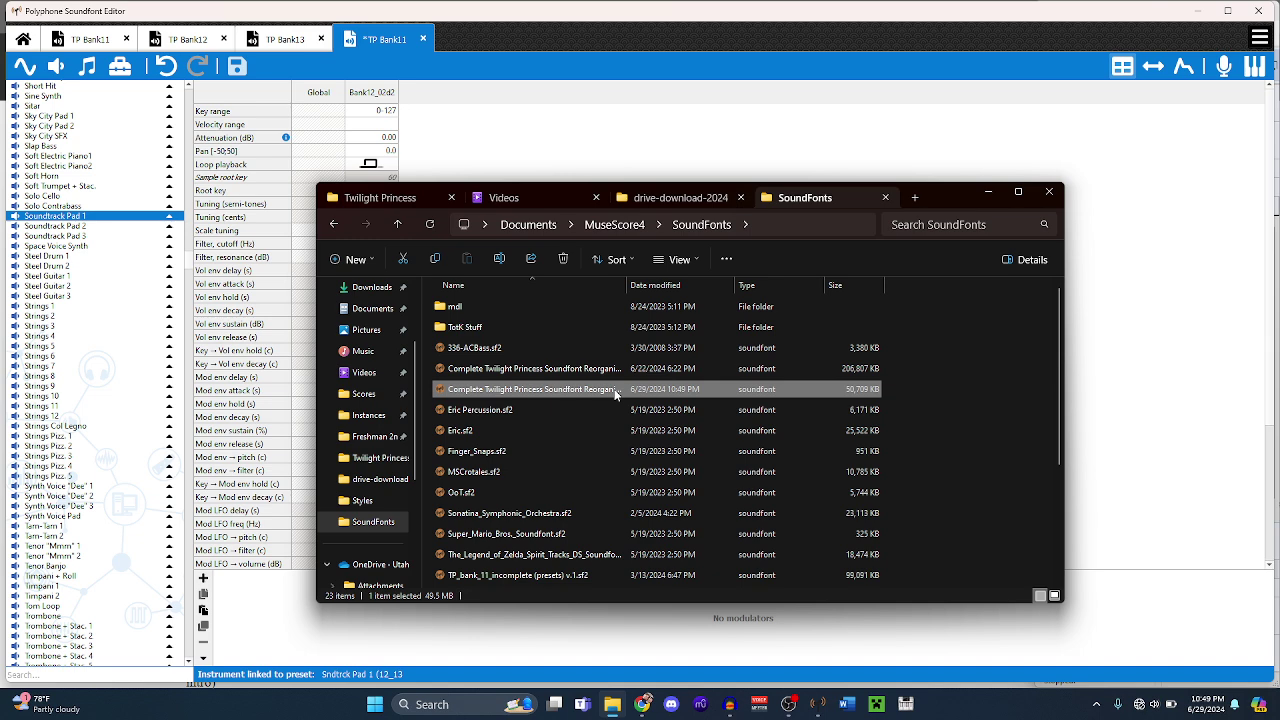
left_click(615, 392)
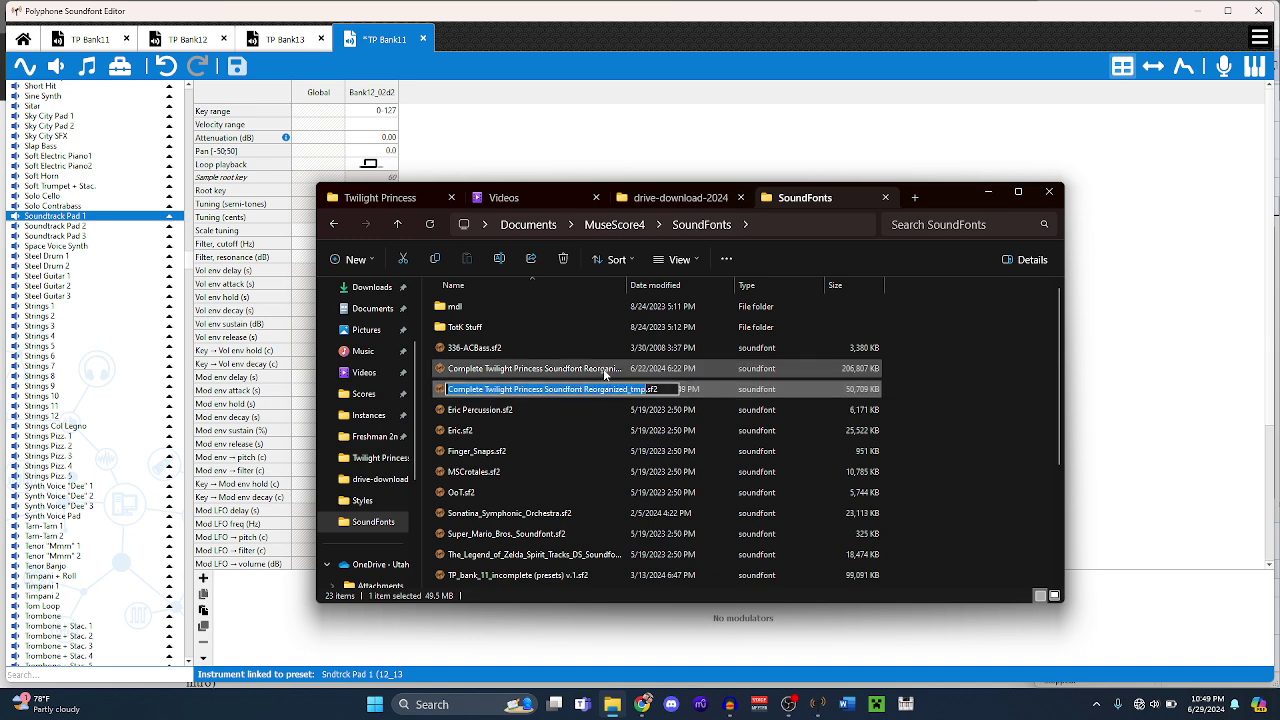
left_click(604, 370)
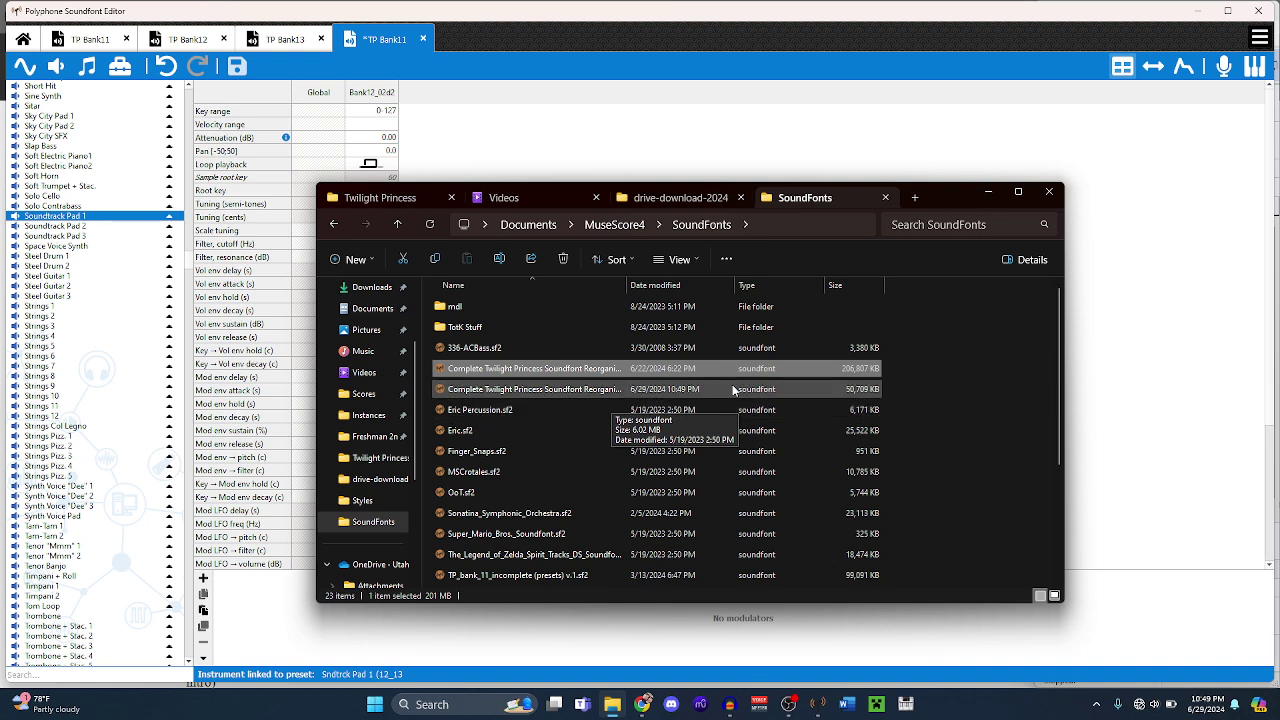
scroll(920, 440, "down", 2)
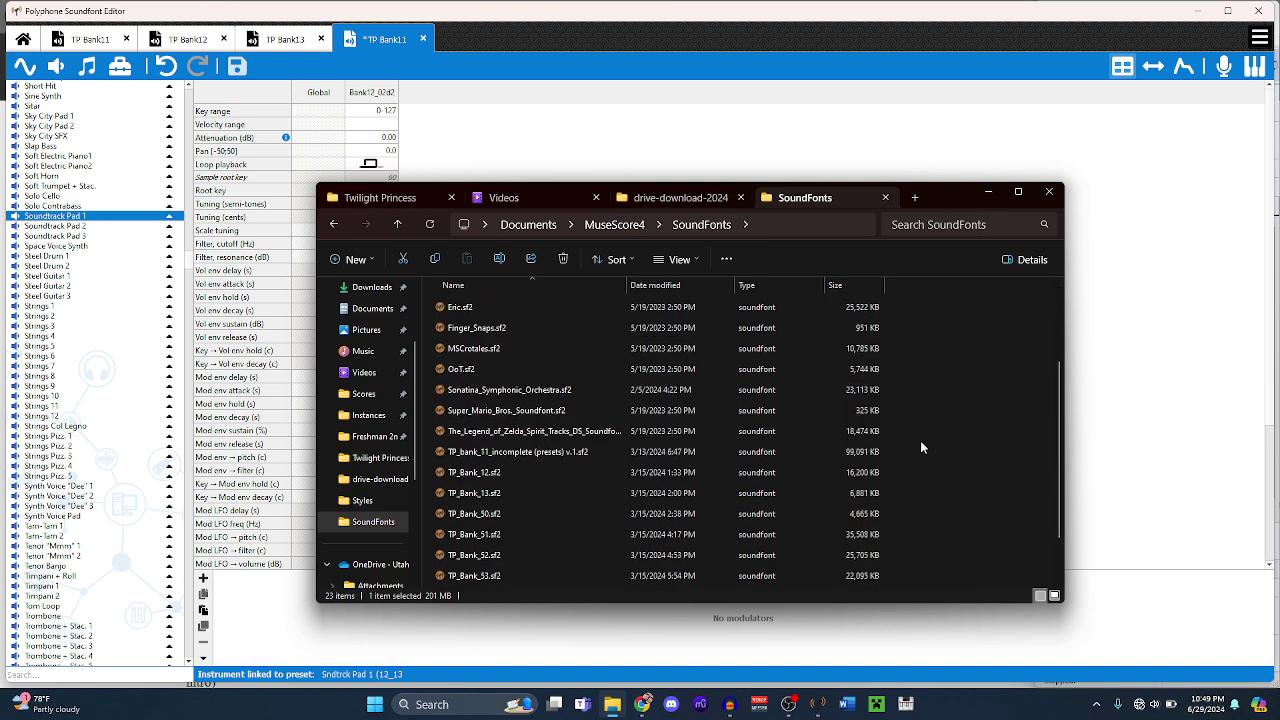
scroll(921, 442, "down", 1)
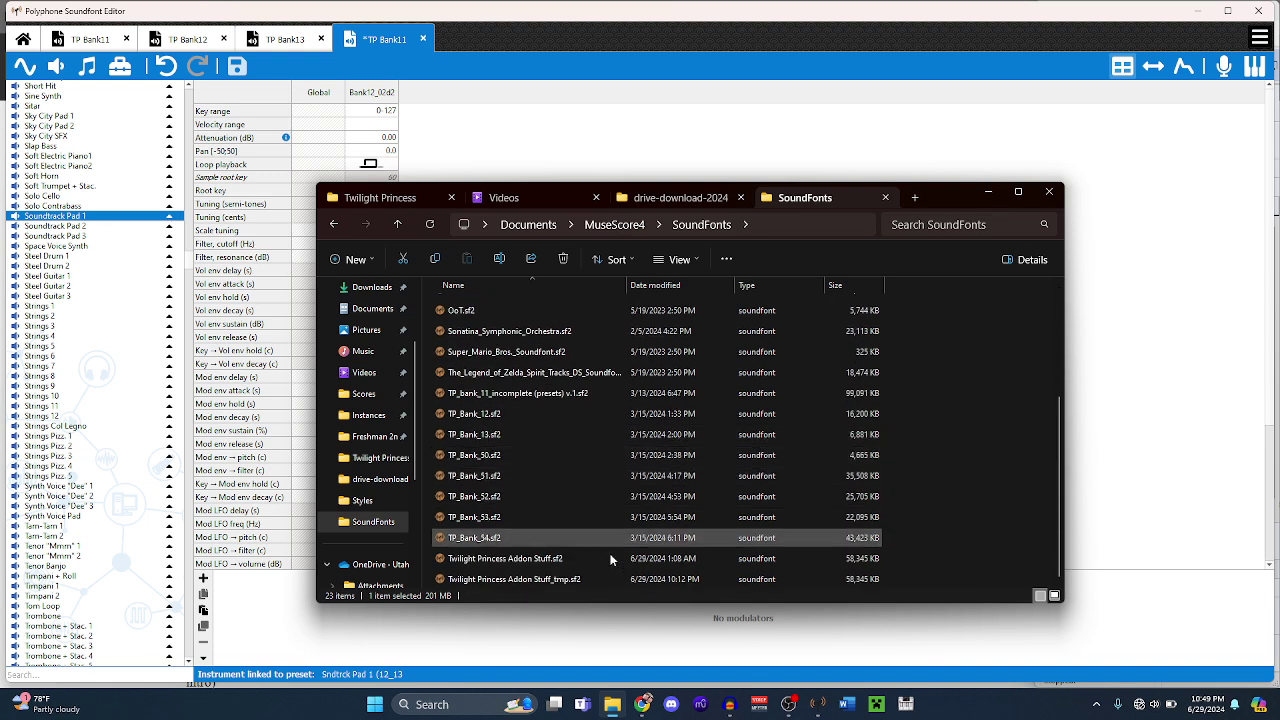
- Delete the old "Twilight Princess Addon Stuff.sf2" file from the SoundFonts folder
left_click(562, 580)
left_click(566, 558)
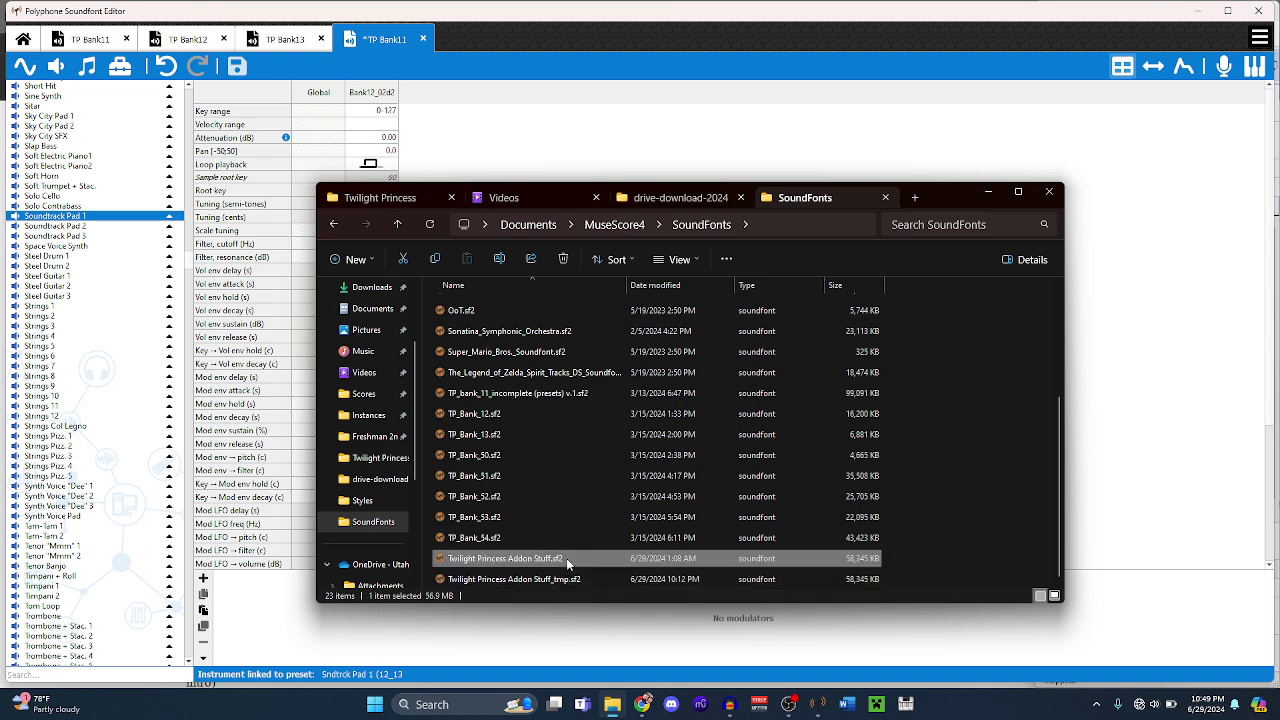
key("Delete")
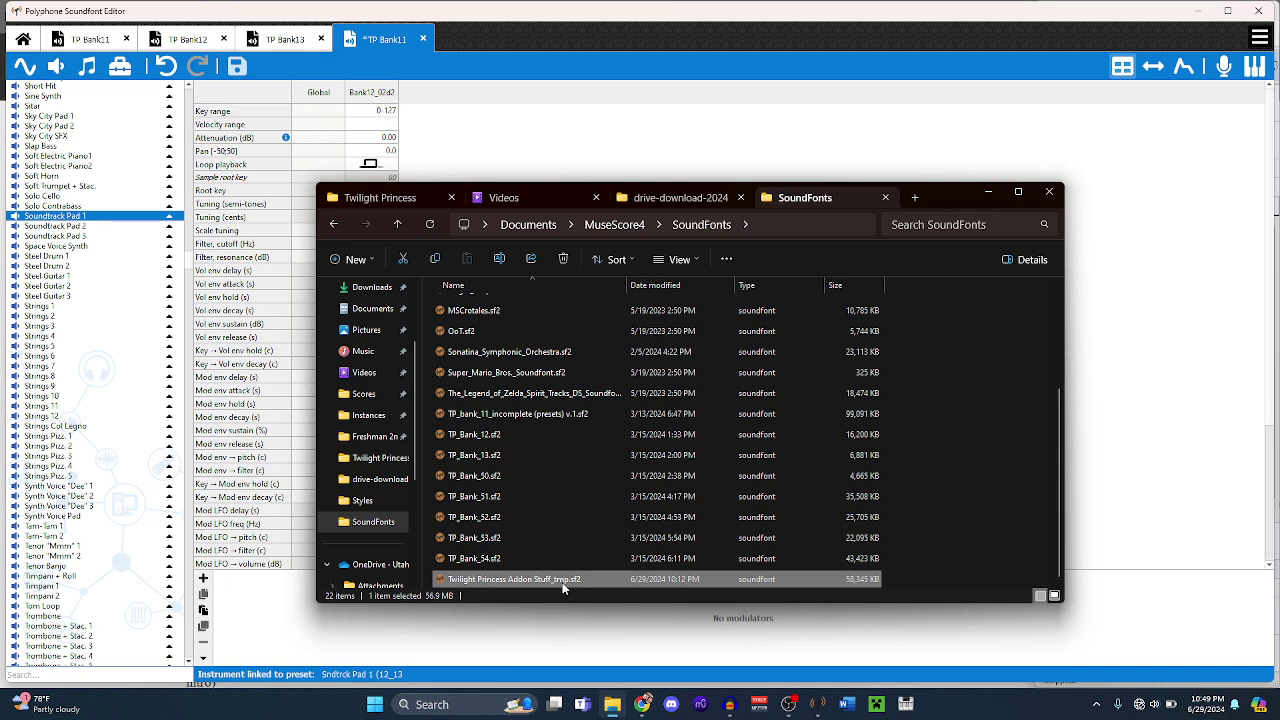
- Rename "Twilight Princess Addon Stuff_tmp.sf2" to "Twilight Princess Addon Stuff.sf2"
left_click(562, 582)
key("Right")
key("BackSpace")
key("BackSpace")
key("BackSpace")
key("BackSpace")
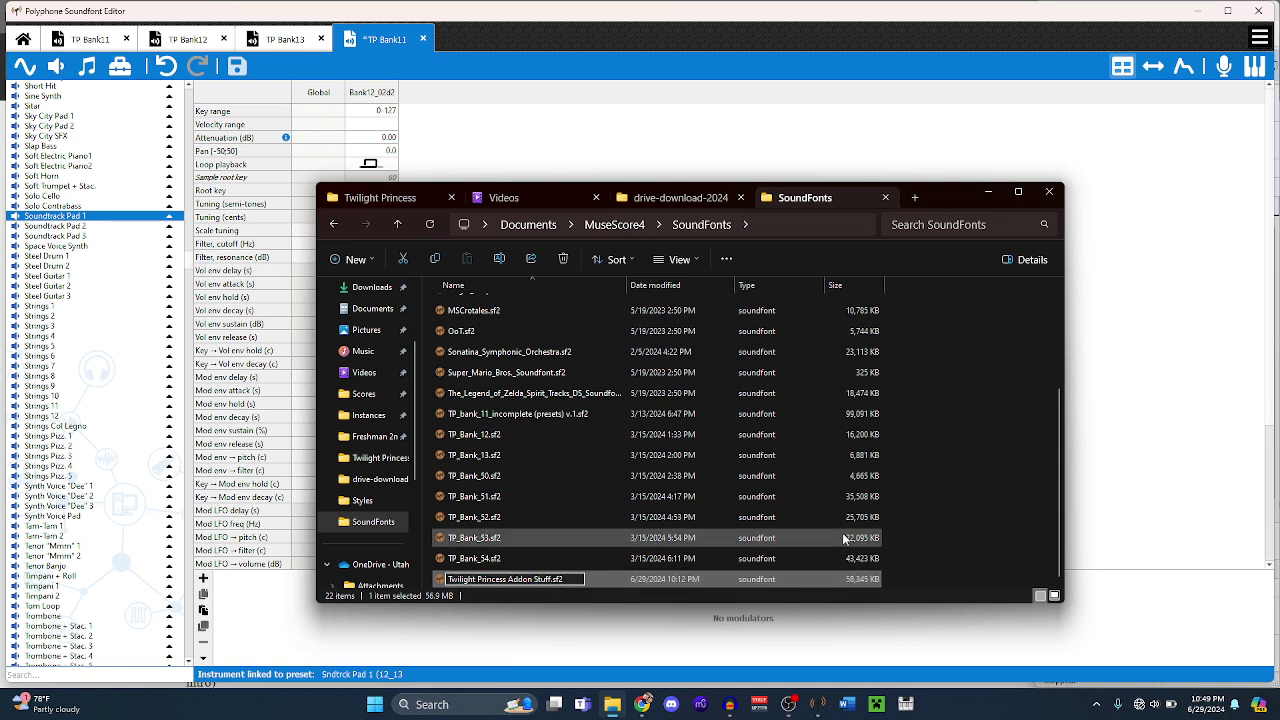
left_click(945, 524)
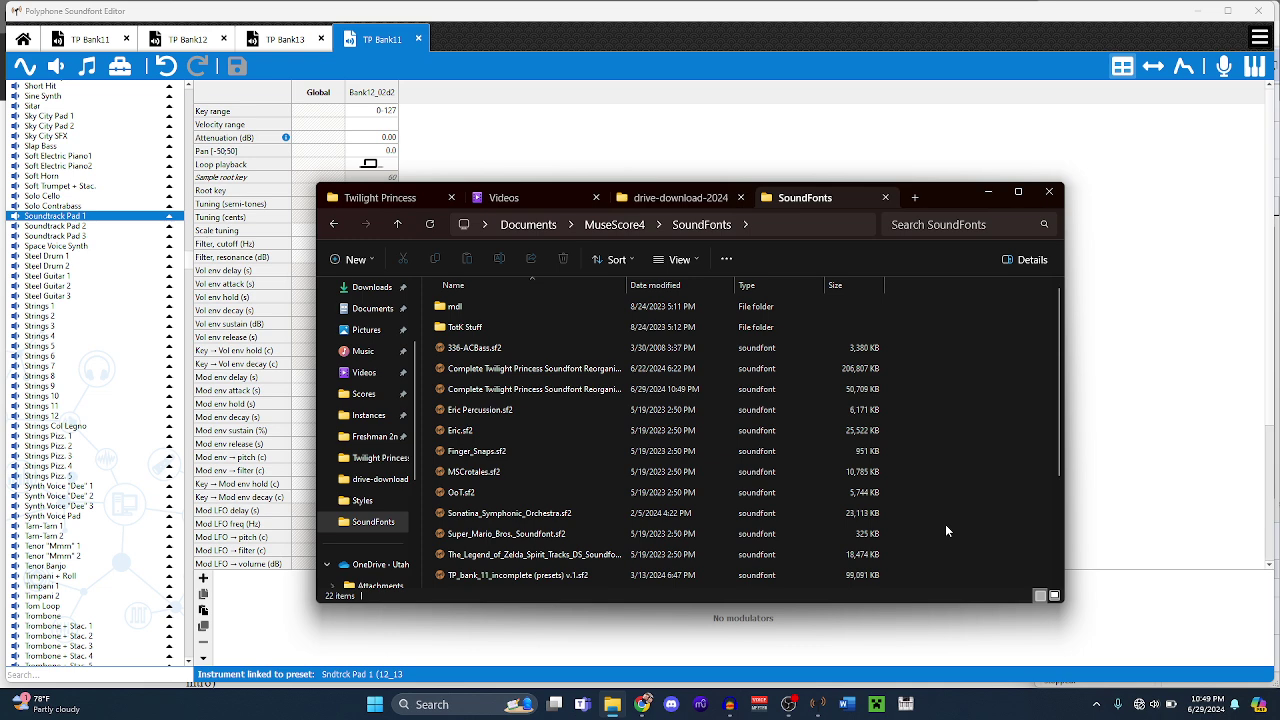
- Refresh the SoundFonts folder to check the Complete Twilight Princess Soundfont Reorganized file, and close the Polyphone soundfont editor
left_click(770, 390)
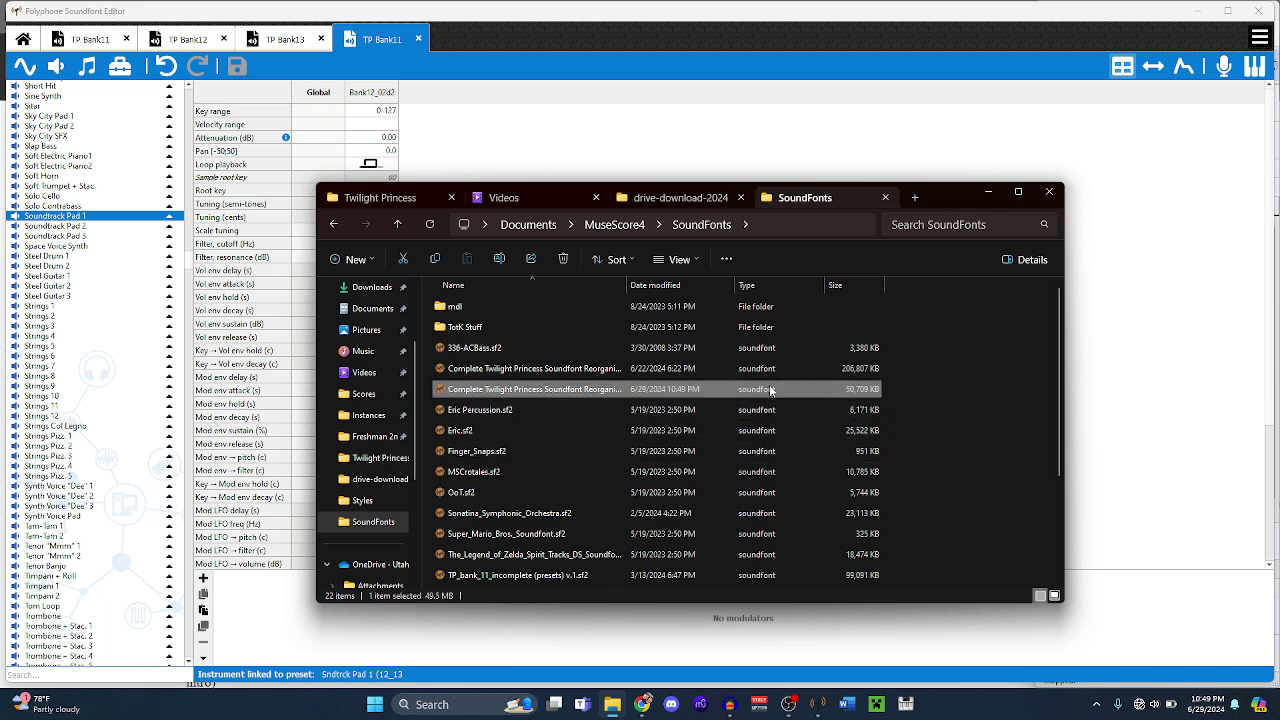
left_click(430, 224)
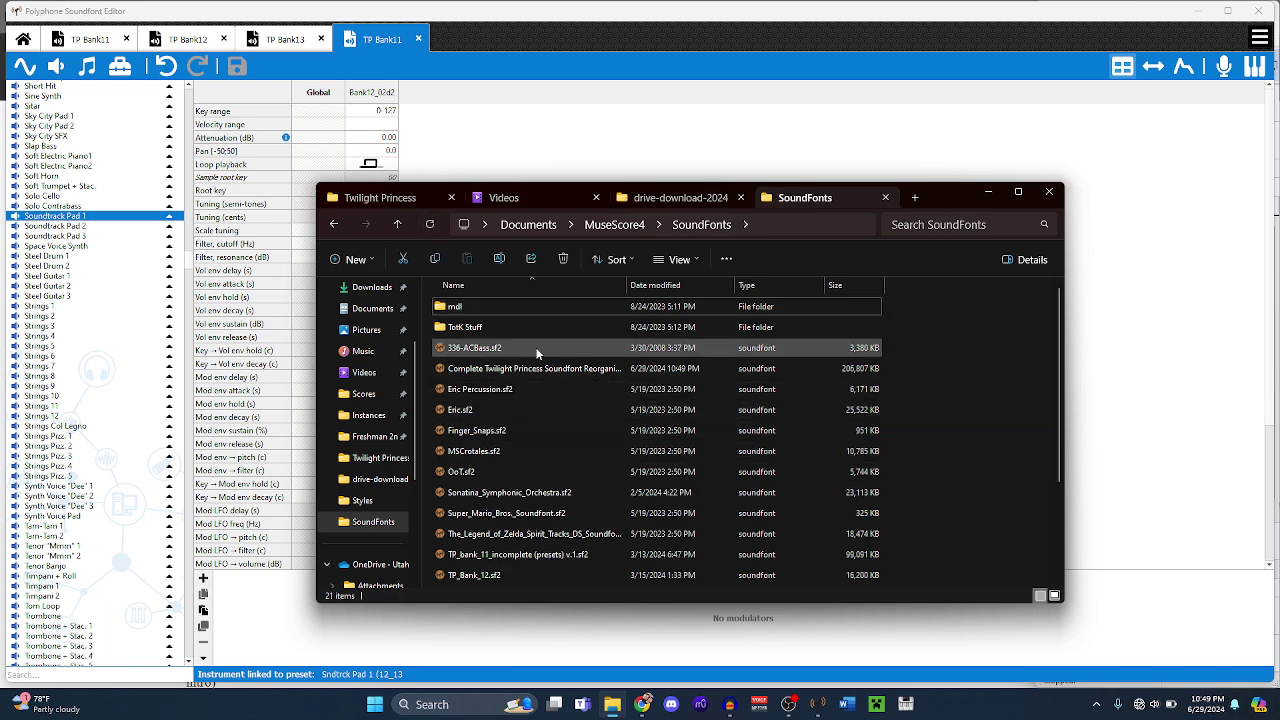
left_click(598, 370)
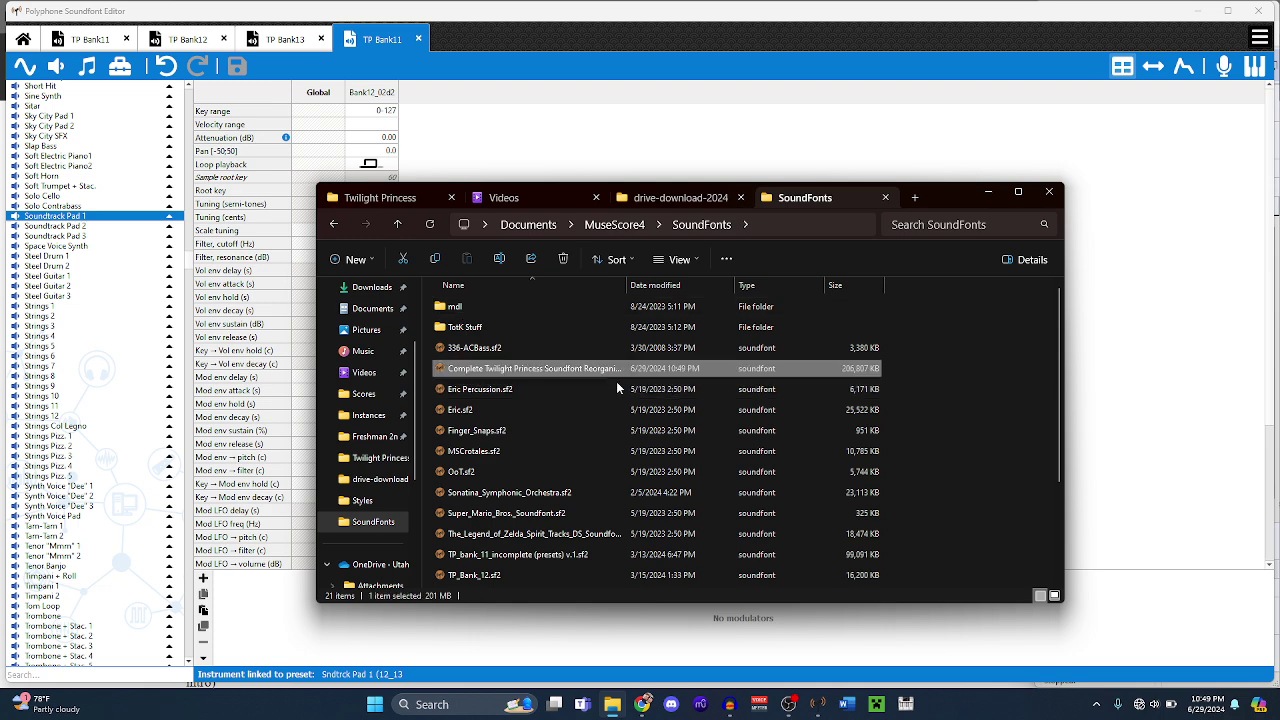
left_click(1001, 438)
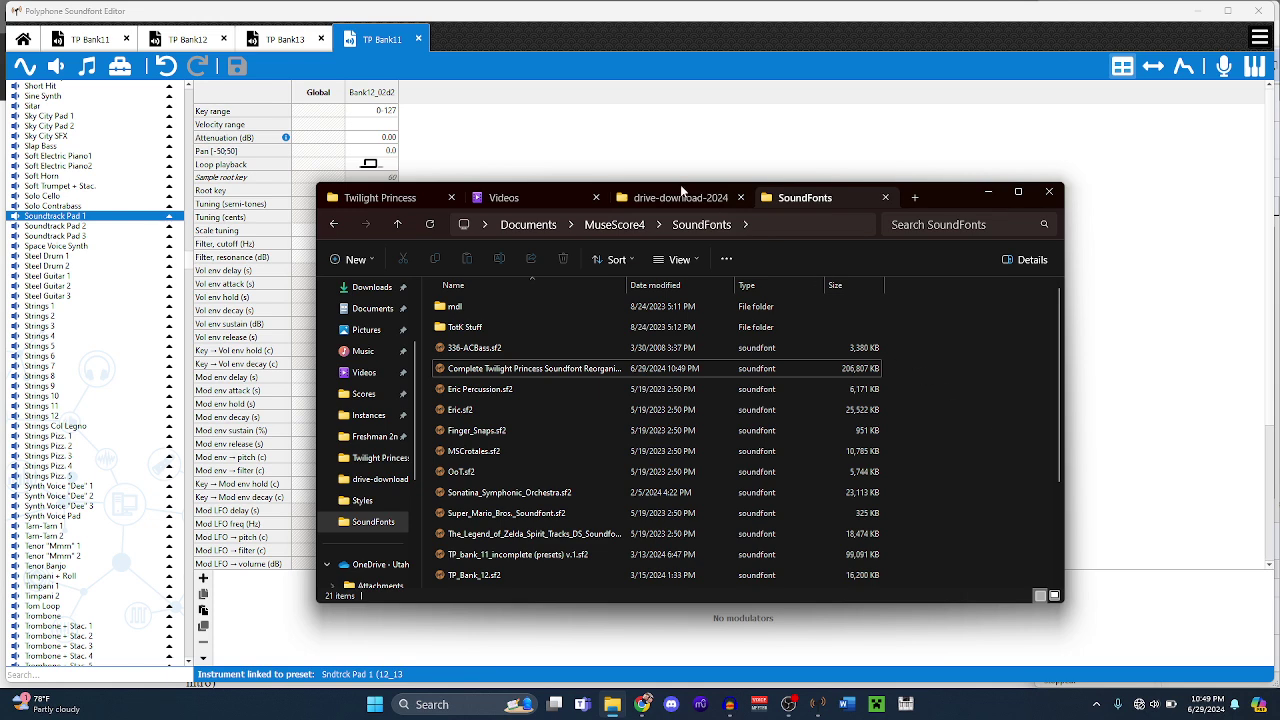
left_click(1258, 11)
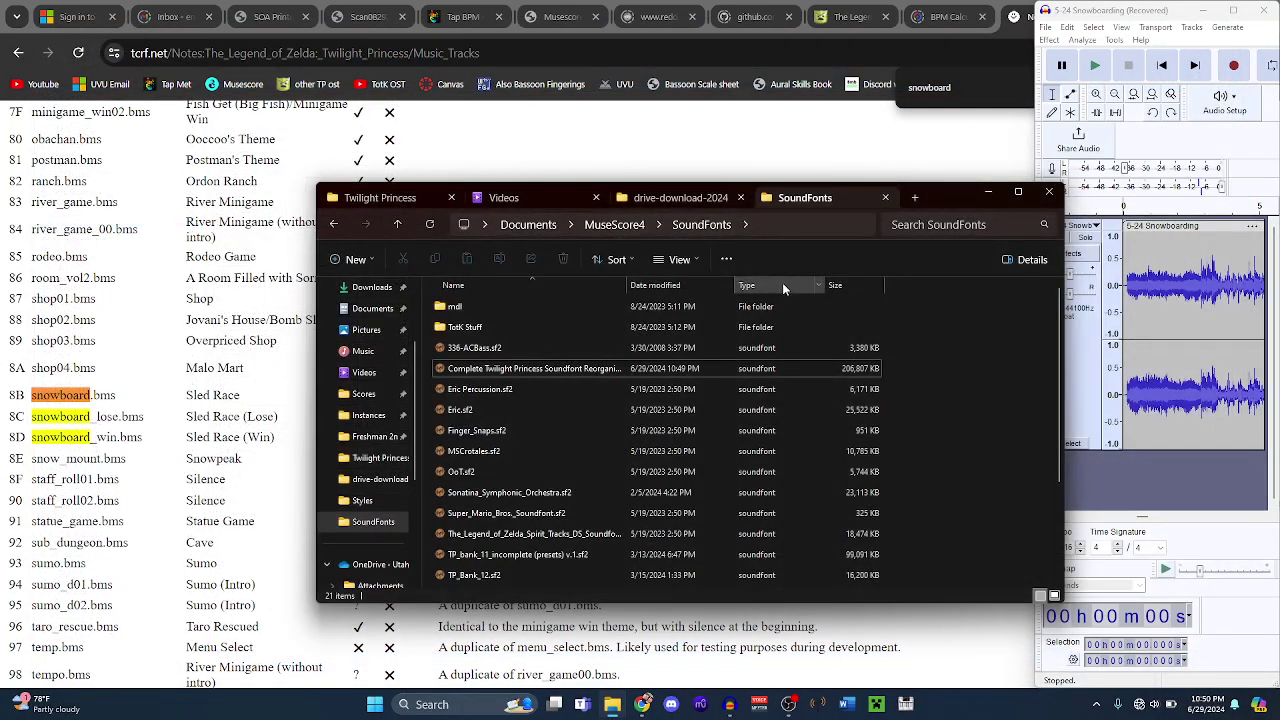
- Switch to MuseScore and open the recent scores 5-24. Snowboarding and snowboard.bms
left_click(703, 705)
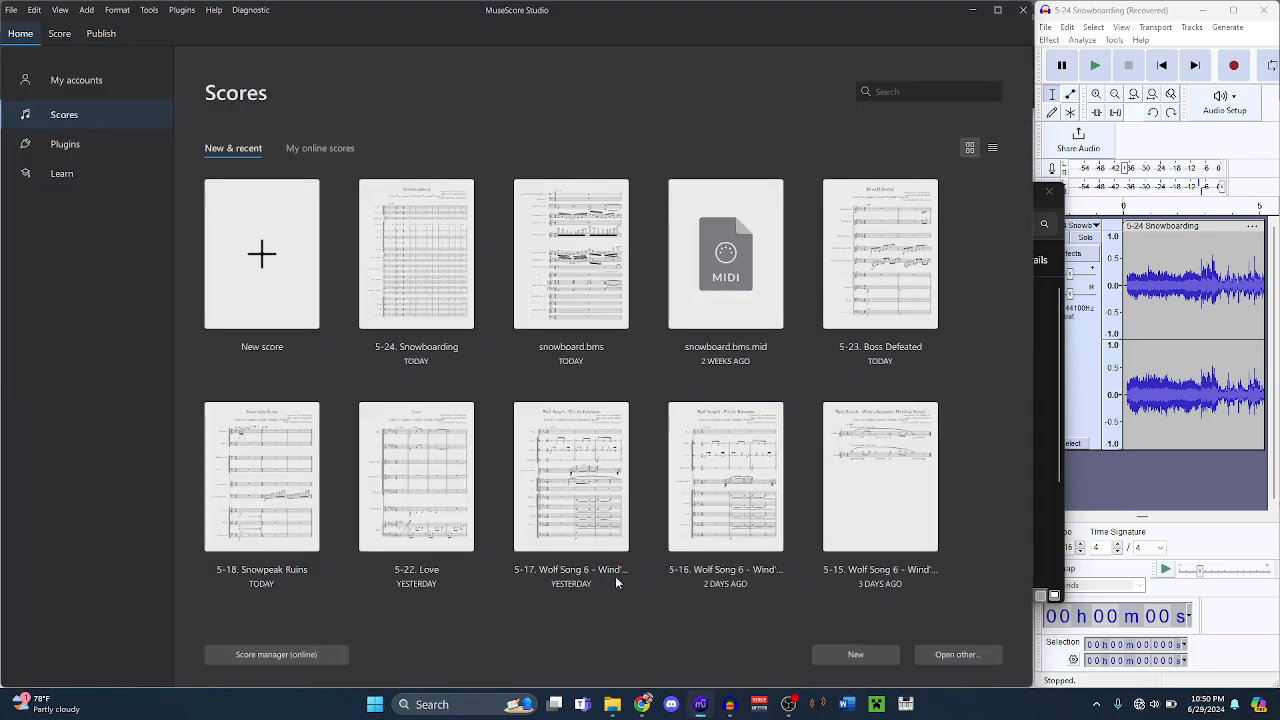
left_click(443, 311)
mouse_move(703, 705)
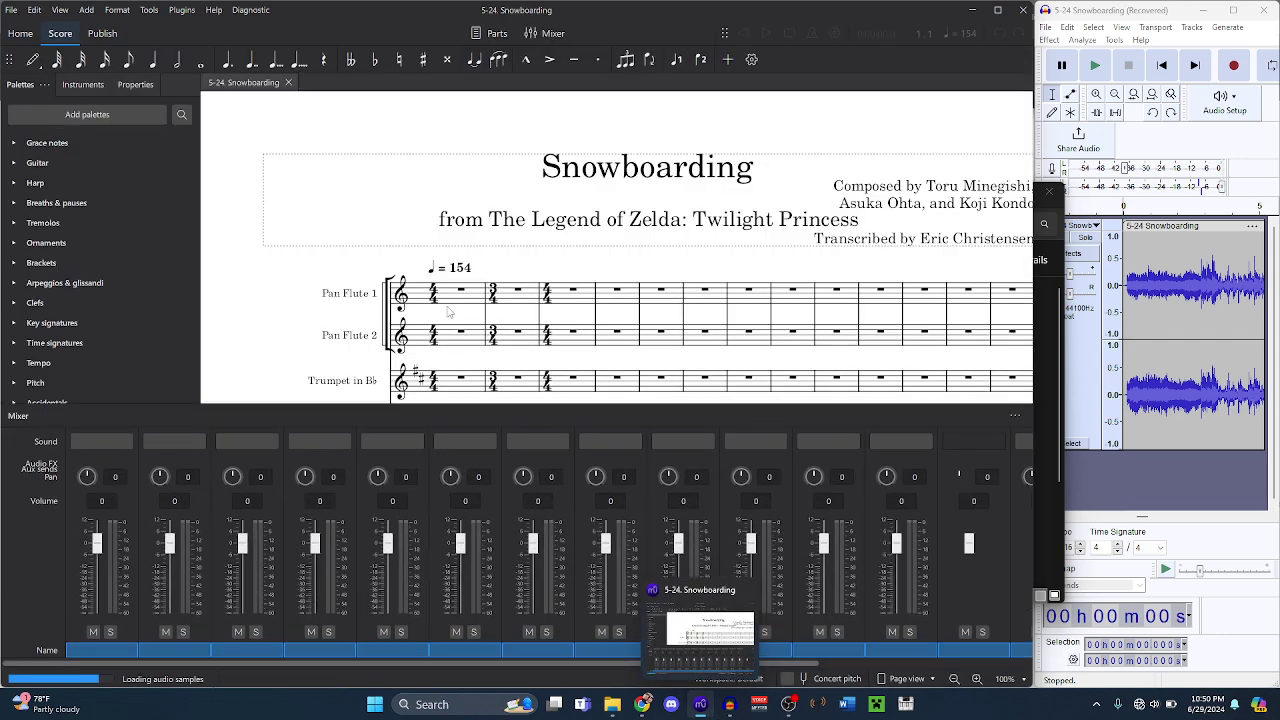
left_click(12, 11)
mouse_move(120, 78)
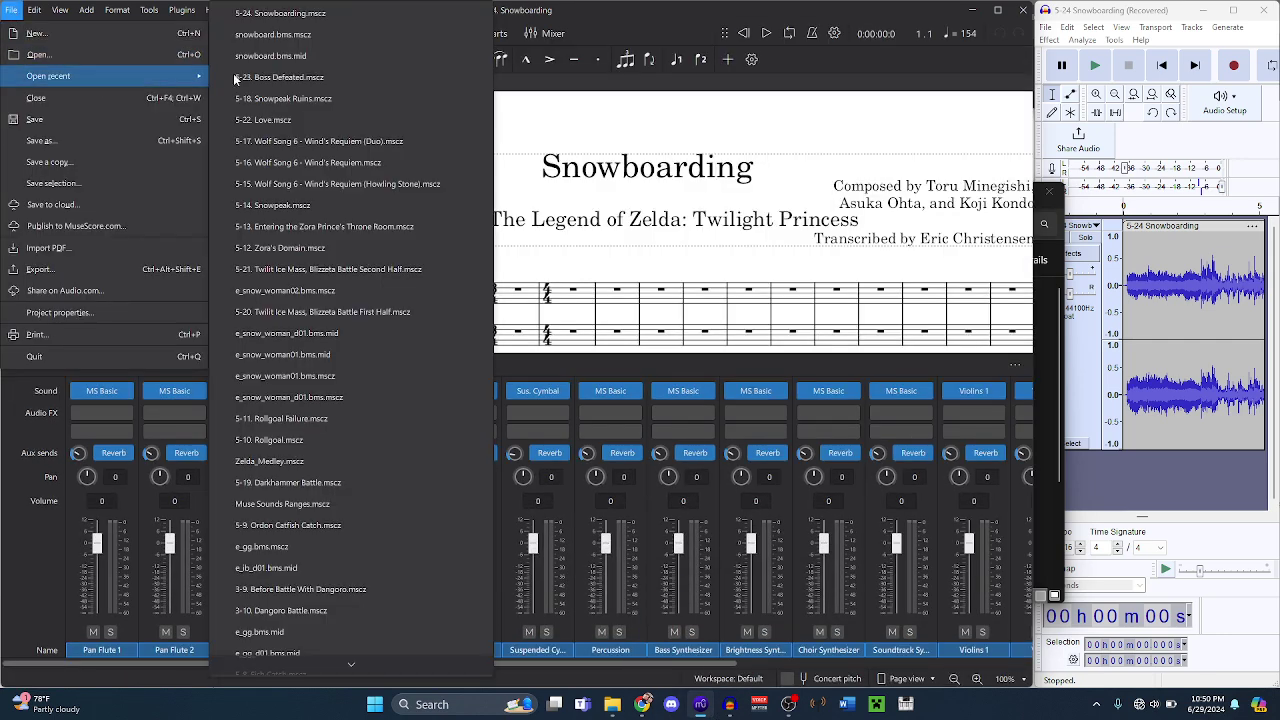
left_click(318, 37)
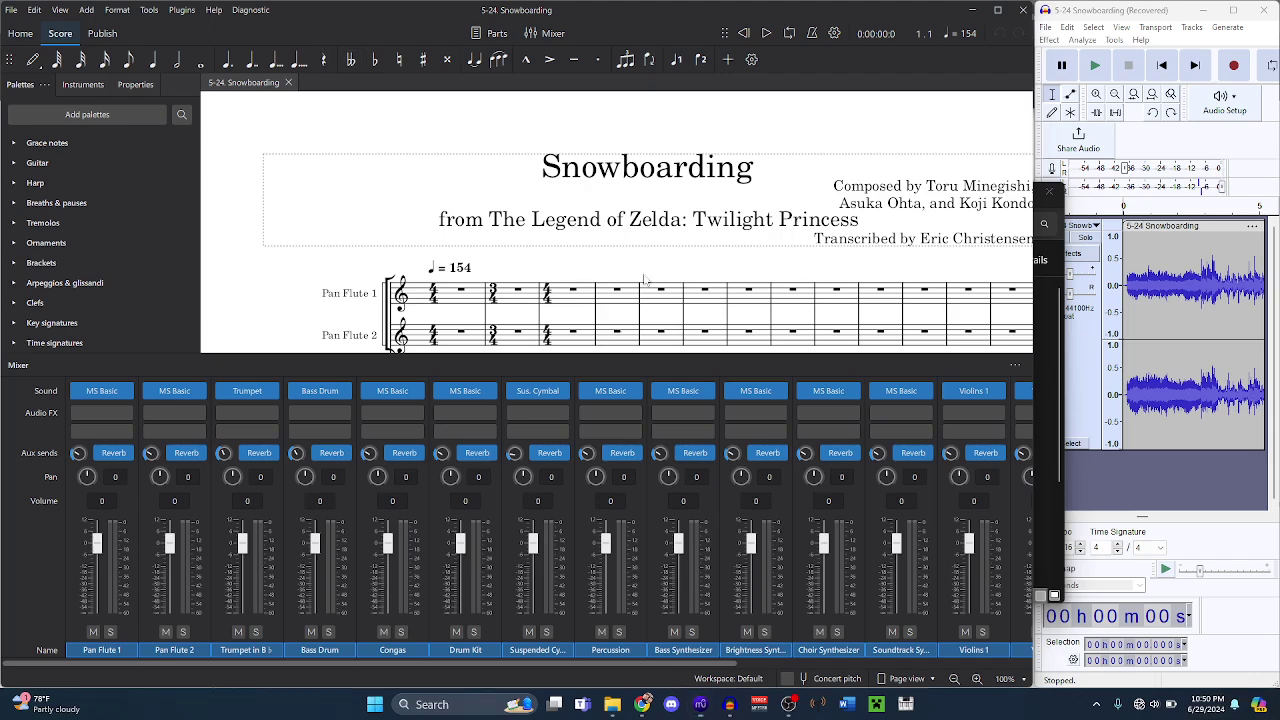
- Hide the mixer in the 5-24. Snowboarding score and go to the Trumpet in B♭ staff
scroll(500, 270, "down", 6)
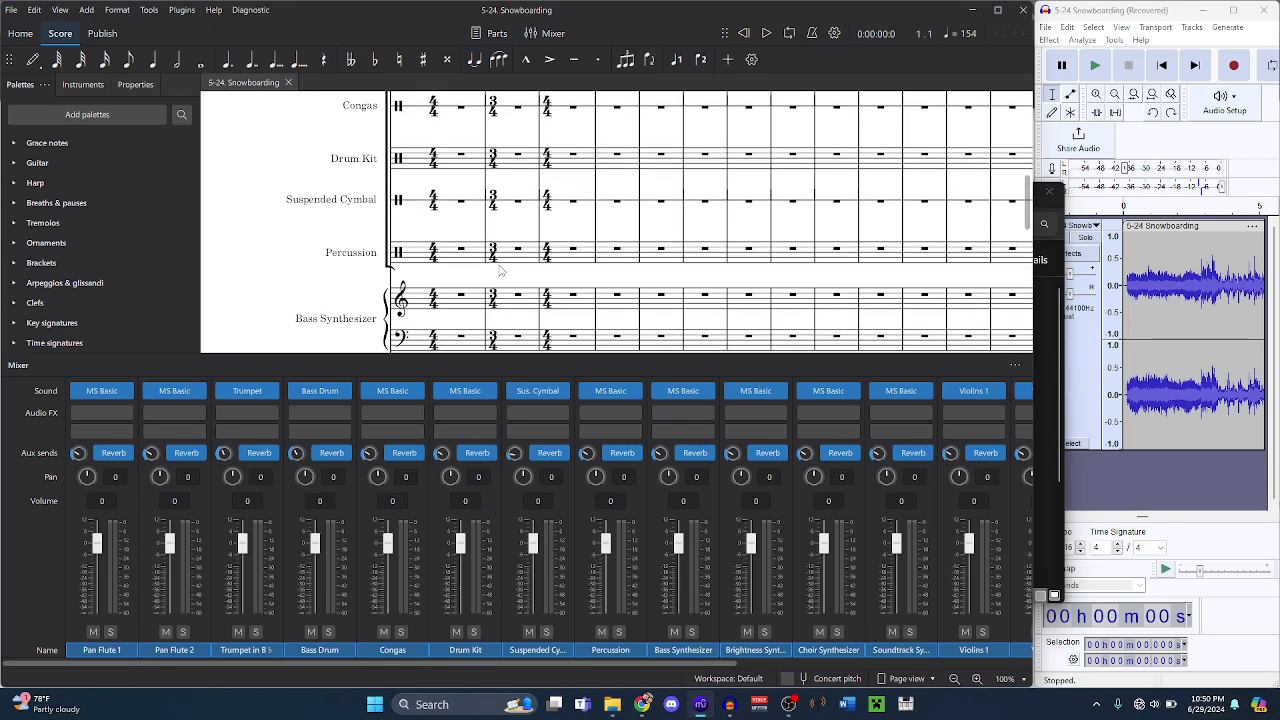
key("F10")
scroll(500, 270, "down", 1)
scroll(500, 270, "up", 5)
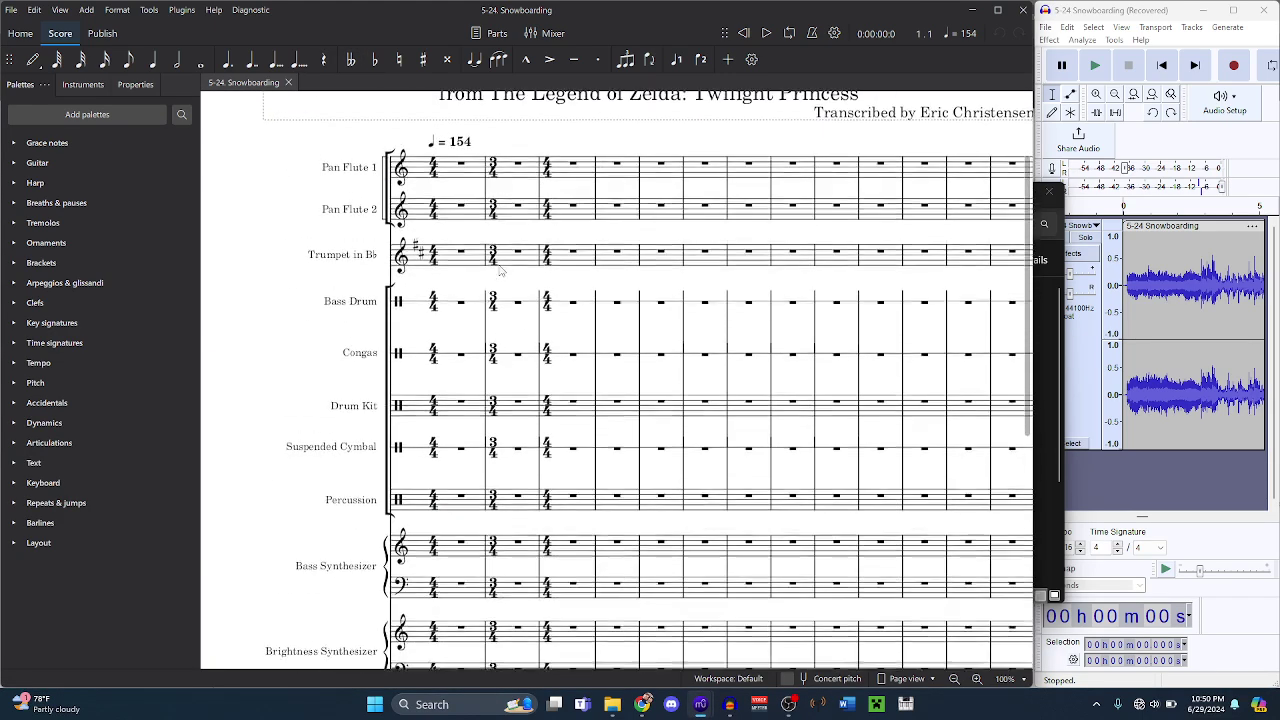
- Try entering an eighth-note B4 at the start of measure 1 in the Trumpet in B♭ staff
left_click(459, 256)
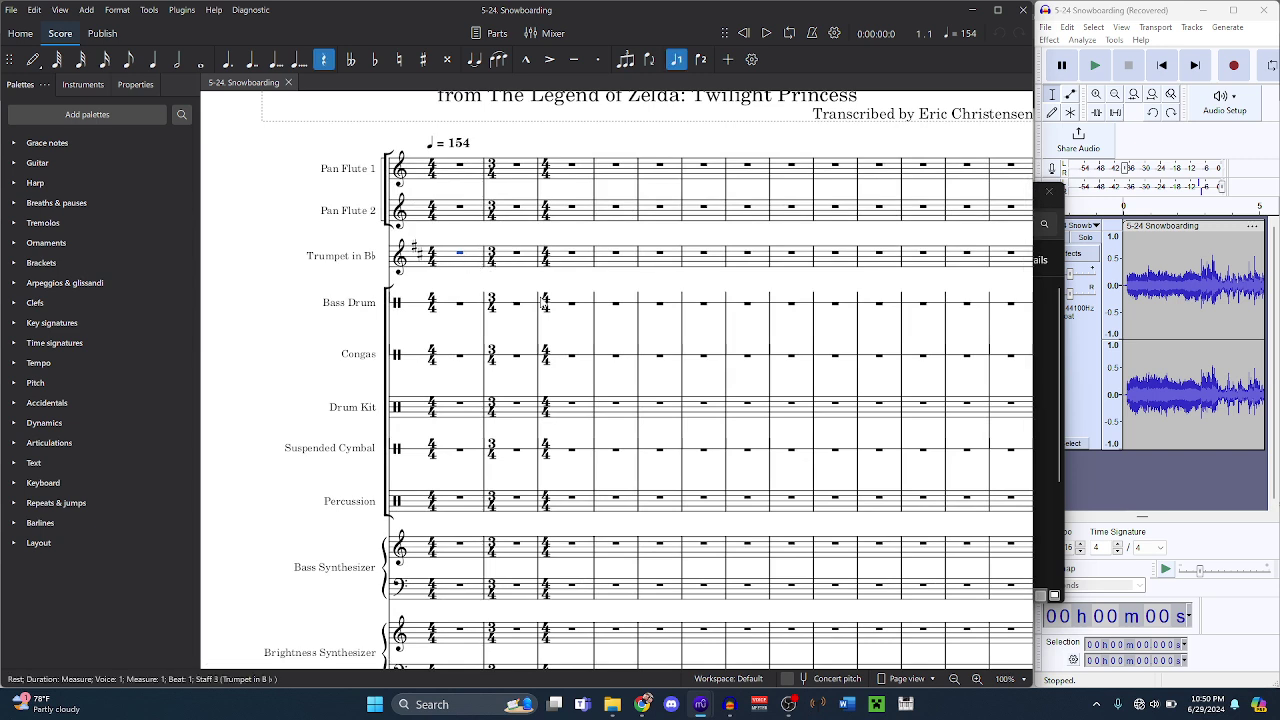
key("n")
key("3")
key("b")
key("ctrl+z")
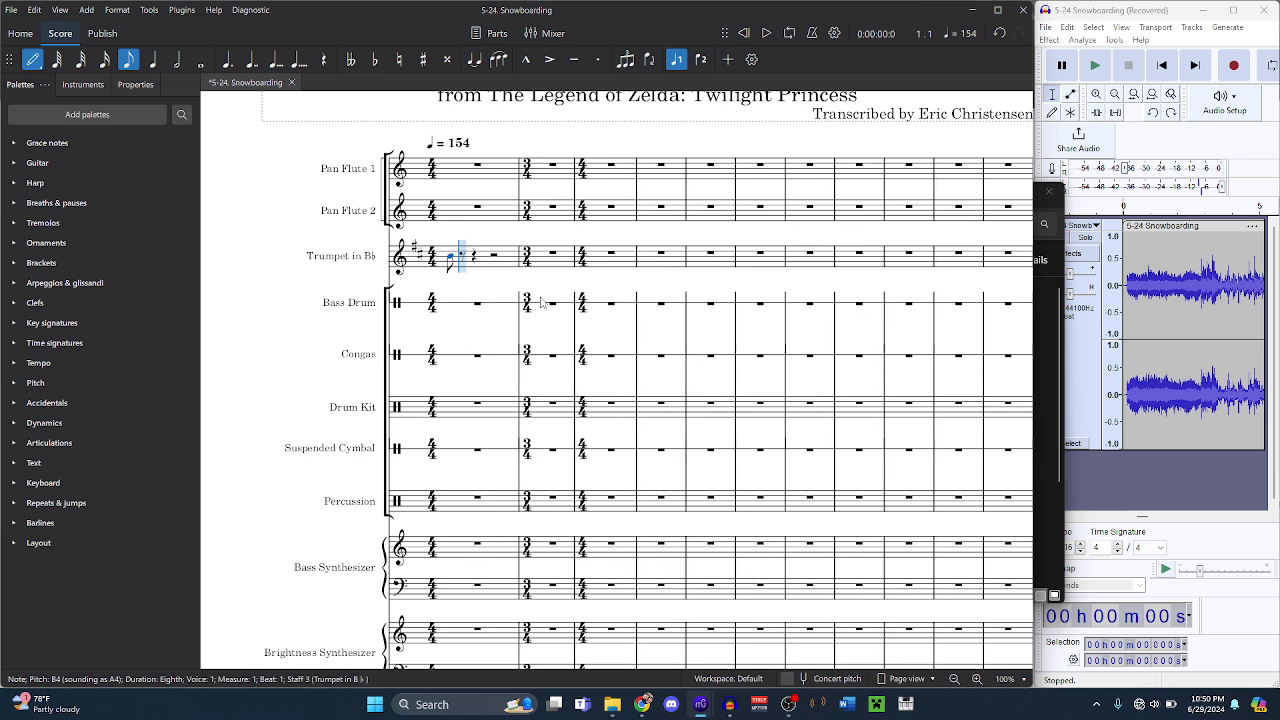
key("Escape")
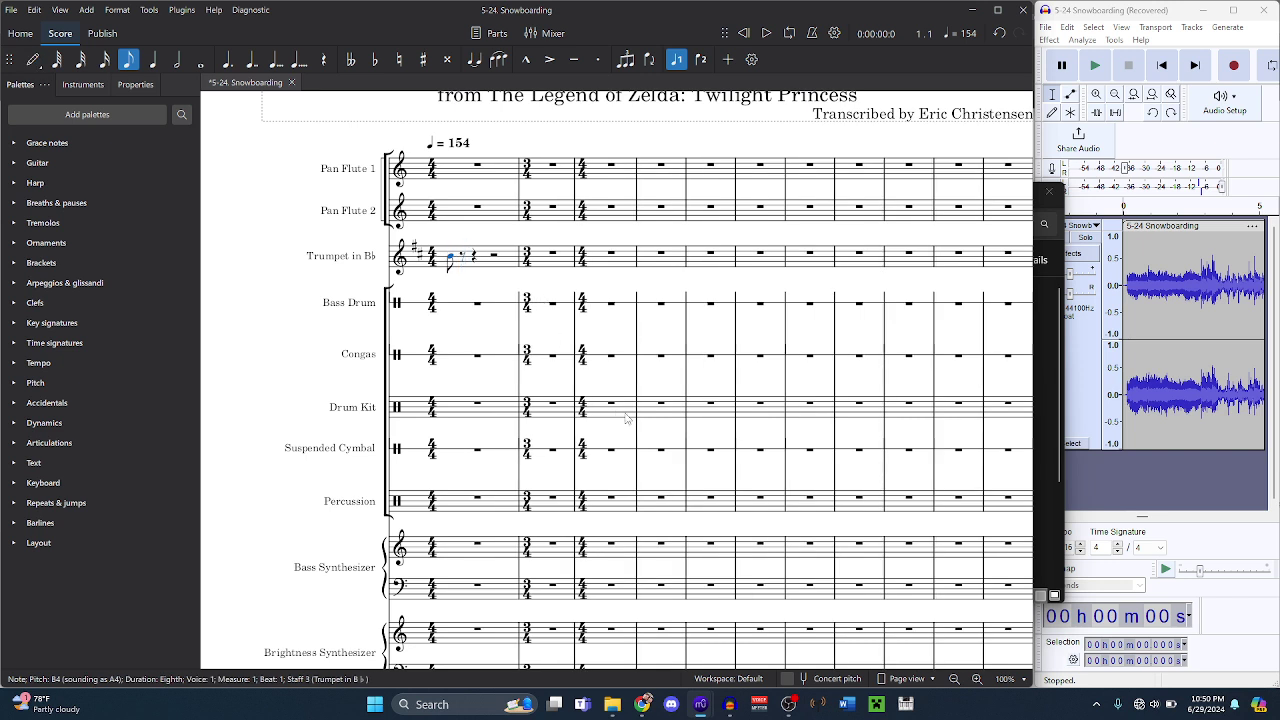
- Enter the sixteenth notes C♯5, A4, E4 and C♯4 on beat 1 of the trumpet's first measure
key("3")
key("n")
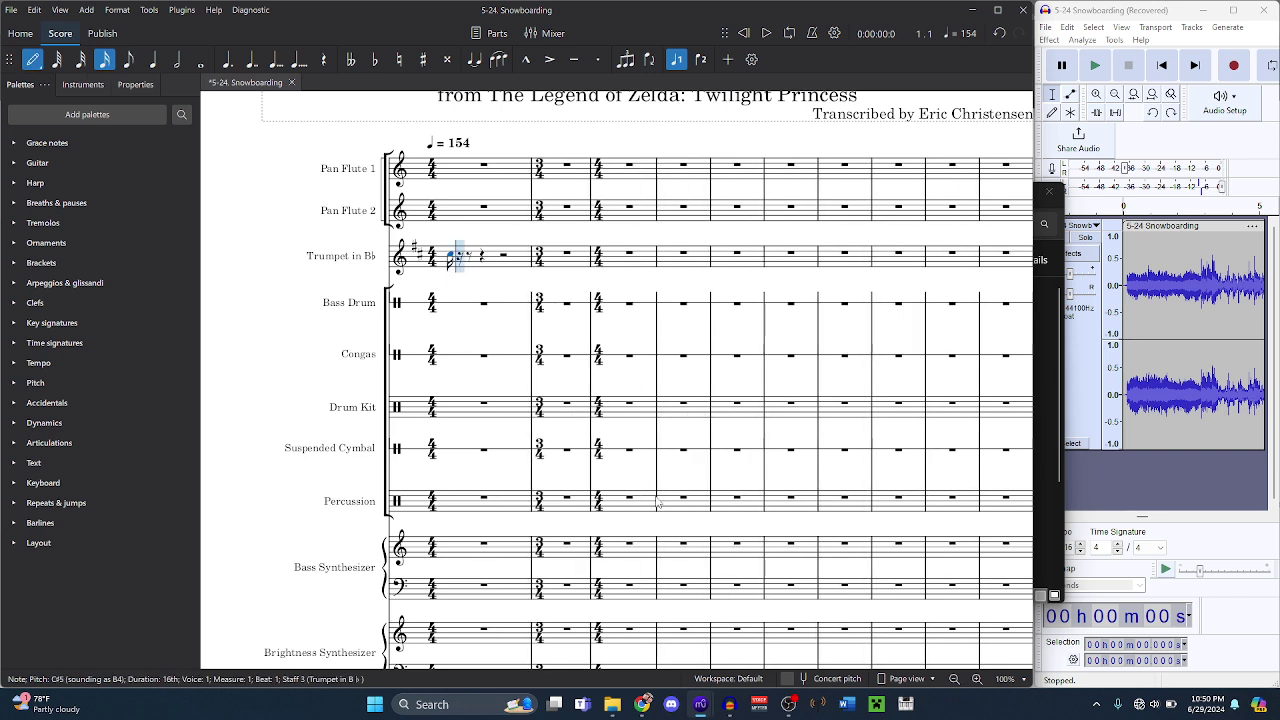
key("a")
key("f")
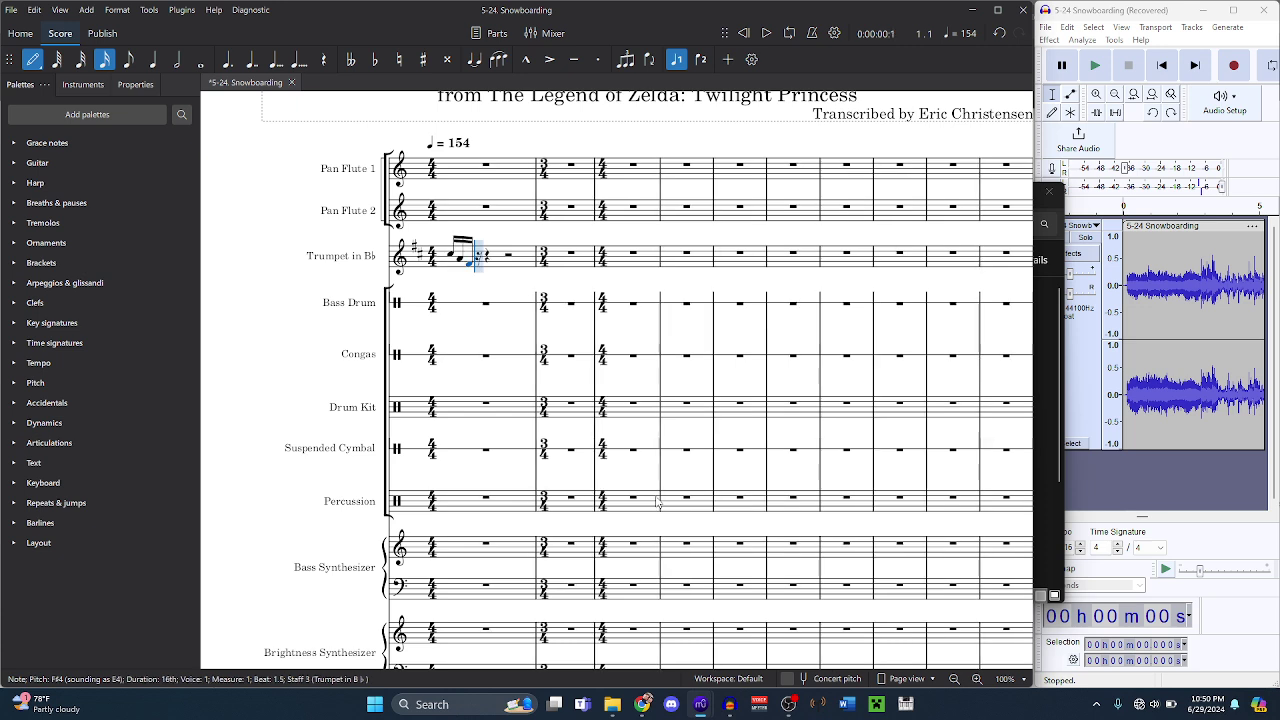
key("Down")
key("Down")
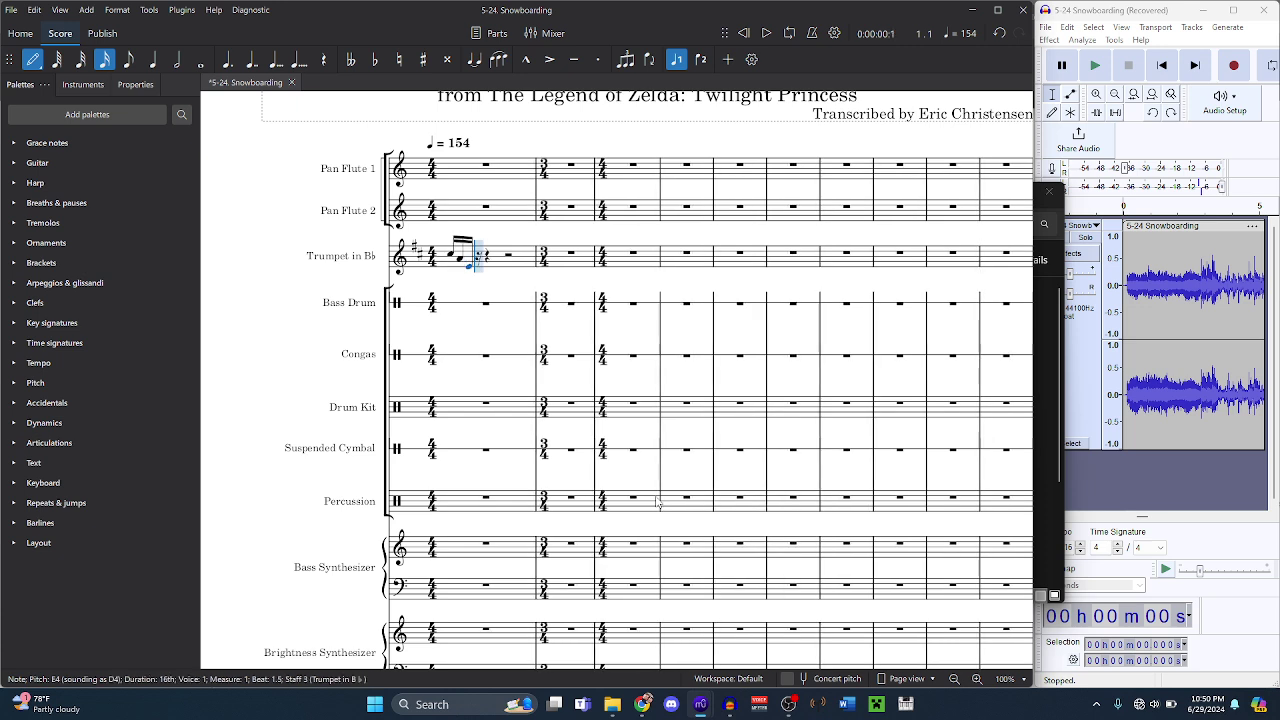
key("c")
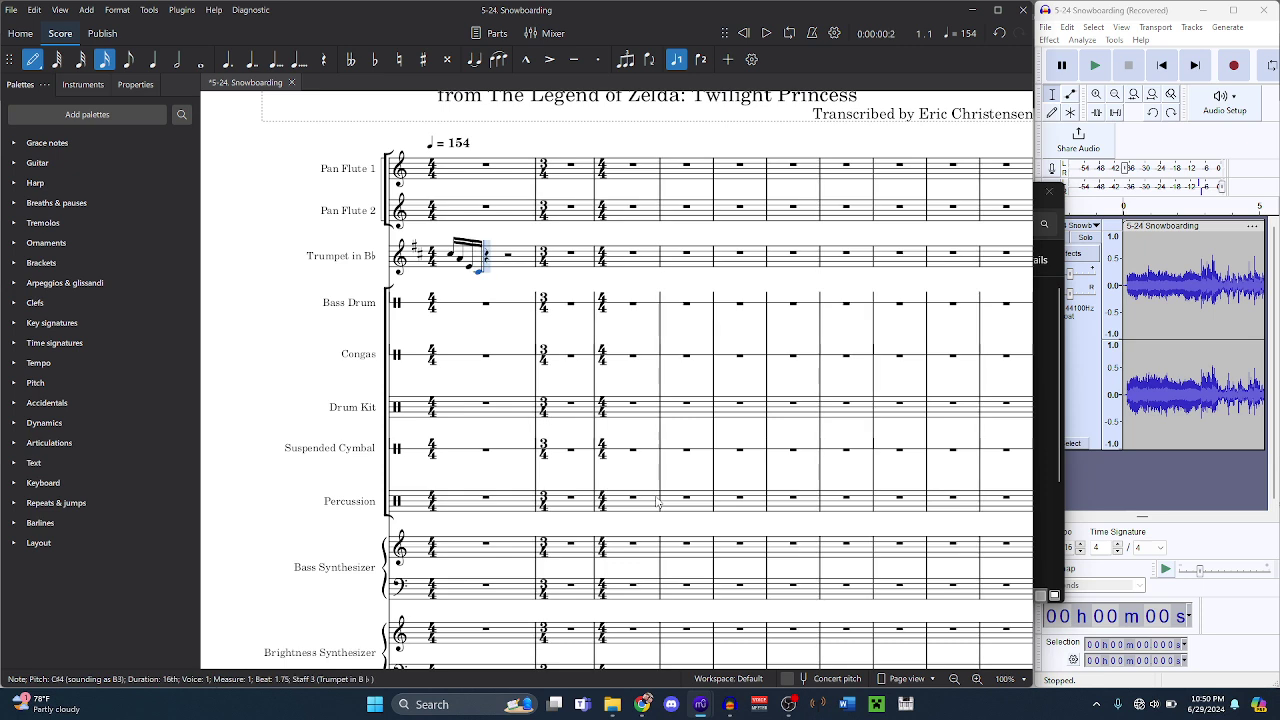
- Enter the sixteenth notes C♮4, E♭4, G4 and B♭4 on beat 2 of the trumpet's first measure
key("b")
key("Up")
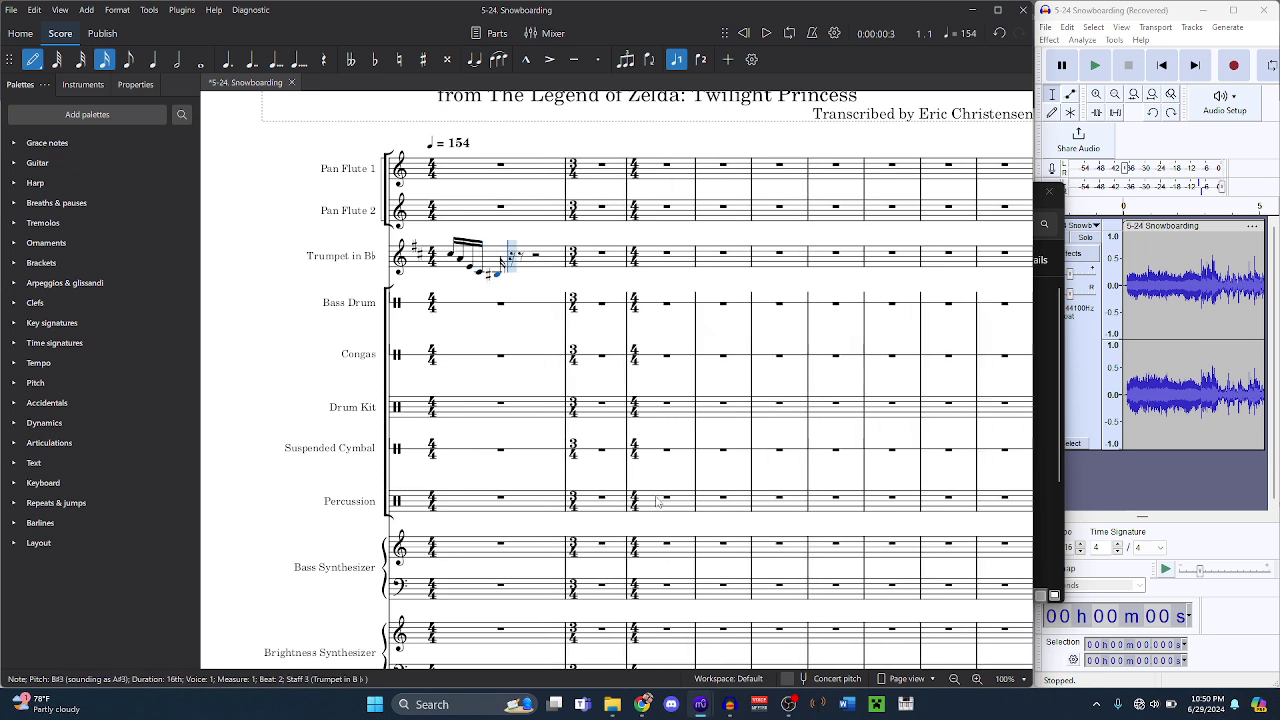
key("j")
key("e")
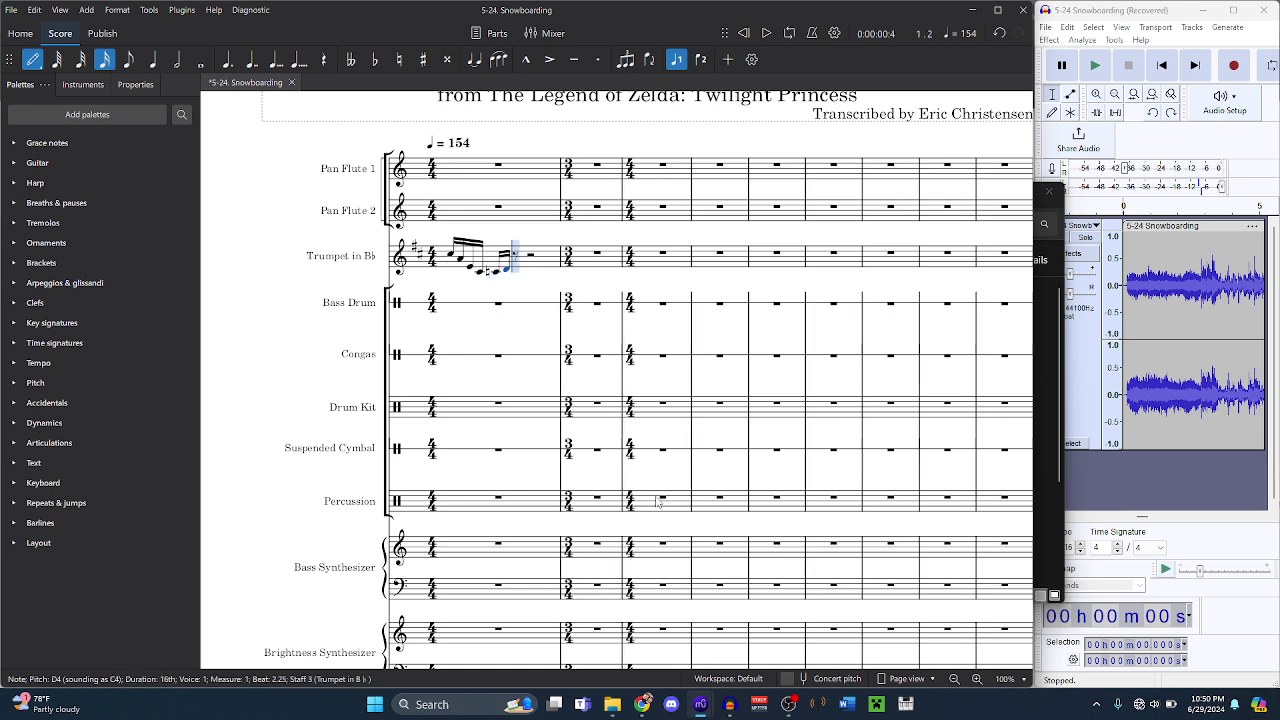
key("Down")
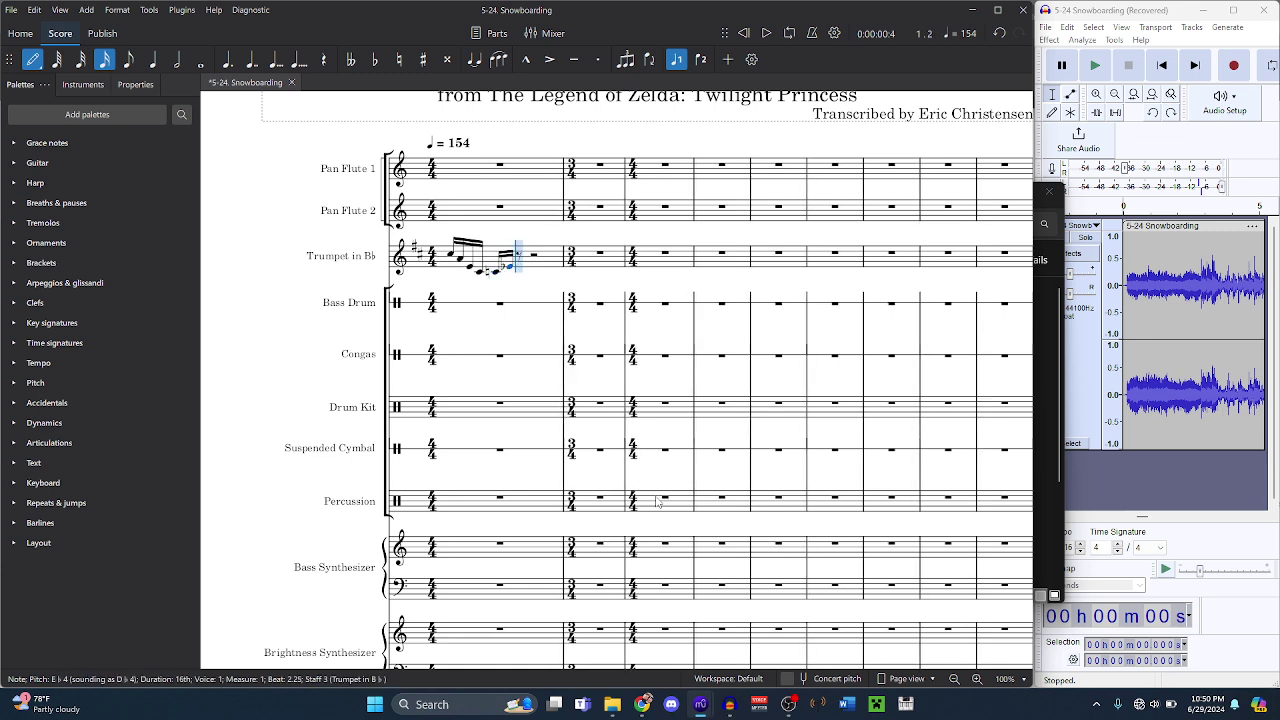
key("g")
key("b")
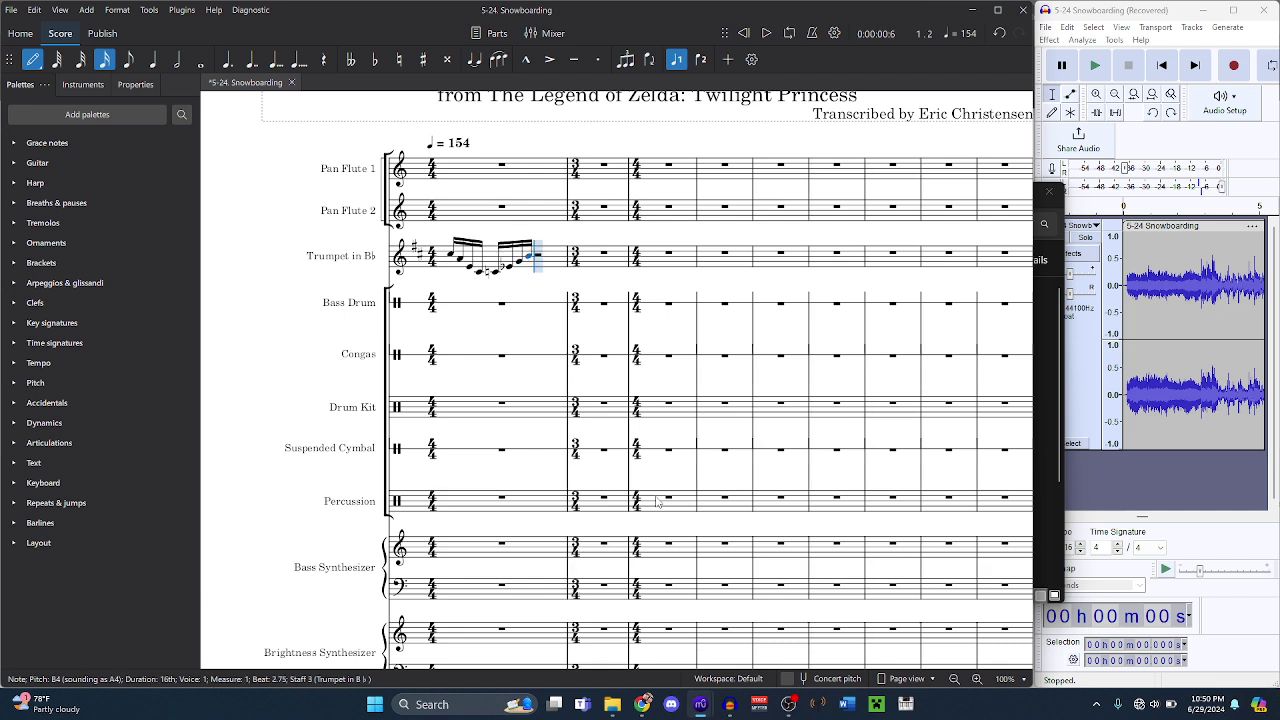
key("Down")
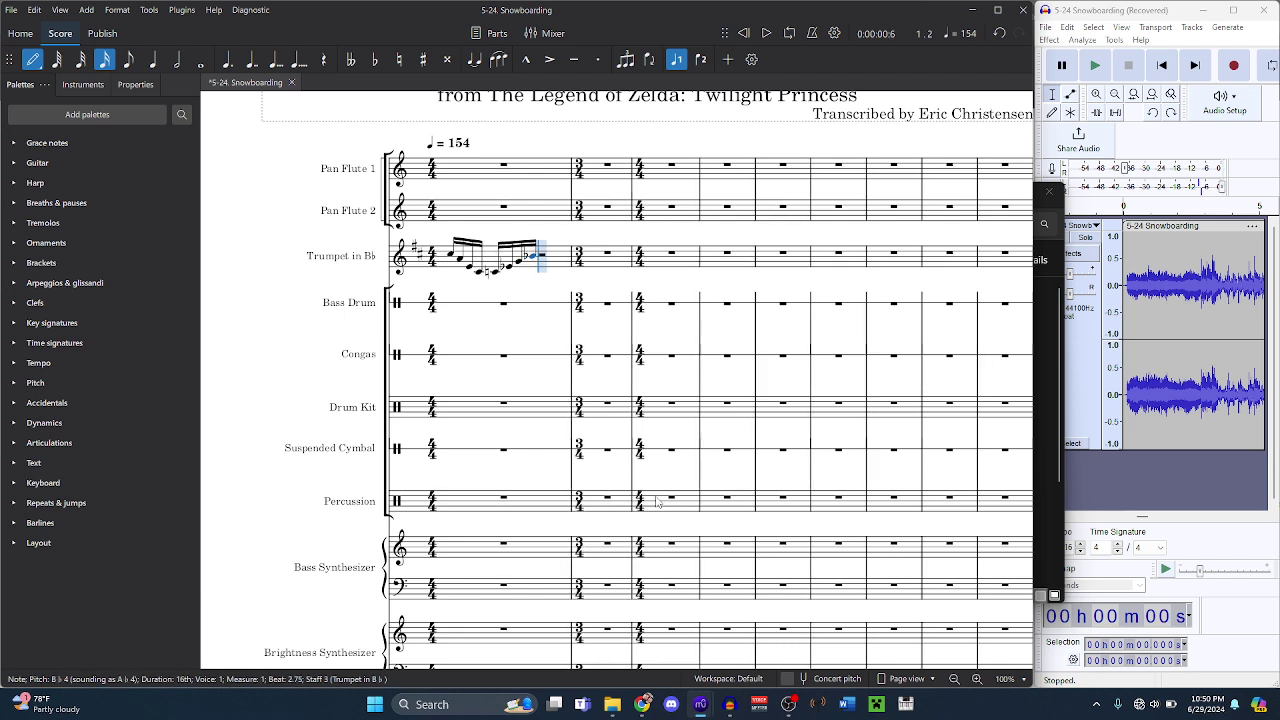
- Enter a sixteenth-note G5 on beat 3 of the trumpet's first measure and end note input
key("e")
key("Up")
key("Up")
key("Up")
key("Up")
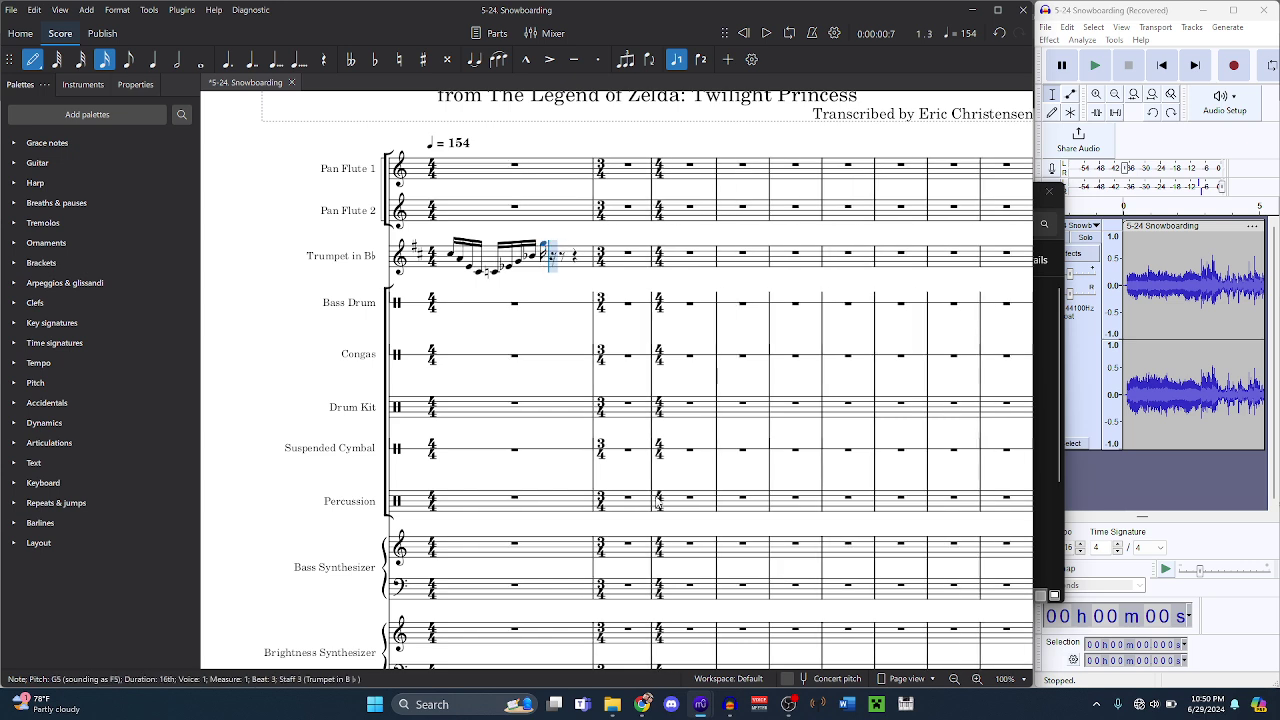
key("Down")
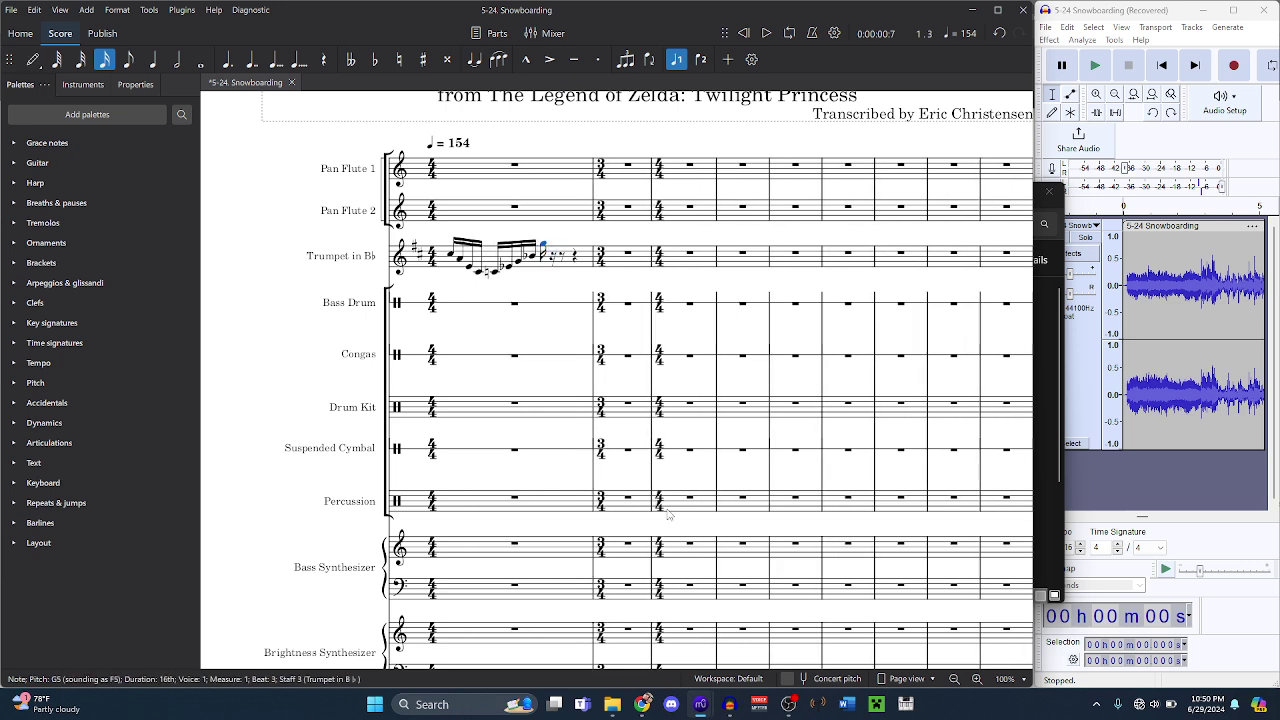
- Select measures 1 and 2 of the Grand Piano, 17 staff in snowboard.bms, play them back, and copy them
mouse_move(701, 713)
left_click(766, 634)
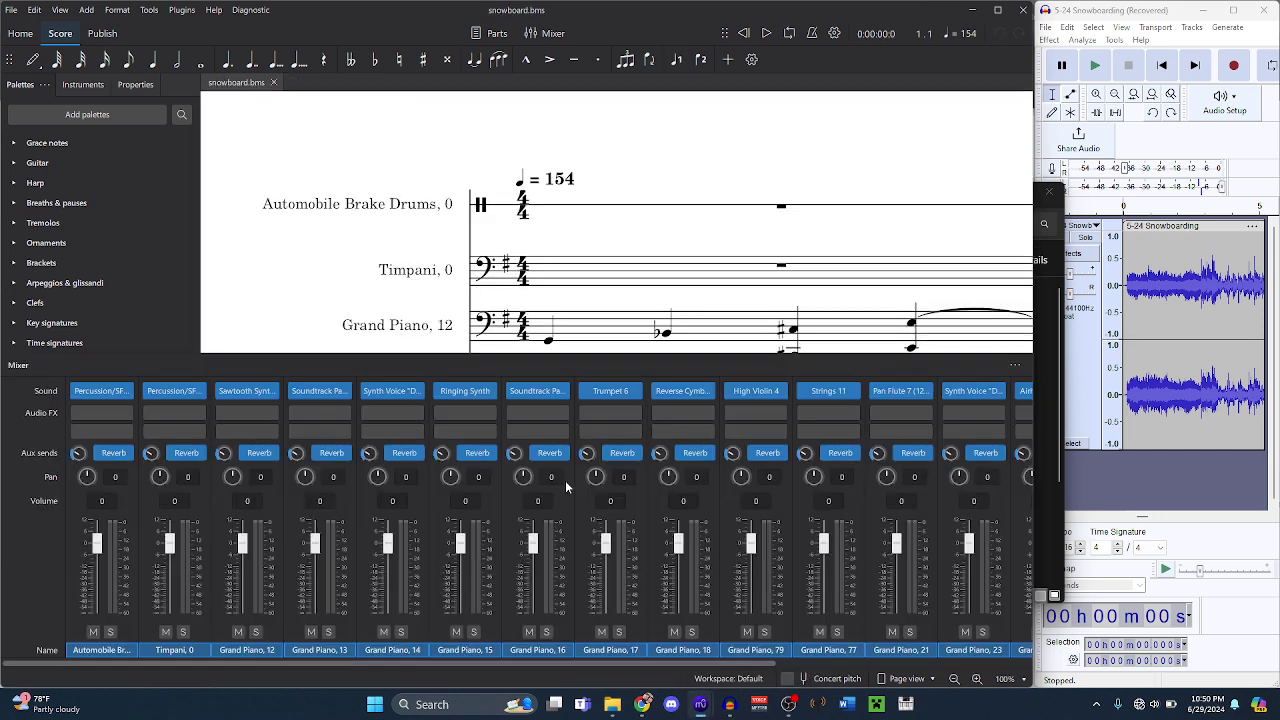
scroll(535, 207, "down", 5)
left_click(505, 198)
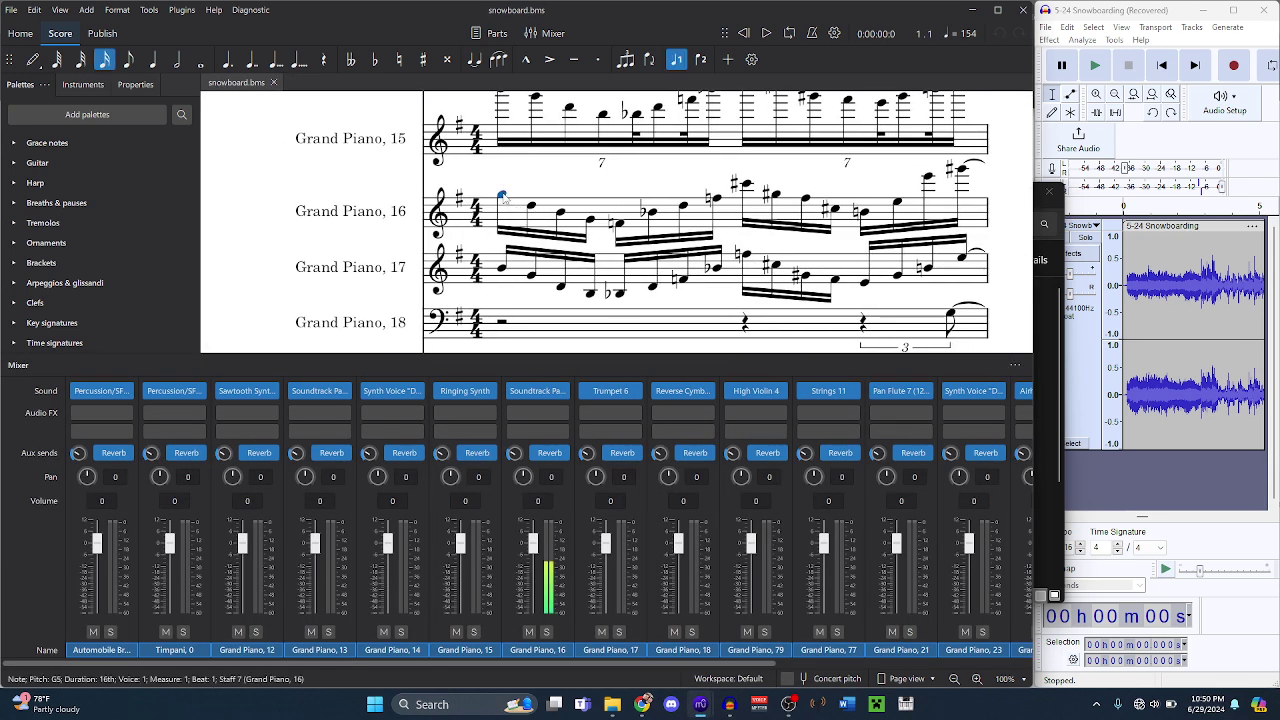
key("alt+Down")
key("ctrl+shift+Right")
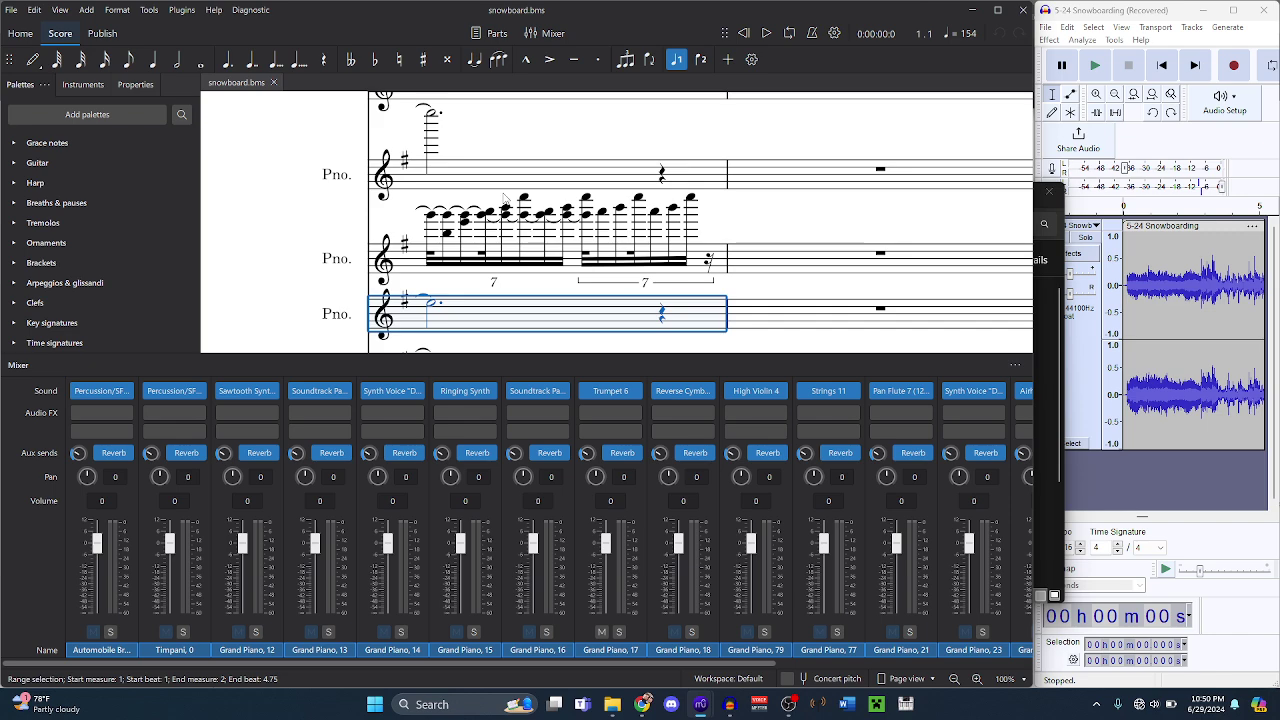
scroll(505, 198, "down", 2)
key("space")
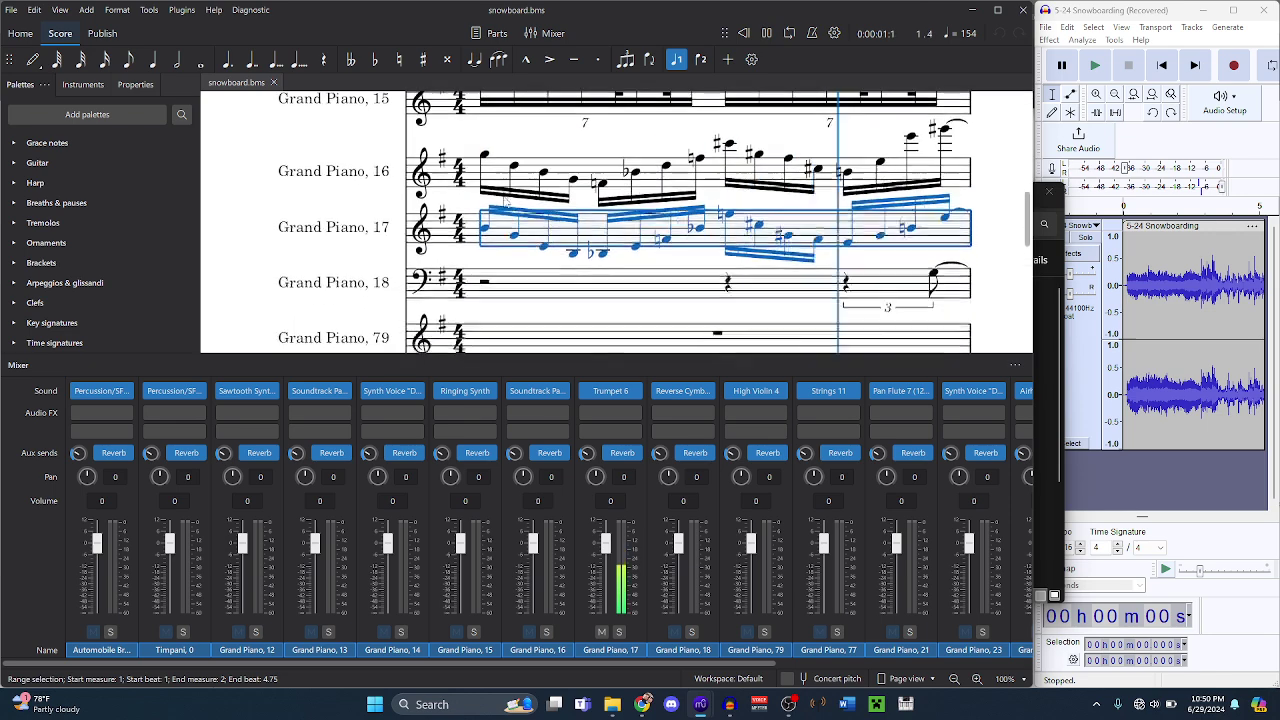
scroll(505, 198, "down", 2)
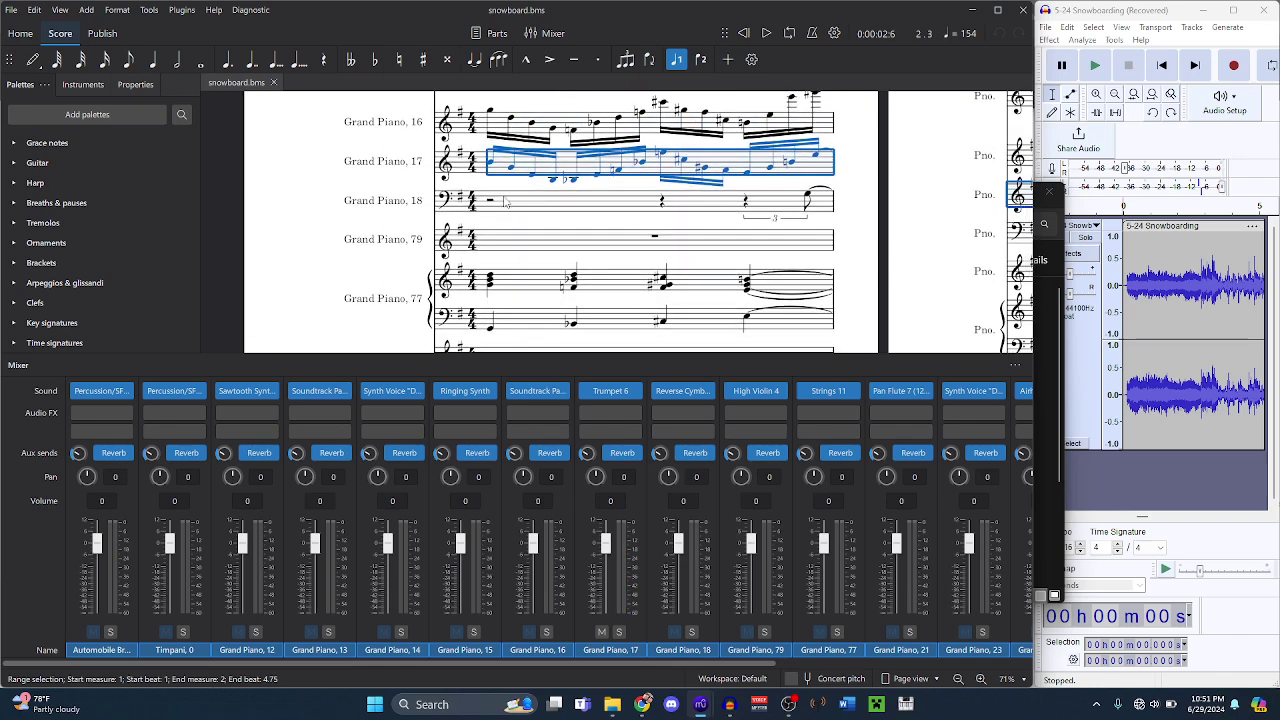
- Paste the Grand Piano, 17 passage into Trumpet in B♭ from measure 1 of 5-24. Snowboarding and clear the extra rests in measure 3
mouse_move(700, 704)
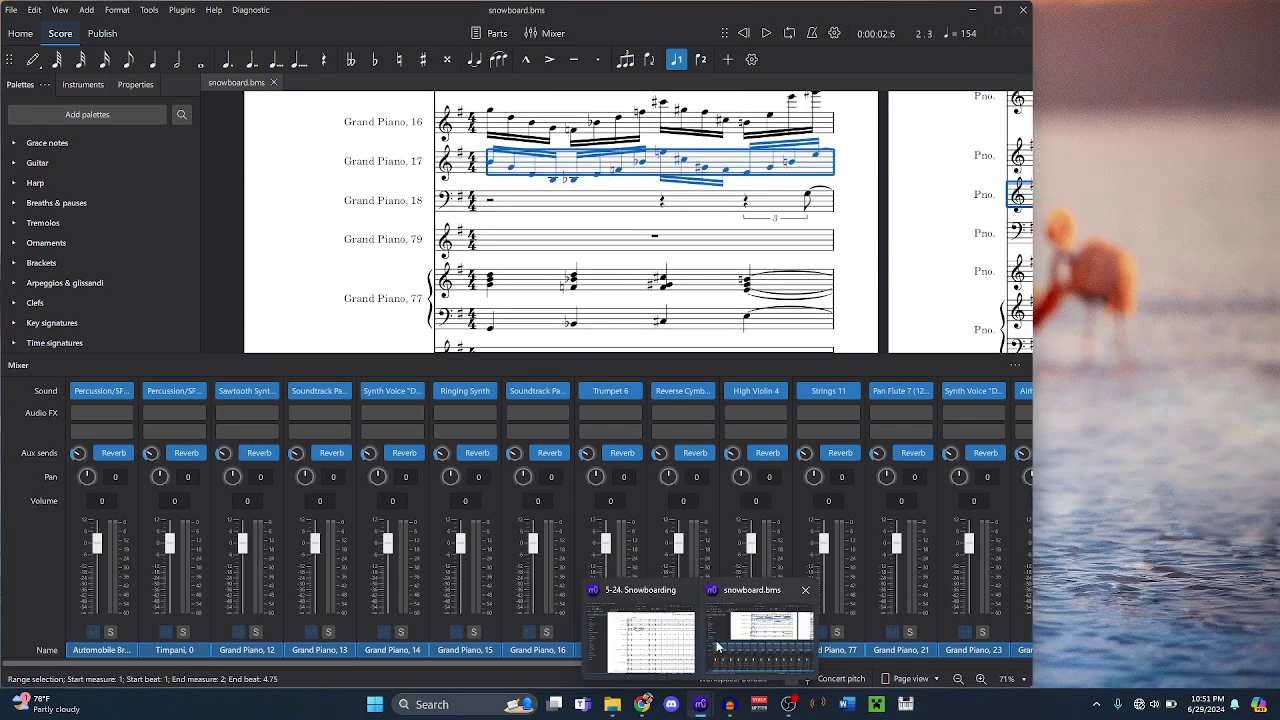
mouse_move(626, 628)
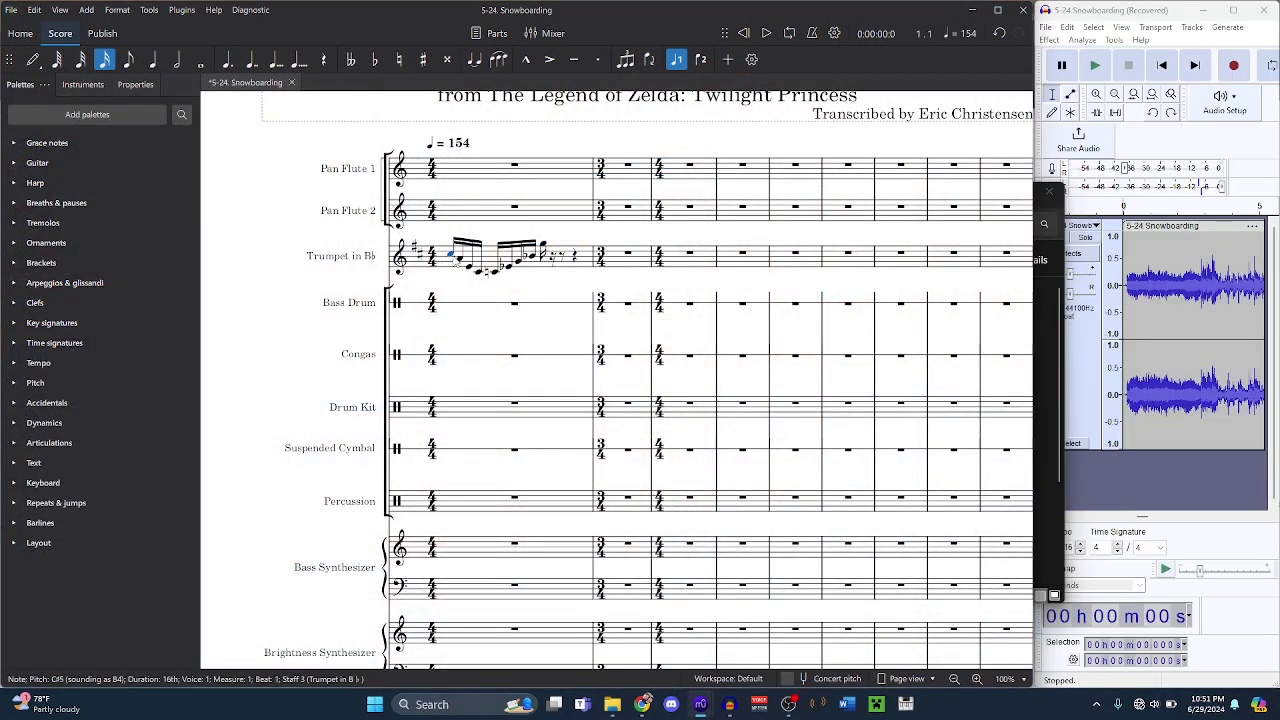
left_click(505, 279, "shift")
key("space")
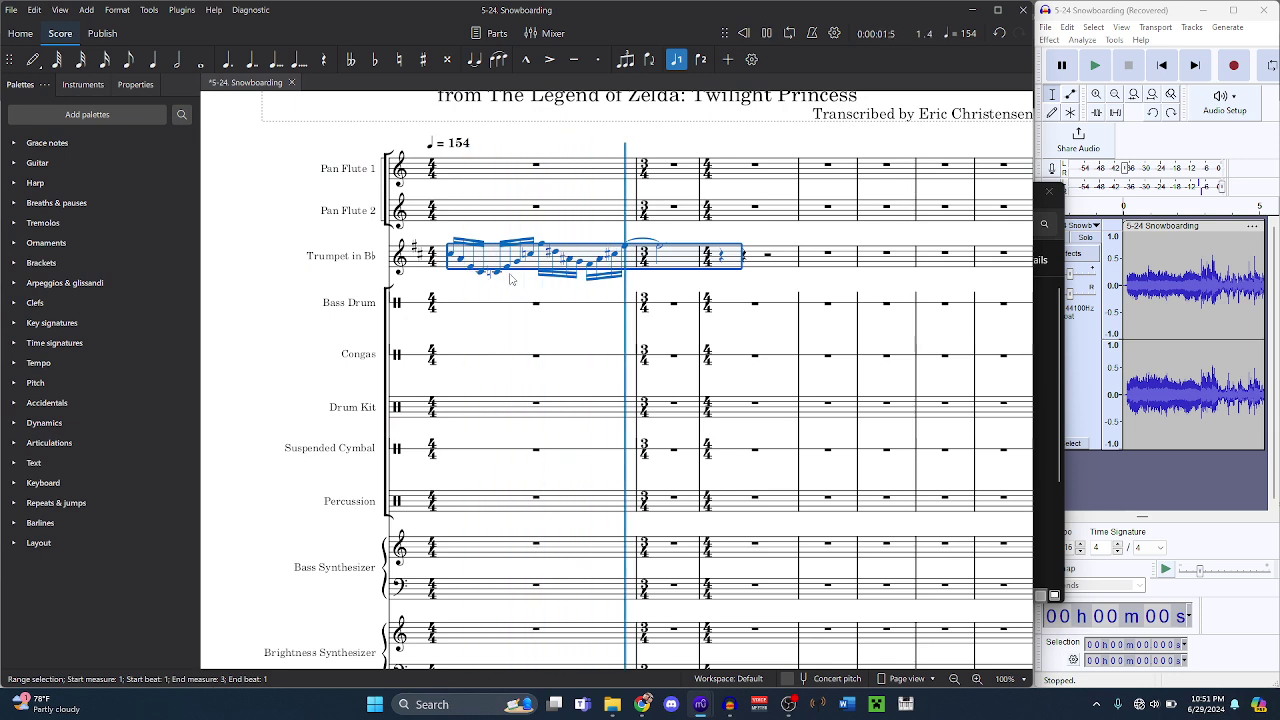
left_click(755, 261)
key("Delete")
key("Escape")
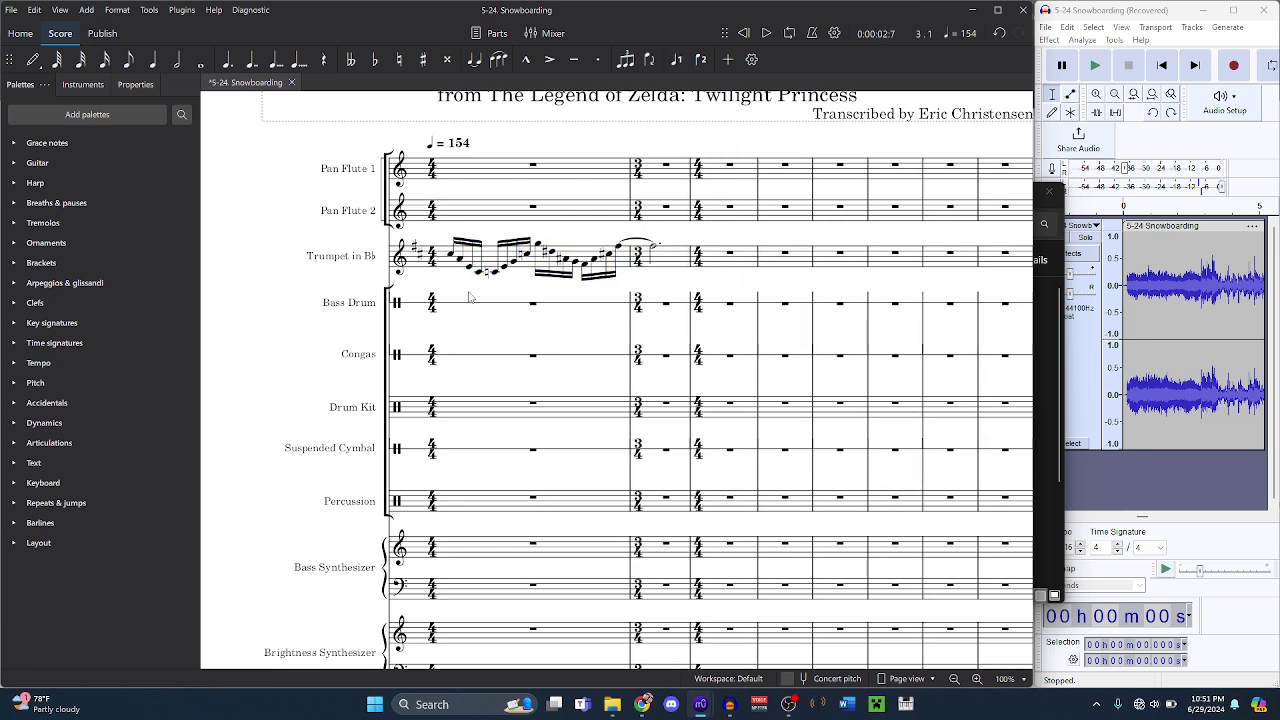
- Set the playback velocity of all notes in the 5-24. Snowboarding score to 64
key("ctrl+a")
left_click(133, 84)
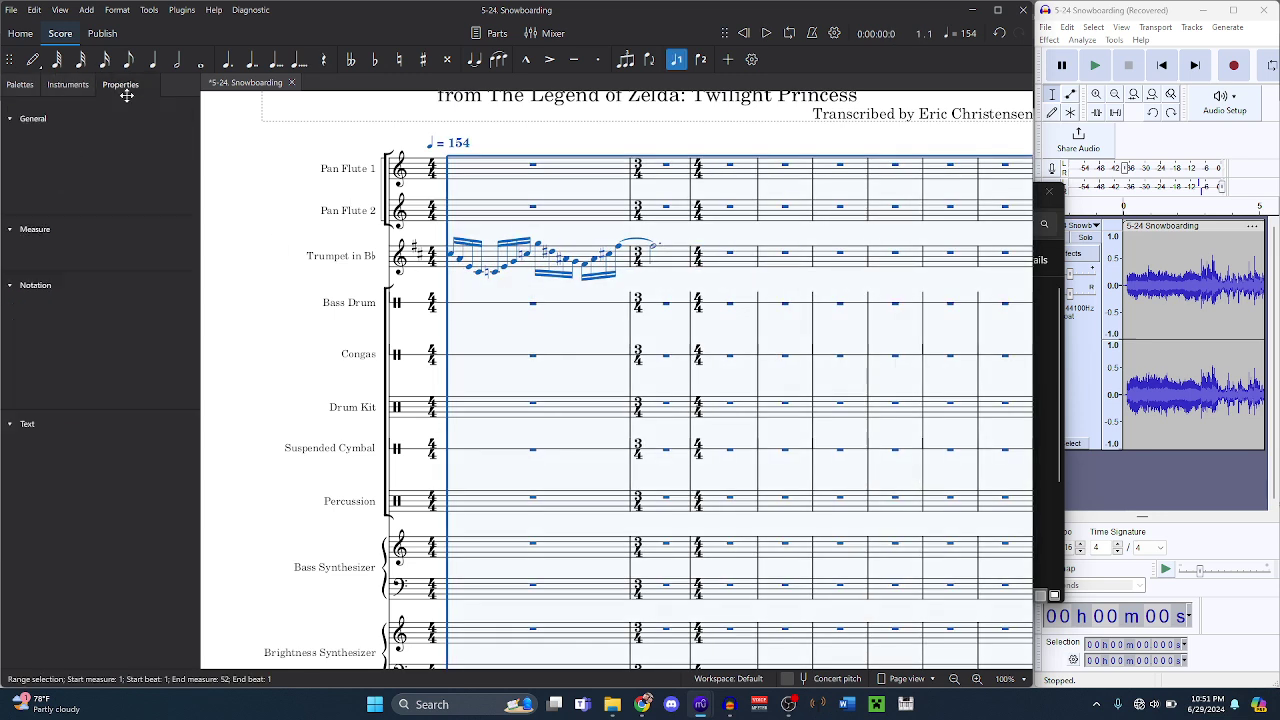
left_click(58, 195)
left_click(64, 270)
type("12")
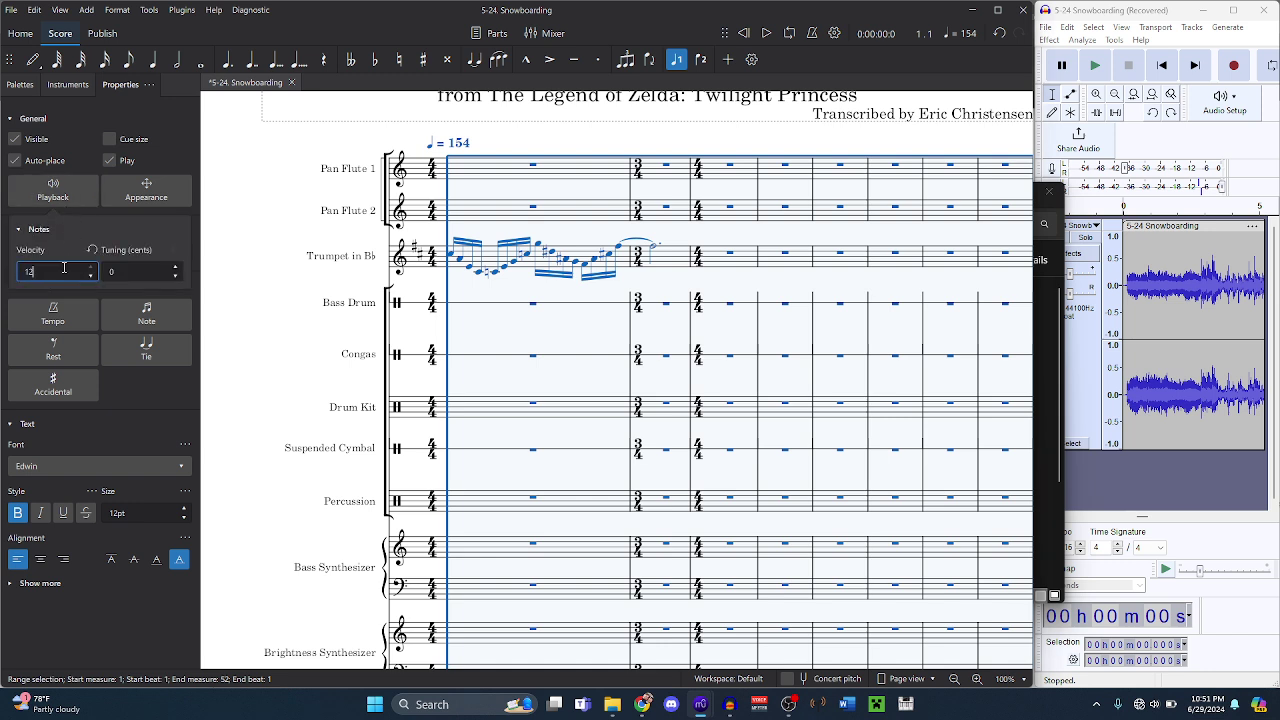
type("64")
key("Return")
left_click(587, 347)
- Switch to snowboard.bms and copy the Grand Piano, 16 part from measure 1 to the end of the score
mouse_move(708, 708)
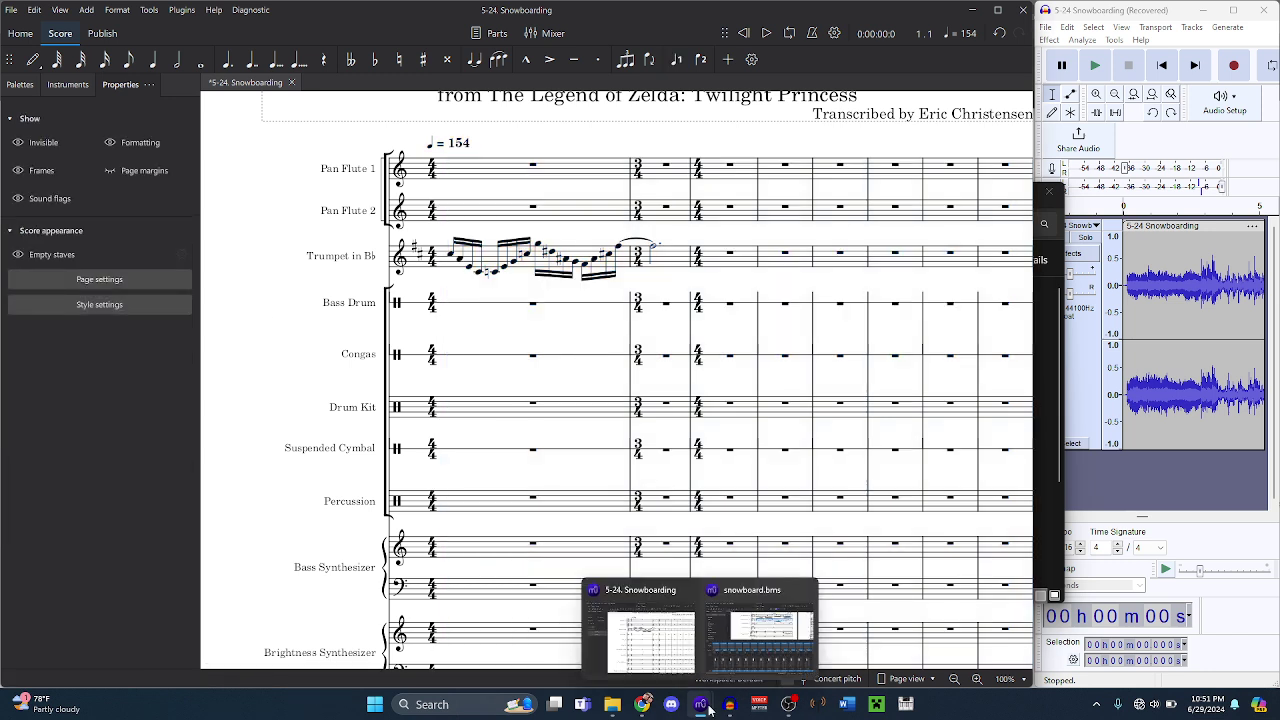
left_click(760, 625)
scroll(545, 203, "up", 1)
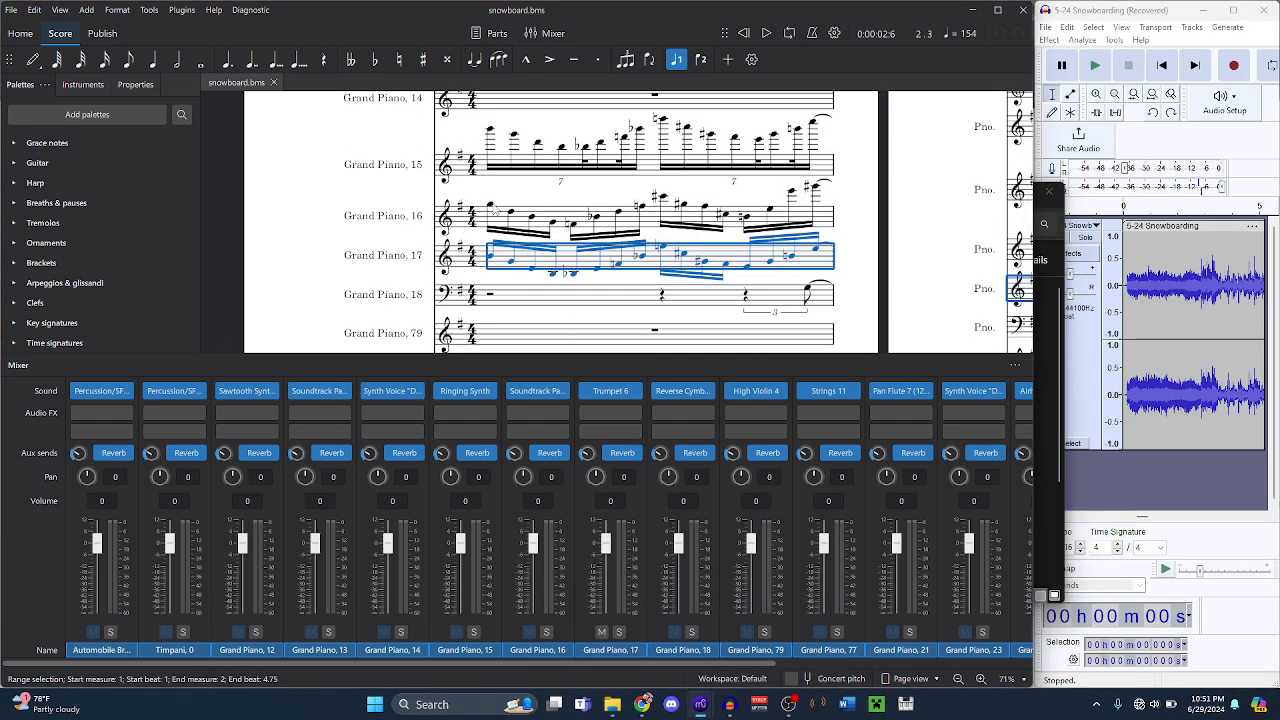
left_click(492, 206)
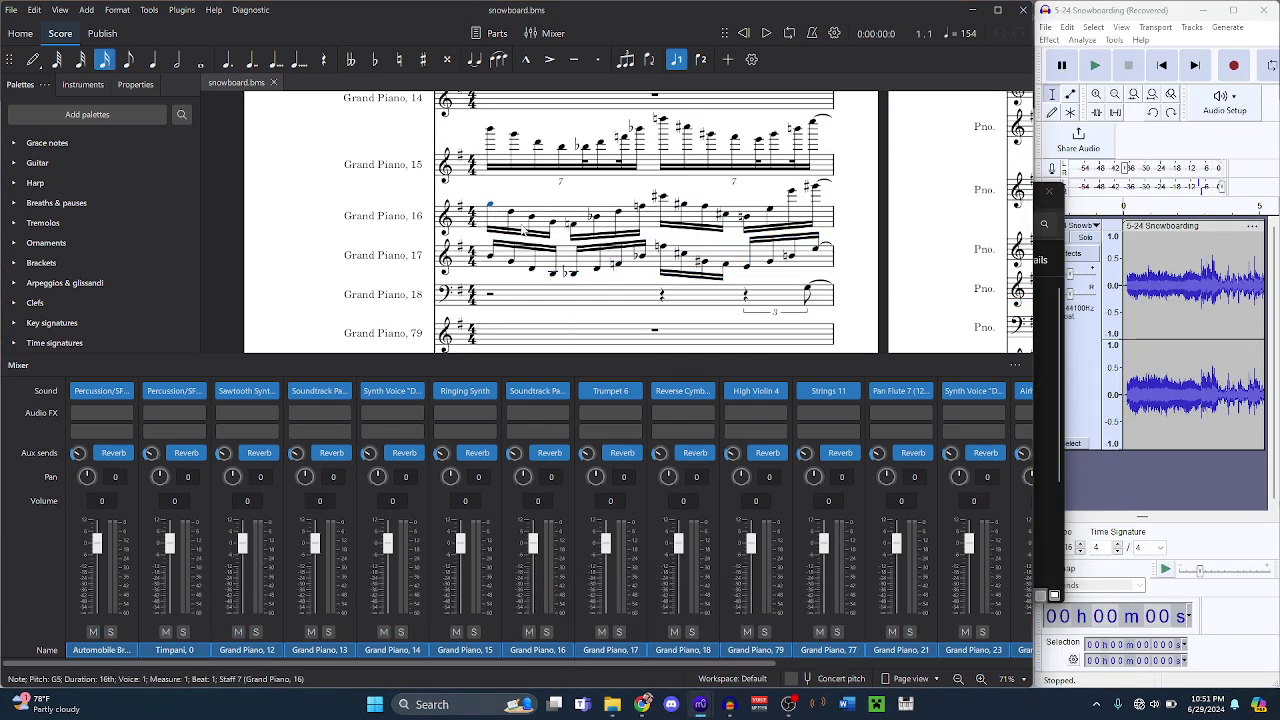
key("ctrl+shift+End")
- Try to paste the Grand Piano, 16 part into the Soundtrack Synthesizer treble staff from measure 1 of 5-24. Snowboarding
mouse_move(700, 704)
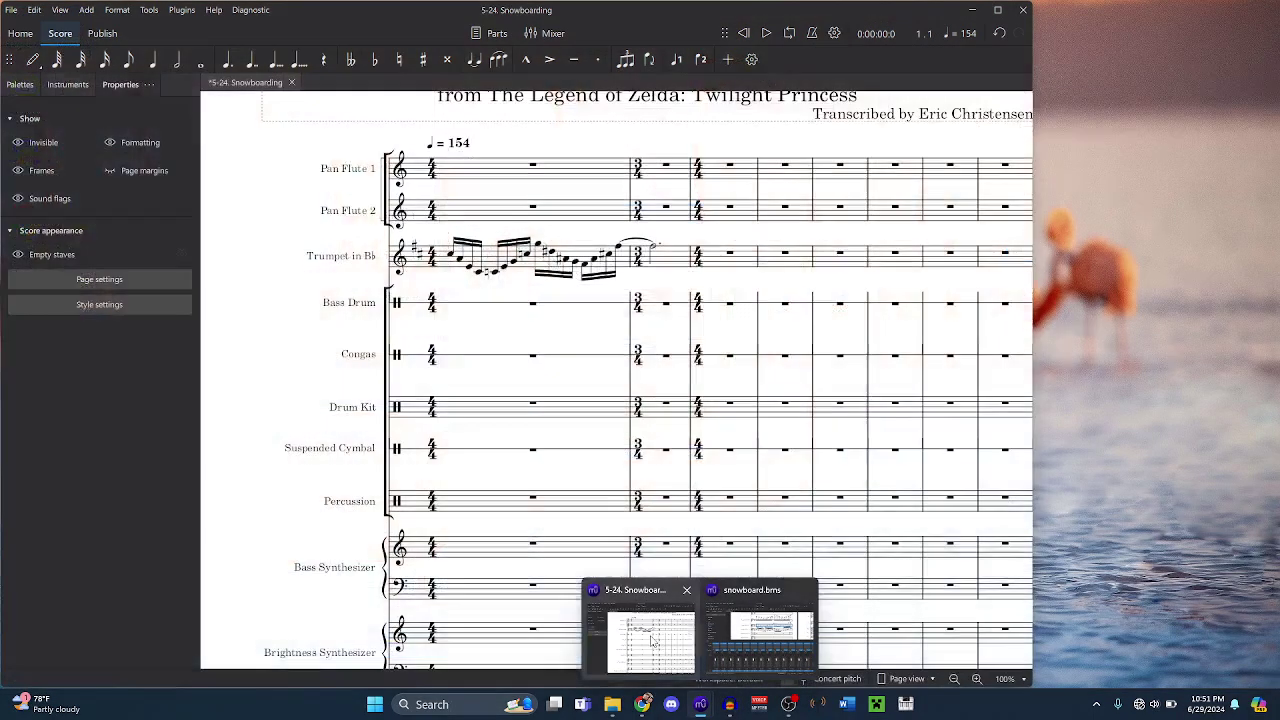
left_click(650, 640)
scroll(484, 444, "down", 4)
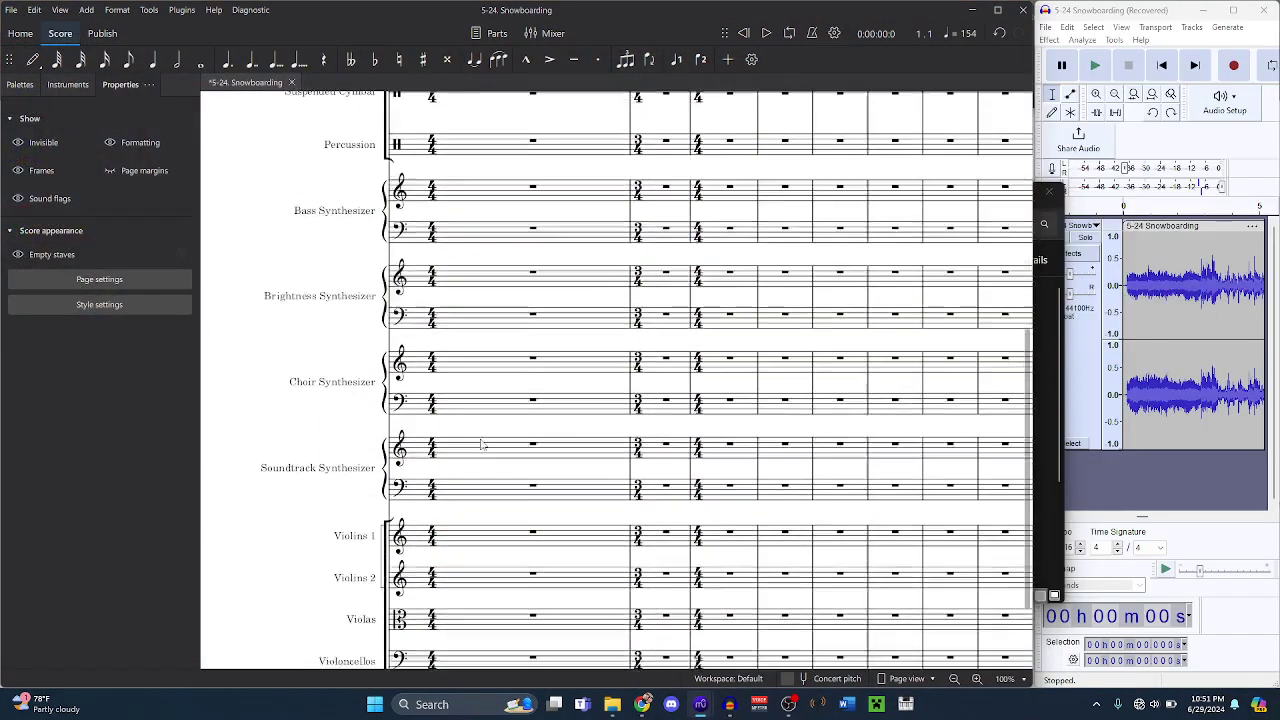
left_click(531, 355)
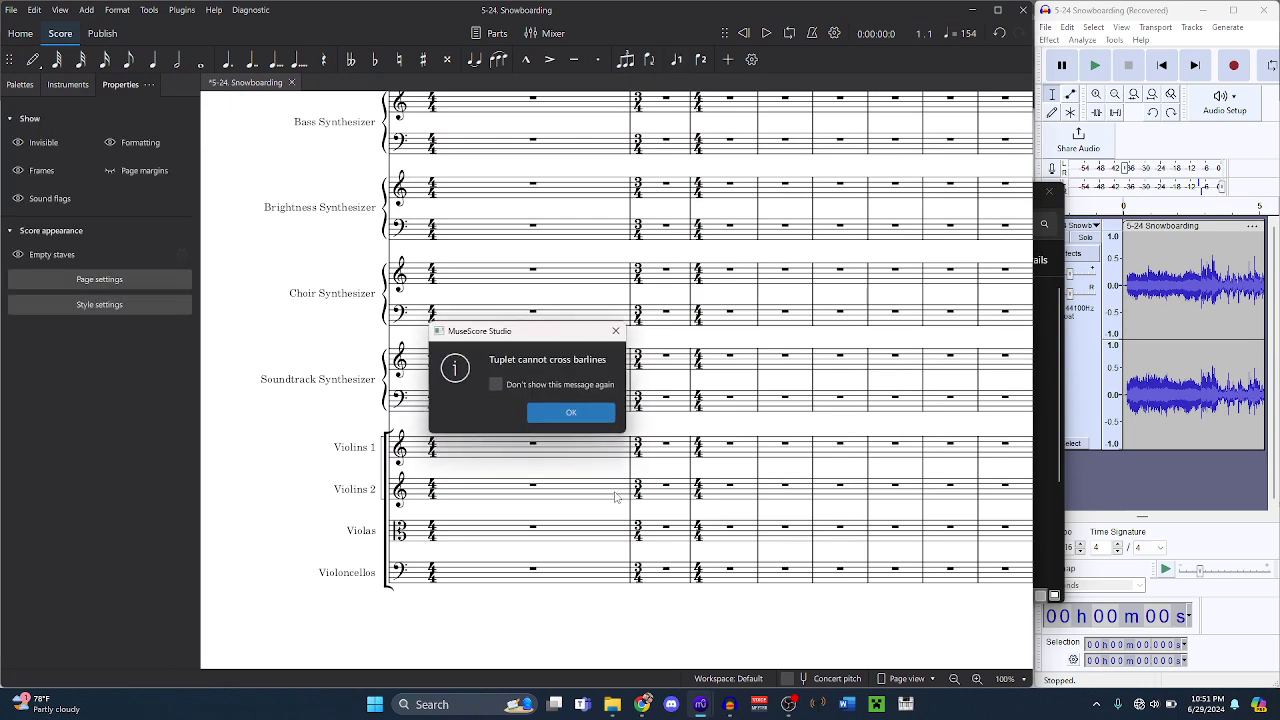
left_click(582, 416)
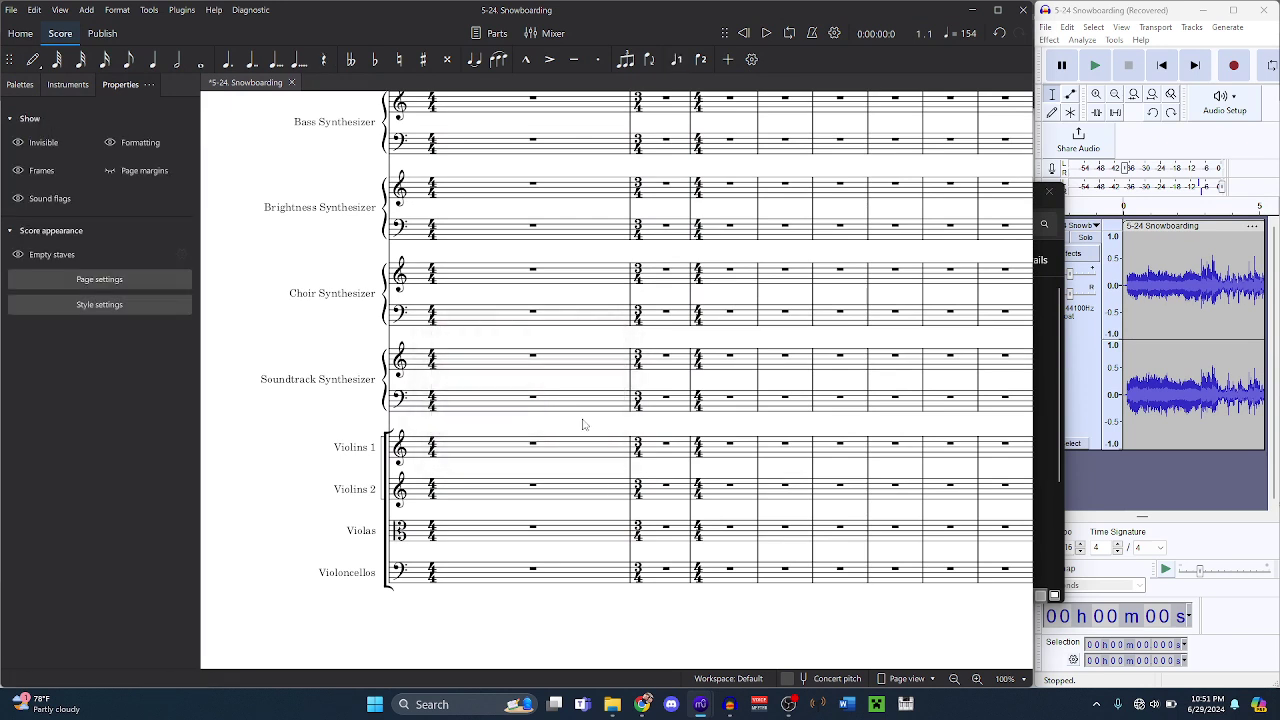
left_click(532, 356)
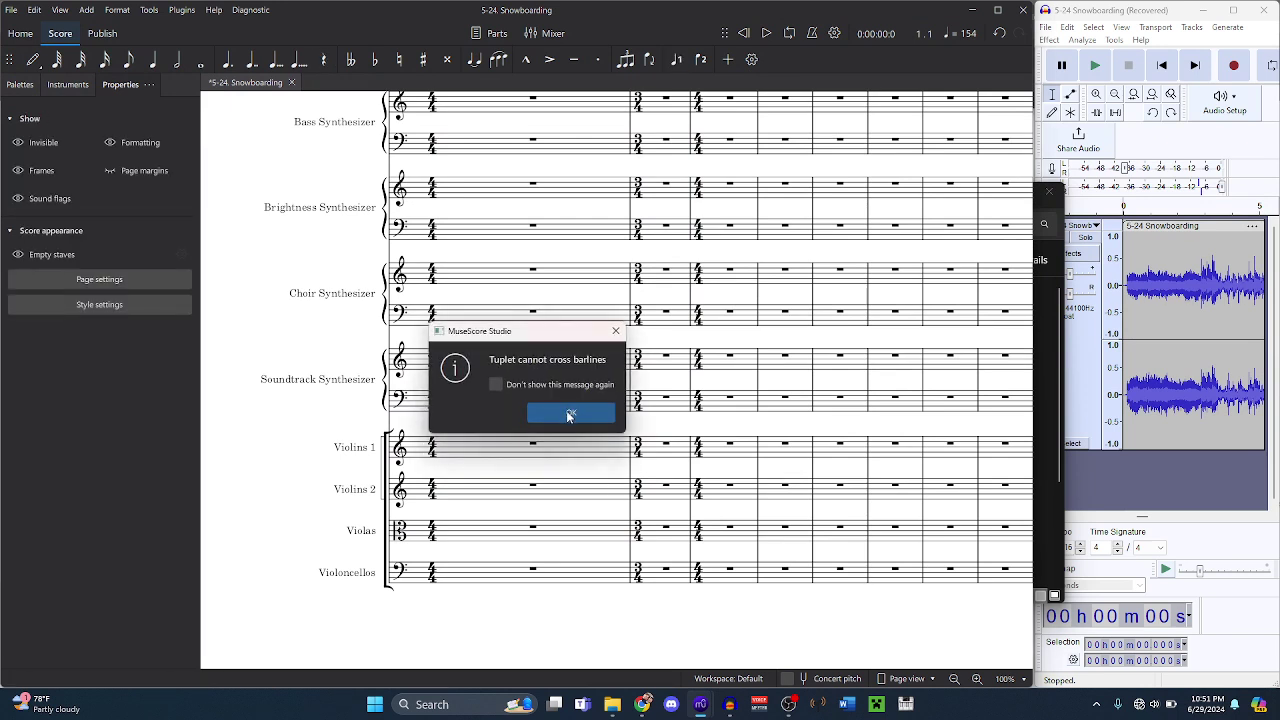
left_click(571, 410)
- Return to snowboard.bms and examine the Grand Piano, 16 notes one by one from measure 1 to the end of measure 2
mouse_move(709, 711)
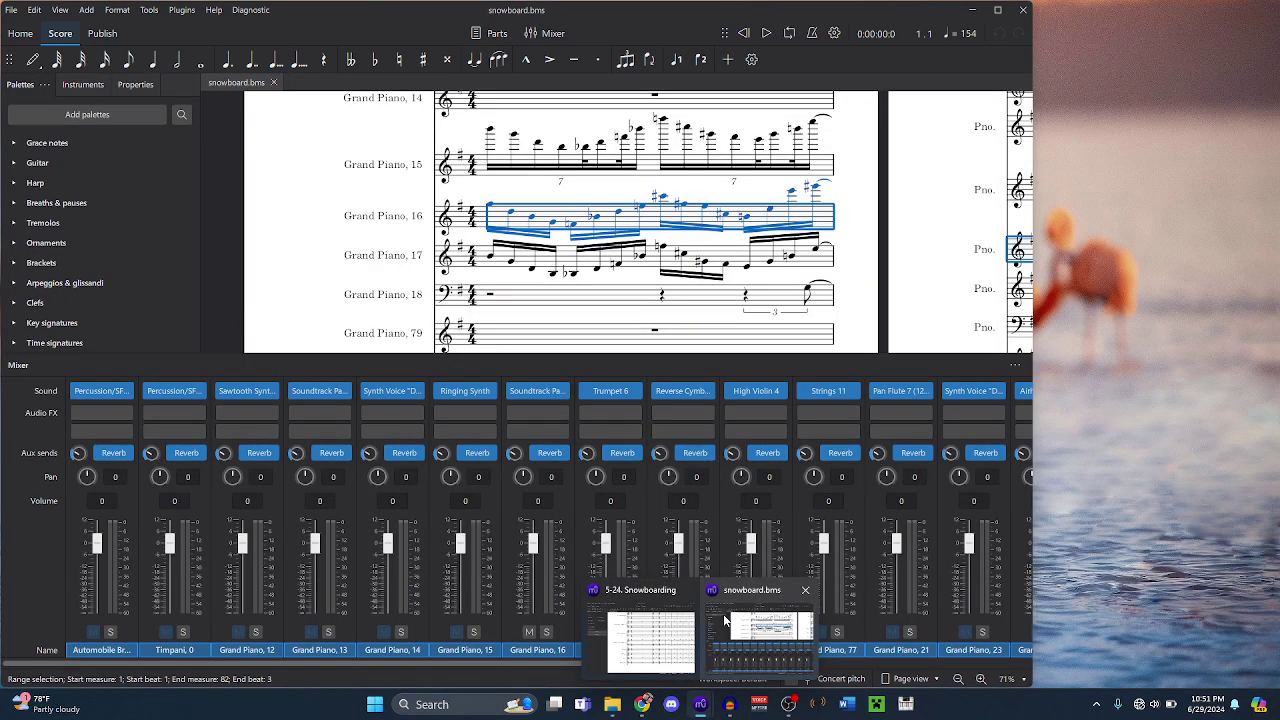
left_click(760, 628)
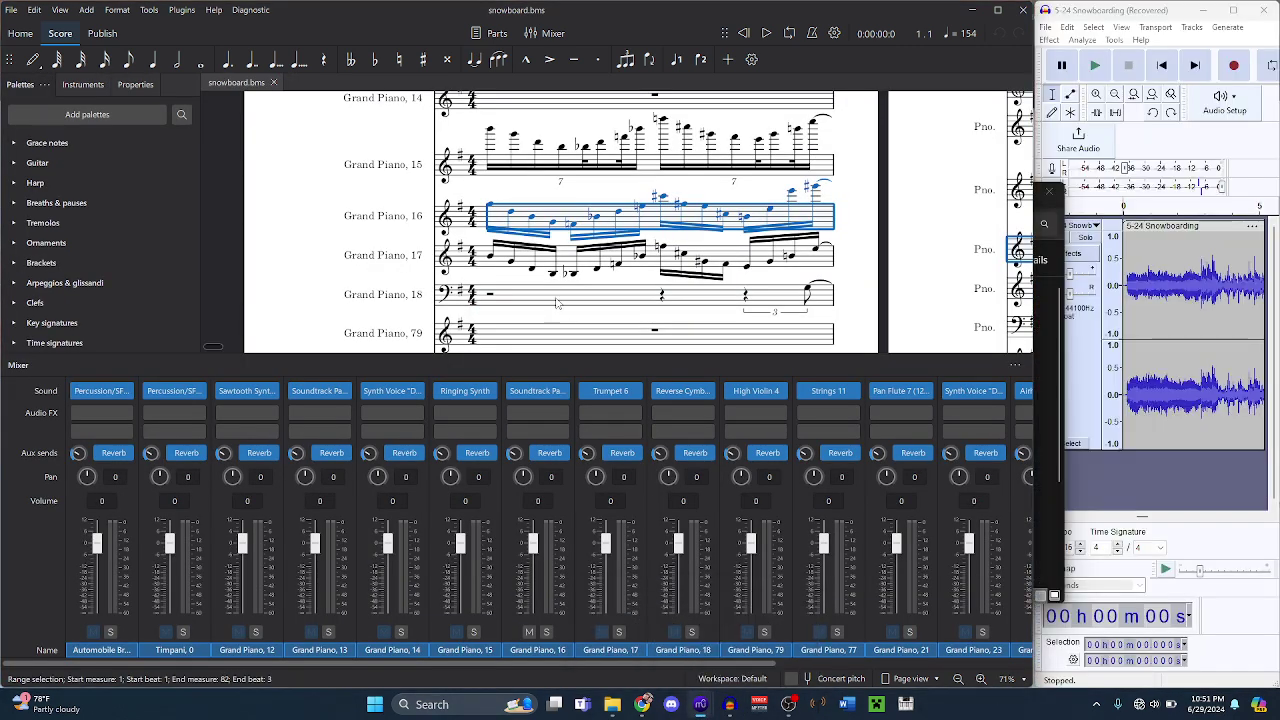
left_click(490, 207)
key("Right")
key("Right")
key("Right")
key("Right")
key("Right")
key("Right")
key("Right")
key("Right")
key("Right")
key("Right")
key("Right")
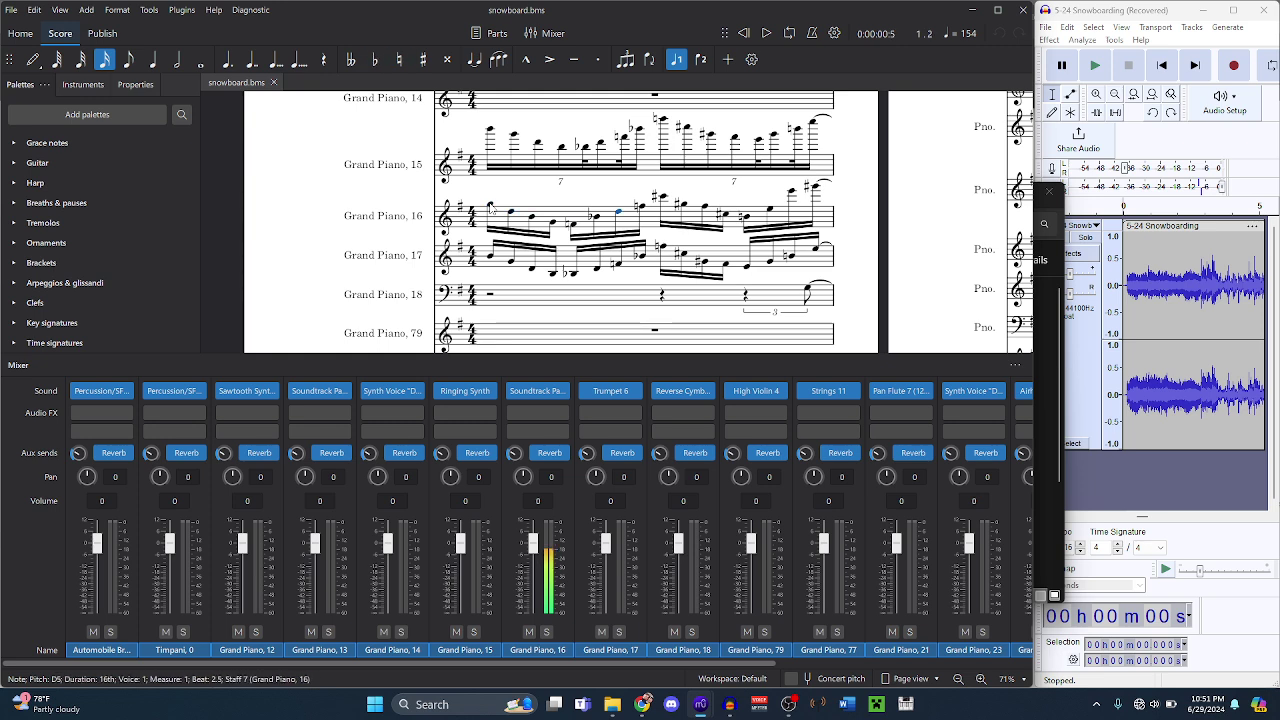
key("Right")
key("Right")
key("Right")
key("Right")
key("Right")
key("Right")
key("Right")
key("Right")
key("Right")
key("Right")
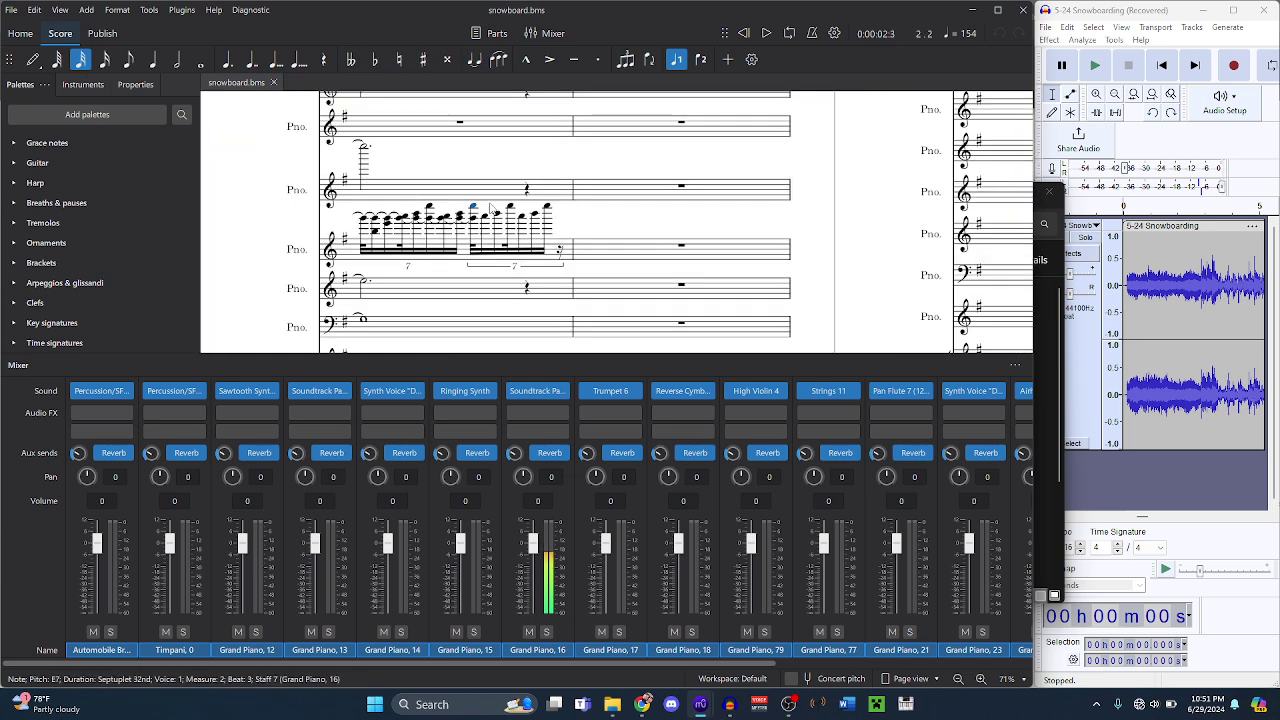
key("Right")
key("Right")
key("Right")
key("Right")
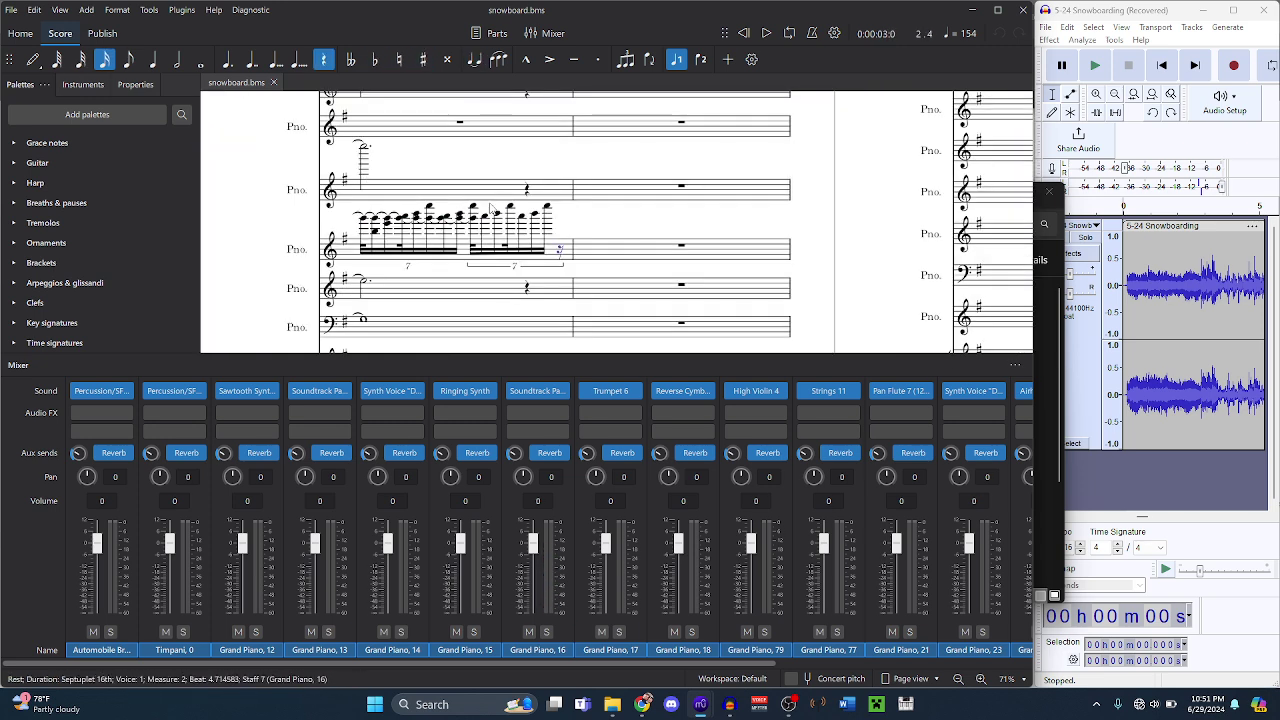
key("Right")
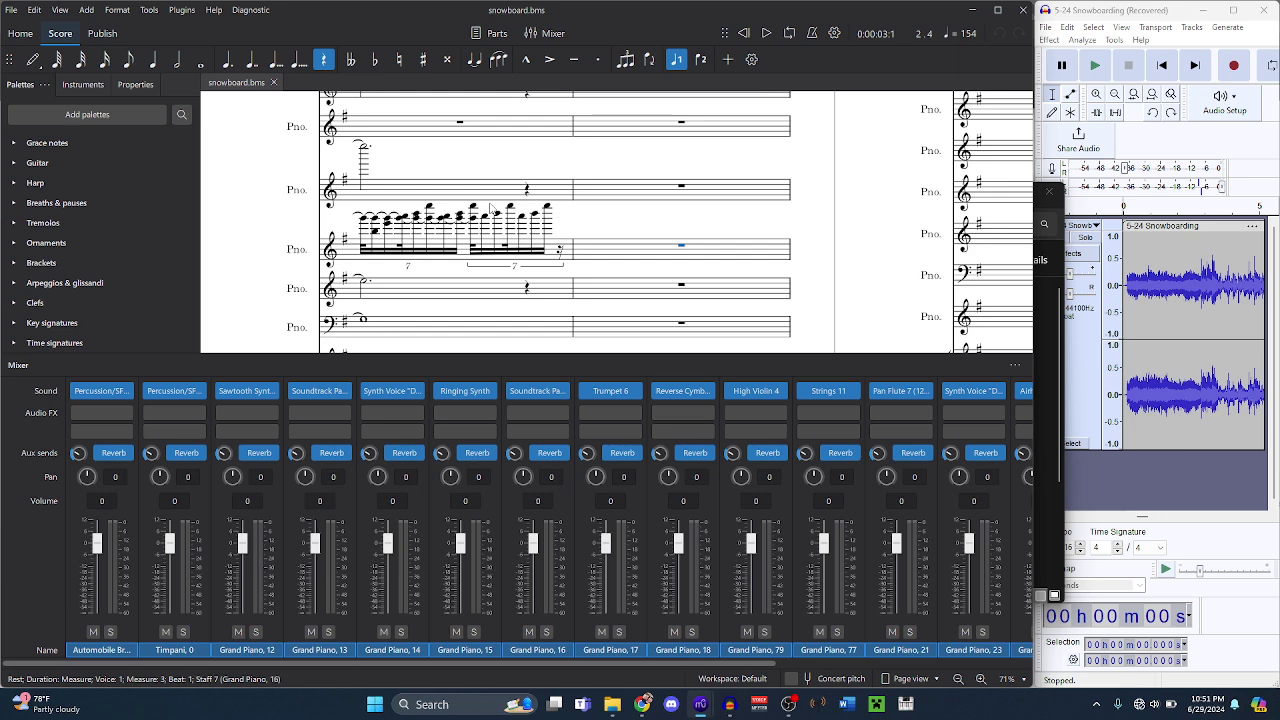
- Examine the tied notes and first septuplet in measure 2 of Grand Piano, 16 and play the measure back
scroll(490, 207, "up", 4)
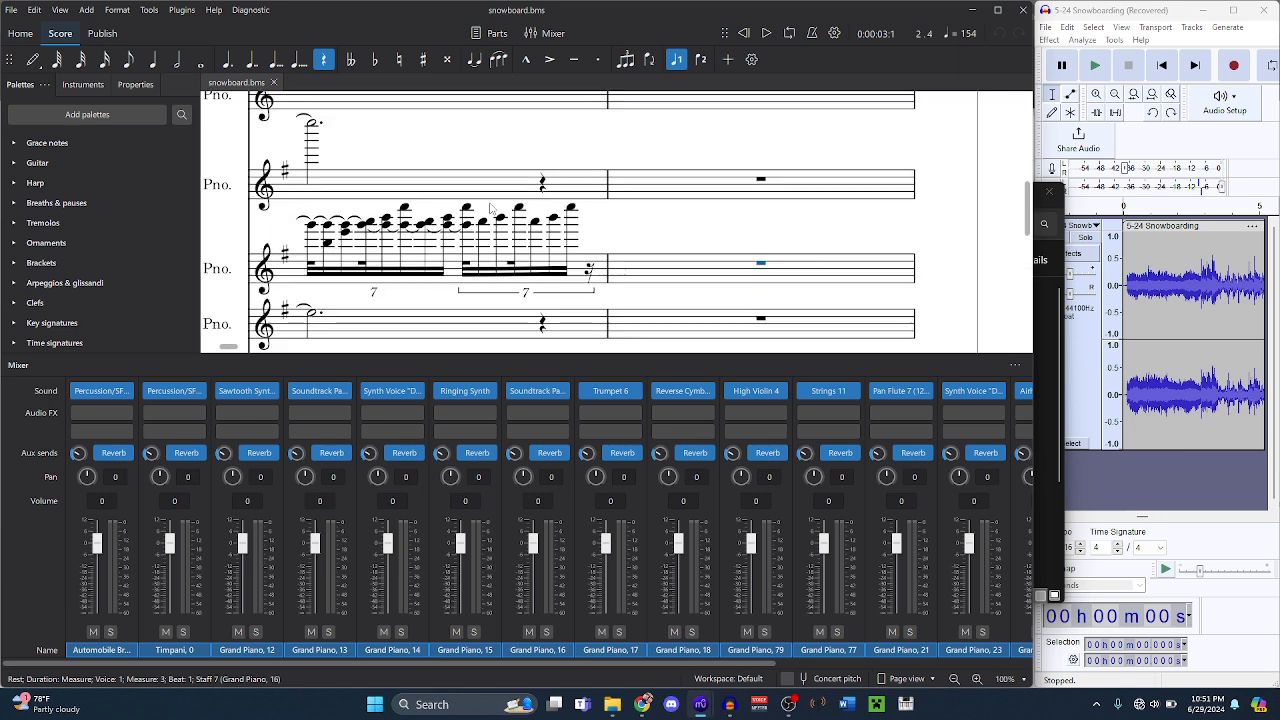
scroll(440, 278, "left", 2)
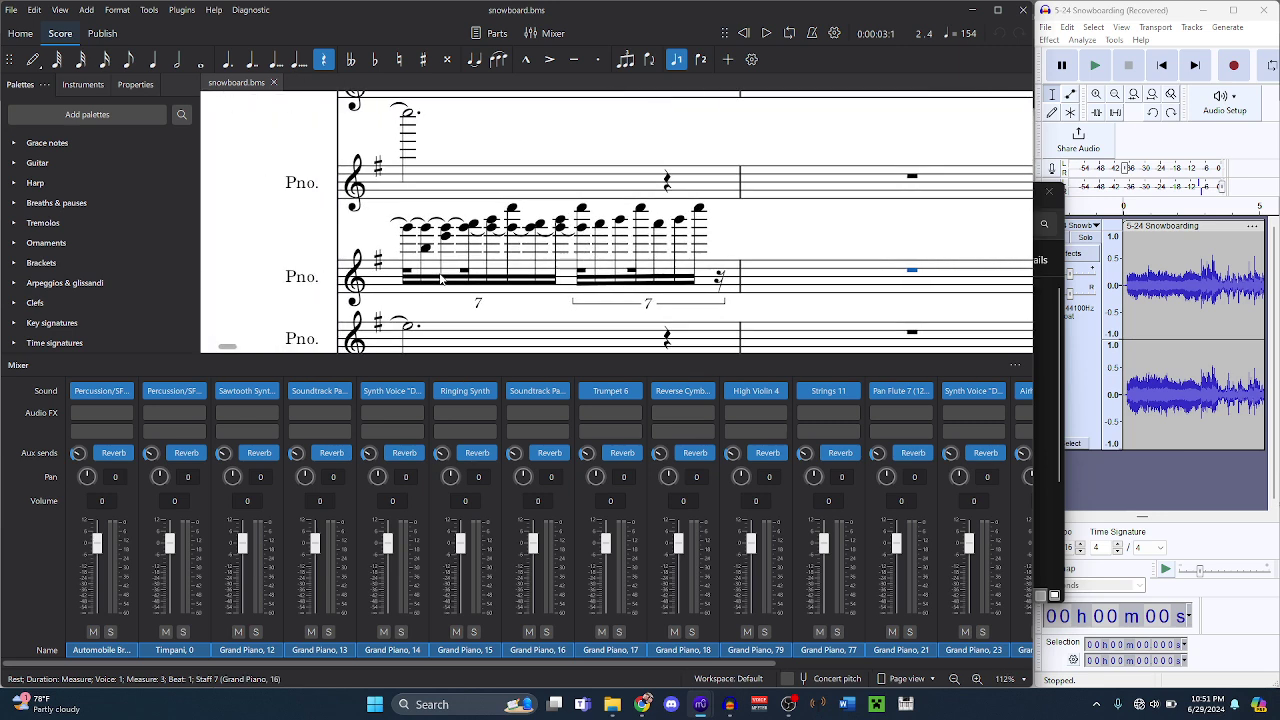
key("ctrl+Left")
key("Right")
key("Right")
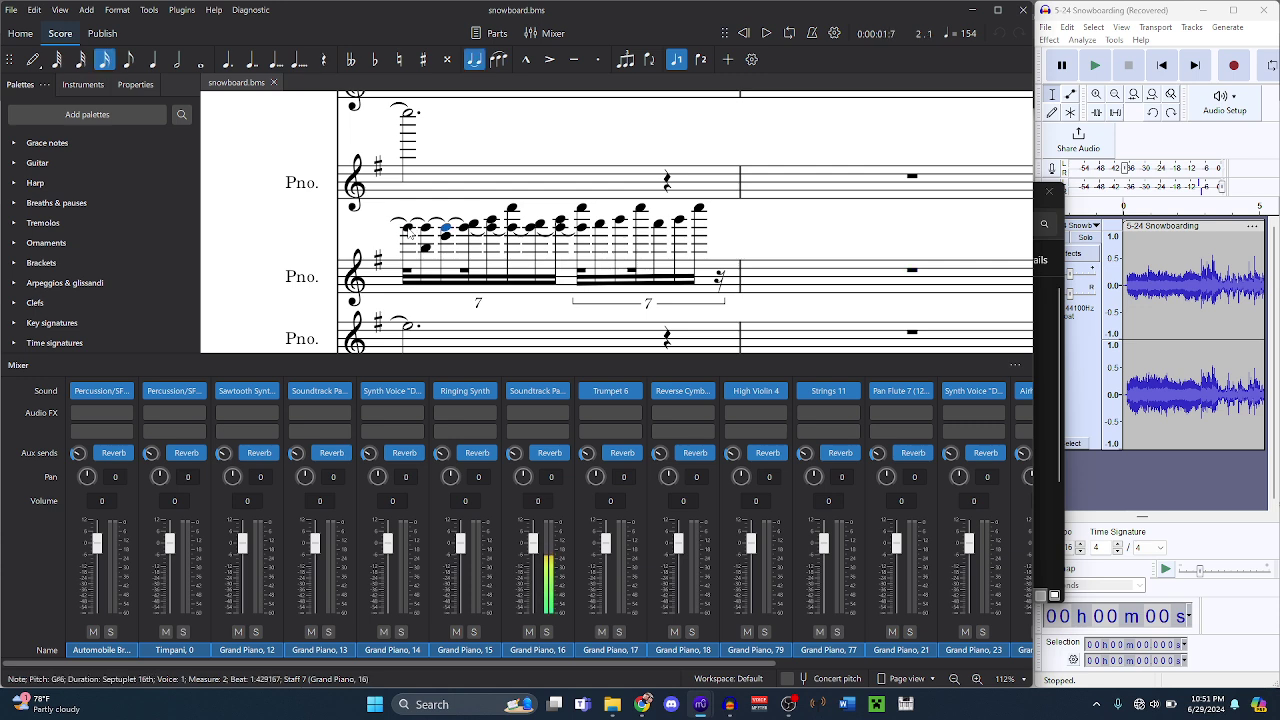
key("Right")
key("Right")
key("Right")
key("Right")
key("Right")
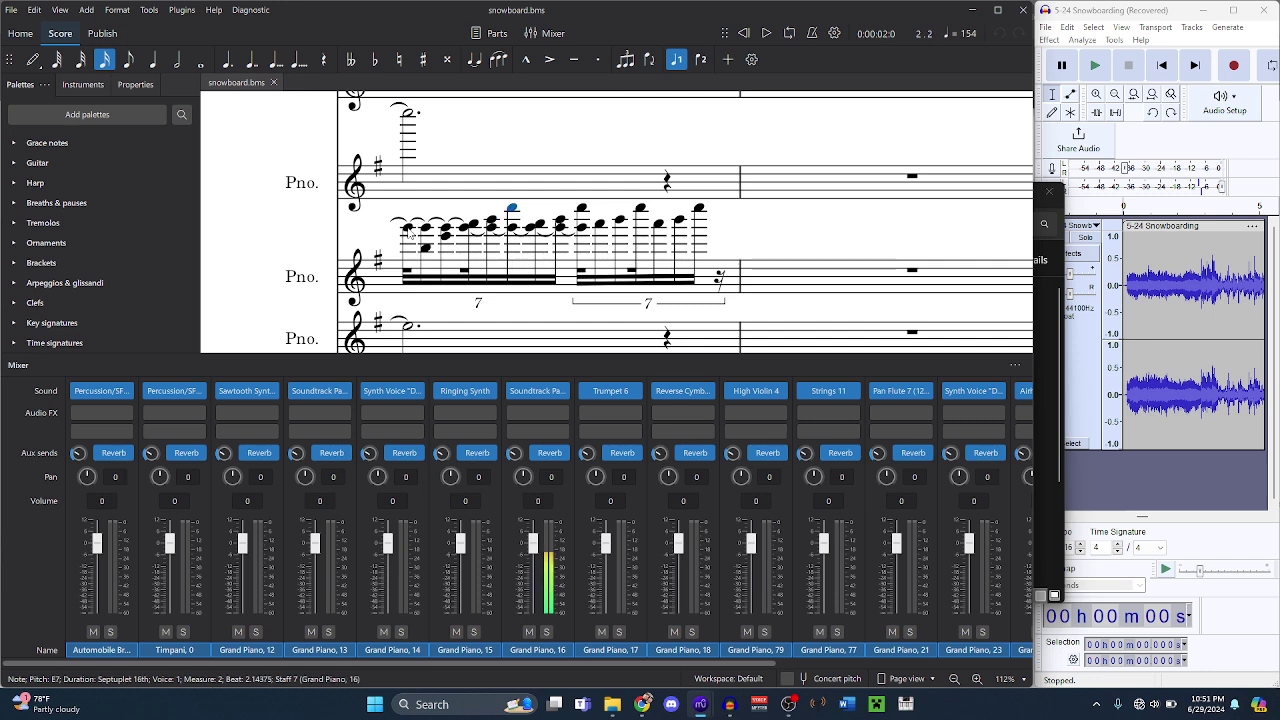
key("Right")
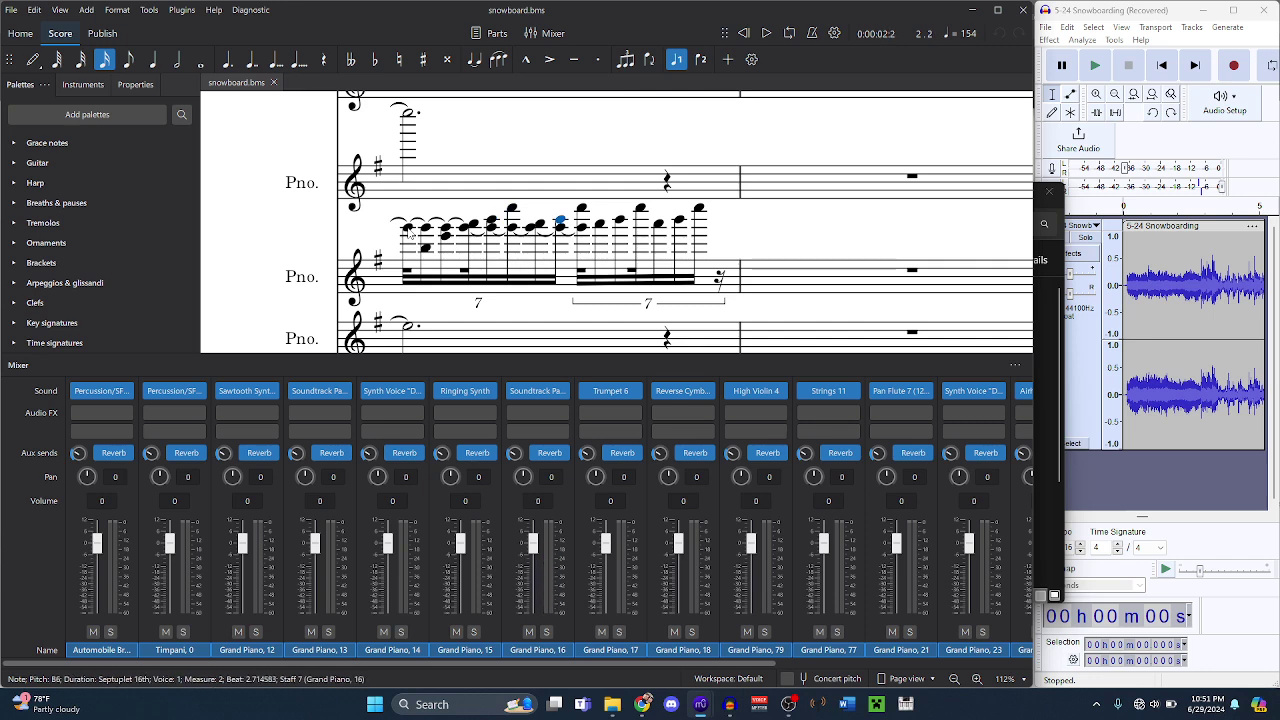
left_click(431, 278)
key("space")
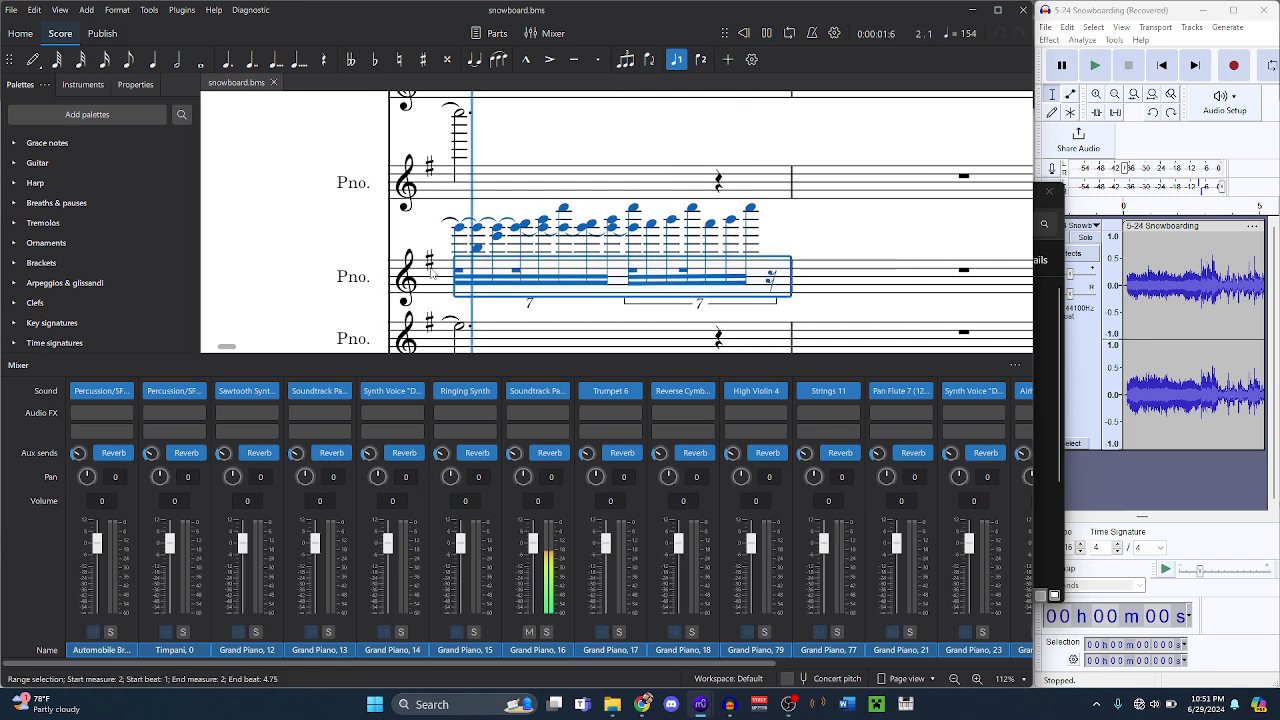
- Compare the beat 4 notes of measure 2 in Grand Piano, 13 with those in Grand Piano, 16
scroll(523, 230, "up", 3)
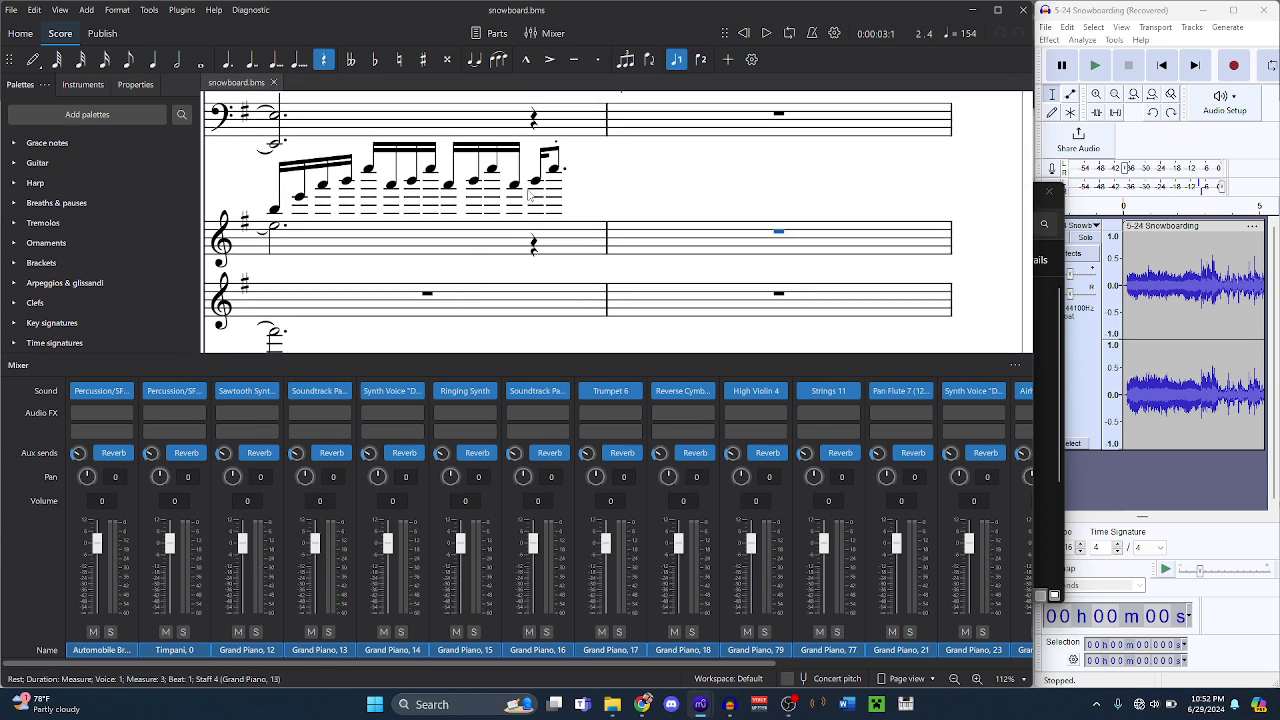
left_click(535, 188)
scroll(535, 188, "down", 2)
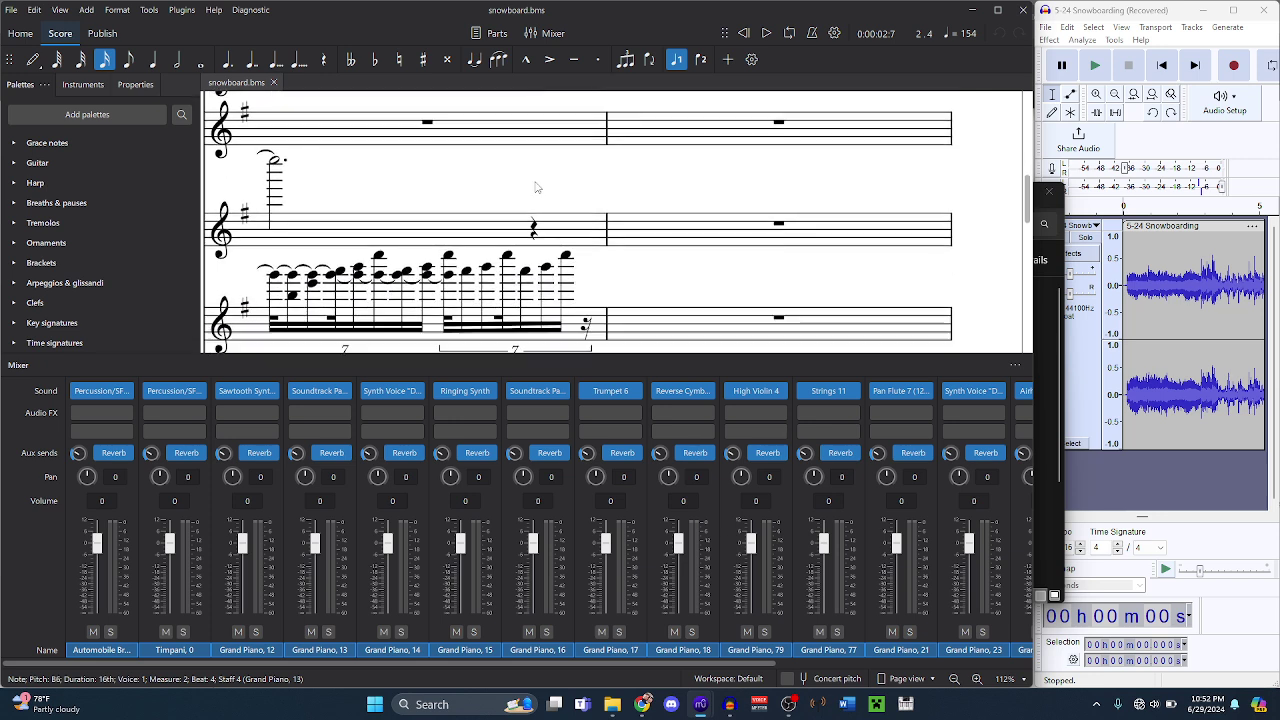
left_click(545, 261)
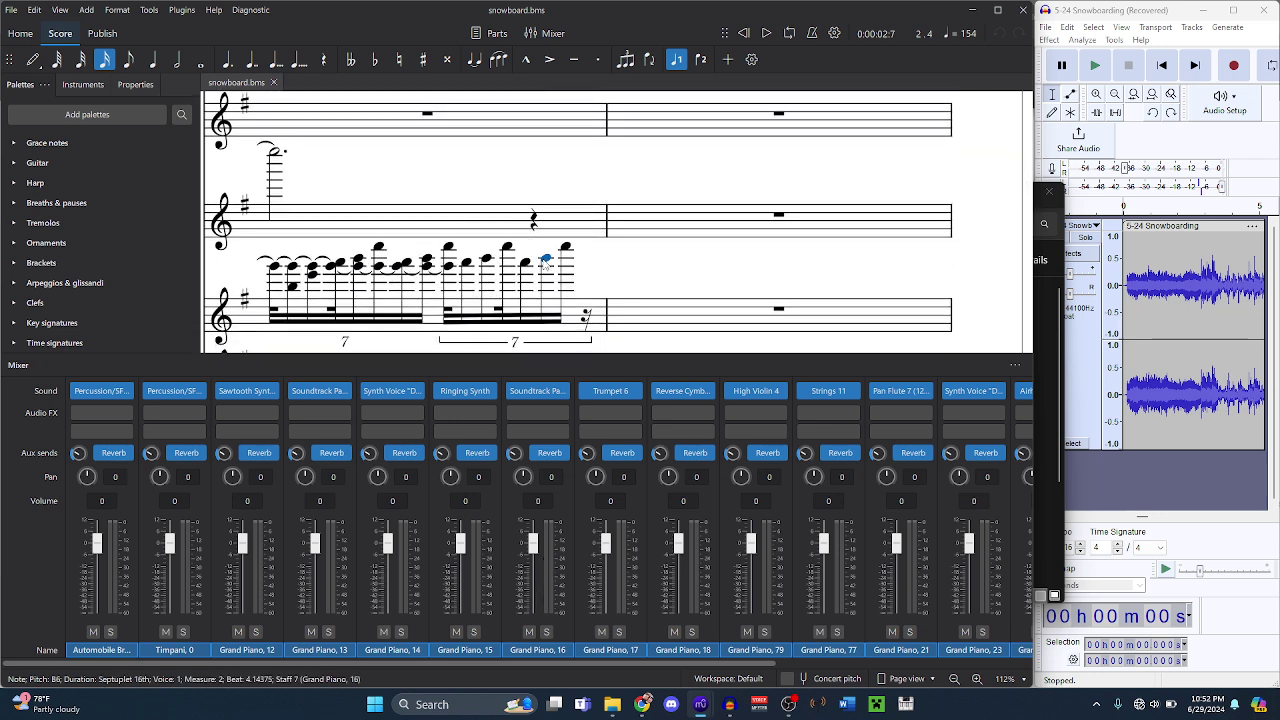
scroll(545, 261, "up", 3)
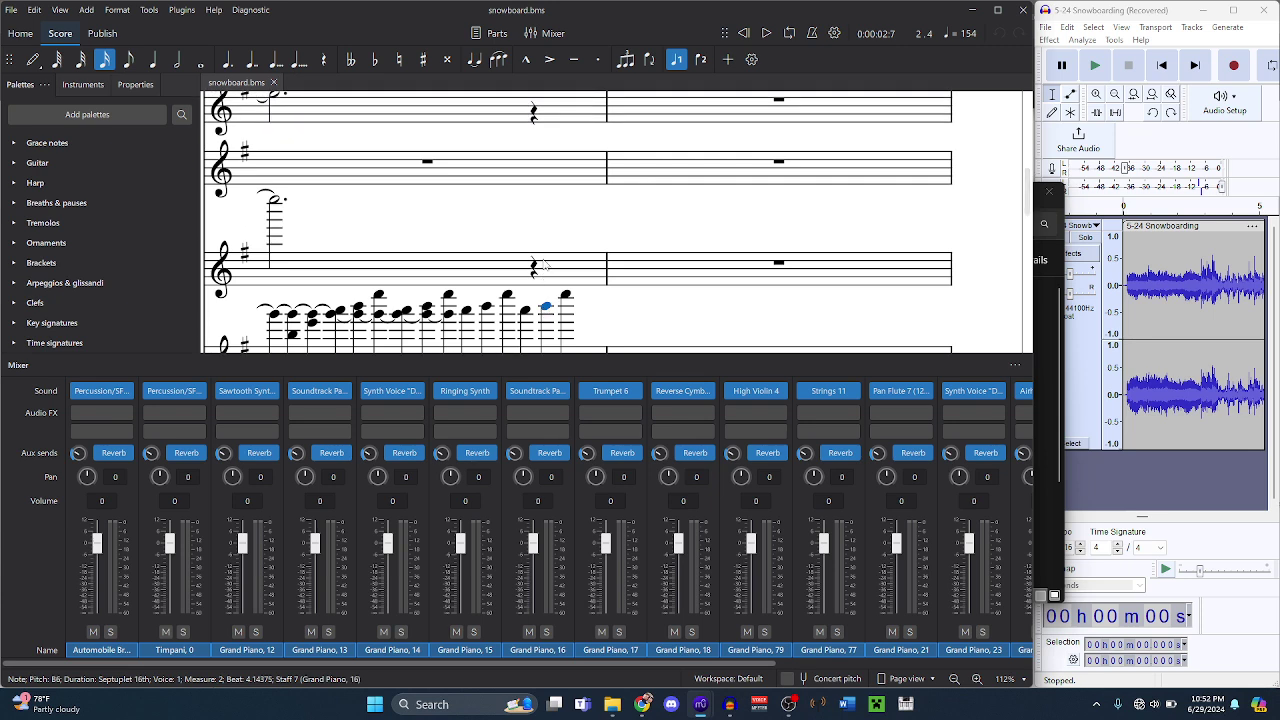
scroll(545, 263, "down", 1)
scroll(545, 263, "left", 3)
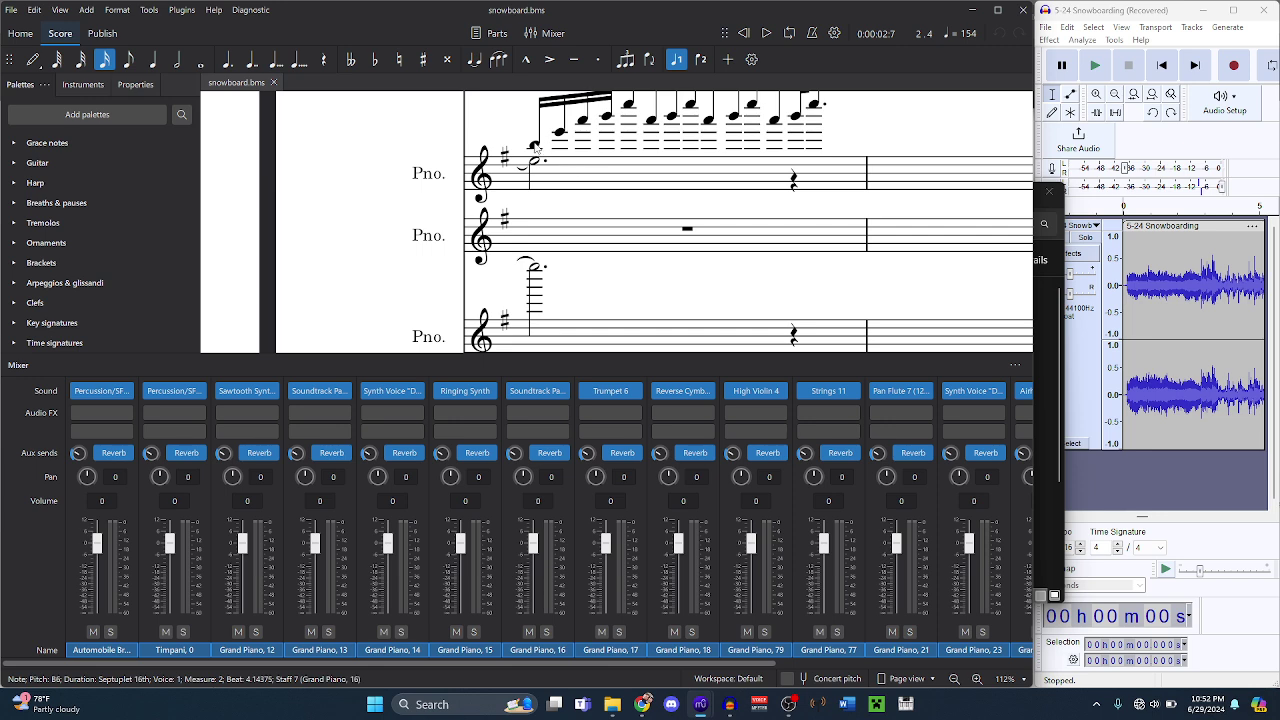
- Check the measure 2 septuplets of Grand Piano, 16 note by note against the sixteenth-note run in Grand Piano, 13
left_click(537, 147)
left_click(560, 155)
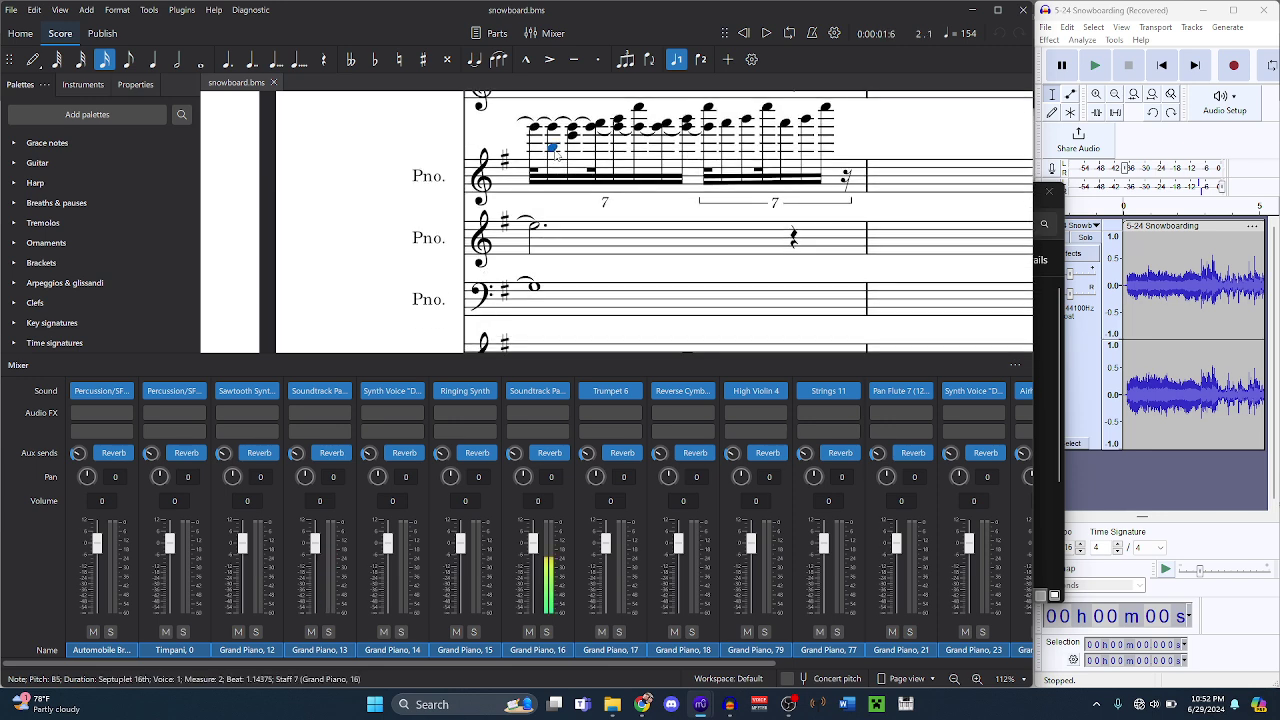
left_click(597, 162)
key("alt+Up")
key("Right")
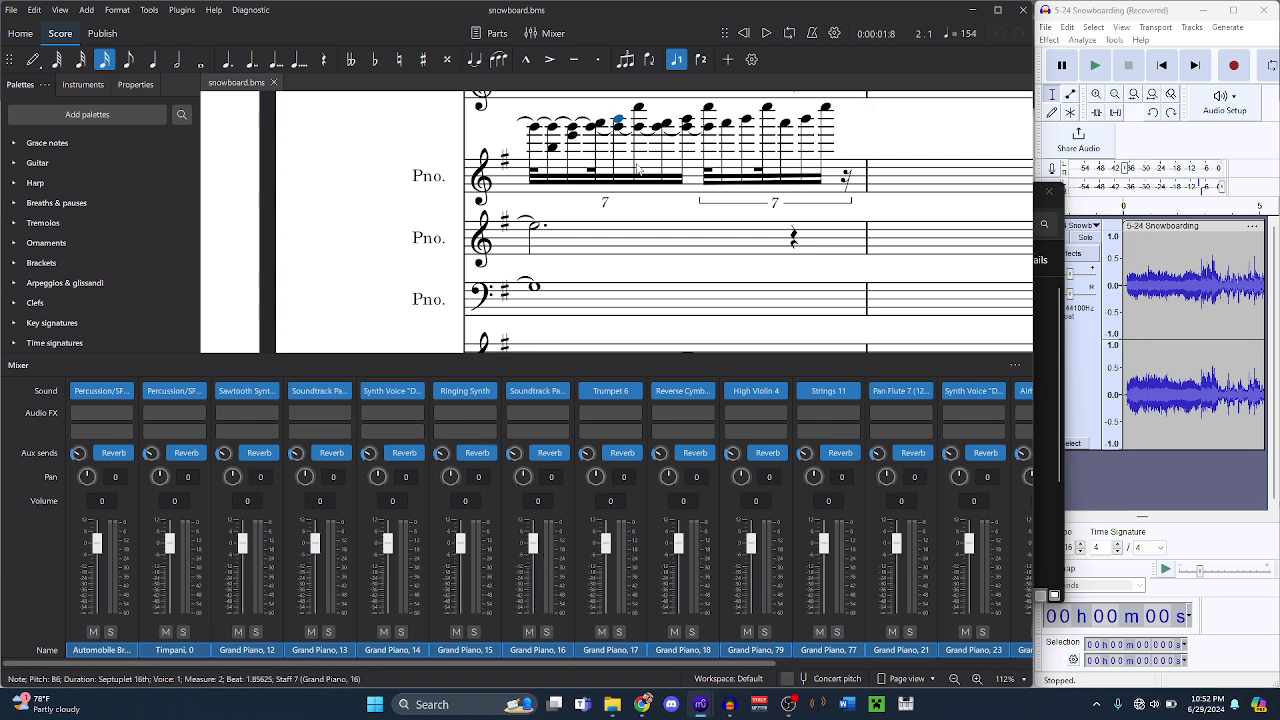
key("Right")
scroll(637, 169, "up", 1)
scroll(637, 169, "up", 1)
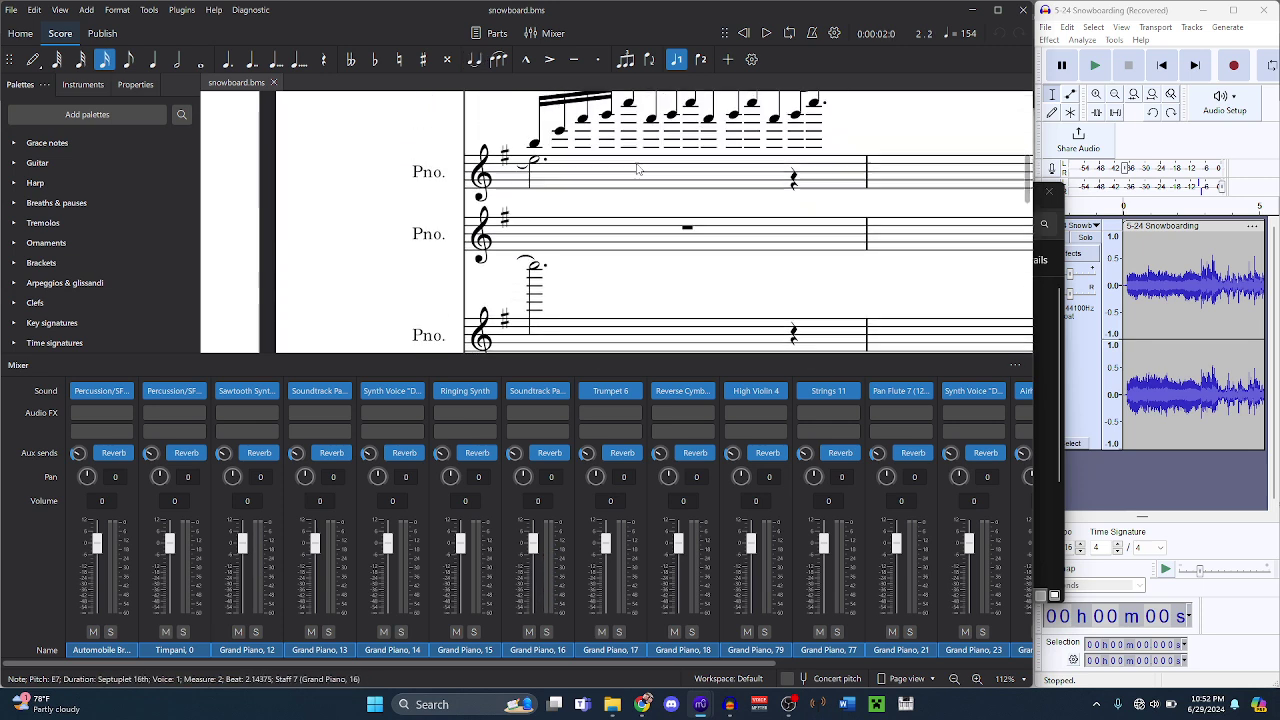
key("Right")
key("Right")
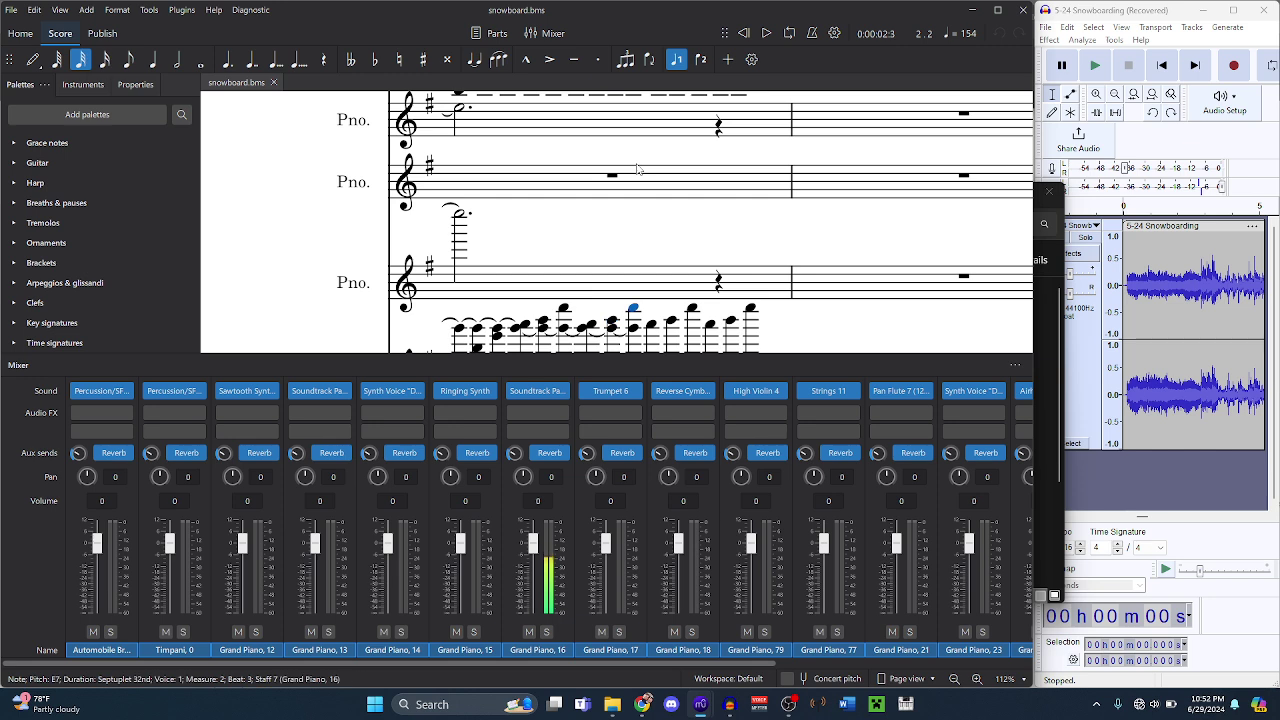
key("Right")
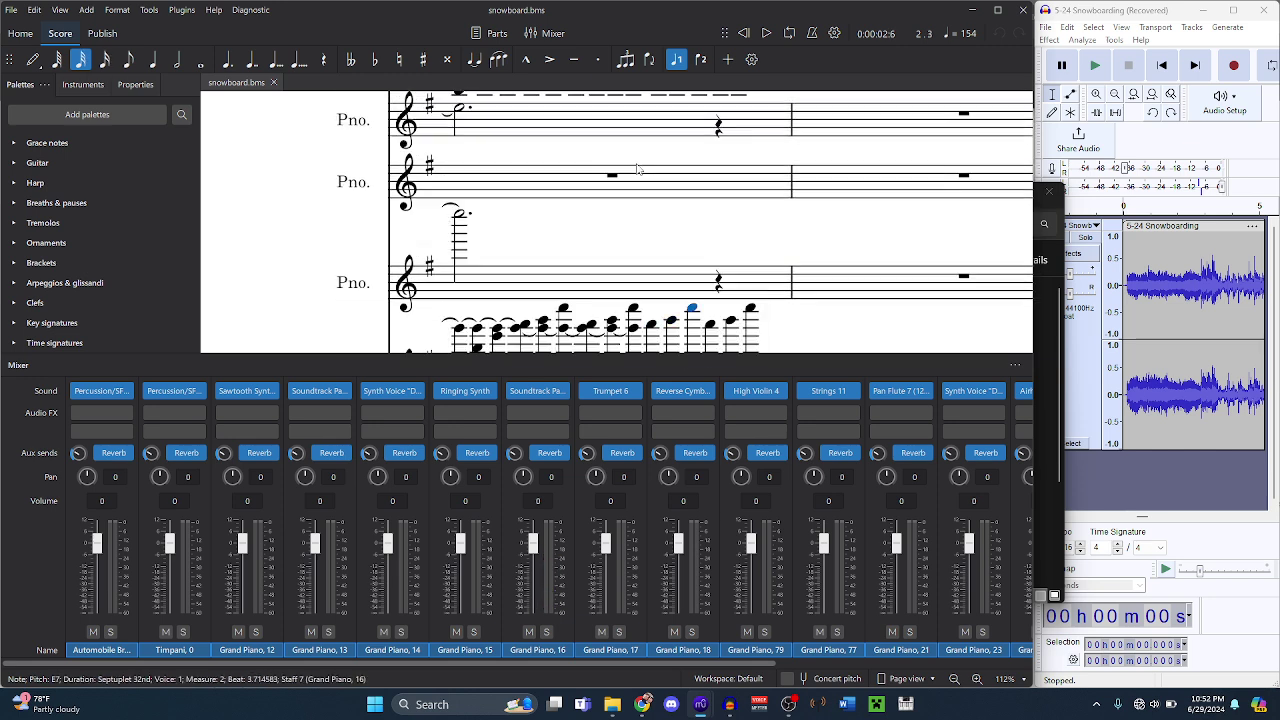
key("Right")
key("Right")
key("Right")
key("Right")
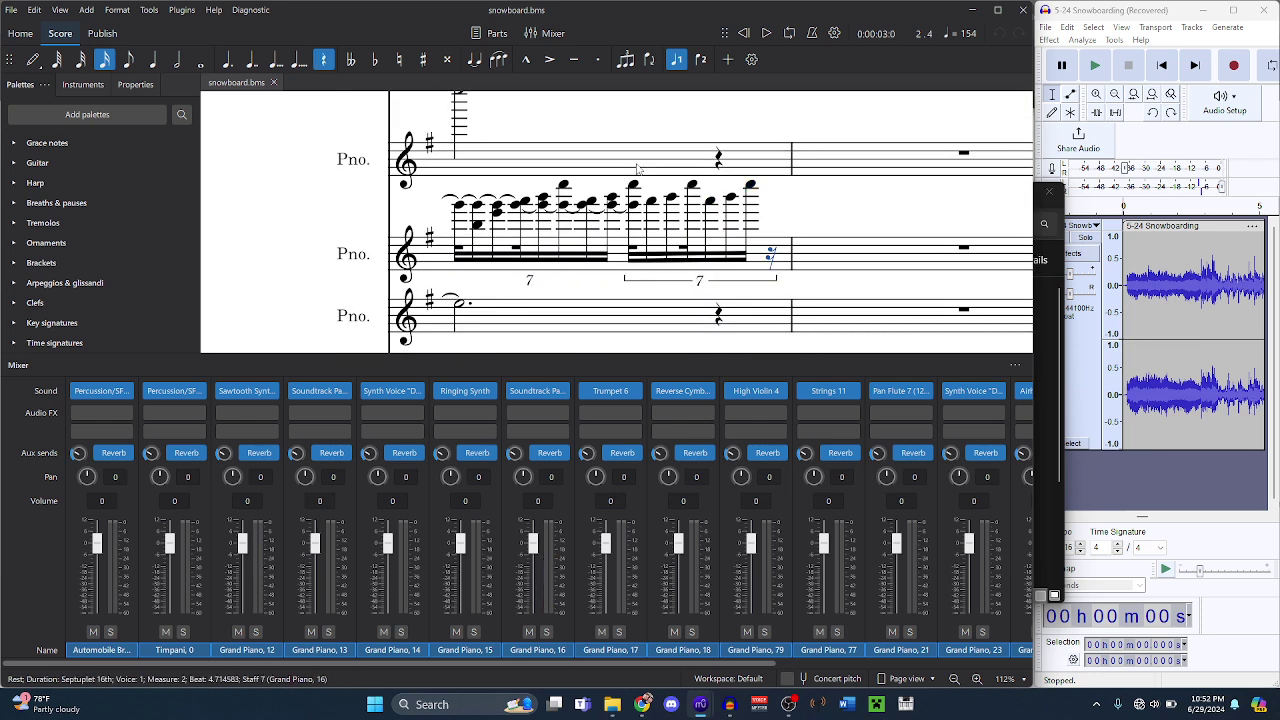
scroll(637, 168, "up", 1)
key("Left")
scroll(637, 168, "up", 3)
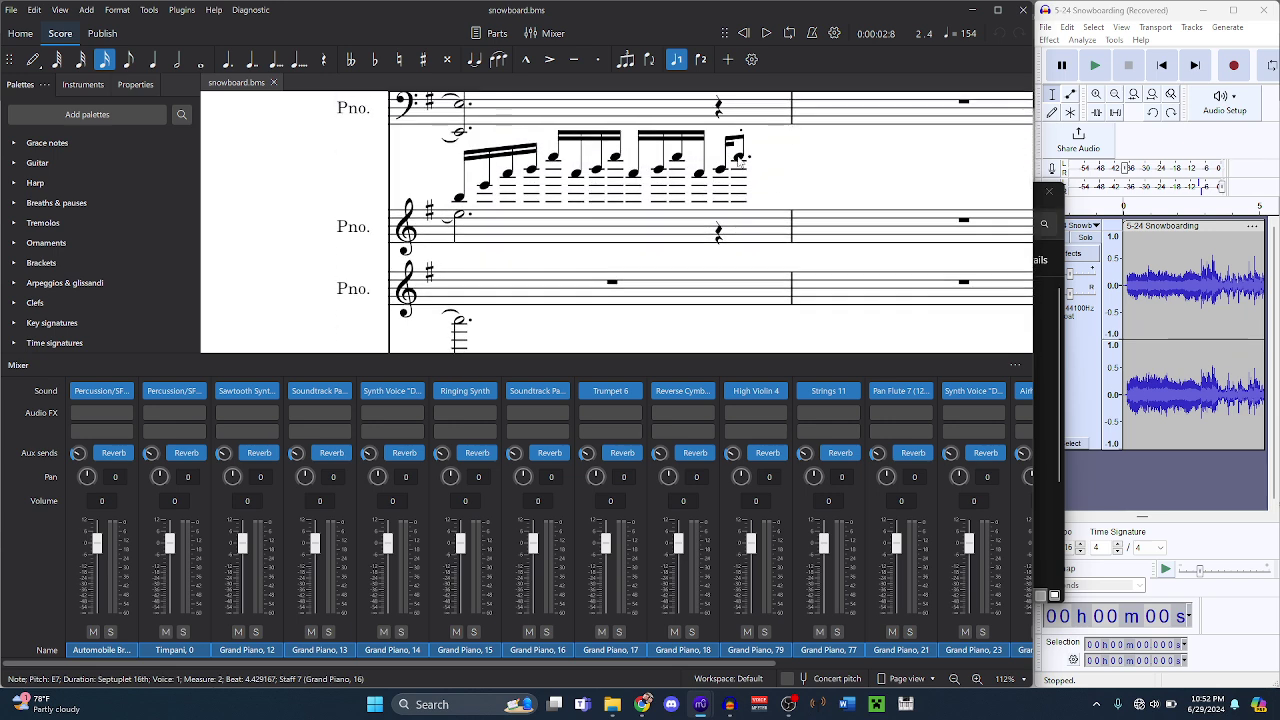
- Play back measure 2 of Grand Piano, 13 alone and together with the staves down to Grand Piano, 16
left_click(548, 228)
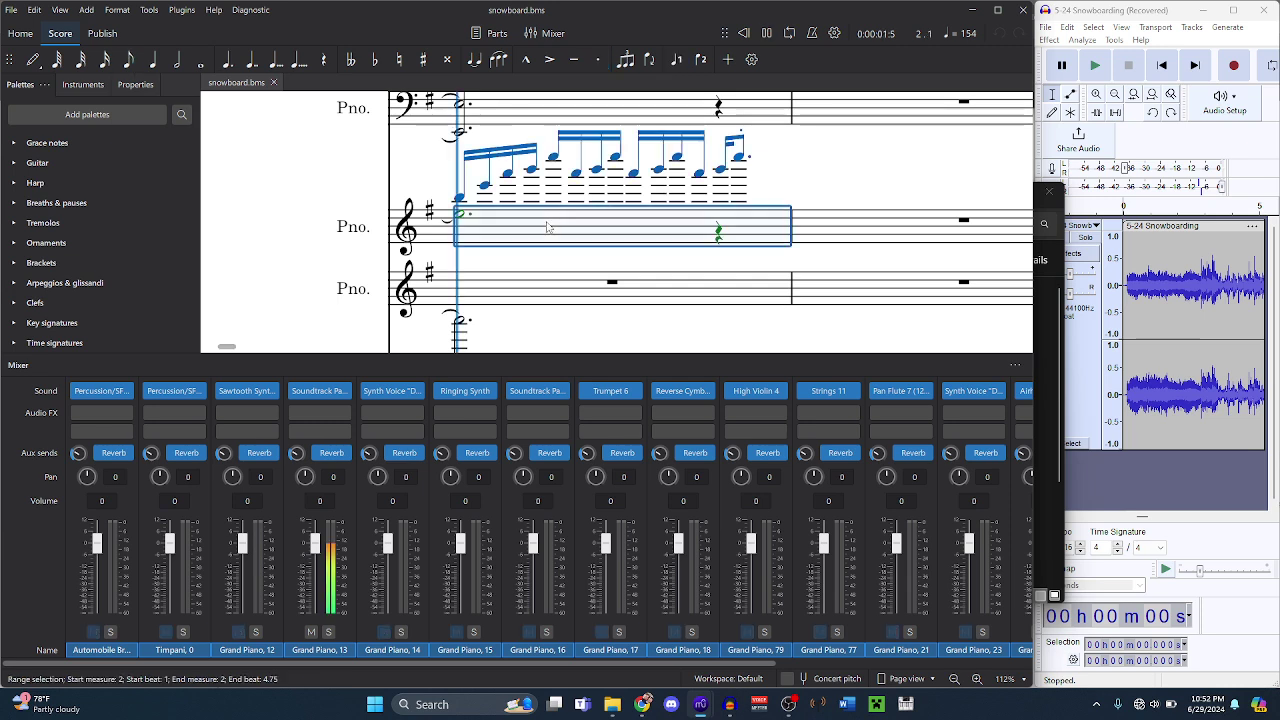
key("space")
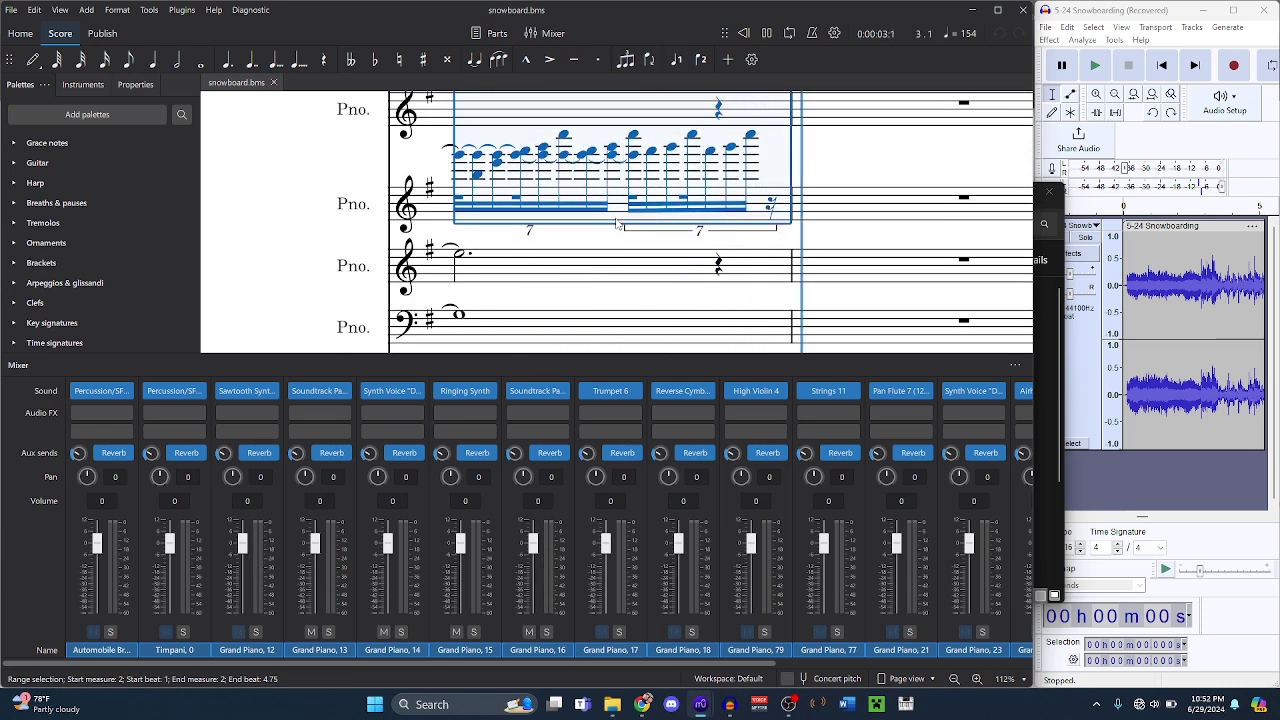
key("space")
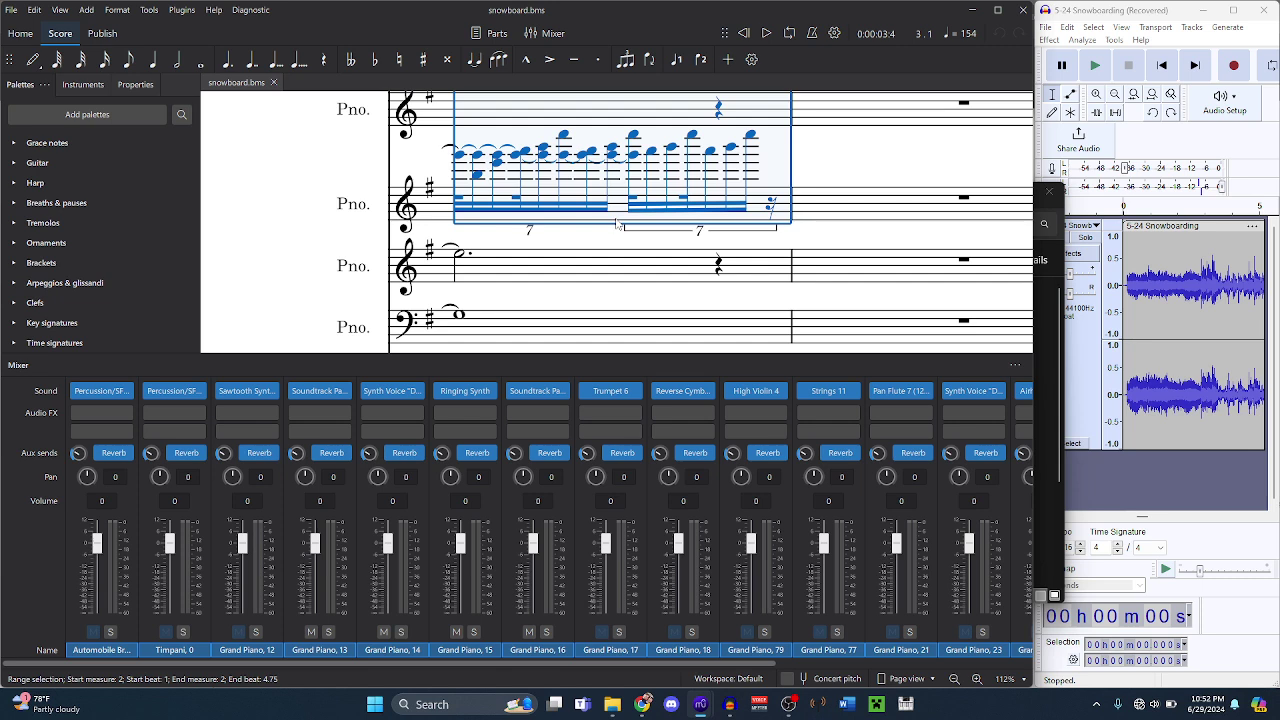
- Step through the septuplet notes in measure 2 of Grand Piano, 16 to check their pitches
key("Escape")
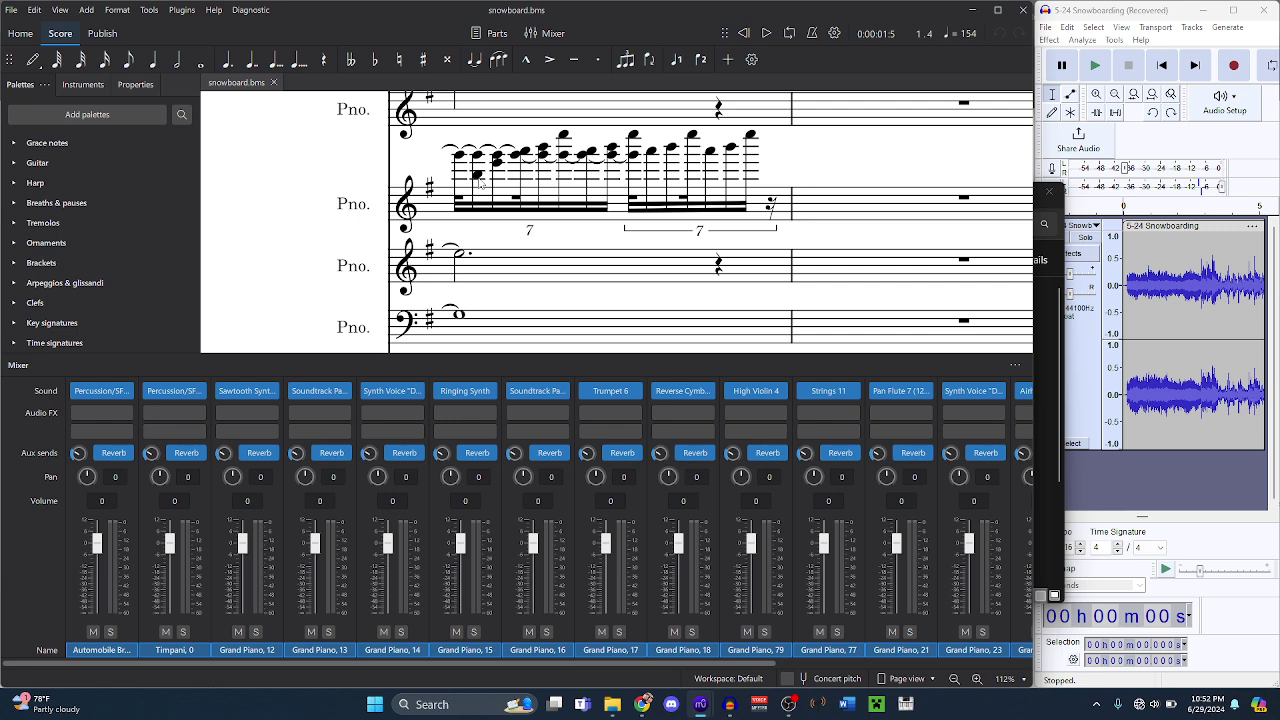
key("Right")
key("Right")
key("Right")
key("Right")
key("Right")
key("Right")
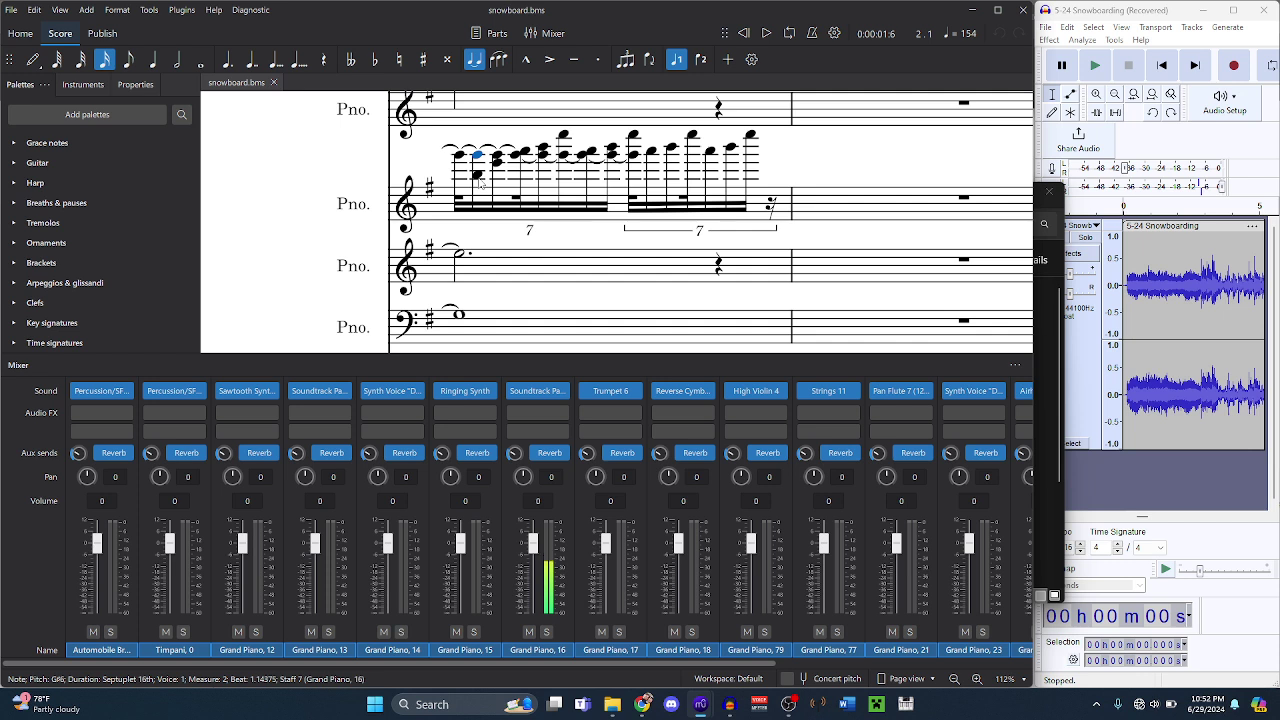
key("Right")
key("Right")
key("Right")
key("Right")
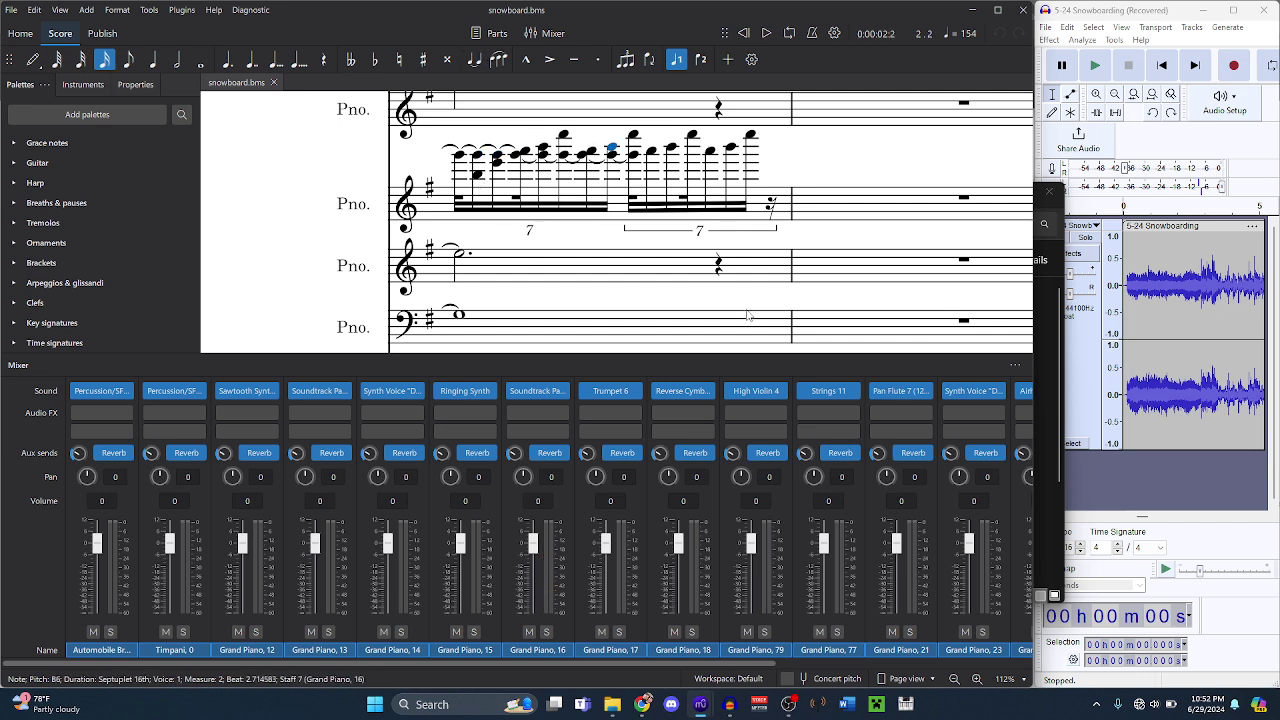
mouse_move(706, 712)
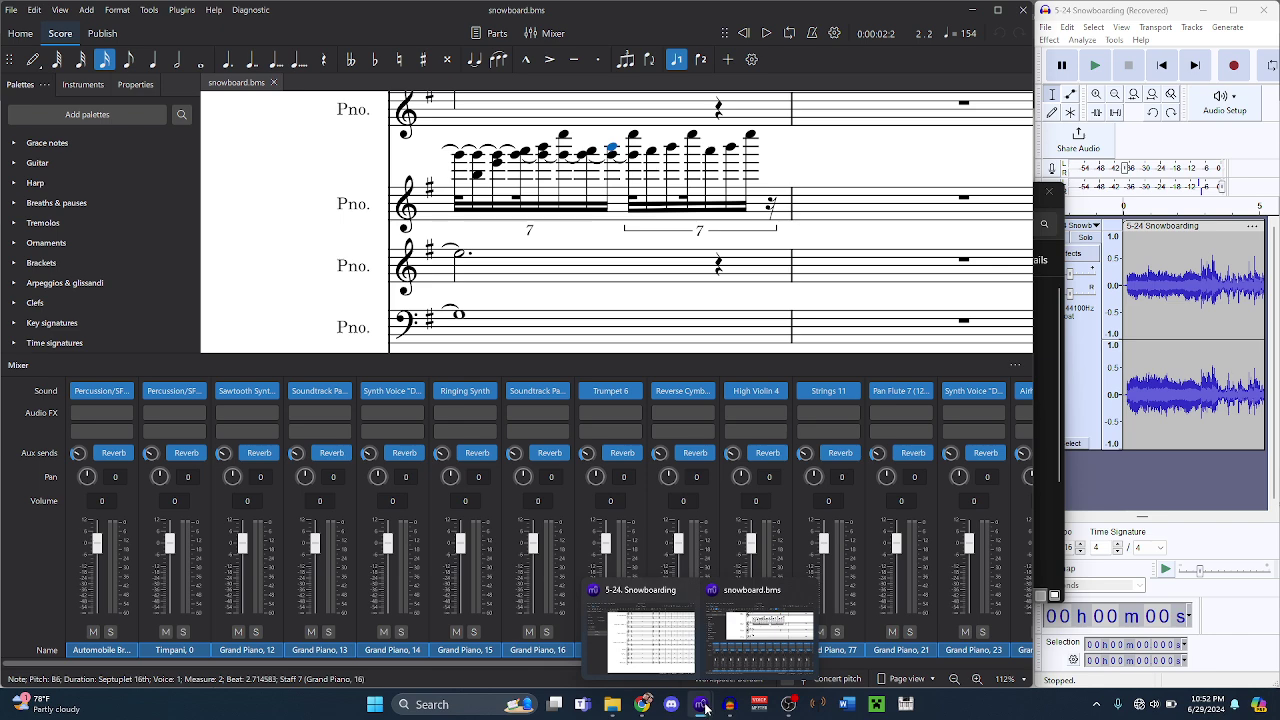
- Copy measure 1 of Grand Piano, 16 into measure 1 of the Soundtrack Synthesizer's treble staff in 5-24. Snowboarding and play it back
scroll(474, 206, "left", 5)
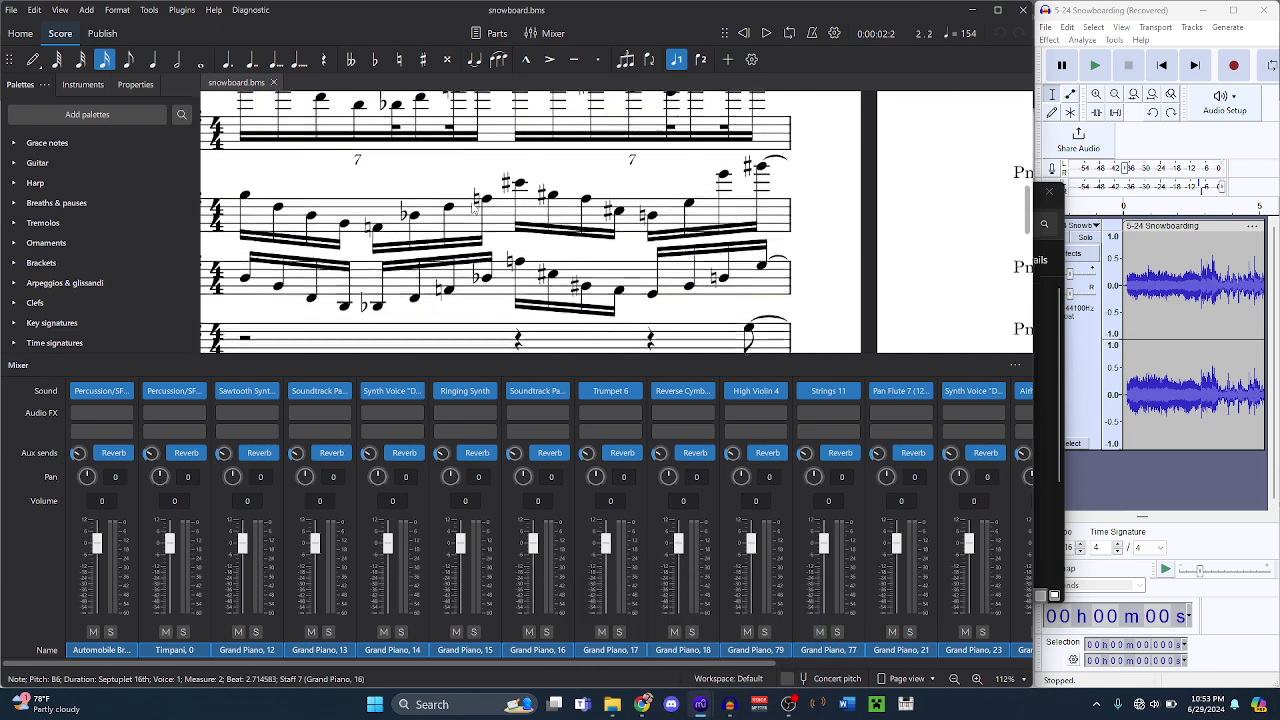
left_click(503, 225)
key("space")
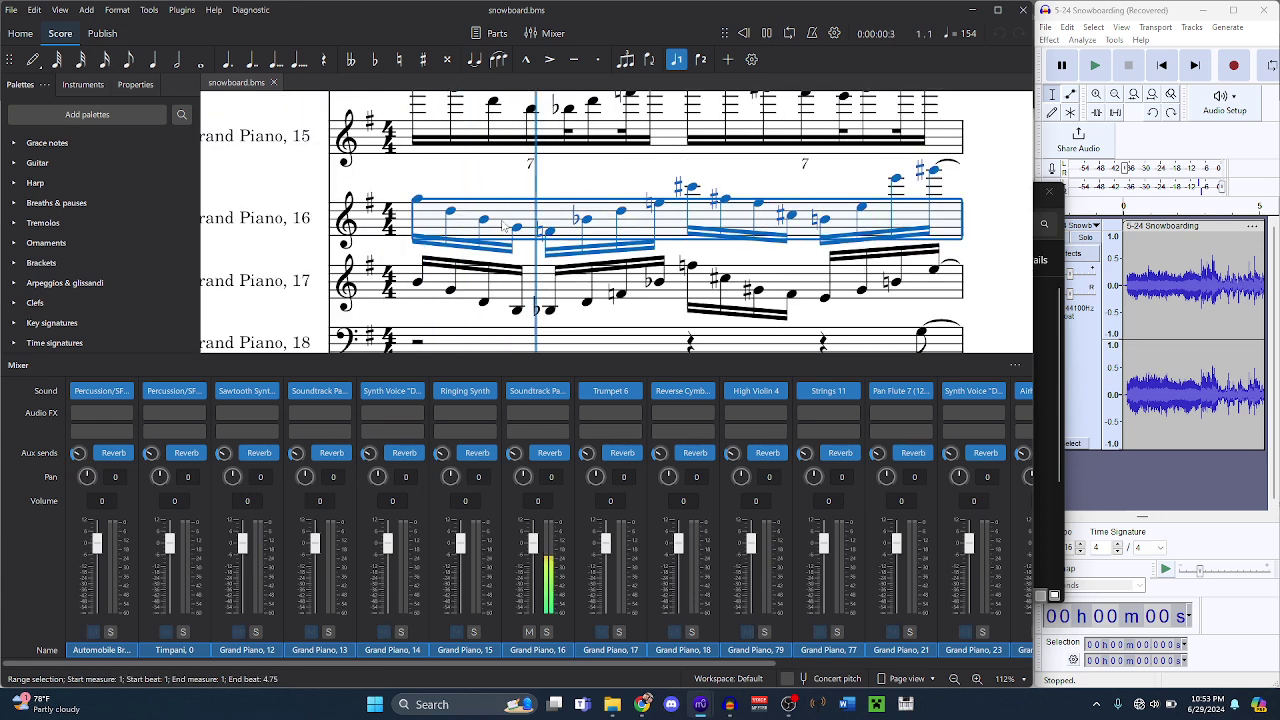
mouse_move(700, 704)
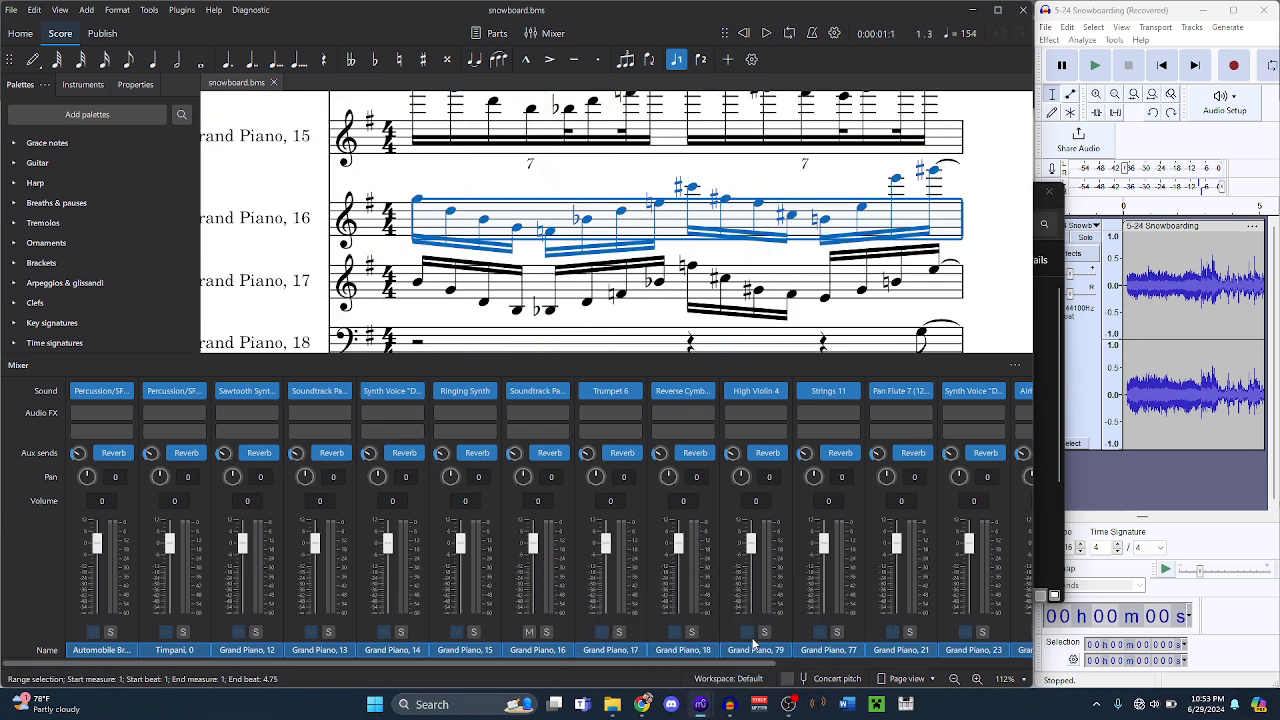
left_click(632, 635)
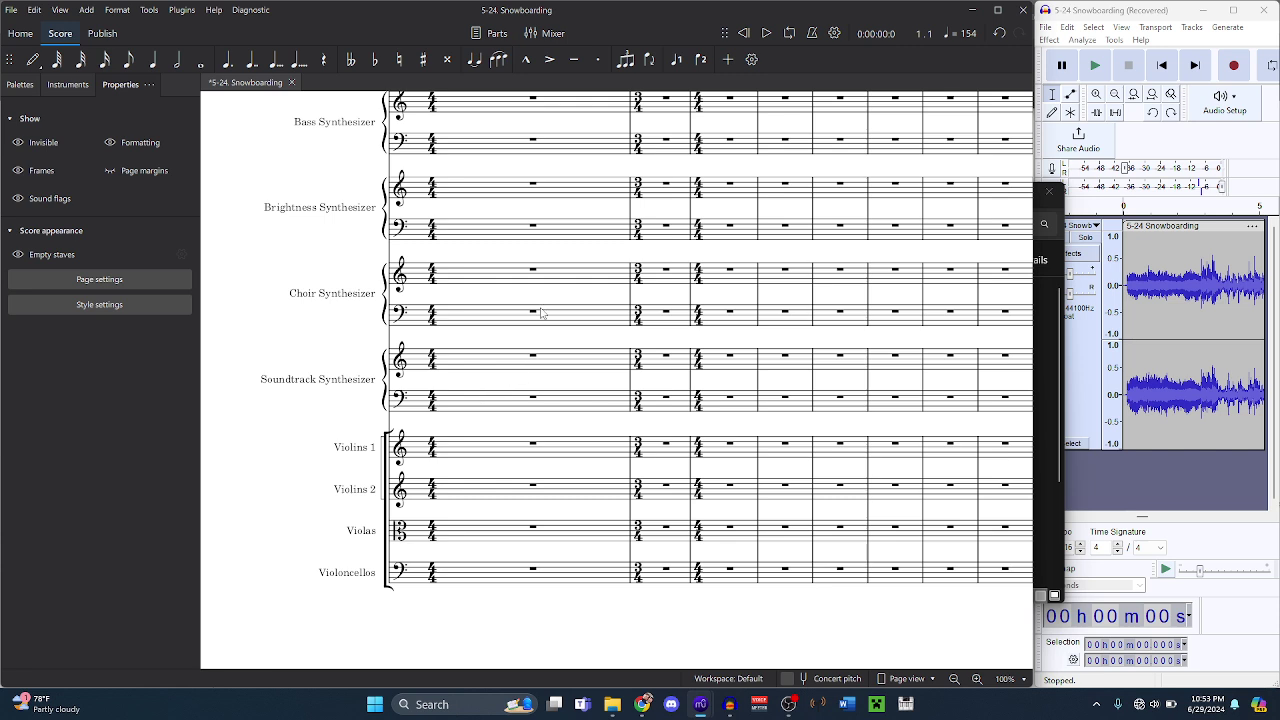
left_click(538, 358)
key("ctrl+v")
key("space")
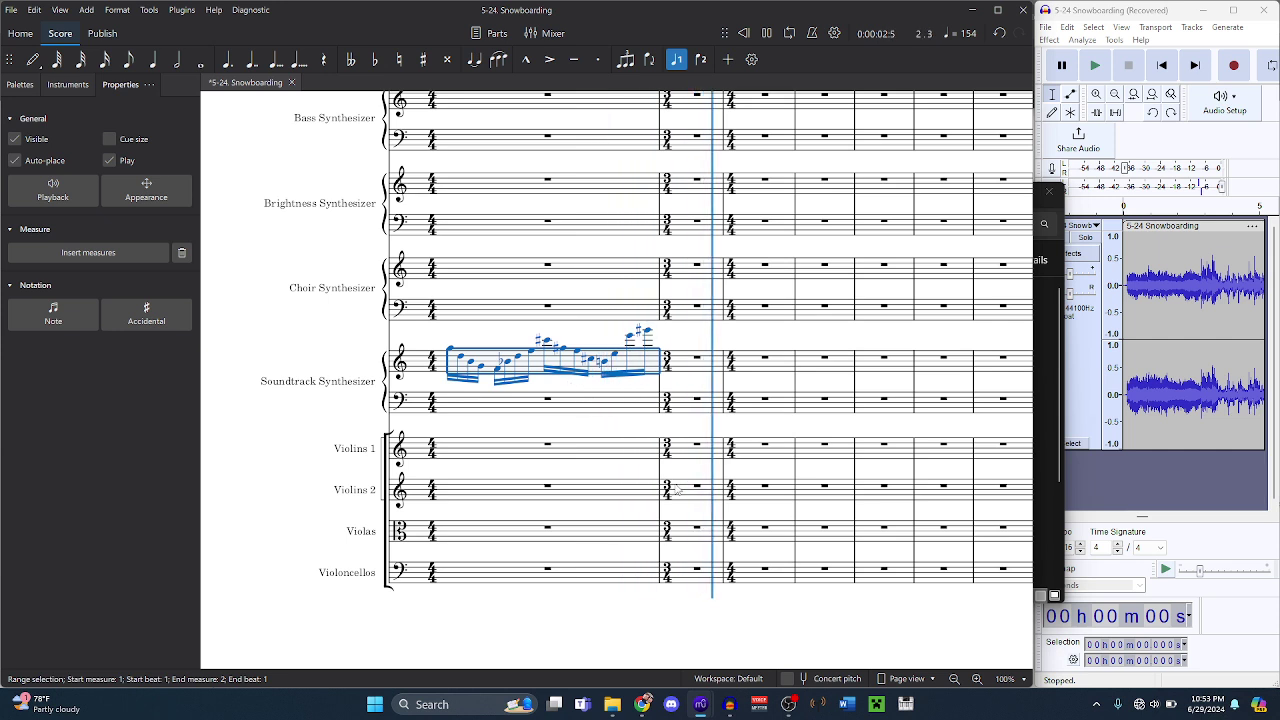
key("space")
- Return to snowboard.bms and check the first septuplet in measure 2 of Grand Piano, 16 note by note
mouse_move(702, 700)
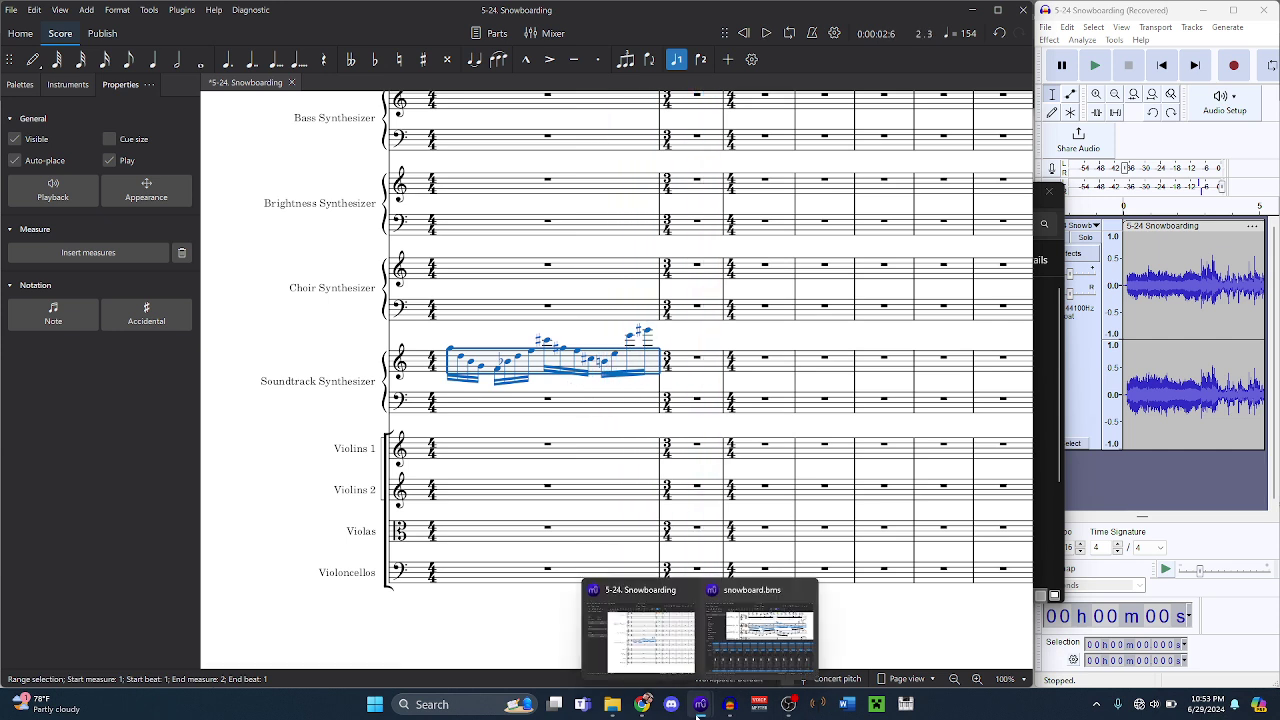
left_click(733, 658)
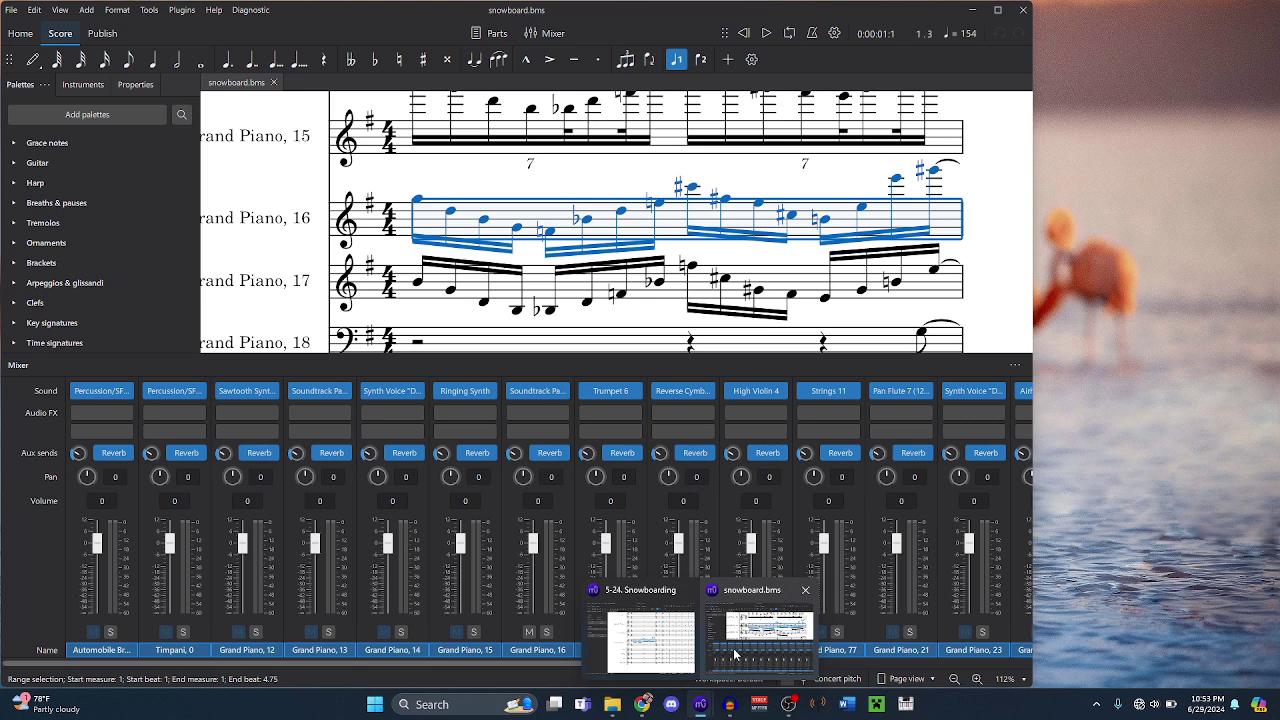
scroll(650, 310, "right", 10)
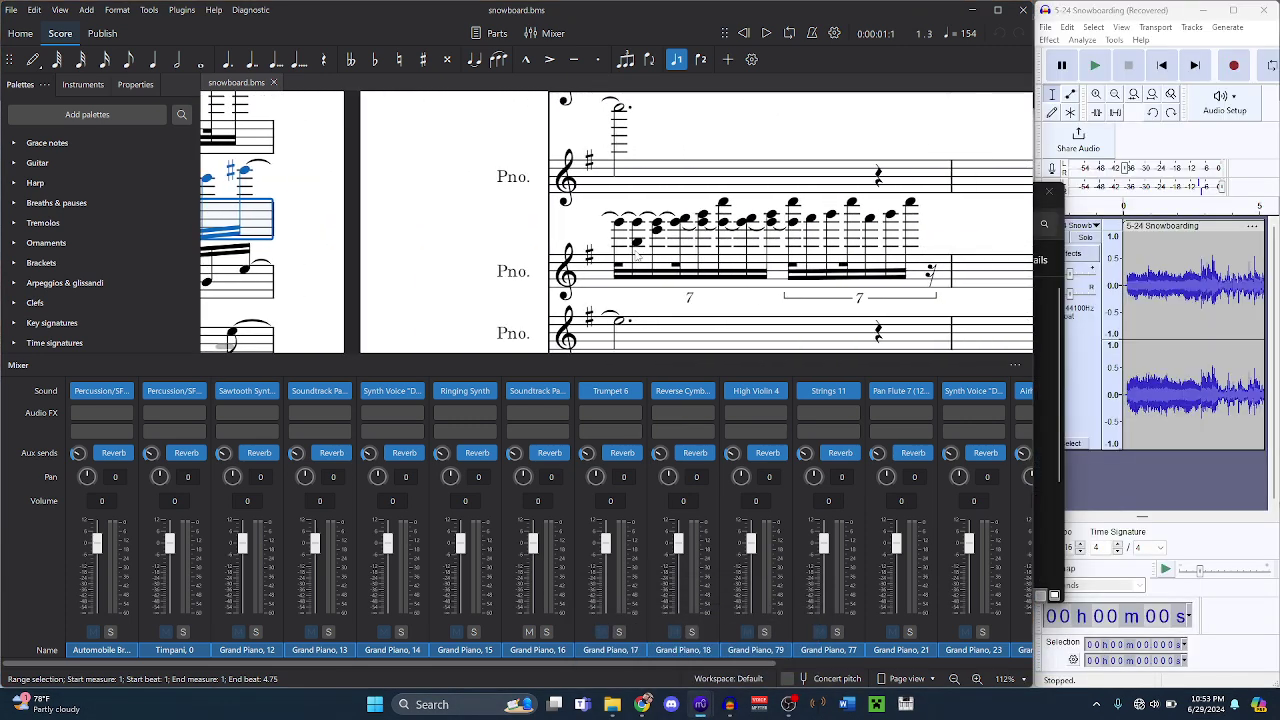
left_click(634, 244)
key("Right")
key("Right")
key("Right")
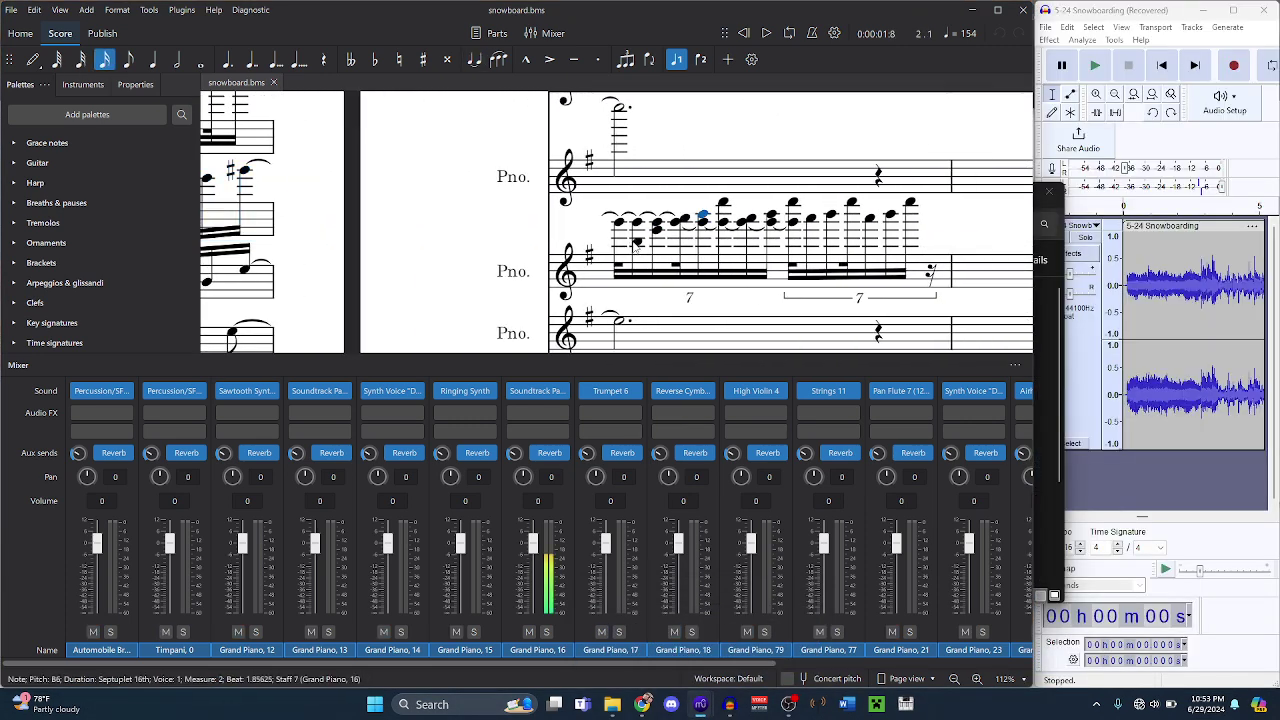
key("Left")
key("Left")
key("Left")
key("Left")
key("Left")
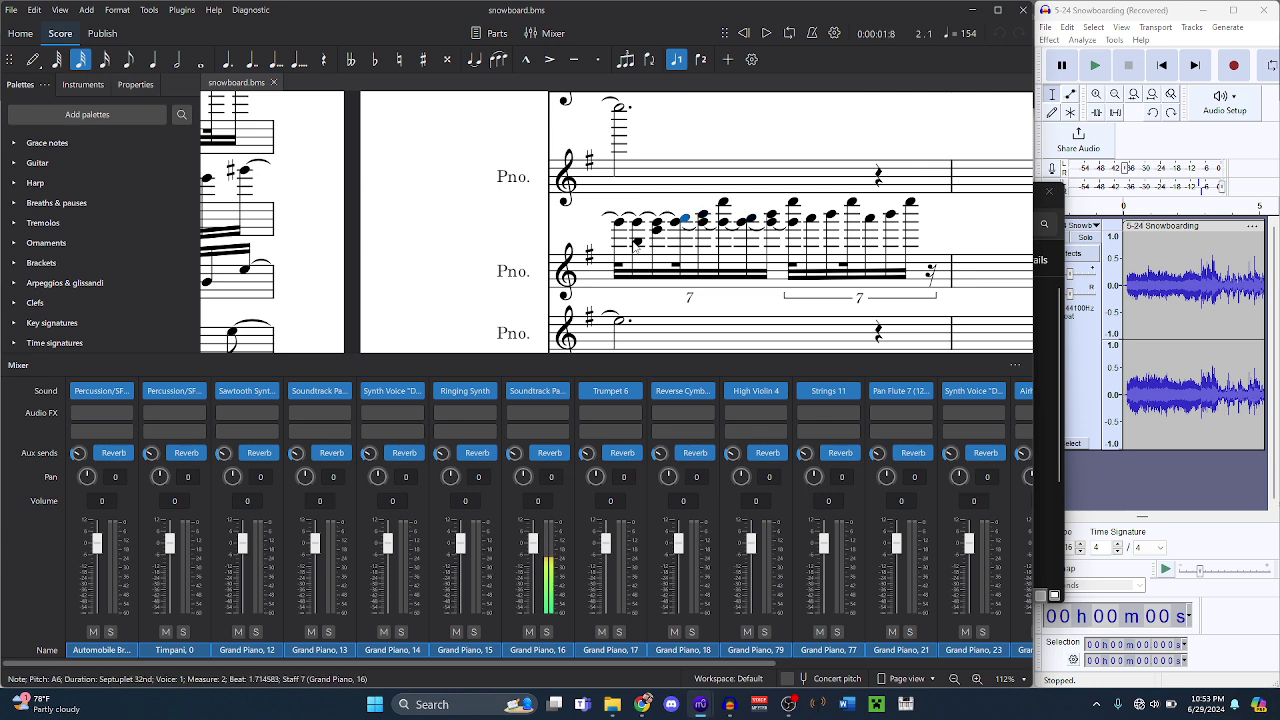
key("Right")
key("Right")
key("Right")
key("Right")
key("Right")
key("Right")
key("Right")
key("Right")
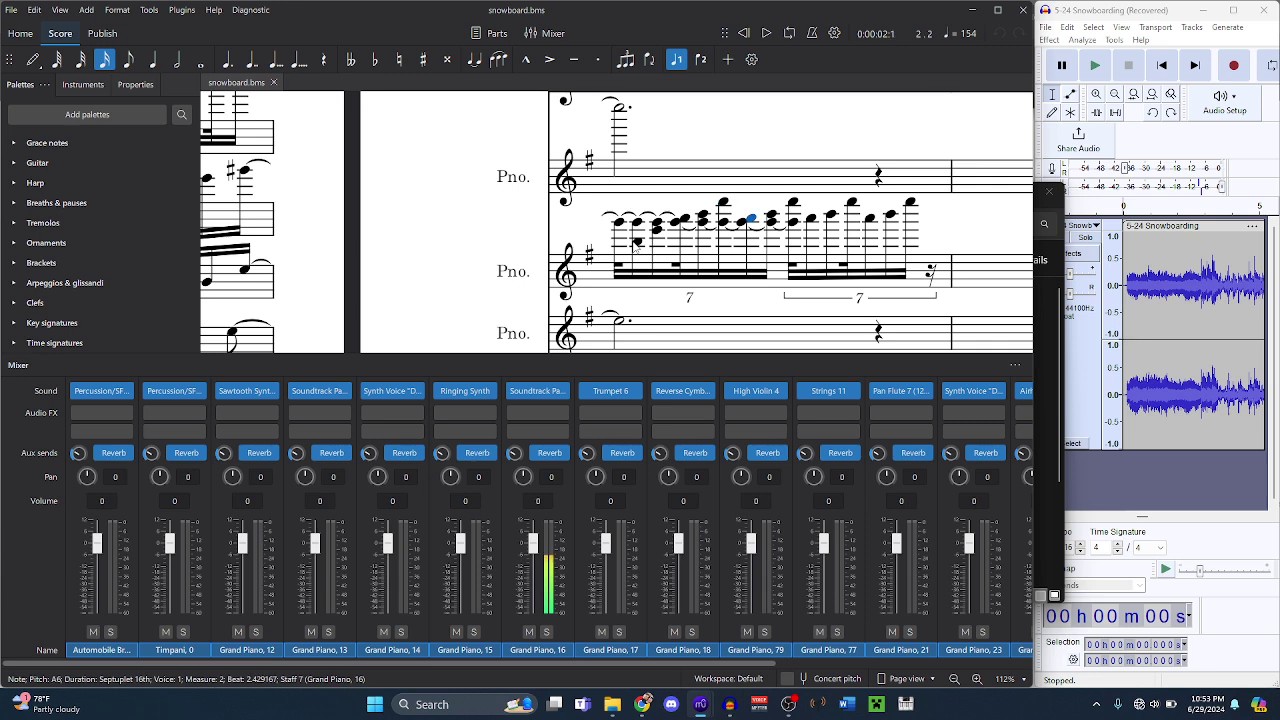
- Copy the sixteenth-note run from measure 2 of Grand Piano, 13 into measure 2 of the Soundtrack Synthesizer's treble staff, starting a sixteenth after beat 1
scroll(645, 215, "up", 2)
scroll(645, 215, "up", 2)
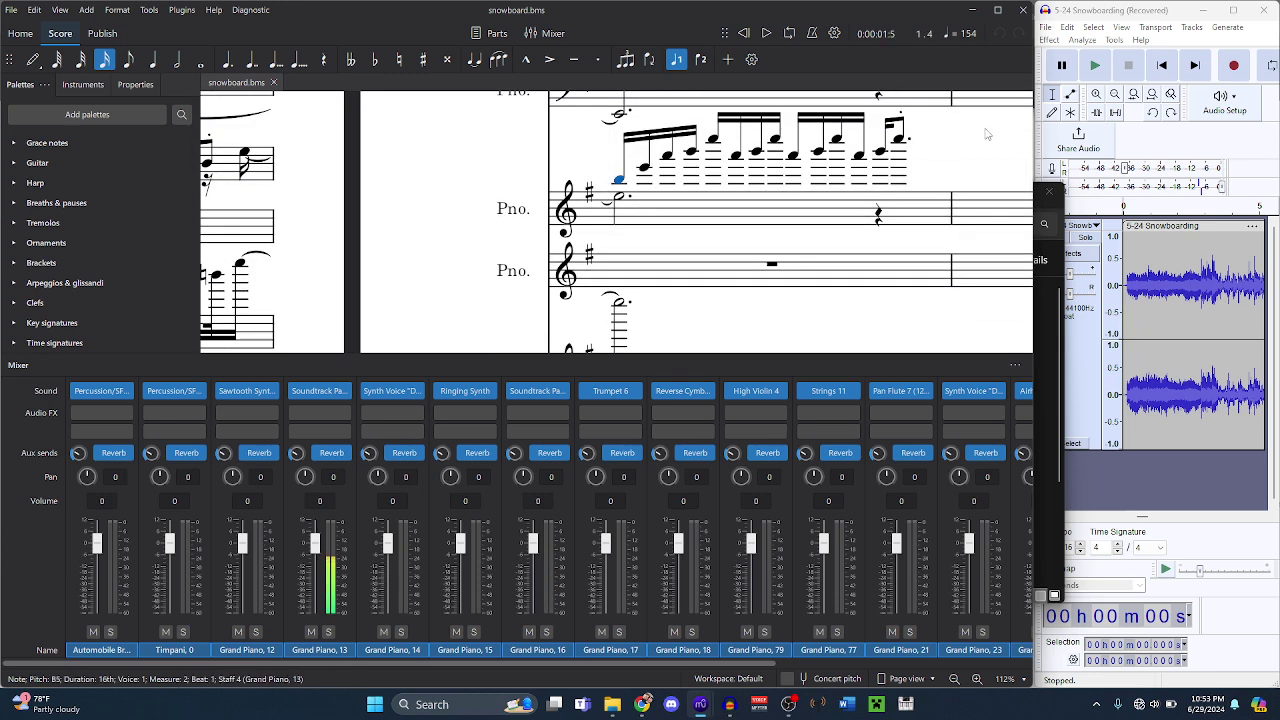
left_click(884, 152, "shift")
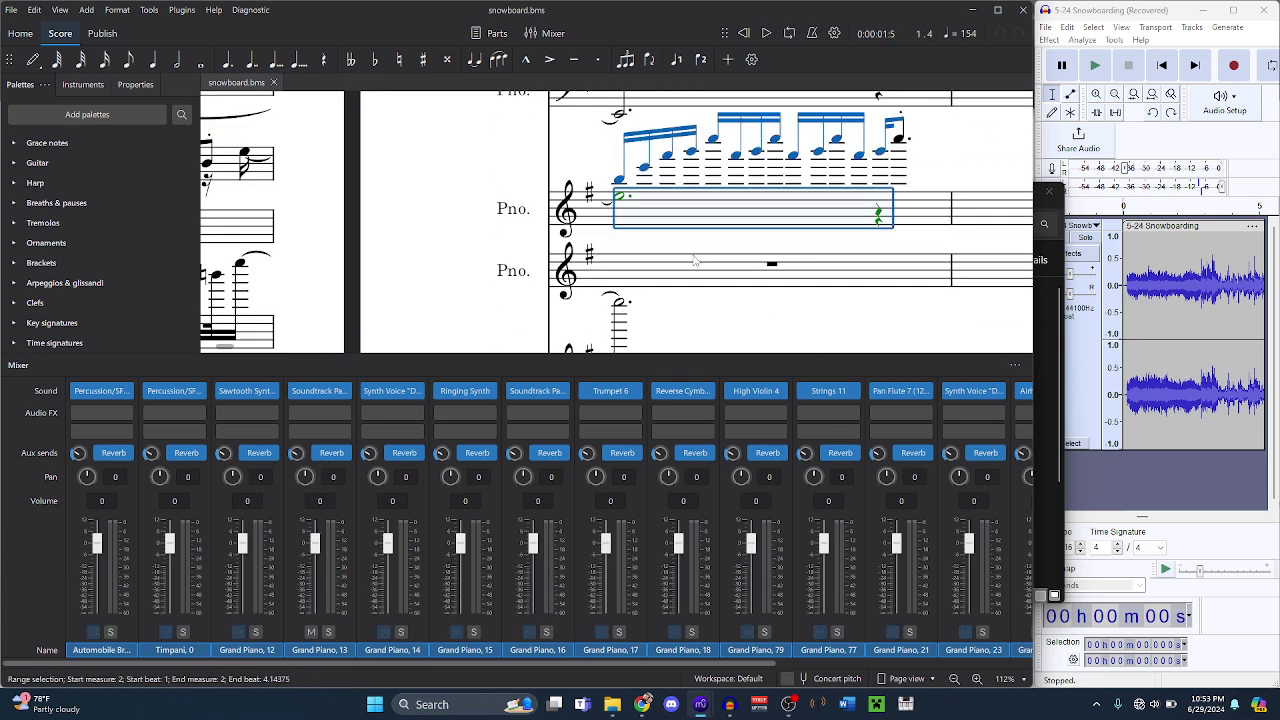
scroll(693, 260, "down", 2)
mouse_move(700, 704)
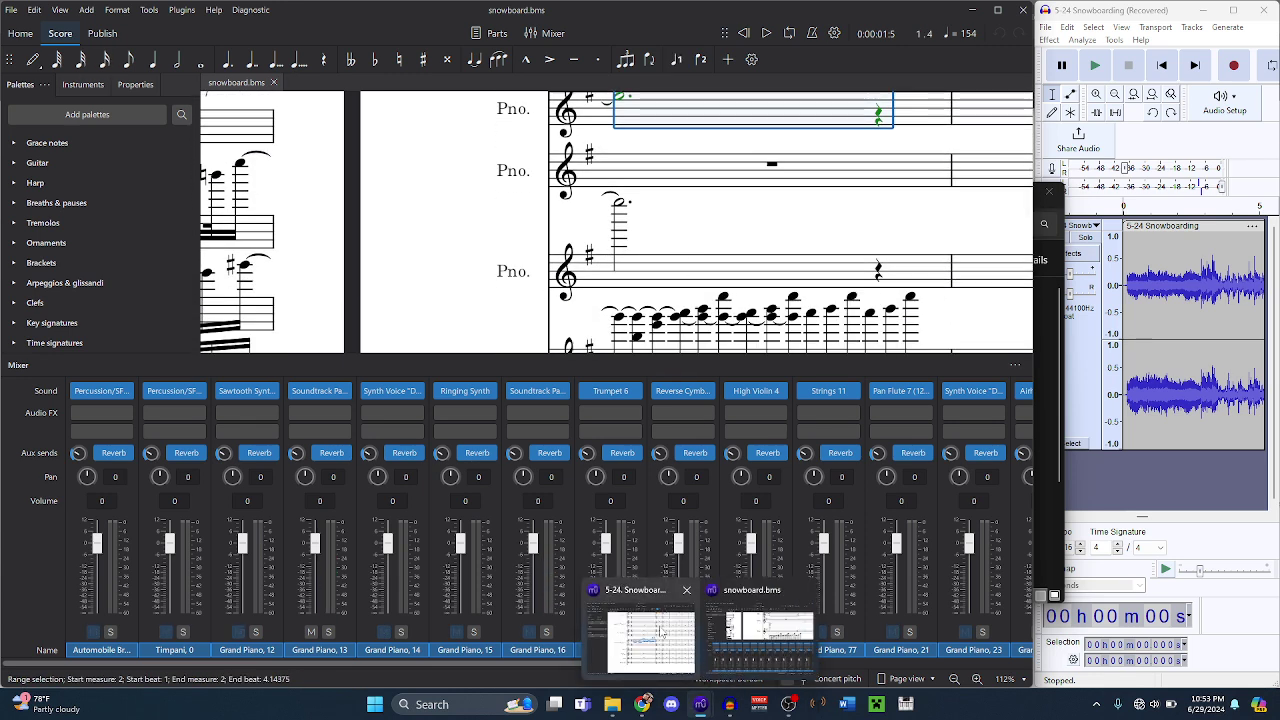
left_click(660, 632)
left_click(697, 360)
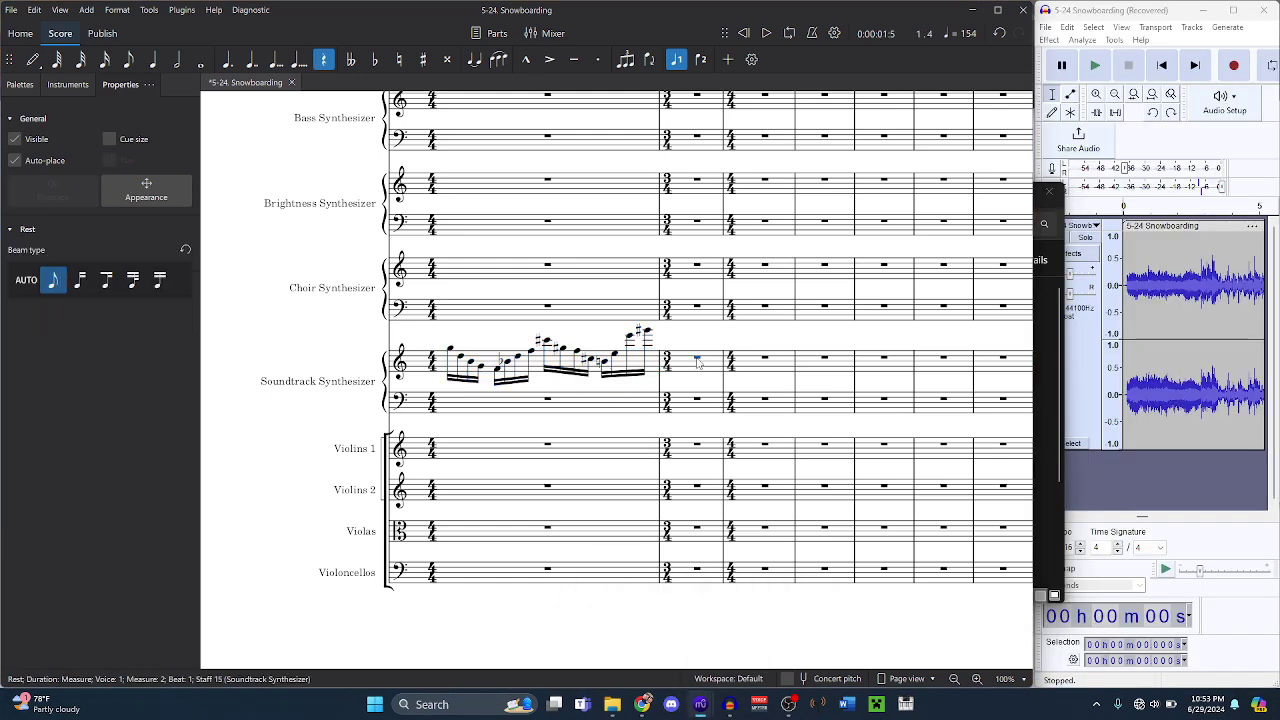
key("ctrl+v")
- Delete the voice 2 notes and rests from measures 2 and 3 of the Soundtrack Synthesizer's treble staff
key("Right")
key("Right")
key("Right")
key("Right")
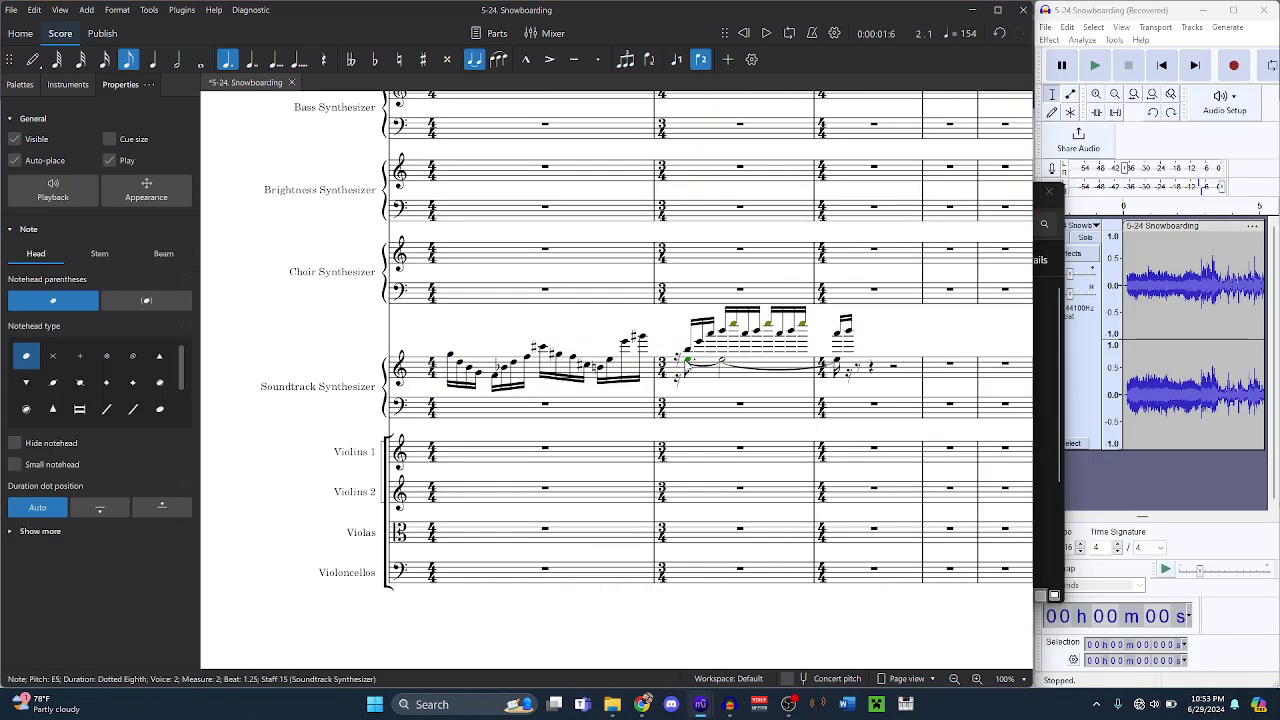
key("Left")
key("Left")
key("Left")
key("Left")
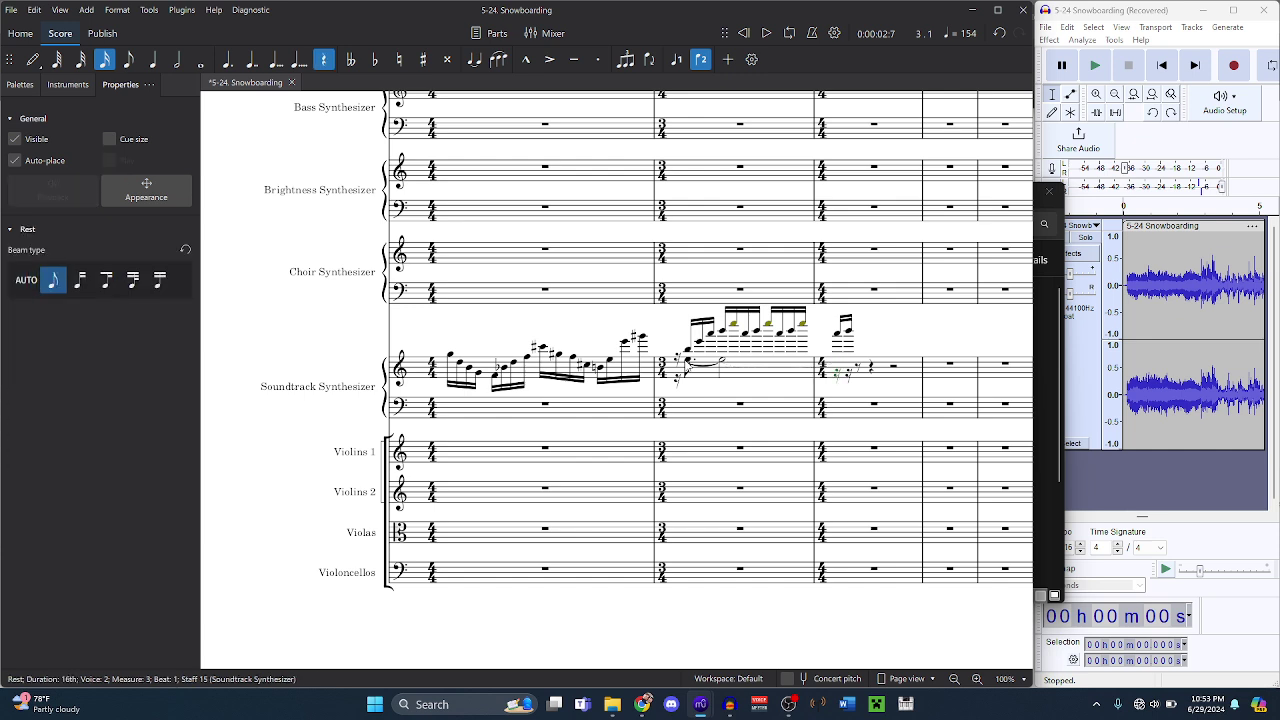
key("Delete")
key("Escape")
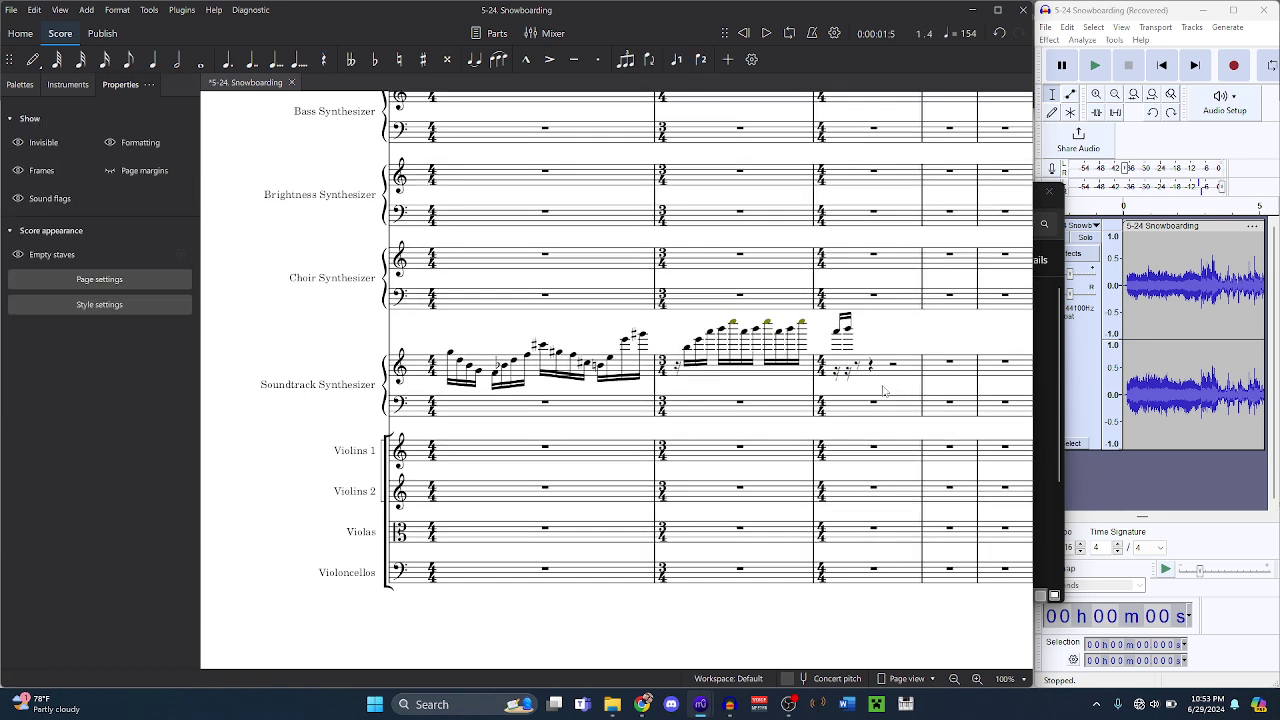
left_click(846, 375)
key("Delete")
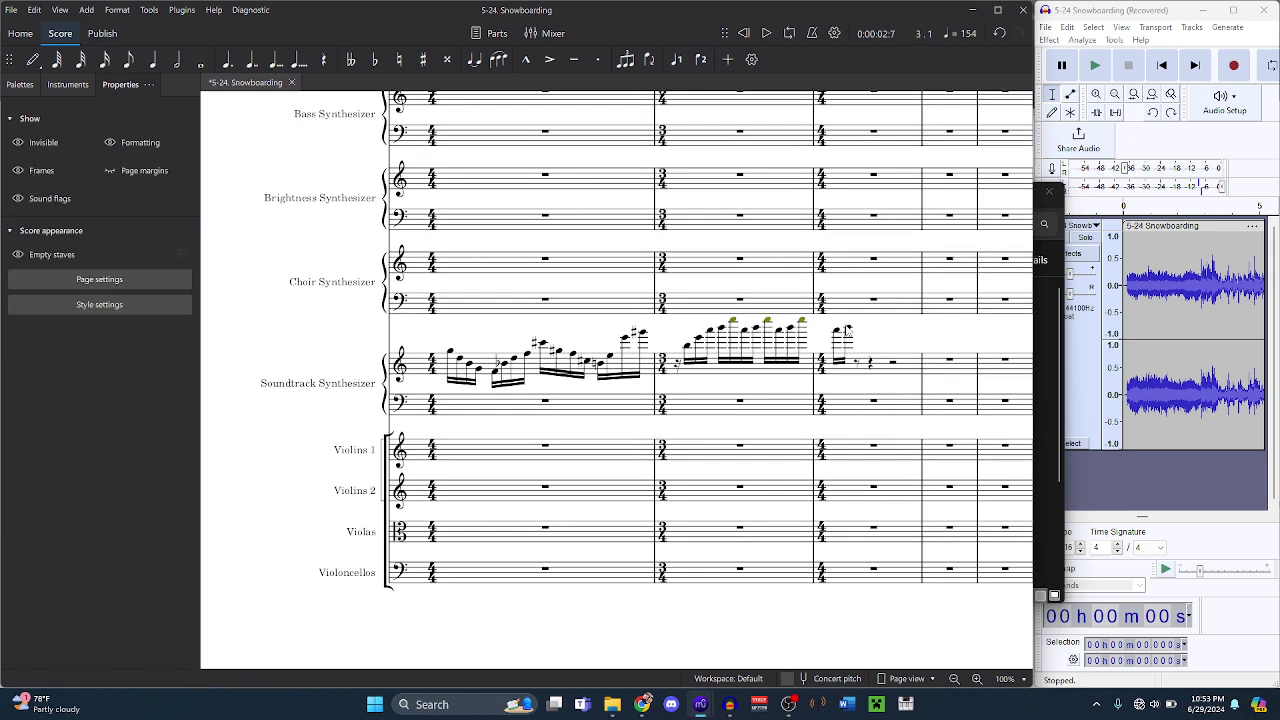
- Add an eighth-note E7 at beat 1.5 of measure 3 to finish the Soundtrack Synthesizer run
left_click(803, 323)
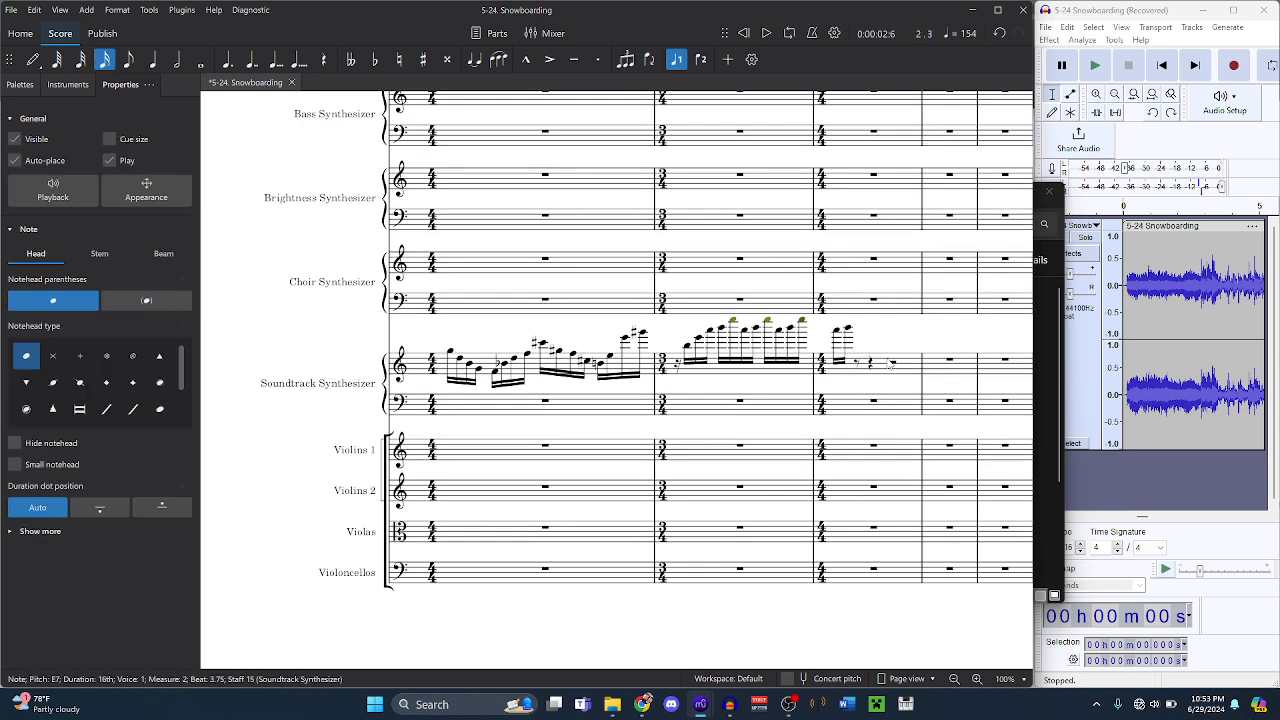
key("Escape")
left_click(872, 362)
key("Delete")
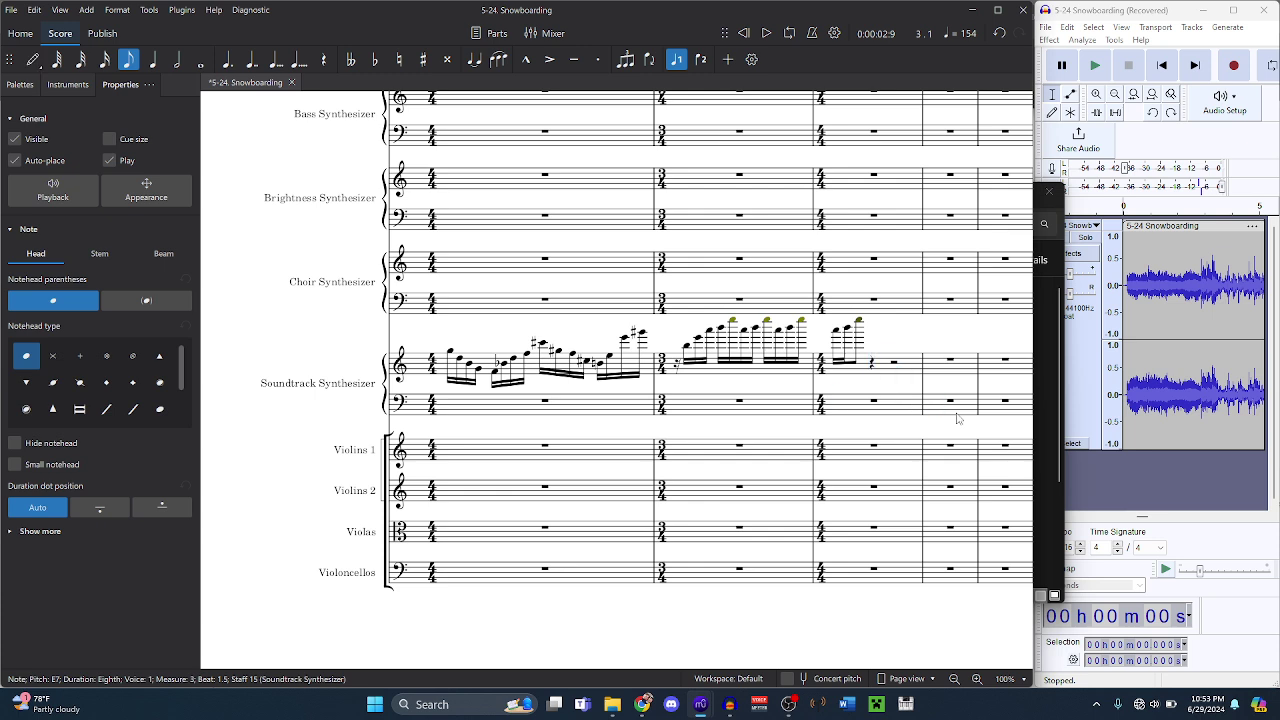
- Play the score from the beginning and compare it with the 5-24 Snowboarding recording in Audacity
key("ctrl+Home")
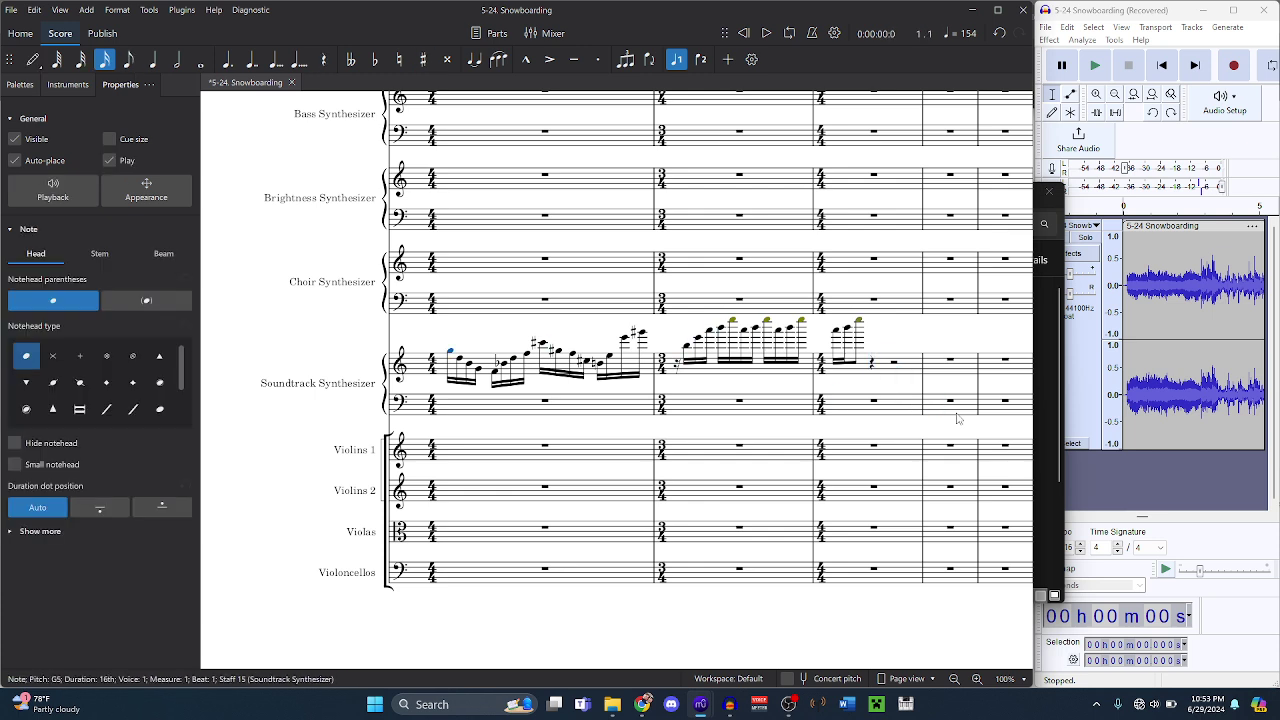
key("space")
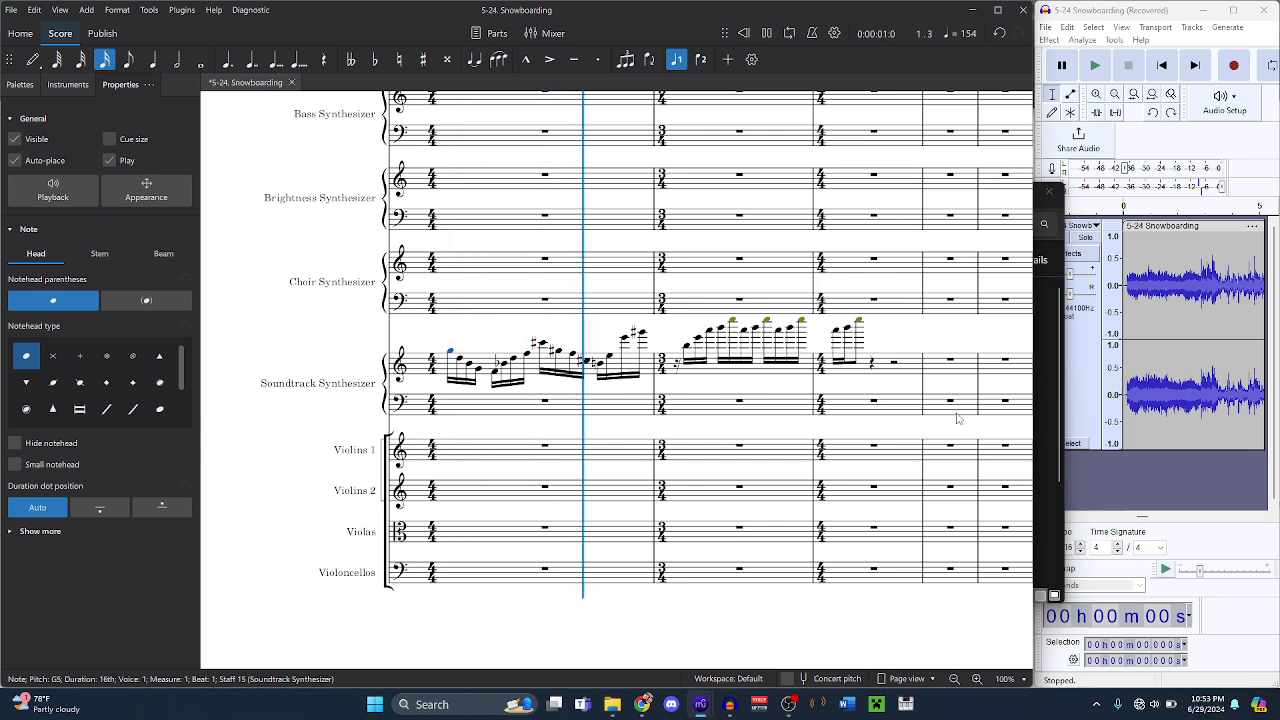
left_click(1210, 547)
key("space")
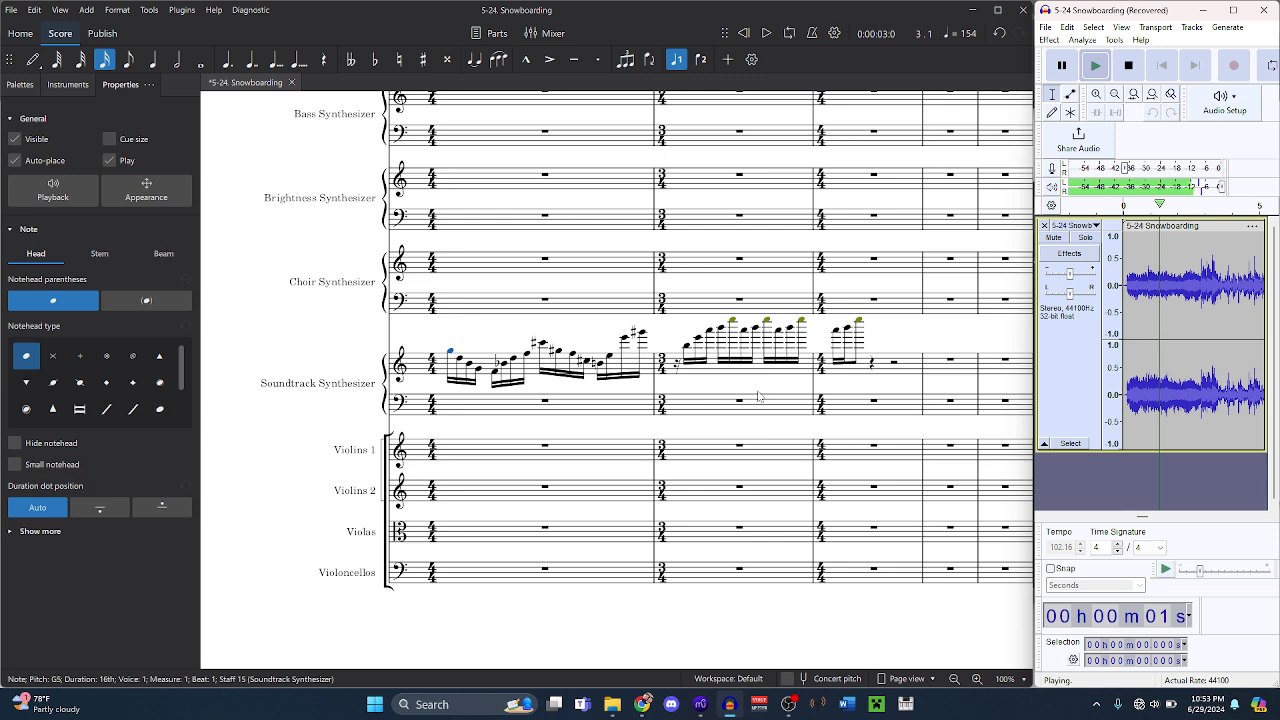
key("space")
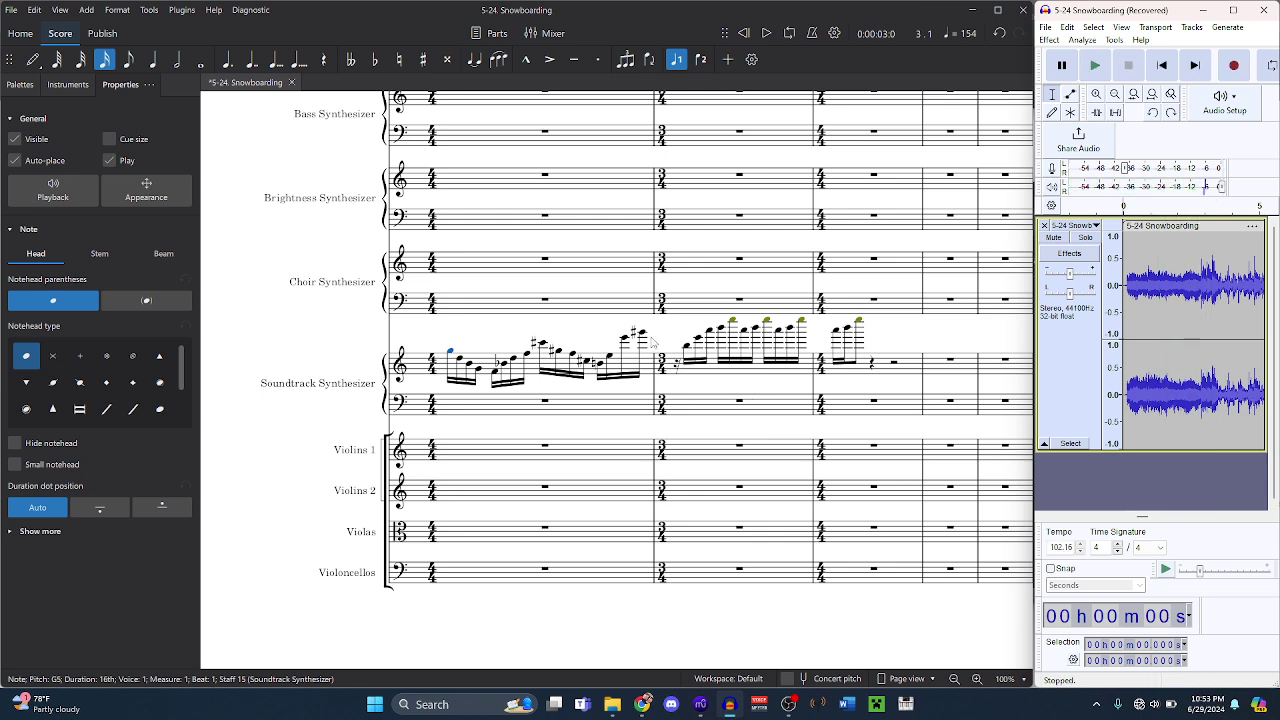
- Re-examine the measure 2 septuplets of Grand Piano, 16 in snowboard.bms
mouse_move(700, 704)
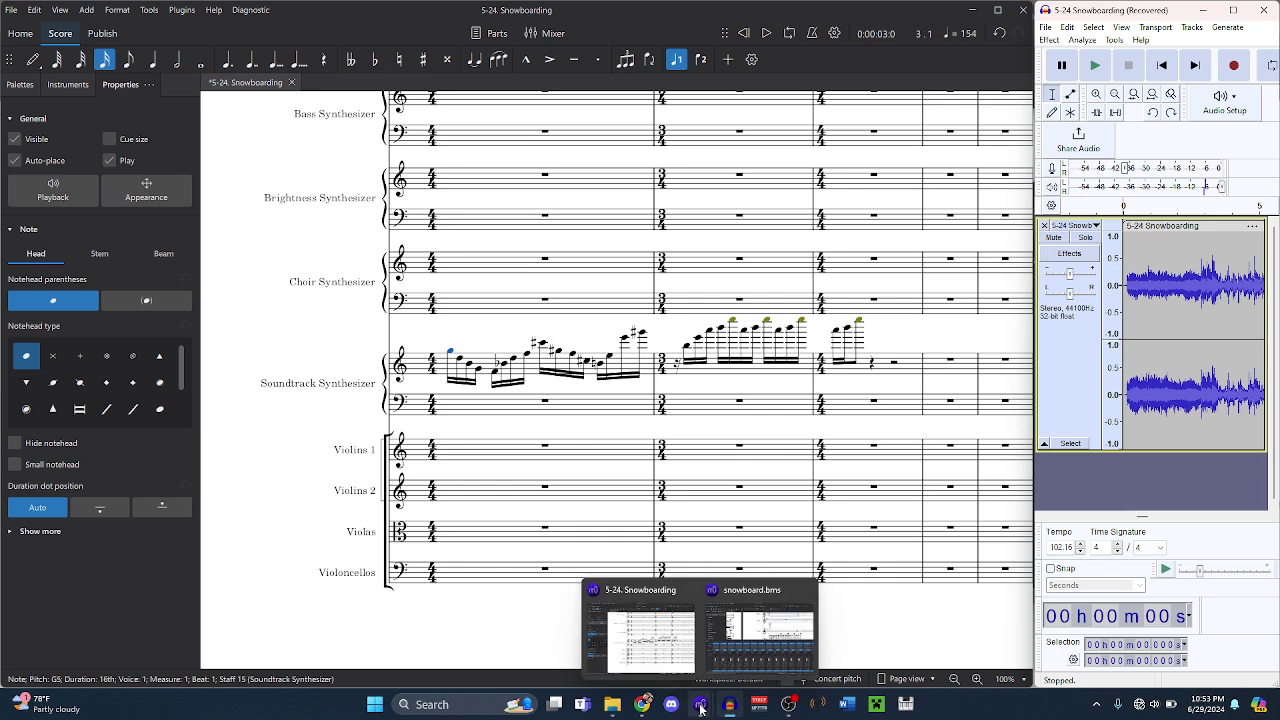
left_click(762, 608)
scroll(738, 237, "down", 3)
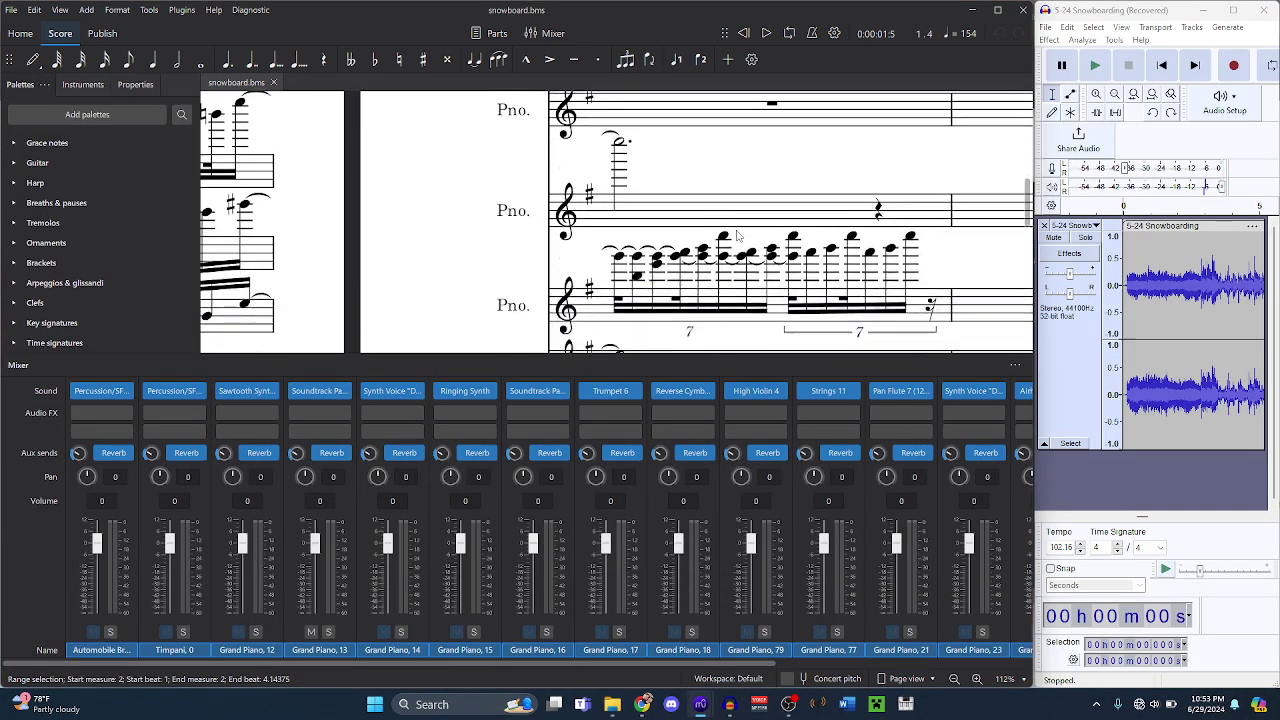
mouse_move(700, 704)
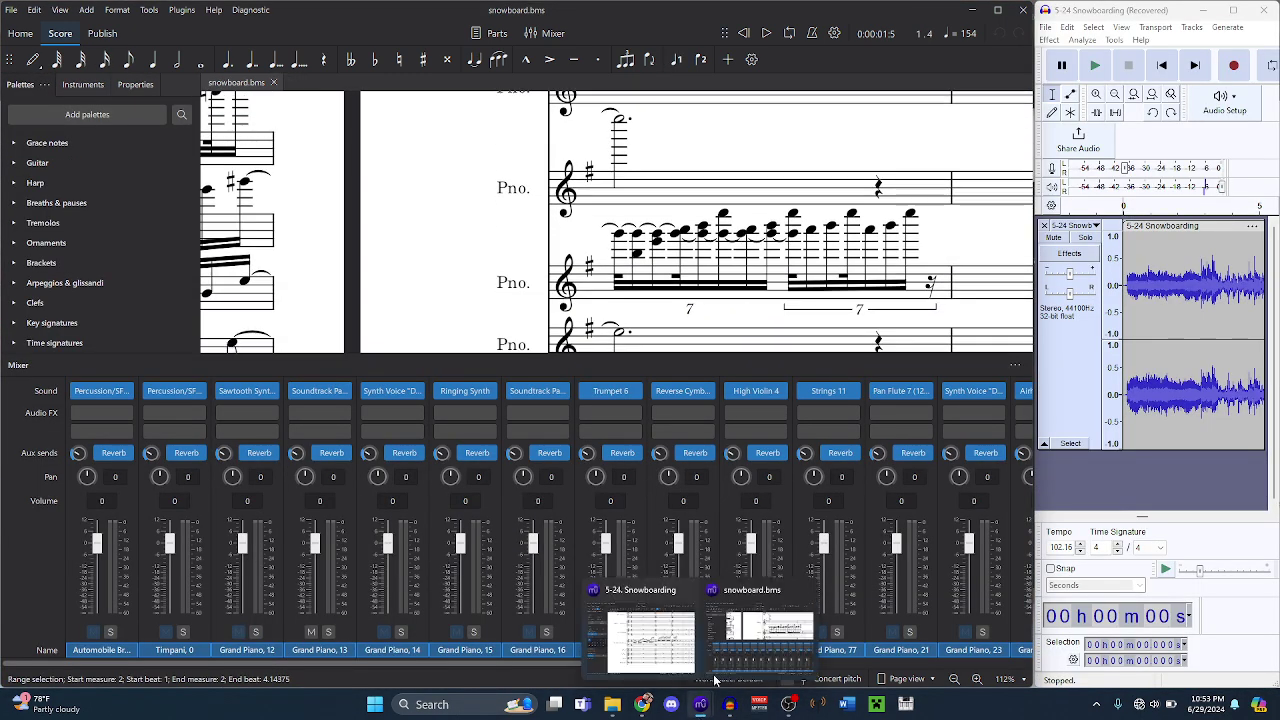
mouse_move(766, 632)
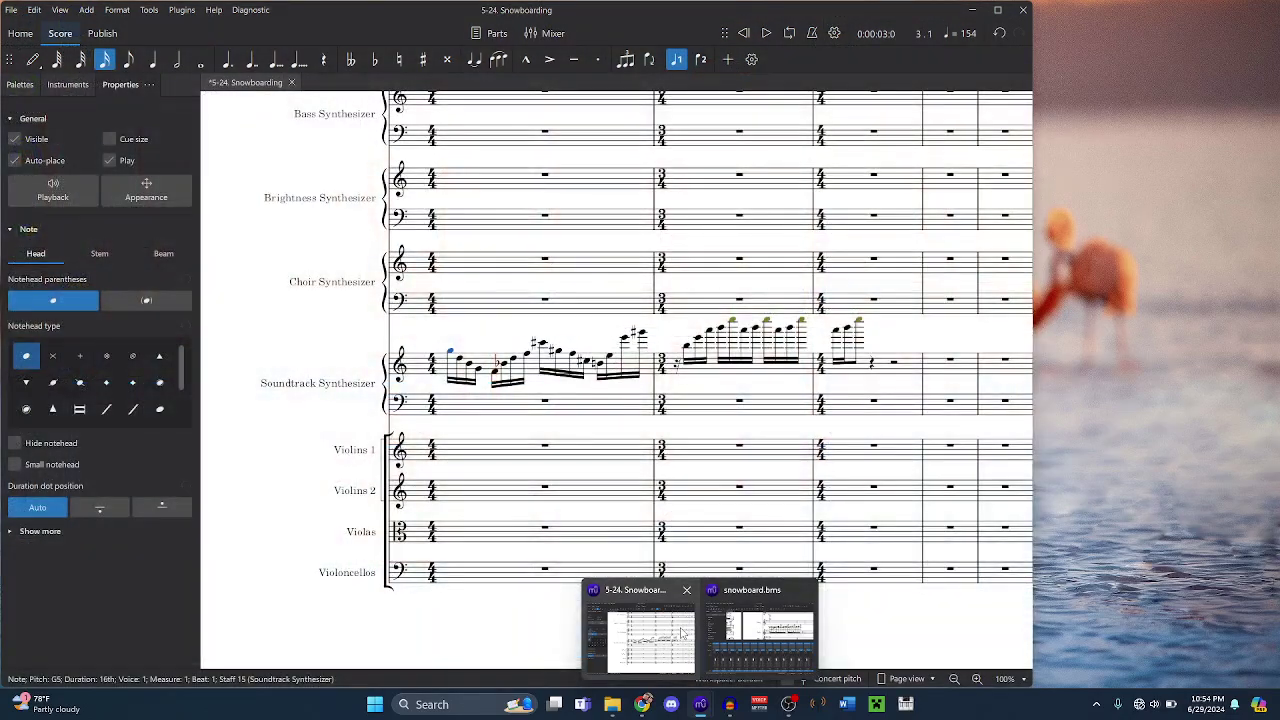
- Add a voice 2 half-note G♯6 on beat 1 of the Soundtrack Synthesizer's measure 2, tied from measure 1's last note
left_click(682, 632)
left_click(641, 334)
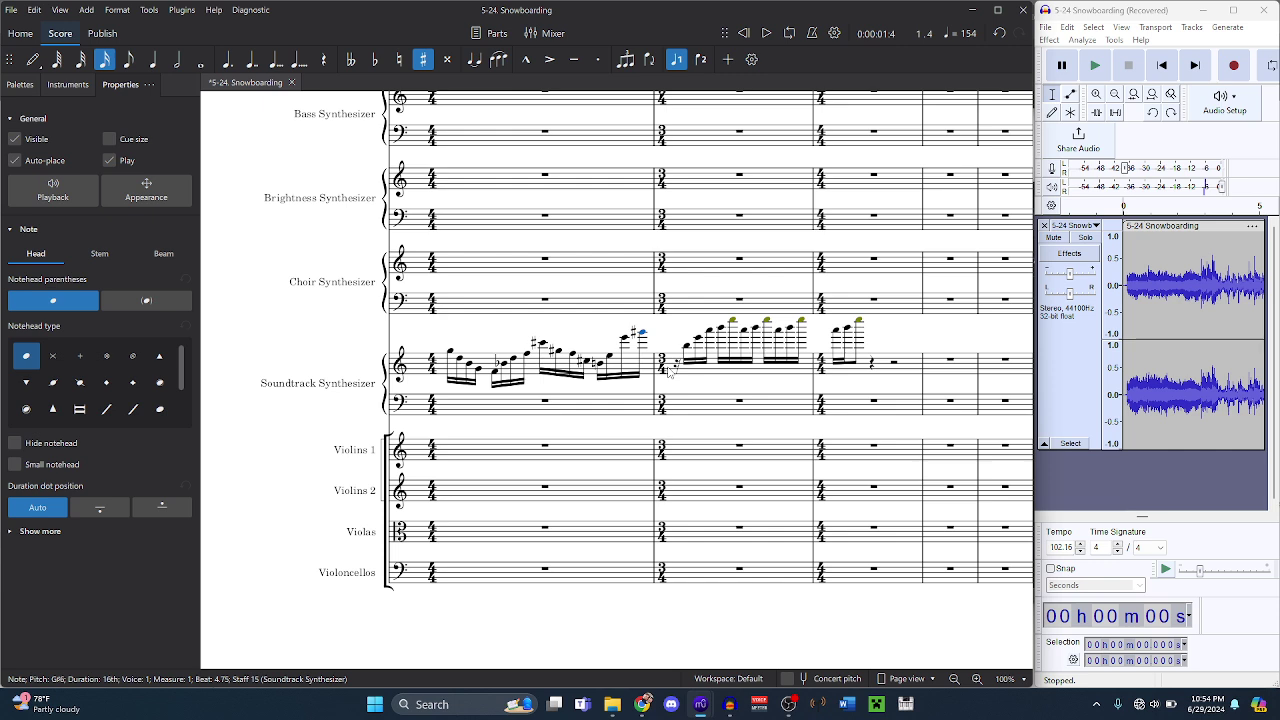
left_click(672, 367)
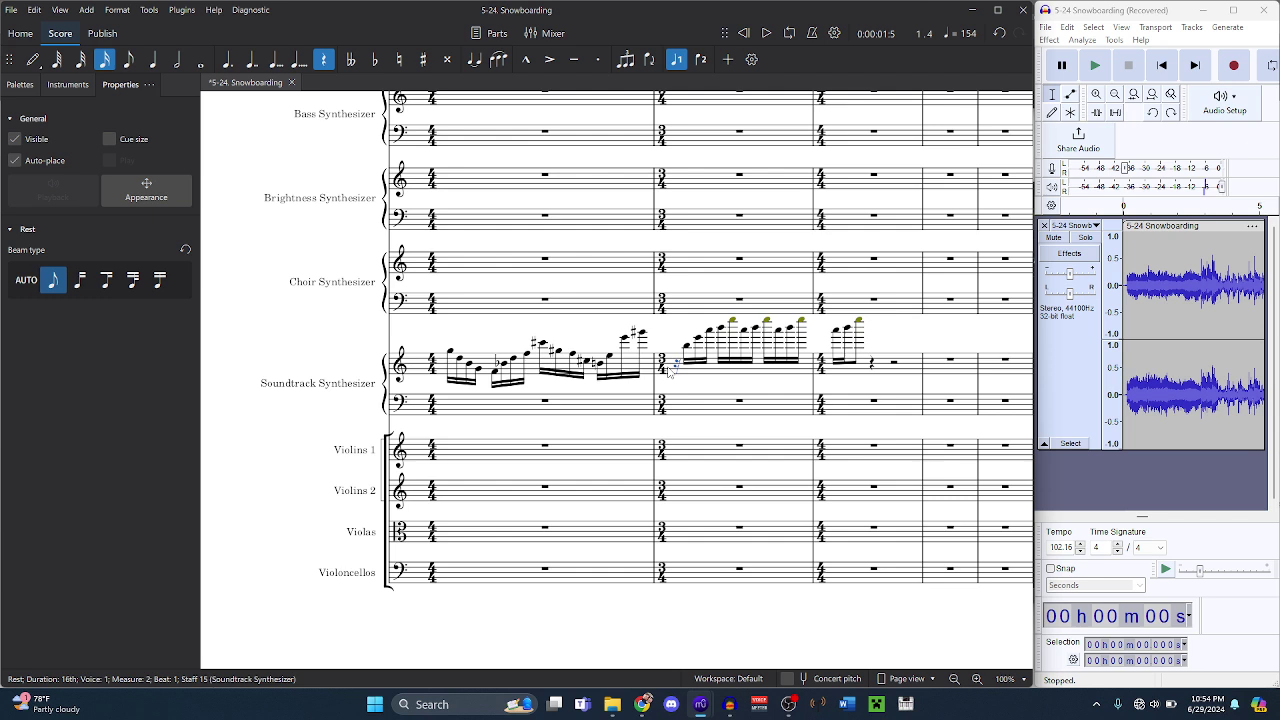
key("n")
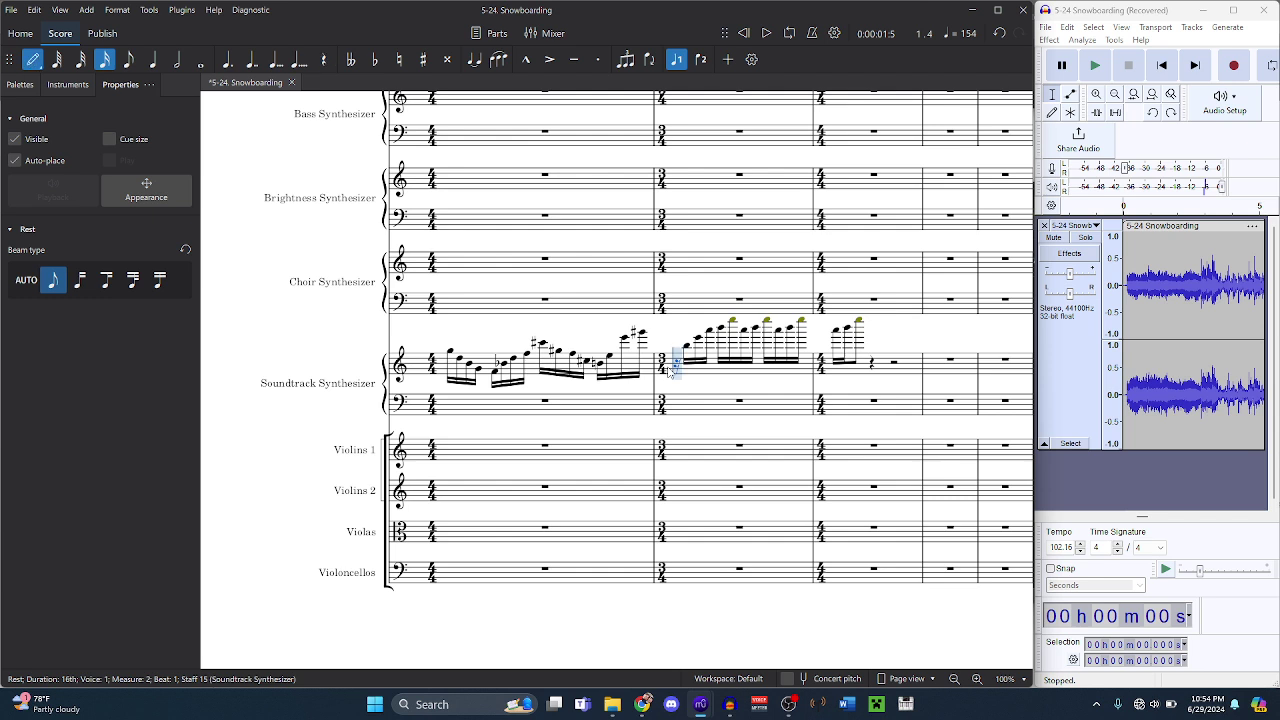
key("ctrl+alt+2")
key("6")
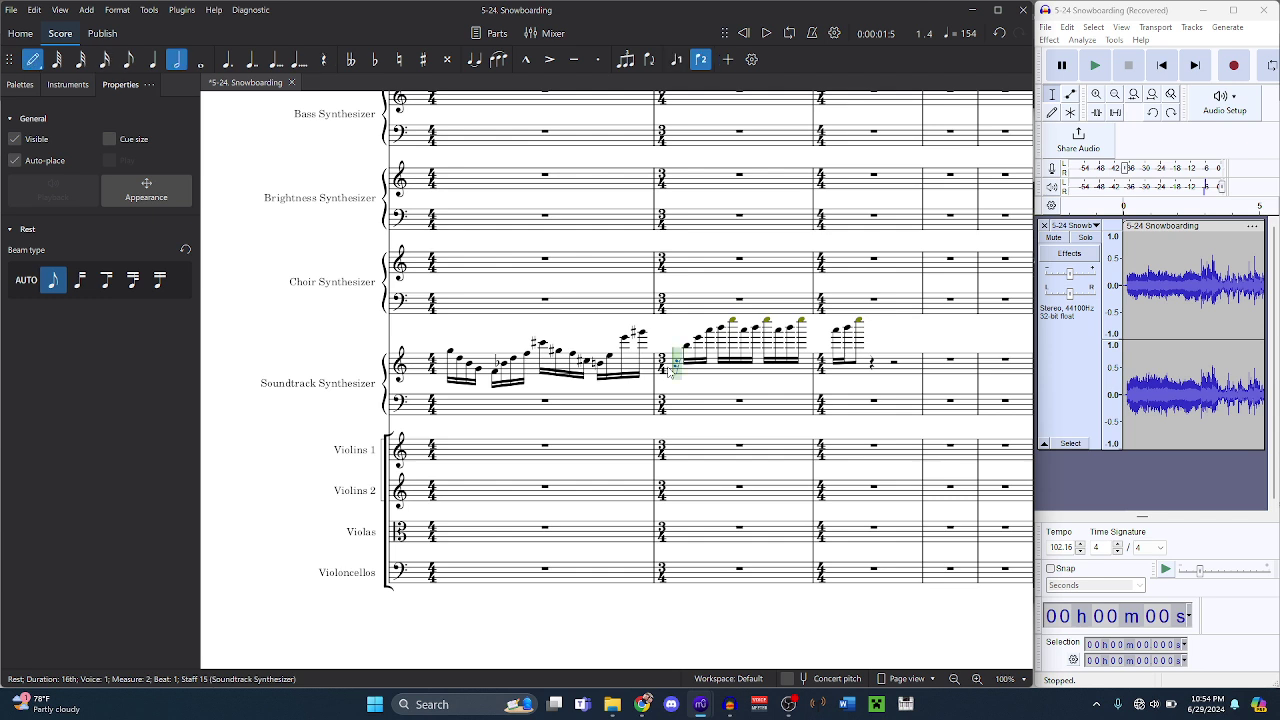
key("g")
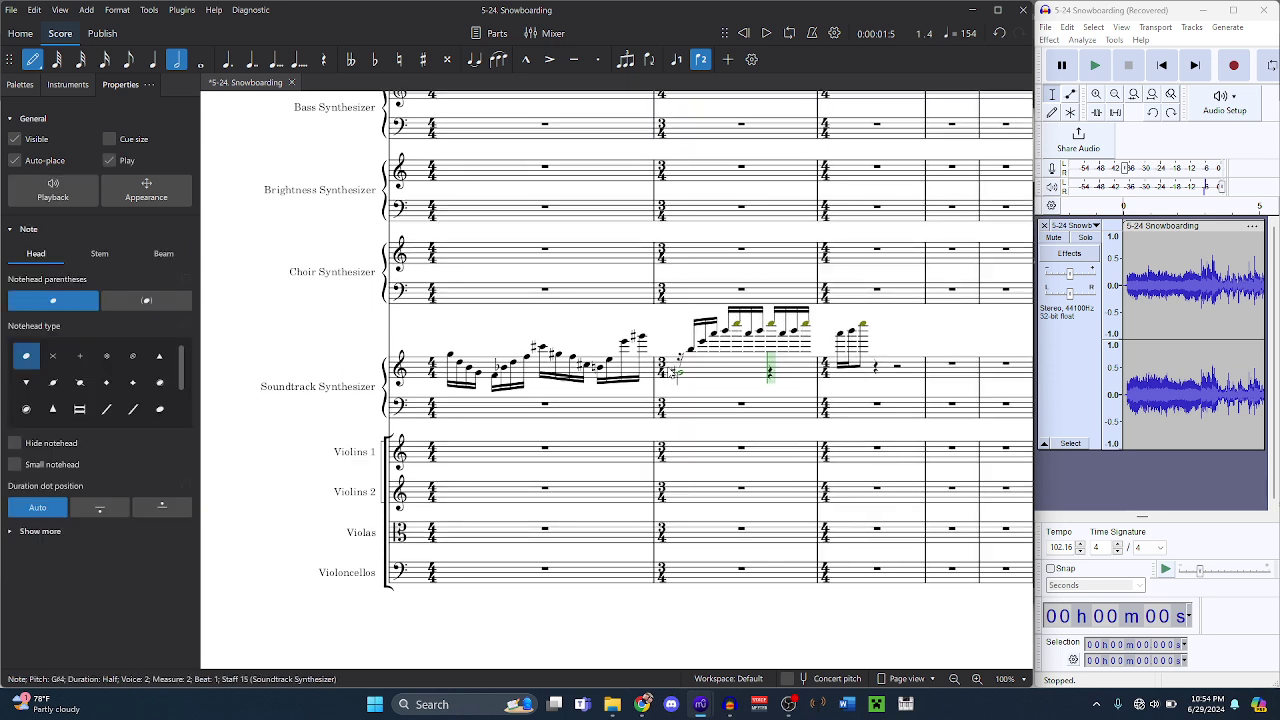
key("Up")
key("Escape")
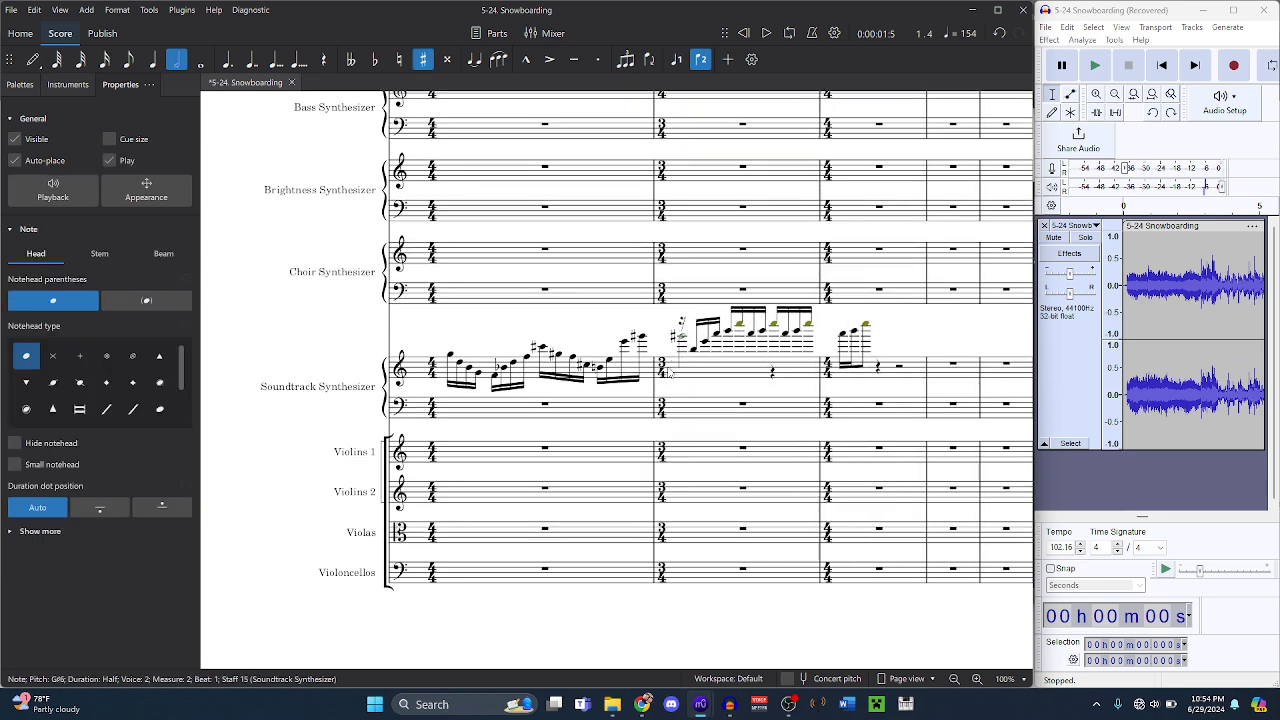
left_click(641, 340)
key("t")
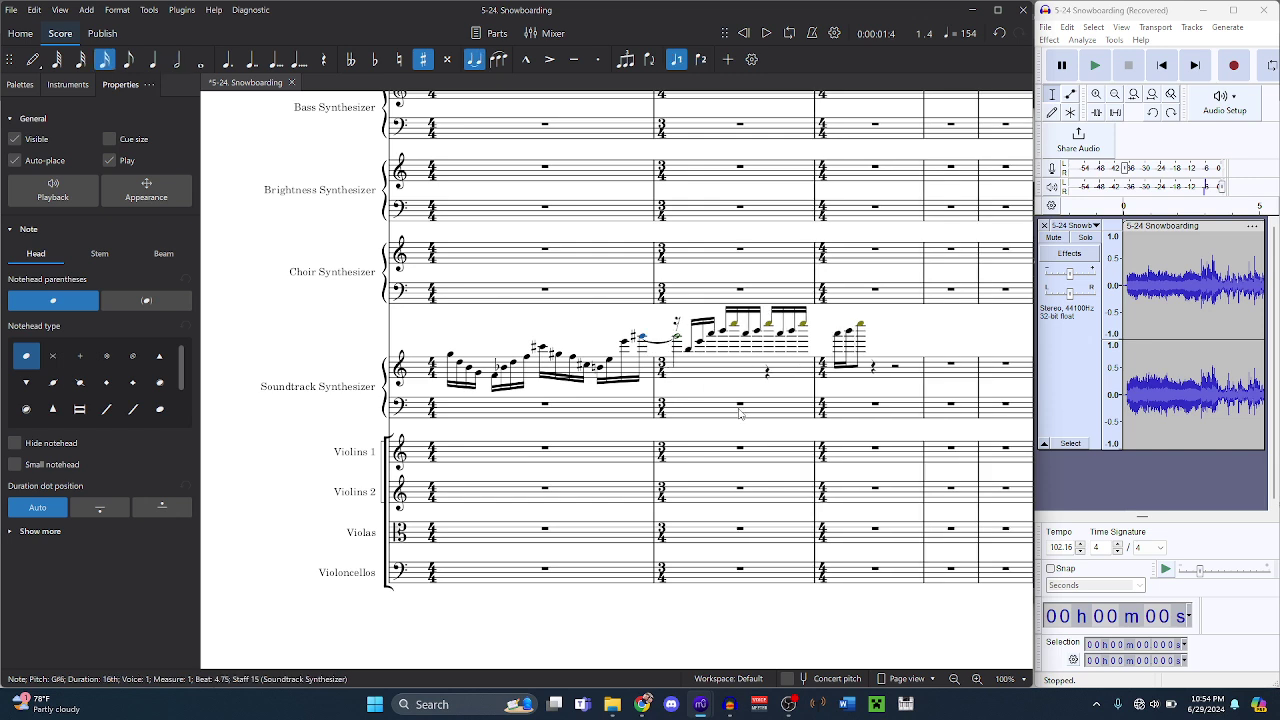
- Try to copy Grand Piano, 16 from measure 3 to the end of snowboard.bms into measure 3 of the Soundtrack Synthesizer
mouse_move(703, 703)
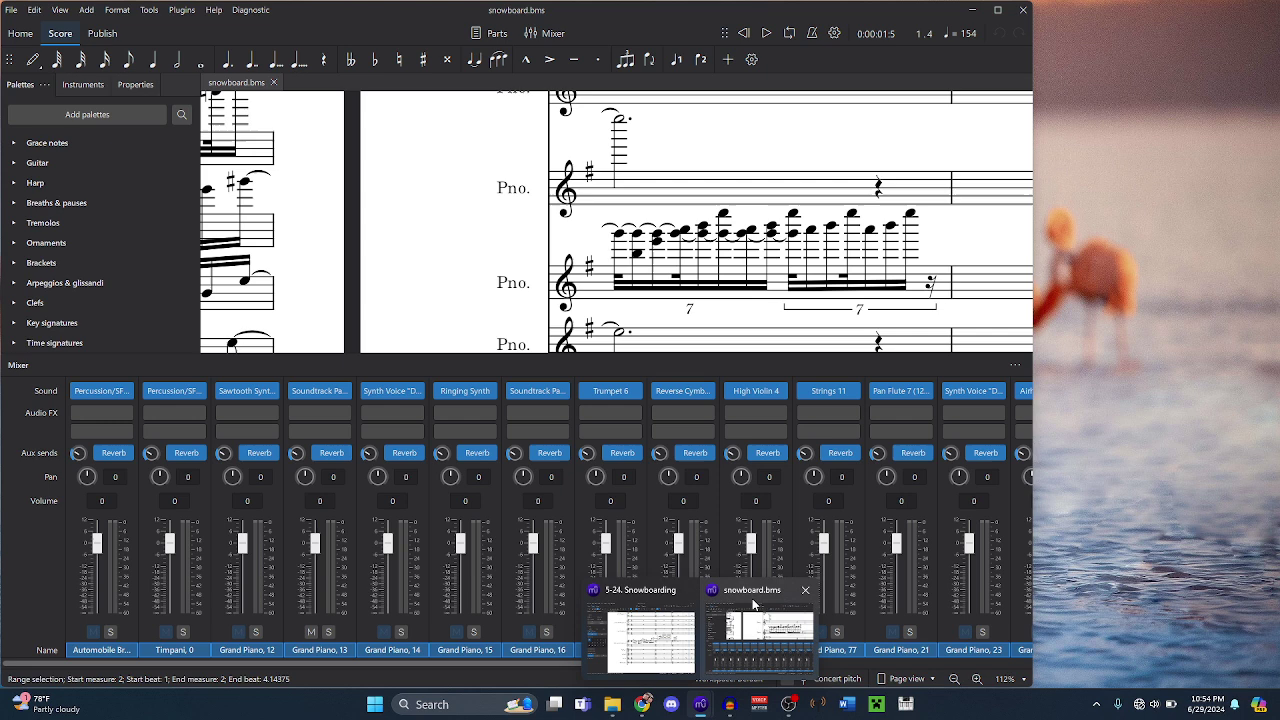
left_click(748, 607)
scroll(632, 279, "right", 5)
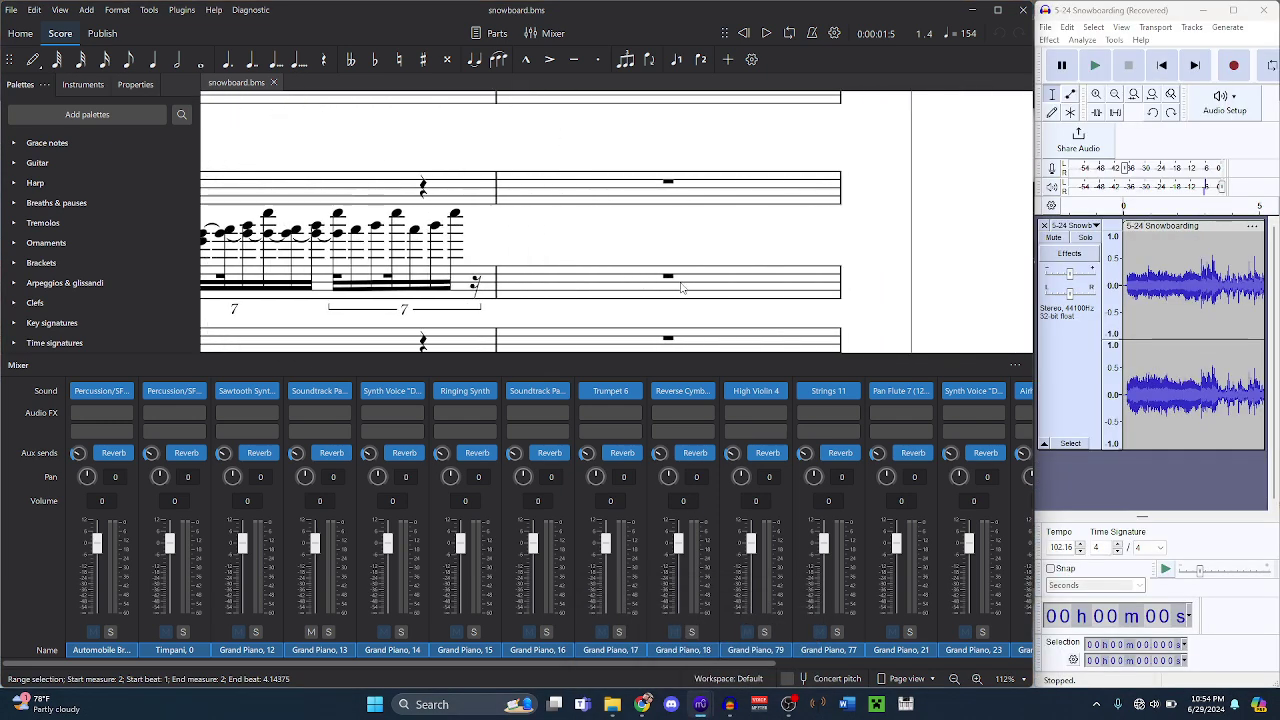
left_click(668, 278)
left_click(673, 281, "shift")
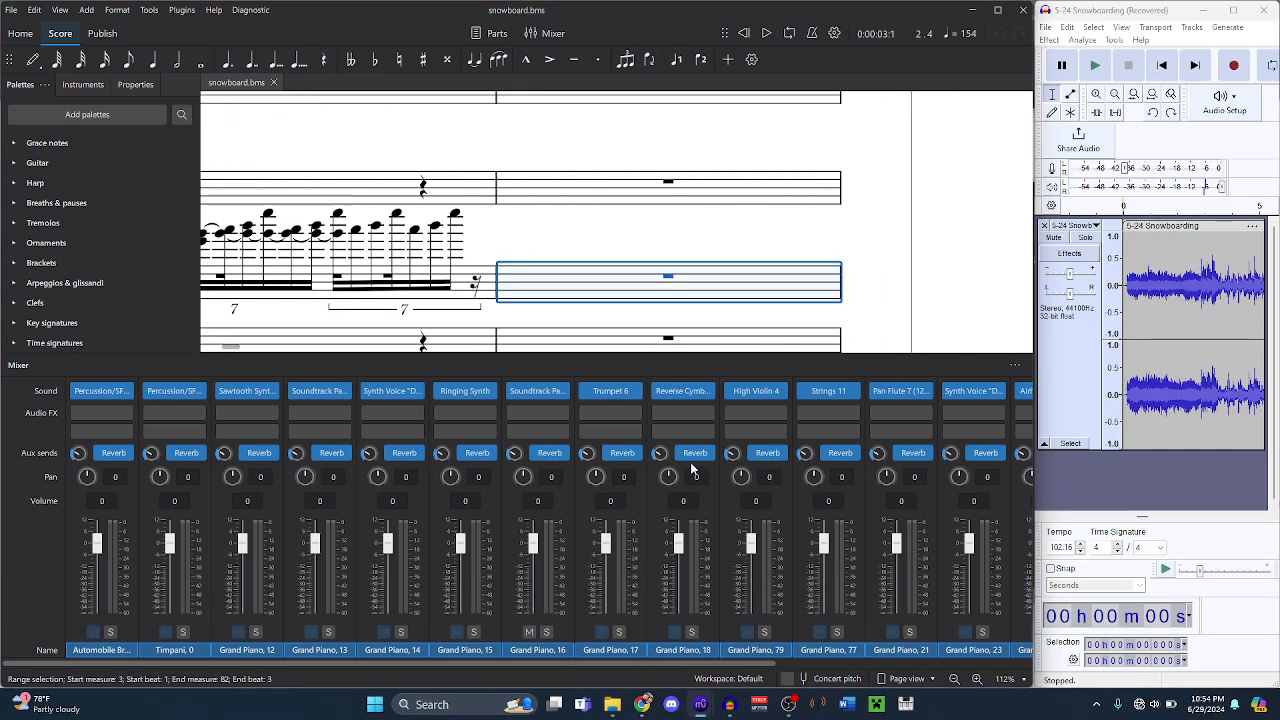
mouse_move(701, 703)
mouse_move(721, 648)
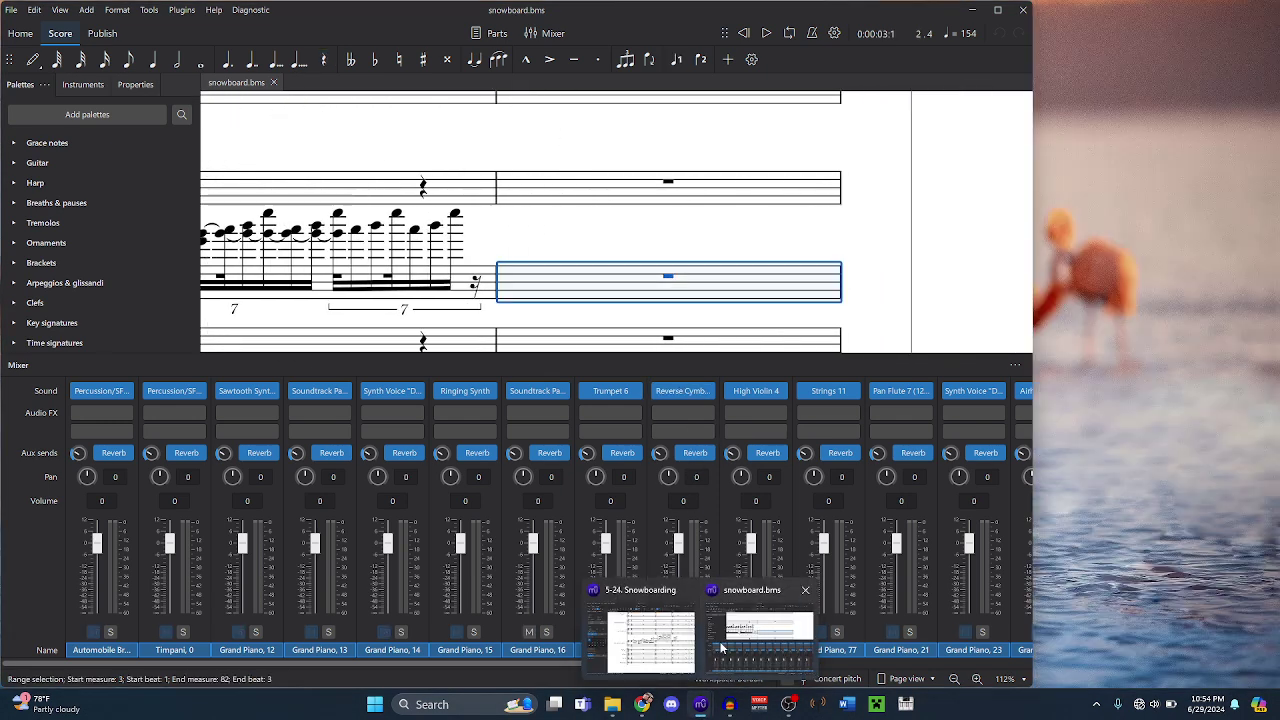
left_click(650, 640)
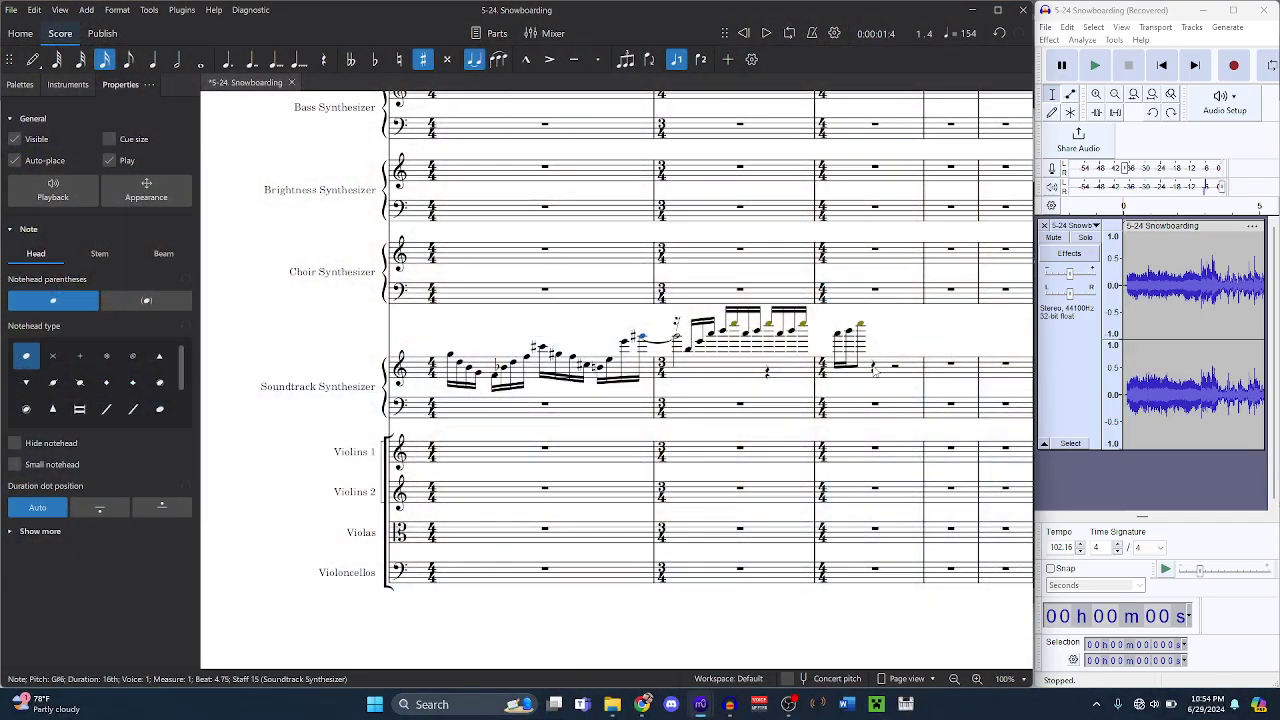
left_click(568, 413)
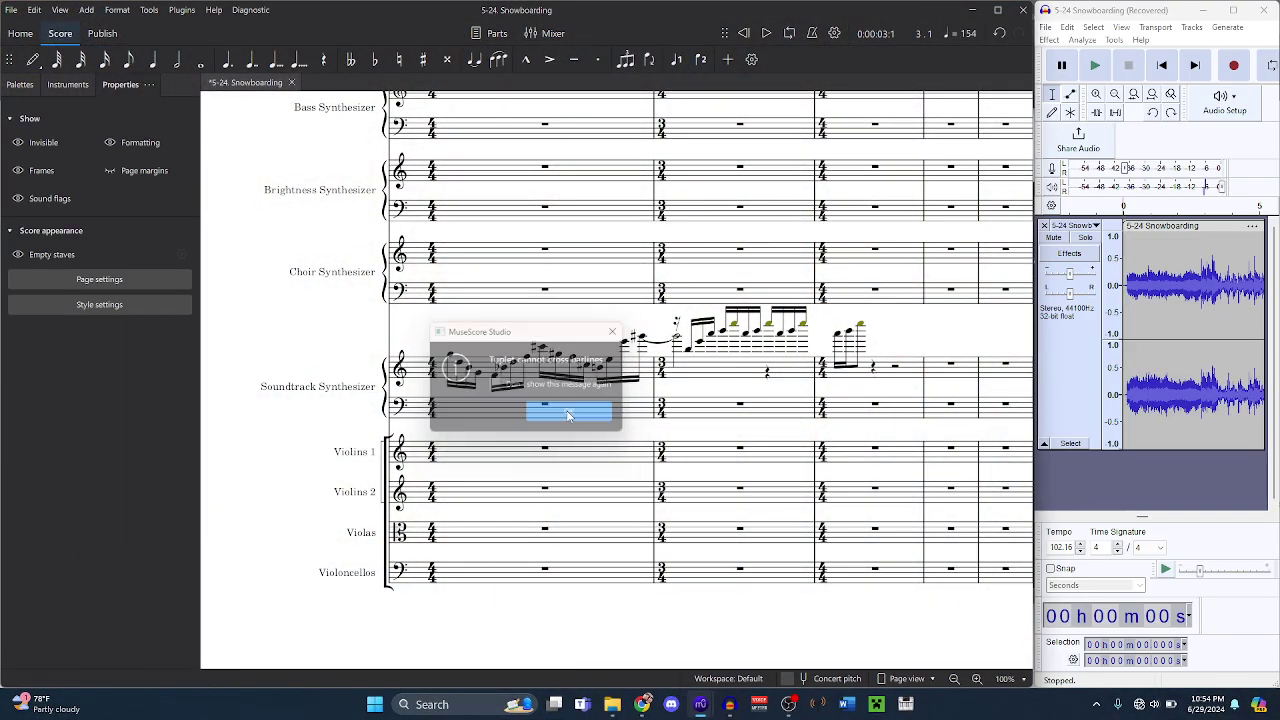
- Step through the Grand Piano, 16 staff in snowboard.bms from measure 4 onward to find its next notes
mouse_move(701, 703)
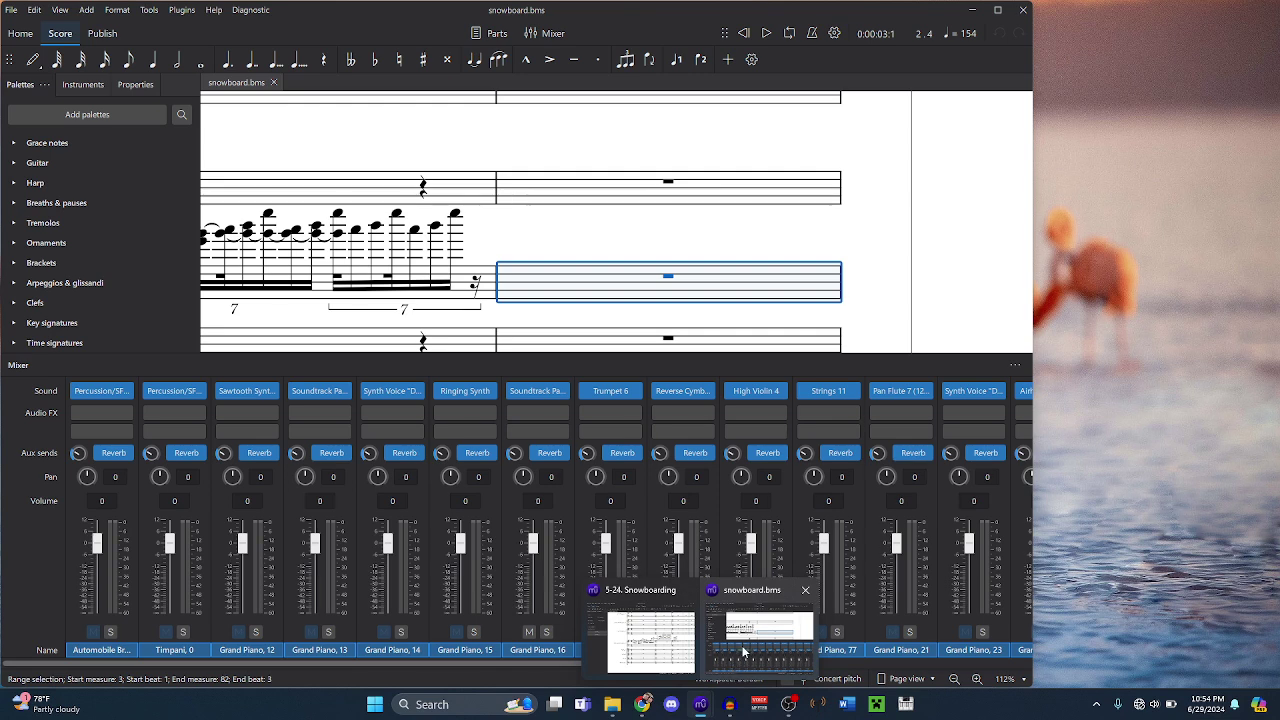
left_click(743, 652)
left_click(669, 279)
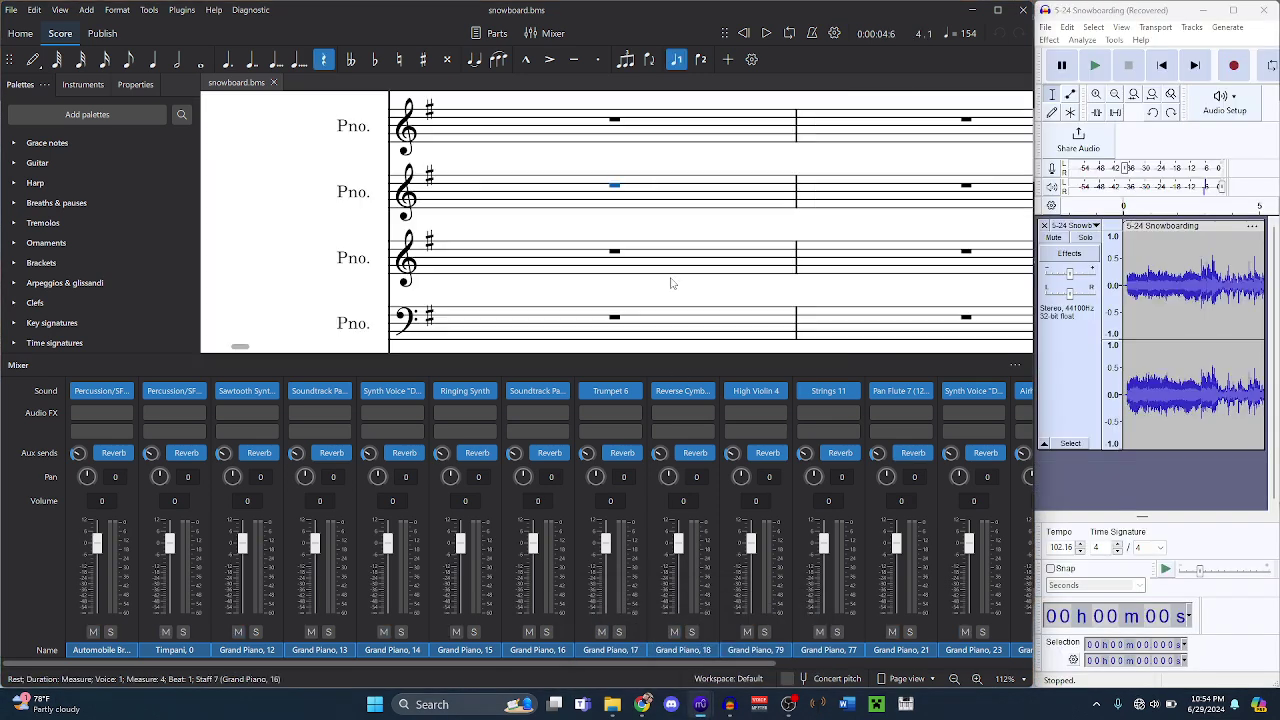
key("Right")
key("Right")
key("Right")
key("Right")
key("Right")
key("Right")
key("Right")
key("Right")
key("Right")
key("Right")
key("Right")
key("Right")
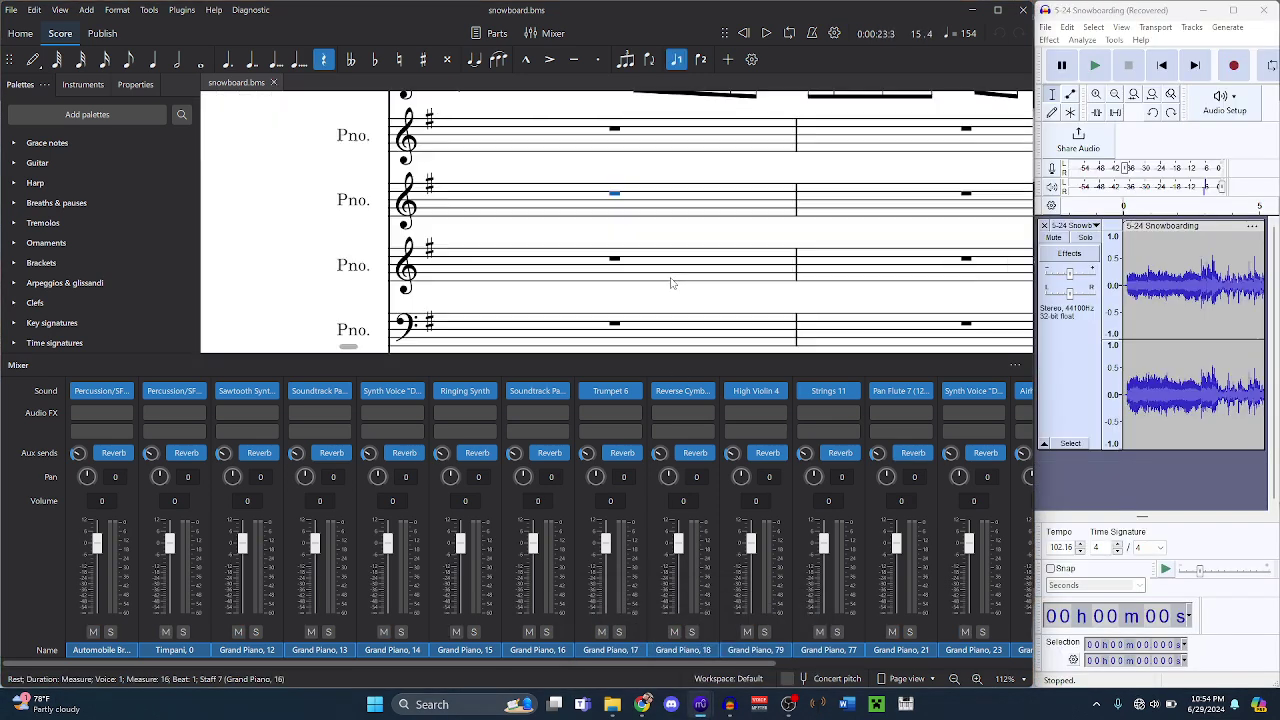
key("Right")
key("Right")
key("Right")
key("Right")
key("Right")
key("Right")
key("Right")
key("Right")
key("Right")
key("Right")
key("Right")
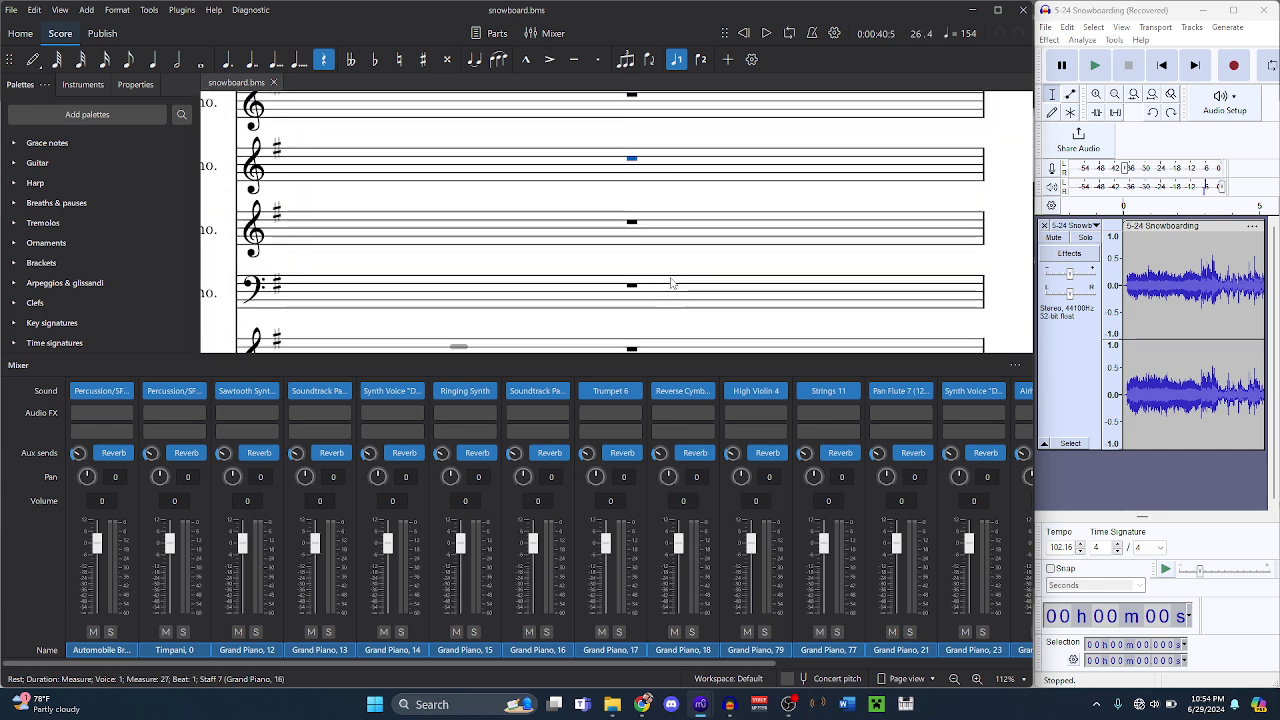
key("Right")
key("Right")
key("Right")
key("Right")
key("Right")
key("Right")
key("Right")
key("Right")
key("Right")
key("Left")
key("Left")
key("Left")
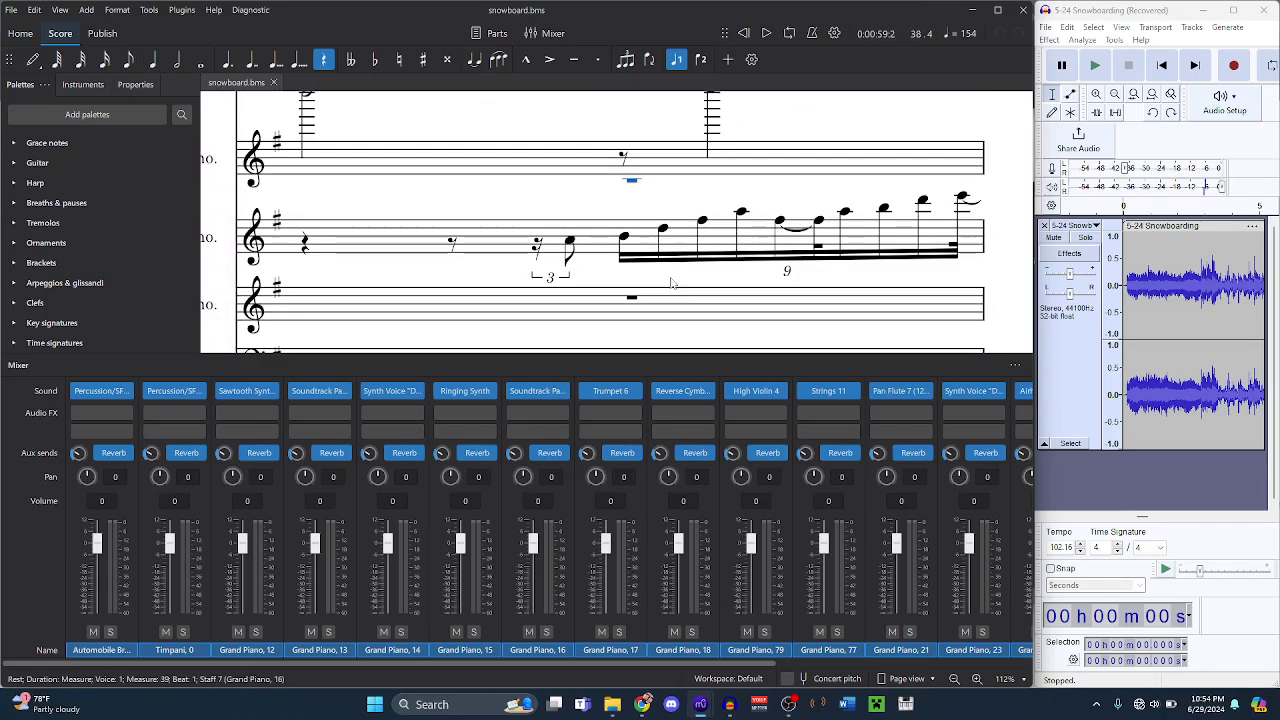
- Play snowboard.bms from measure 38 and examine where the Grand Piano, 16 passage runs and ends
key("shift+Right")
key("space")
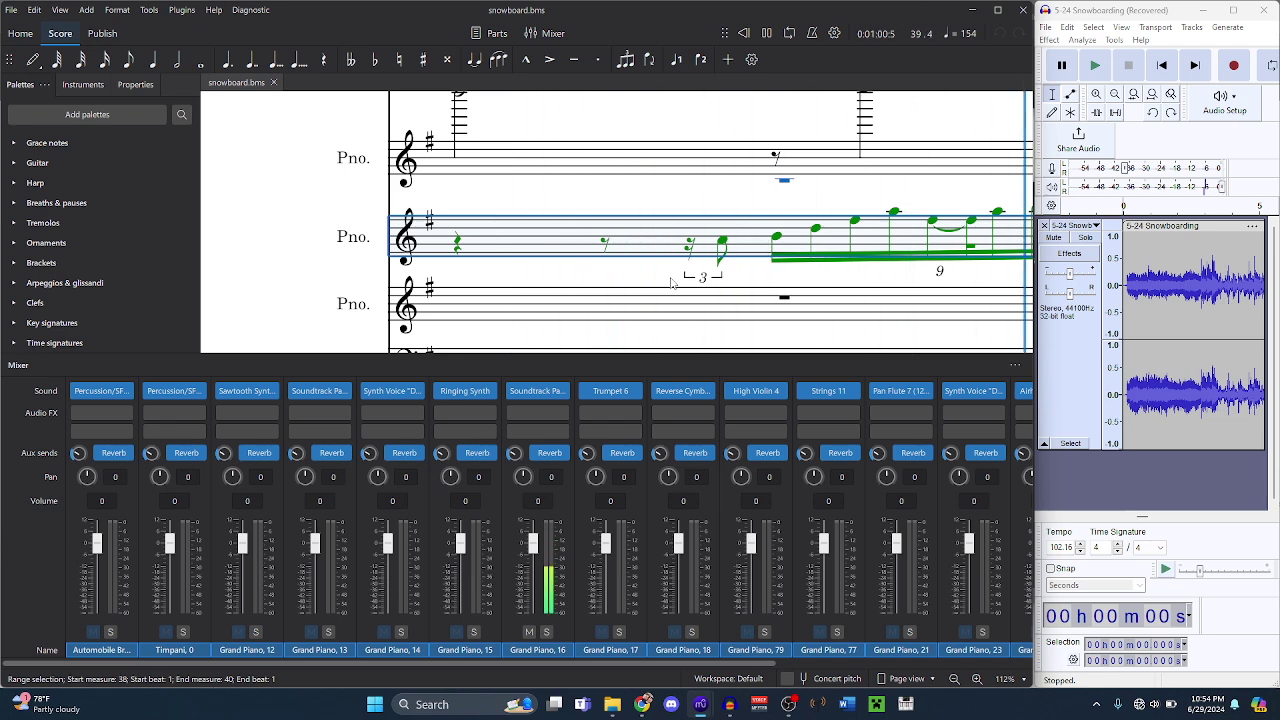
scroll(672, 283, "down", 5)
scroll(672, 283, "down", 4)
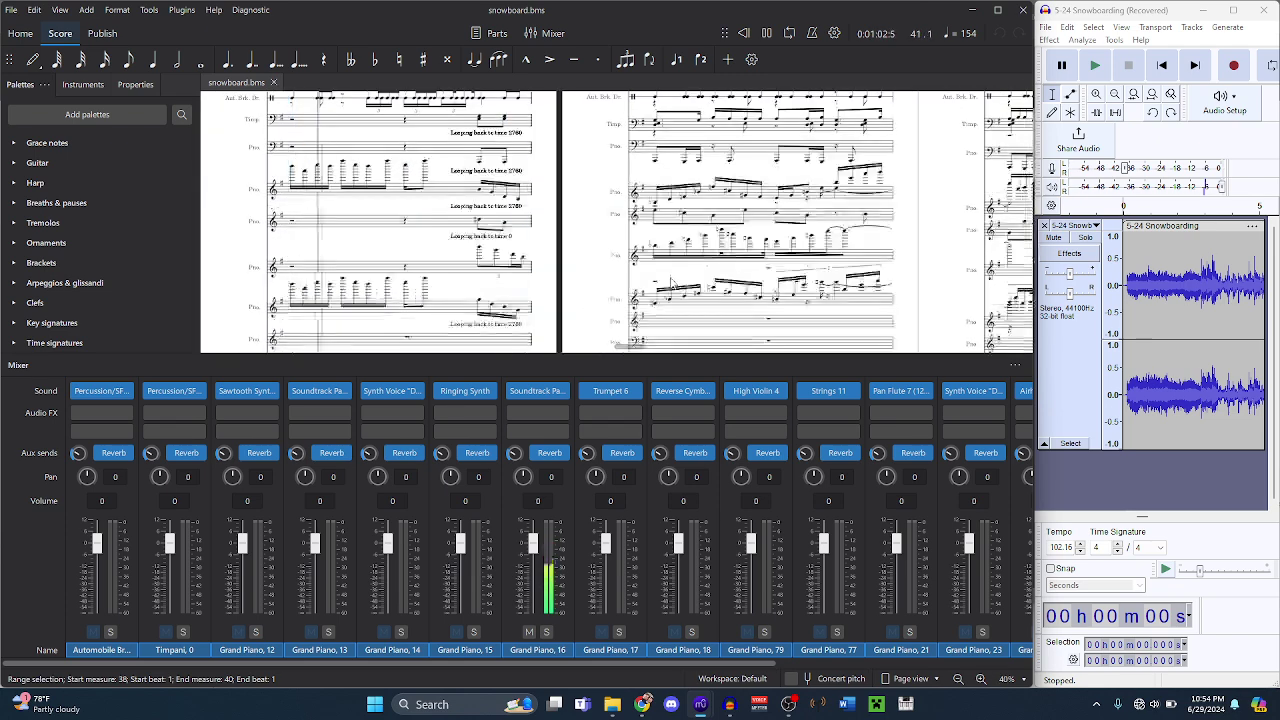
key("space")
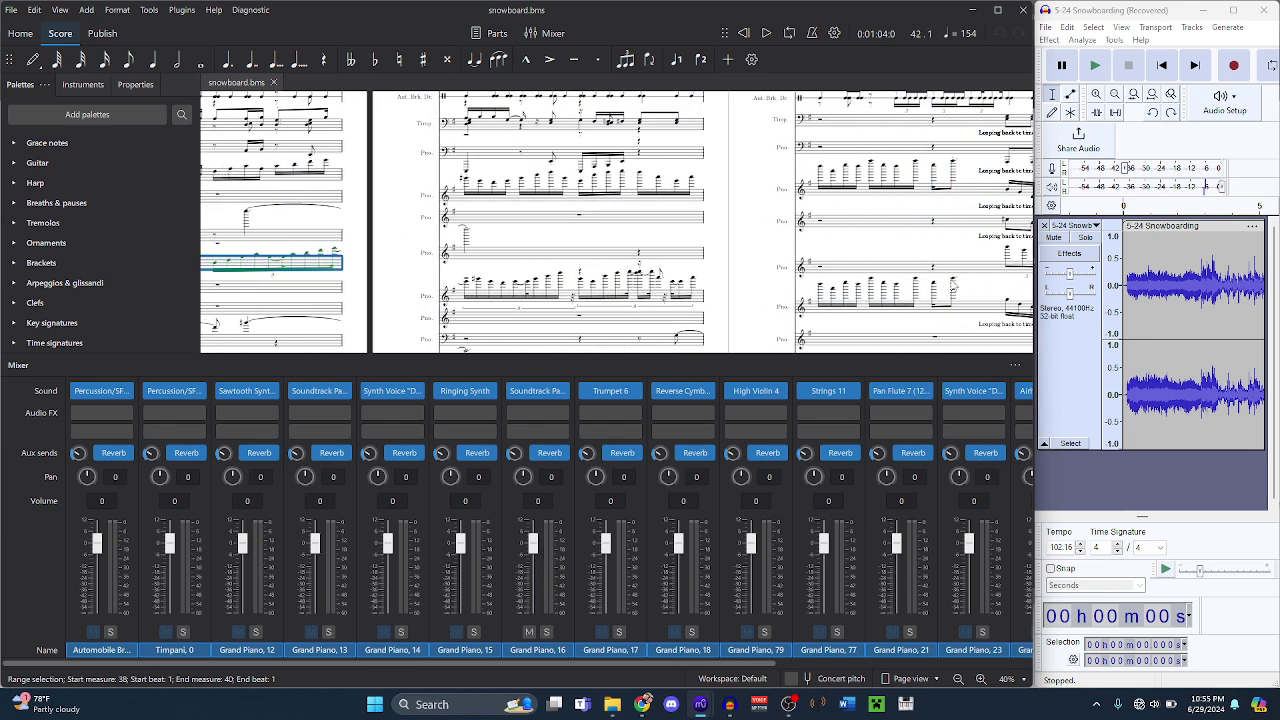
key("Escape")
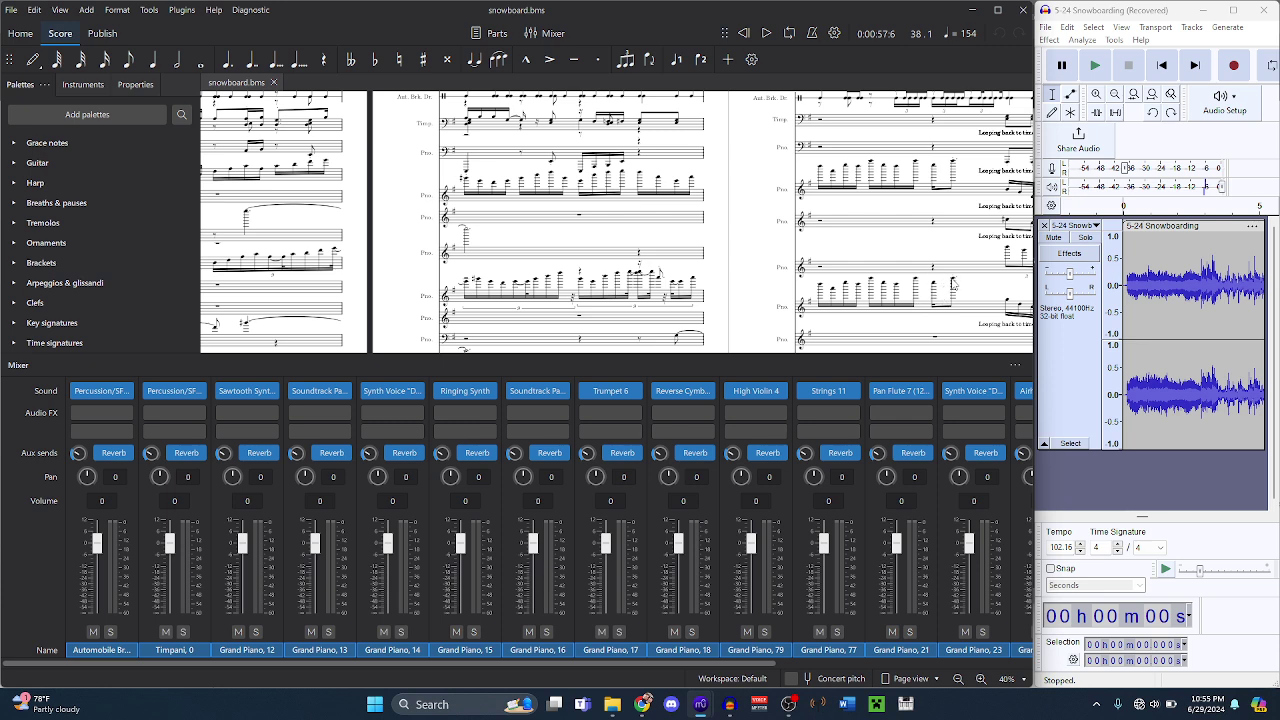
- Copy the Grand Piano, 16 passage from measure 39 through beat 3 of measure 41 into the Soundtrack Synthesizer's treble staff at measure 39
left_click(953, 284)
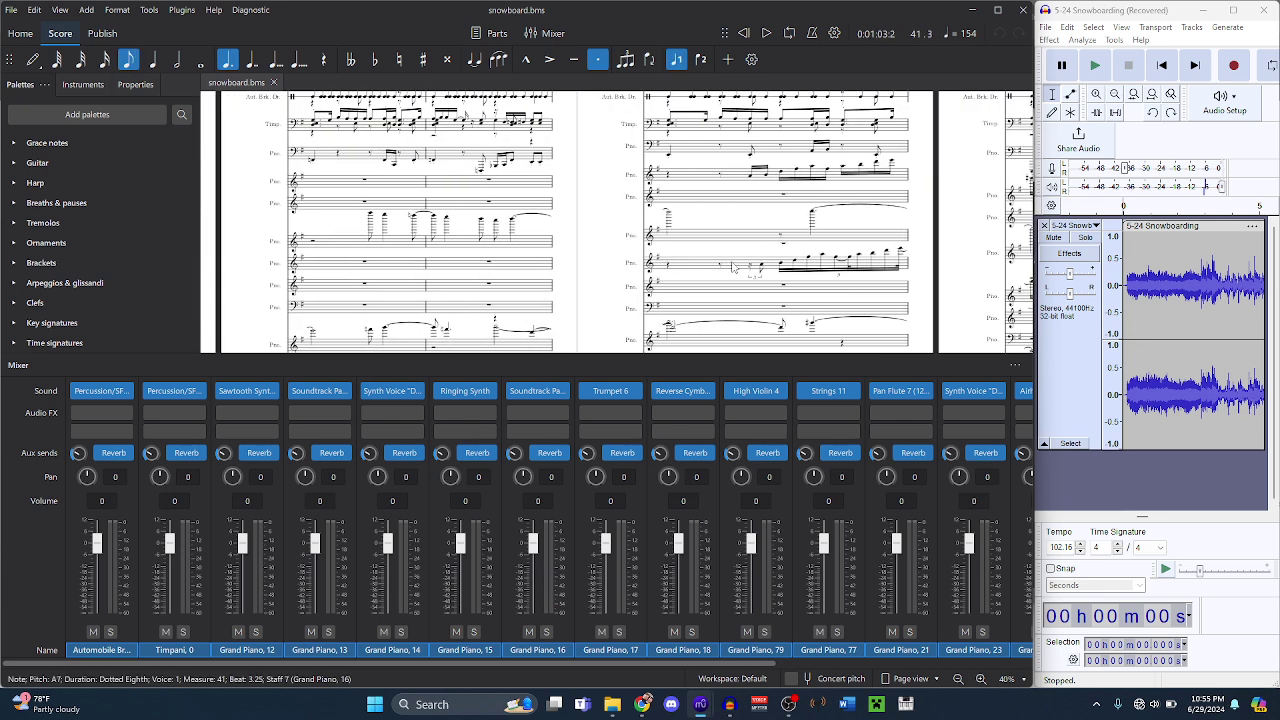
left_click(731, 267, "shift")
key("space")
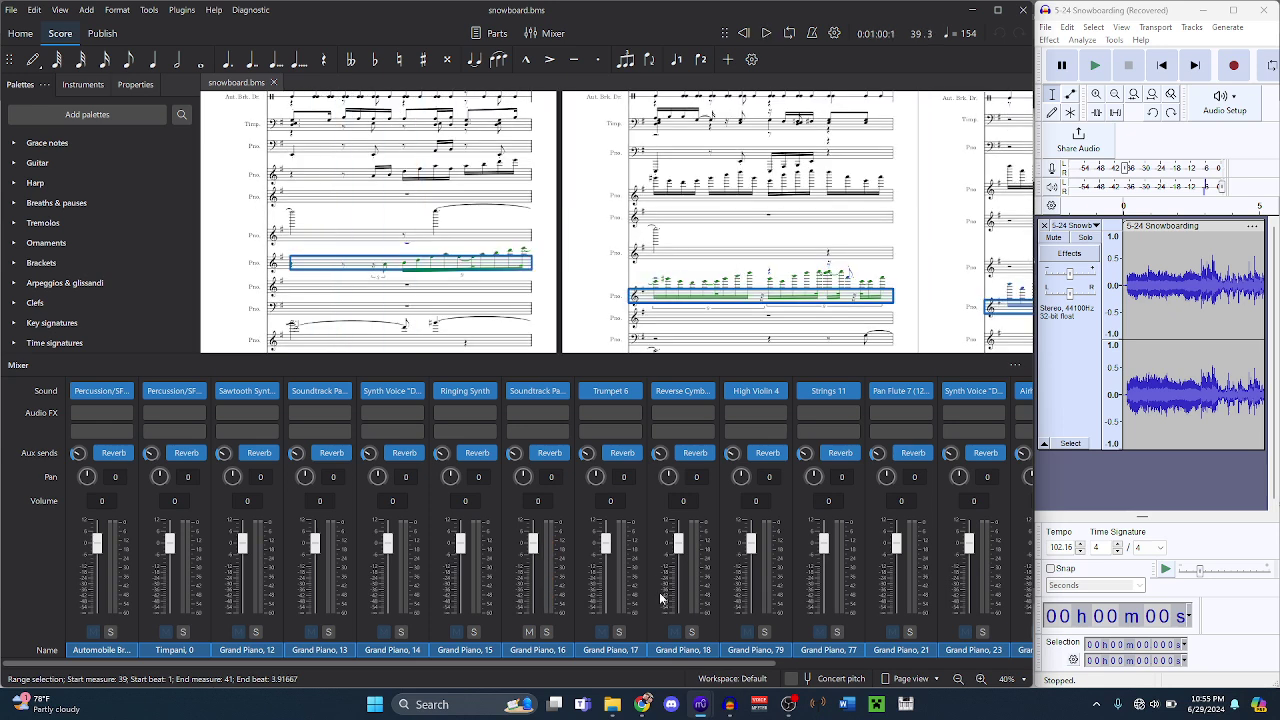
mouse_move(700, 704)
left_click(664, 630)
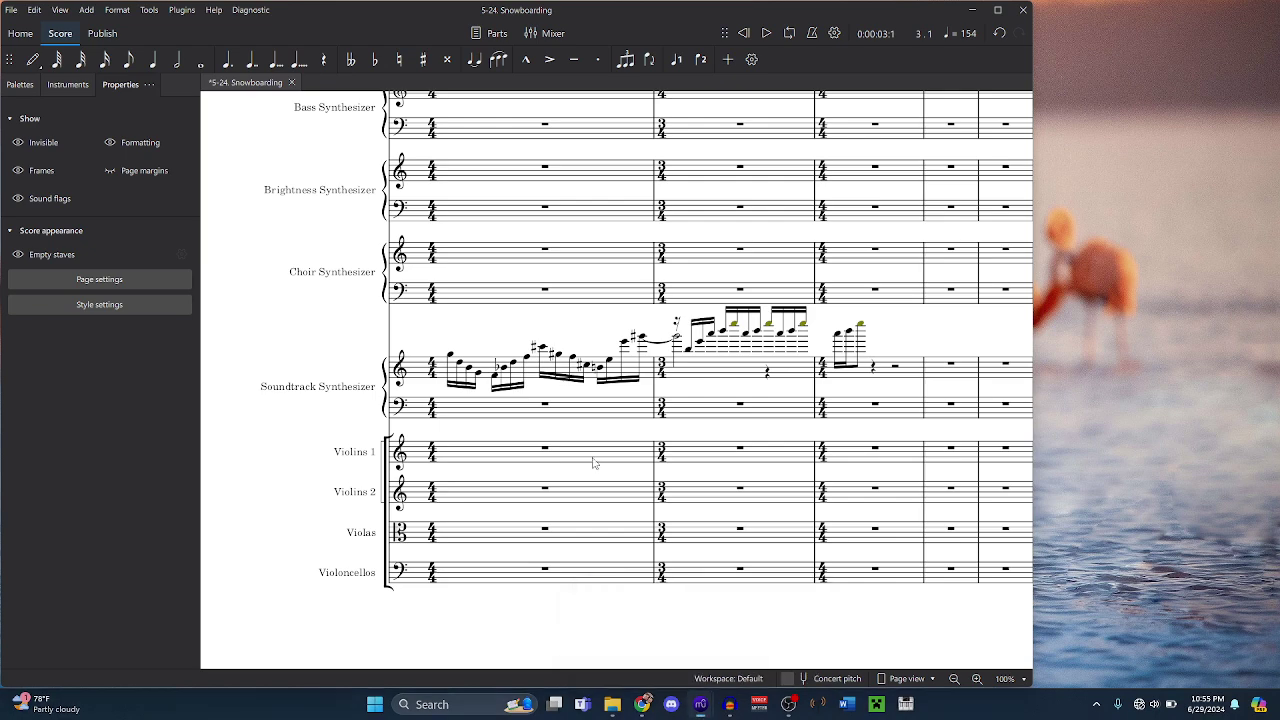
left_click(577, 367)
key("Right")
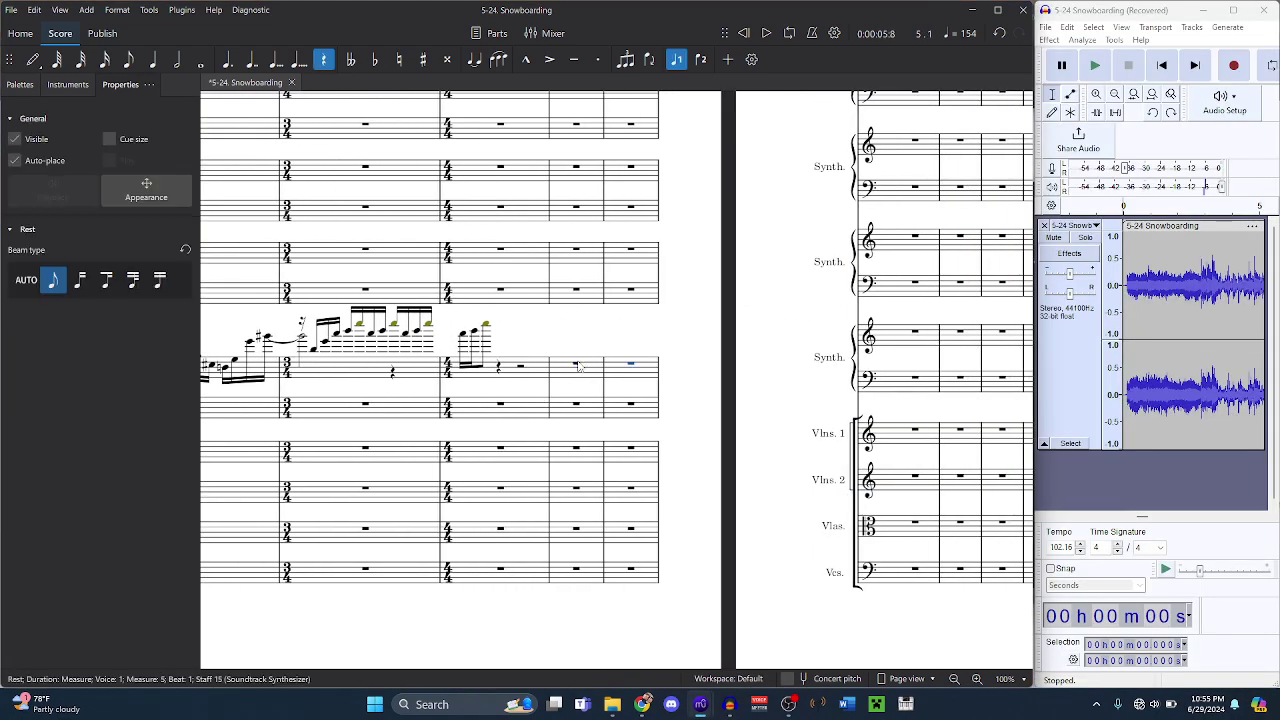
key("Right")
key("Right")
key("Right")
key("Right")
key("Right")
key("Right")
key("Right")
key("Right")
key("Right")
key("Right")
key("Right")
key("Right")
key("Right")
key("Right")
key("Right")
key("Right")
key("Right")
key("Right")
key("Right")
key("Right")
key("Right")
key("Right")
key("Right")
key("Right")
key("Right")
key("Right")
key("Right")
key("Right")
key("Right")
key("Right")
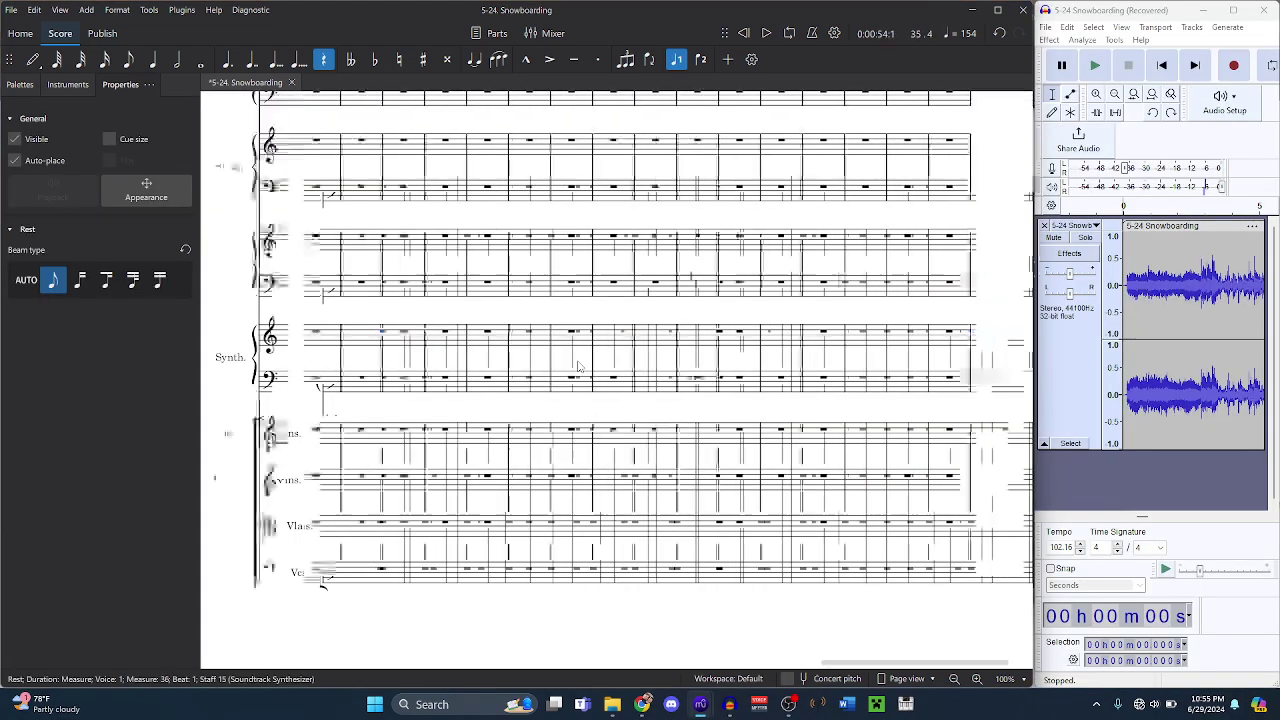
key("shift+Right")
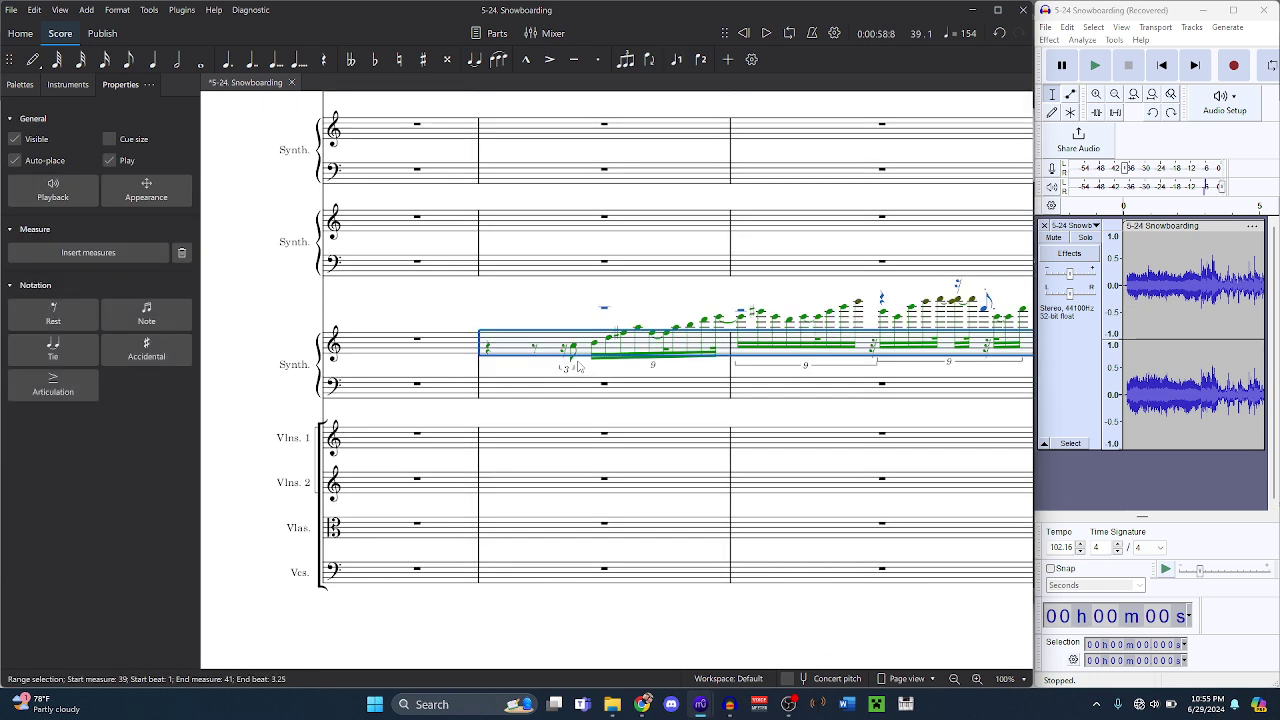
- Add the staff text "Move Right by one beat" at the start of the Soundtrack Synthesizer's measure 39
scroll(577, 367, "right", 2)
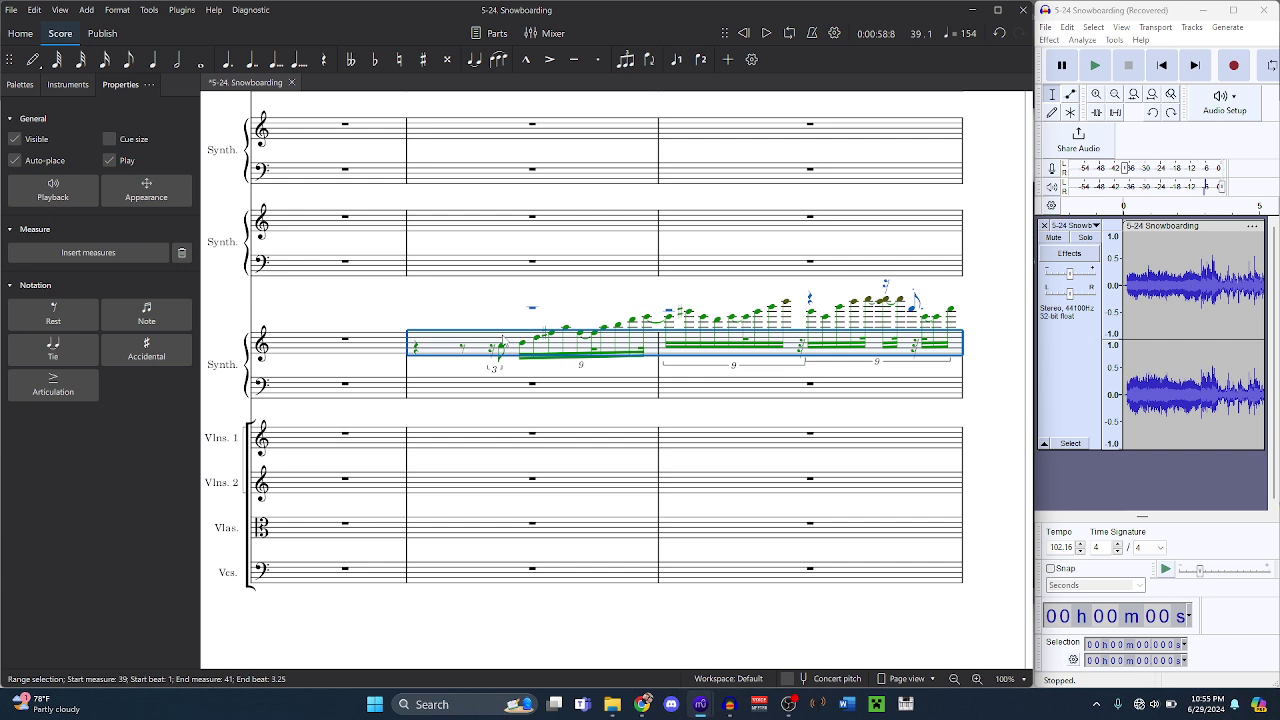
key("ctrl+t")
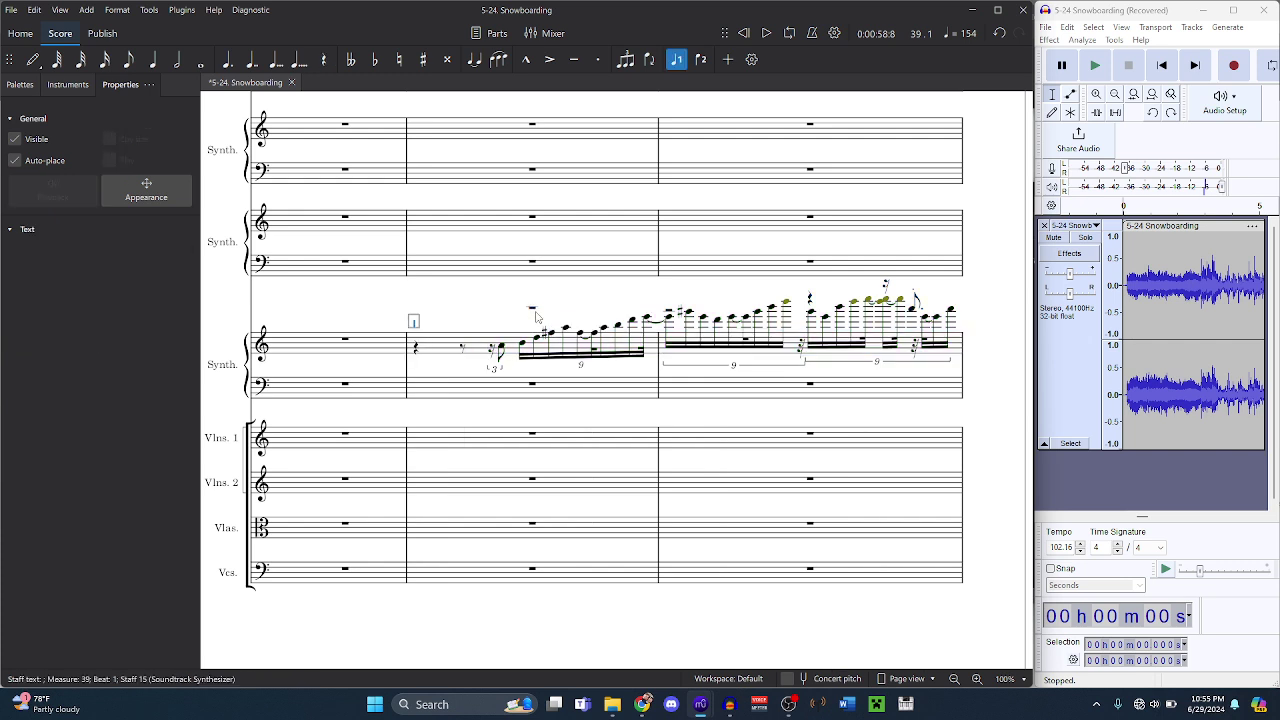
type("Move")
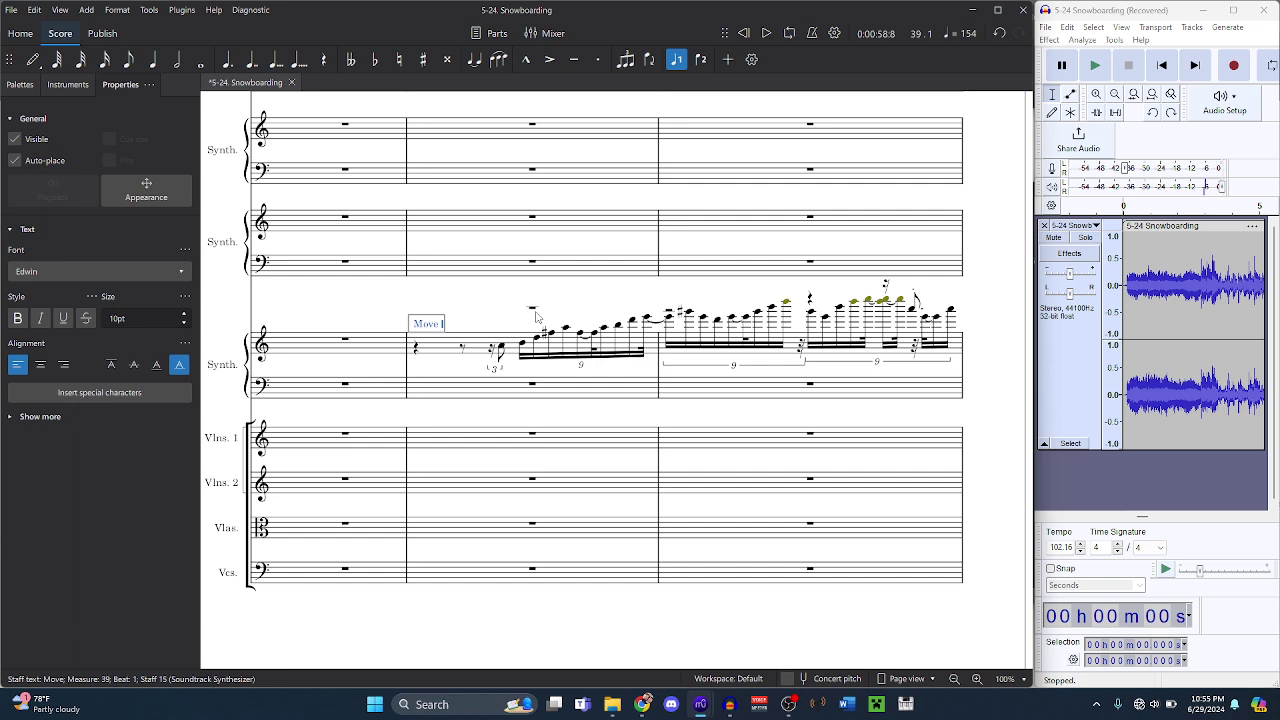
type(" Right")
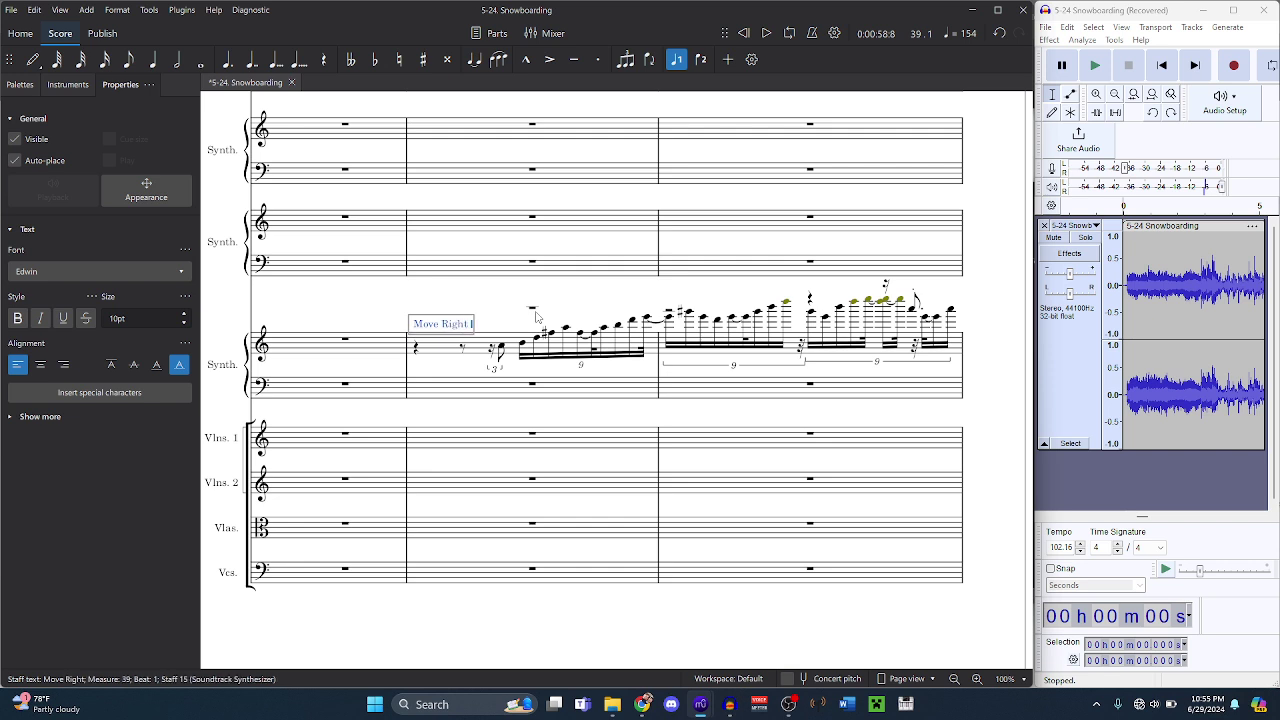
type(" by one beat")
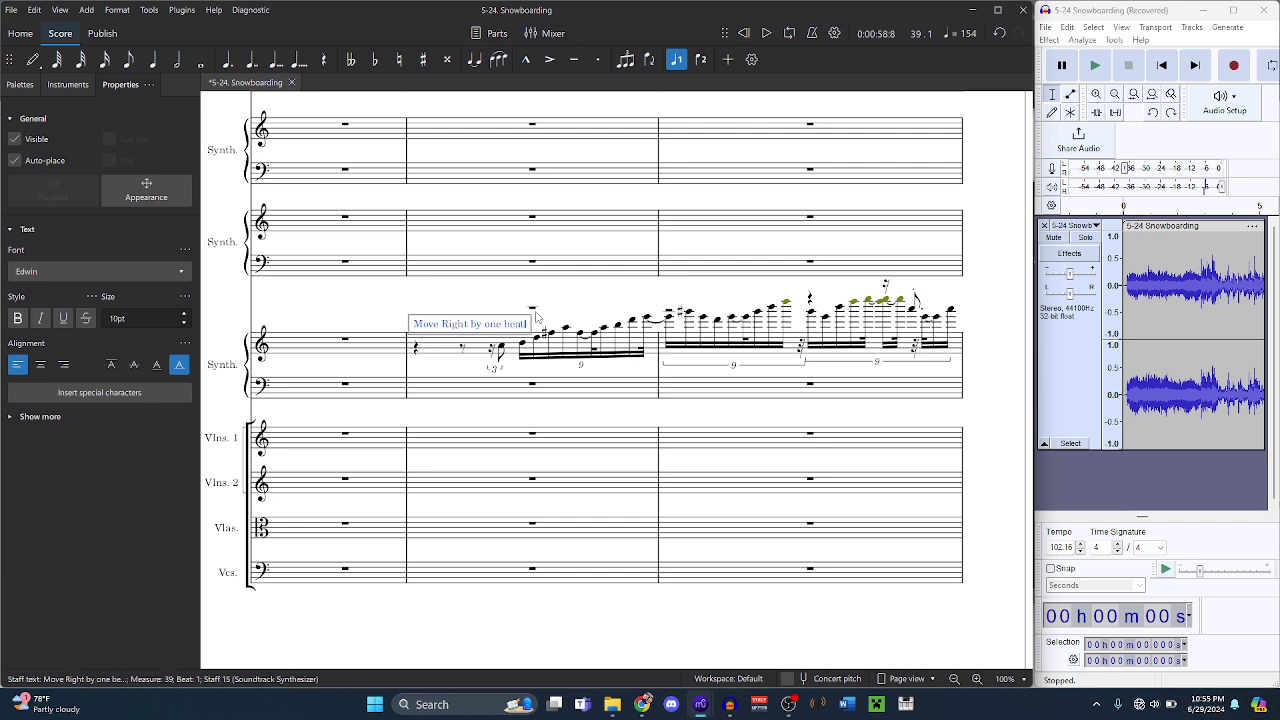
left_click(490, 316)
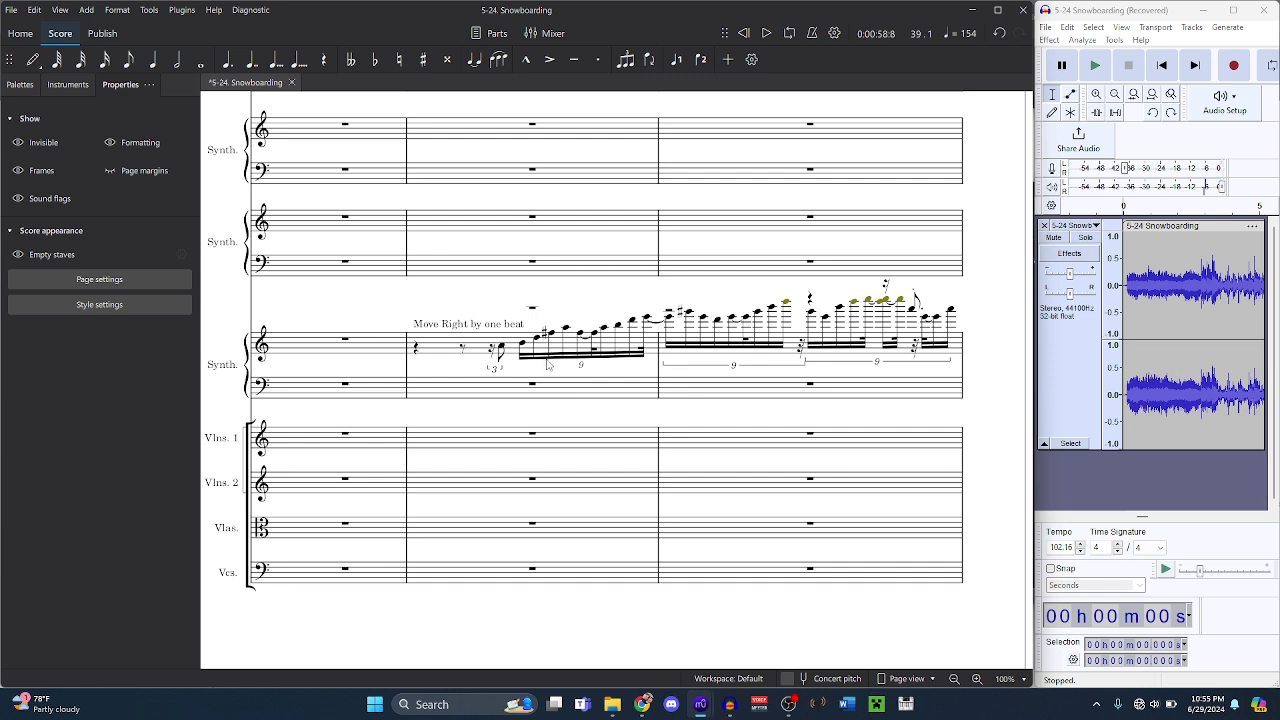
scroll(547, 352, "up", 2, "ctrl")
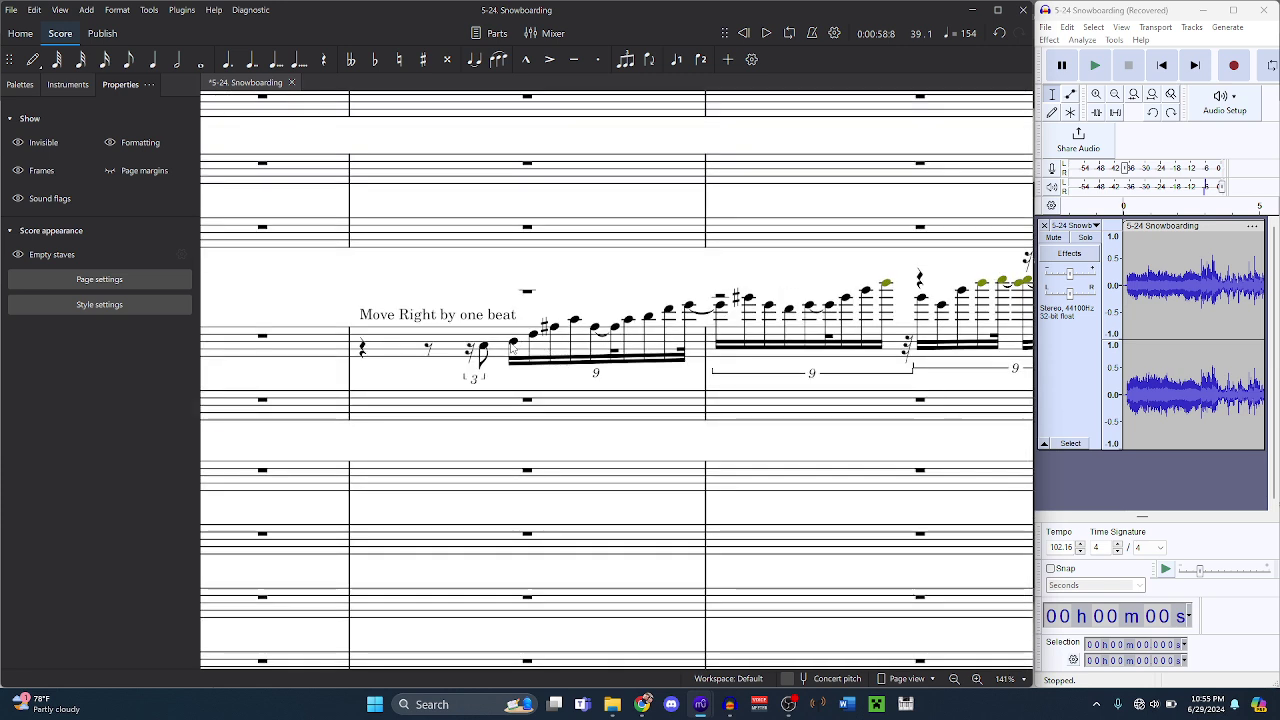
- Step through the Soundtrack Synthesizer's pasted passage from the first nonuplet in measure 39 to the rest on beat 4 of measure 41
left_click(513, 344)
key("Right")
key("Right")
key("Right")
key("Right")
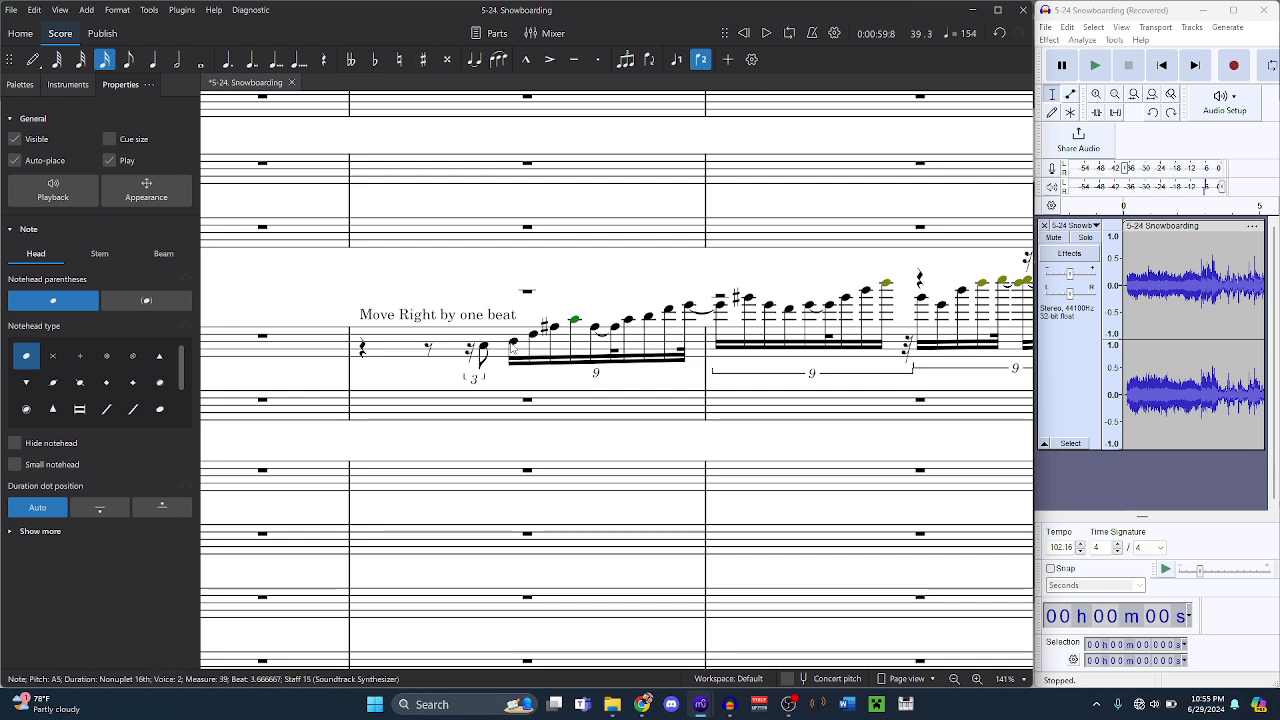
key("Right")
key("Right")
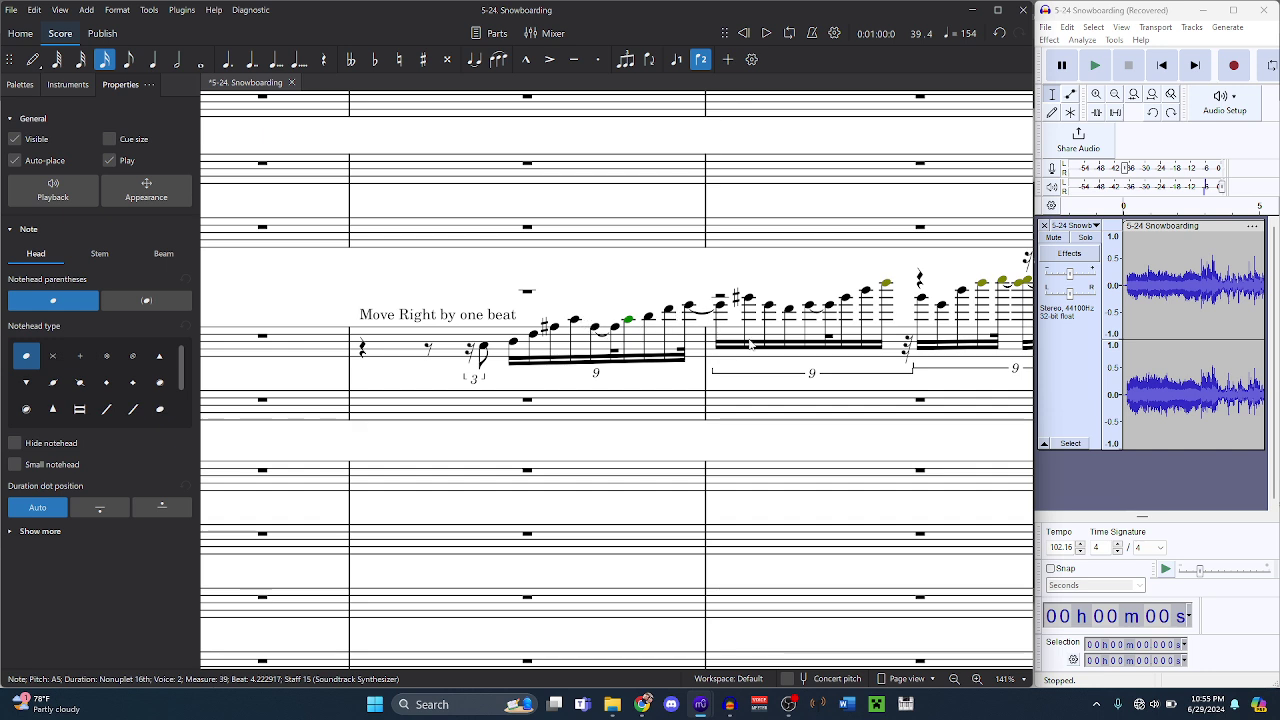
scroll(749, 343, "right", 3)
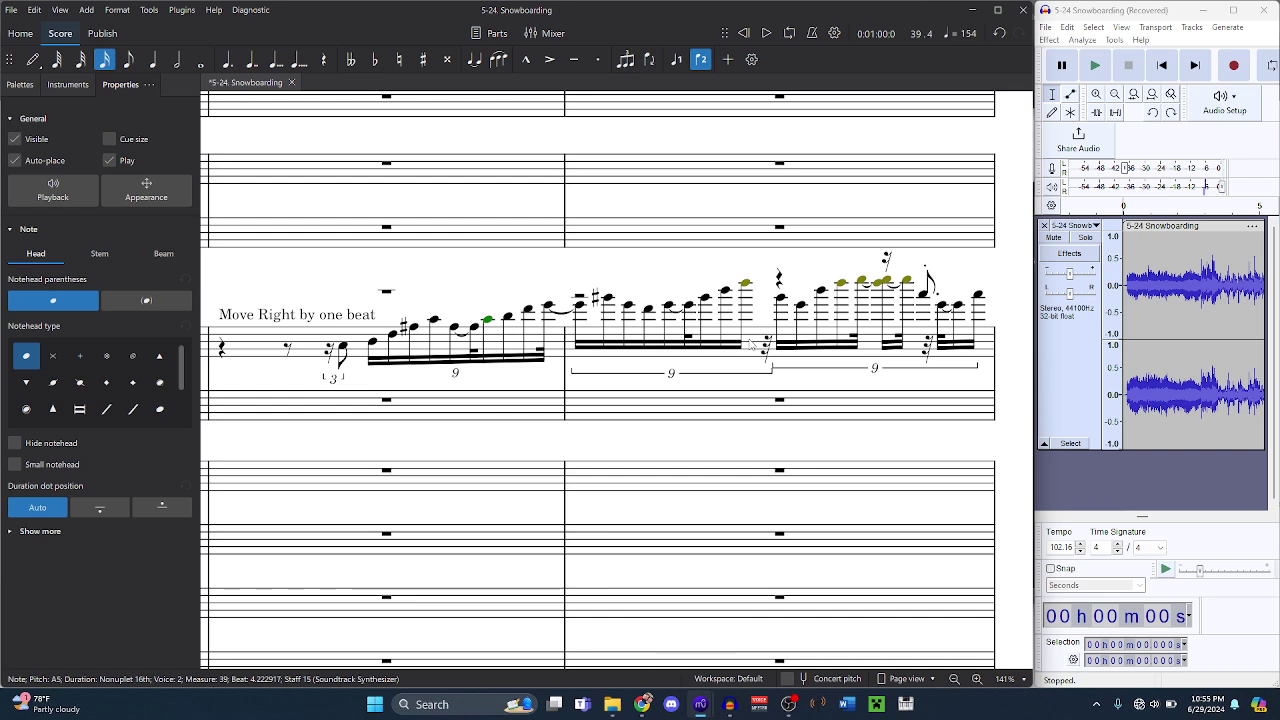
key("Right")
key("Right")
key("Right")
key("Right")
key("Right")
key("Right")
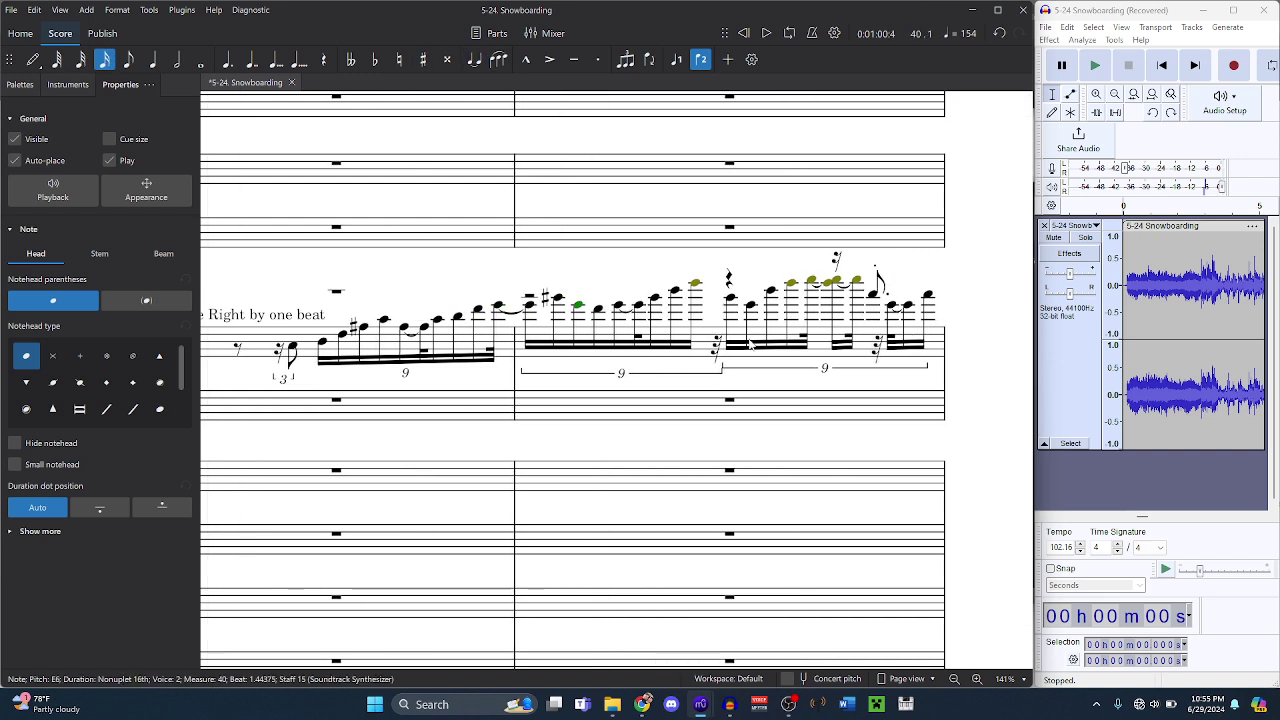
key("Right")
key("Right")
key("Right")
key("Right")
key("Right")
key("Right")
key("Right")
key("Right")
key("Right")
key("Right")
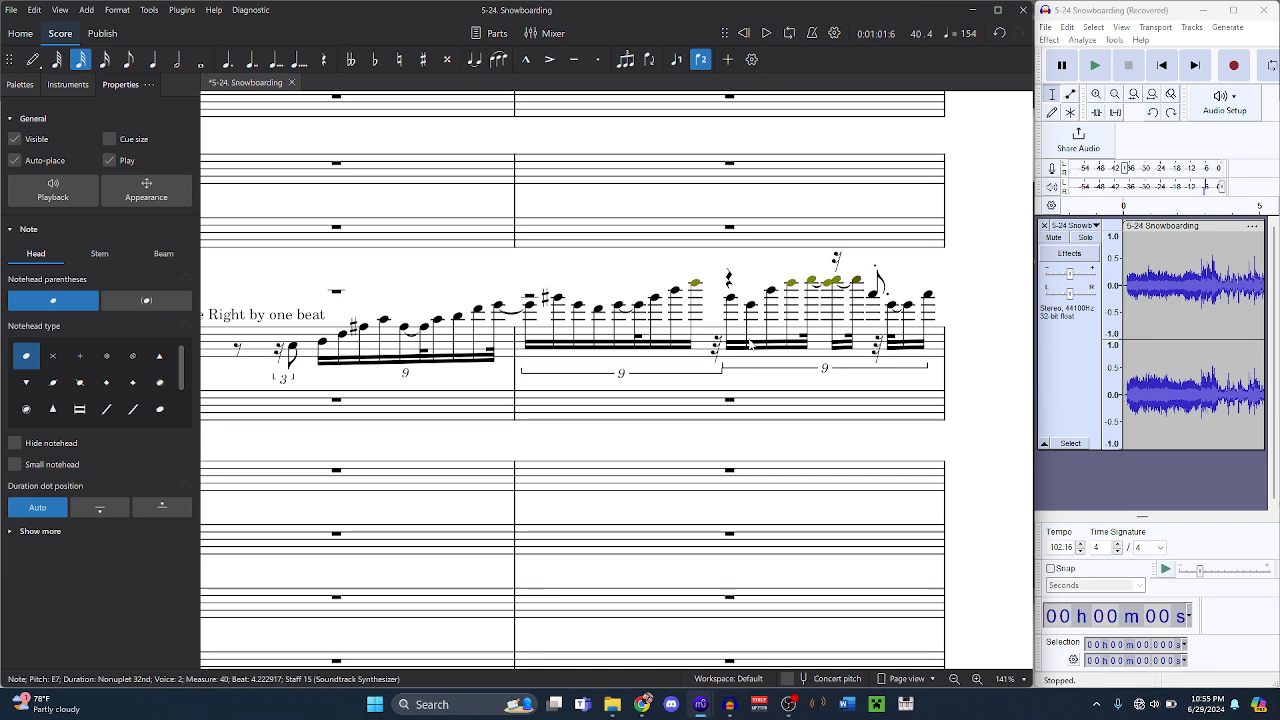
key("Right")
key("Right")
scroll(748, 343, "right", 10)
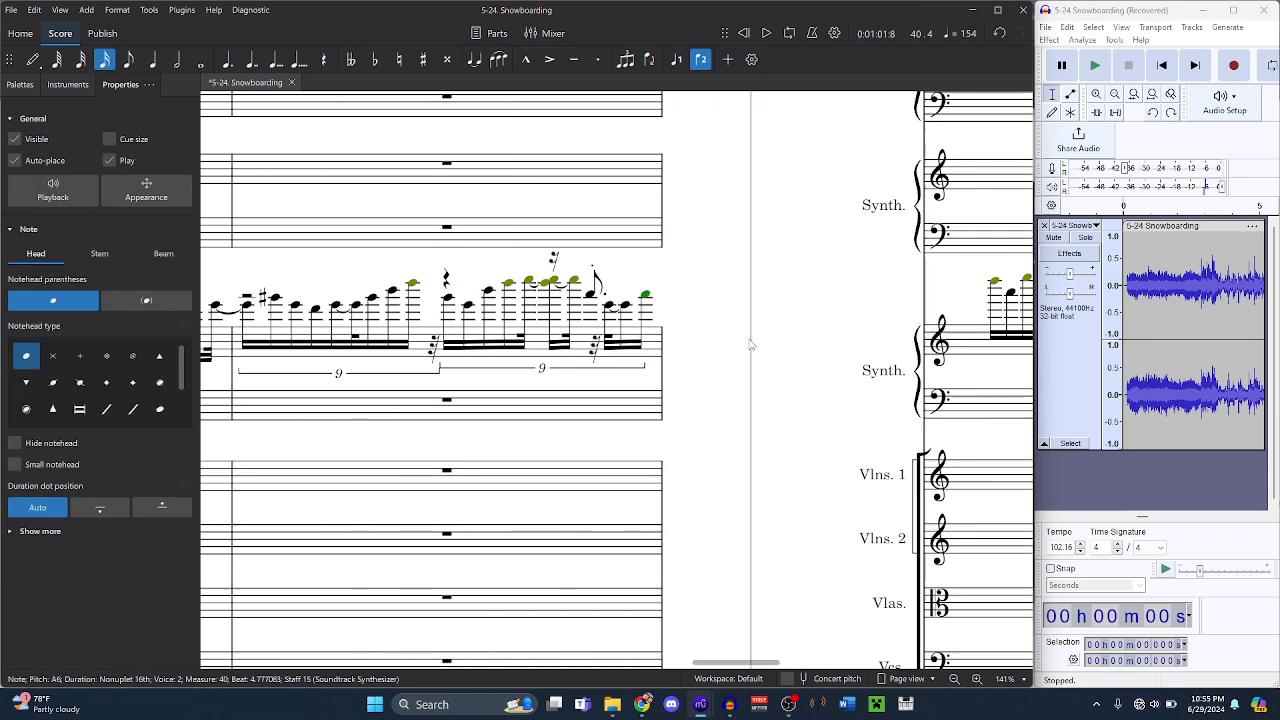
key("ctrl+z")
key("ctrl+z")
key("ctrl+z")
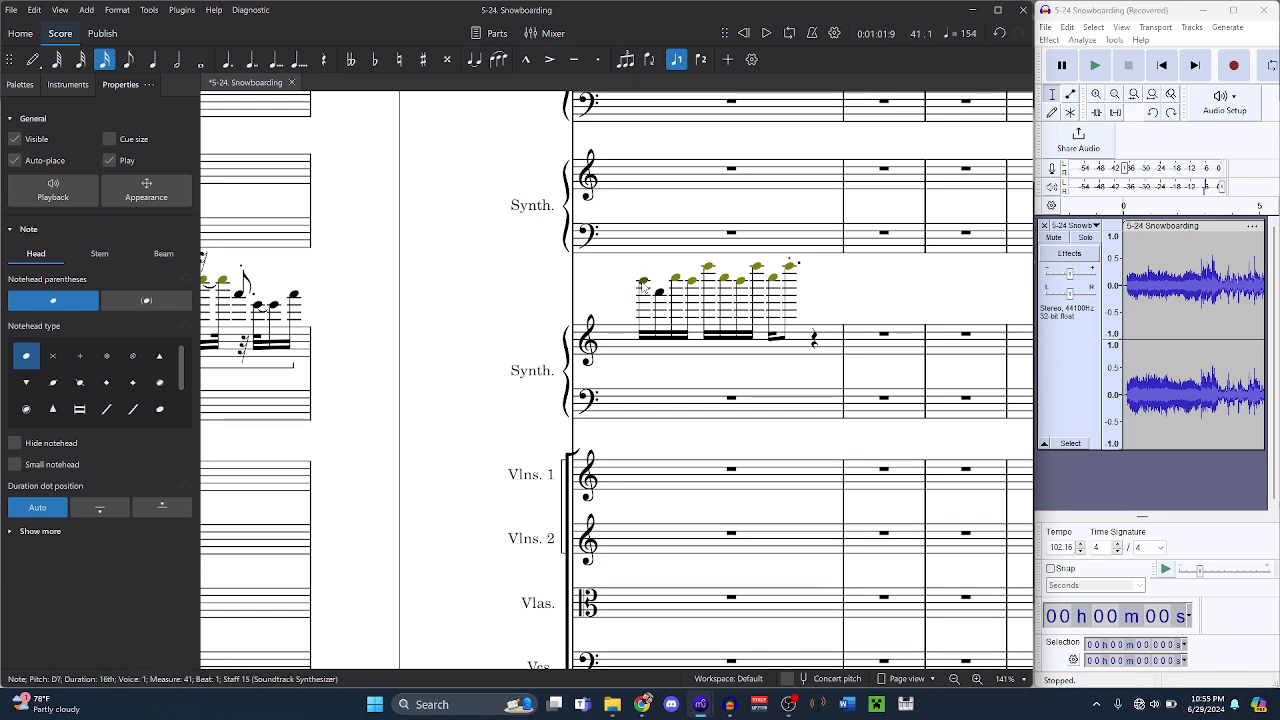
key("ctrl+z")
key("ctrl+z")
key("ctrl+z")
key("ctrl+z")
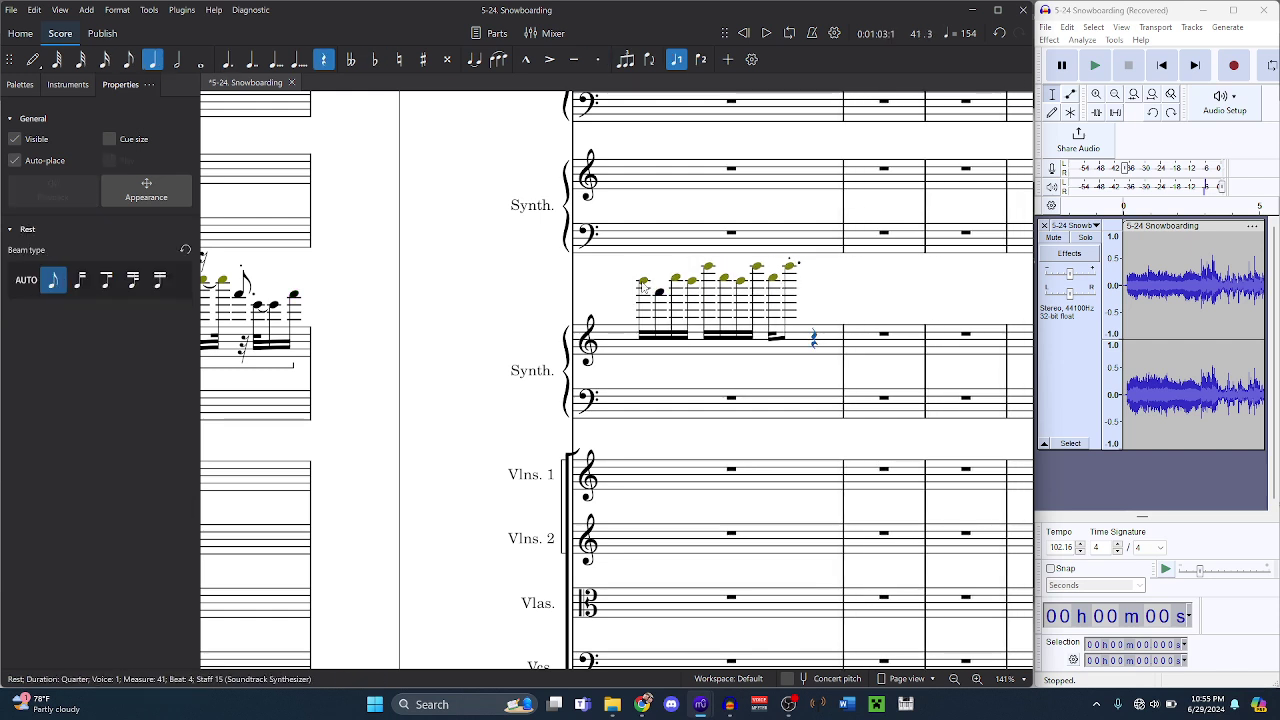
- Play the Soundtrack Synthesizer's passage from its first note in measure 39 into measure 42 to check how it sounds
scroll(641, 287, "left", 5)
scroll(641, 287, "down", 5)
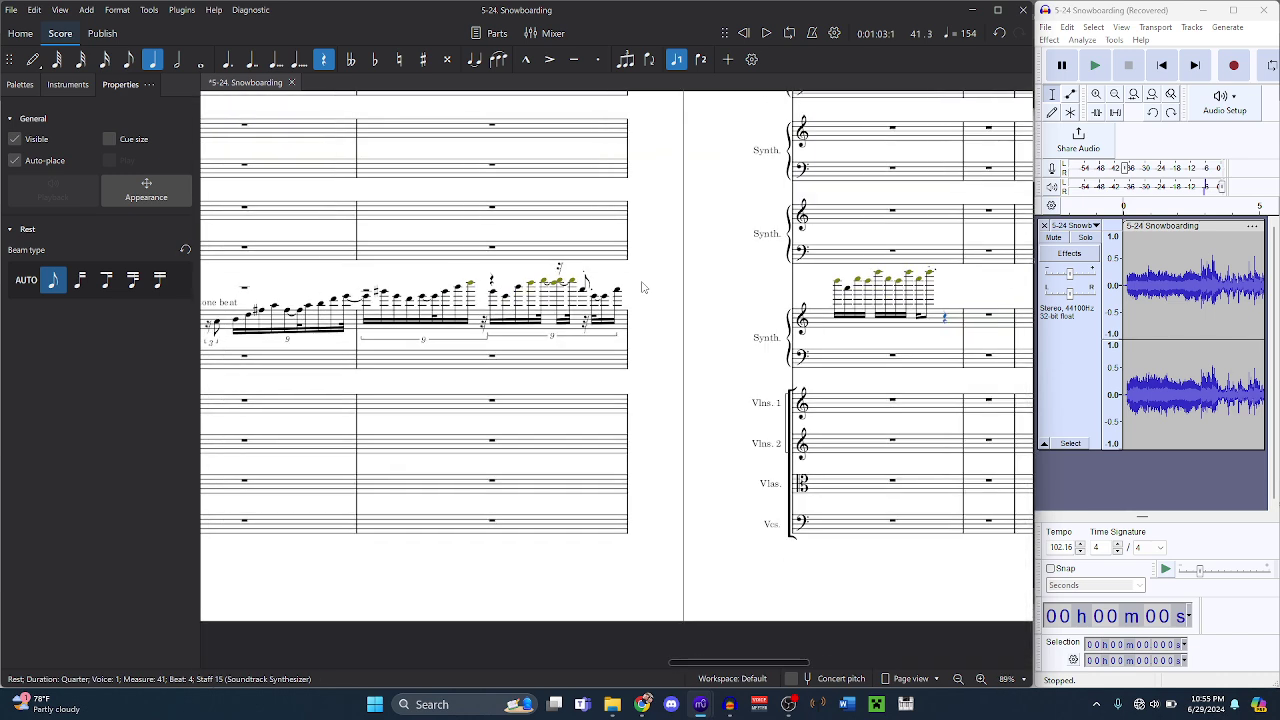
scroll(641, 287, "left", 5)
key("ctrl+z")
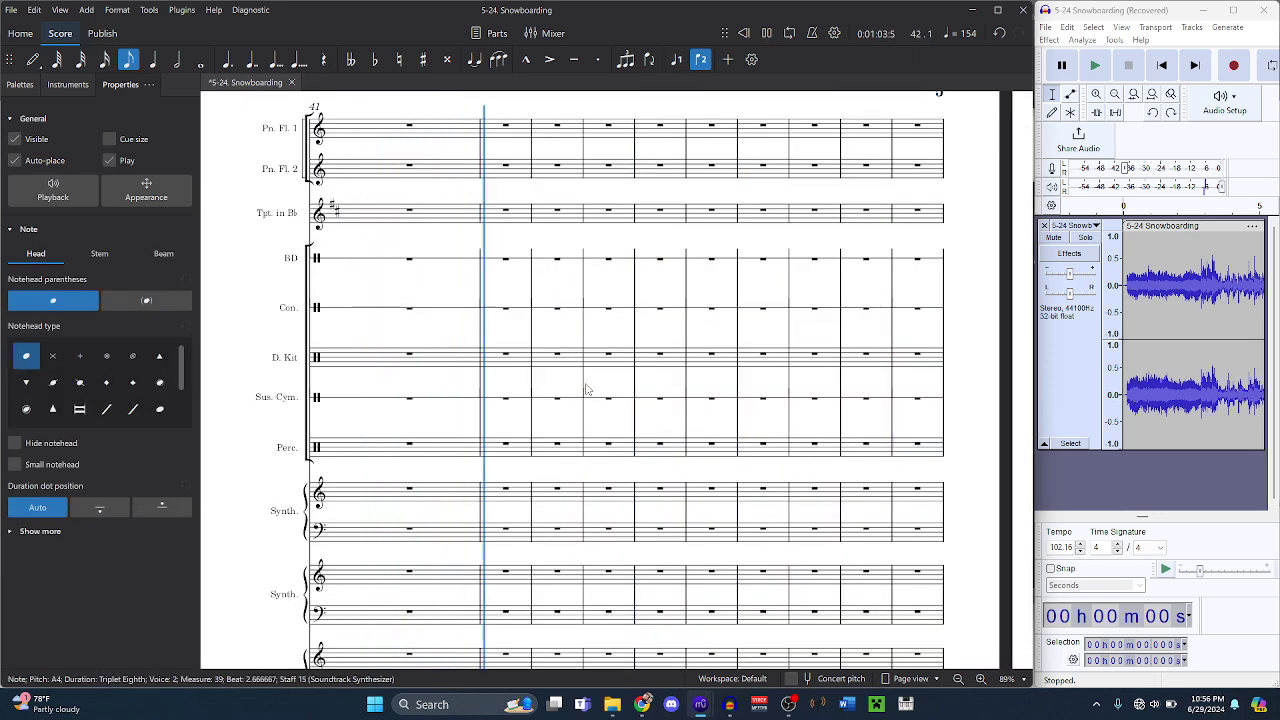
scroll(587, 389, "down", 5)
key("space")
scroll(587, 389, "left", 5)
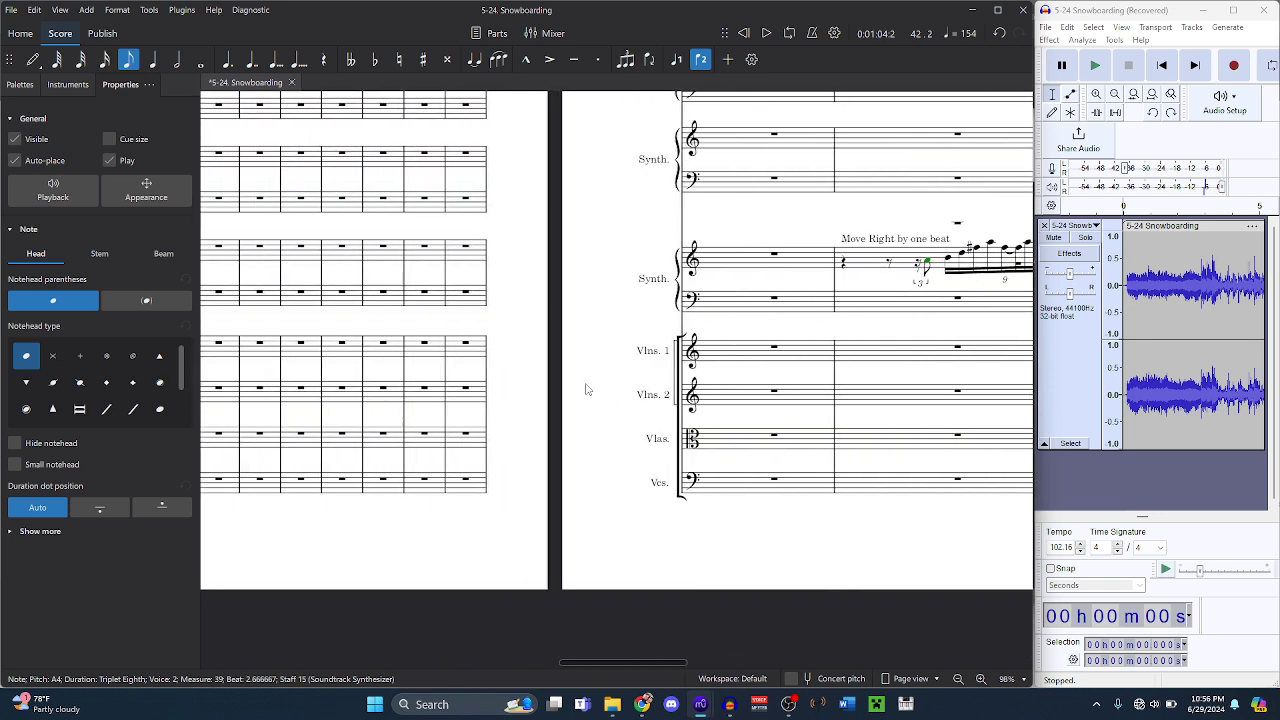
- Switch to snowboard.bms, select the first note of Grand Piano, 13 in measure 1, and examine the following pages for remaining piano passages
mouse_move(700, 704)
mouse_move(770, 635)
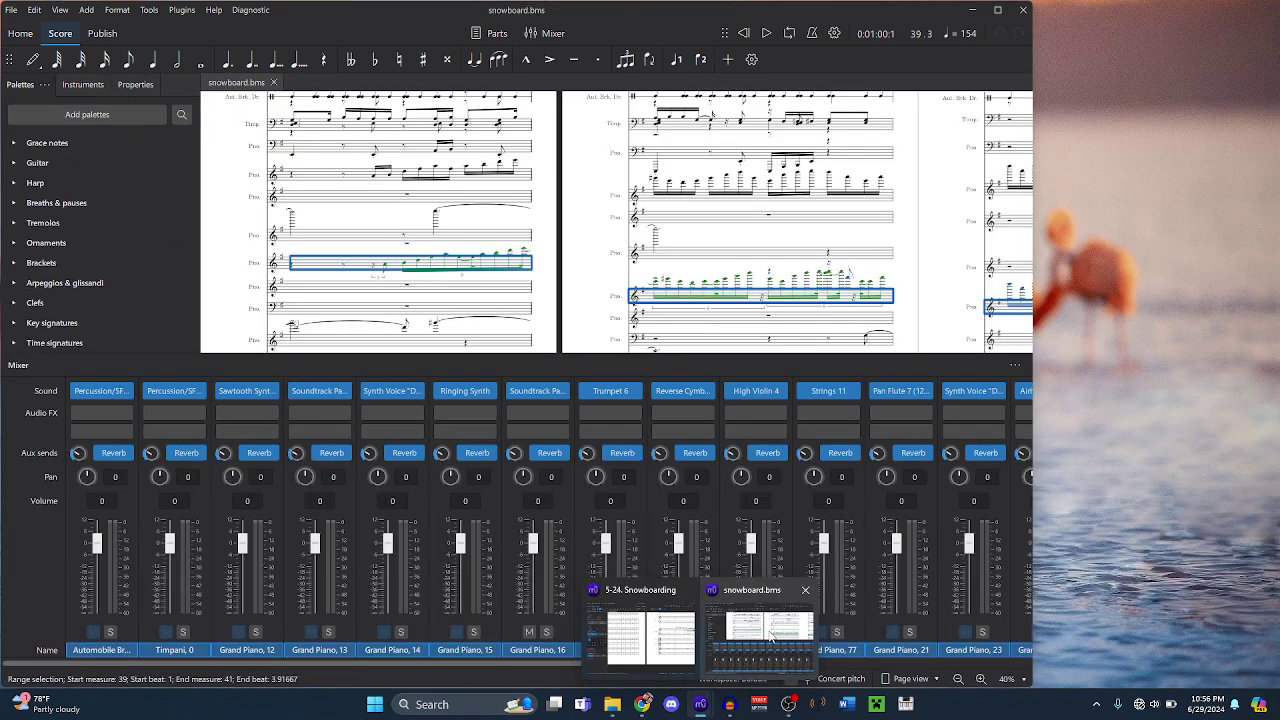
left_click(645, 630)
scroll(598, 386, "up", 5)
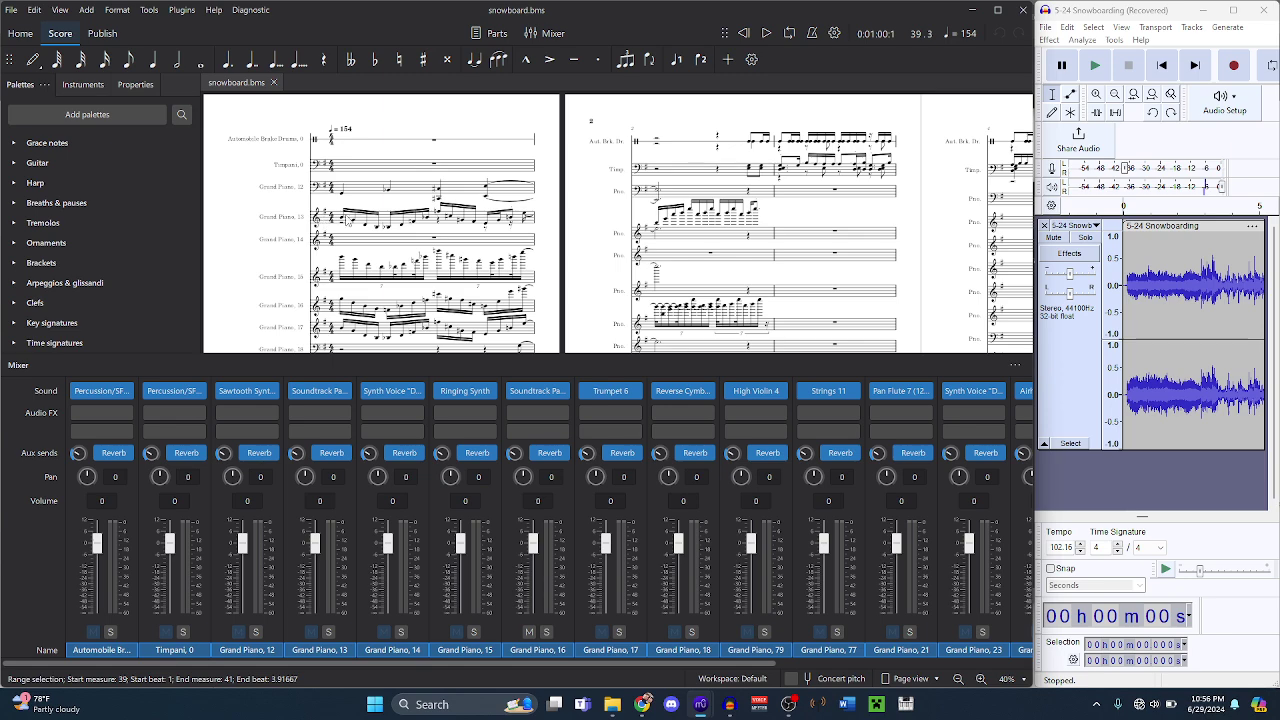
left_click(346, 219)
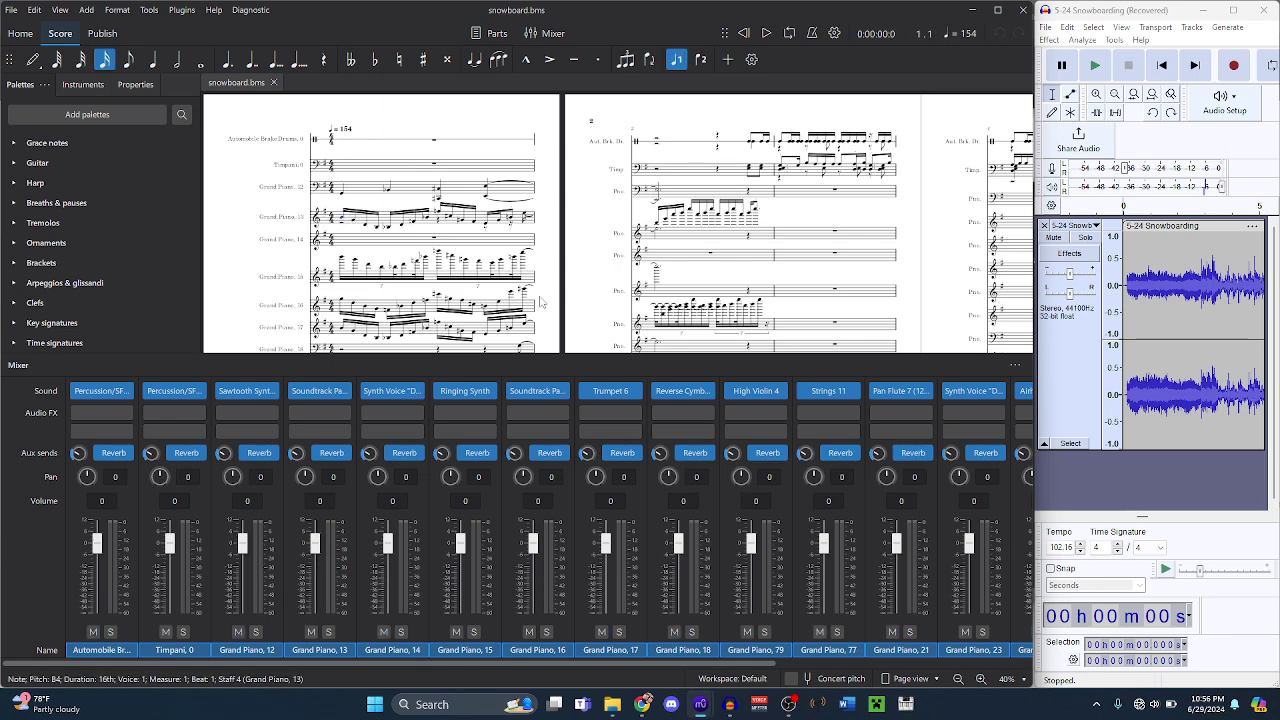
scroll(540, 300, "right", 10)
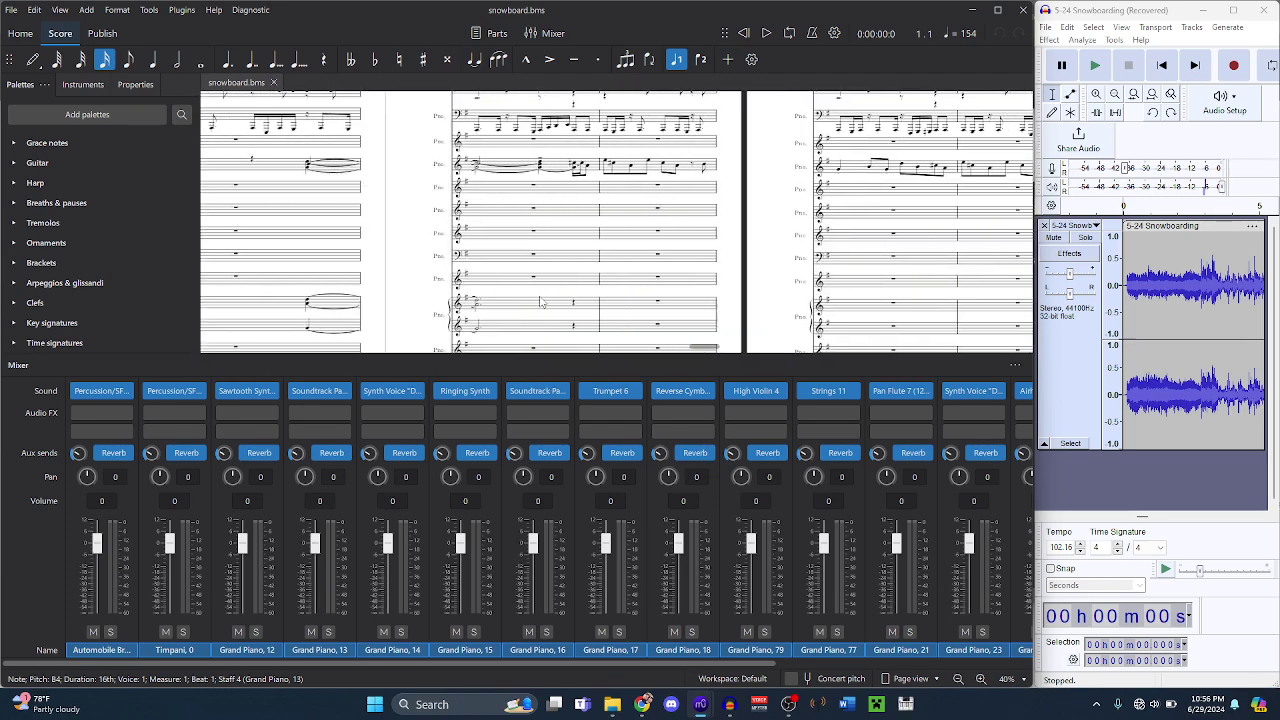
scroll(539, 300, "right", 5)
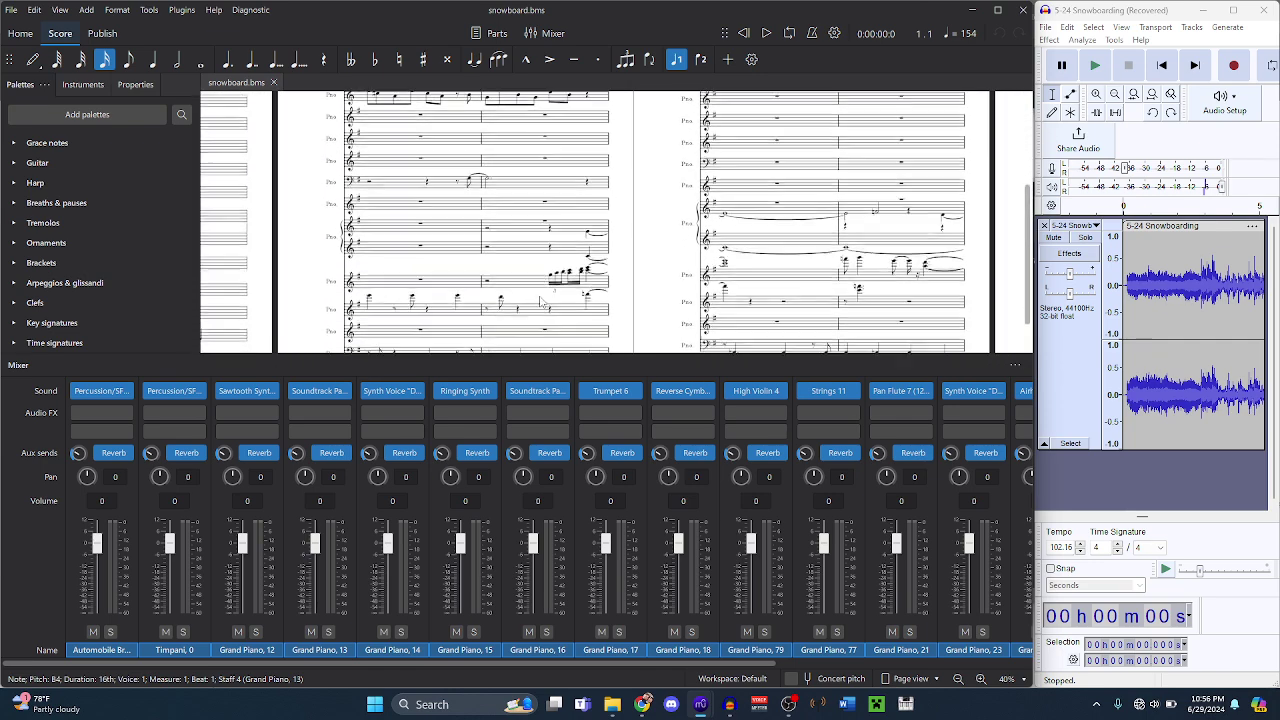
scroll(541, 302, "down", 1)
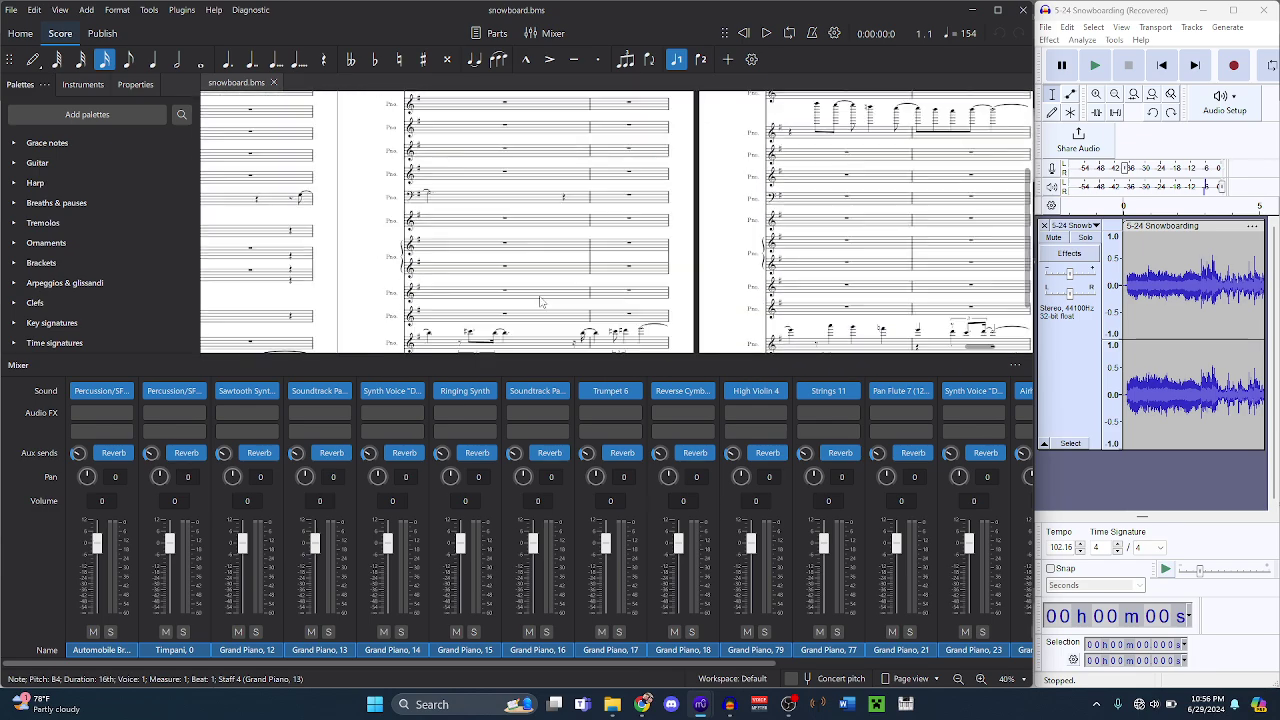
scroll(540, 302, "left", 3)
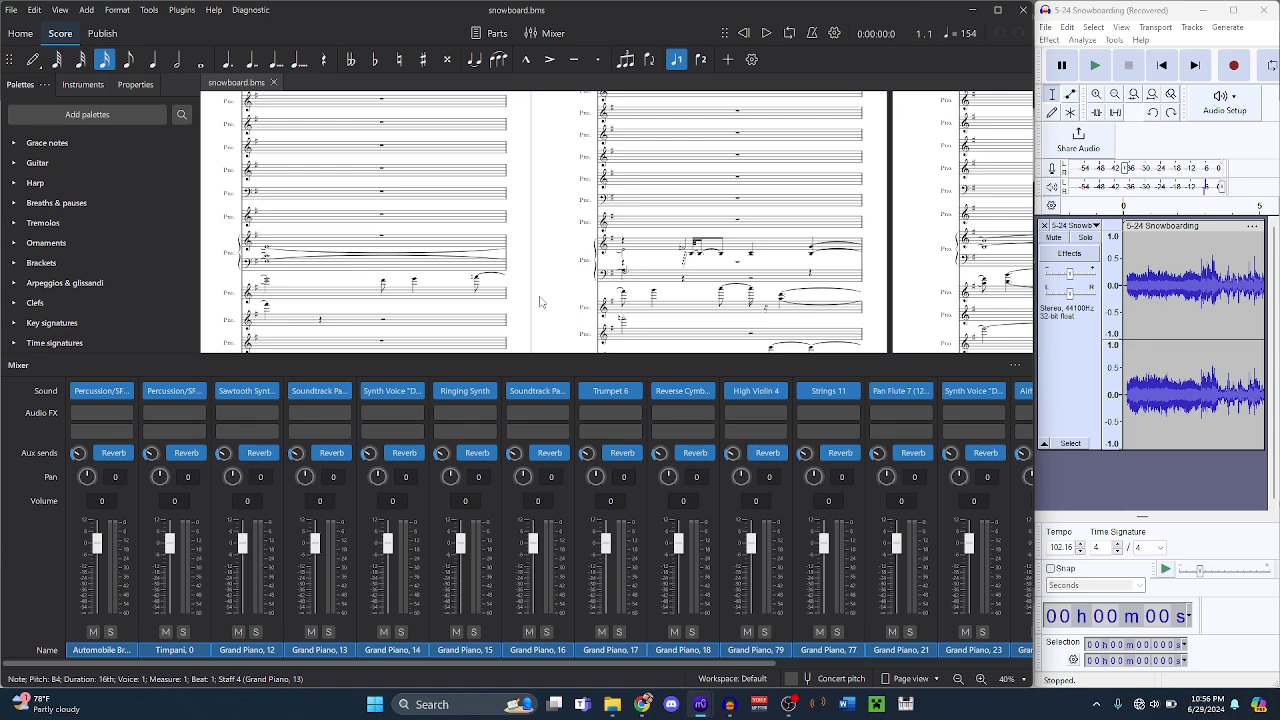
scroll(540, 302, "right", 10)
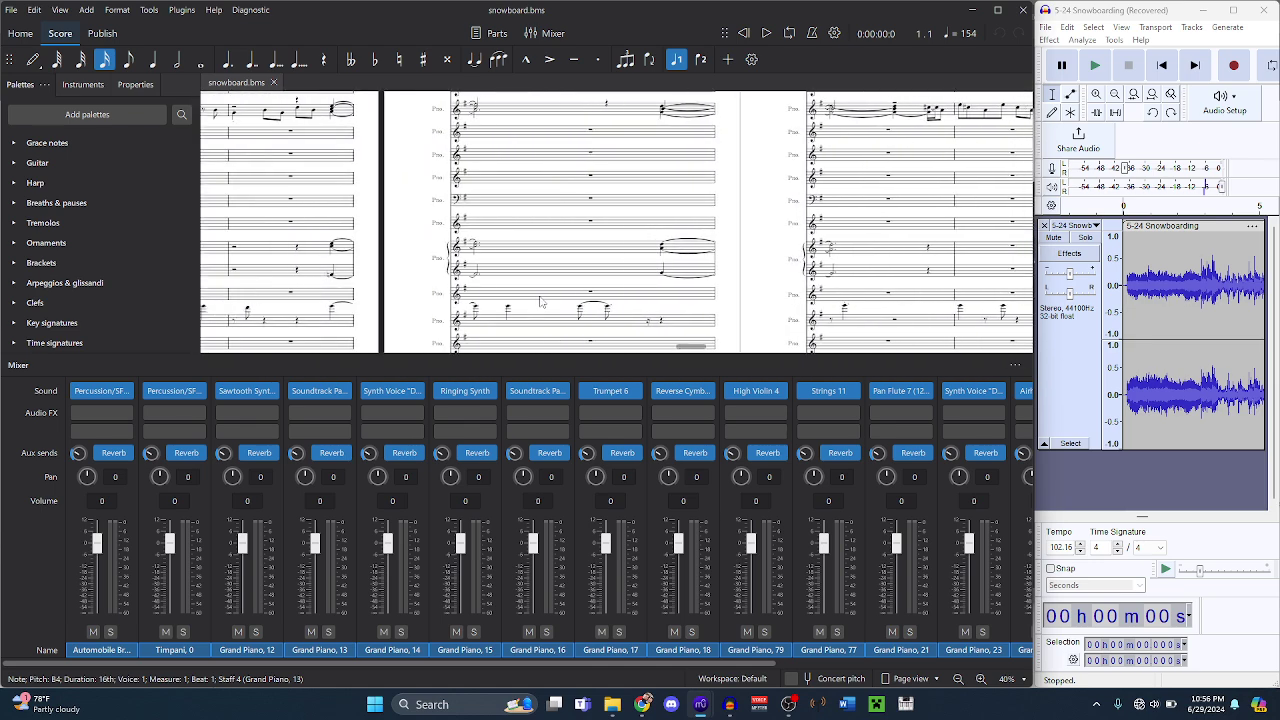
scroll(540, 302, "left", 5)
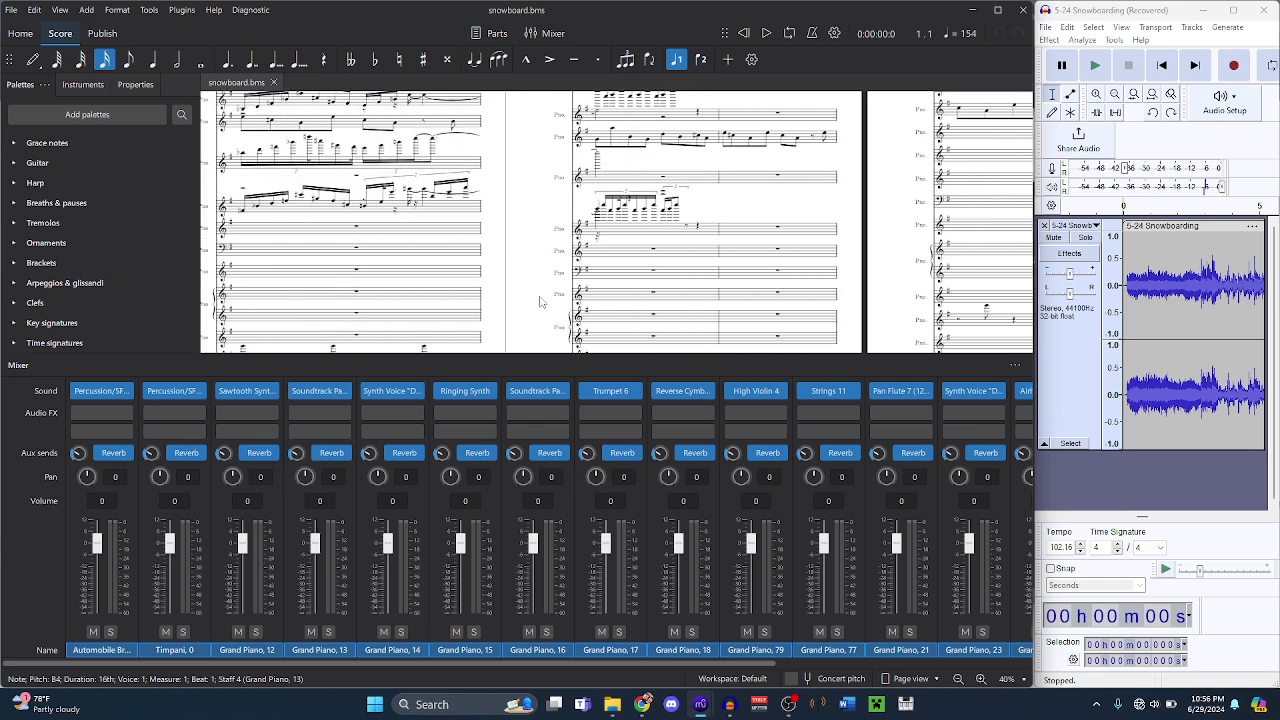
- Copy the Grand Piano, 13 part in snowboard.bms from measure 1 up to the loop marking in measure 41
scroll(540, 302, "right", 6)
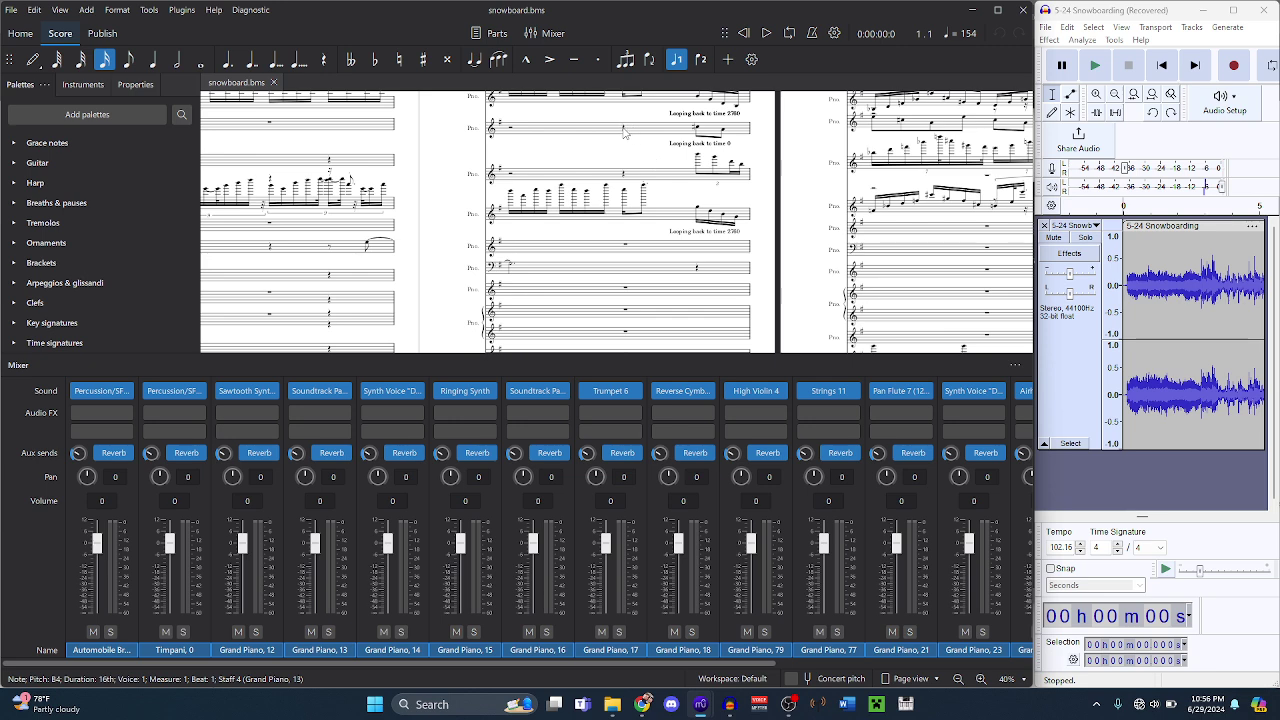
scroll(626, 152, "up", 5)
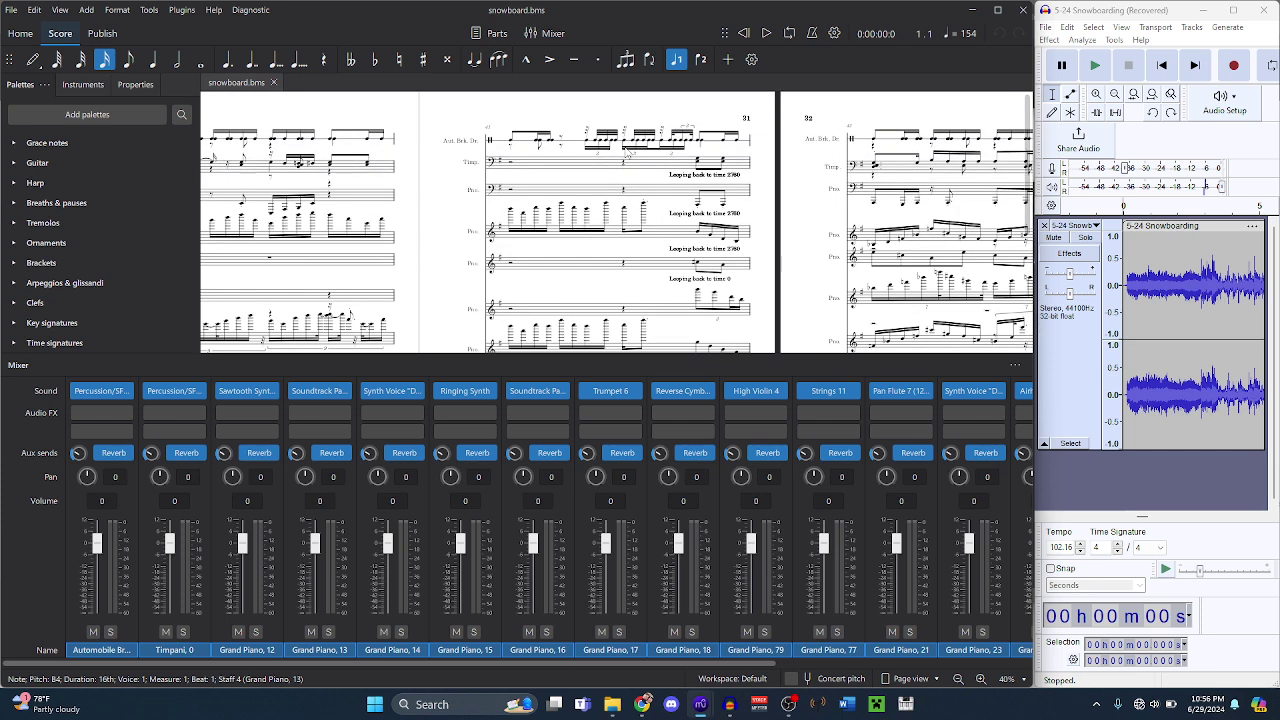
left_click(624, 268, "shift")
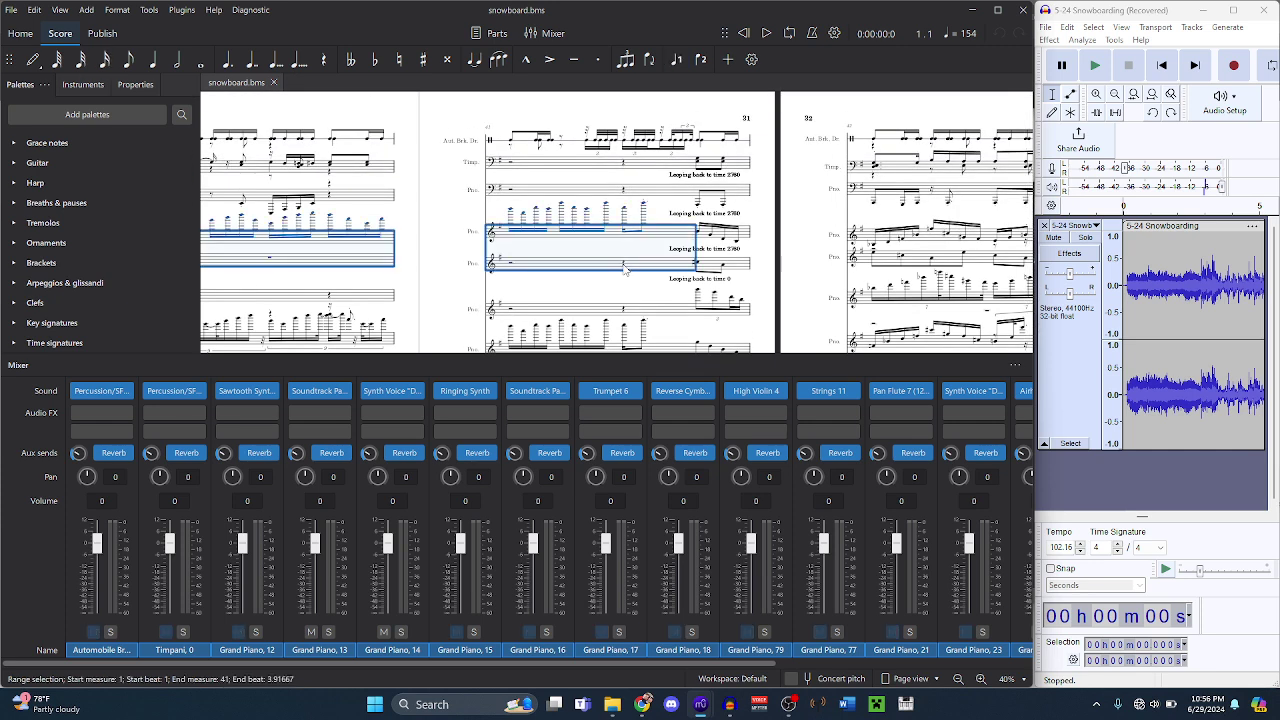
left_click(646, 209)
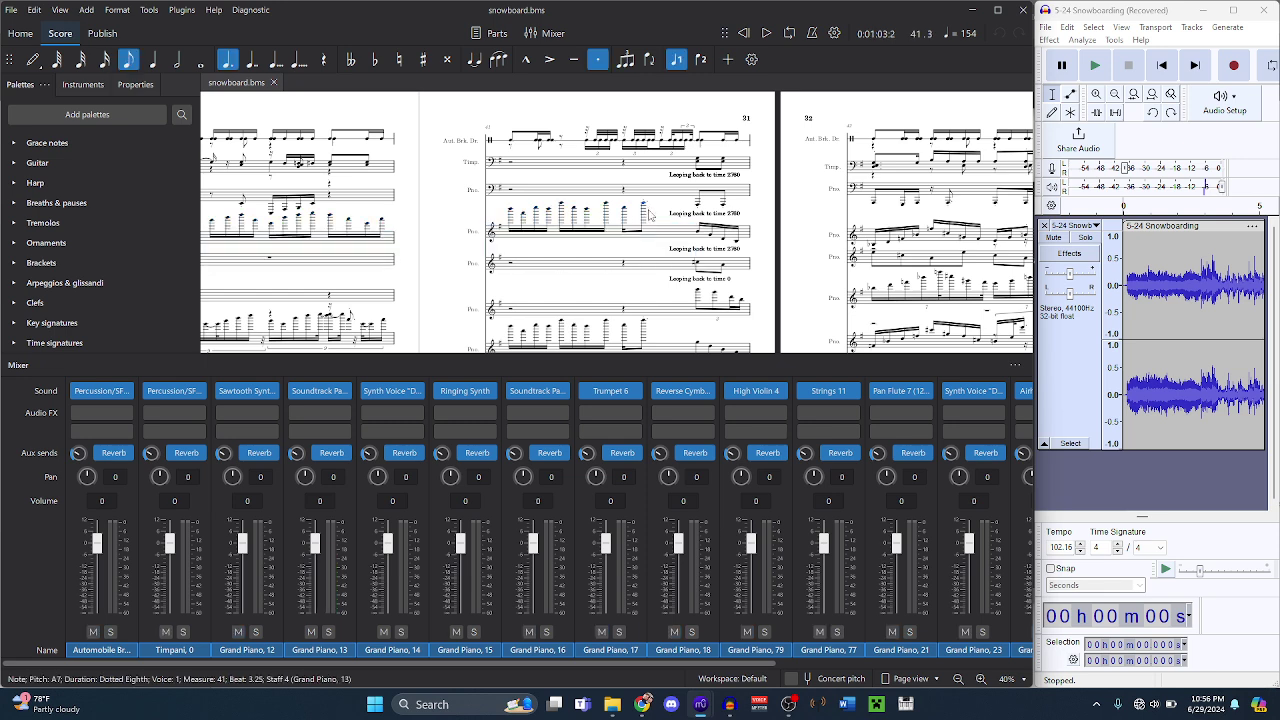
key("ctrl+shift+Home")
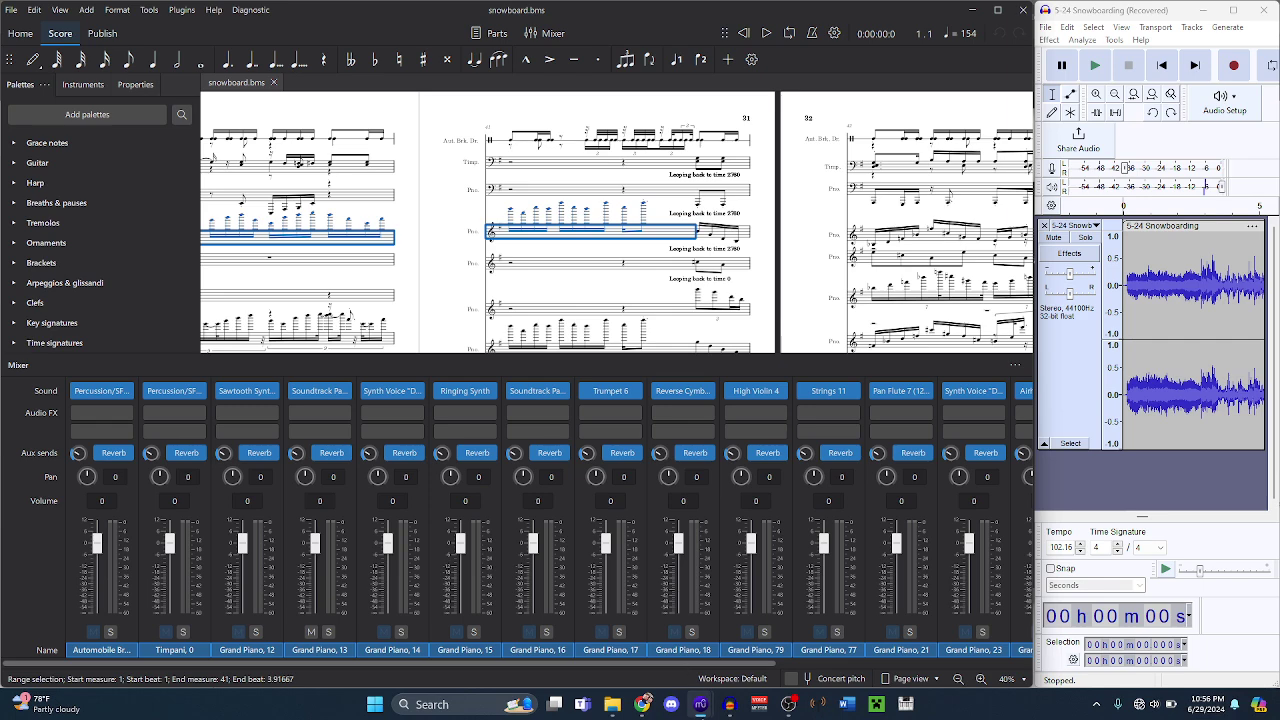
- Switch to the 5-24. Snowboarding score and paste the copied part into the lower Soundtrack Synthesizer staff from measure 1
mouse_move(700, 704)
left_click(649, 645)
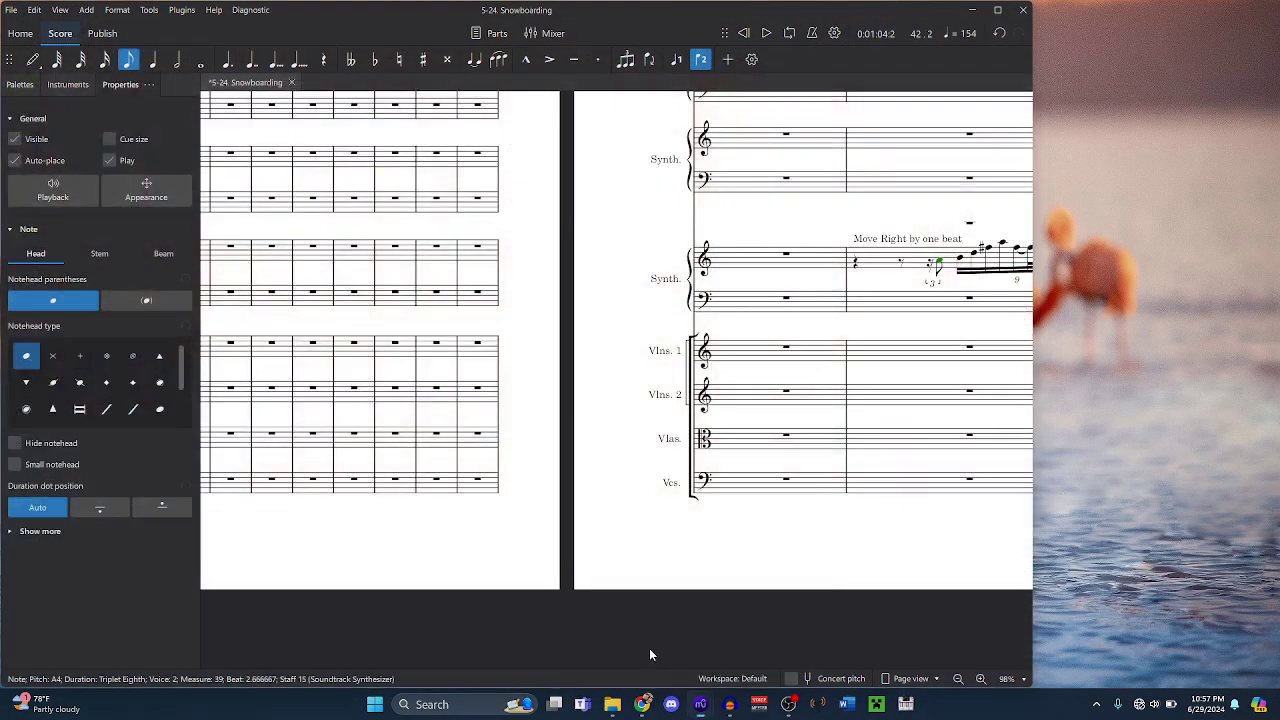
scroll(563, 446, "left", 3)
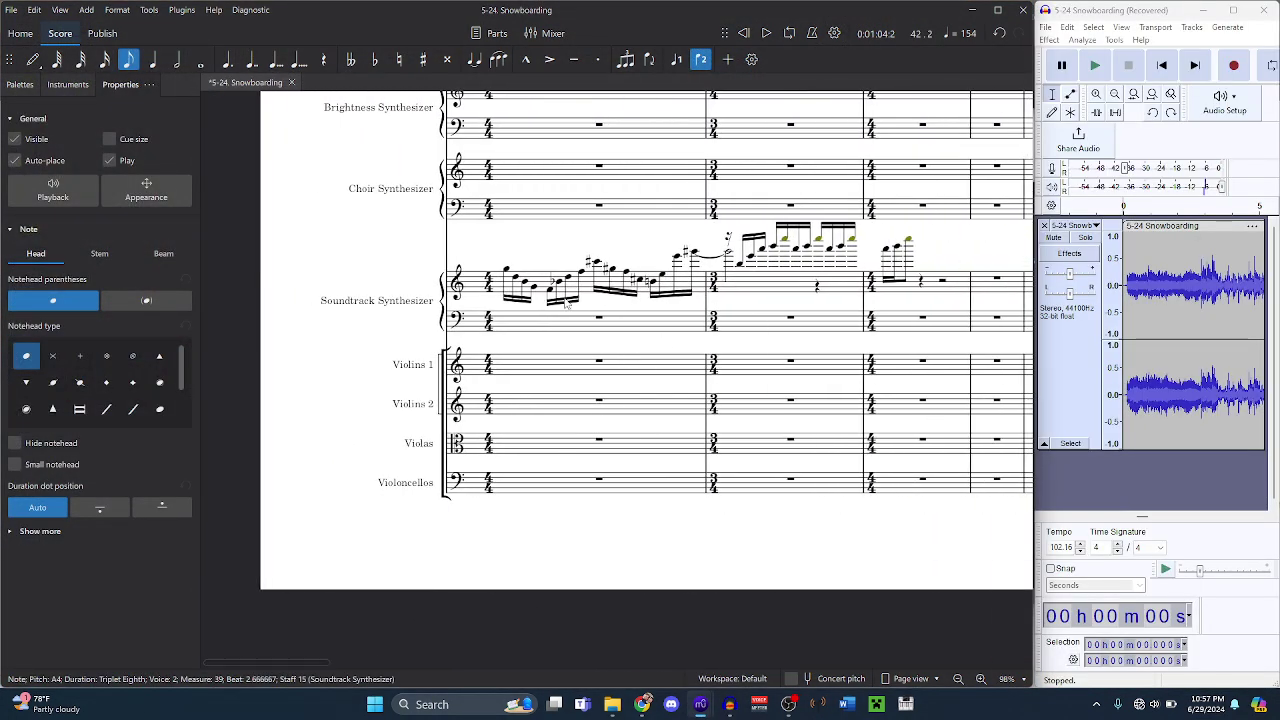
left_click(599, 321)
key("ctrl+v")
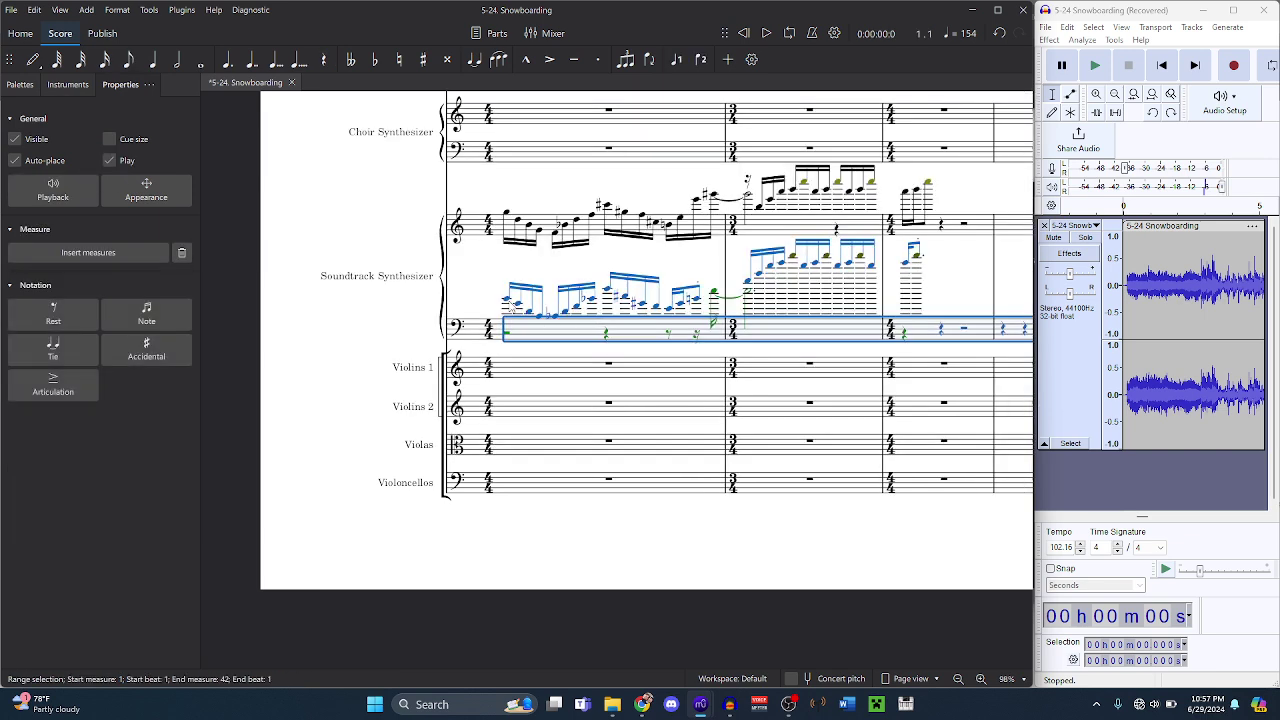
- Play back both Soundtrack Synthesizer staves from the first beat of measure 1 for a few measures
left_click(506, 212)
left_click(507, 330, "shift")
key("space")
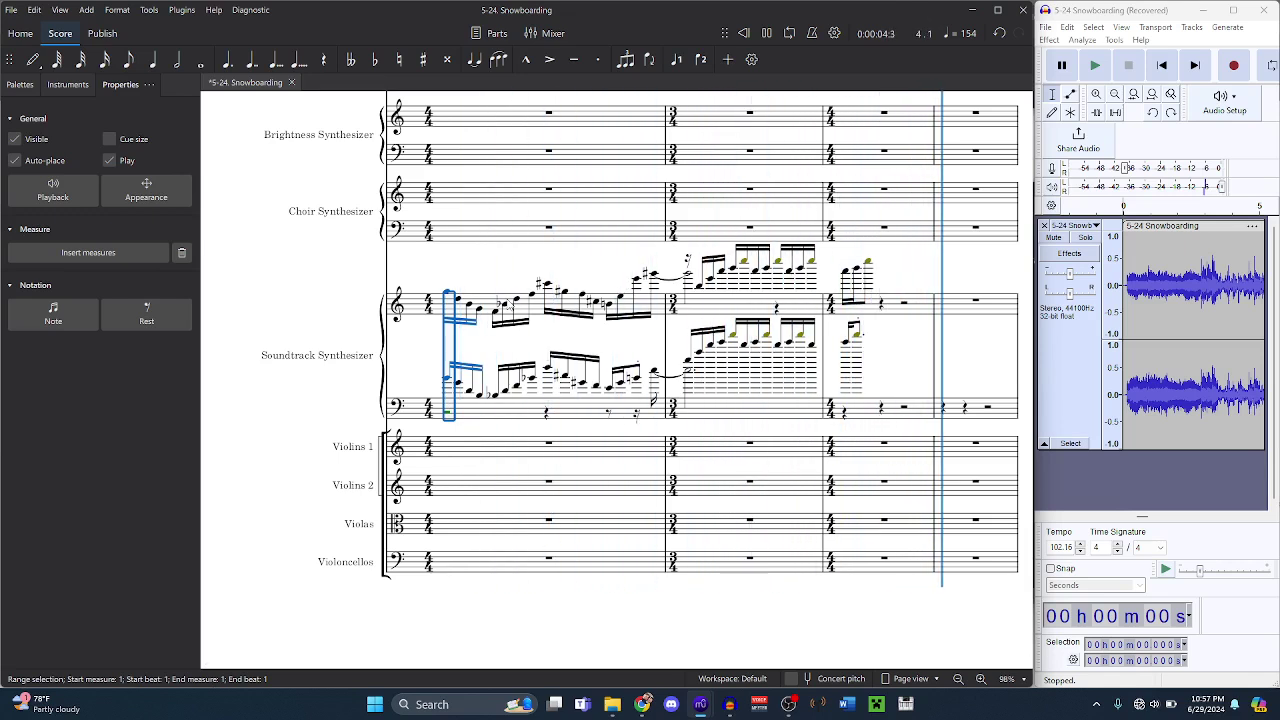
key("space")
- Play back the lower Soundtrack Synthesizer staff from the sixteenth-note run that starts in measure 13
scroll(508, 305, "right", 10)
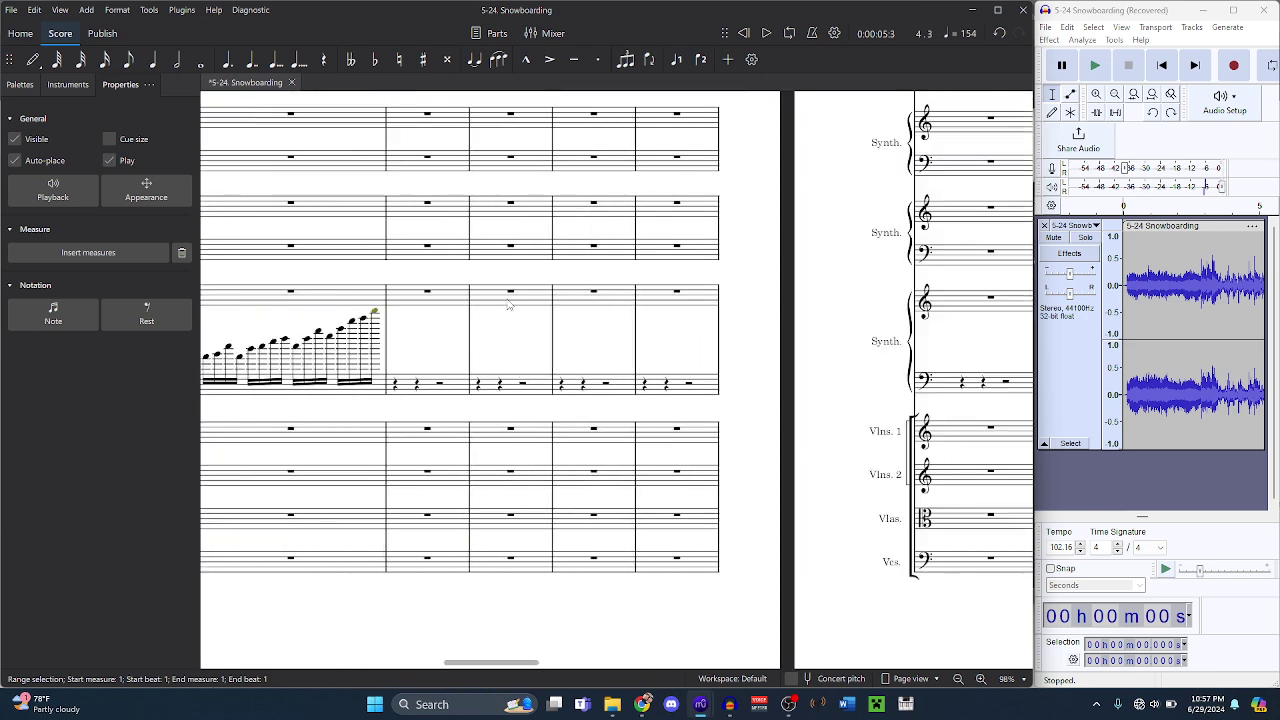
scroll(505, 315, "right", 8)
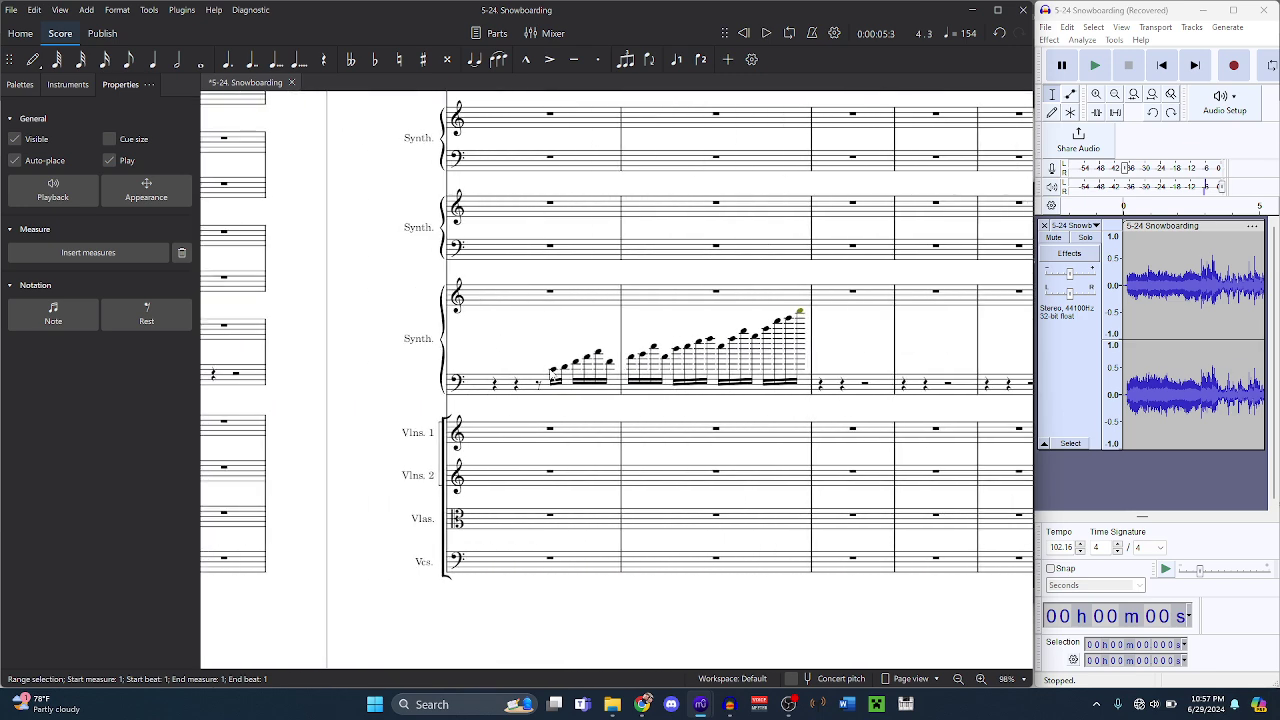
left_click(553, 372)
key("space")
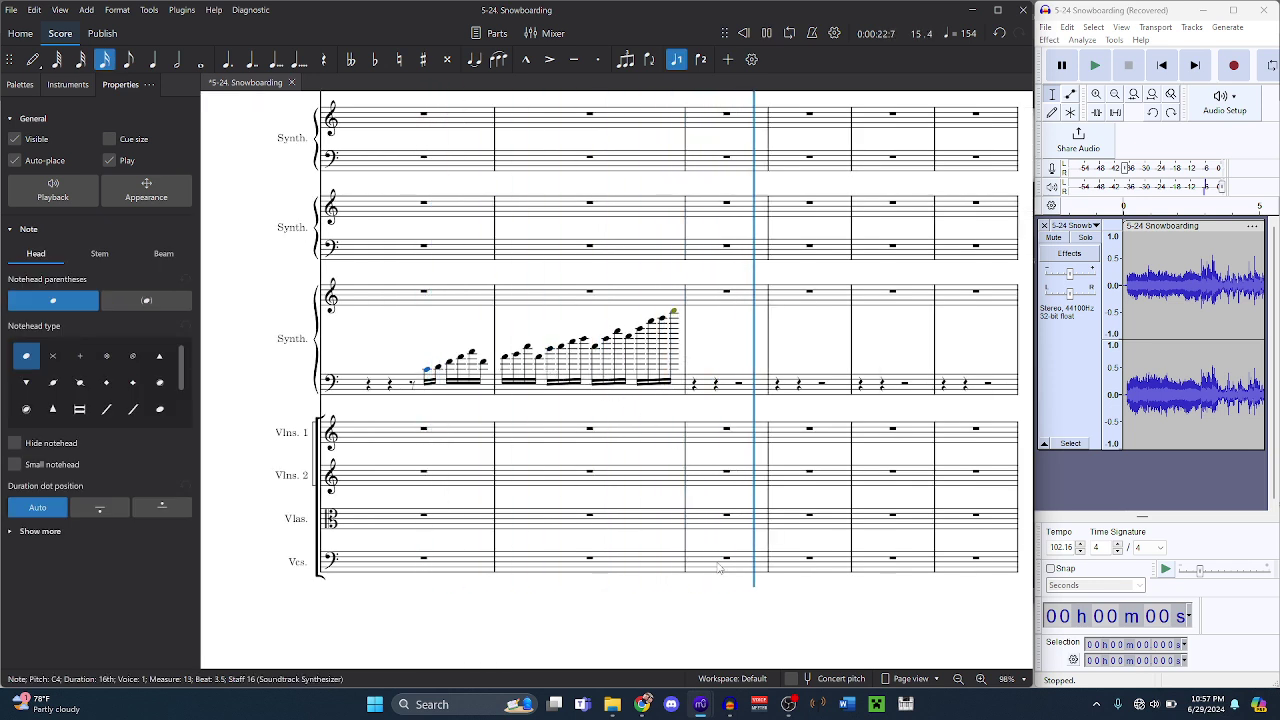
- Switch to snowboard.bms and copy the Grand Piano, 14 part from measure 1 up to the loop marking in measure 41
mouse_move(698, 712)
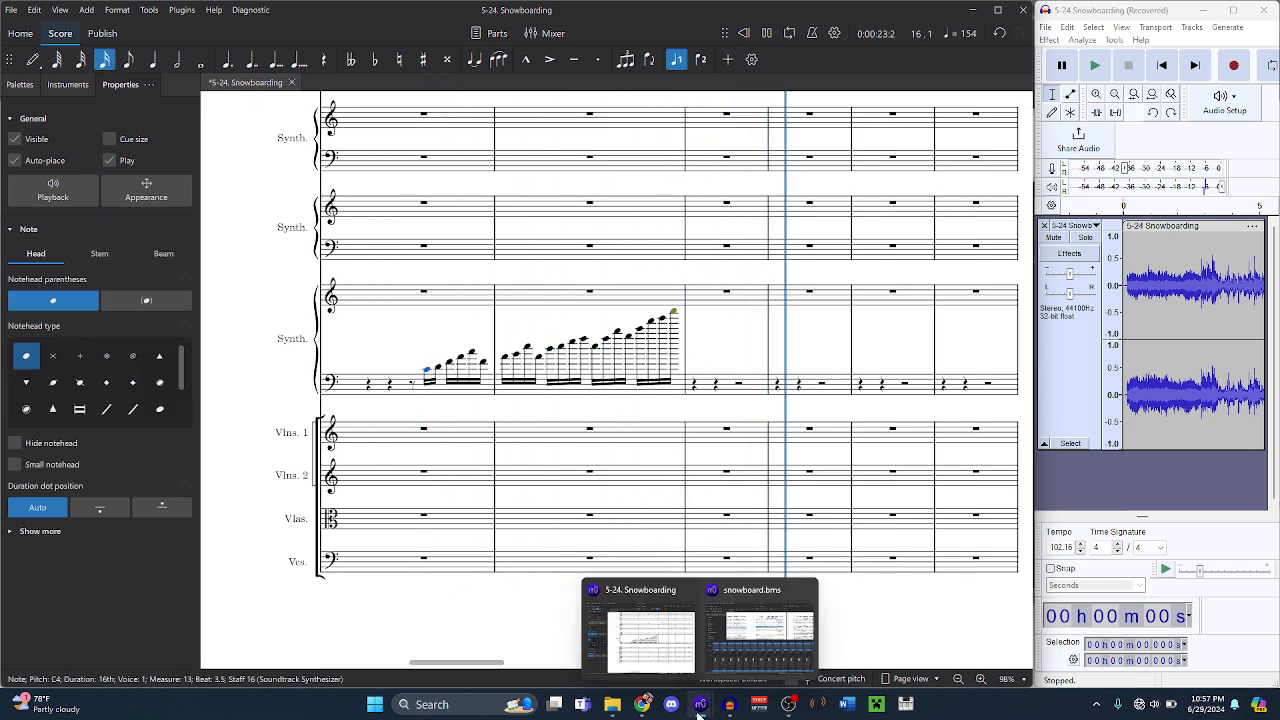
left_click(731, 657)
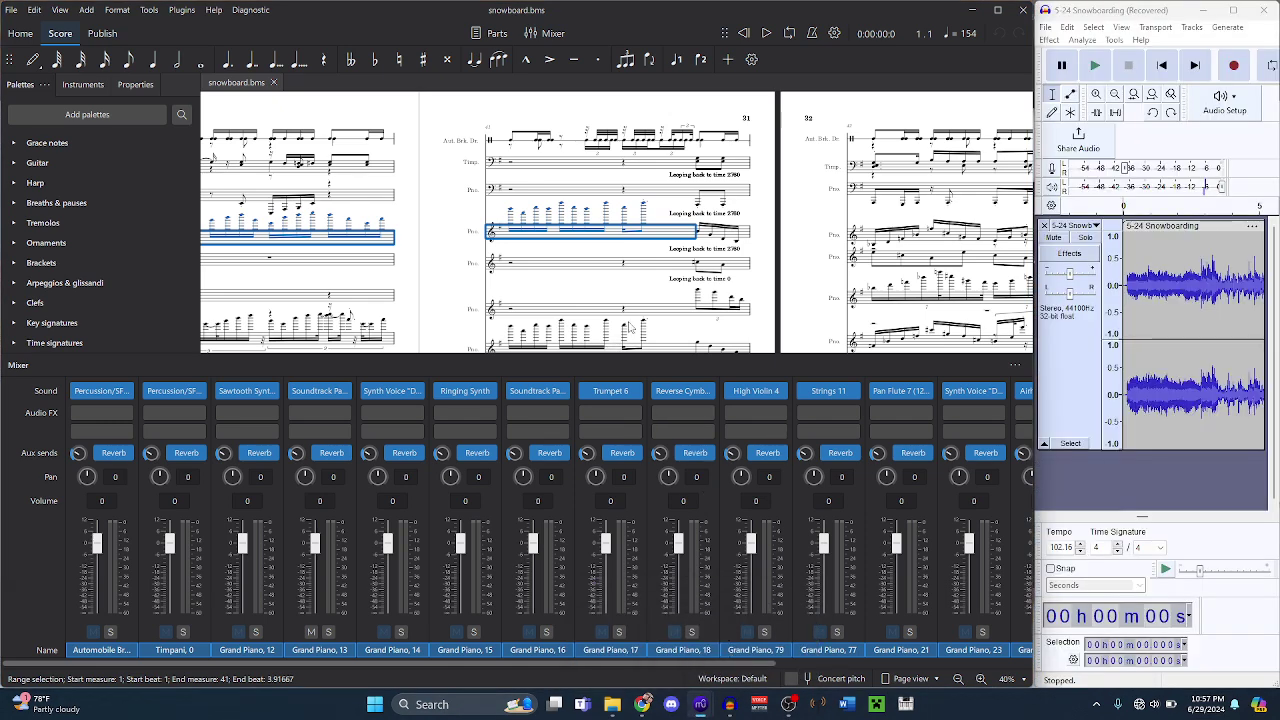
left_click(624, 266)
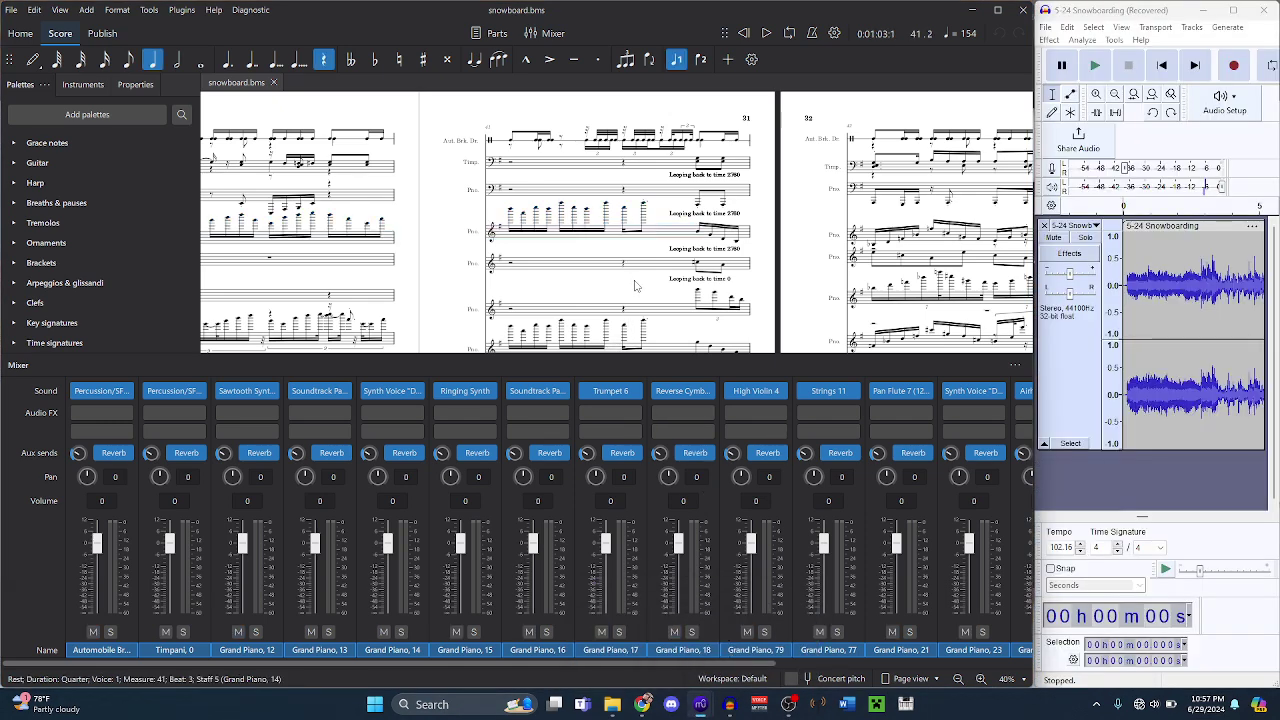
key("ctrl+shift+Home")
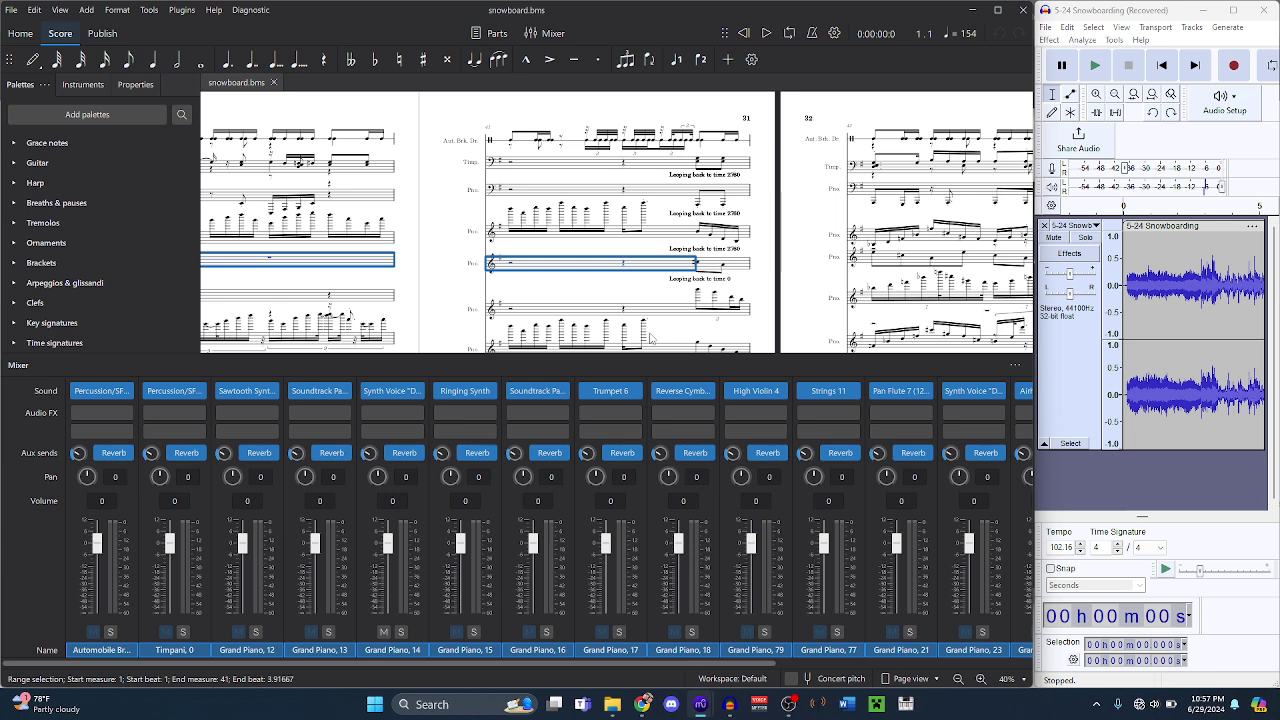
- Return to the 5-24. Snowboarding score and paste the Grand Piano, 14 part into the upper Choir Synthesizer staff from measure 1
mouse_move(700, 700)
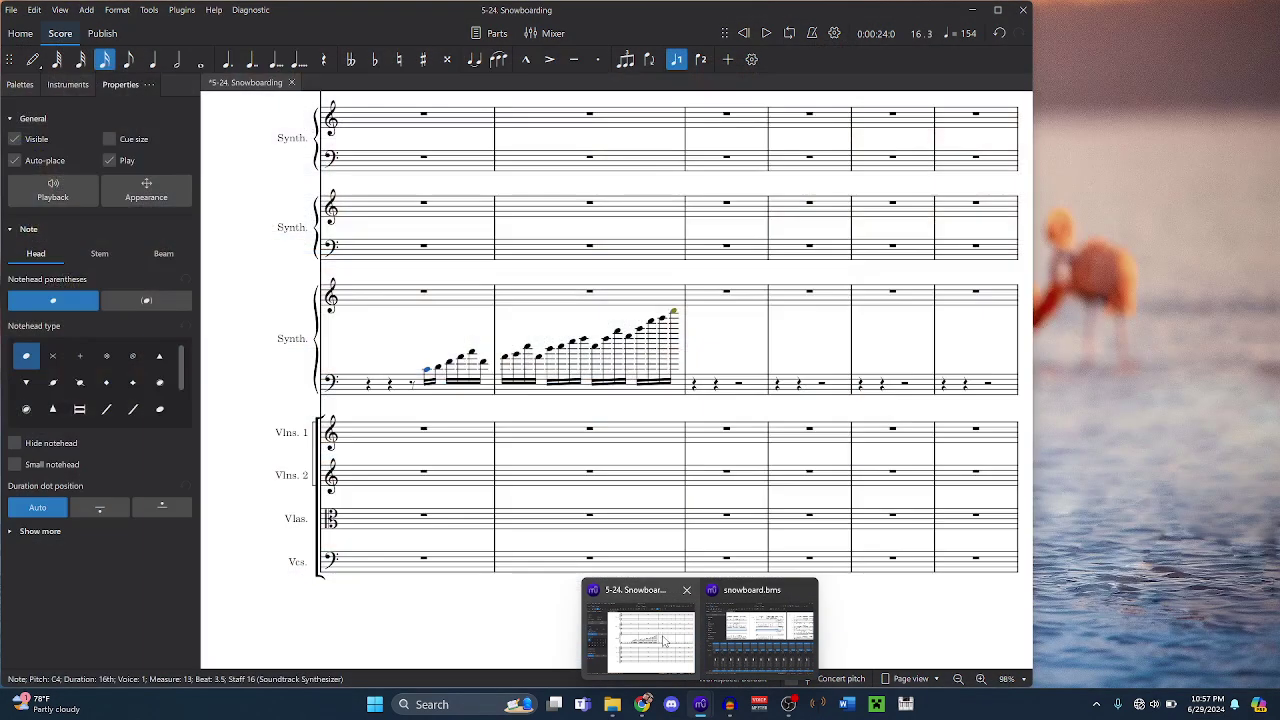
left_click(660, 640)
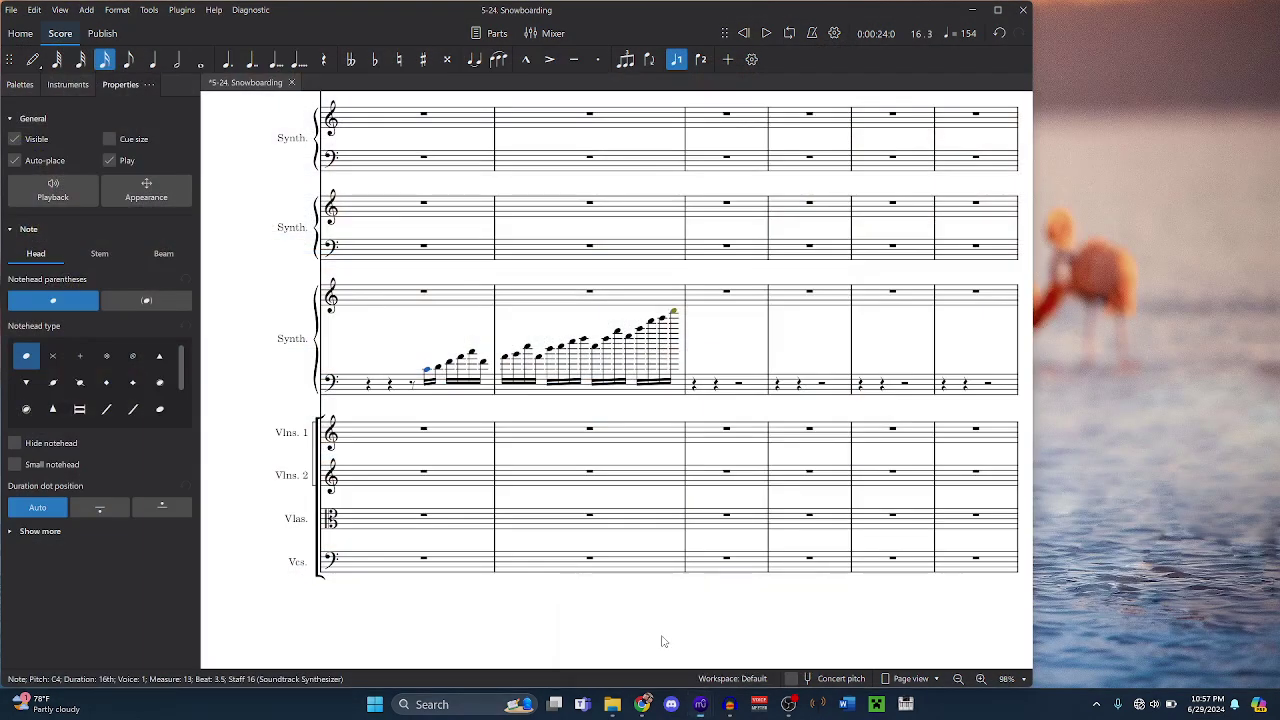
scroll(514, 531, "down", 5)
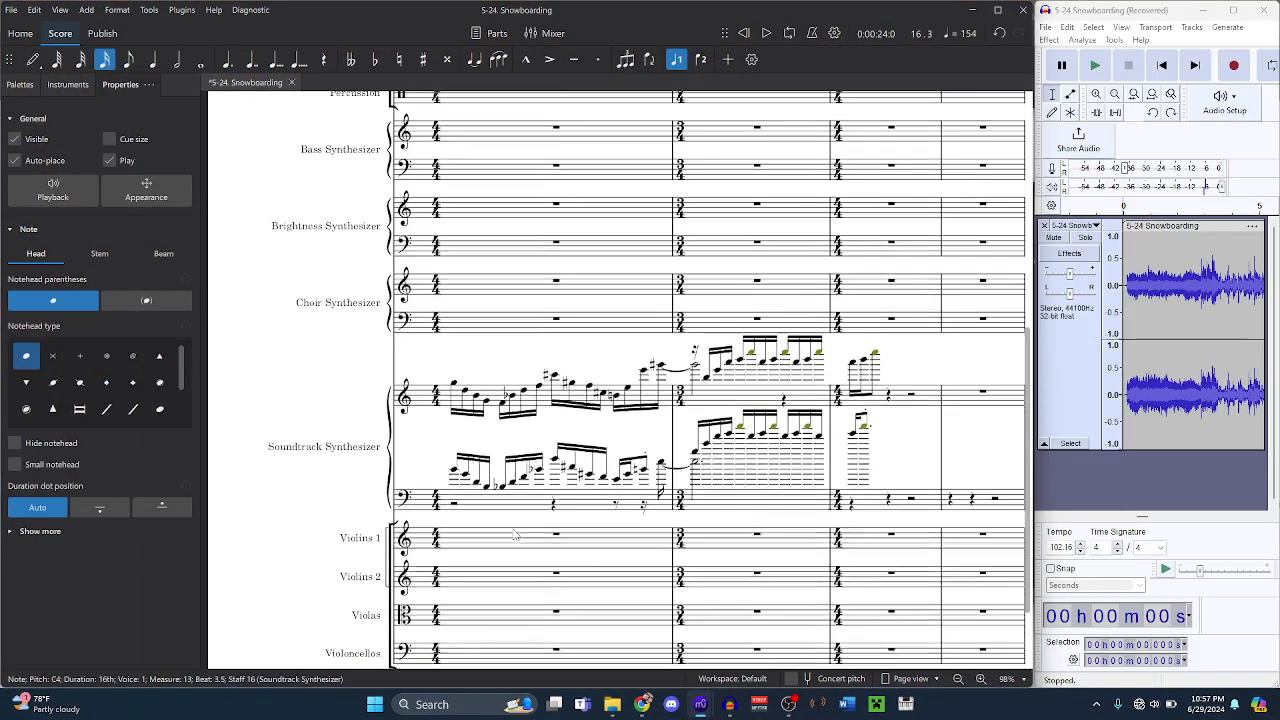
scroll(514, 534, "up", 1)
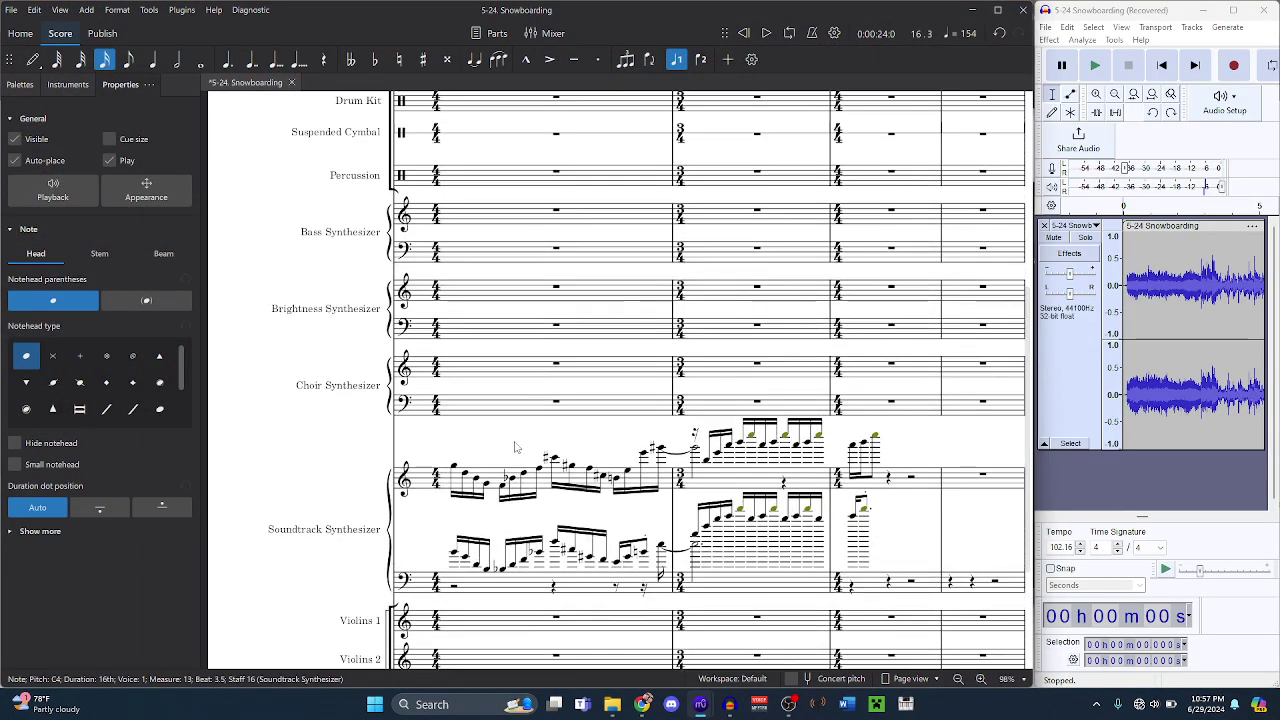
left_click(557, 367)
key("ctrl+shift+End")
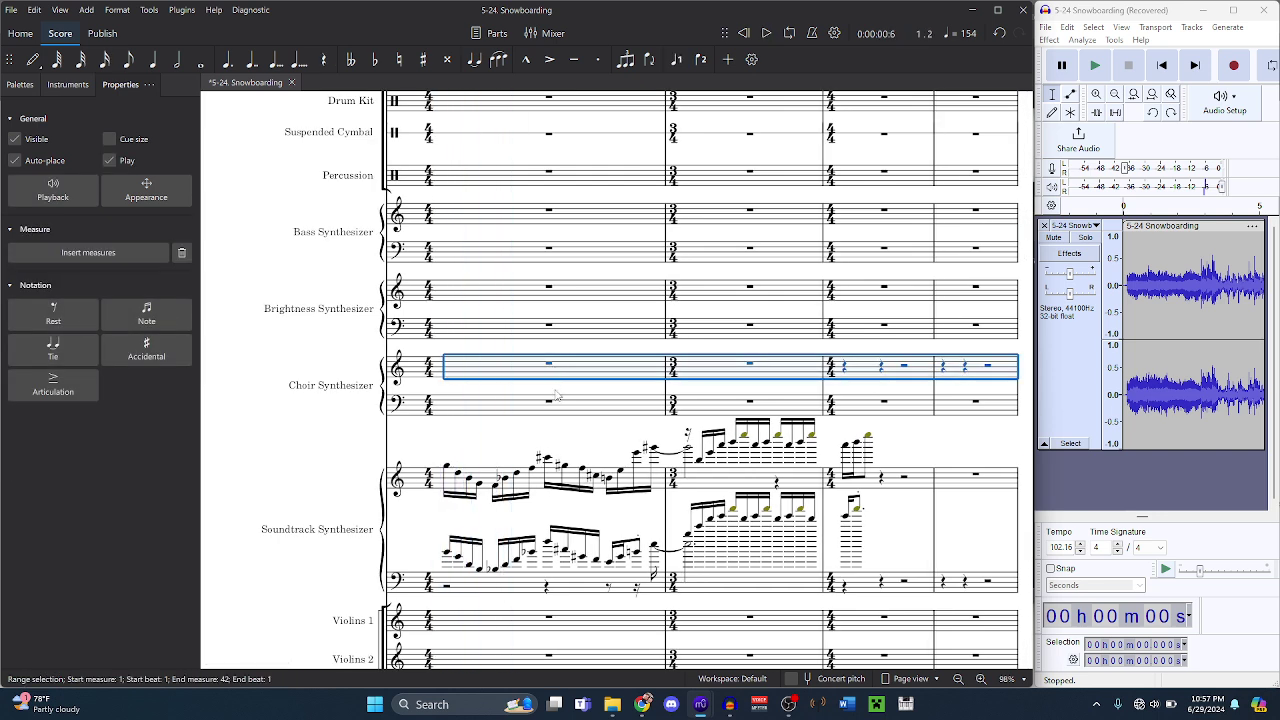
- Switch to snowboard.bms and copy the Grand Piano, 12 part from measure 1 up to the loop marking in measure 41
mouse_move(700, 704)
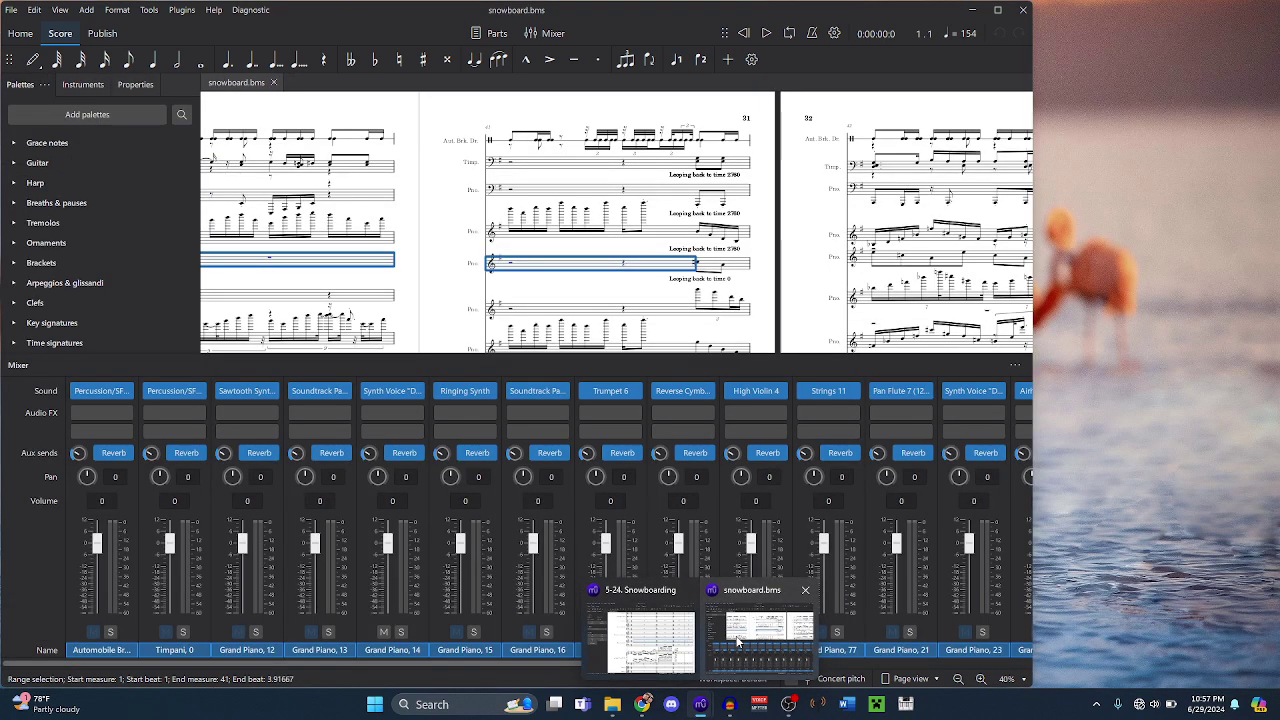
left_click(737, 641)
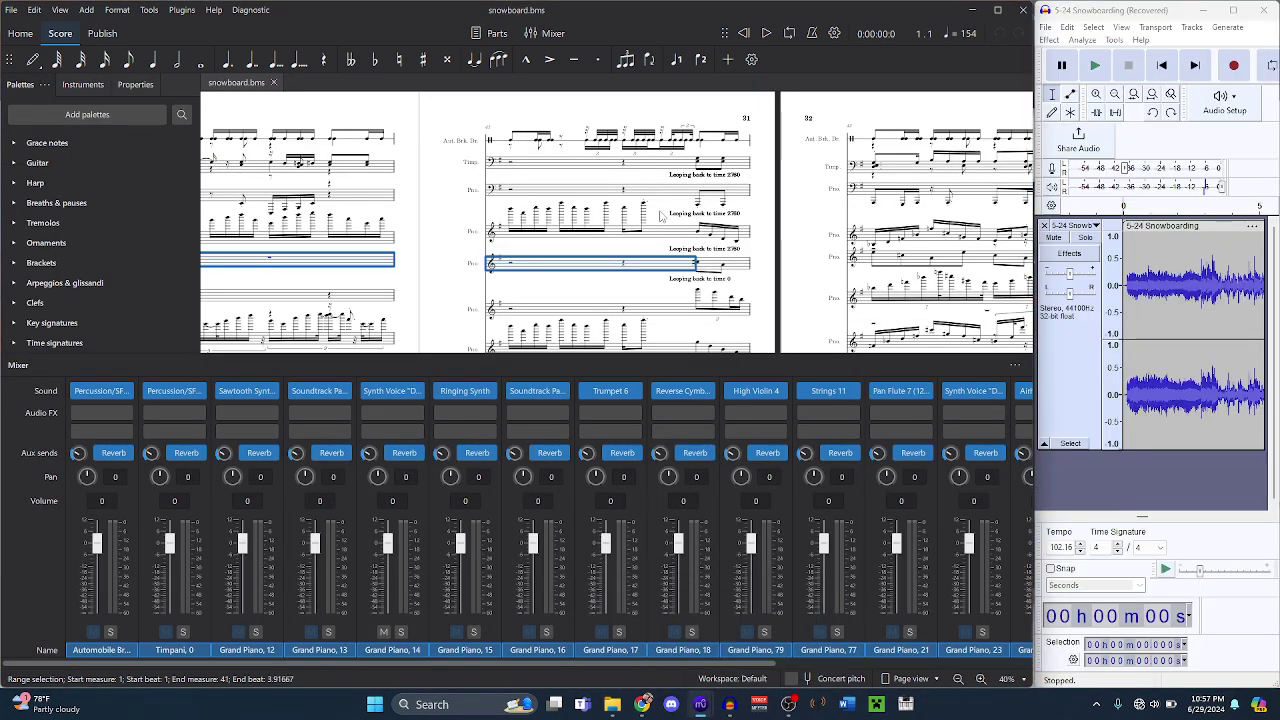
left_click(647, 207)
left_click(627, 192)
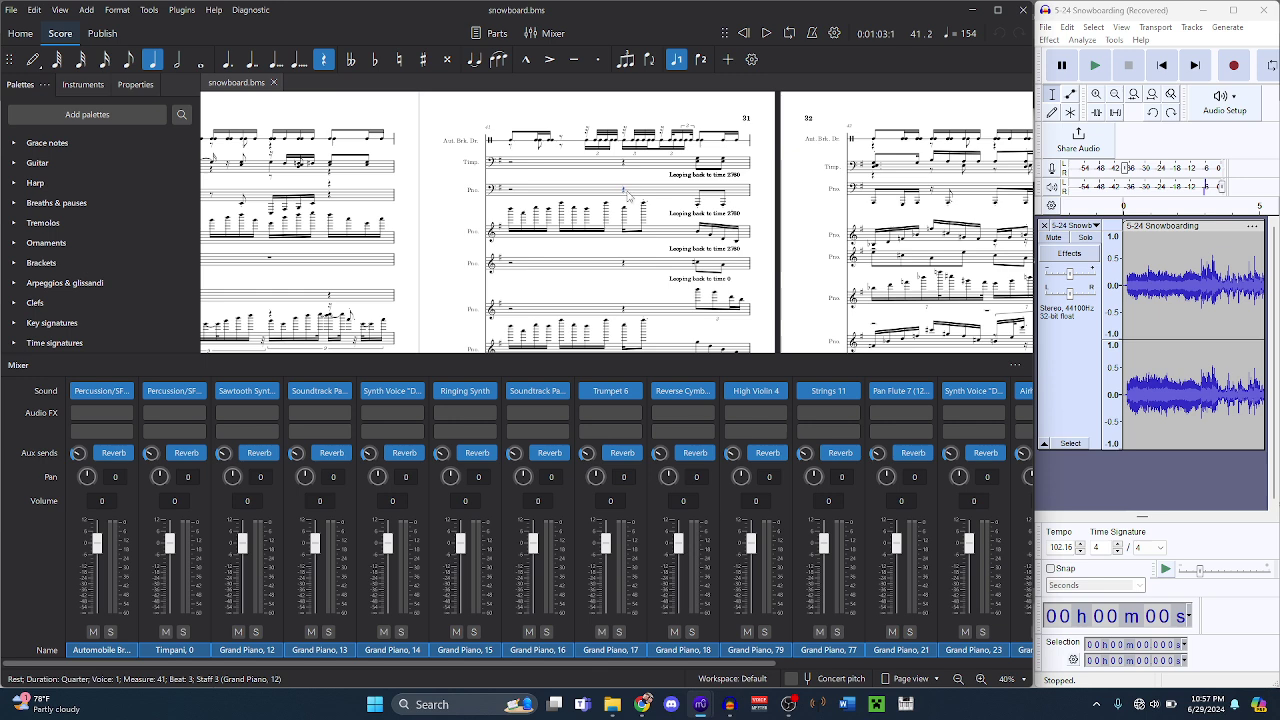
key("ctrl+shift+Home")
- Return to the 5-24. Snowboarding score and paste the Grand Piano, 12 part into the lower Bass Synthesizer staff from measure 1
mouse_move(700, 704)
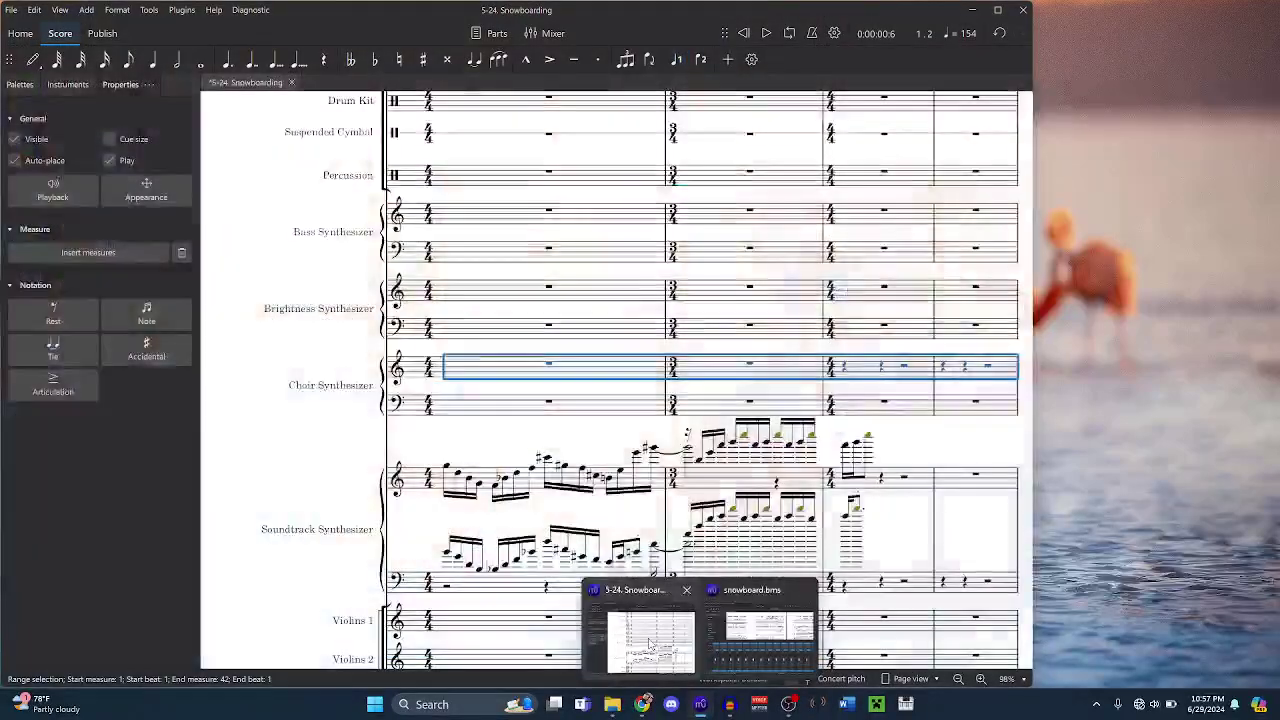
left_click(650, 645)
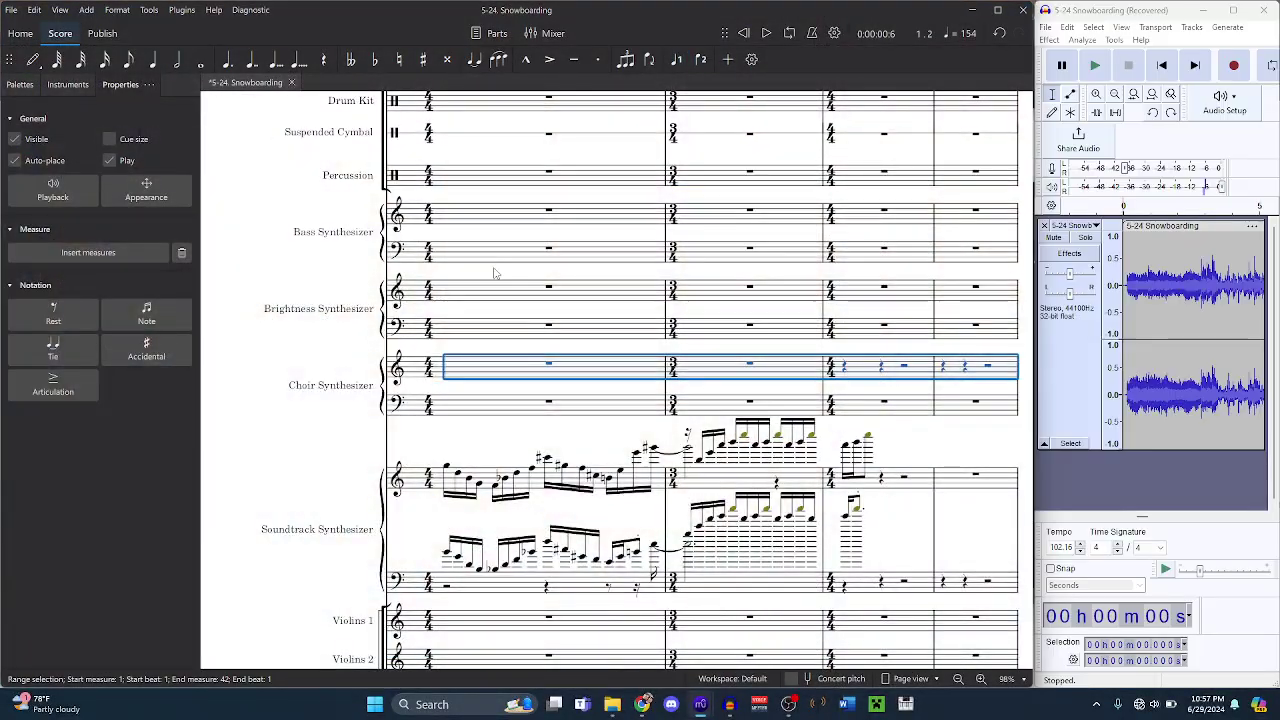
scroll(492, 272, "up", 1)
left_click(549, 316)
key("ctrl+v")
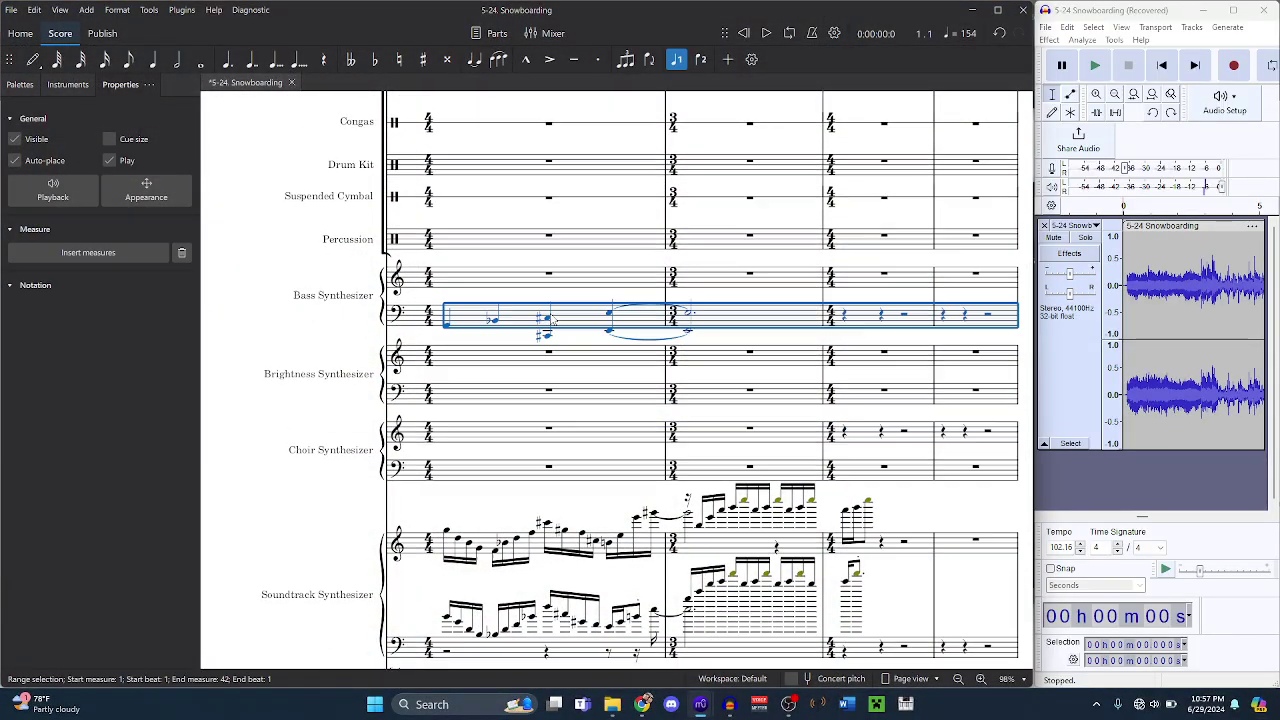
- Play back the pasted Bass Synthesizer line from measure 1 and look over the synthesizer and string staves
key("space")
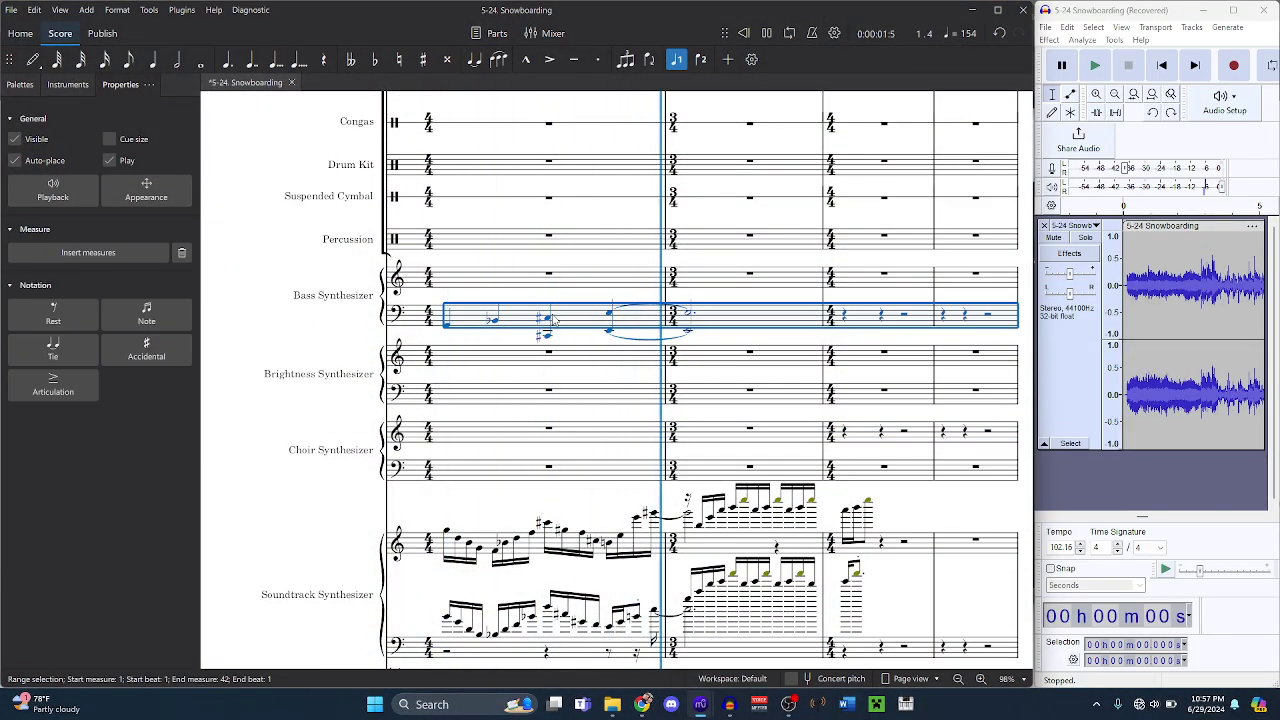
key("space")
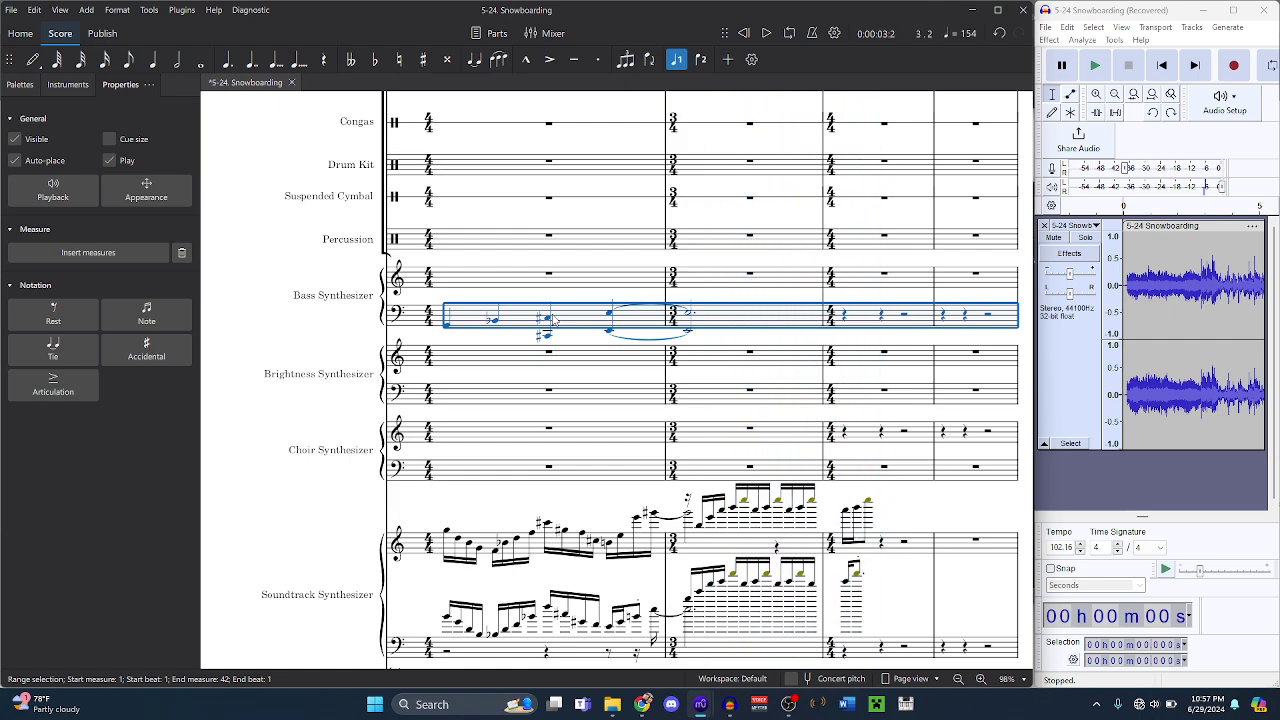
scroll(565, 335, "down", 5)
scroll(590, 370, "up", 3)
scroll(590, 370, "up", 1)
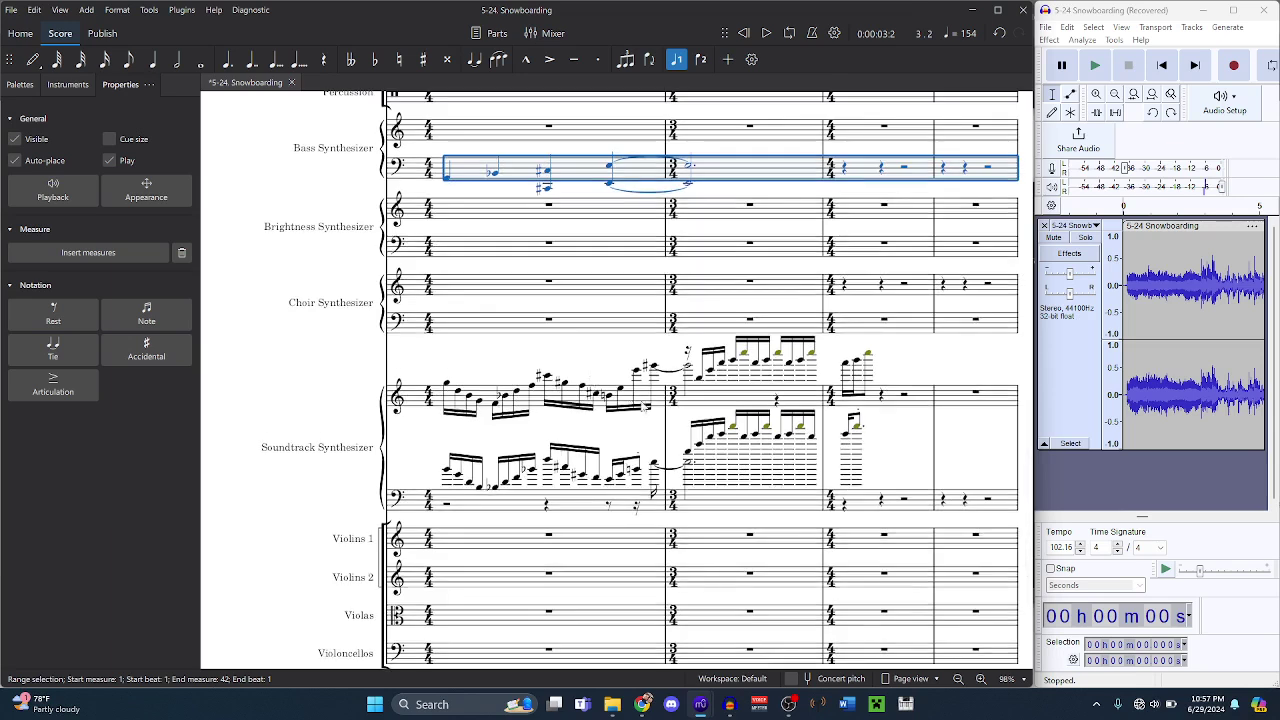
- Copy the Automobile Brake Drums part in snowboard.bms from measure 1 to the loop point in measure 41 and return to the 5-24. Snowboarding score
mouse_move(701, 703)
left_click(714, 660)
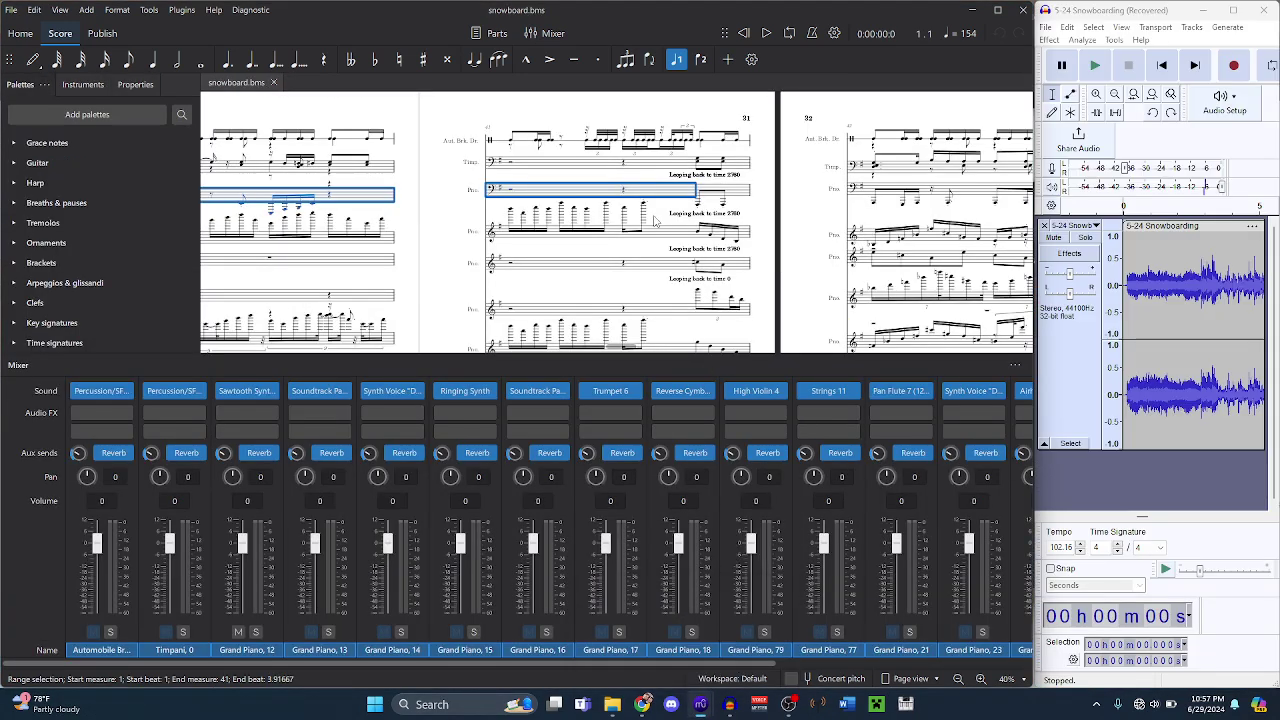
left_click(694, 146)
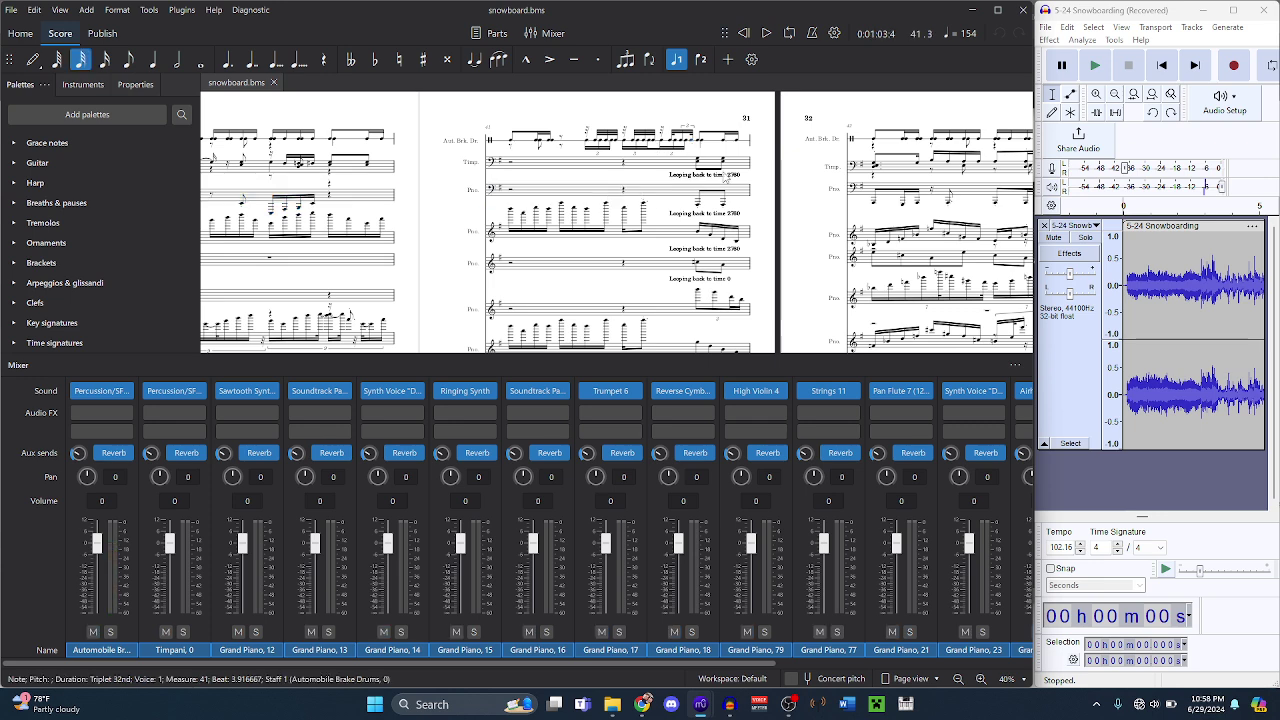
key("ctrl+shift+Home")
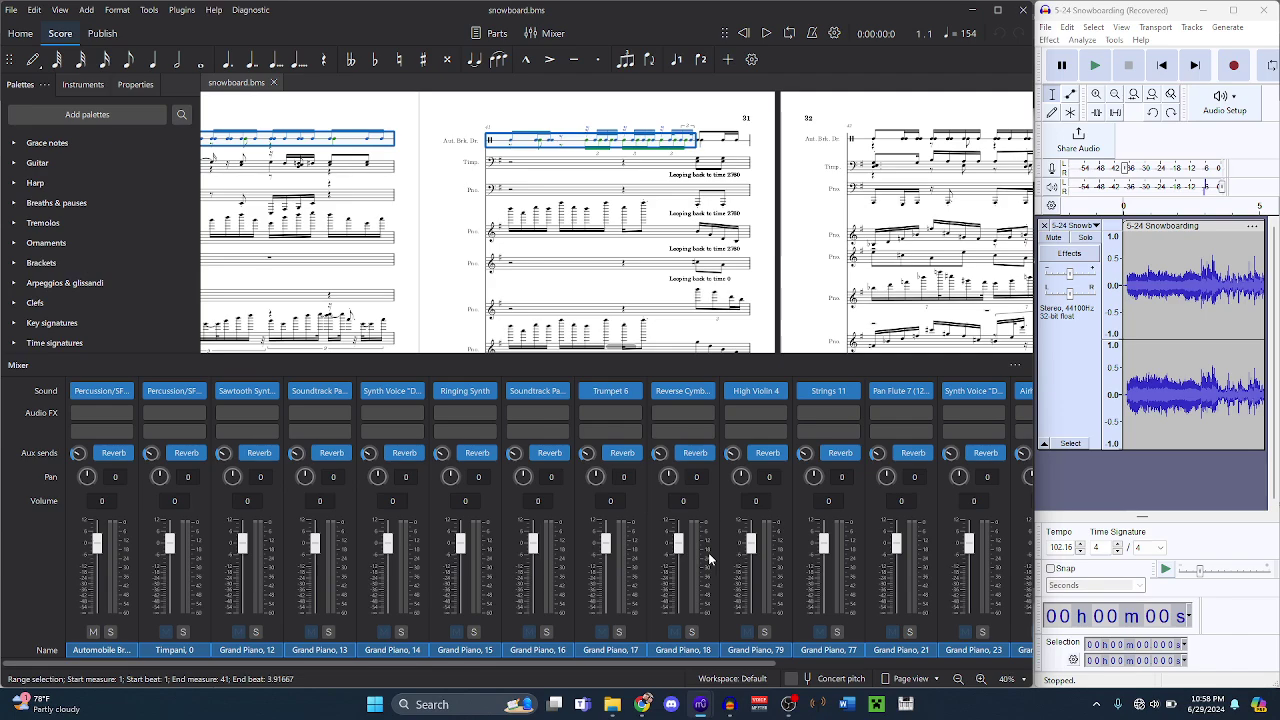
mouse_move(700, 704)
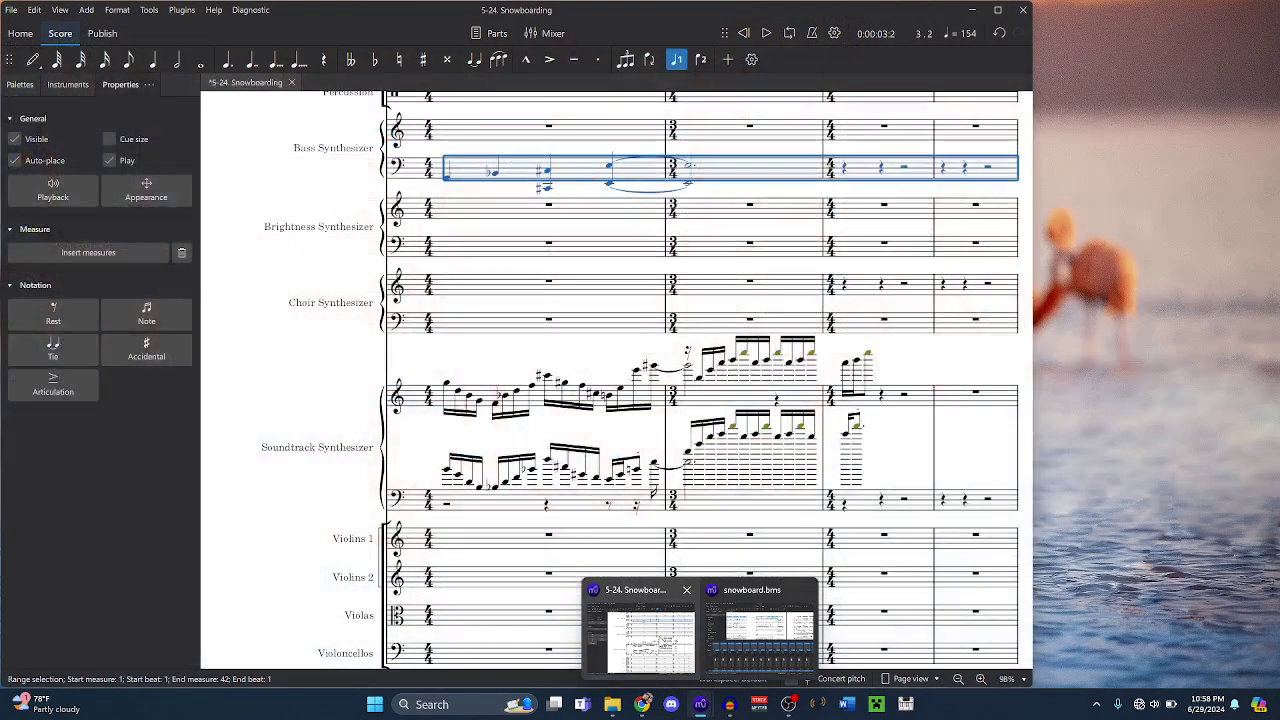
left_click(662, 643)
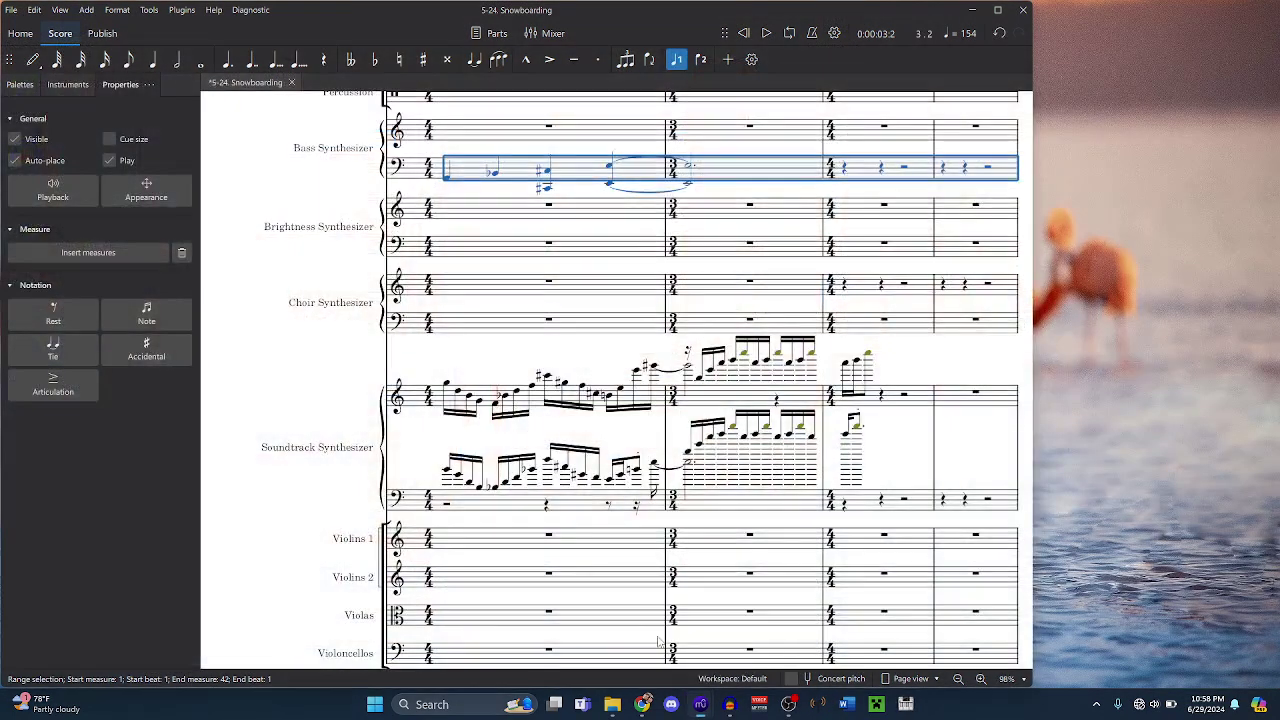
- Paste the copied Automobile Brake Drums part into the Drum Kit staff from measure 1 and play it back through about measure 37
scroll(520, 452, "up", 8)
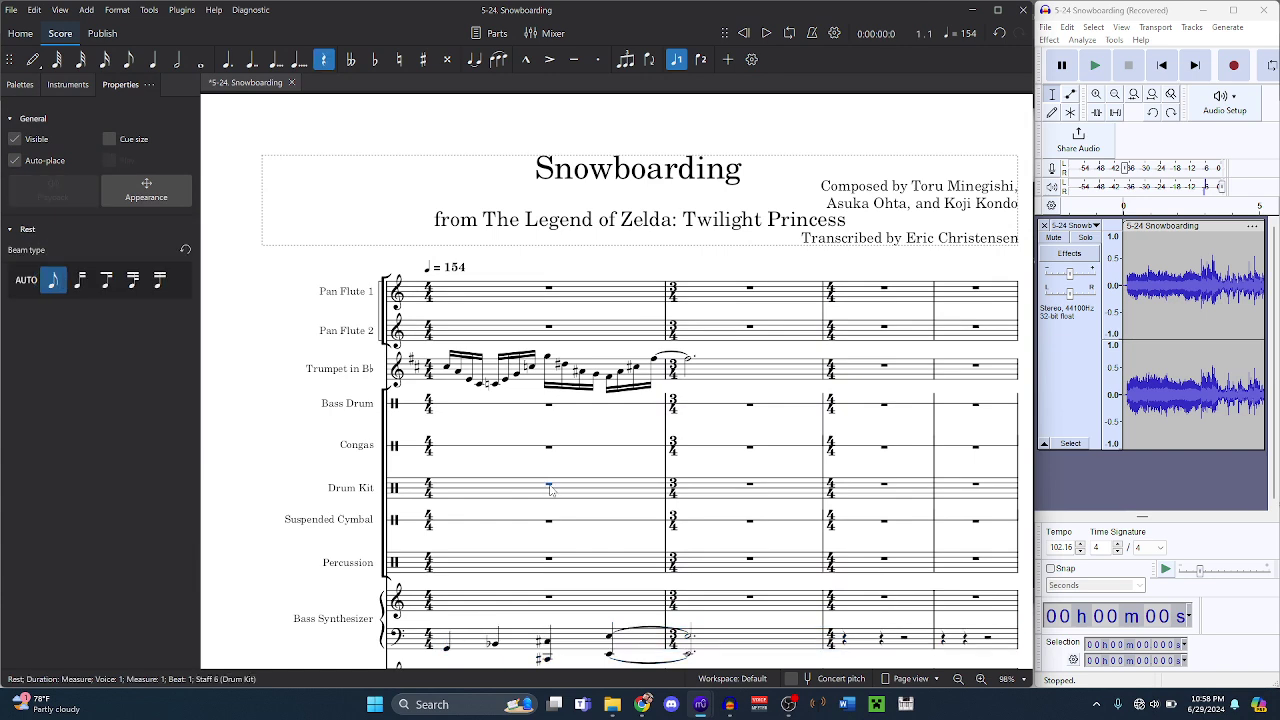
key("ctrl+shift+End")
key("space")
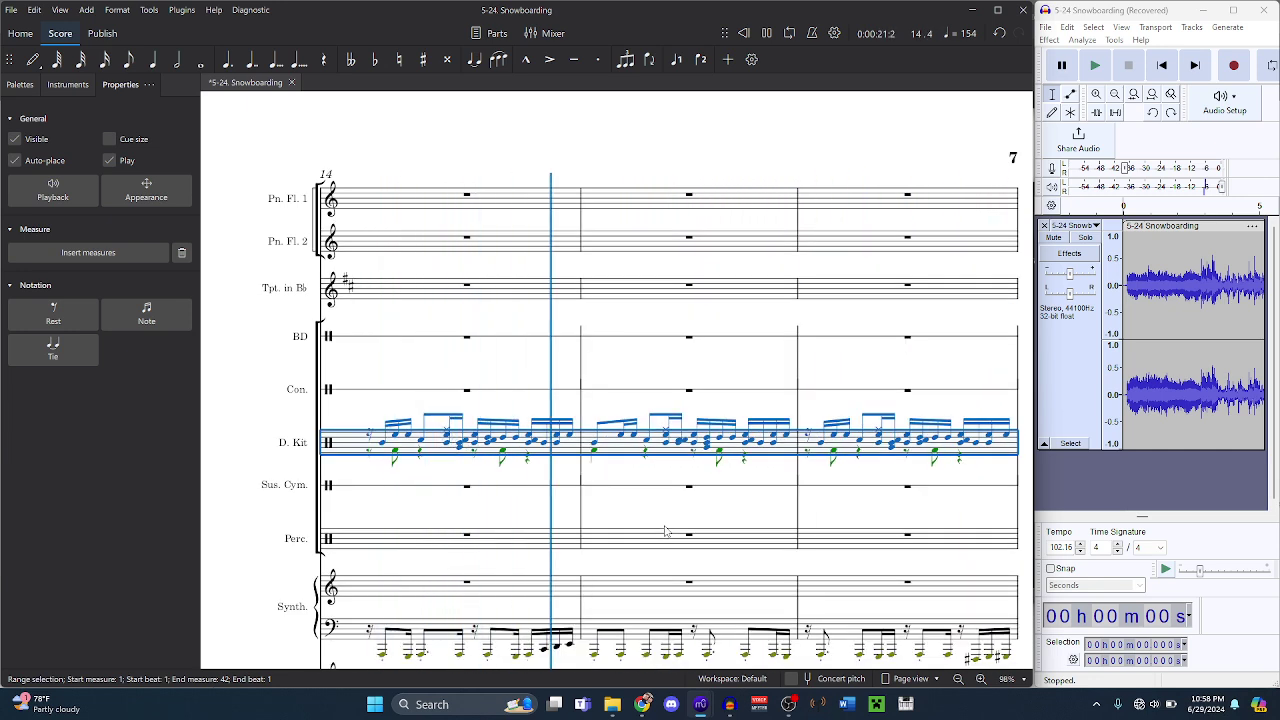
key("Escape")
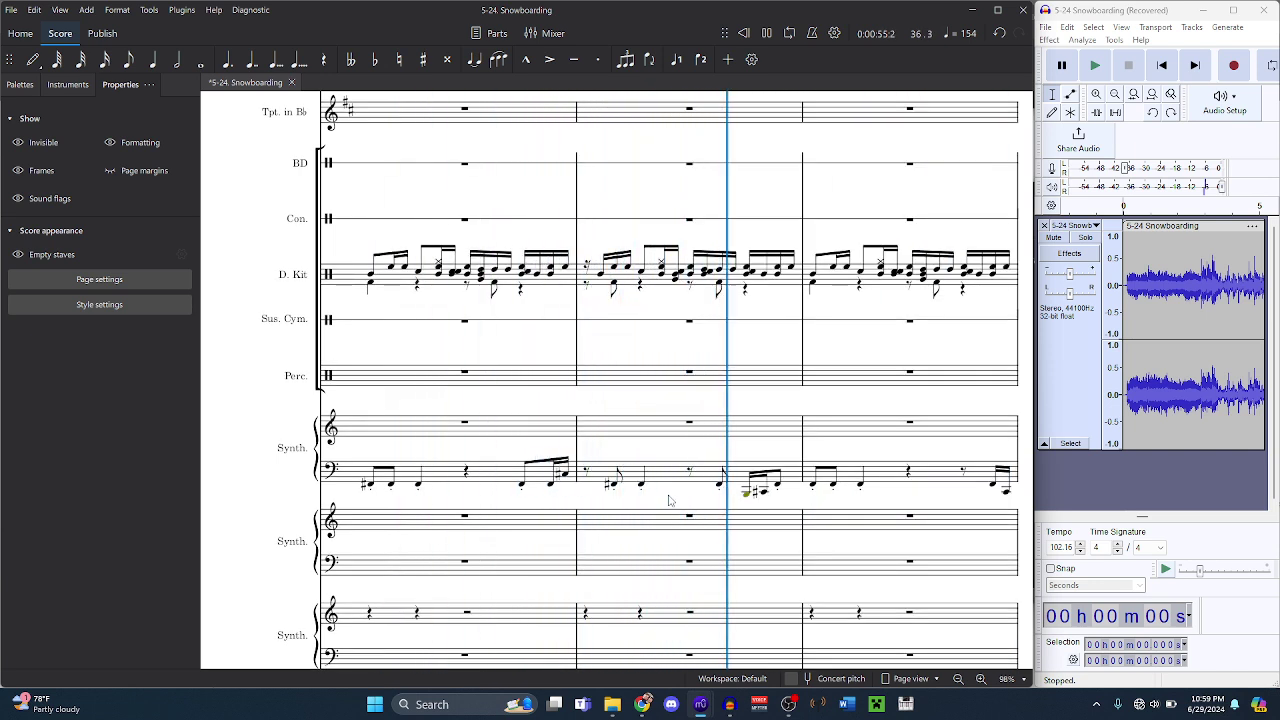
key("space")
- Switch to snowboard.bms, copy the Timpani part from measure 1 to the loop point in measure 41, and return to the 5-24. Snowboarding score
mouse_move(703, 710)
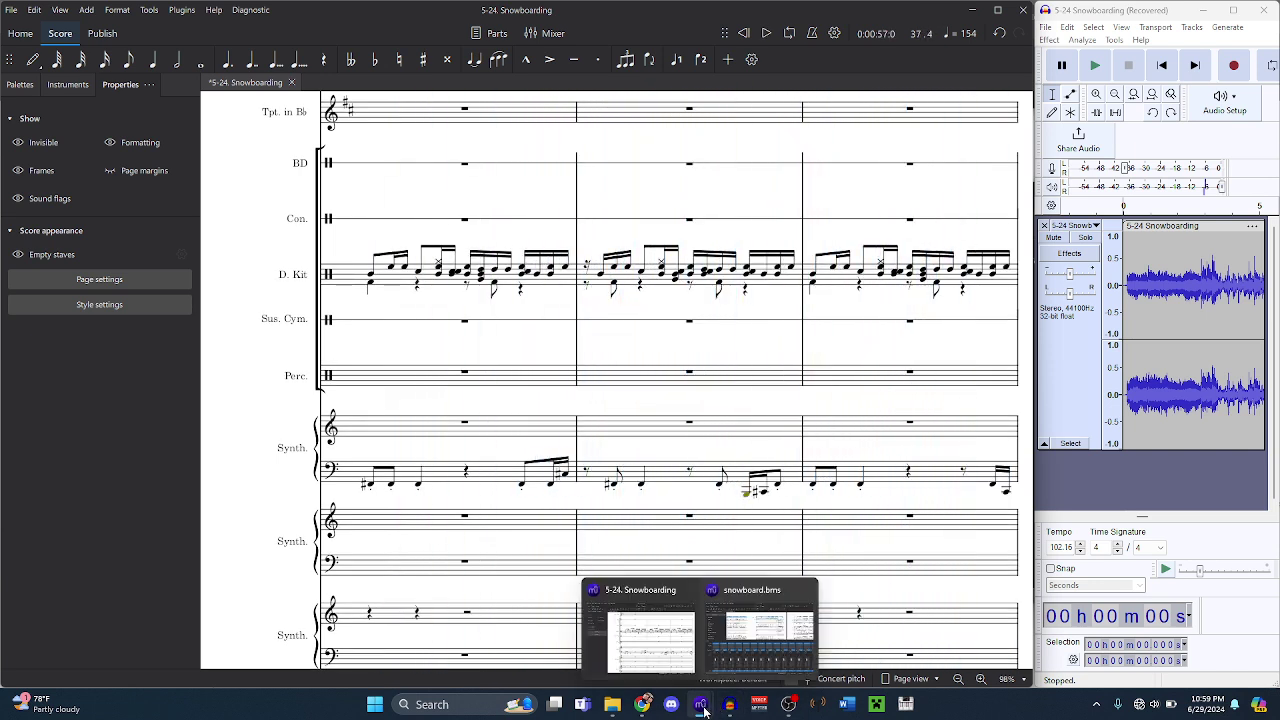
left_click(741, 619)
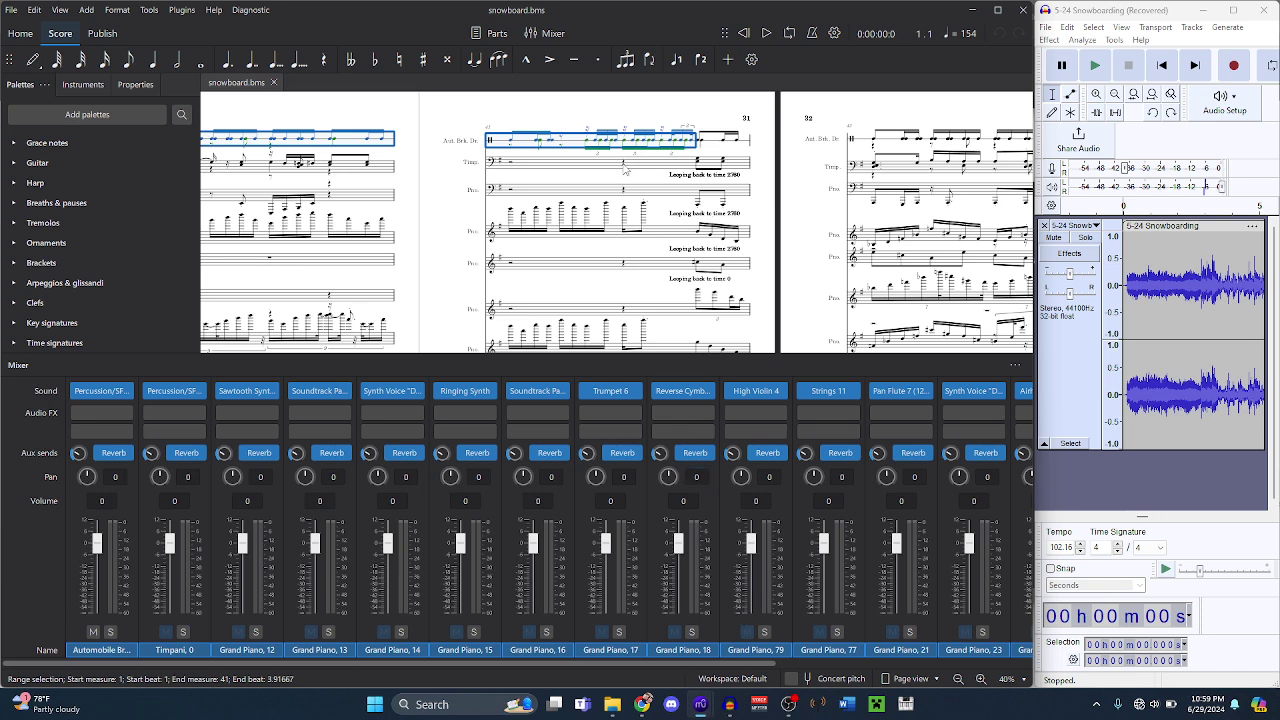
key("shift+Down")
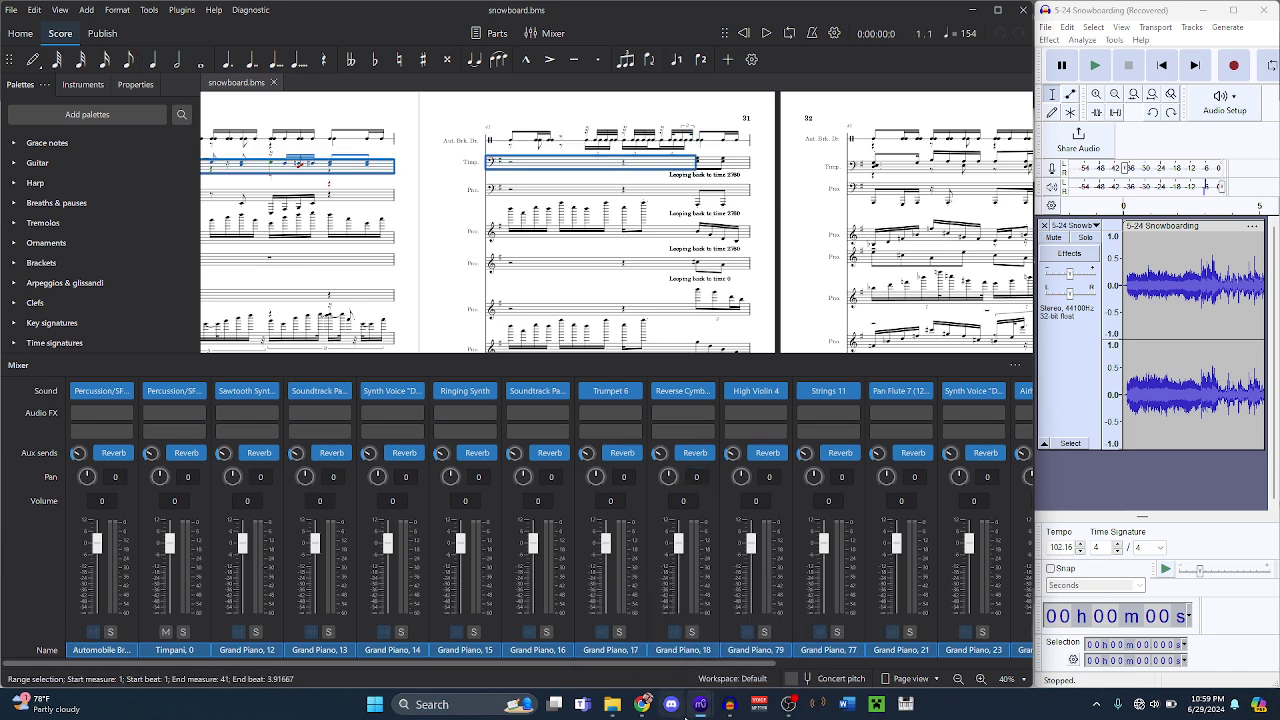
mouse_move(700, 704)
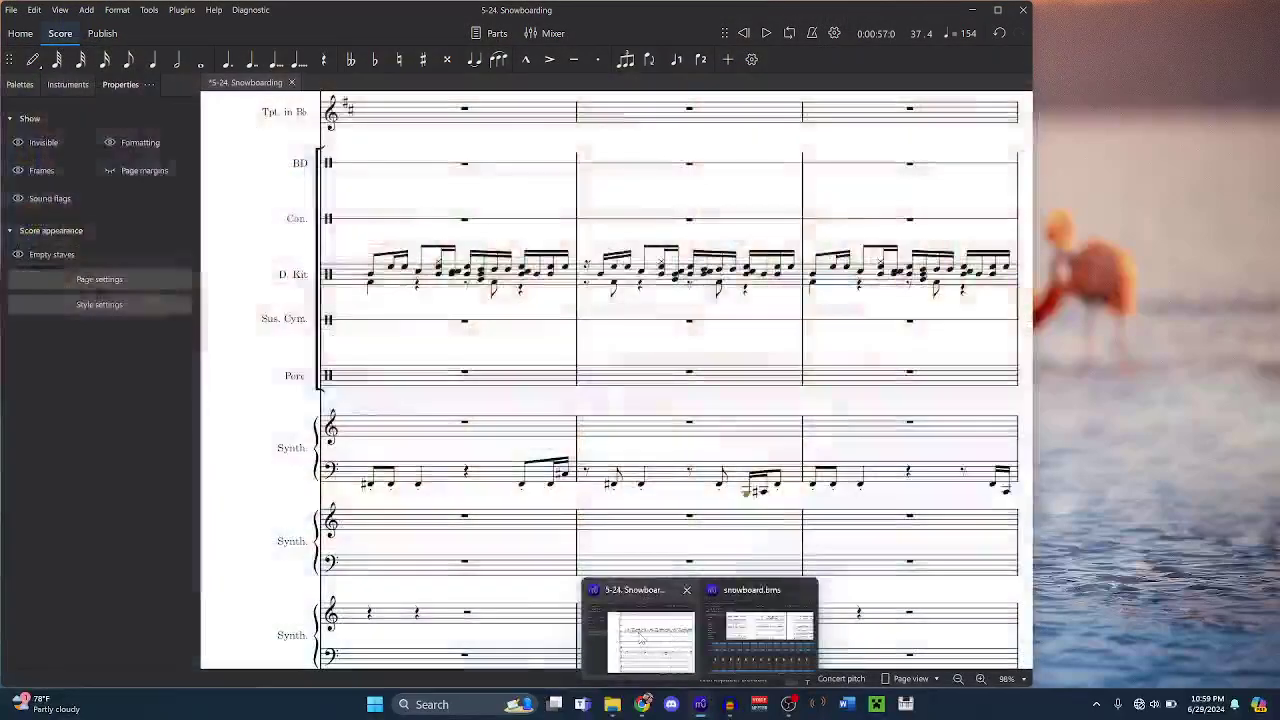
left_click(642, 630)
- Paste the copied Timpani part into both the Bass Drum and Congas staves from measure 1
key("ctrl+Home")
scroll(617, 334, "down", 2)
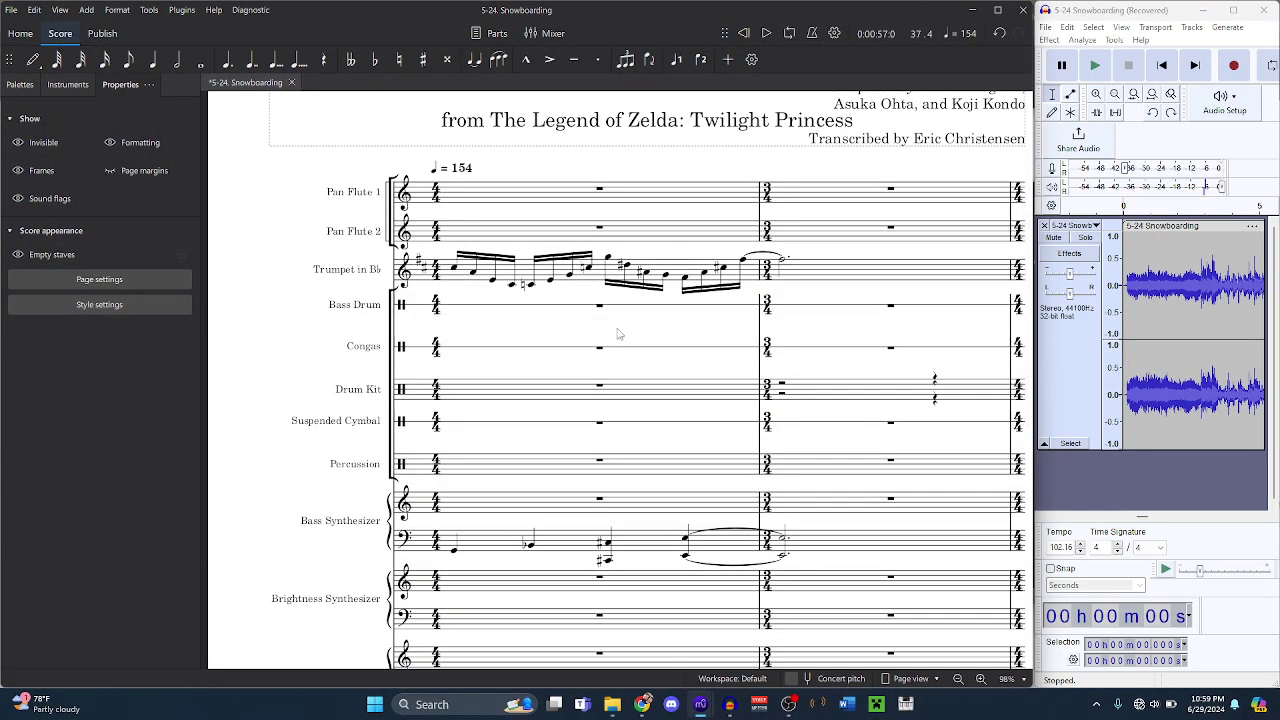
left_click(597, 309)
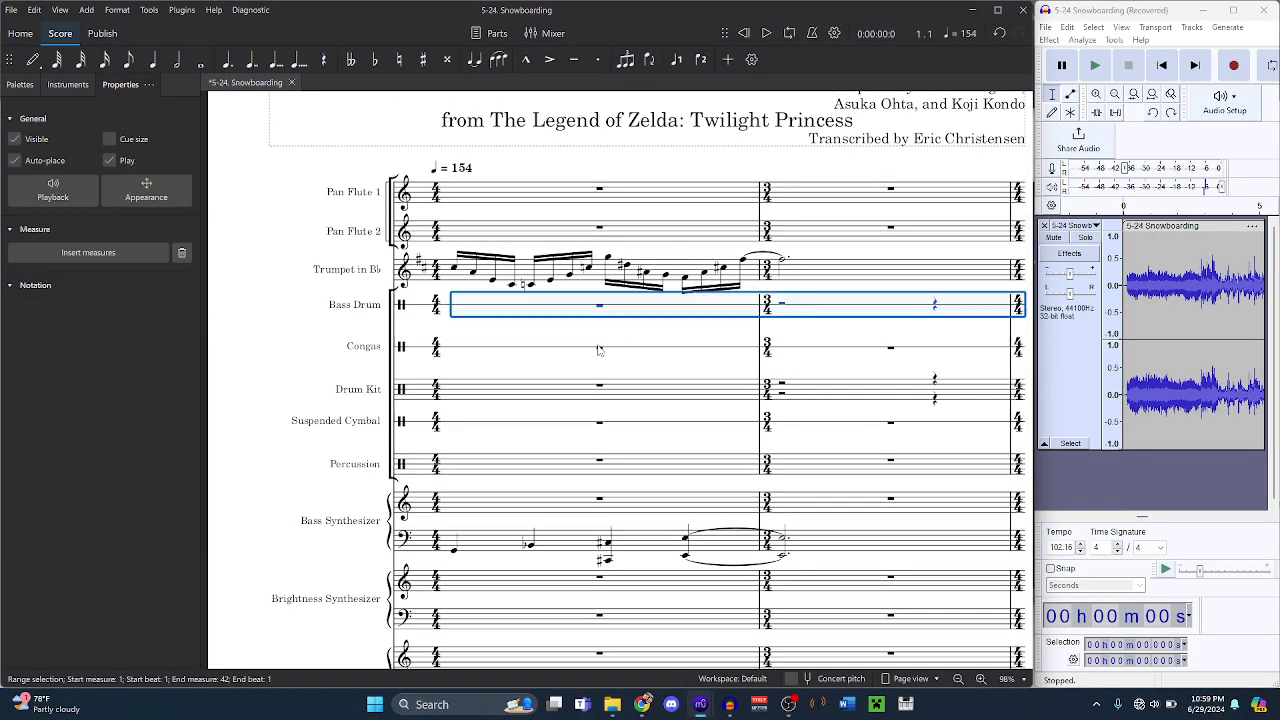
key("ctrl+shift+End")
left_click(600, 349)
key("ctrl+shift+End")
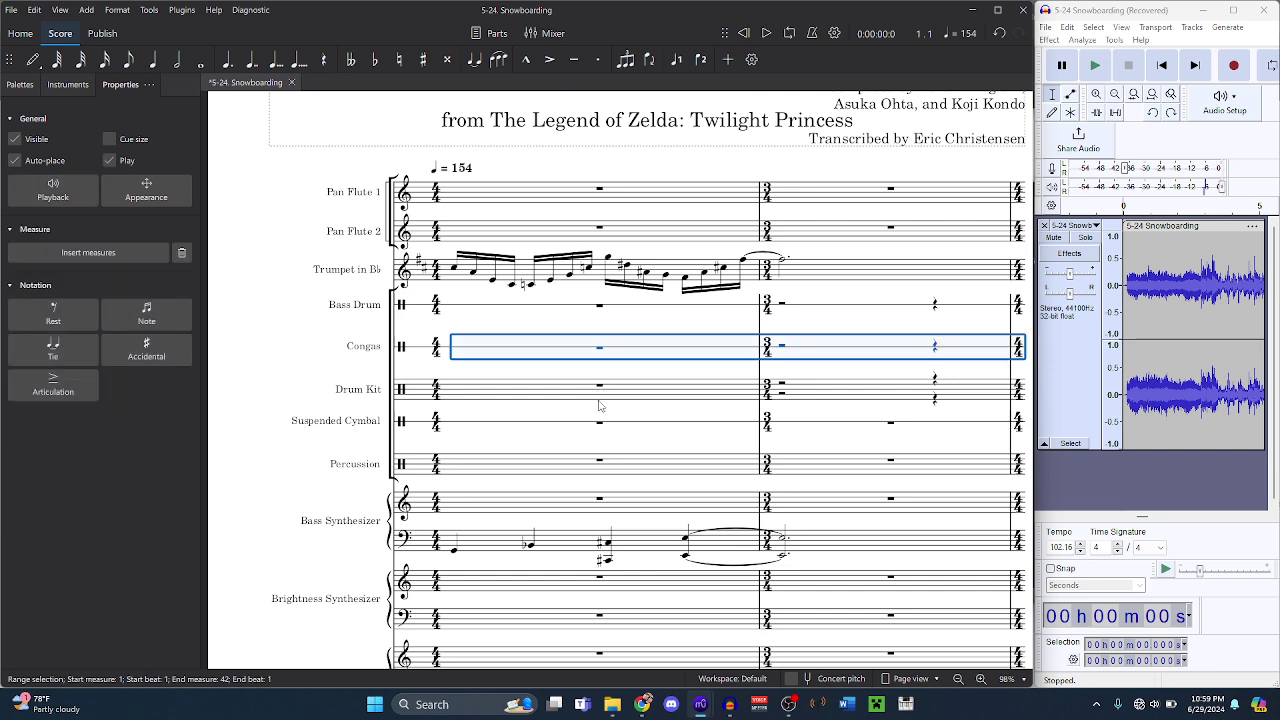
left_click(600, 311)
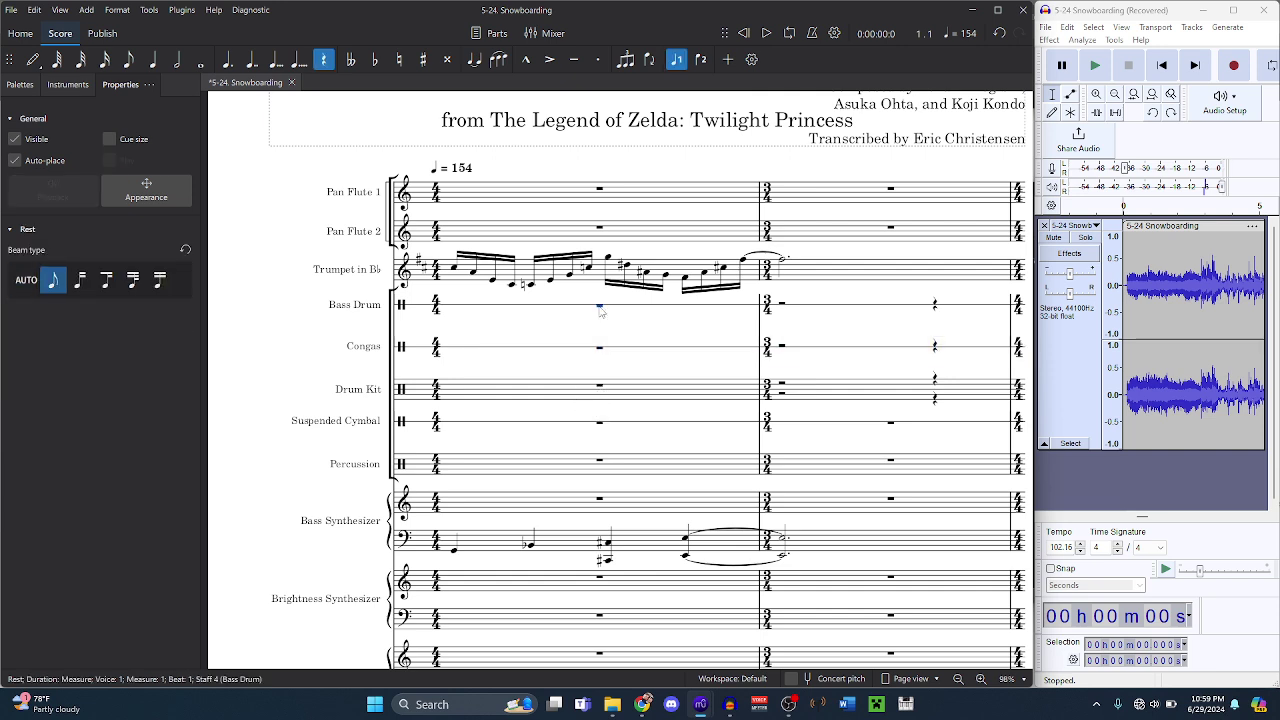
- Play back the pasted Bass Drum and Congas staves from measure 3
scroll(600, 311, "right", 5)
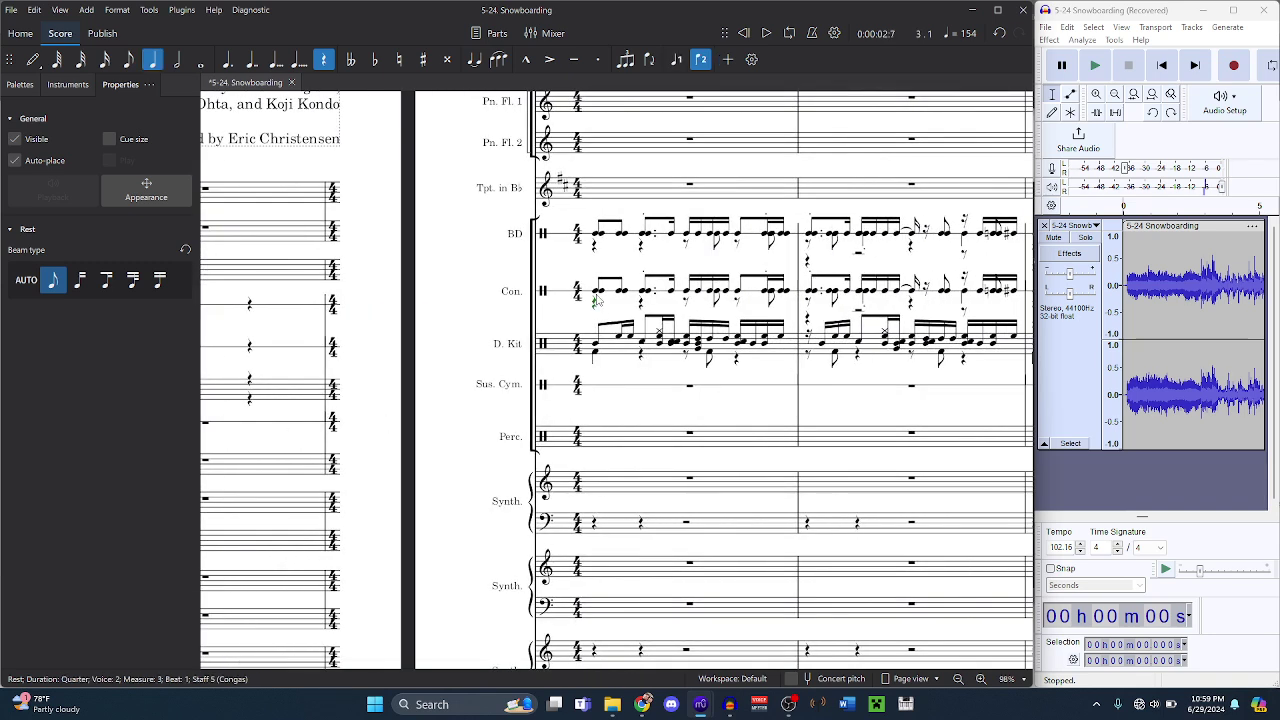
key("space")
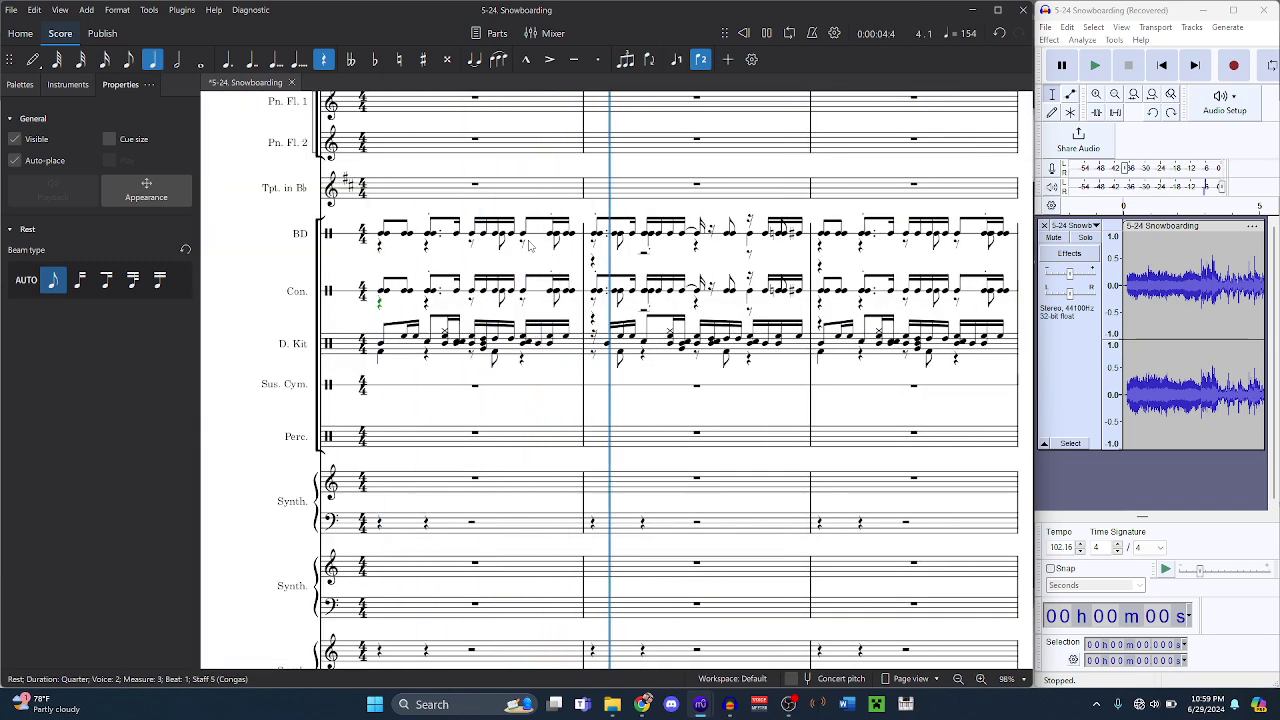
scroll(530, 245, "up", 5)
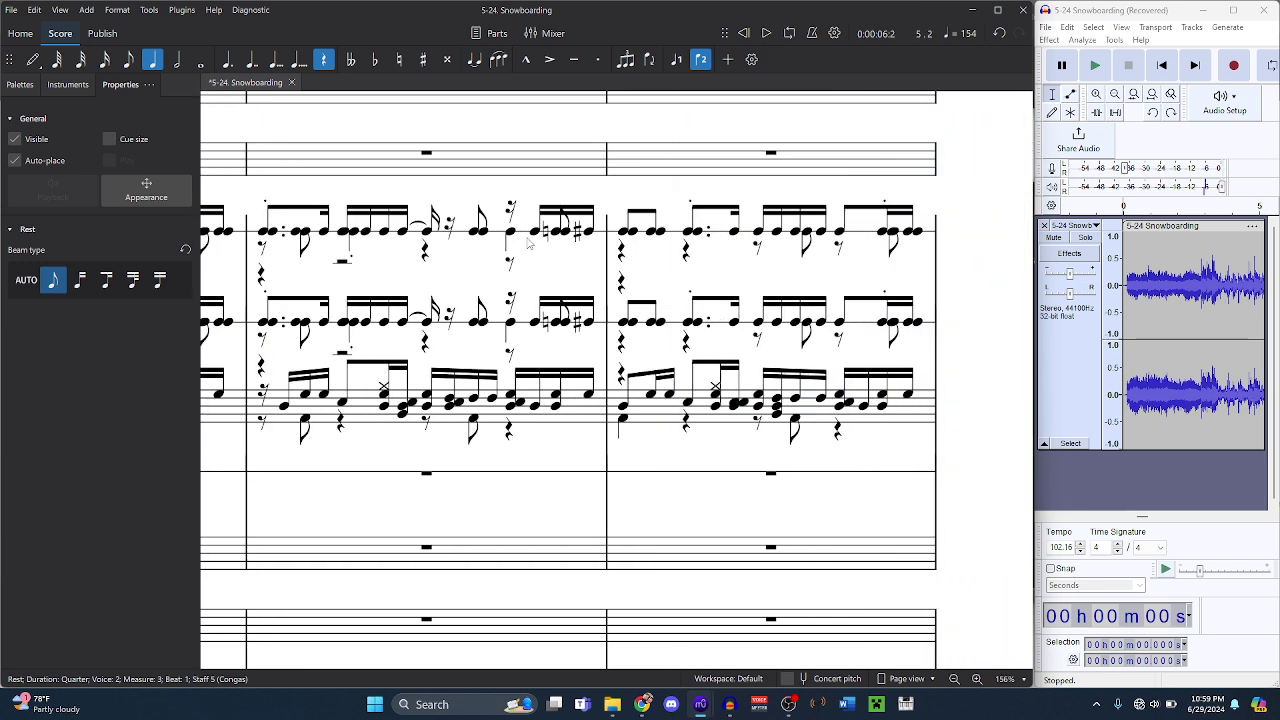
key("shift+Up")
key("space")
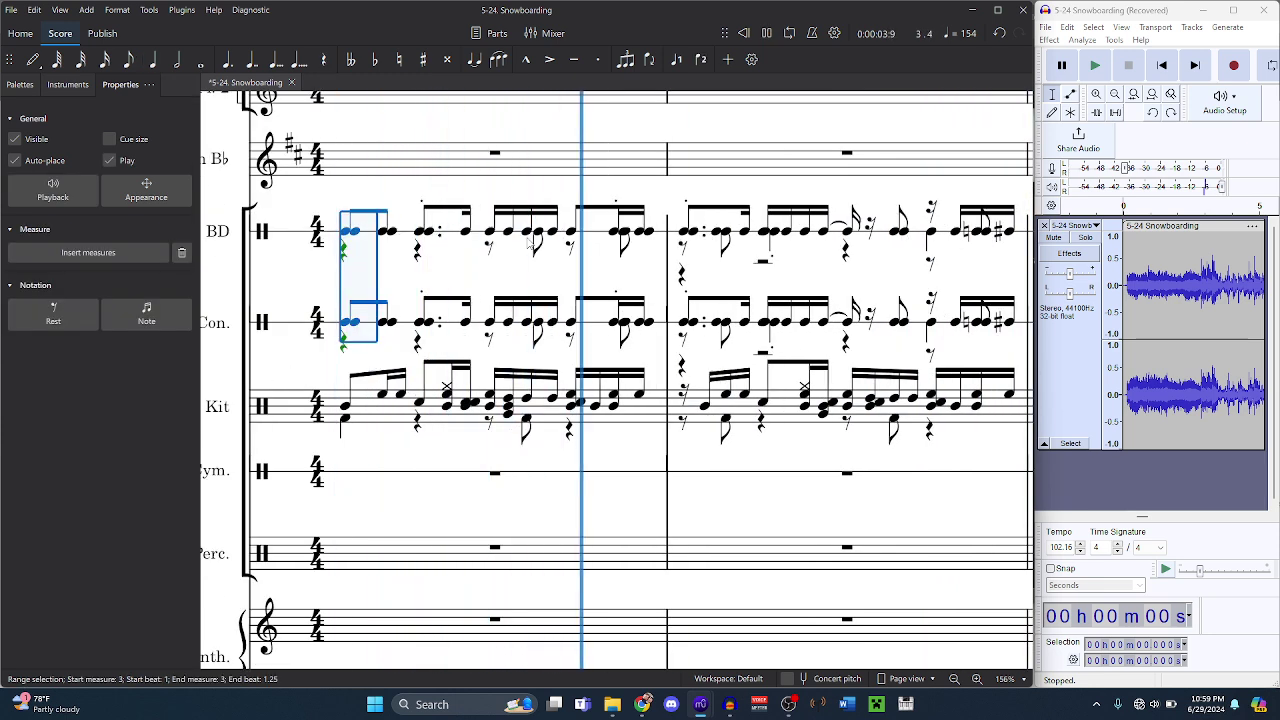
key("space")
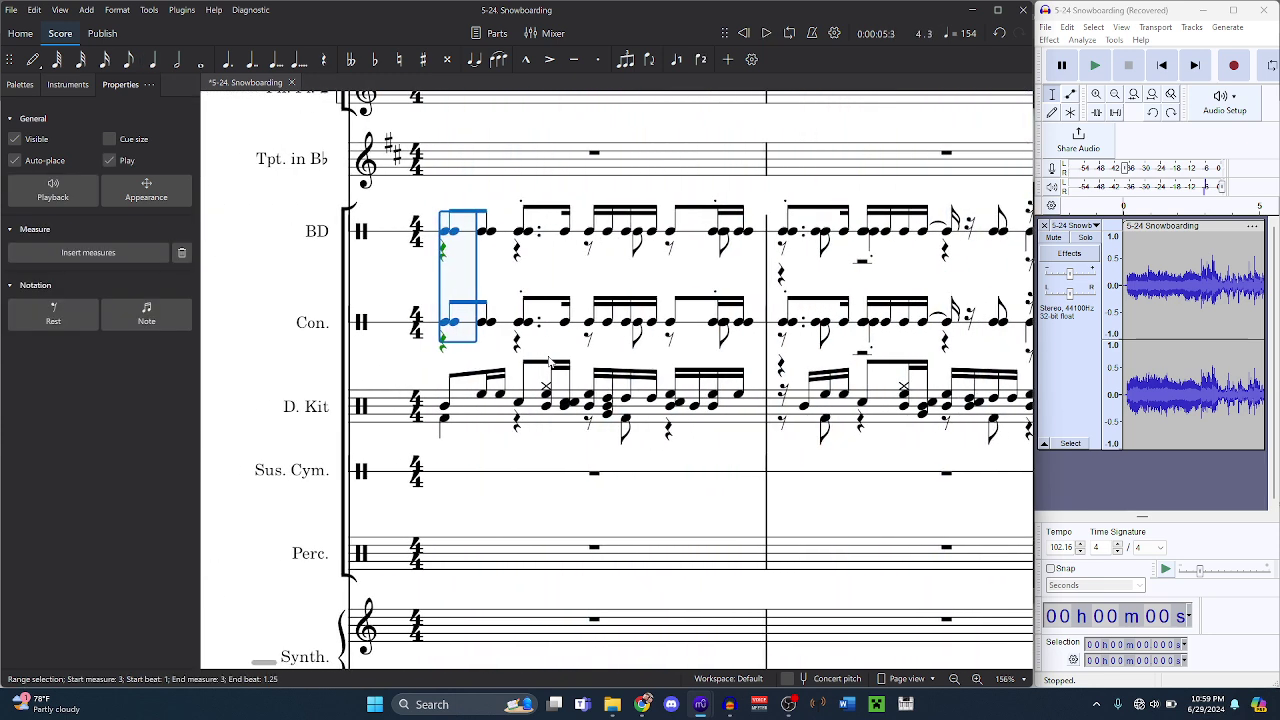
- Switch to snowboard.bms and examine the pitches of the Timpani part near measure 40 and in the opening measures
mouse_move(706, 713)
mouse_move(735, 635)
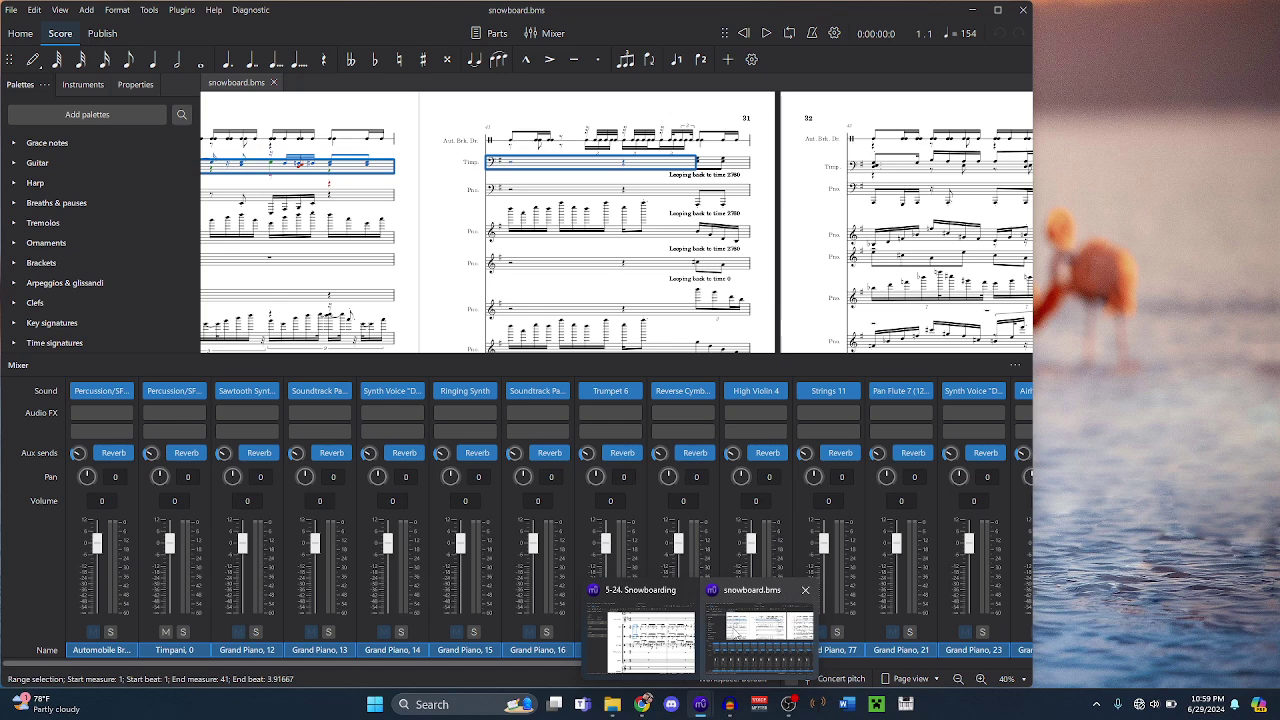
left_click(760, 628)
scroll(363, 184, "up", 8)
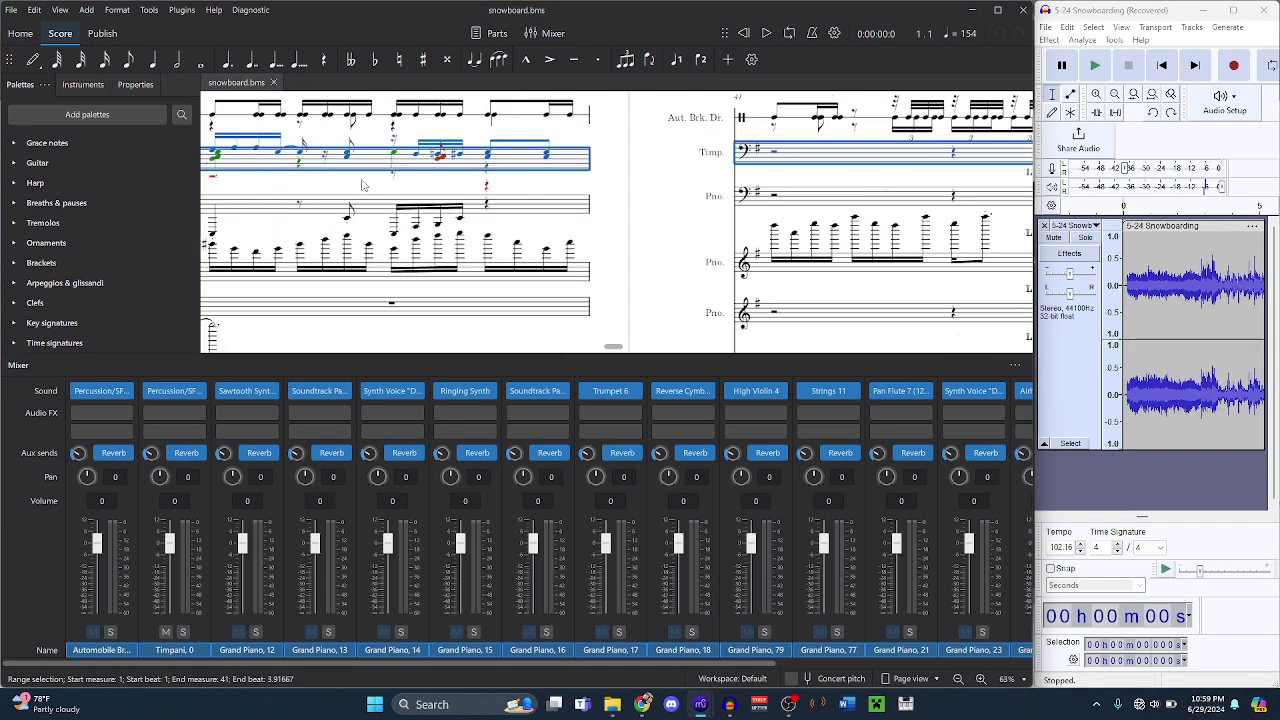
left_click(558, 143)
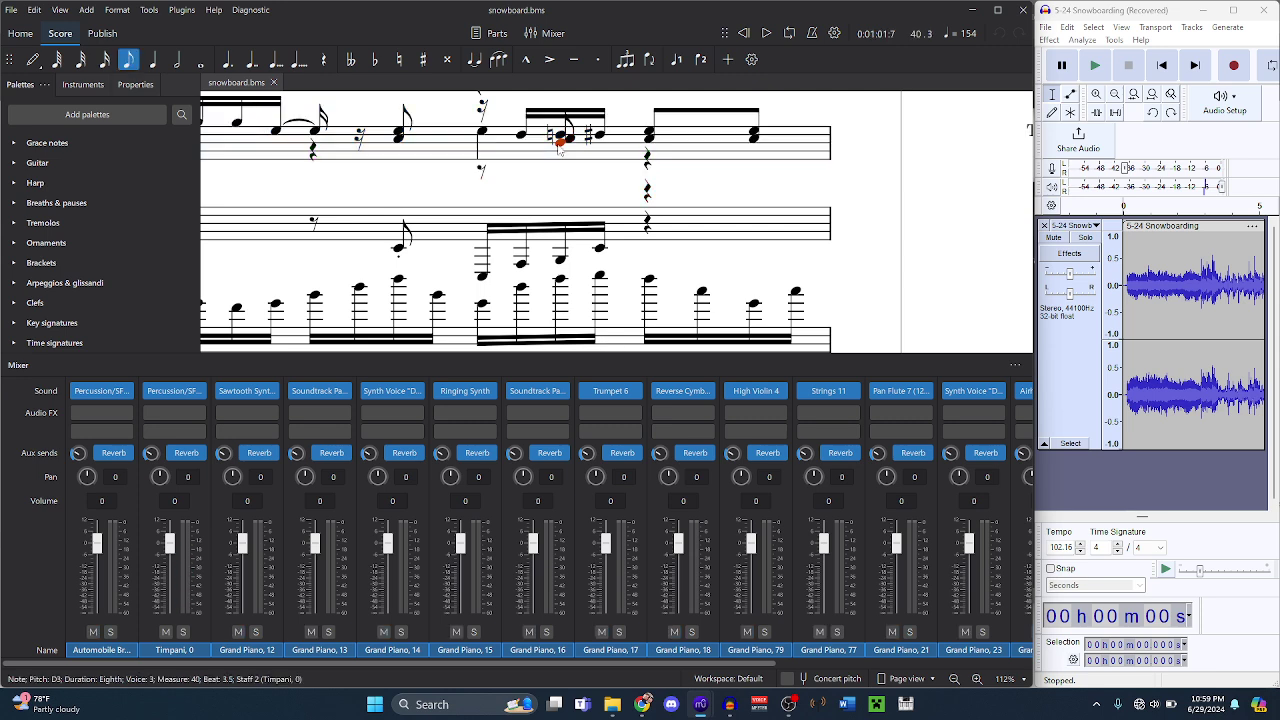
mouse_move(703, 711)
key("ctrl+Home")
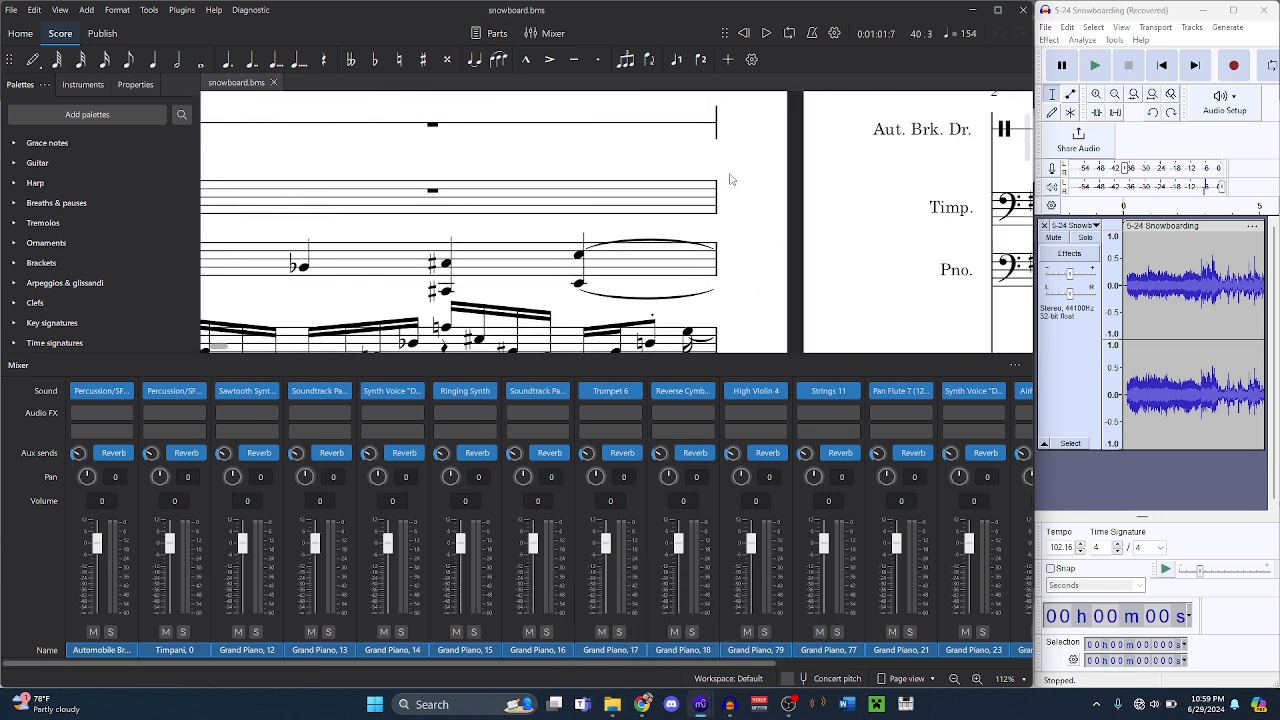
scroll(730, 179, "right", 2)
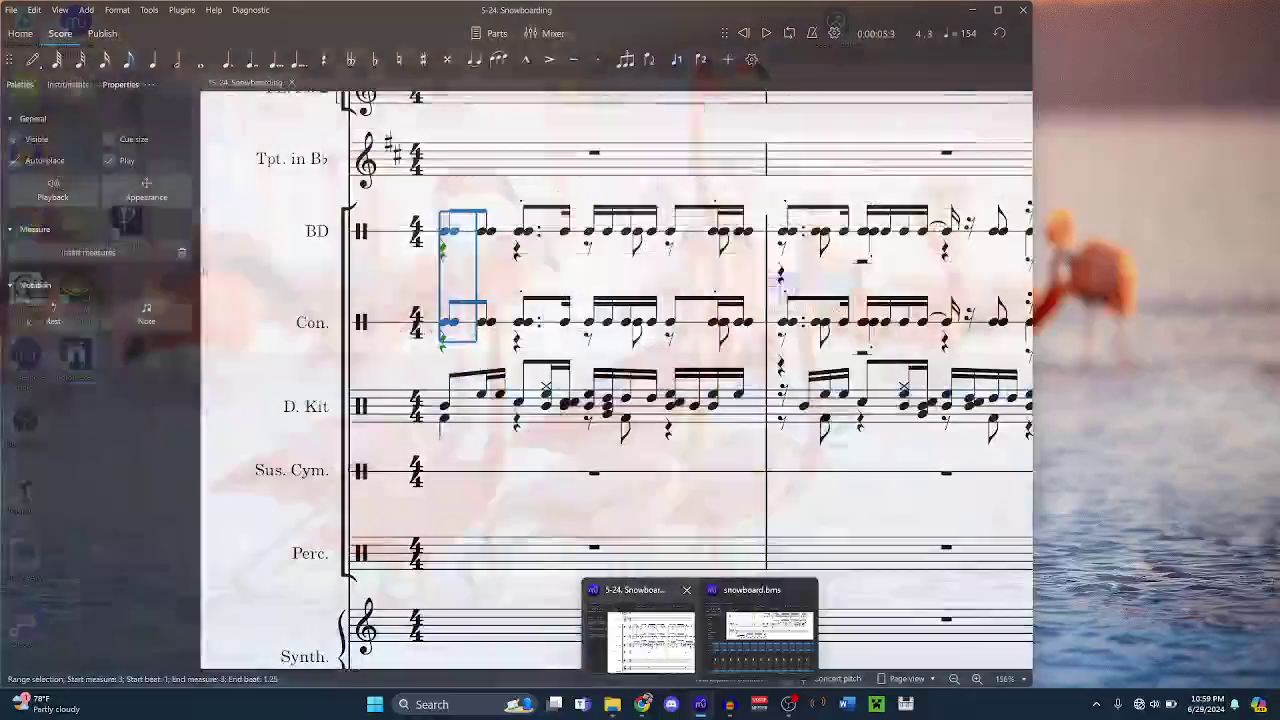
- Return to the 5-24. Snowboarding score and delete every G3 note from the Congas staff
left_click(638, 630)
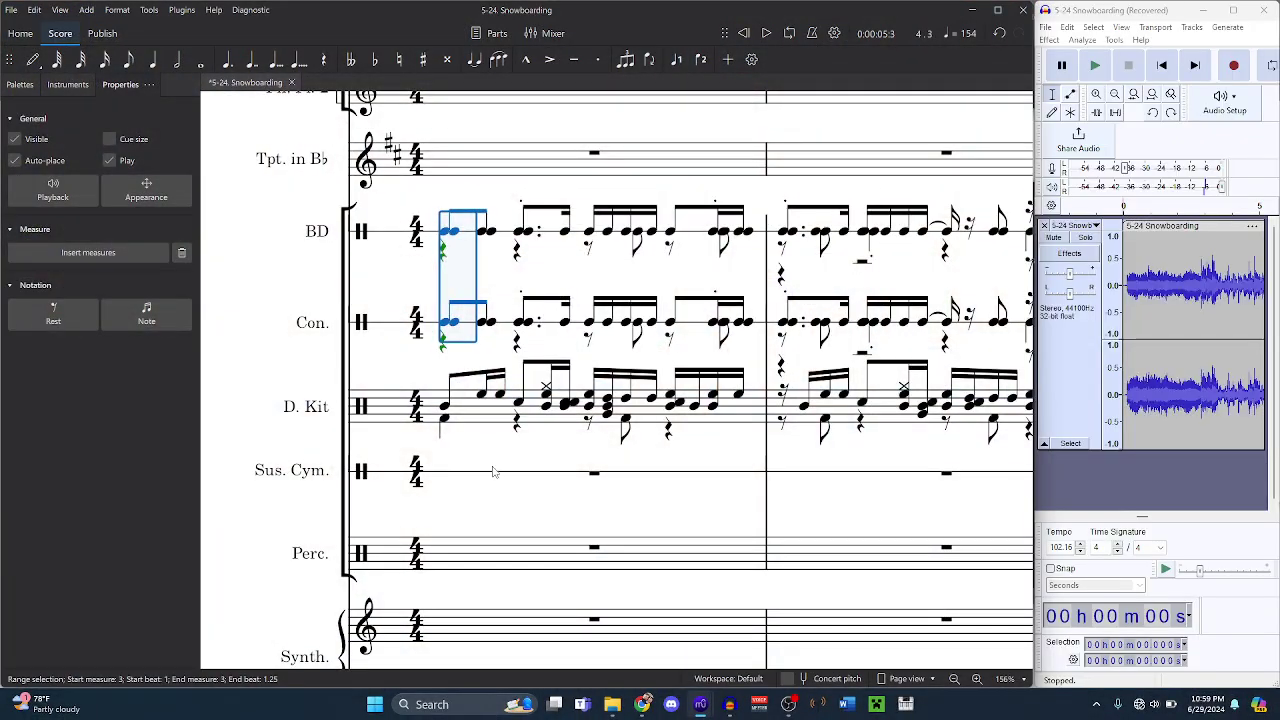
scroll(493, 471, "left", 3)
scroll(470, 410, "right", 3)
left_click(447, 322)
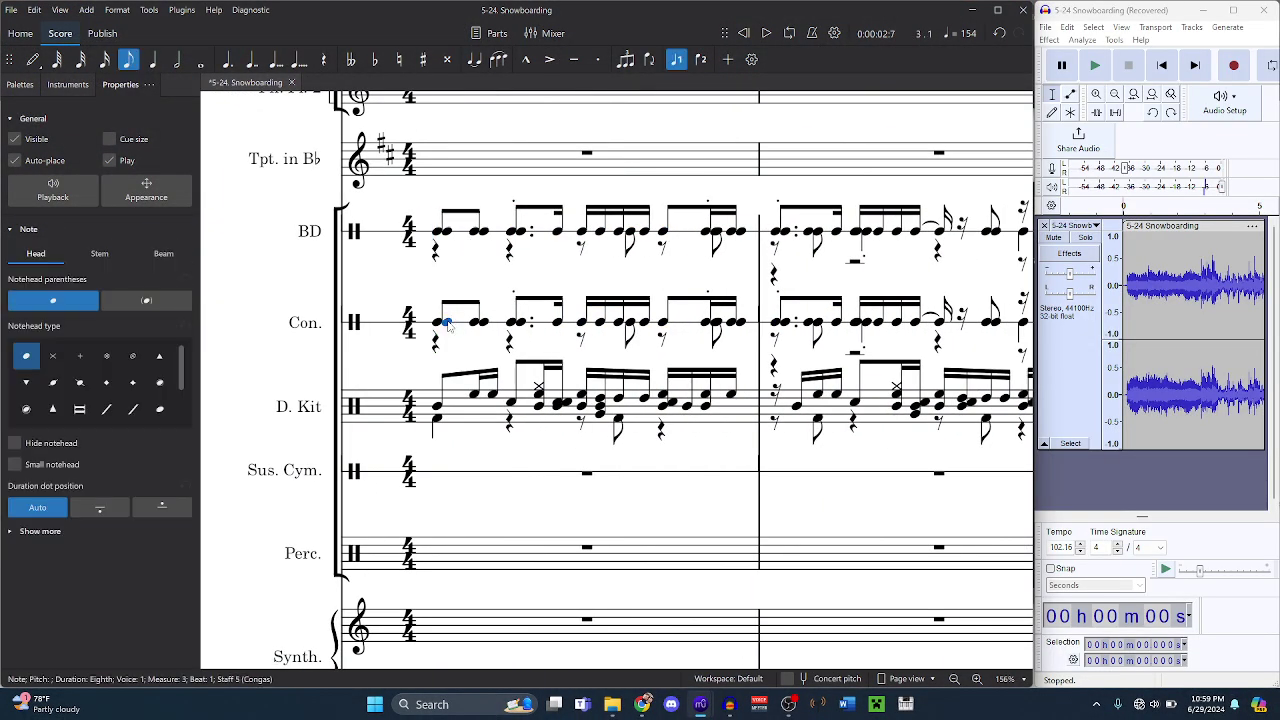
right_click(447, 322)
mouse_move(571, 443)
left_click(641, 484)
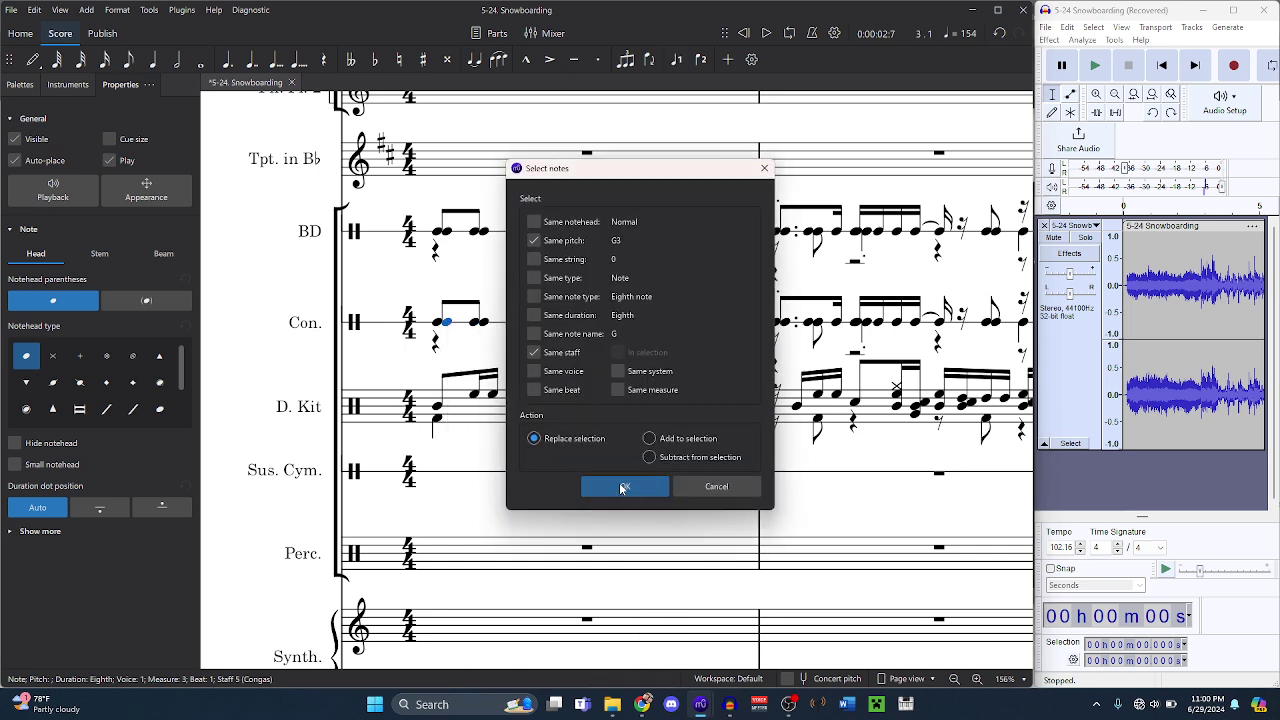
left_click(624, 487)
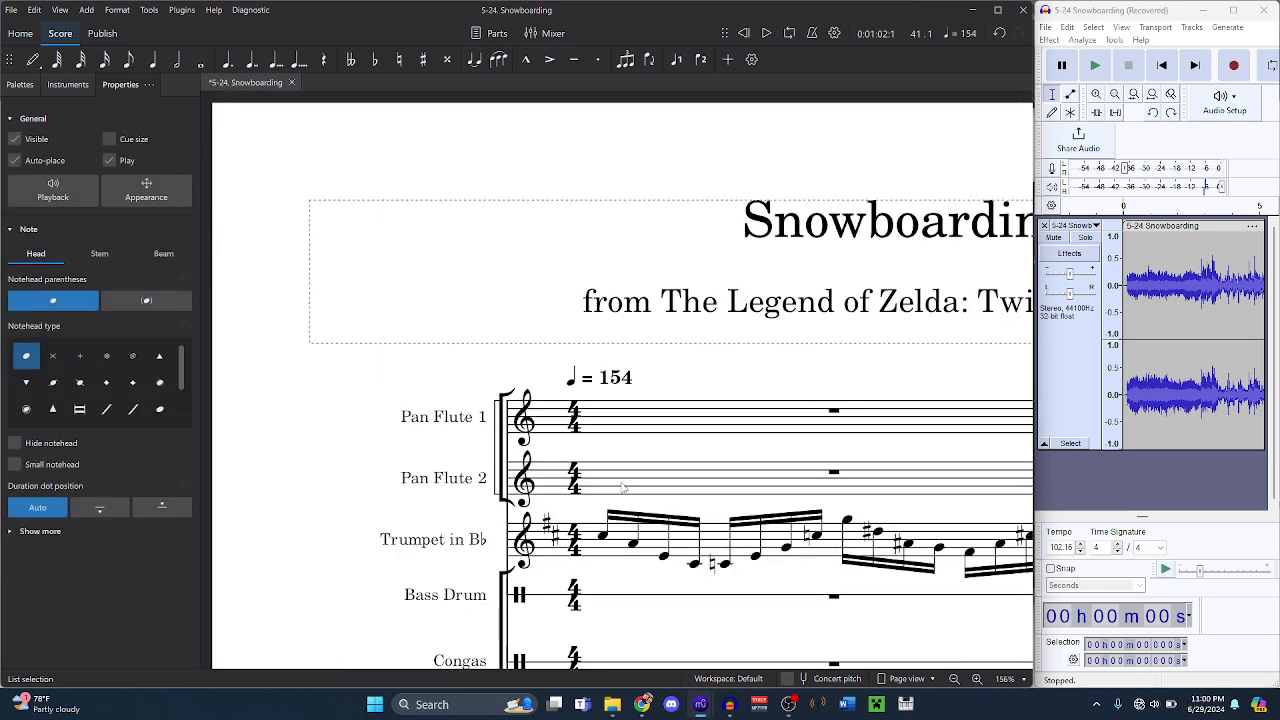
key("Left")
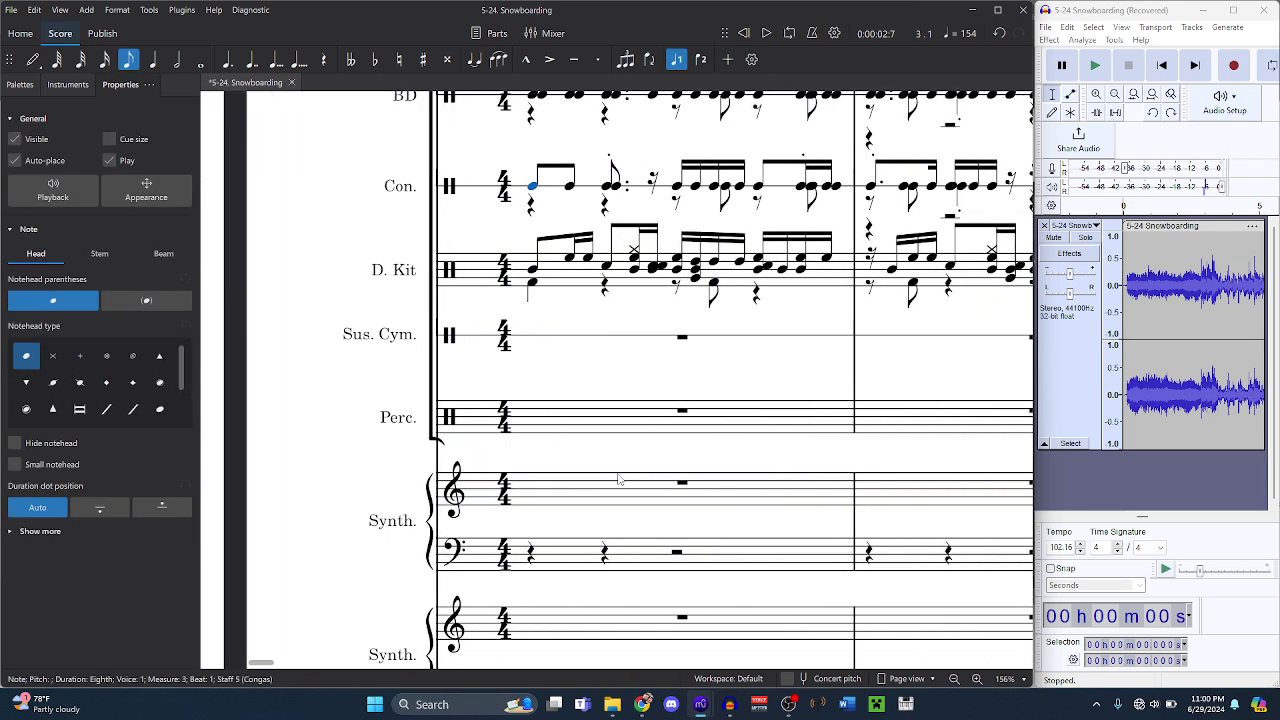
- Delete every E3 note from the Congas staff by selecting notes of the same pitch and staff
right_click(530, 189)
mouse_move(651, 299)
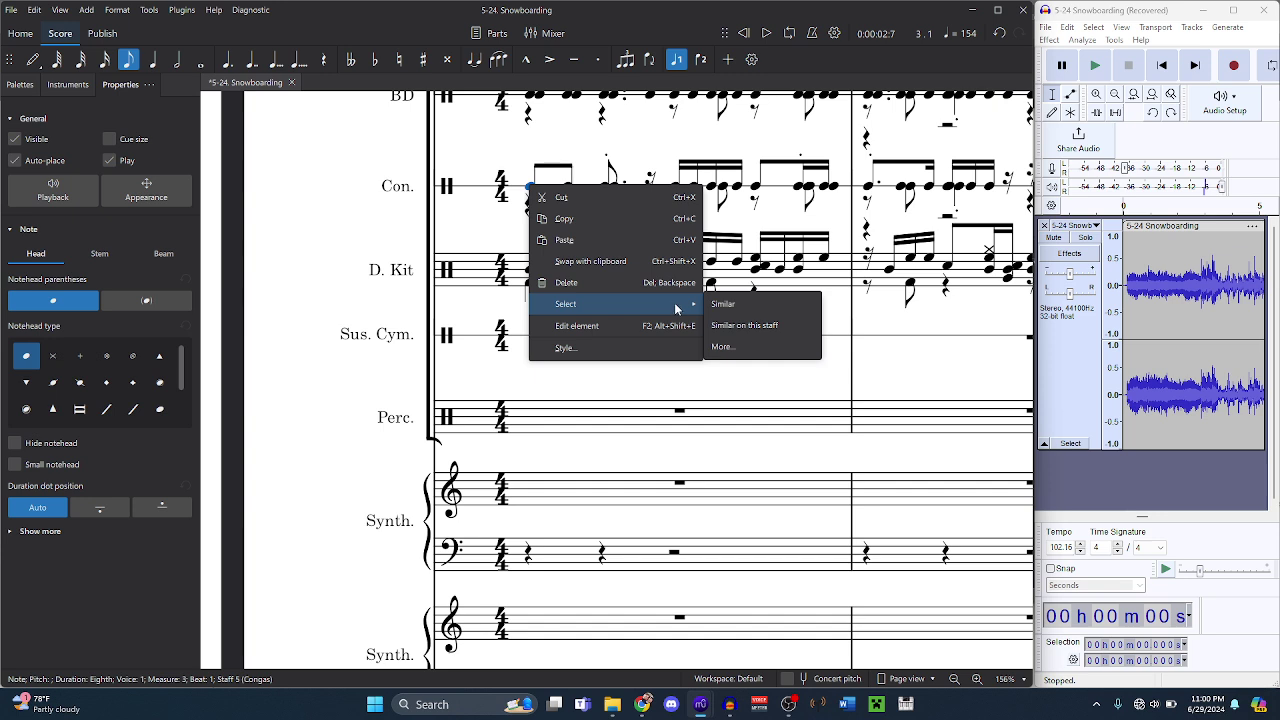
left_click(730, 346)
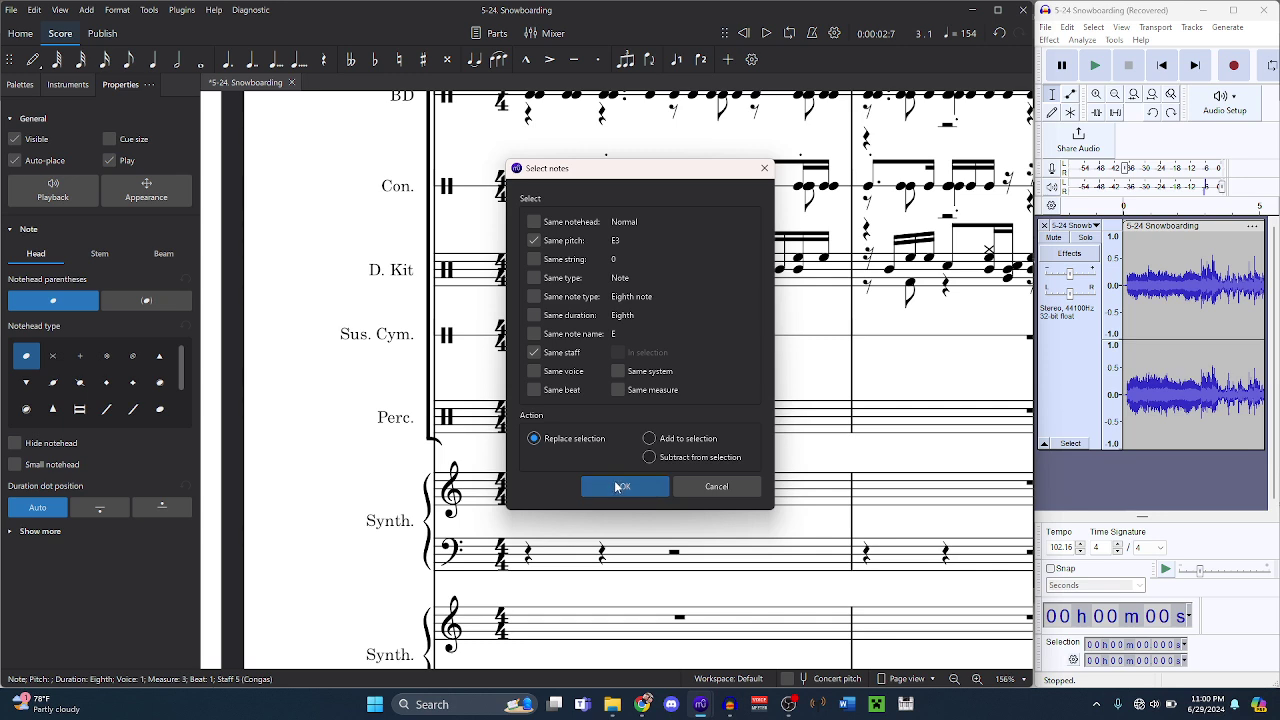
left_click(618, 486)
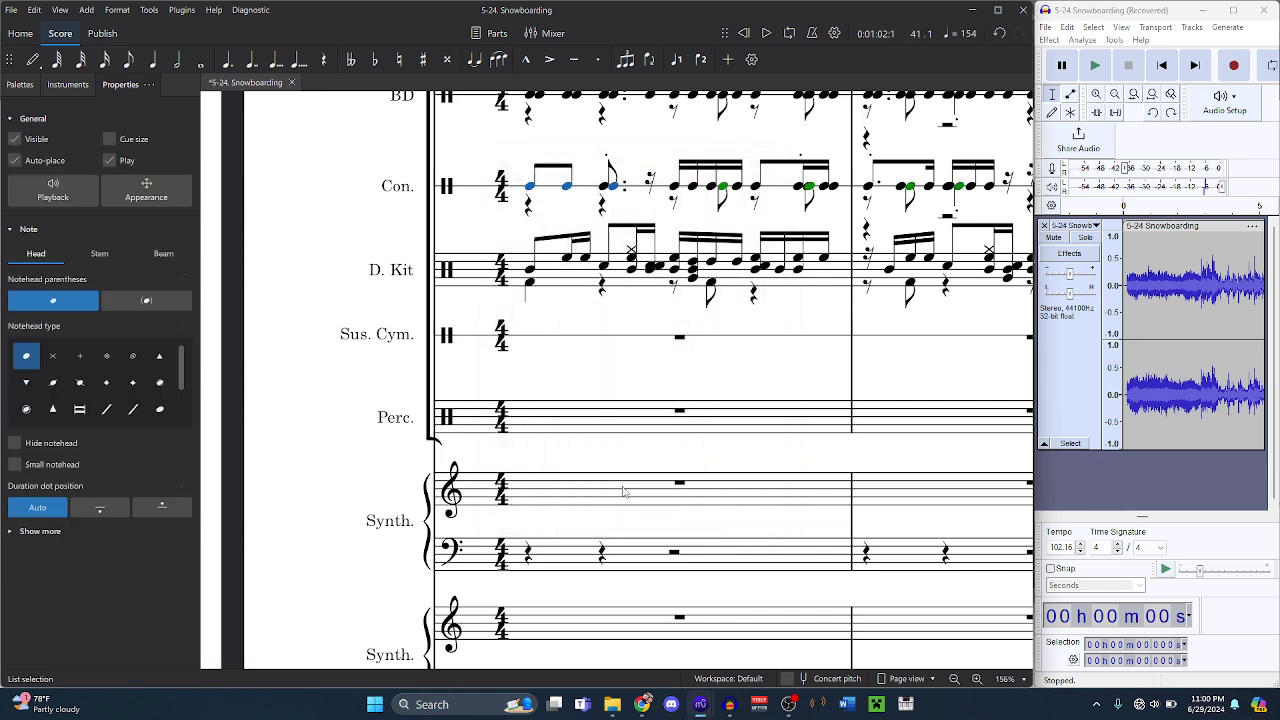
key("Delete")
scroll(641, 494, "up", 5)
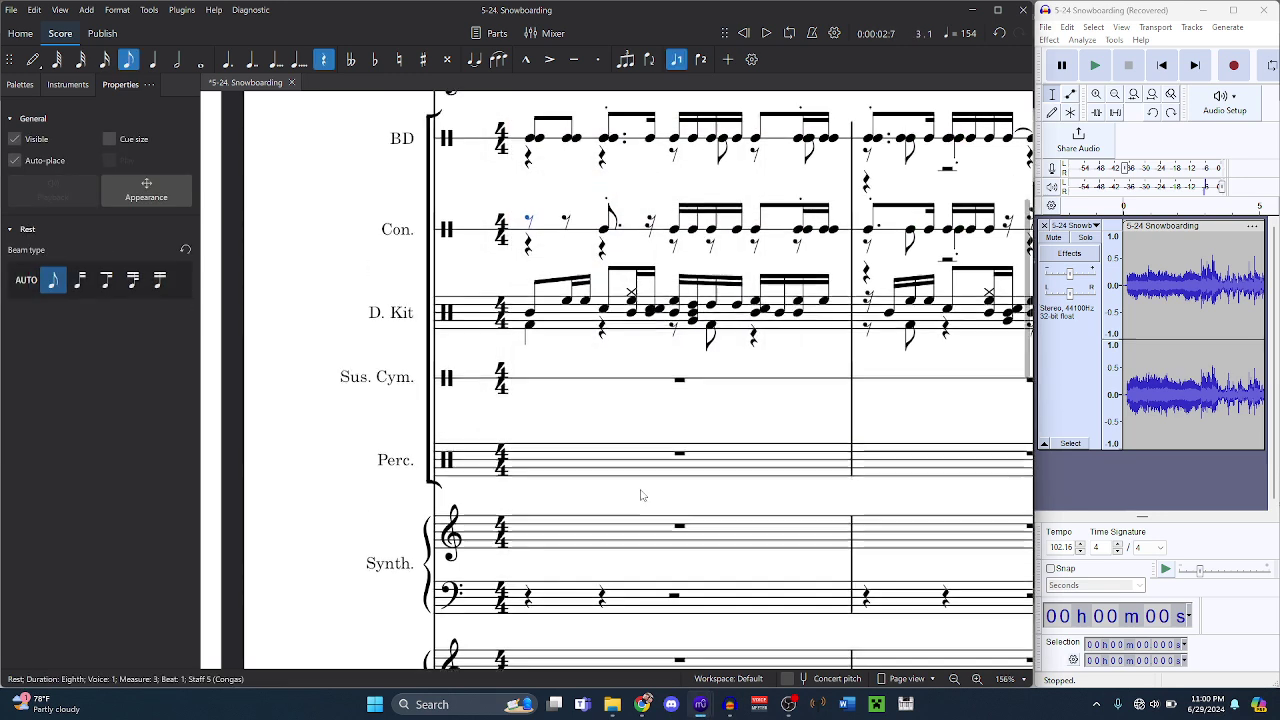
- Play back the thinned-out Congas together with the Bass Drum staff from measure 3
left_click(528, 337)
key("space")
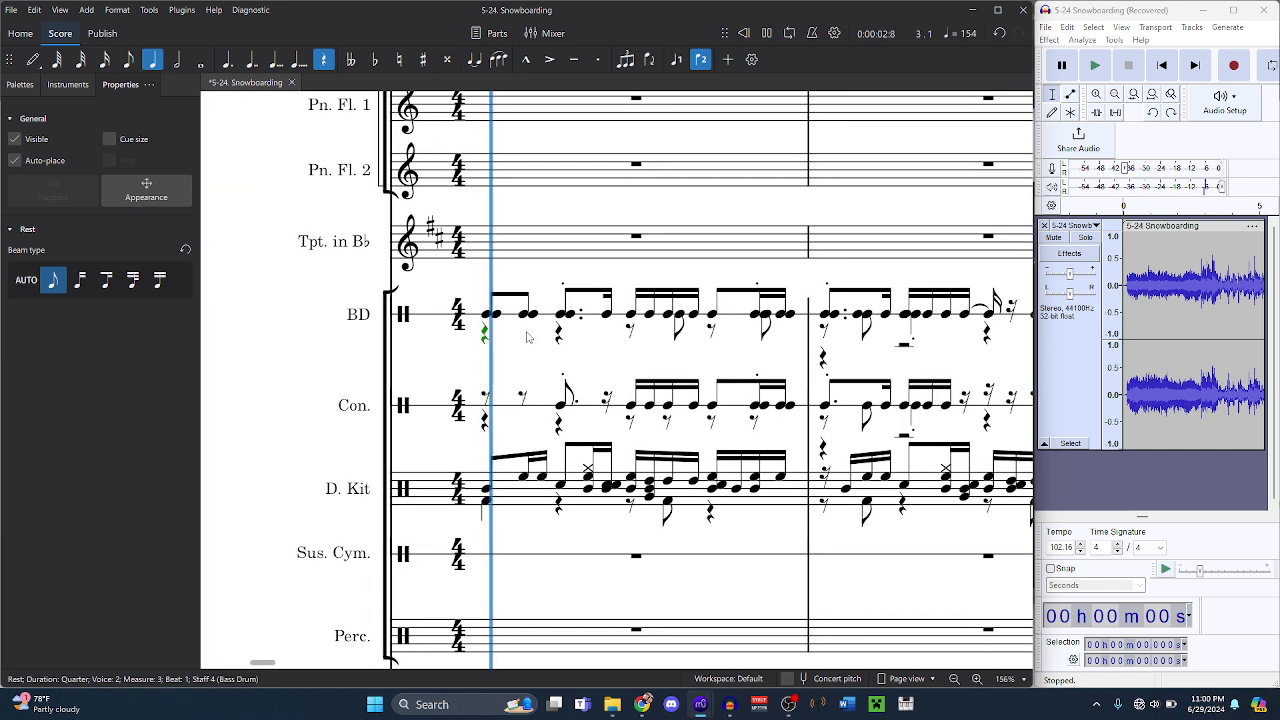
key("space")
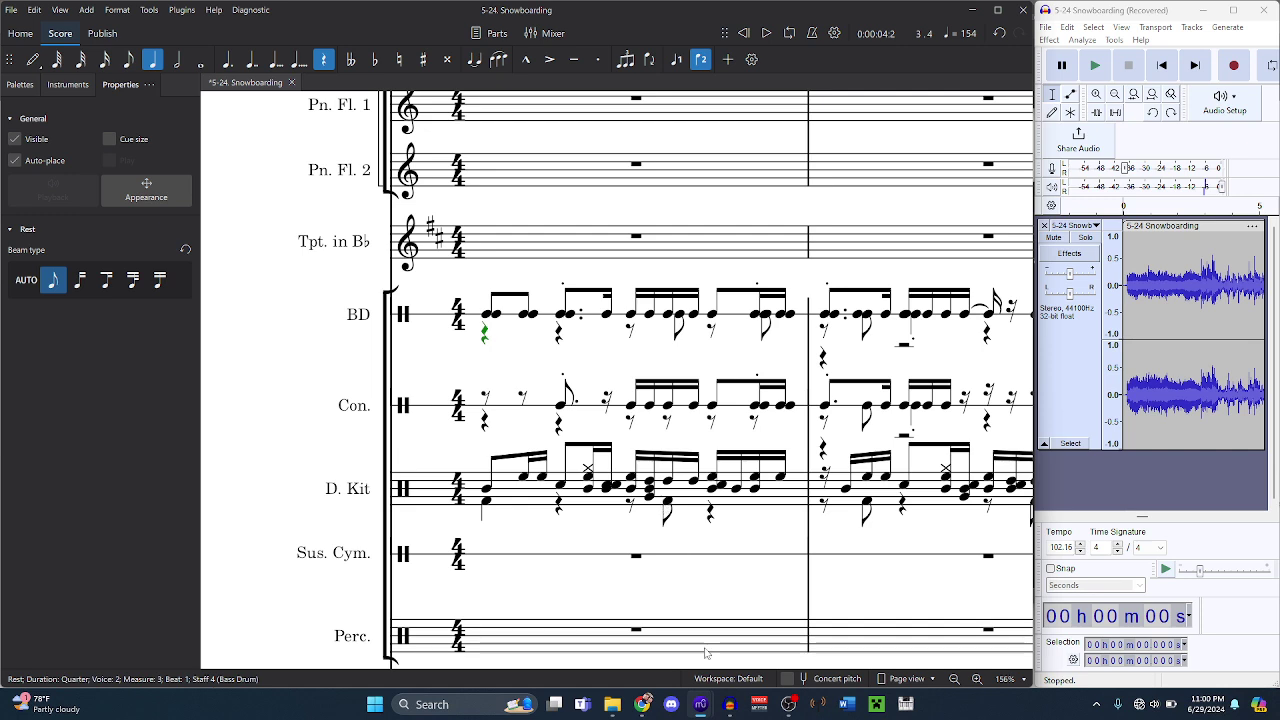
- Compare the Bass Drum chord at beat 2 of measure 3 with the matching Timpani notes in snowboard.bms
mouse_move(700, 704)
left_click(760, 628)
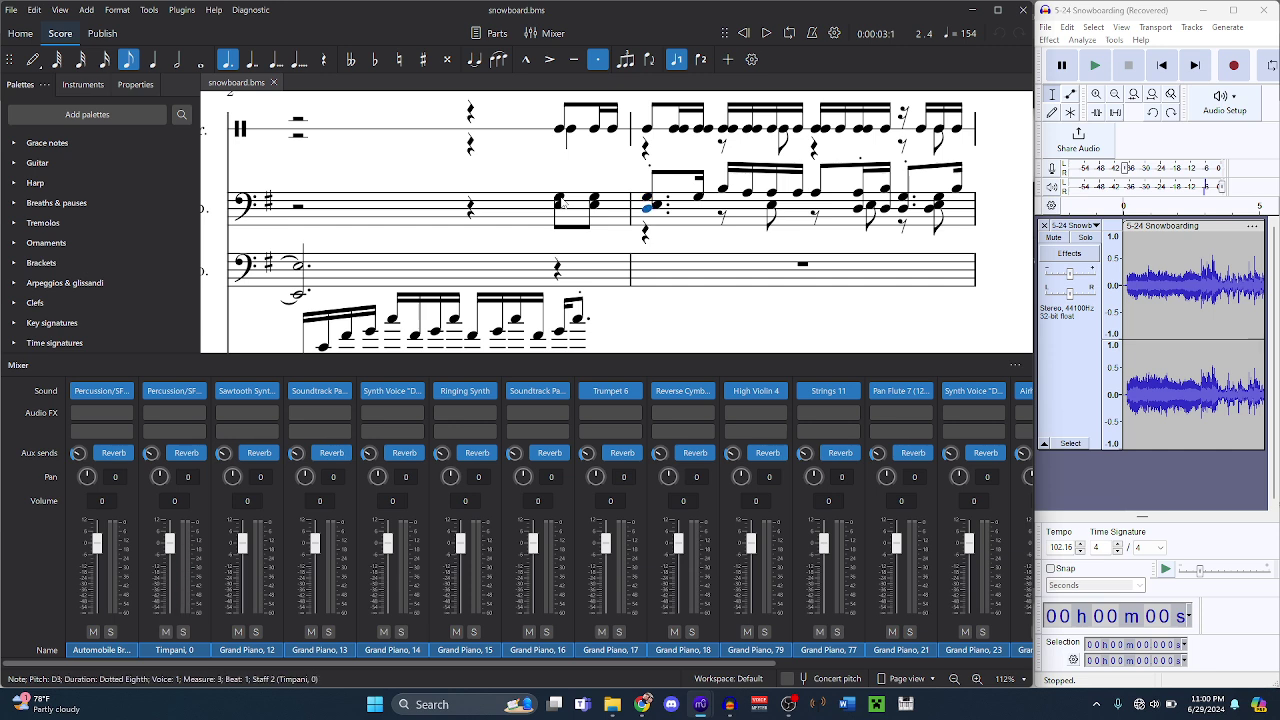
mouse_move(693, 716)
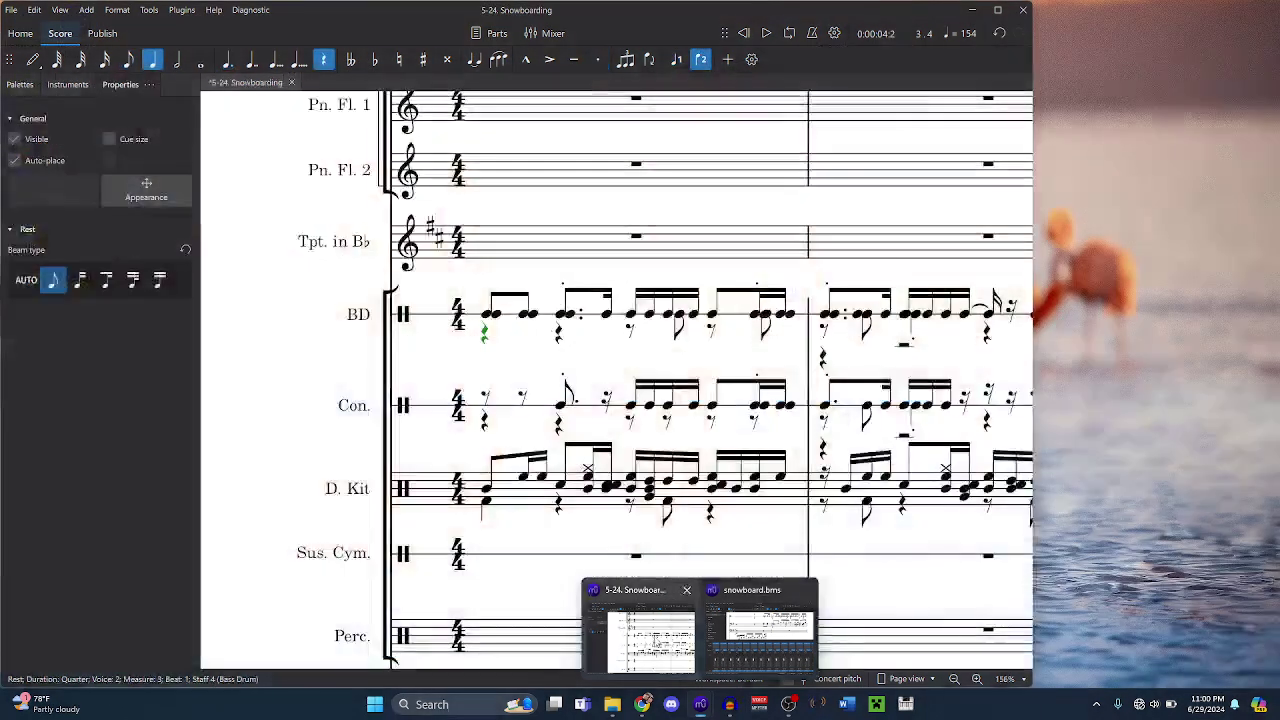
left_click(650, 635)
left_click(561, 314)
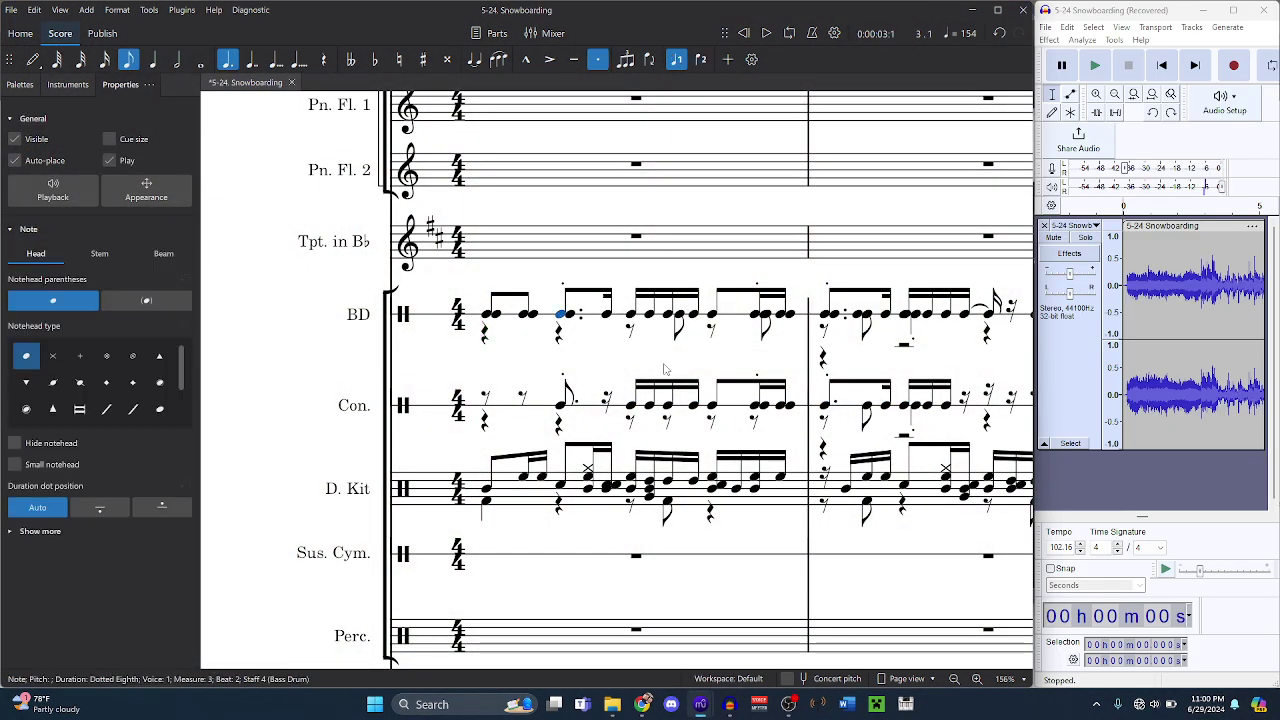
key("alt+Down")
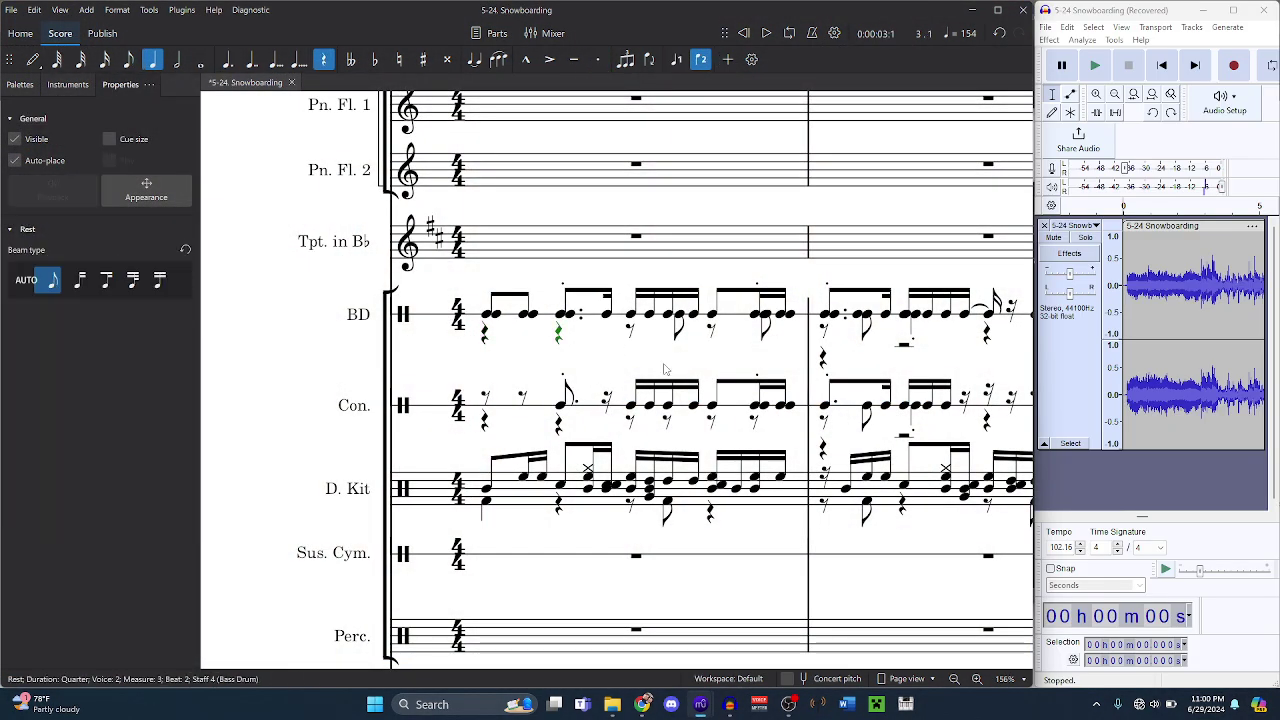
key("alt+Up")
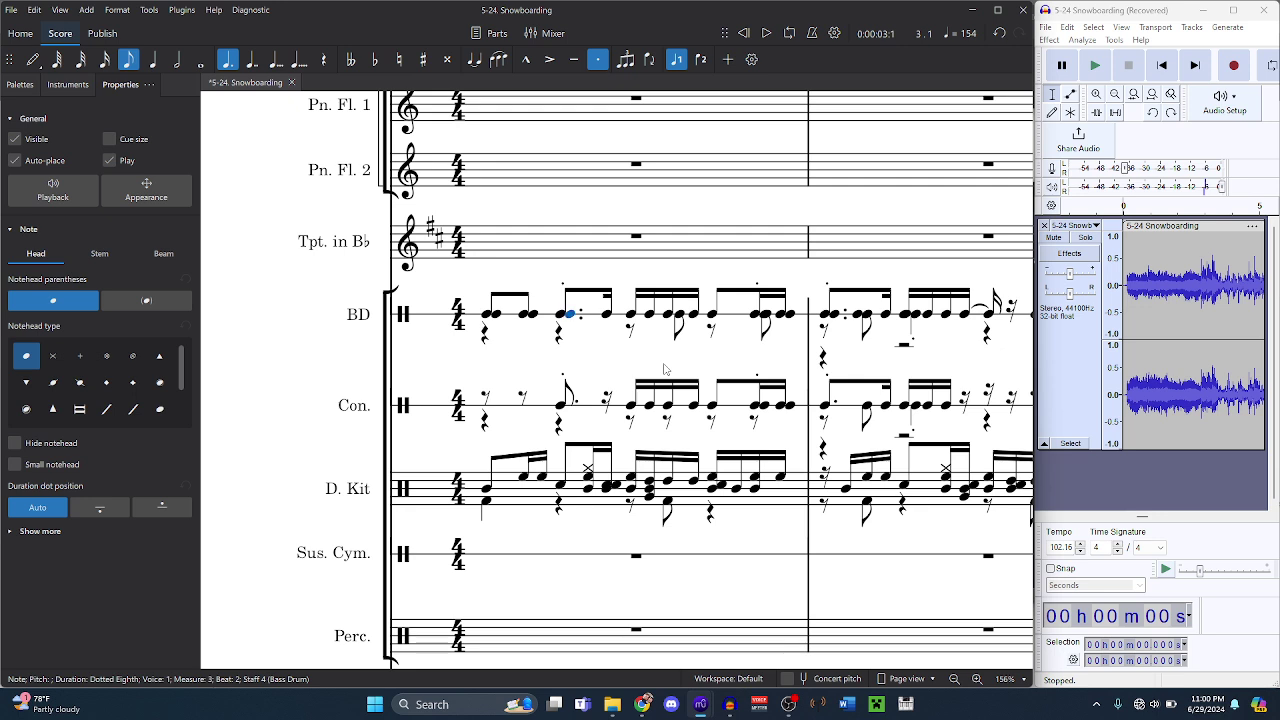
key("alt+Down")
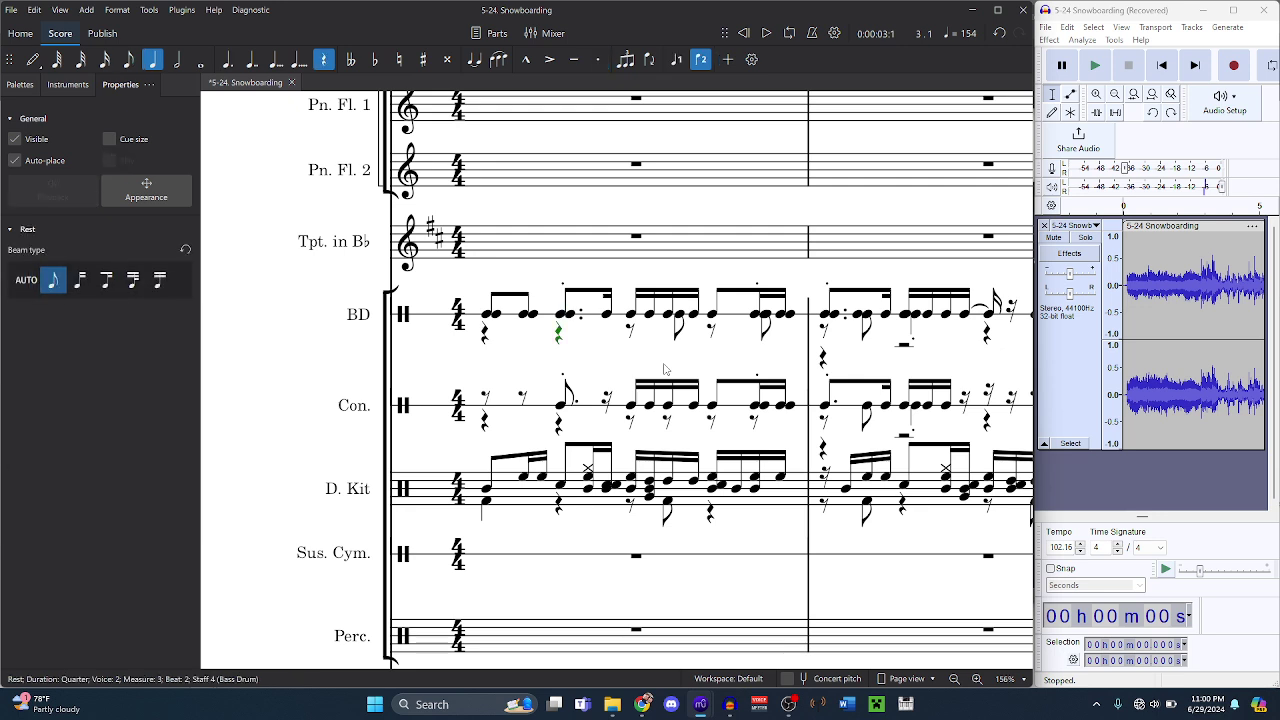
mouse_move(700, 707)
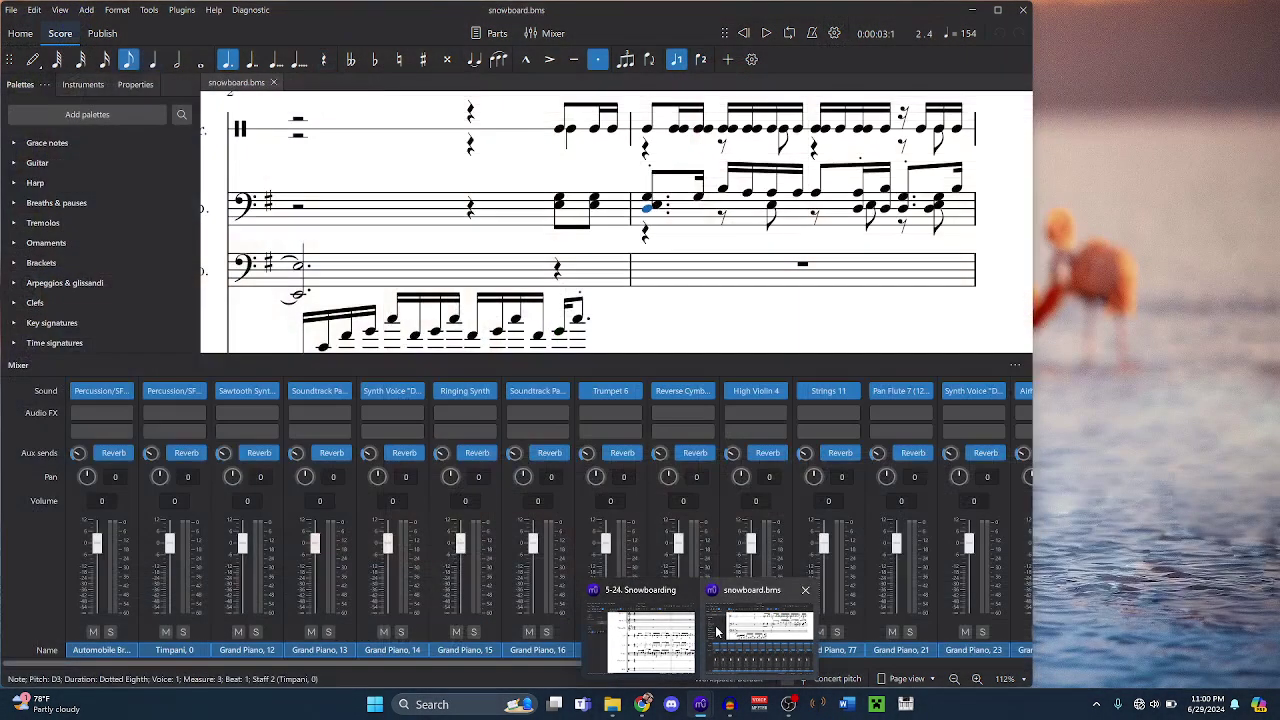
left_click(715, 632)
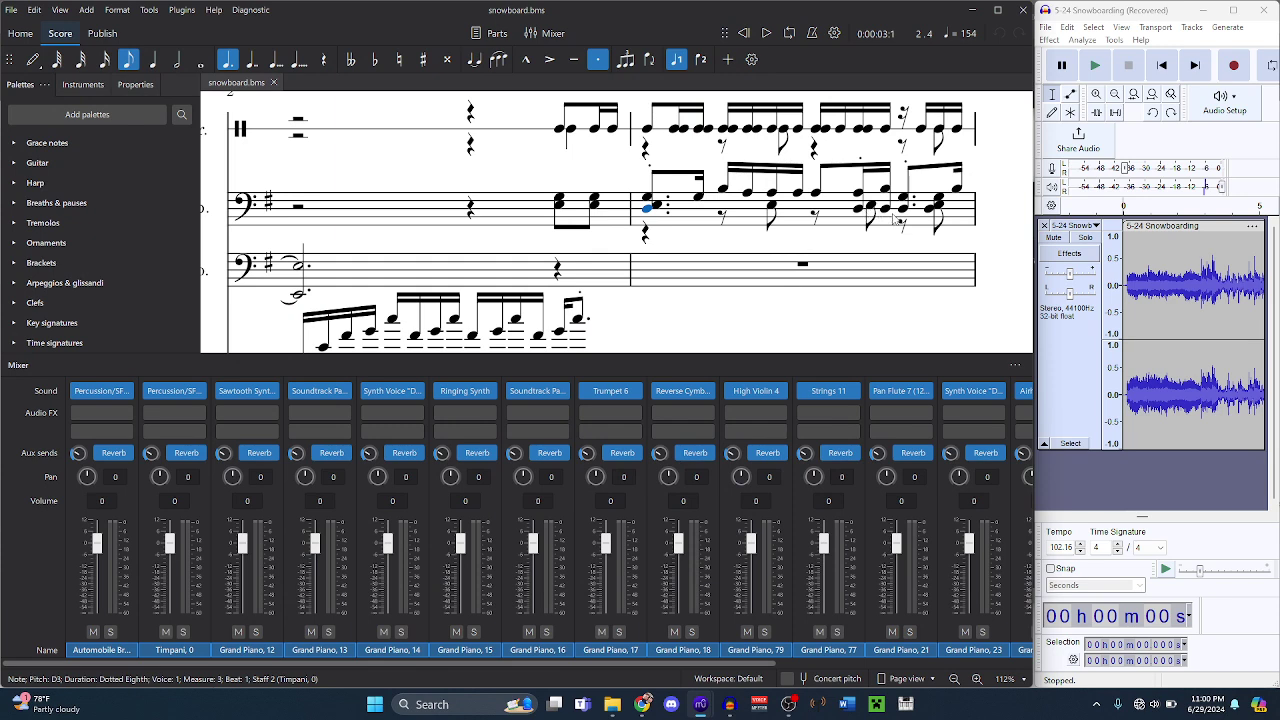
scroll(894, 218, "up", 1, "ctrl")
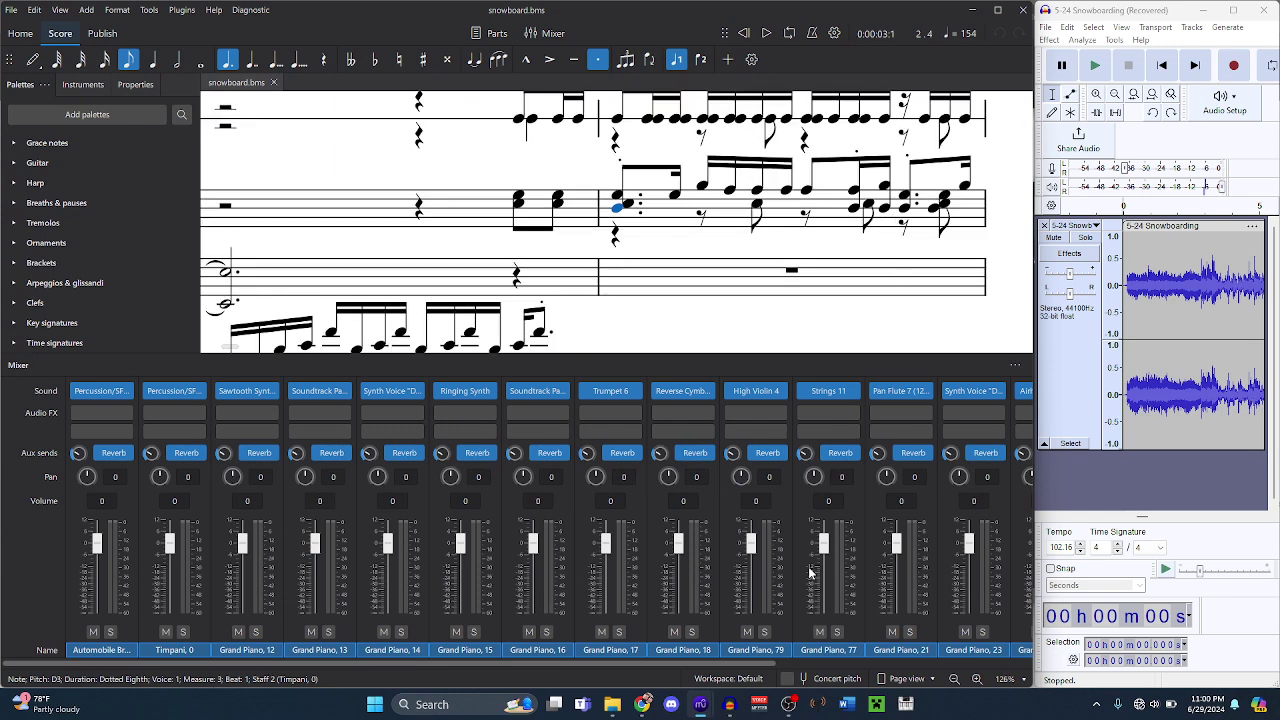
mouse_move(701, 714)
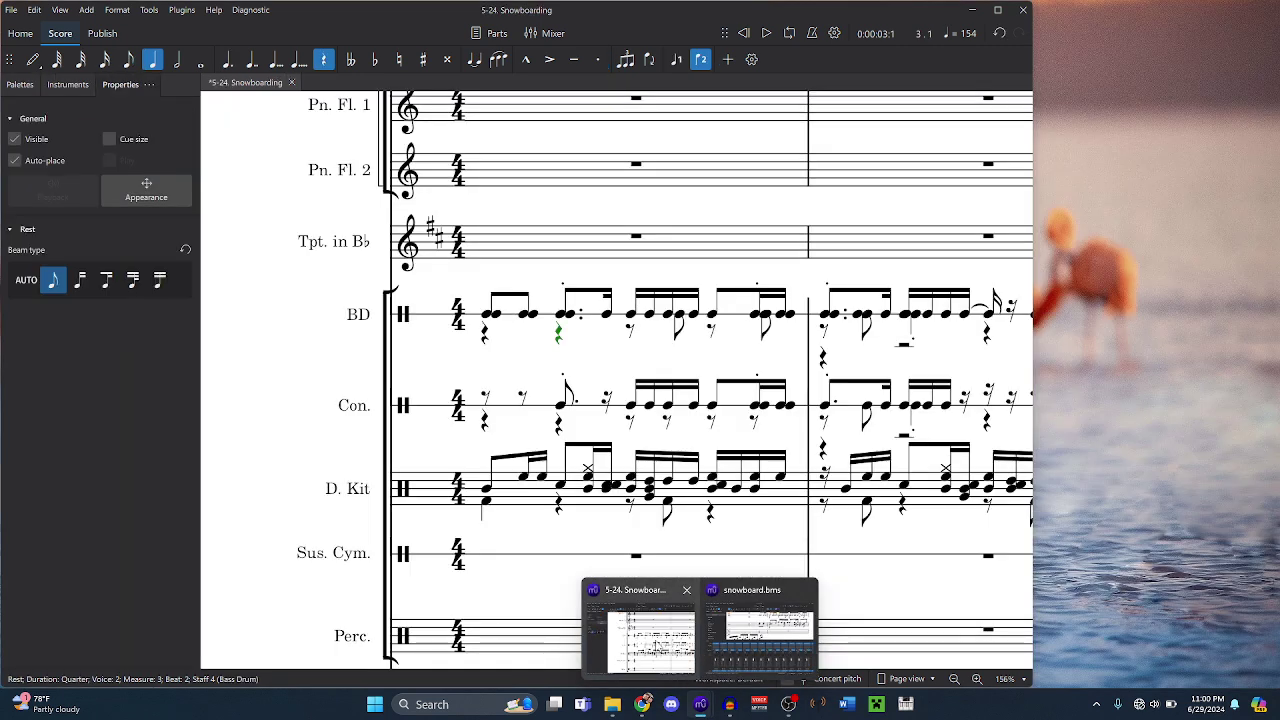
left_click(659, 648)
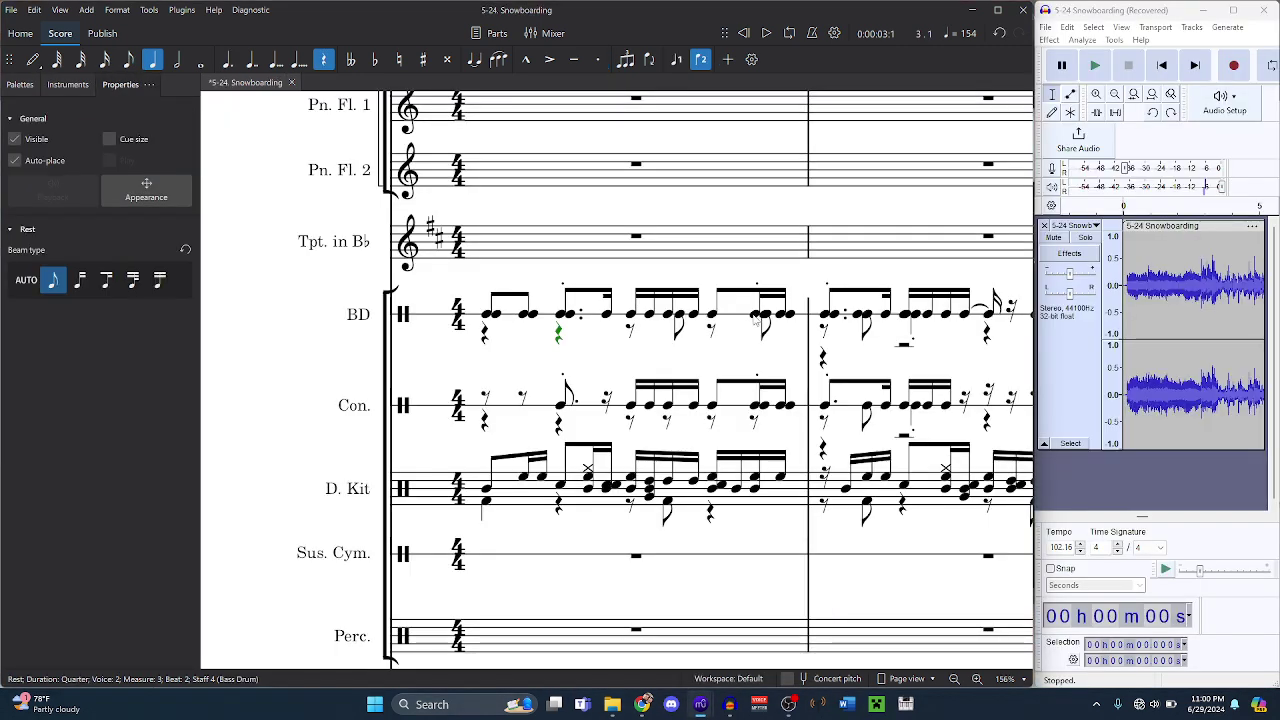
left_click(755, 315)
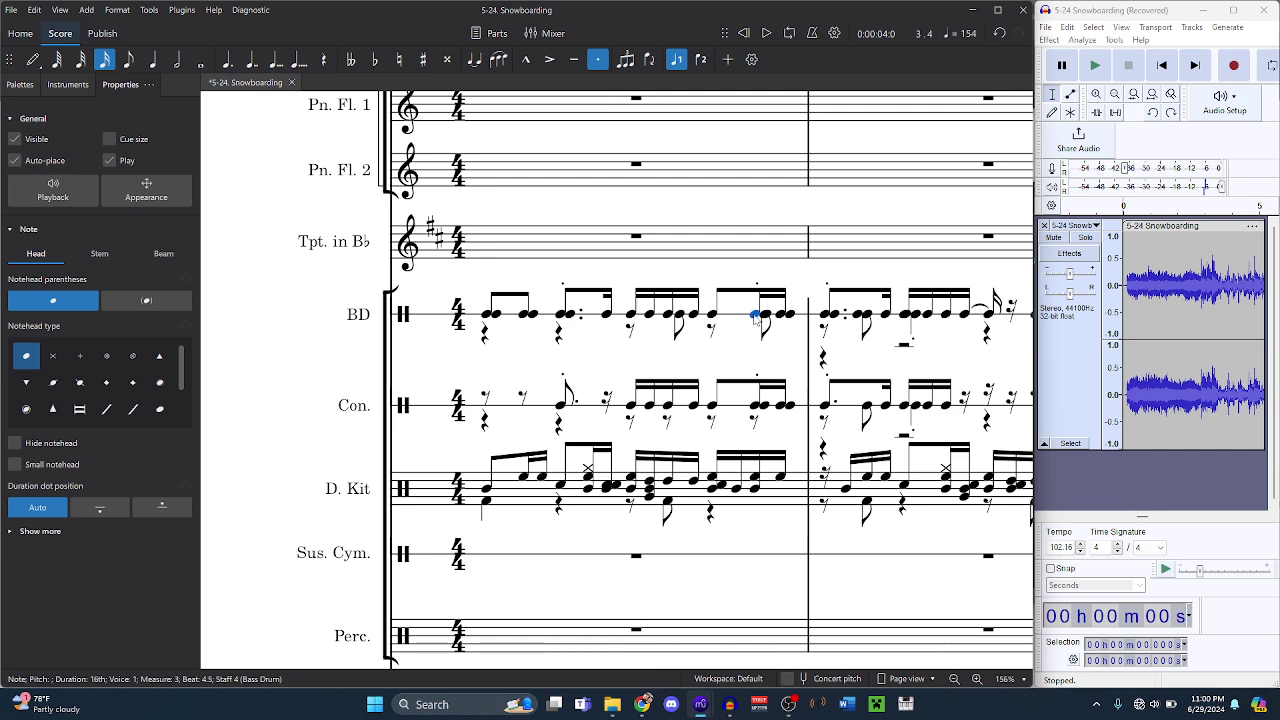
right_click(756, 317)
mouse_move(850, 434)
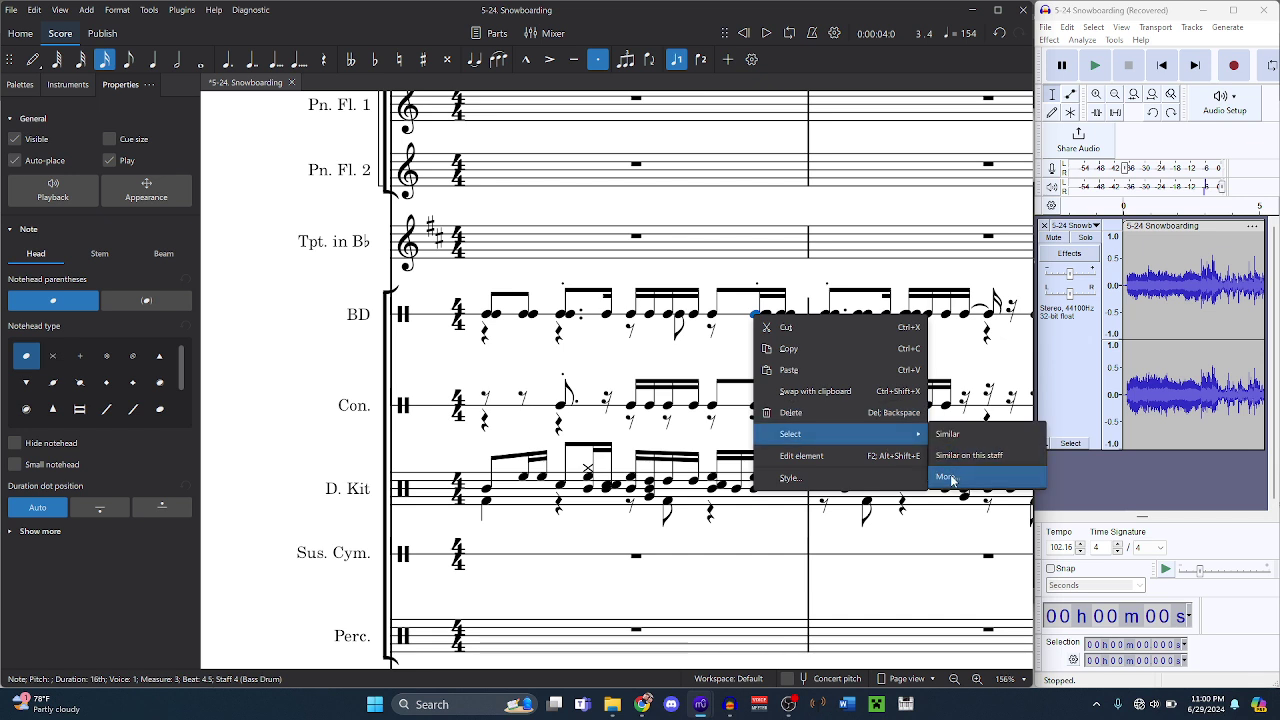
left_click(688, 365)
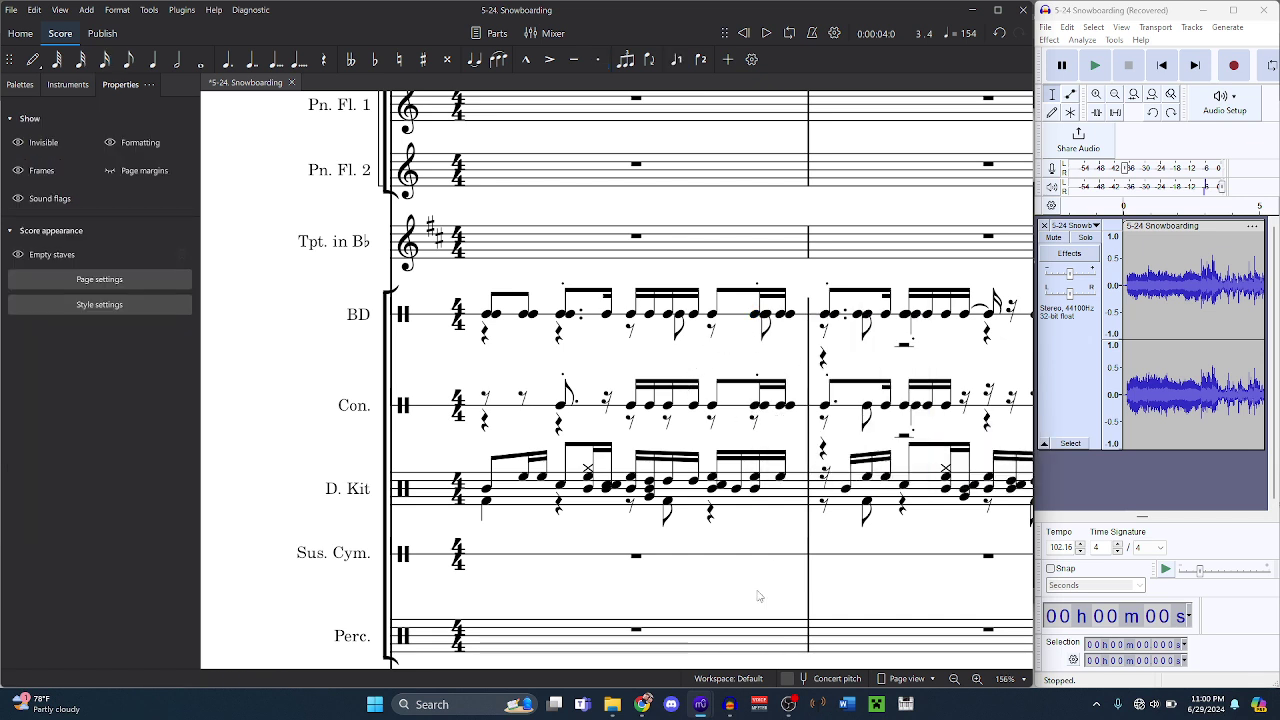
- Switch to snowboard.bms and check the pitch of the lower Timpani note at beat 3.5 of measure 3
mouse_move(698, 712)
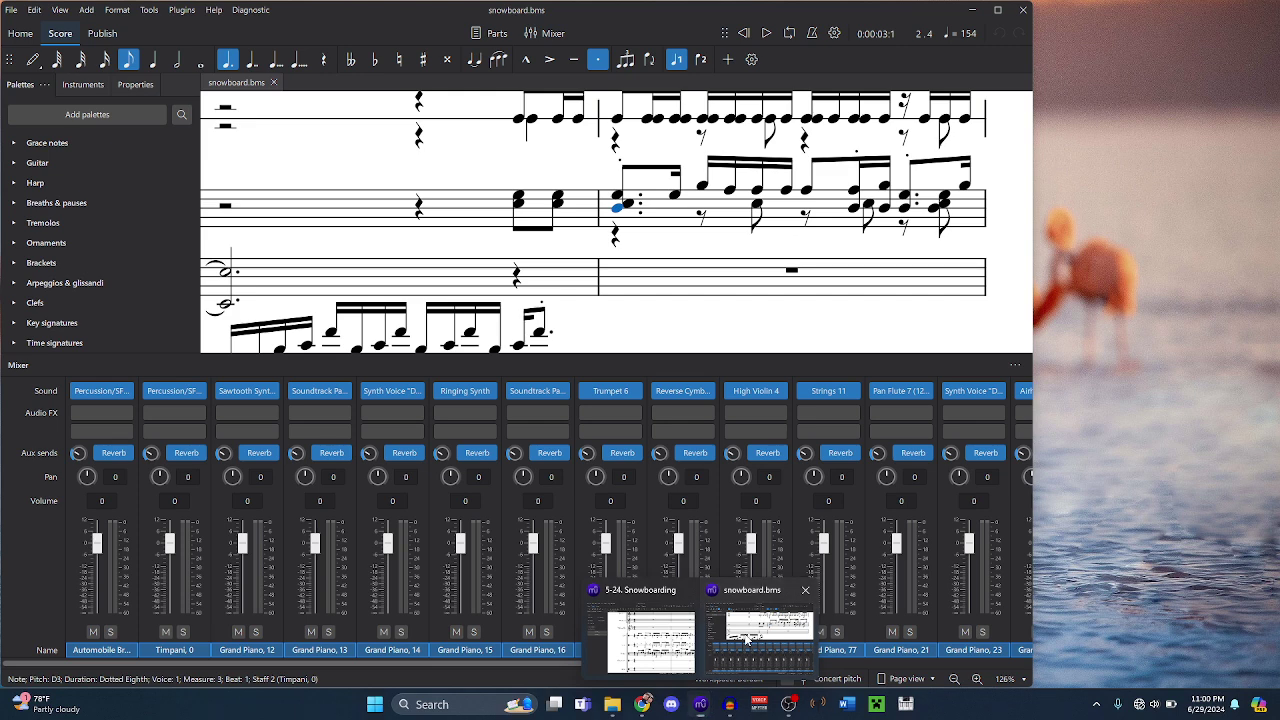
left_click(746, 640)
left_click(855, 209)
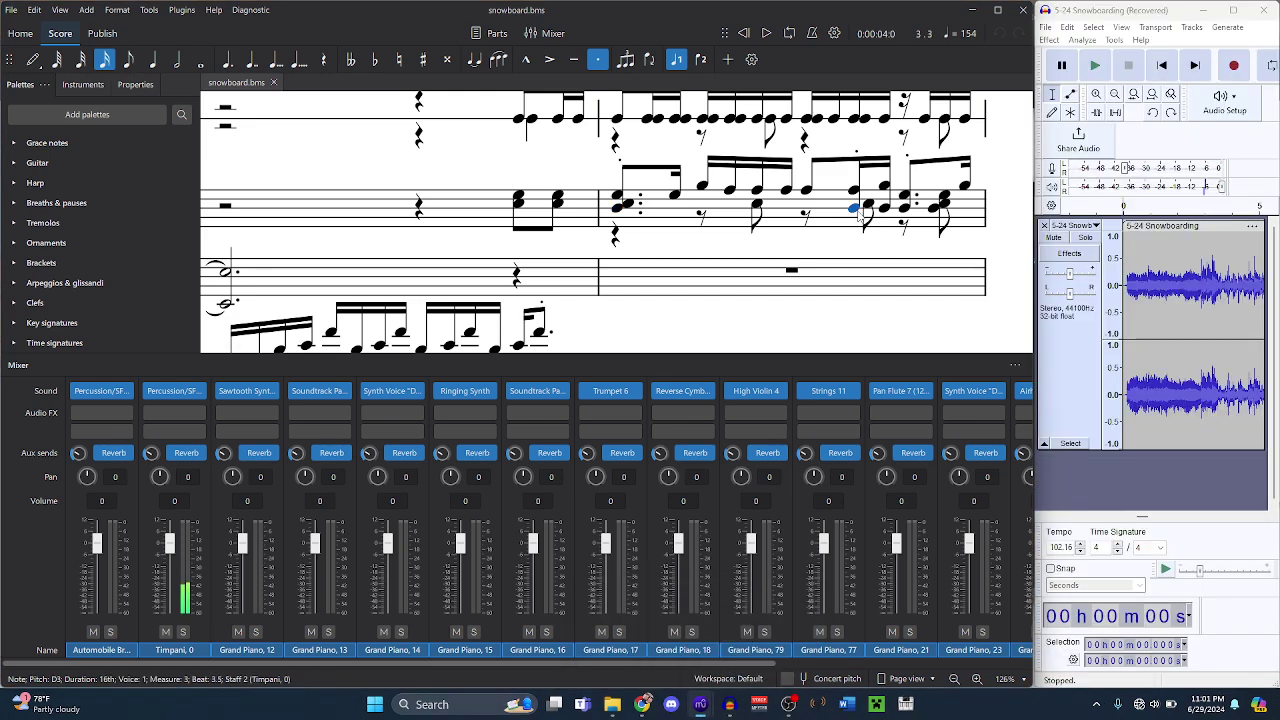
- Return to the 5-24. Snowboarding score and delete every D3 note from the Bass Drum staff
mouse_move(699, 706)
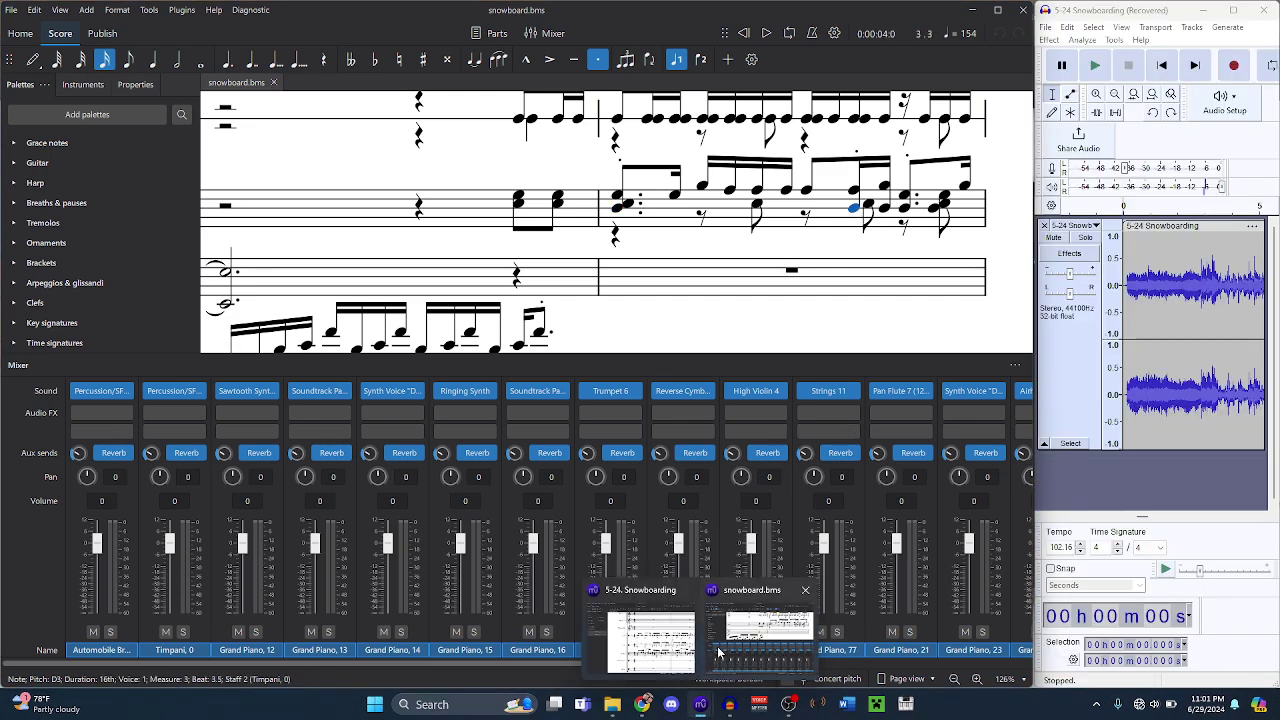
left_click(636, 643)
left_click(757, 314)
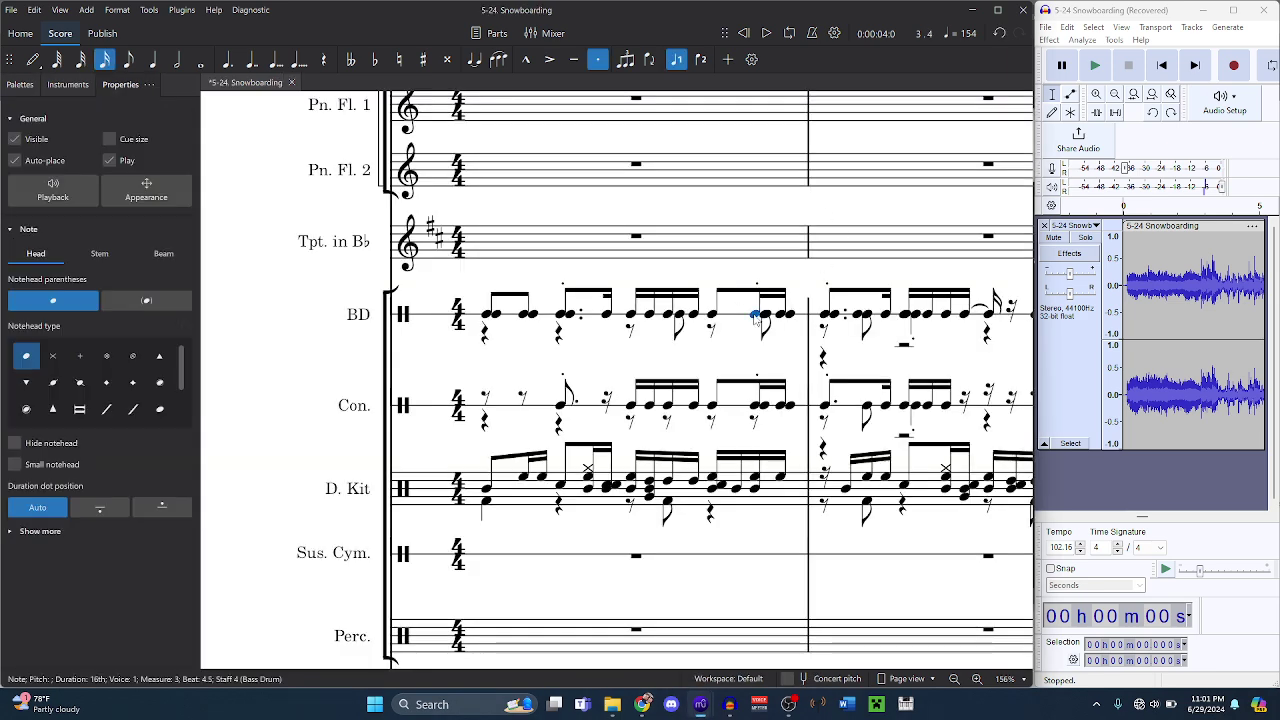
right_click(757, 315)
mouse_move(870, 434)
left_click(956, 477)
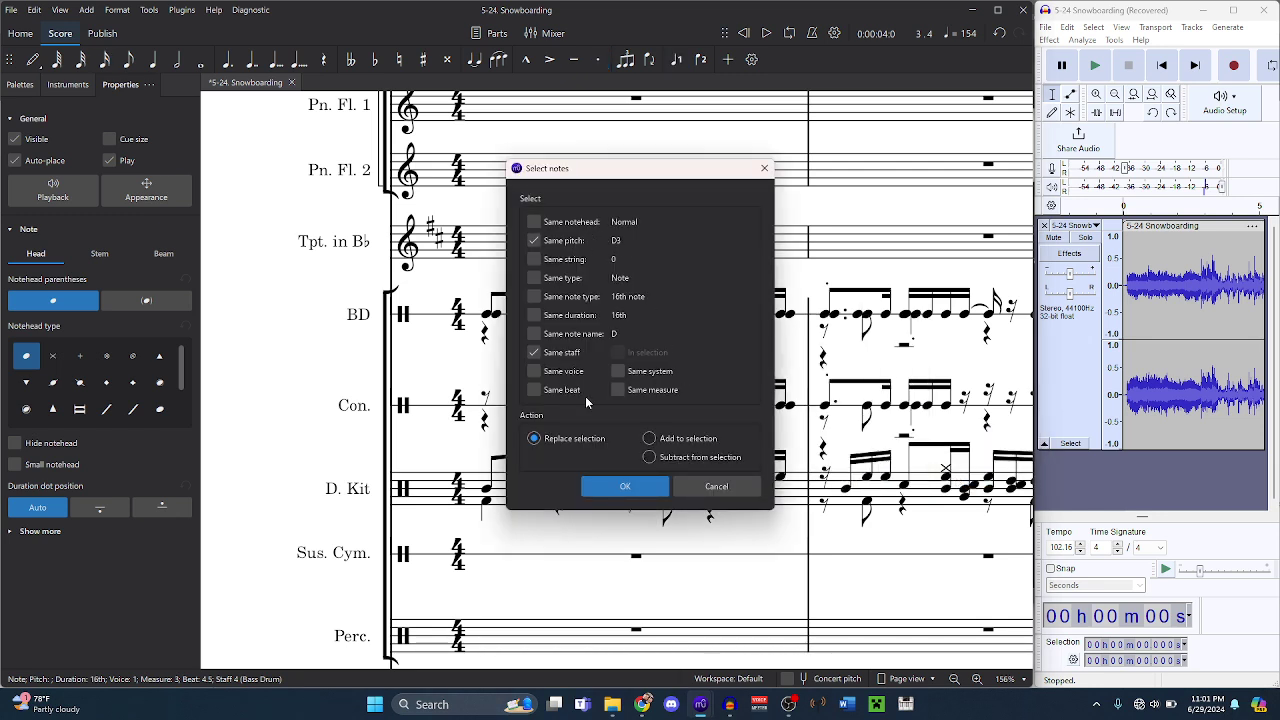
left_click(625, 486)
key("Right")
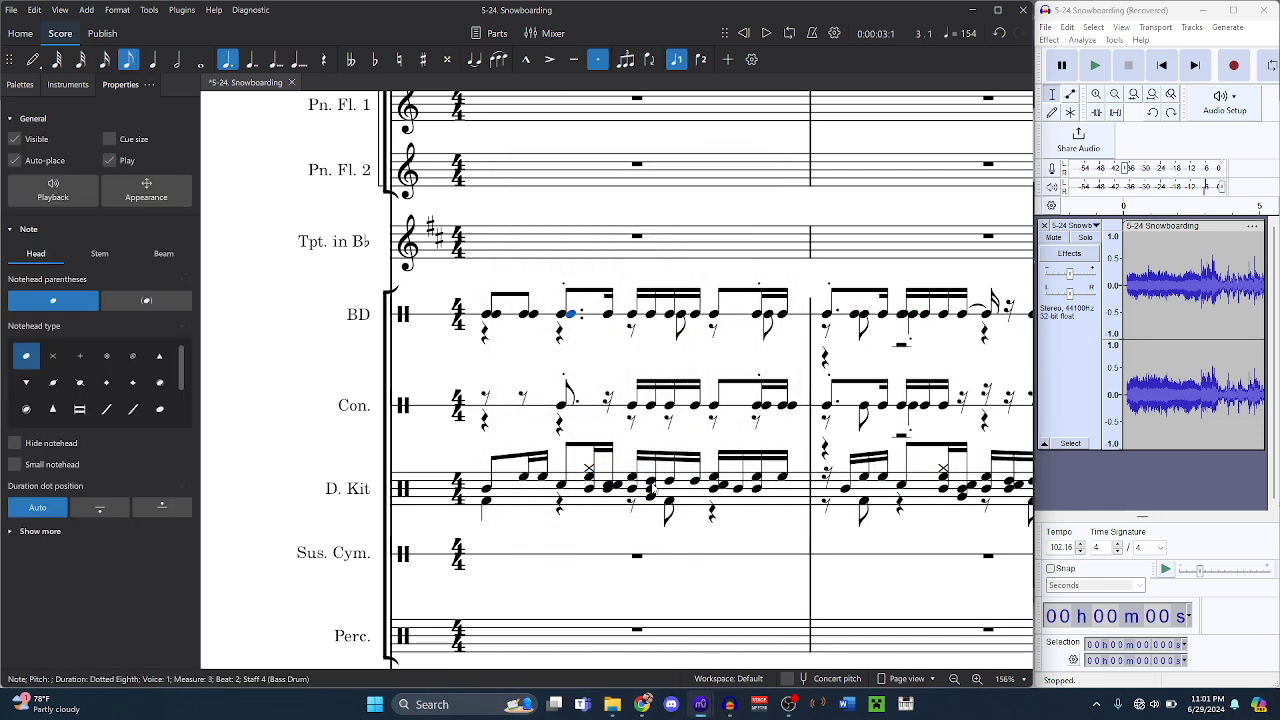
- Switch to snowboard.bms and check the pitch of the Timpani 16th note at beat 2 of measure 3
mouse_move(703, 708)
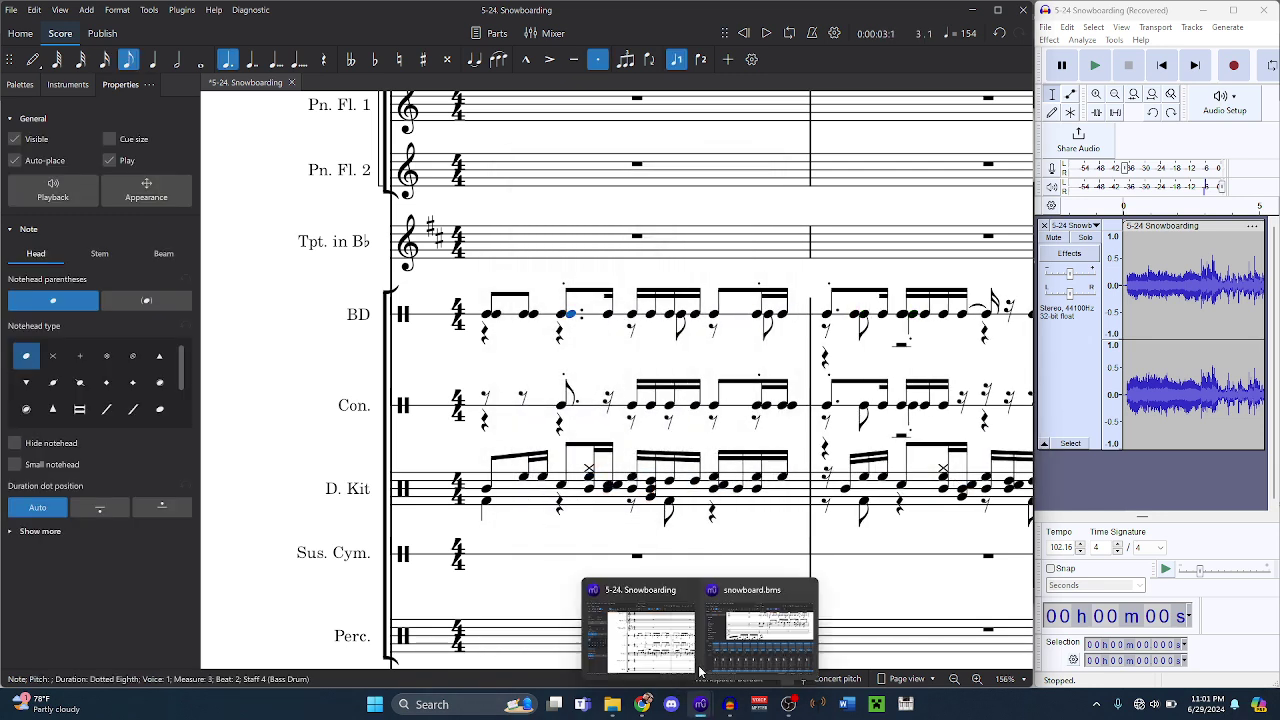
mouse_move(709, 621)
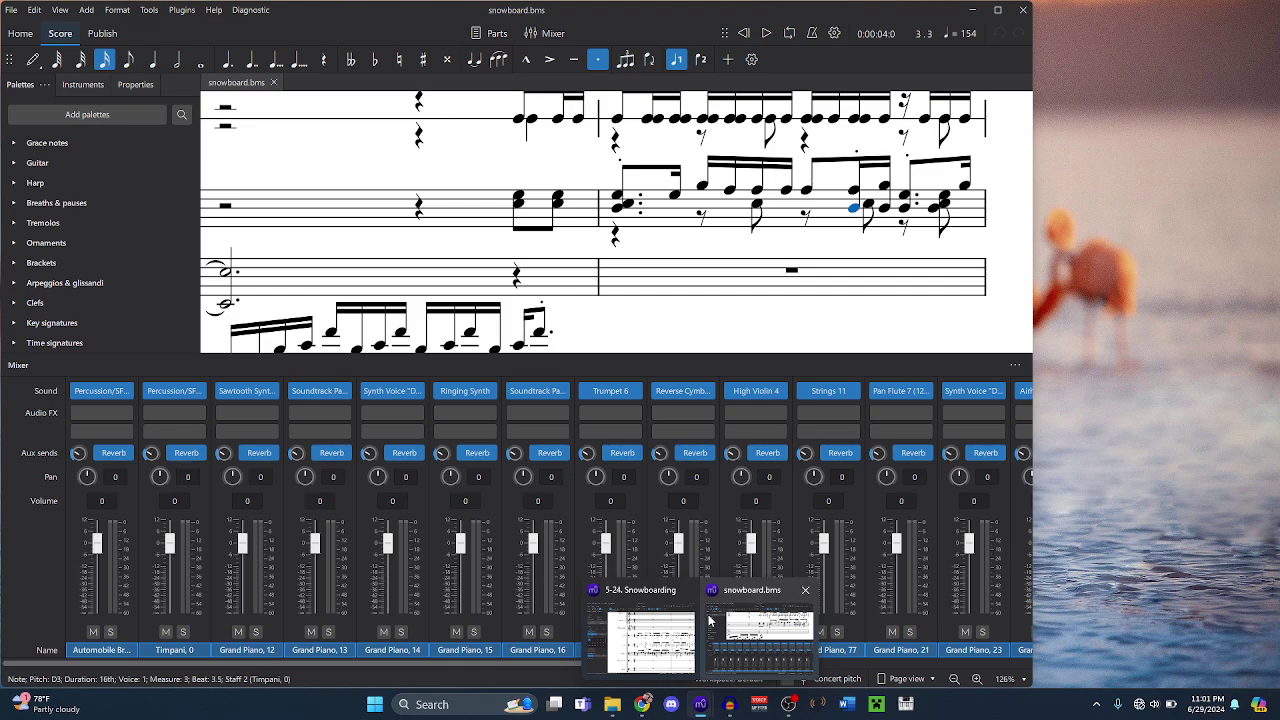
mouse_move(665, 622)
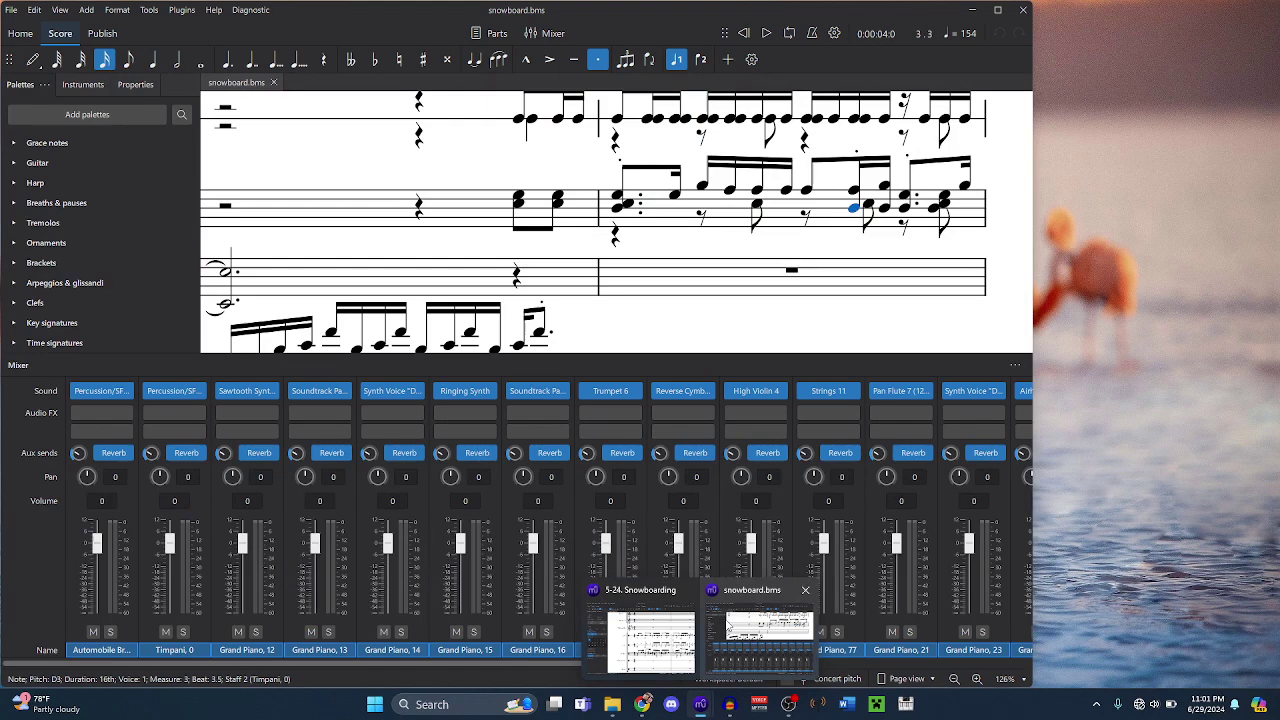
left_click(729, 627)
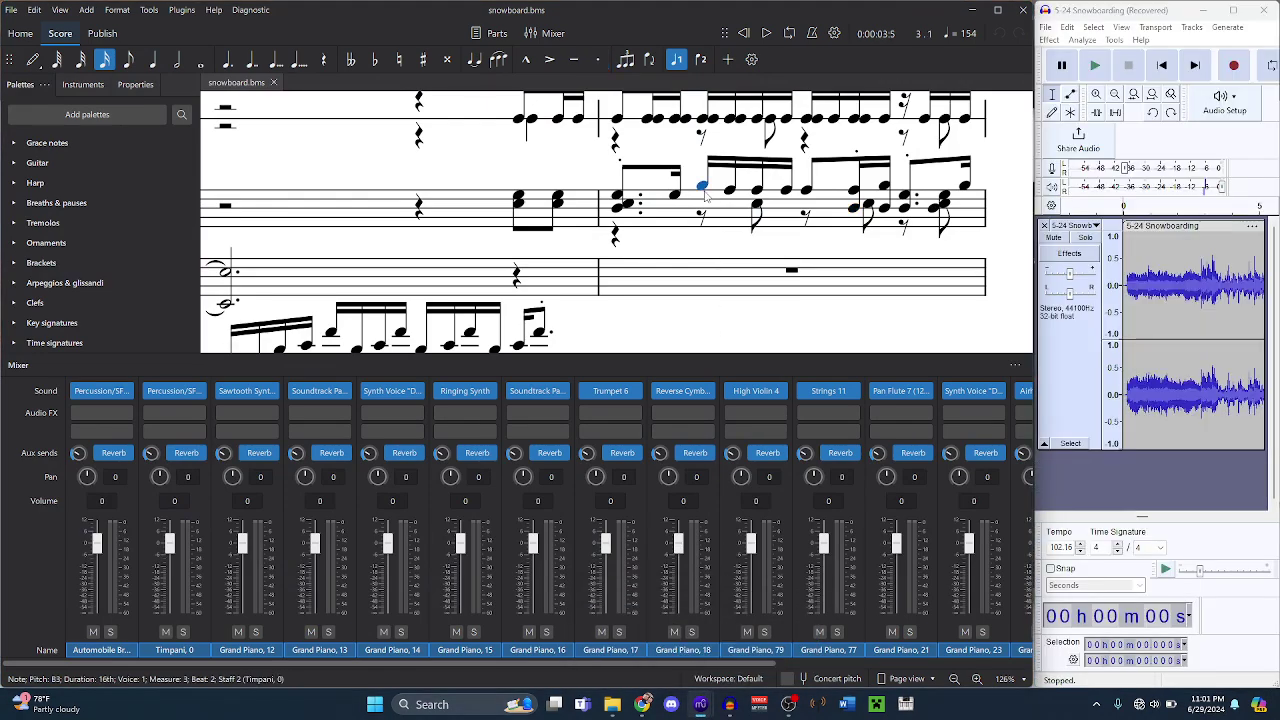
scroll(706, 214, "up", 2)
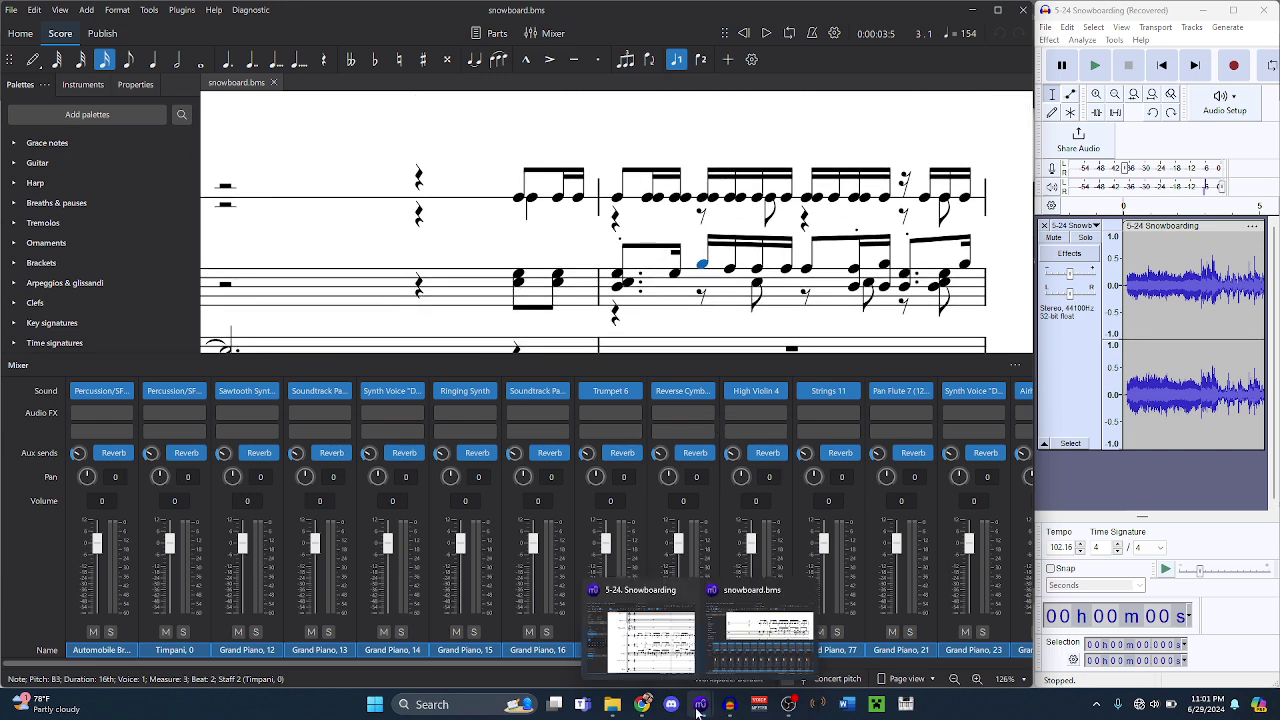
- Return to the 5-24. Snowboarding score and delete every B3 note from the Congas staff
left_click(658, 668)
right_click(633, 407)
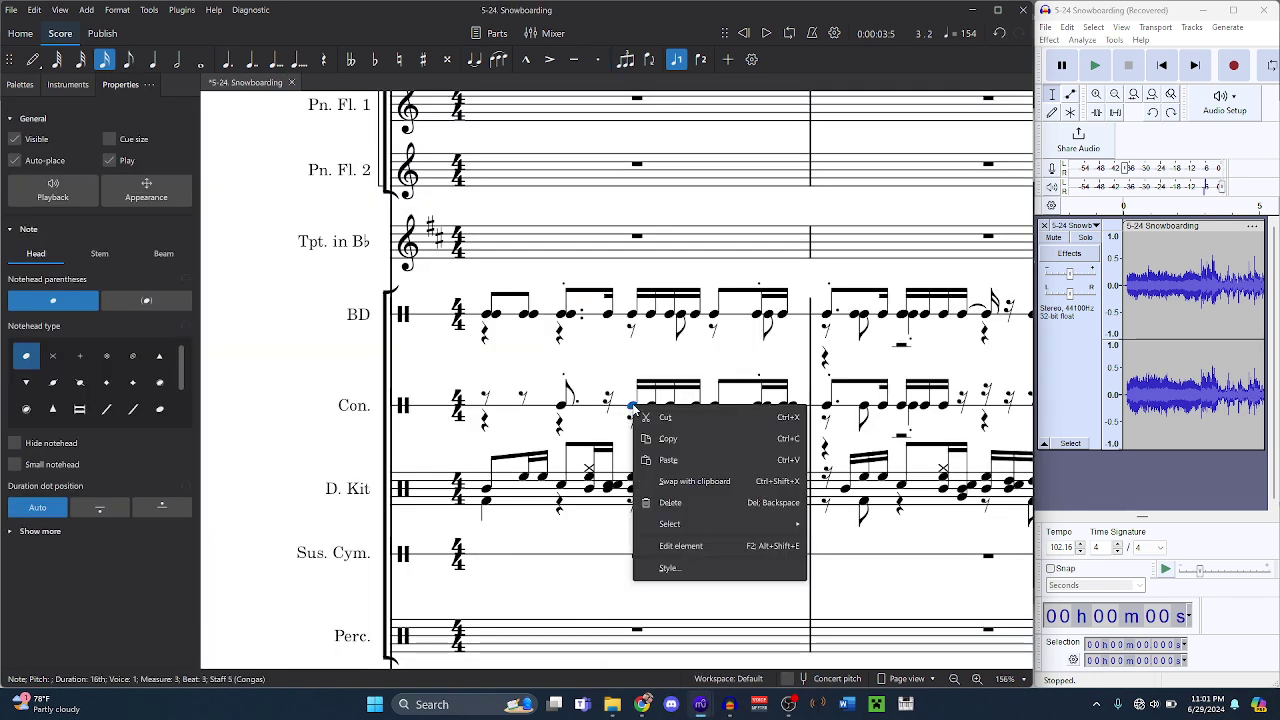
mouse_move(720, 524)
left_click(830, 567)
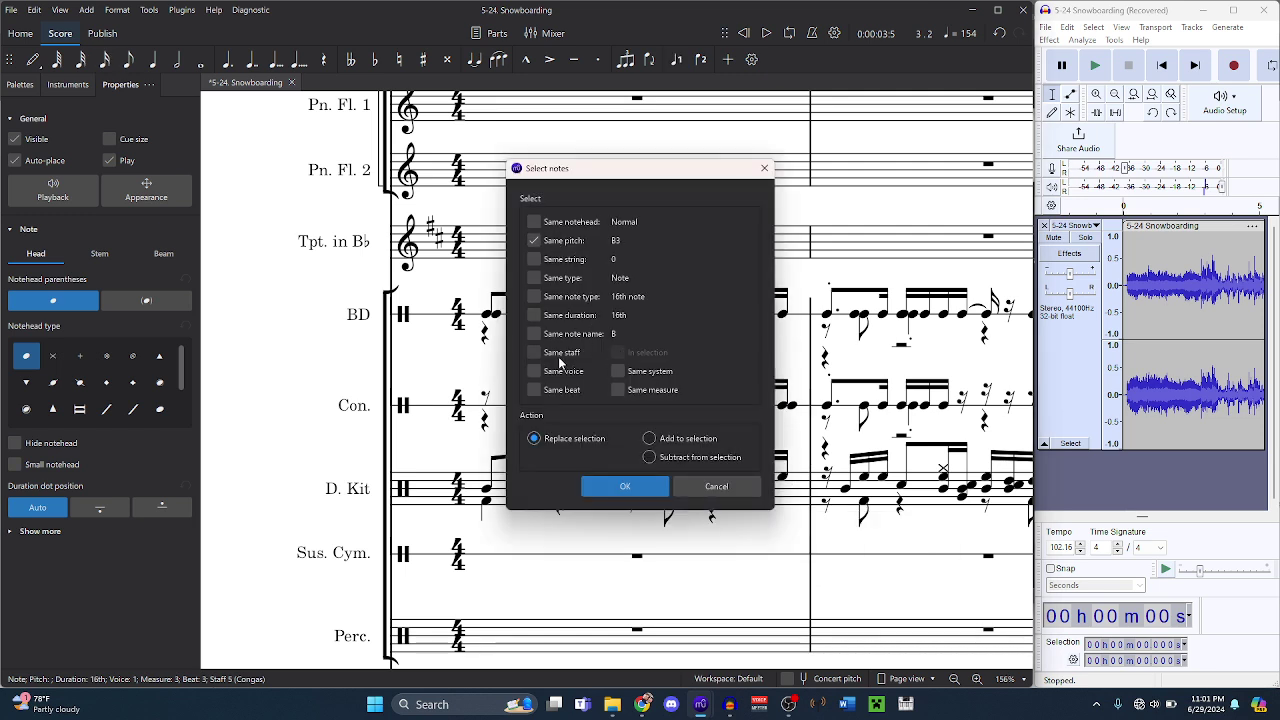
left_click(610, 480)
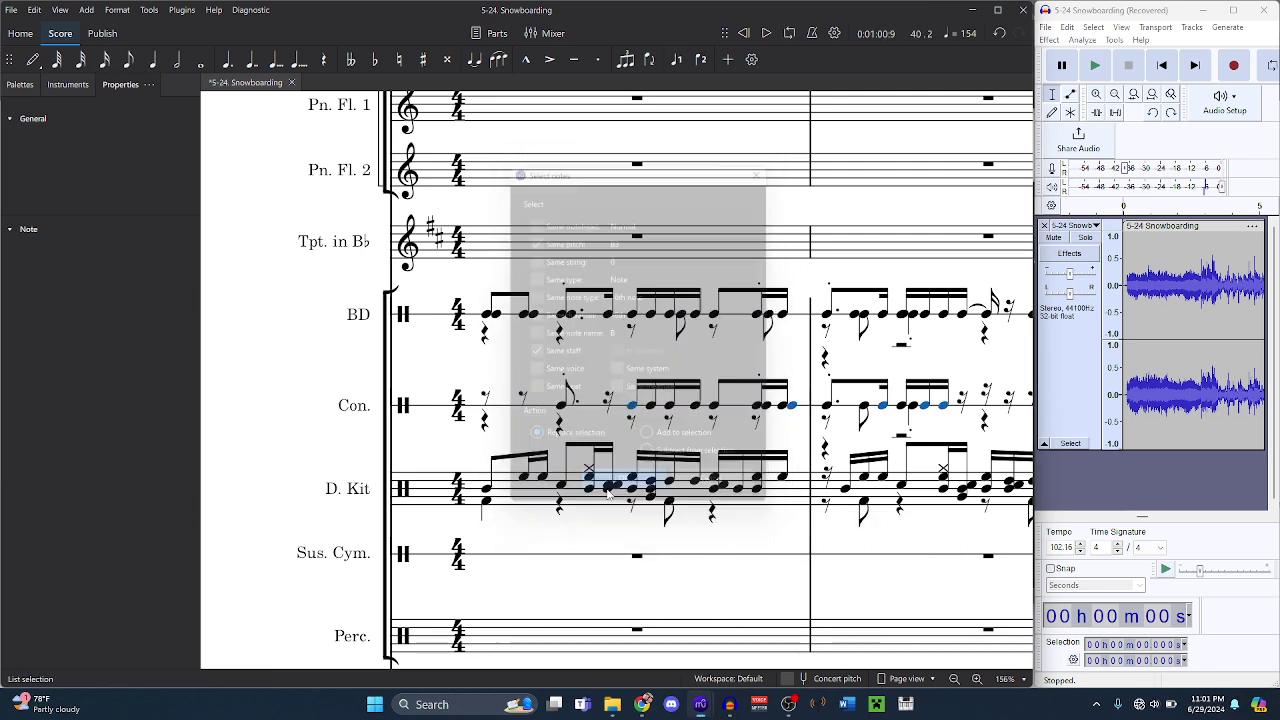
- Delete every B3 note from the Bass Drum staff by selecting notes of the same pitch and staff
left_click(635, 316)
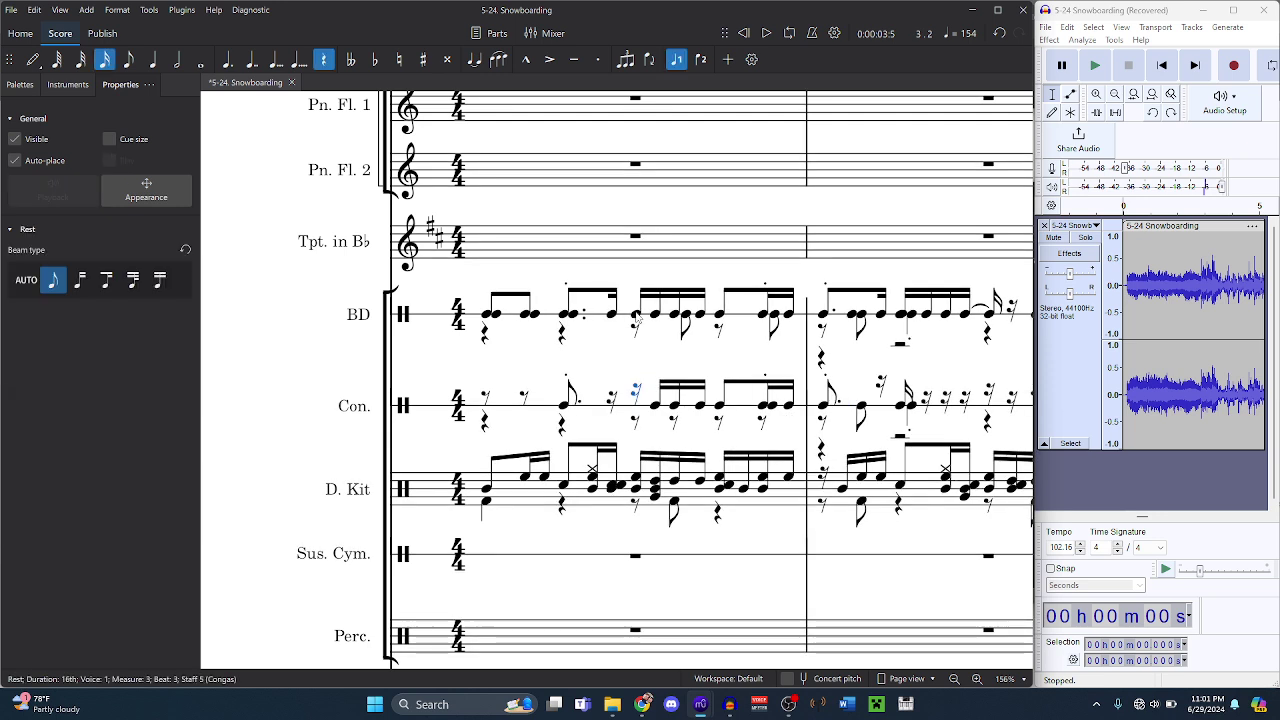
right_click(635, 316)
mouse_move(781, 433)
left_click(829, 475)
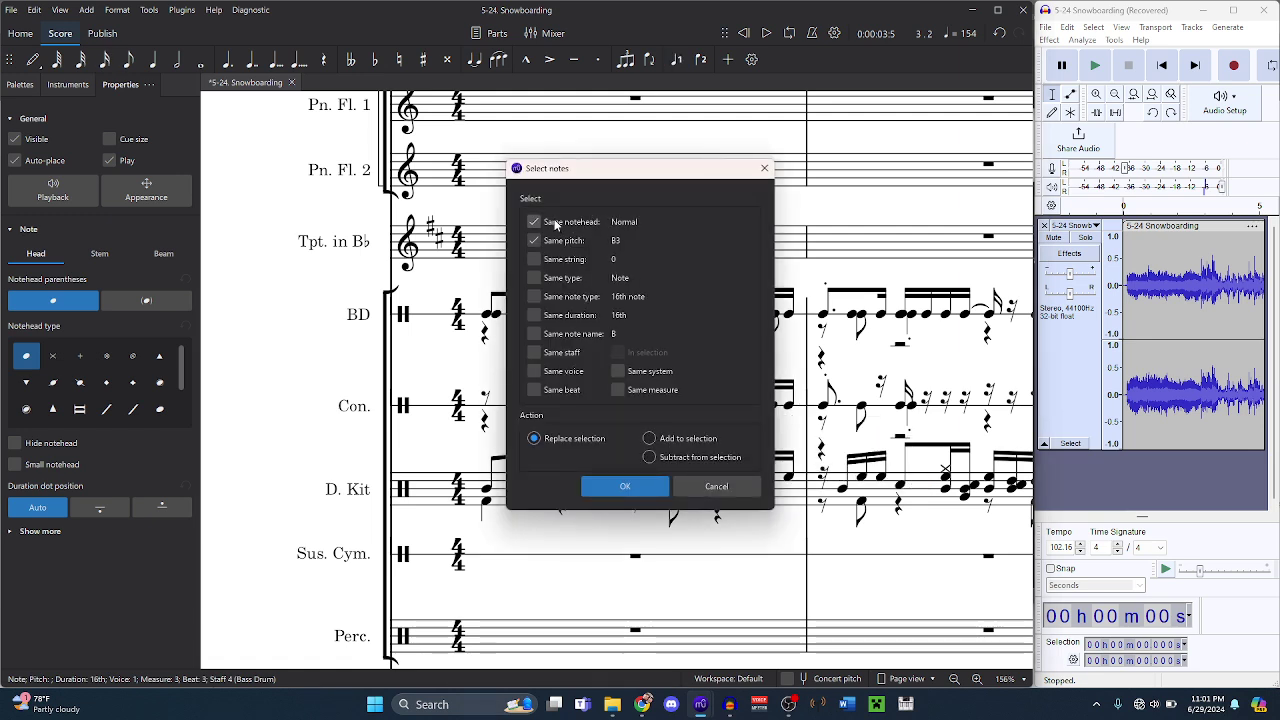
left_click(566, 354)
left_click(624, 486)
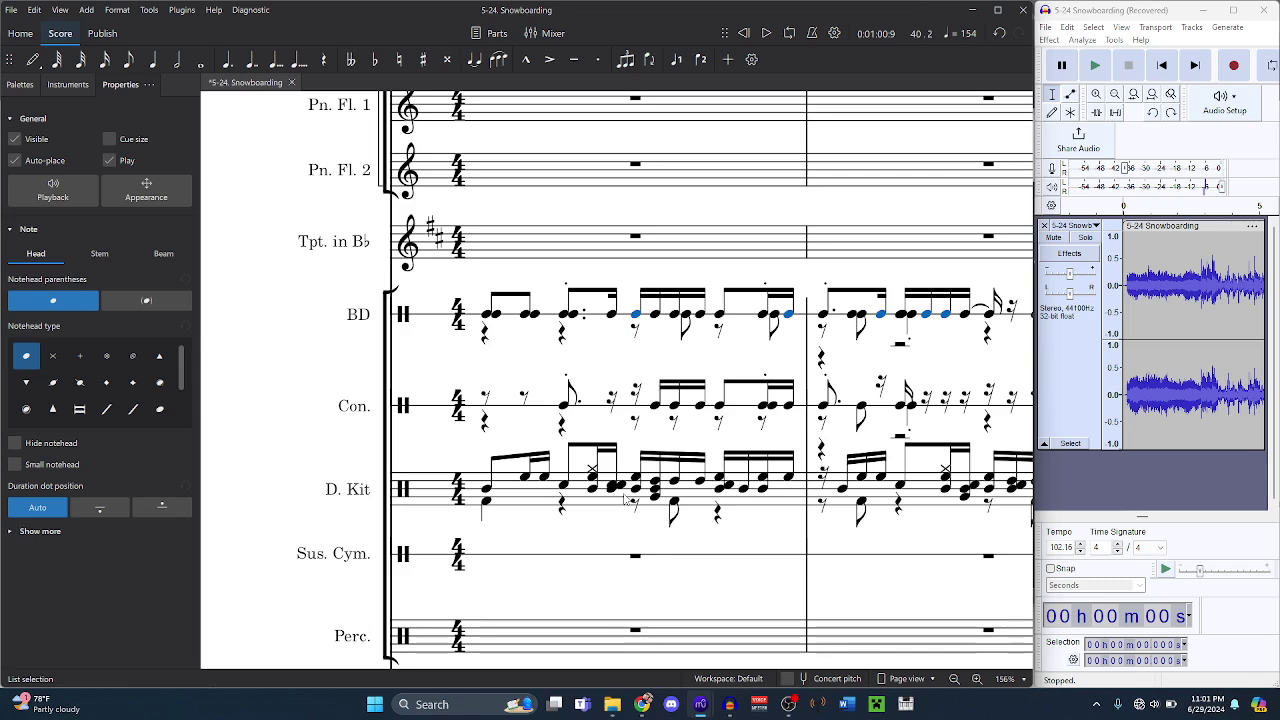
key("Delete")
- Play back the Bass Drum and Congas staves together from the start of measure 3
left_click(491, 341)
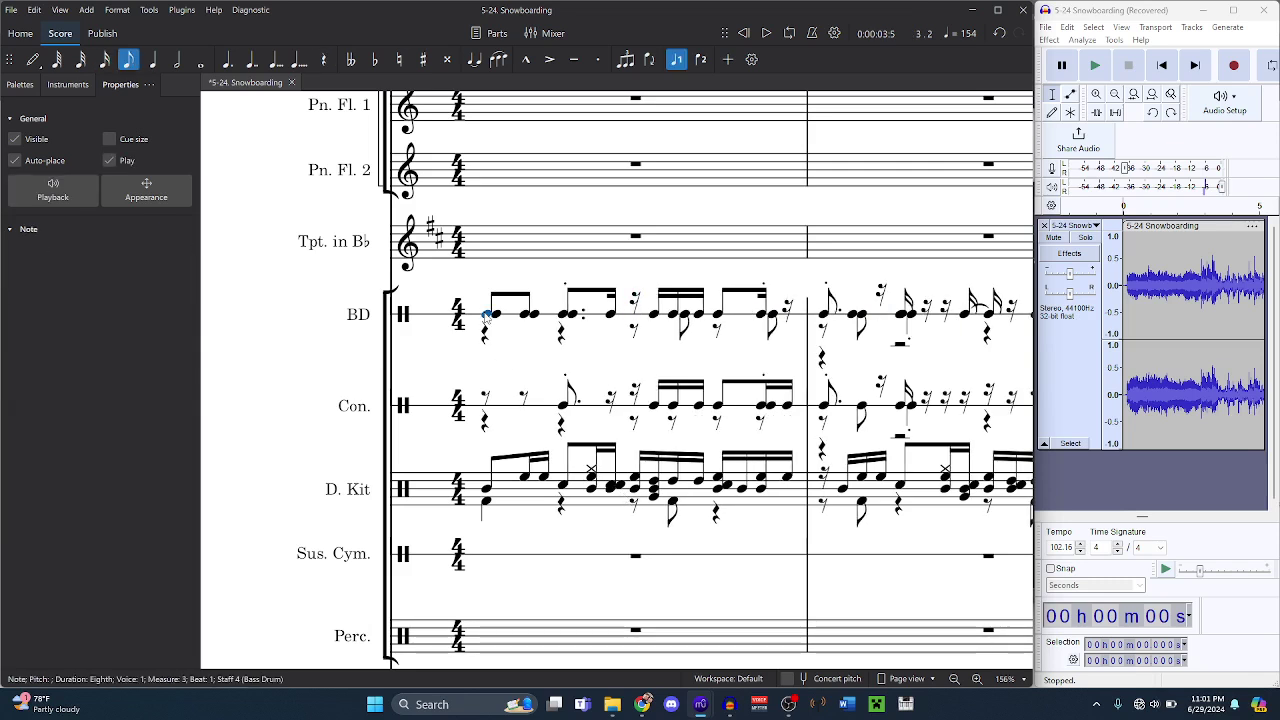
left_click(488, 402, "shift")
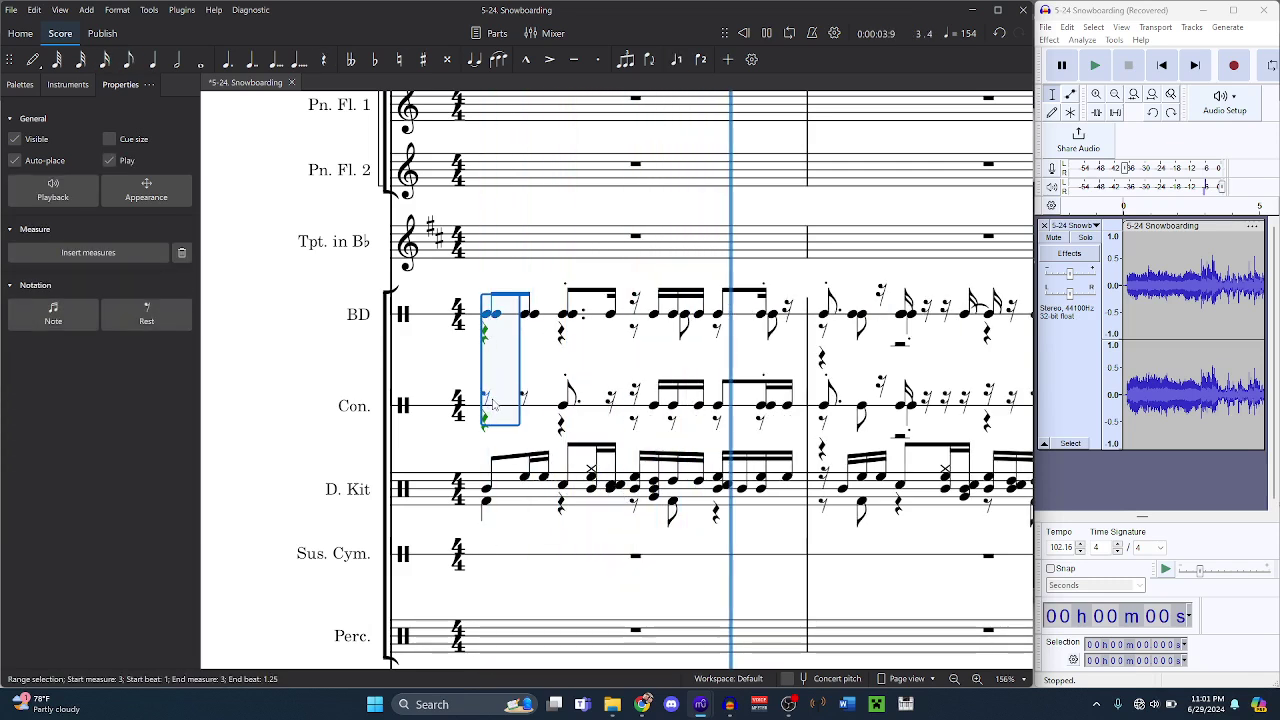
key("space")
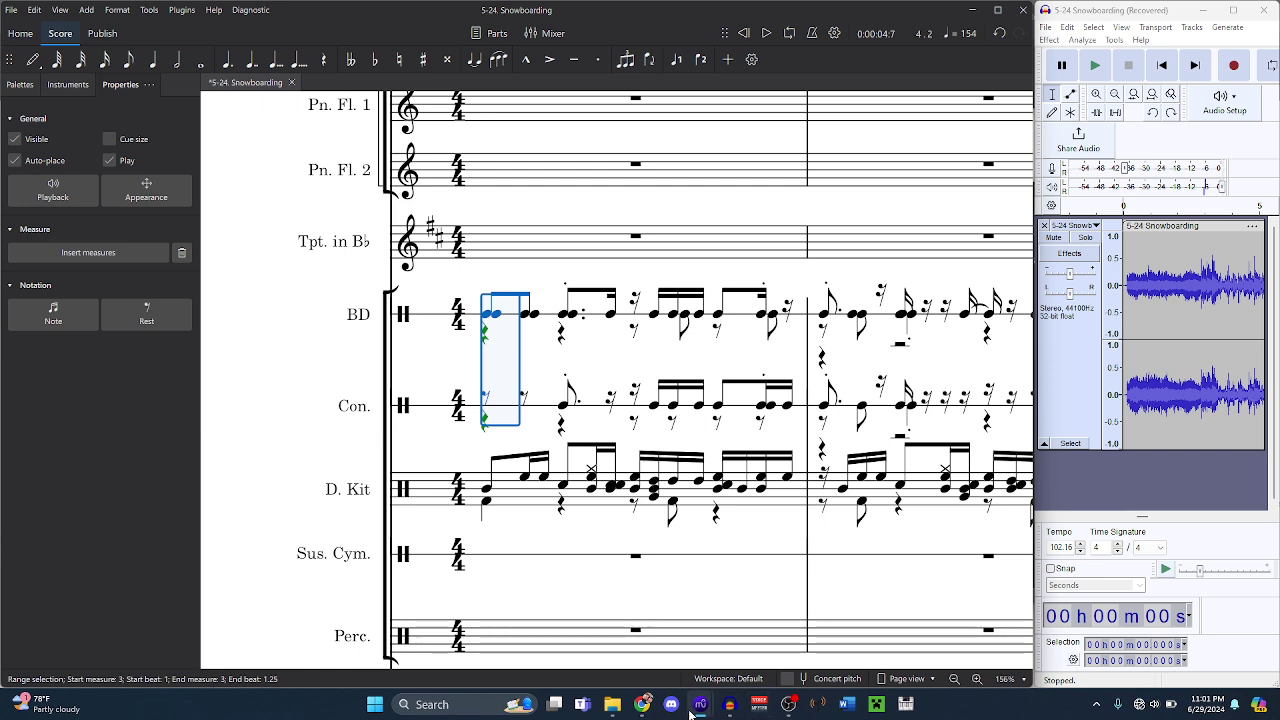
- Switch to snowboard.bms and check the pitch of the second Timpani 16th note in beat 2 of measure 3
mouse_move(698, 706)
left_click(765, 625)
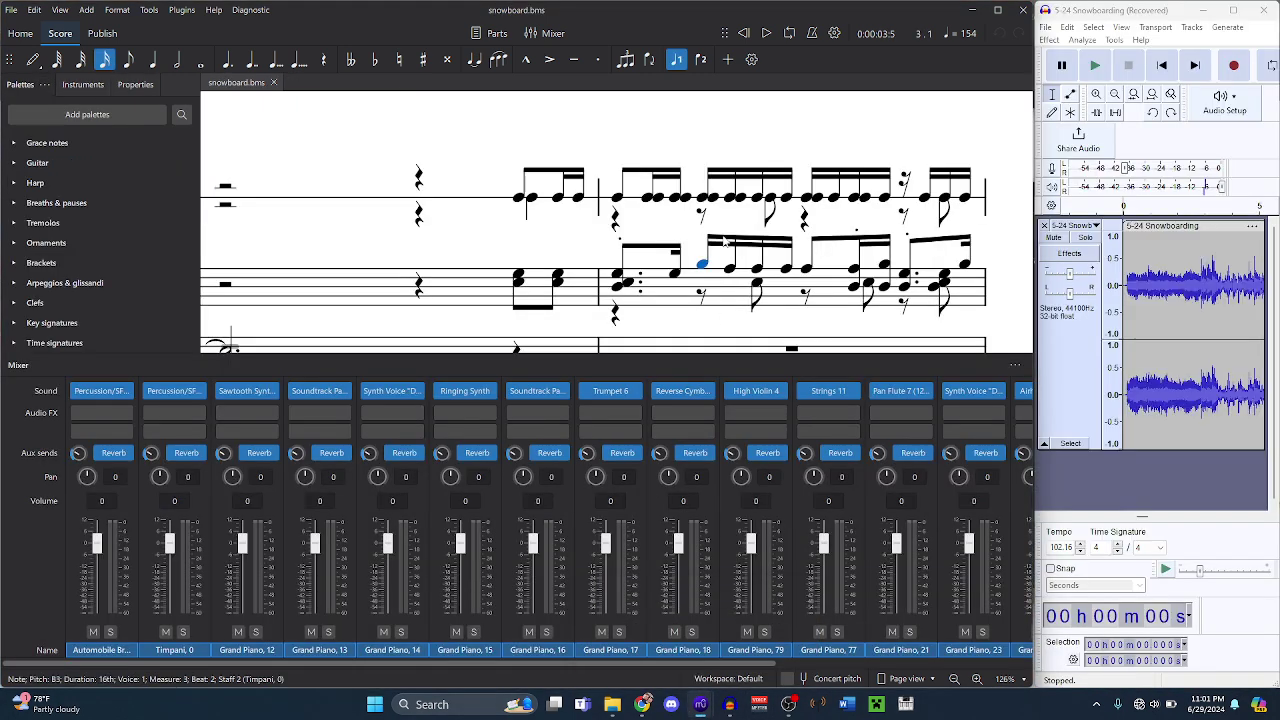
left_click(729, 269)
mouse_move(708, 708)
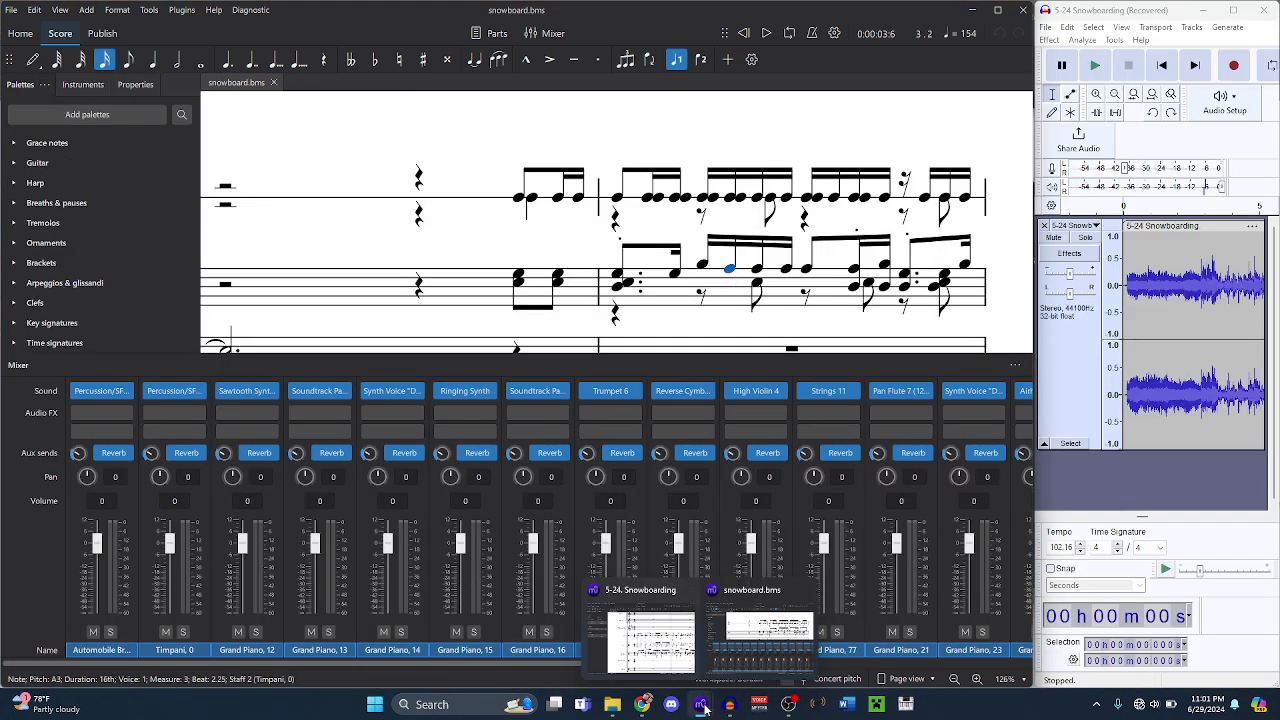
- Return to the 5-24. Snowboarding score and delete every A3 note from the Congas staff by selecting notes of the same pitch and staff
left_click(660, 628)
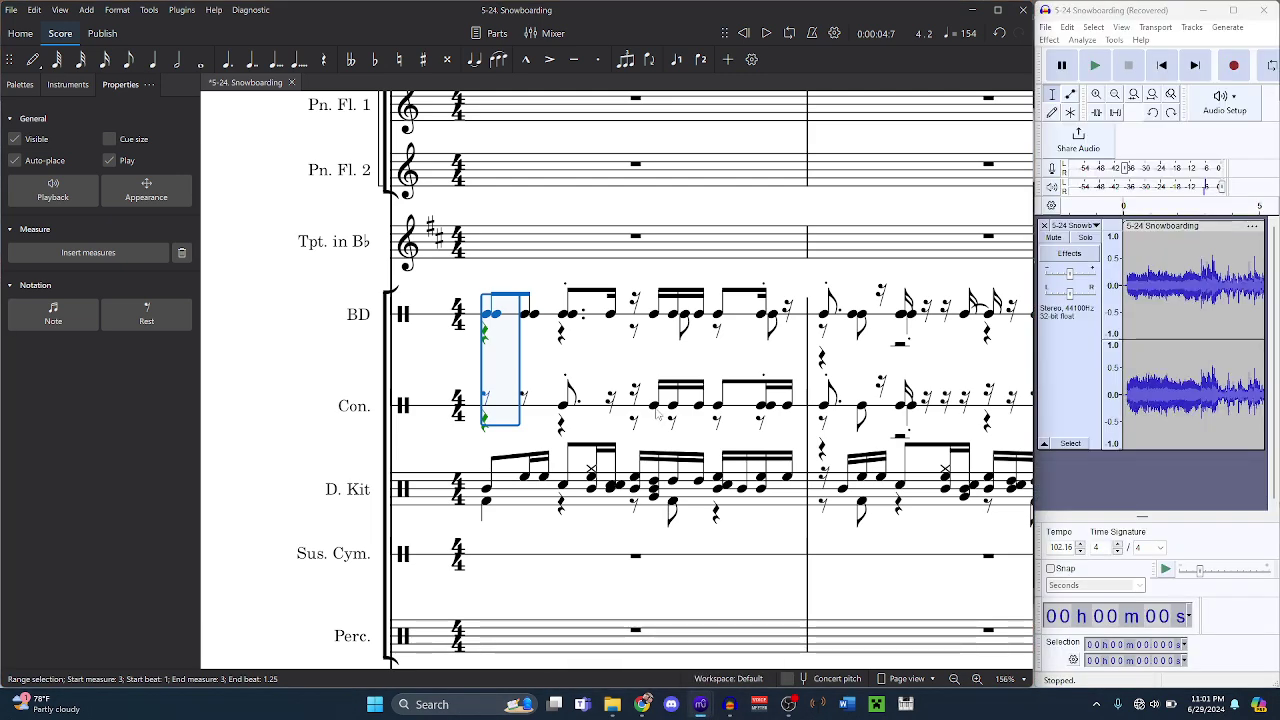
right_click(656, 408)
mouse_move(700, 528)
left_click(853, 568)
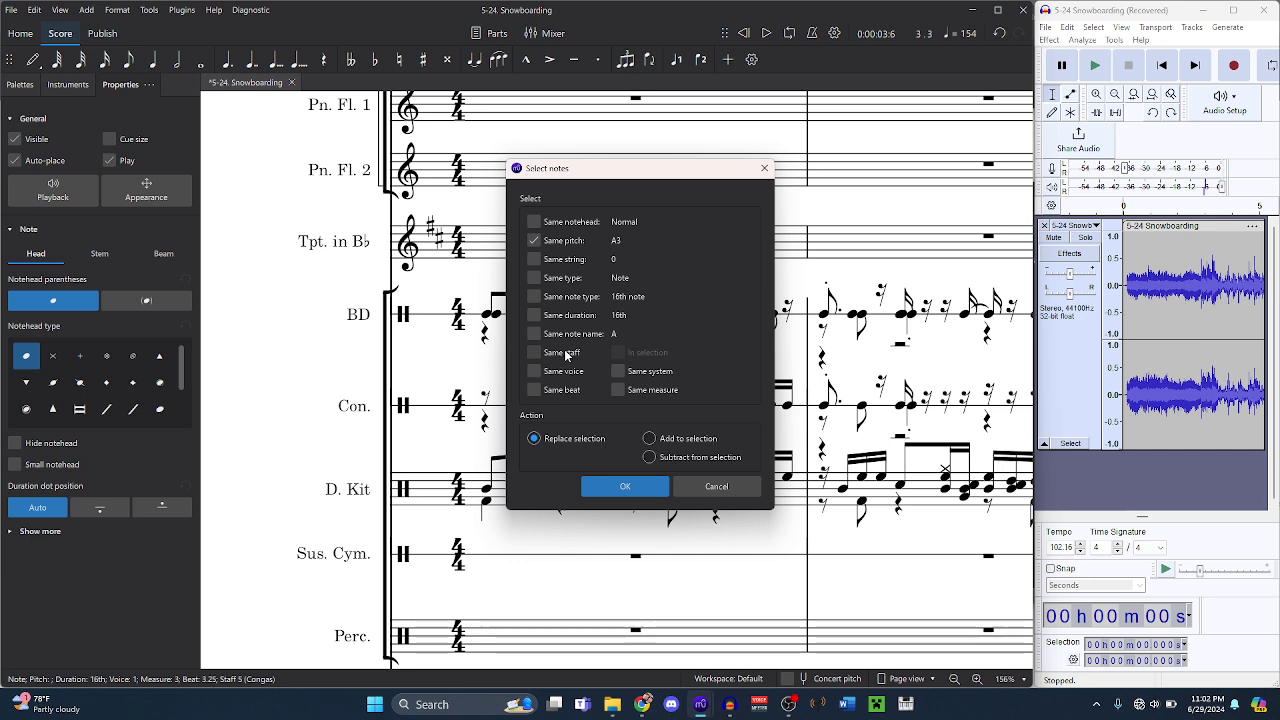
left_click(608, 487)
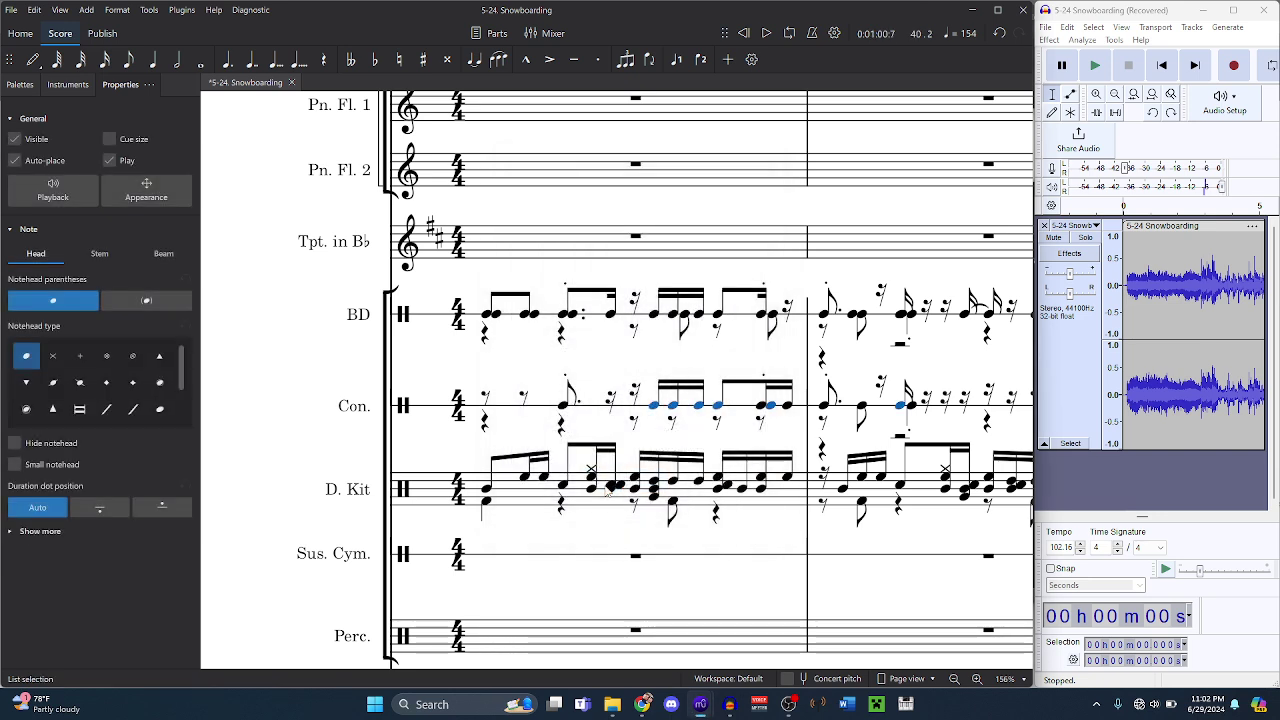
key("Delete")
- Look over the remaining Congas notes, and check the pitch of the lowest Timpani note on beat 1 of measure 4 in snowboard.bms
mouse_move(700, 710)
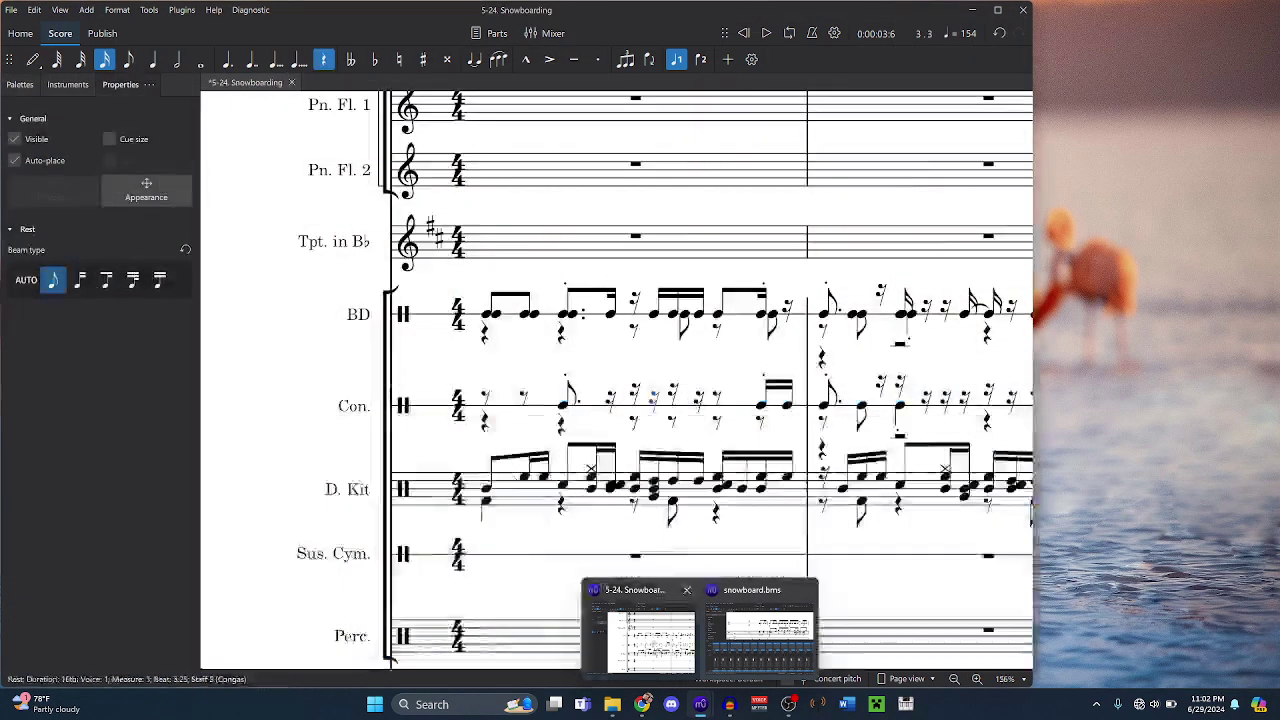
mouse_move(738, 645)
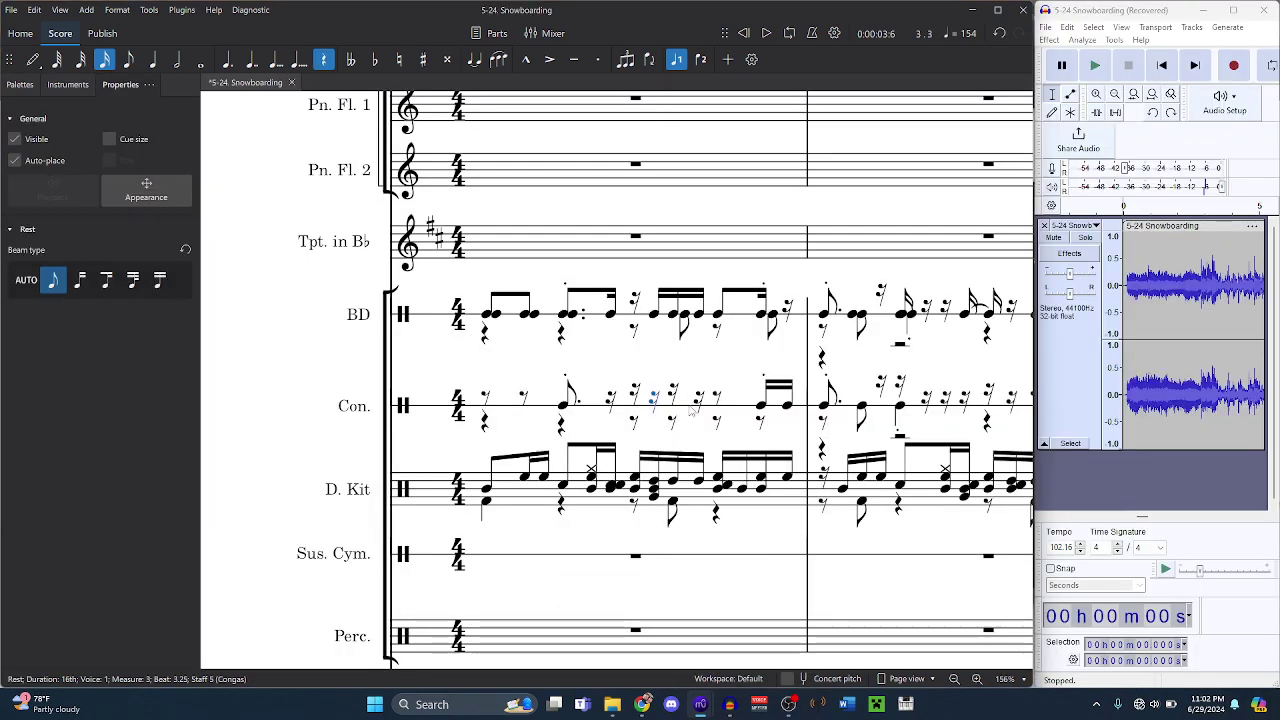
left_click(650, 640)
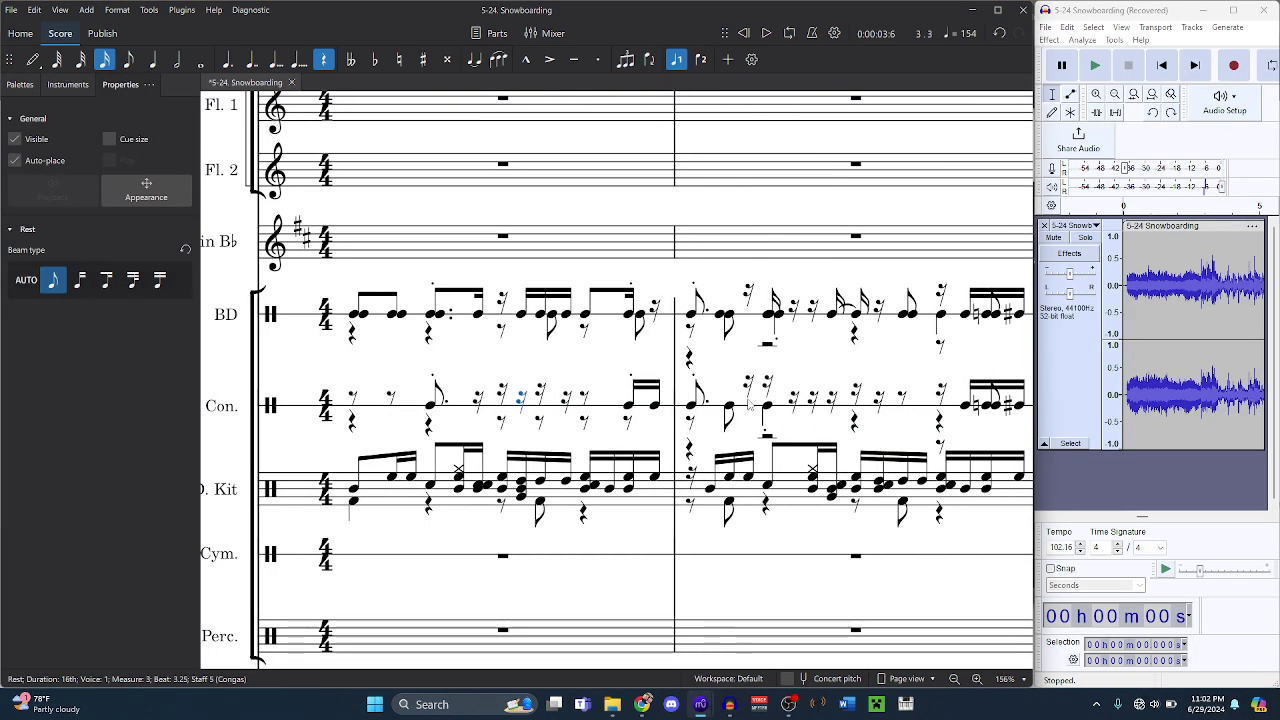
mouse_move(673, 626)
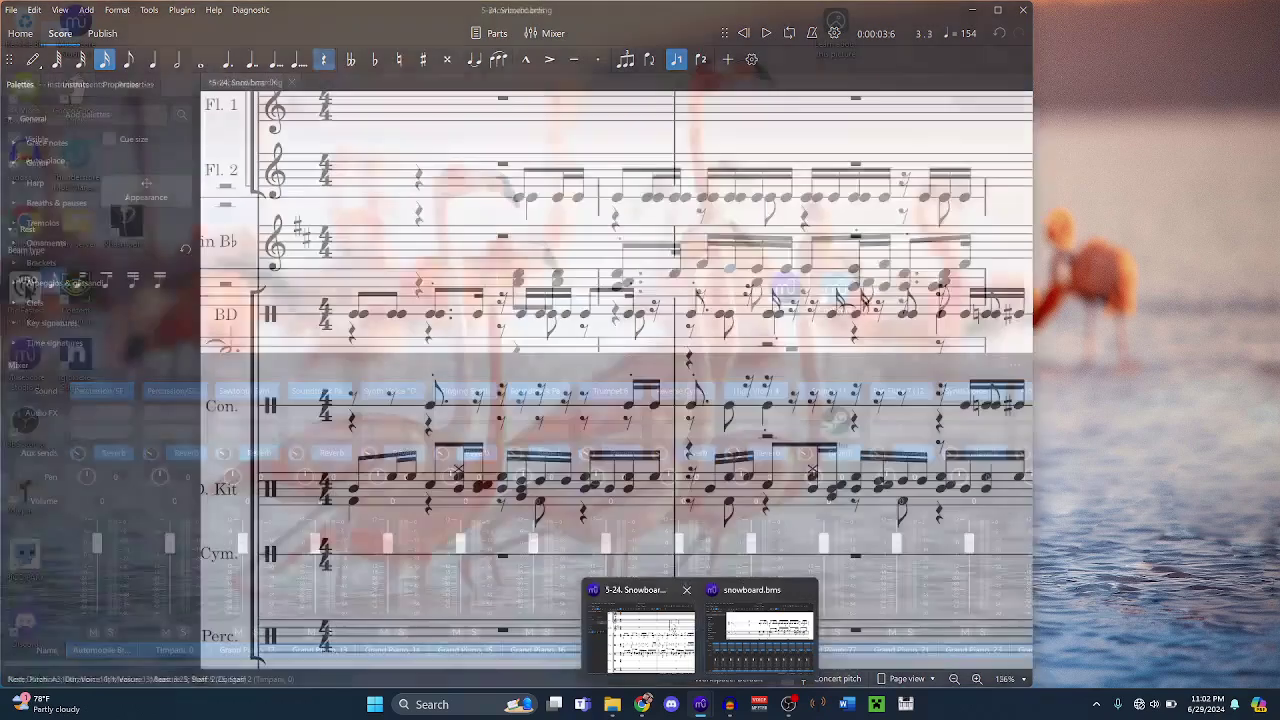
left_click(745, 638)
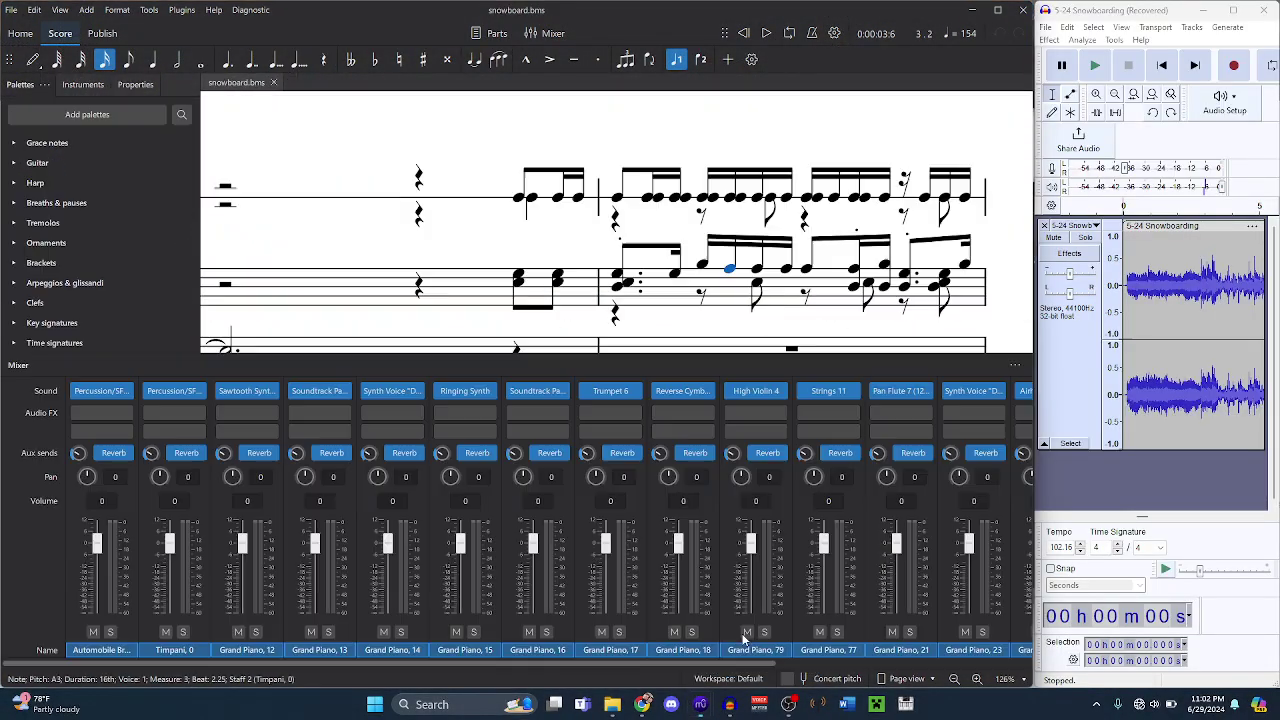
scroll(686, 300, "right", 5)
left_click(678, 291)
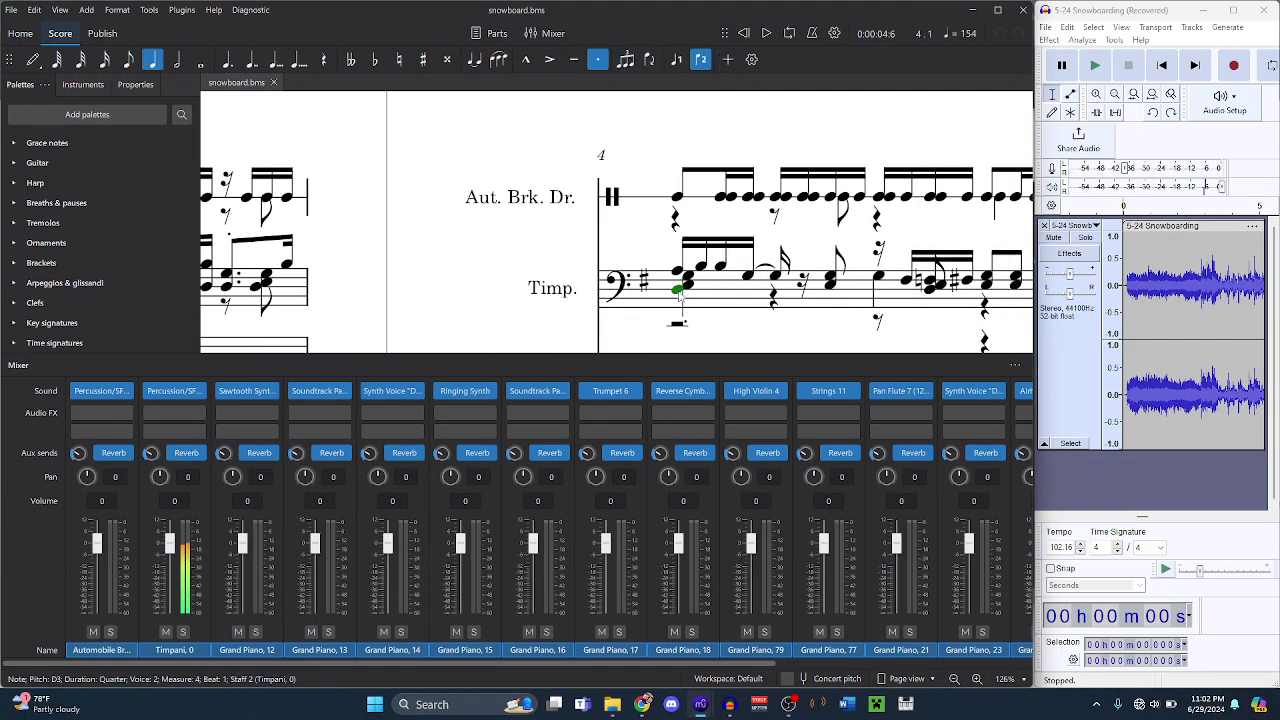
- Compare measure 4 in both scores and check the pitch of the Timpani 16th note at beat 3.25 in snowboard.bms
mouse_move(700, 704)
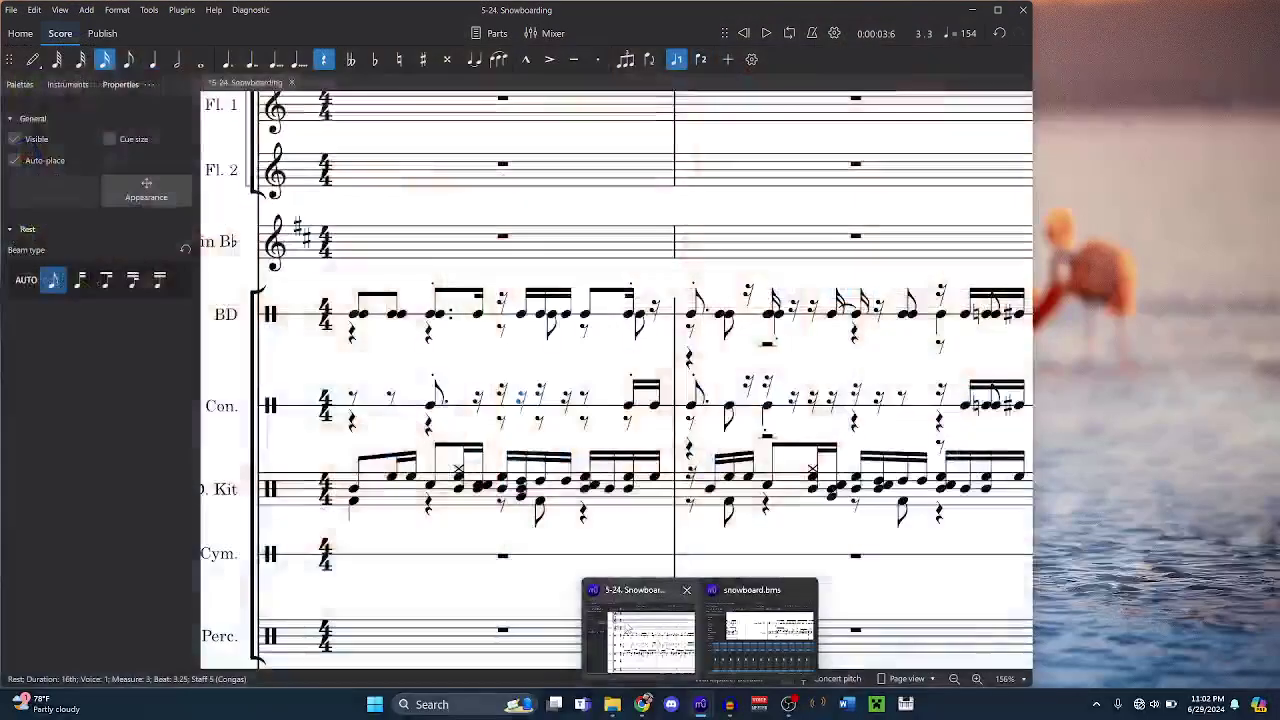
left_click(638, 628)
scroll(617, 508, "right", 3)
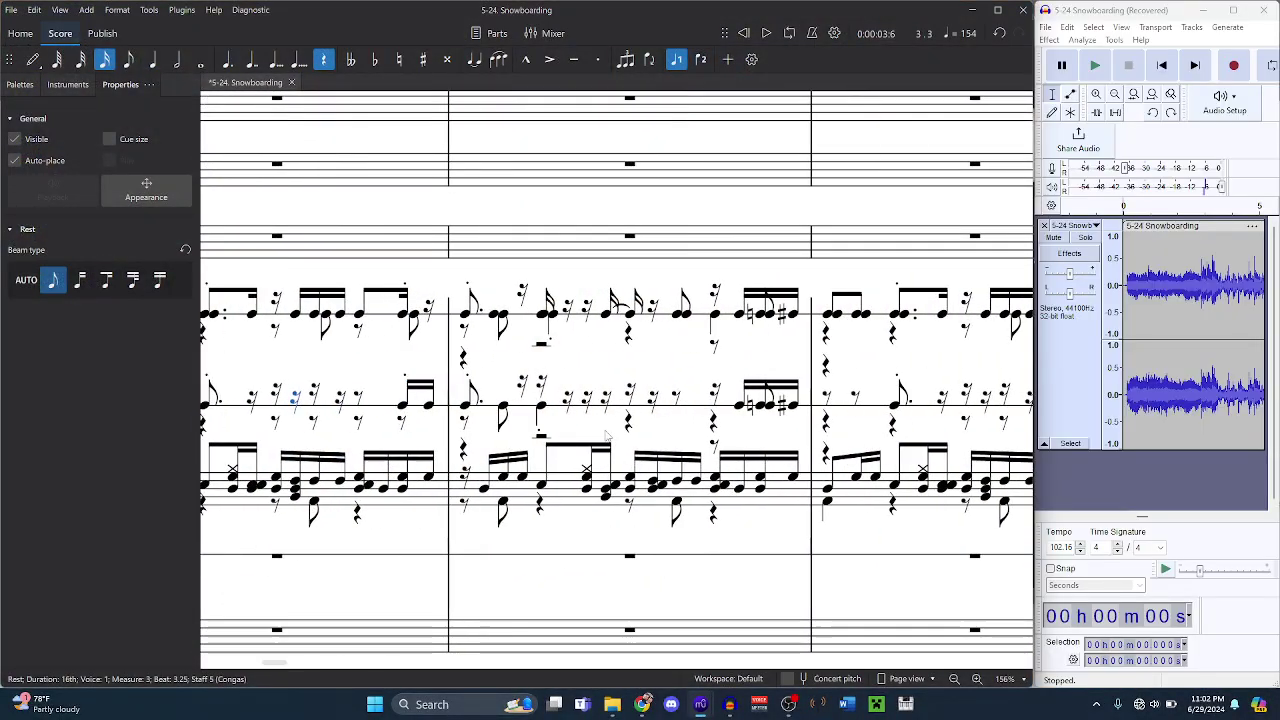
mouse_move(700, 704)
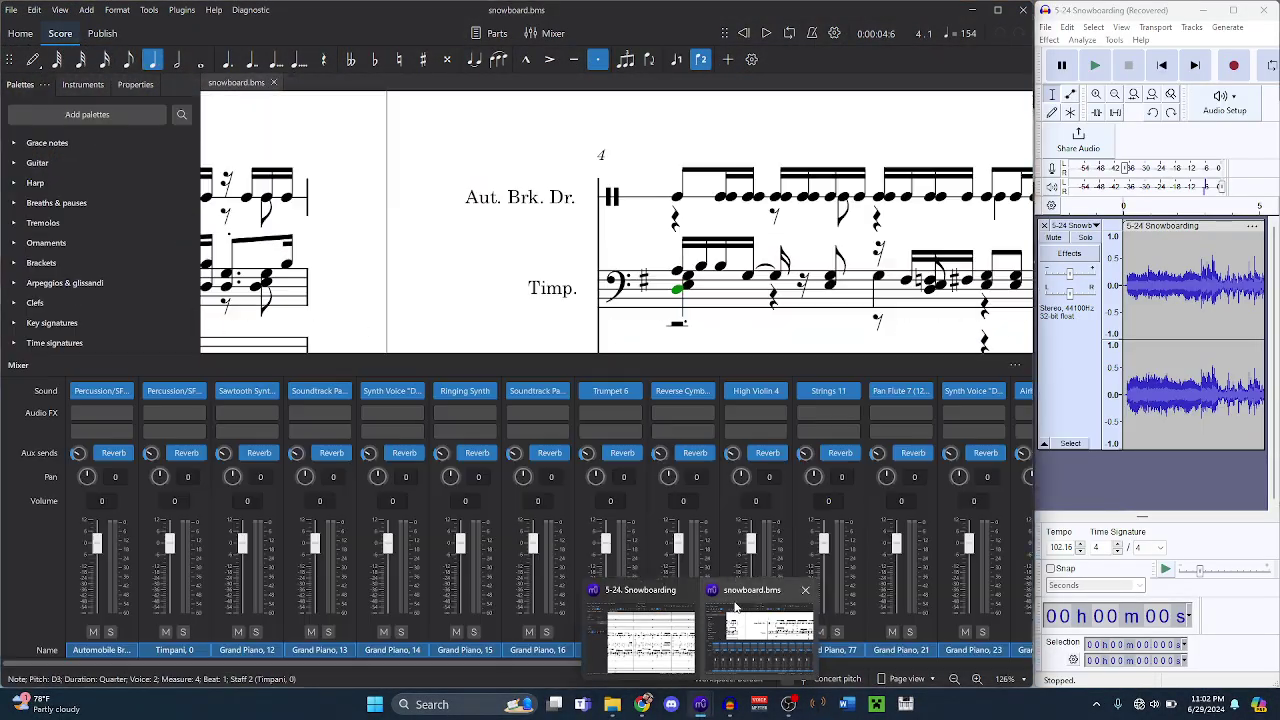
left_click(757, 645)
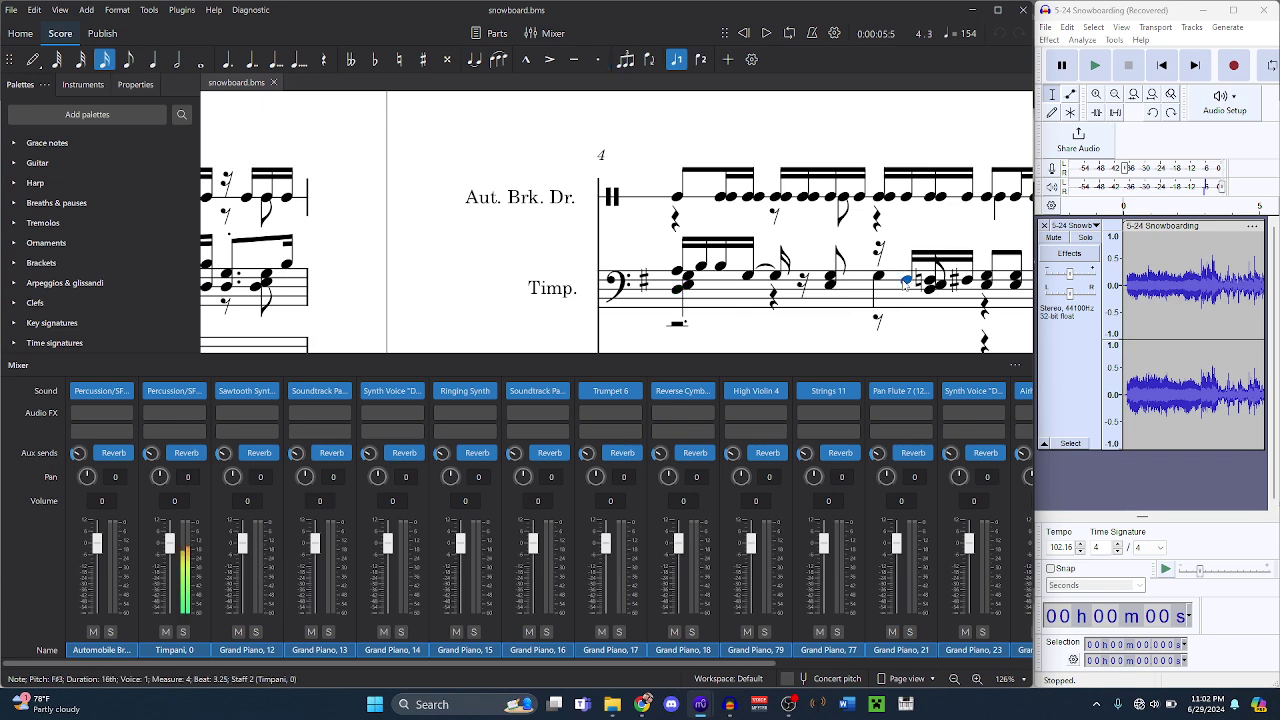
mouse_move(700, 704)
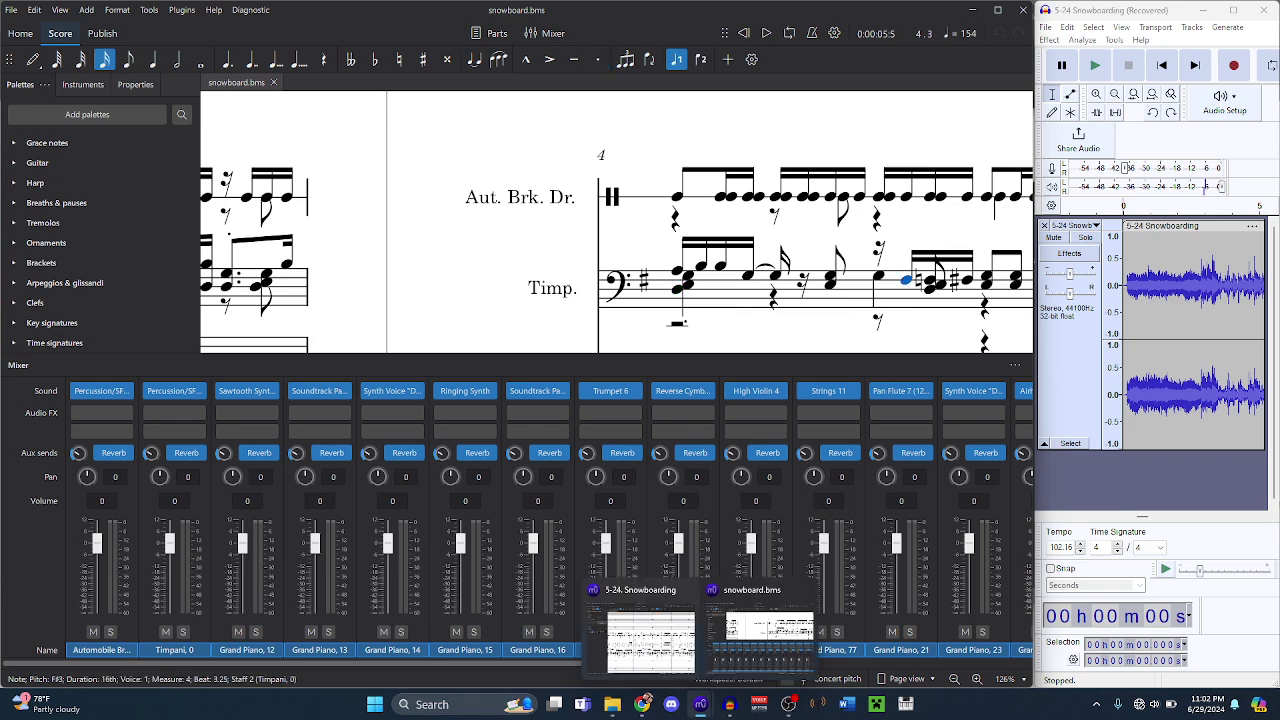
- Return to the 5-24. Snowboarding score and select the first 16th note of the Congas' final beamed group in measure 4
left_click(650, 640)
left_click(740, 316)
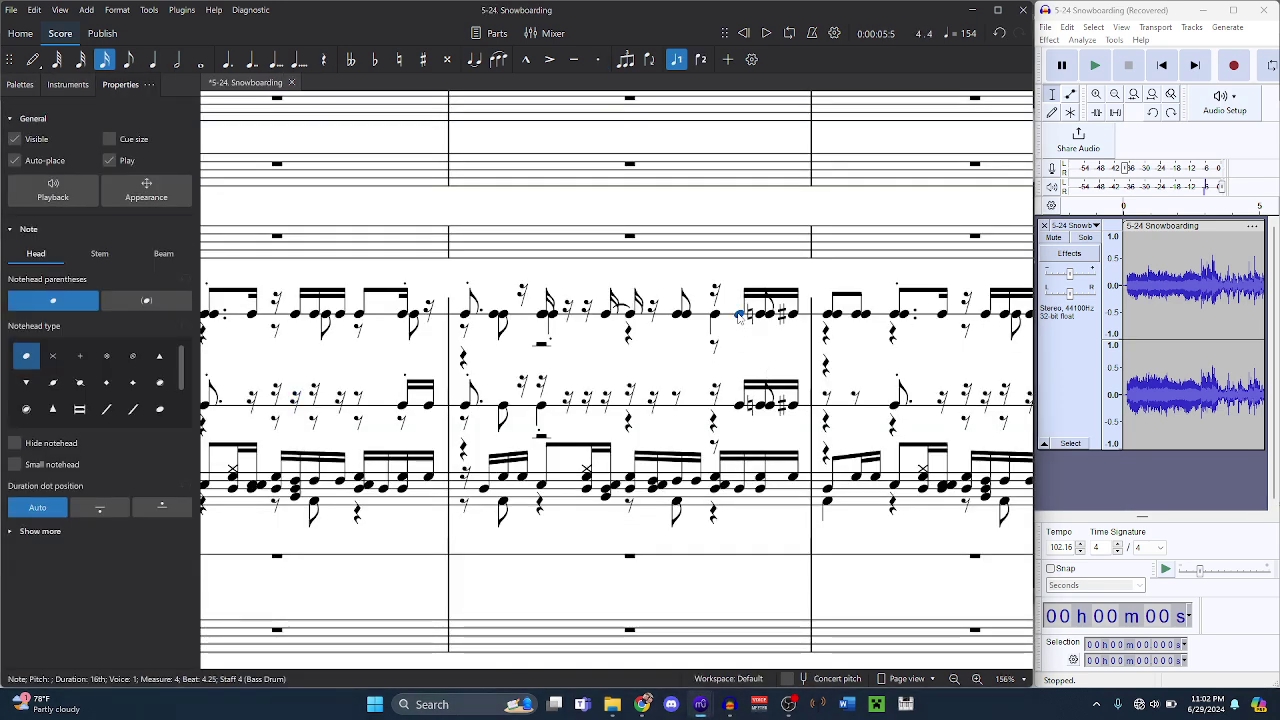
left_click(740, 405)
right_click(740, 408)
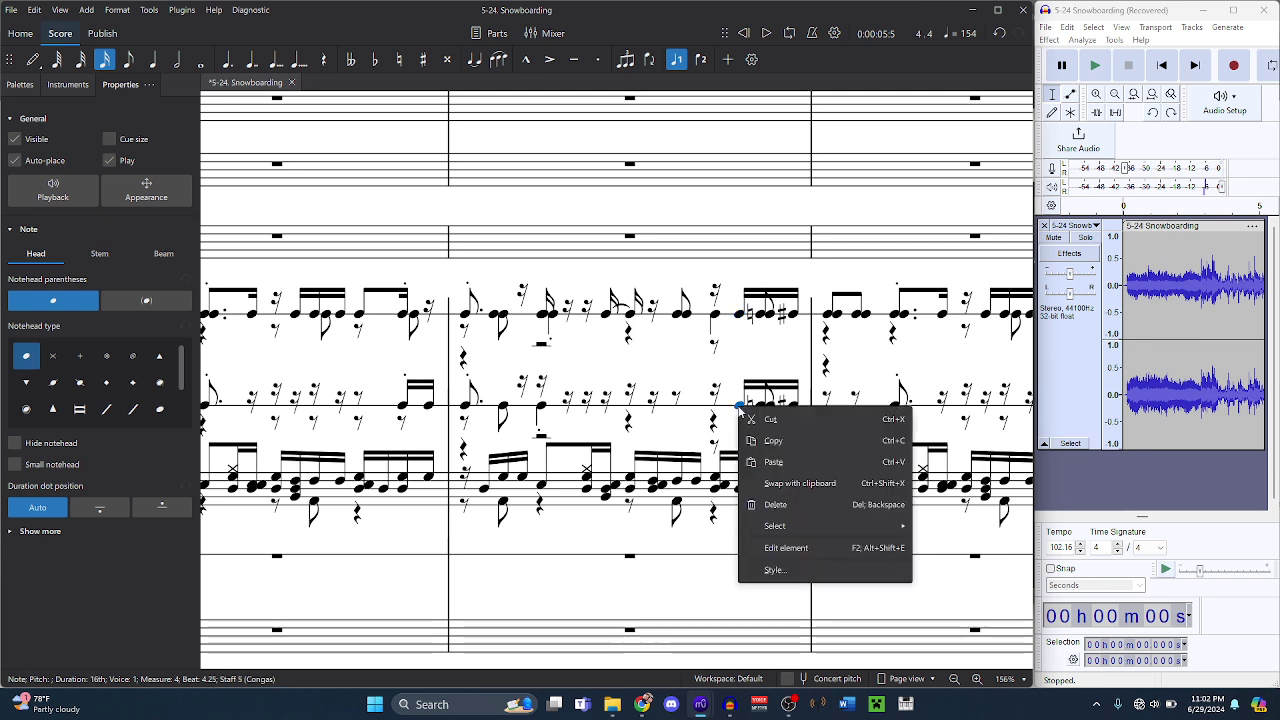
mouse_move(775, 524)
left_click(940, 562)
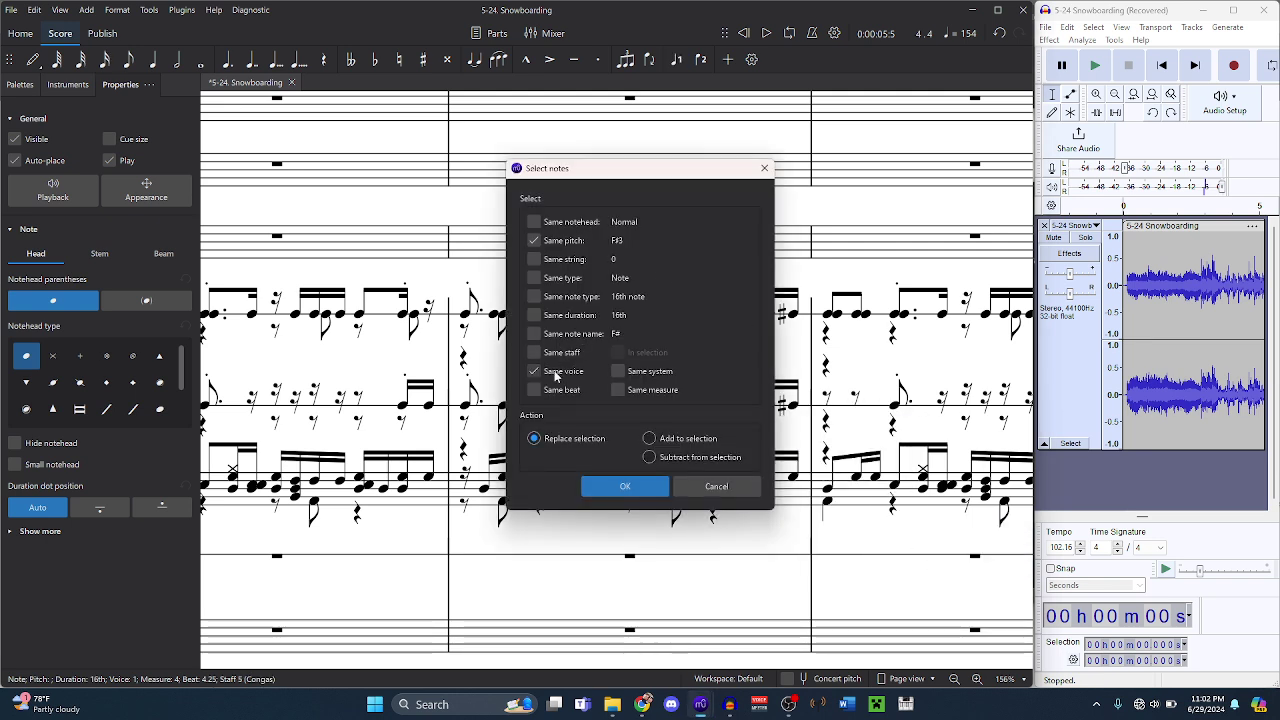
left_click(620, 486)
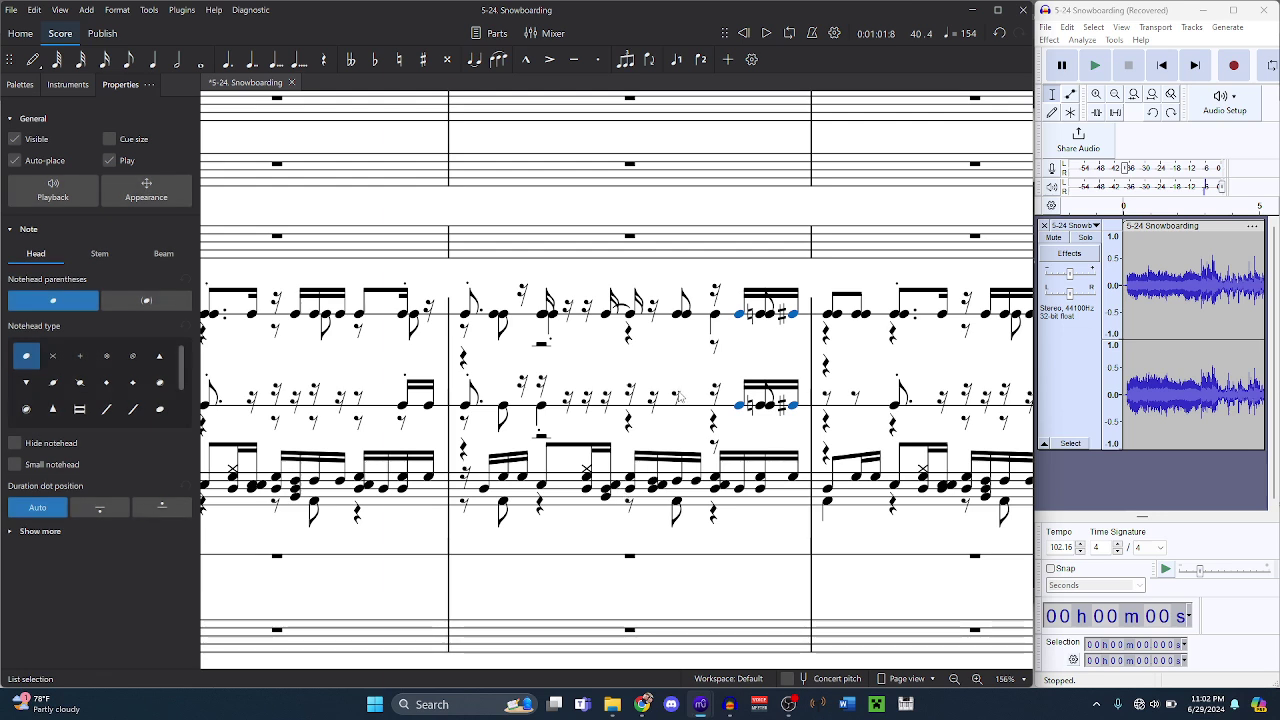
- Delete every F♯3 note from the Congas staff by selecting notes of the same pitch and staff
left_click(740, 408)
right_click(740, 408)
mouse_move(850, 530)
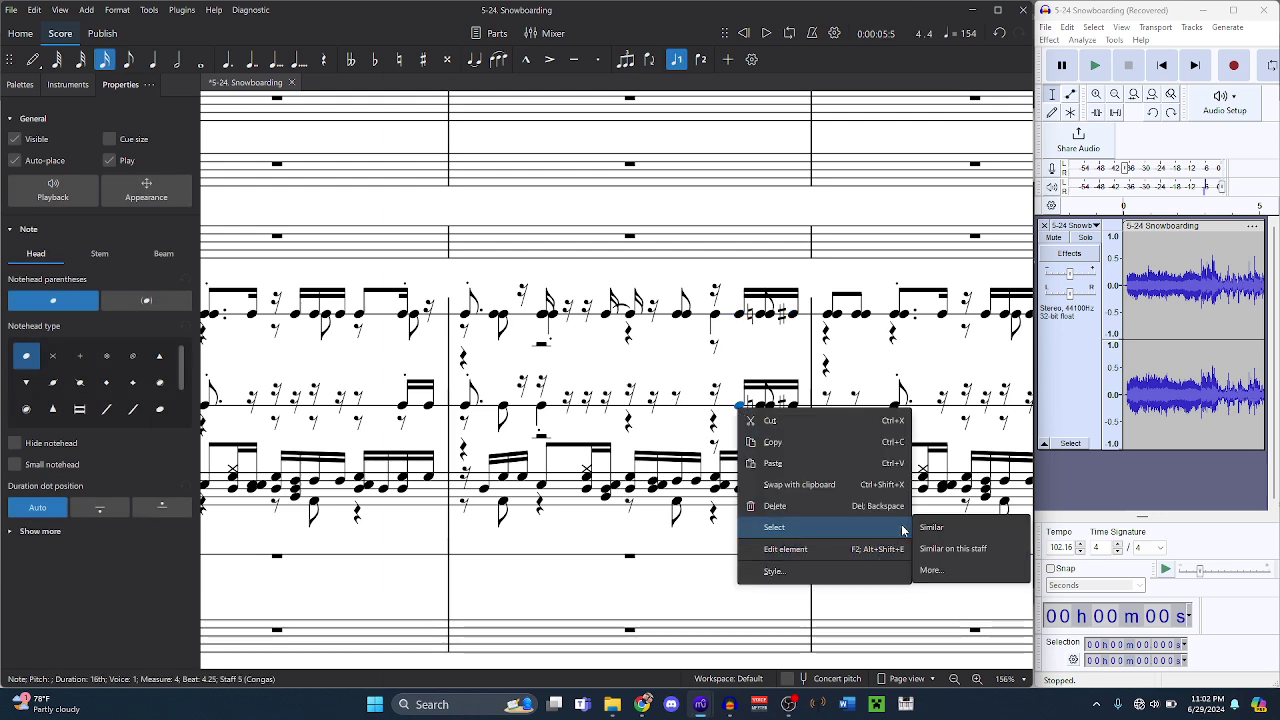
left_click(931, 570)
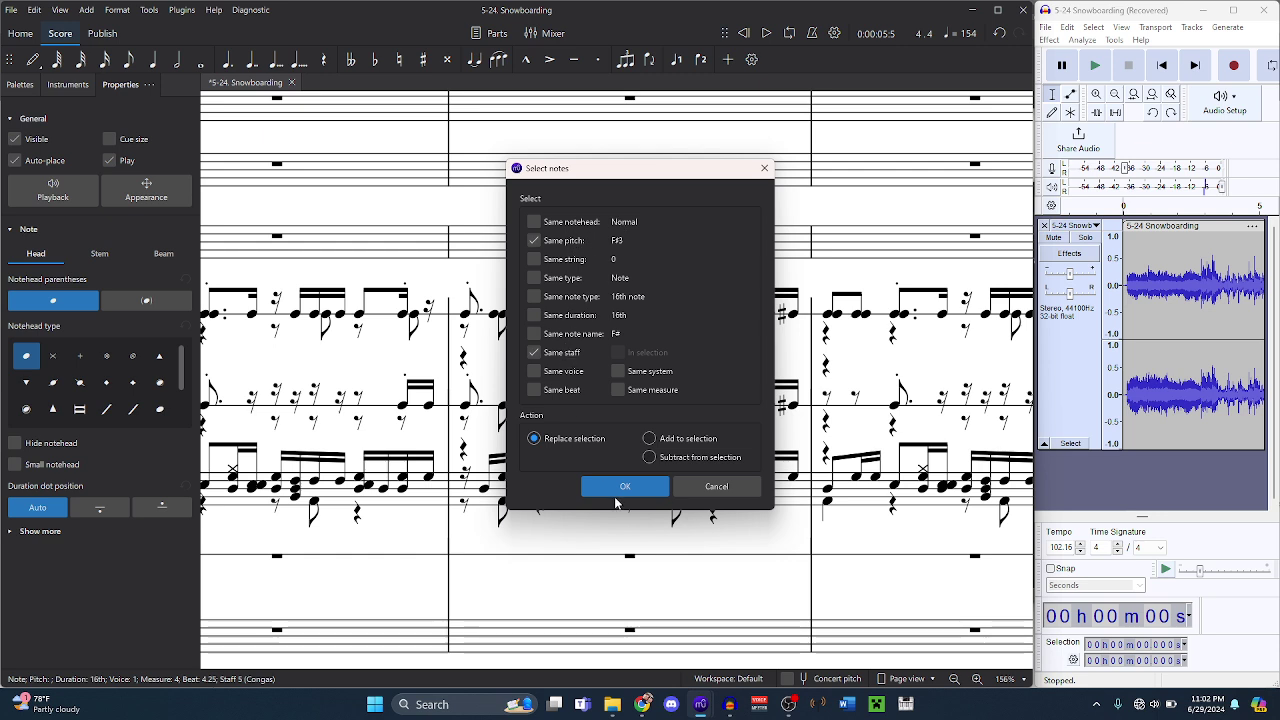
left_click(623, 489)
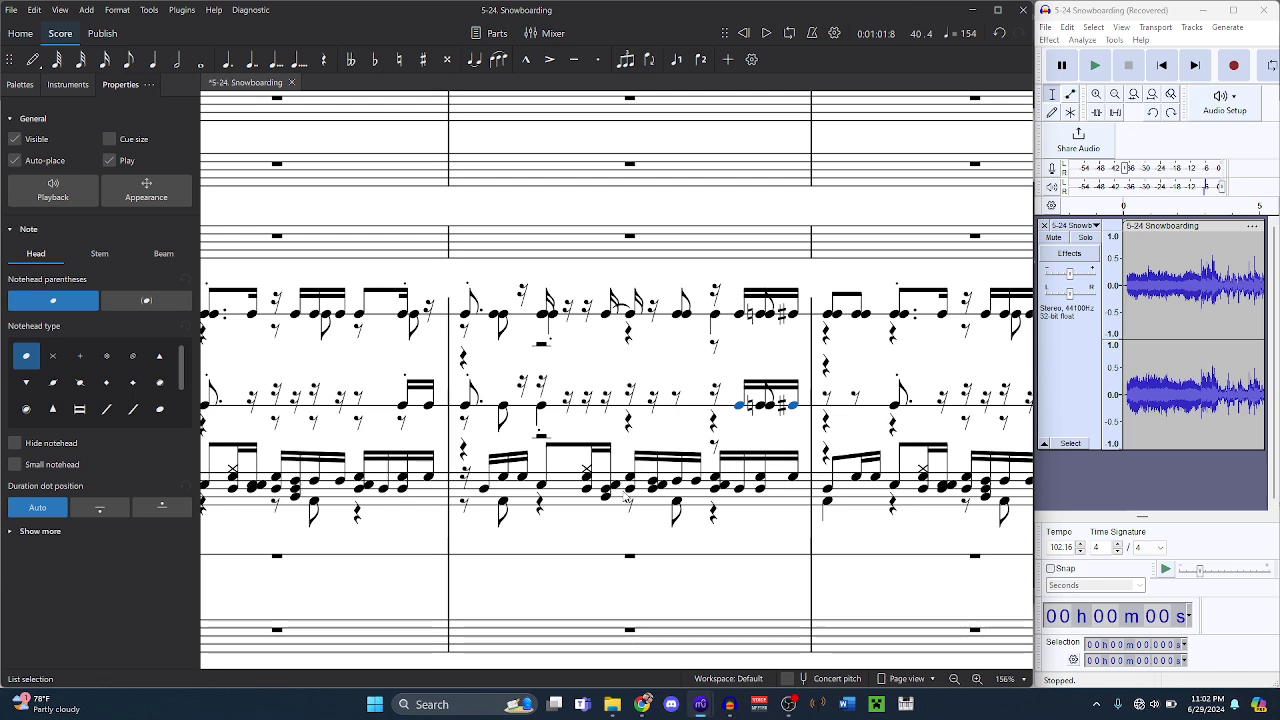
key("Delete")
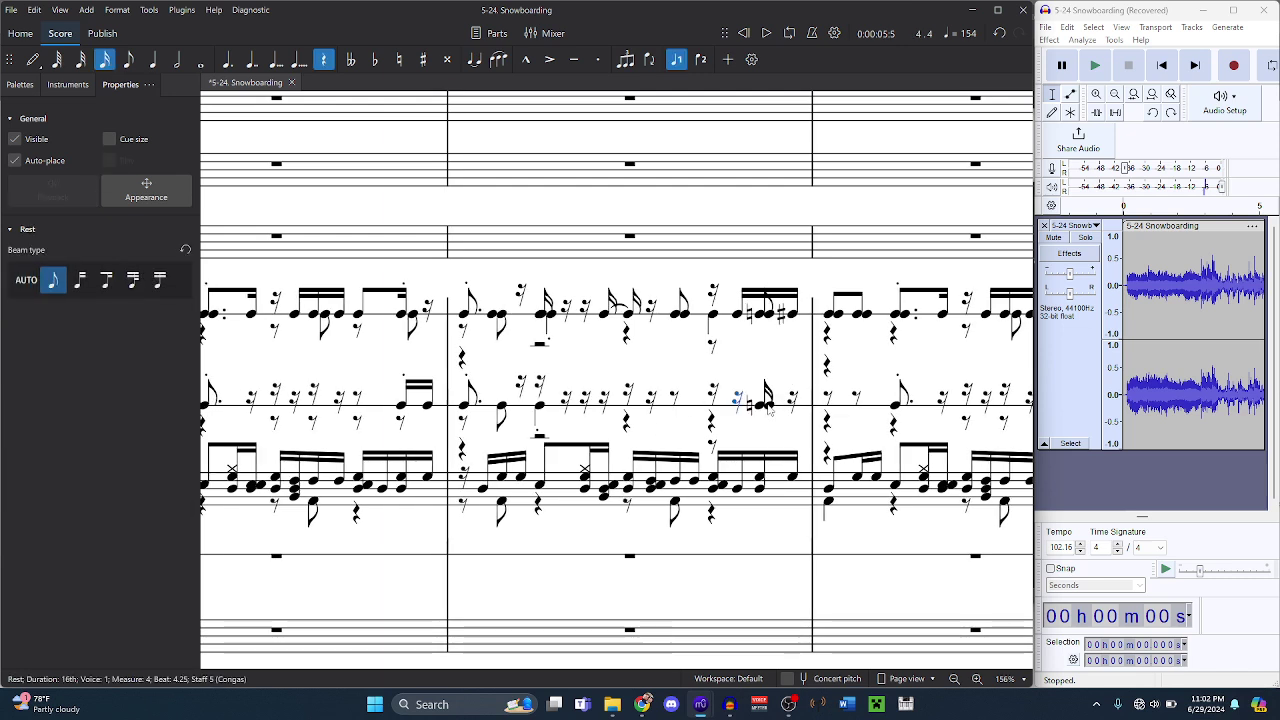
- Delete every F3 note from the Congas staff by selecting notes of the same pitch and staff
right_click(768, 405)
left_click(760, 405)
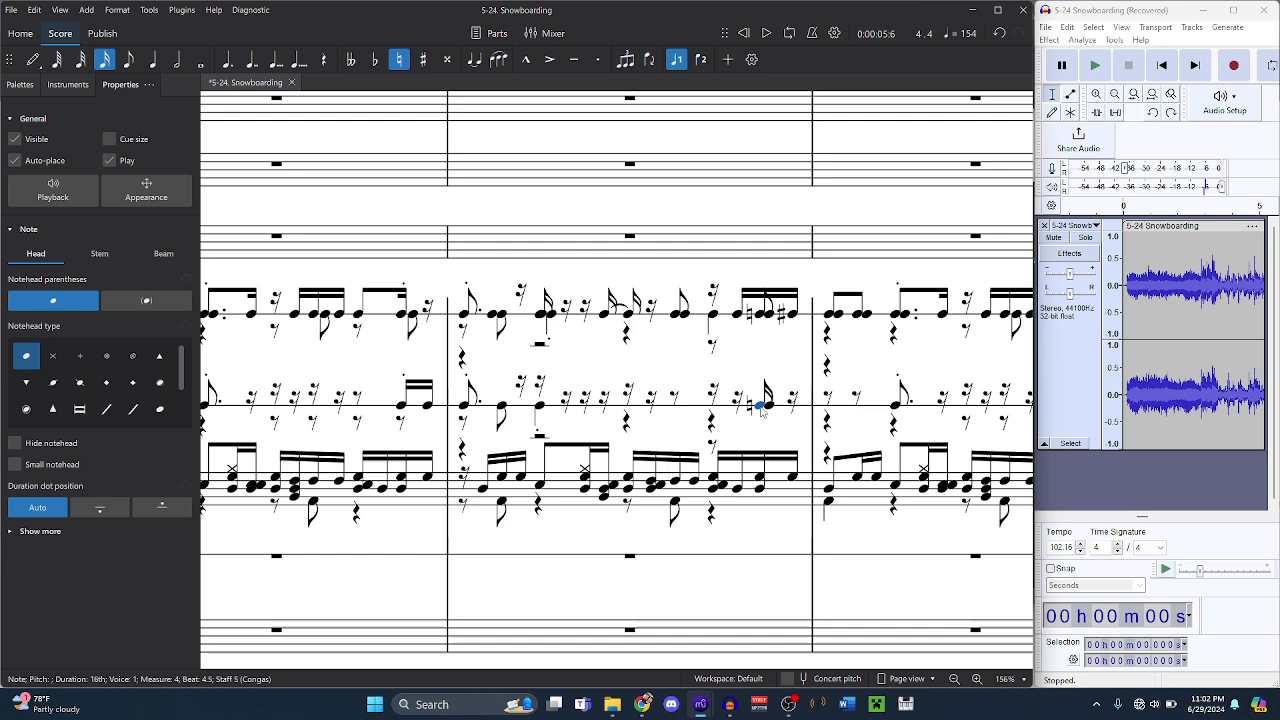
right_click(760, 407)
mouse_move(850, 525)
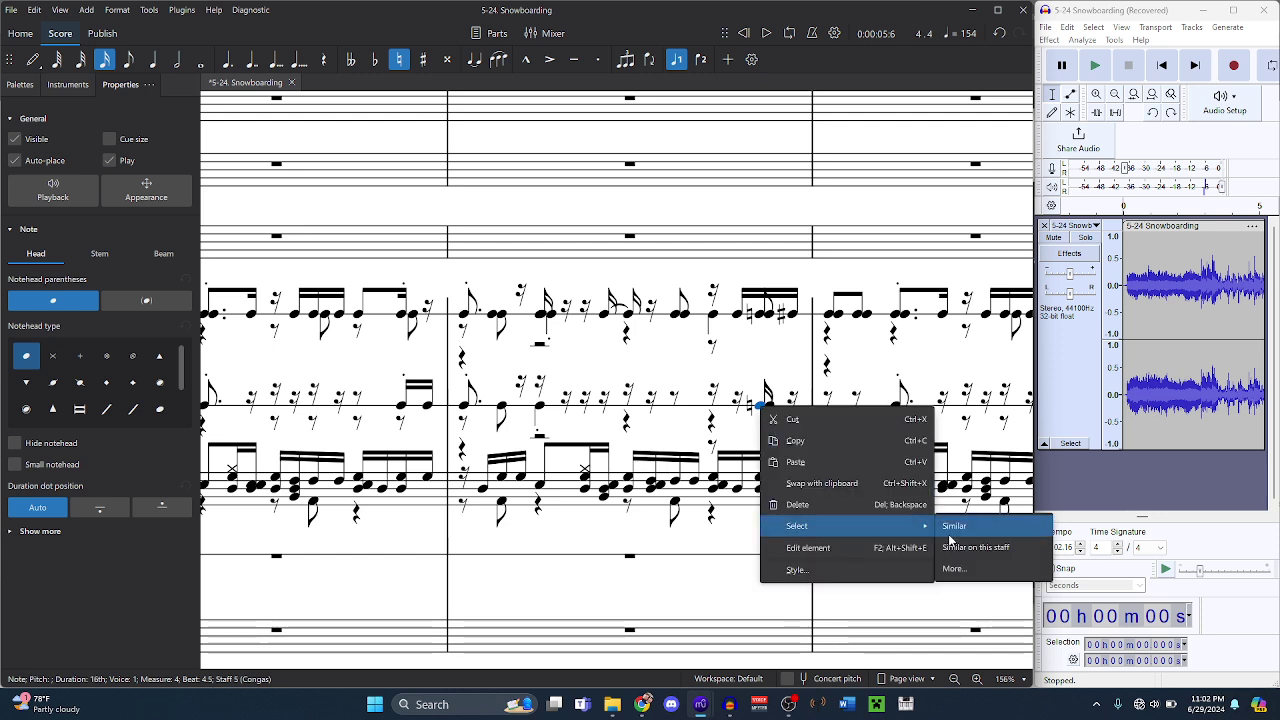
left_click(965, 568)
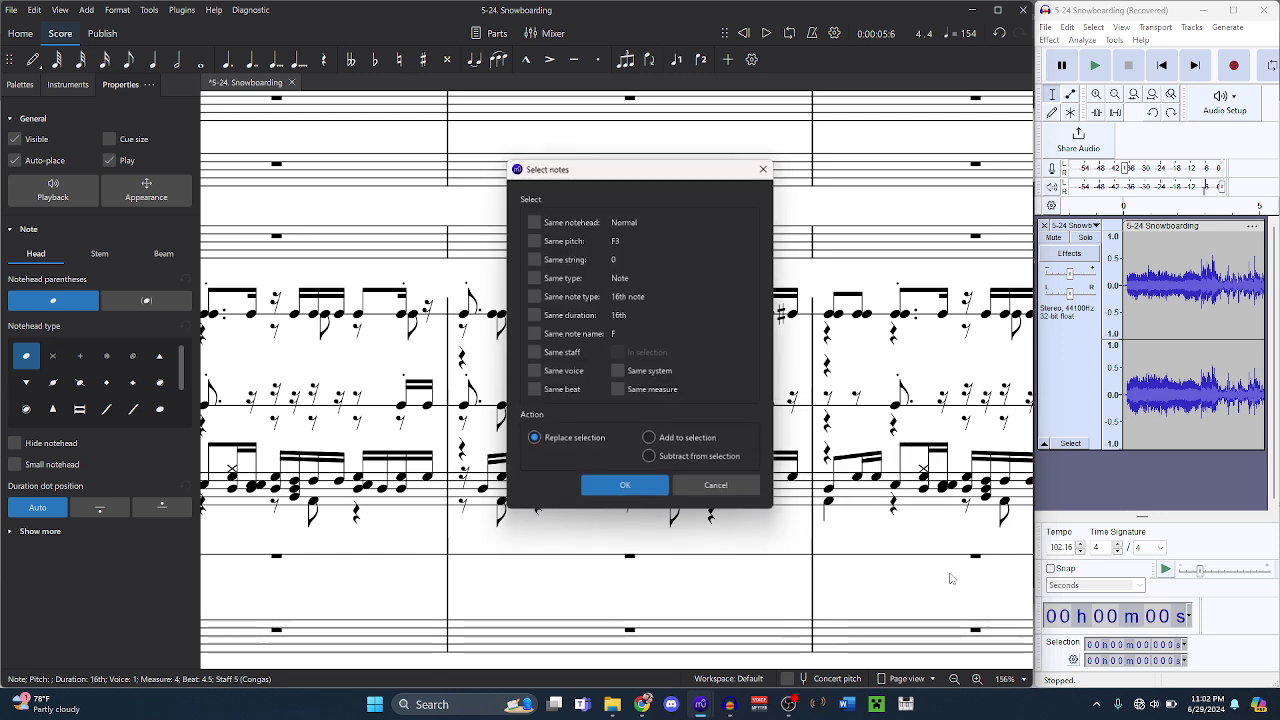
left_click(560, 241)
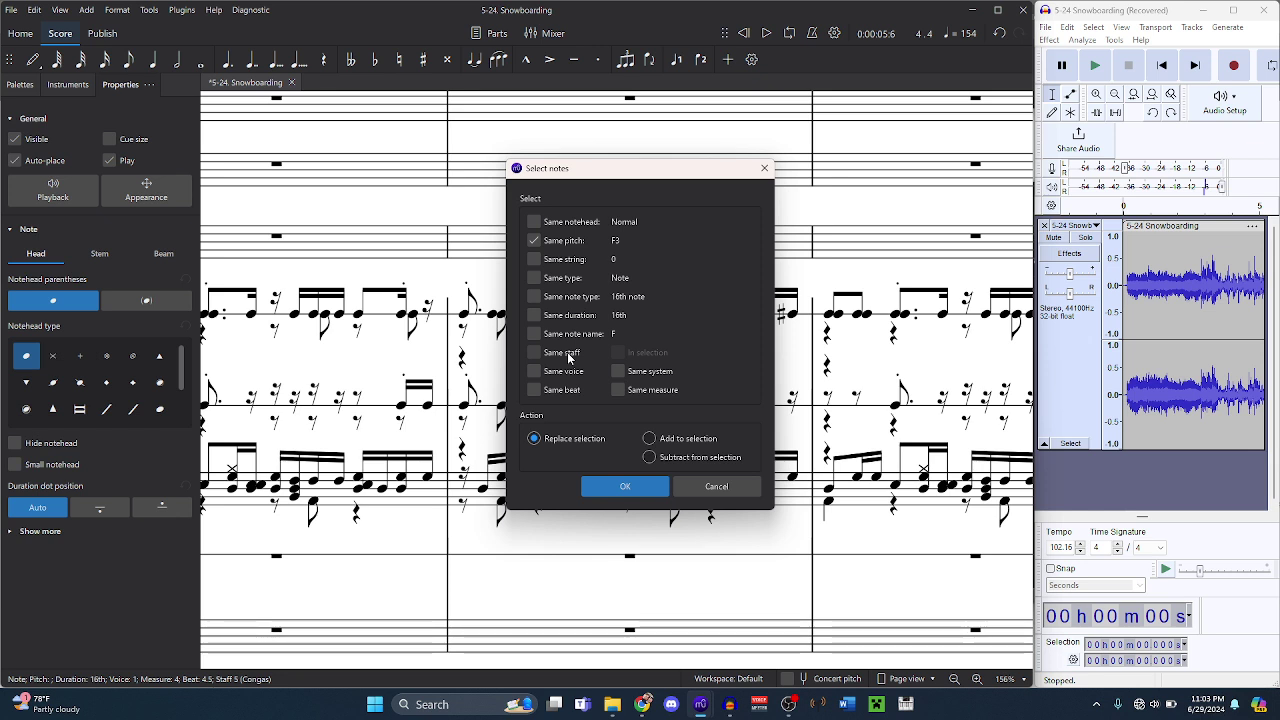
left_click(620, 486)
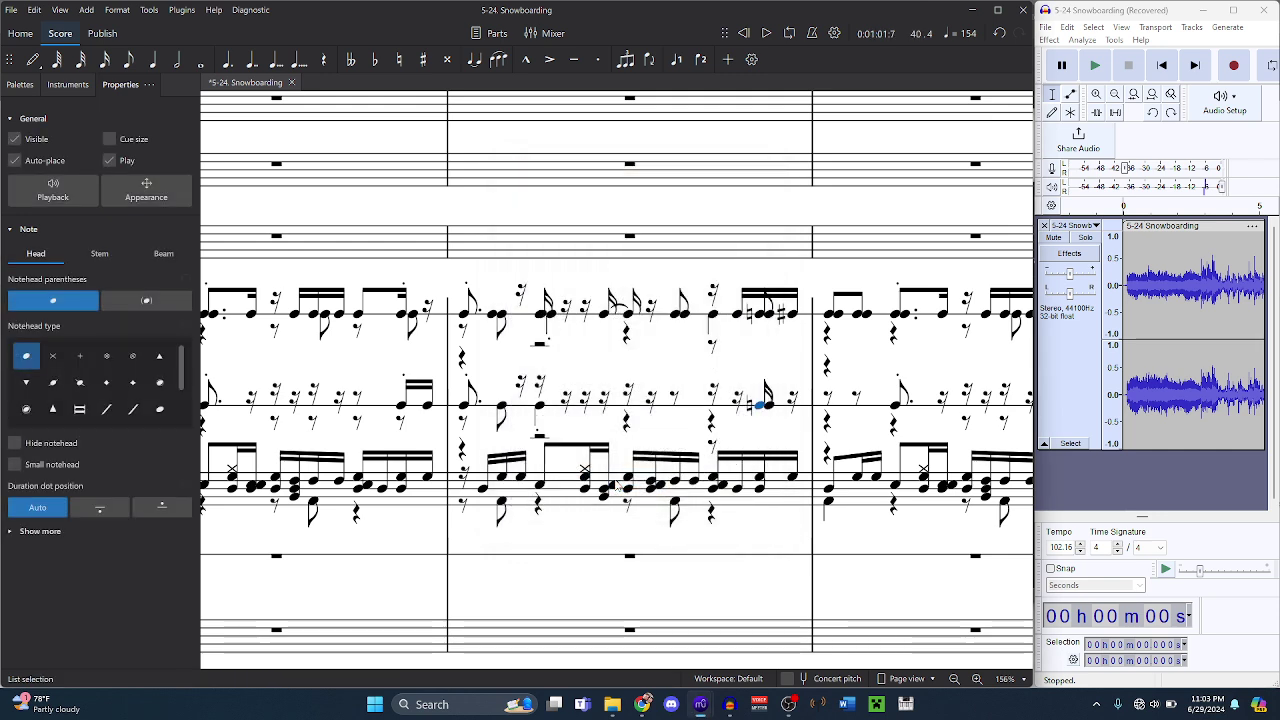
left_click(757, 351)
- Review the following Congas measures, and check the Timpani pitches note by note from beat 3.25 of measure 4 to beat 3.5 of measure 5 in snowboard.bms
scroll(737, 496, "right", 3)
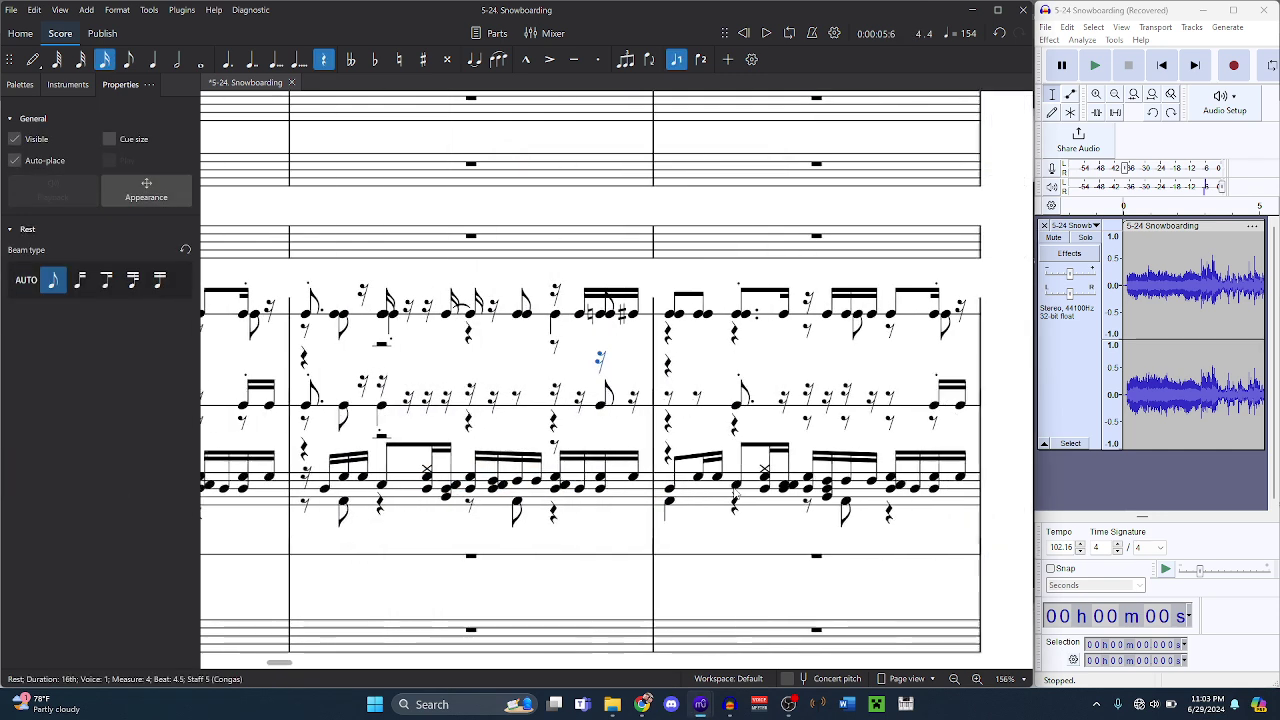
scroll(737, 493, "right", 4)
scroll(737, 493, "left", 3)
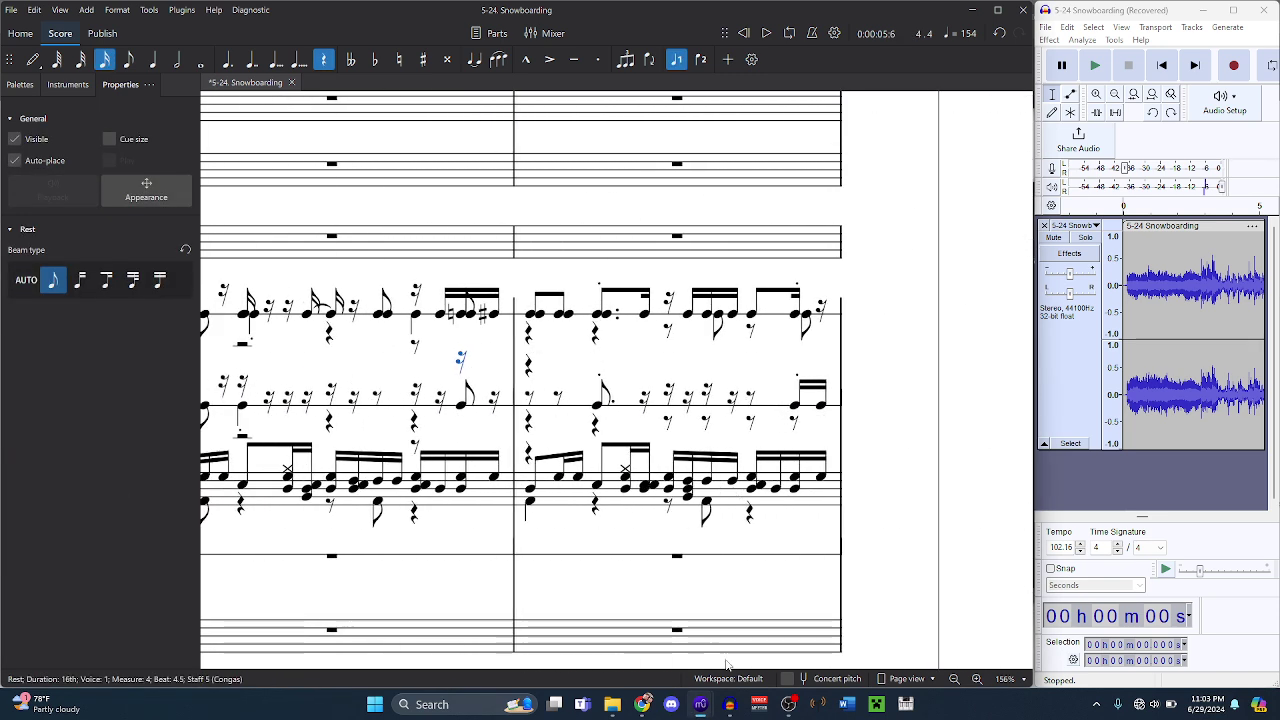
mouse_move(700, 716)
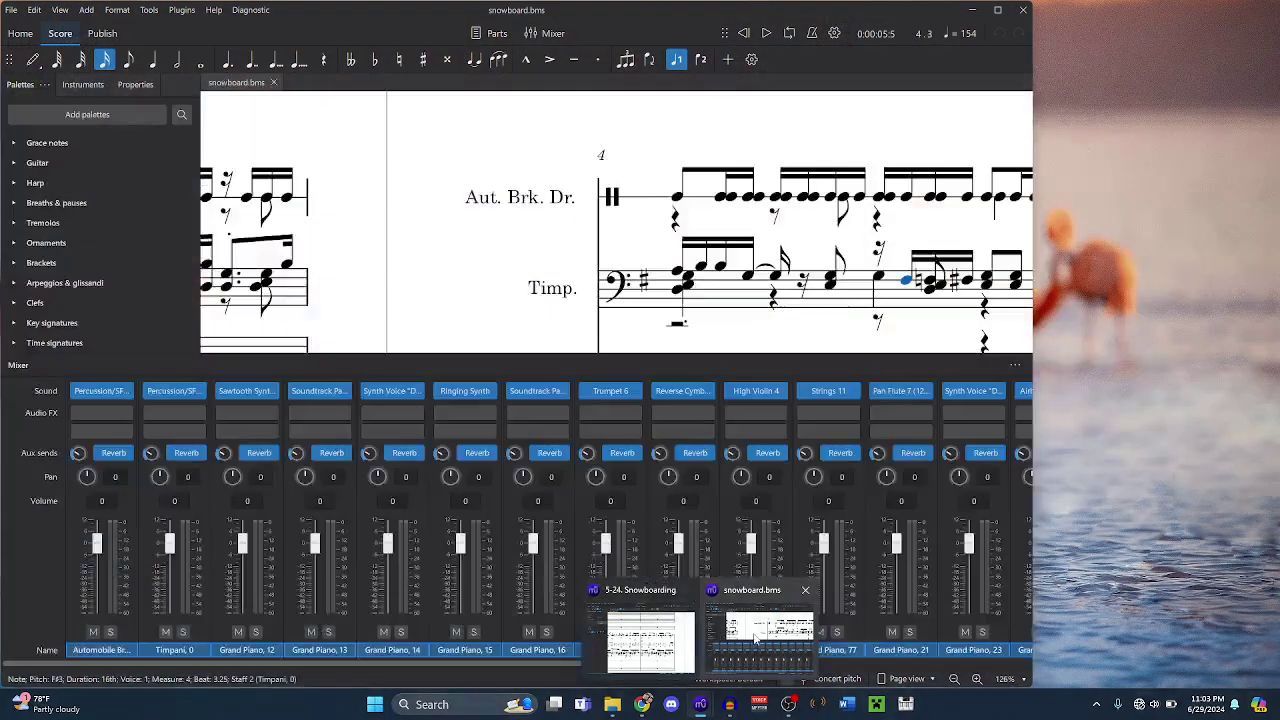
left_click(755, 640)
scroll(843, 289, "right", 3)
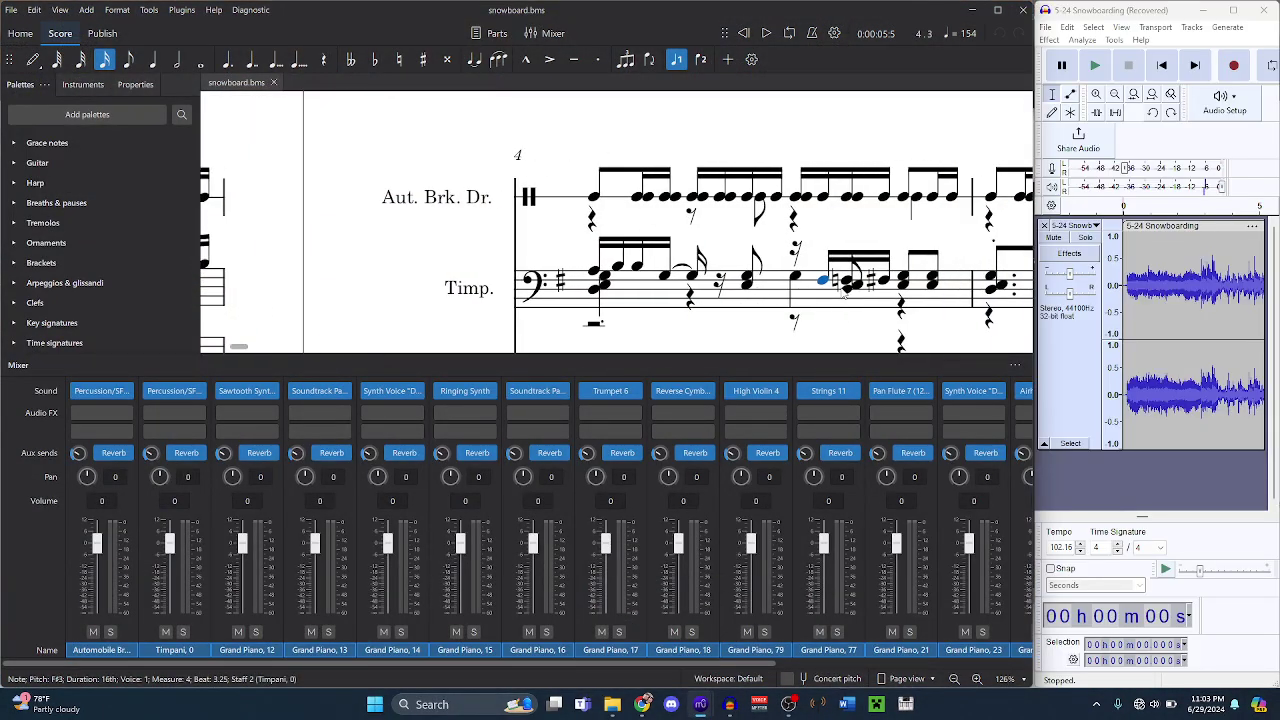
key("Right")
key("Right")
key("Right")
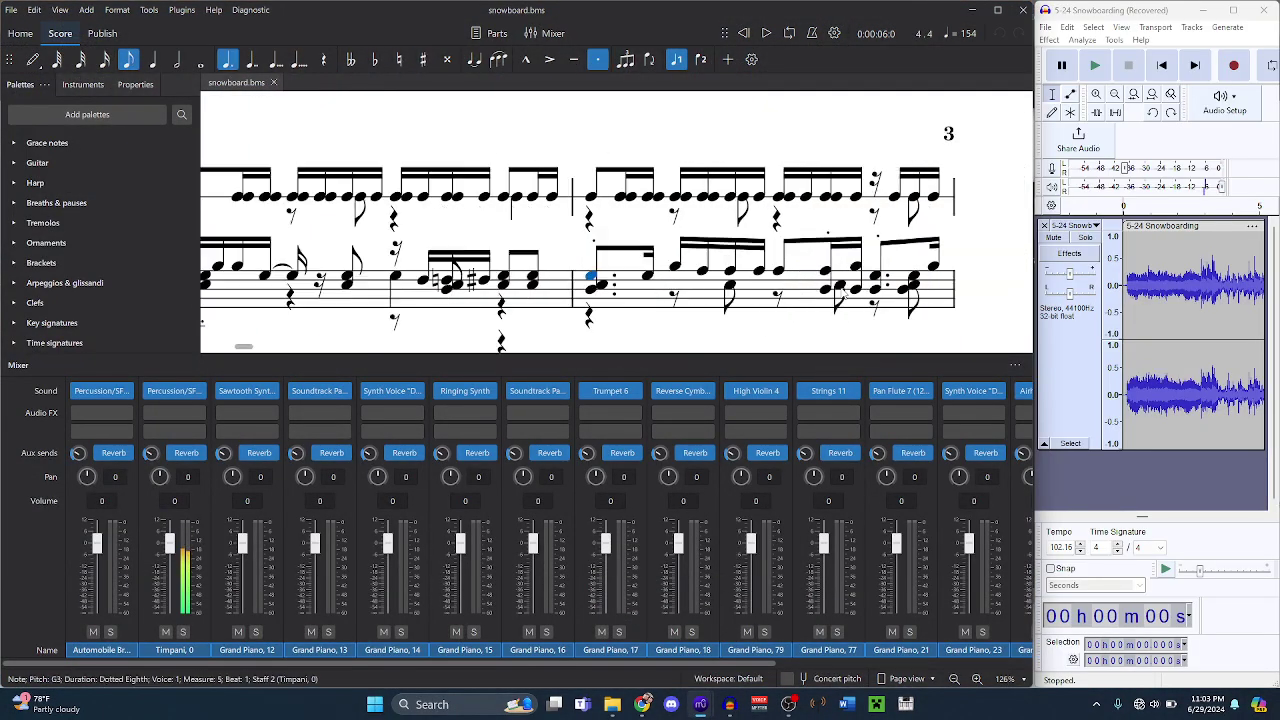
key("Right")
key("Right")
key("Right")
key("Right")
key("Right")
key("Right")
key("Right")
key("Right")
key("Right")
key("Right")
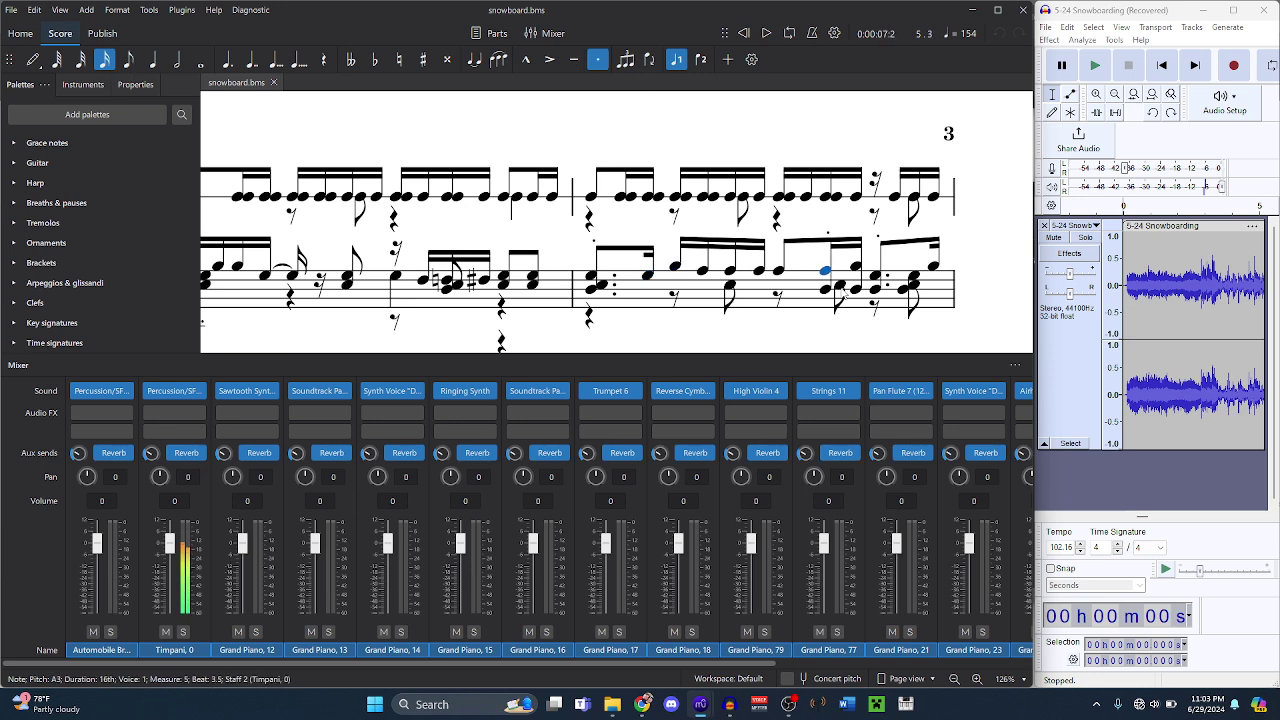
- Check the Timpani's upper-voice pitches from beat 3 to beat 3.75 of measure 5 in snowboard.bms
key("Left")
key("Left")
key("Left")
key("Left")
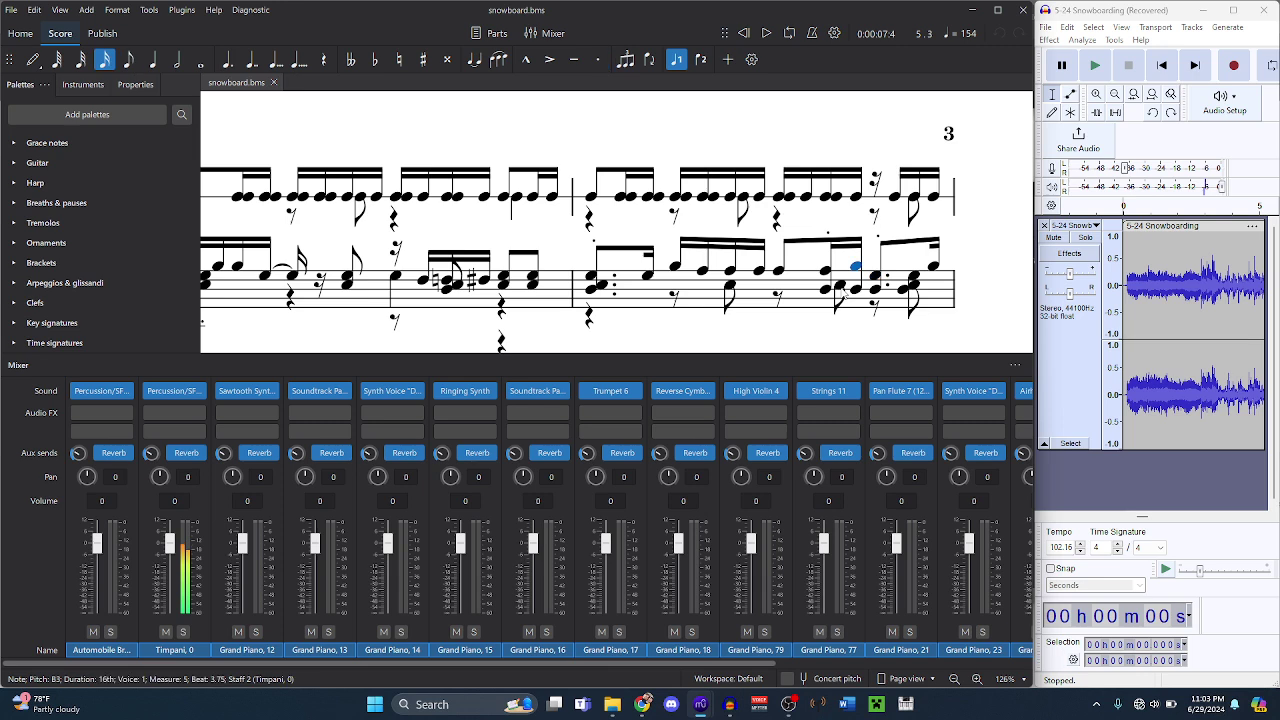
key("Left")
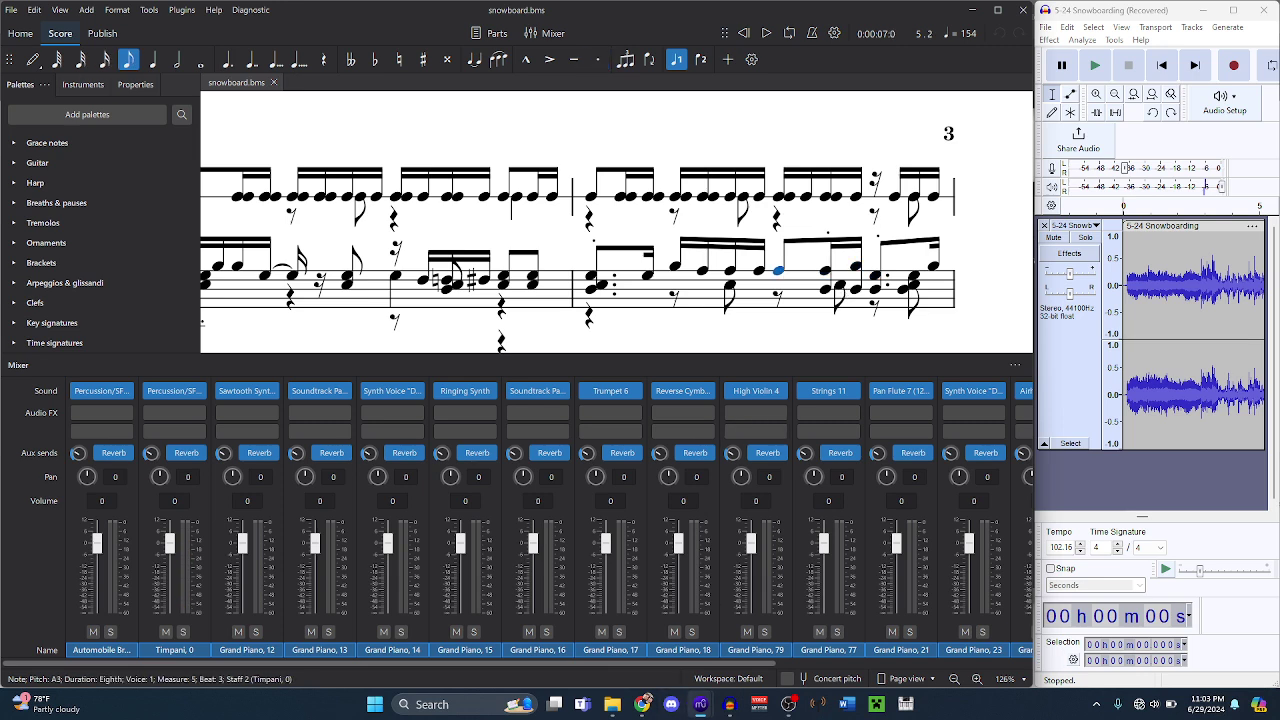
- Switch to the 5-24. Snowboarding score and add a Concert Toms instrument, finding it with the search term "tom"
mouse_move(700, 705)
mouse_move(760, 628)
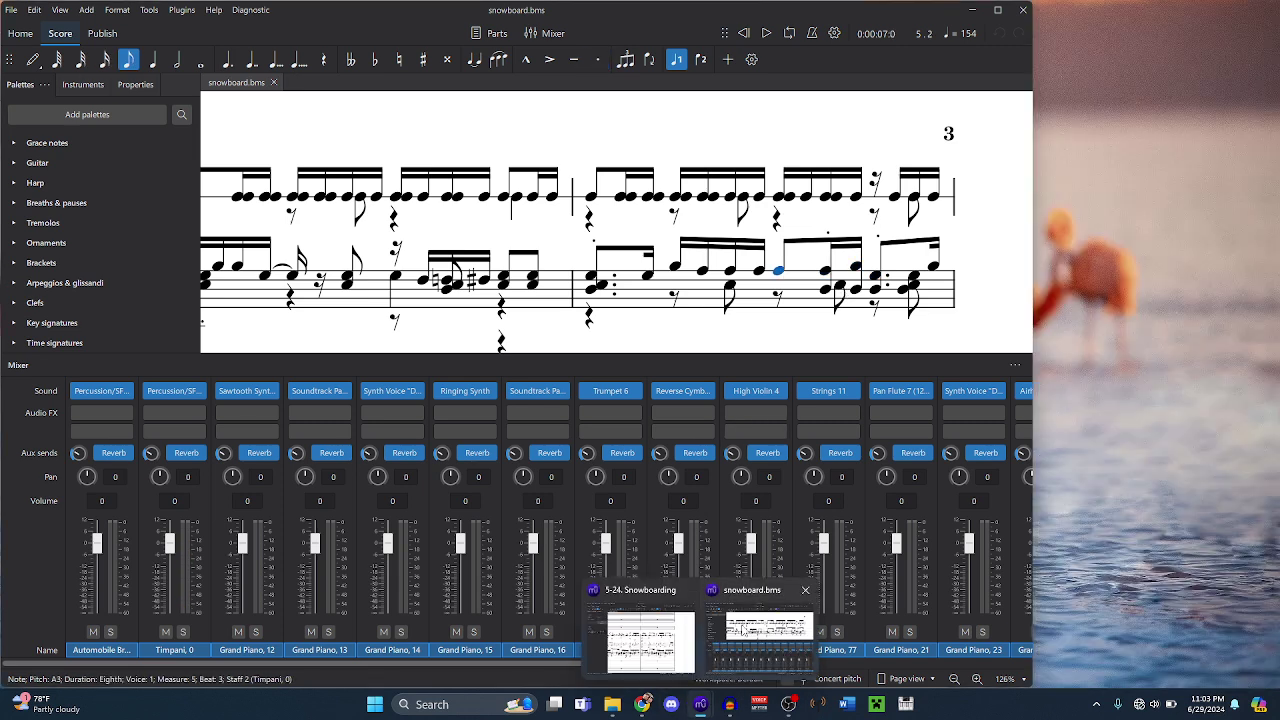
key("Left")
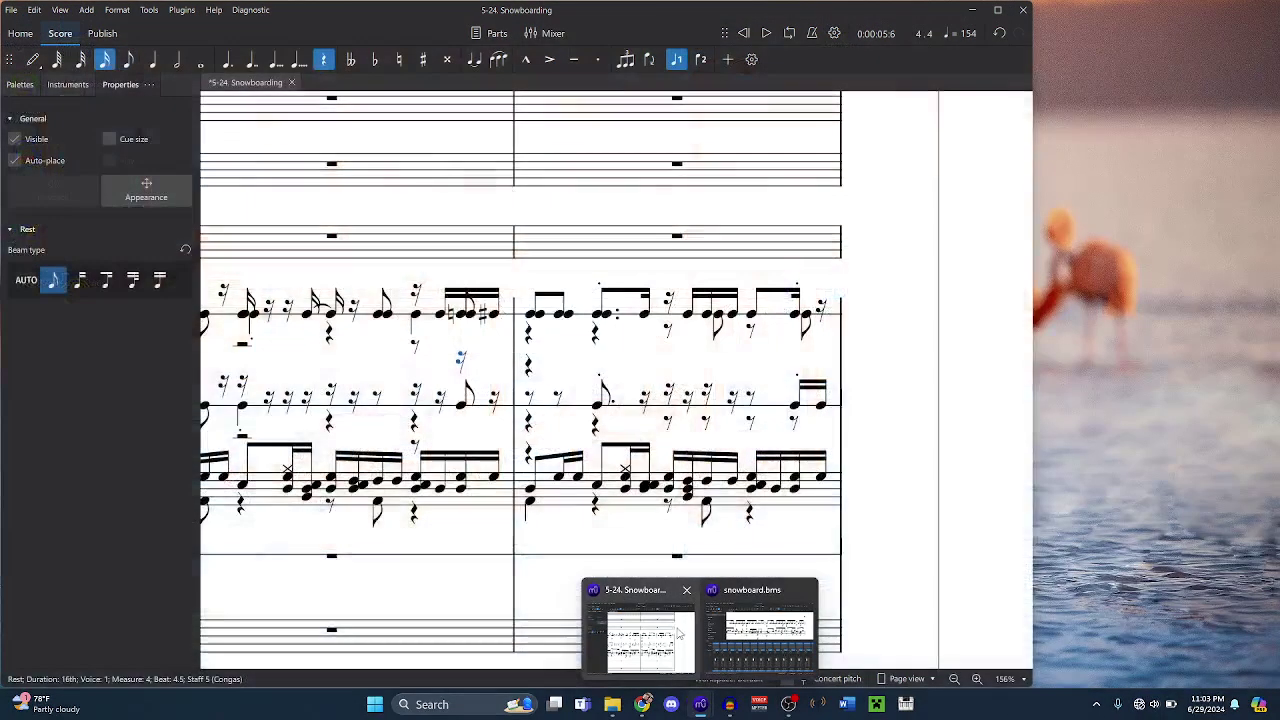
left_click(677, 632)
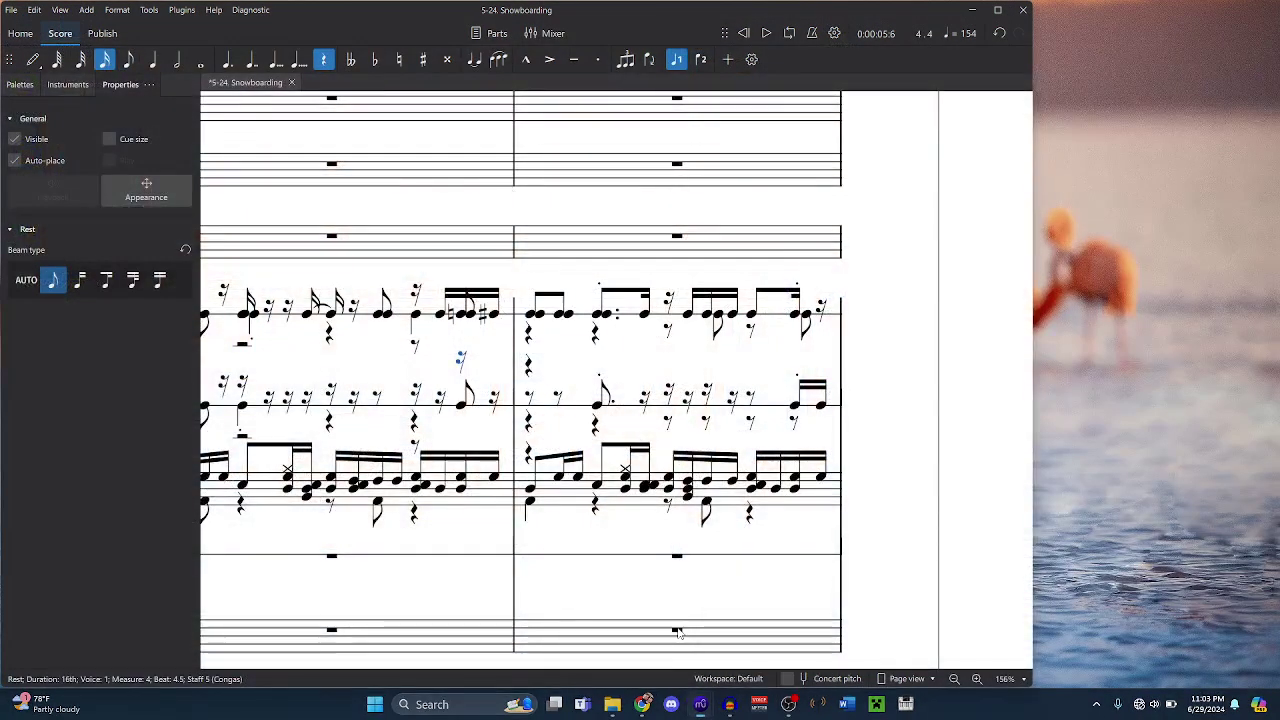
key("i")
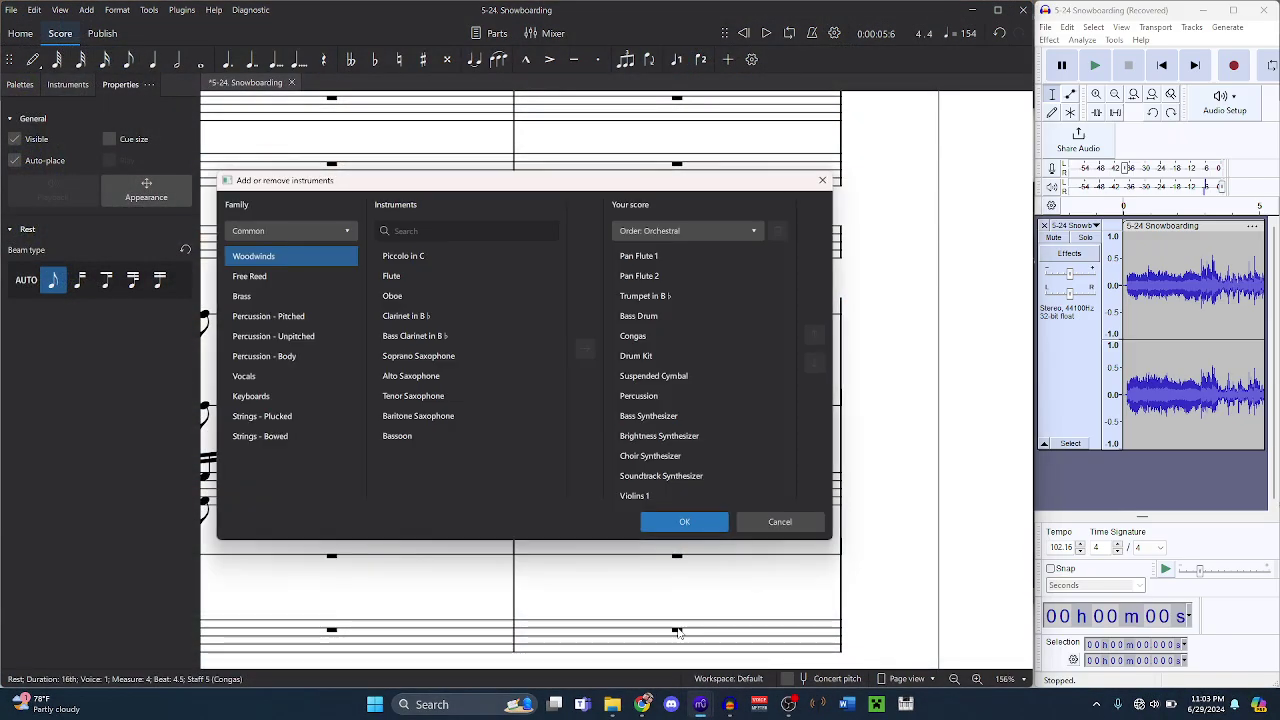
left_click(429, 230)
type("tom")
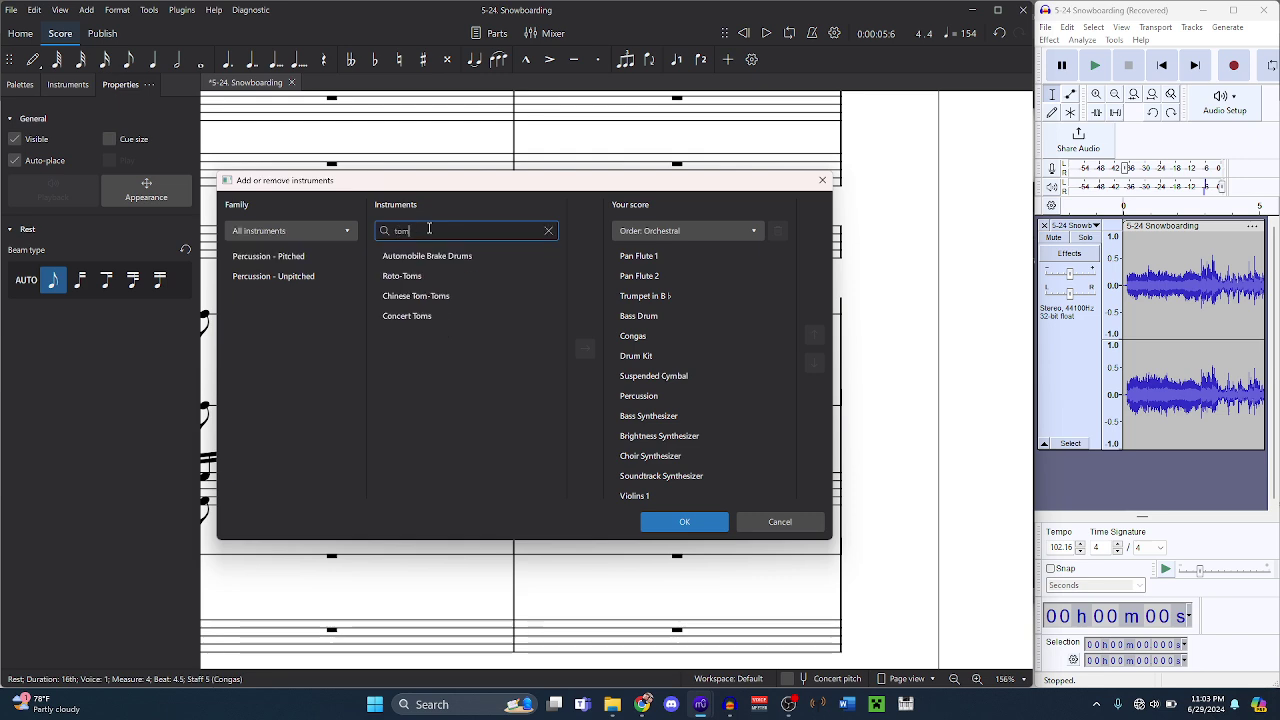
left_click(437, 320)
left_click(585, 348)
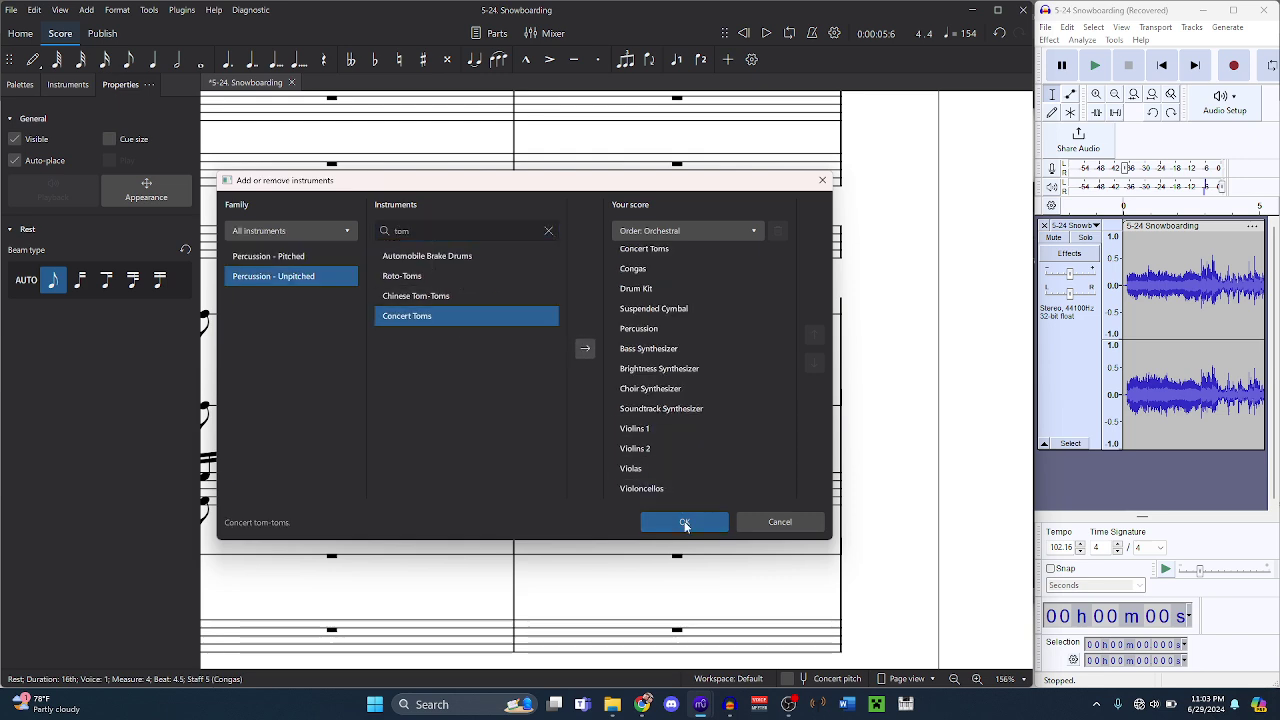
left_click(680, 522)
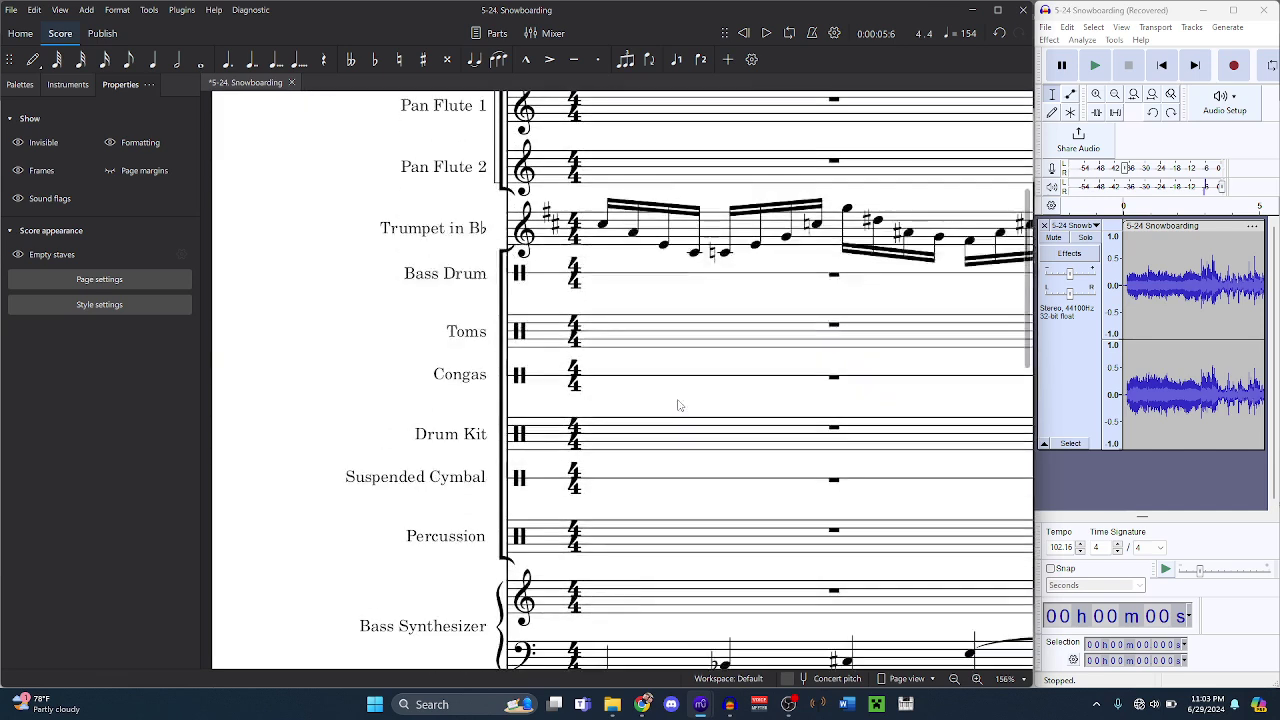
- Copy the entire Bass Drum part from measure 1 to the end of the score into the Toms staff
left_click(808, 275)
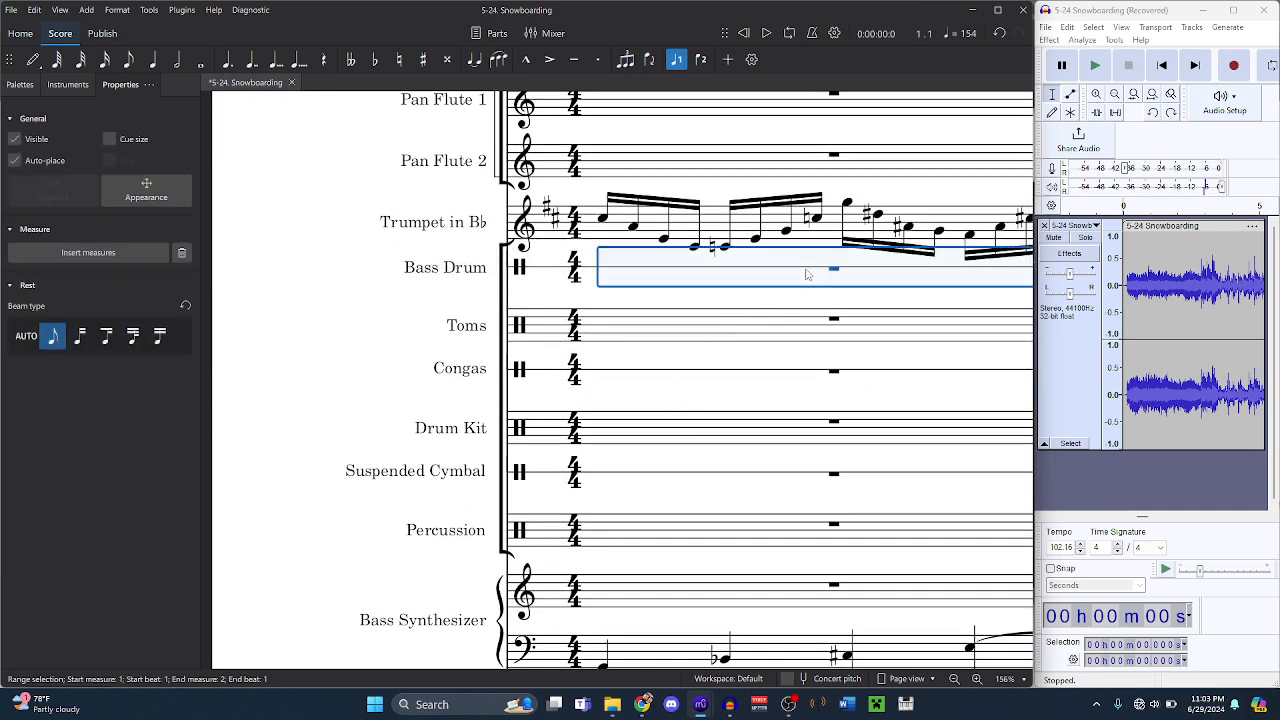
key("ctrl+shift+End")
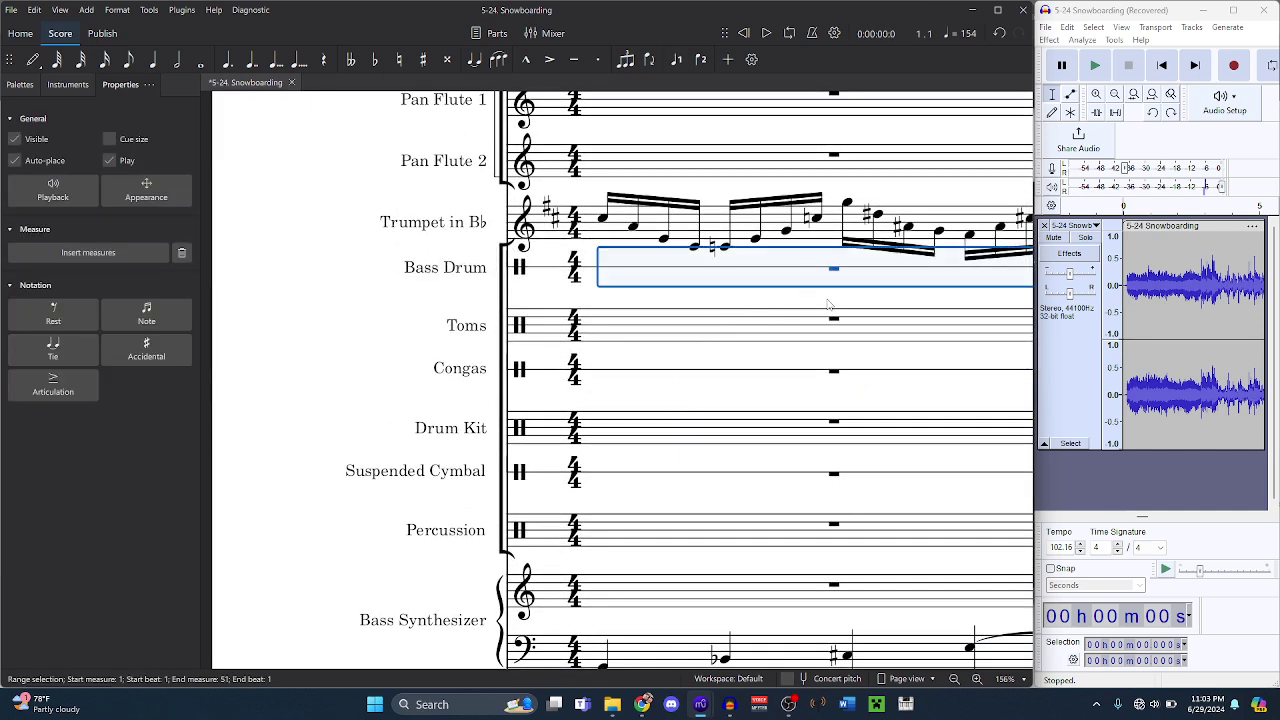
left_click(834, 320)
key("ctrl+shift+End")
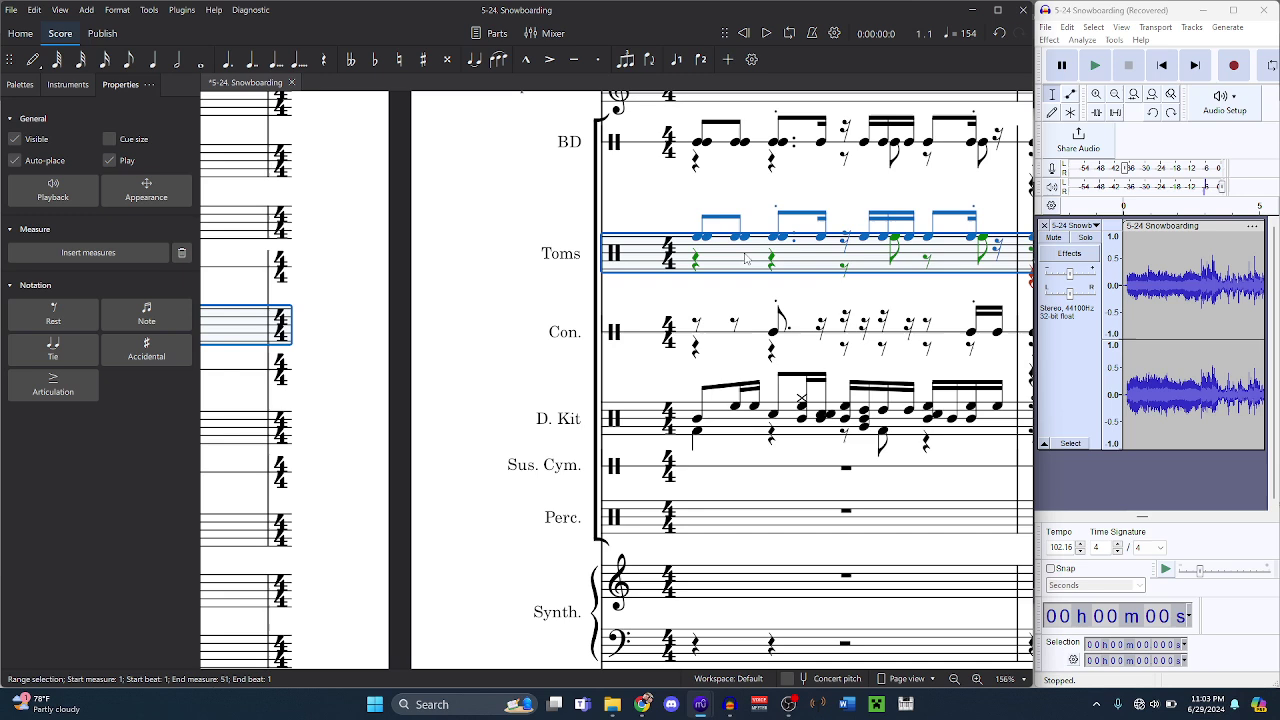
- Delete every E3 note from the Toms staff by selecting notes of the same pitch and staff
left_click(698, 238)
right_click(698, 238)
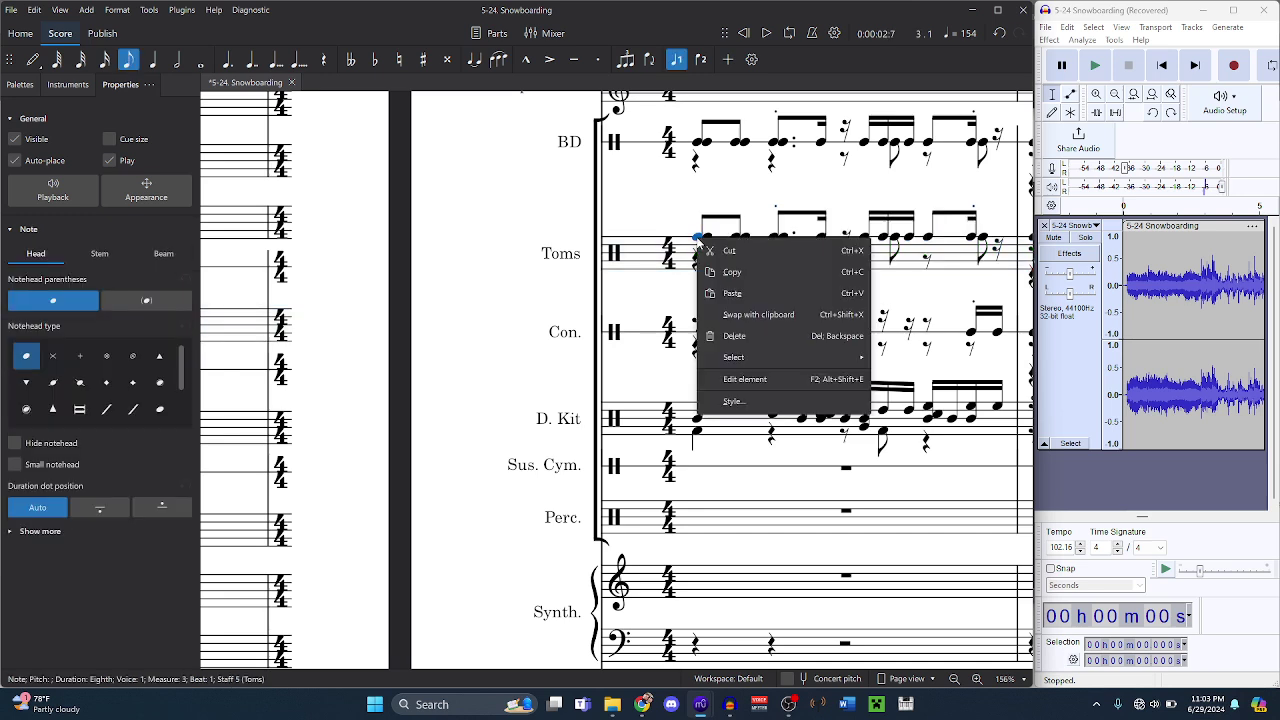
mouse_move(755, 360)
left_click(900, 400)
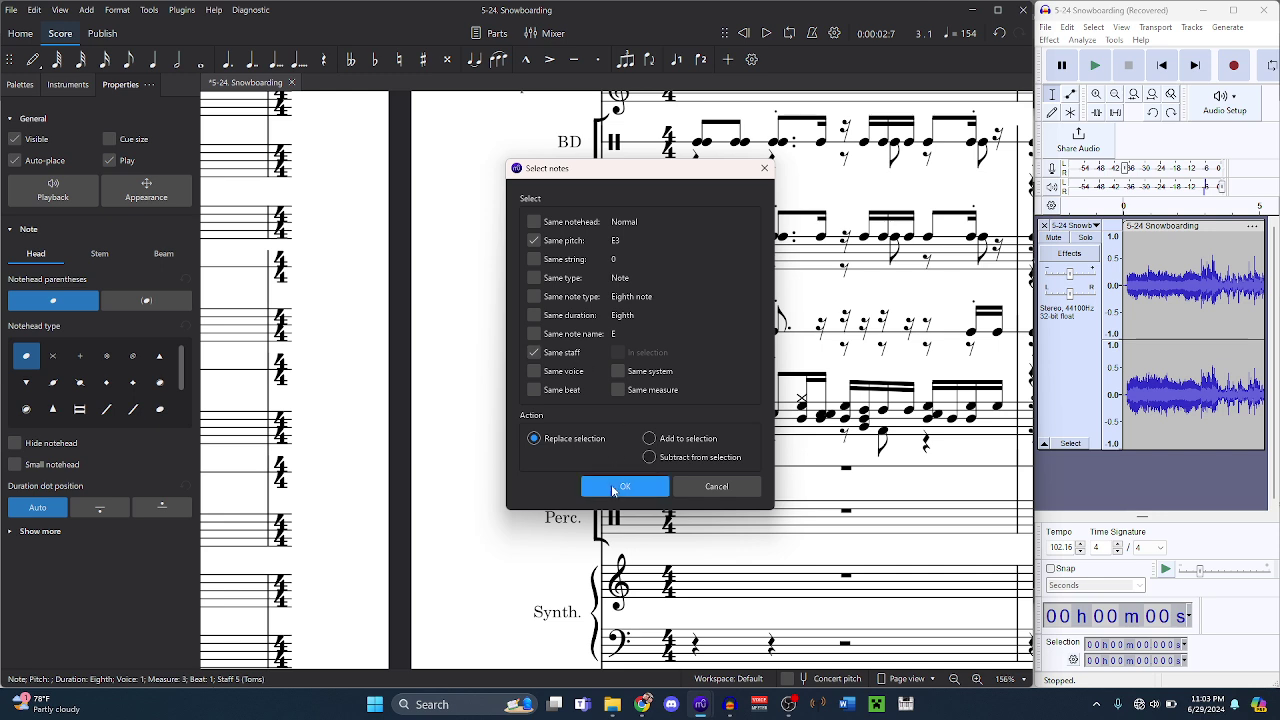
left_click(614, 487)
key("Left")
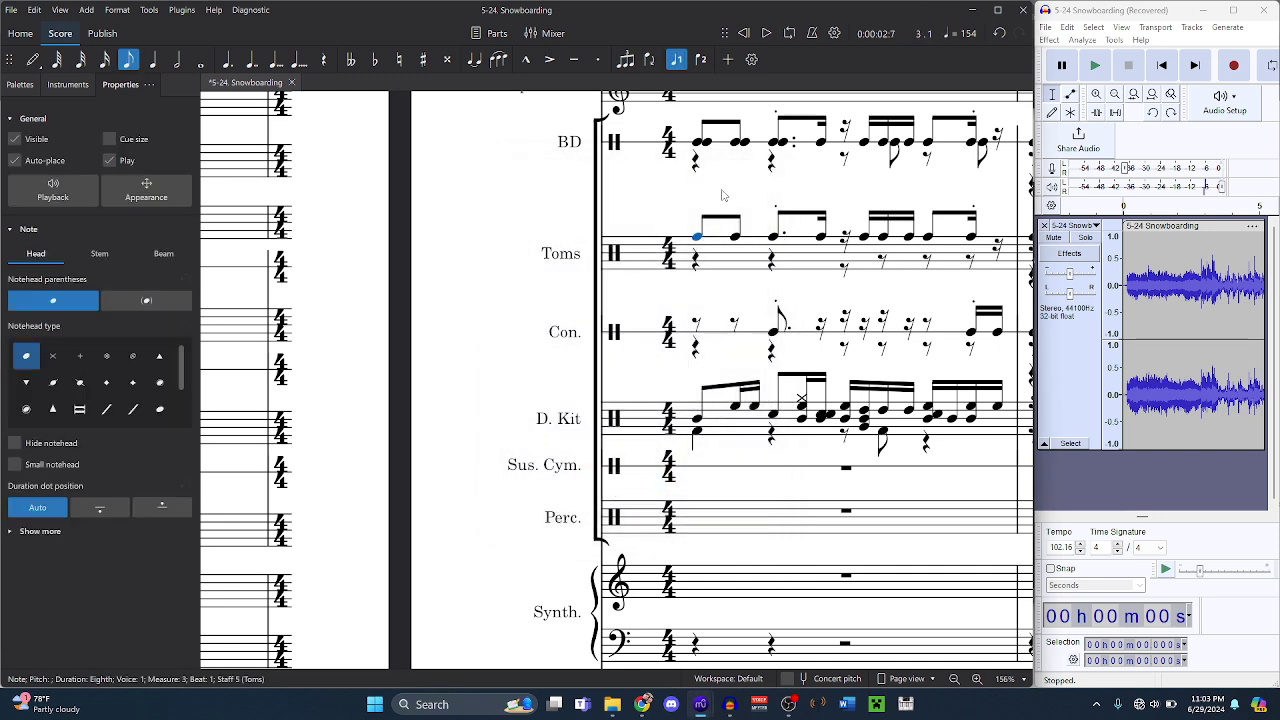
- Play back the score from Toms measure 3, and check the Timpani's upper pitch on beat 4.5 of measure 2 in snowboard.bms
key("ctrl+shift+Right")
key("space")
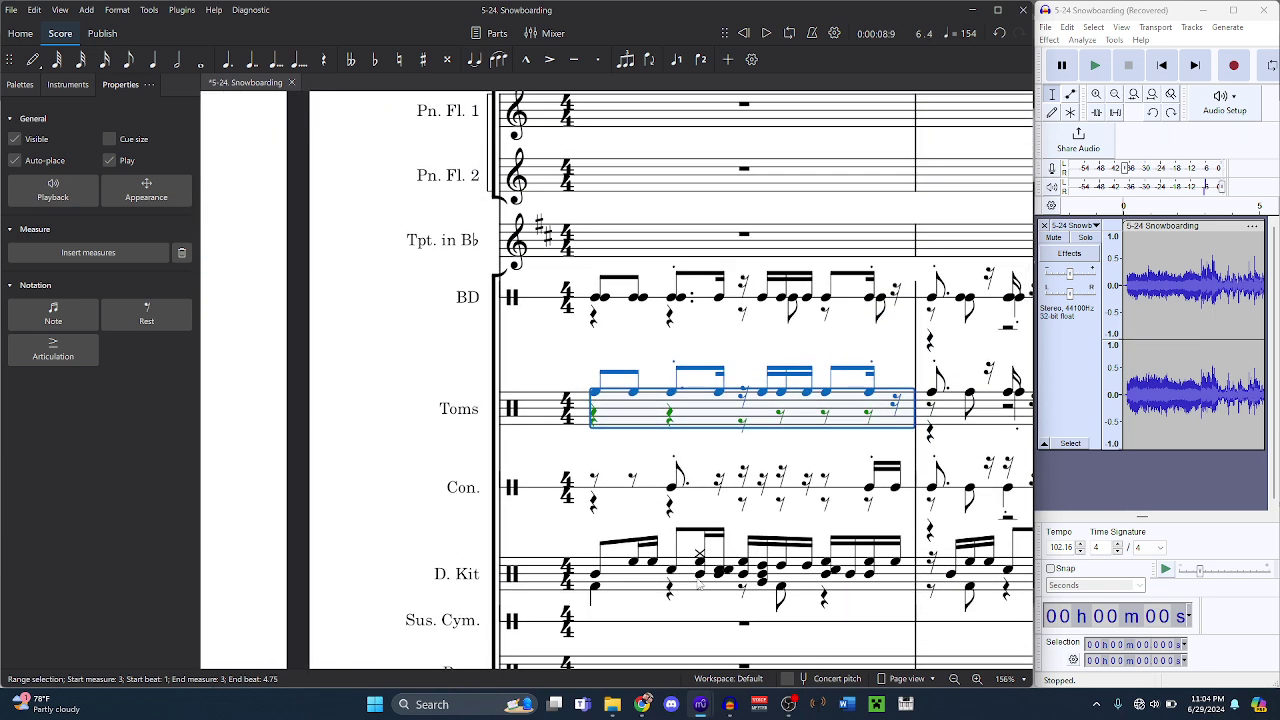
mouse_move(700, 704)
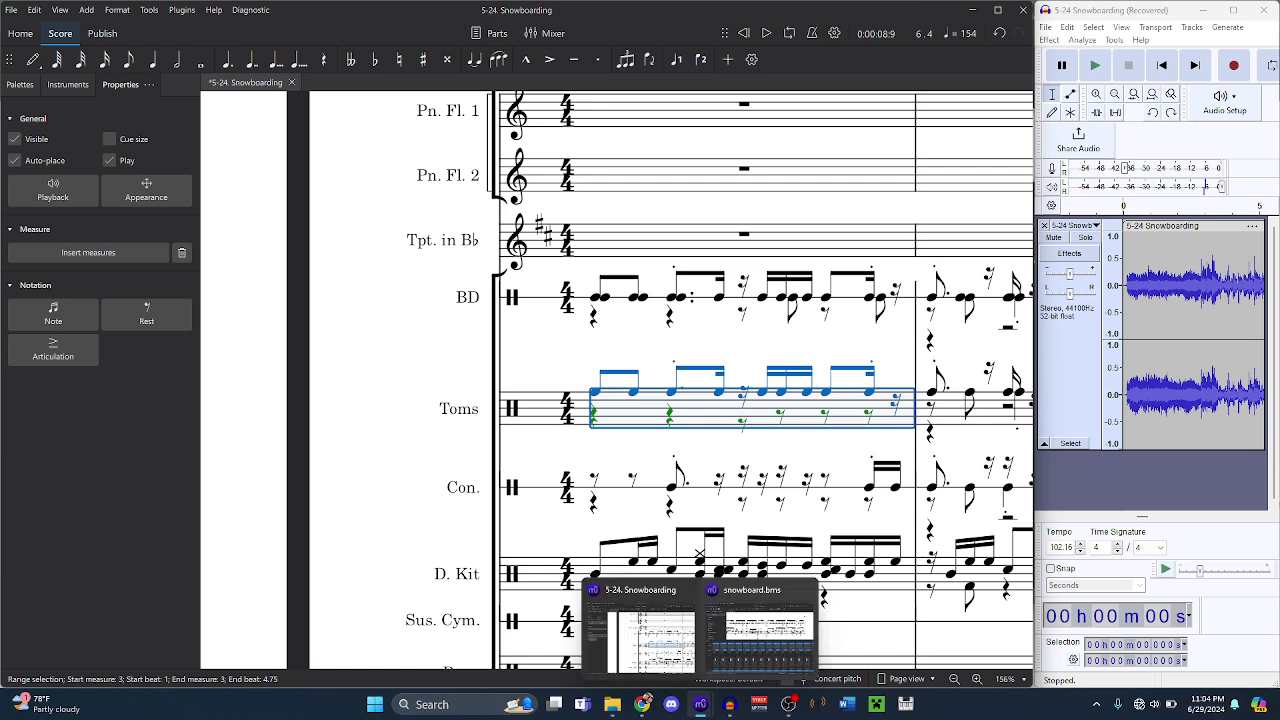
left_click(722, 645)
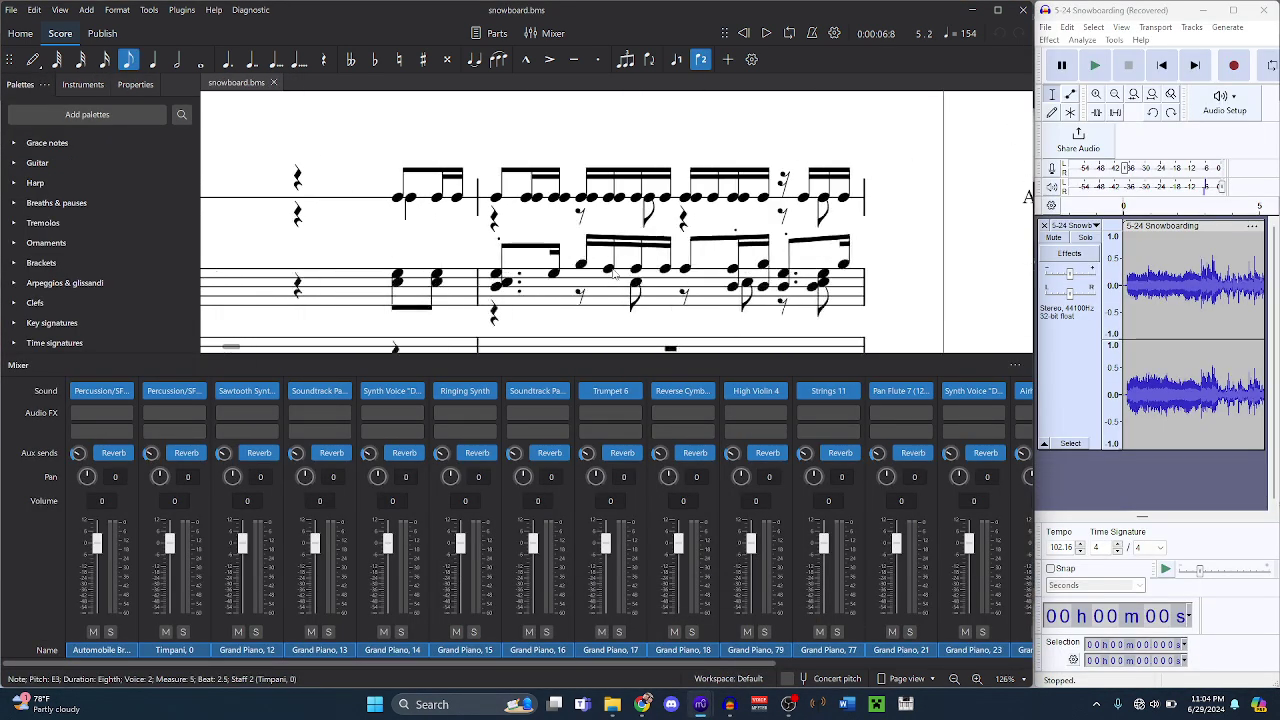
left_click(536, 277)
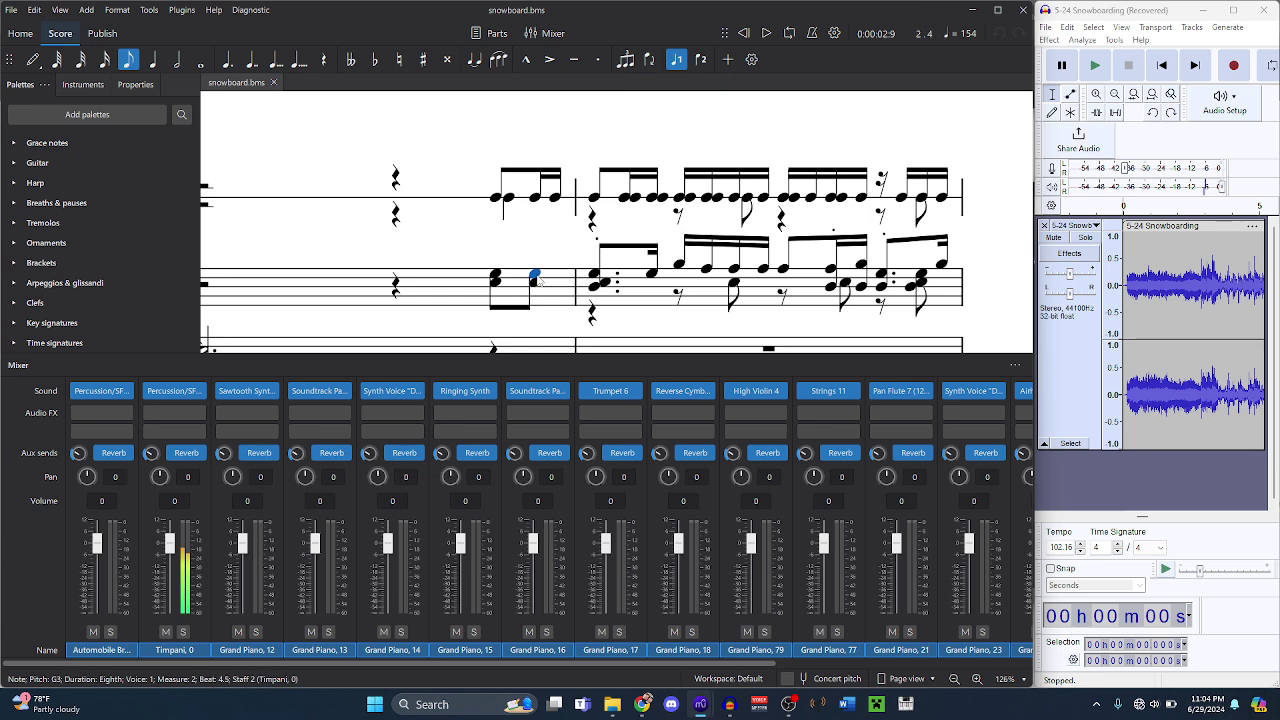
- Return to the 5-24. Snowboarding score and delete every G3 note from the Bass Drum staff, selecting by same pitch and staff
mouse_move(700, 704)
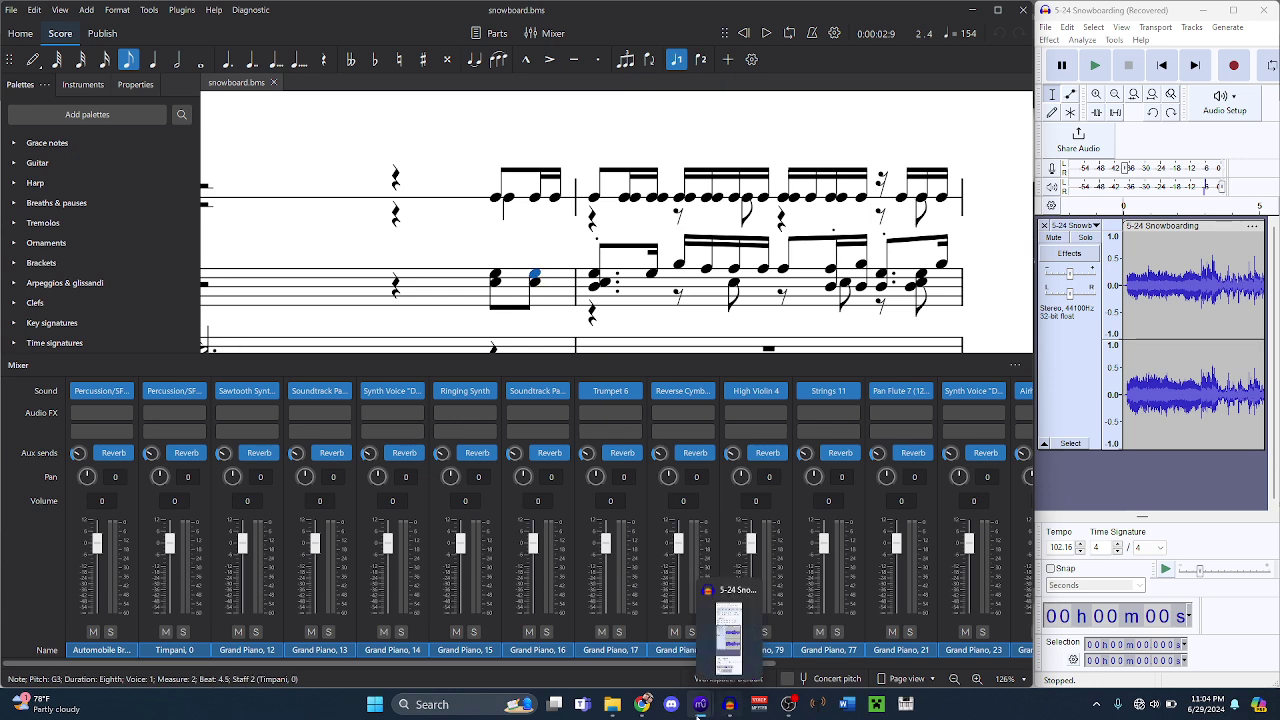
left_click(662, 636)
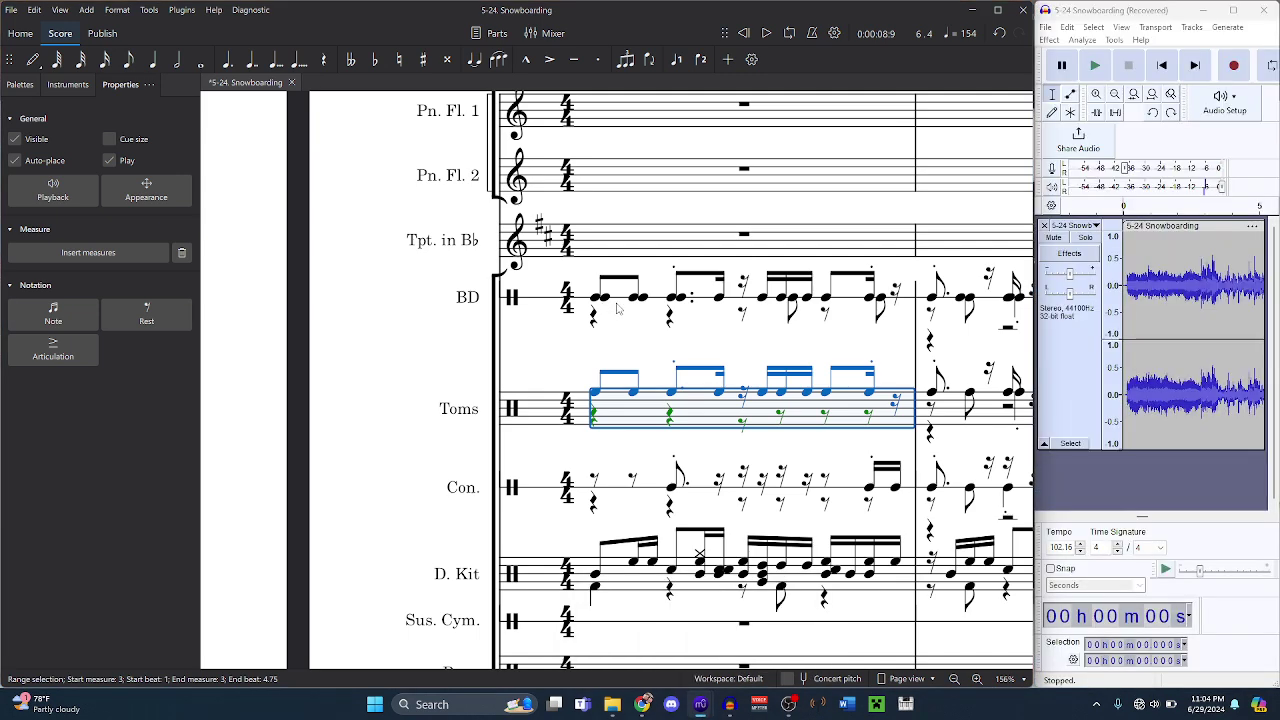
left_click(641, 298)
right_click(641, 298)
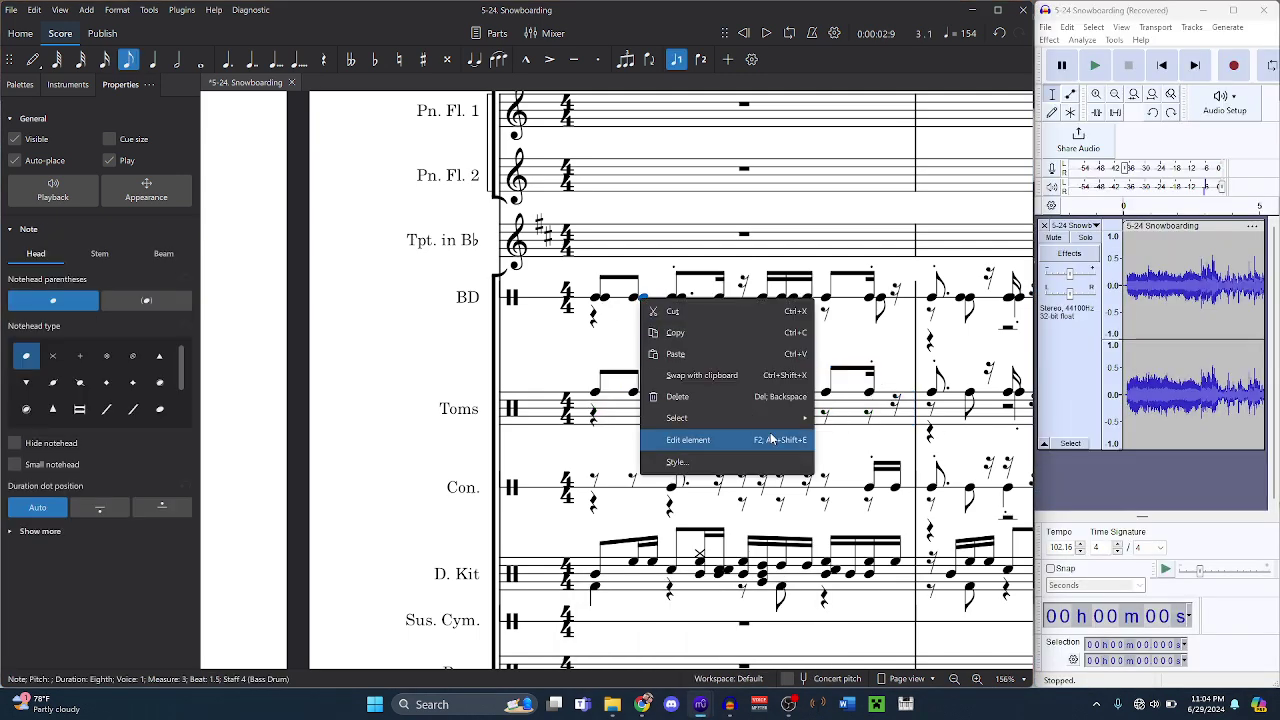
mouse_move(700, 417)
left_click(854, 462)
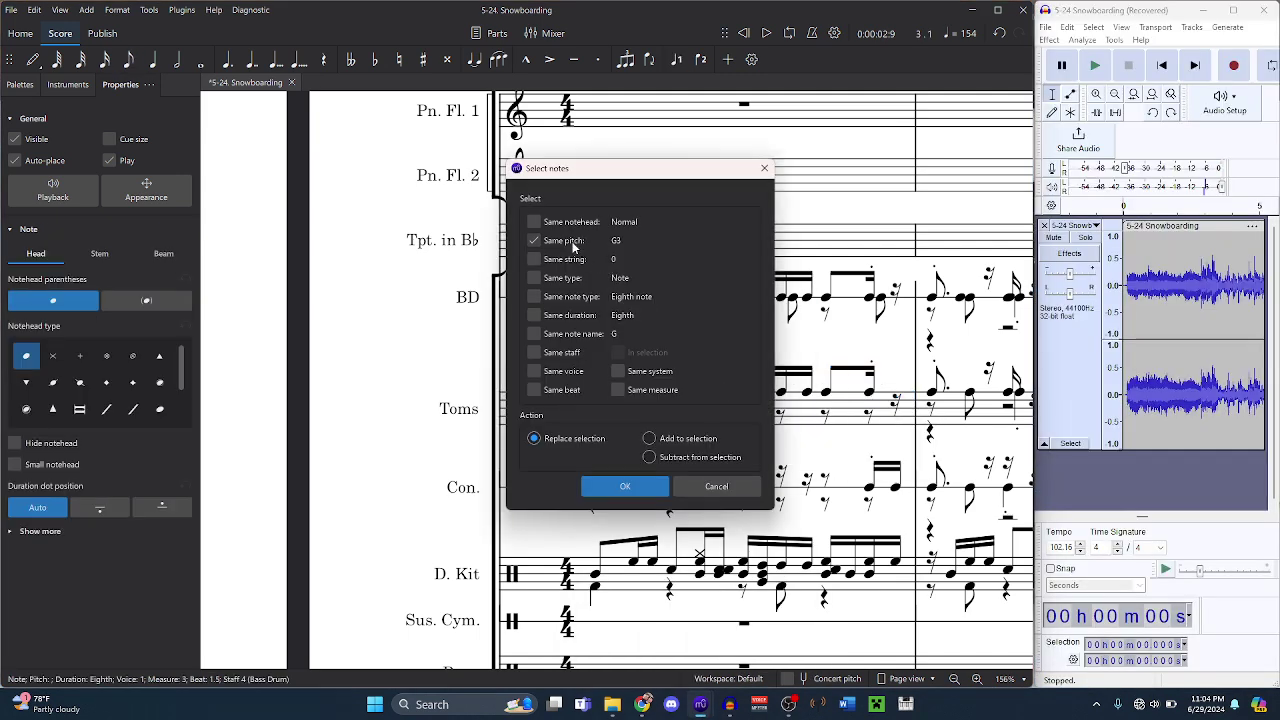
left_click(558, 361)
left_click(627, 485)
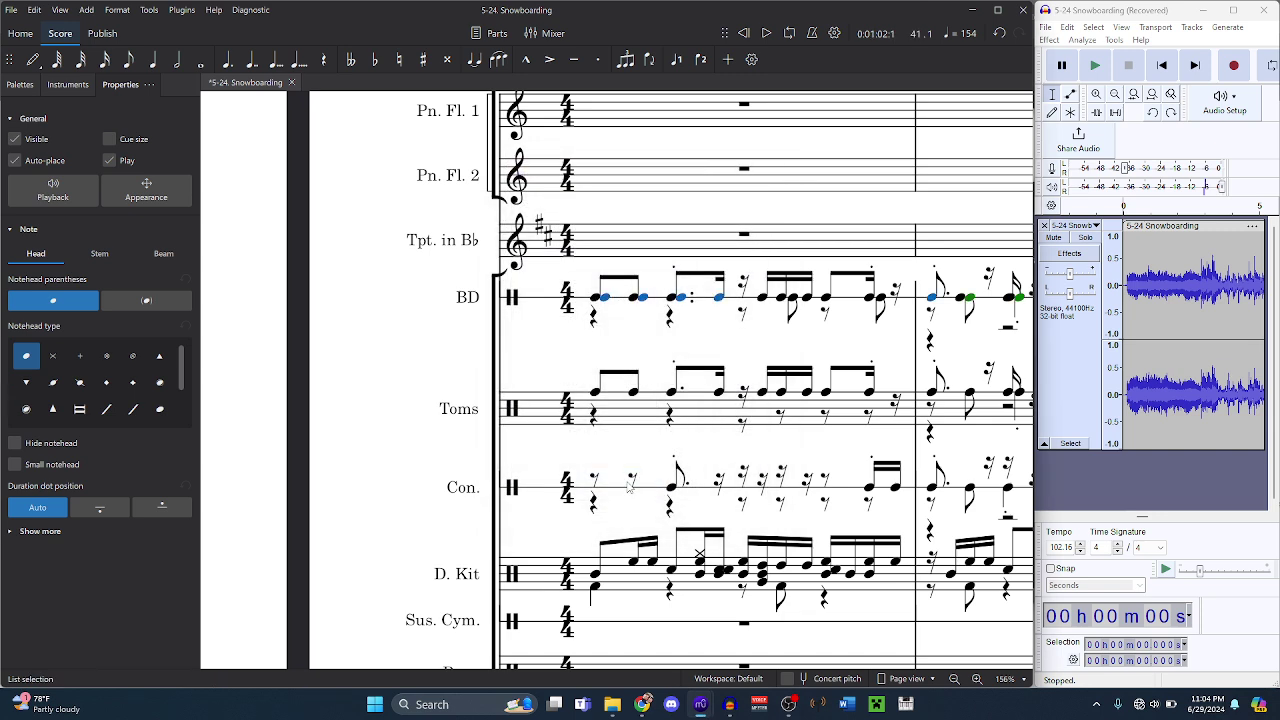
key("Delete")
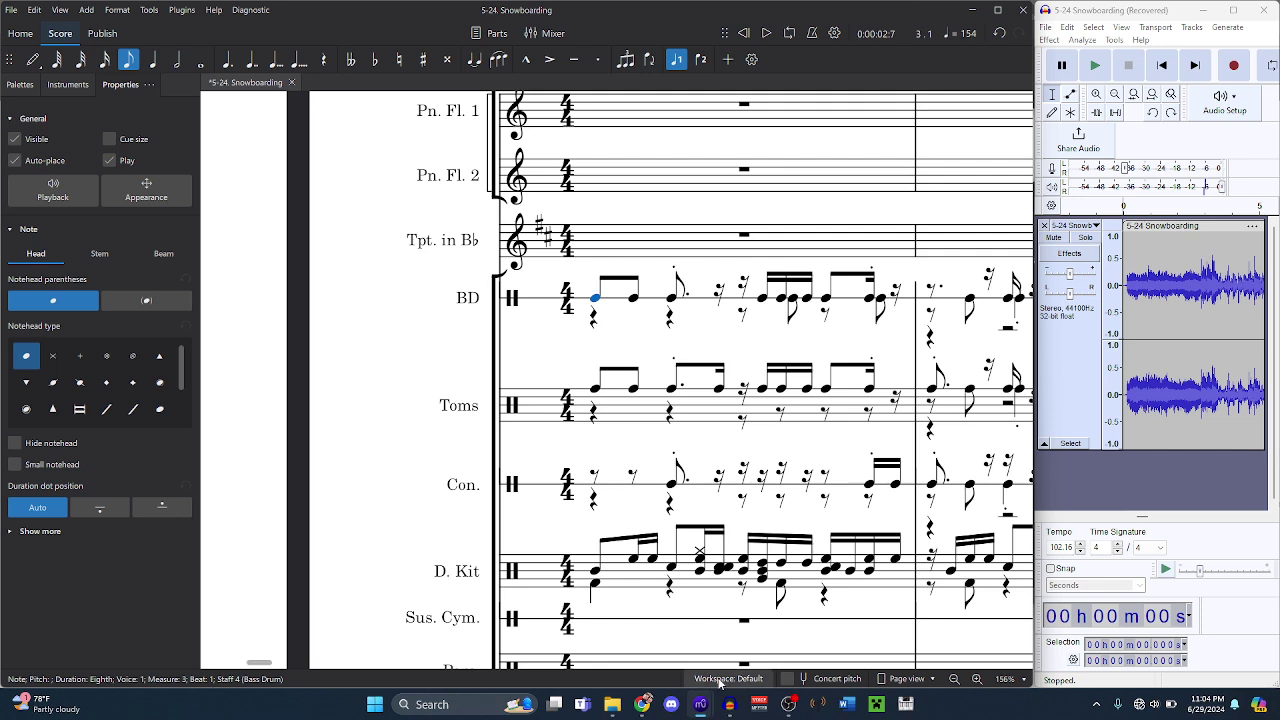
- Check the Timpani pitches on beat 1 and beat 2.25 of measure 3 in snowboard.bms
mouse_move(704, 708)
left_click(728, 645)
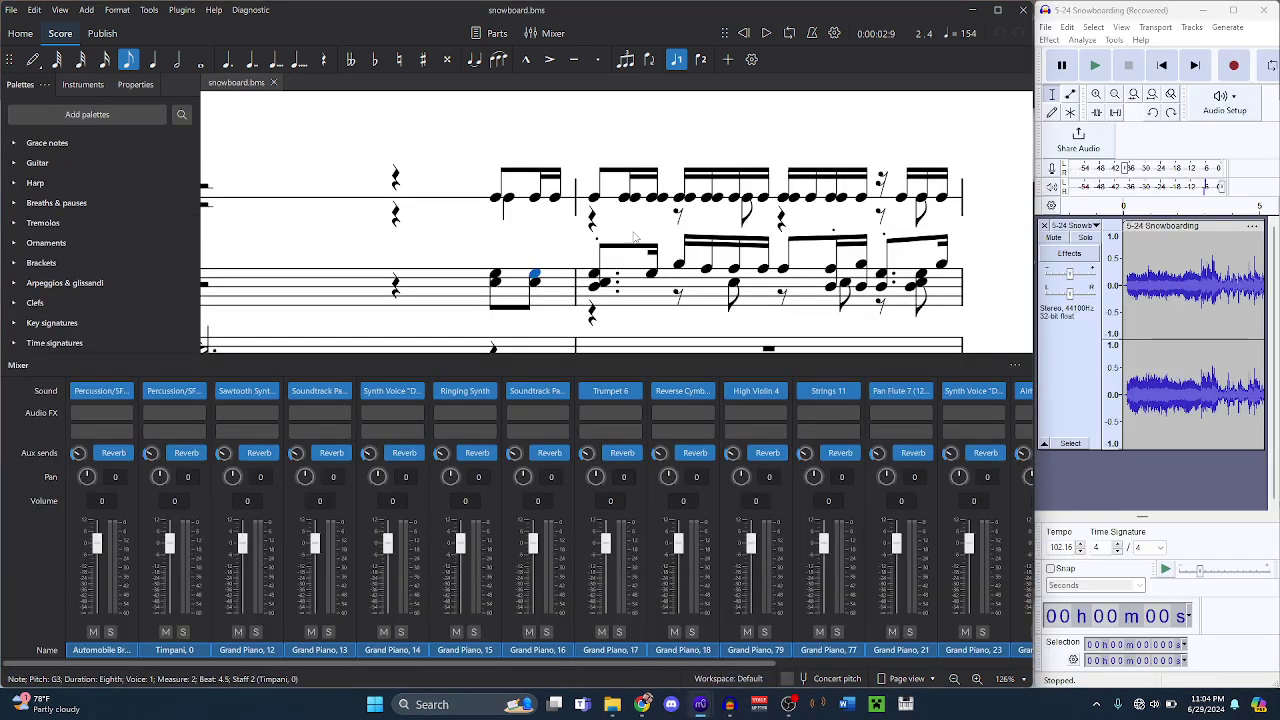
left_click(600, 281)
left_click(706, 268)
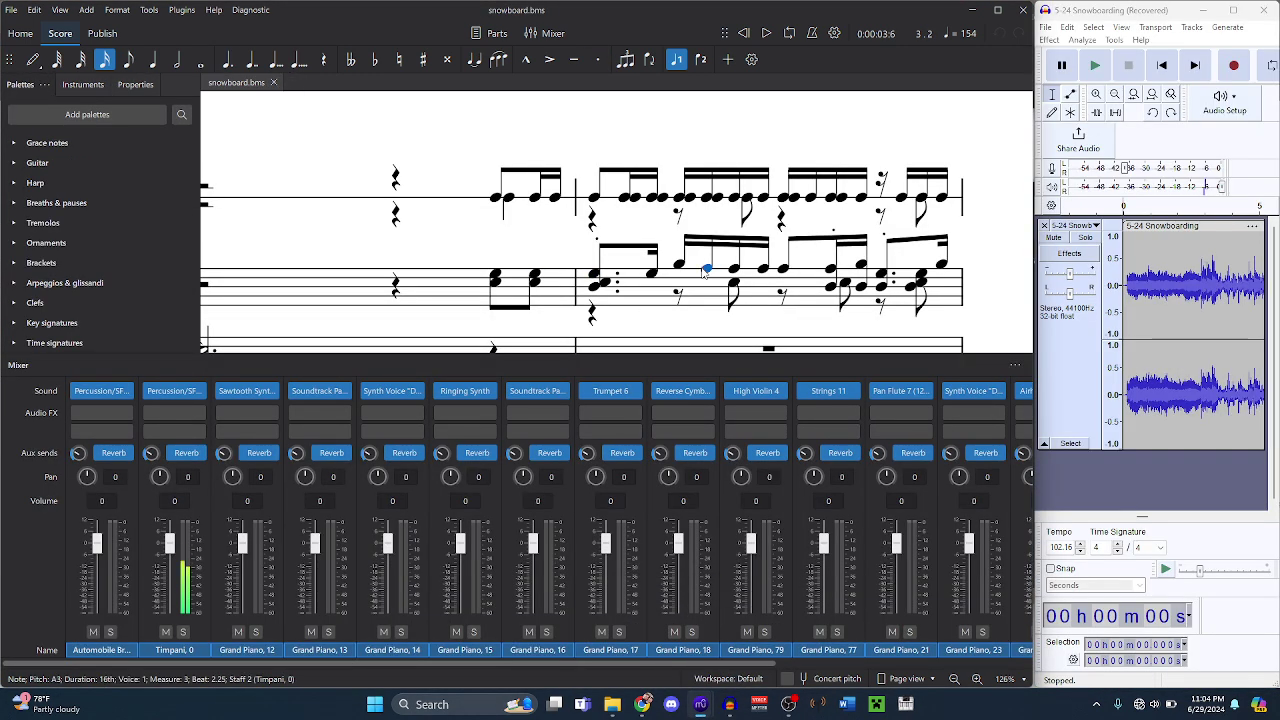
- Return to the 5-24. Snowboarding score and delete every A3 note from the Bass Drum staff, selecting by same pitch and staff
mouse_move(700, 704)
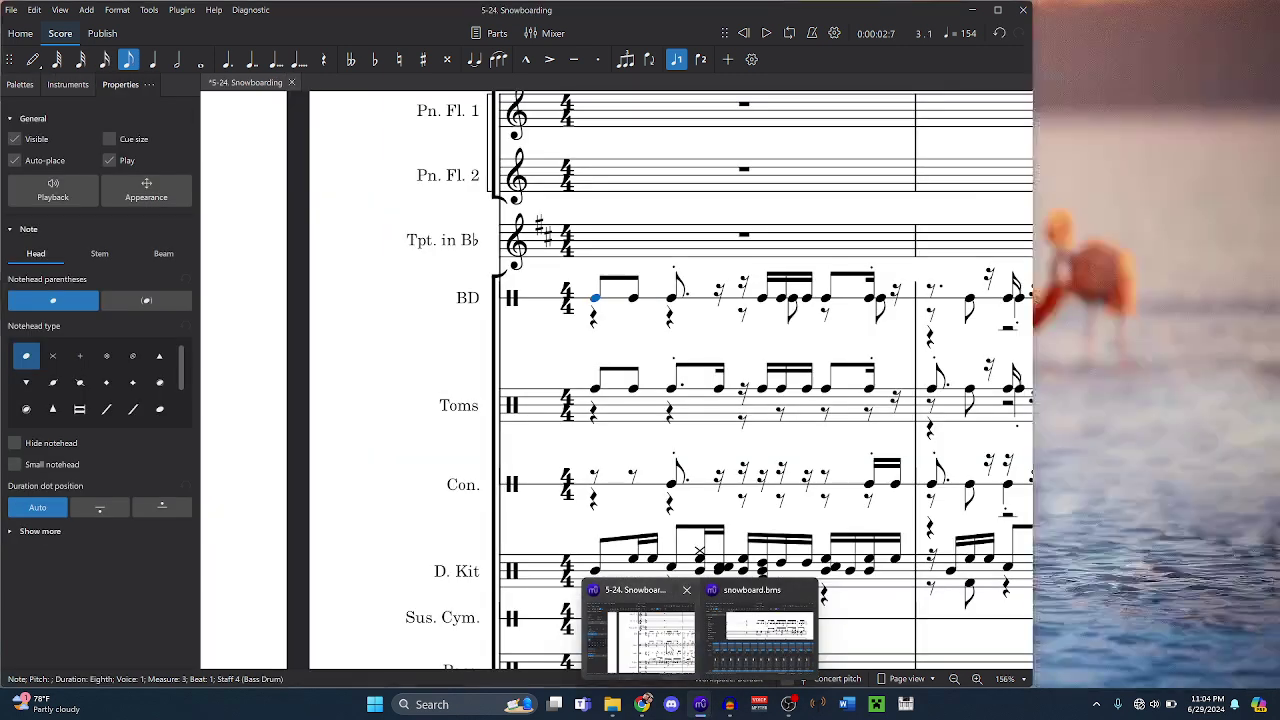
left_click(590, 650)
right_click(762, 298)
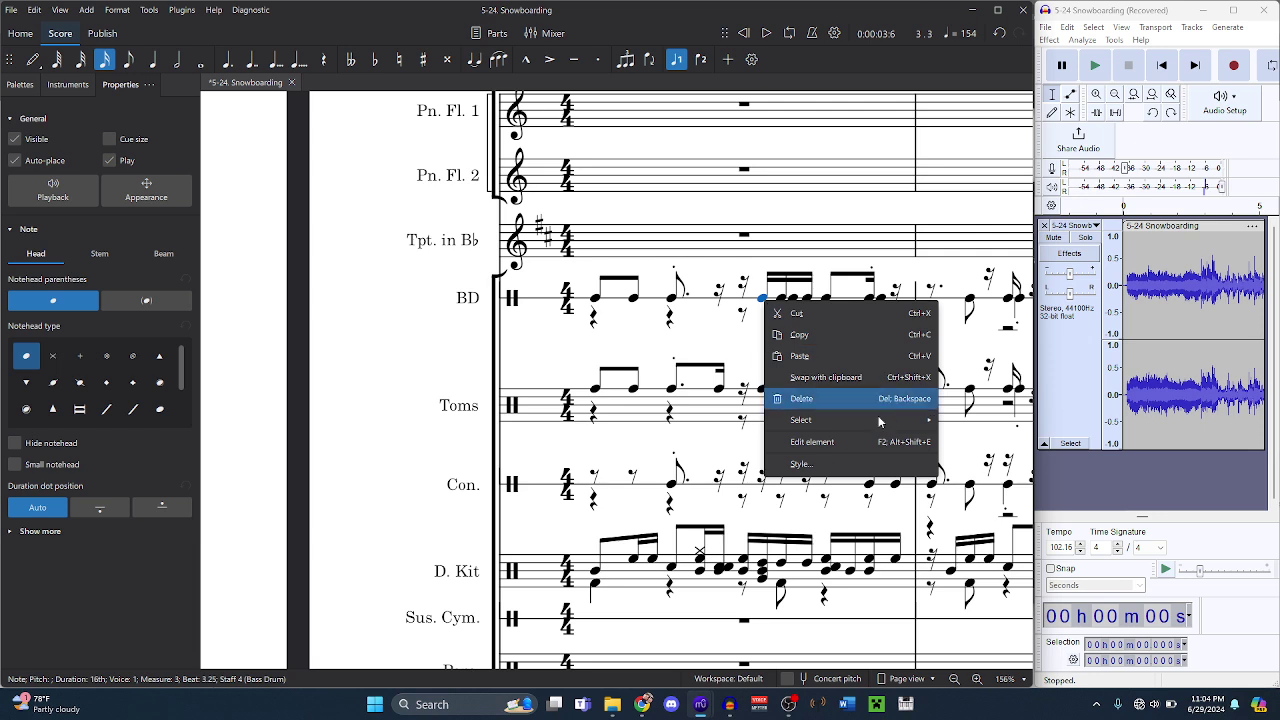
mouse_move(880, 412)
left_click(978, 470)
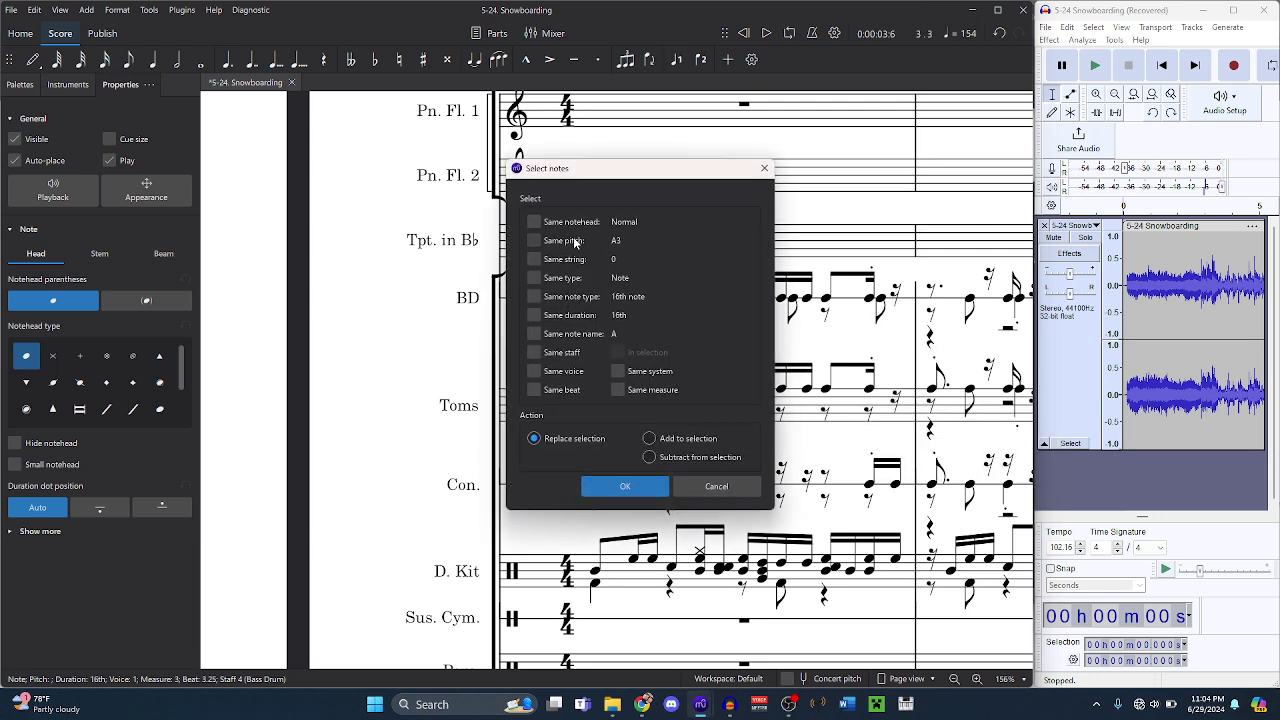
left_click(572, 354)
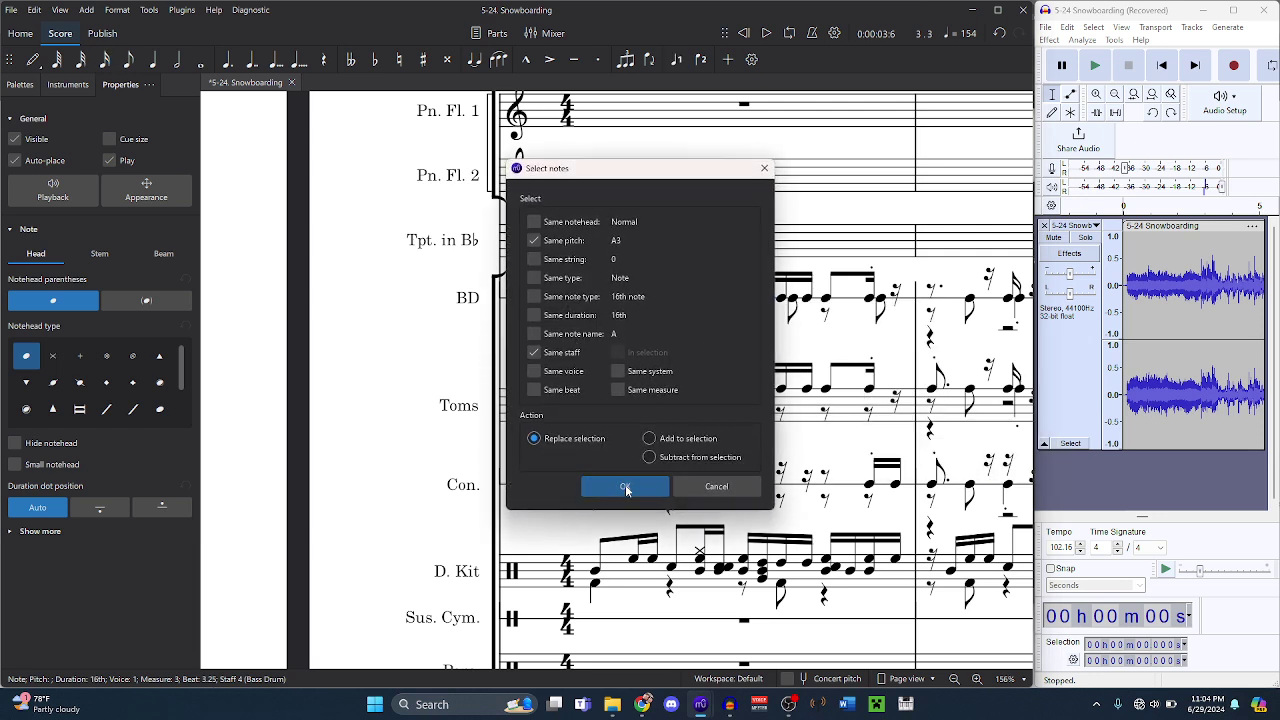
left_click(624, 486)
key("Delete")
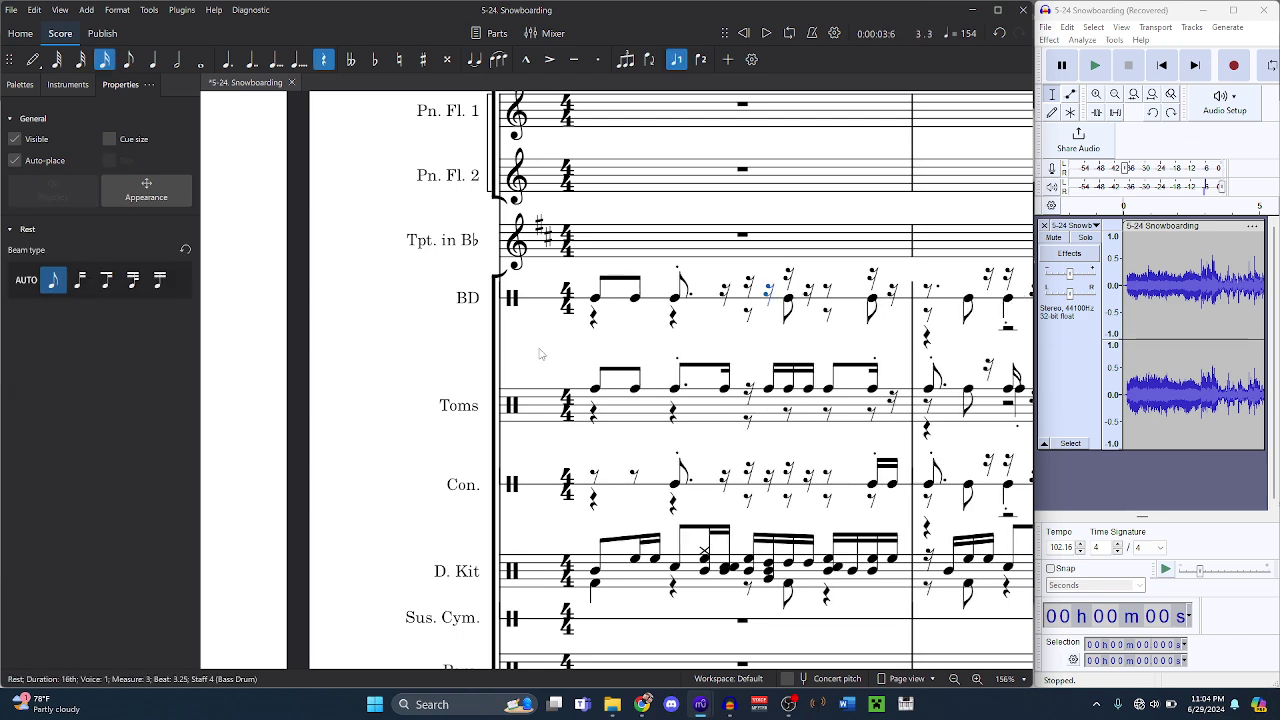
- Delete every F♯3 note from the Bass Drum staff, selecting by same pitch and same staff from the measure 4 note
scroll(540, 353, "right", 5)
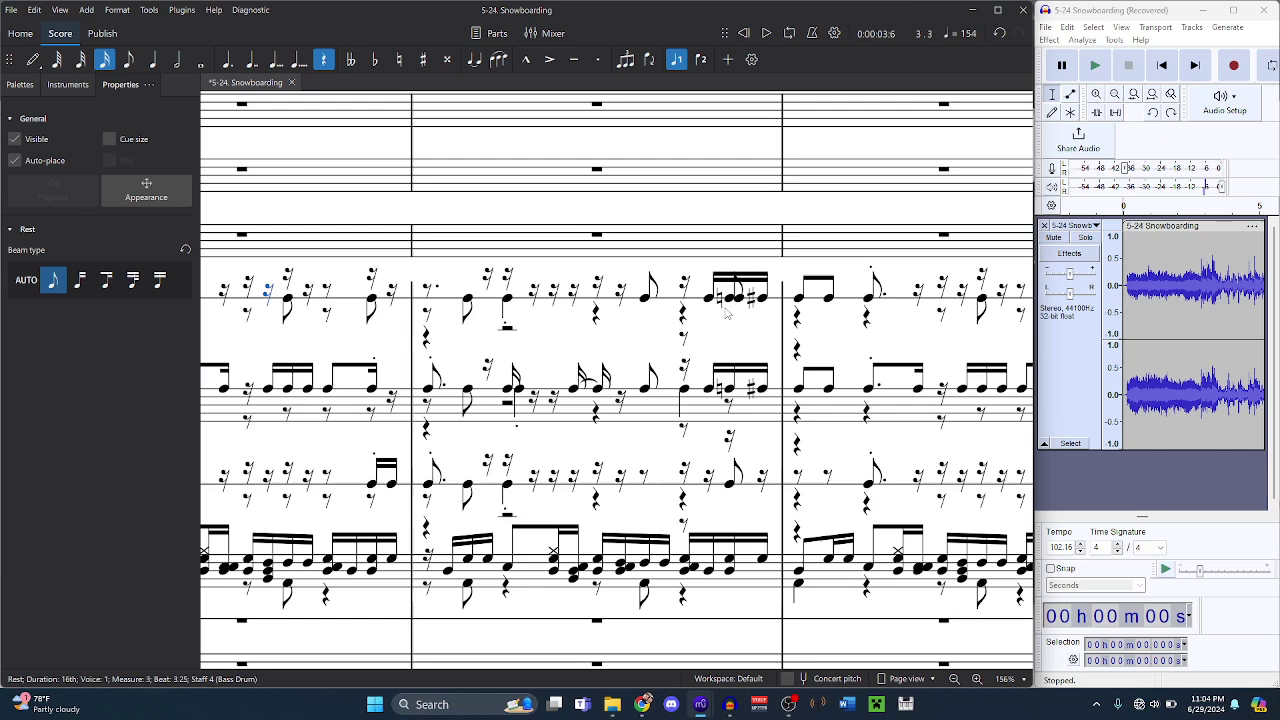
left_click(702, 305)
left_click(706, 303)
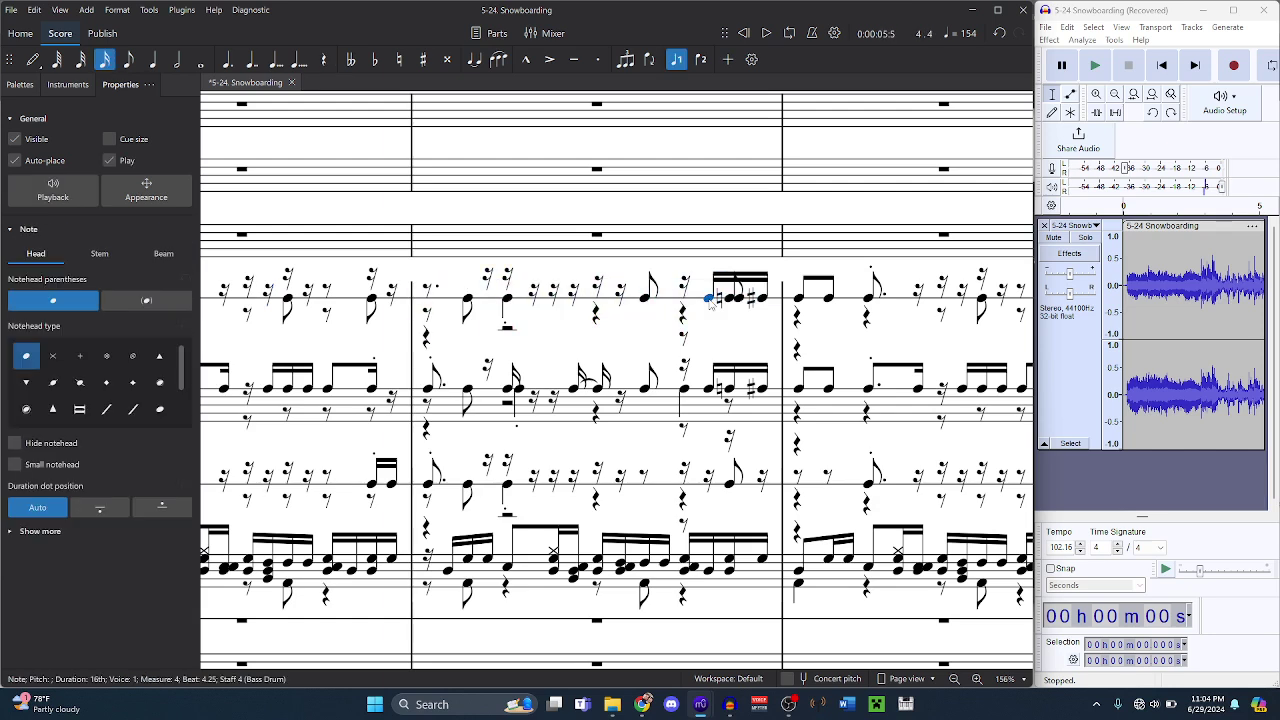
right_click(708, 300)
mouse_move(760, 418)
left_click(920, 461)
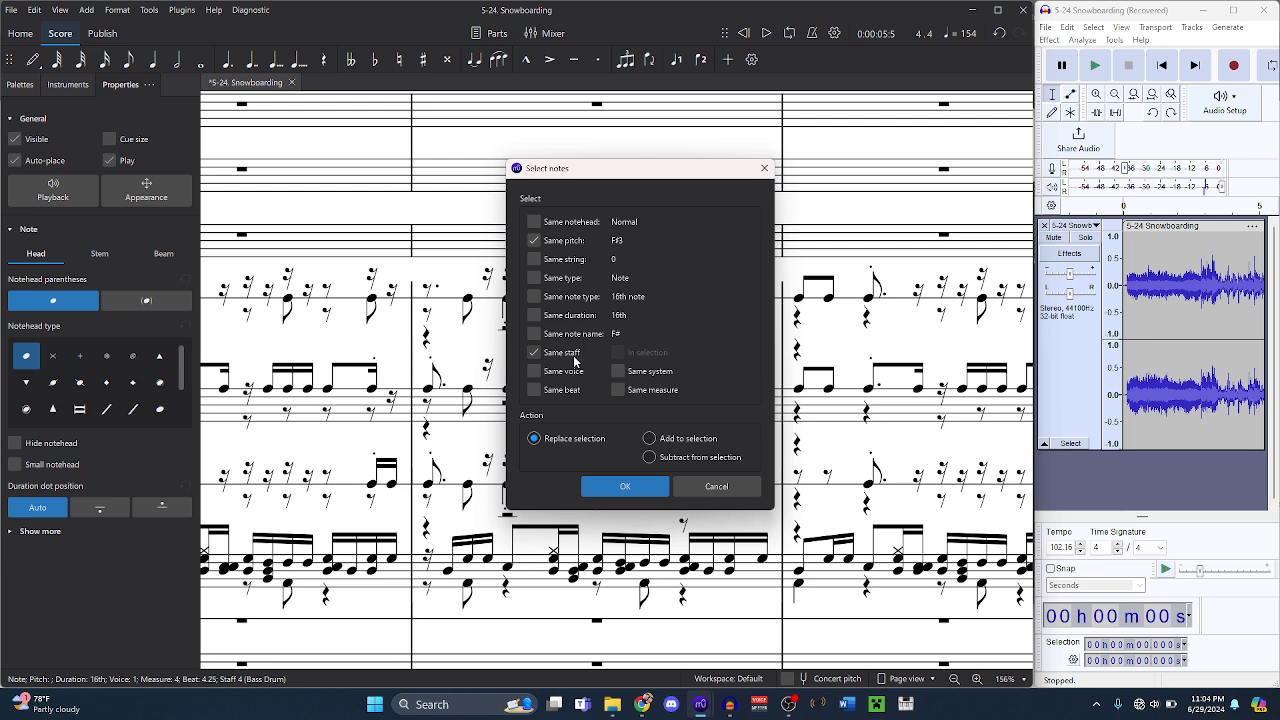
left_click(626, 487)
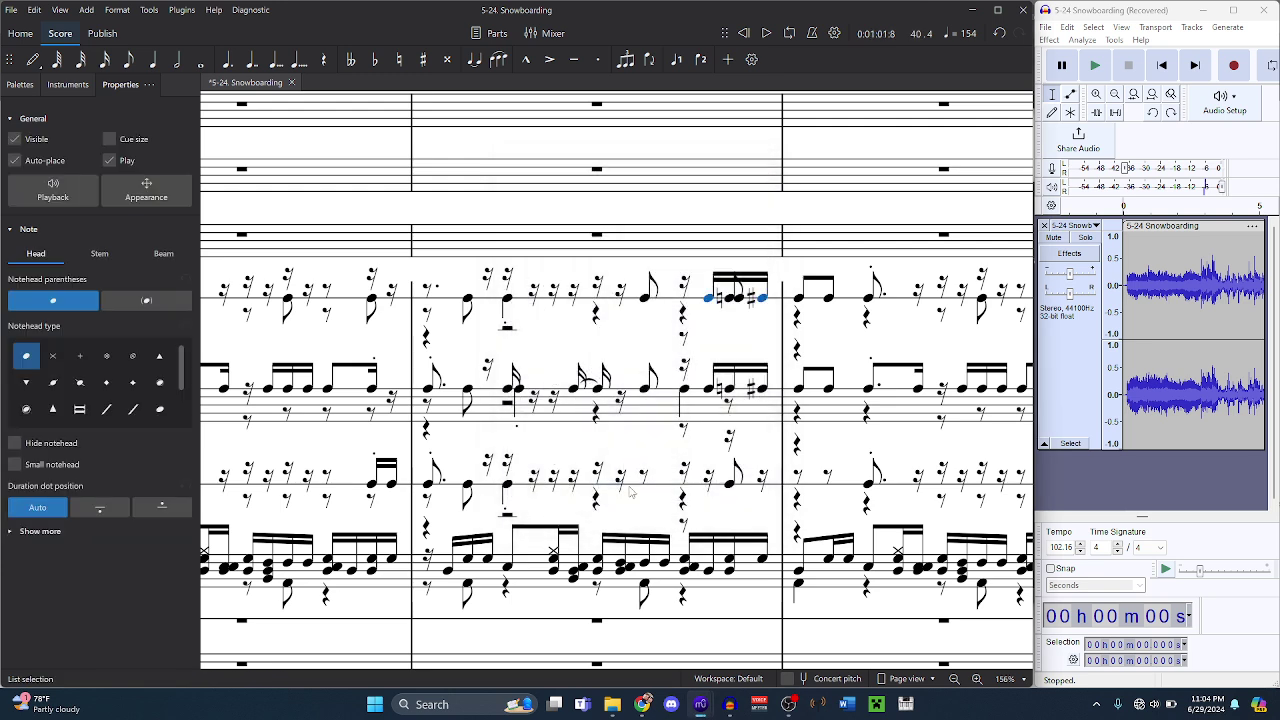
key("Delete")
- Delete every F3 note from the Bass Drum staff, selecting by same pitch and same staff from beat 4.5 of measure 4
right_click(738, 300)
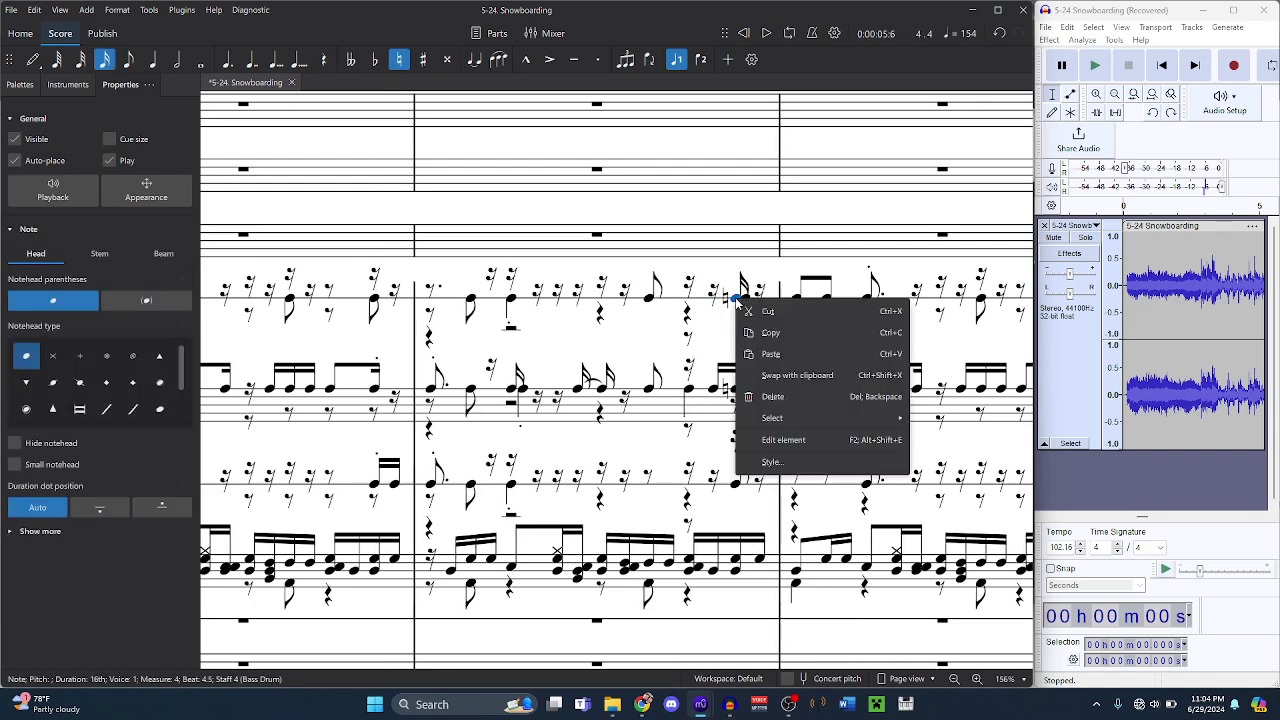
mouse_move(790, 418)
left_click(942, 463)
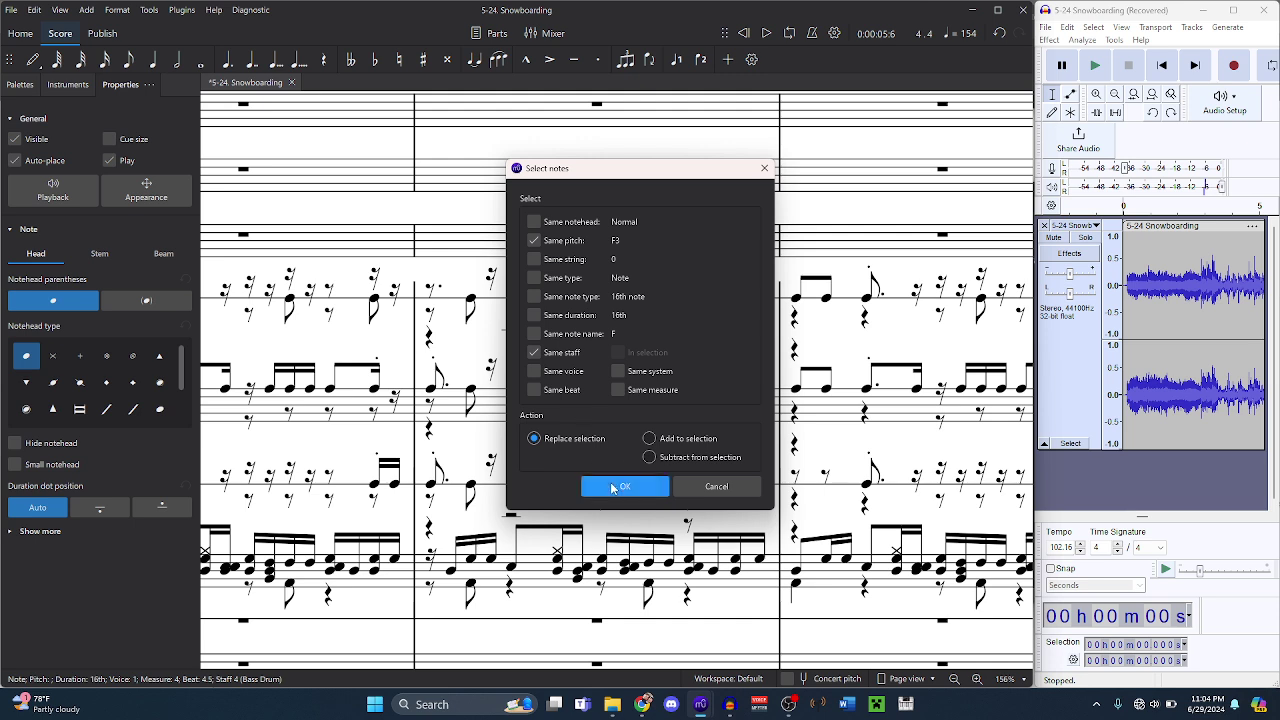
left_click(613, 487)
key("Delete")
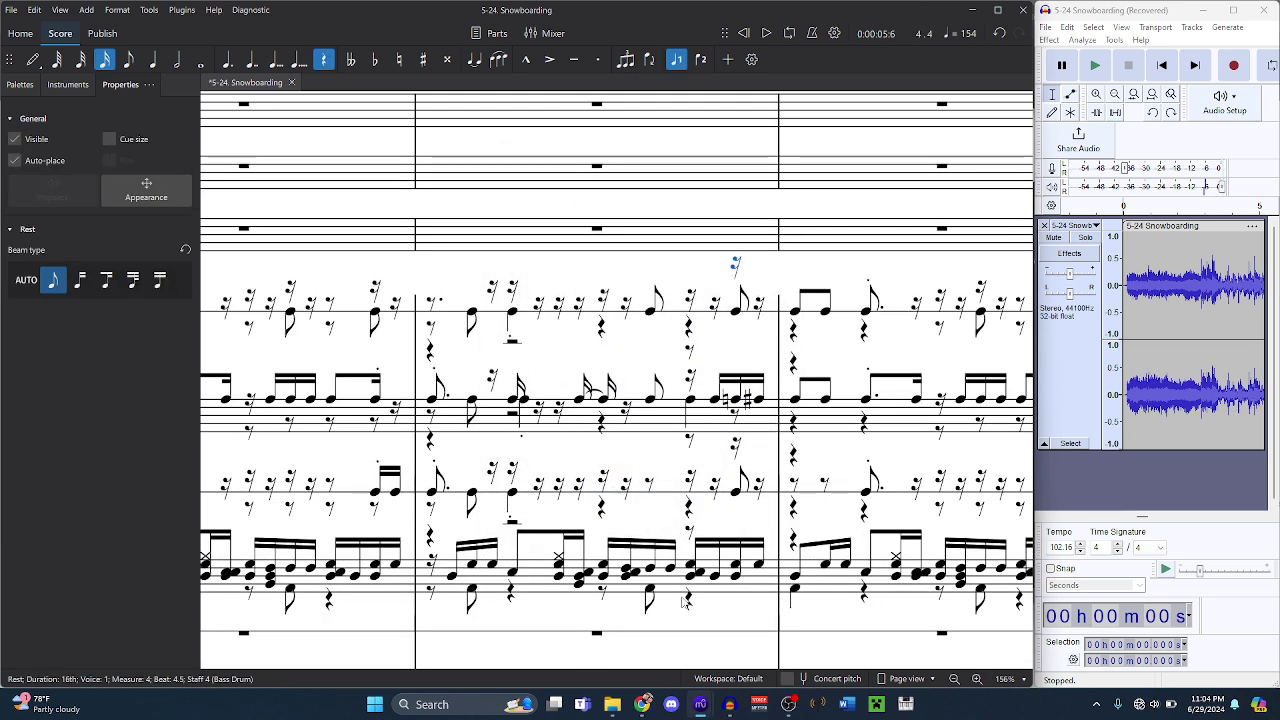
- Switch to snowboard.bms and examine the Timpani notes in measure 4
mouse_move(700, 704)
left_click(748, 641)
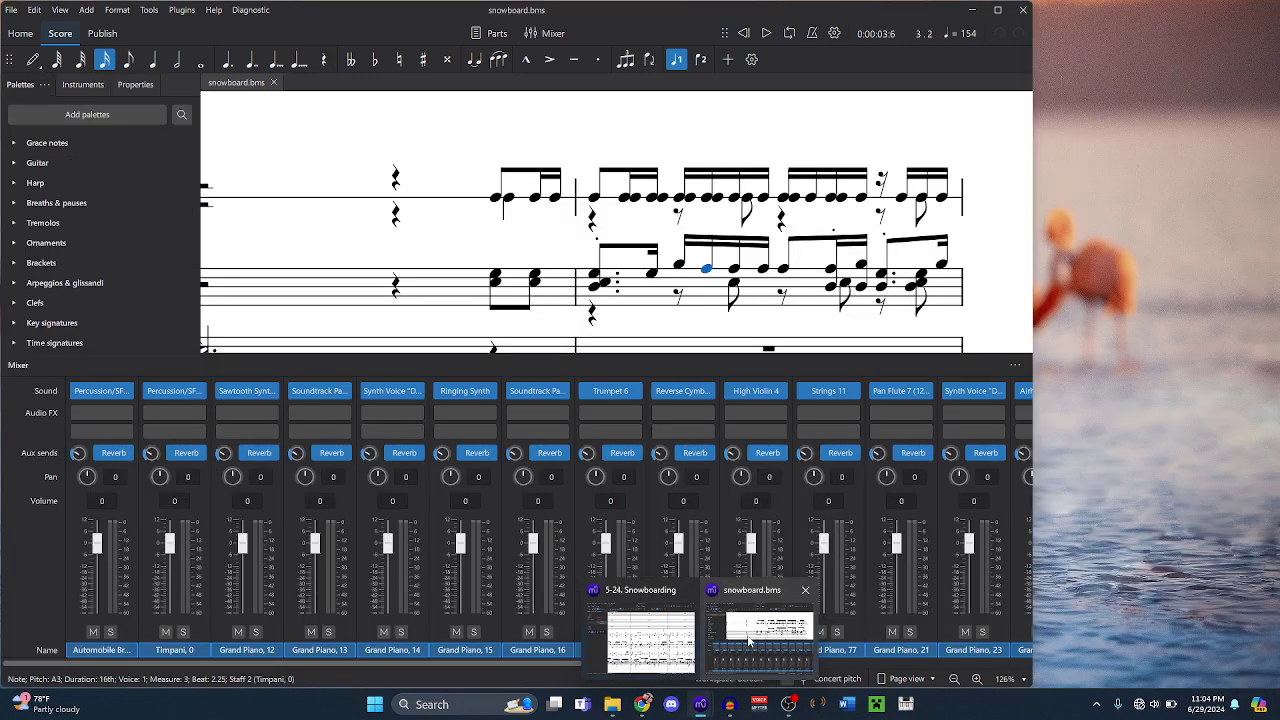
left_click(748, 641)
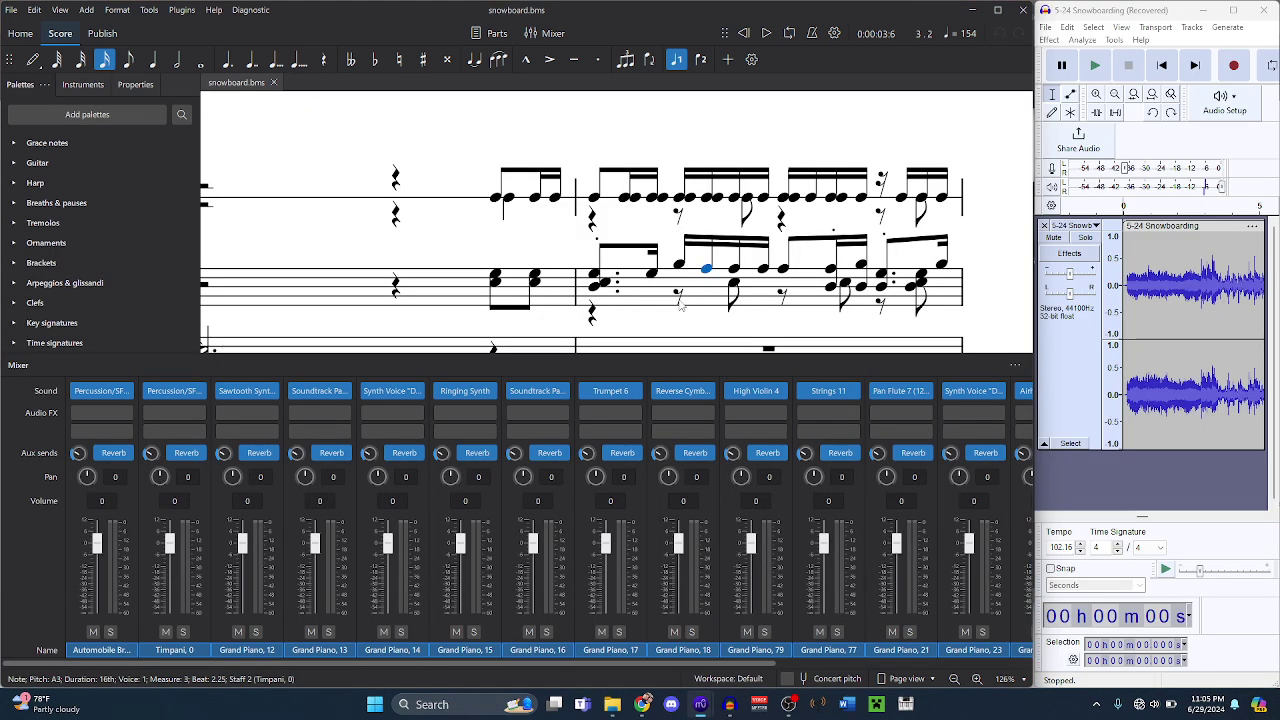
scroll(680, 307, "left", 3)
scroll(681, 307, "right", 1)
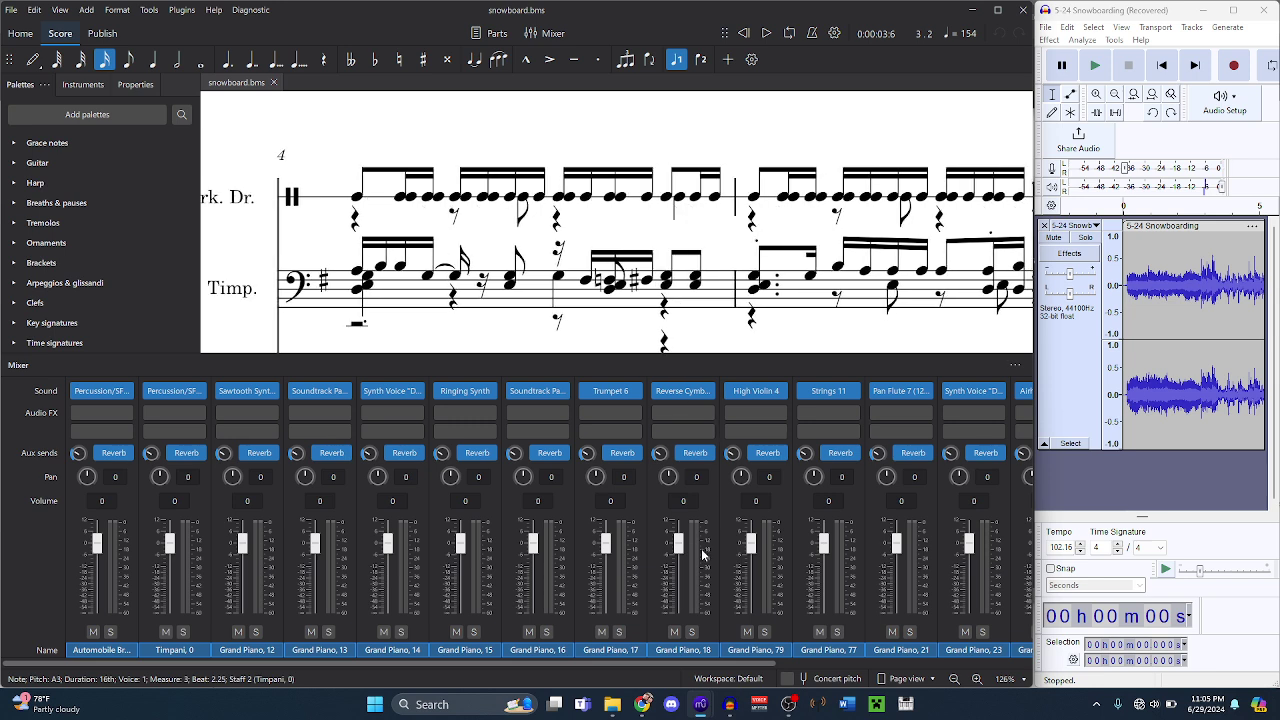
- Return to the 5-24. Snowboarding score, compare the percussion staves in measures 3 to 5, and play back from Bass Drum measure 3
mouse_move(700, 704)
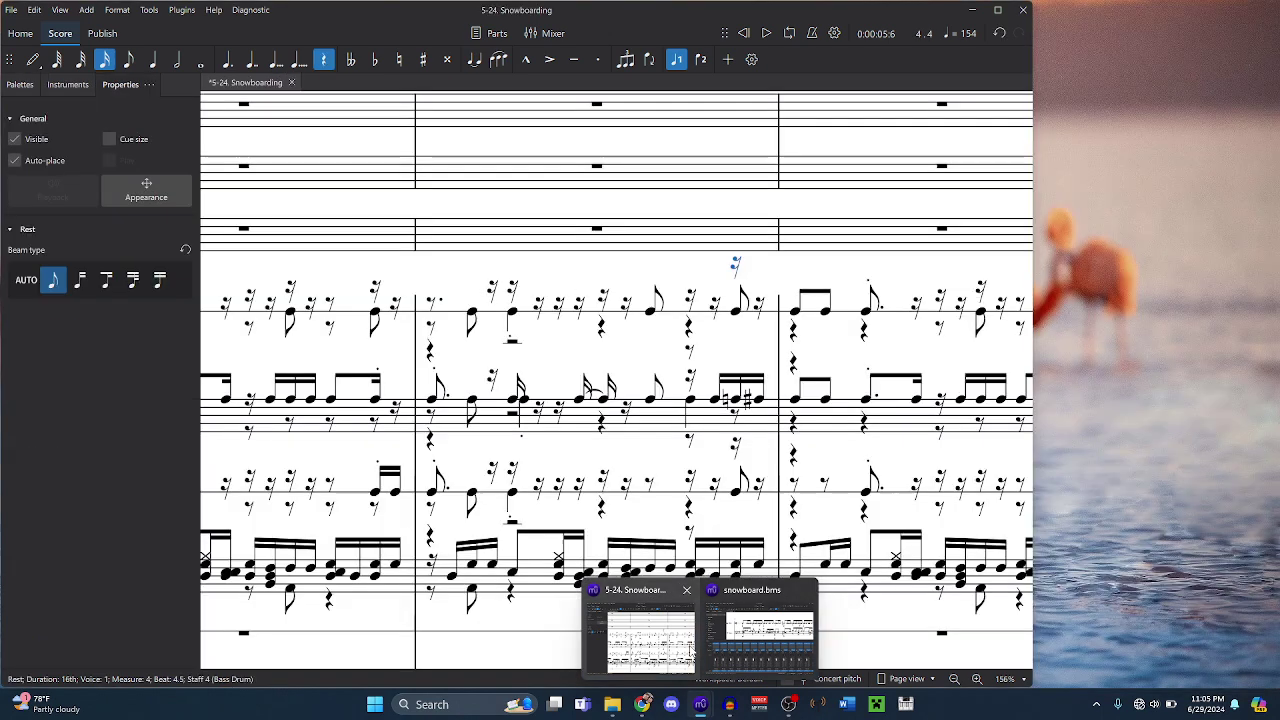
left_click(690, 650)
scroll(616, 418, "left", 10)
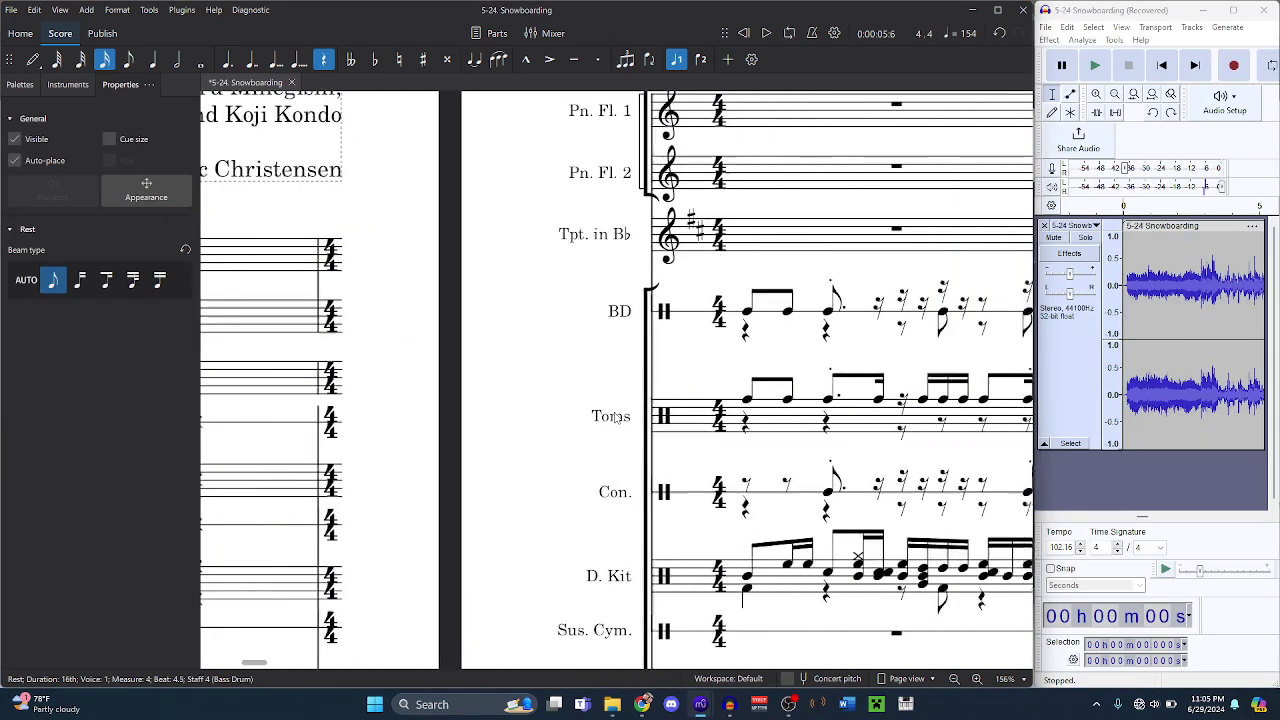
scroll(616, 418, "right", 5)
scroll(616, 418, "right", 3)
scroll(616, 418, "left", 5)
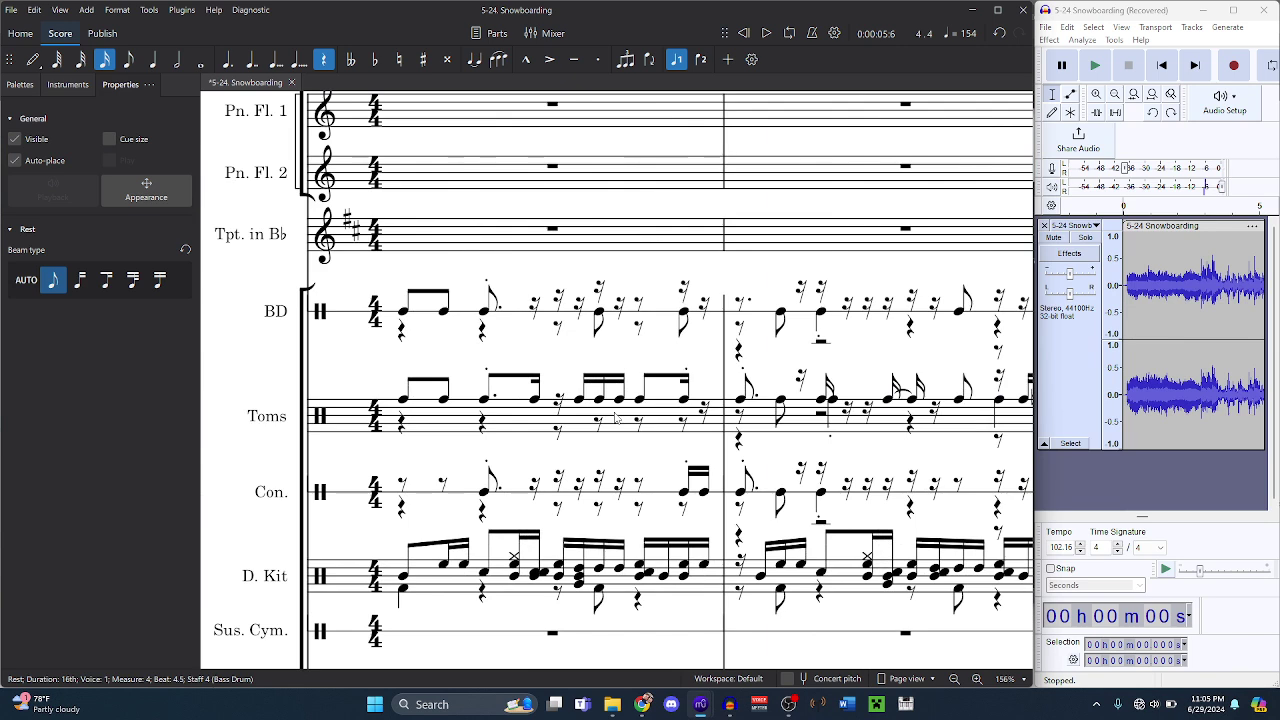
scroll(616, 418, "right", 5)
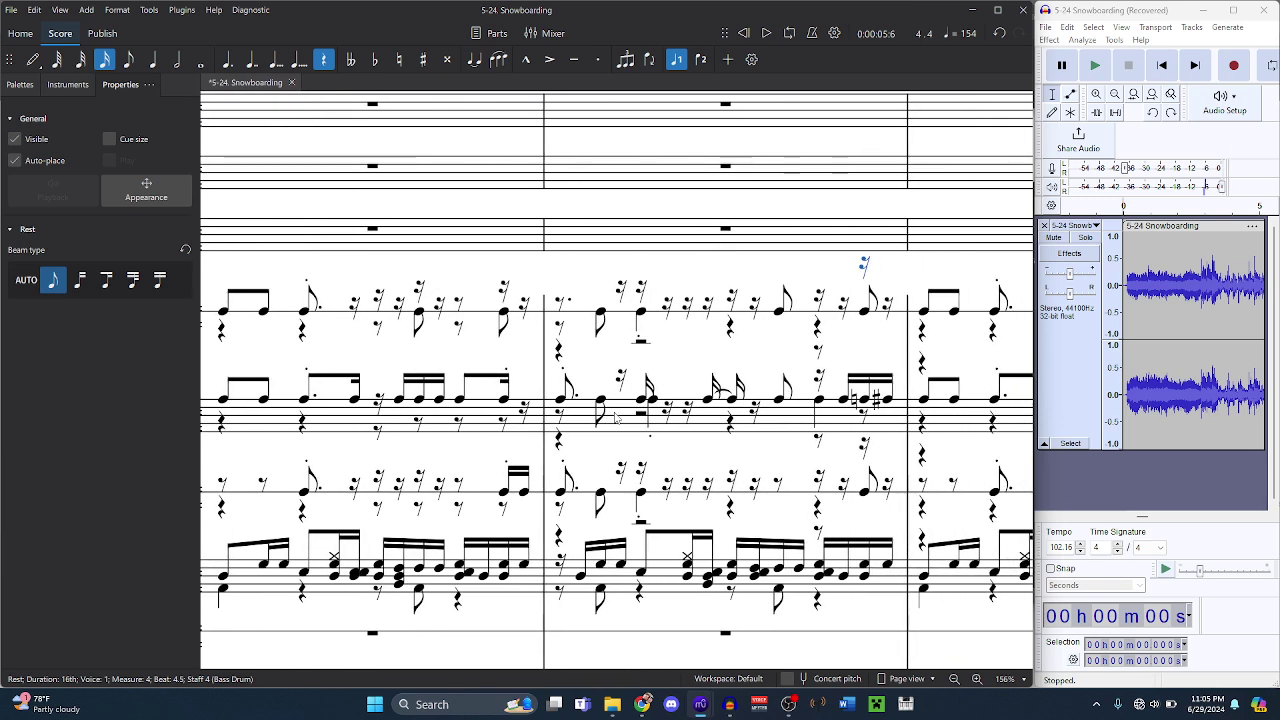
scroll(616, 418, "left", 5)
left_click(430, 318)
key("space")
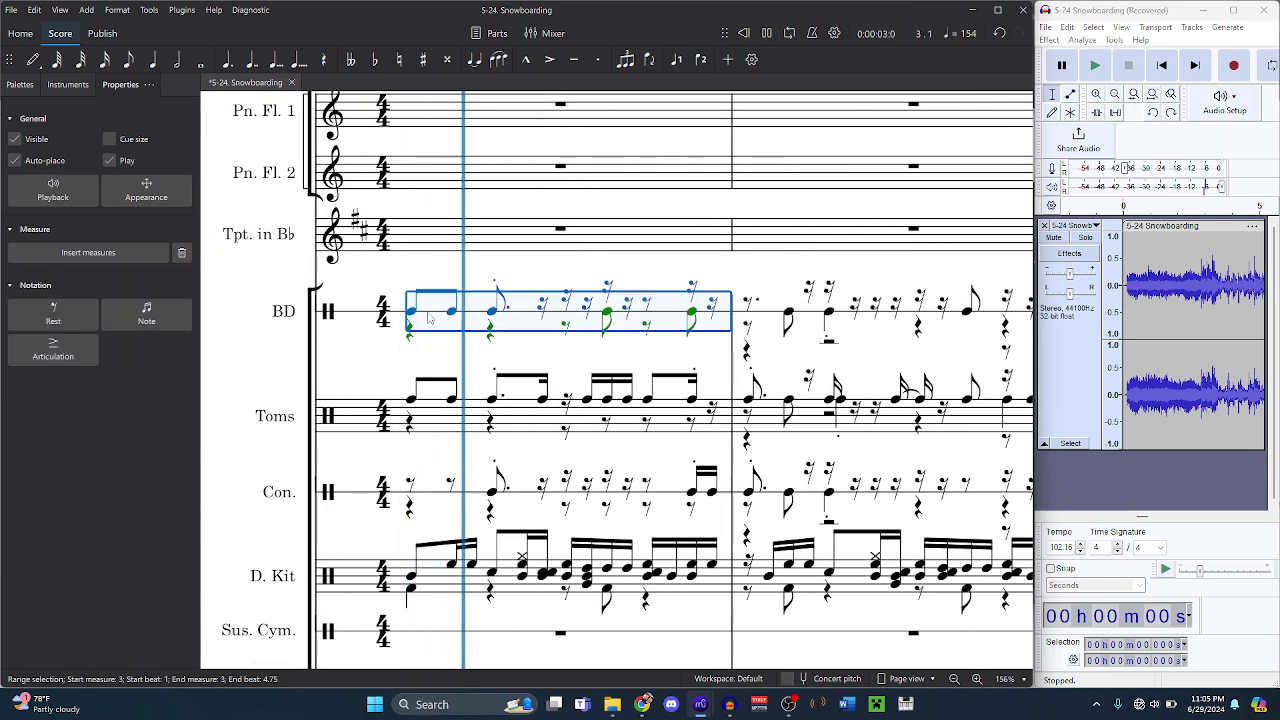
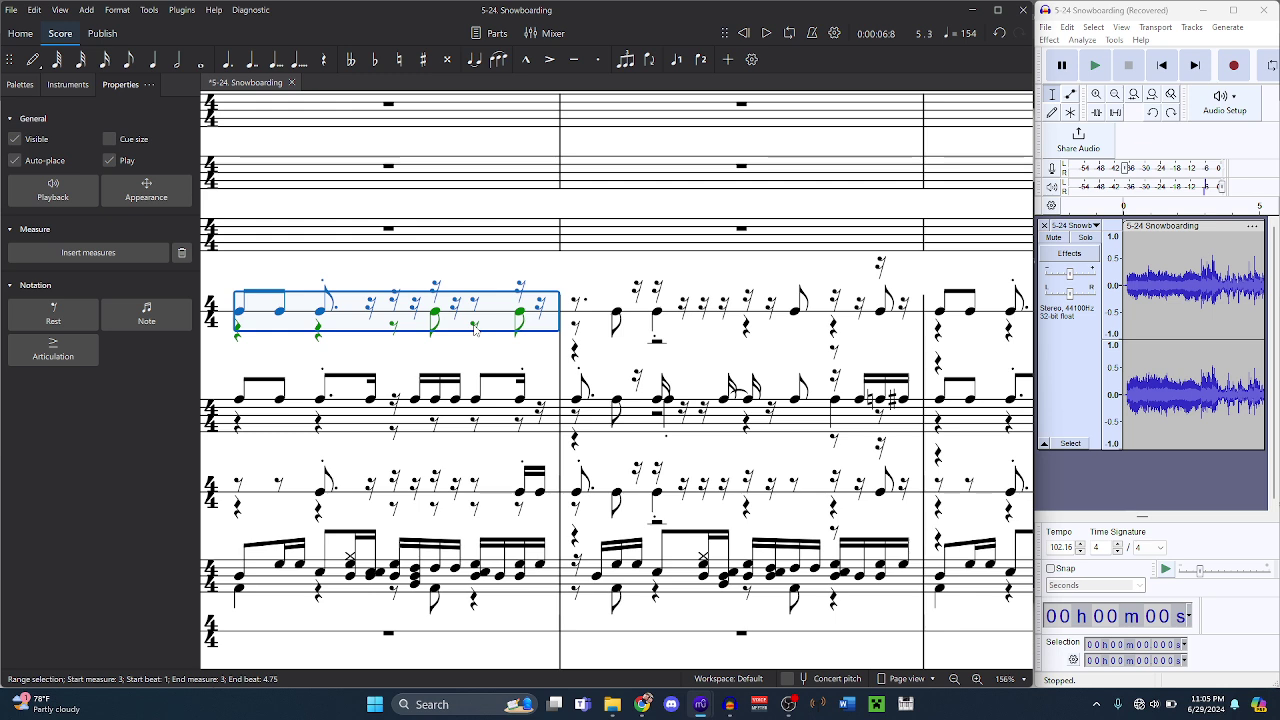
- Play back the 5-24. Snowboarding score from Toms measure 3
scroll(474, 330, "left", 3)
left_click(500, 419)
key("space")
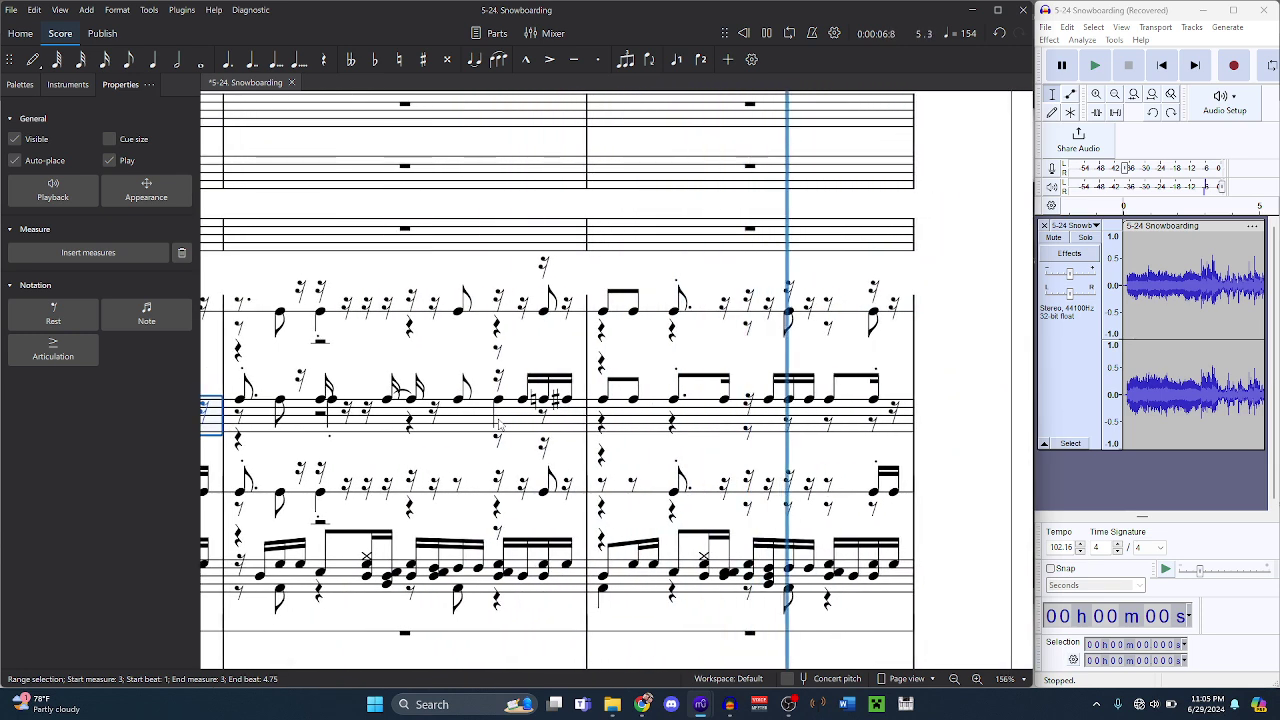
key("space")
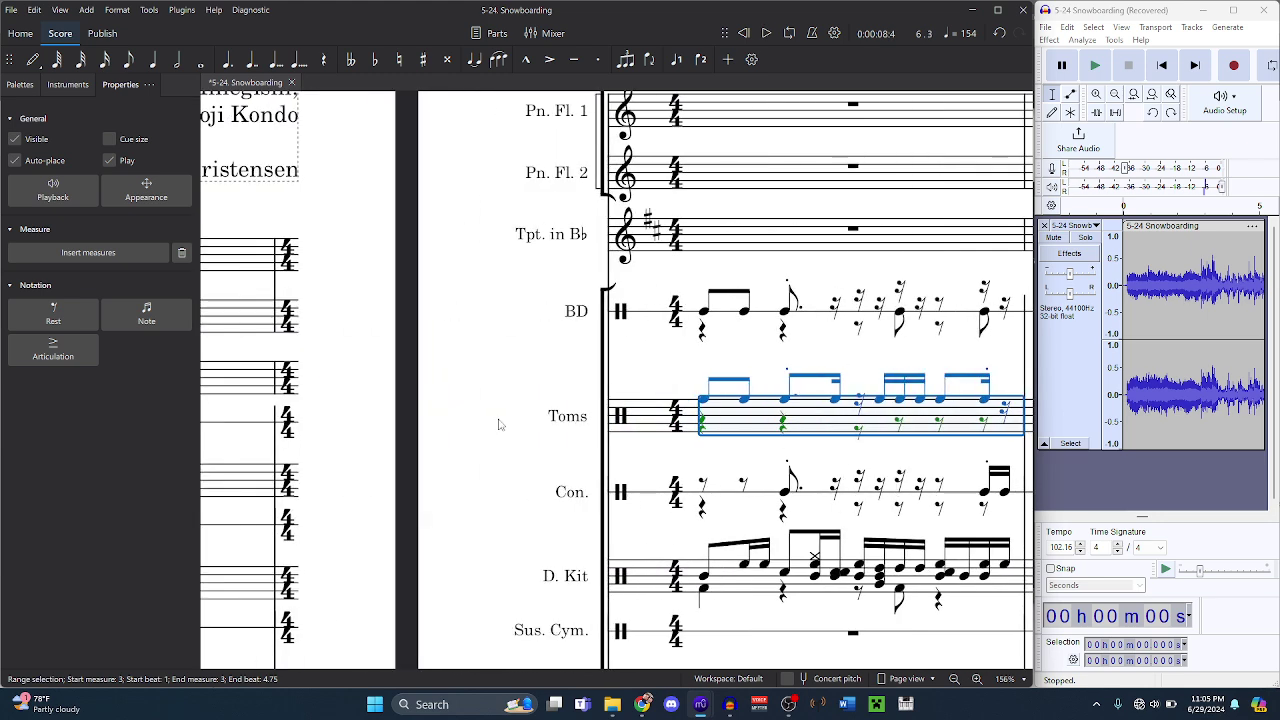
- Switch to snowboard.bms and look through the parts up to the loop-back markers in measure 41
mouse_move(700, 704)
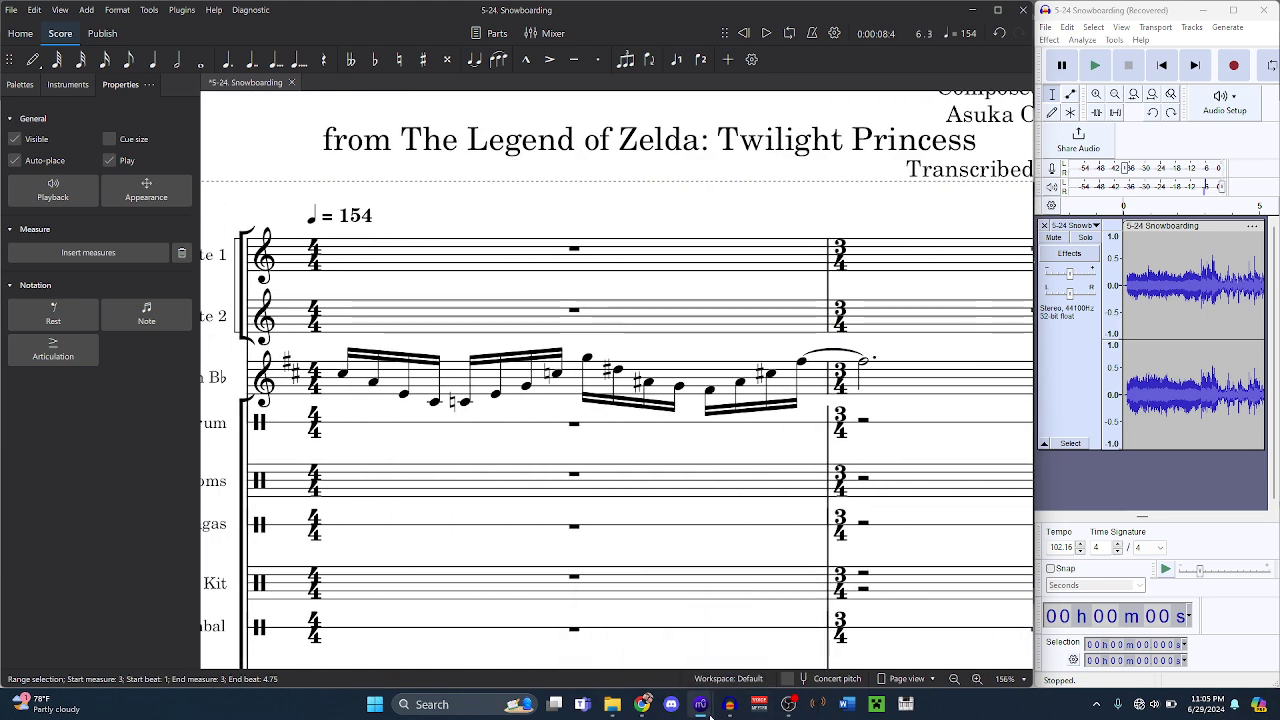
left_click(725, 614)
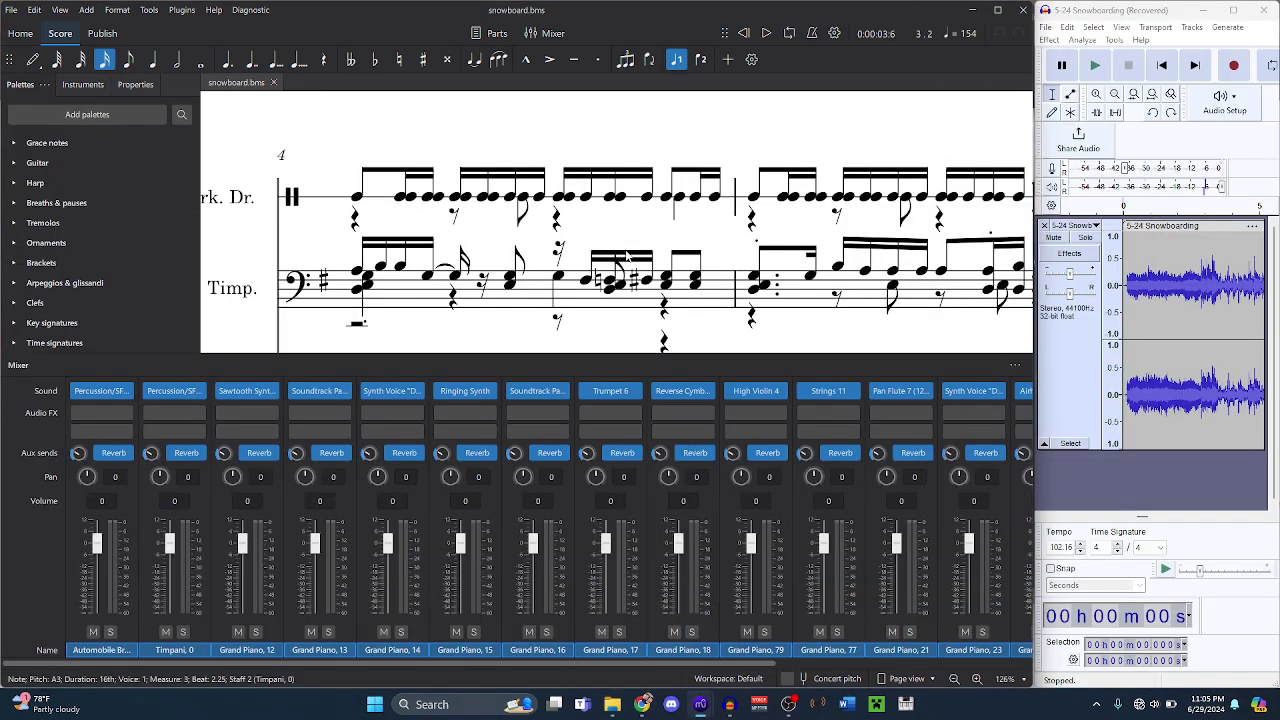
scroll(613, 229, "right", 10)
scroll(613, 229, "down", 6)
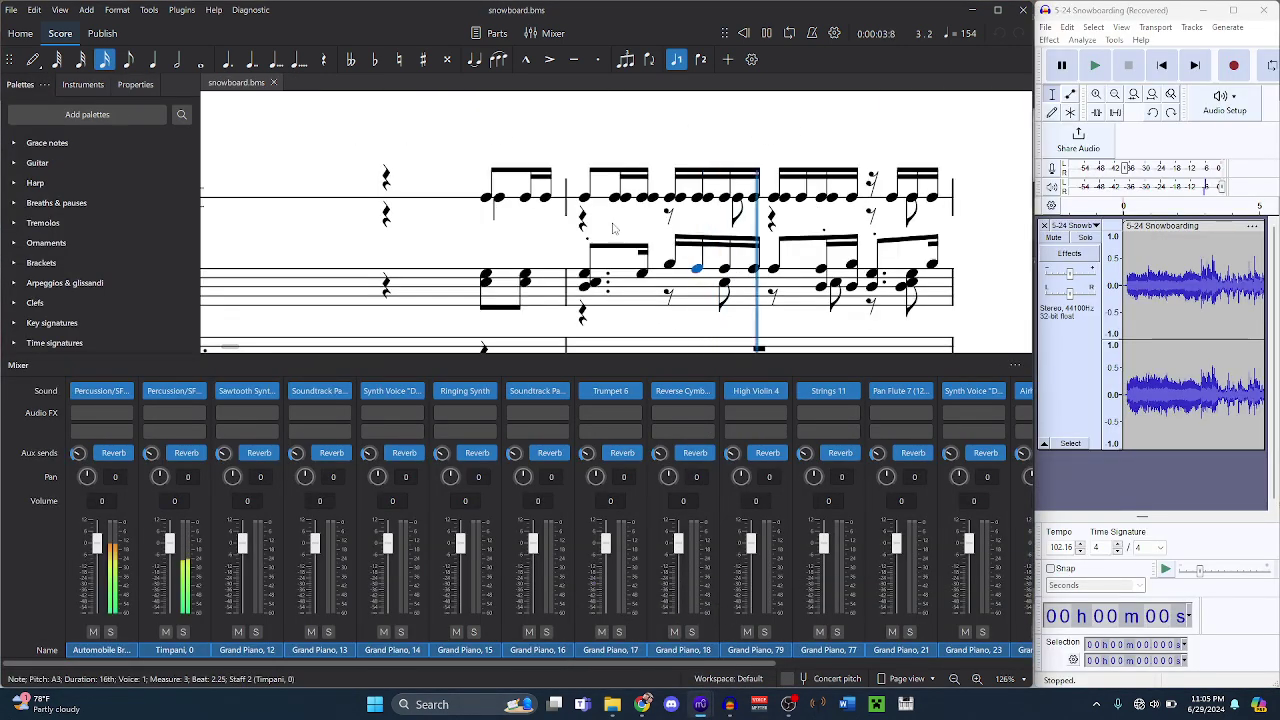
scroll(613, 229, "right", 15)
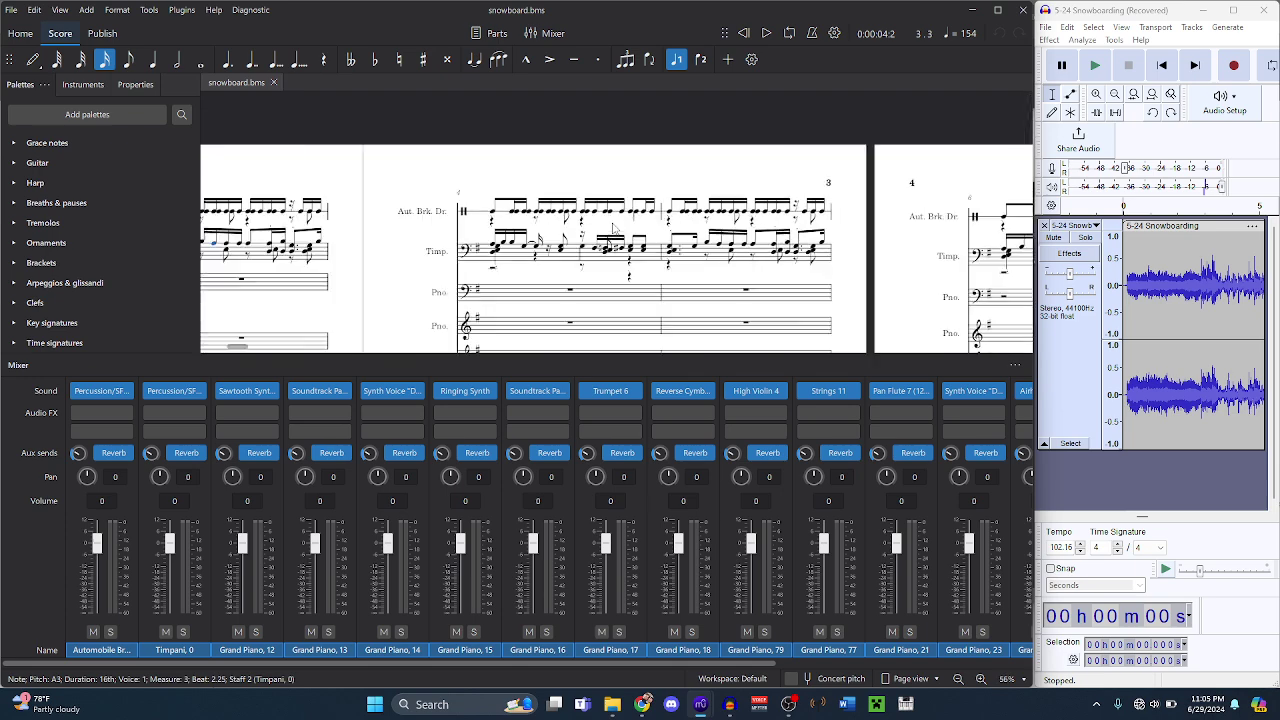
scroll(613, 229, "right", 10)
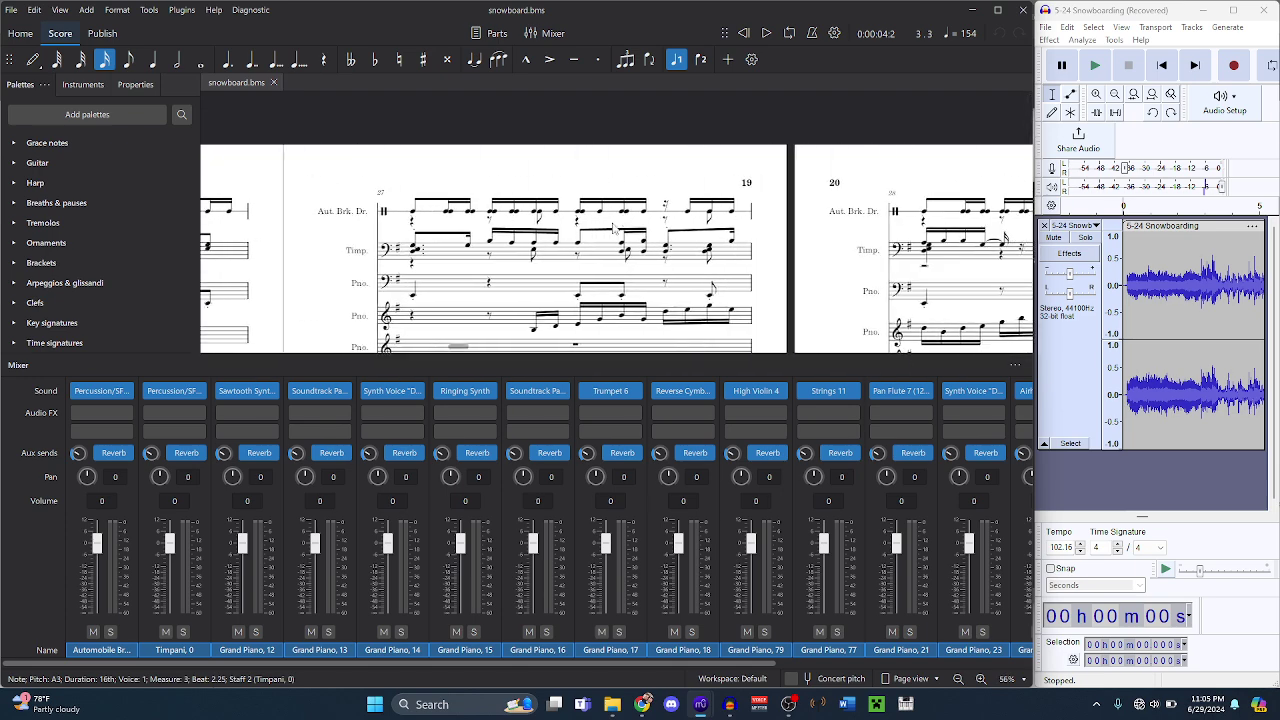
scroll(615, 229, "down", 1)
scroll(615, 229, "right", 10)
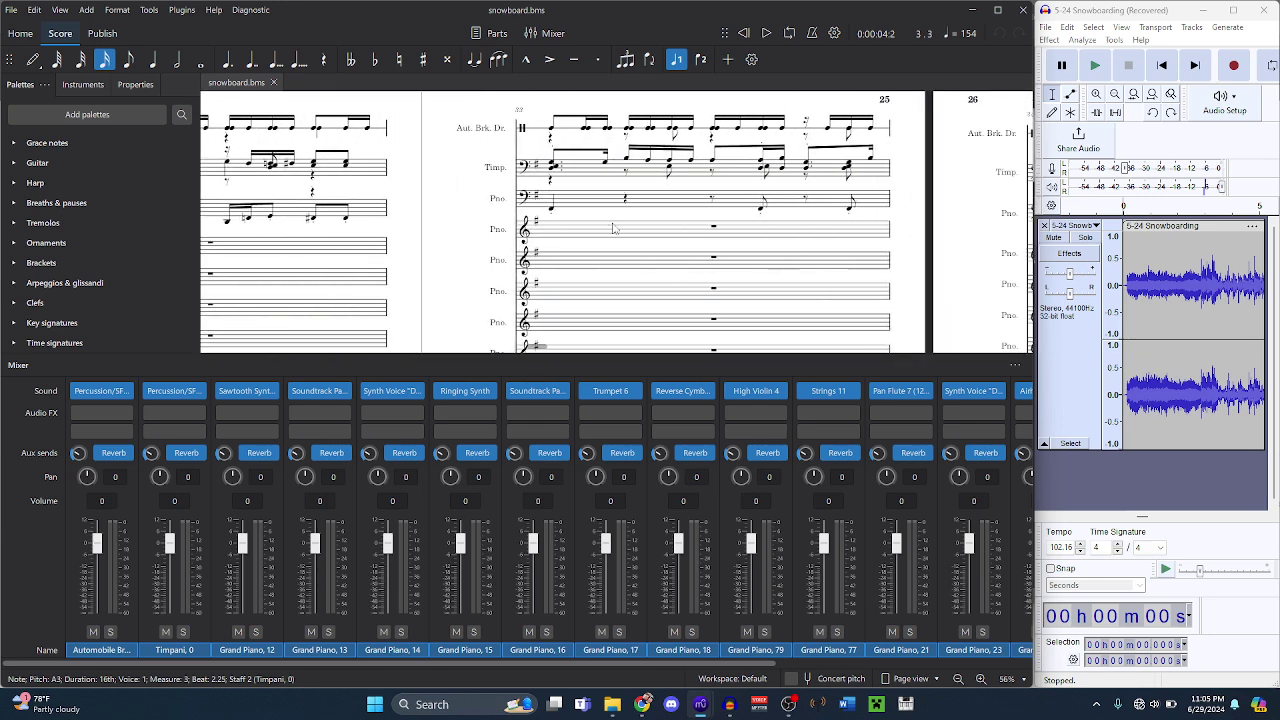
scroll(614, 228, "right", 6)
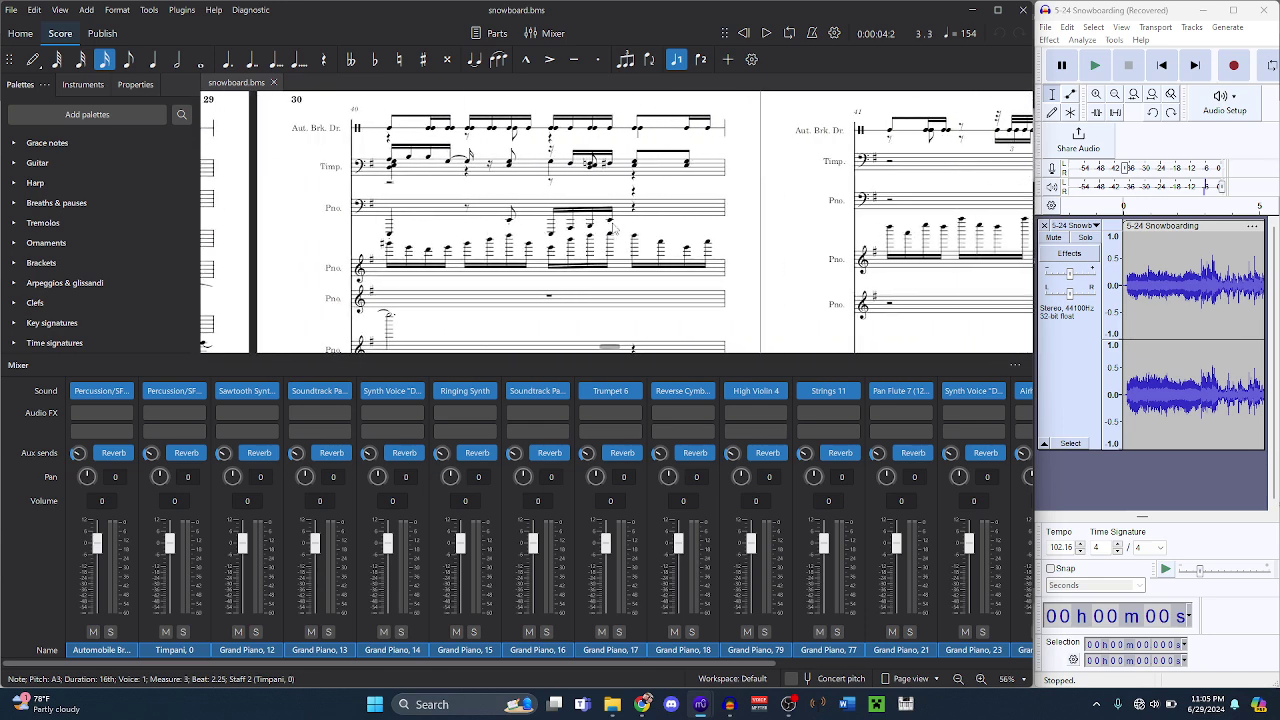
scroll(613, 229, "down", 2)
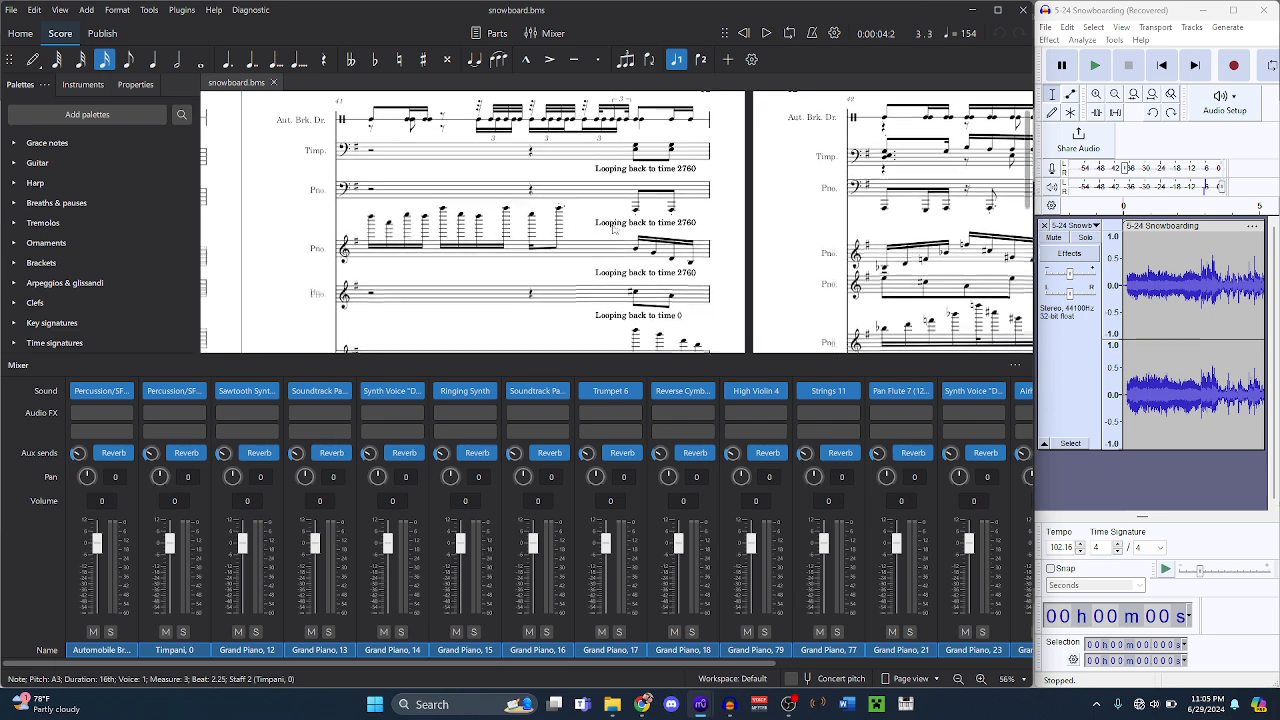
- Select and copy the Ringing Synth part (Grand Piano, 15) from measure 1 up to just before beat 4 of measure 41
left_click(531, 219)
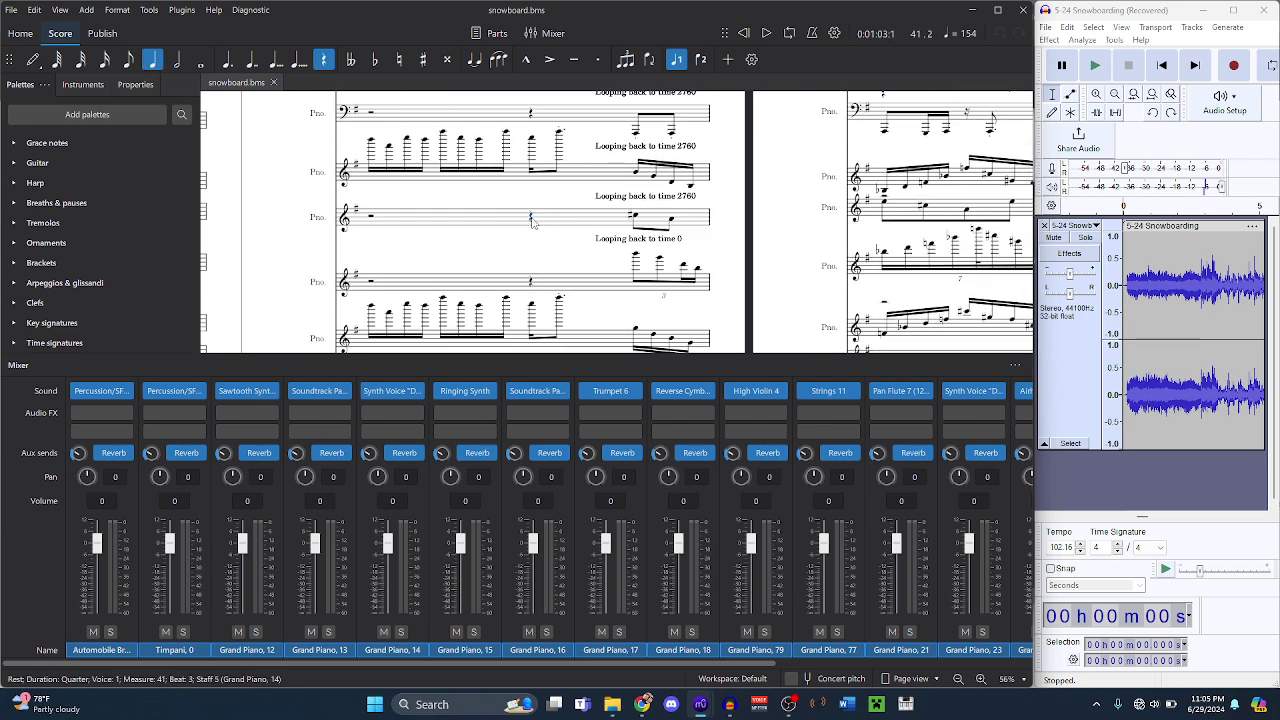
key("Right")
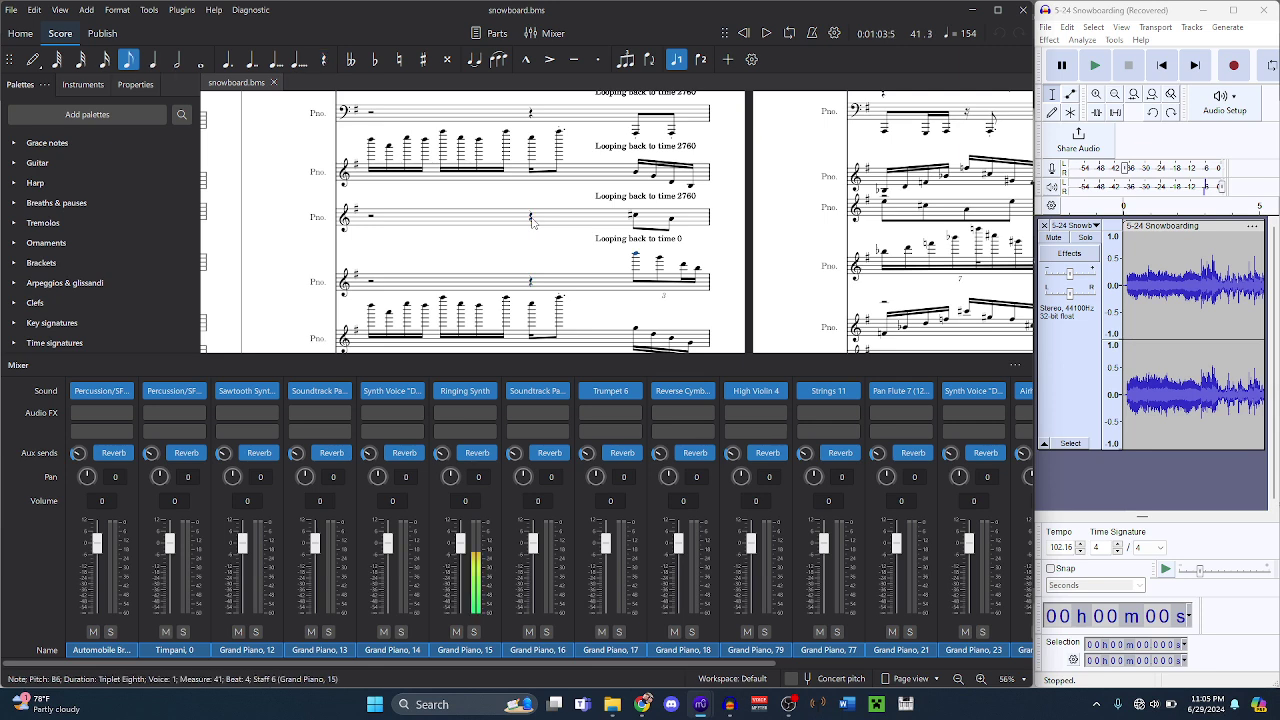
key("Left")
key("Right")
key("Left")
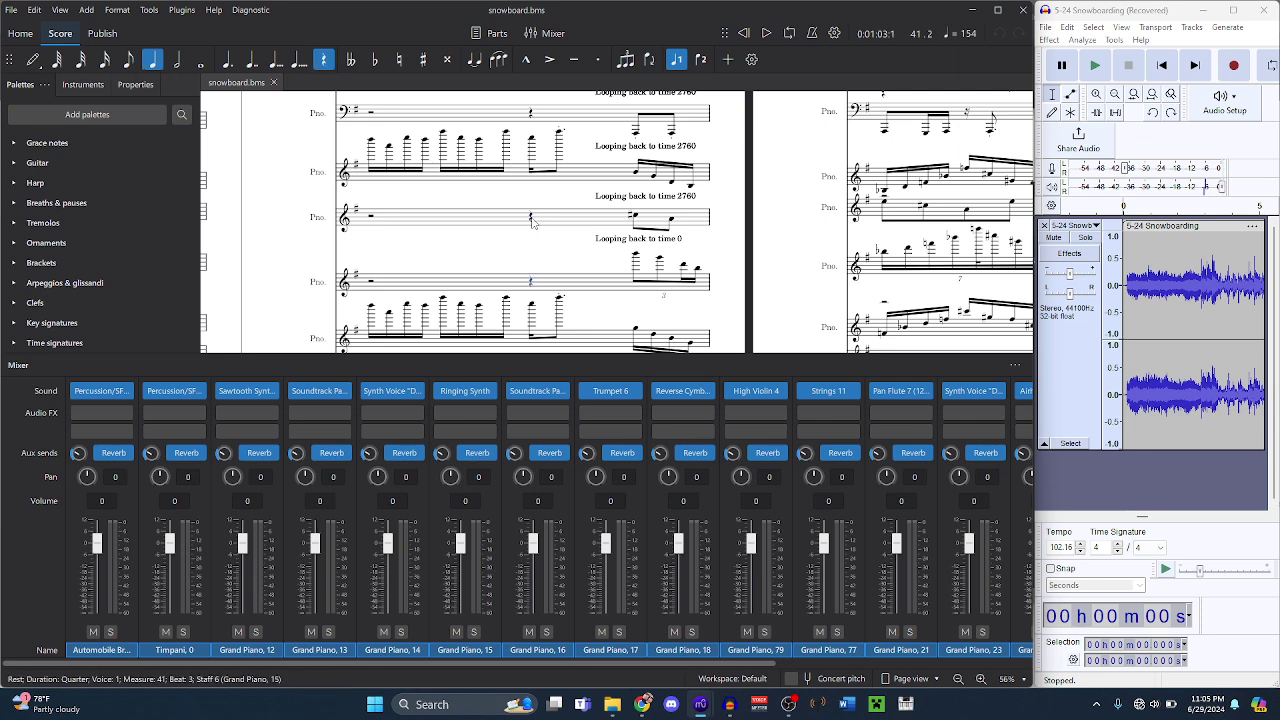
key("ctrl+shift+Home")
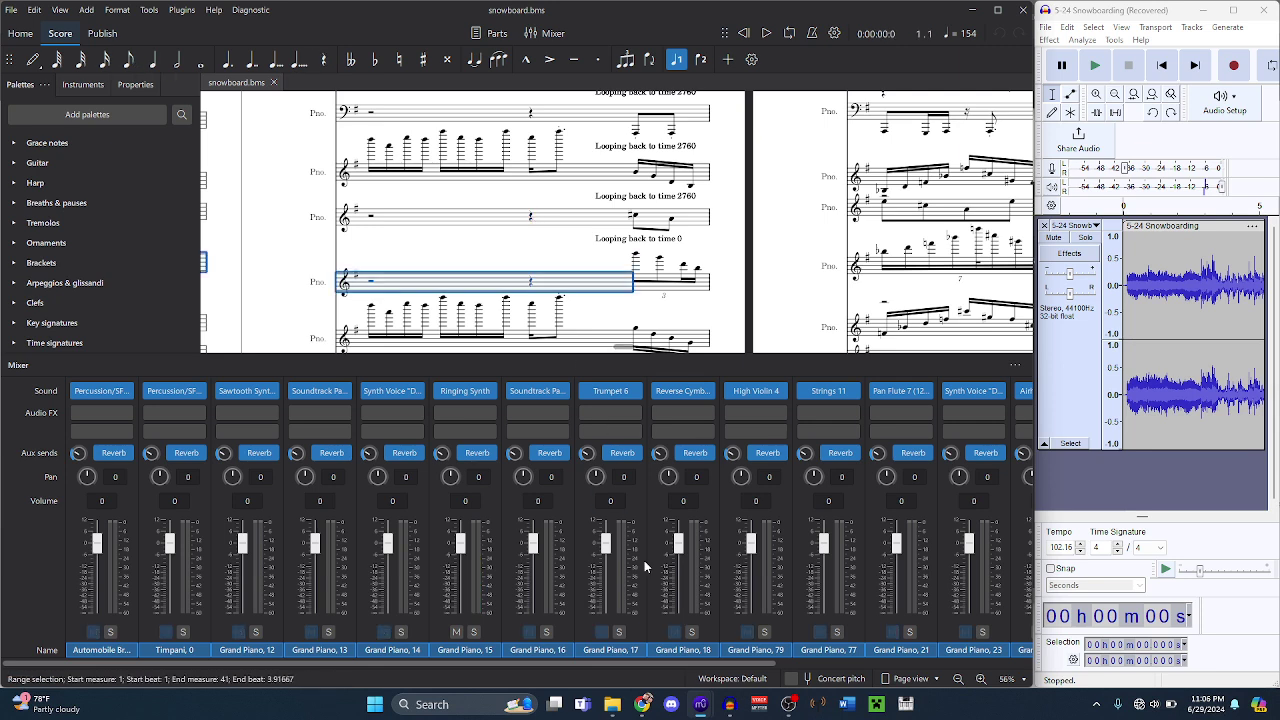
- Switch to the 5-24. Snowboarding score and paste the copied part into the Brightness Synthesizer's treble staff at measure 1
mouse_move(701, 704)
left_click(667, 648)
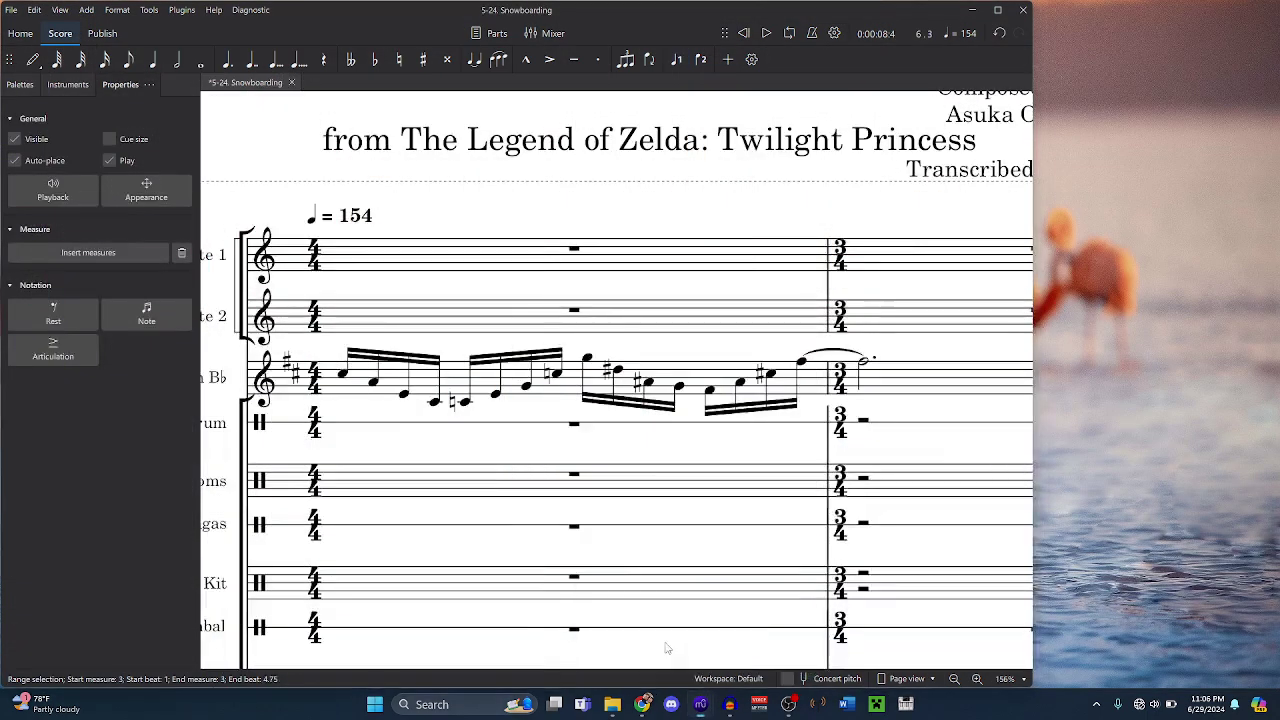
scroll(667, 648, "down", 15)
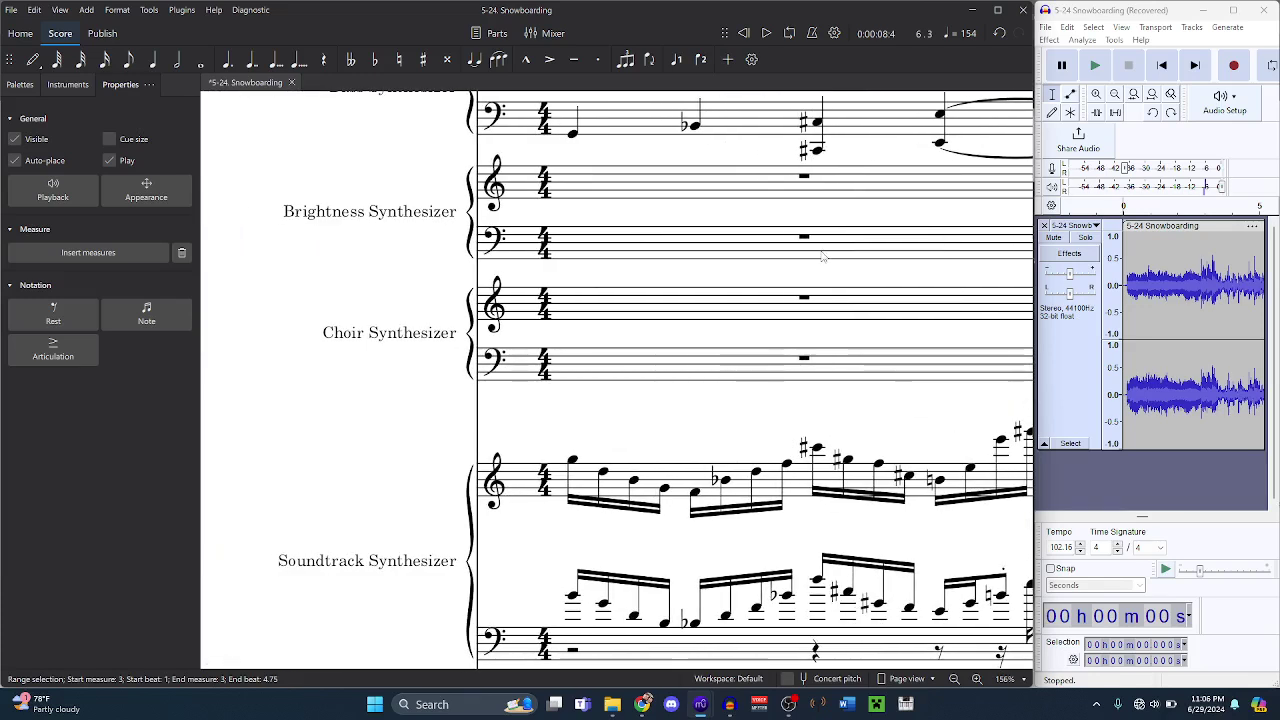
left_click(806, 180)
key("ctrl+v")
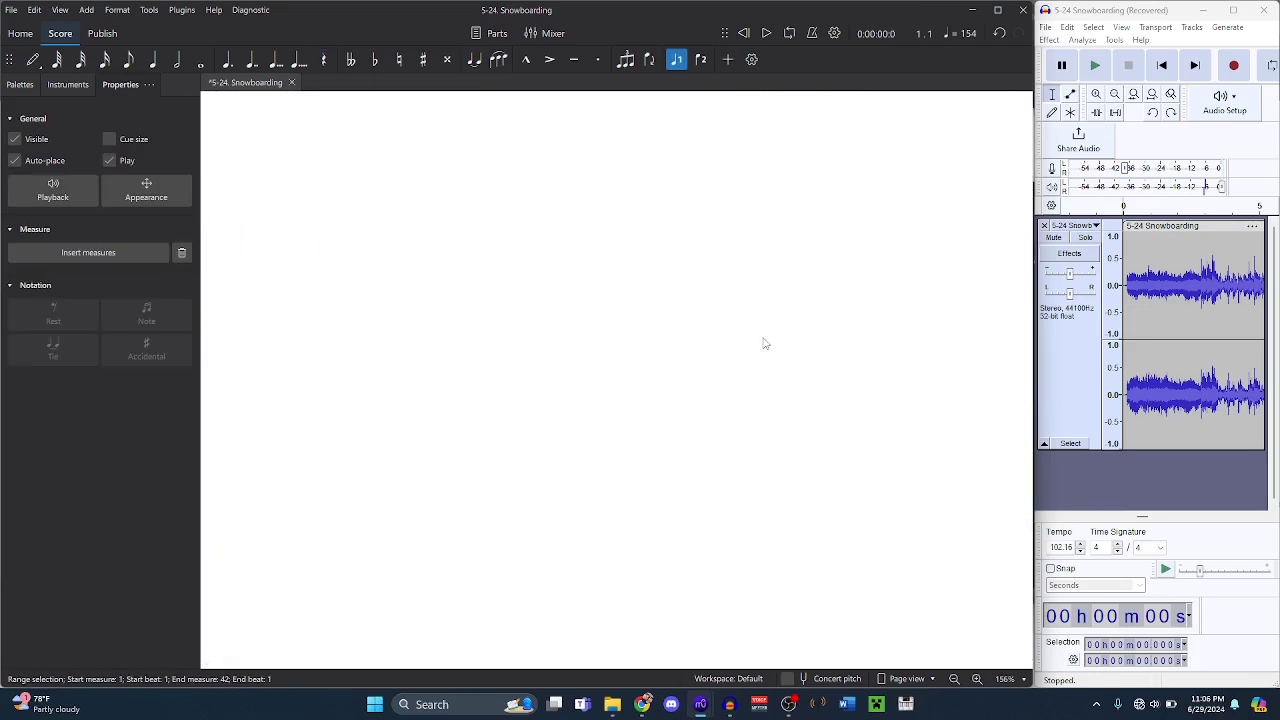
- Play back the score from measure 1 to check the pasted Brightness Synthesizer part, and clear the selection
key("space")
scroll(763, 343, "down", 5)
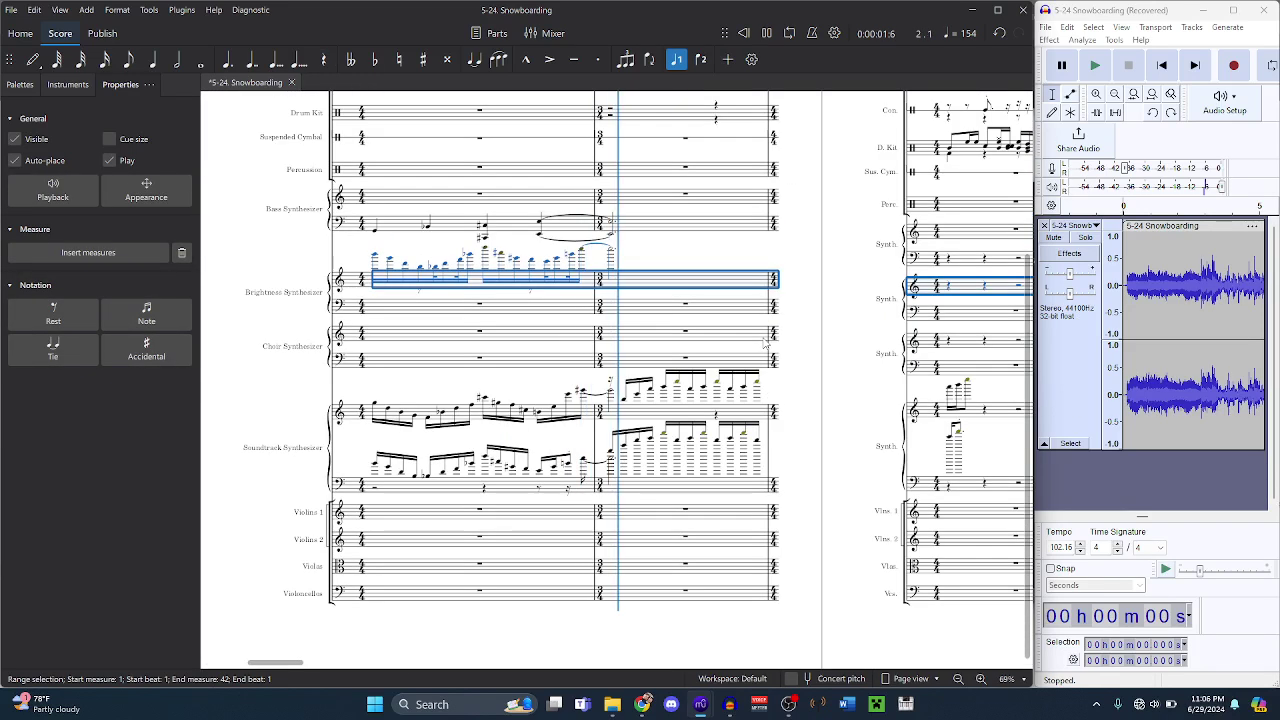
key("Escape")
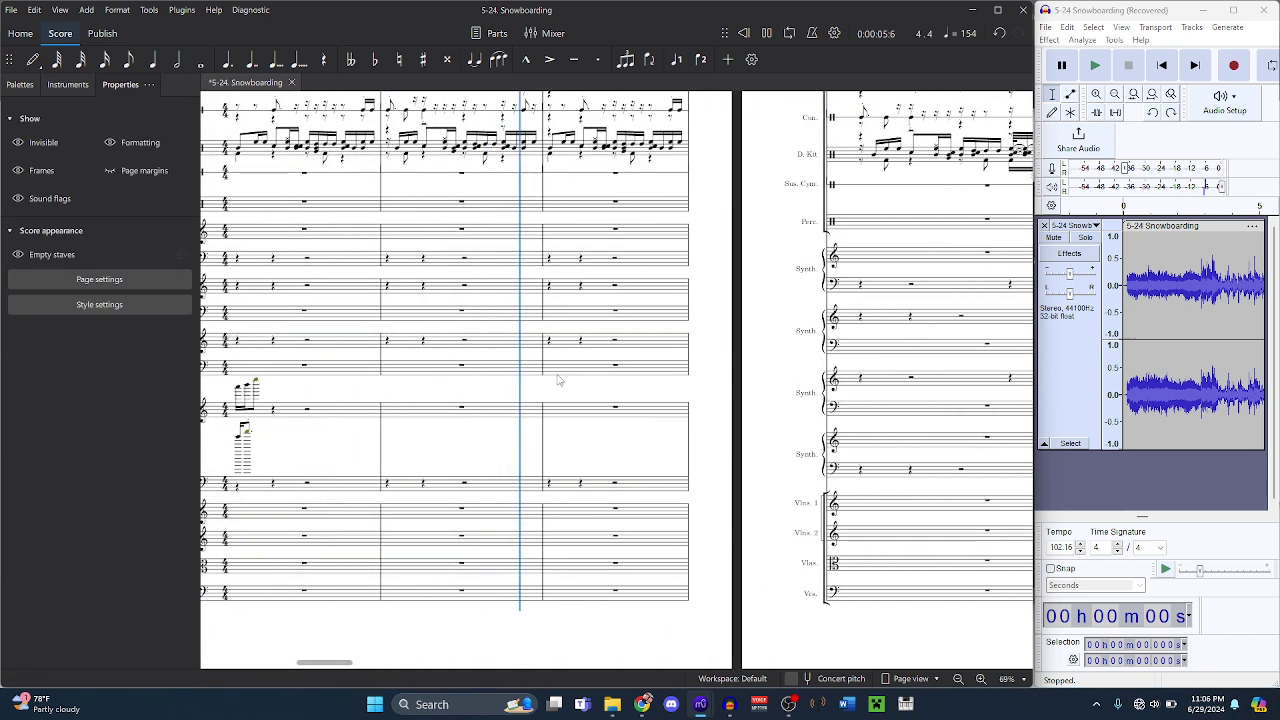
- Switch to snowboard.bms and copy the Reverse Cymbal part (Grand Piano, 18) from measure 1 up to just before beat 4 of measure 41
mouse_move(700, 704)
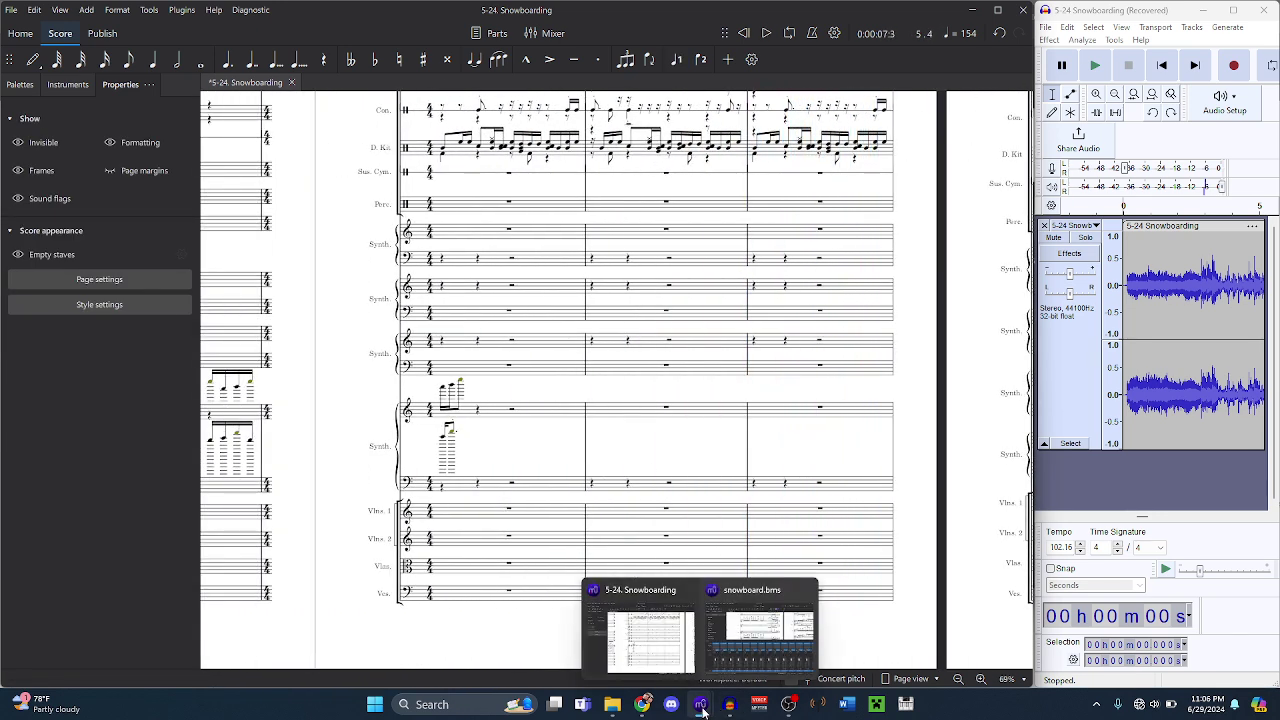
left_click(722, 648)
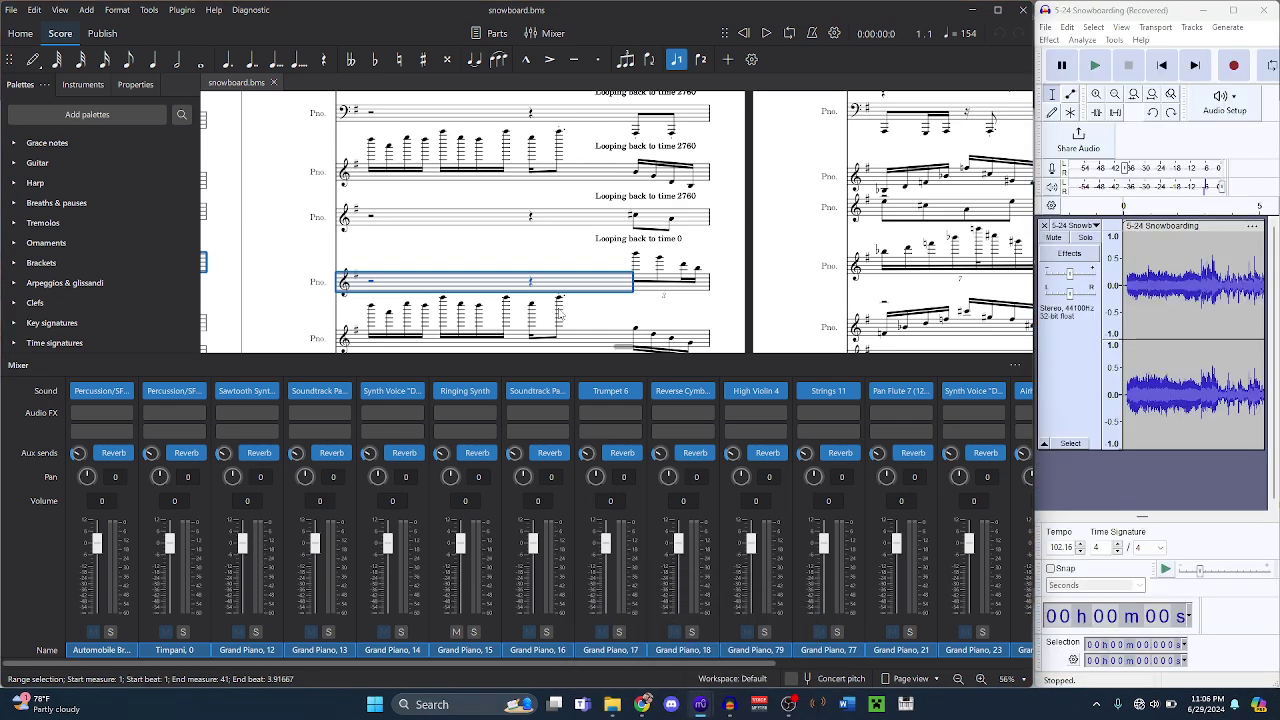
scroll(557, 277, "down", 2)
left_click(557, 221)
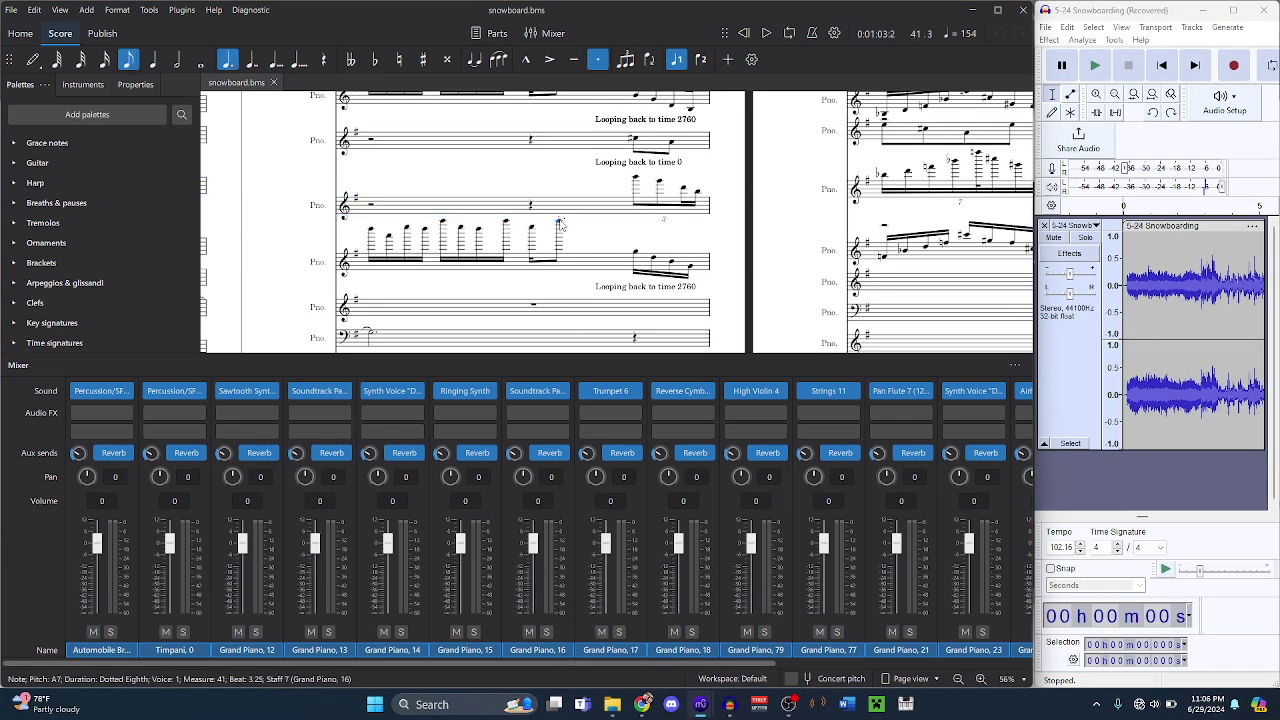
key("alt+Down")
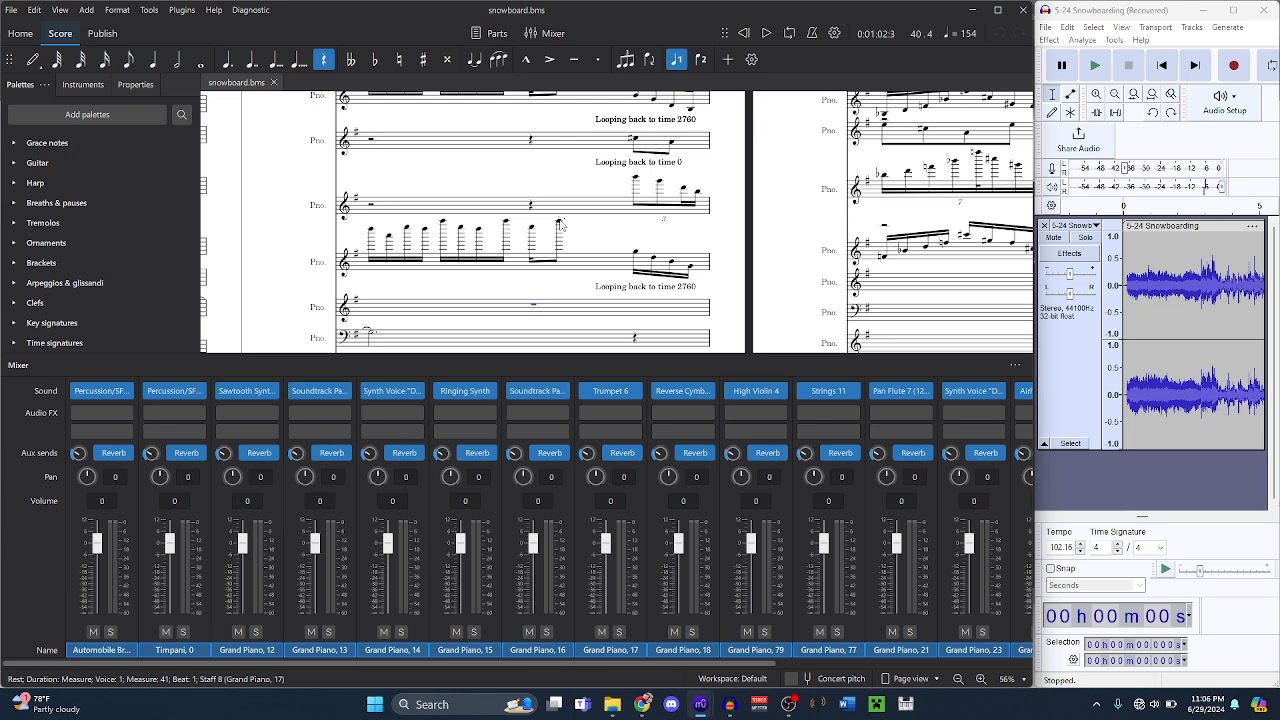
key("n")
key("alt+Down")
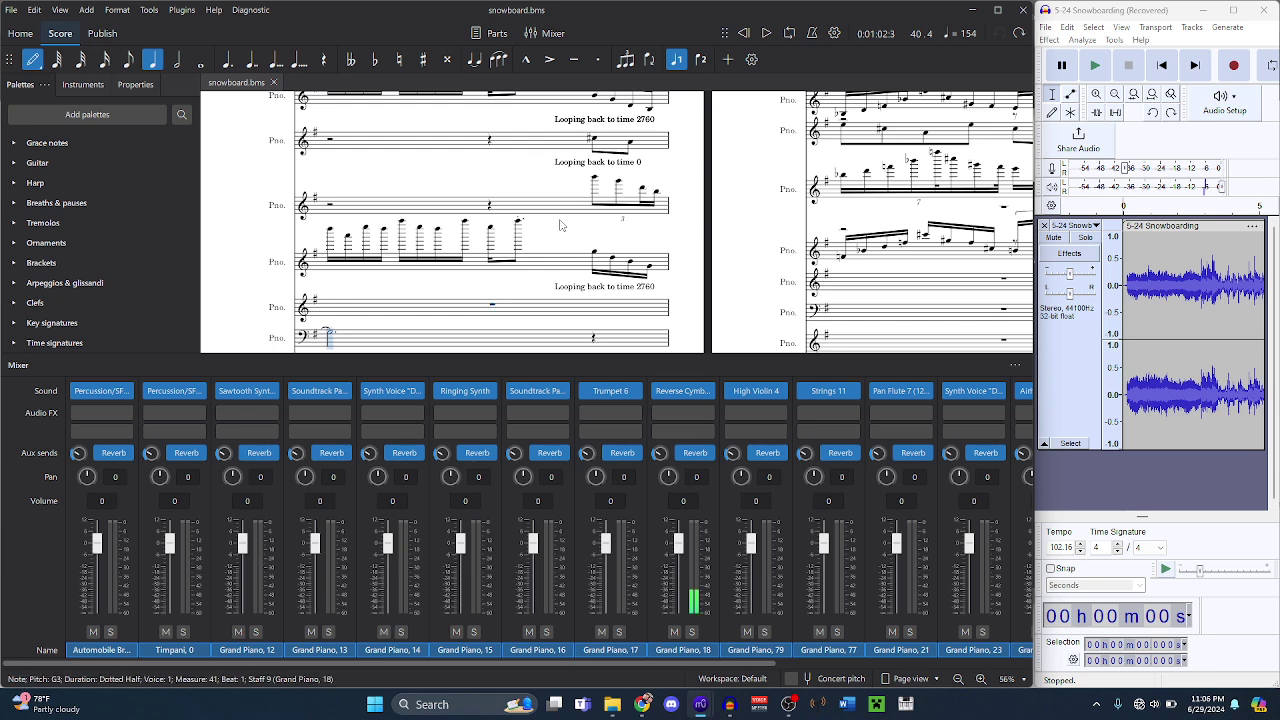
key("Escape")
key("ctrl+shift+Home")
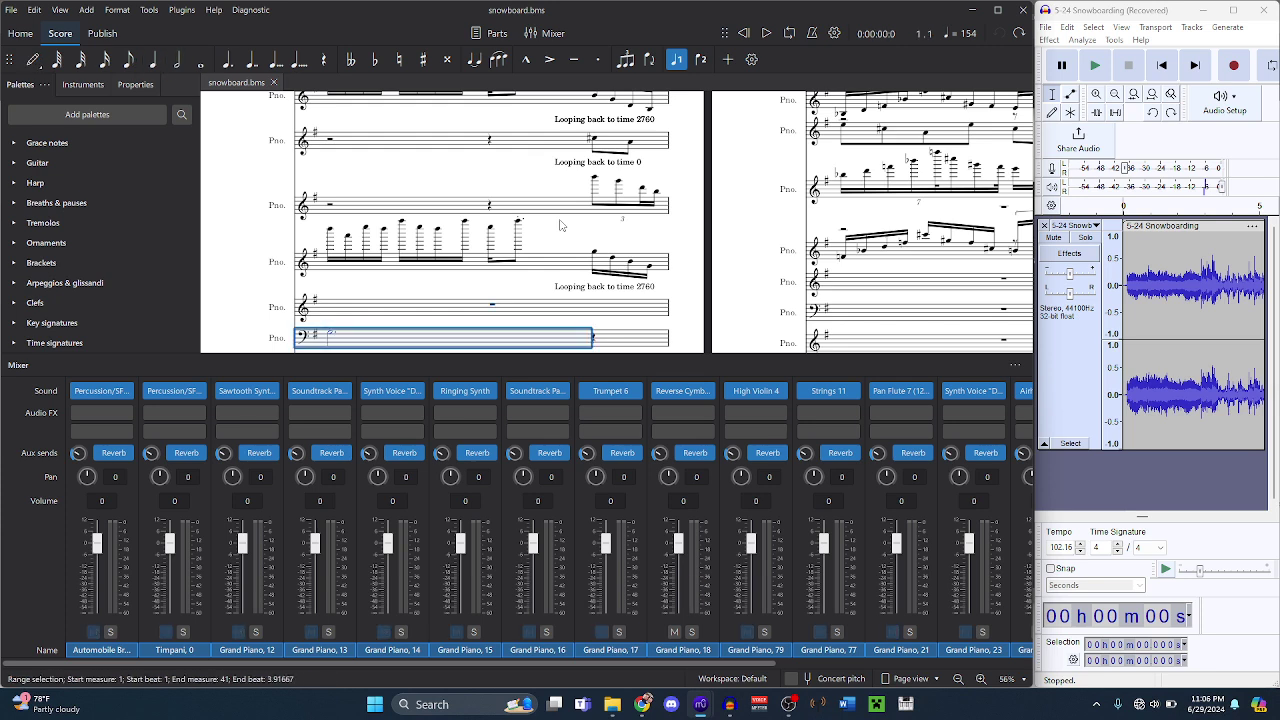
- Switch to the 5-24. Snowboarding score, paste the copied part into the Suspended Cymbal staff at measure 1, and play it back
mouse_move(700, 713)
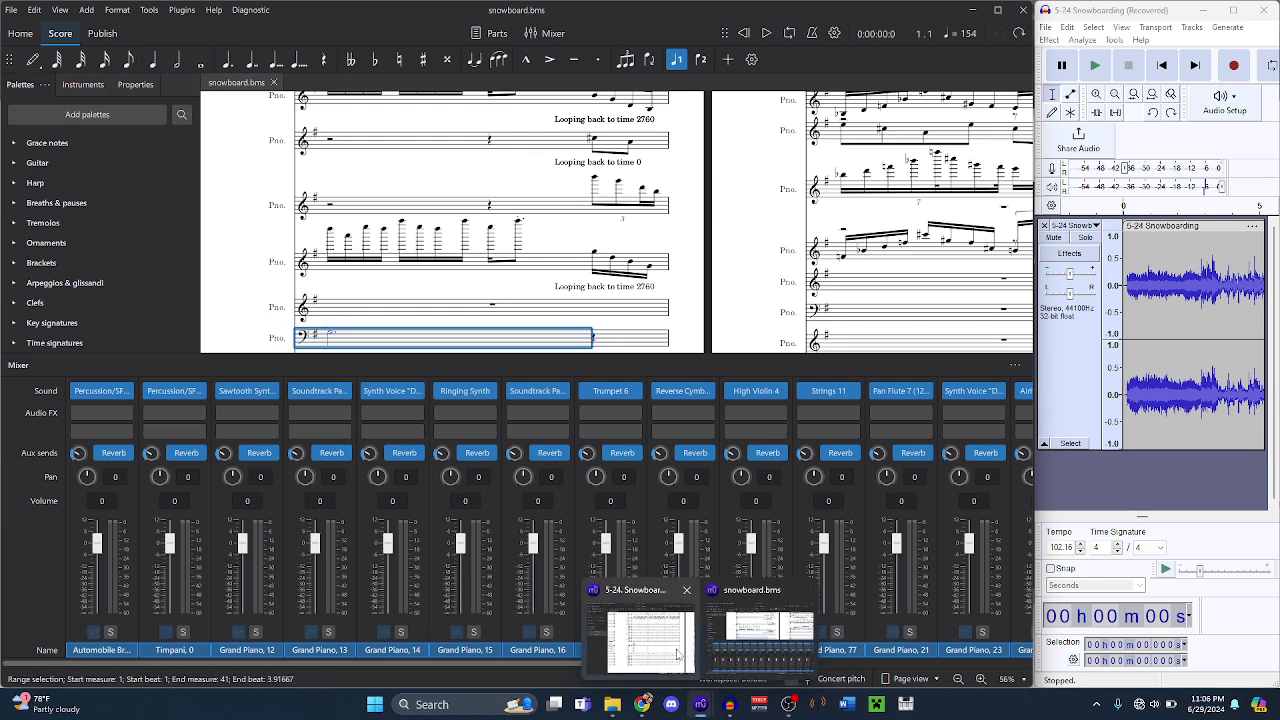
left_click(662, 637)
scroll(662, 637, "up", 10)
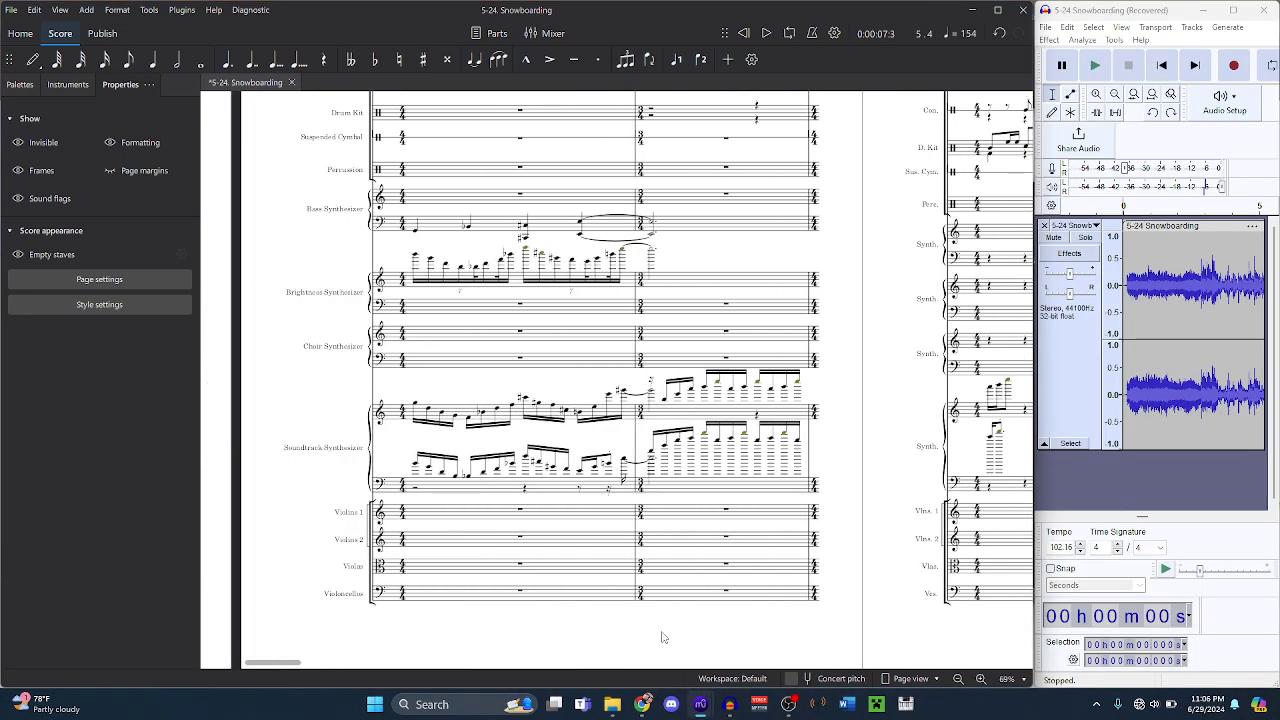
left_click(532, 346)
key("ctrl+shift+End")
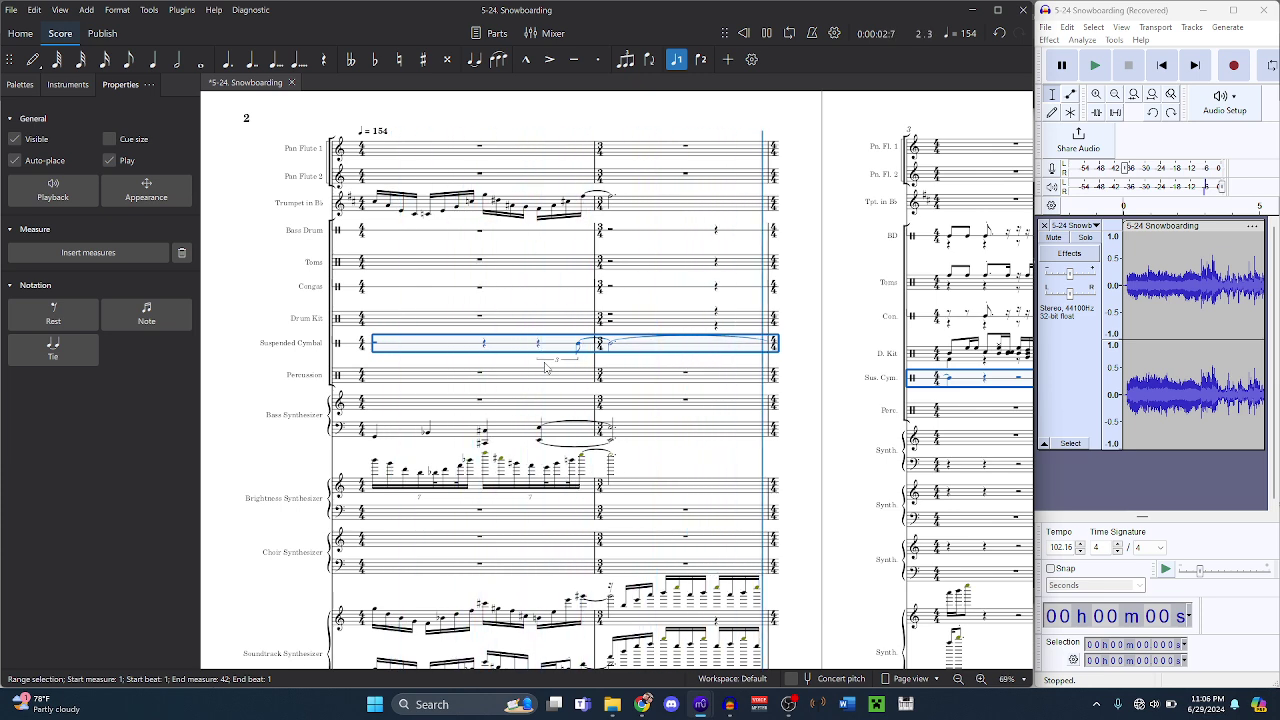
- In snowboard.bms, split measure 41's rest at beat 4 in Grand Piano, 79, and copy that part from measure 1 up to the split
mouse_move(700, 710)
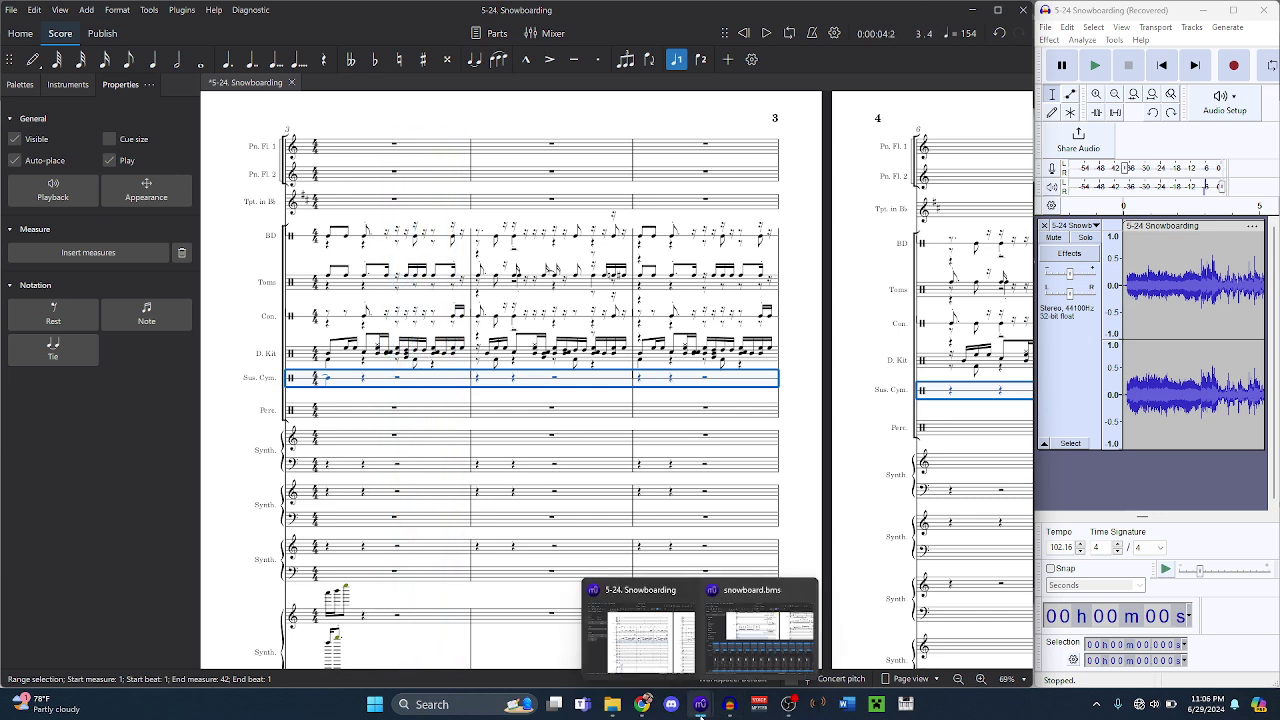
left_click(727, 650)
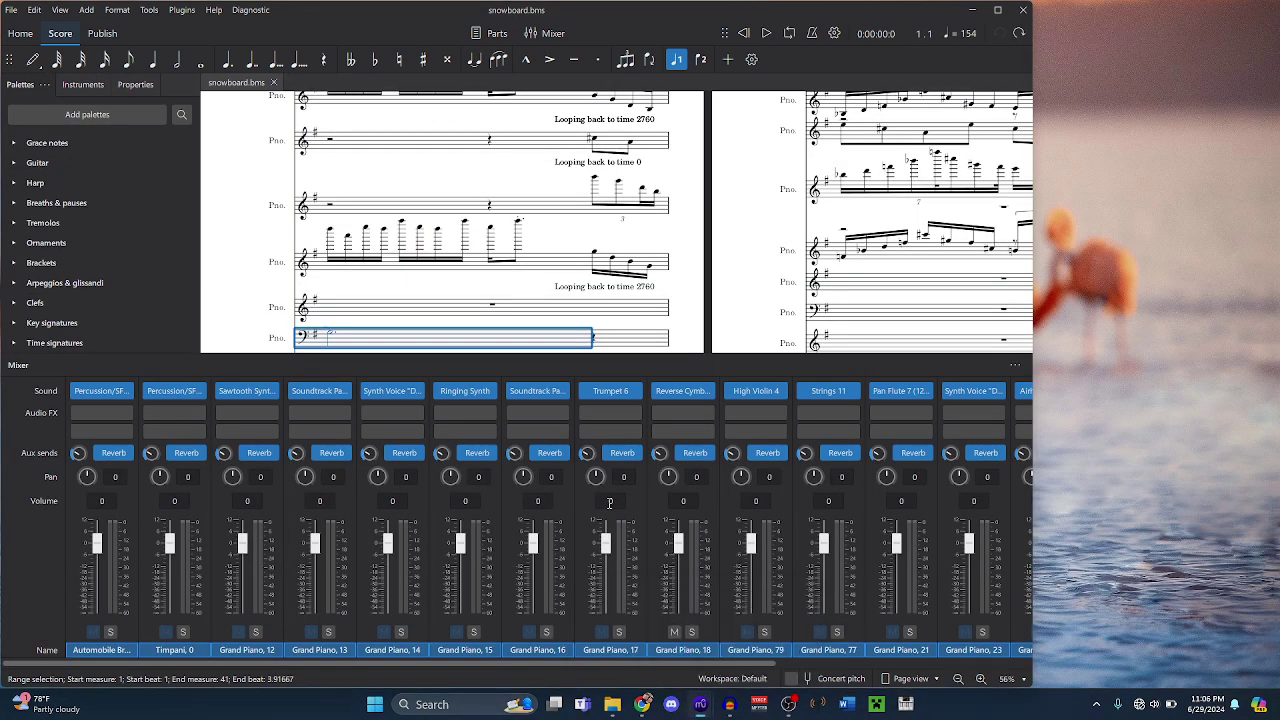
scroll(491, 211, "down", 4)
left_click(491, 210)
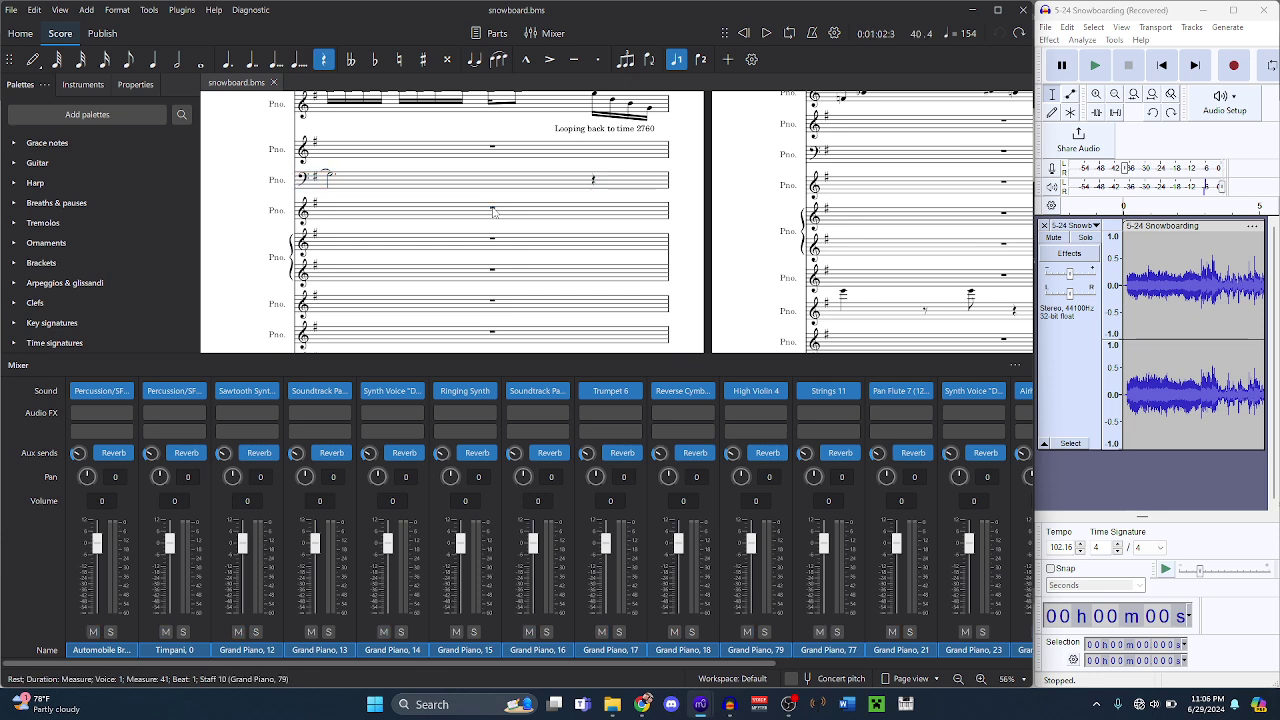
key("a")
key("ctrl+z")
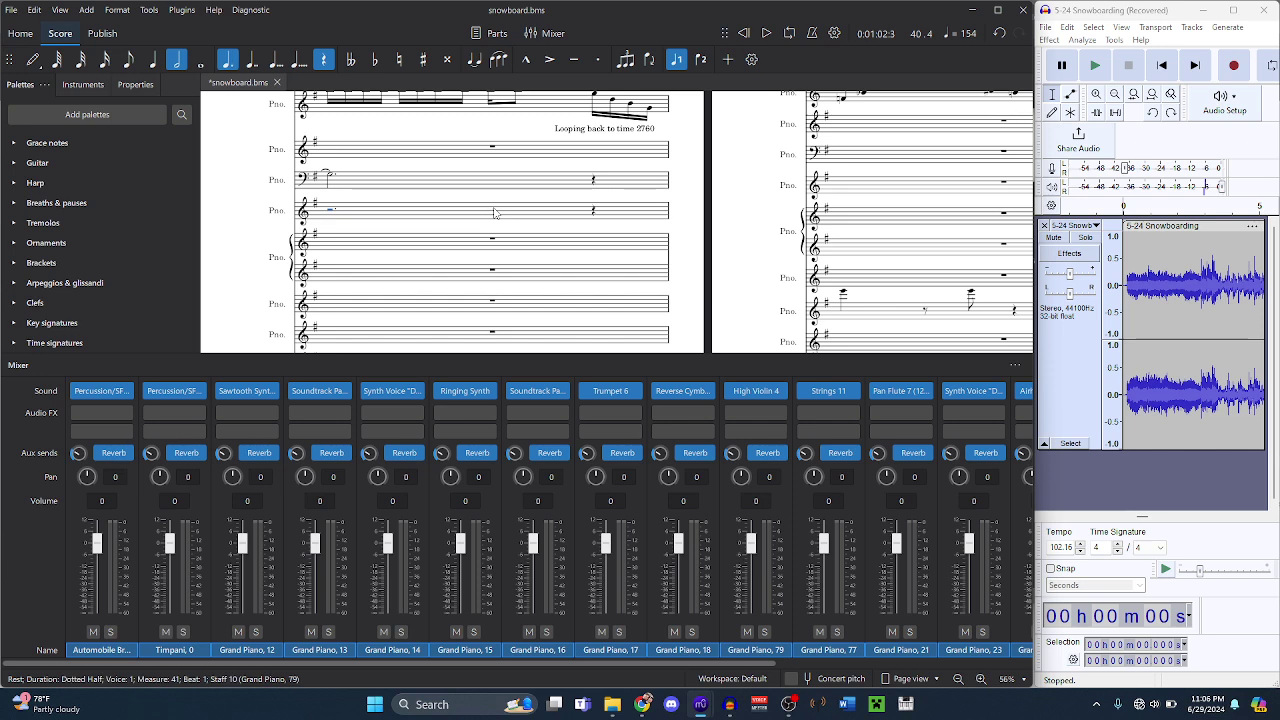
left_click(494, 212)
- Switch to the 5-24. Snowboarding score and paste the copied part into the Violins 1 staff at measure 1
mouse_move(700, 704)
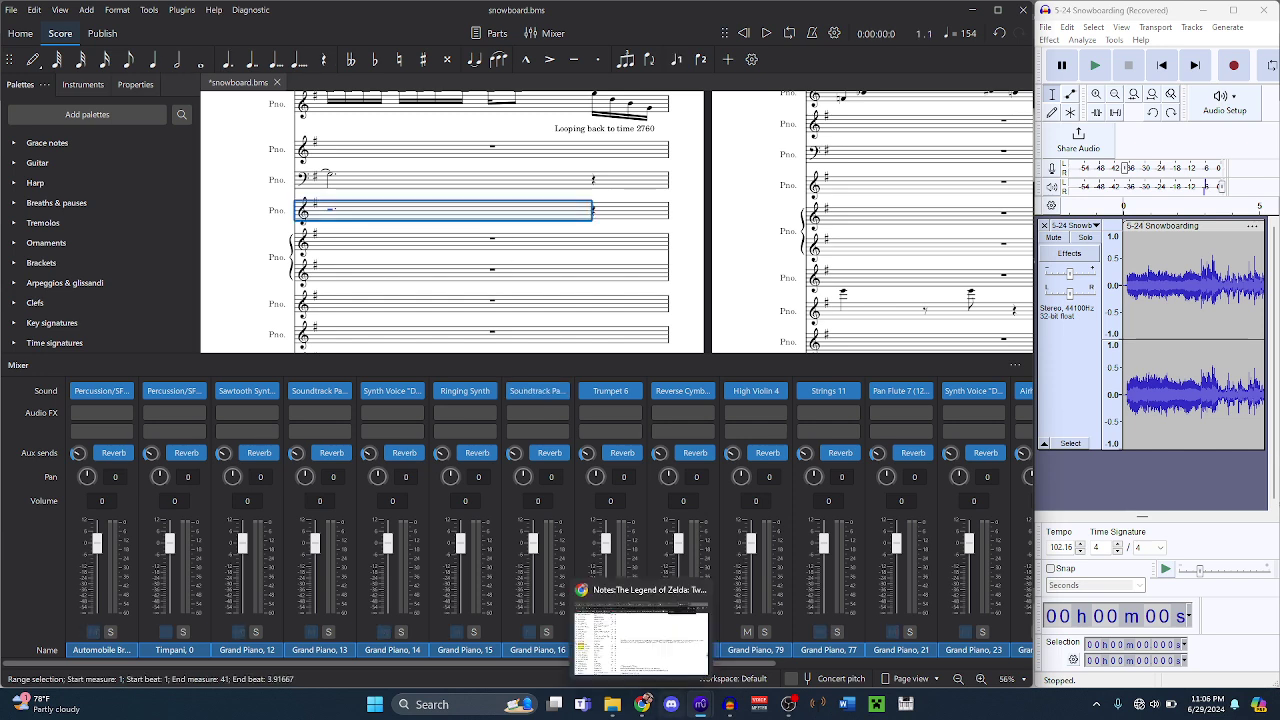
mouse_move(726, 658)
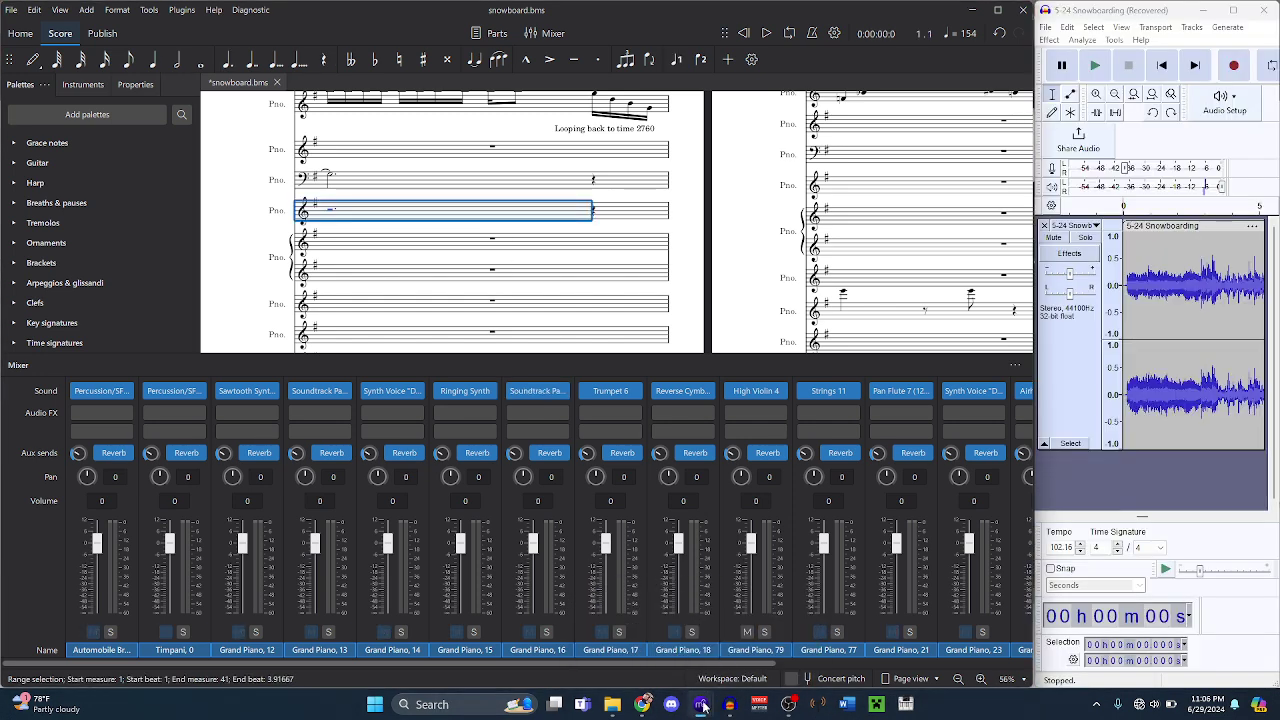
left_click(650, 640)
scroll(450, 388, "down", 5)
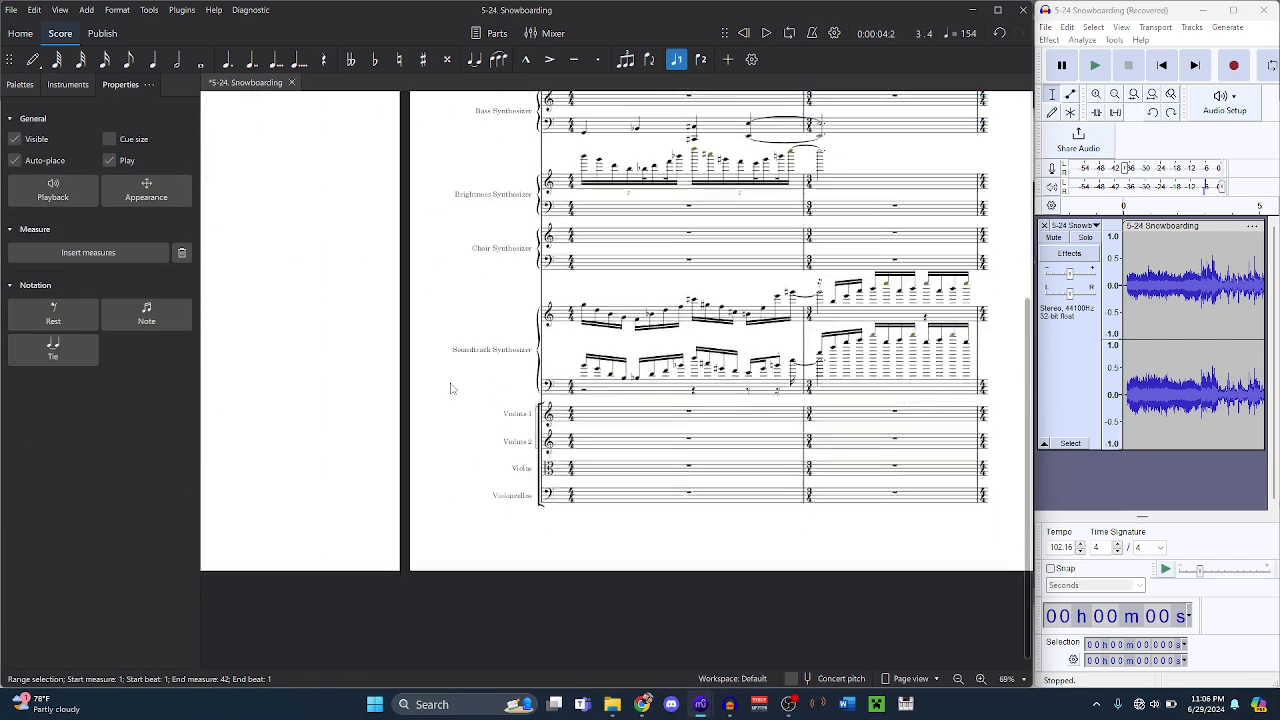
left_click(573, 403)
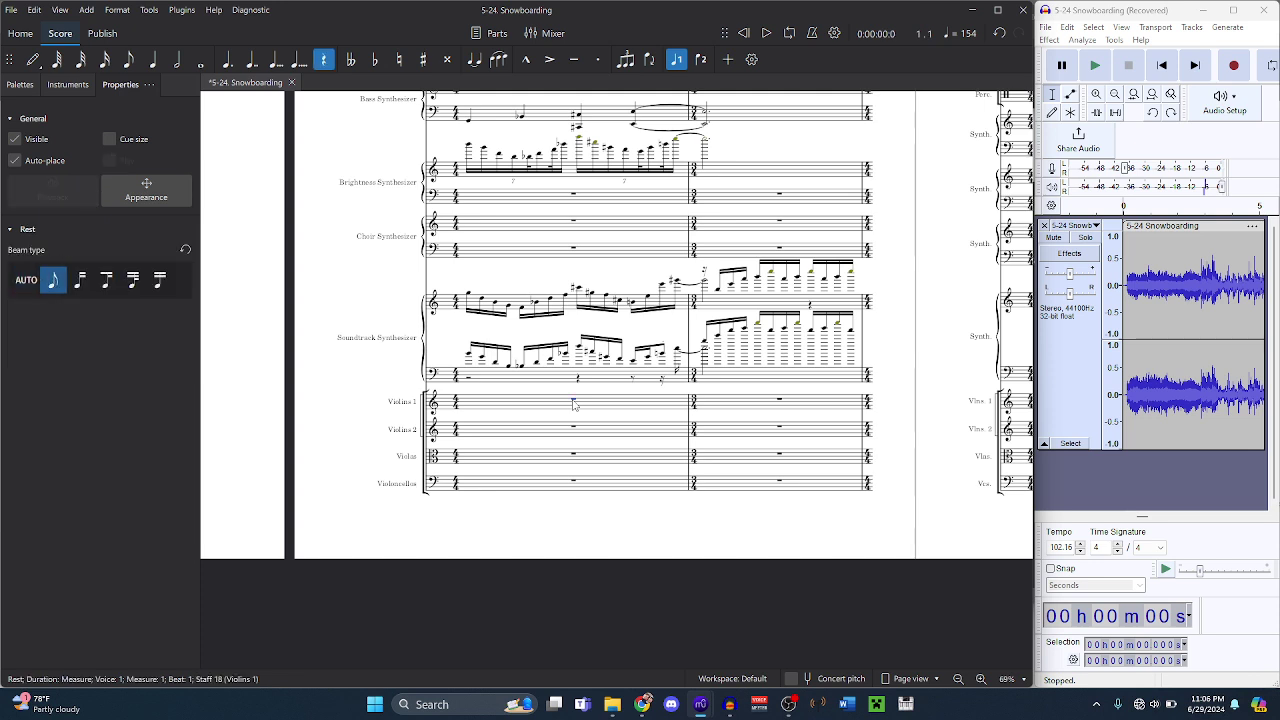
key("ctrl+shift+End")
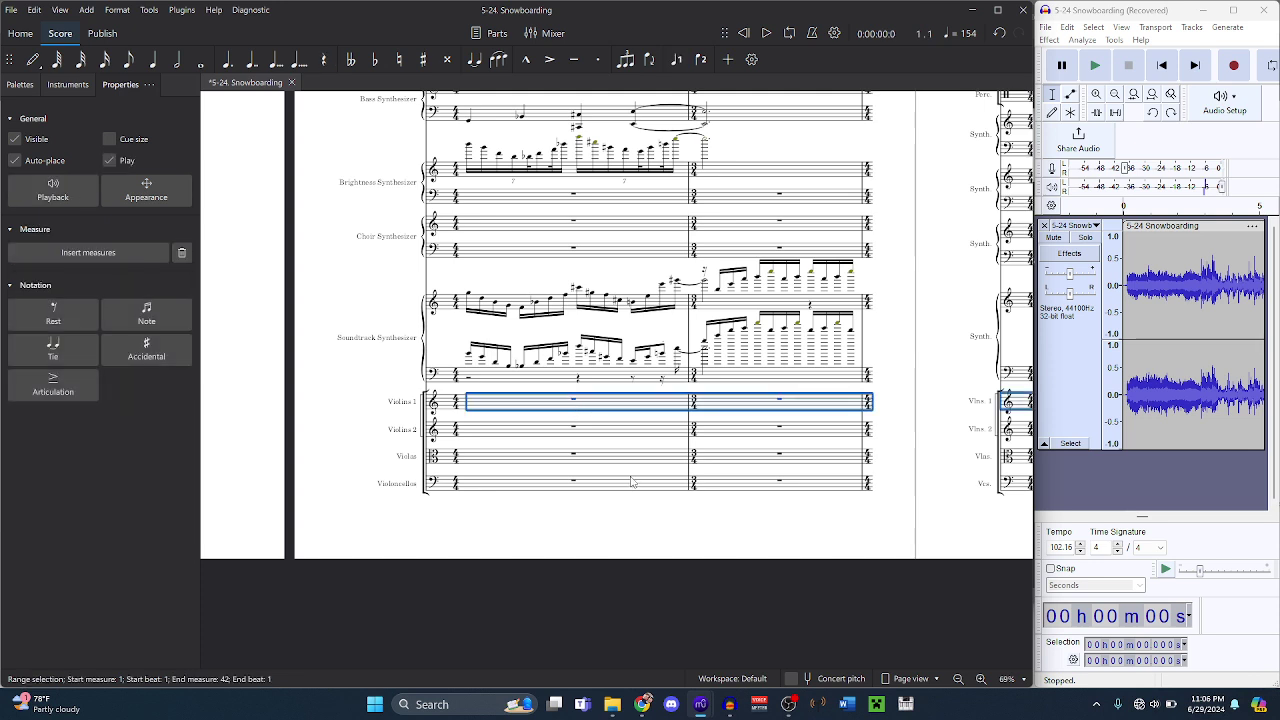
scroll(670, 570, "down", 1)
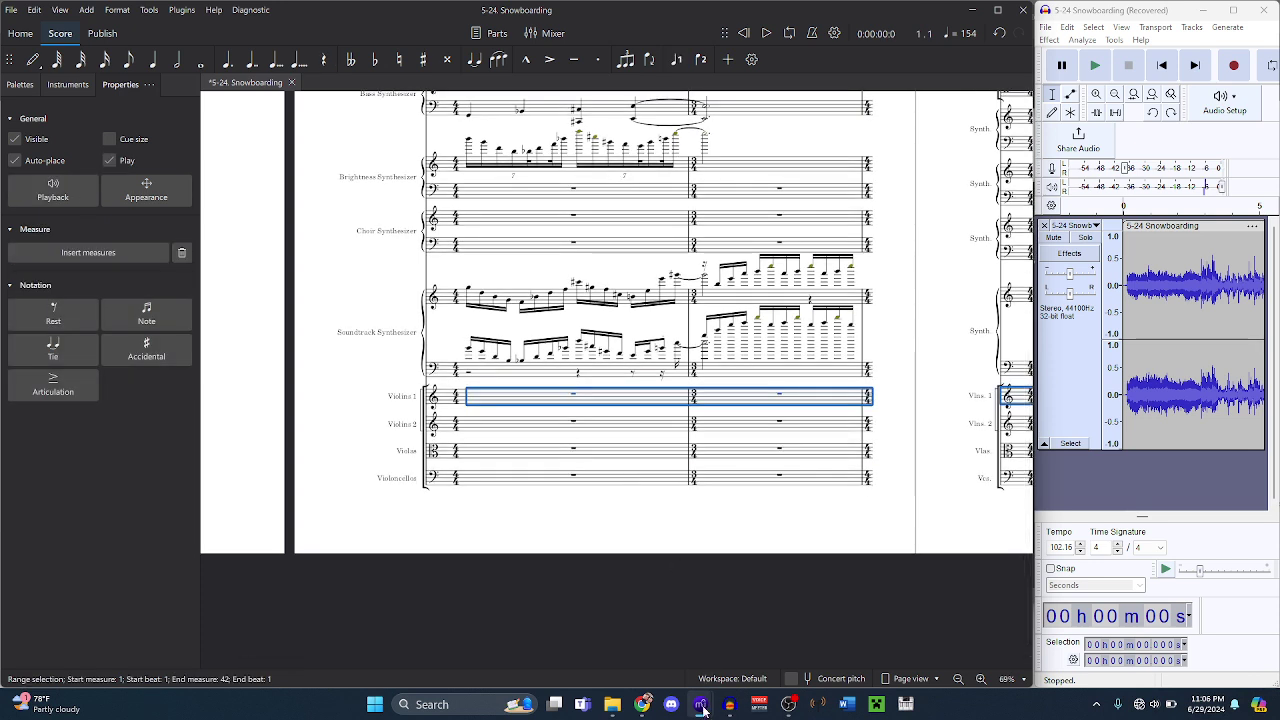
- Return to snowboard.bms and split measure 41's whole rest into a dotted half and a quarter rest on both Grand Piano, 77 staves
mouse_move(703, 710)
left_click(766, 608)
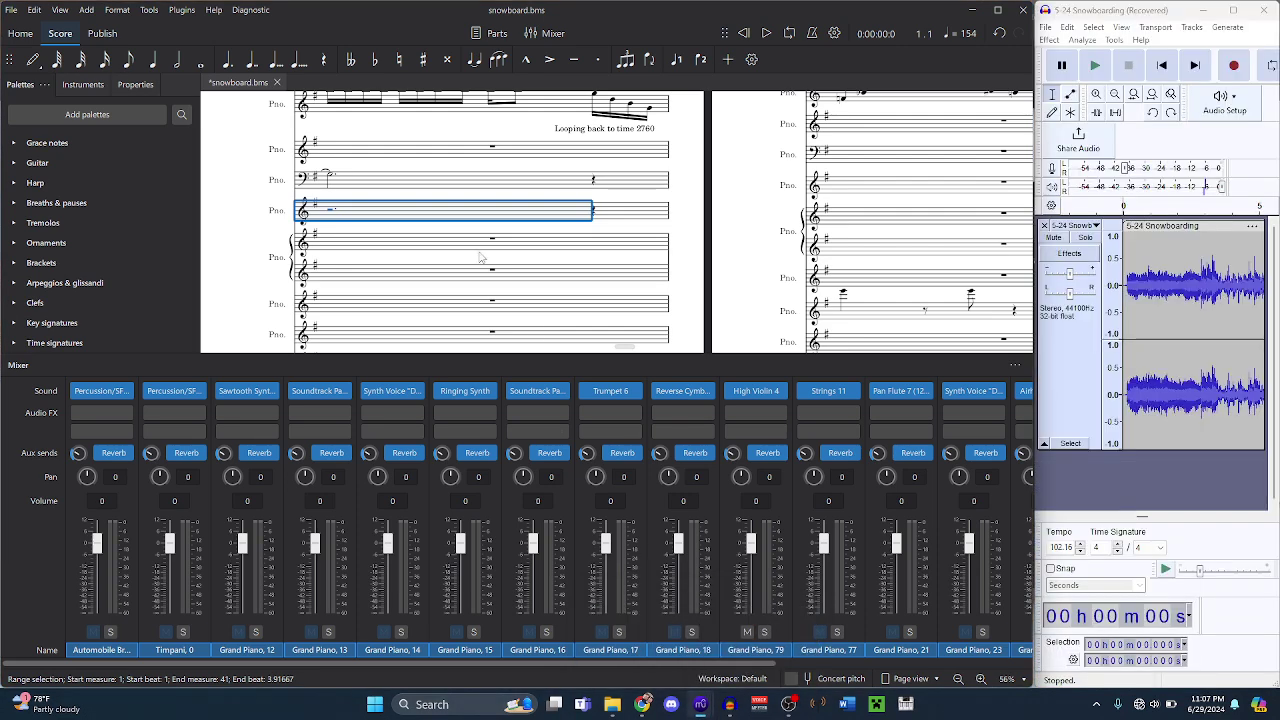
key("Escape")
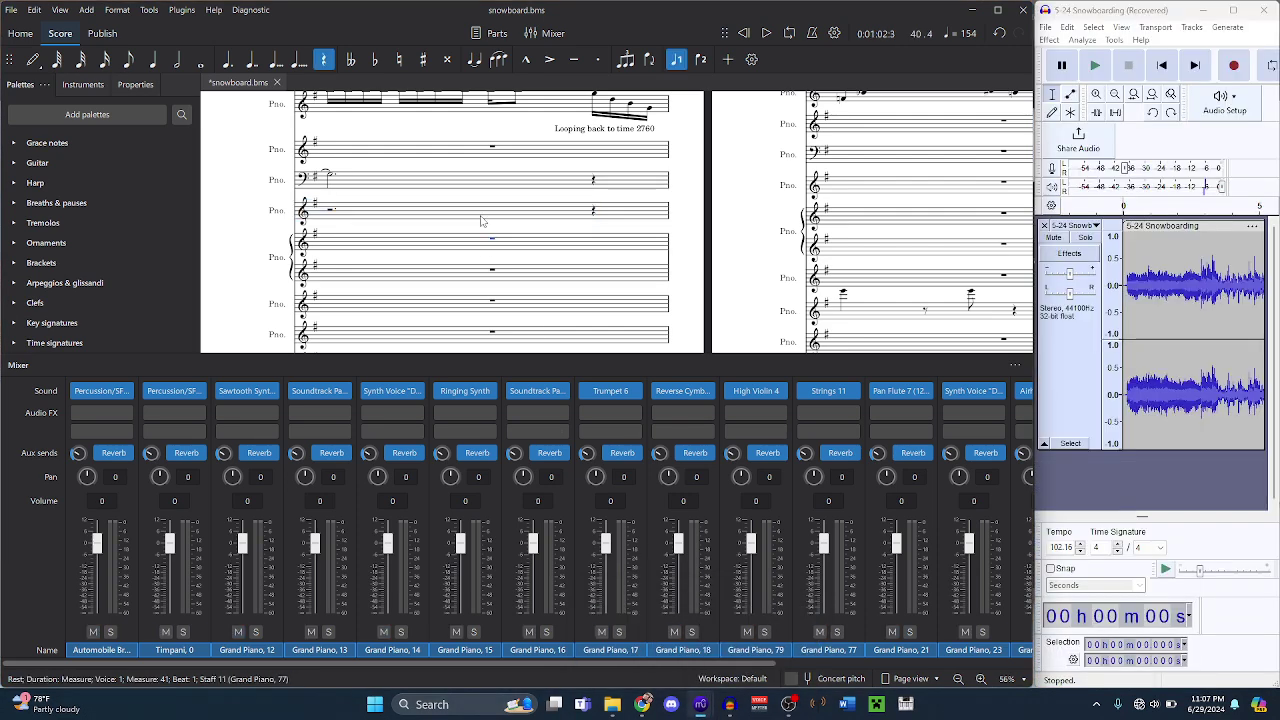
left_click(482, 217)
left_click(490, 253)
left_click(485, 273)
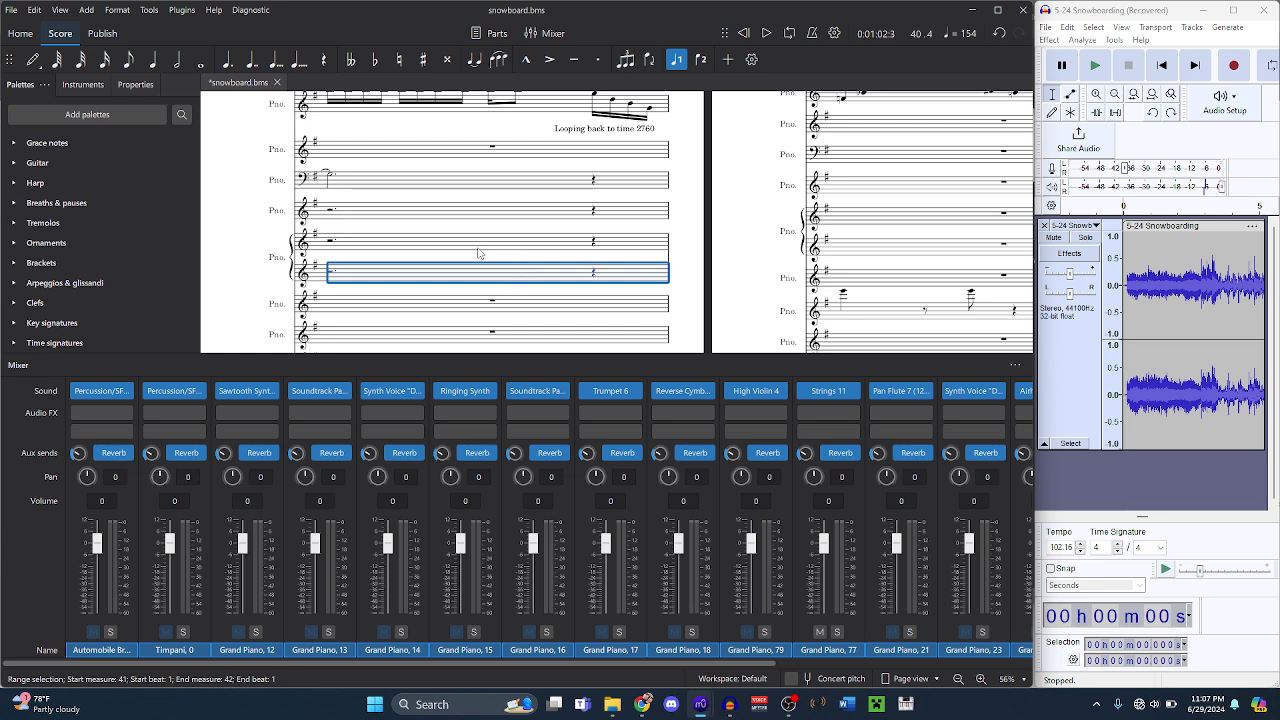
- Copy both Grand Piano, 77 staves from measure 1 to just before beat 4 of measure 41, and return to 5-24. Snowboarding
left_click(331, 243)
key("shift+Down")
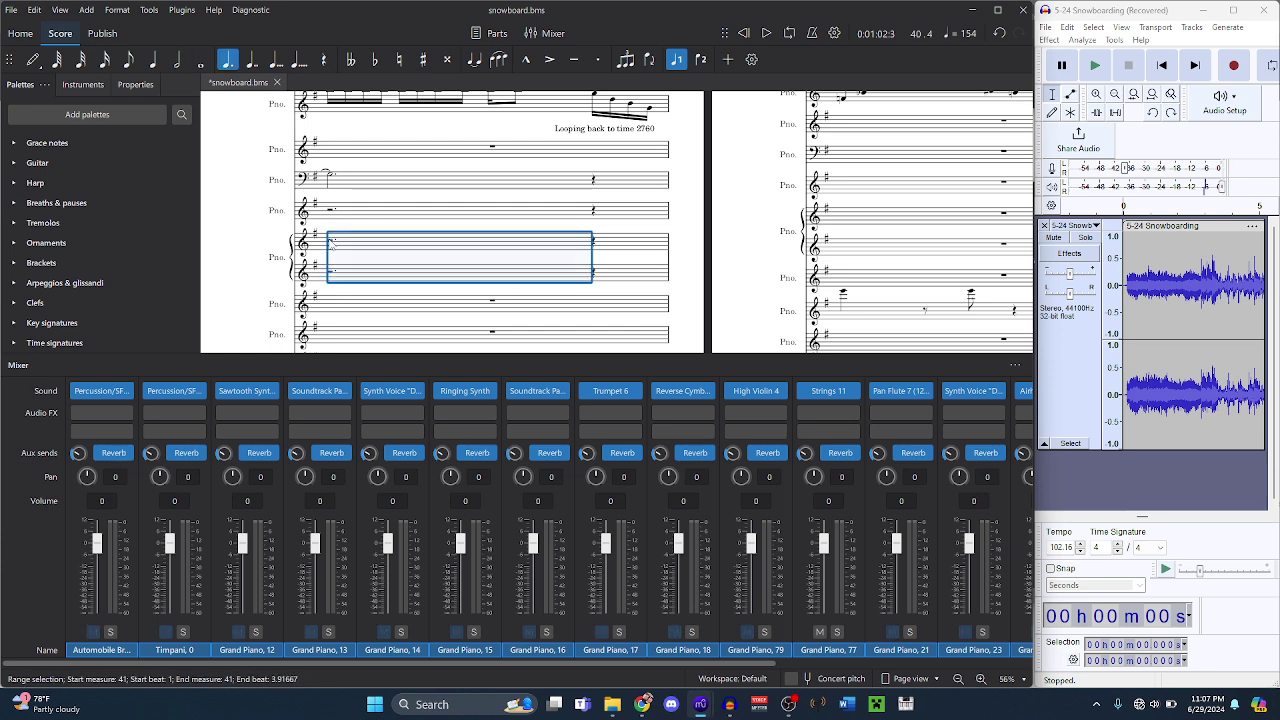
key("ctrl+shift+Home")
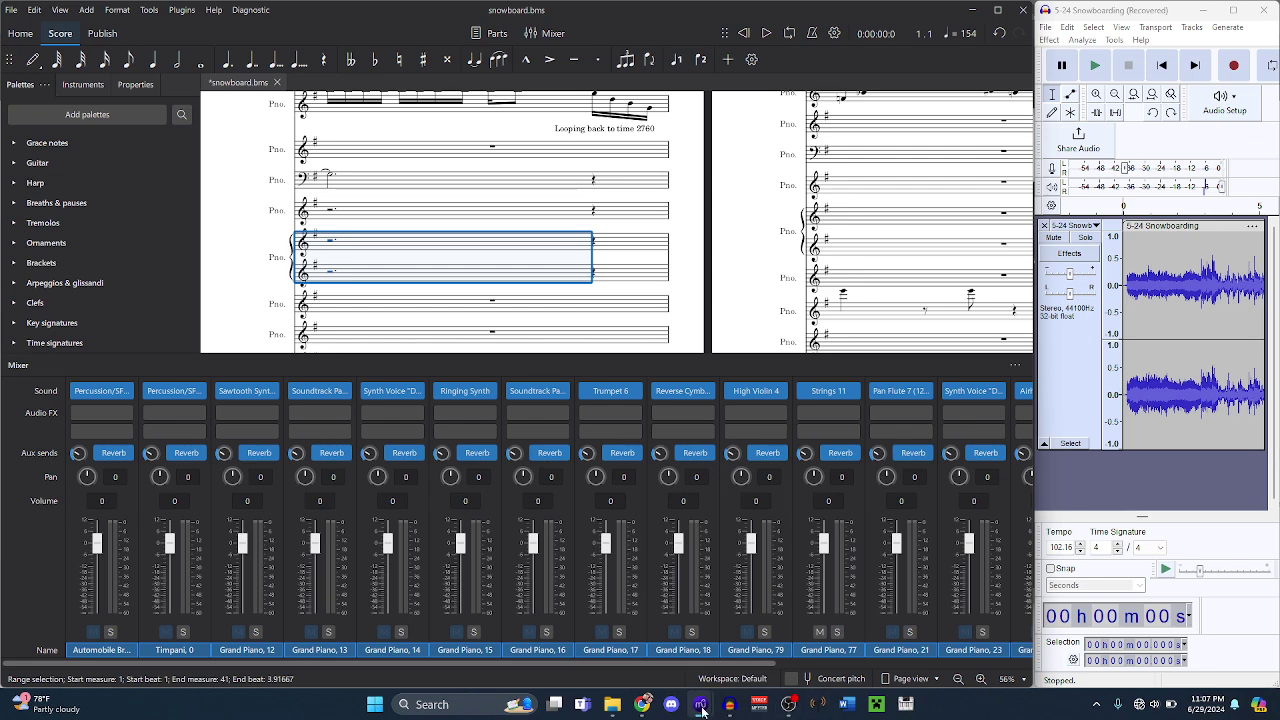
mouse_move(701, 710)
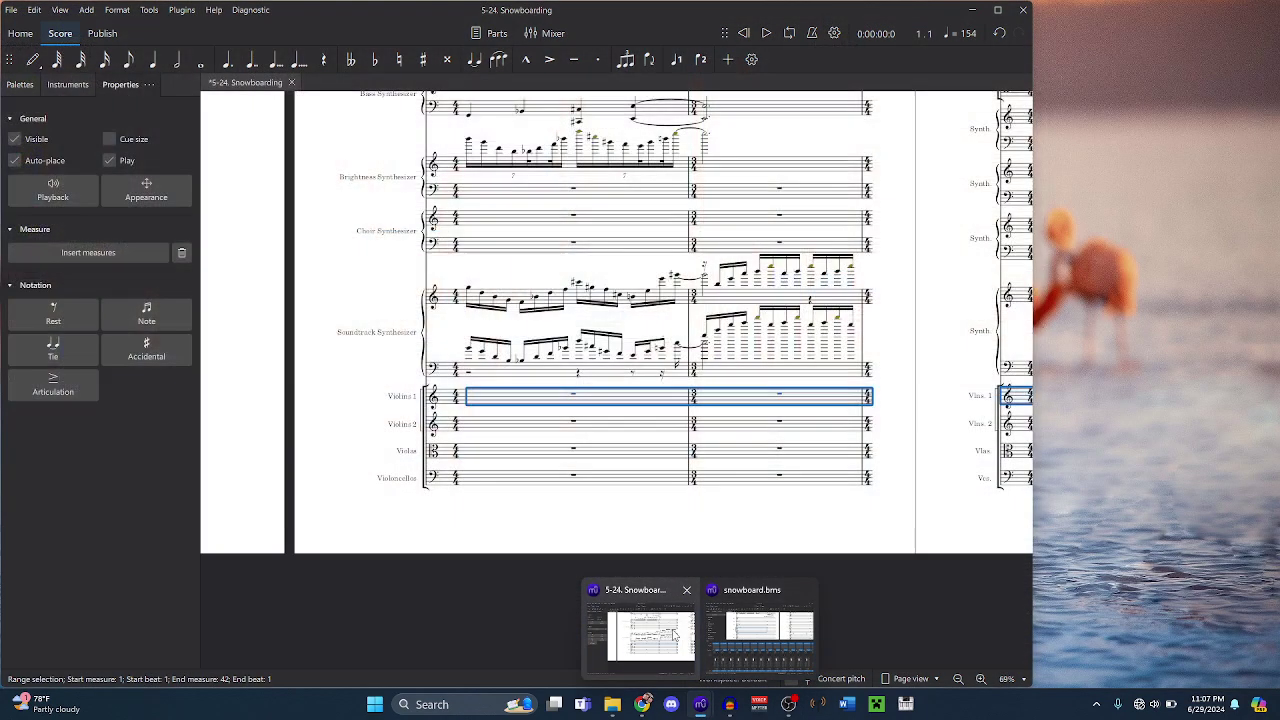
left_click(640, 620)
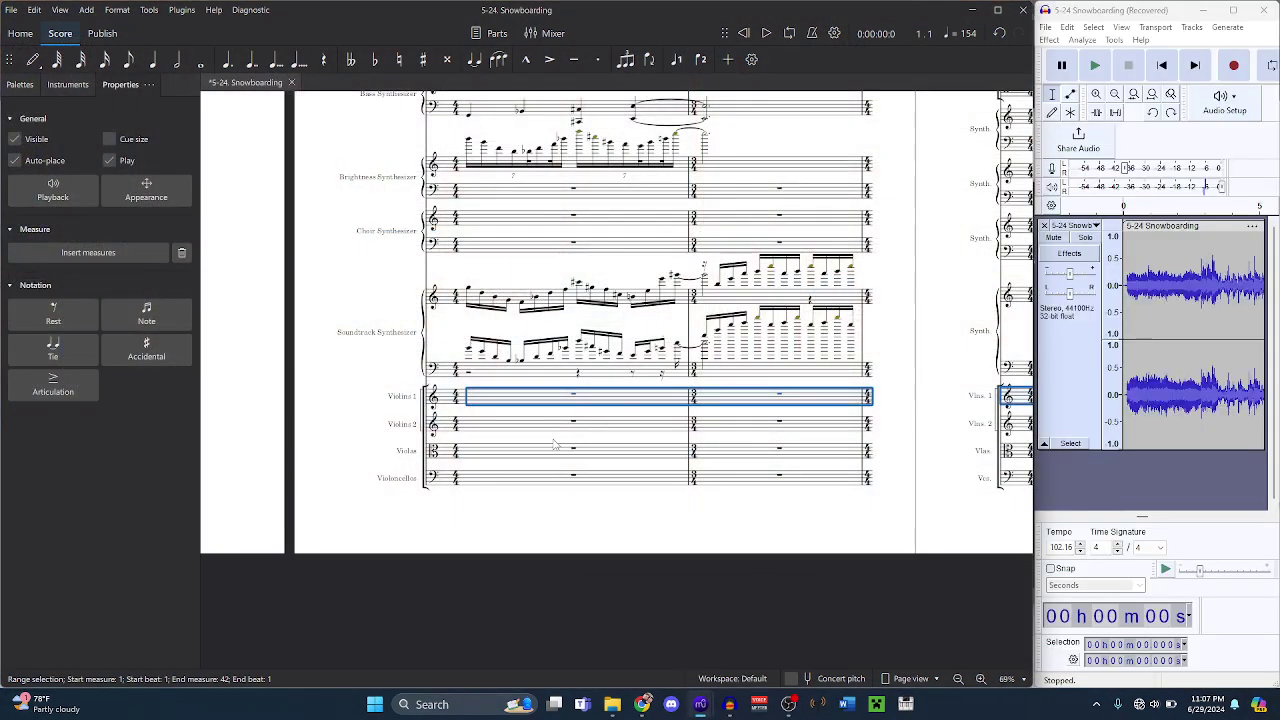
- Try pasting the two copied staves into Violins 2 and Violas at measure 1 and play back the score
left_click(574, 424)
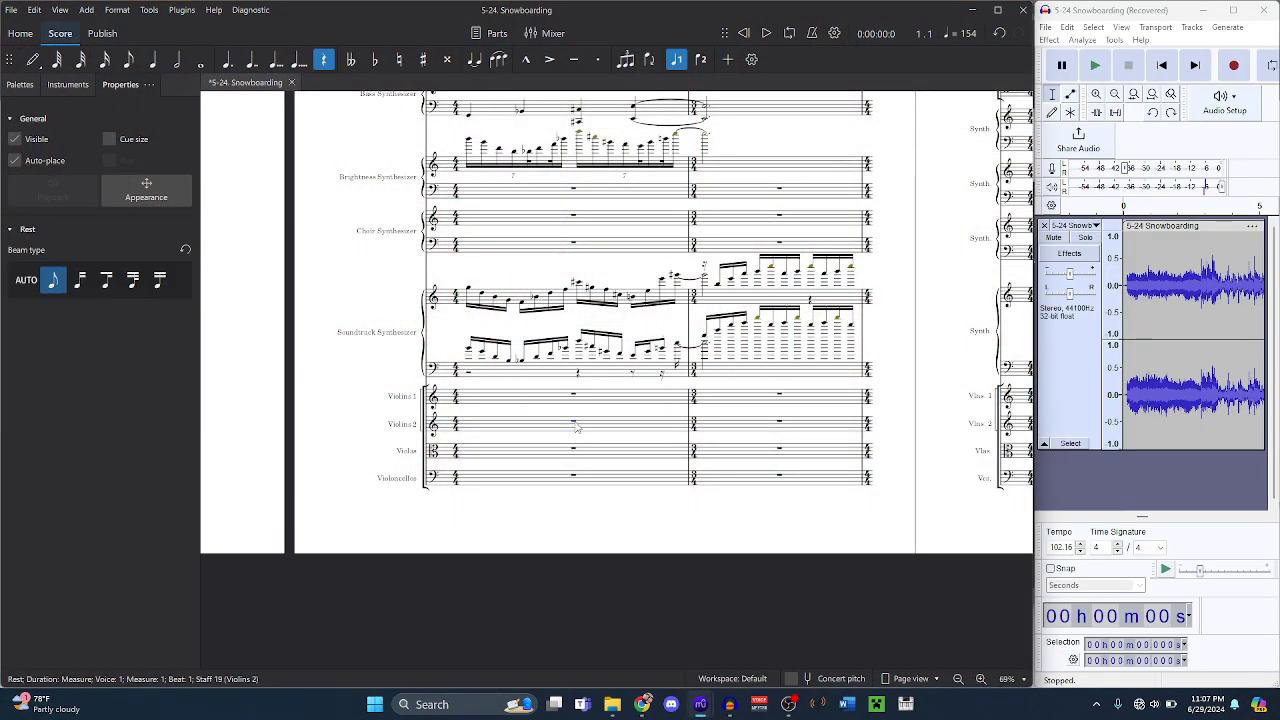
key("shift+Down")
key("ctrl+shift+Home")
key("space")
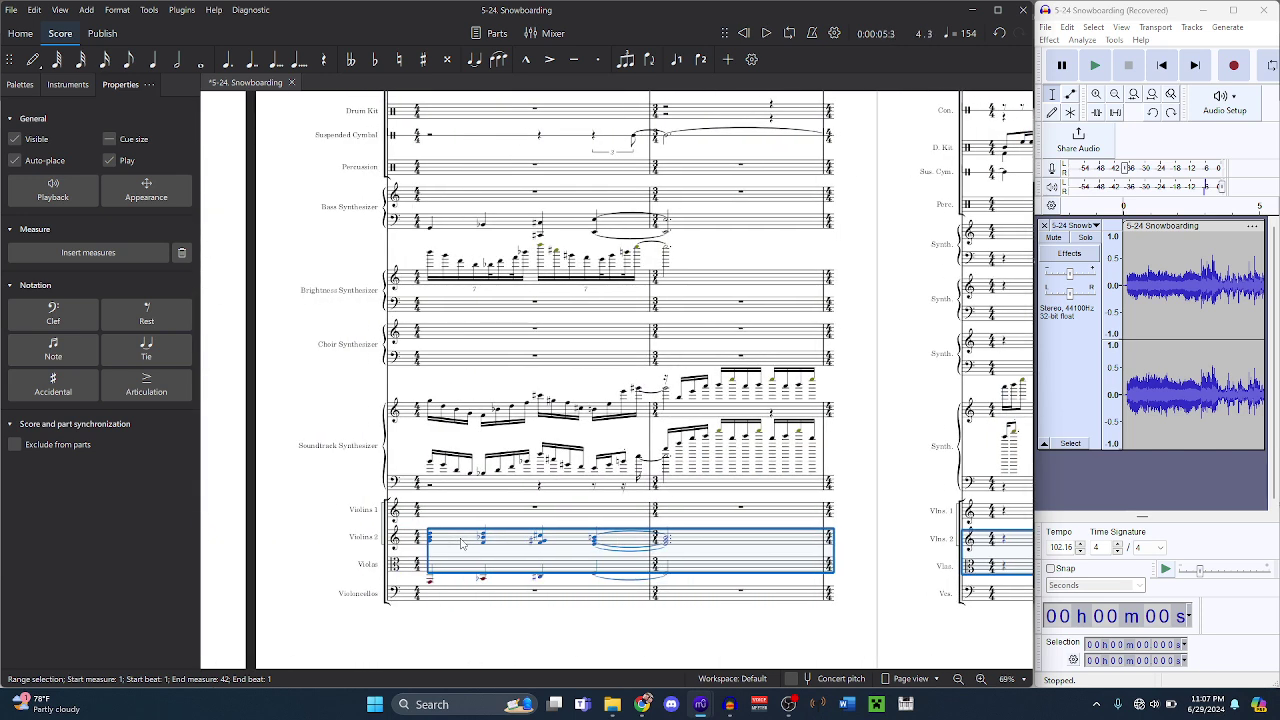
- Undo the last paste, and paste the two copied staves into Violas and Violoncellos at measure 1 instead, checking them by playback
key("Delete")
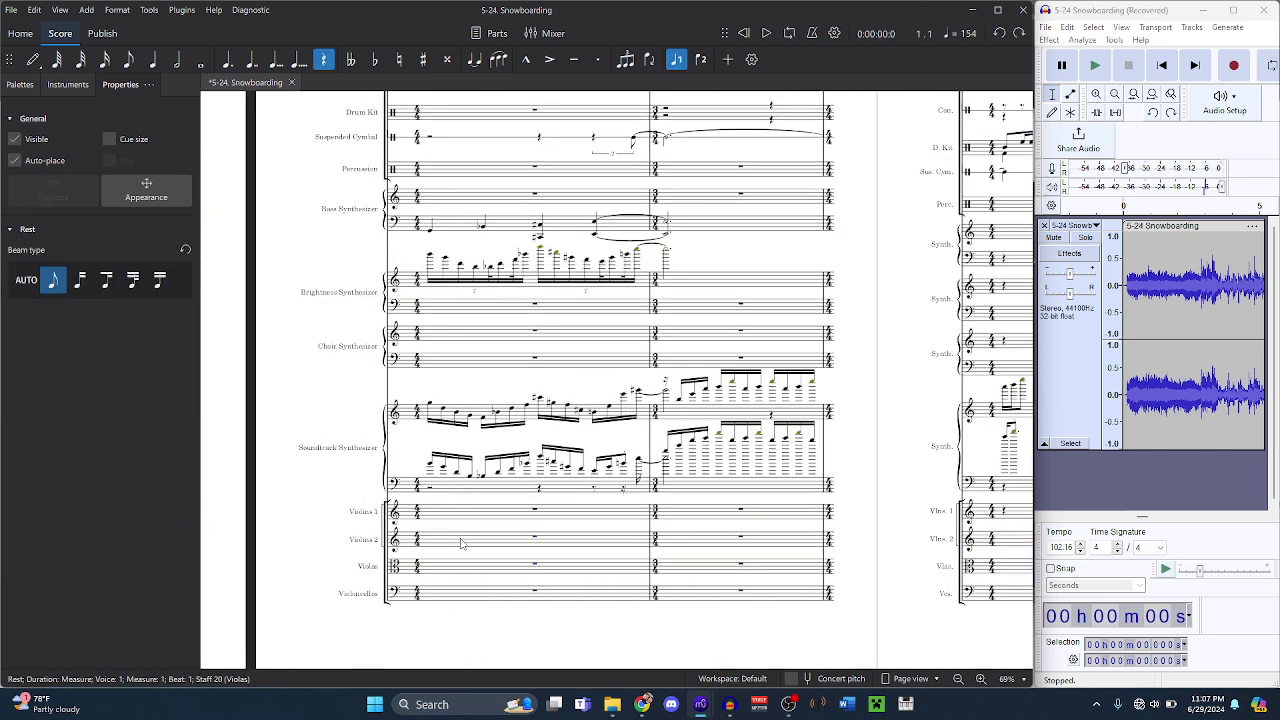
key("ctrl+z")
key("space")
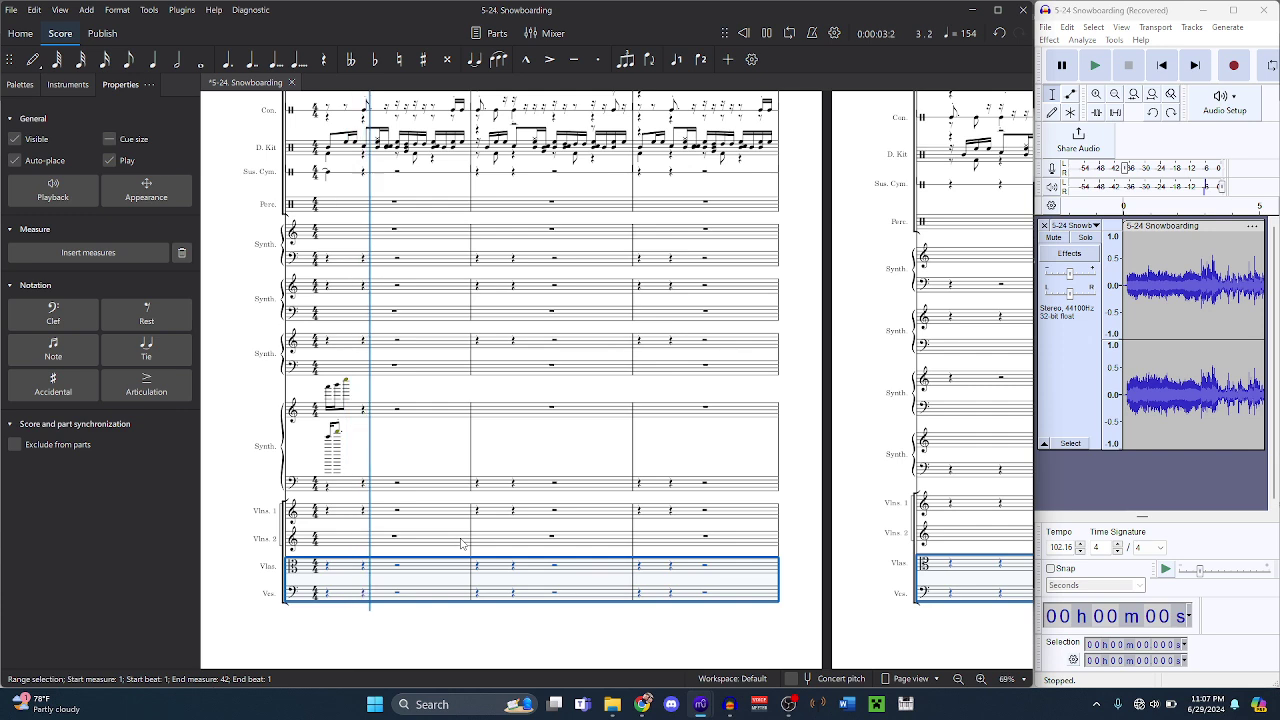
key("space")
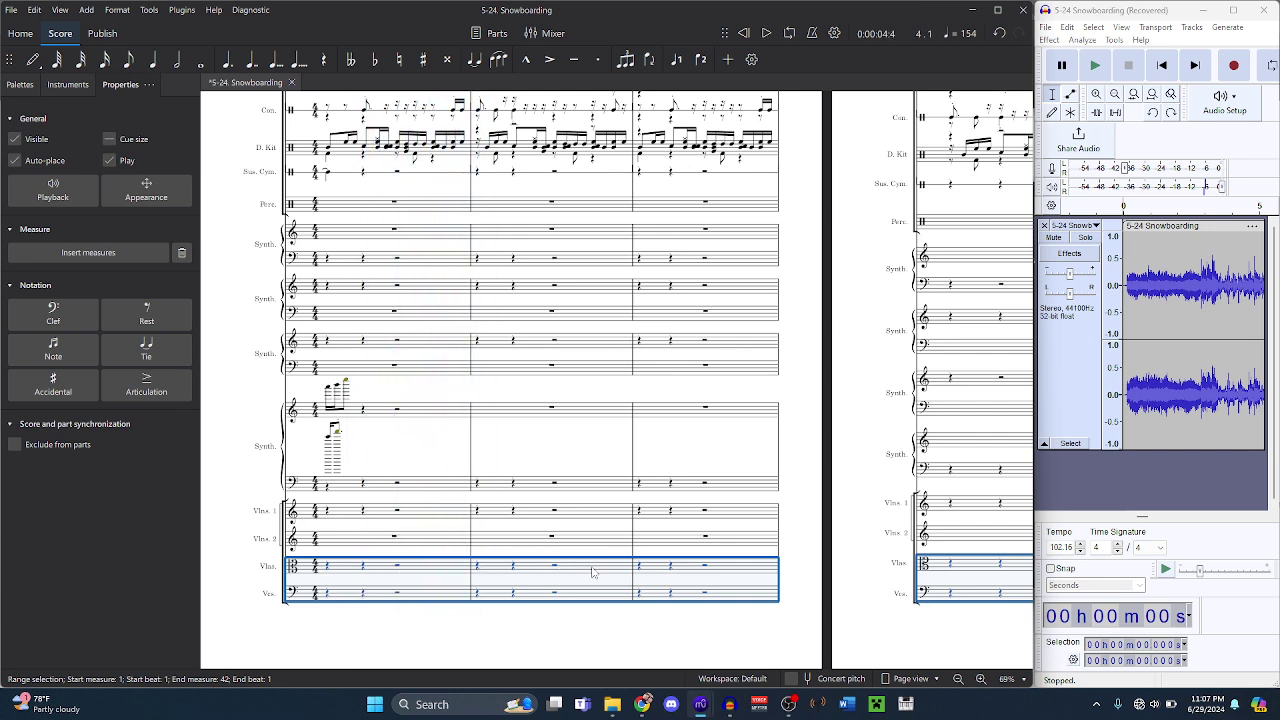
- Switch to snowboard.bms and split measure 41's whole rest into a dotted half and a quarter rest on the three staves below Grand Piano, 77
mouse_move(700, 704)
mouse_move(745, 636)
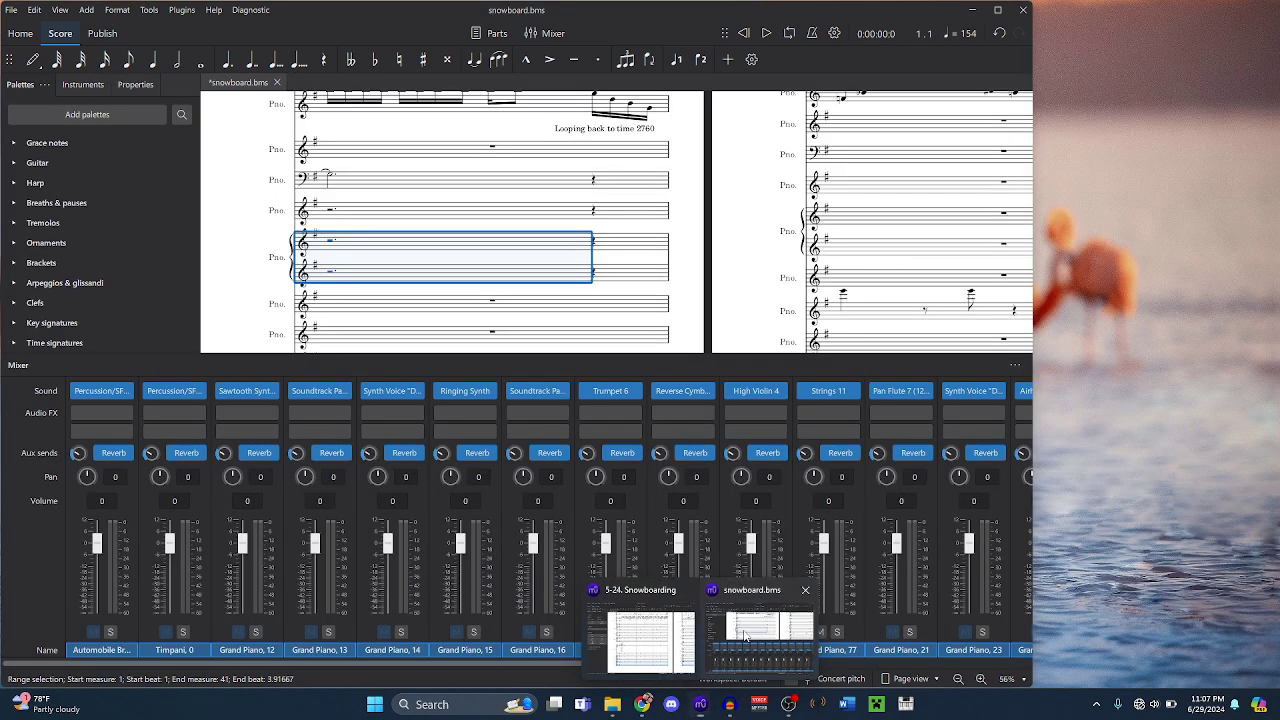
left_click(521, 276)
key("alt+Down")
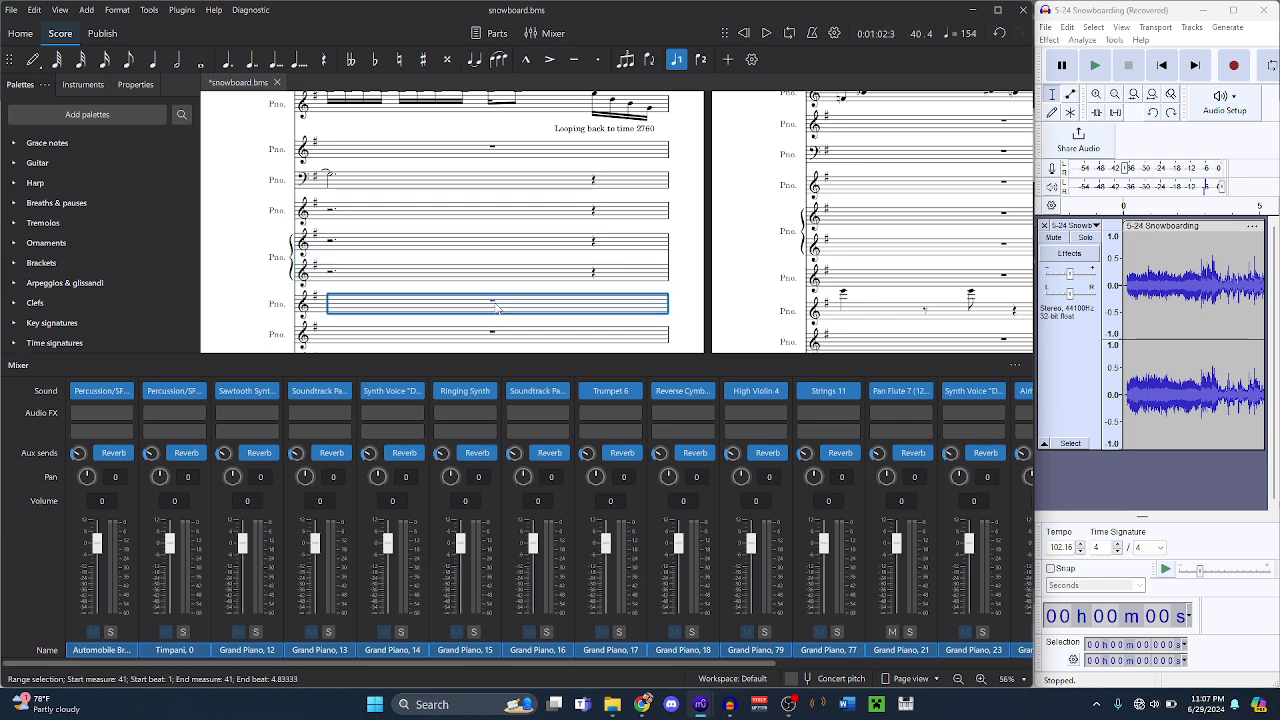
key("alt+Down")
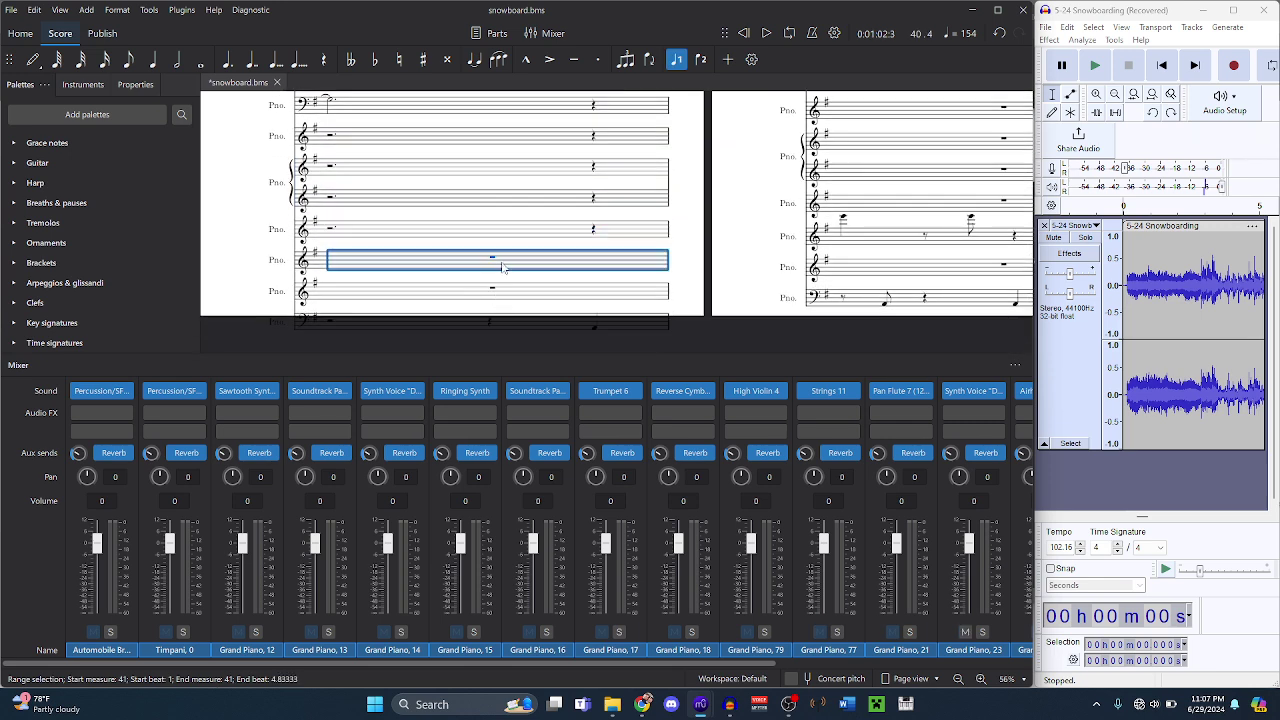
key("alt+Down")
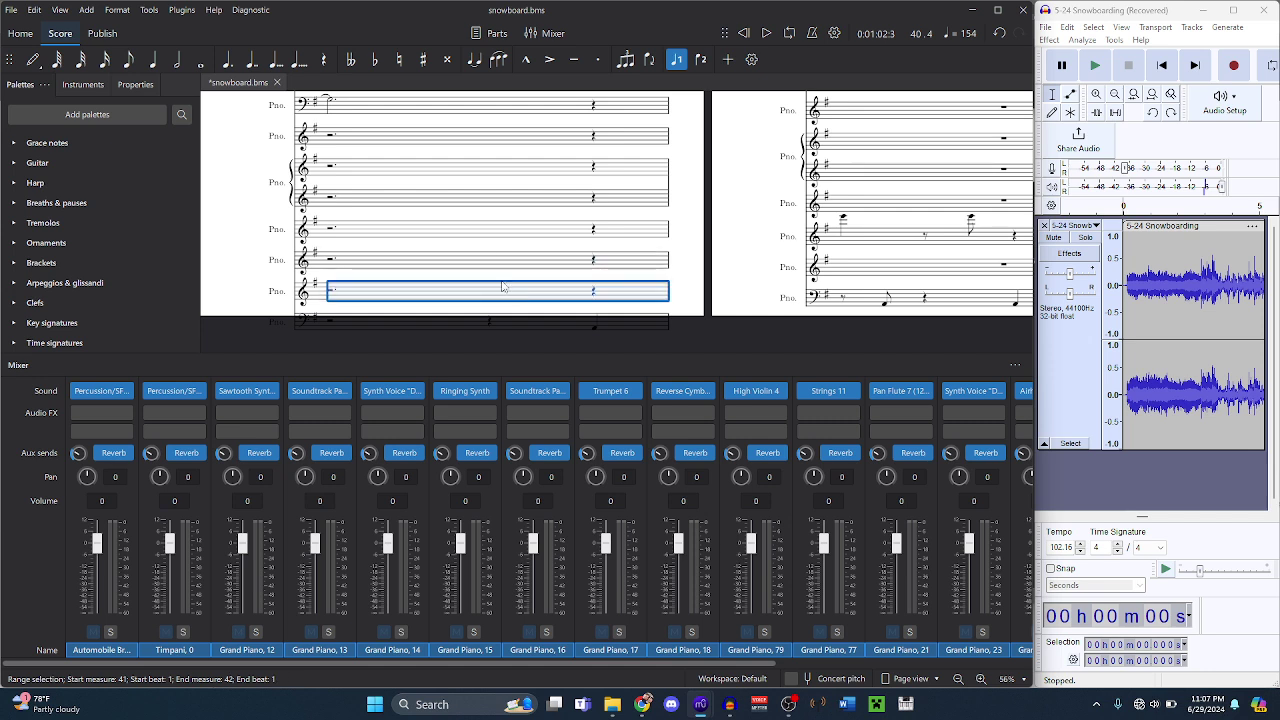
- Copy the Grand Piano, 21 staff from measure 1 to just before beat 4 of measure 41
left_click(331, 232)
key("n")
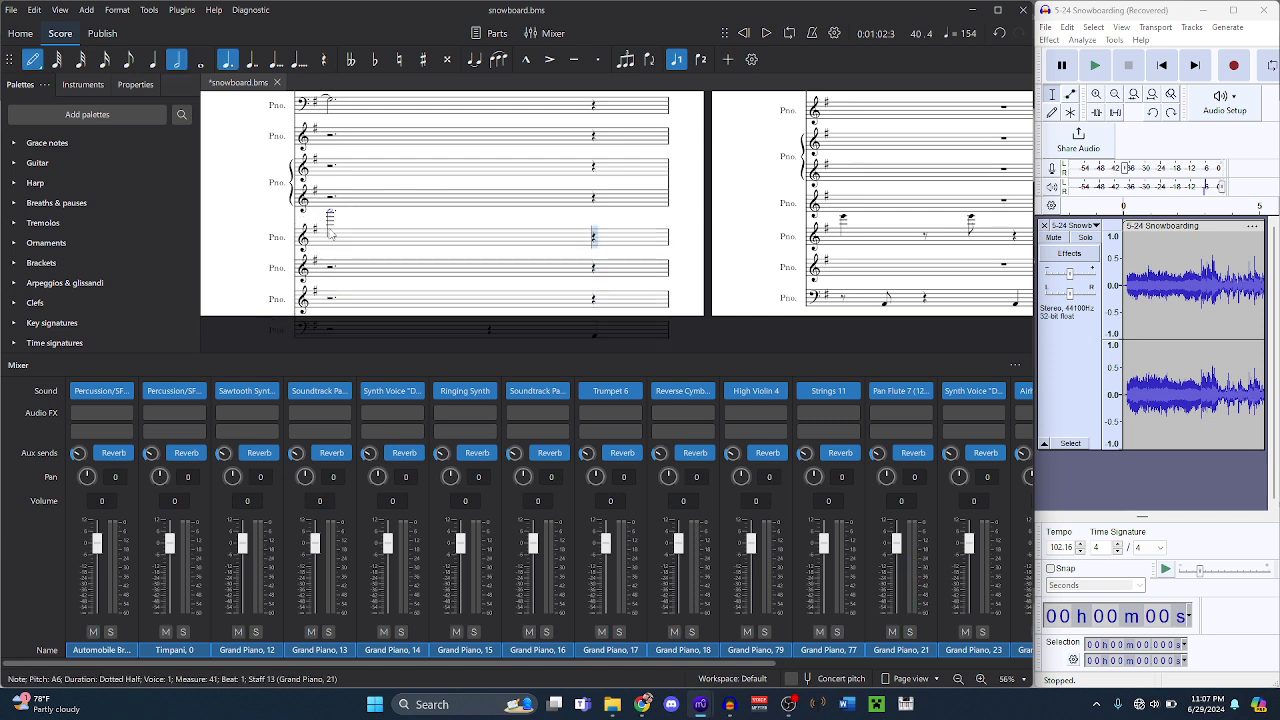
key("ctrl+z")
key("Escape")
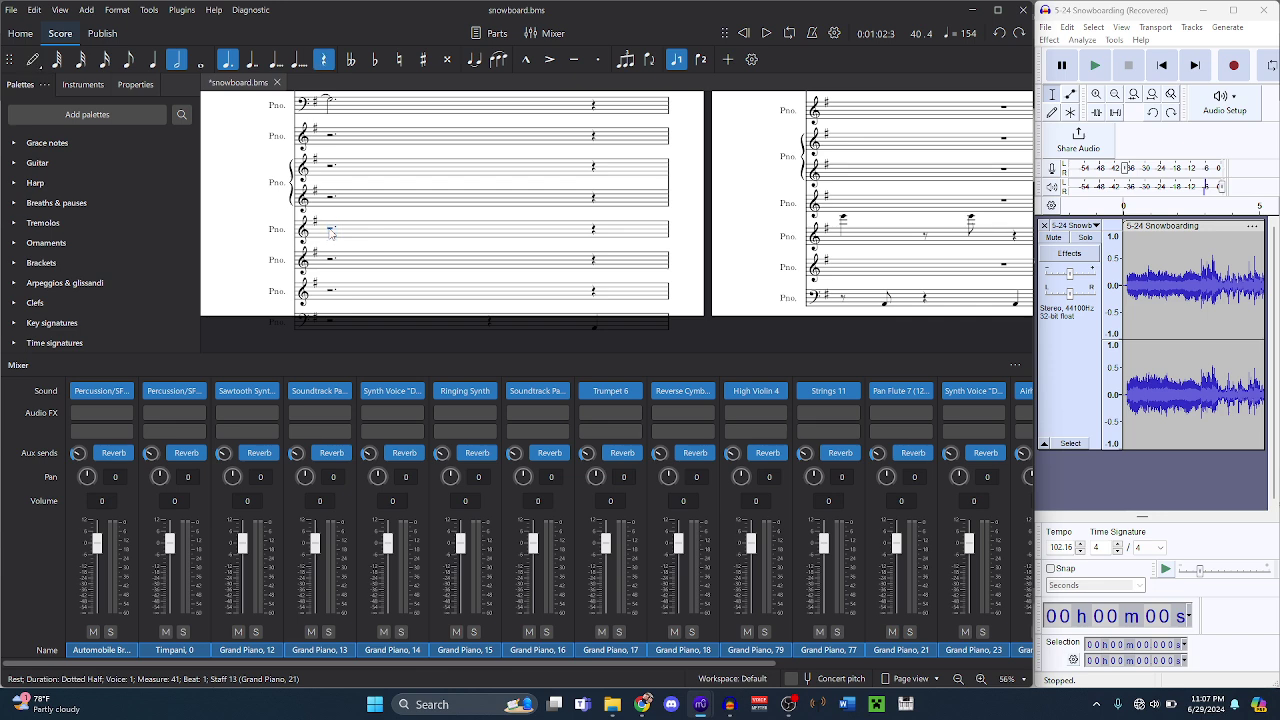
key("ctrl+shift+Home")
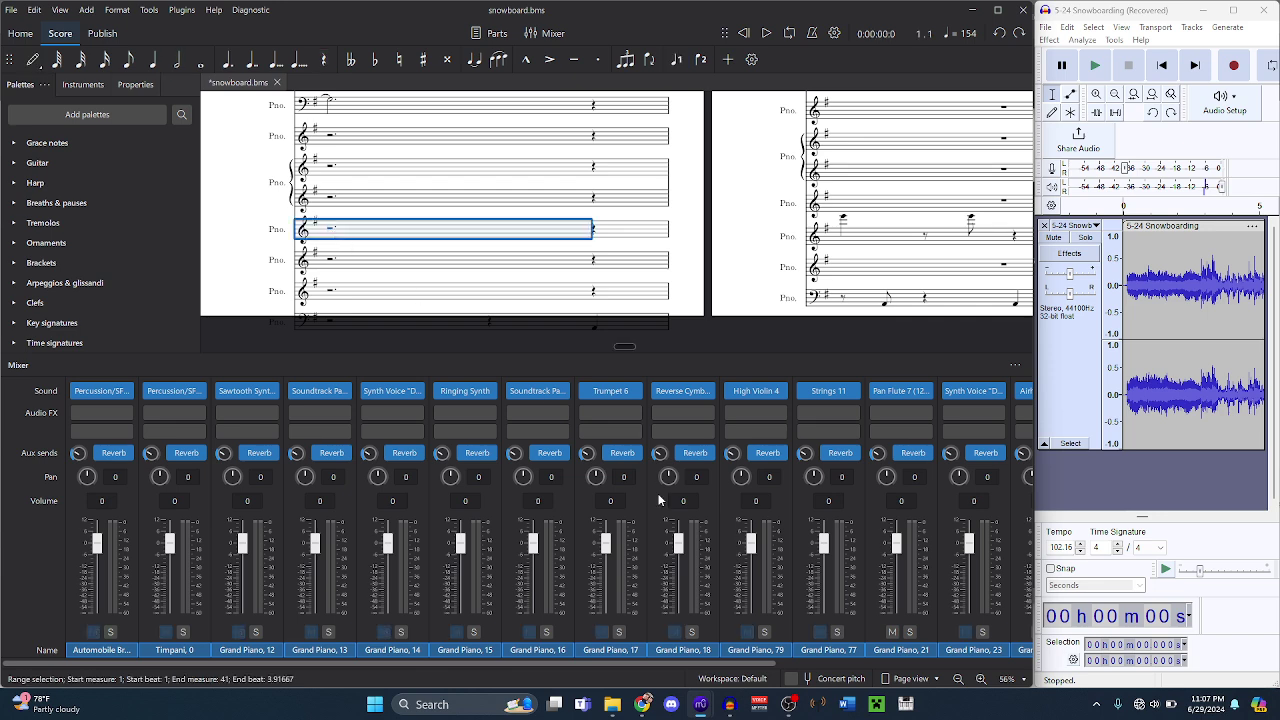
- Switch to 5-24. Snowboarding and paste the copied staff into Pan Flute 1 at measure 1
mouse_move(703, 706)
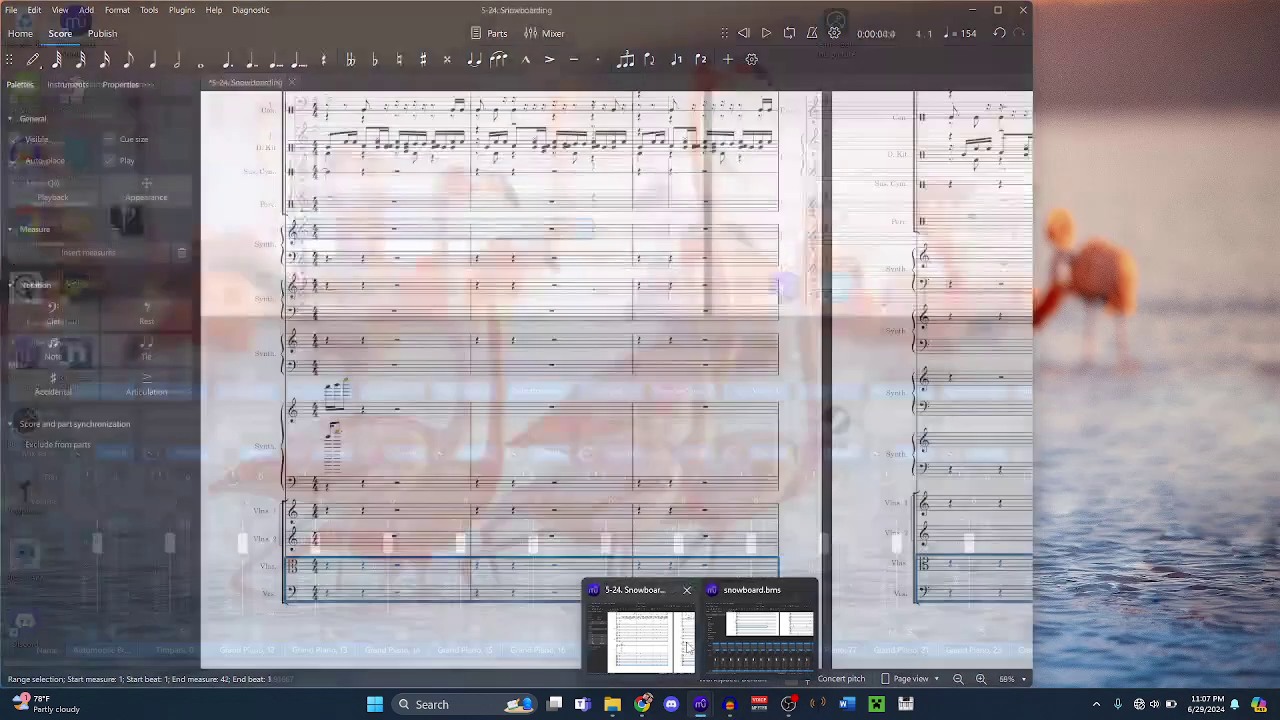
left_click(687, 648)
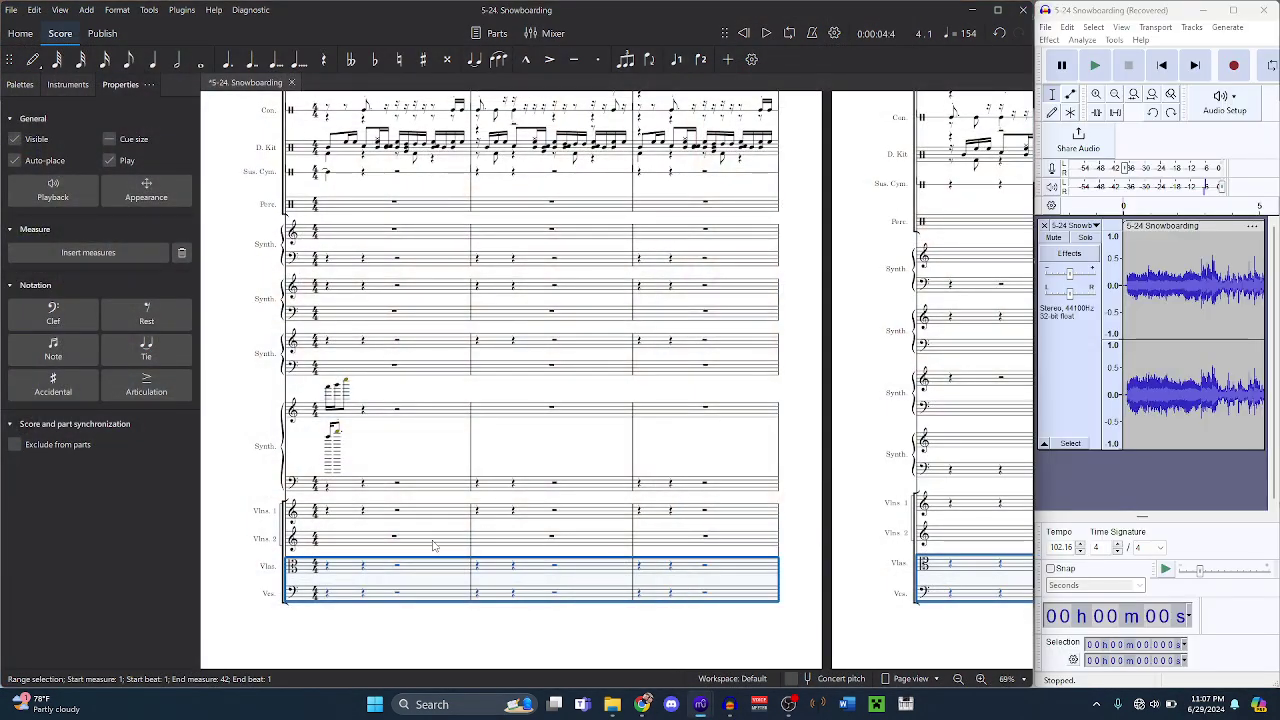
scroll(433, 545, "up", 15)
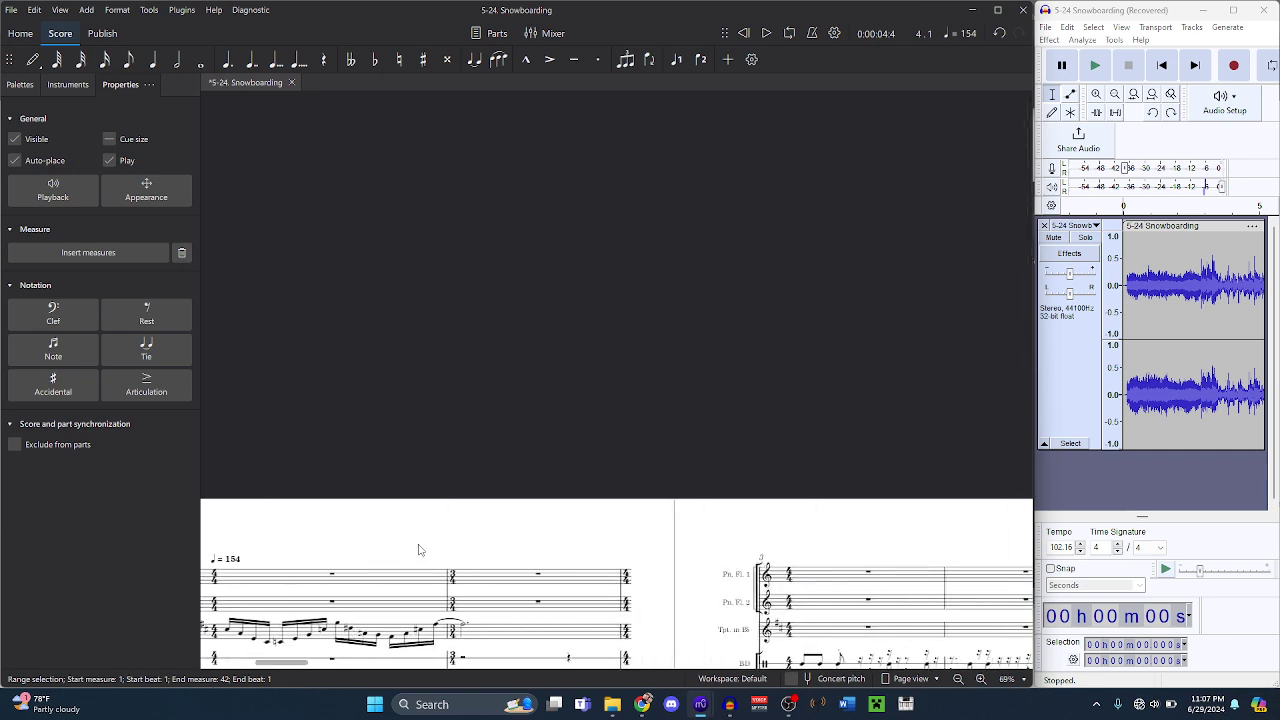
left_click(332, 578)
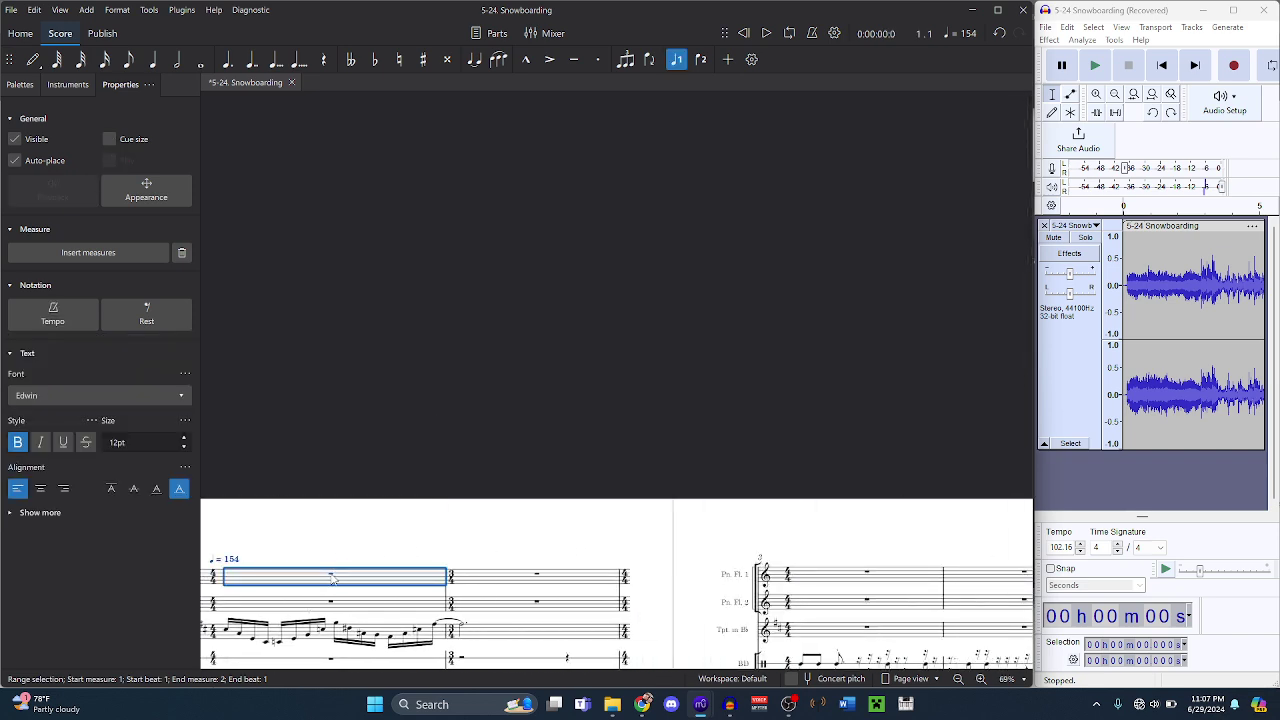
key("ctrl+shift+End")
scroll(433, 560, "down", 2)
- Return to snowboard.bms and copy the Grand Piano, 23 staff from measure 1 to just before beat 4 of measure 41
mouse_move(699, 711)
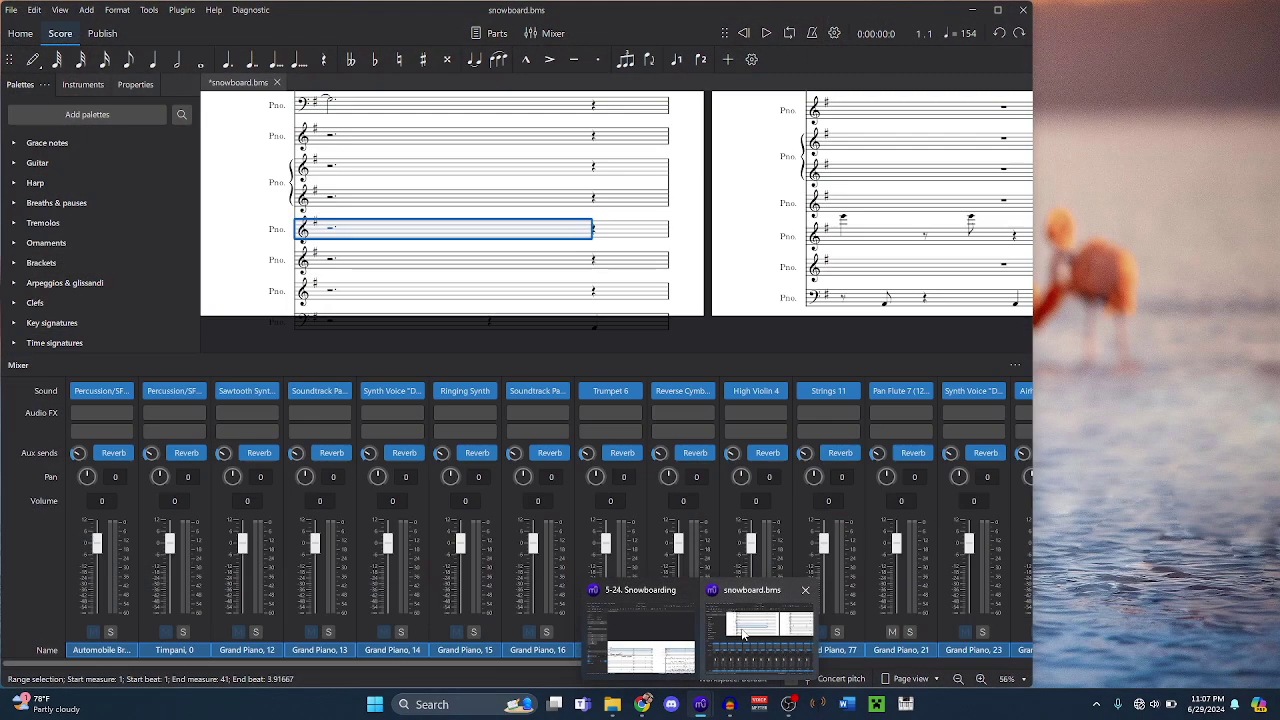
left_click(742, 632)
scroll(482, 228, "down", 1)
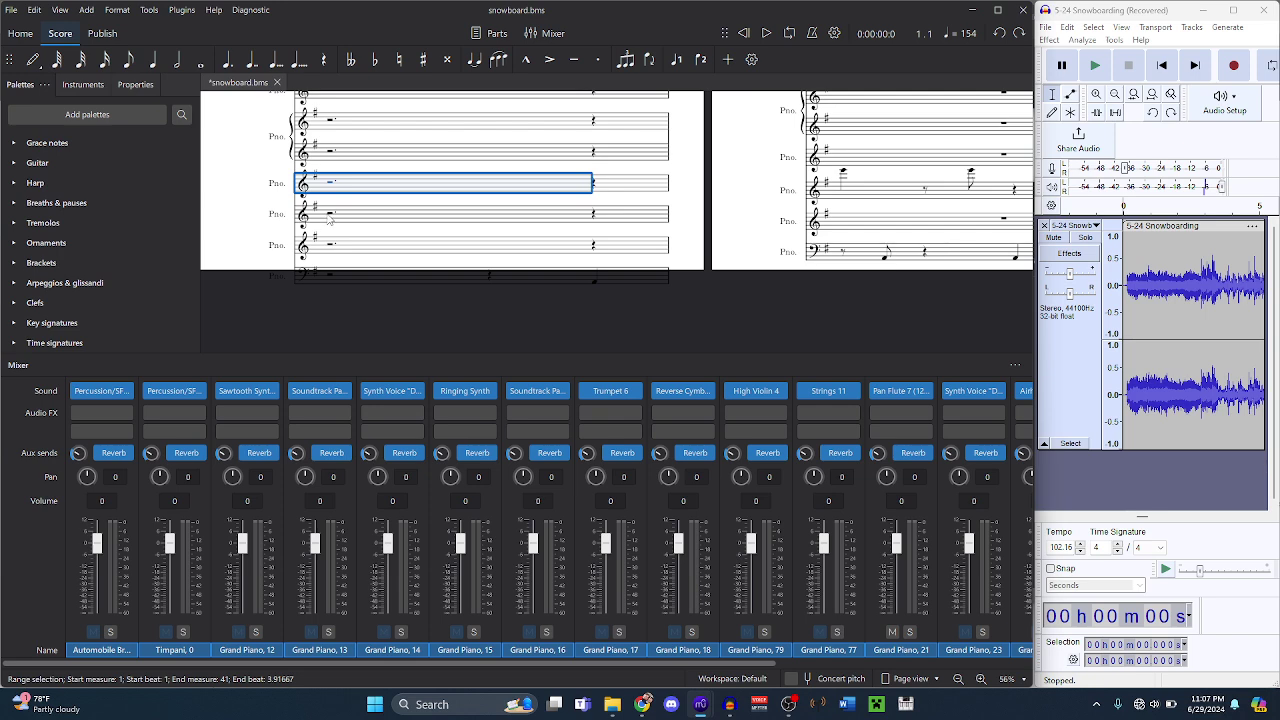
left_click(329, 216)
key("n")
key("a")
key("ctrl+z")
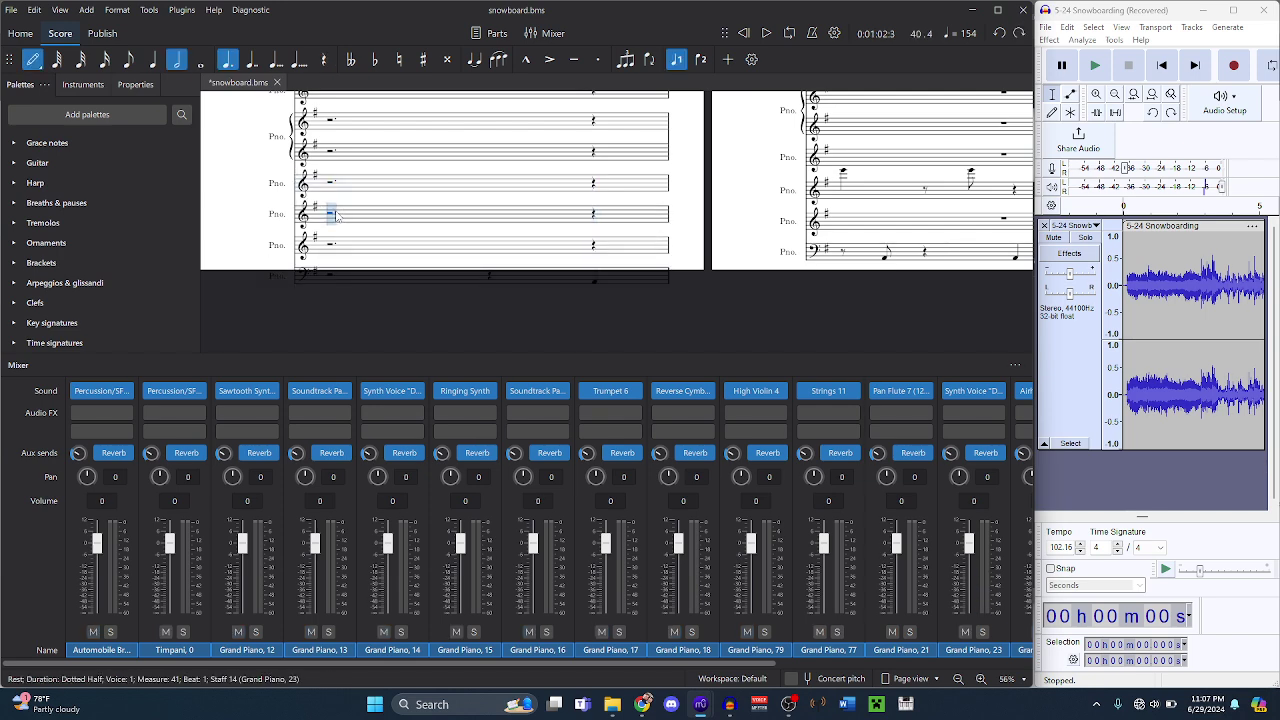
key("Escape")
key("ctrl+shift+Home")
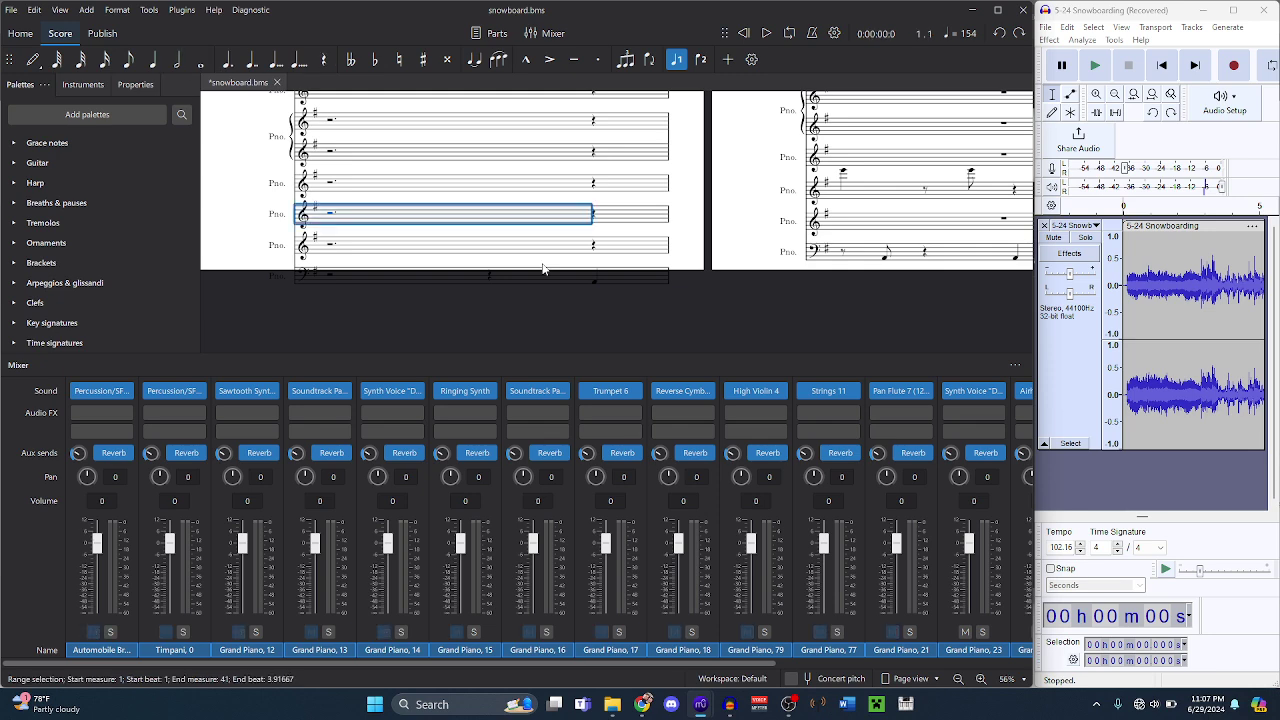
- In 5-24. Snowboarding, paste the copied part into the Choir Synthesizer's lower staff at measure 1 and extend the selection to its upper staff
mouse_move(704, 708)
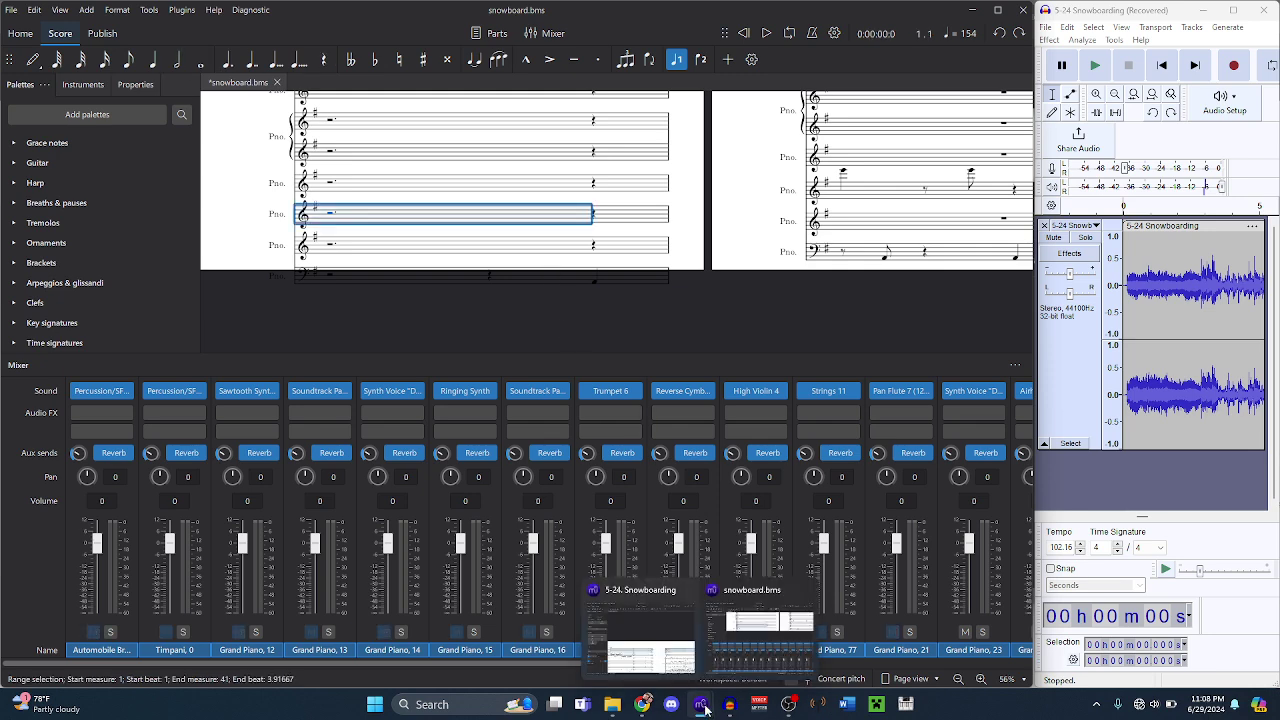
mouse_move(730, 627)
mouse_move(673, 622)
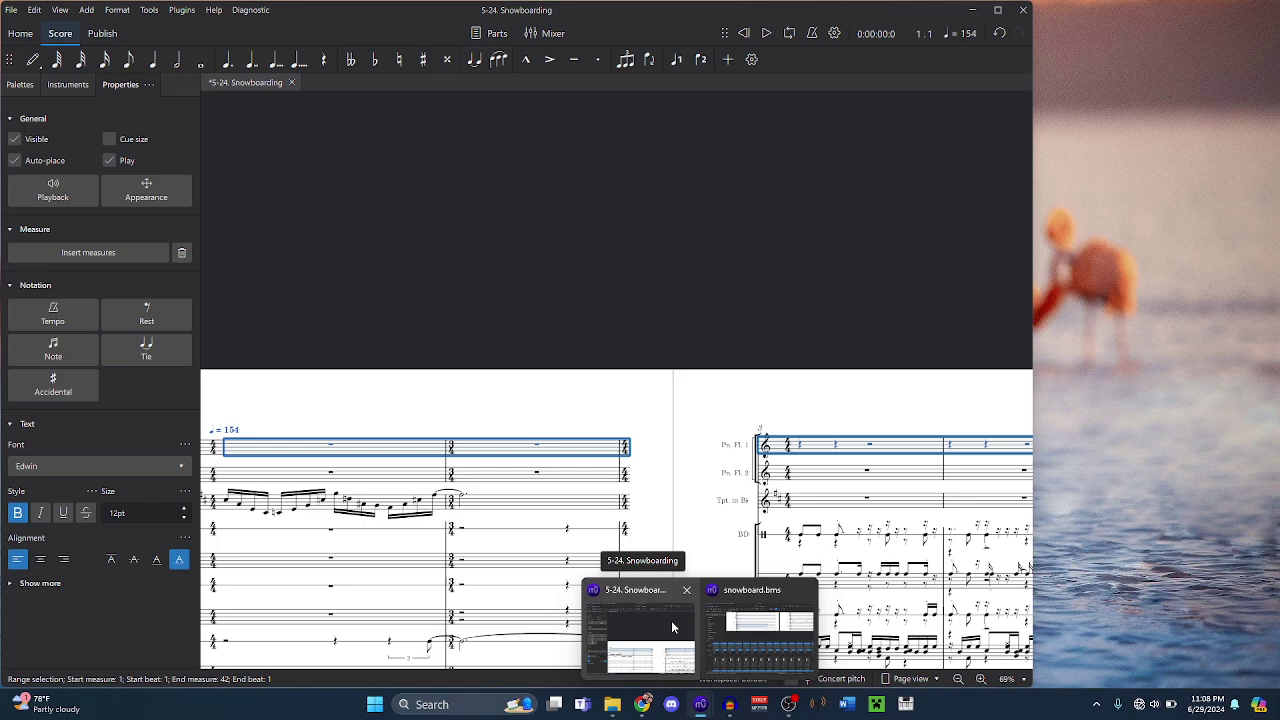
left_click(671, 622)
scroll(523, 557, "down", 10)
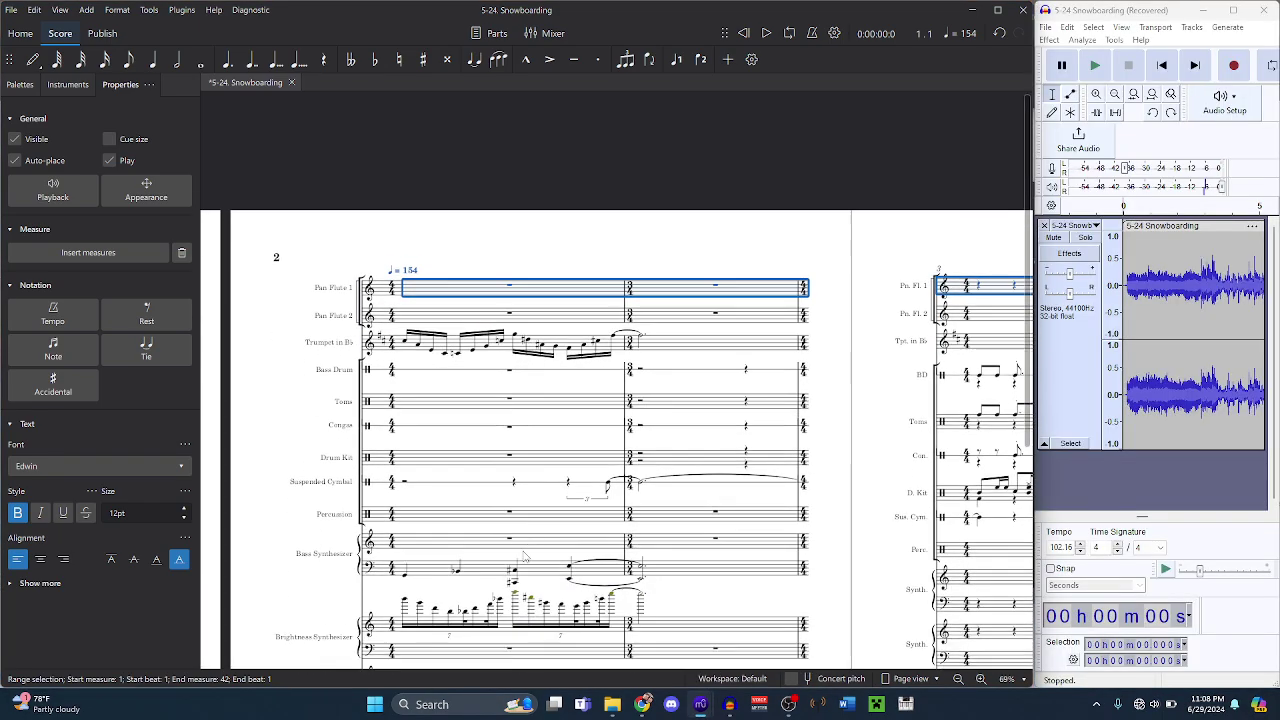
scroll(524, 556, "down", 1)
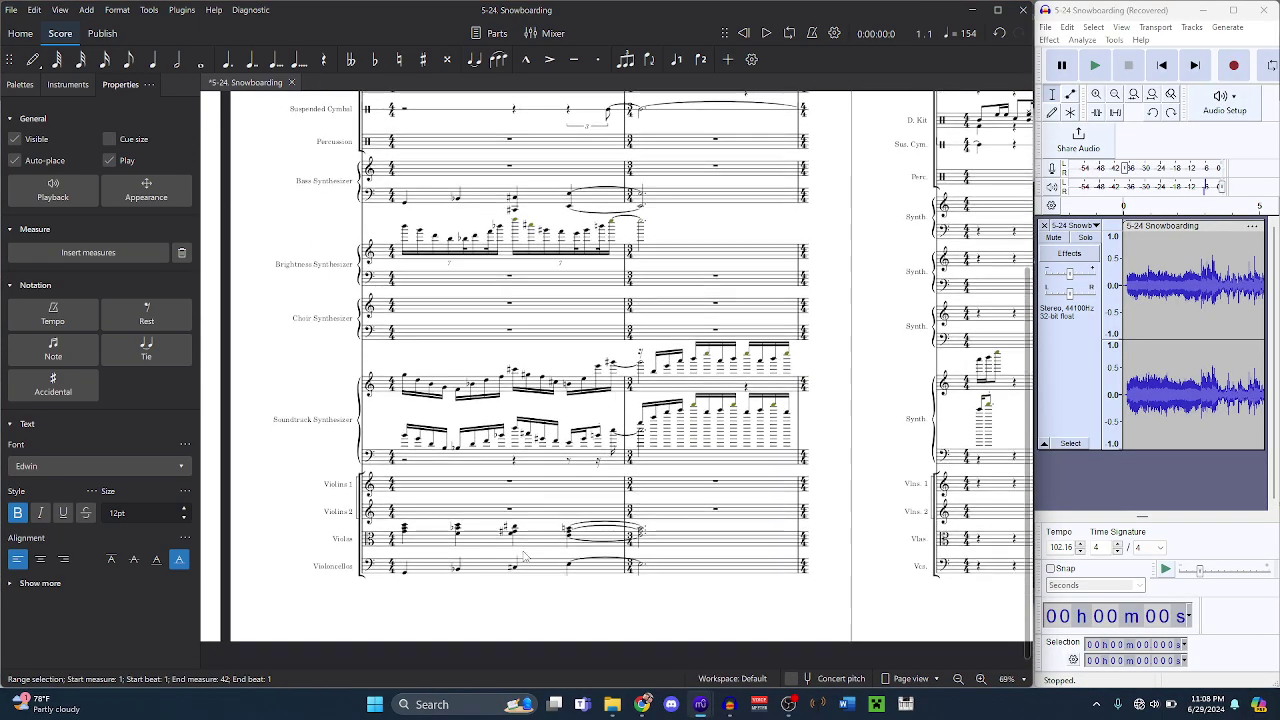
left_click(516, 334)
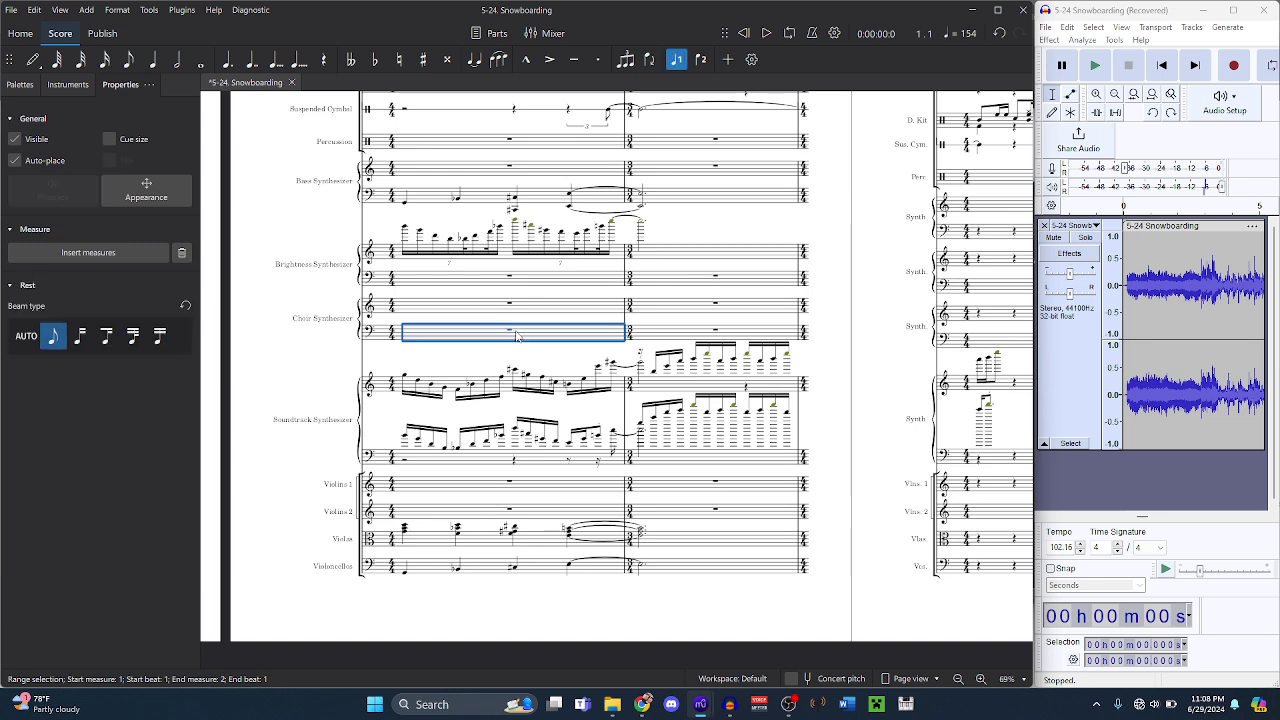
key("ctrl+shift+End")
key("shift+Up")
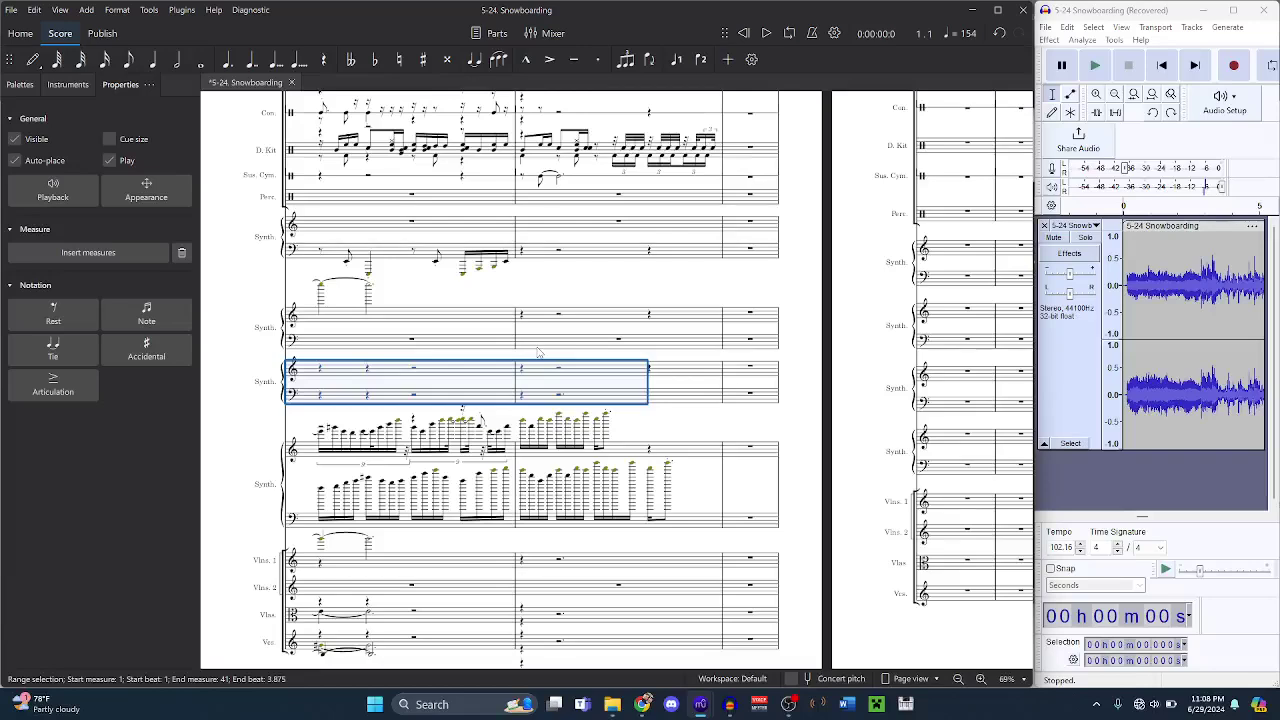
- Implode the Choir Synthesizer's two selected staves into the upper one and check the combined part by playback
left_click(160, 19)
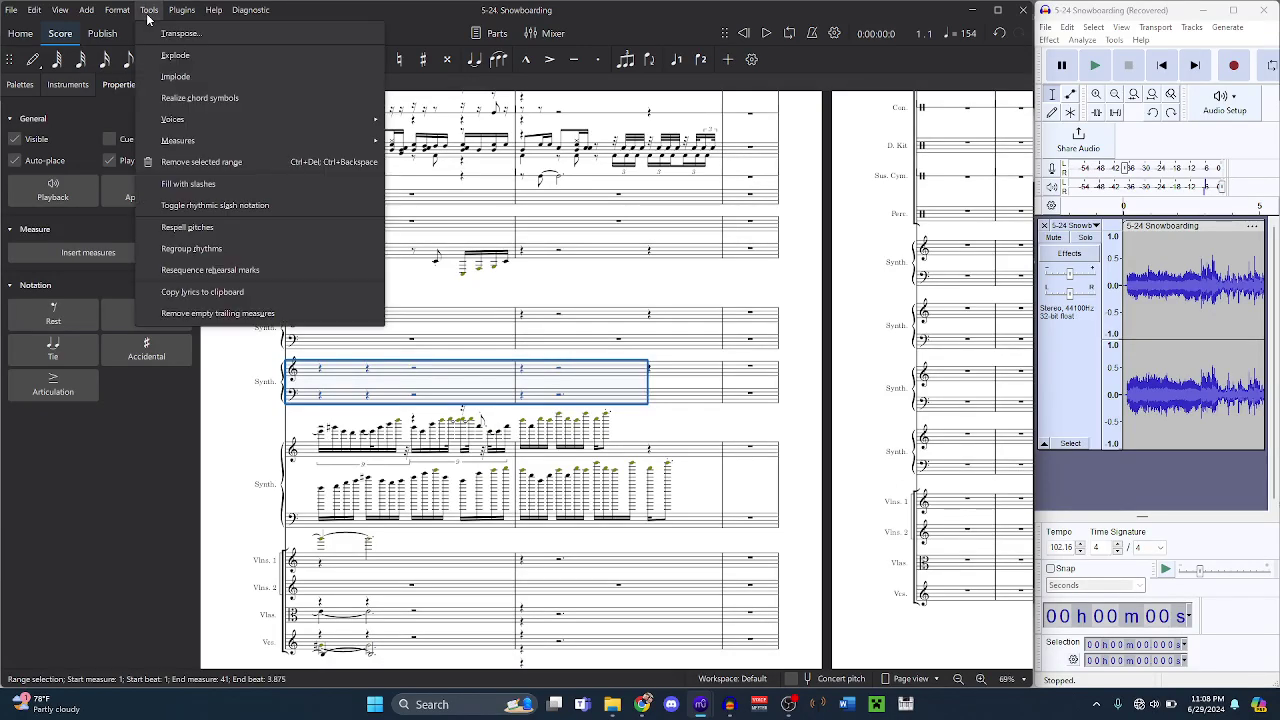
left_click(182, 74)
key("space")
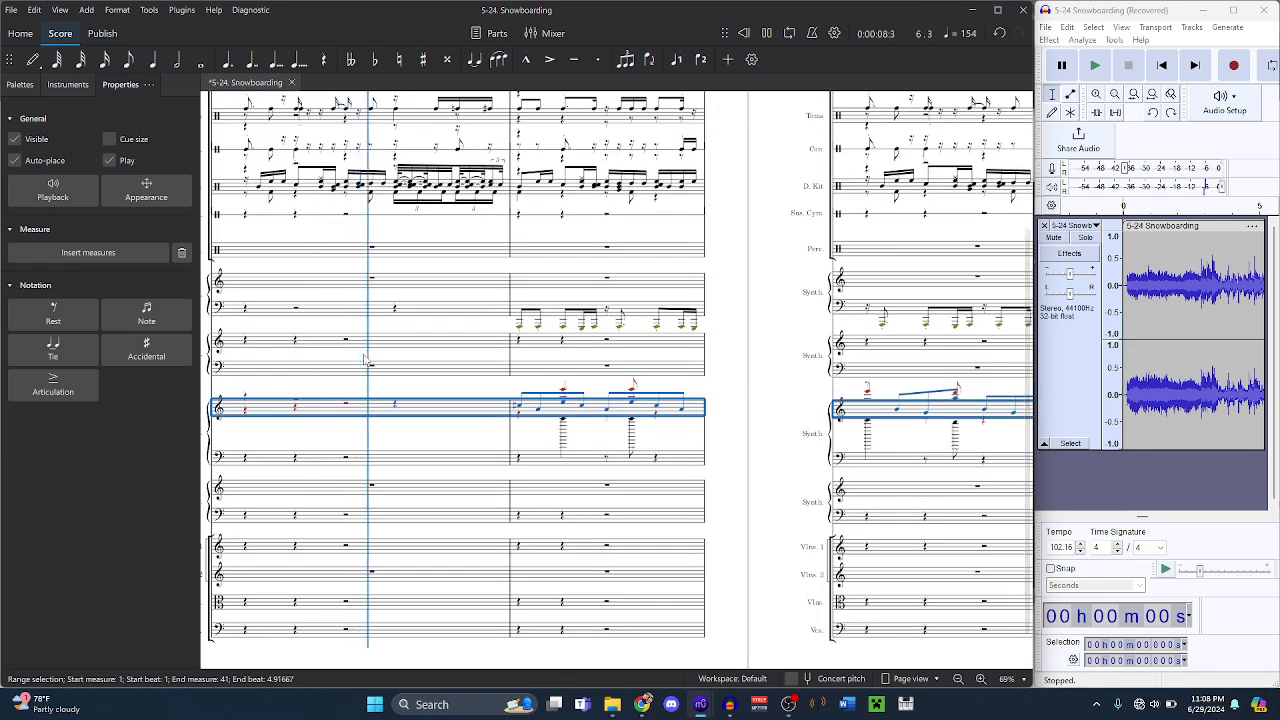
scroll(365, 361, "up", 3)
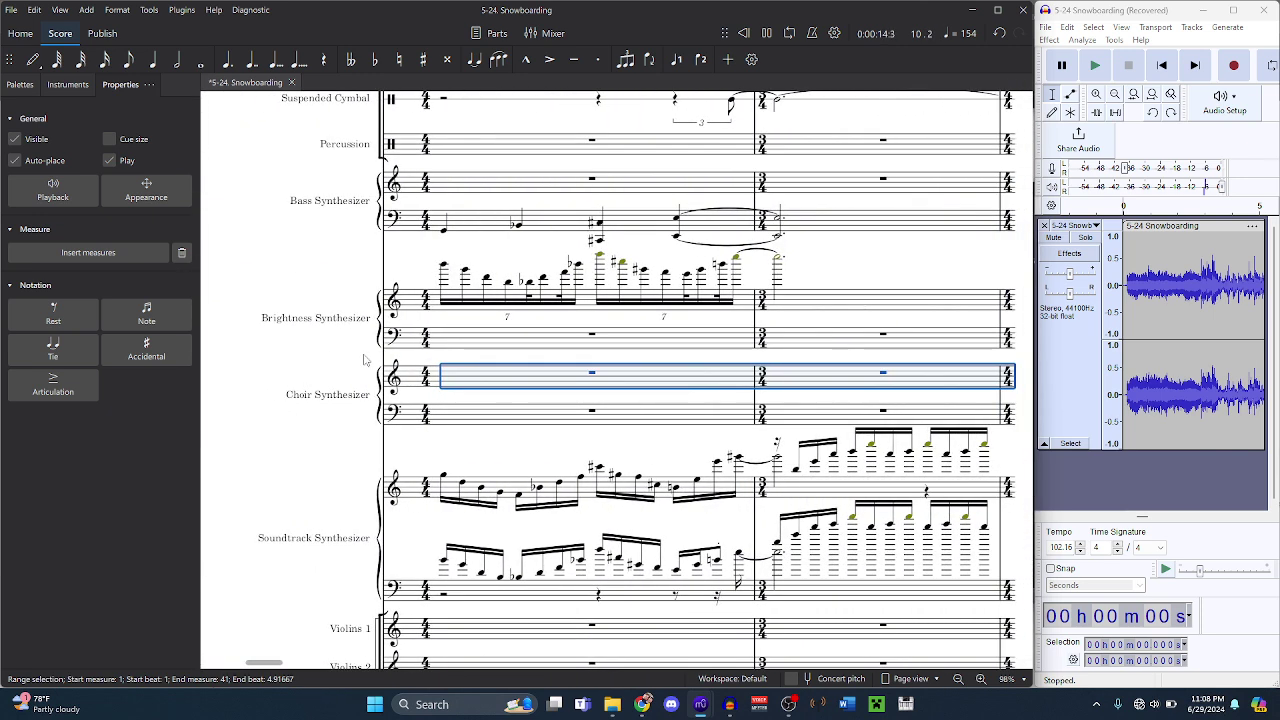
- Switch to snowboard.bms and select the Grand Piano, 65 staff from measure 1 to just before beat 4 of measure 41
mouse_move(705, 706)
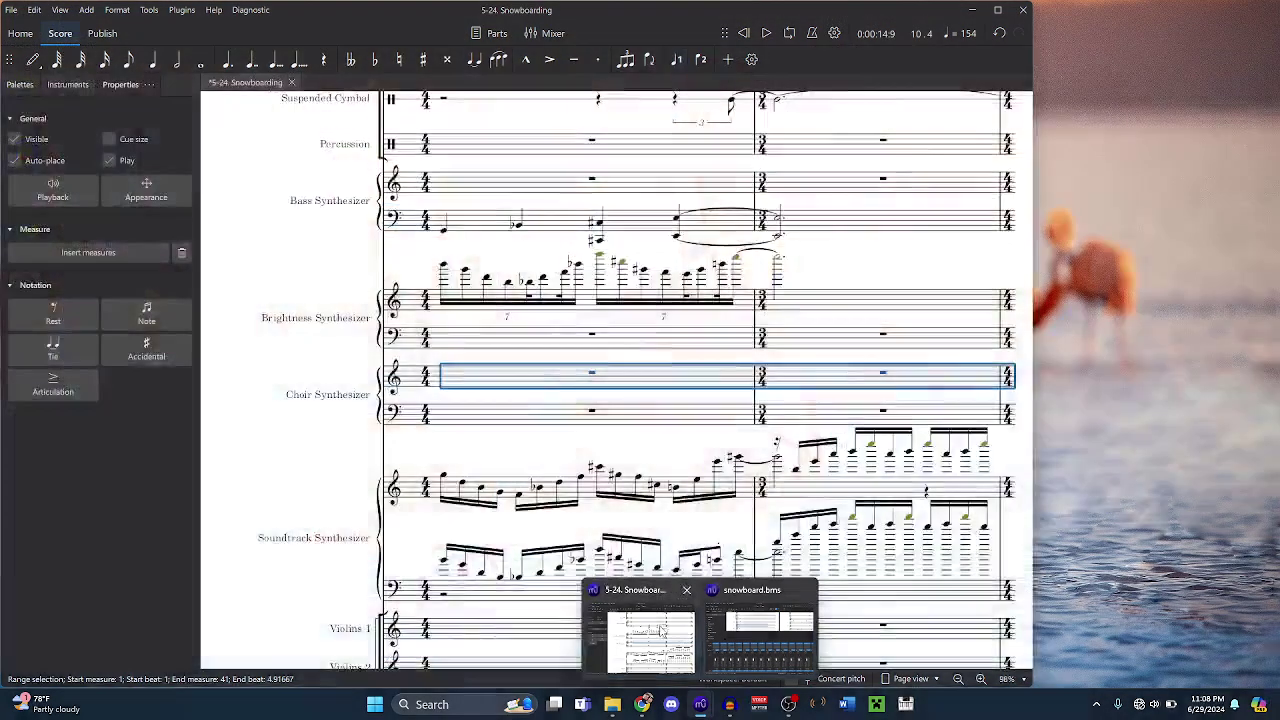
left_click(735, 640)
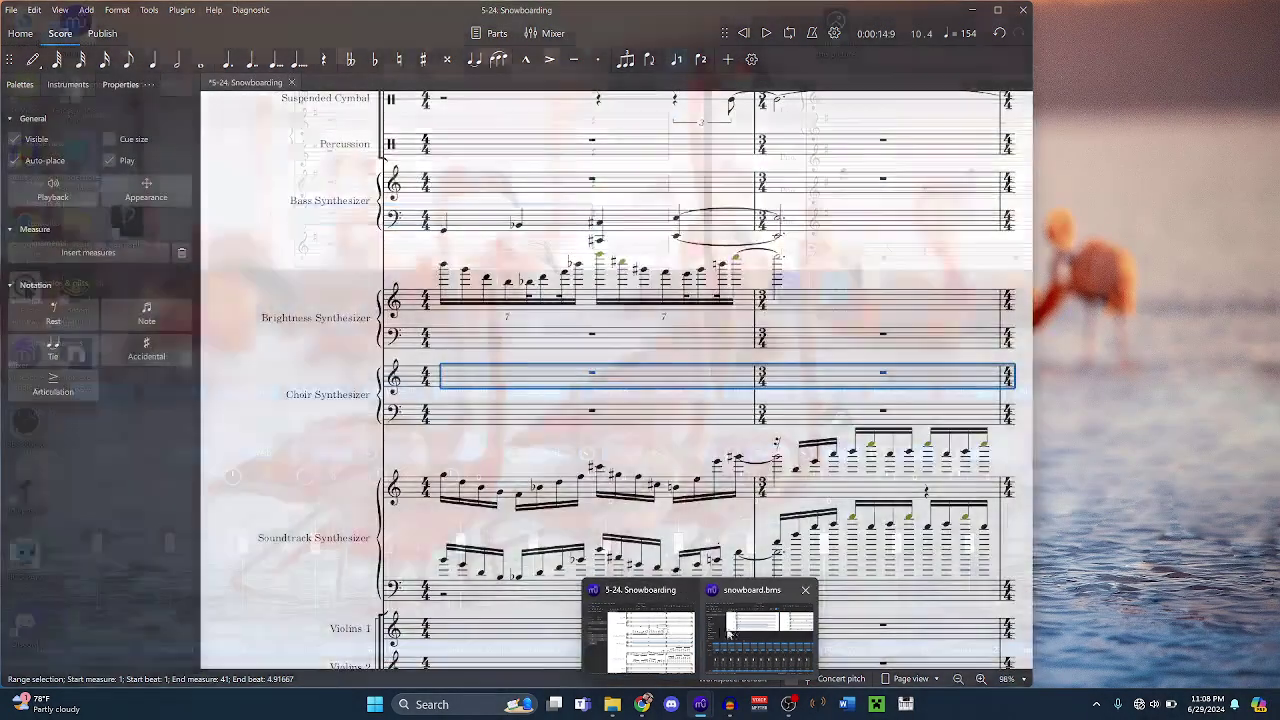
scroll(499, 270, "down", 5)
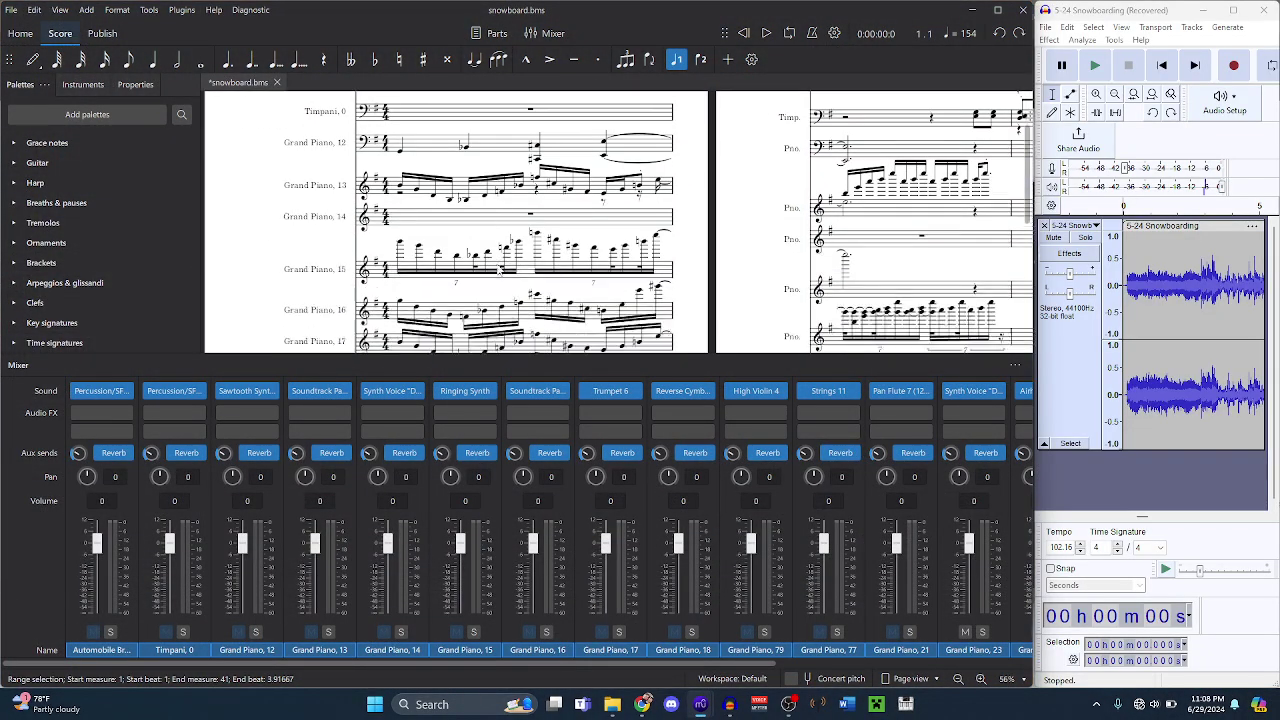
scroll(499, 270, "down", 2)
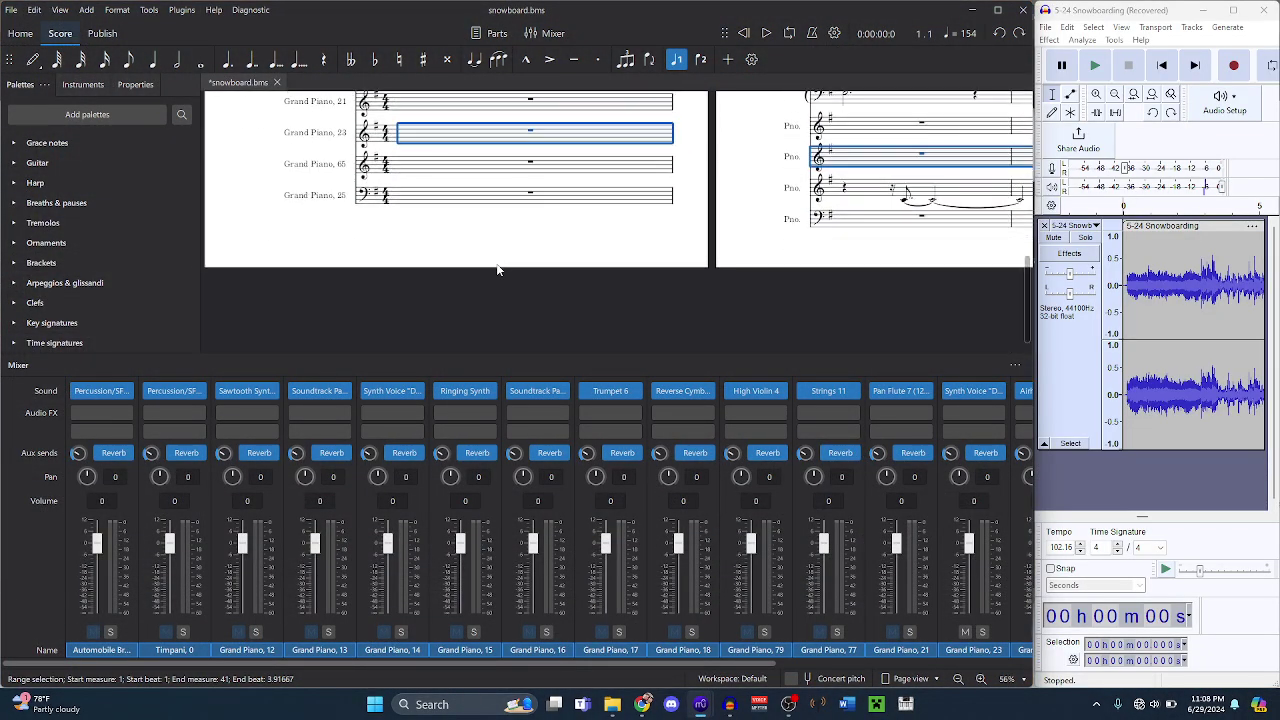
left_click(531, 164)
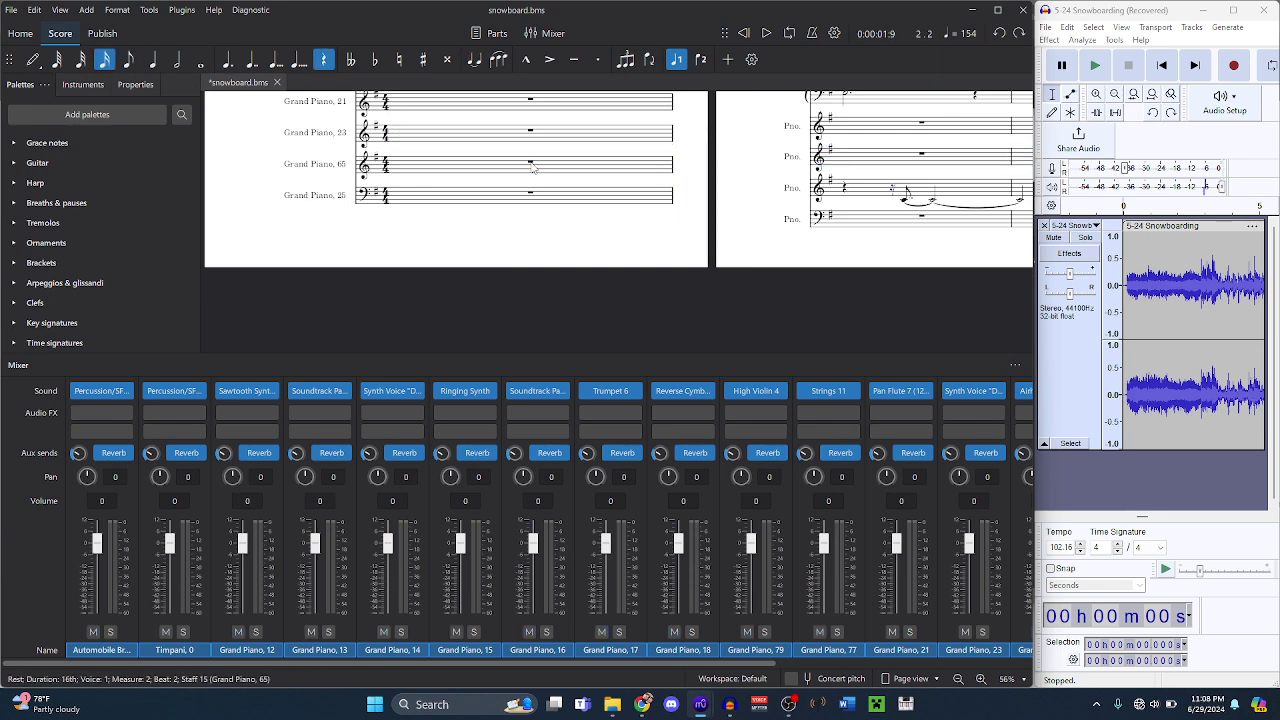
scroll(531, 166, "right", 10)
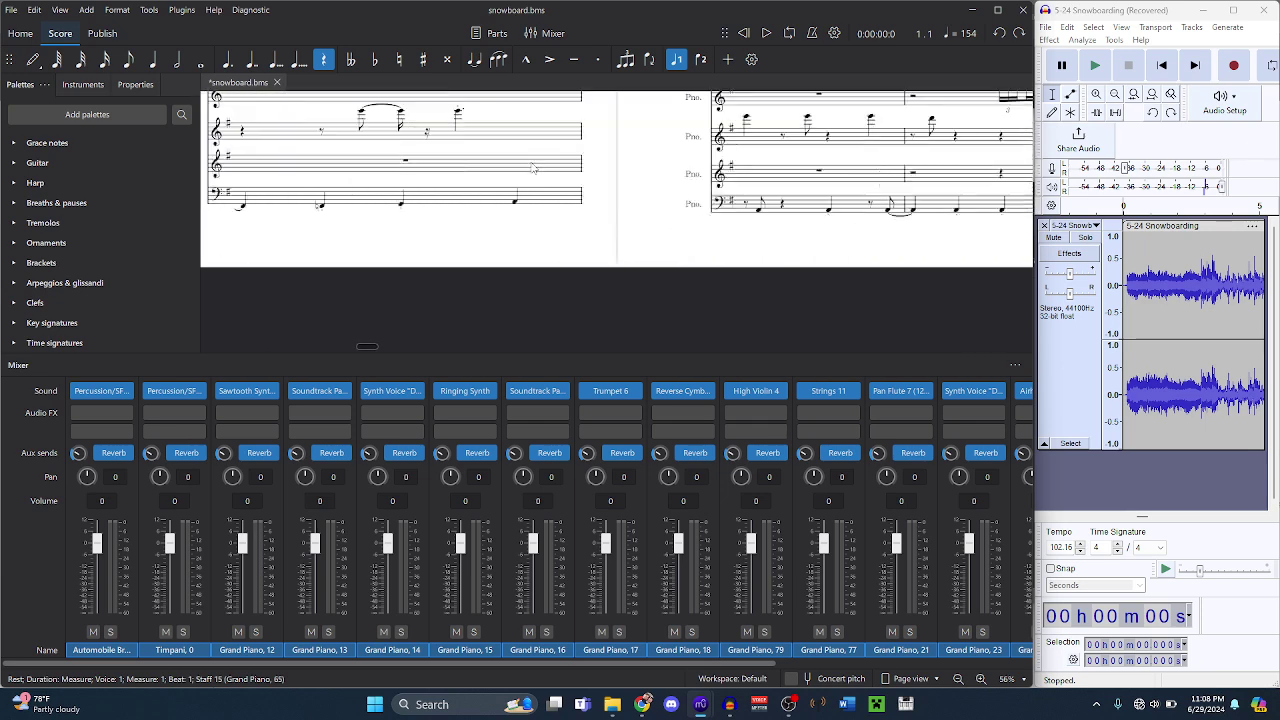
scroll(533, 167, "right", 10)
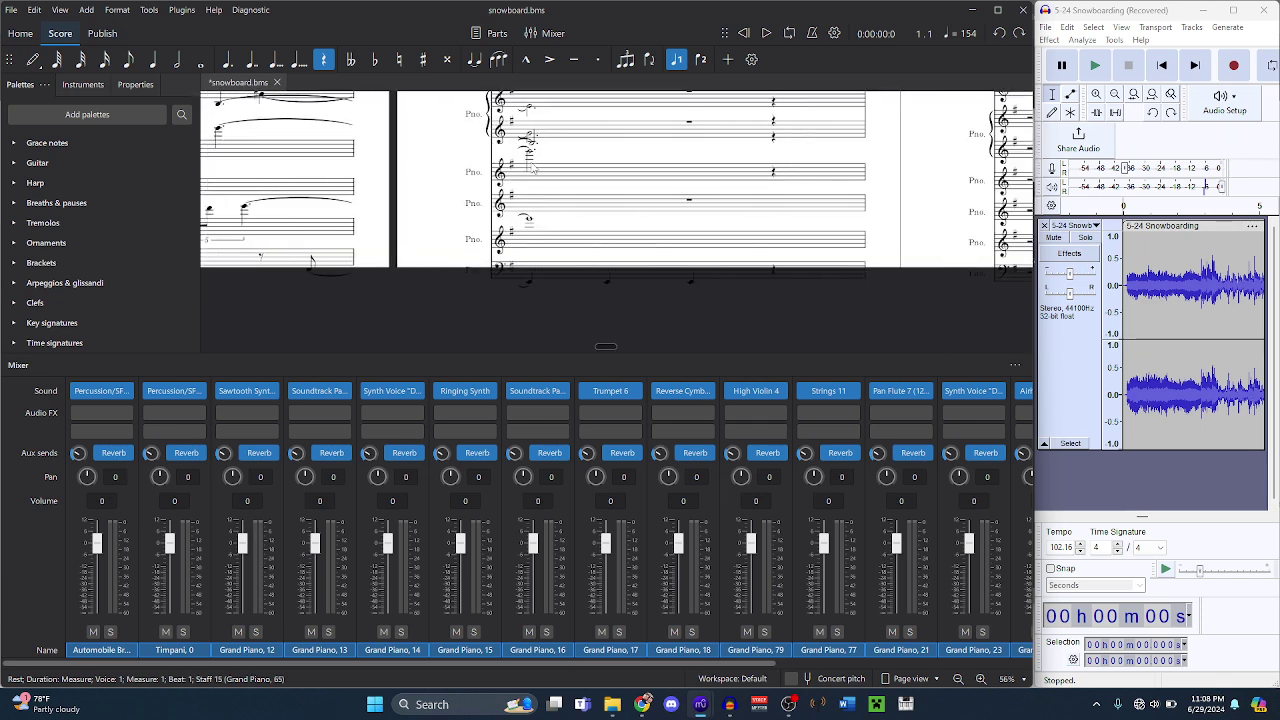
scroll(533, 167, "right", 1)
scroll(533, 167, "up", 2)
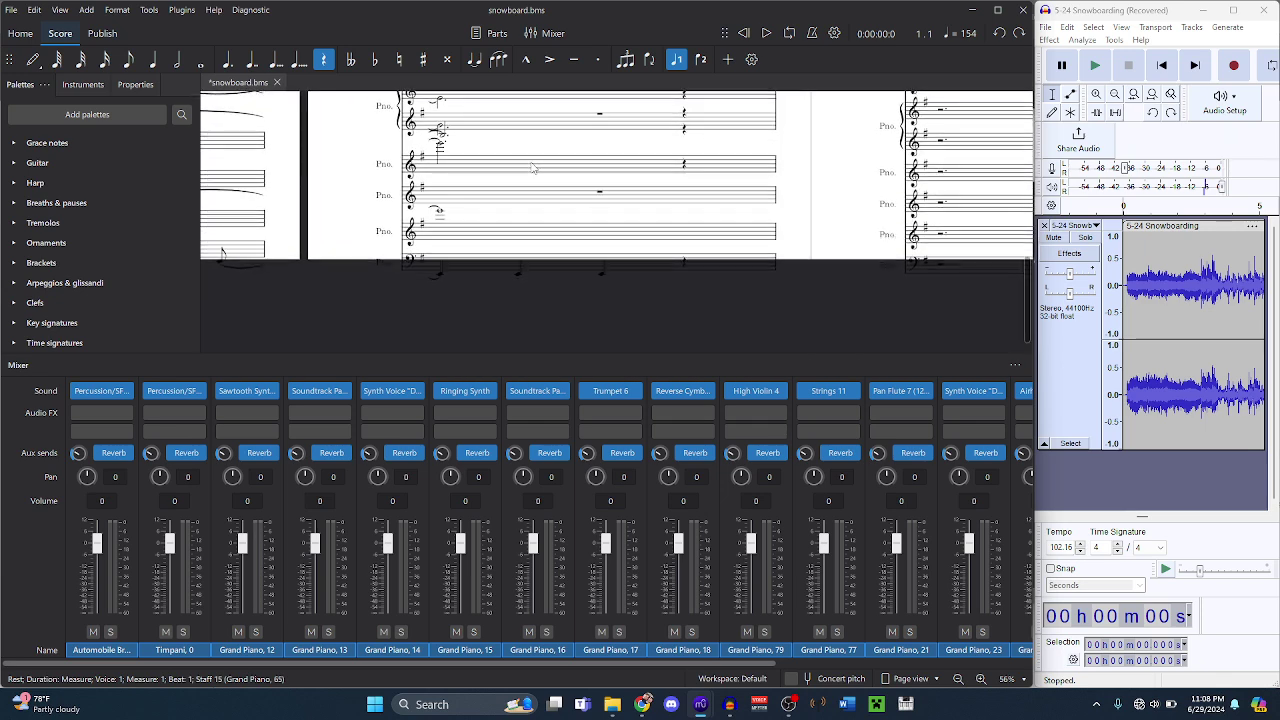
scroll(532, 167, "down", 5)
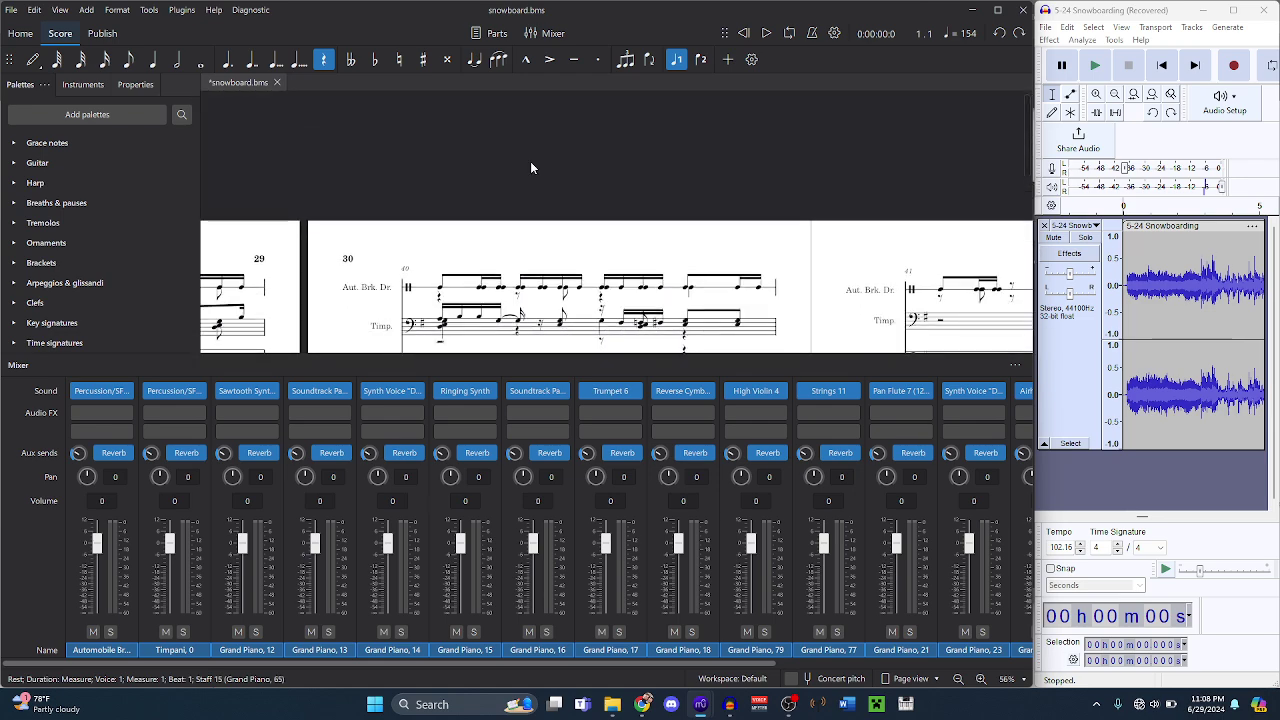
scroll(532, 167, "down", 10)
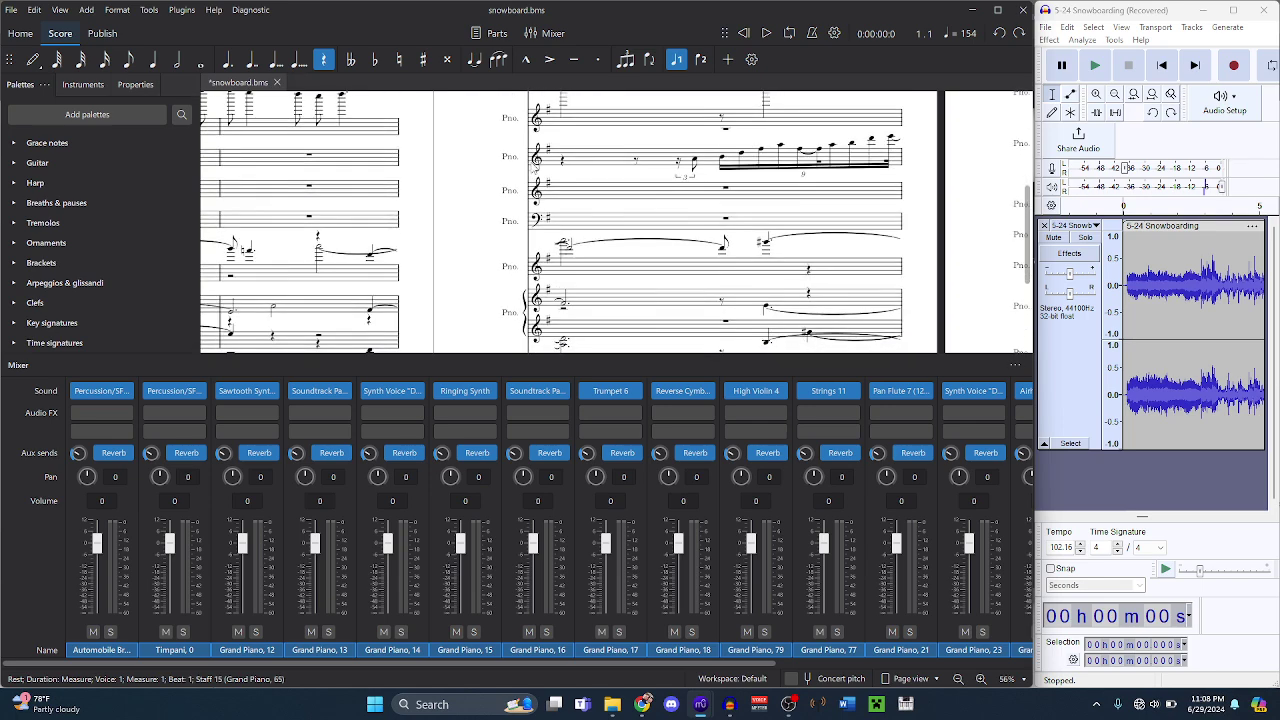
scroll(533, 167, "down", 10)
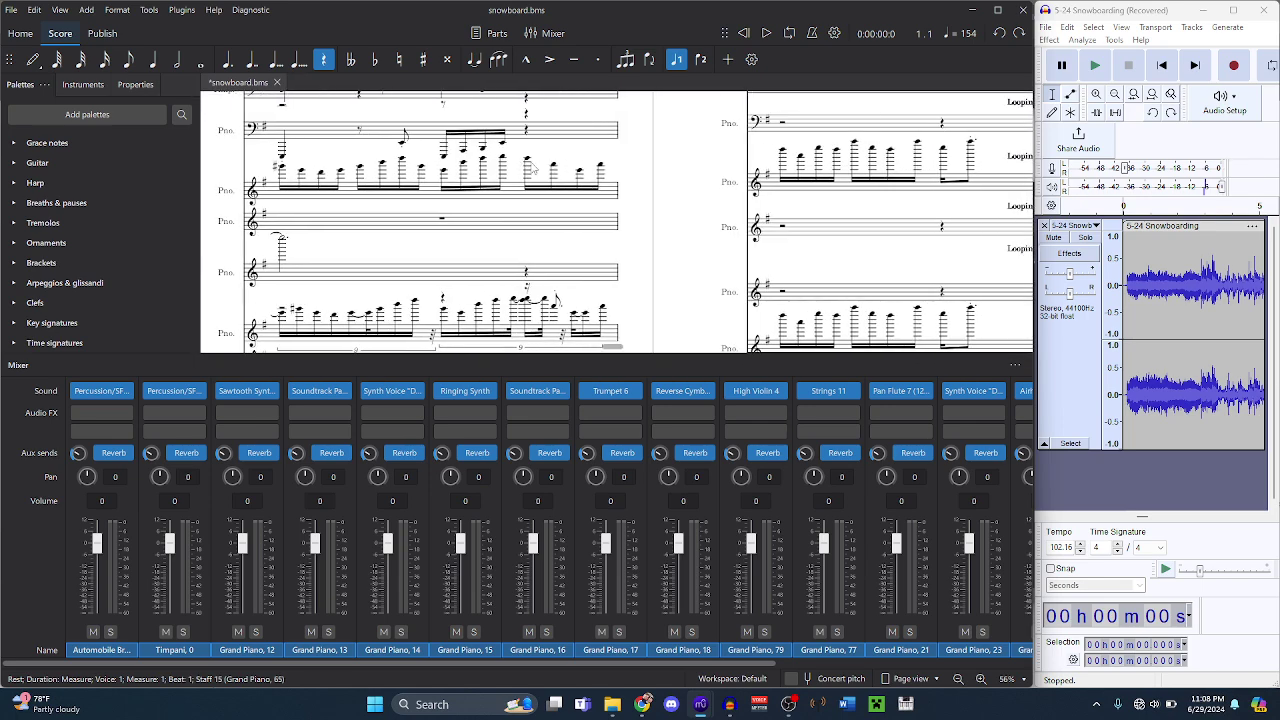
scroll(533, 167, "down", 10)
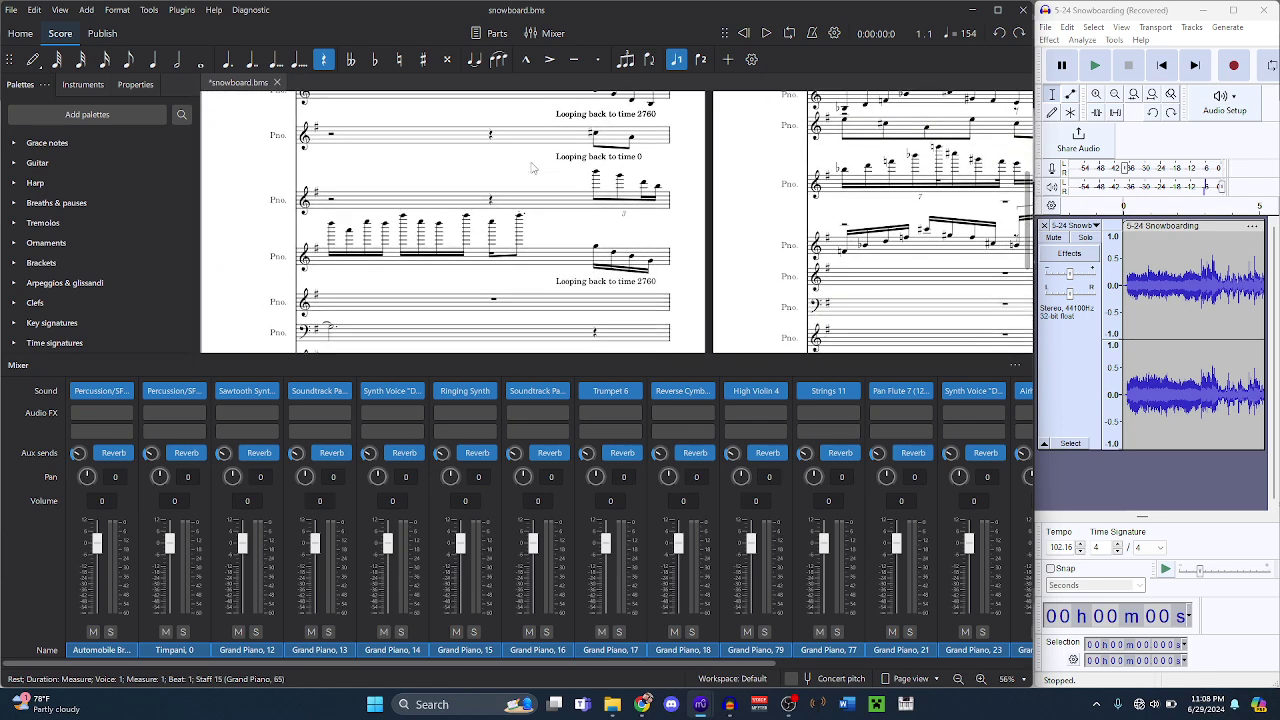
scroll(533, 167, "down", 8)
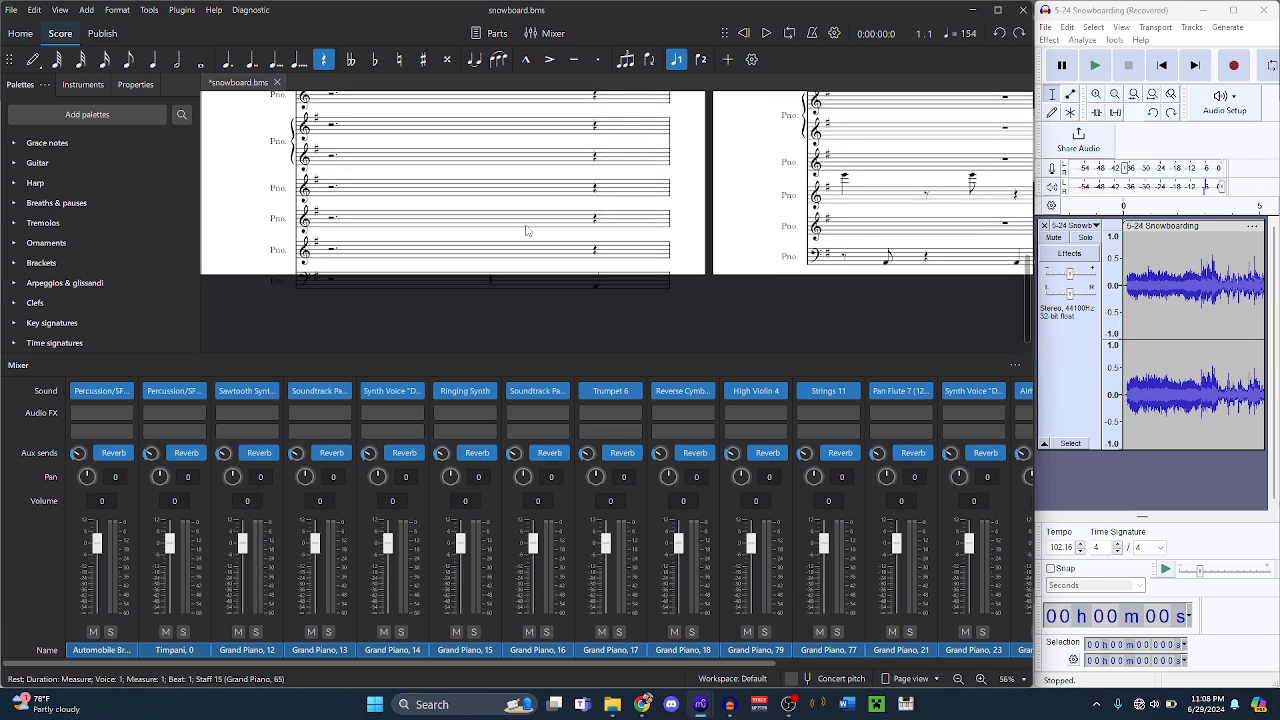
left_click(331, 252)
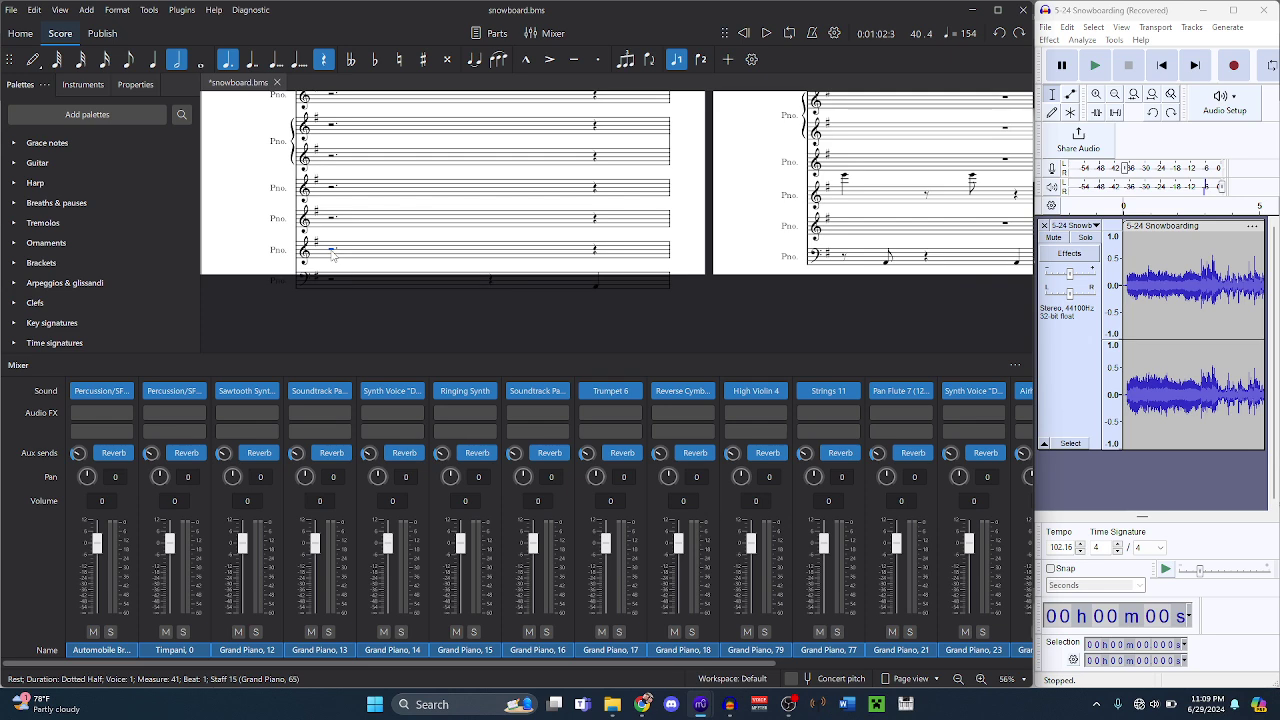
key("ctrl+shift+Home")
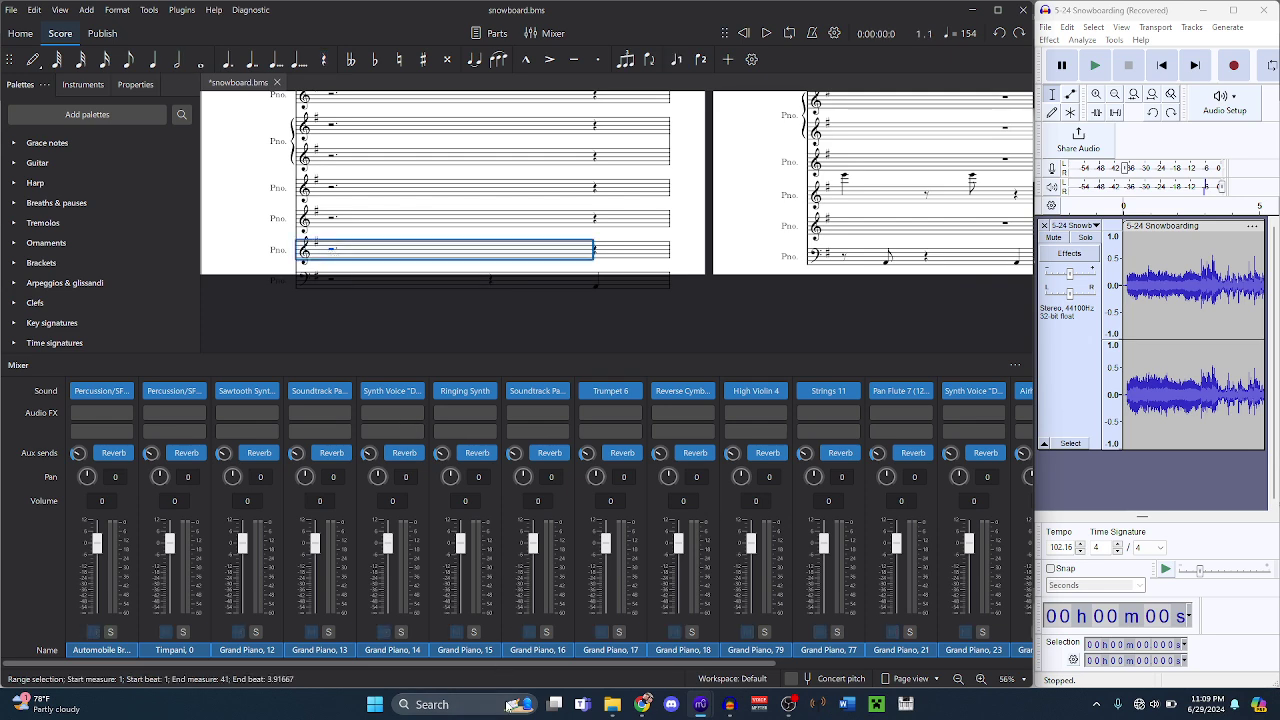
- Check the Grand Piano, 65 sound, switch to 5-24. Snowboarding and try to paste the copied part into the Percussion staff at measure 1
left_click_drag(489, 663, 715, 663)
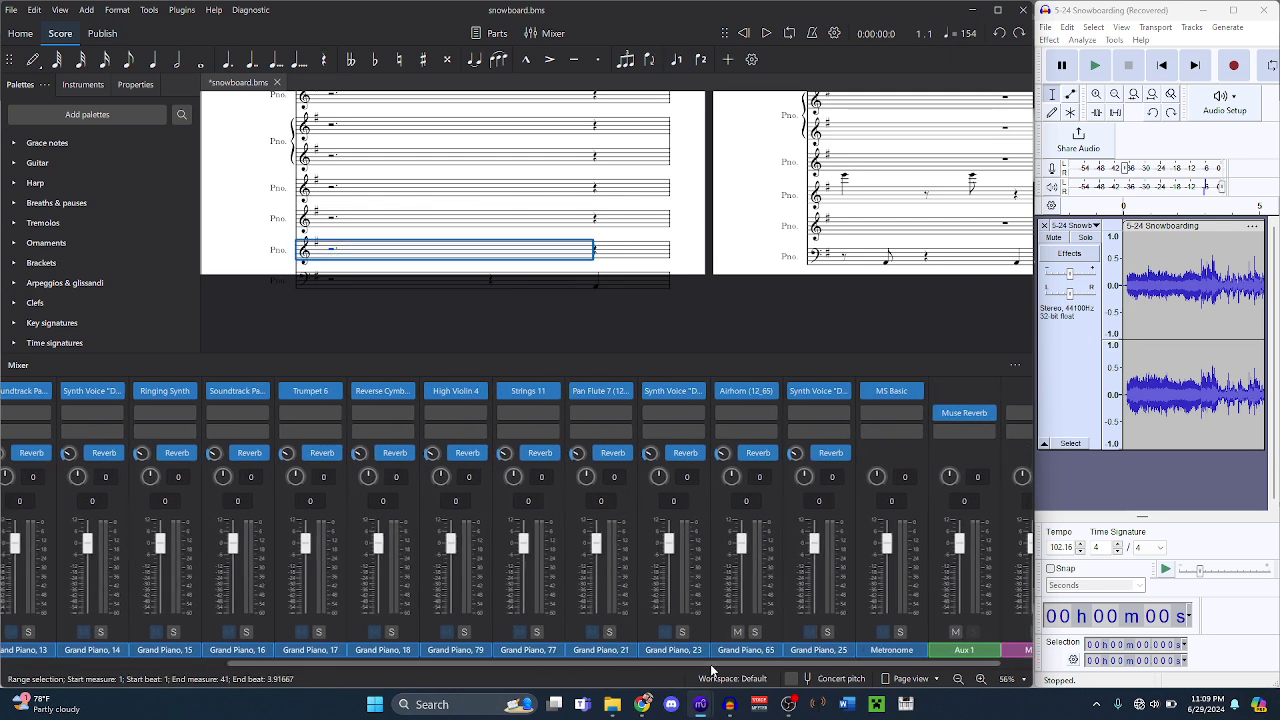
mouse_move(697, 712)
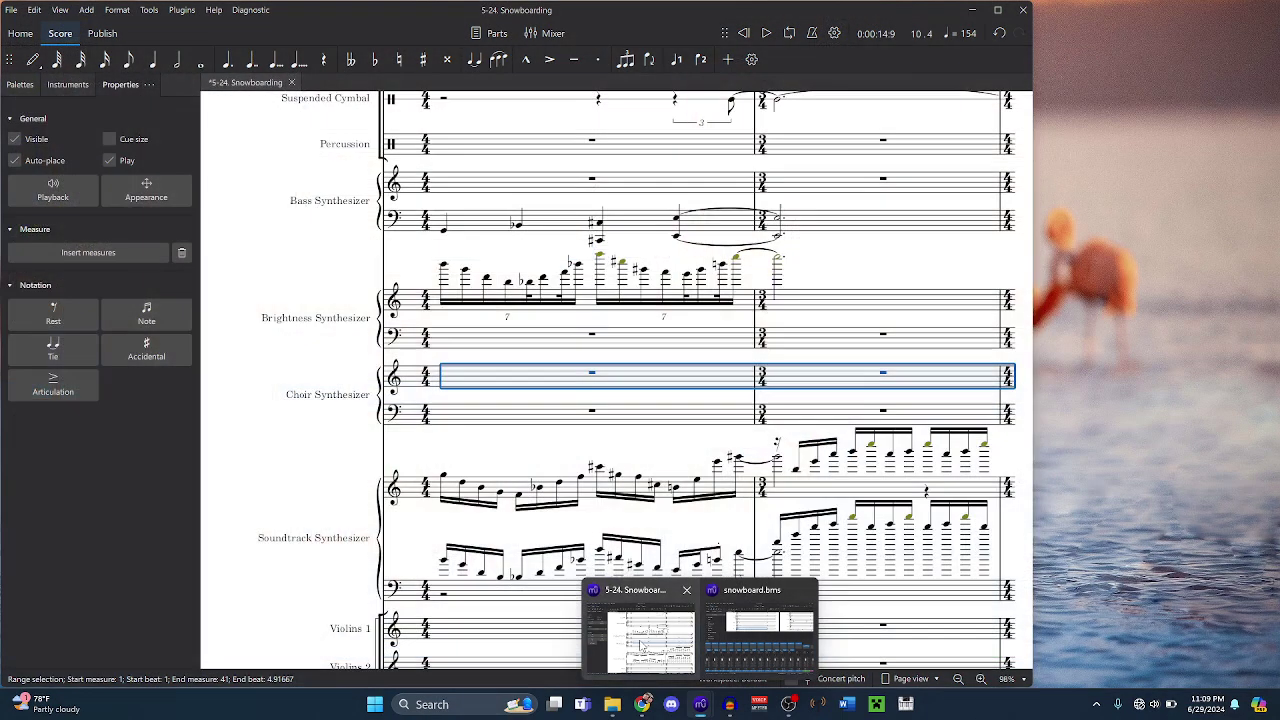
left_click(640, 648)
scroll(590, 410, "up", 5)
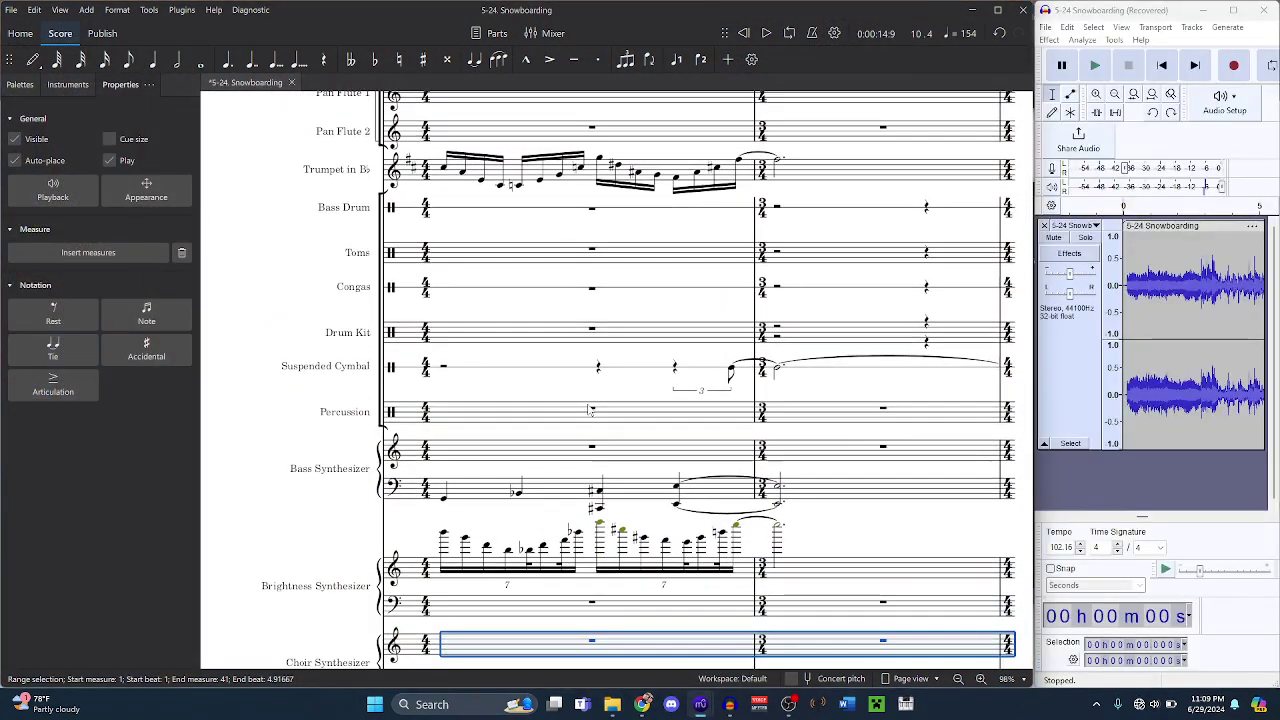
left_click(591, 411)
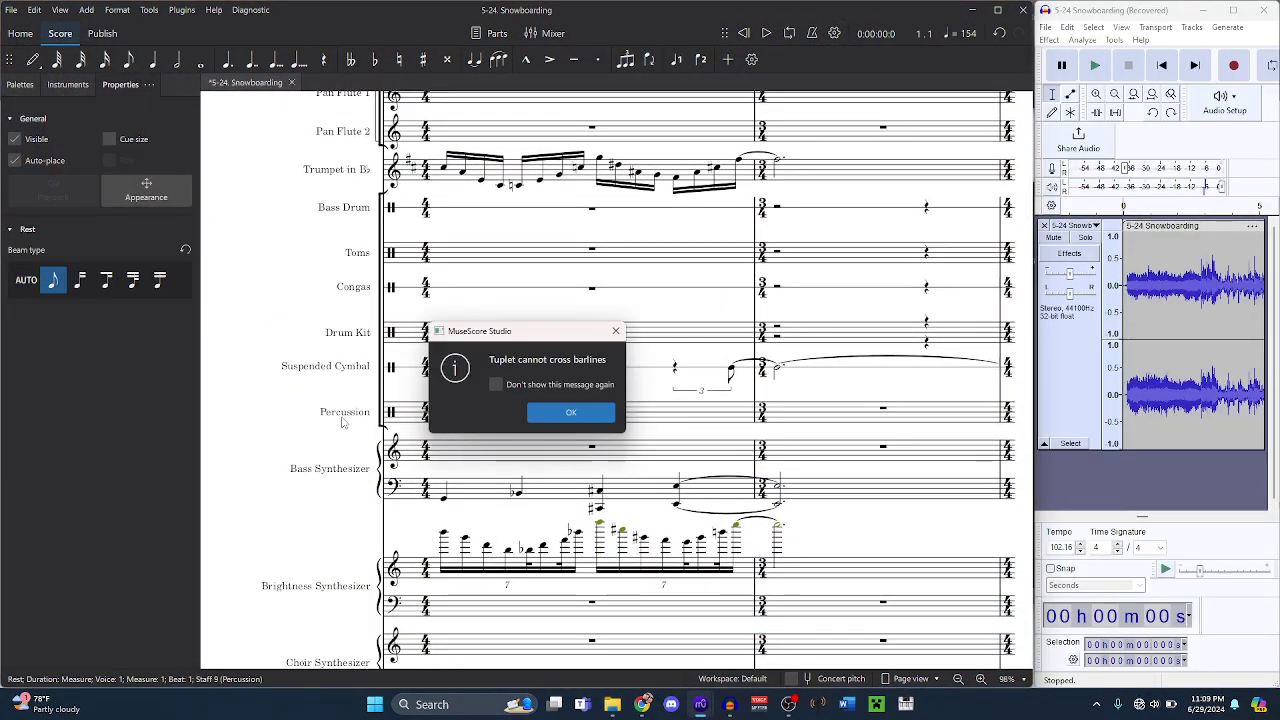
left_click(566, 414)
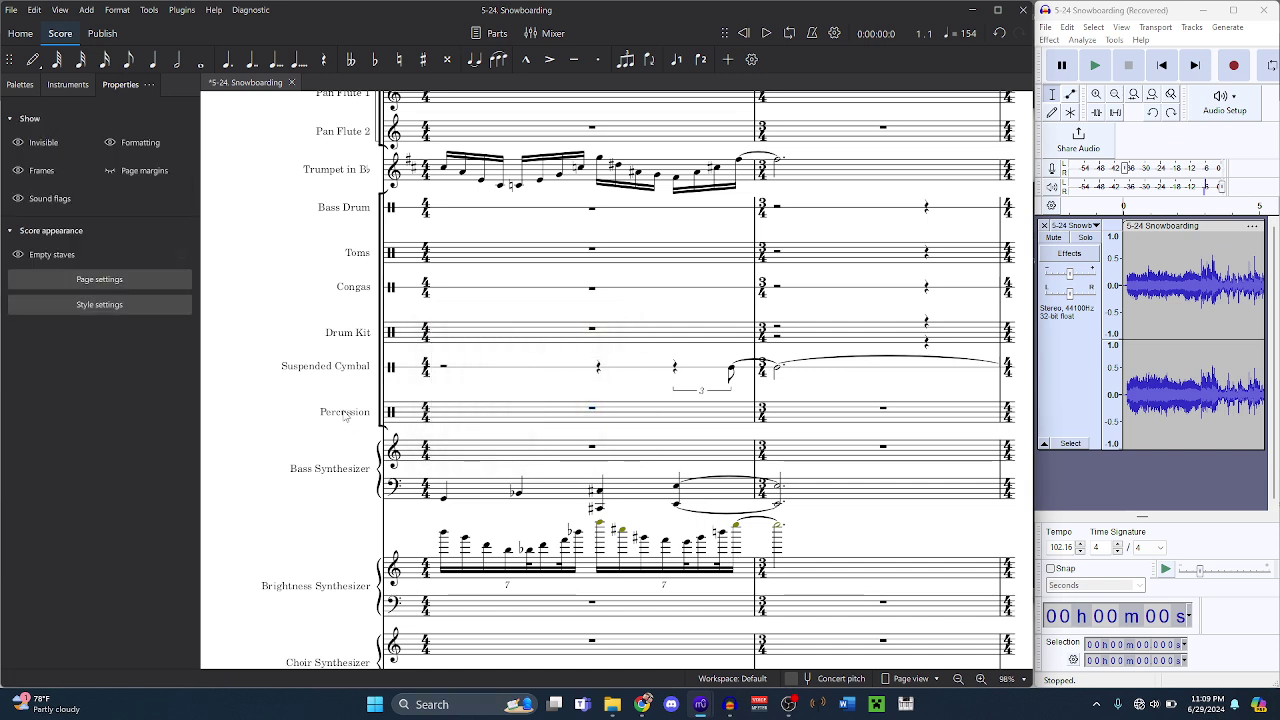
- Rename the Percussion staff to Air Horn, with the short instrument name Ar. Hn
double_click(342, 413)
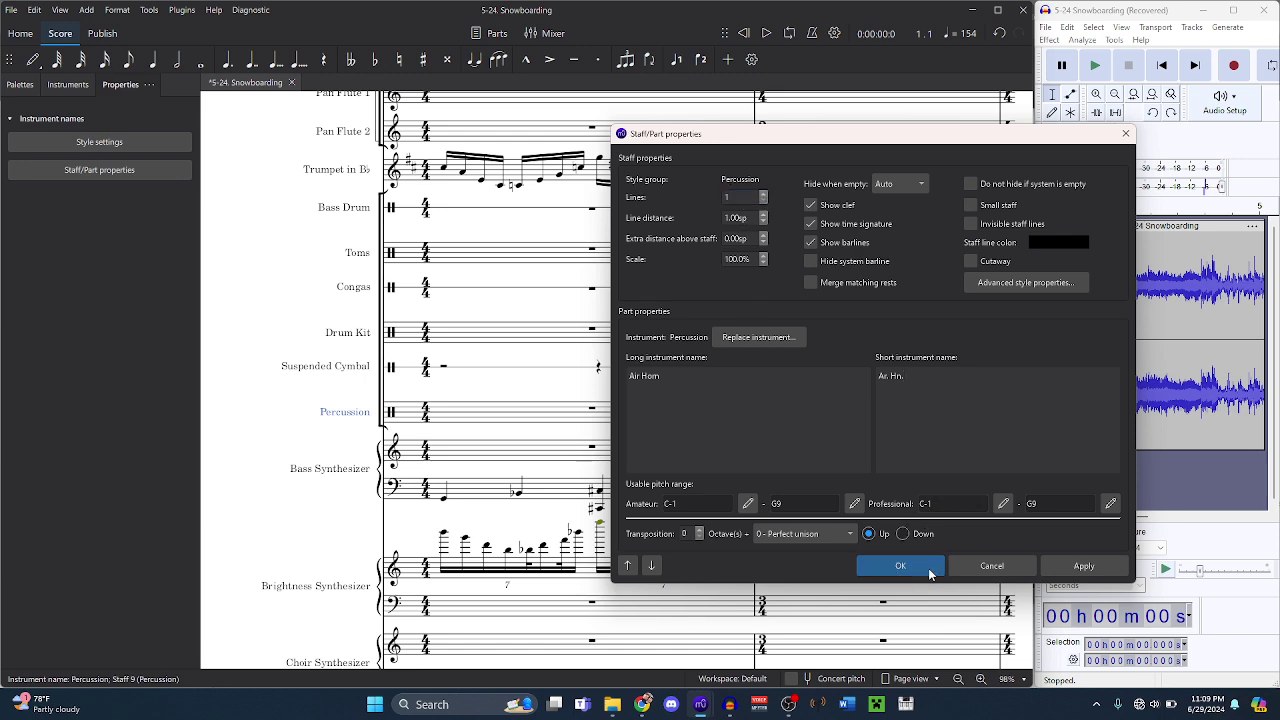
- Return to snowboard.bms, copy measures 1 to 3 of the Grand Piano, 65 staff and check the passage by playback
mouse_move(710, 708)
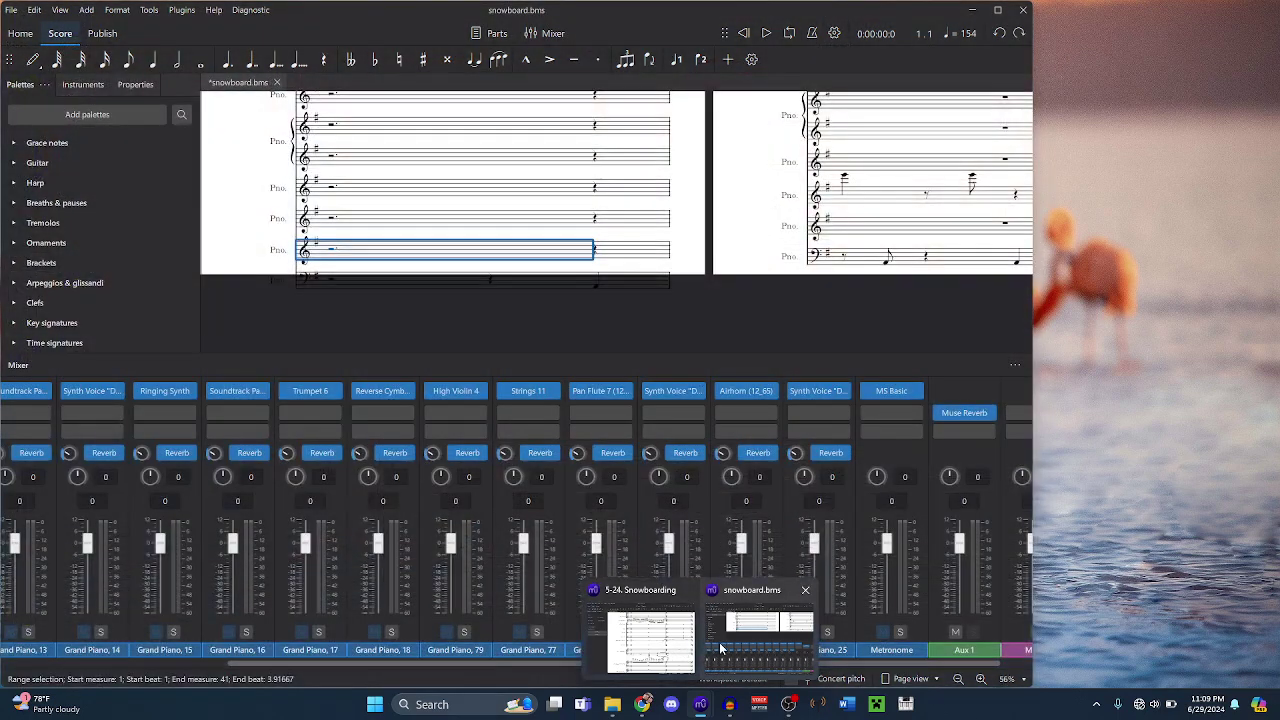
left_click(710, 660)
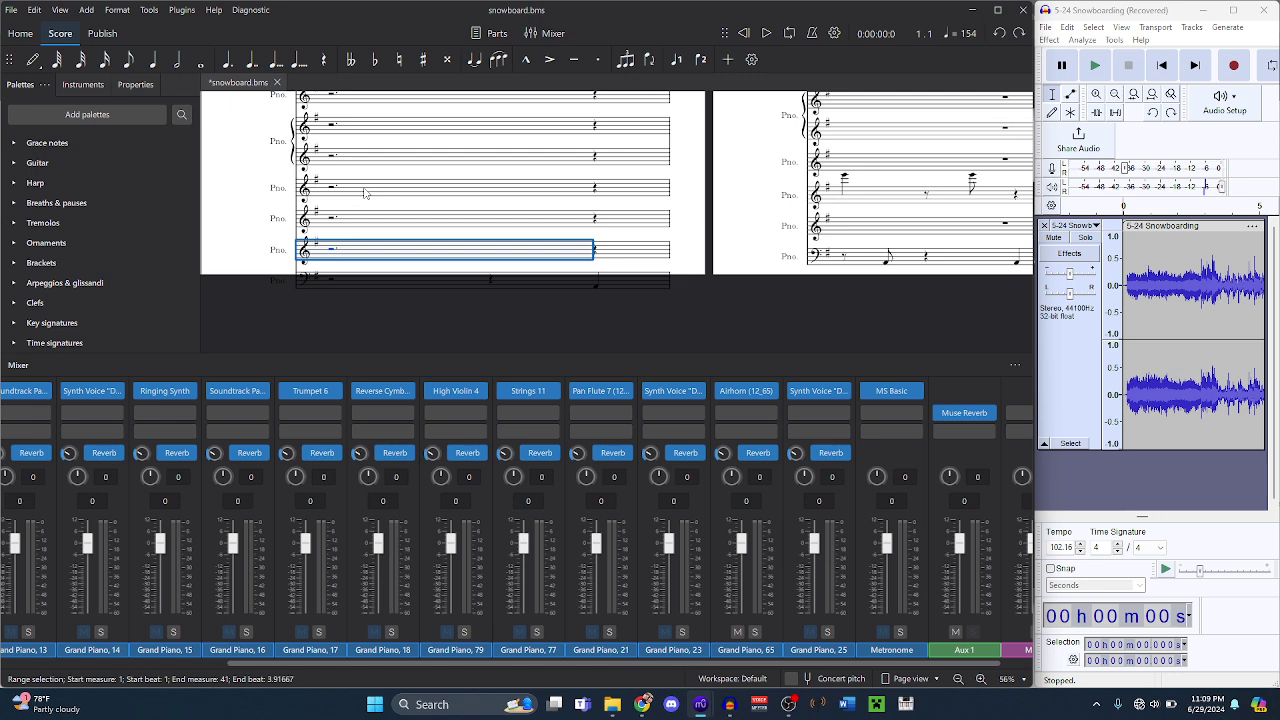
left_click(335, 253)
key("space")
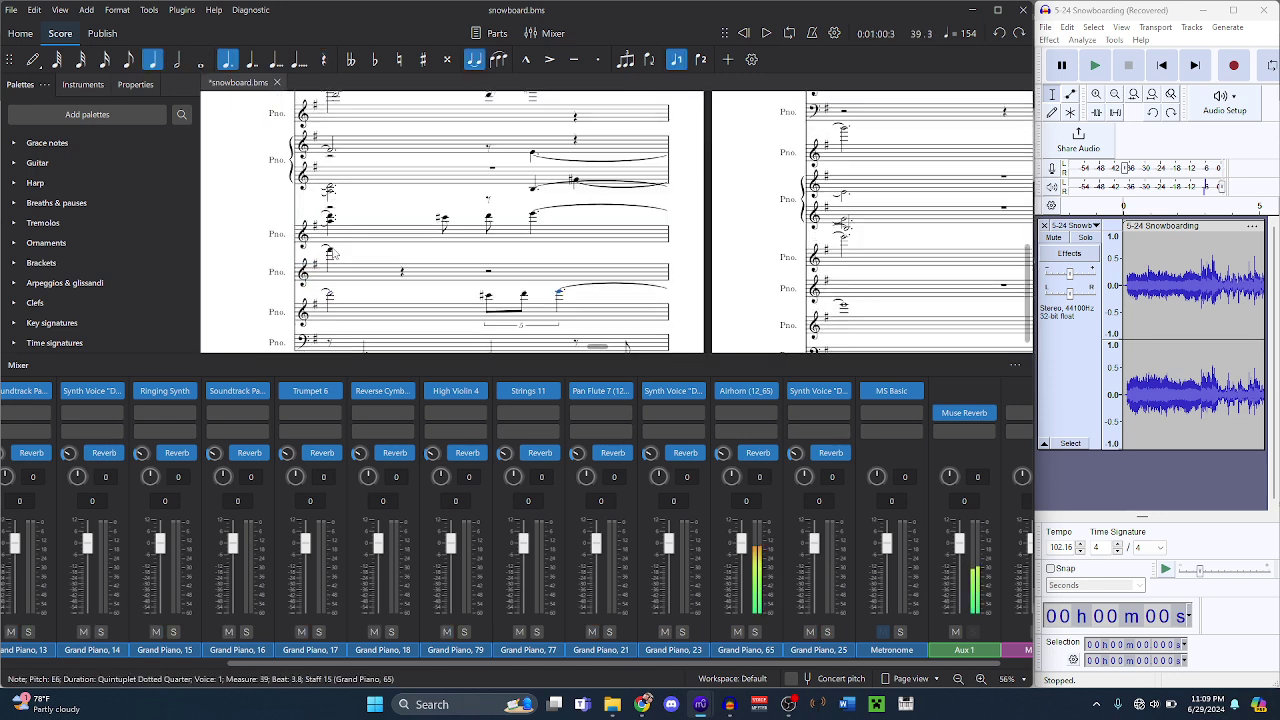
key("ctrl+Left")
key("ctrl+Left")
key("ctrl+Left")
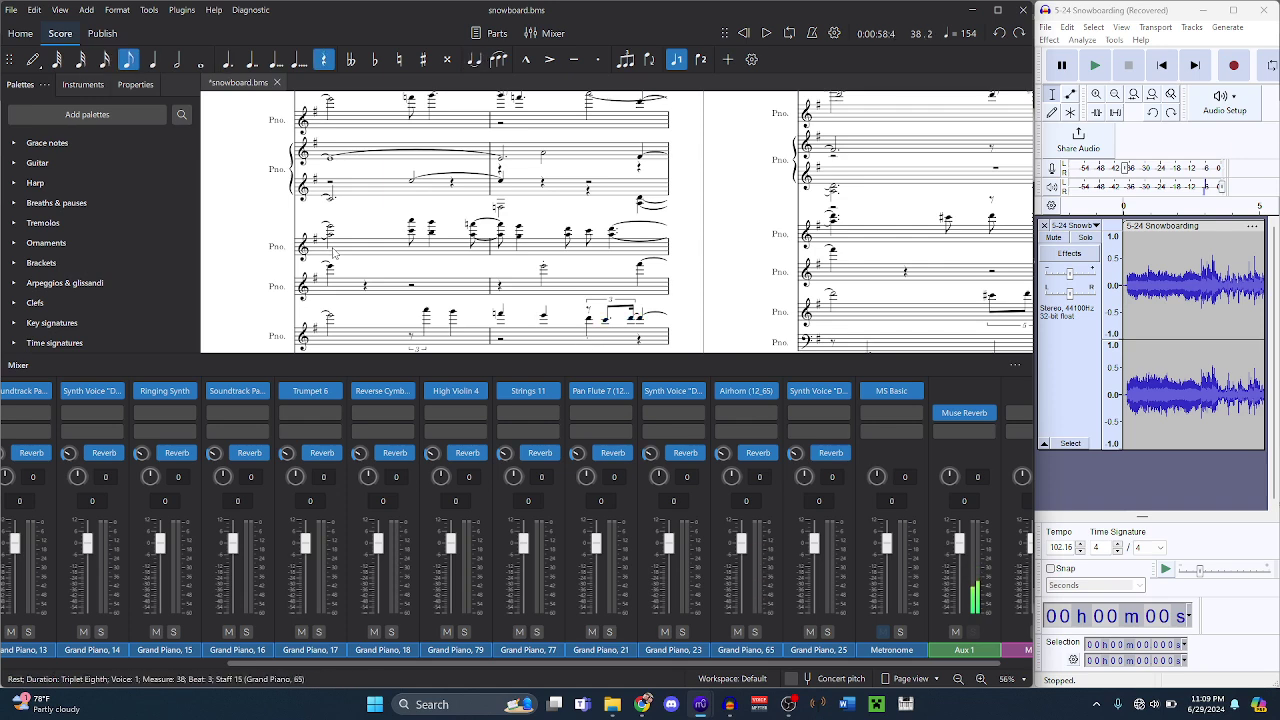
key("ctrl+Left")
key("ctrl+Left")
key("ctrl+Left")
key("ctrl+Left")
key("ctrl+Left")
key("ctrl+Left")
key("ctrl+Left")
key("ctrl+Left")
key("ctrl+Left")
key("ctrl+Left")
key("ctrl+Left")
key("ctrl+Left")
key("ctrl+Left")
key("ctrl+Left")
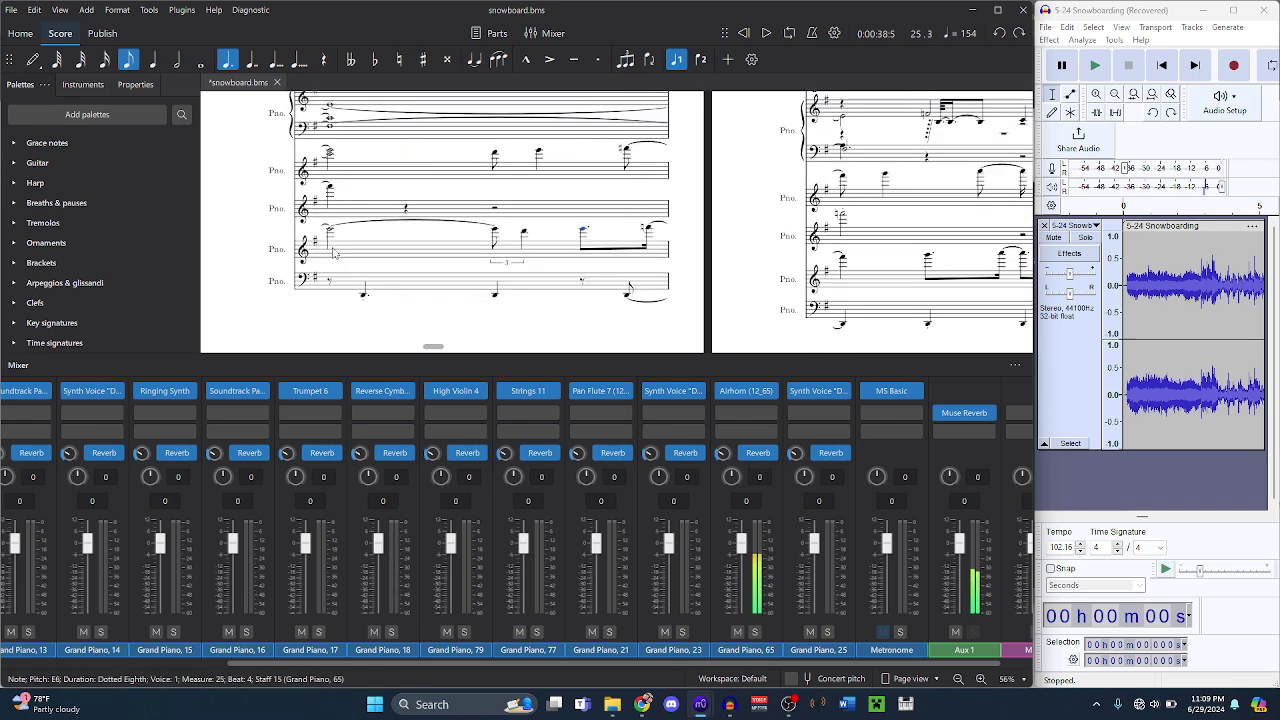
key("ctrl+Home")
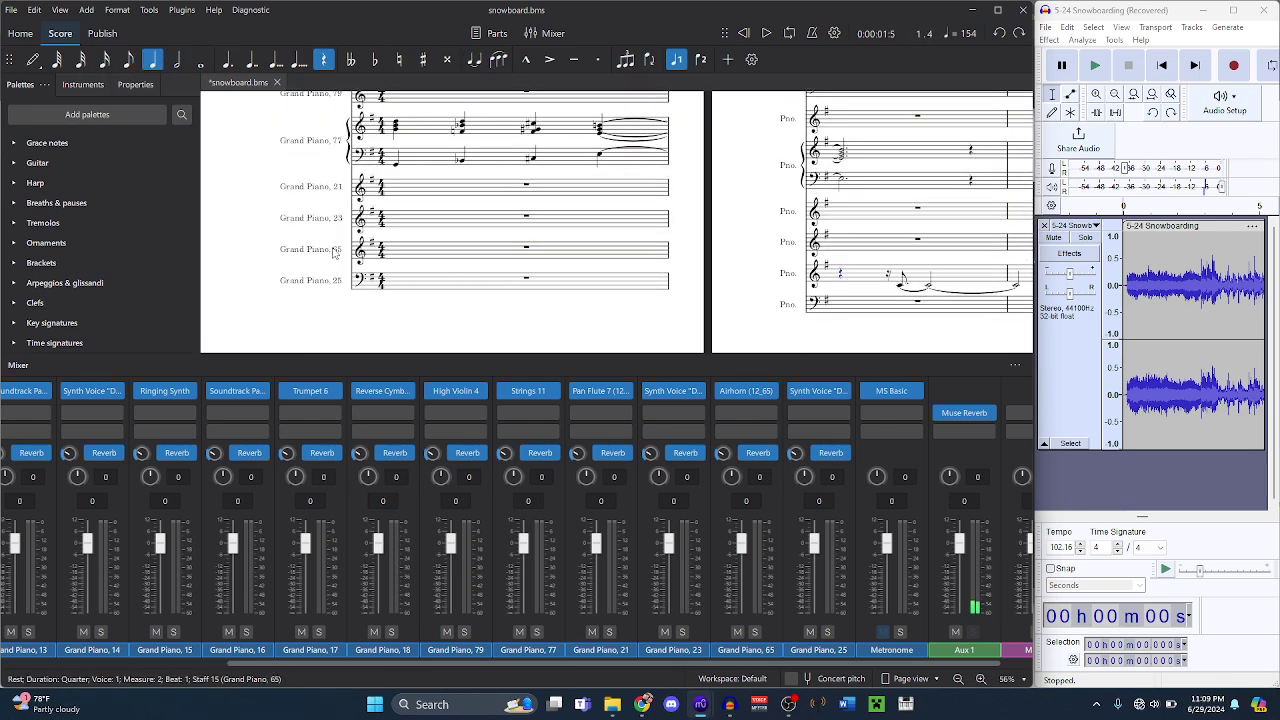
key("shift+ctrl+Left")
key("shift+ctrl+Right")
key("shift+ctrl+Right")
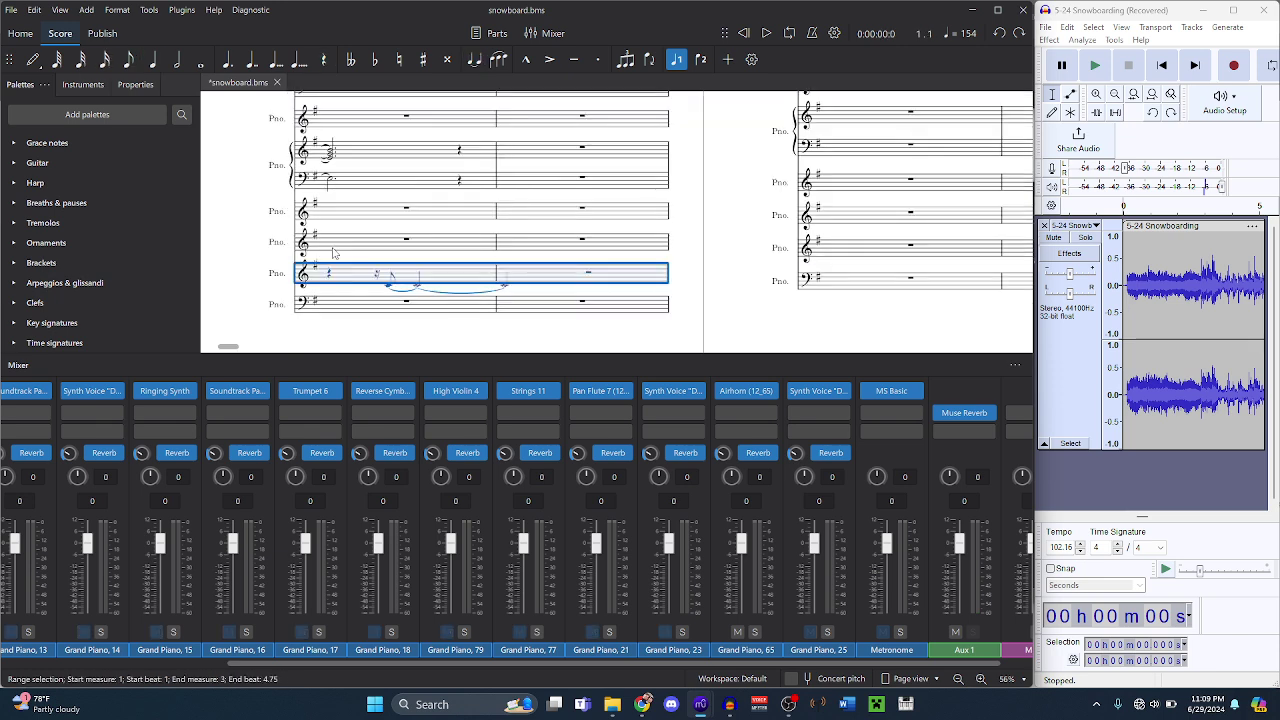
key("space")
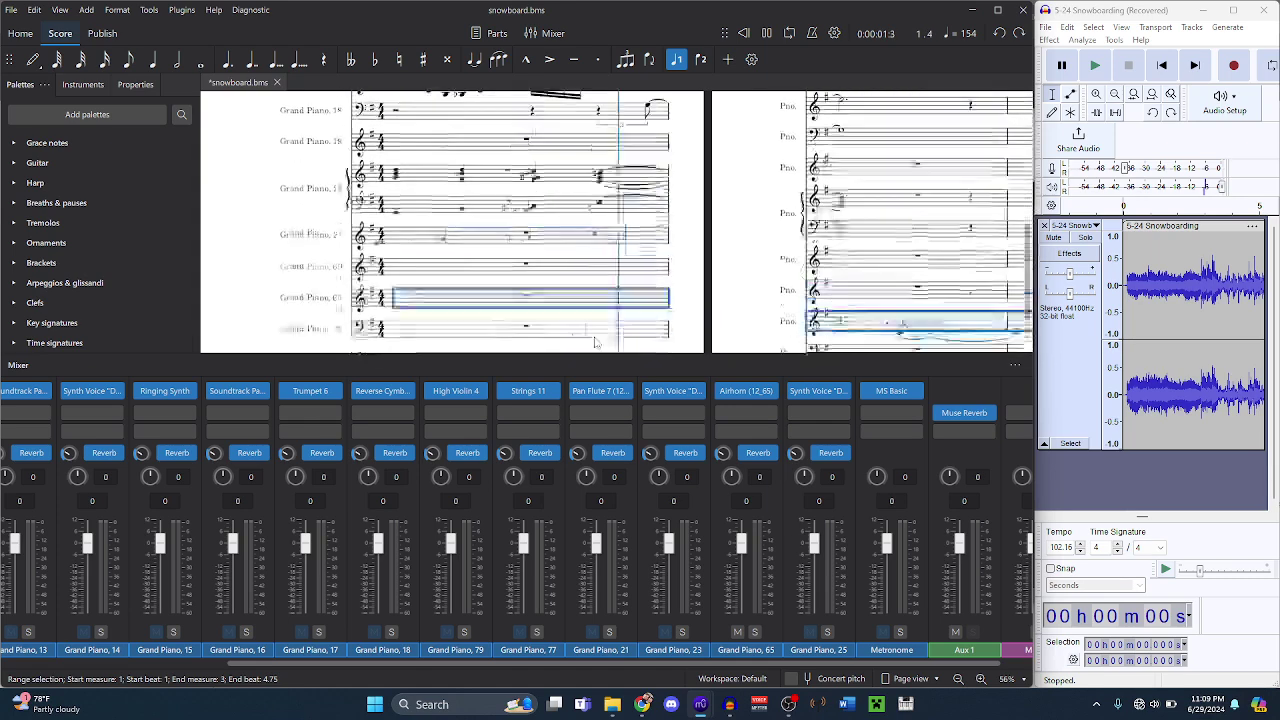
- In 5-24. Snowboarding, paste the copied passage into the Air Horn staff at measure 1
mouse_move(710, 704)
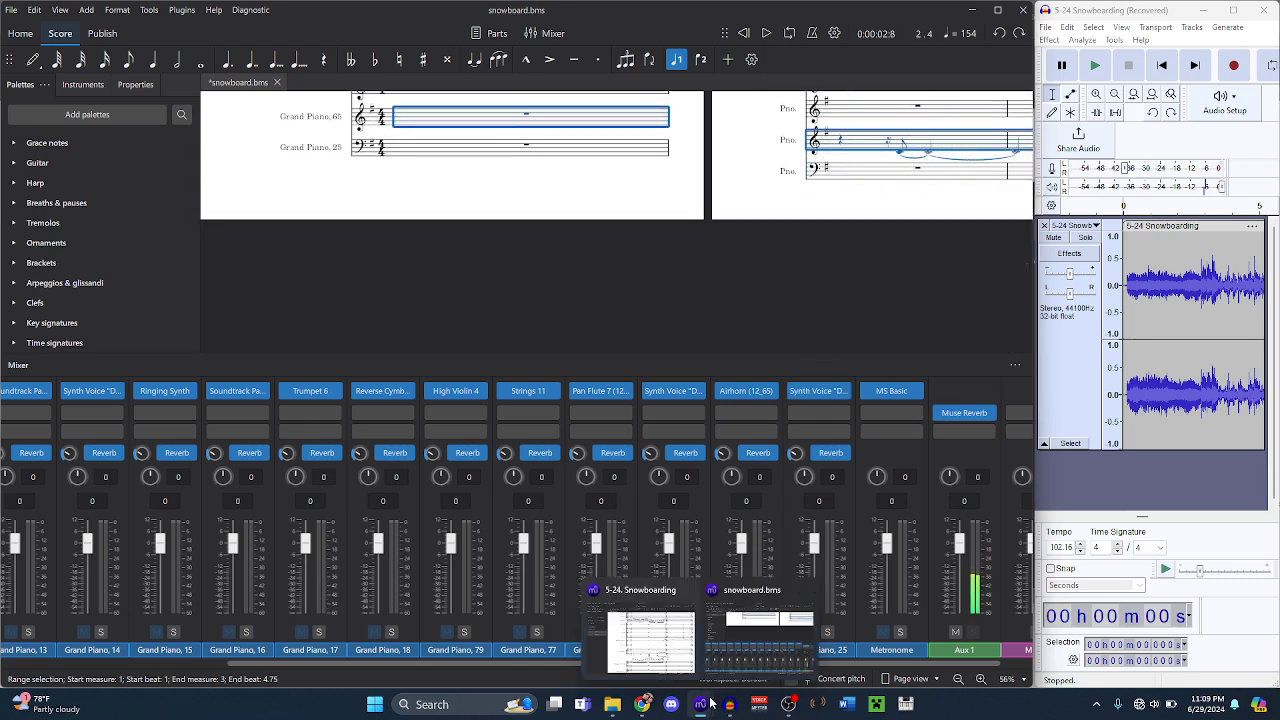
left_click(645, 560)
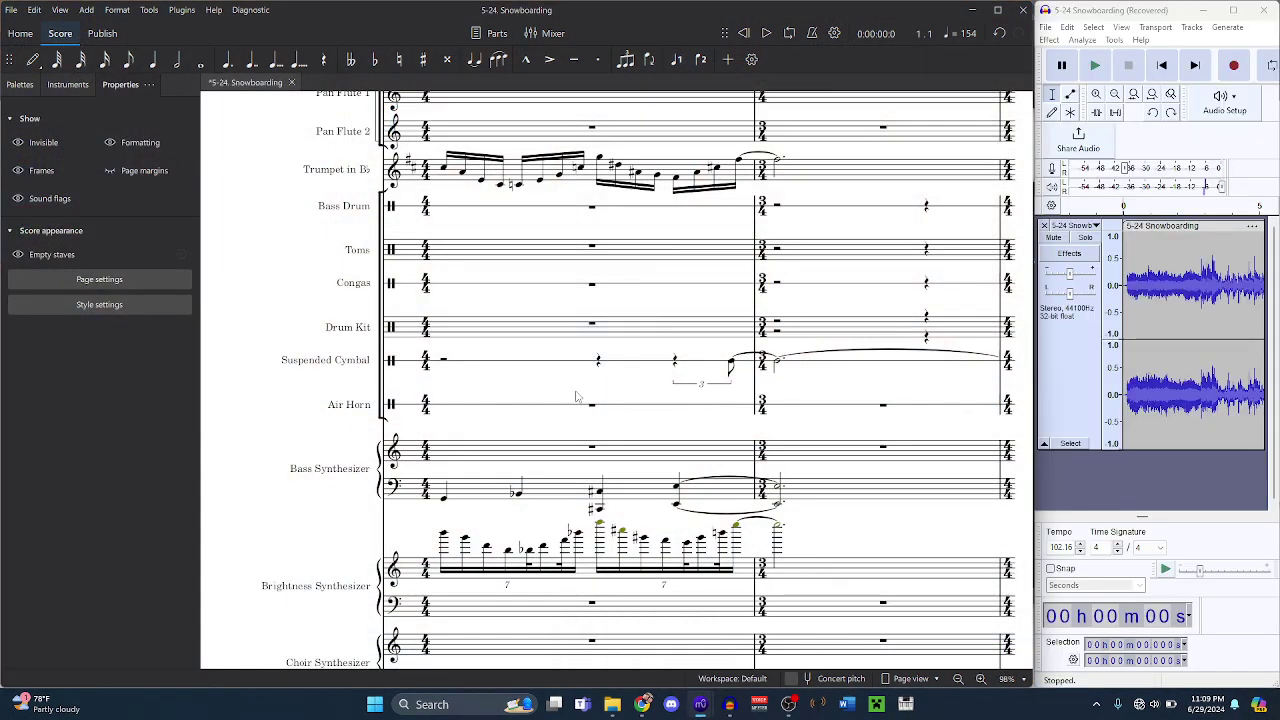
double_click(590, 407)
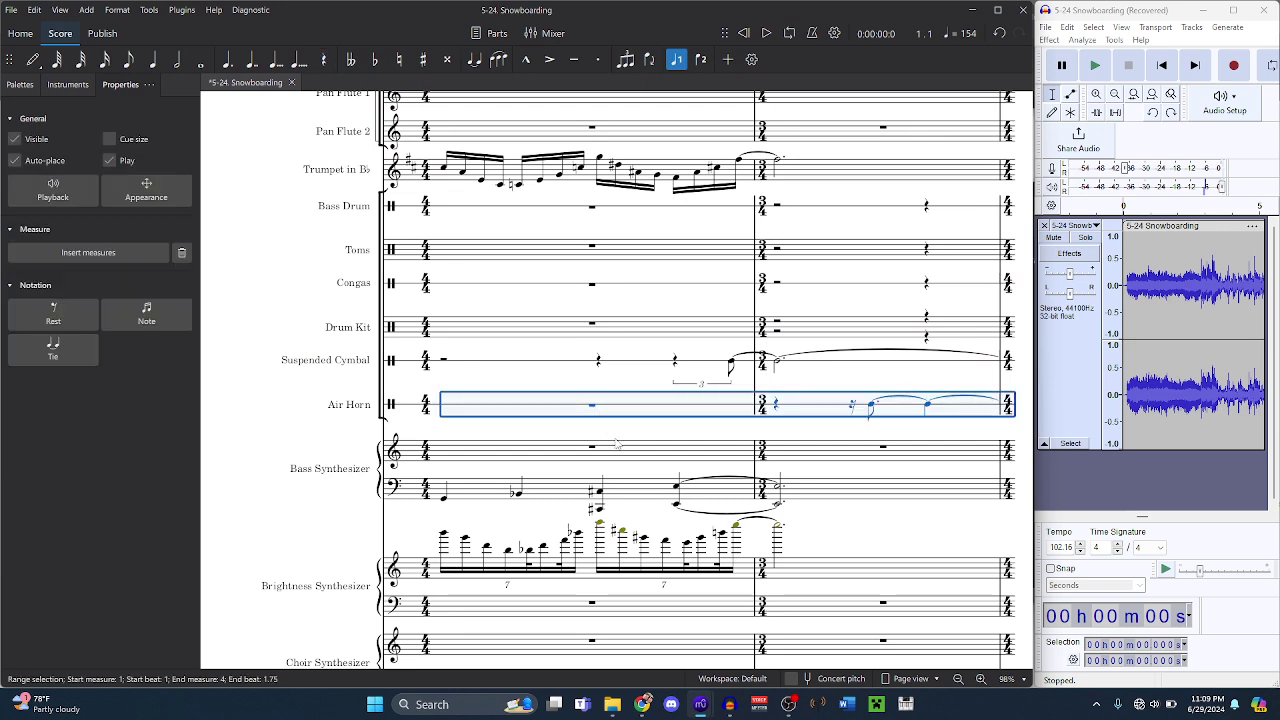
scroll(617, 444, "down", 3)
- Return to snowboard.bms, copy the Grand Piano, 25 staff from measure 1 to just before beat 4 of measure 41 and check it by playback
mouse_move(700, 704)
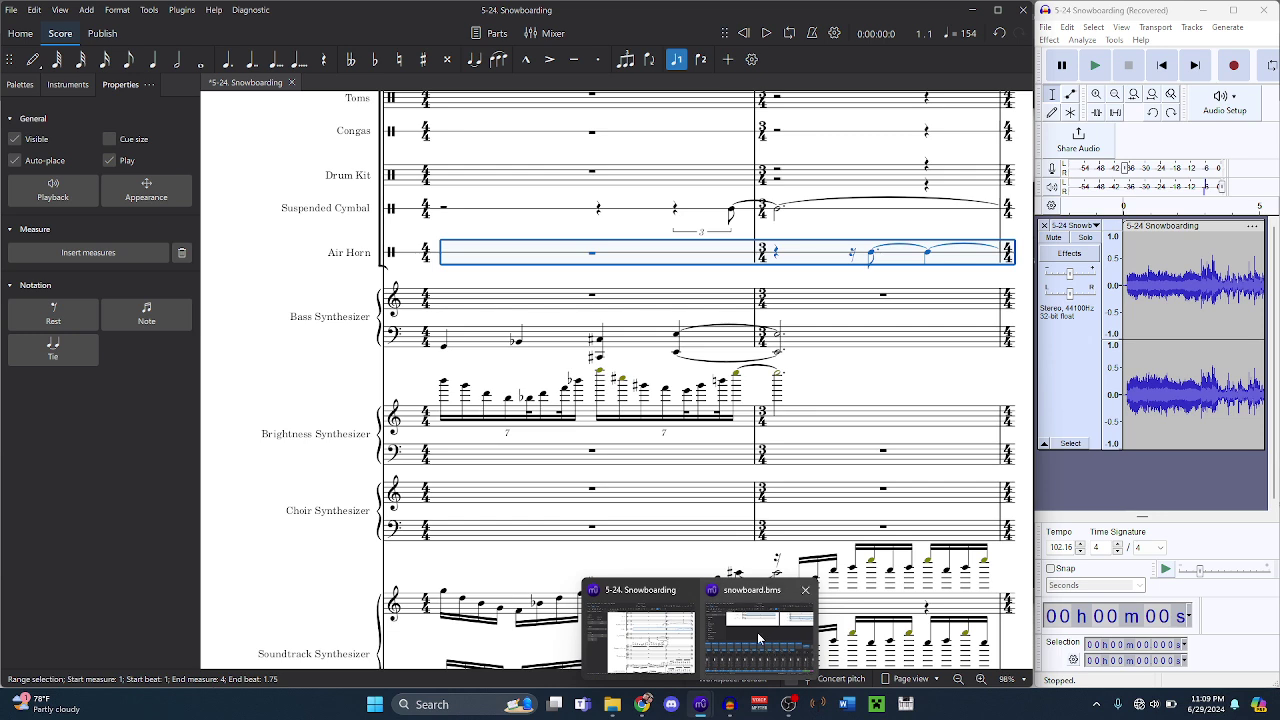
left_click(757, 632)
scroll(575, 146, "right", 10)
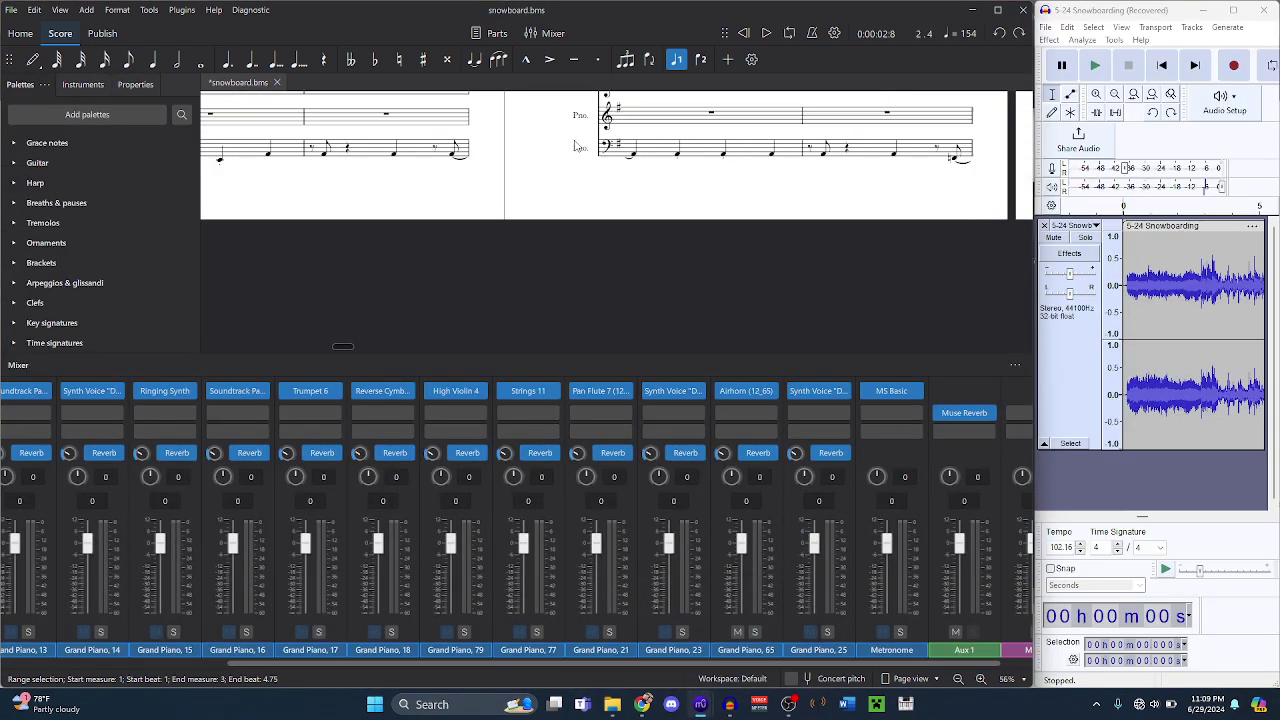
scroll(575, 146, "right", 4)
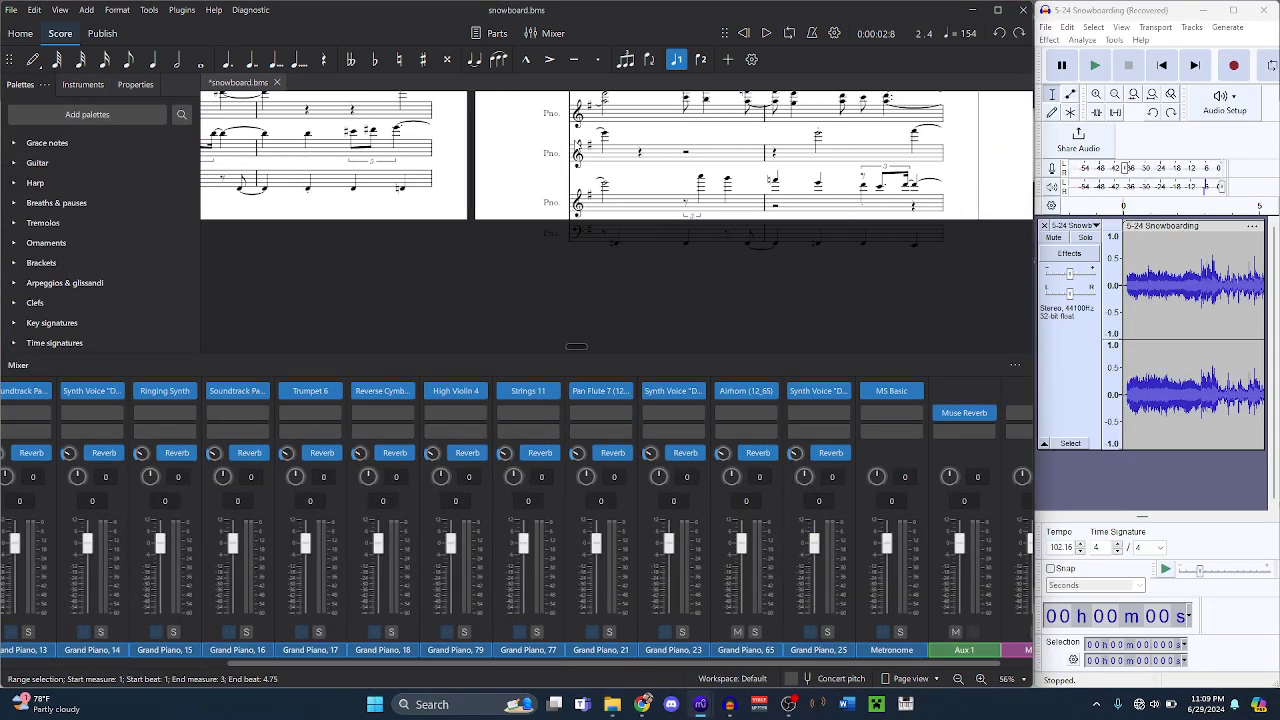
scroll(575, 146, "right", 4)
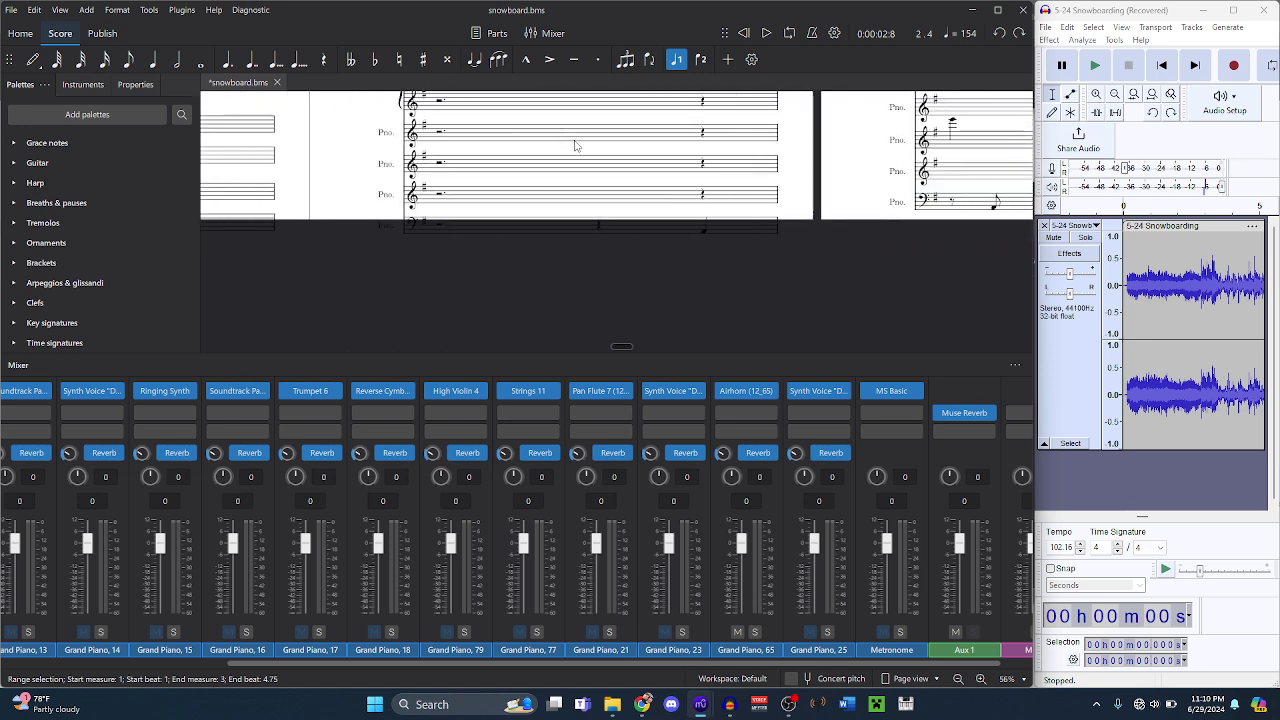
left_click(441, 197)
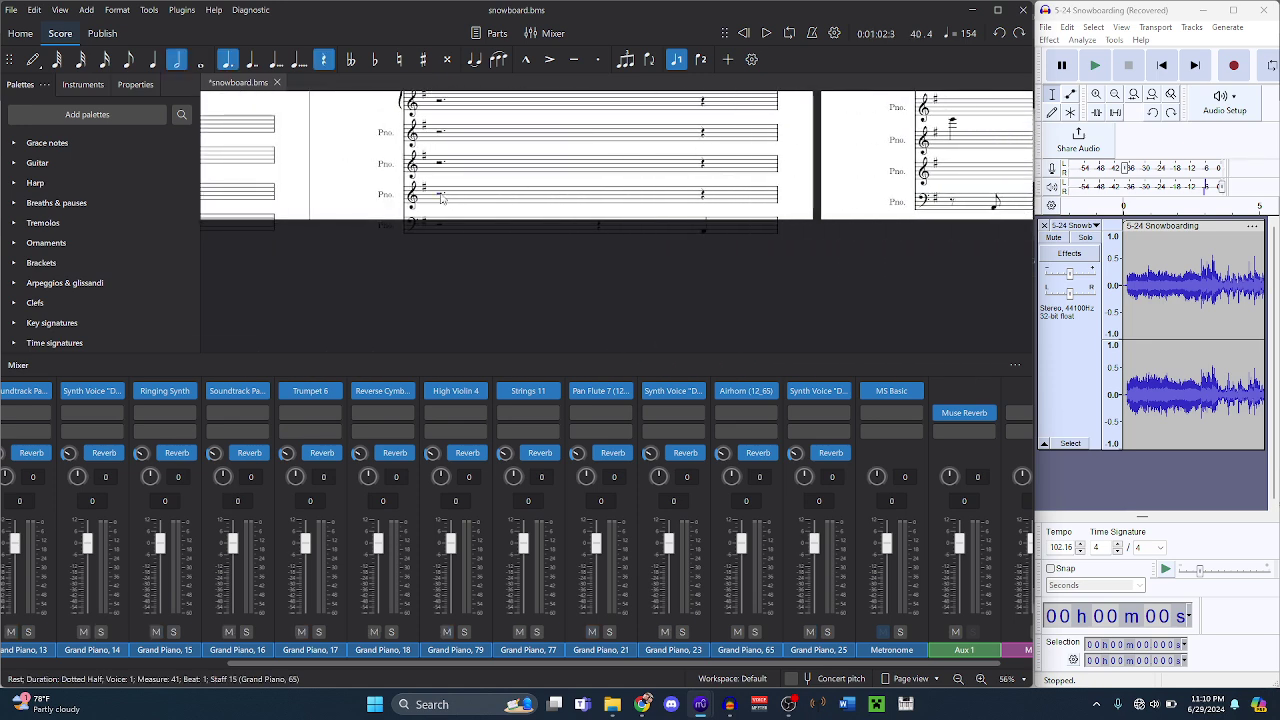
key("Right")
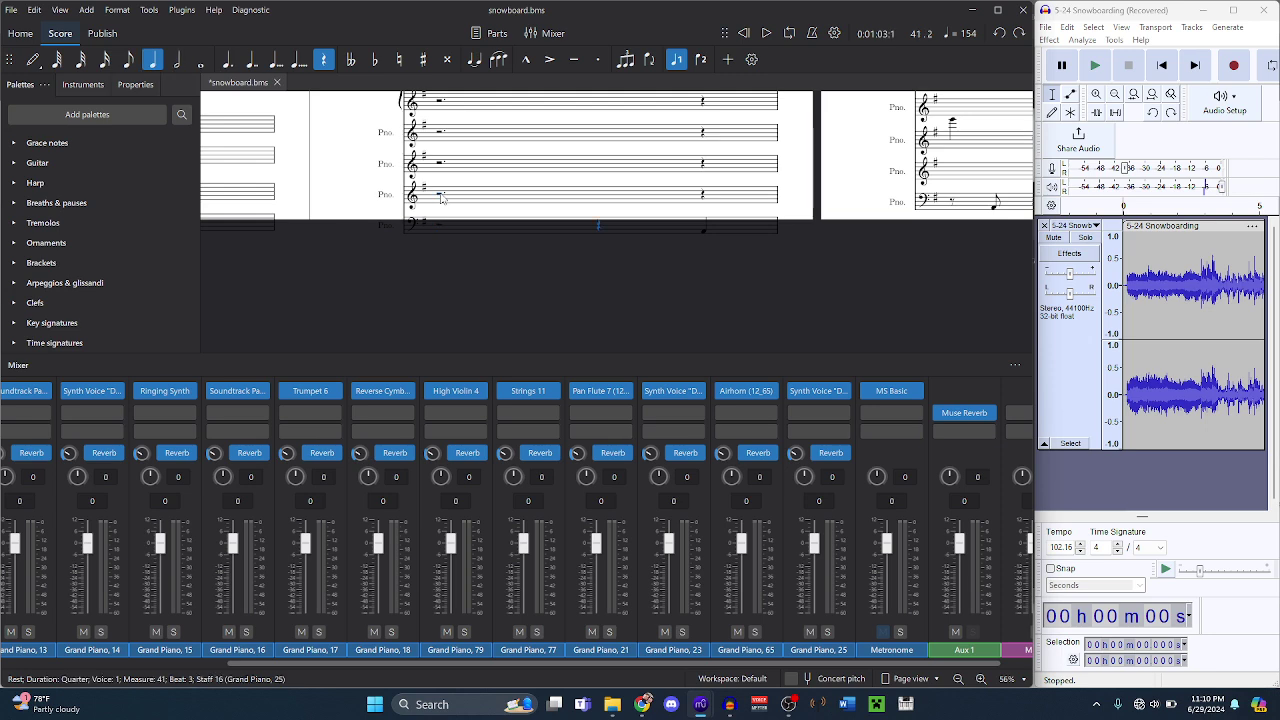
key("ctrl+shift+Home")
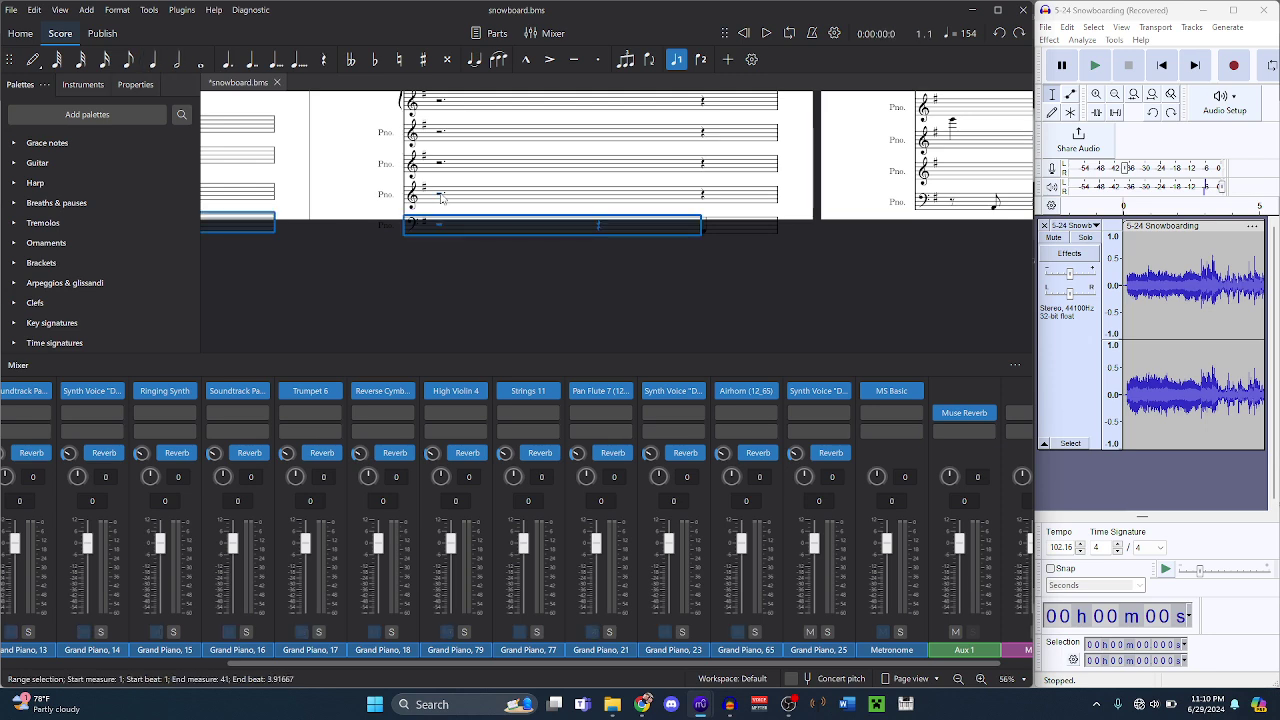
key("space")
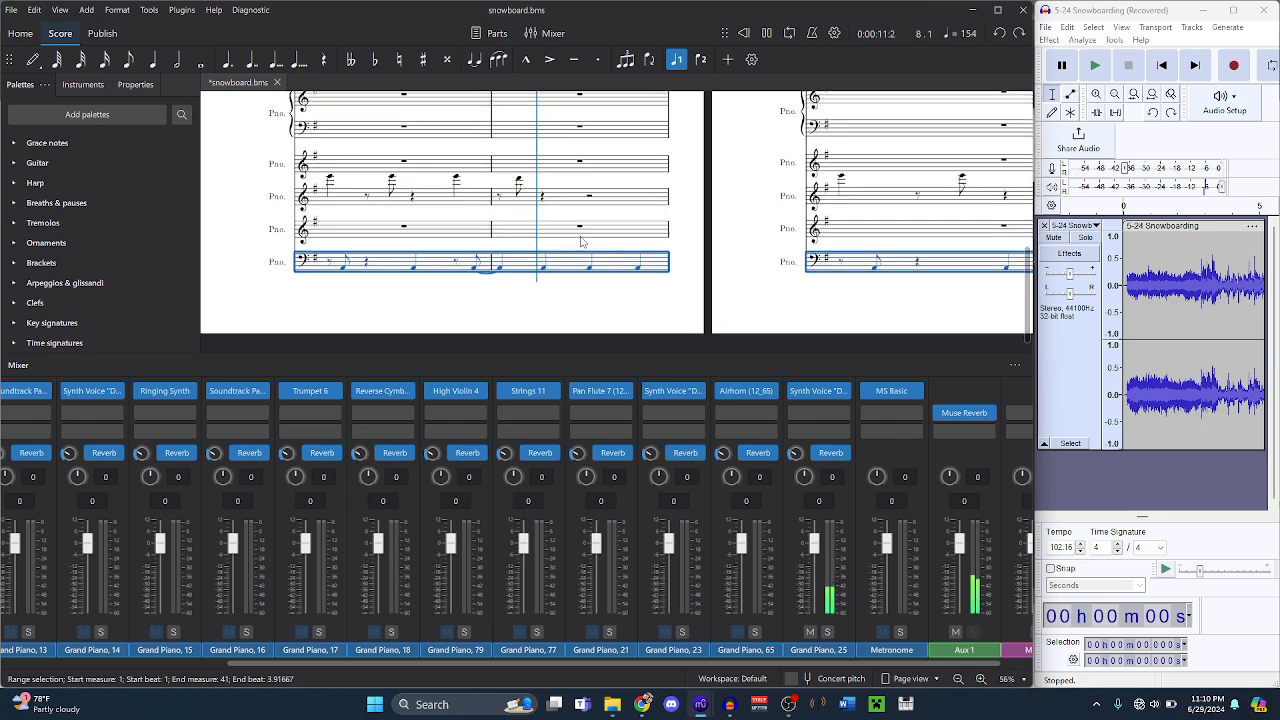
- In 5-24. Snowboarding, paste the copied part into the Choir Synthesizer's lower staff at measure 1 and check it by playback
mouse_move(727, 706)
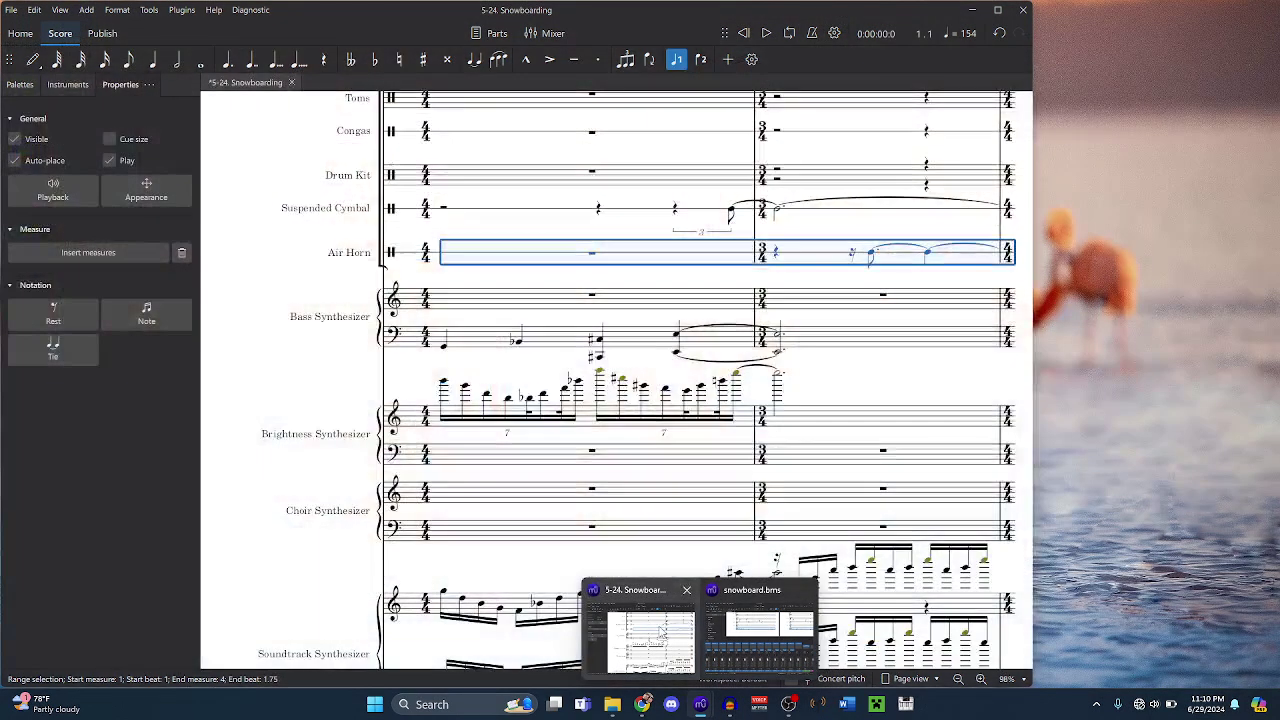
left_click(655, 630)
scroll(475, 366, "down", 2)
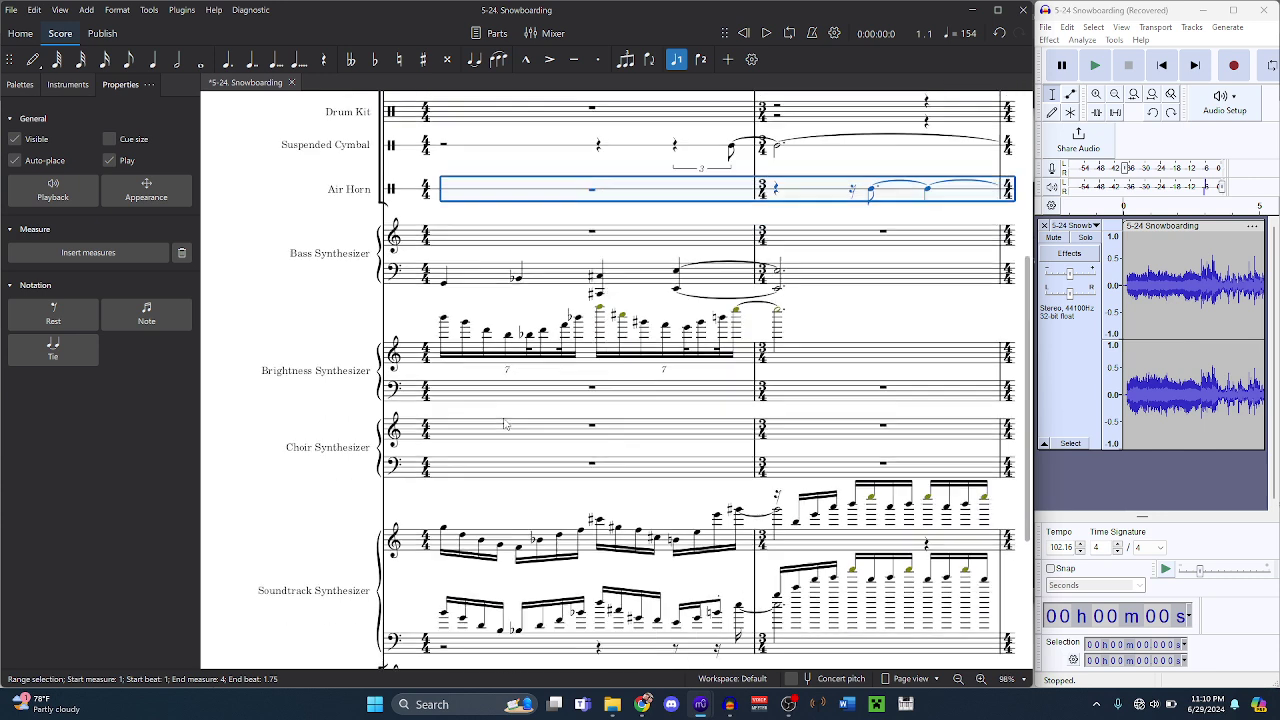
left_click(592, 406)
left_click(593, 408)
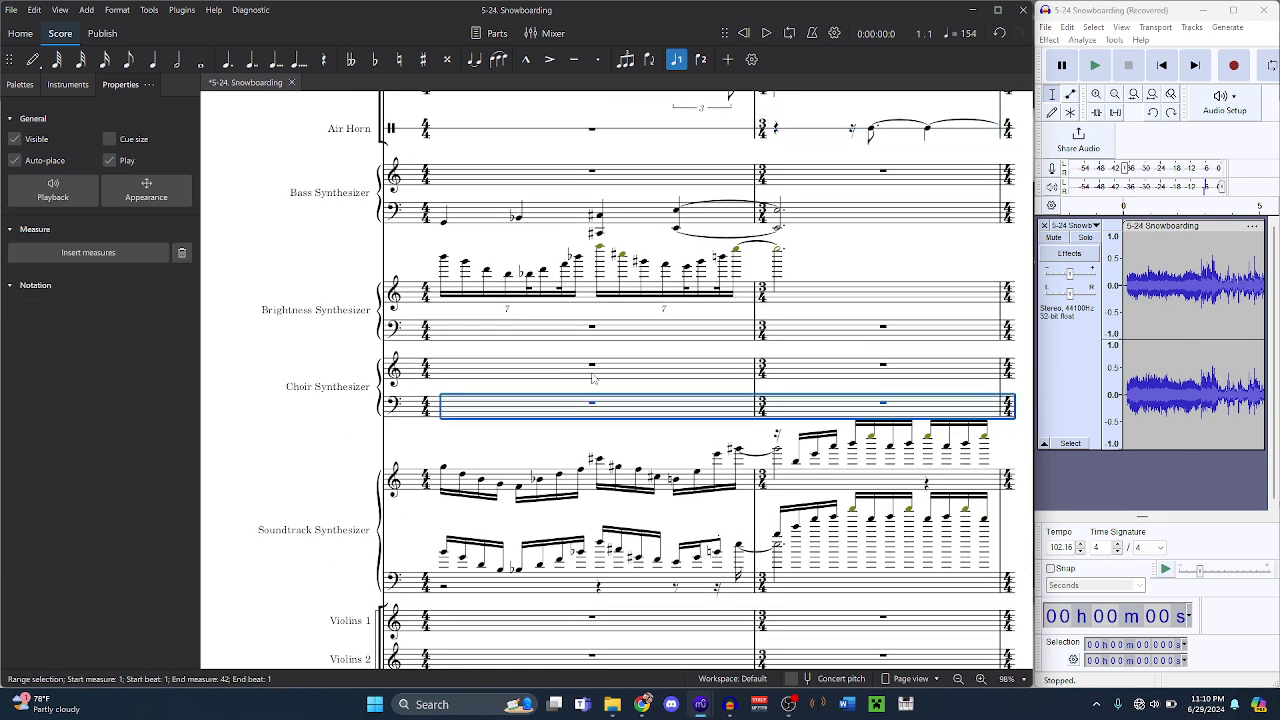
left_click(592, 367)
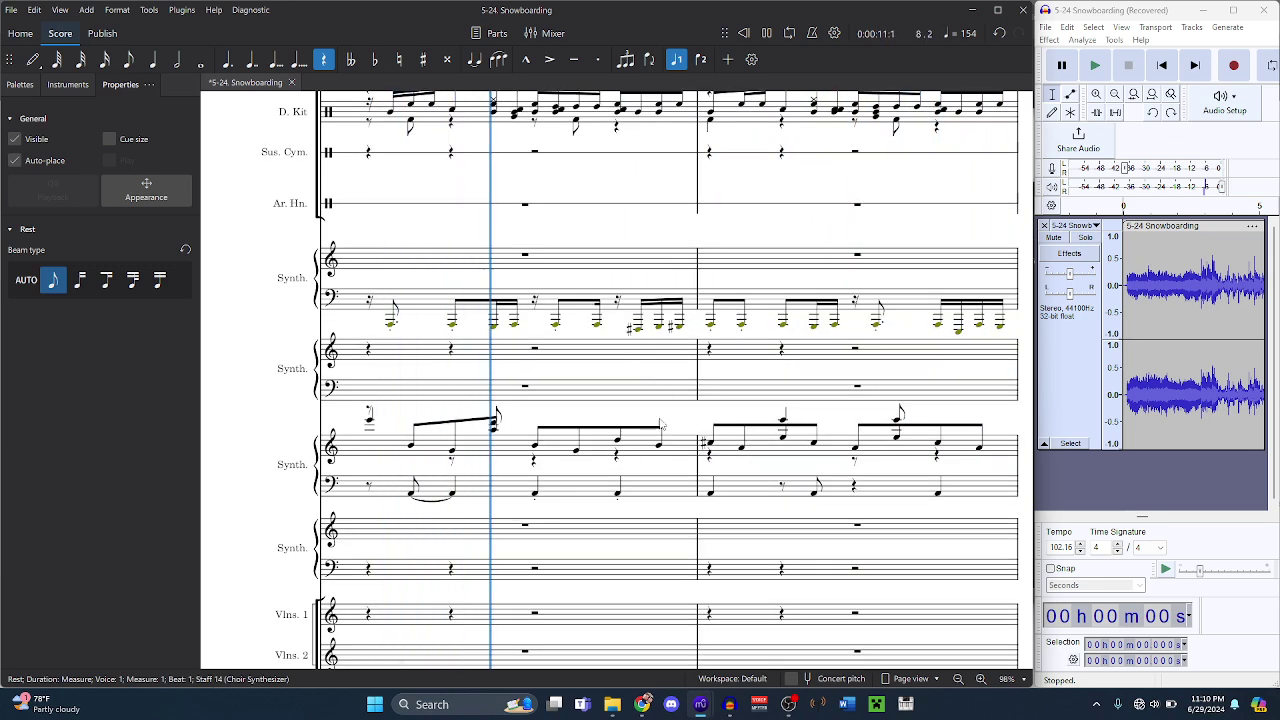
- Select the entire score and set a common playback velocity for its notes
scroll(658, 462, "down", 5)
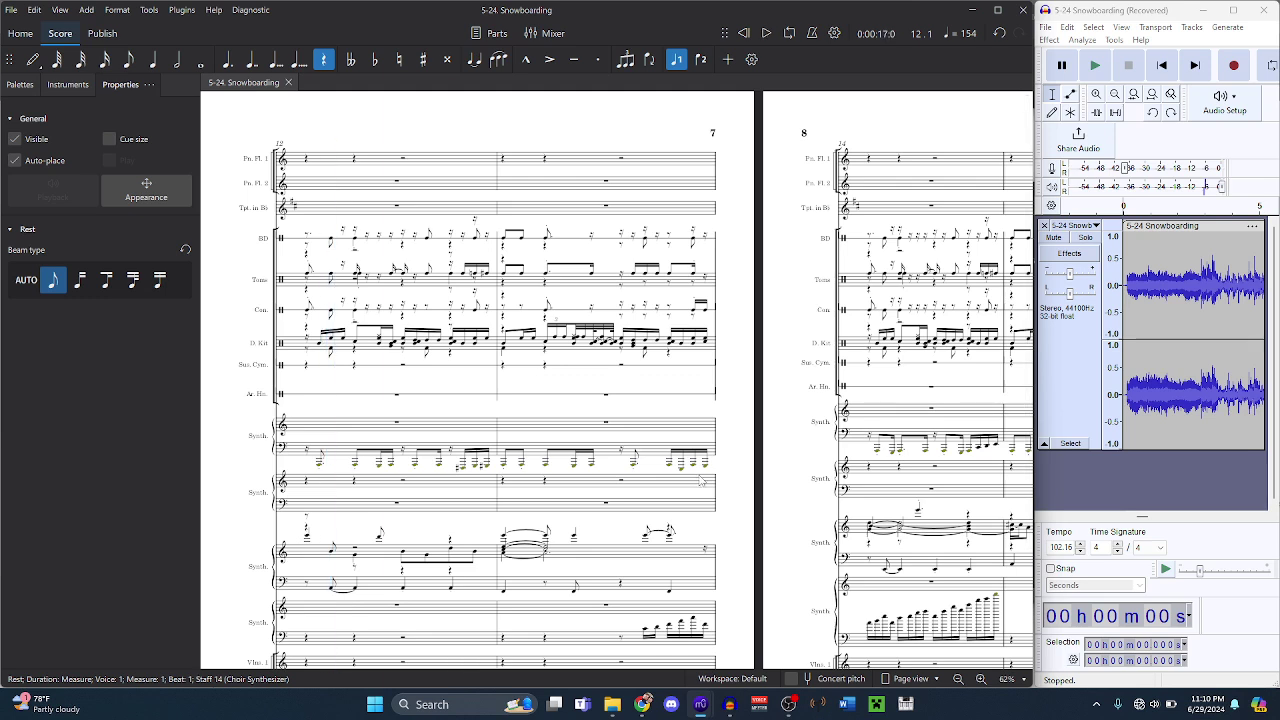
key("ctrl+a")
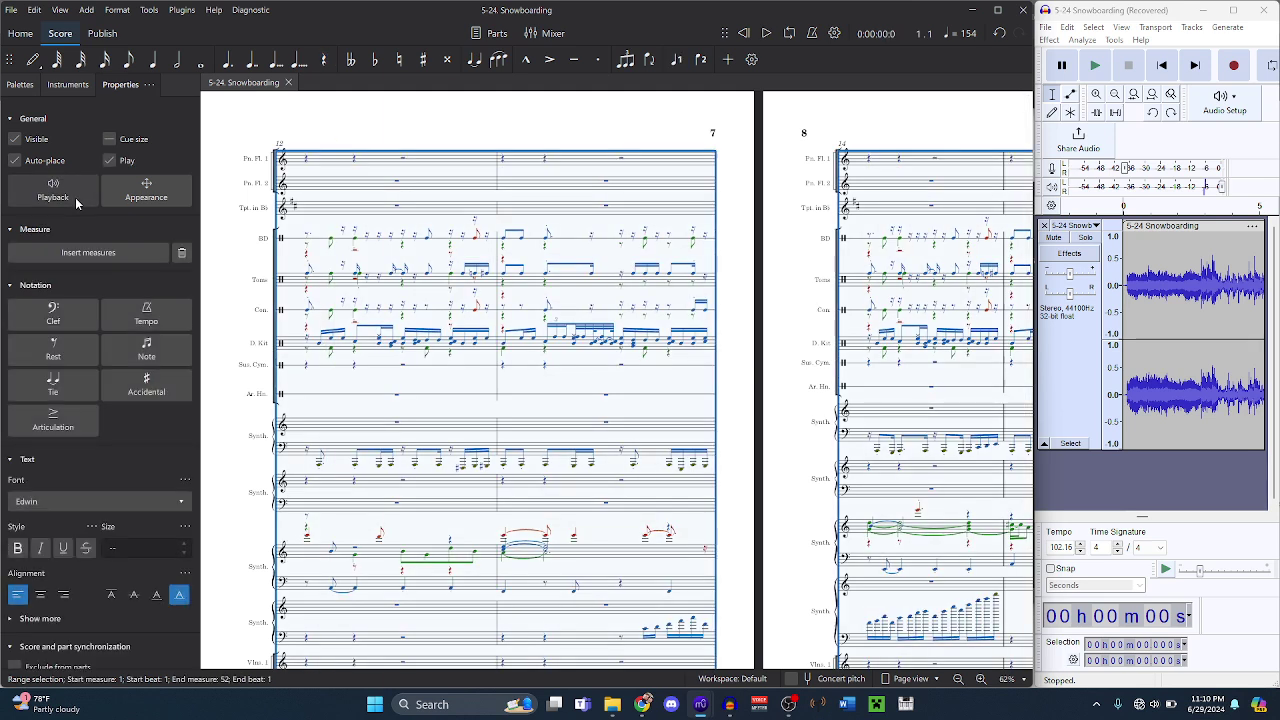
left_click(76, 203)
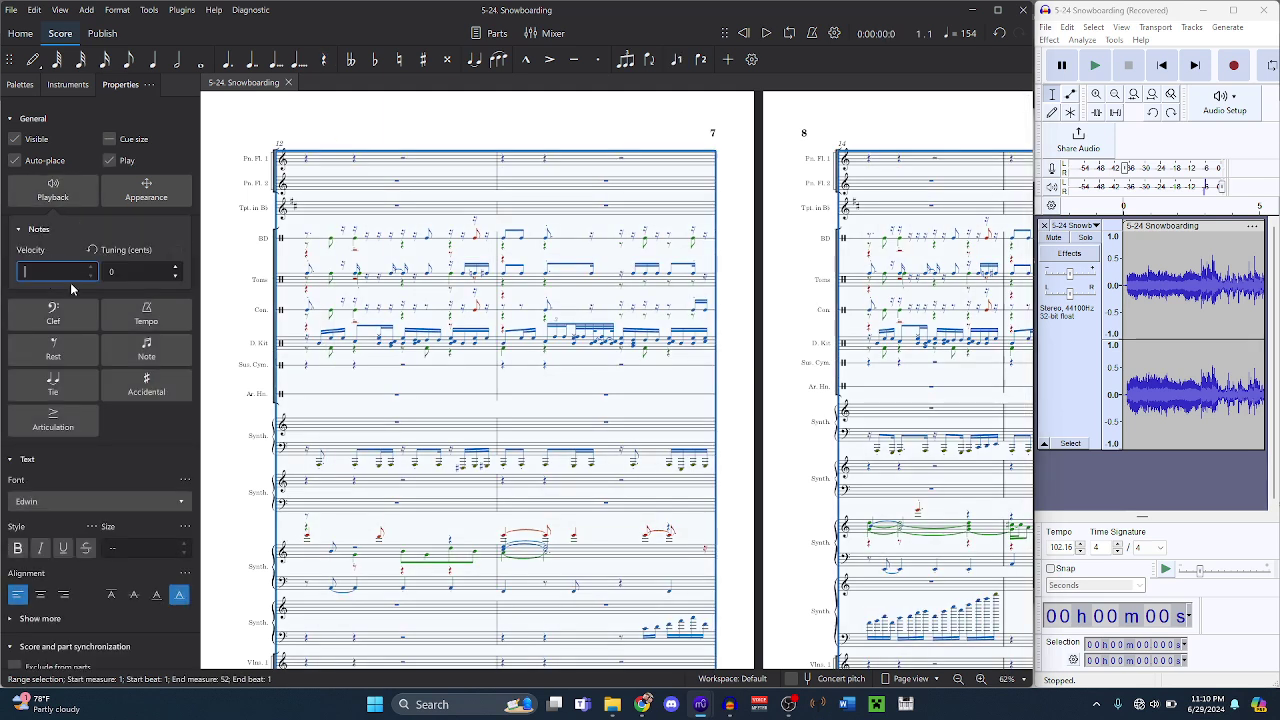
key("Return")
- Play the score from the start into measure 10 to check the balance, and clear the whole-score selection
left_click(766, 33)
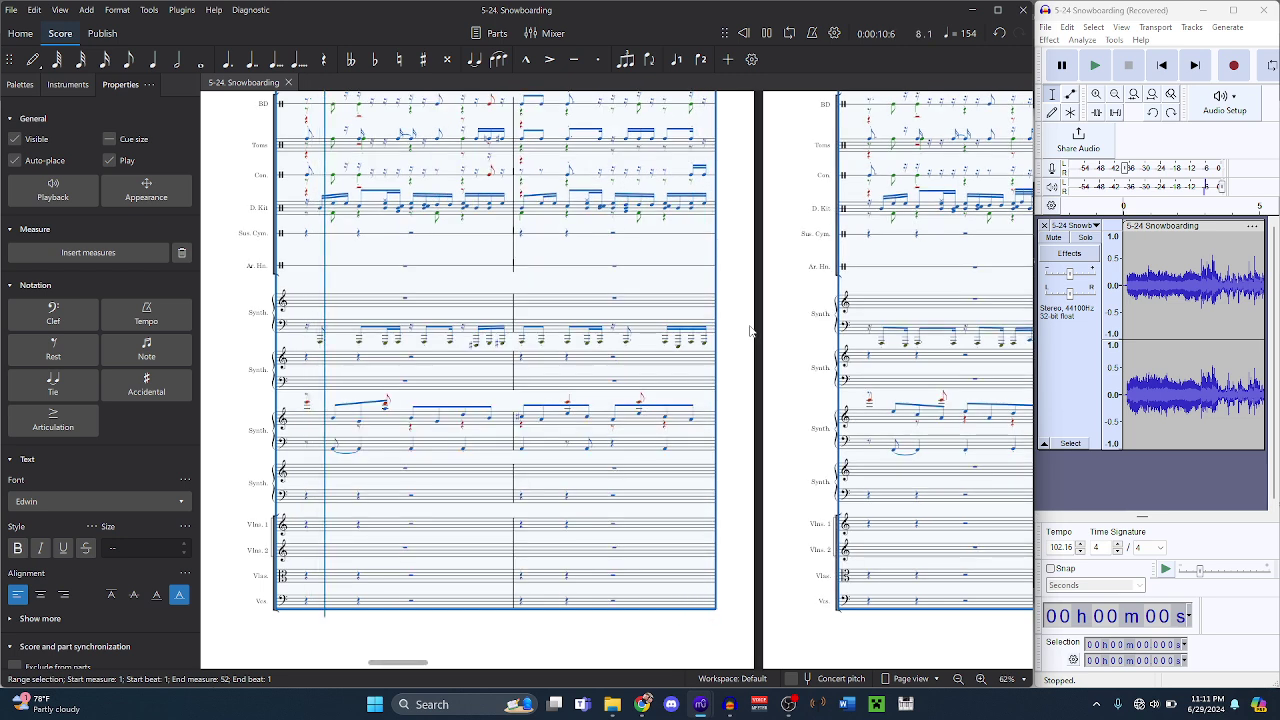
left_click(747, 347)
mouse_move(701, 703)
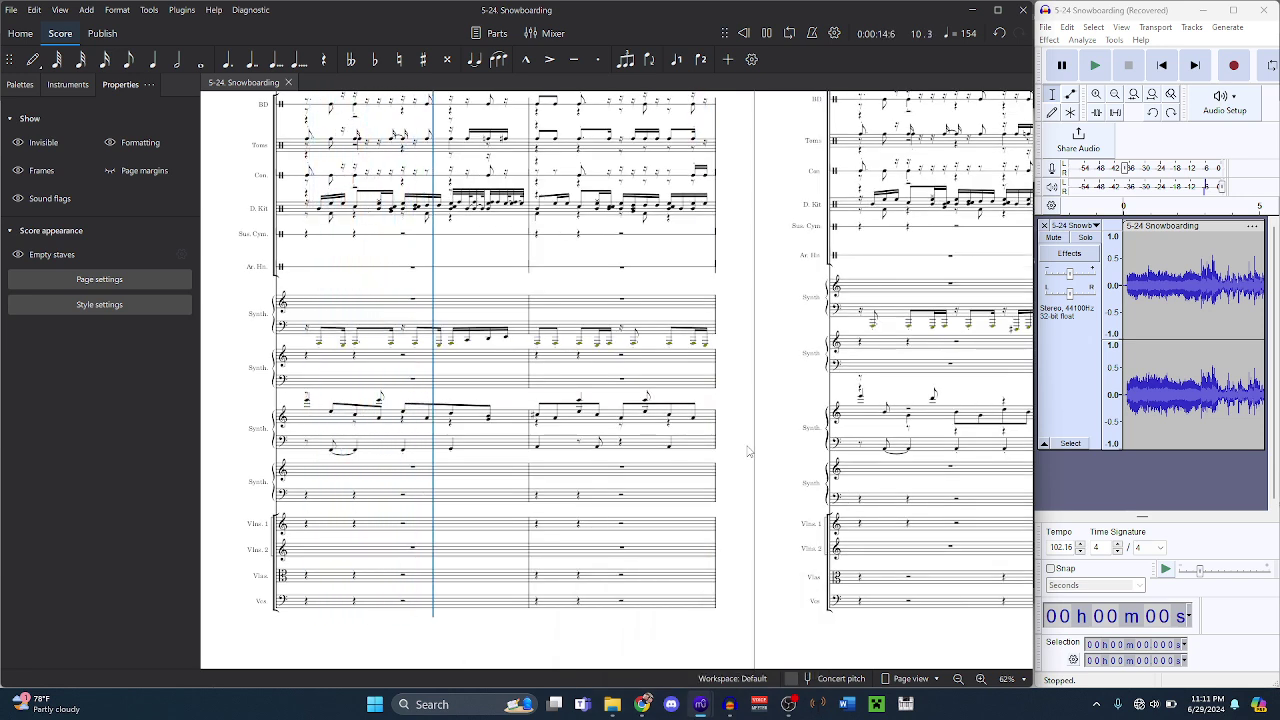
key("space")
scroll(388, 290, "down", 2)
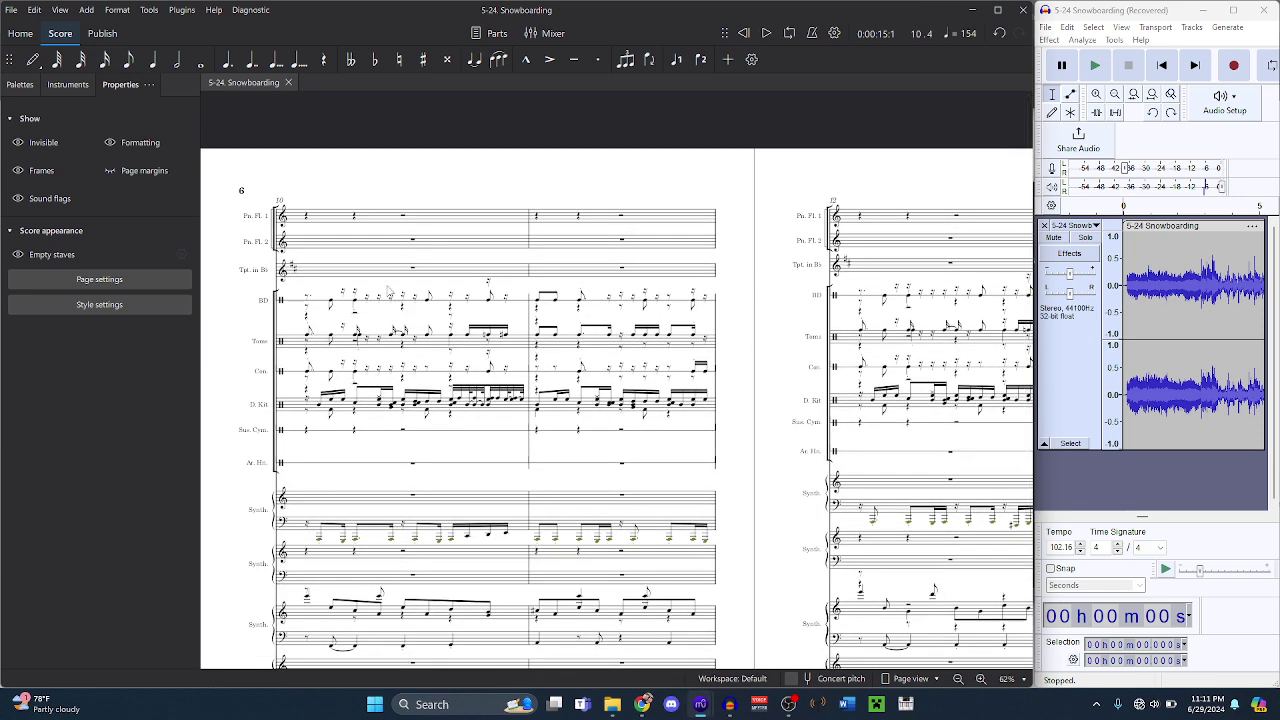
- Play the score from the beginning and open the Mixer
left_click(306, 219)
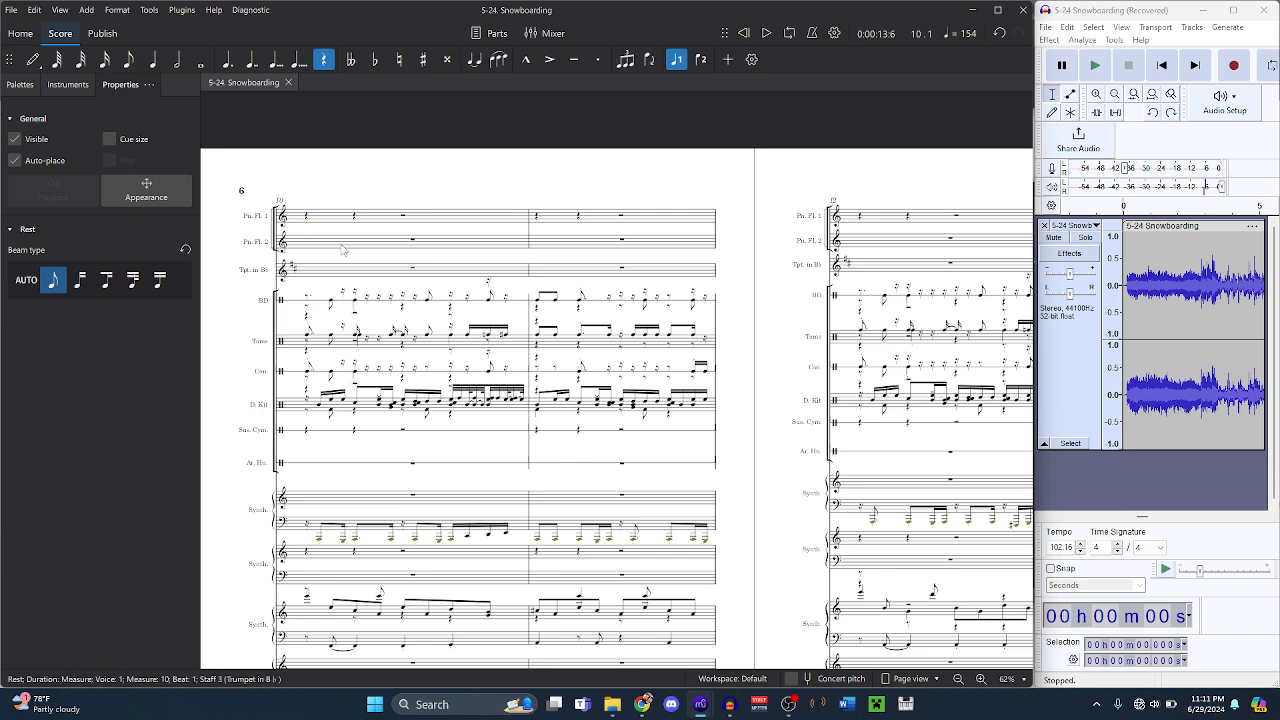
scroll(341, 250, "left", 3)
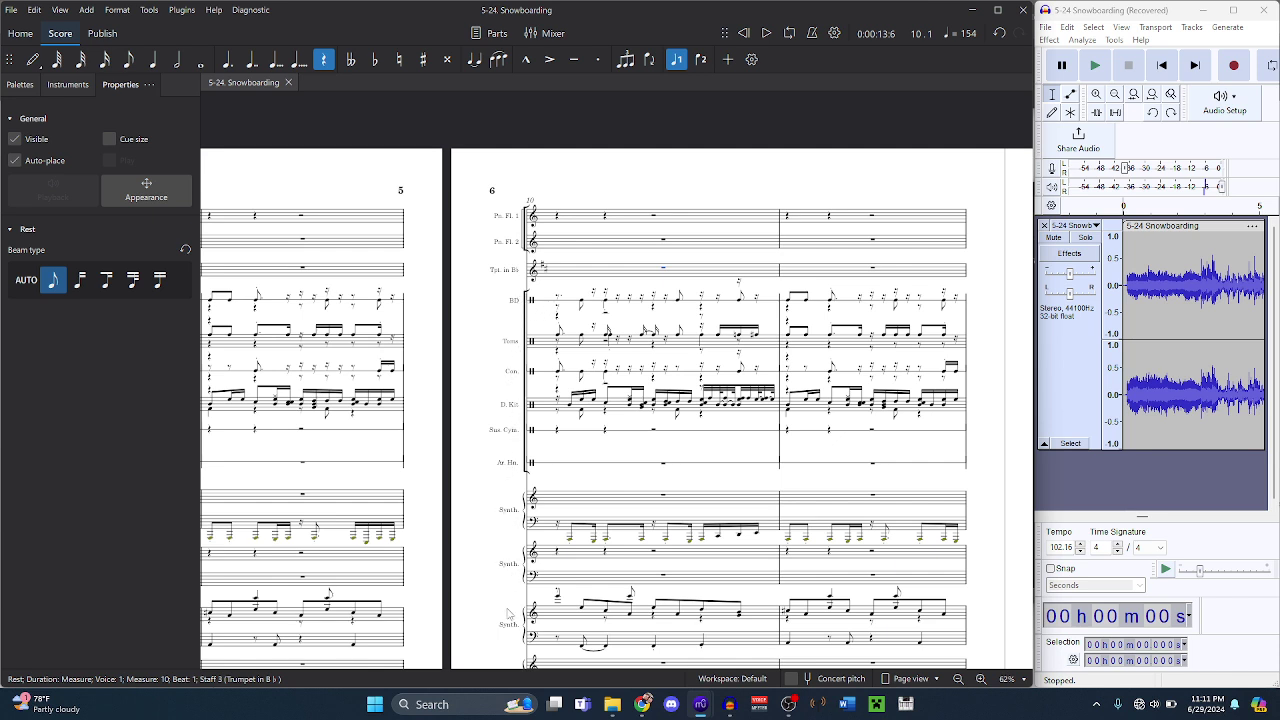
scroll(509, 628, "down", 3)
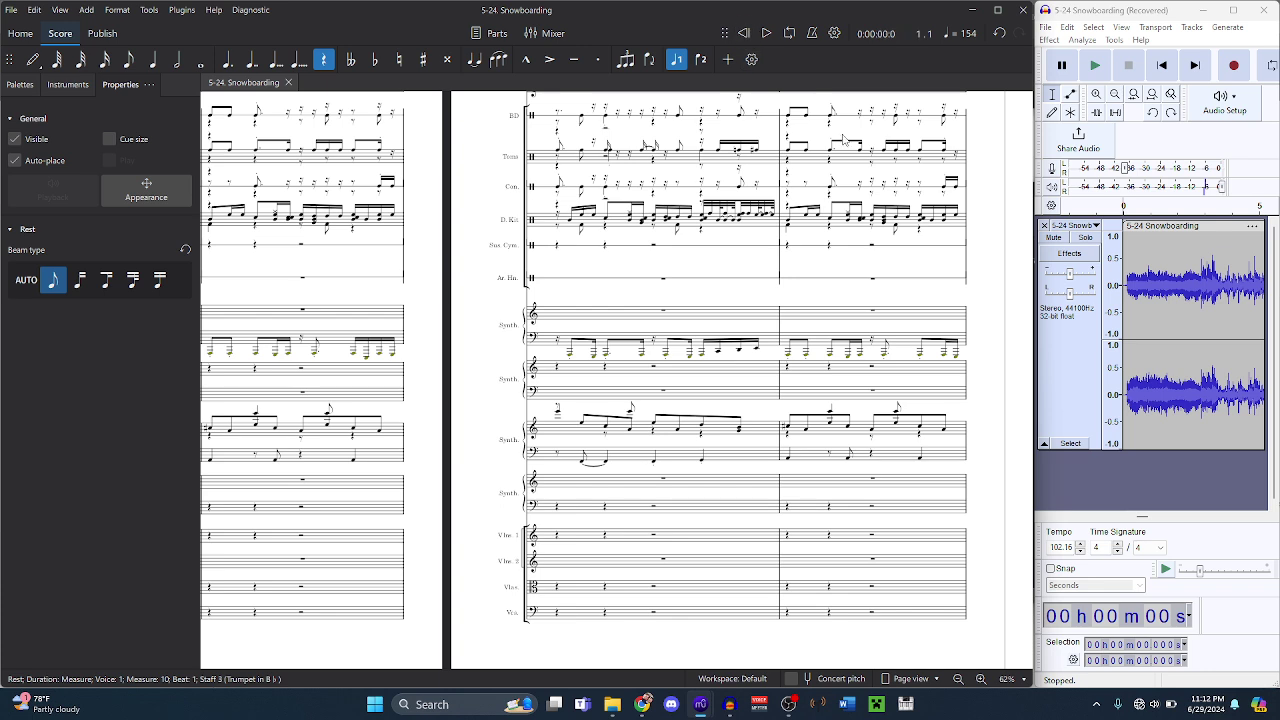
key("space")
key("F10")
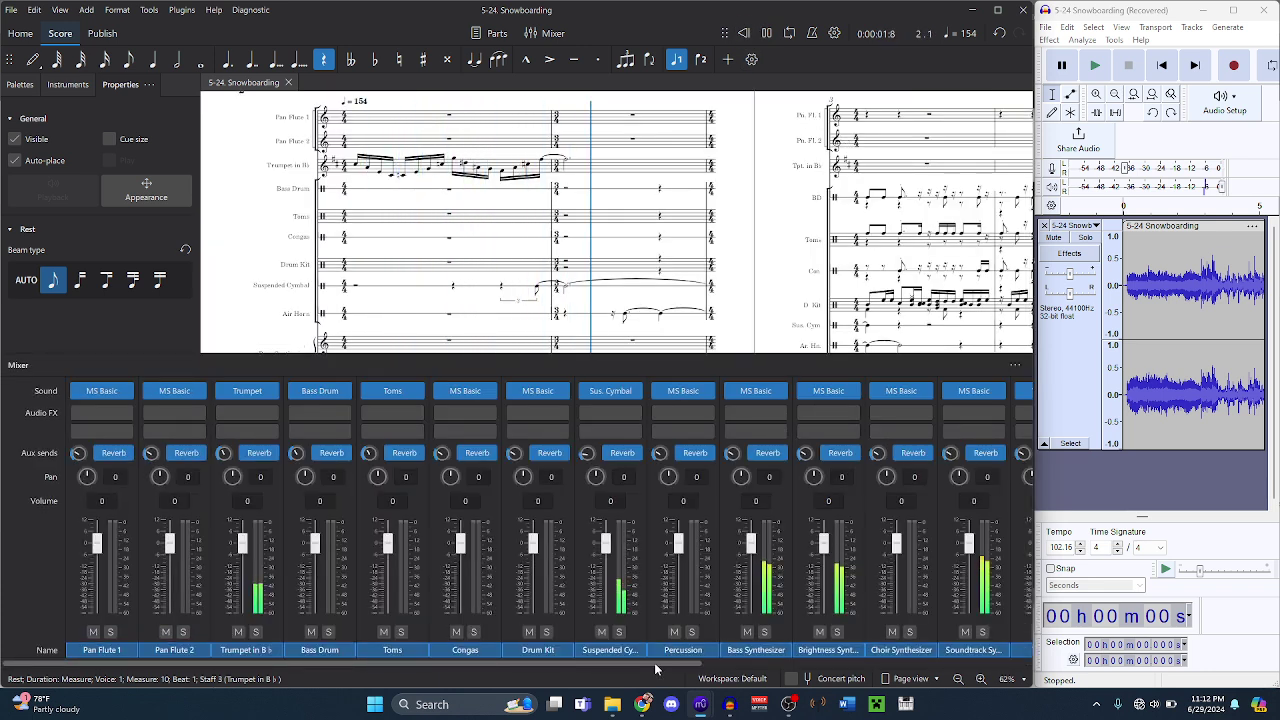
- Set the Violins 1 sound to High Violin 4 (12_79) from Bank 10 of the Complete Twilight Princess Soundfont Reorganized
scroll(637, 412, "right", 5)
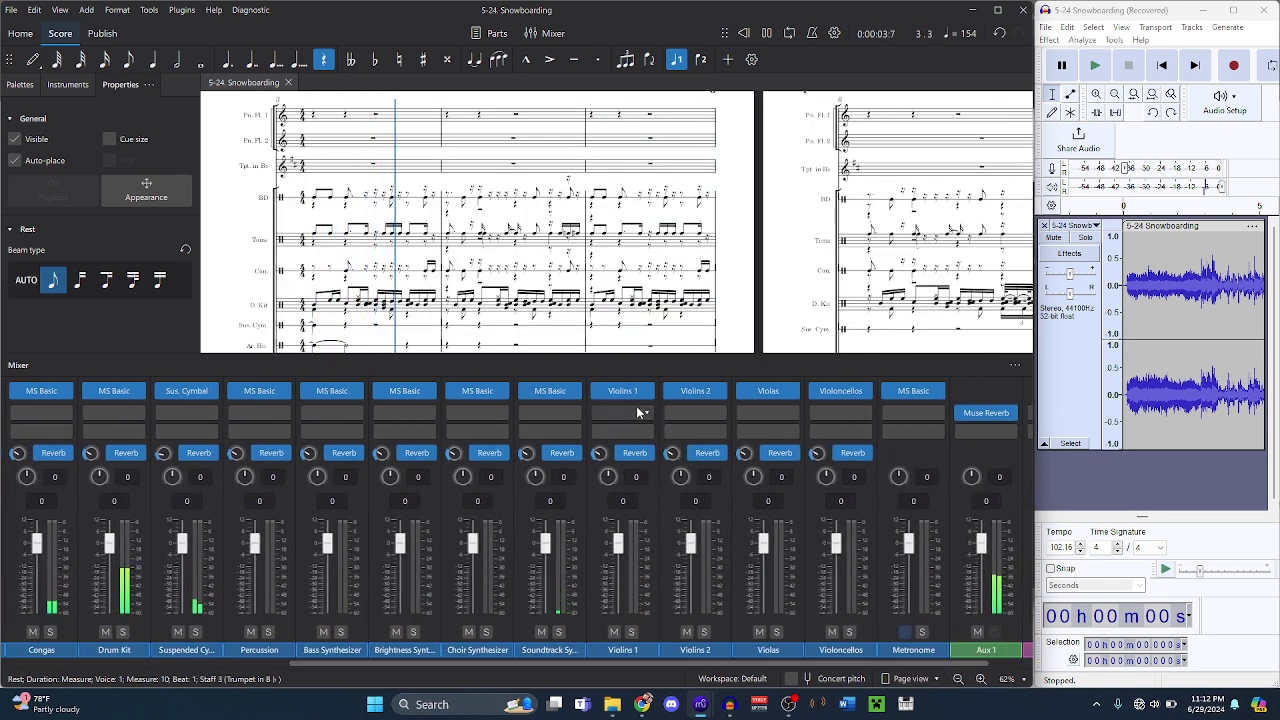
left_click(646, 391)
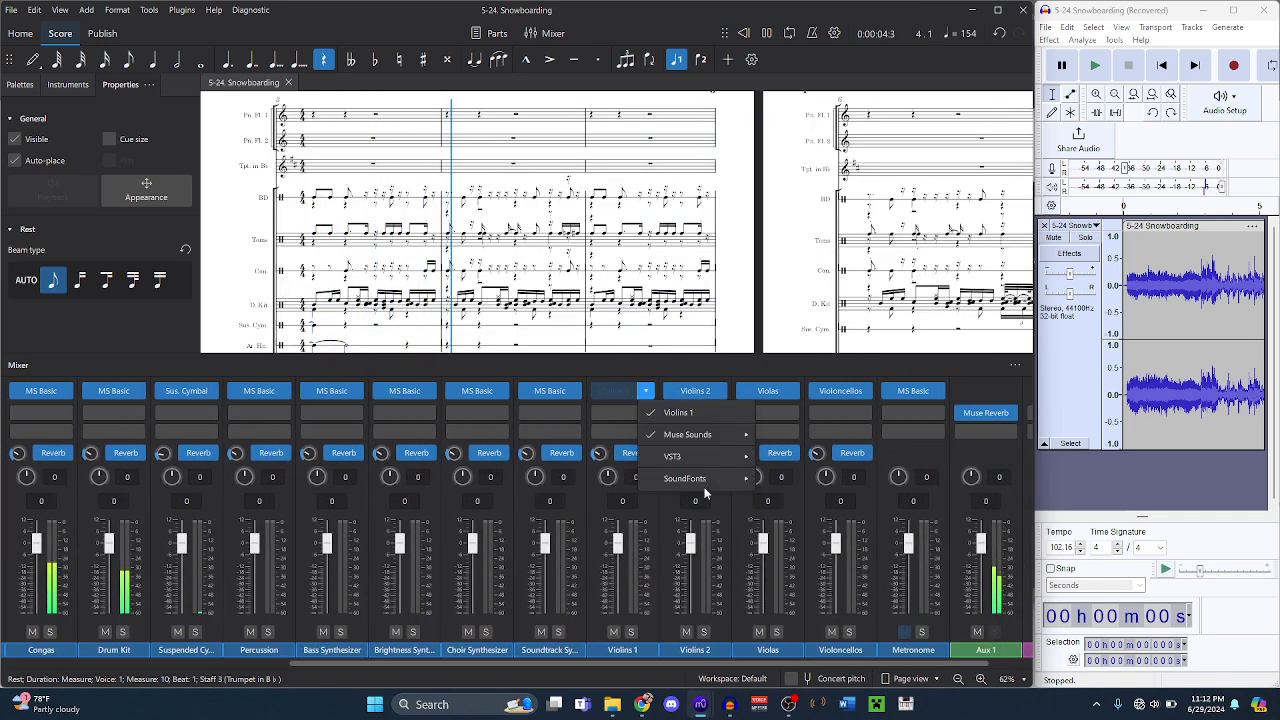
mouse_move(705, 490)
mouse_move(952, 152)
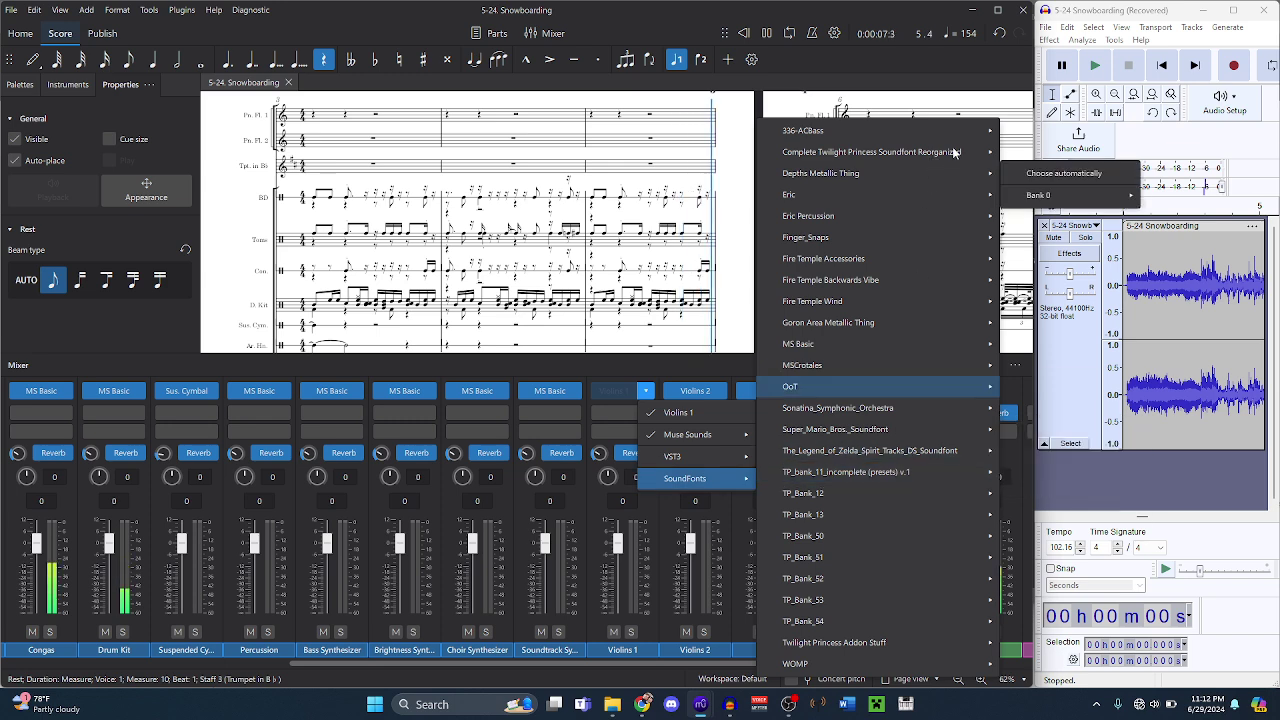
mouse_move(1114, 393)
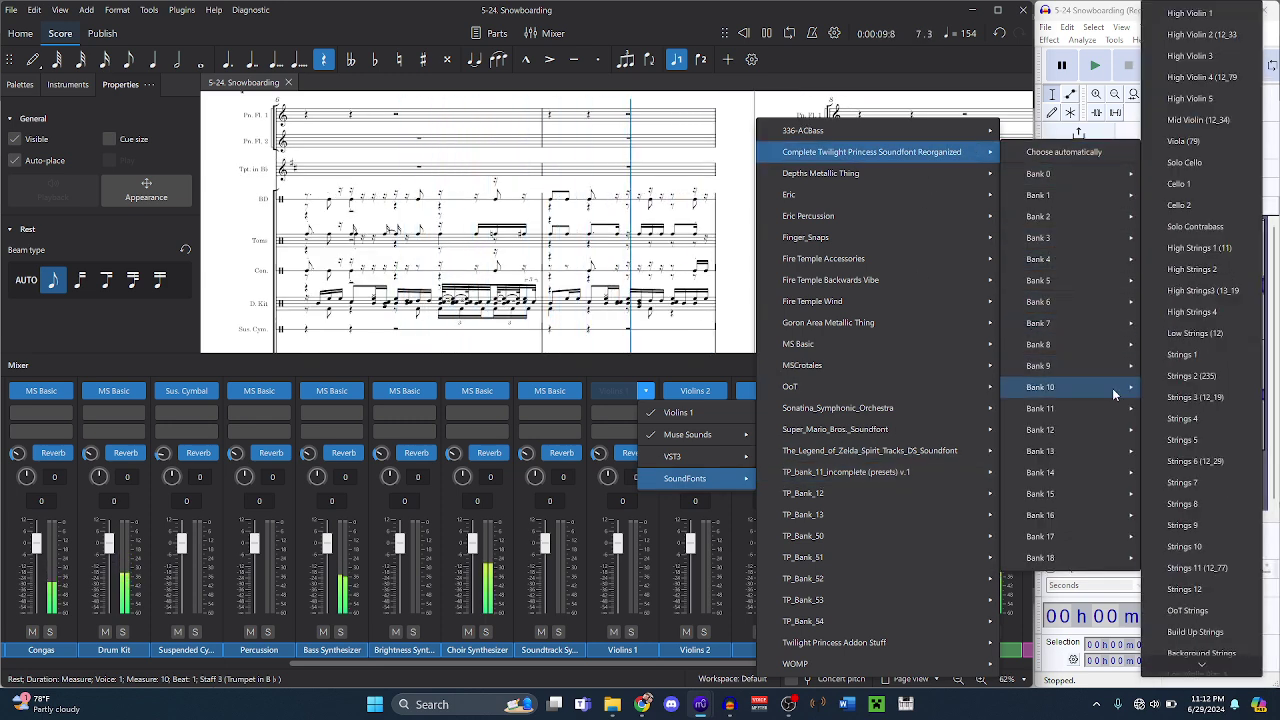
left_click(1205, 78)
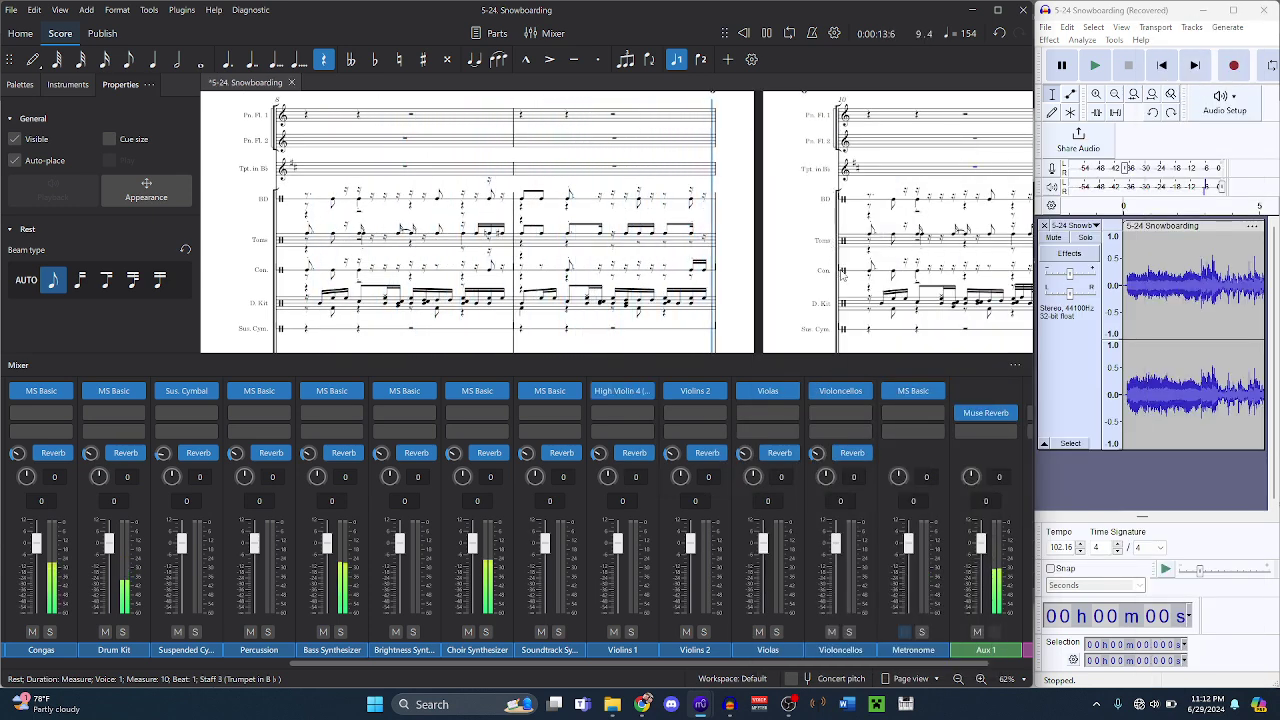
- Set the Violins 2 sound to Strings 11 (12_77) from Bank 10 of the Complete Twilight Princess Soundfont Reorganized
left_click(718, 392)
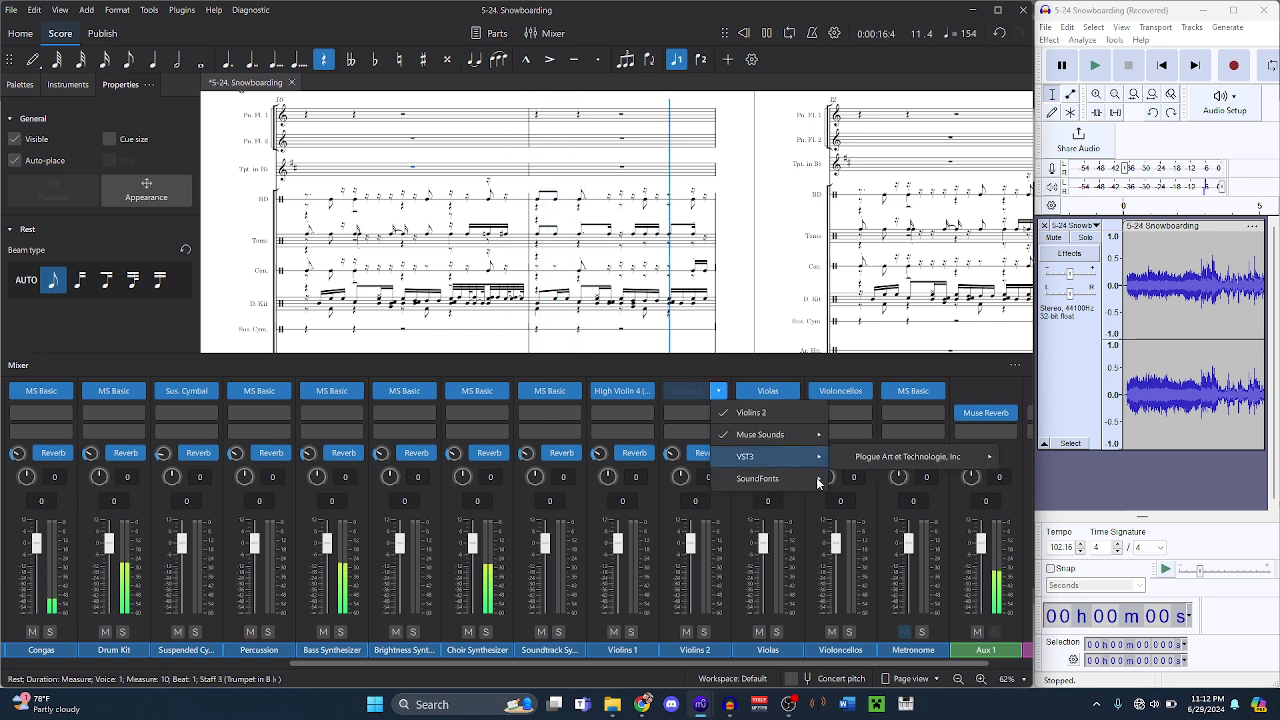
mouse_move(822, 483)
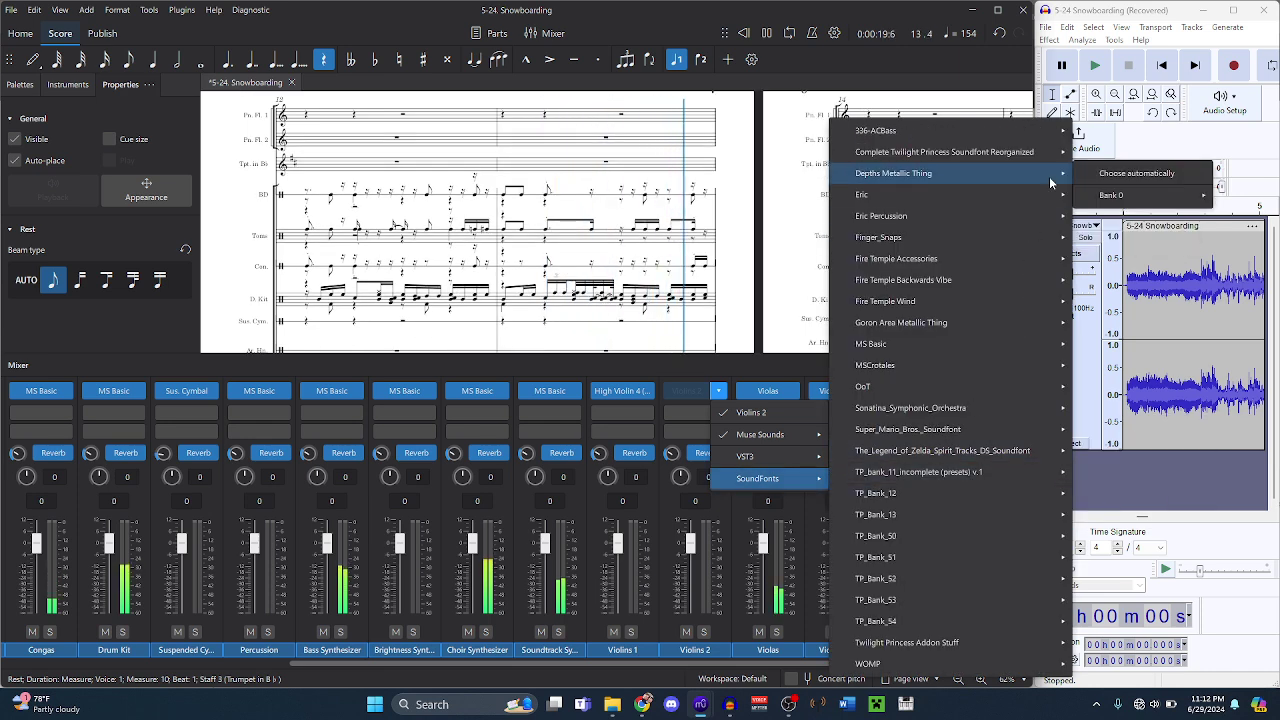
mouse_move(1050, 152)
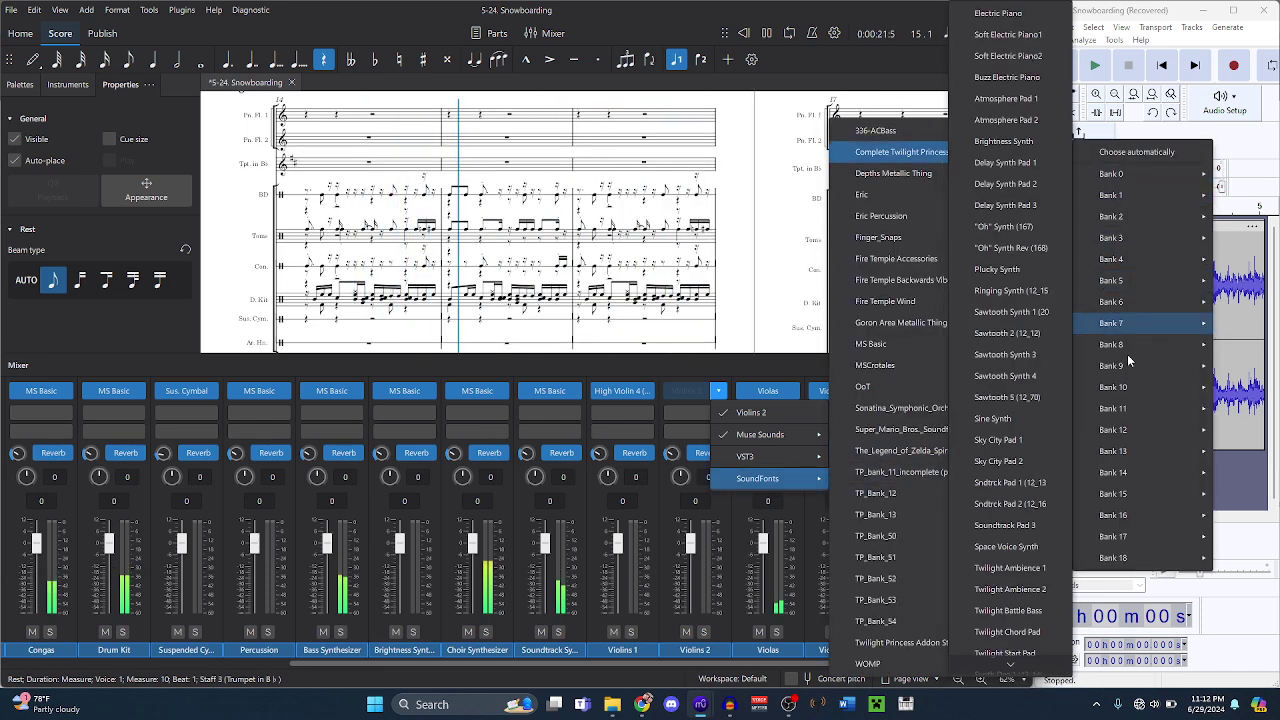
mouse_move(1128, 387)
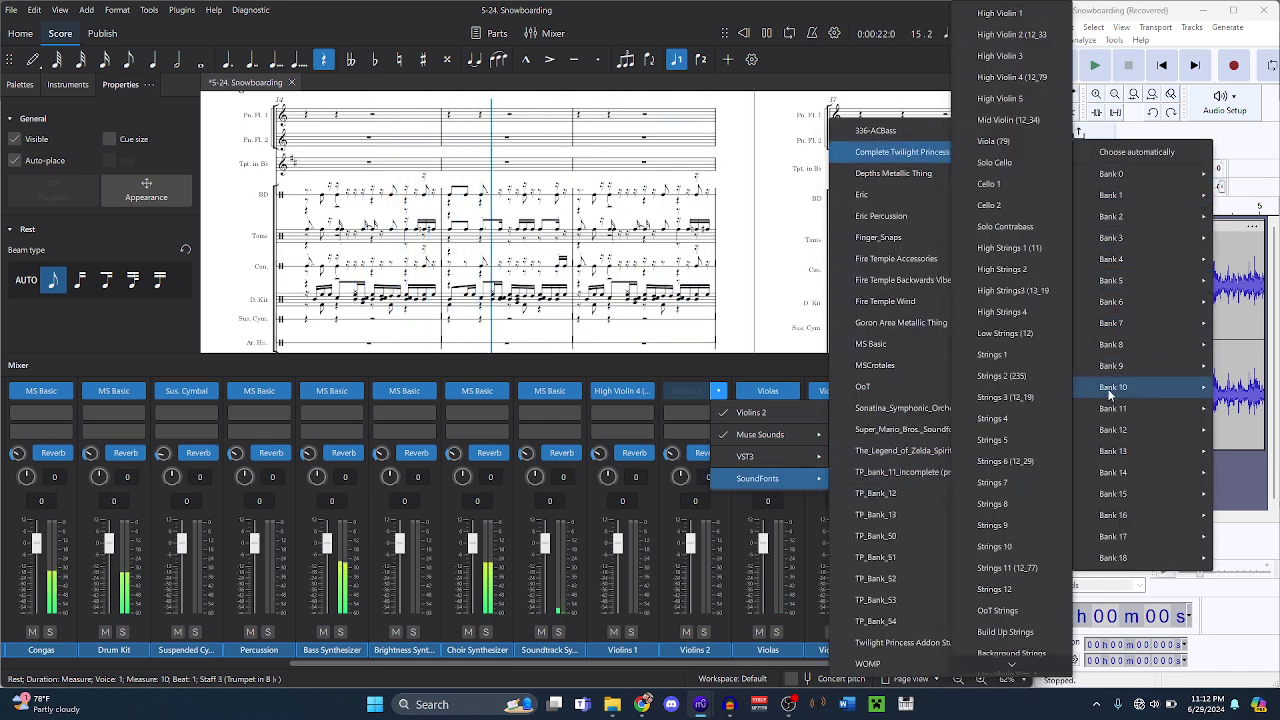
left_click(1010, 567)
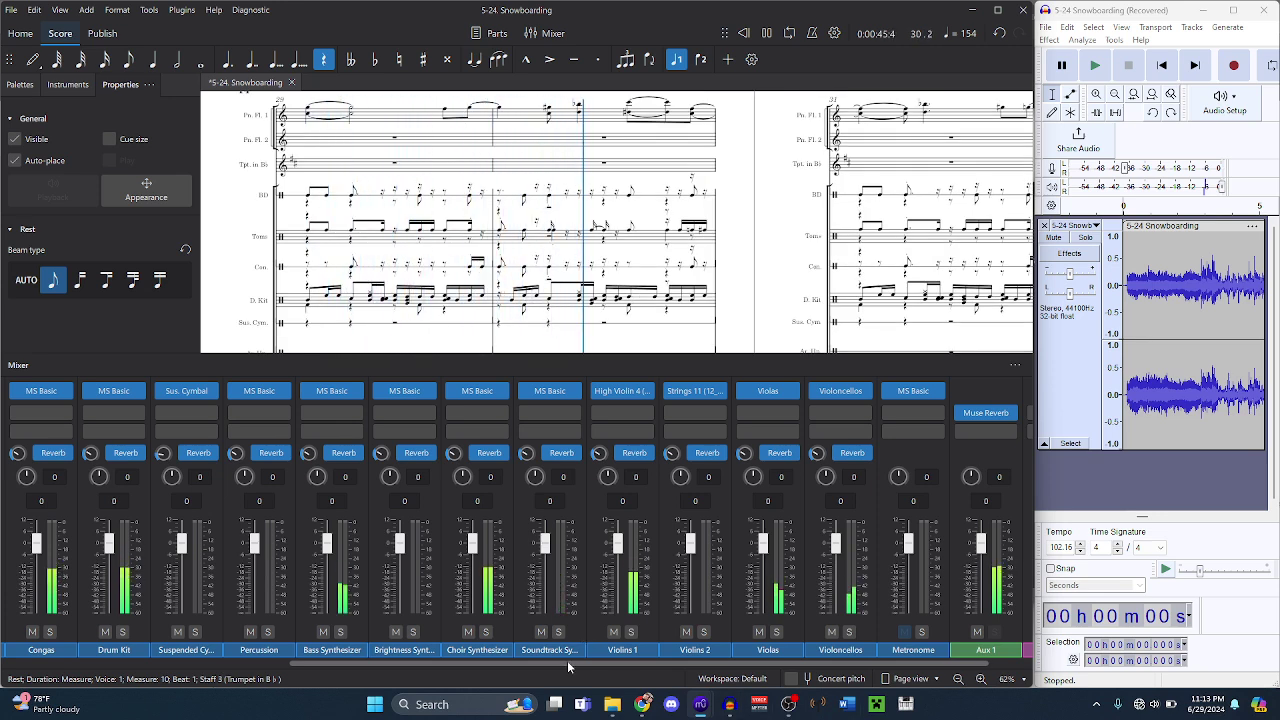
- Set the Suspended Cymbal sound to Reverse Cym 2 from Bank 5 of the Complete Twilight Princess Soundfont Reorganized, and restart playback from the beginning
left_click_drag(567, 660, 265, 664)
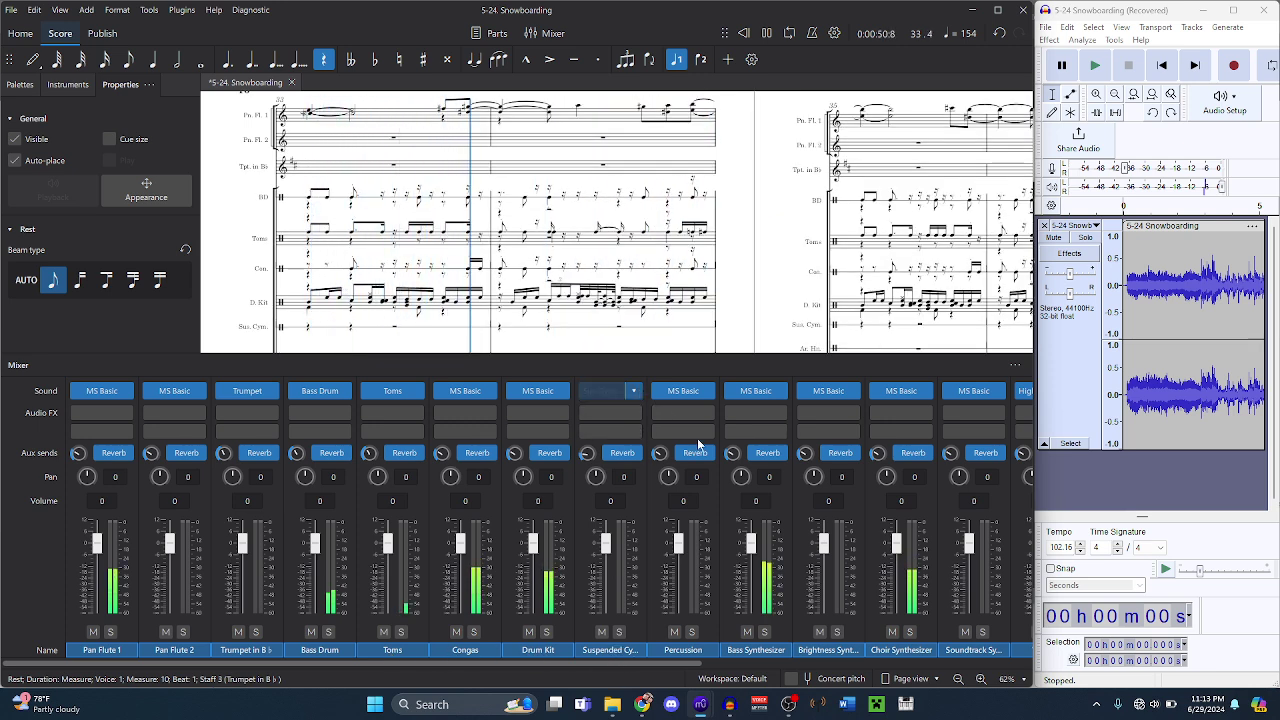
left_click(633, 390)
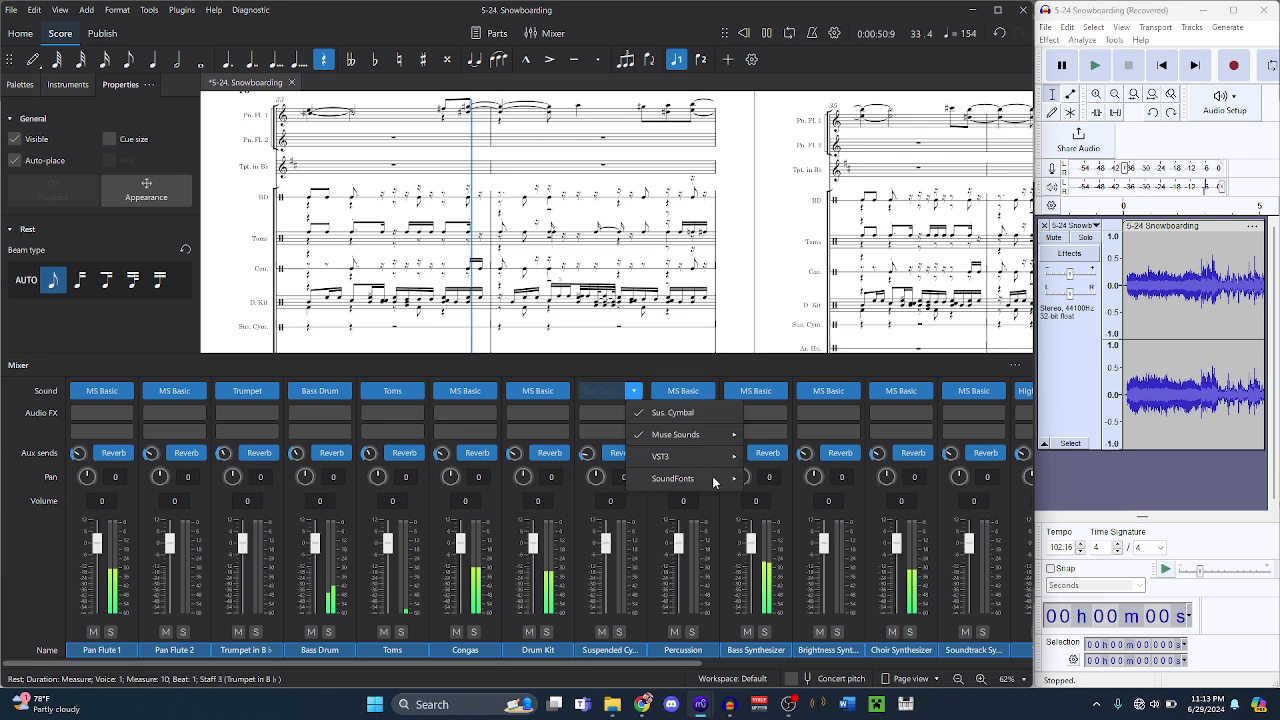
mouse_move(714, 482)
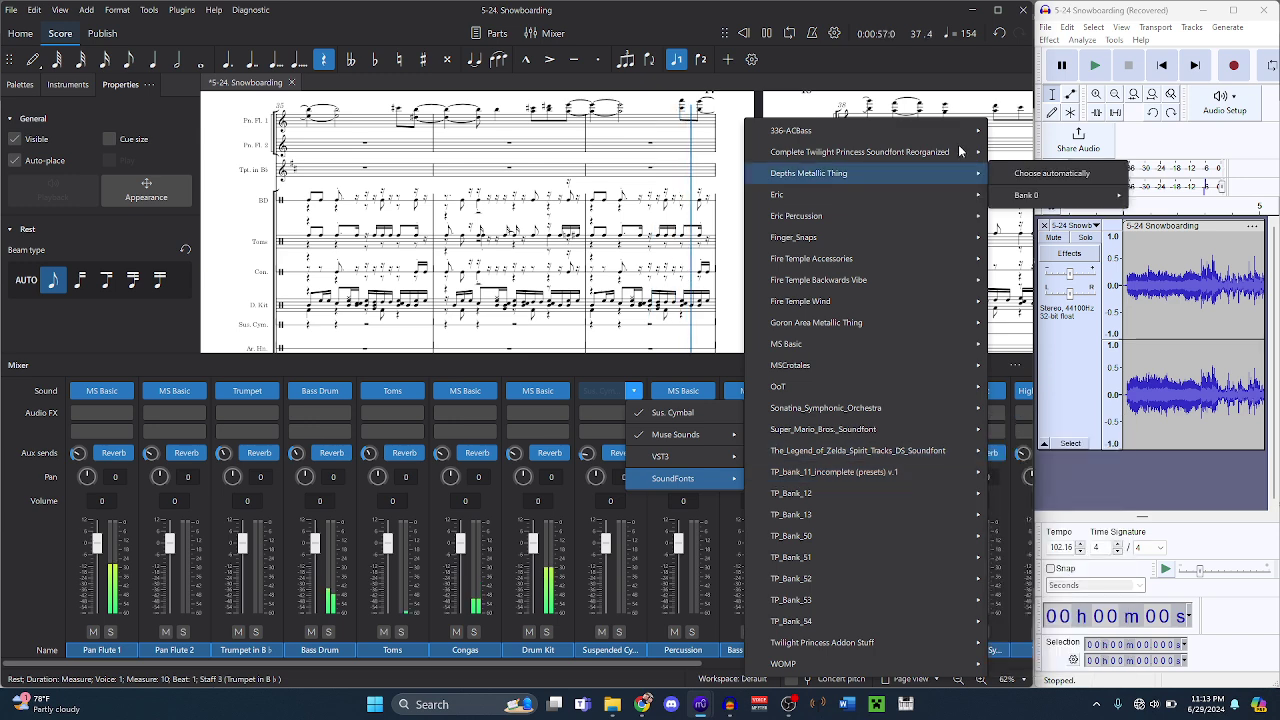
mouse_move(963, 152)
mouse_move(1090, 305)
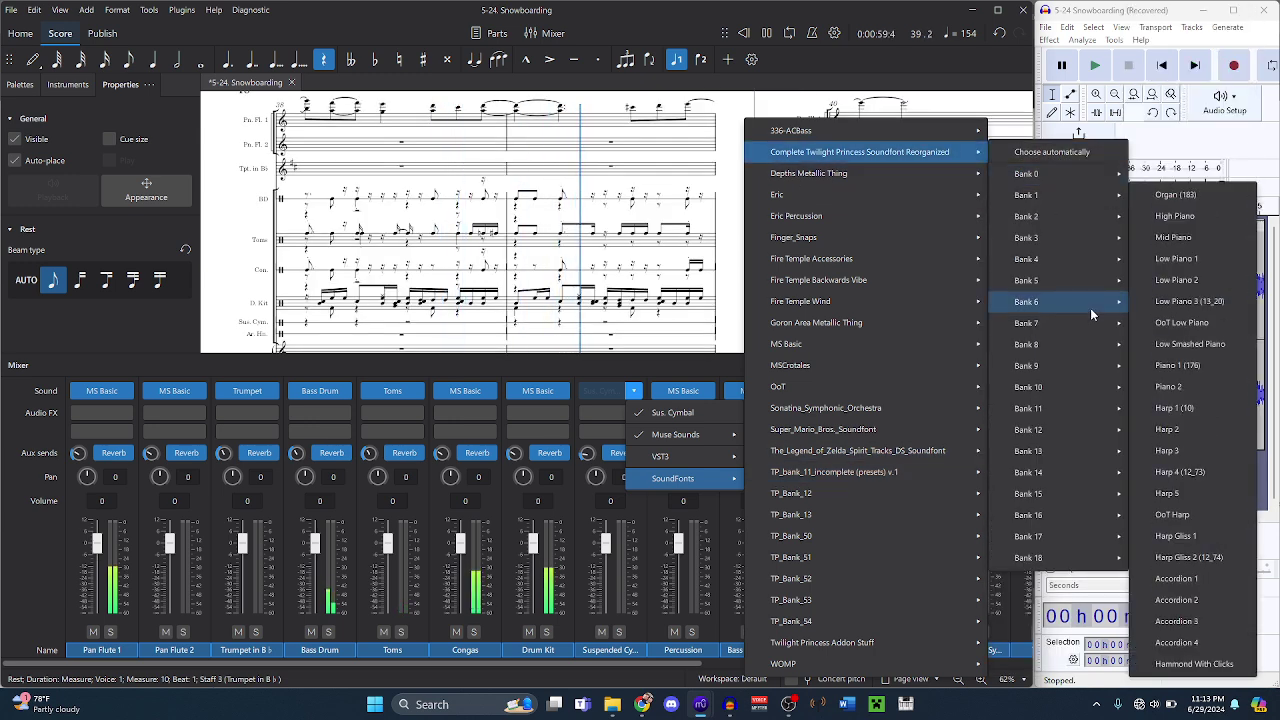
mouse_move(1082, 282)
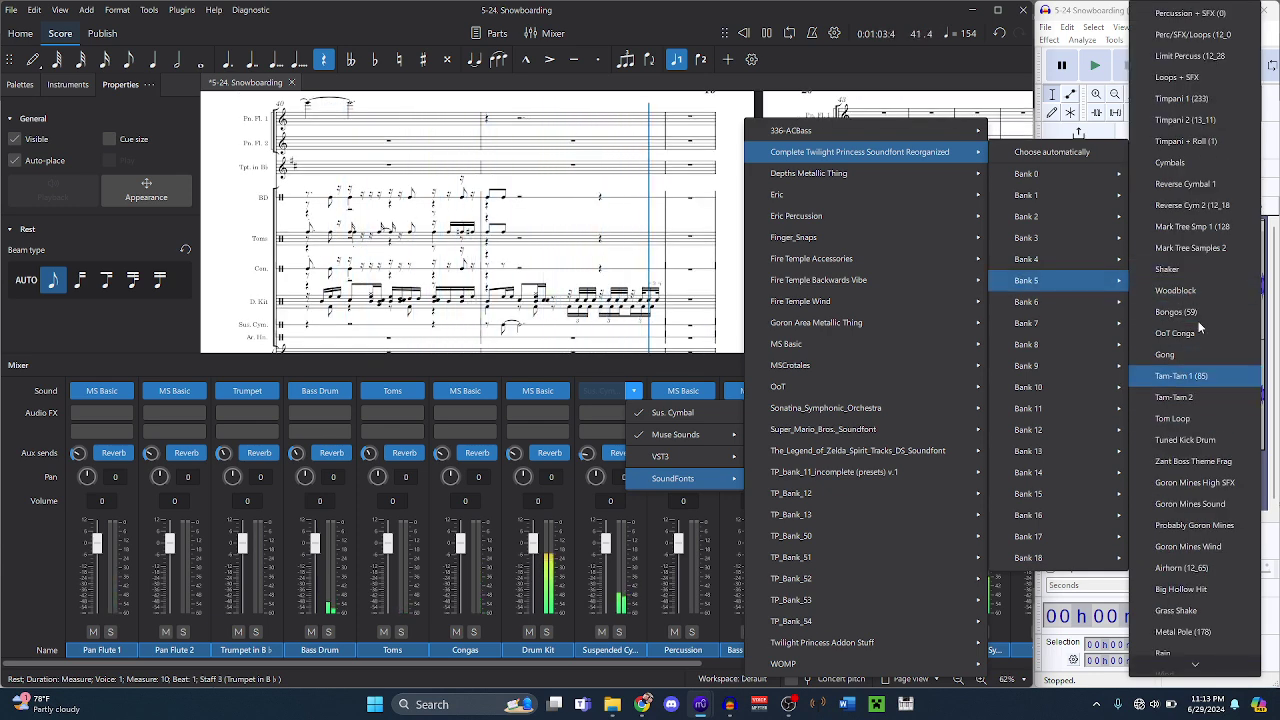
left_click(1195, 208)
left_click(743, 33)
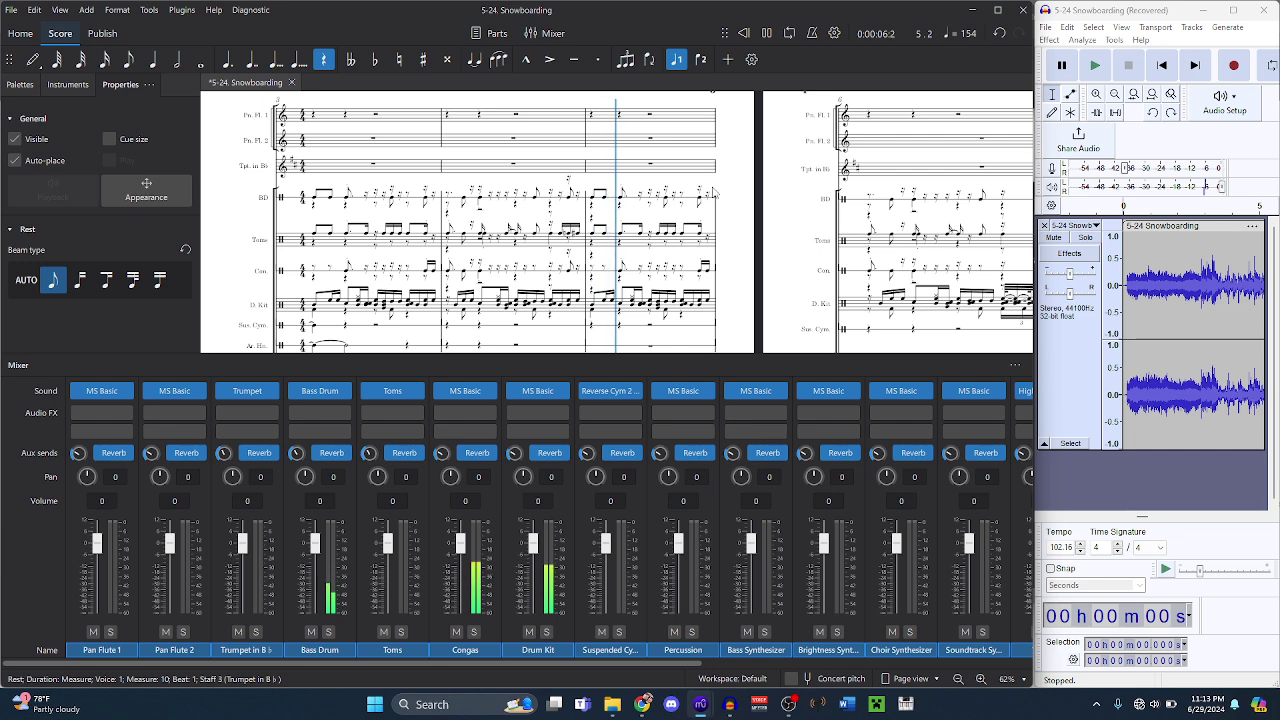
- Set the Toms sound to the Perc/SFX/Loops preset from Bank 5 of the Complete Twilight Princess Soundfont Reorganized
left_click(416, 391)
mouse_move(480, 475)
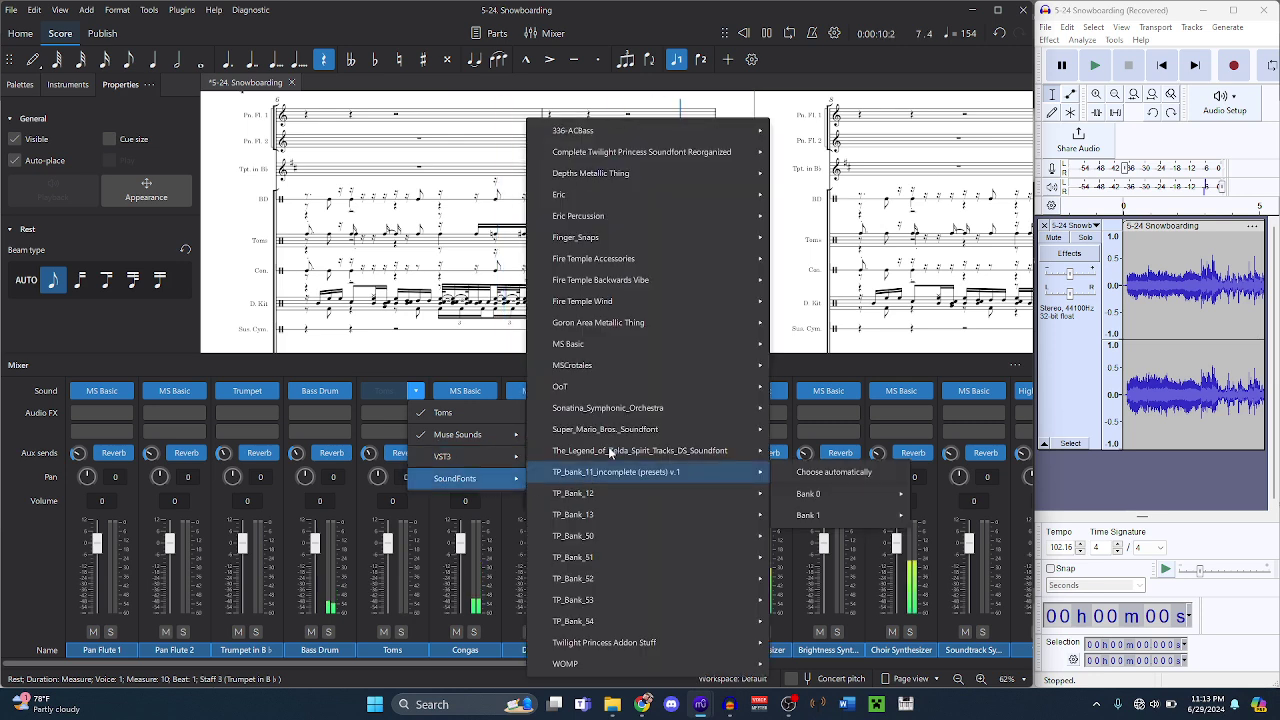
mouse_move(754, 151)
mouse_move(866, 281)
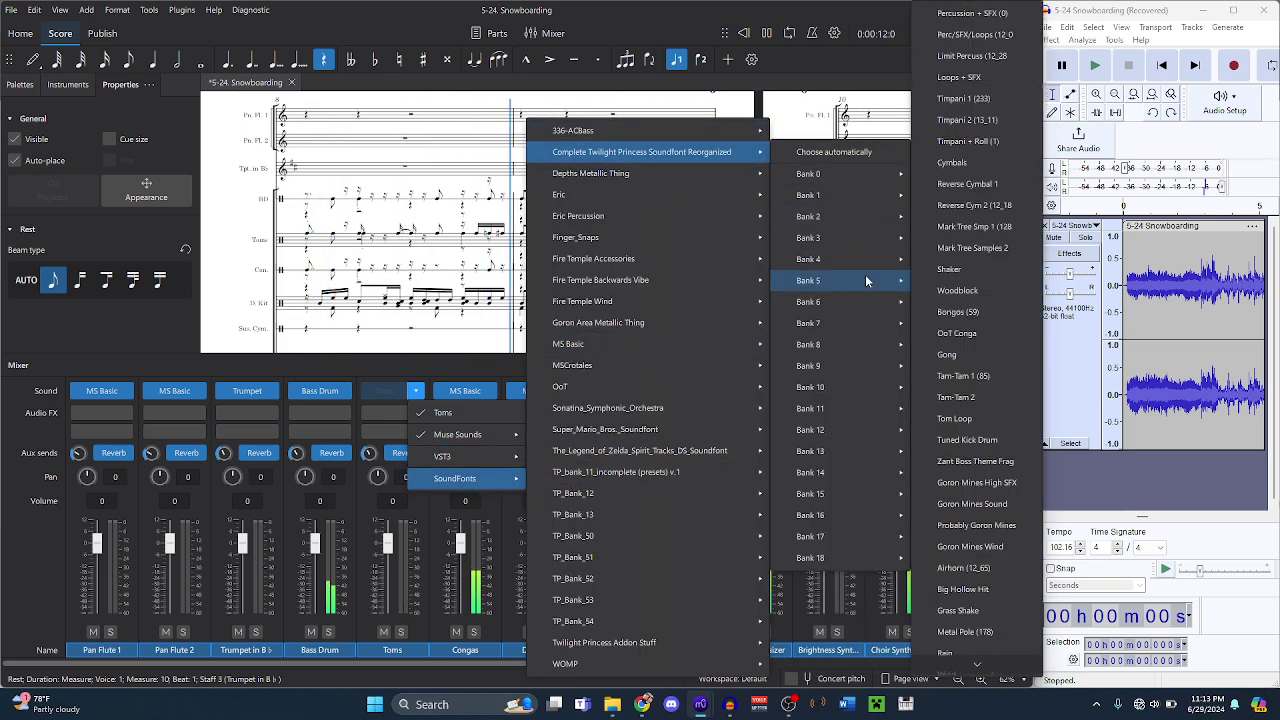
left_click(972, 34)
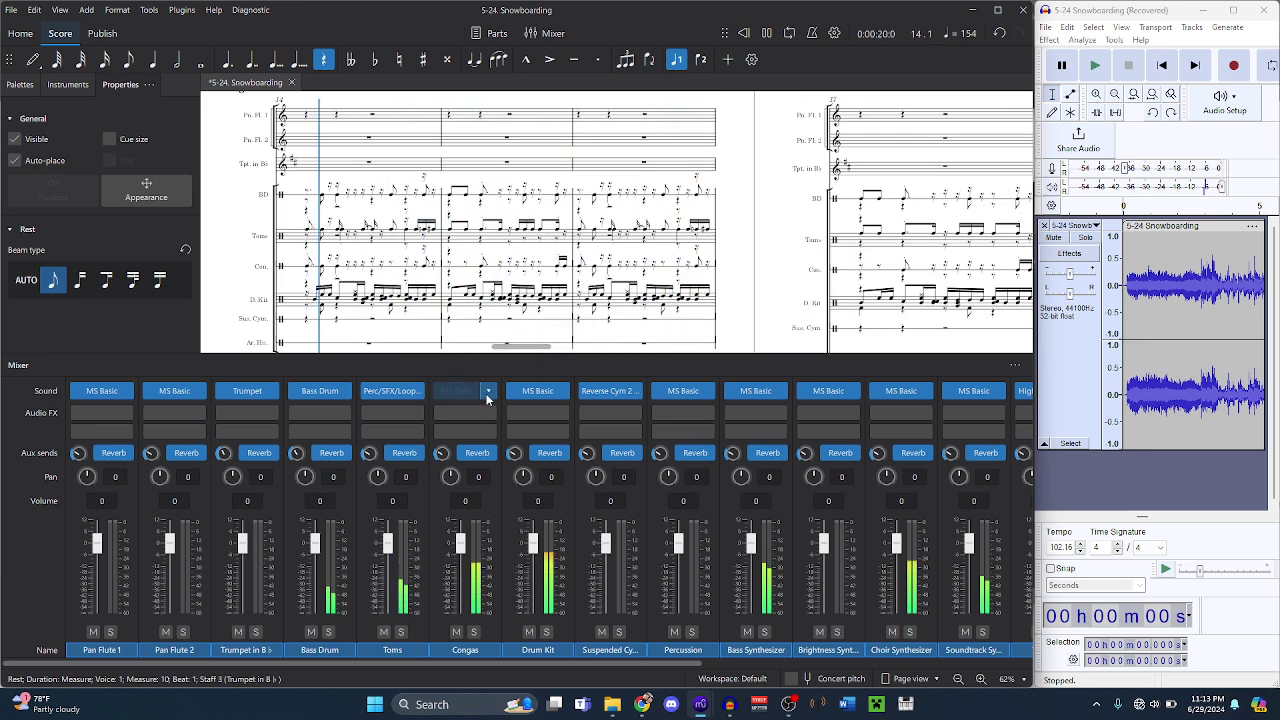
- Set the Trumpet in Bb sound to Trumpet 6 (12_17) from Bank 2 of the Complete Twilight Princess Soundfont Reorganized
left_click(271, 391)
mouse_move(330, 468)
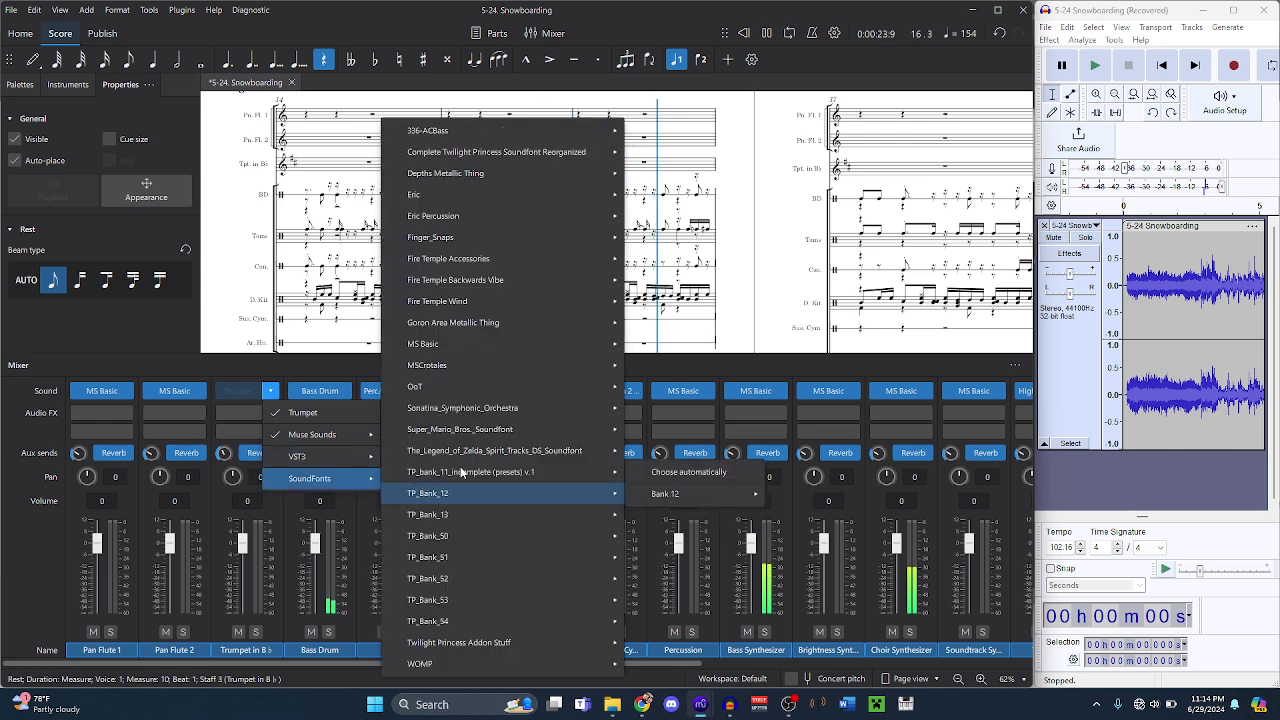
mouse_move(578, 229)
mouse_move(560, 152)
mouse_move(737, 229)
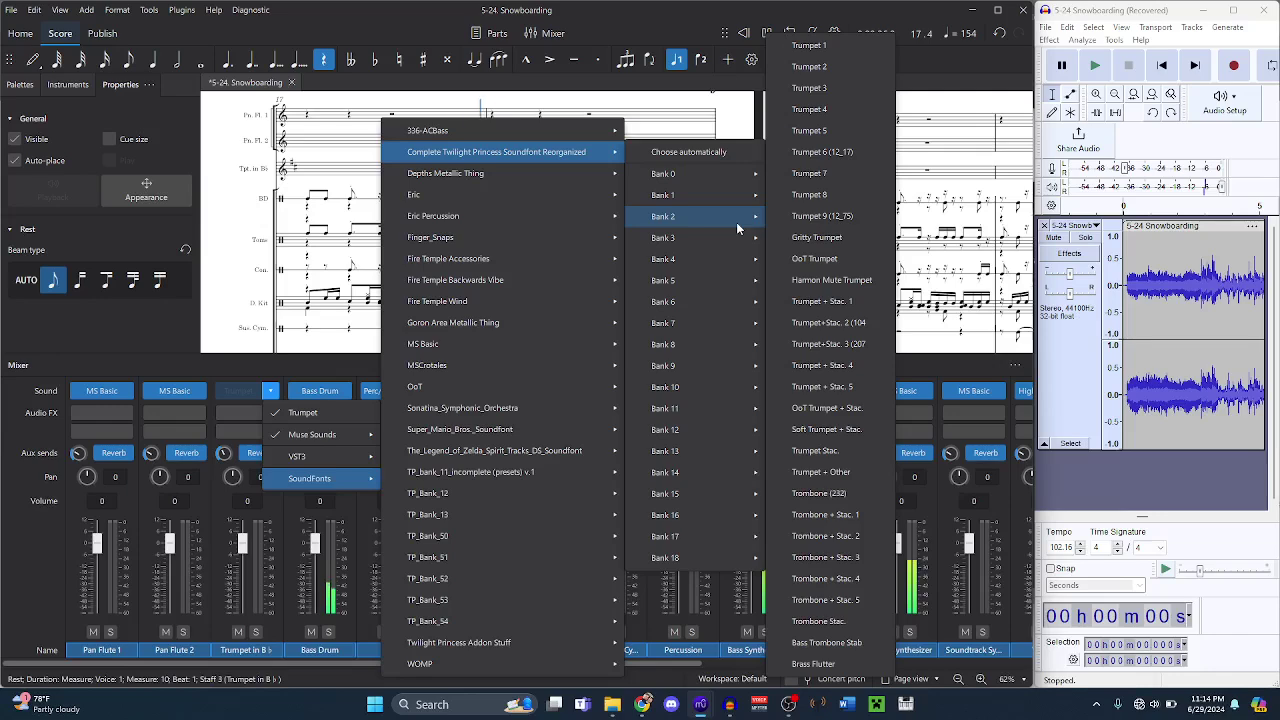
left_click(840, 152)
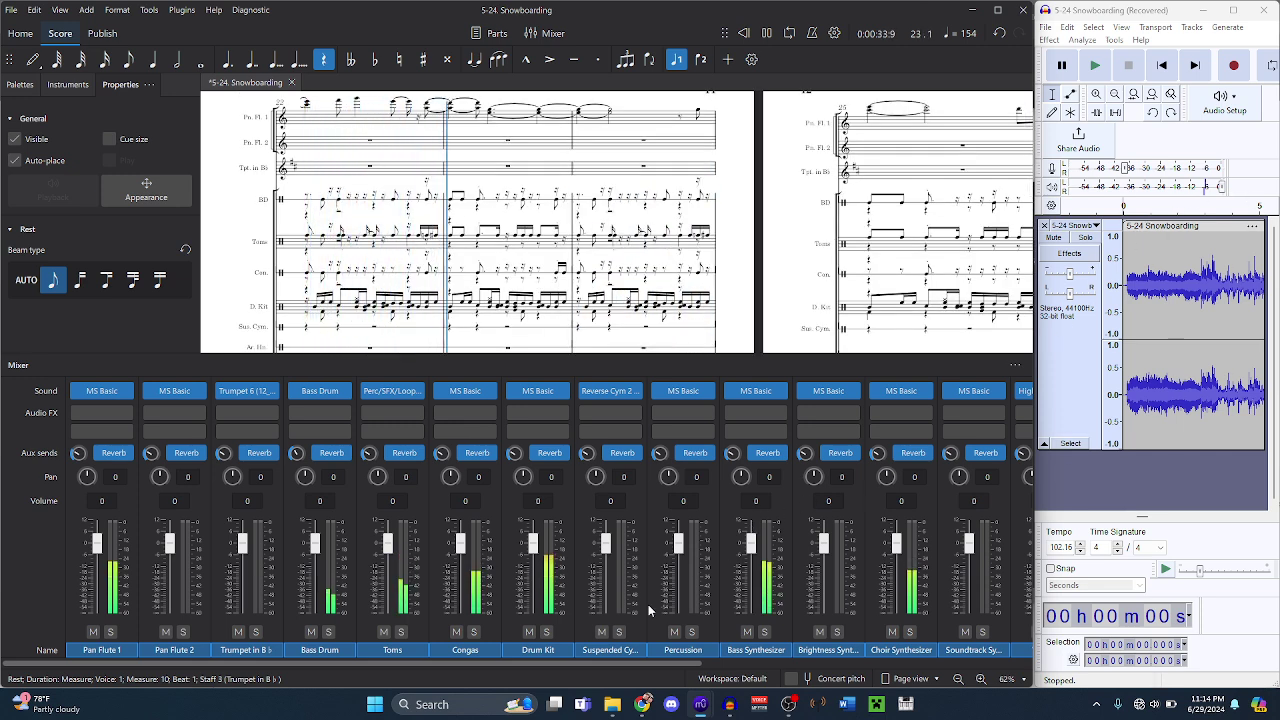
- Set the Violas sound to Strings 11 (12_77) from Bank 10 of the Complete Twilight Princess Soundfont Reorganized
left_click_drag(616, 664, 946, 664)
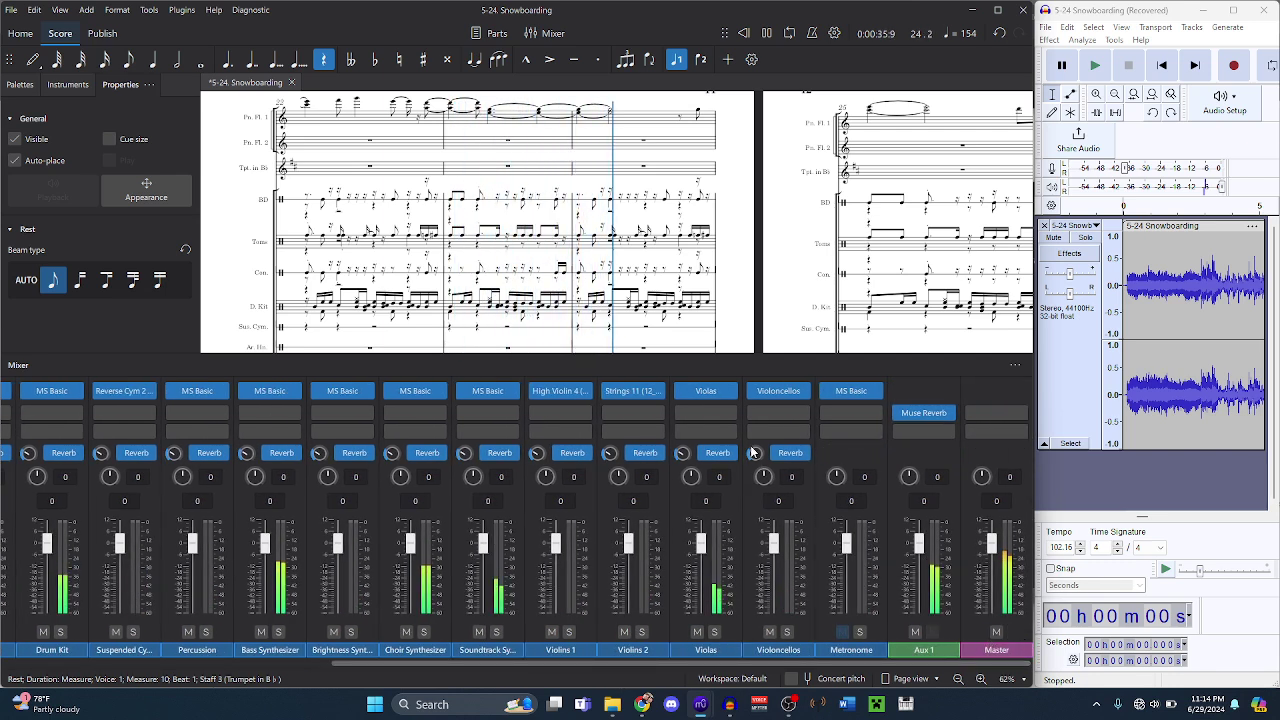
left_click(730, 394)
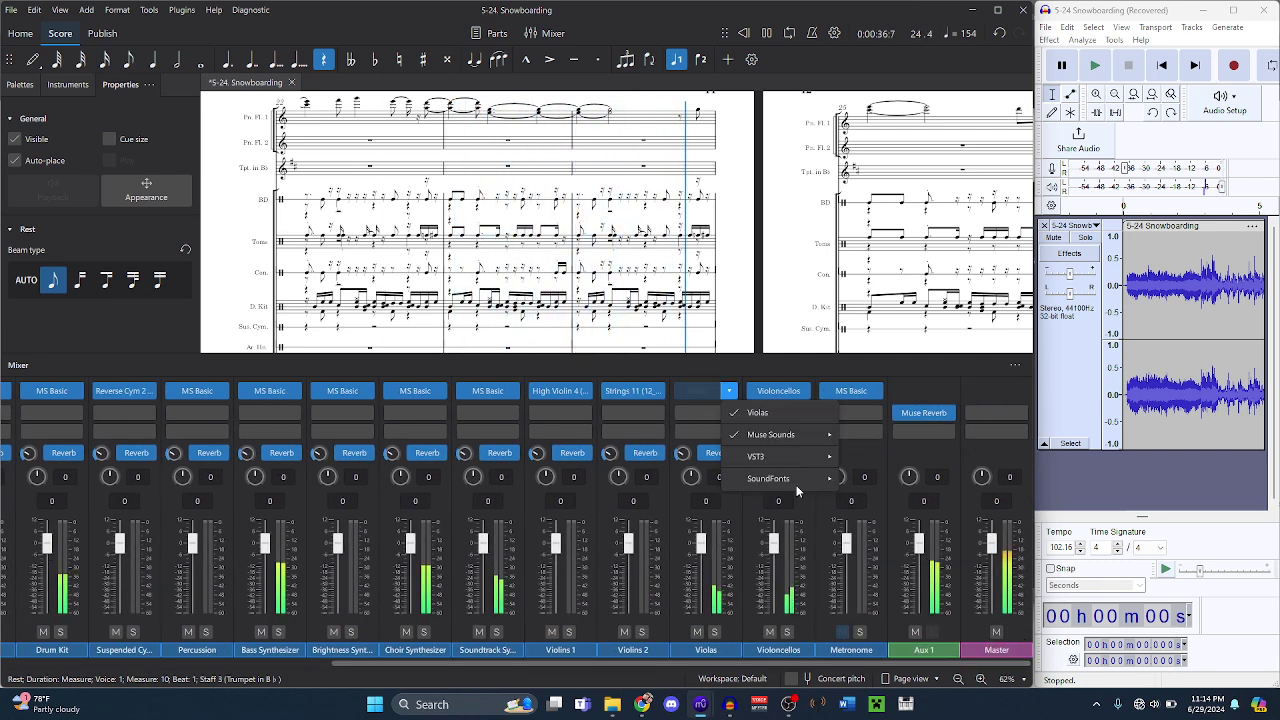
mouse_move(796, 480)
mouse_move(1050, 132)
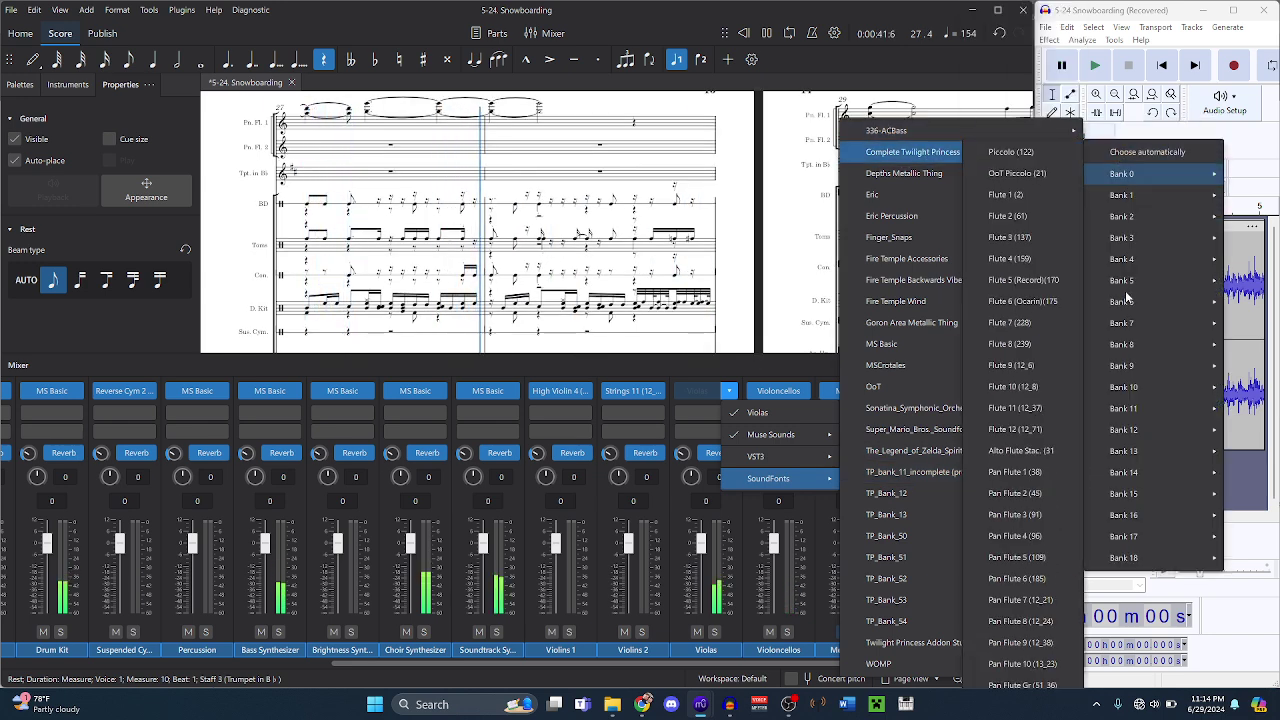
mouse_move(1123, 387)
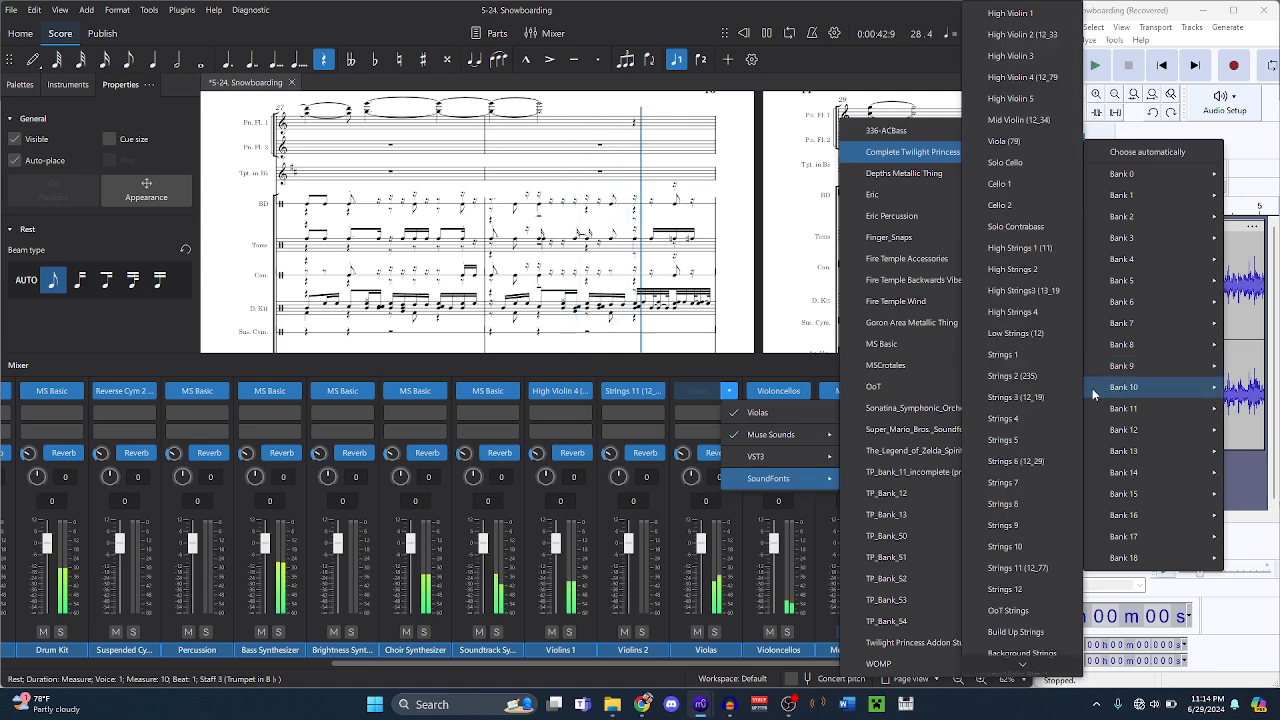
left_click(1012, 568)
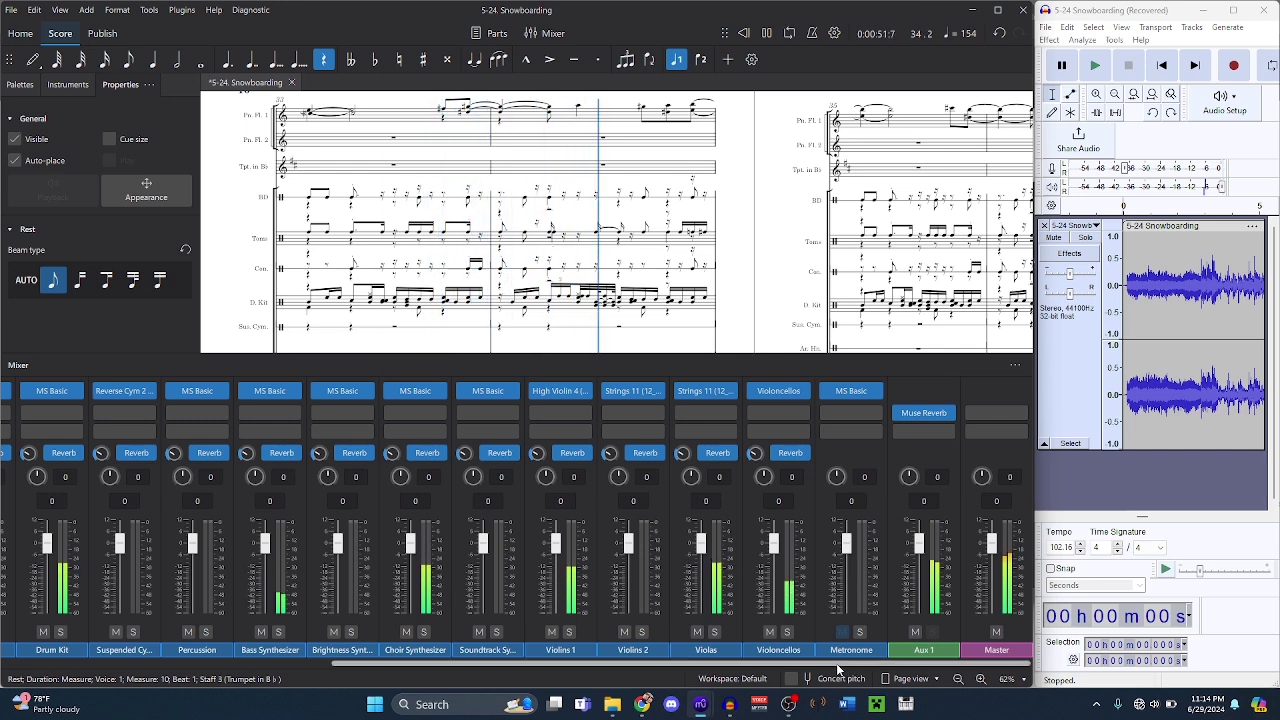
- Set the Bass Drum sound to the Perc/SFX/Loops preset from Bank 5 of the Complete Twilight Princess Soundfont Reorganized, and restart playback from the beginning
left_click_drag(838, 664, 490, 664)
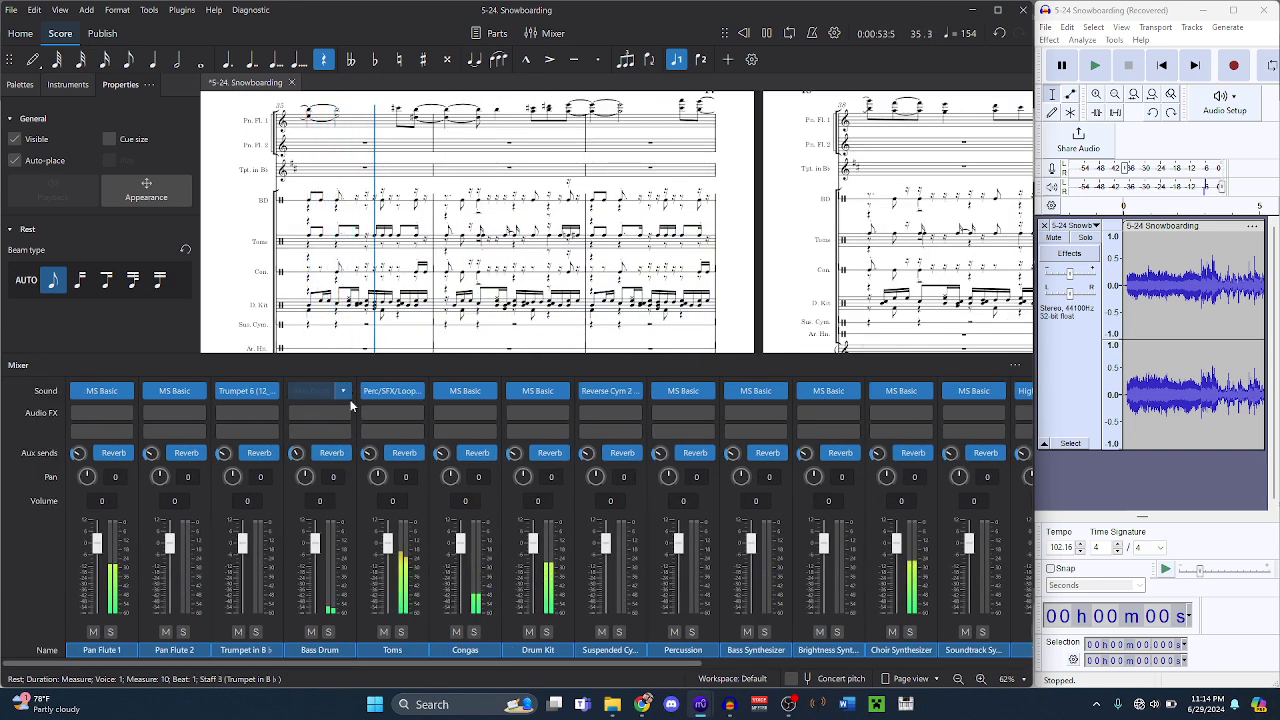
left_click(344, 392)
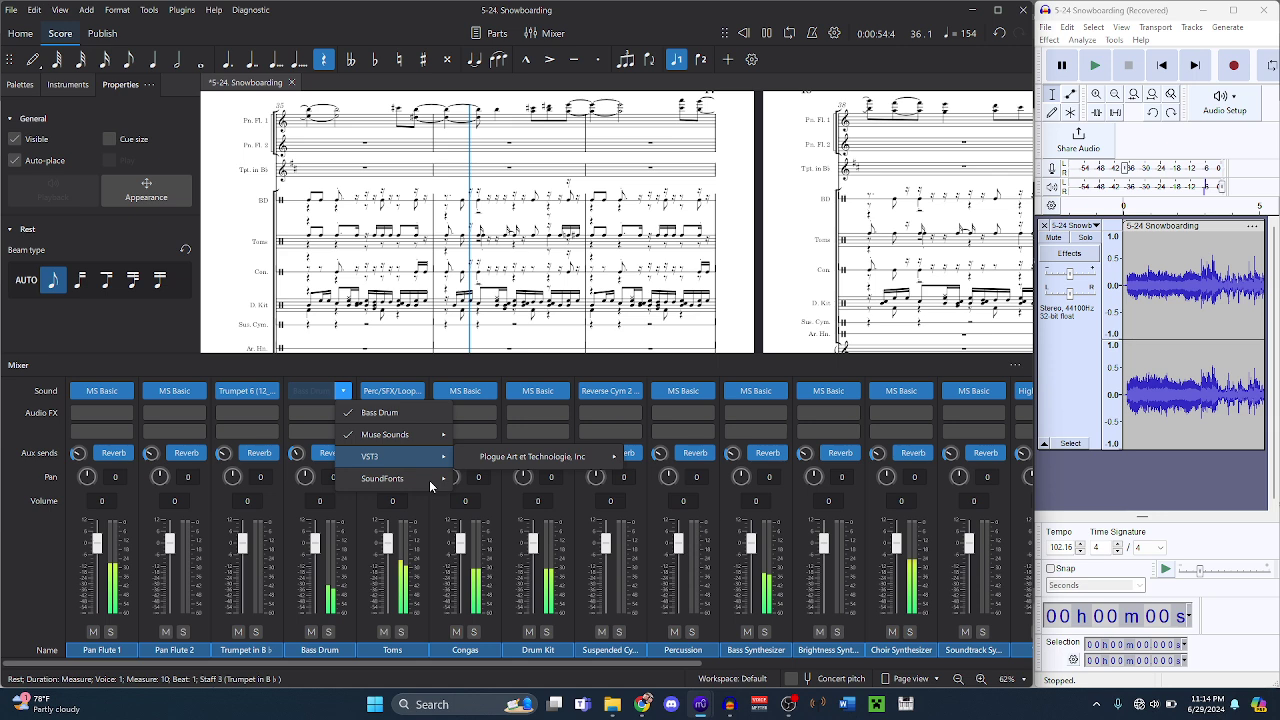
mouse_move(429, 480)
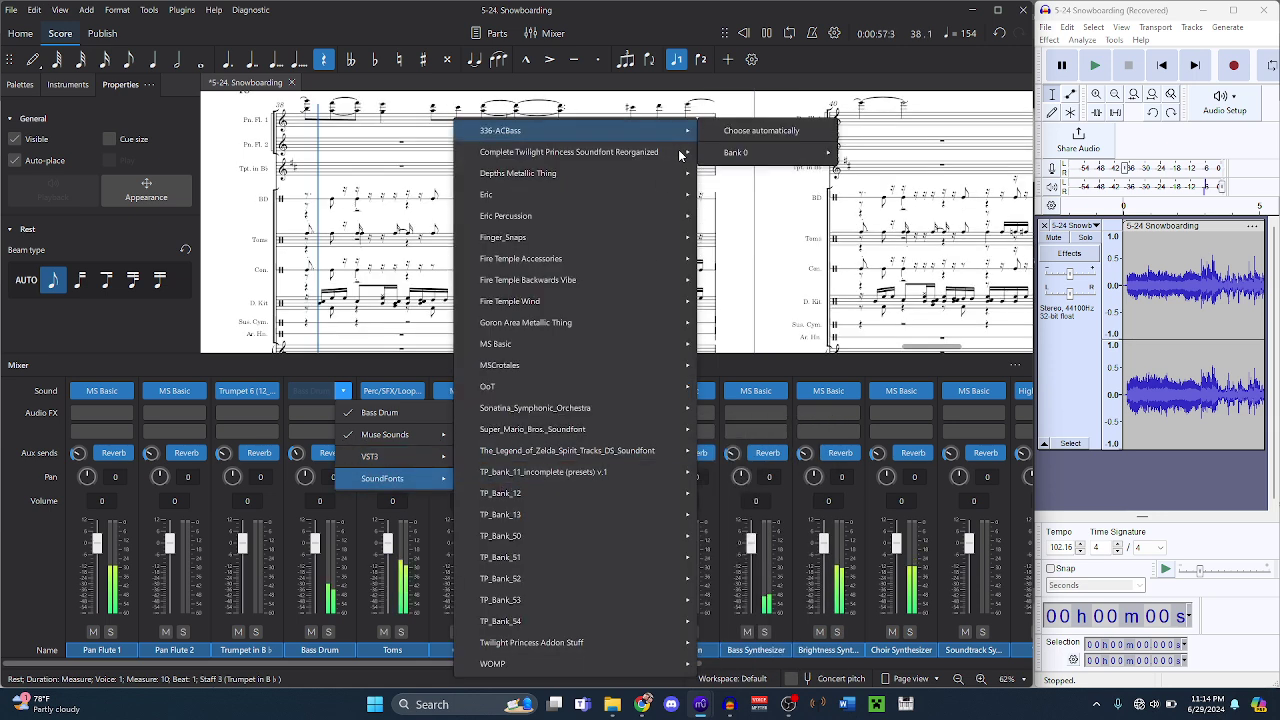
mouse_move(677, 150)
mouse_move(792, 282)
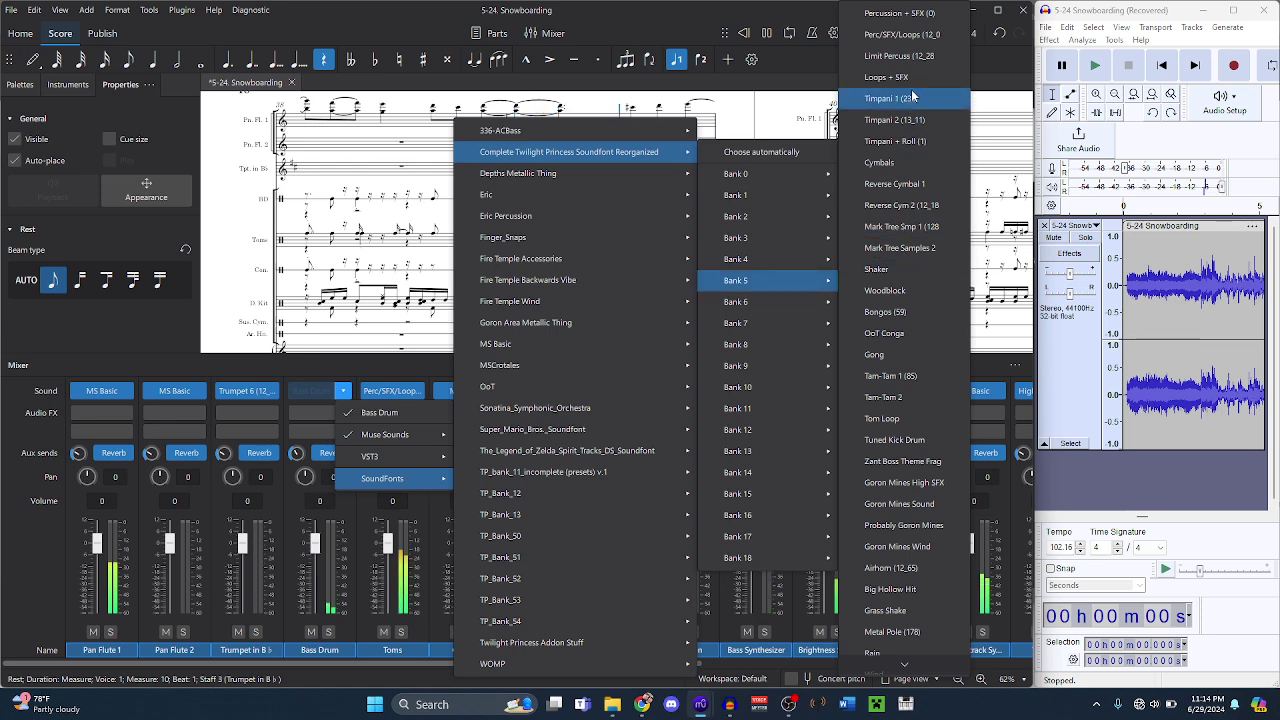
left_click(911, 38)
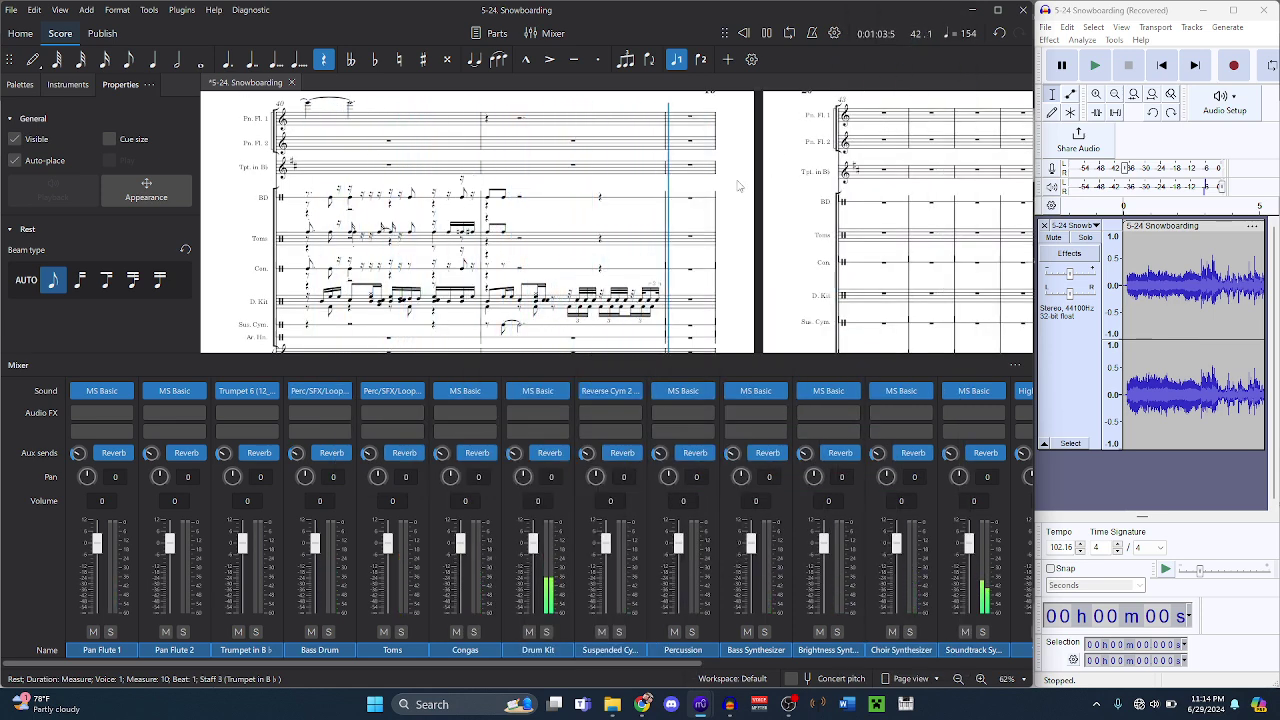
left_click(744, 34)
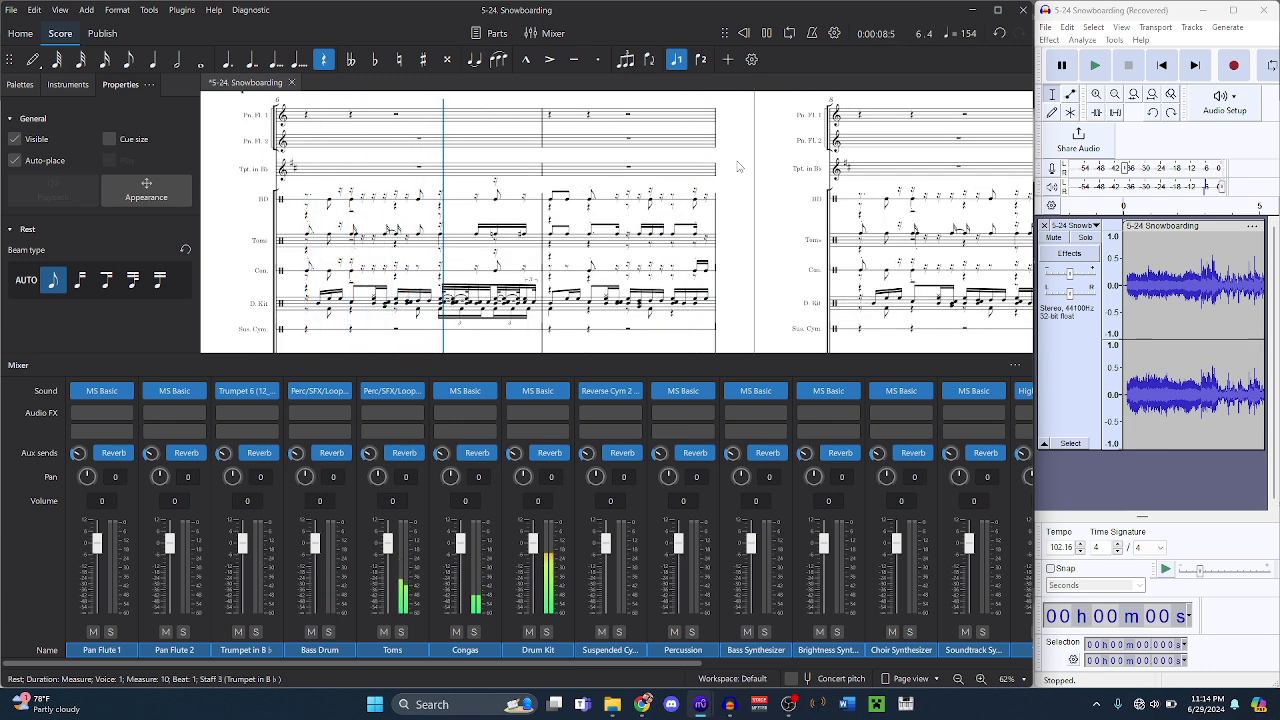
- Set the Congas sound to the Perc/SFX/Loops preset from Bank 5 of the Complete Twilight Princess Soundfont Reorganized
left_click(494, 394)
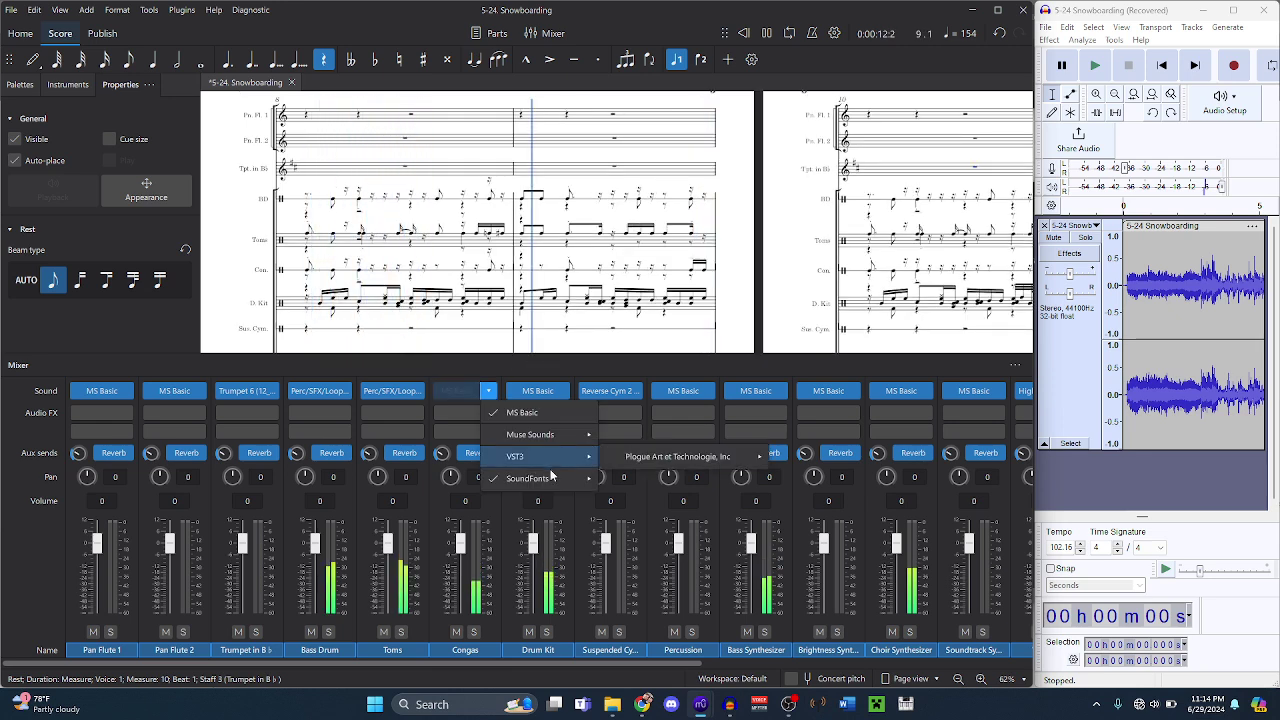
mouse_move(557, 478)
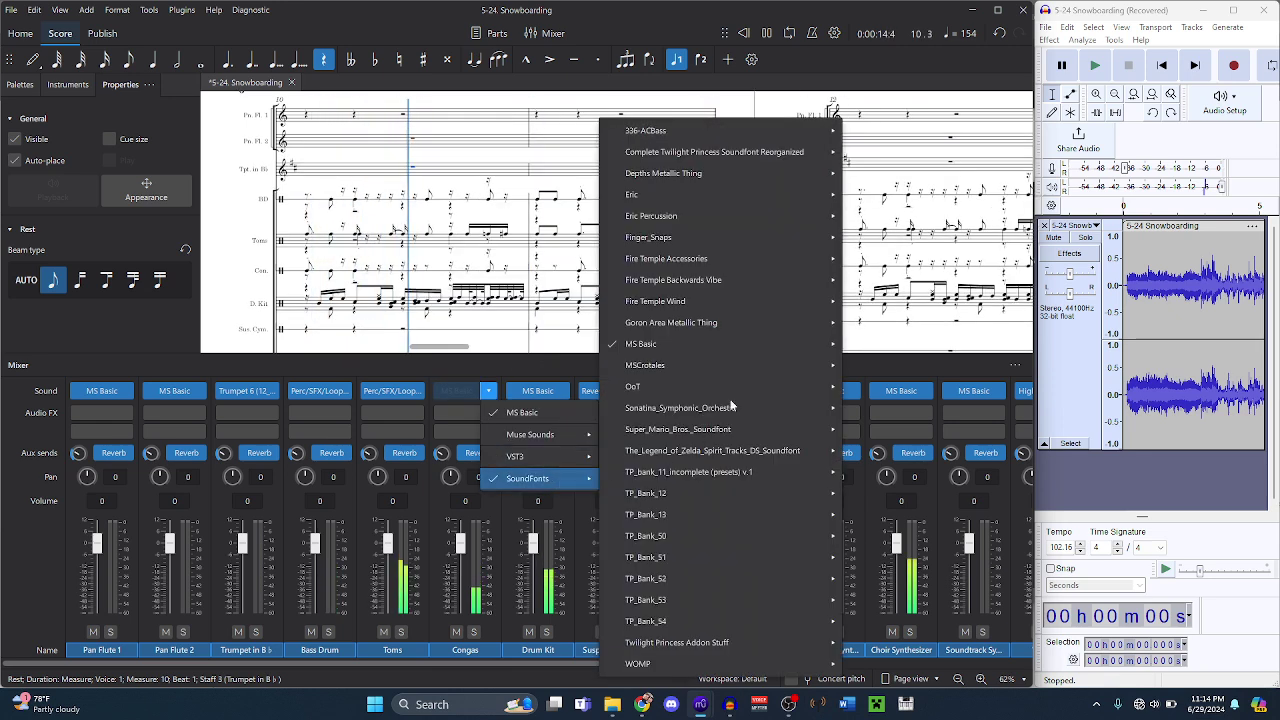
mouse_move(816, 156)
mouse_move(905, 280)
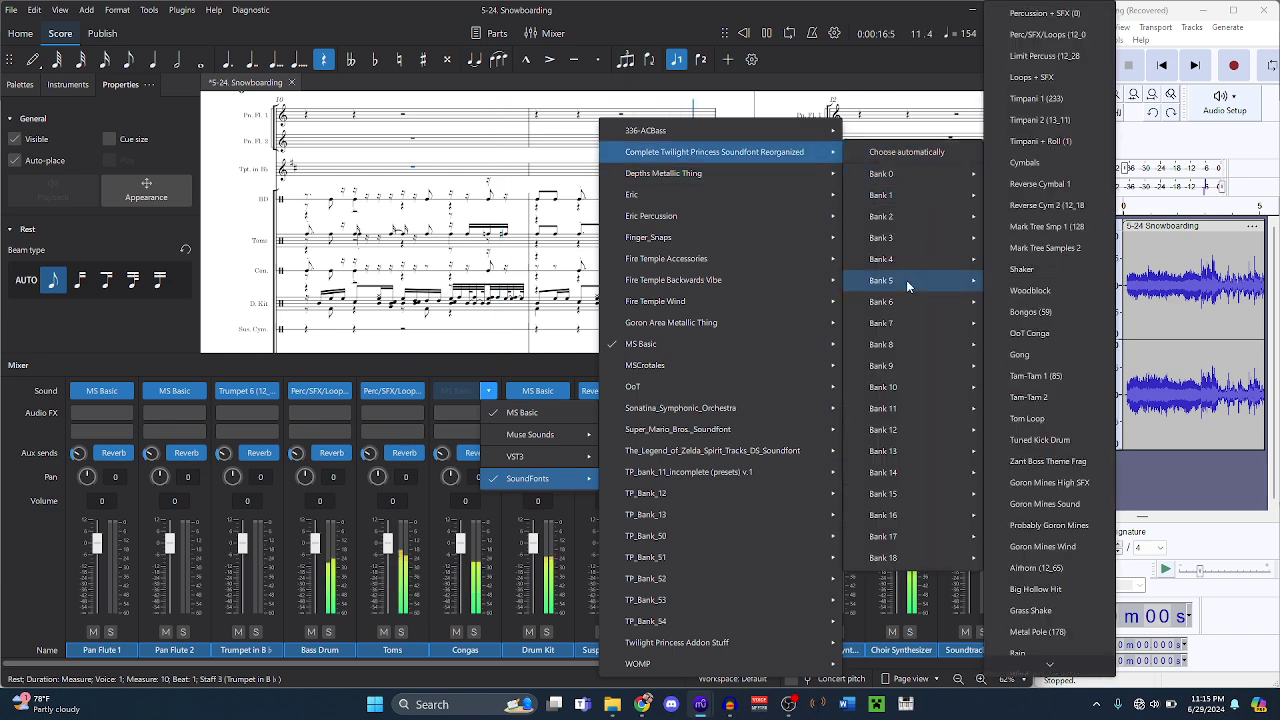
left_click(1052, 35)
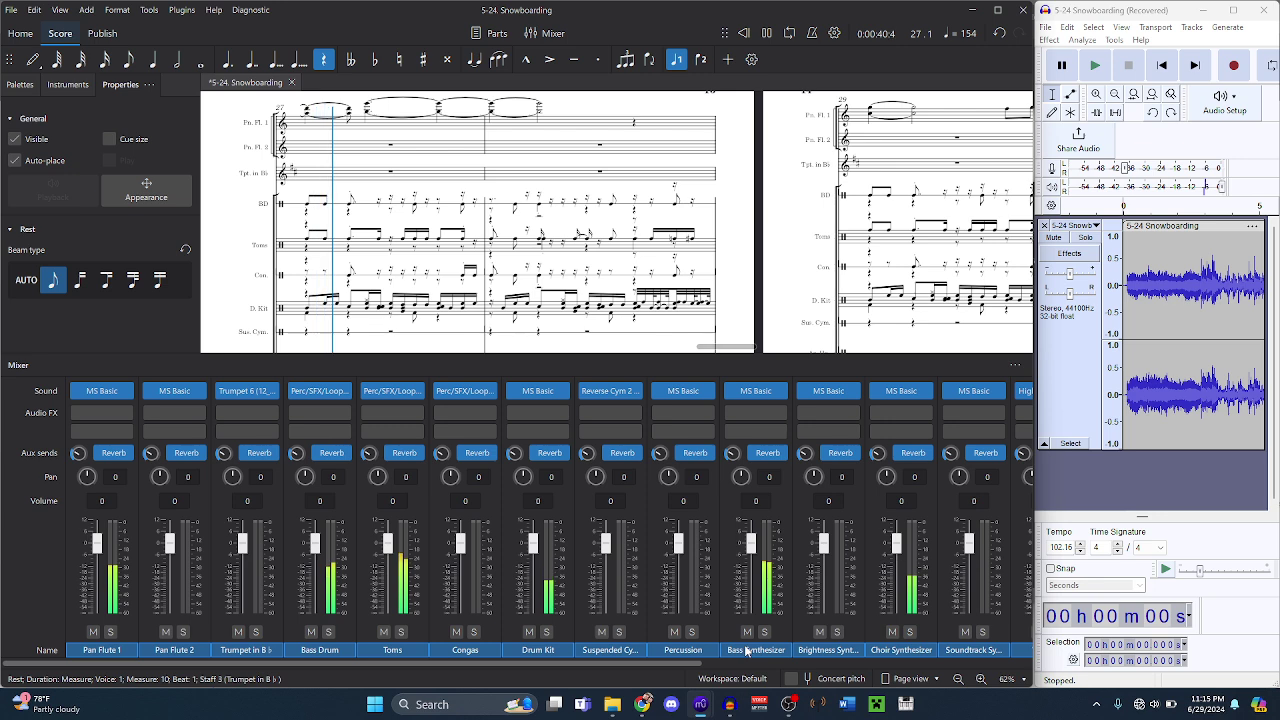
- Set the Brightness Synthesizer sound to Ringing Synth from Bank 7 of the Complete Twilight Princess Soundfont Reorganized
left_click(851, 391)
mouse_move(890, 478)
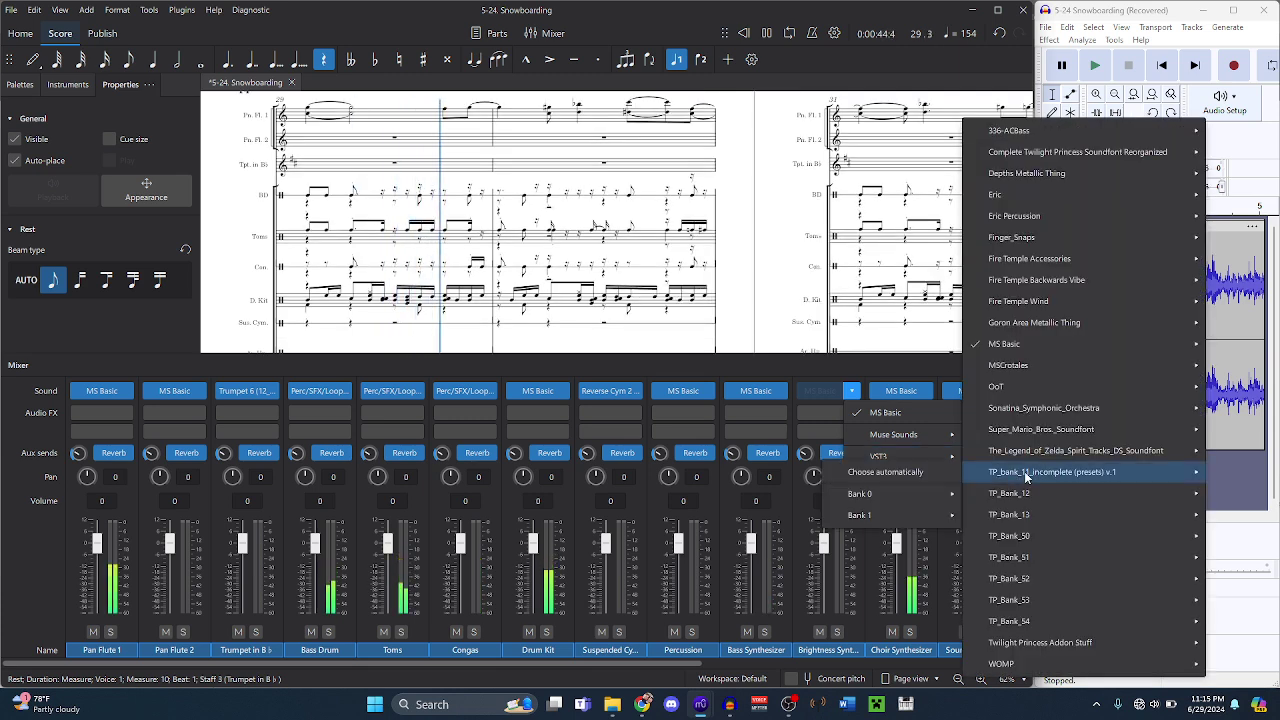
mouse_move(1028, 194)
mouse_move(1077, 152)
mouse_move(860, 323)
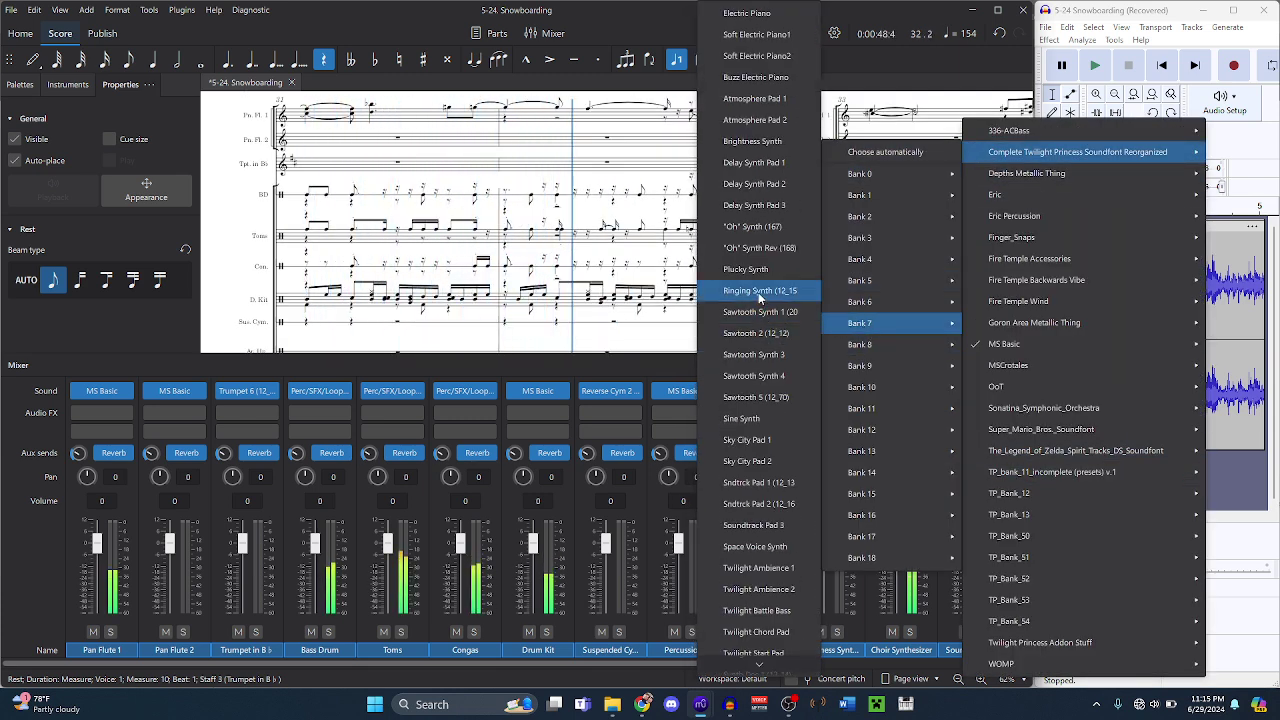
left_click(758, 292)
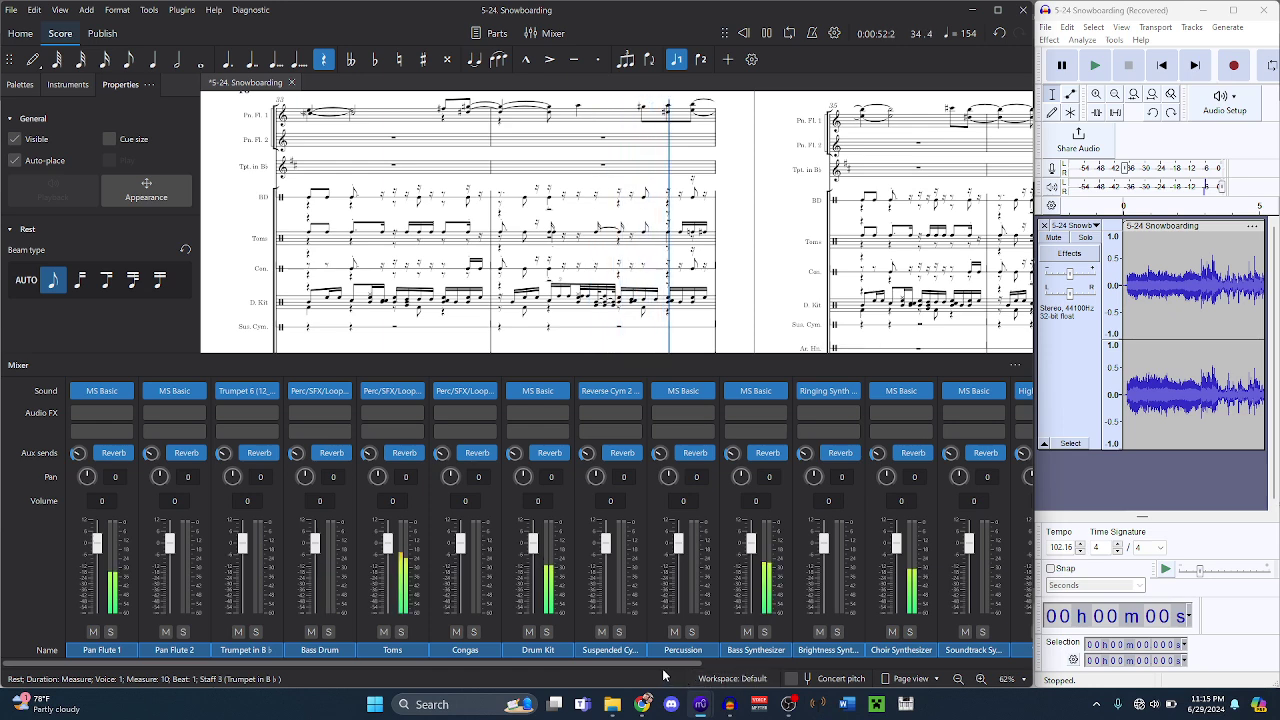
- Set the Soundtrack Synthesizer sound to Sndtrck Pad 1 from Bank 7 of the Complete Twilight Princess Soundfont Reorganized, and restart playback from the beginning
left_click_drag(665, 667, 797, 672)
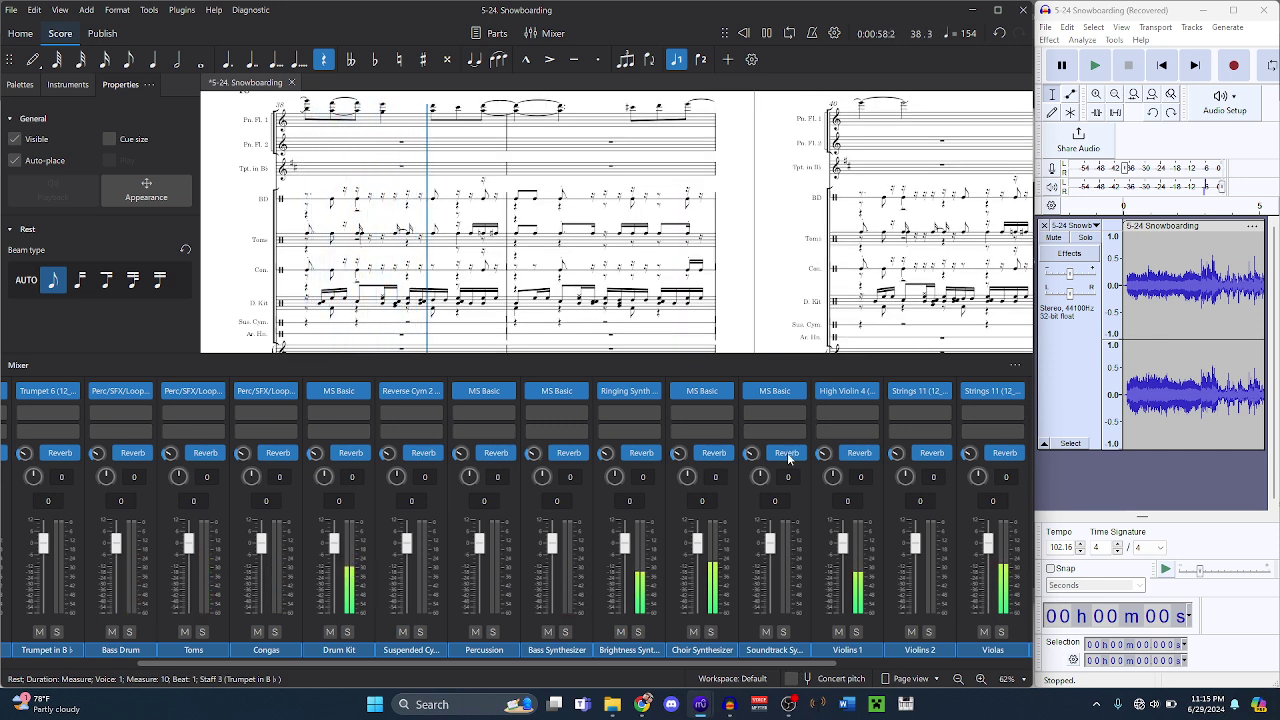
left_click(800, 392)
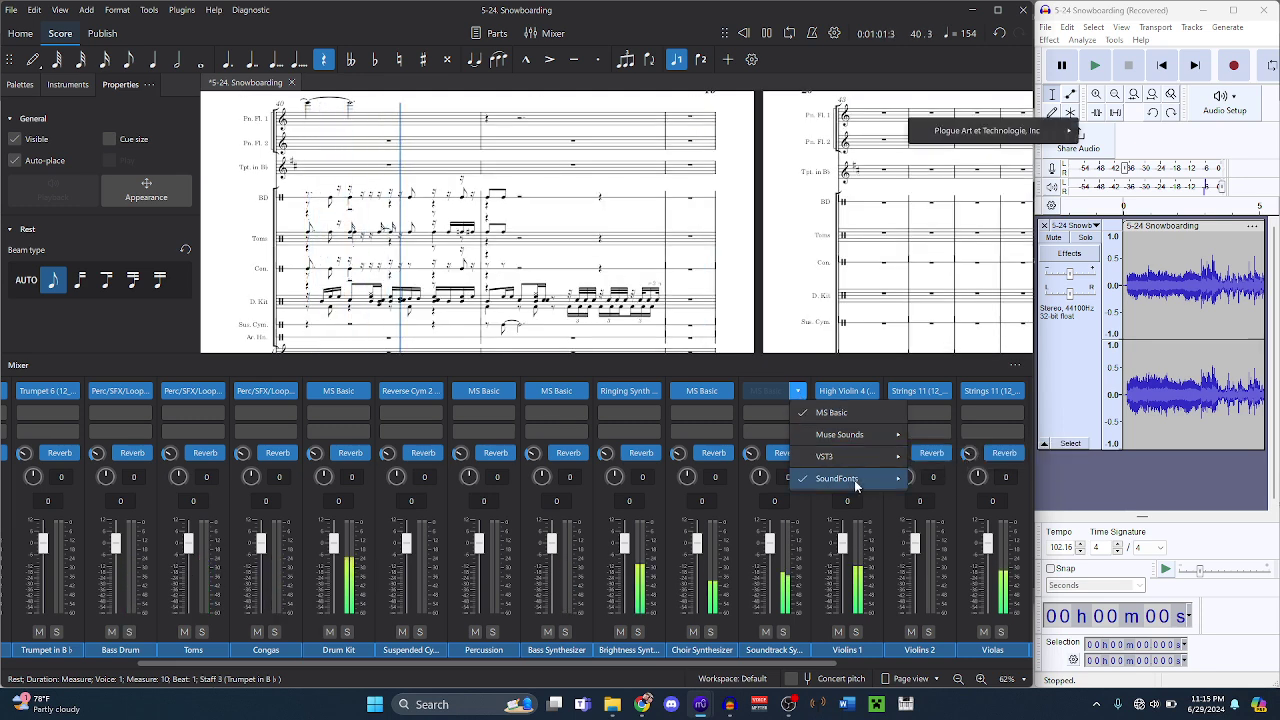
mouse_move(875, 489)
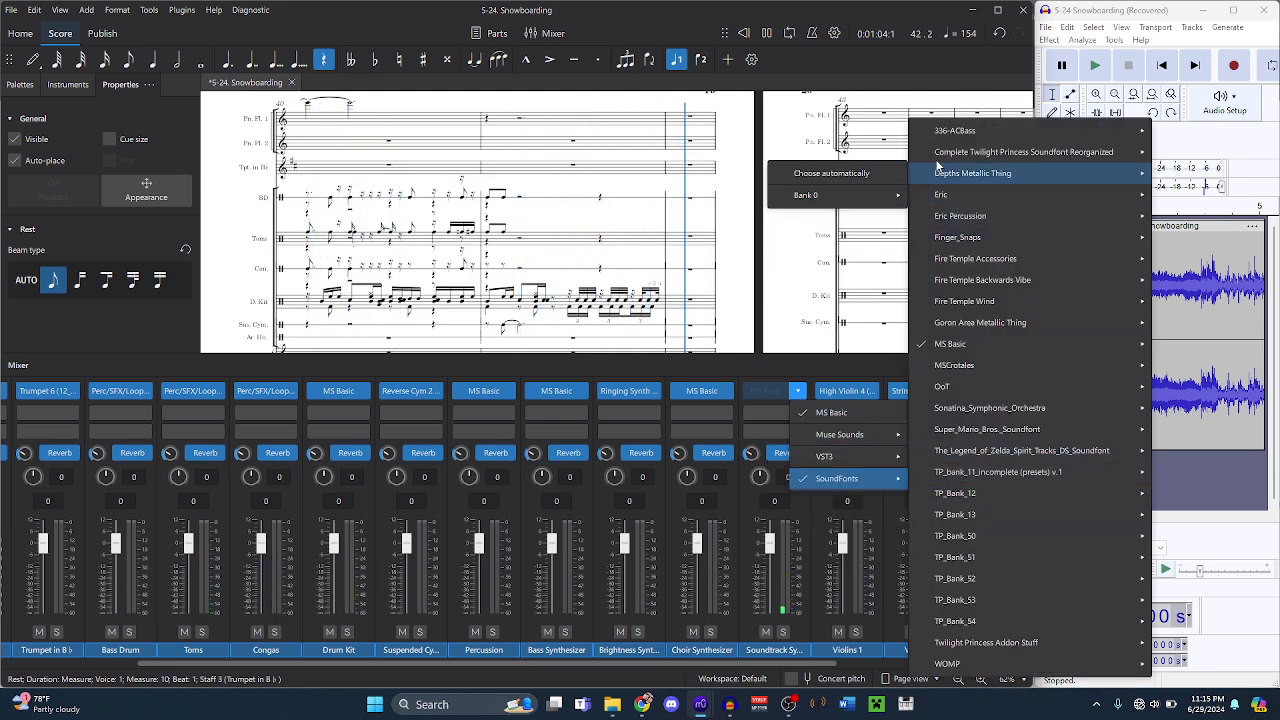
mouse_move(960, 152)
mouse_move(815, 323)
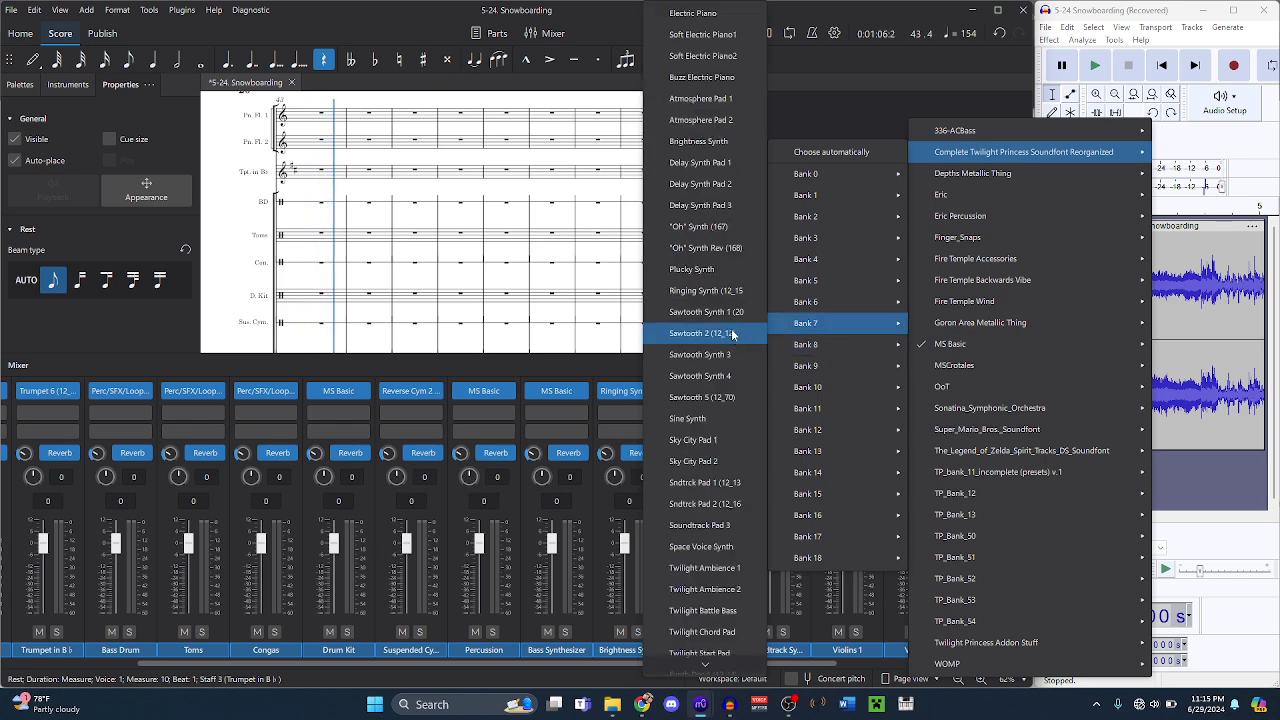
left_click(705, 482)
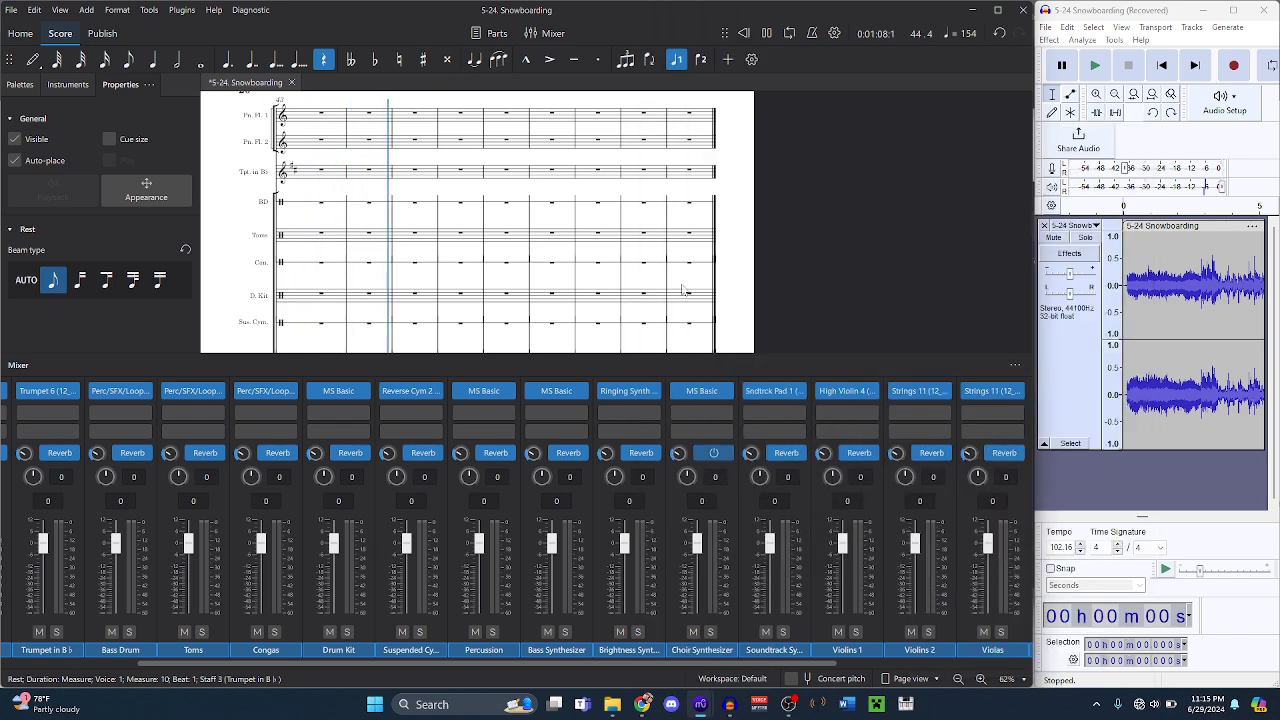
left_click(745, 33)
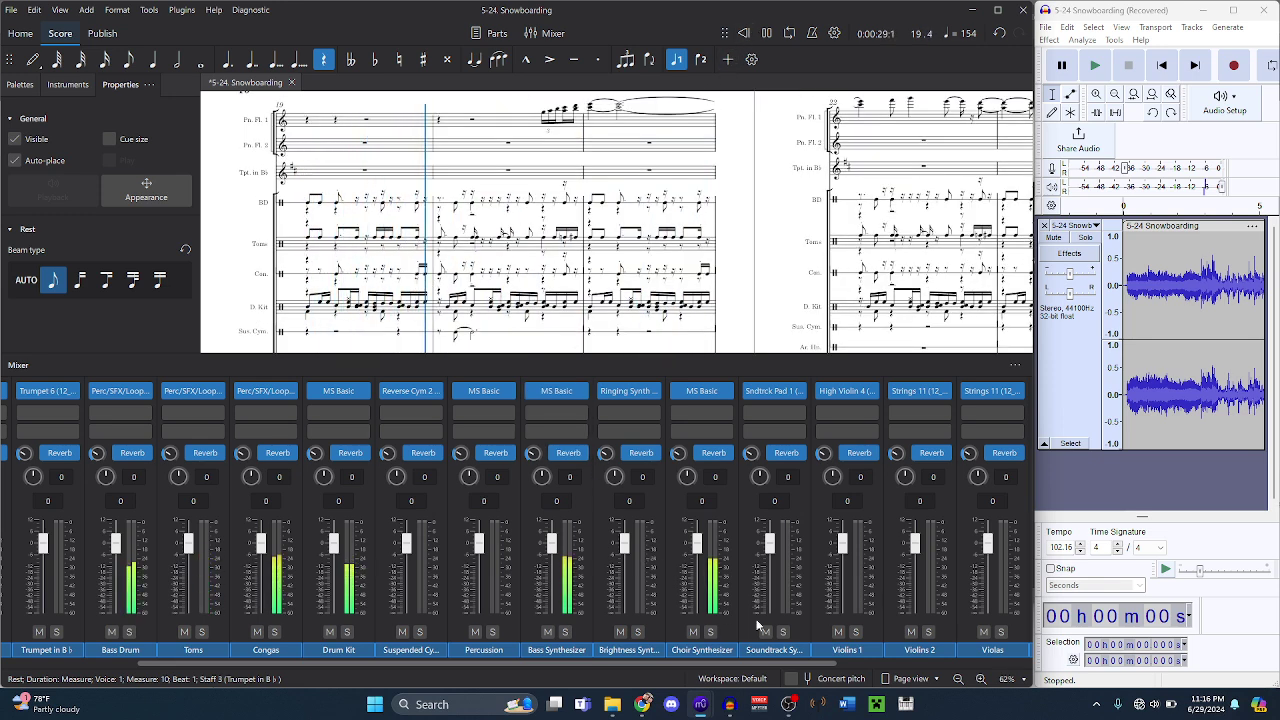
- Set the Pan Flute 2 sound to Pan Flute 7 (12_21) from Bank 0 of the Complete Twilight Princess Soundfont Reorganized
left_click_drag(787, 664, 652, 664)
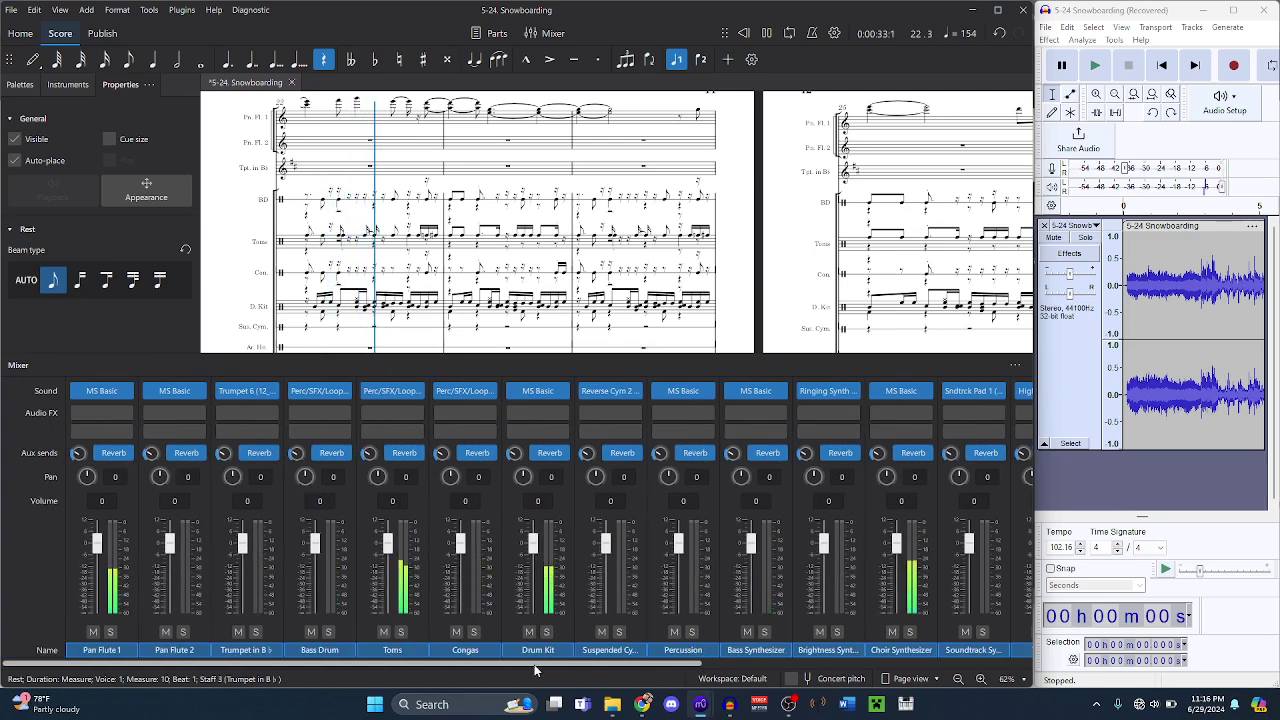
left_click(198, 391)
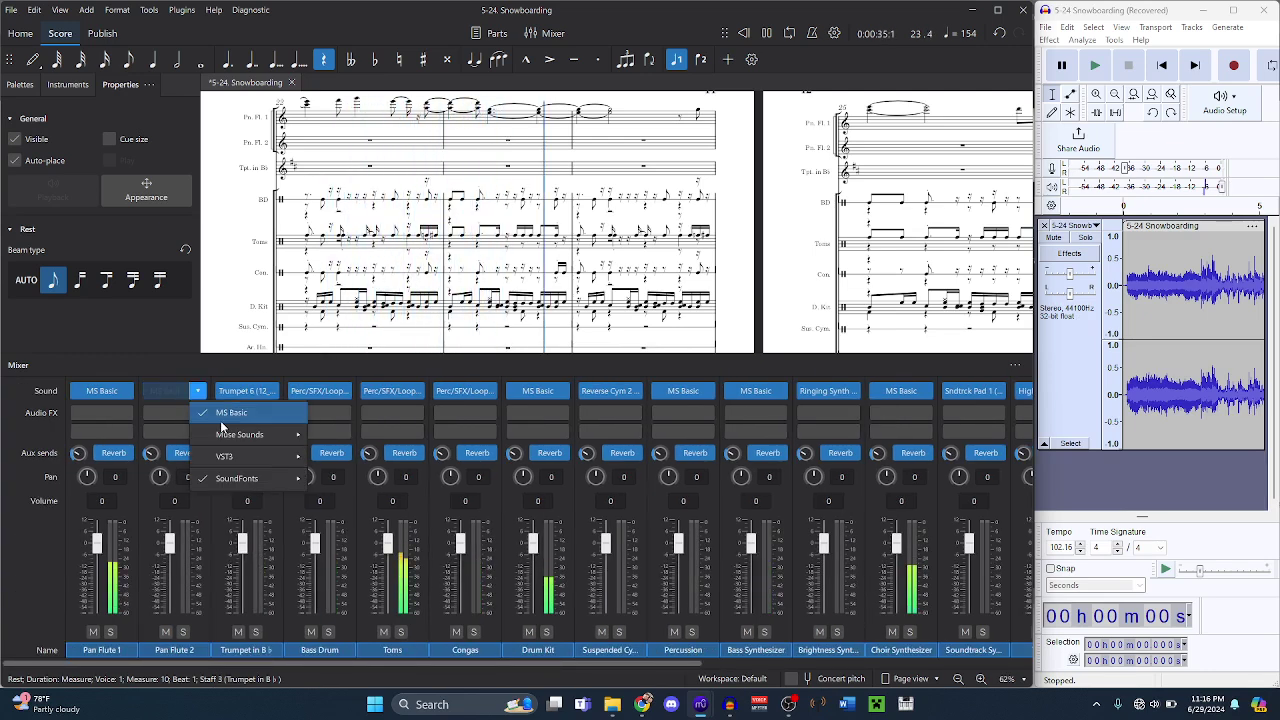
mouse_move(224, 432)
mouse_move(283, 480)
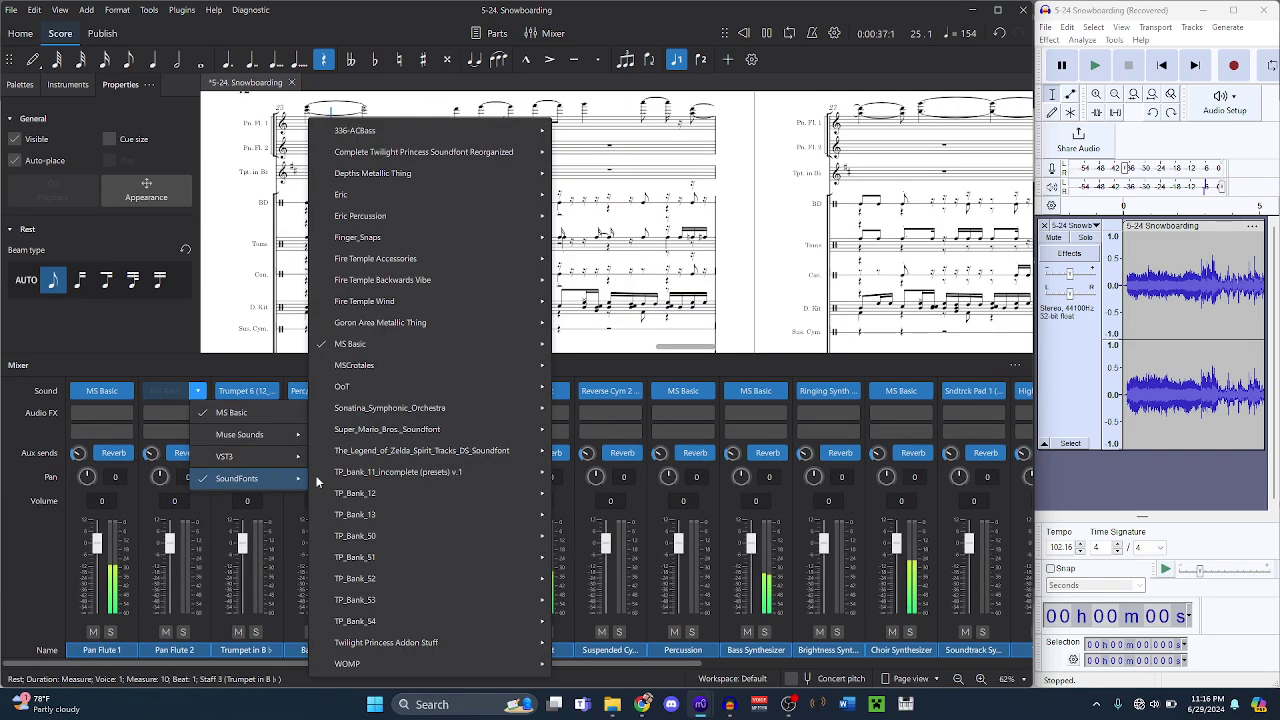
mouse_move(520, 152)
mouse_move(633, 173)
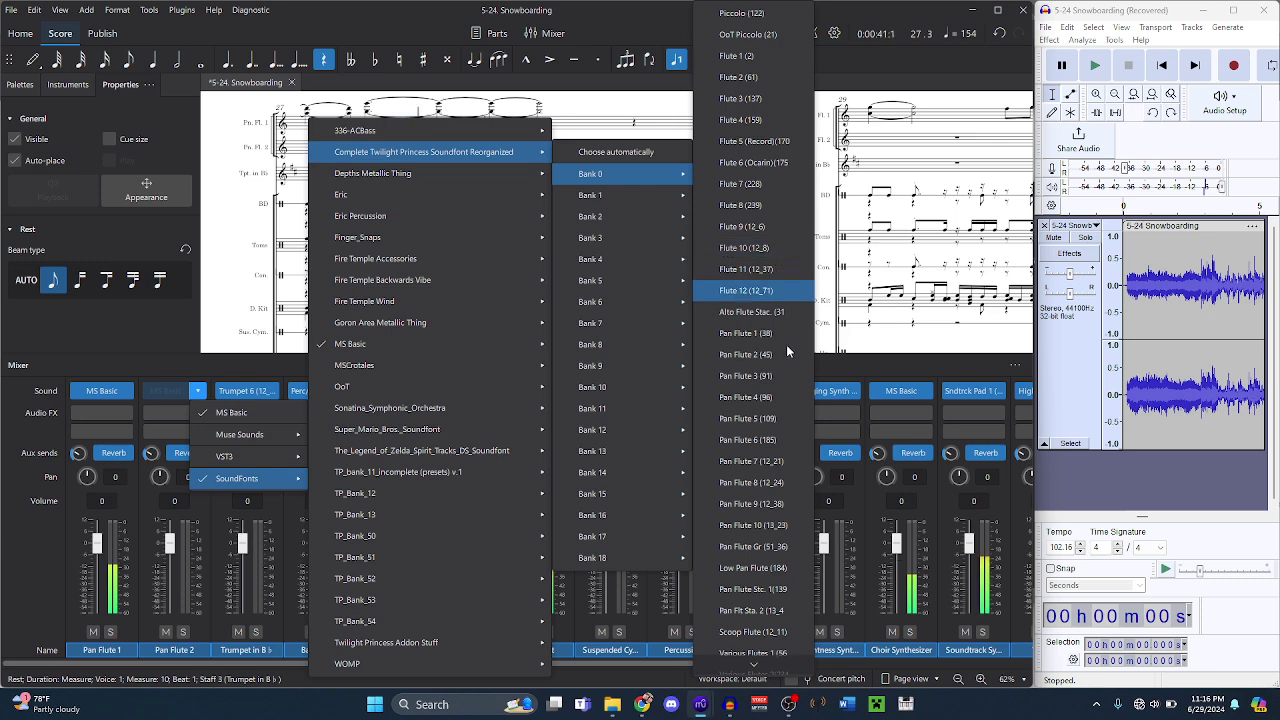
left_click(780, 464)
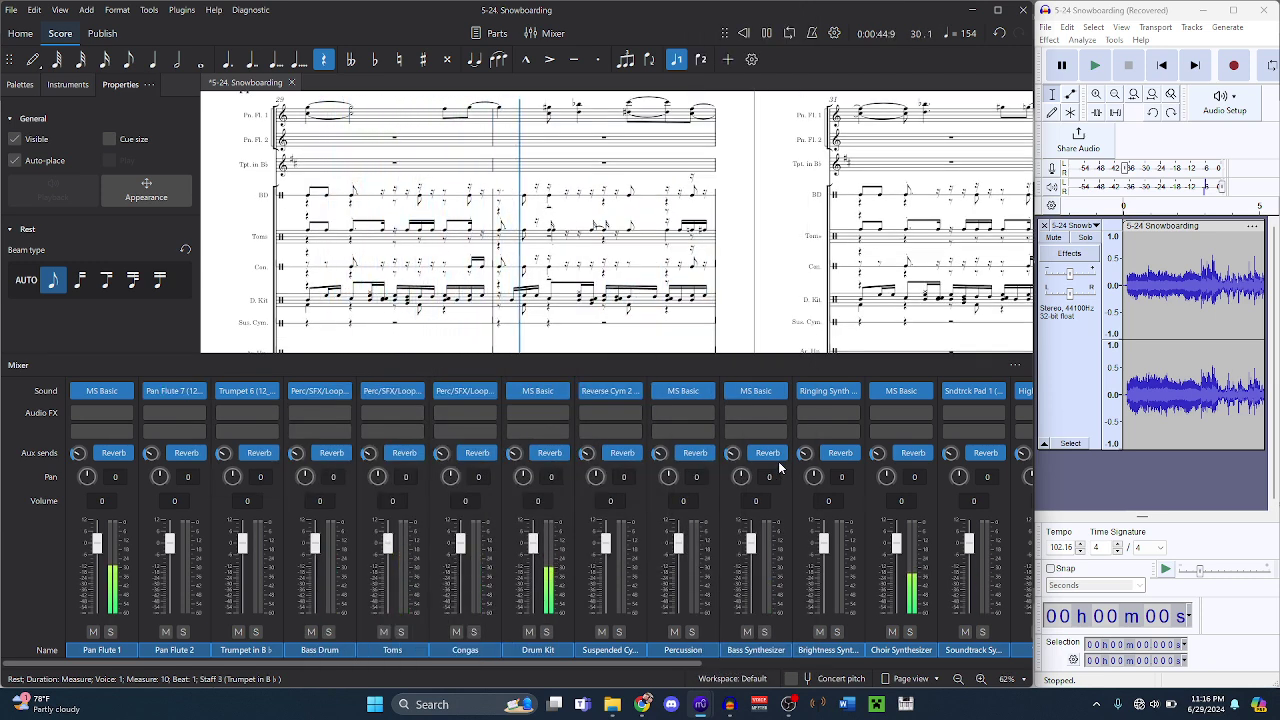
- Set the Drum Kit sound to Perc/SFX/Loops from Bank 5 of the Complete Twilight Princess Soundfont Reorganized, and restart playback from the beginning
left_click(563, 393)
mouse_move(635, 484)
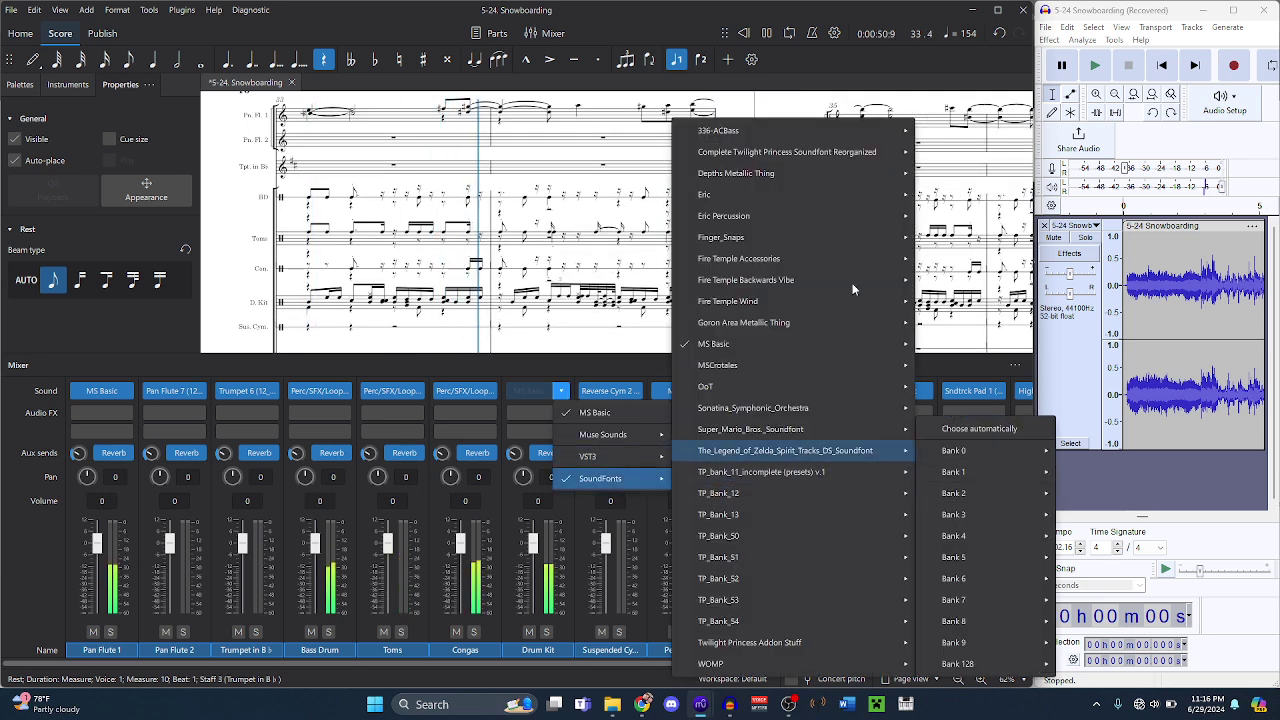
mouse_move(880, 153)
mouse_move(1008, 289)
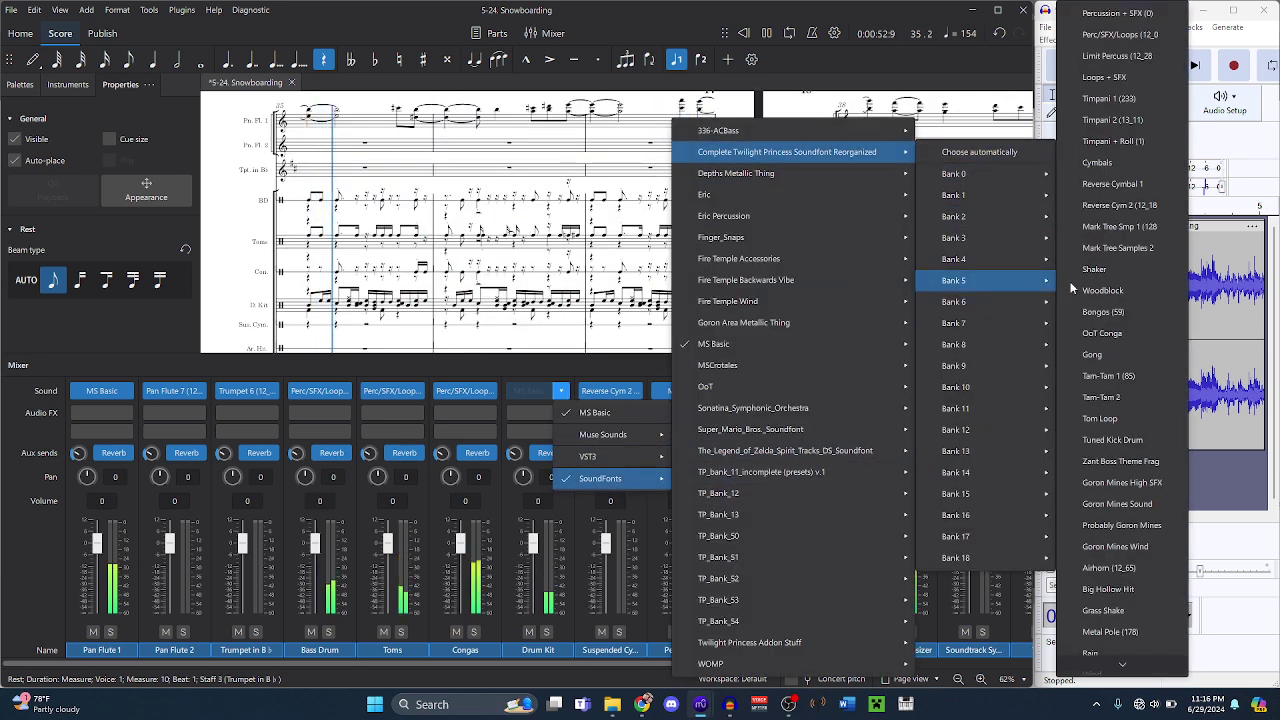
left_click(1130, 36)
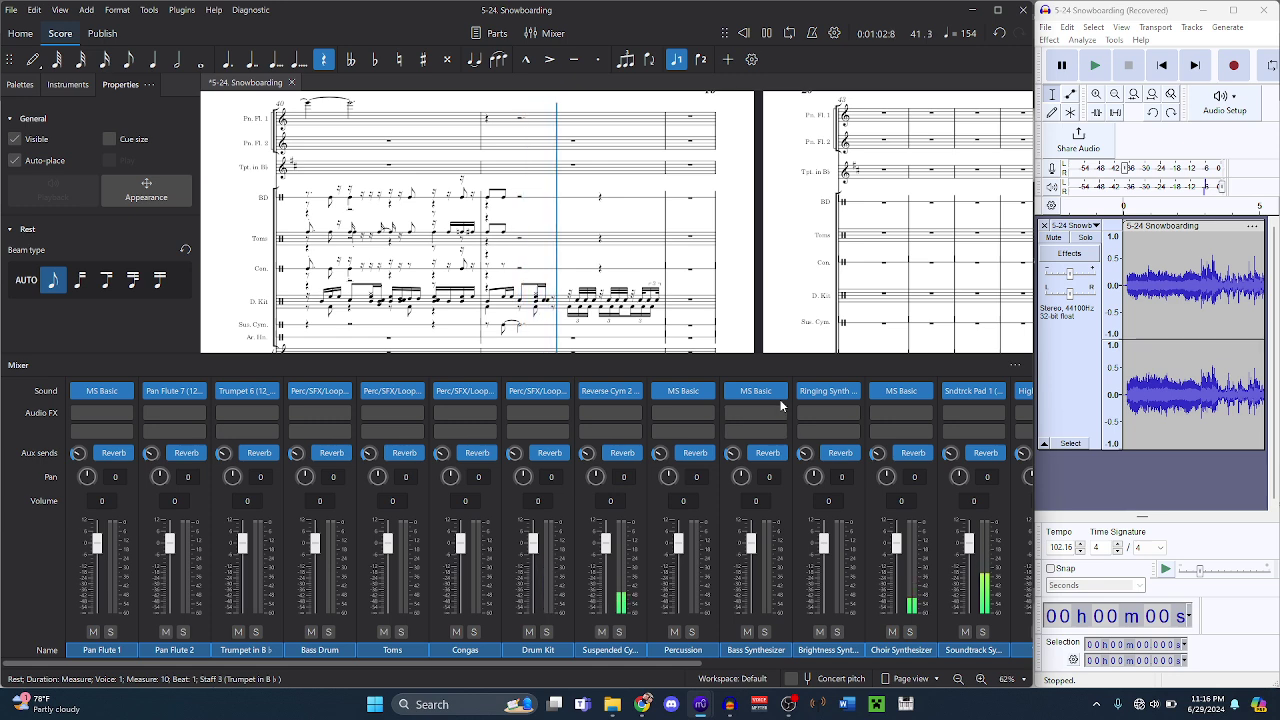
left_click(747, 33)
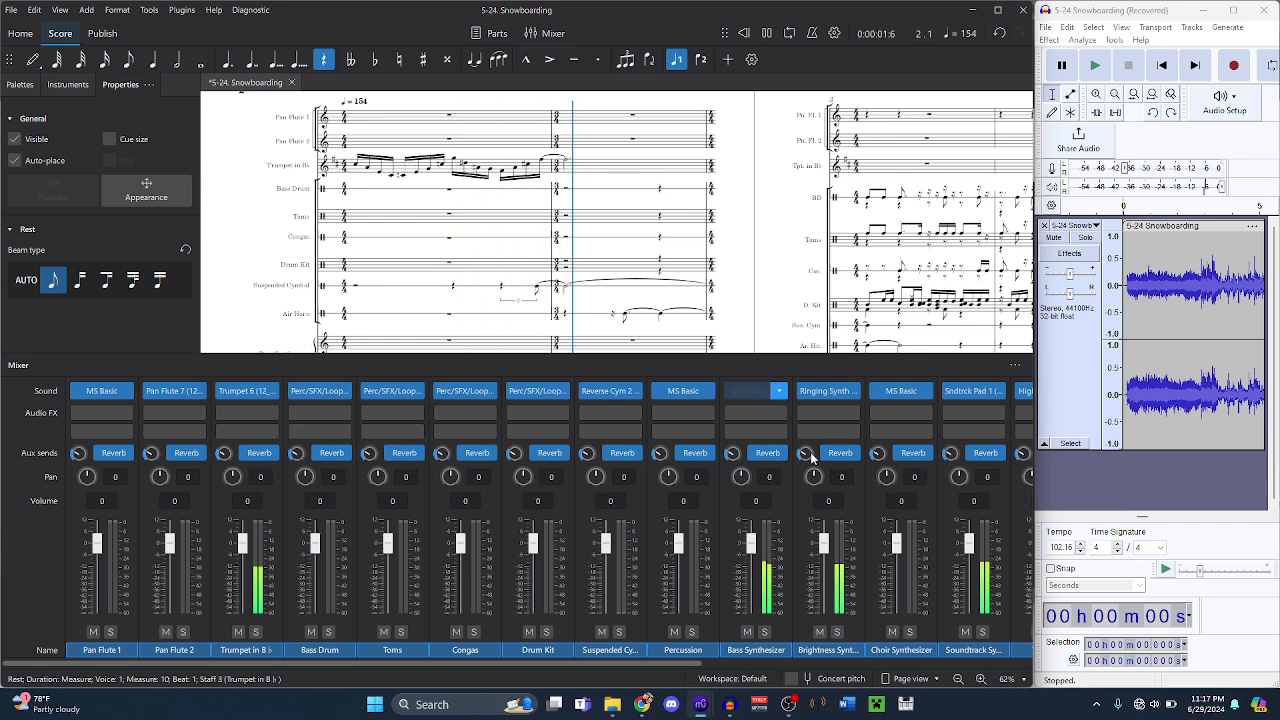
- Set the Bass Synthesizer sound to Sawtooth 2 (12_12) from Bank 7 of the Complete Twilight Princess Soundfont Reorganized
mouse_move(812, 480)
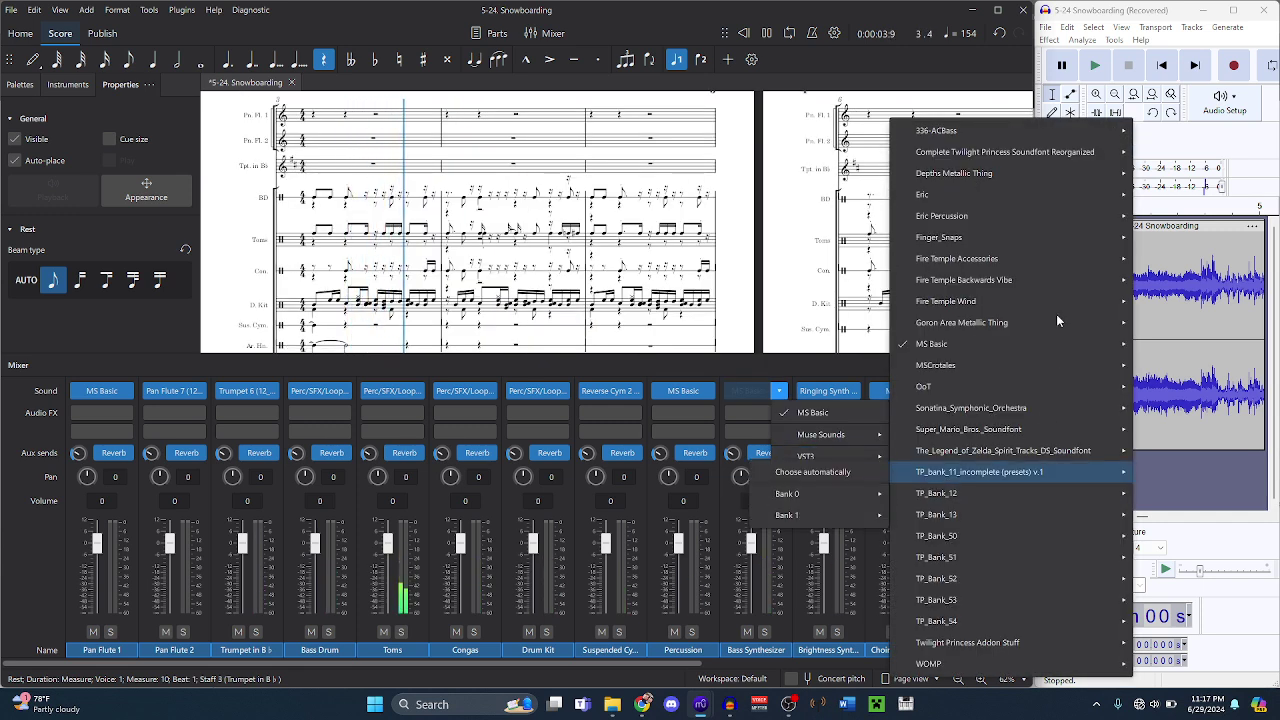
mouse_move(1050, 152)
mouse_move(797, 325)
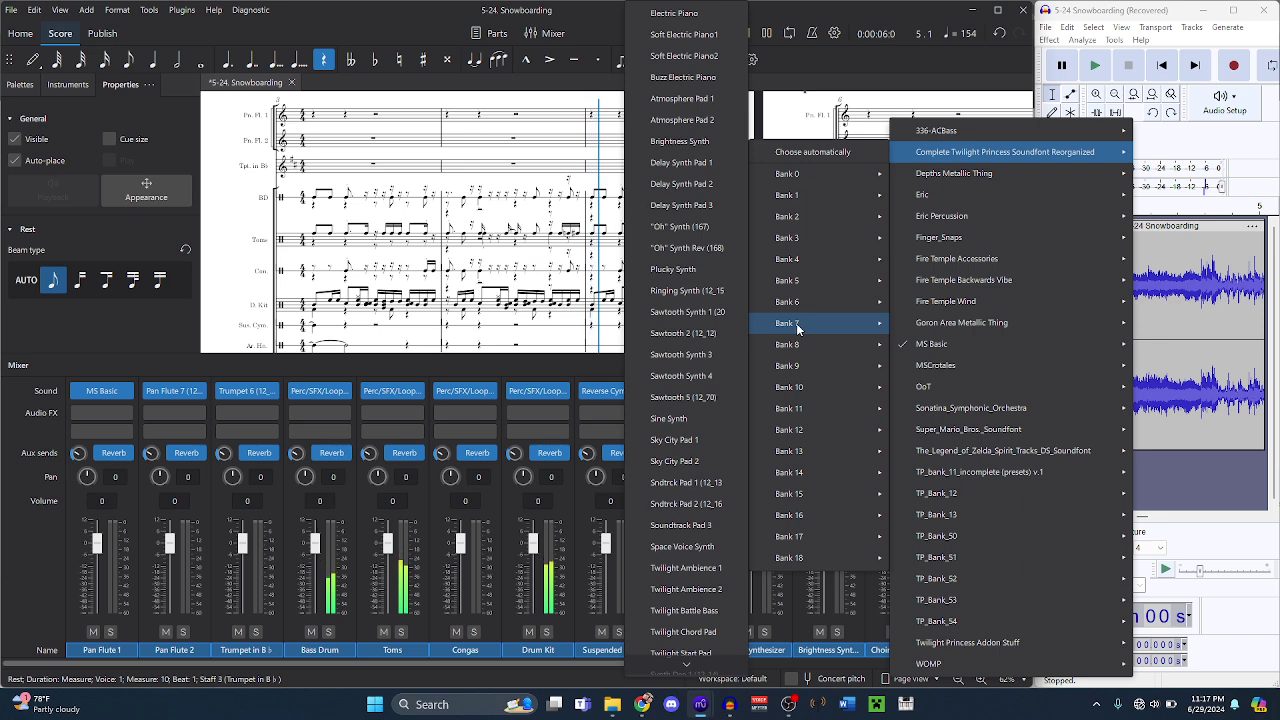
left_click(700, 333)
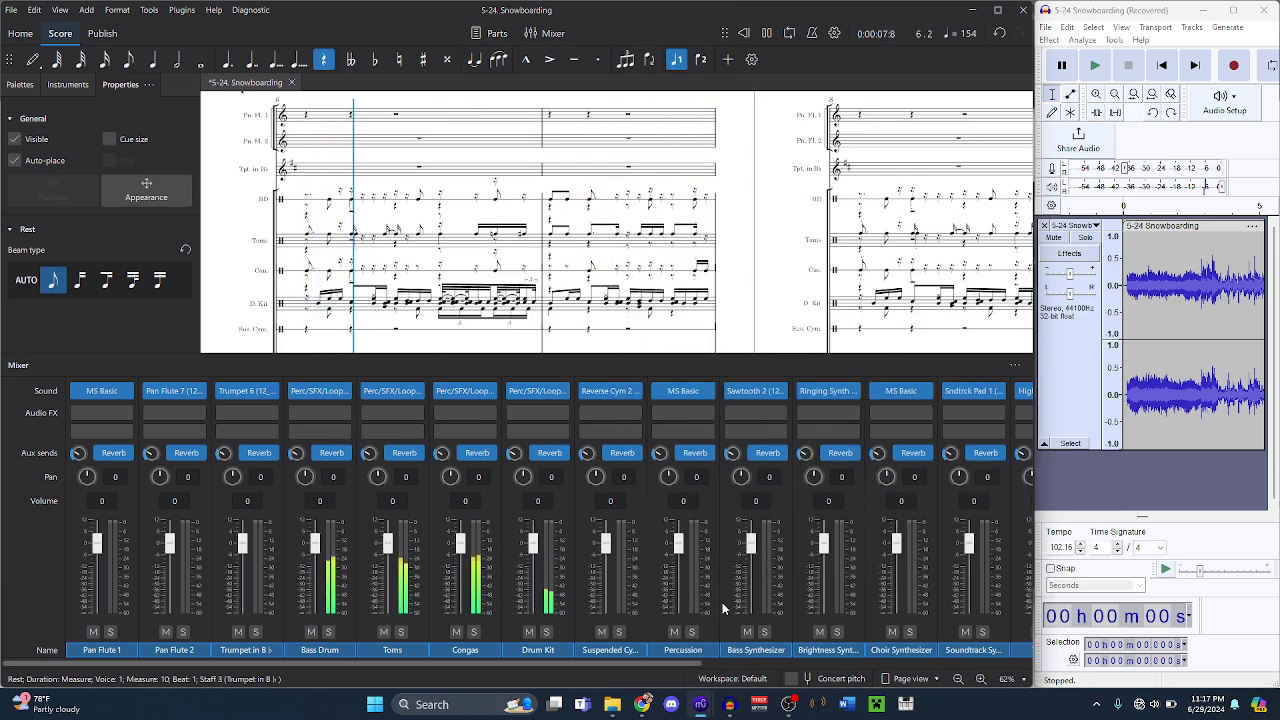
- Set the Percussion sound to Airhorn (12_65) from Bank 5 of the Complete Twilight Princess Soundfont Reorganized
left_click_drag(668, 668, 764, 668)
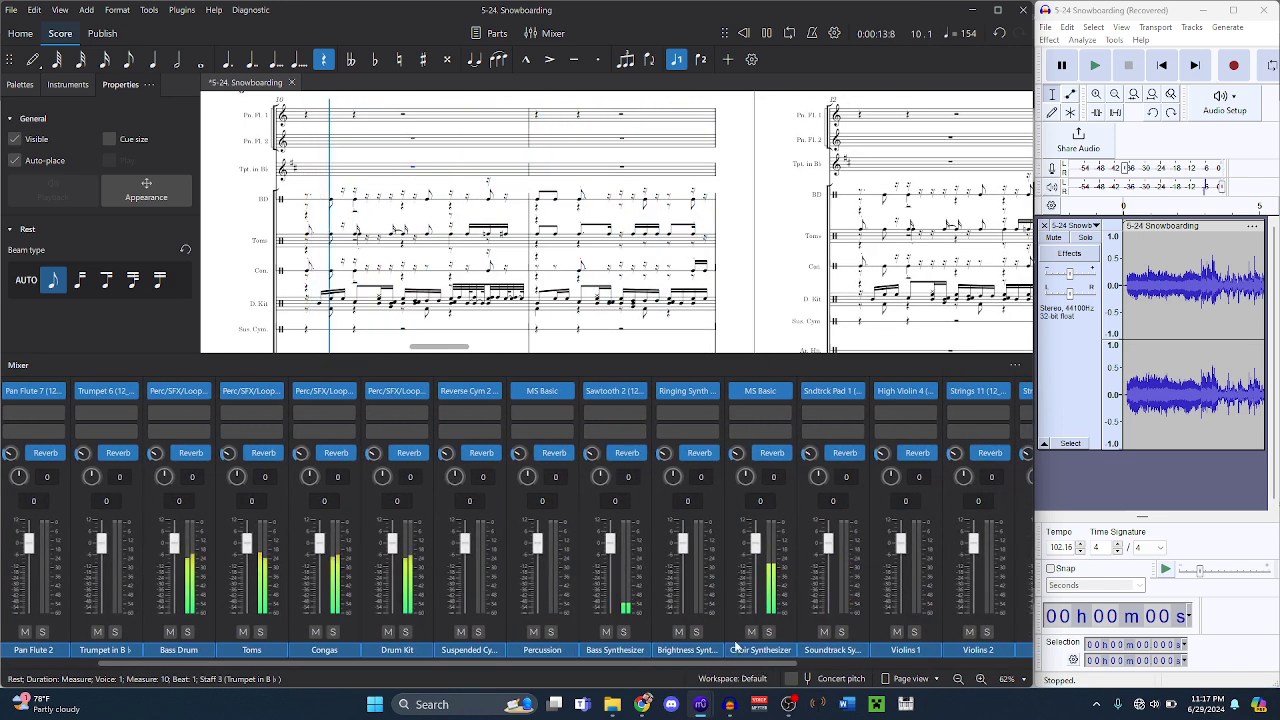
left_click(566, 392)
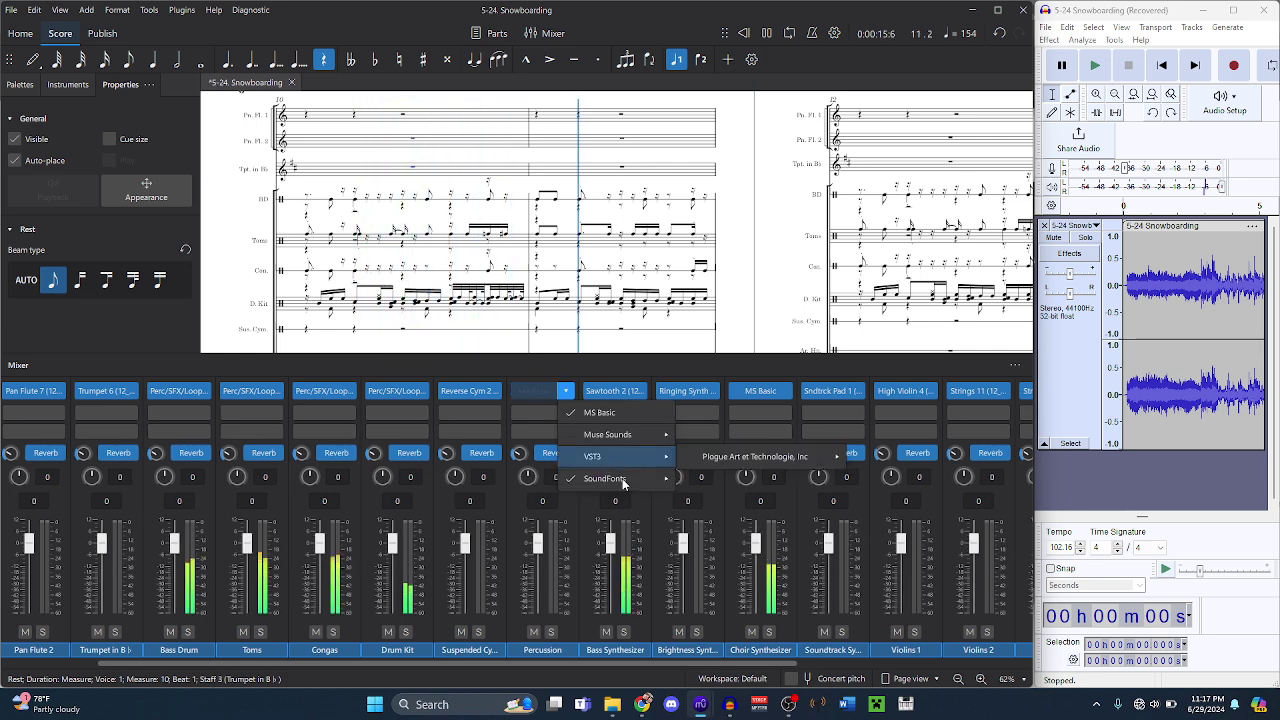
mouse_move(620, 482)
mouse_move(800, 152)
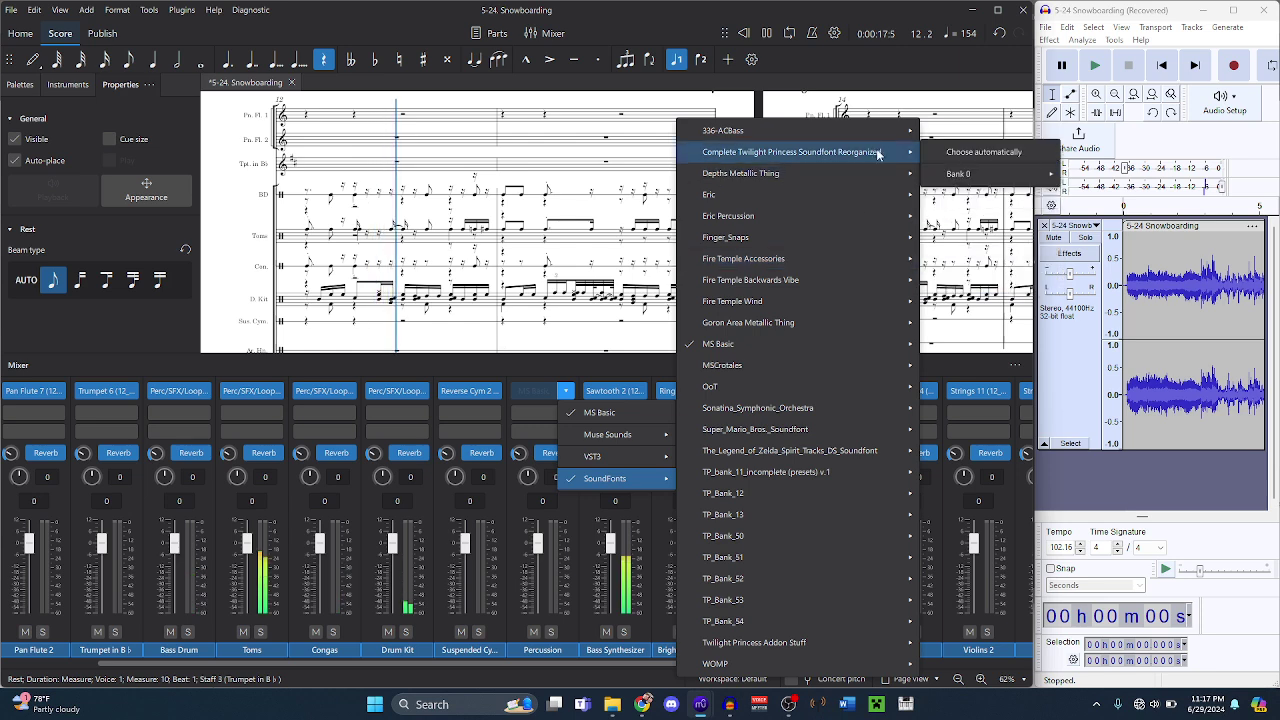
mouse_move(1030, 278)
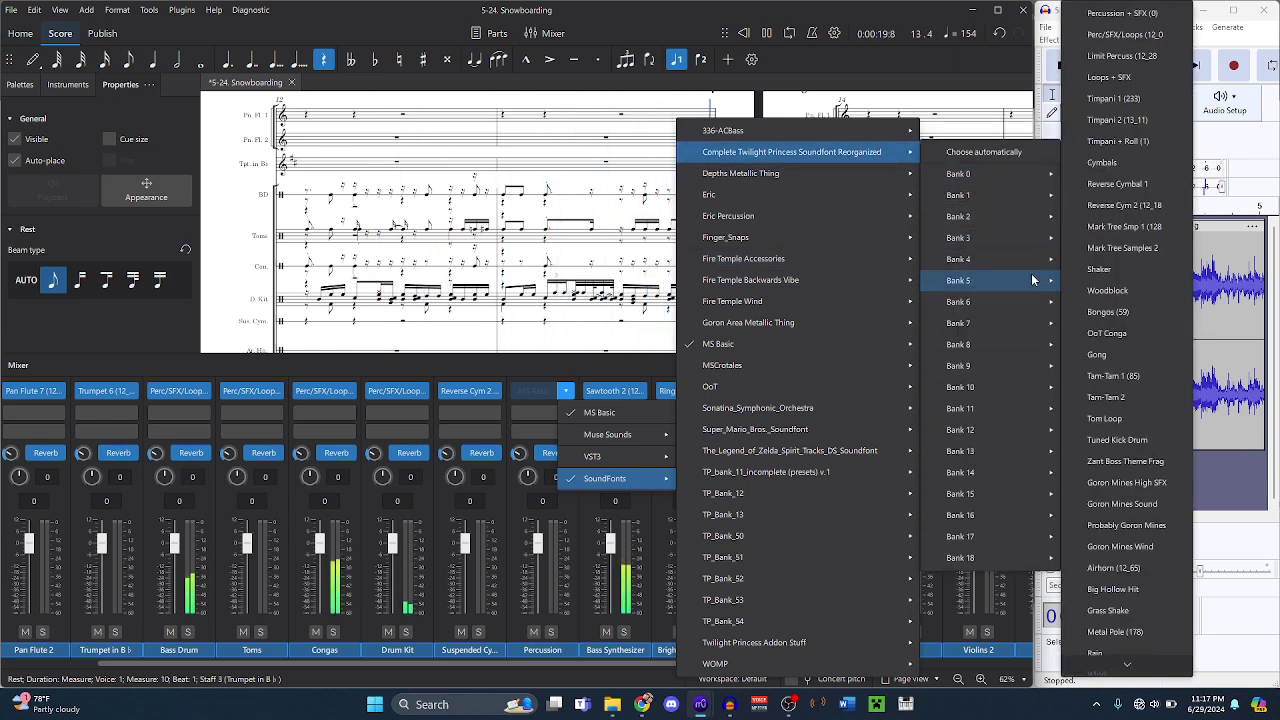
left_click(1117, 568)
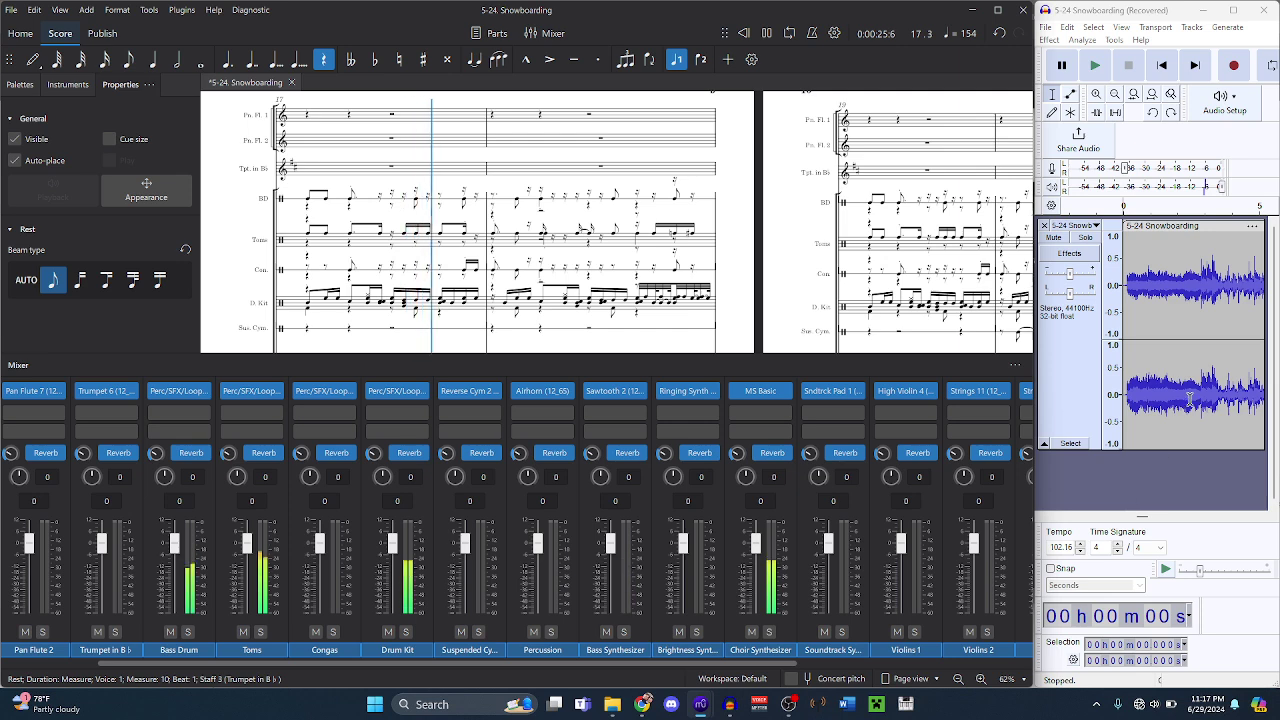
- Set the Choir Synthesizer sound to Synth Dee 1 (12_14) from Bank 7 of the Complete Twilight Princess Soundfont Reorganized
left_click(784, 391)
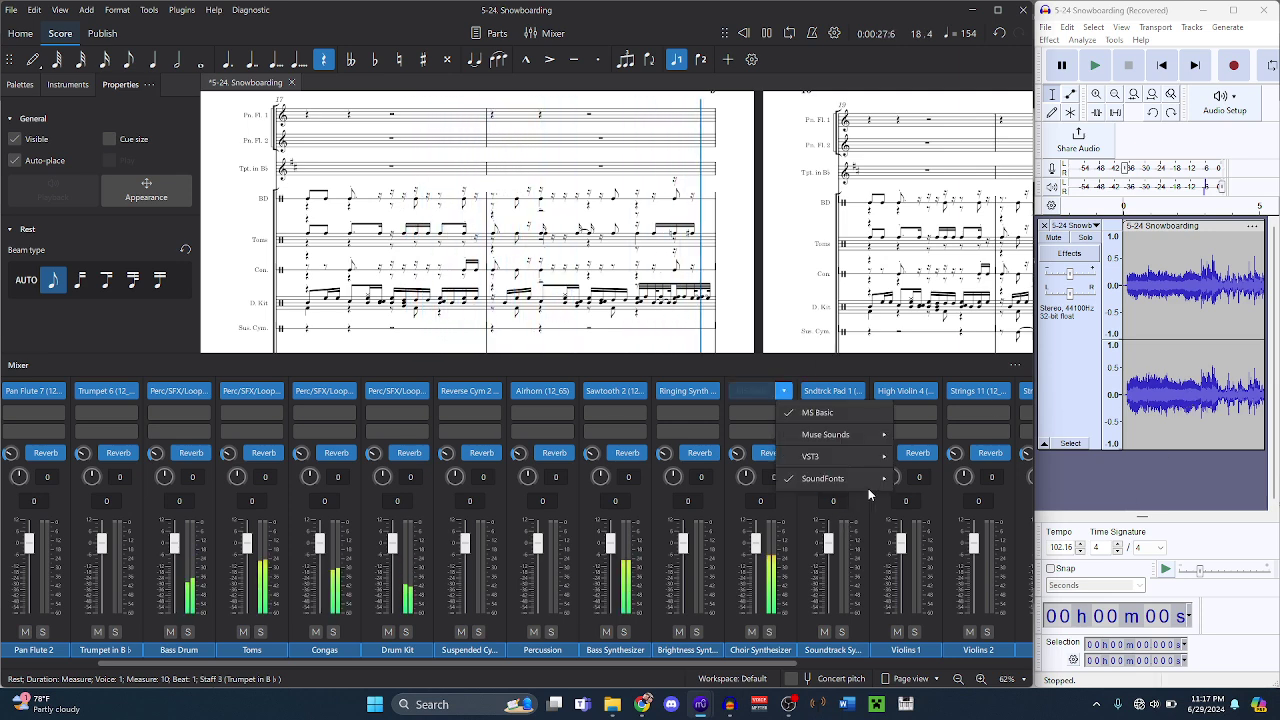
mouse_move(879, 484)
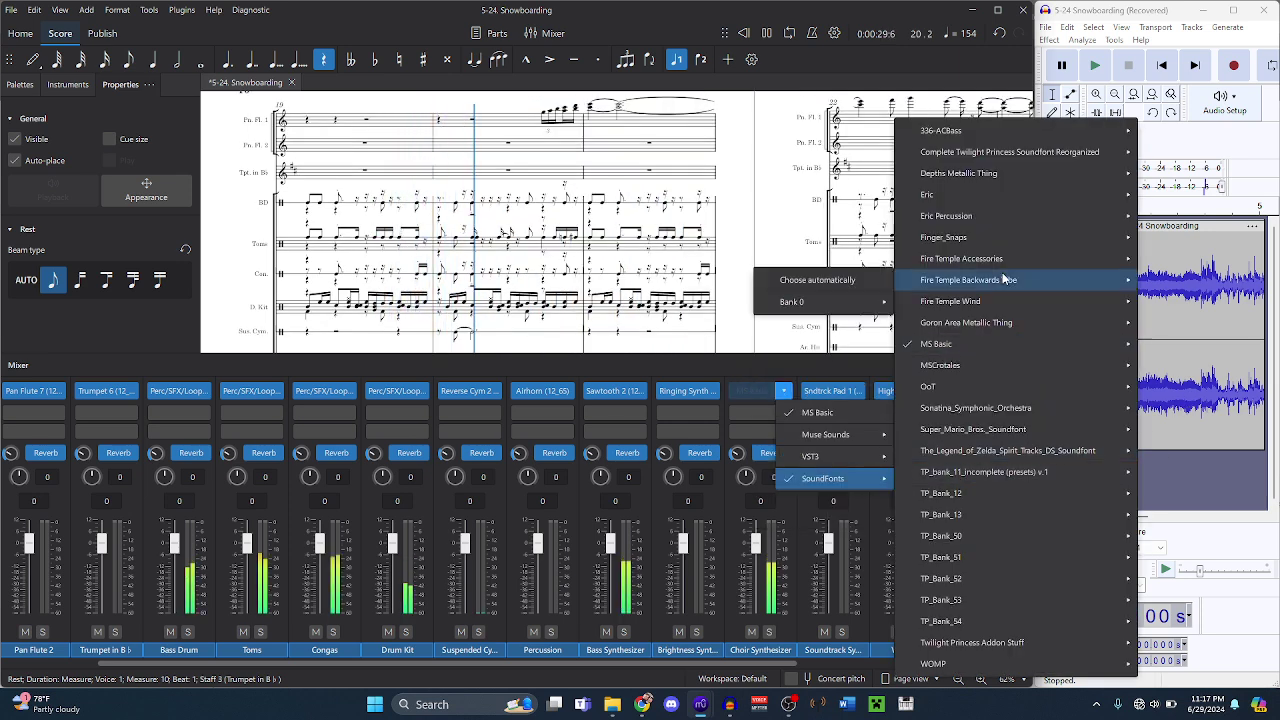
mouse_move(938, 152)
mouse_move(793, 326)
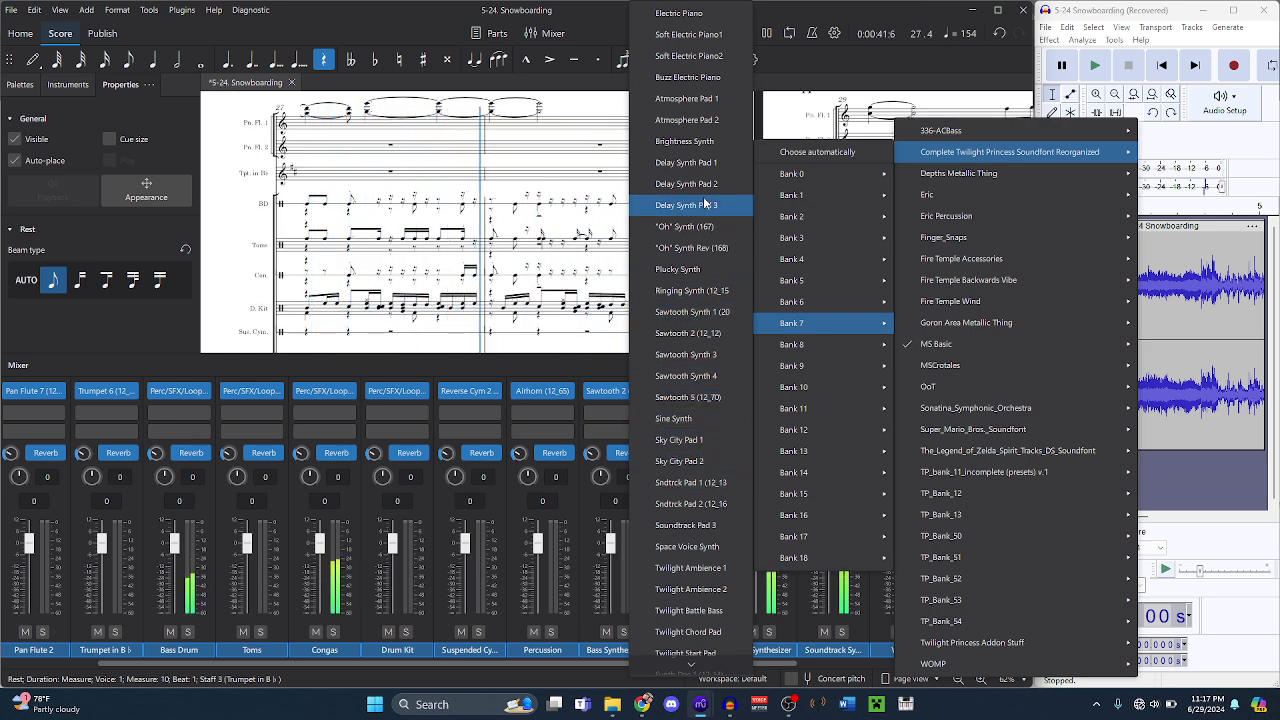
scroll(704, 205, "down", 2)
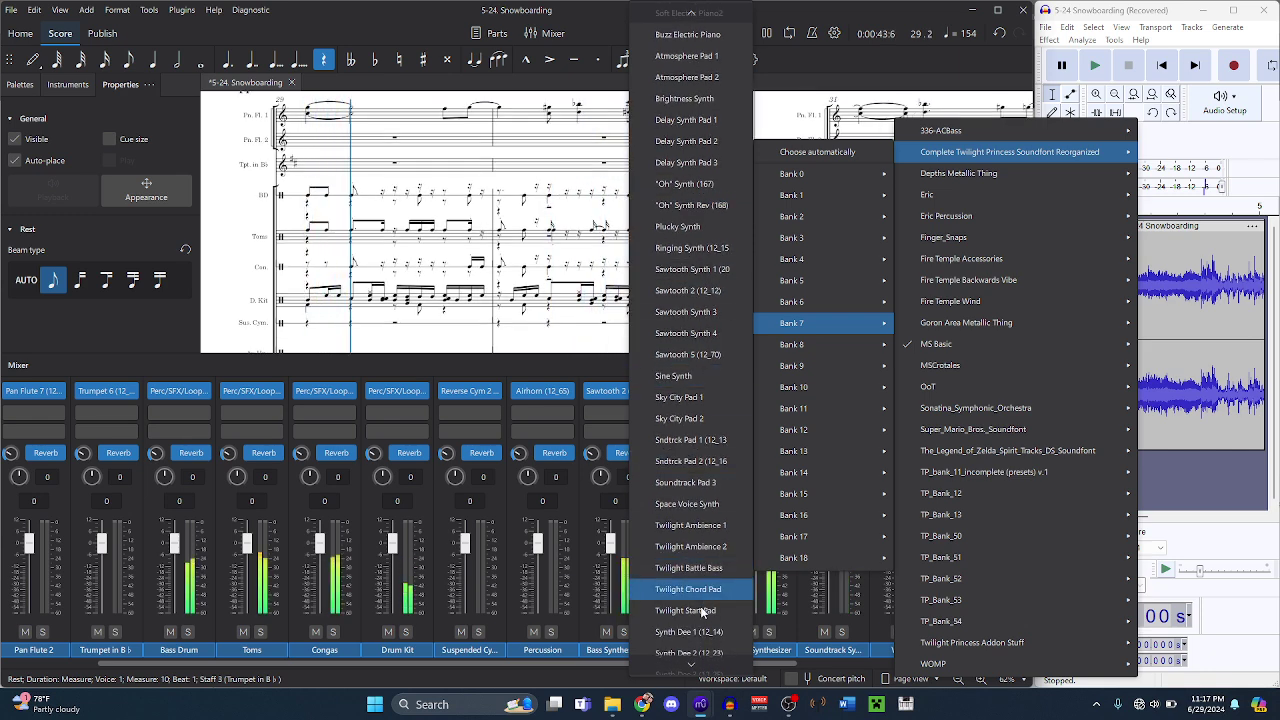
left_click(700, 637)
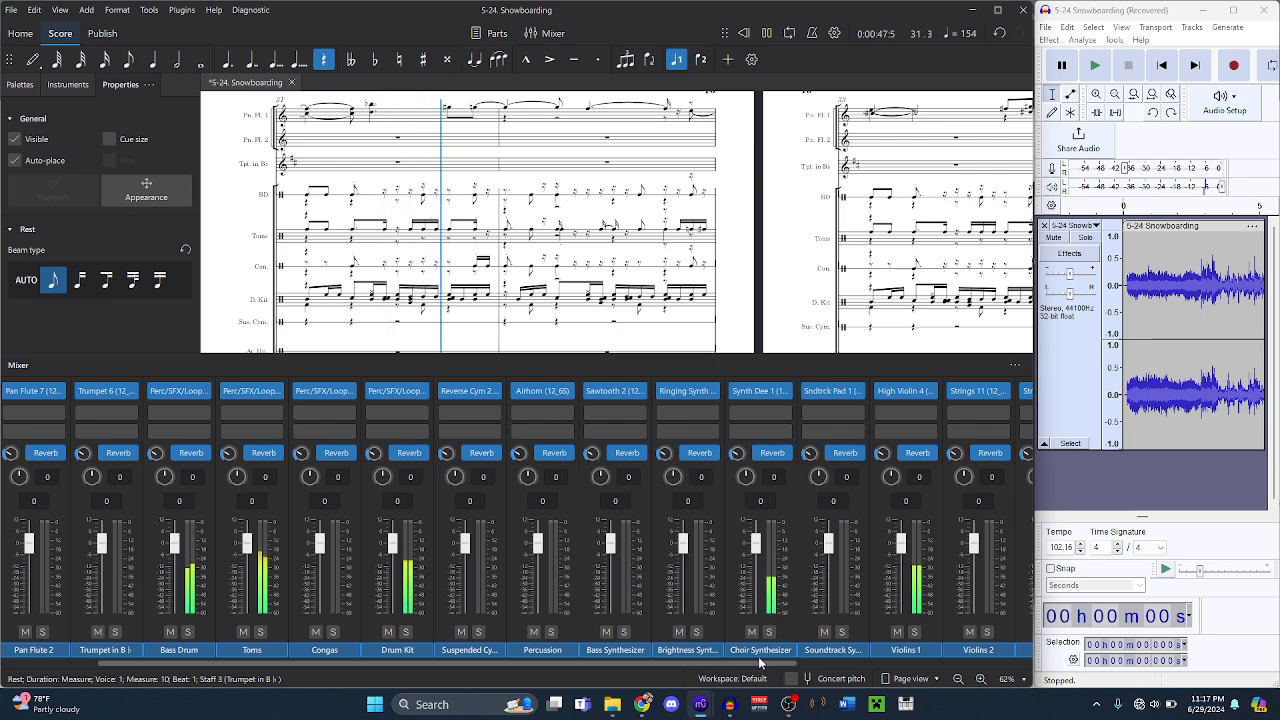
- Set the Pan Flute 1 sound to Pan Flute 7 (12_21) from Bank 0 of the Complete Twilight Princess Soundfont Reorganized, and restart playback from the beginning
scroll(770, 664, "right", 1)
left_click_drag(775, 665, 828, 663)
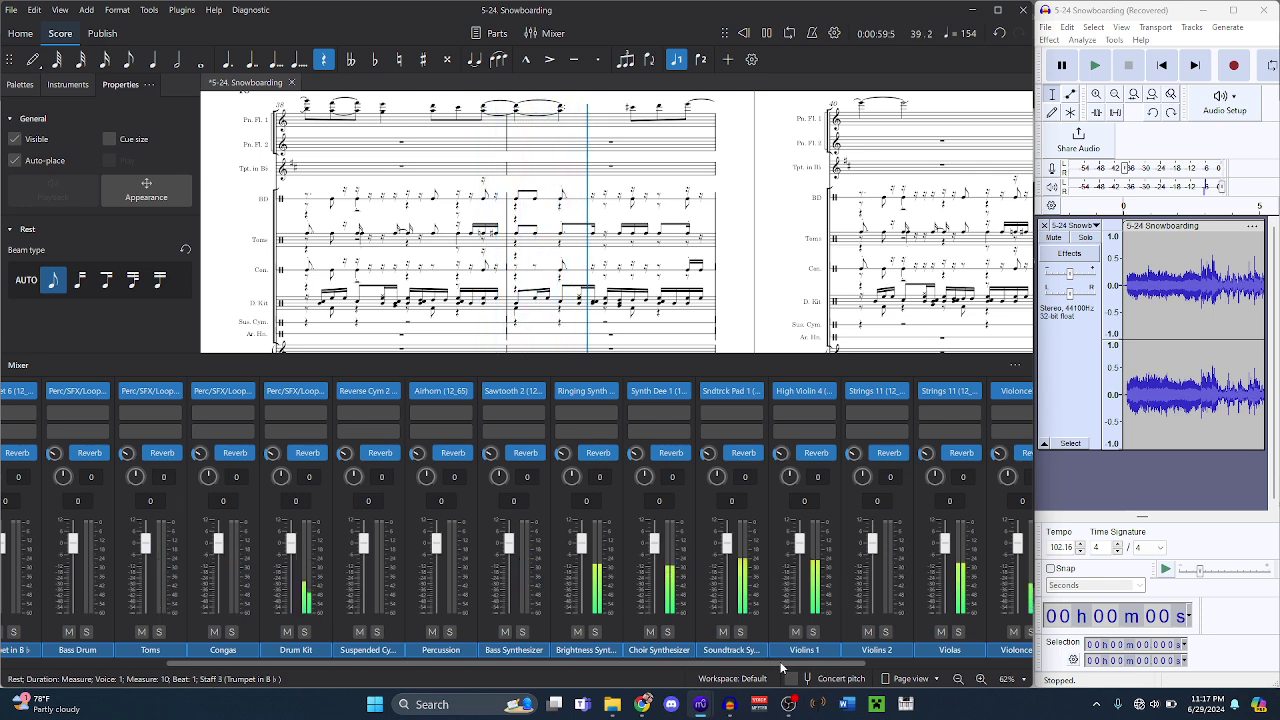
left_click_drag(828, 665, 265, 657)
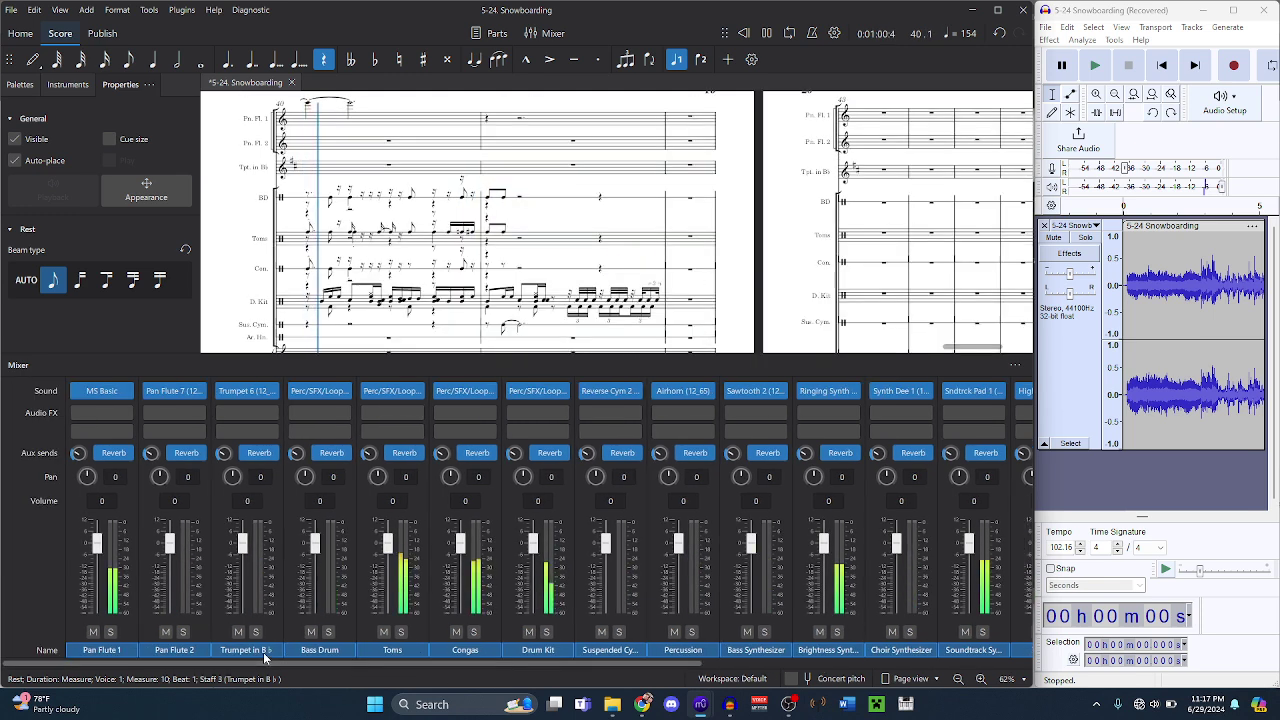
left_click(124, 390)
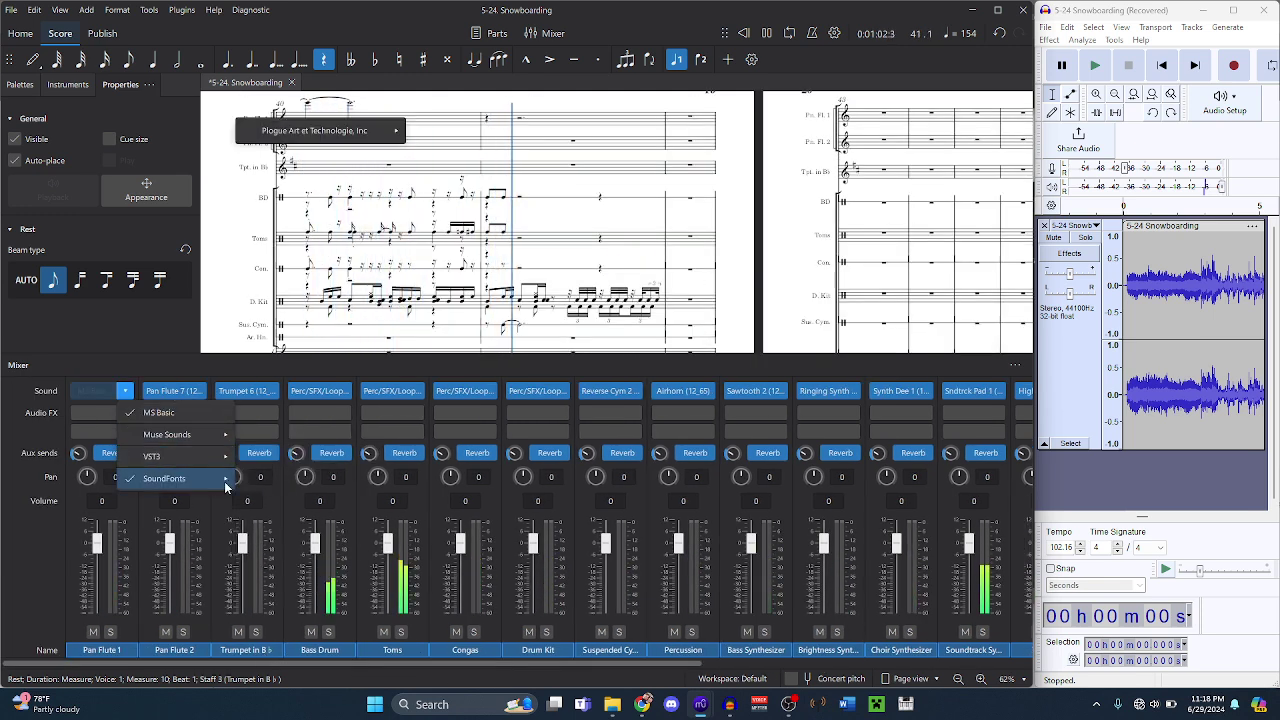
mouse_move(215, 481)
mouse_move(476, 172)
mouse_move(571, 173)
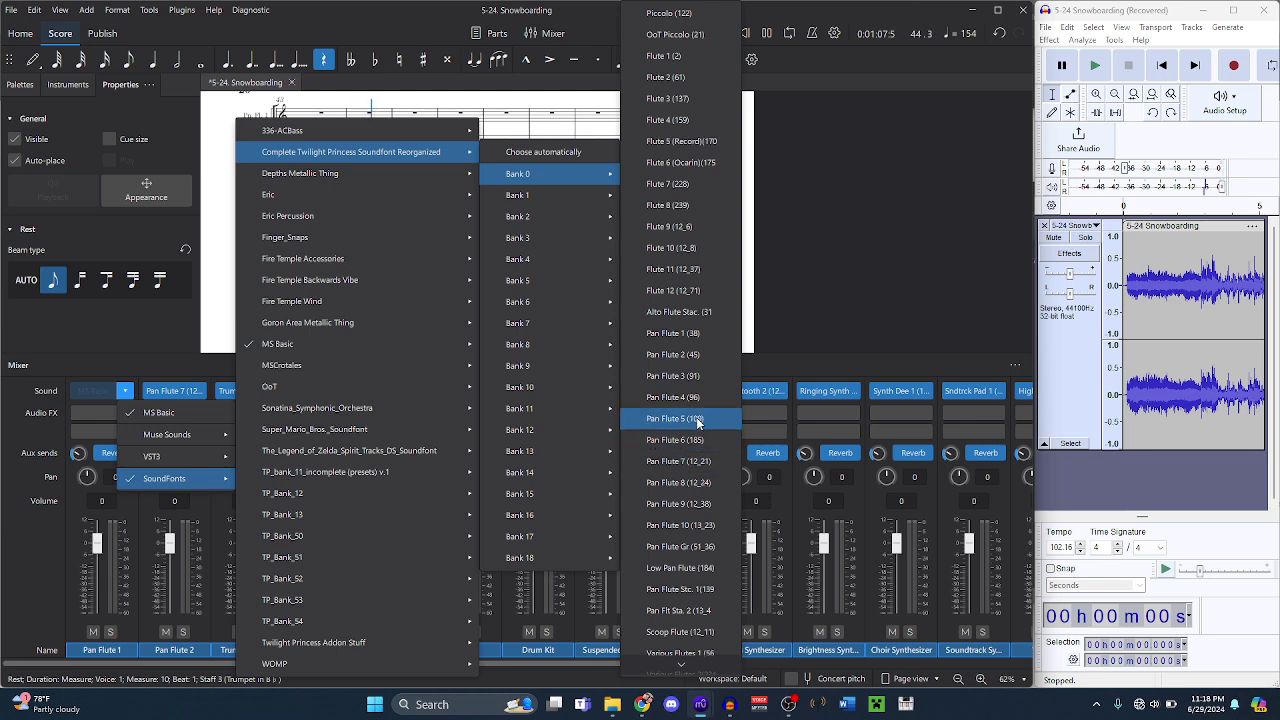
left_click(690, 461)
left_click(743, 34)
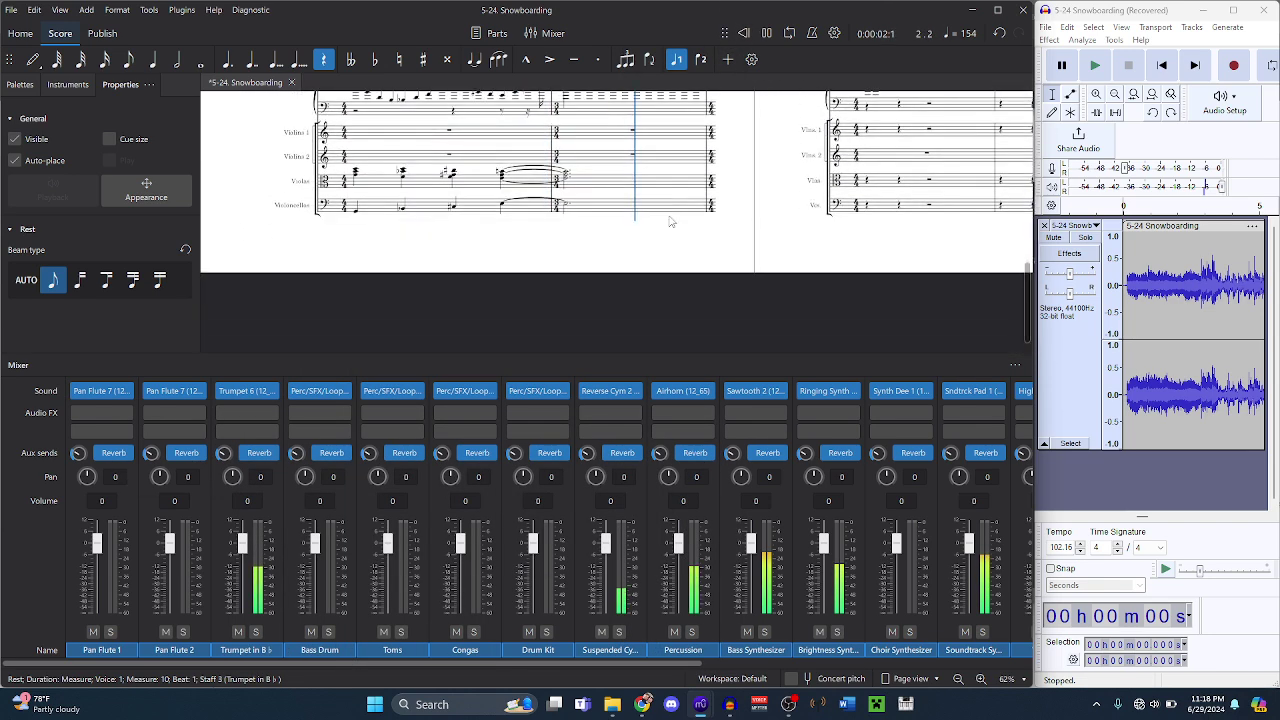
- Set the Violoncellos sound to Strings 11 (12_77) from Bank 10 of the Complete Twilight Princess Soundfont Reorganized, and clear the score selection
left_click_drag(646, 663, 1000, 658)
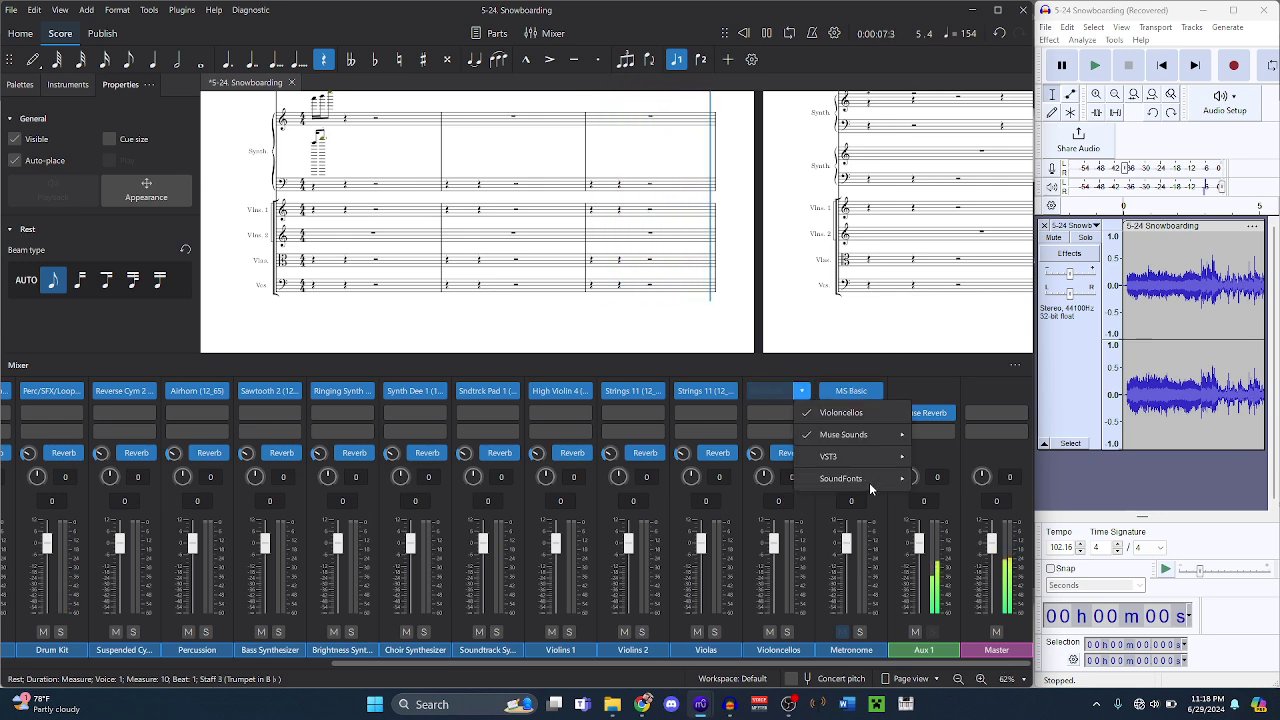
mouse_move(872, 488)
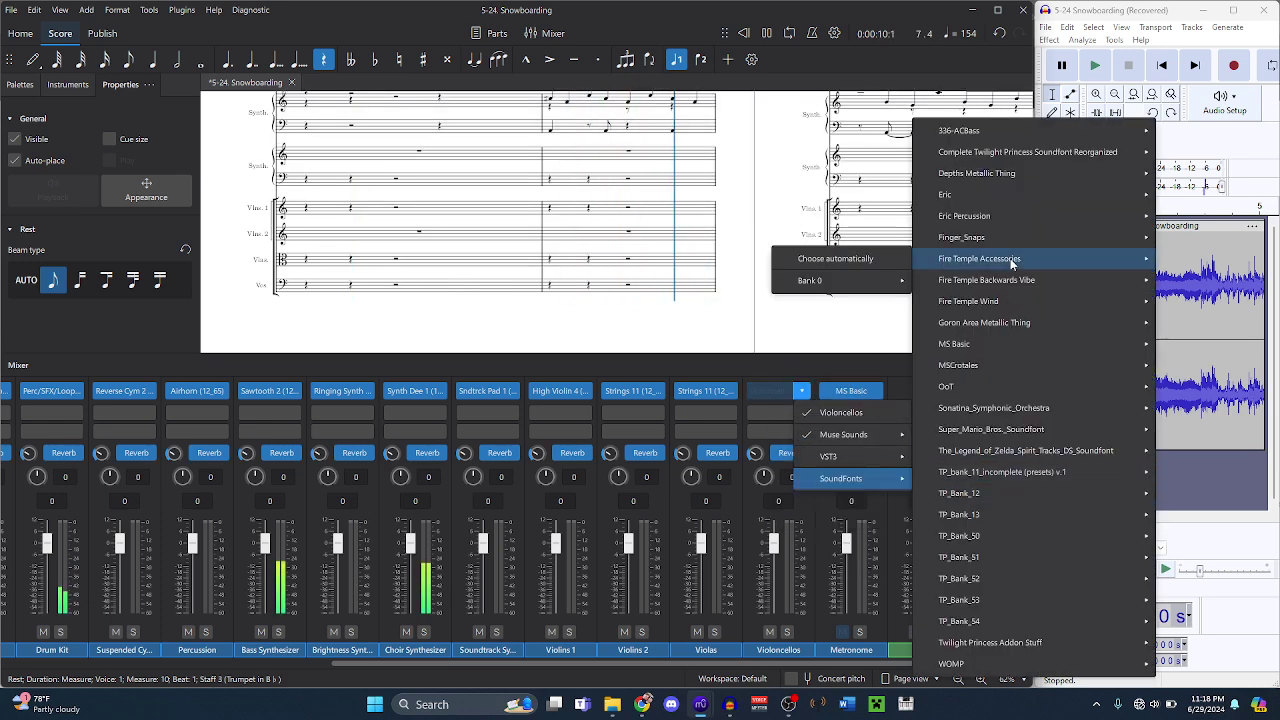
mouse_move(993, 151)
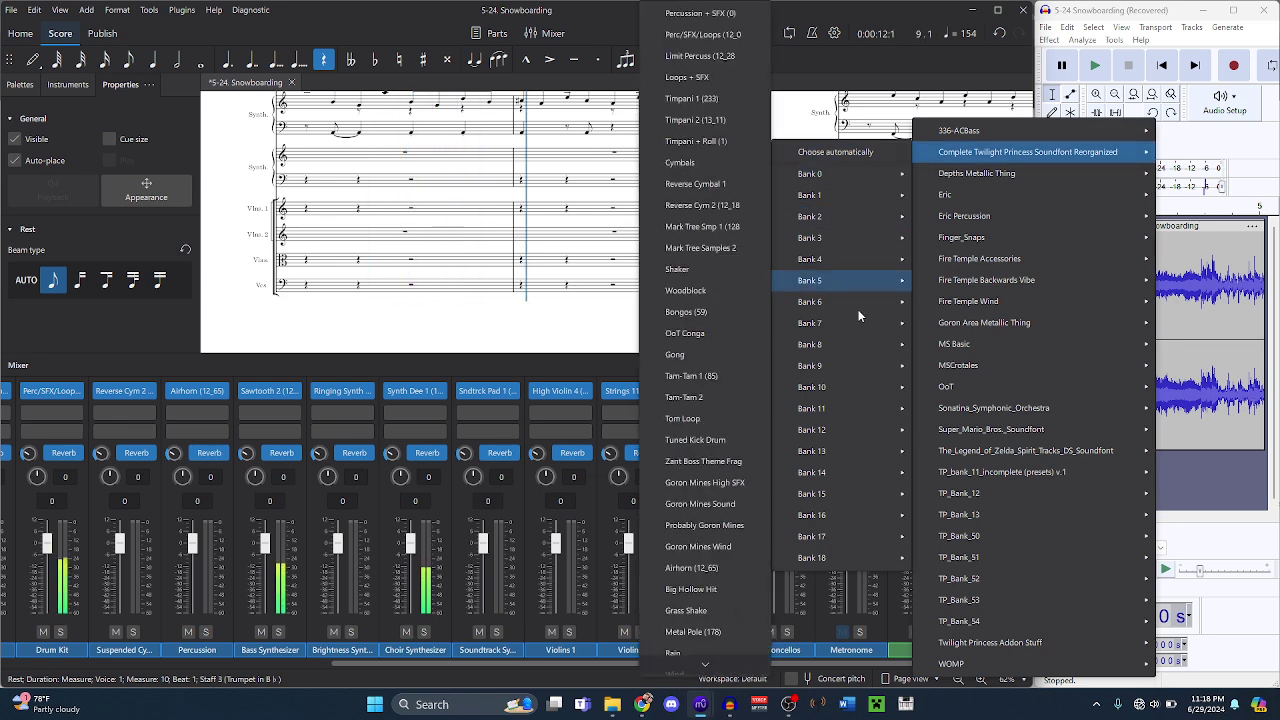
mouse_move(825, 300)
mouse_move(825, 328)
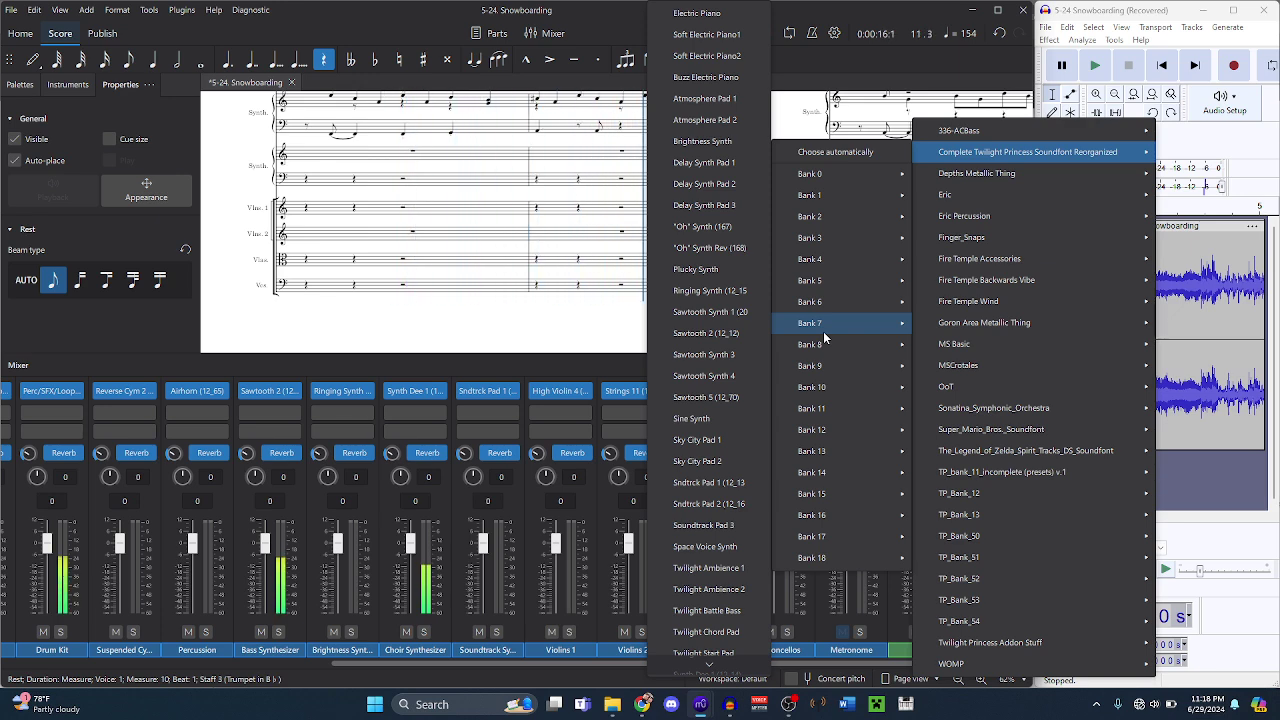
mouse_move(825, 387)
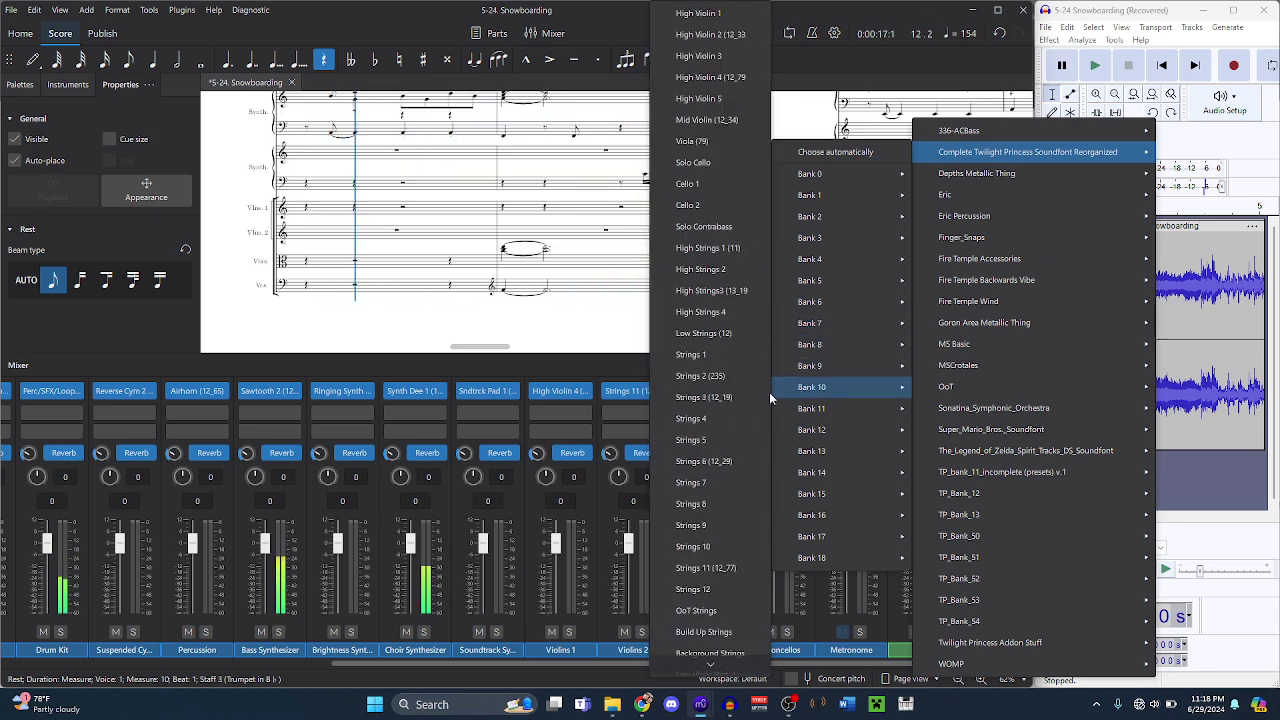
left_click(714, 552)
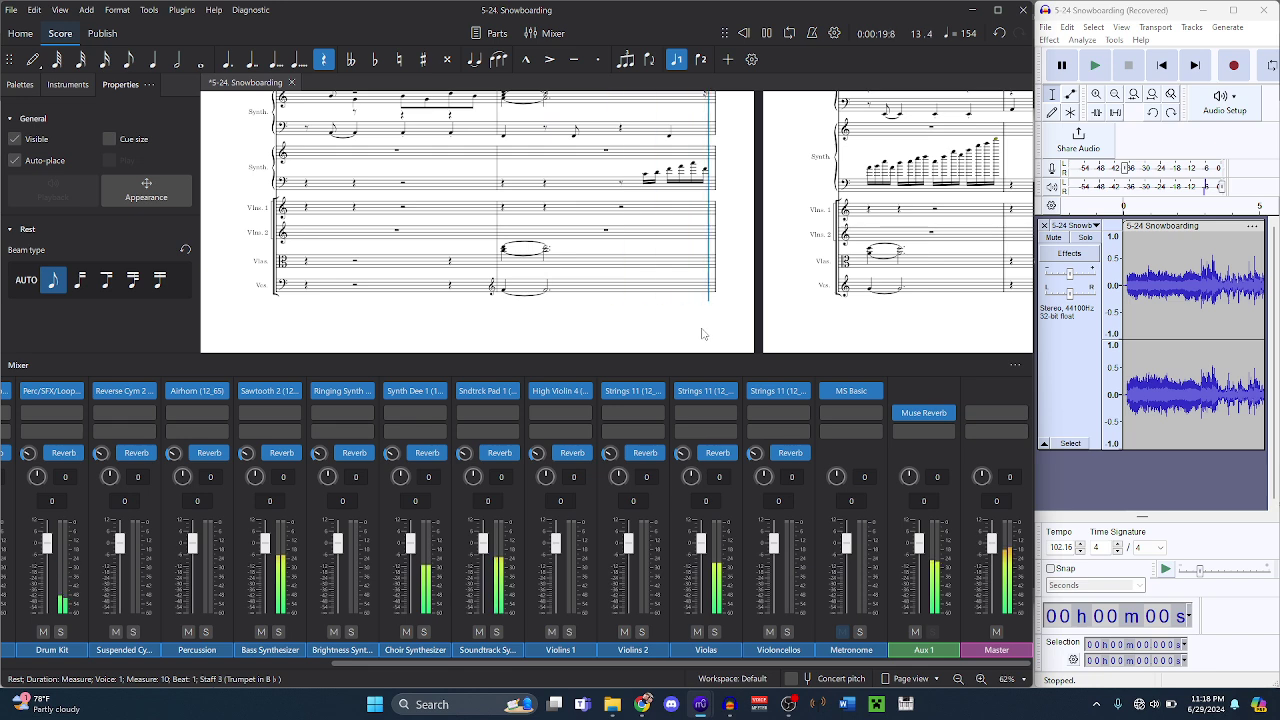
left_click(750, 288)
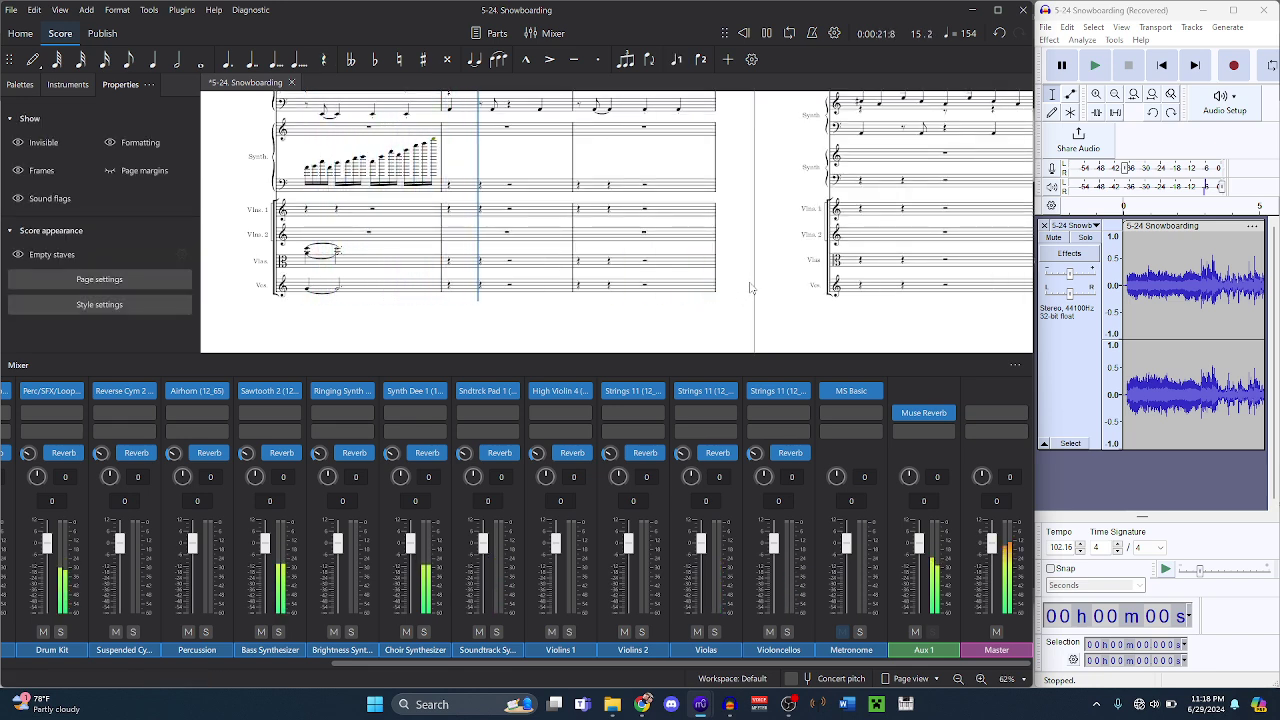